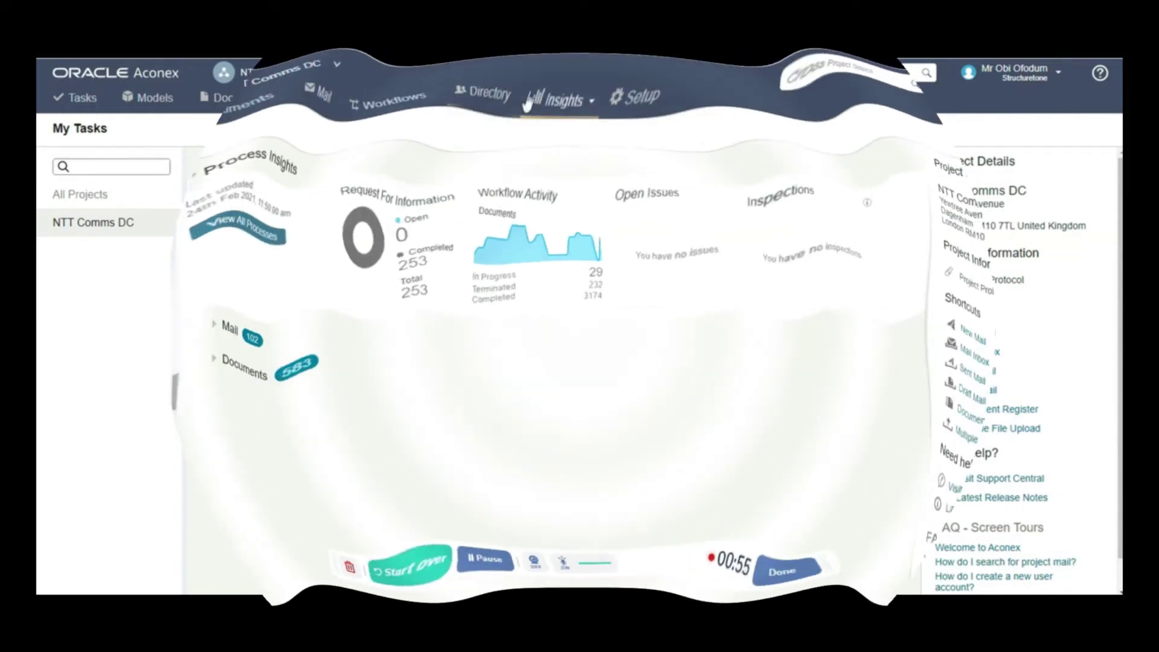
# - Open the Global Directory search page
pyautogui.click(483, 99)
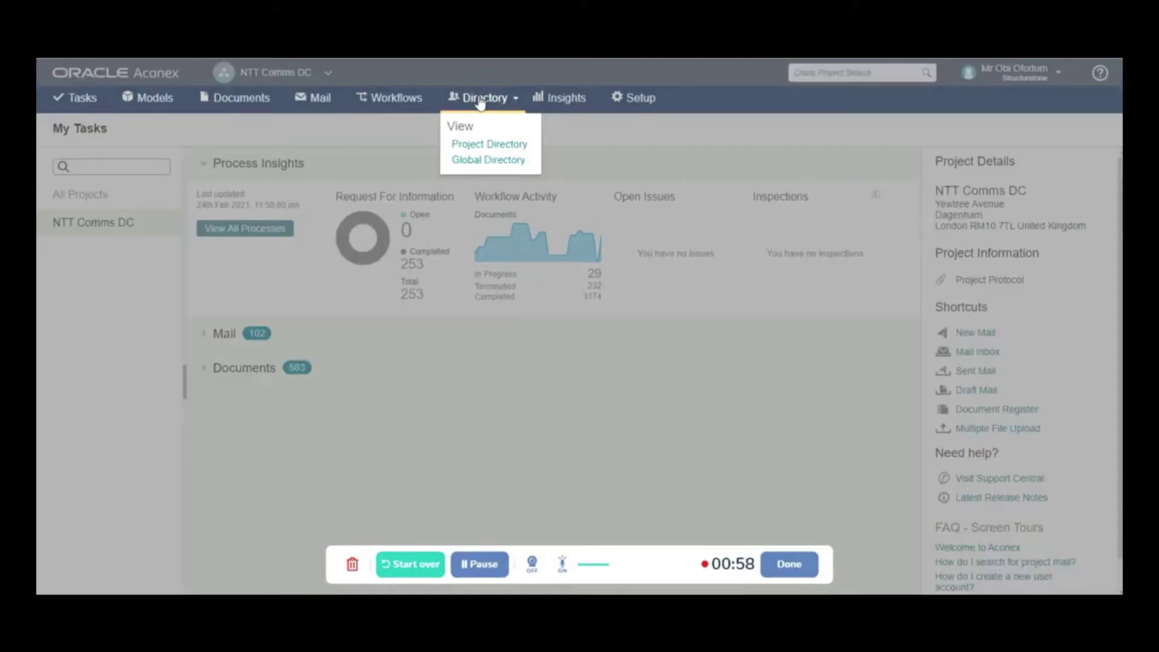
pyautogui.click(202, 98)
pyautogui.click(483, 100)
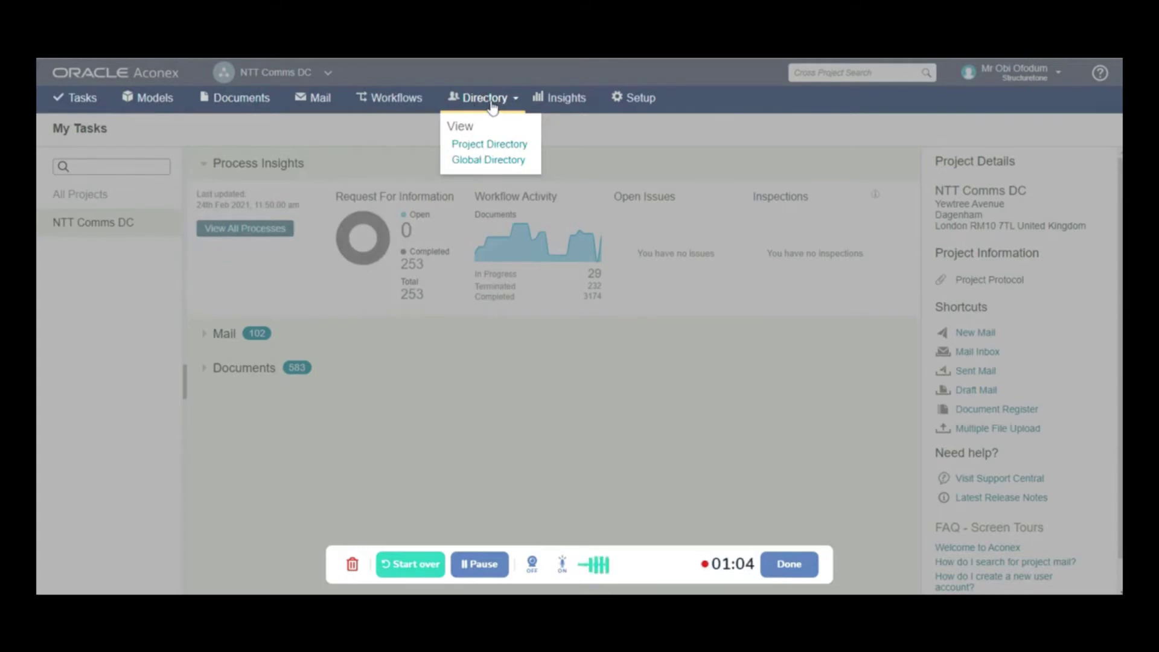
pyautogui.click(484, 161)
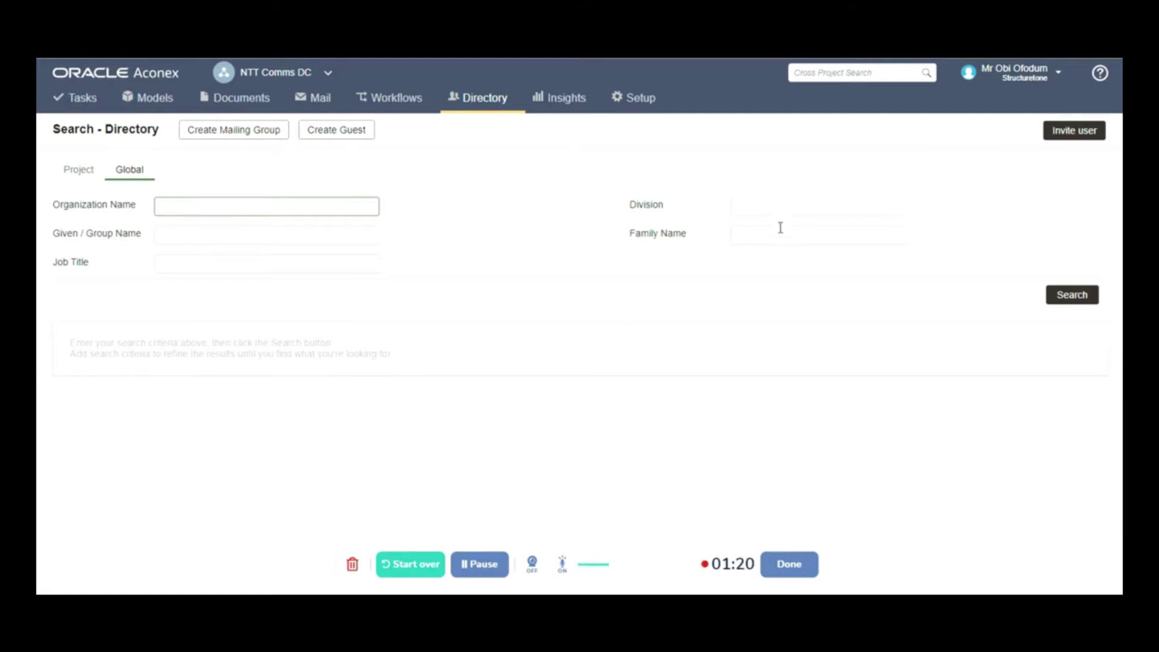
# - Look at the directory's Invite user dialog and close it without inviting anyone
pyautogui.click(1070, 135)
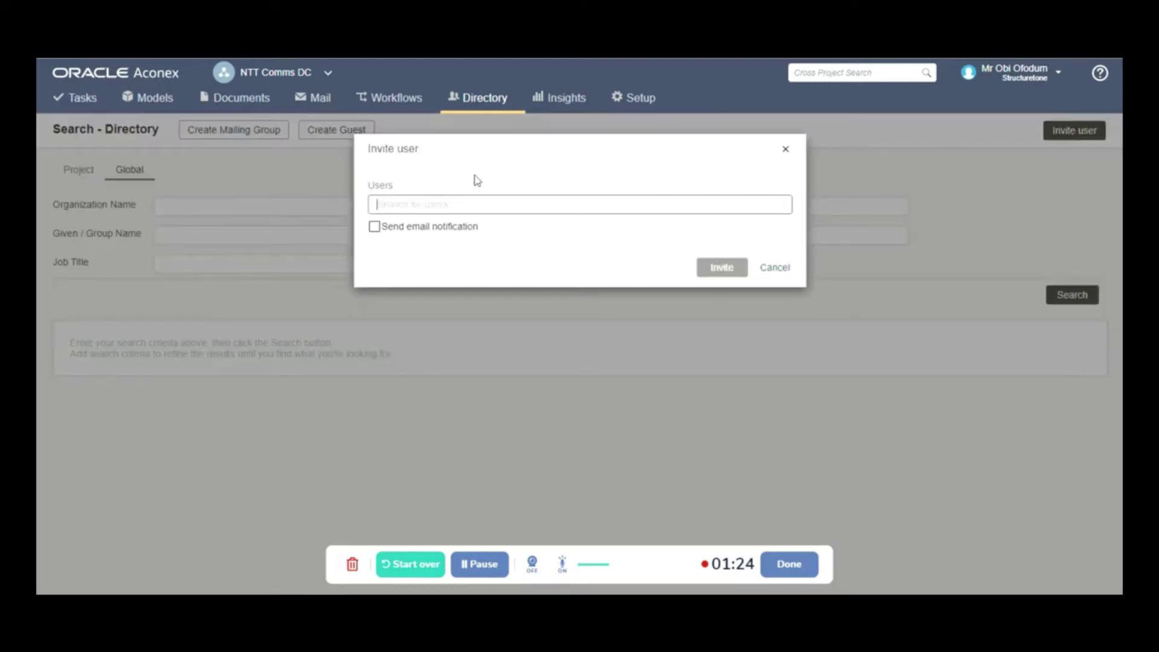
pyautogui.click(435, 207)
pyautogui.click(787, 152)
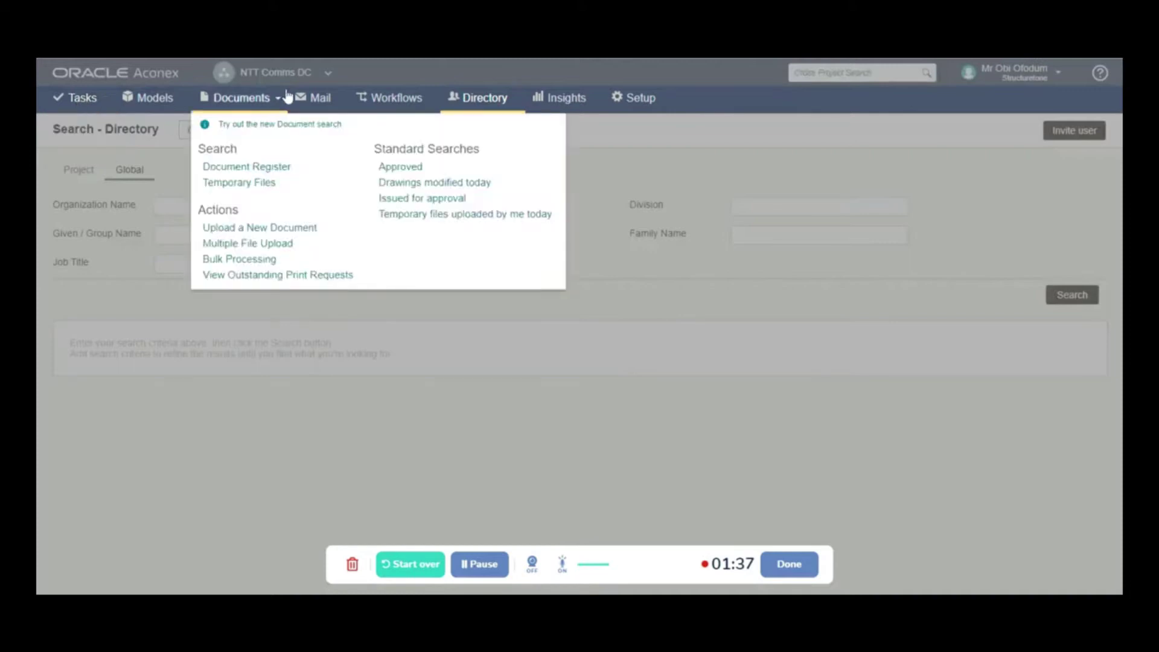
# - Go back from the directory to the My Tasks page
pyautogui.moveTo(320, 98)
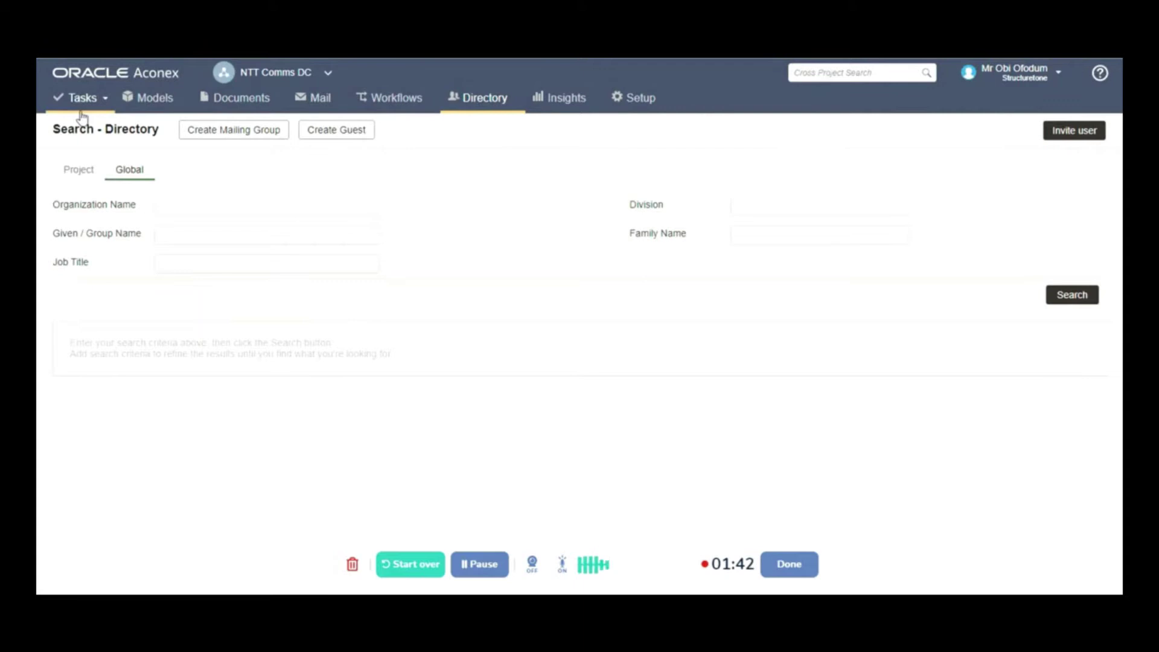
pyautogui.moveTo(82, 99)
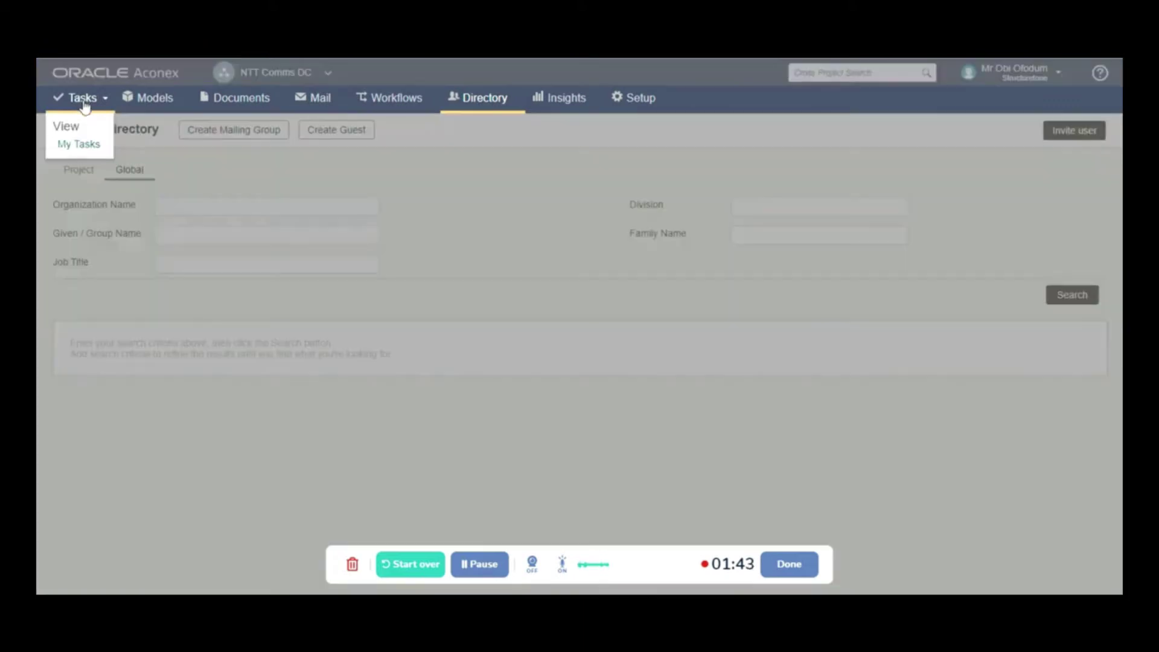
pyautogui.click(84, 144)
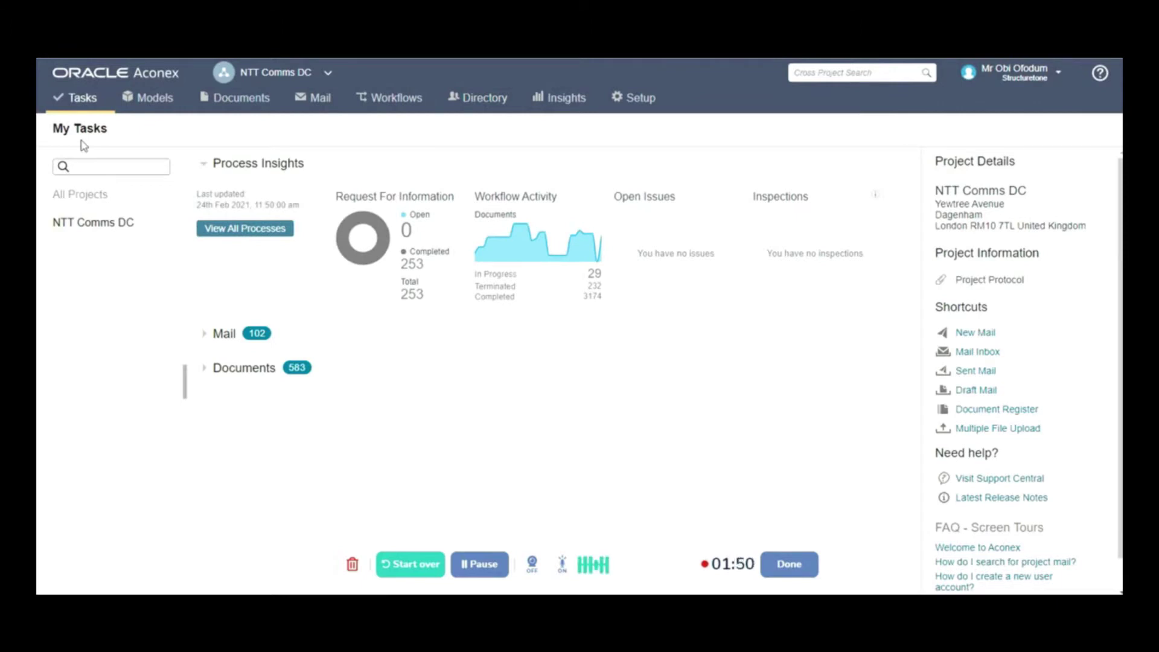
# - Search the Document Register without any filters and browse the listed documents
pyautogui.click(239, 104)
pyautogui.click(220, 169)
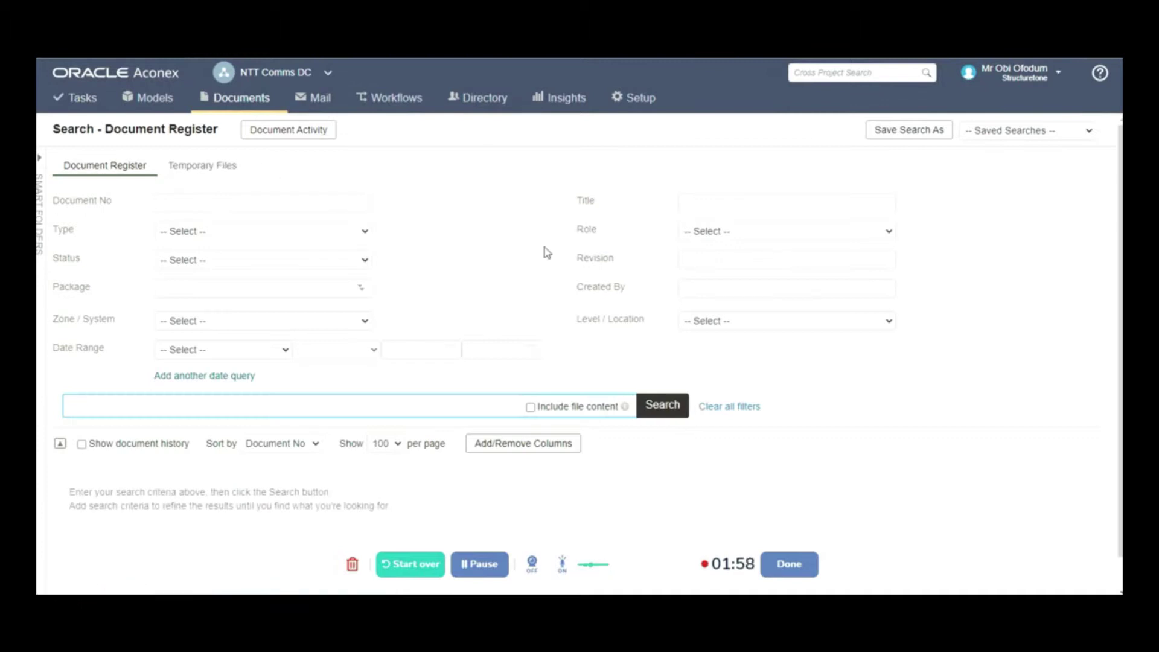
pyautogui.click(661, 411)
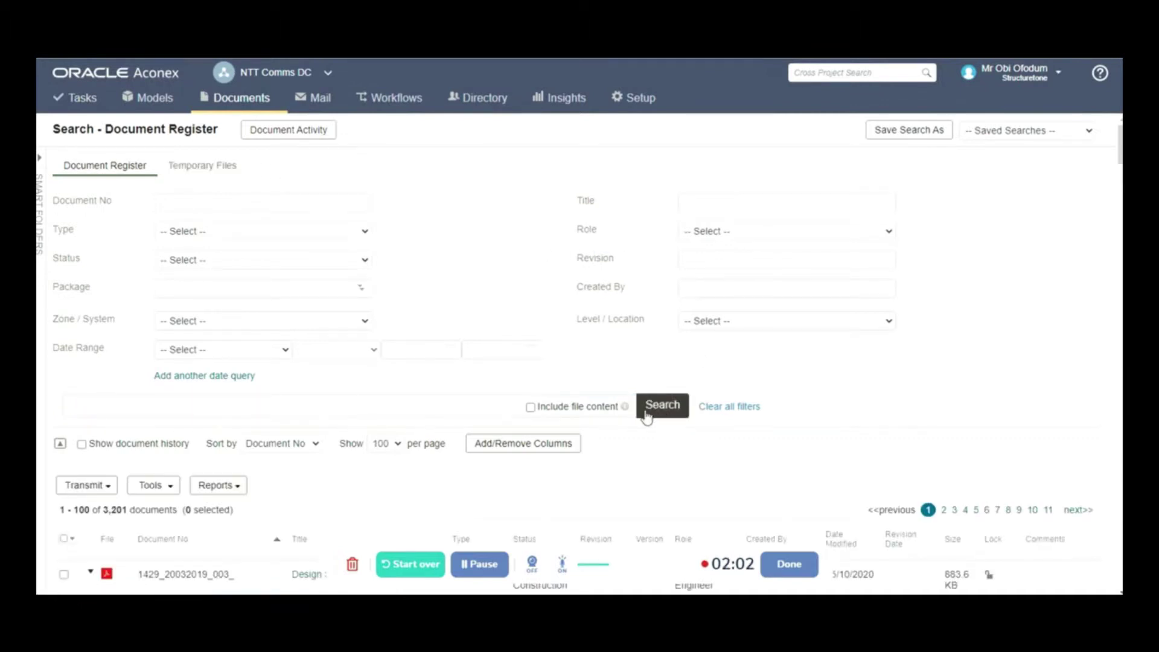
pyautogui.scroll(-6, 639, 411)
pyautogui.scroll(-6, 627, 405)
pyautogui.scroll(12, 624, 405)
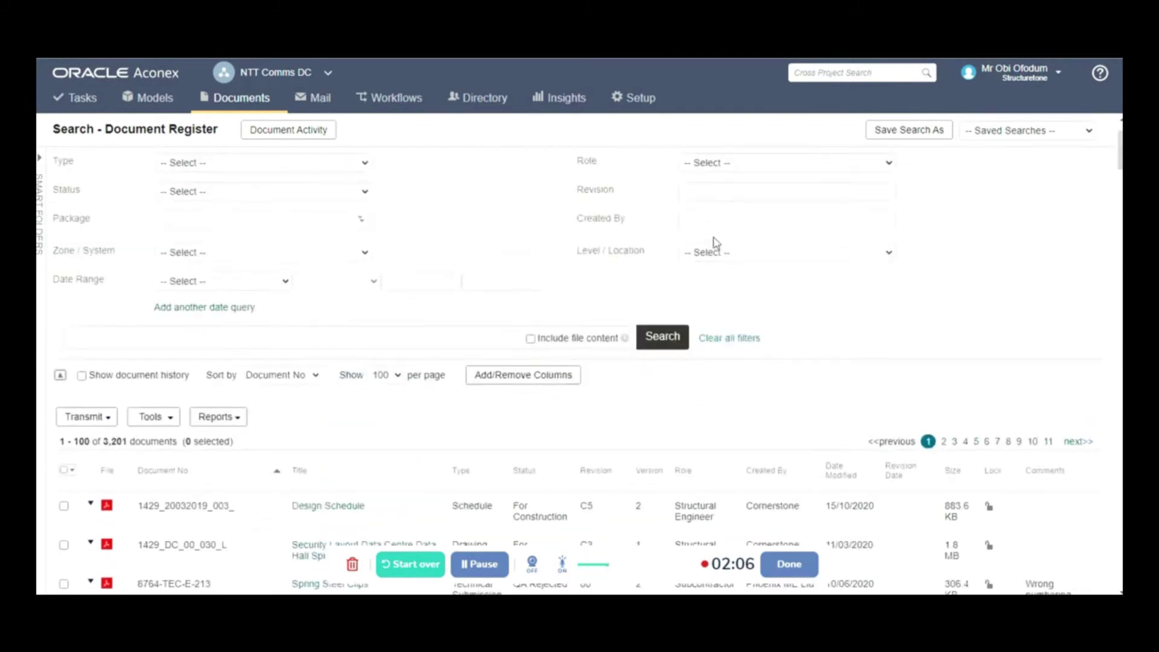
pyautogui.scroll(2, 718, 242)
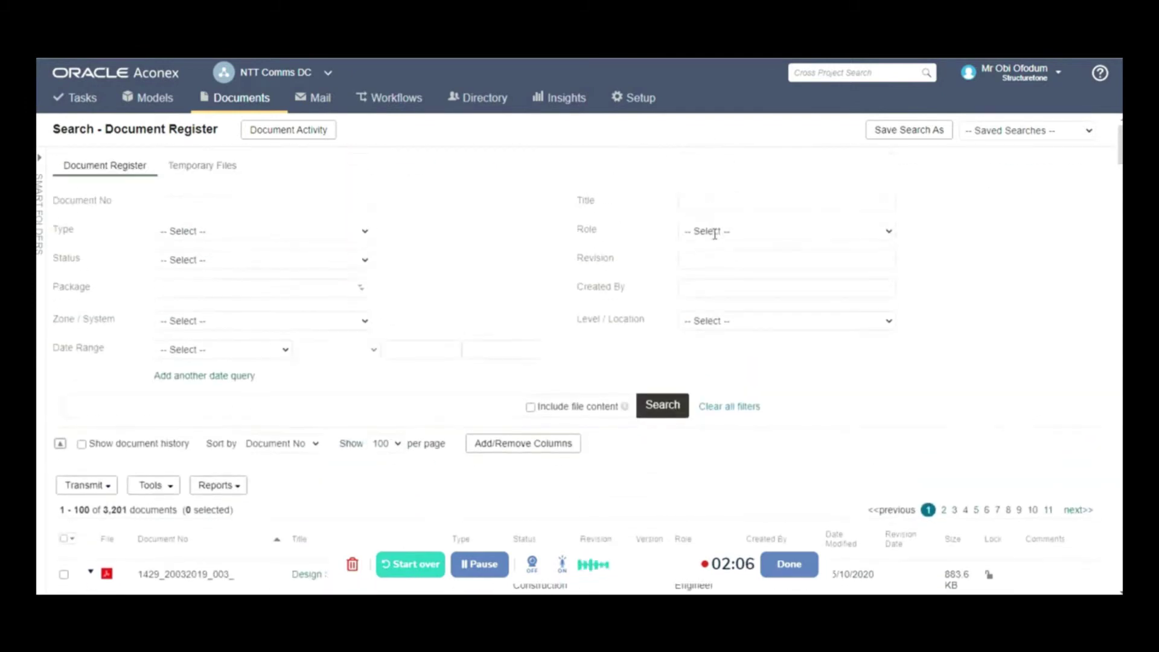
# - Filter the Document Register search by the Mechanical Engineer role
pyautogui.click(785, 236)
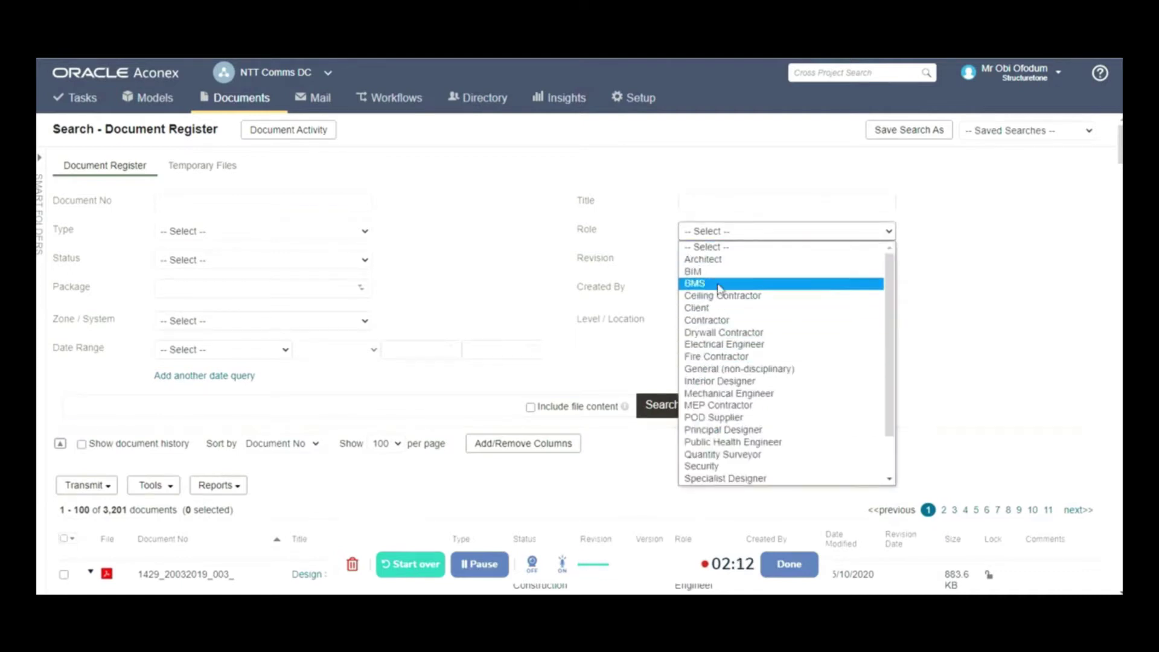
pyautogui.click(729, 393)
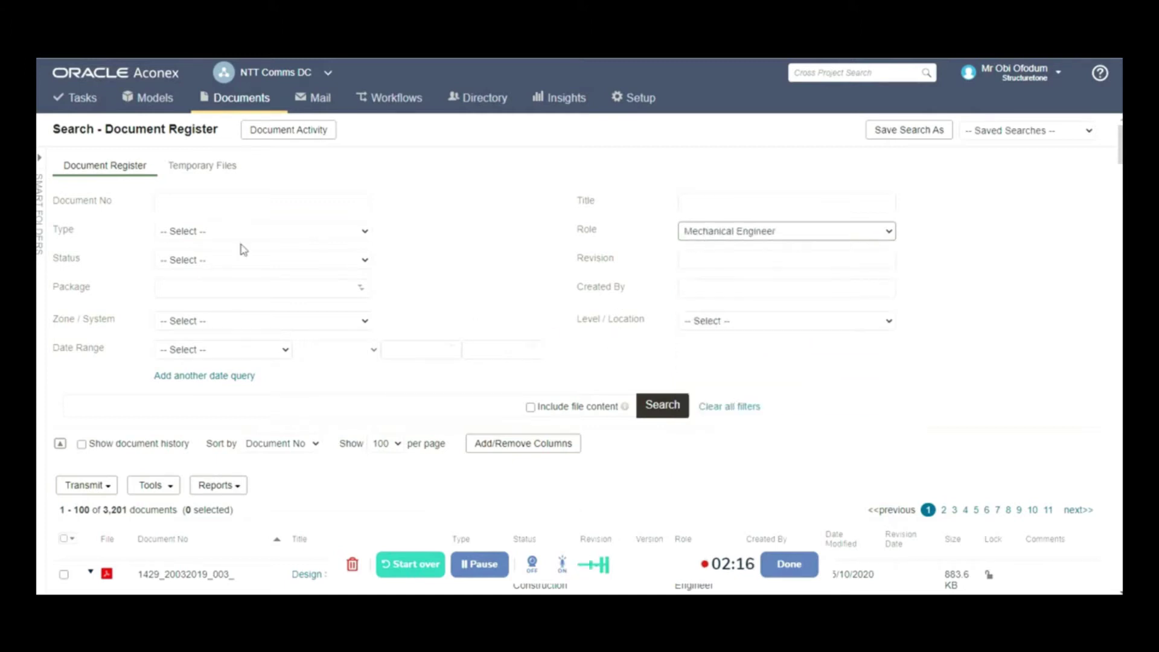
pyautogui.click(672, 417)
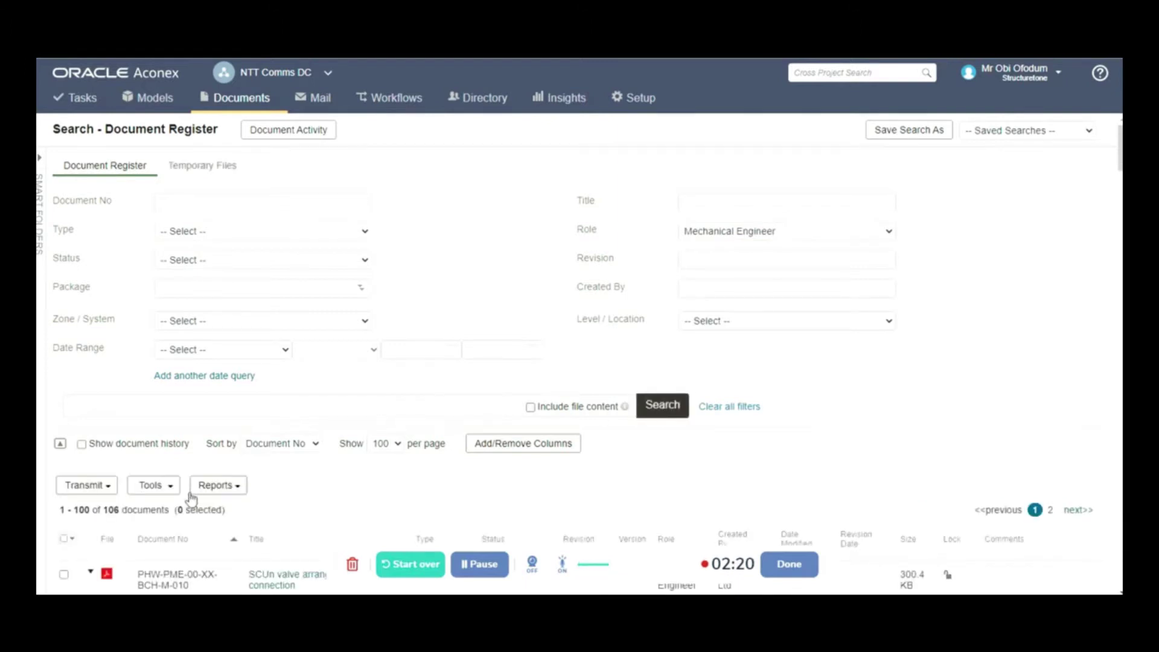
# - Select the first three Mechanical Engineer documents in the results and create a transmittal from them
pyautogui.scroll(-2, 202, 458)
pyautogui.scroll(-2, 203, 452)
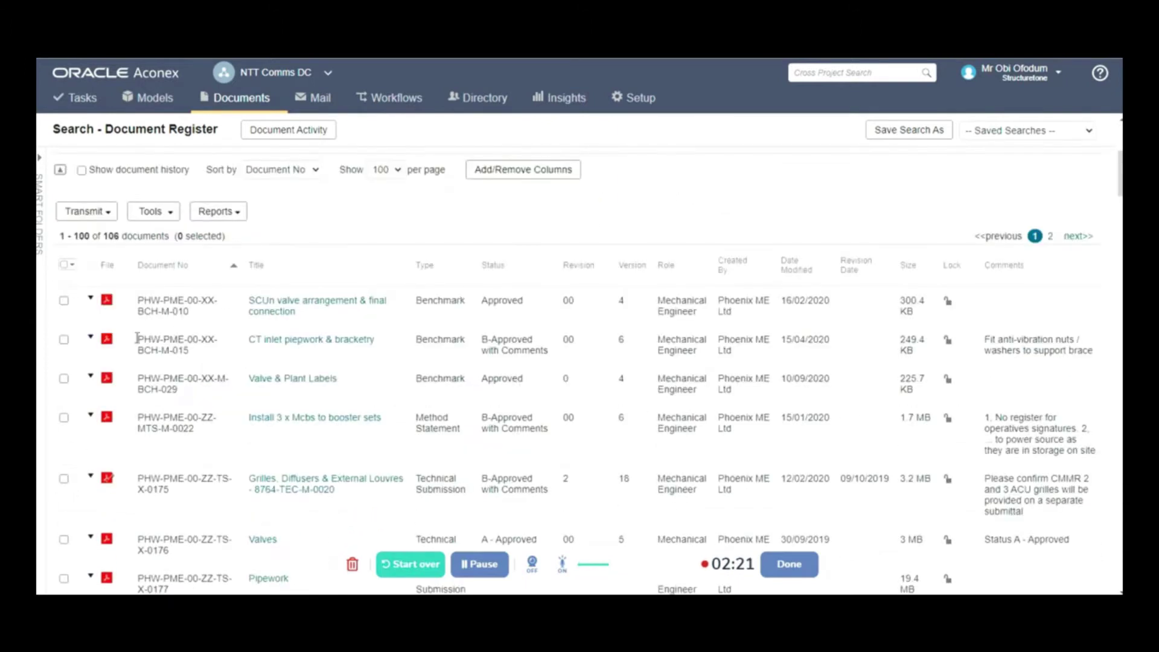
pyautogui.click(64, 301)
pyautogui.click(63, 339)
pyautogui.click(91, 213)
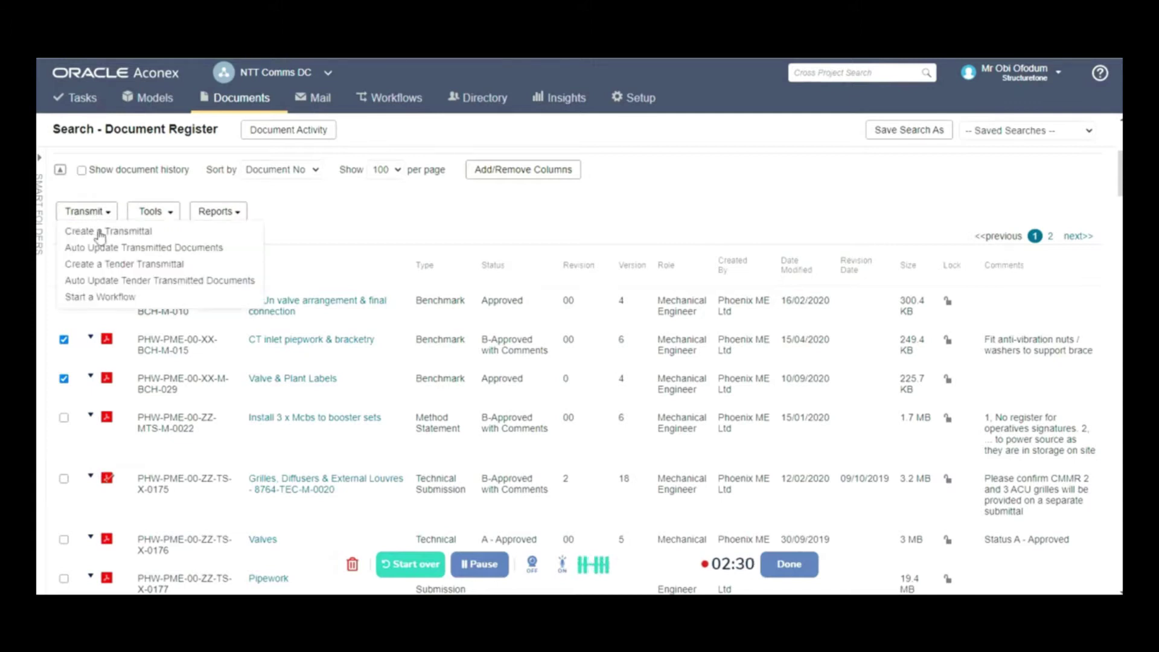
pyautogui.click(94, 231)
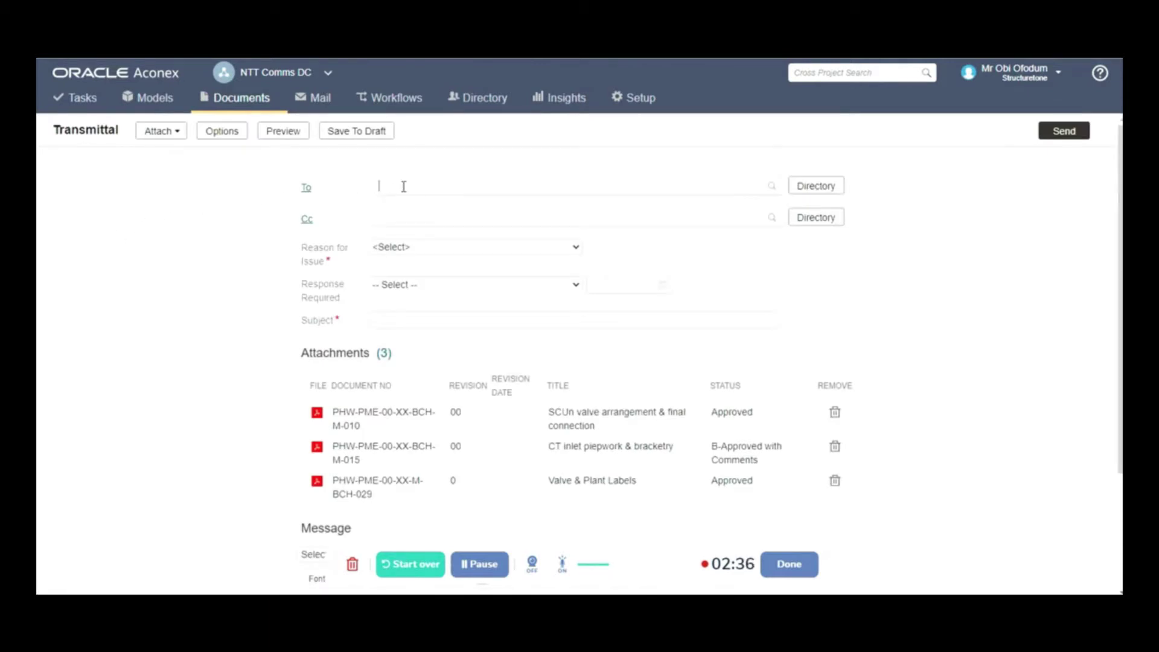
# - Inspect the transmittal's recipient field and the available Reason for Issue options without choosing one
pyautogui.click(378, 191)
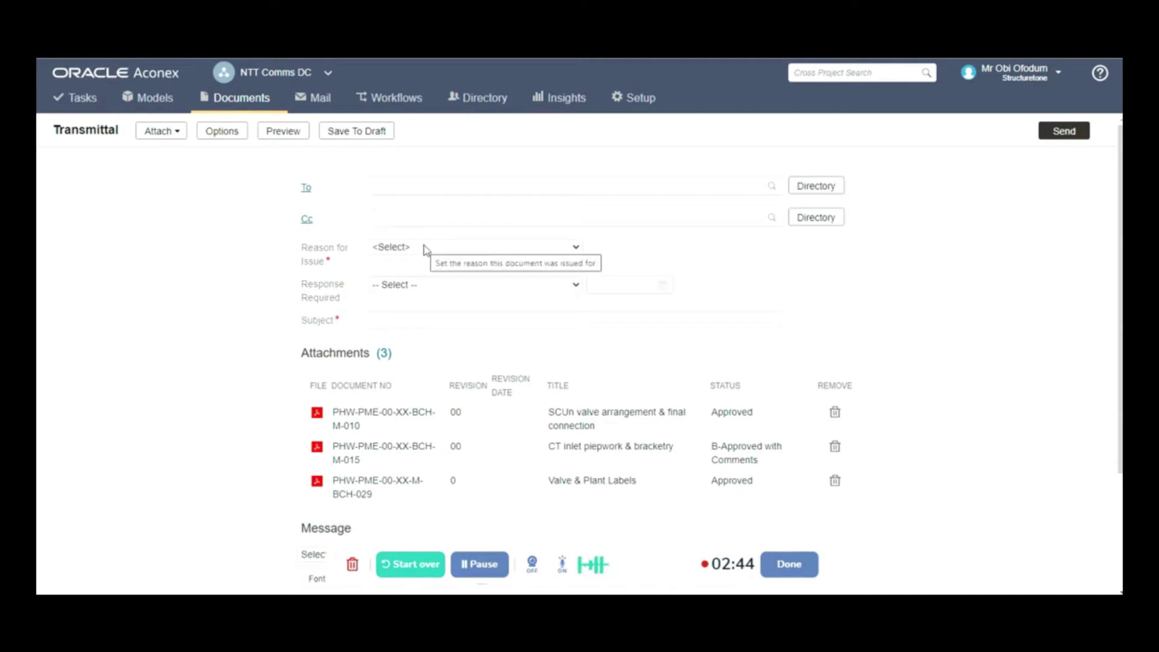
pyautogui.click(436, 254)
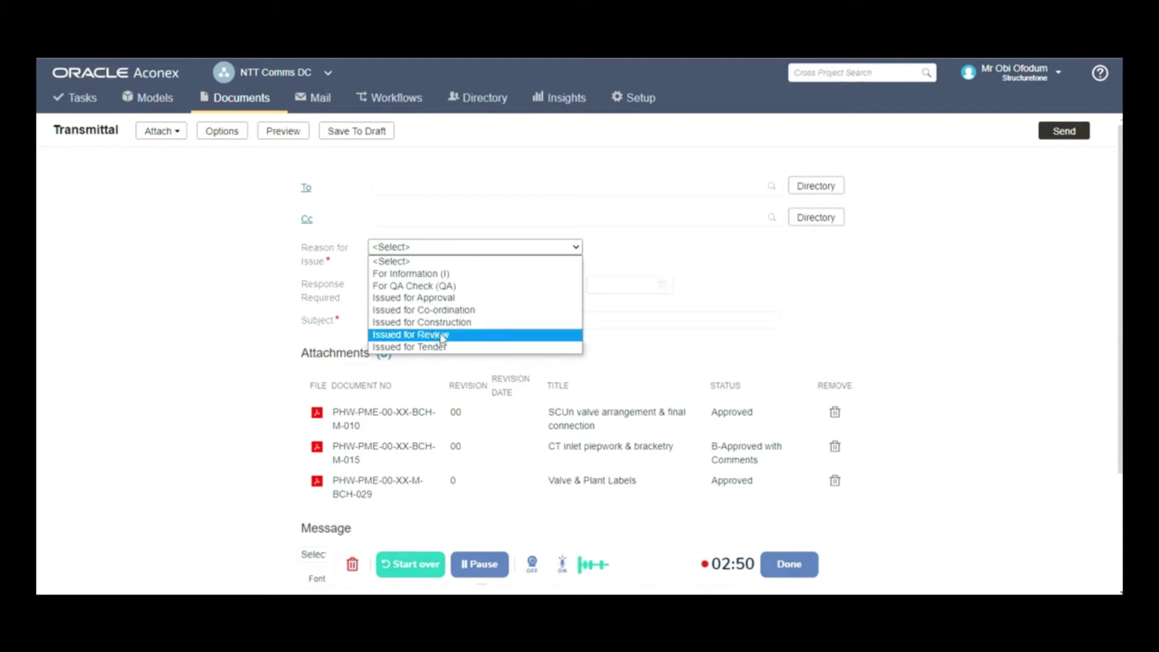
pyautogui.click(646, 254)
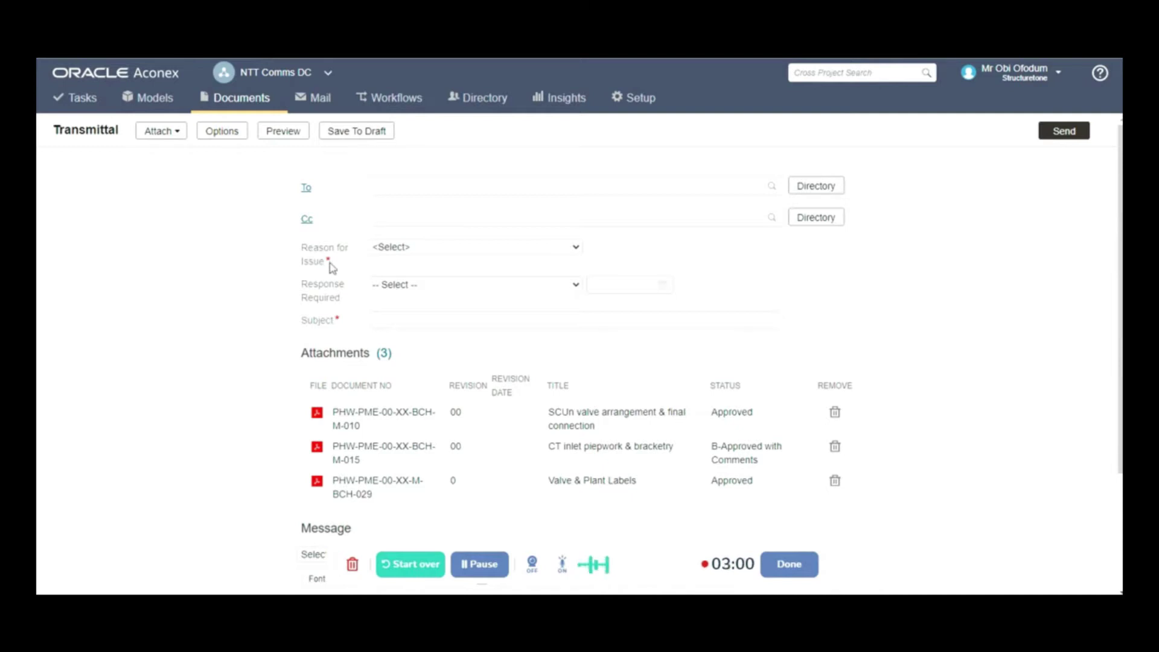
# - Examine the transmittal form's subject field, attached documents and message area
pyautogui.scroll(-3, 344, 266)
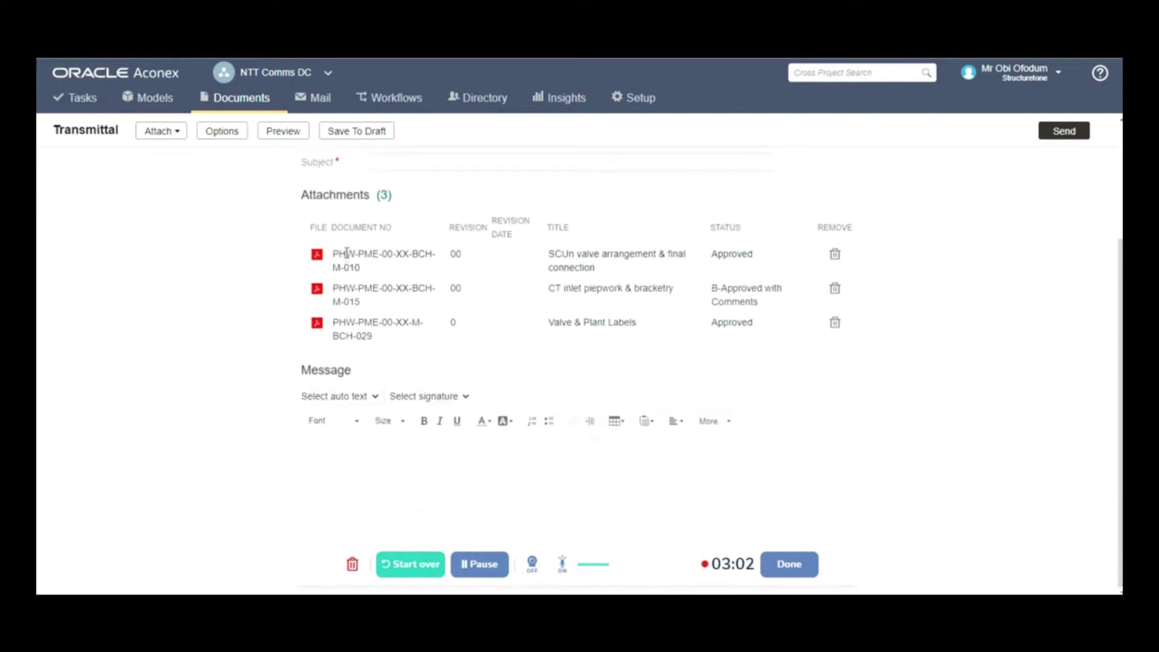
pyautogui.scroll(3, 347, 253)
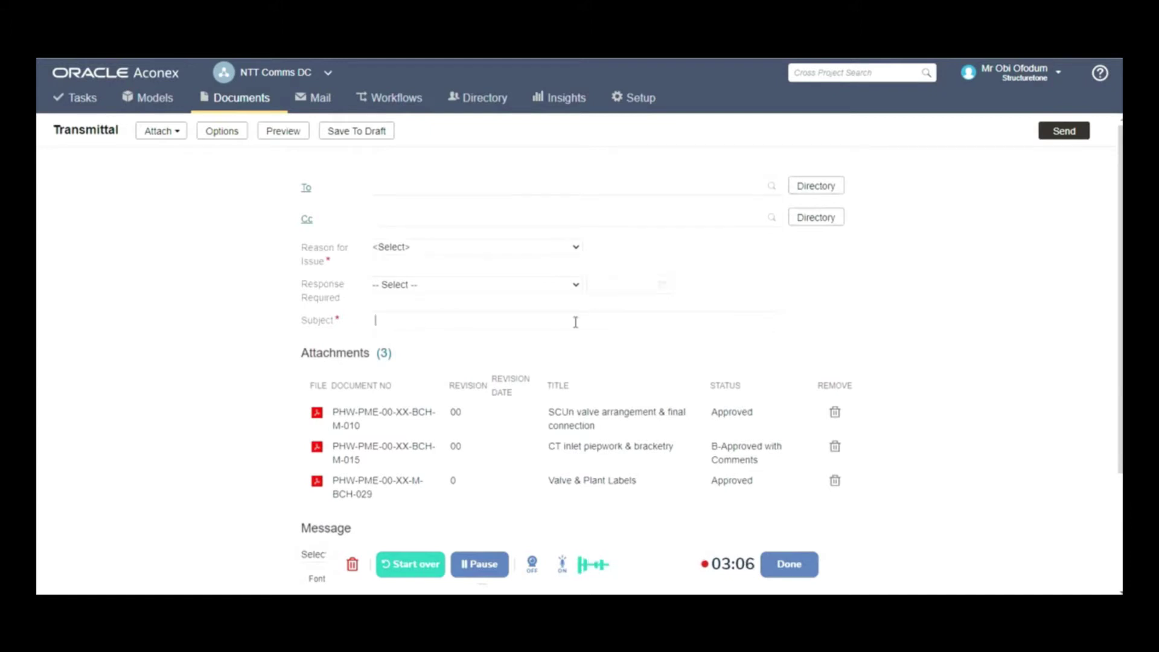
pyautogui.scroll(-3, 487, 305)
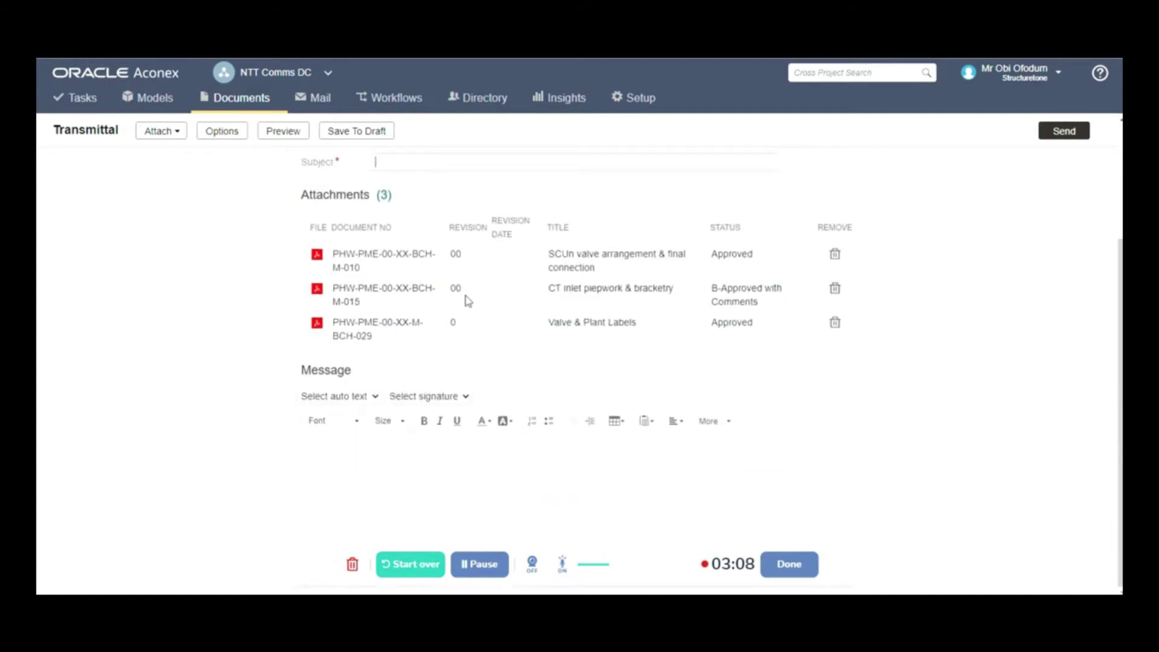
pyautogui.scroll(3, 417, 232)
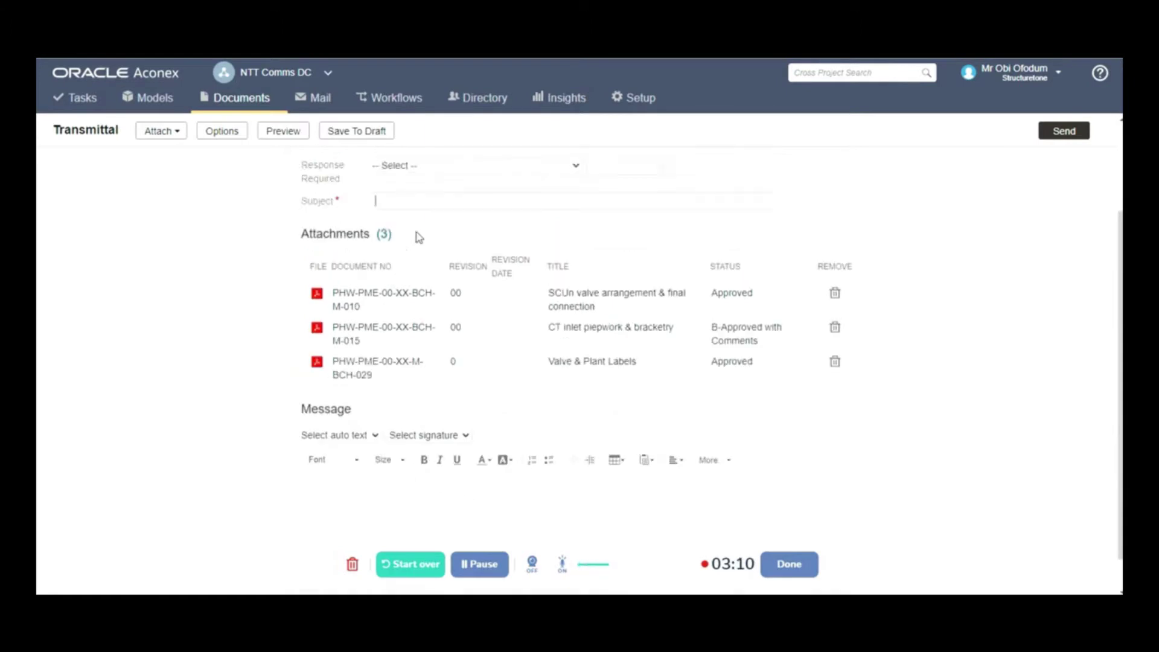
pyautogui.scroll(-3, 423, 284)
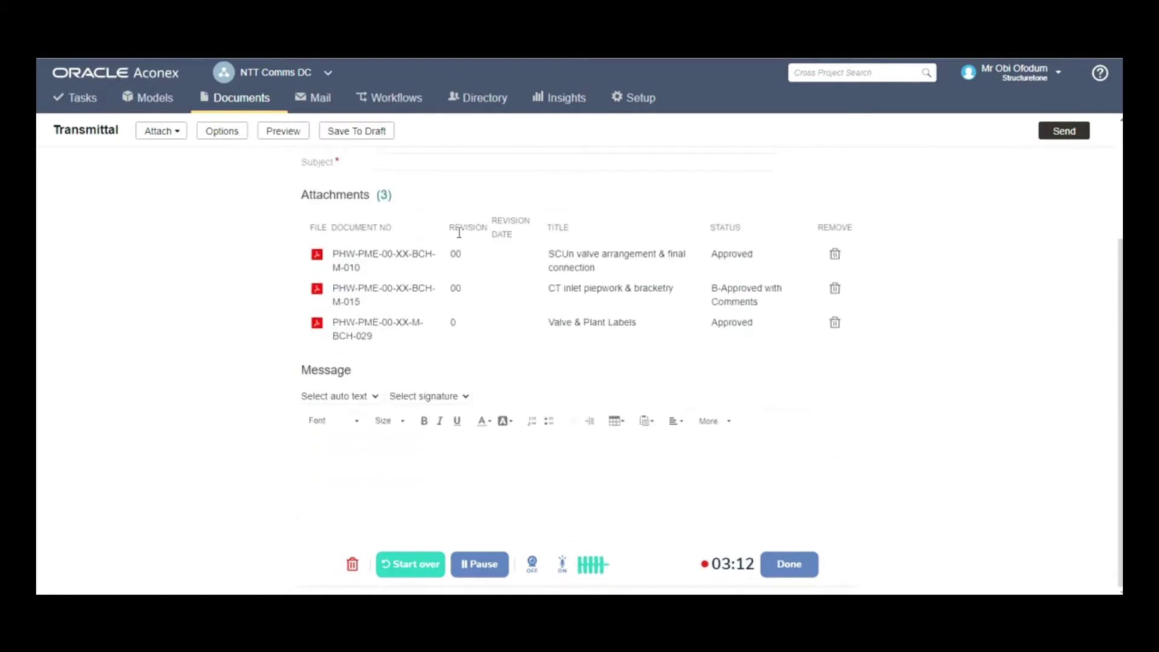
pyautogui.scroll(3, 450, 204)
pyautogui.scroll(-3, 426, 225)
pyautogui.scroll(3, 702, 389)
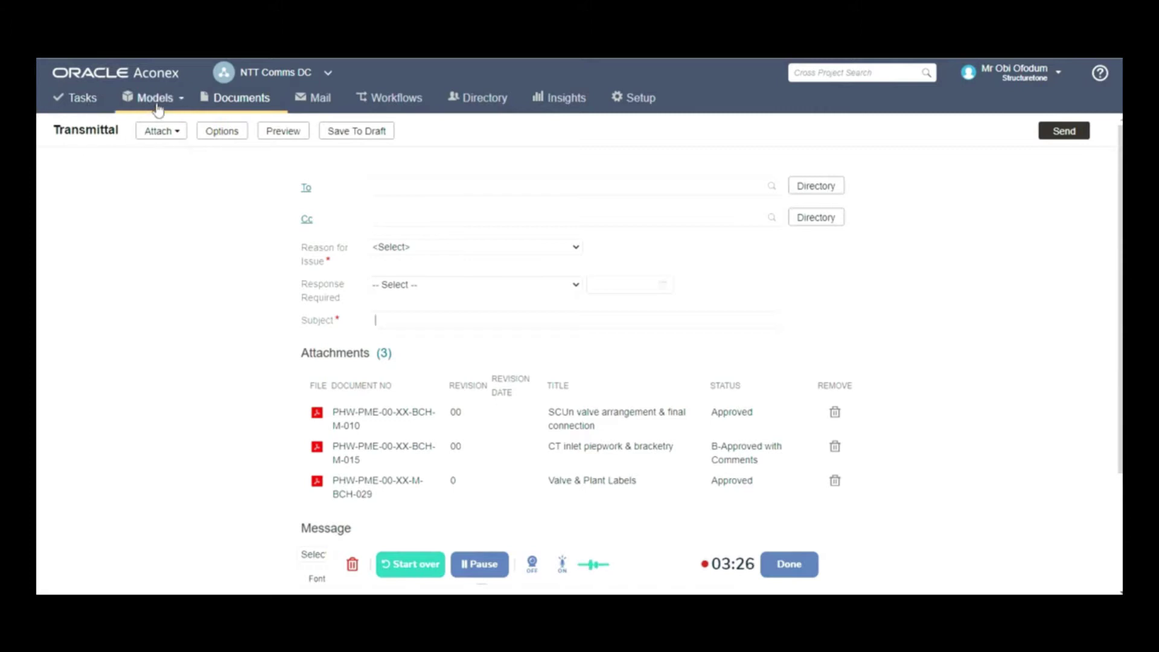
# - Leave the transmittal unsent and return to the My Tasks page
pyautogui.click(78, 98)
pyautogui.click(82, 146)
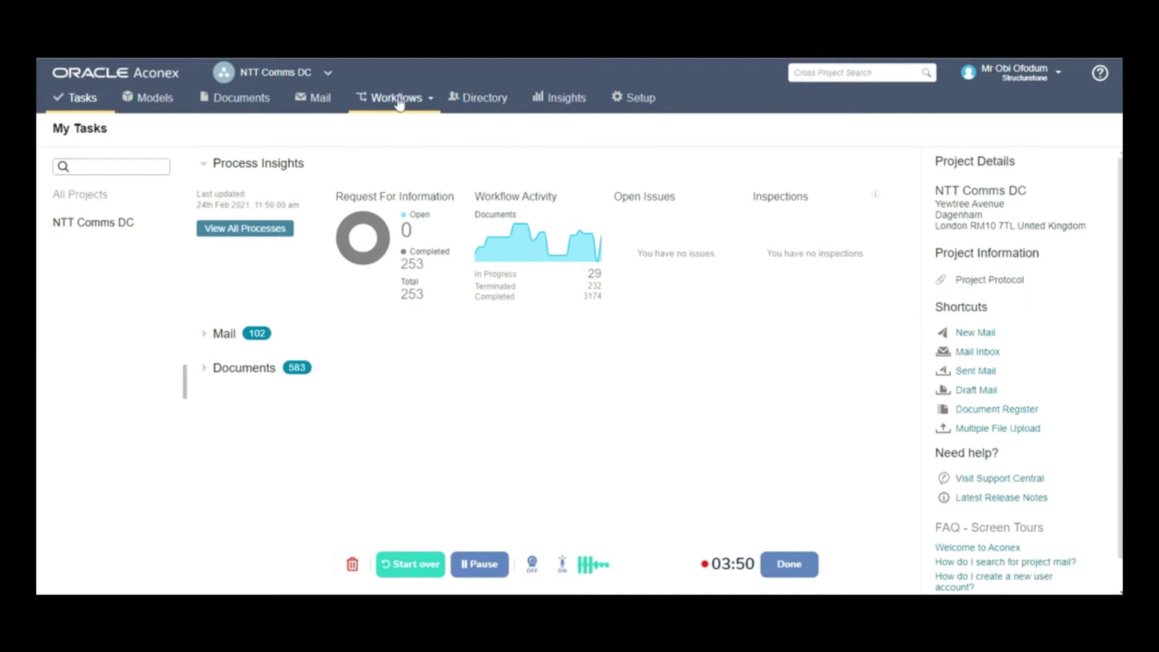
pyautogui.click(630, 104)
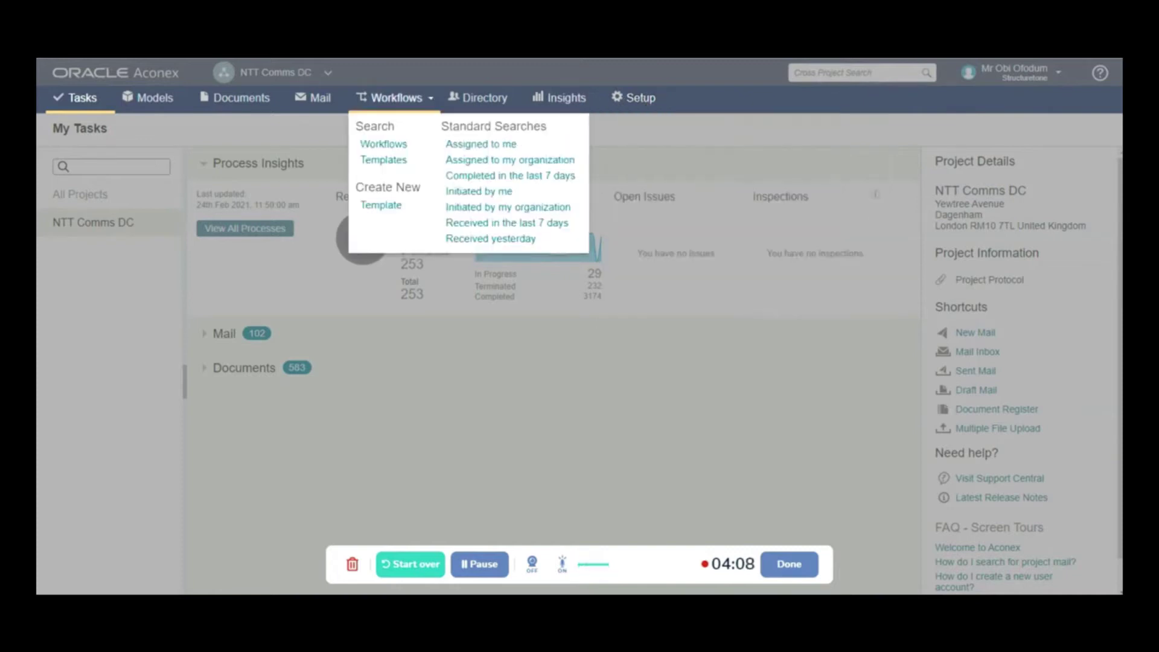
pyautogui.moveTo(83, 104)
pyautogui.click(78, 144)
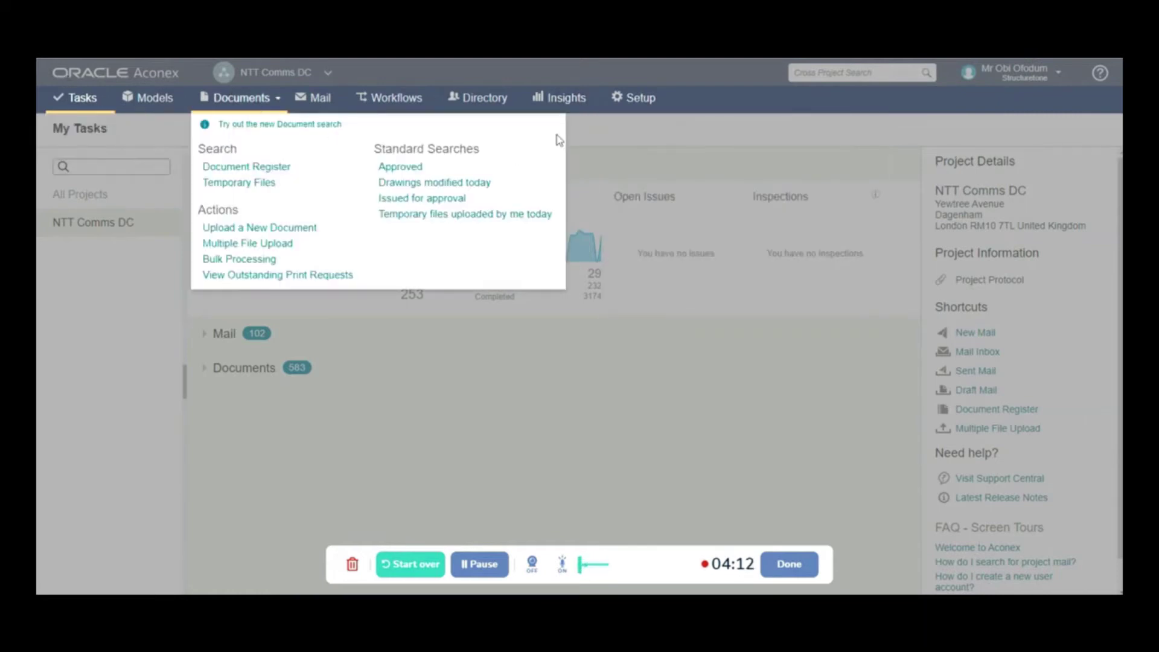
# - Open the form for creating a user and try to send the invitation with all required fields empty
pyautogui.moveTo(634, 100)
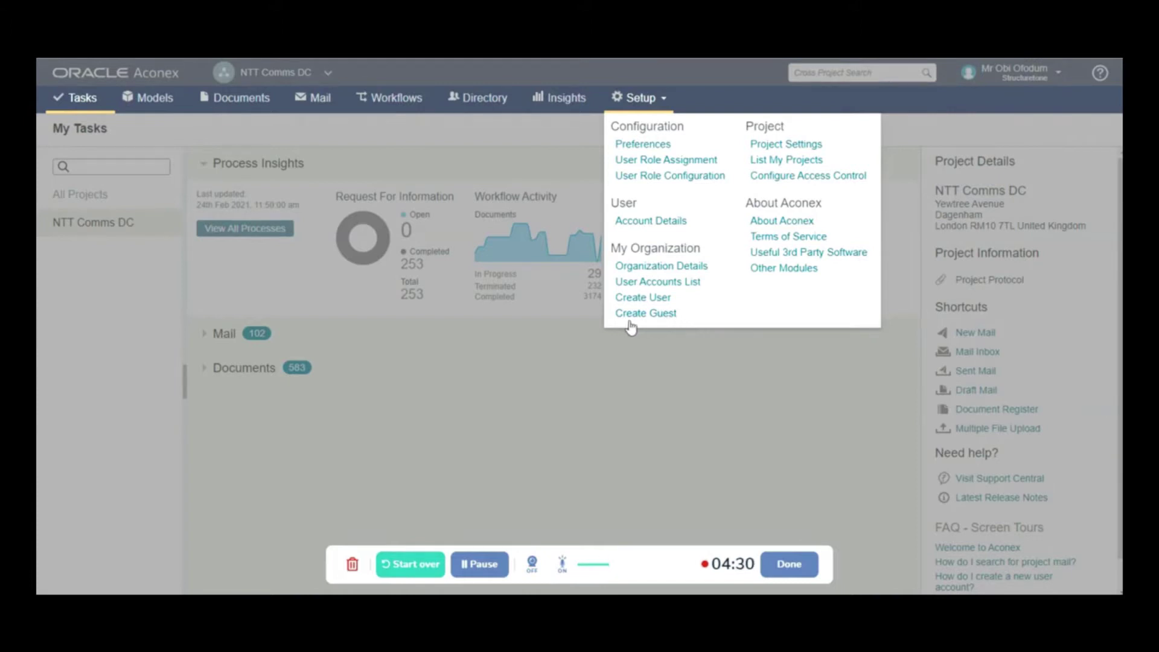
pyautogui.click(666, 300)
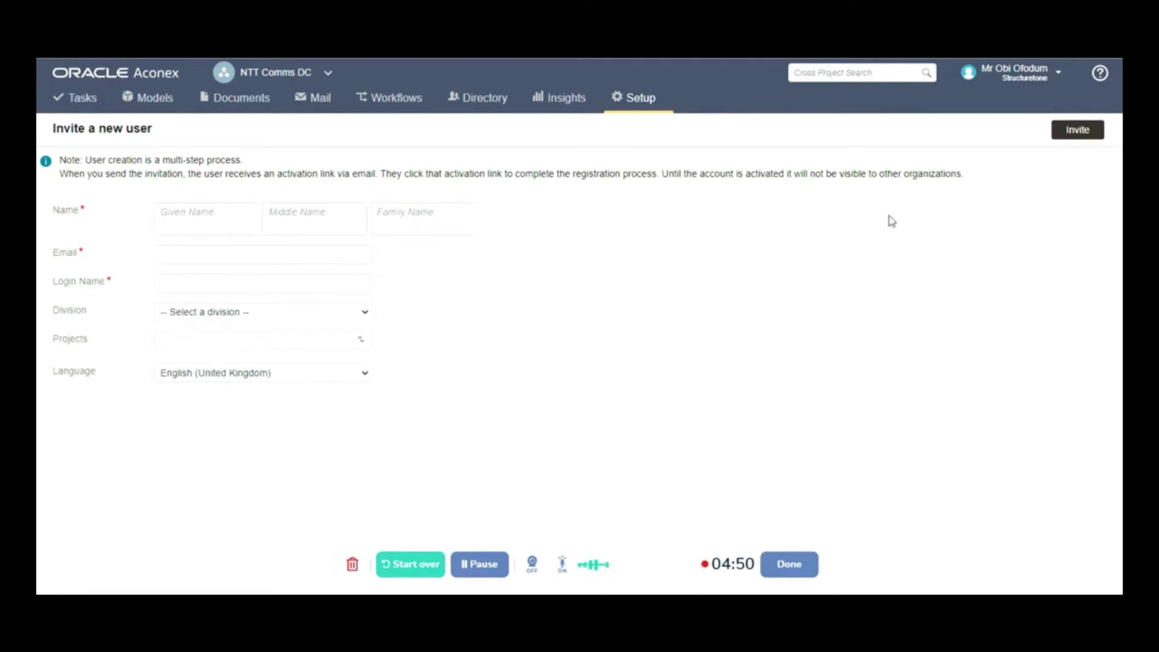
pyautogui.click(1056, 132)
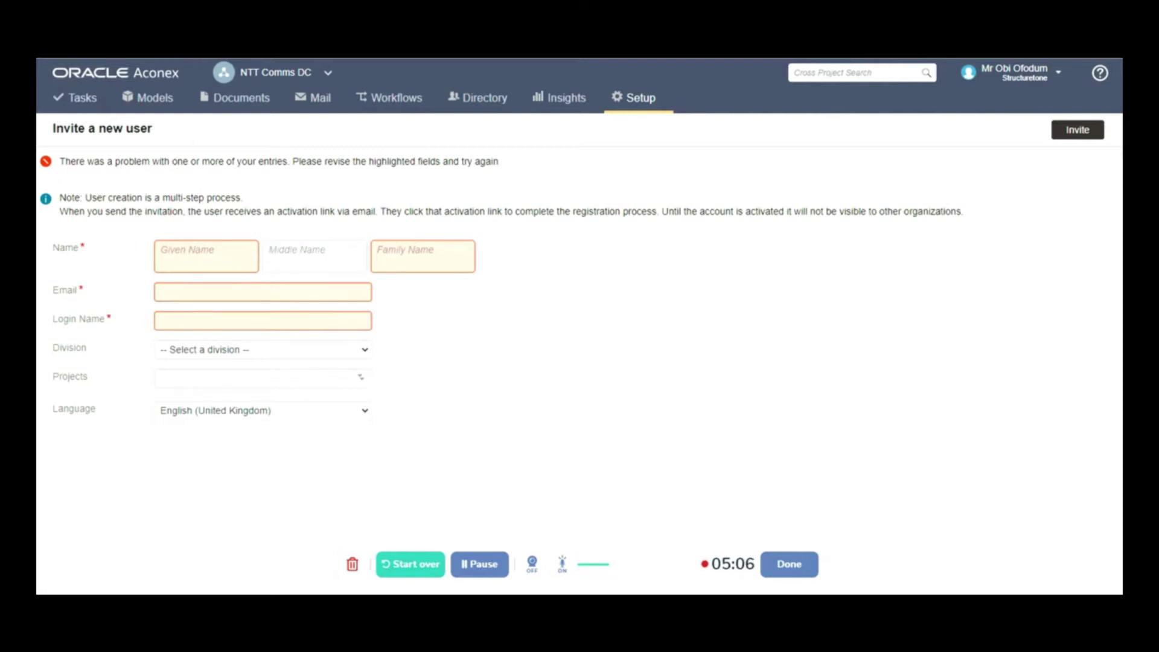
# - Leave the new user invitation form and return to the My Tasks page
pyautogui.click(84, 98)
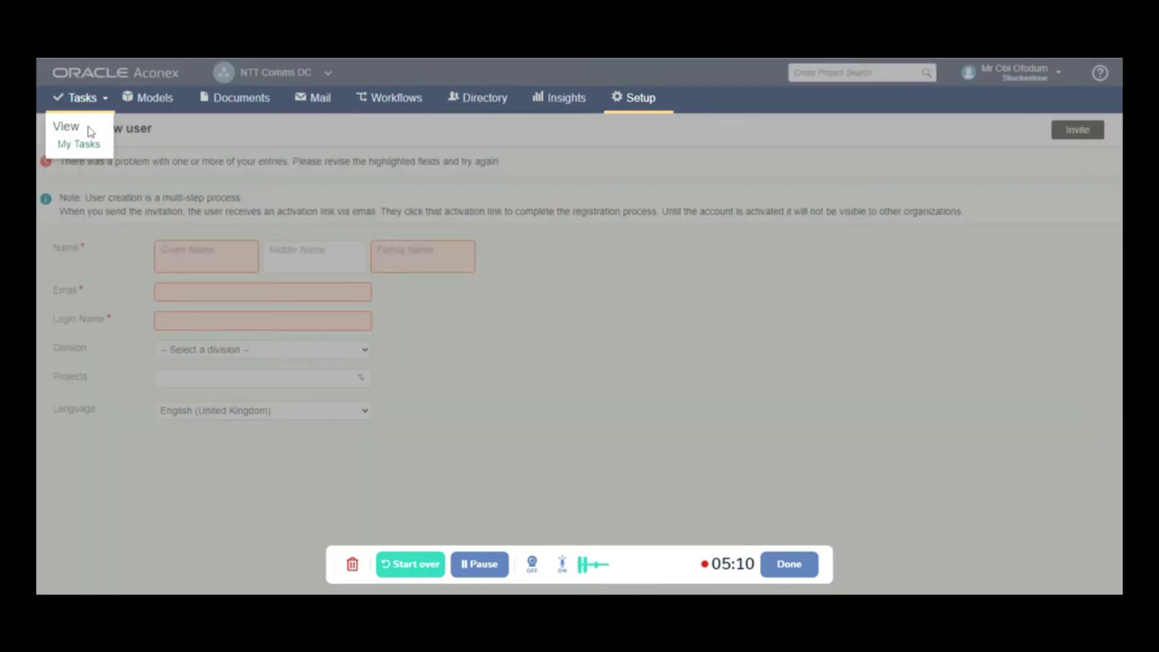
pyautogui.click(85, 155)
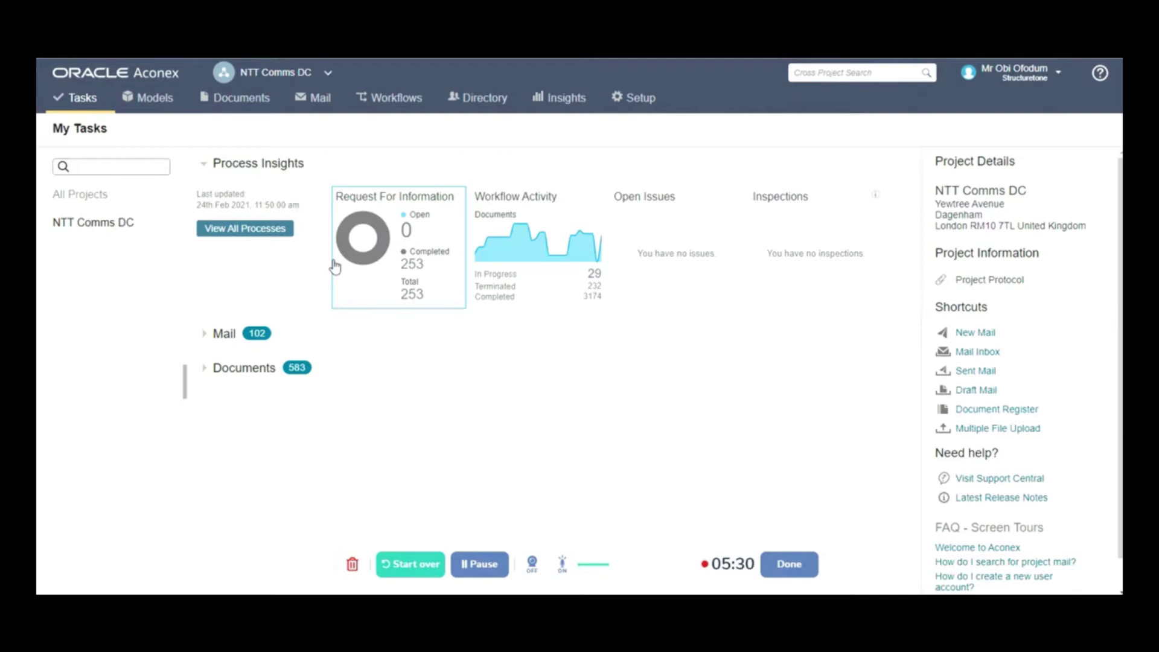
# - Open the zip method of Multiple File Upload, view the file selection dialog, and close it without choosing a file
pyautogui.click(256, 108)
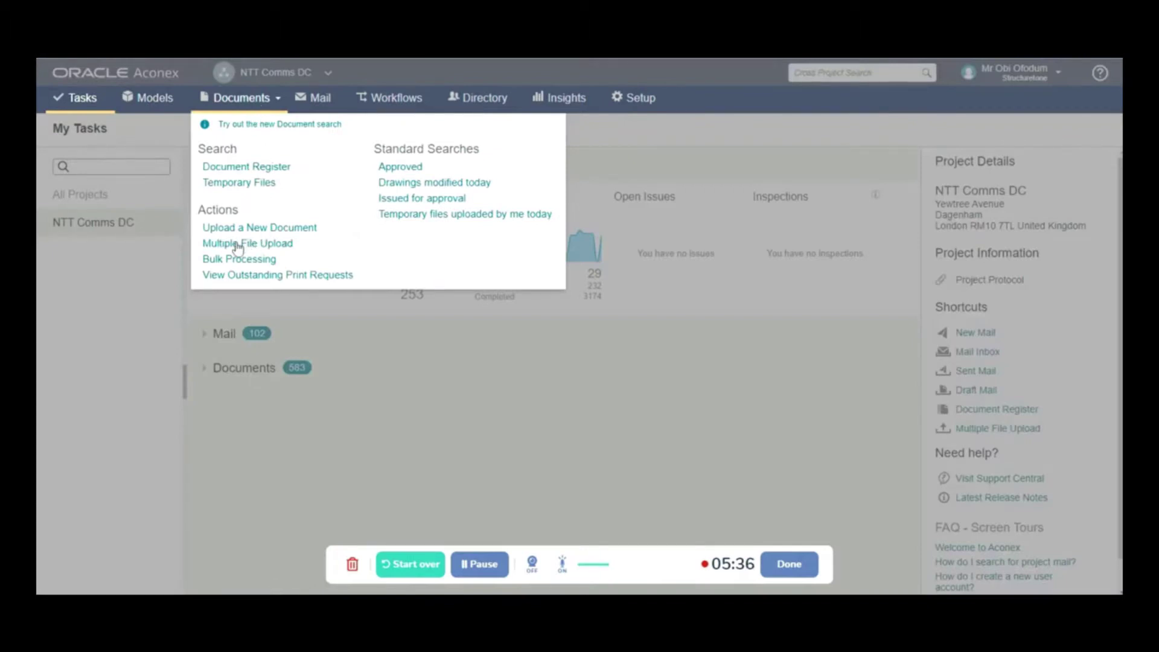
pyautogui.click(306, 248)
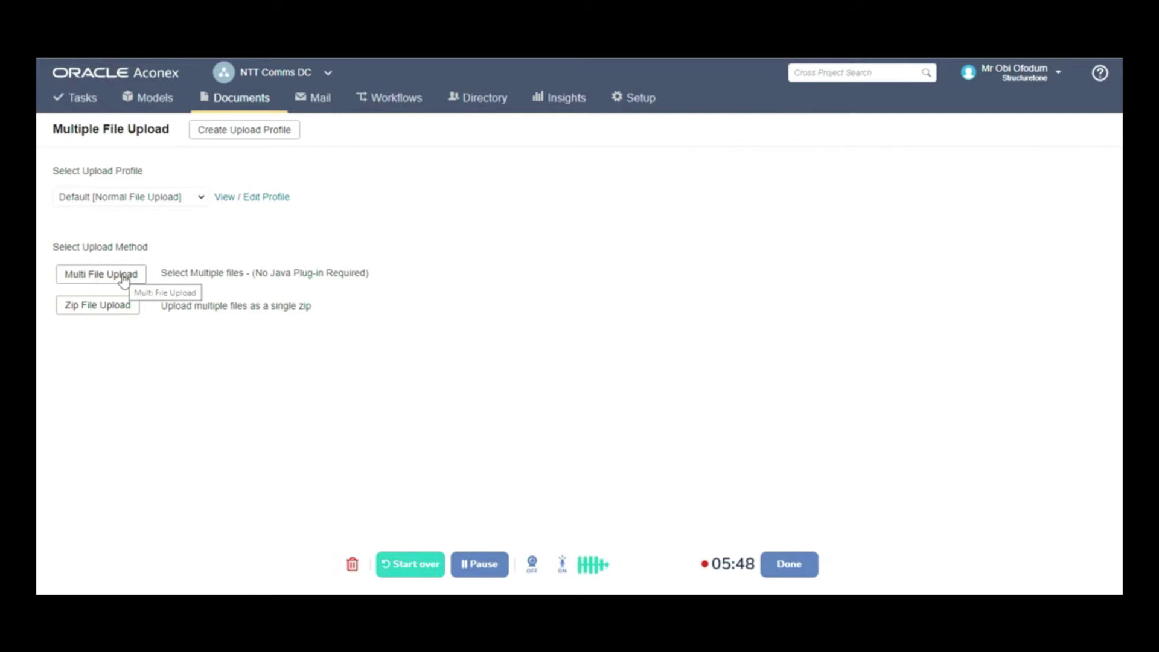
pyautogui.click(119, 312)
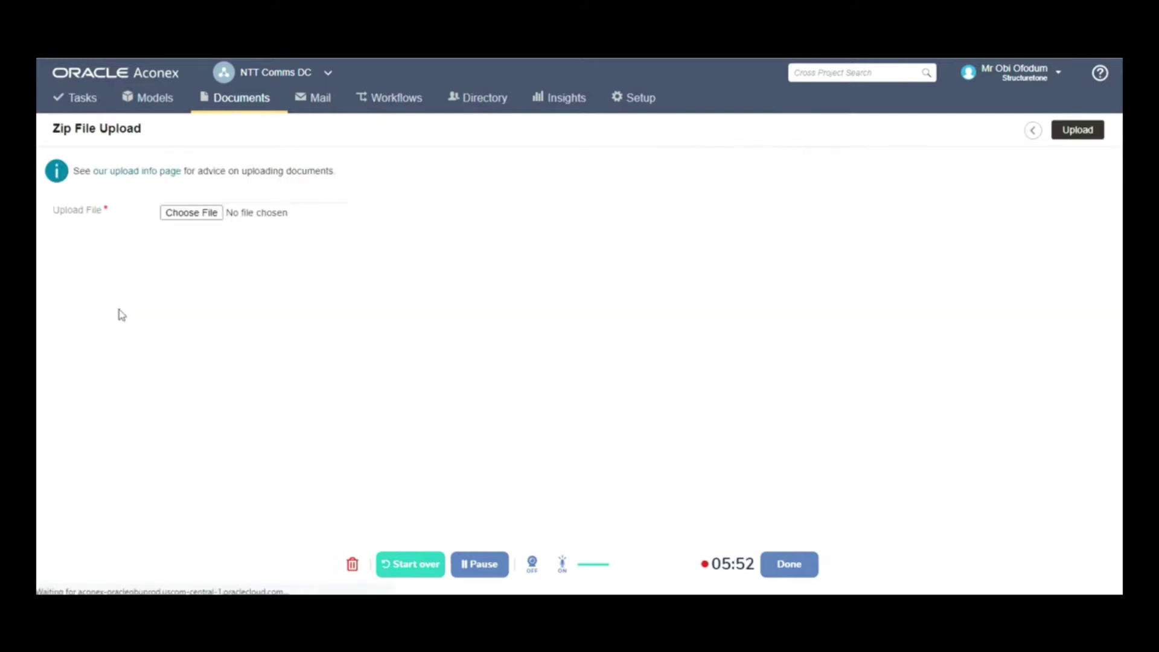
pyautogui.click(207, 214)
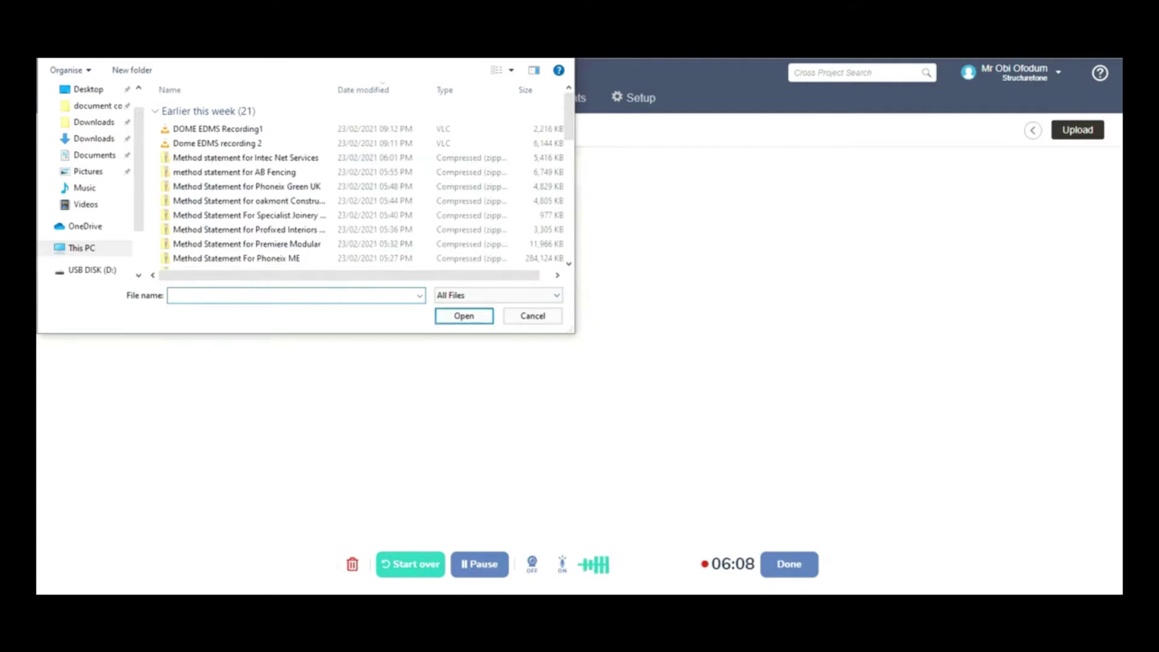
pyautogui.press('Escape')
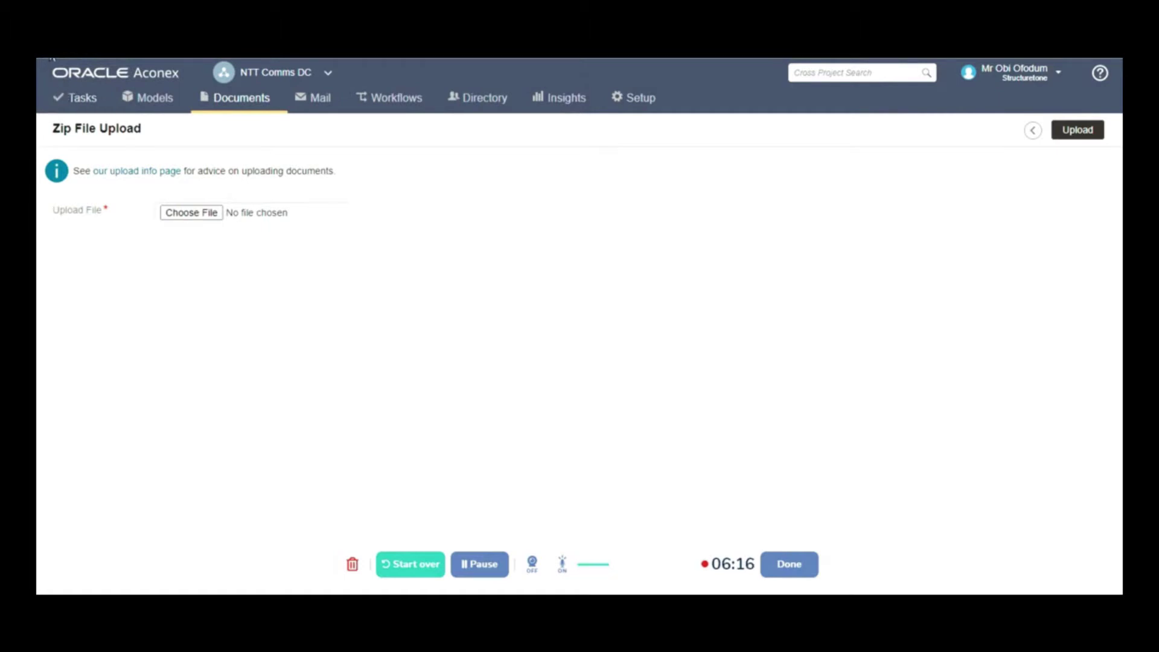
# - Leave the zip file upload and return to the My Tasks page
pyautogui.click(77, 98)
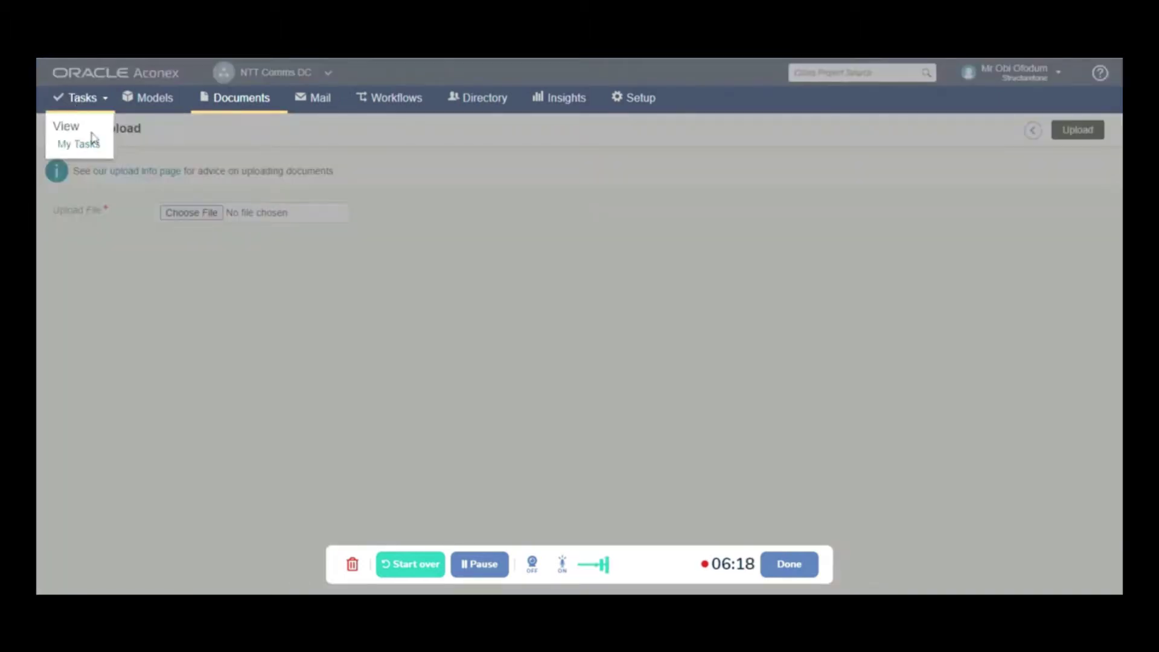
pyautogui.click(83, 147)
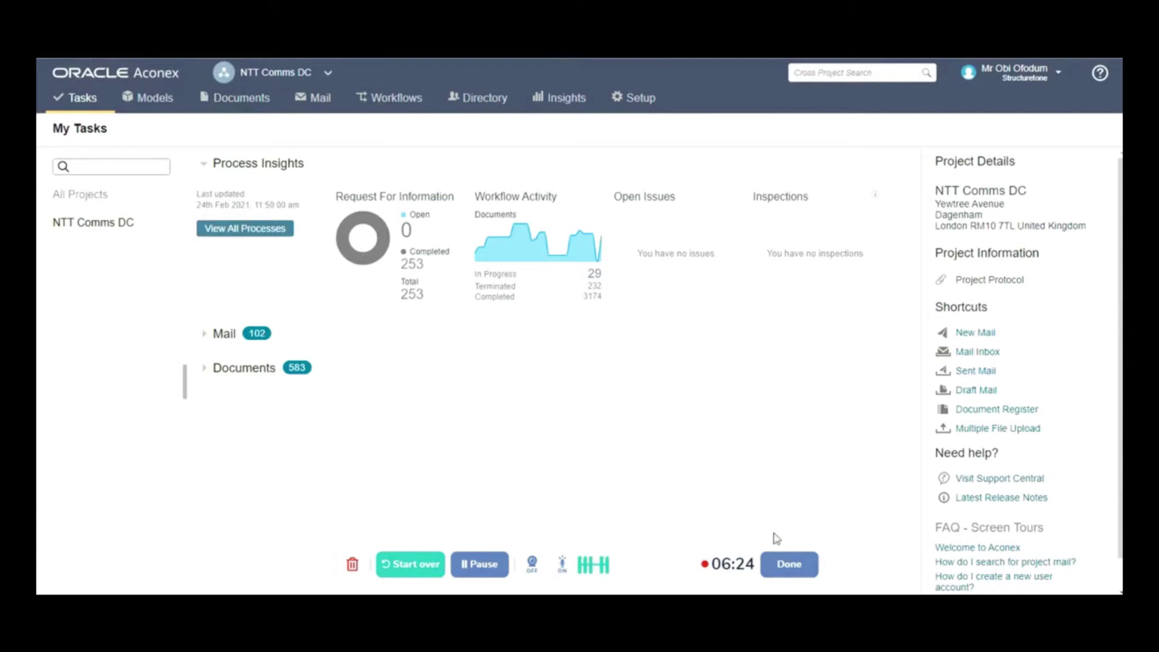
pyautogui.click(787, 562)
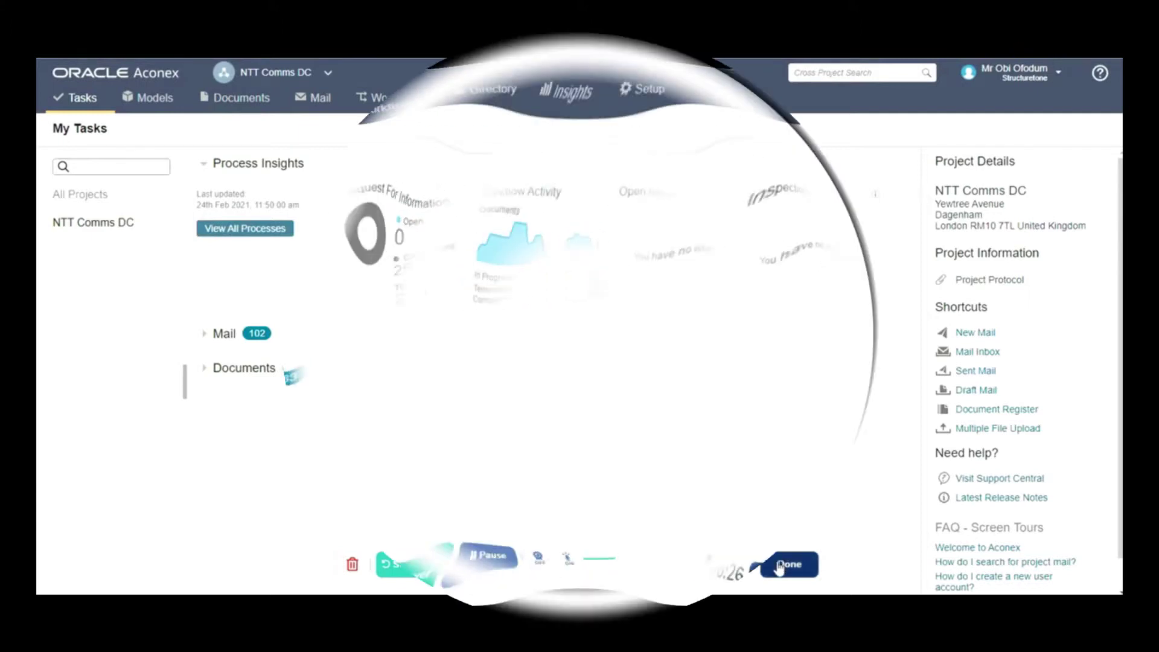
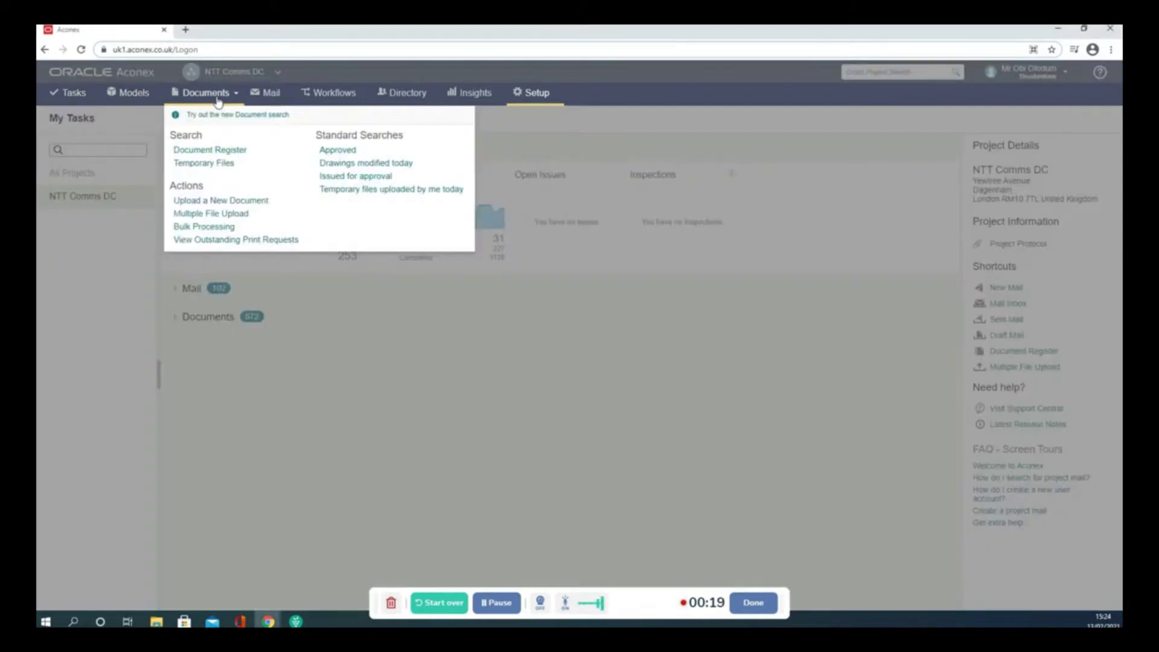
# - Search the document register for Drawing documents with the role set to Mechanical Engineer
pyautogui.click(219, 151)
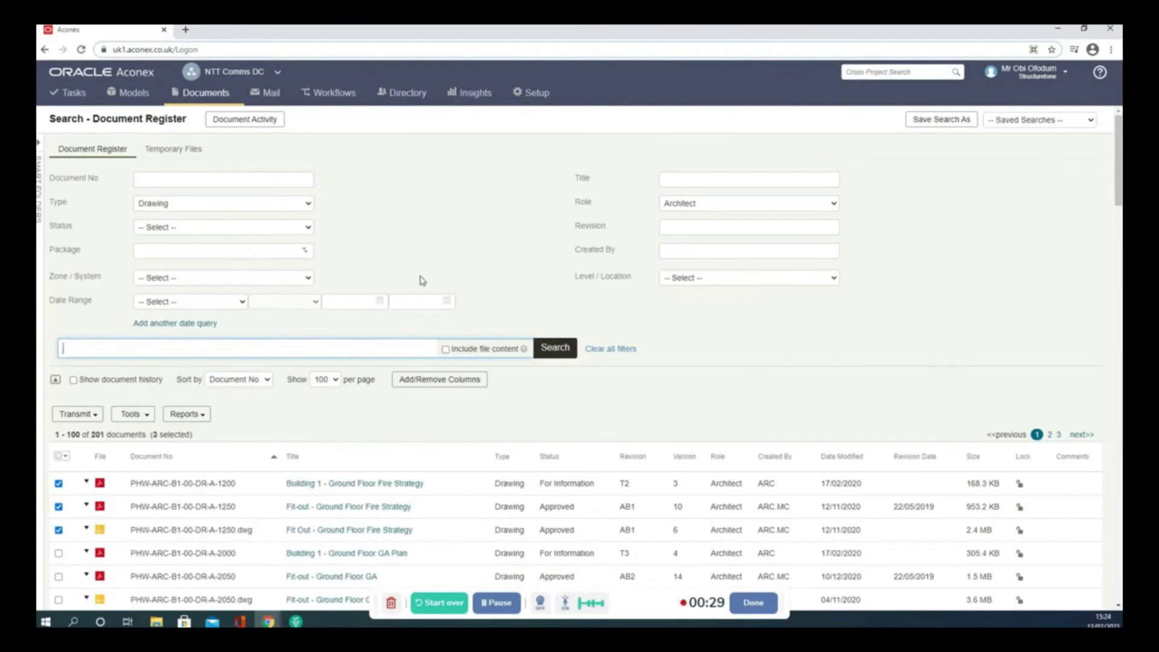
pyautogui.click(835, 205)
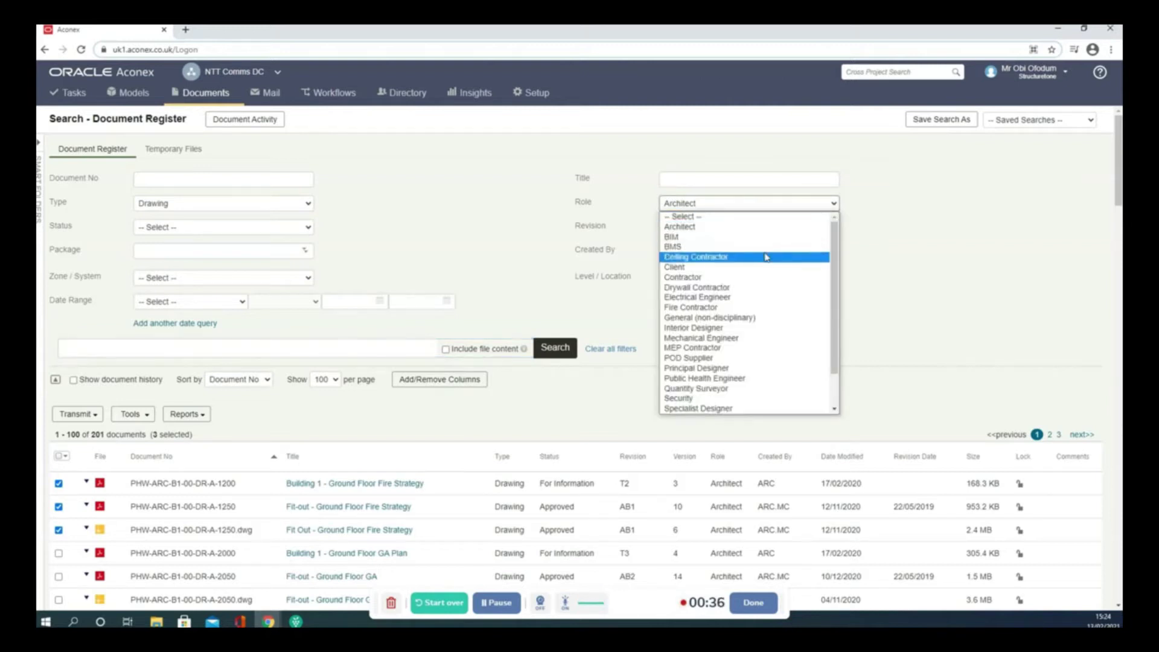
pyautogui.click(779, 338)
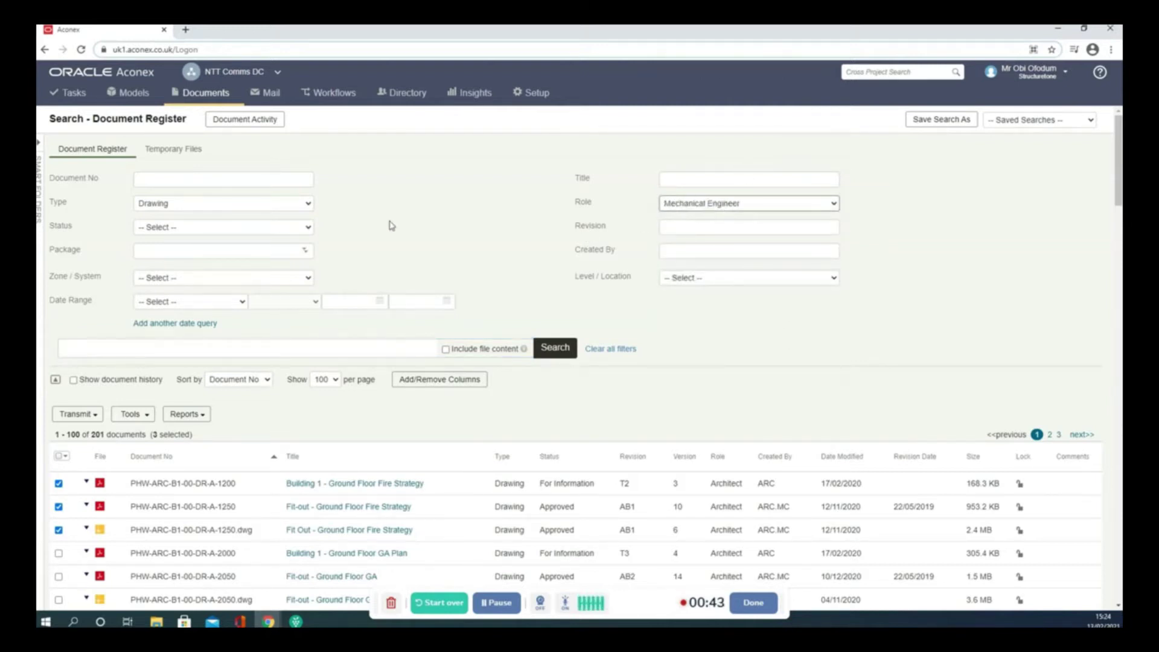
pyautogui.click(560, 354)
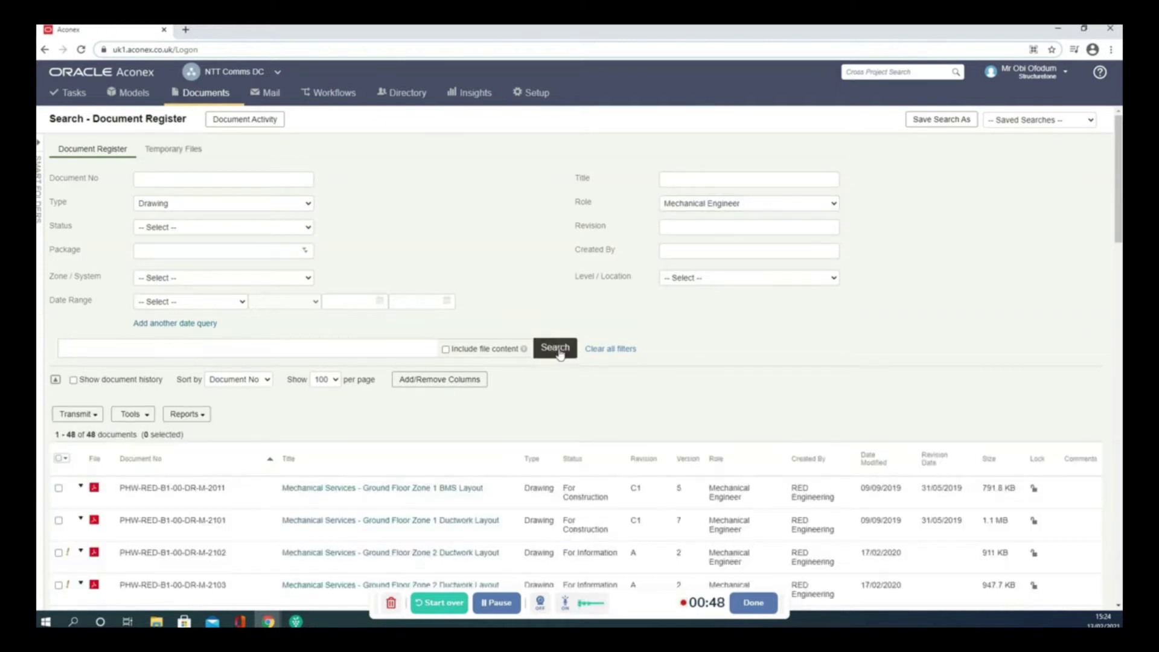
# - Create a transmittal for the Ground Floor Zone 1 BMS Layout and PHW-RED-B1-00-DR-M-2101 Ductwork Layout drawings
pyautogui.scroll(-1, 91, 477)
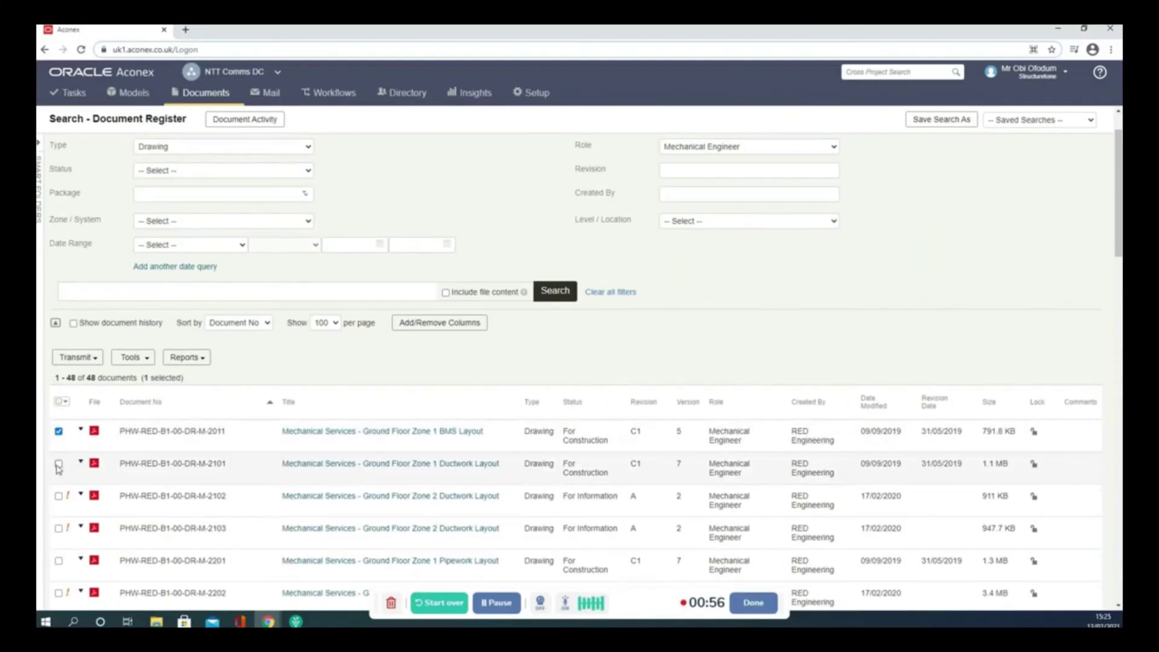
pyautogui.click(59, 464)
pyautogui.click(92, 357)
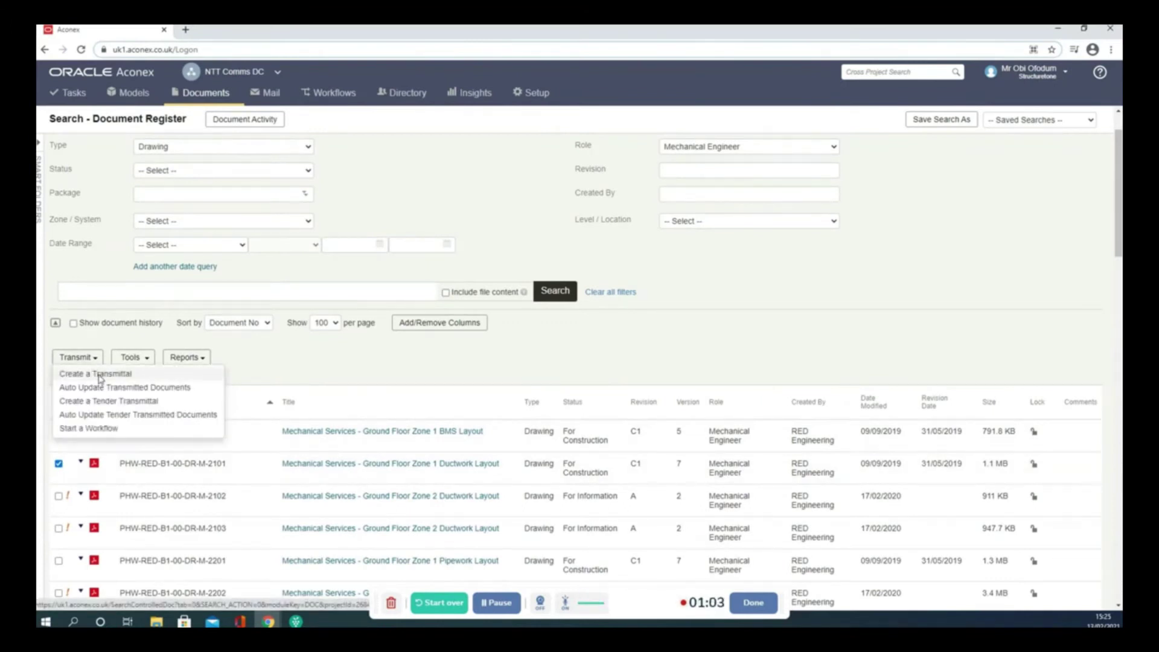
pyautogui.click(100, 375)
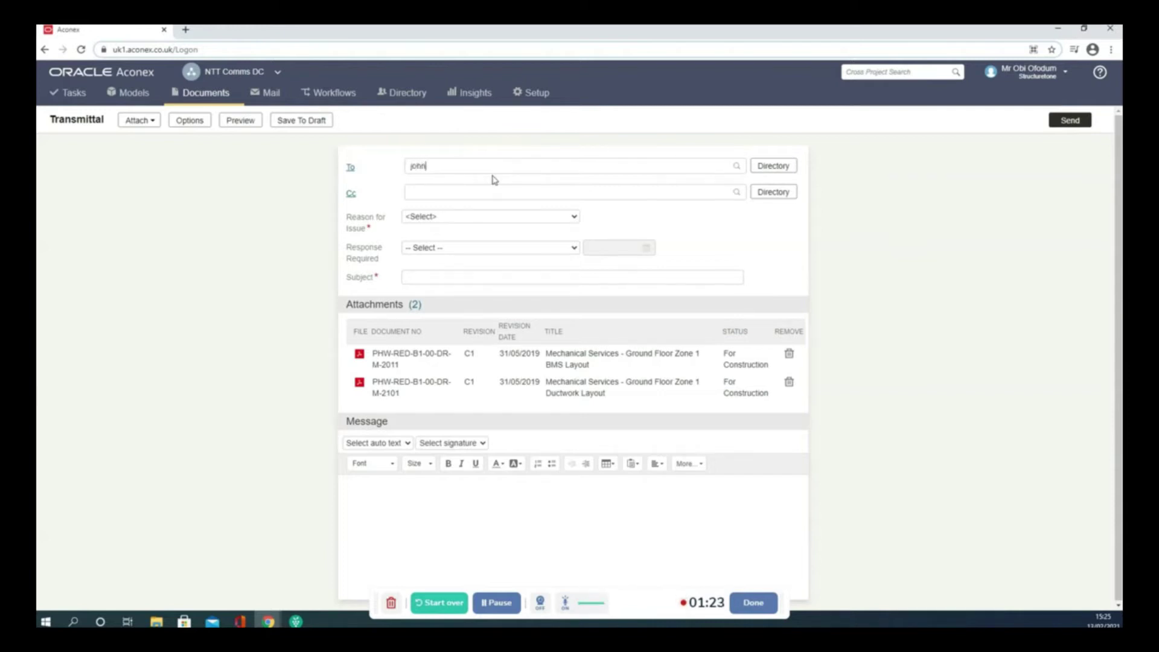
# - Look up a transmittal recipient by first name and view the Reason for Issue and Response Required options
pyautogui.press('Return')
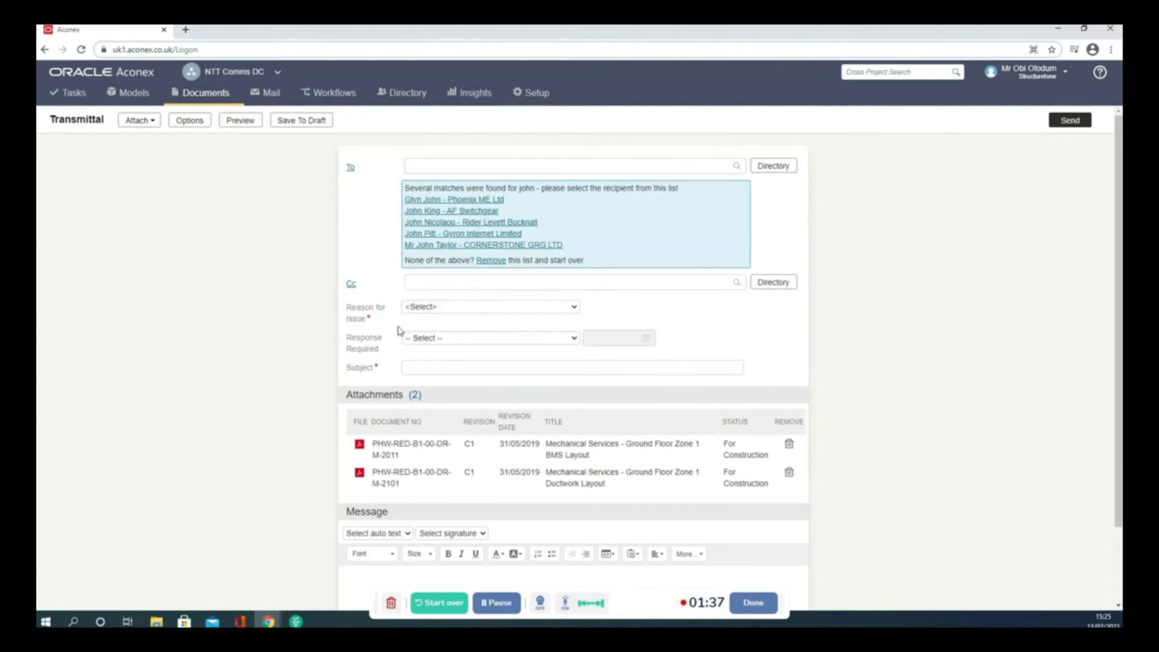
pyautogui.click(576, 309)
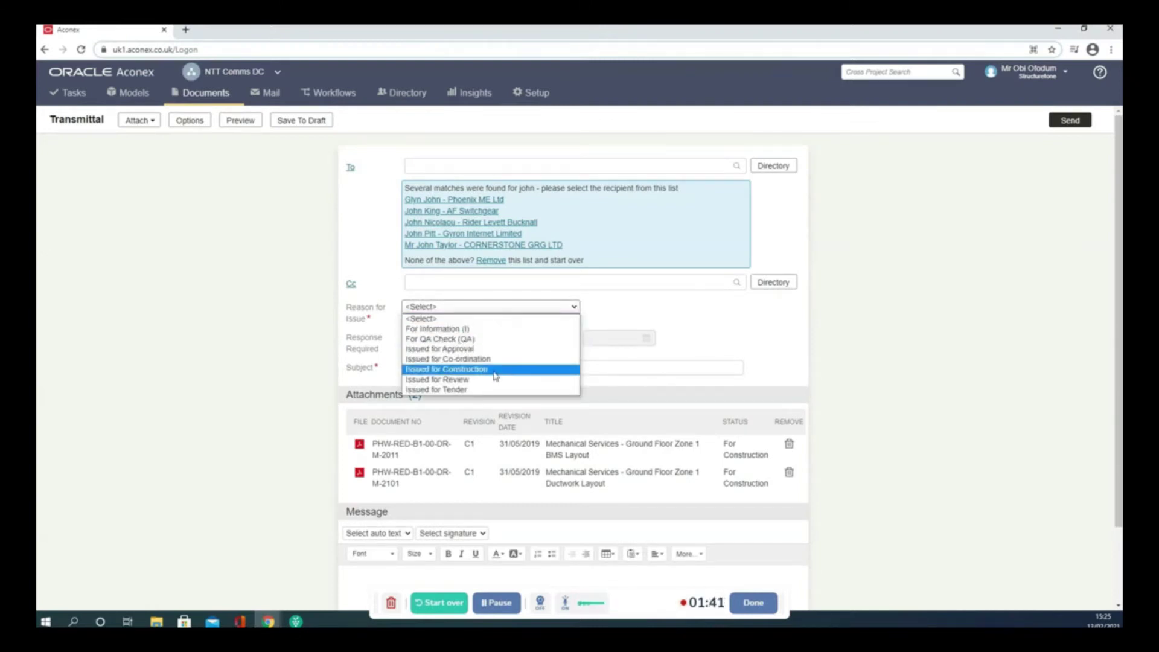
pyautogui.click(576, 307)
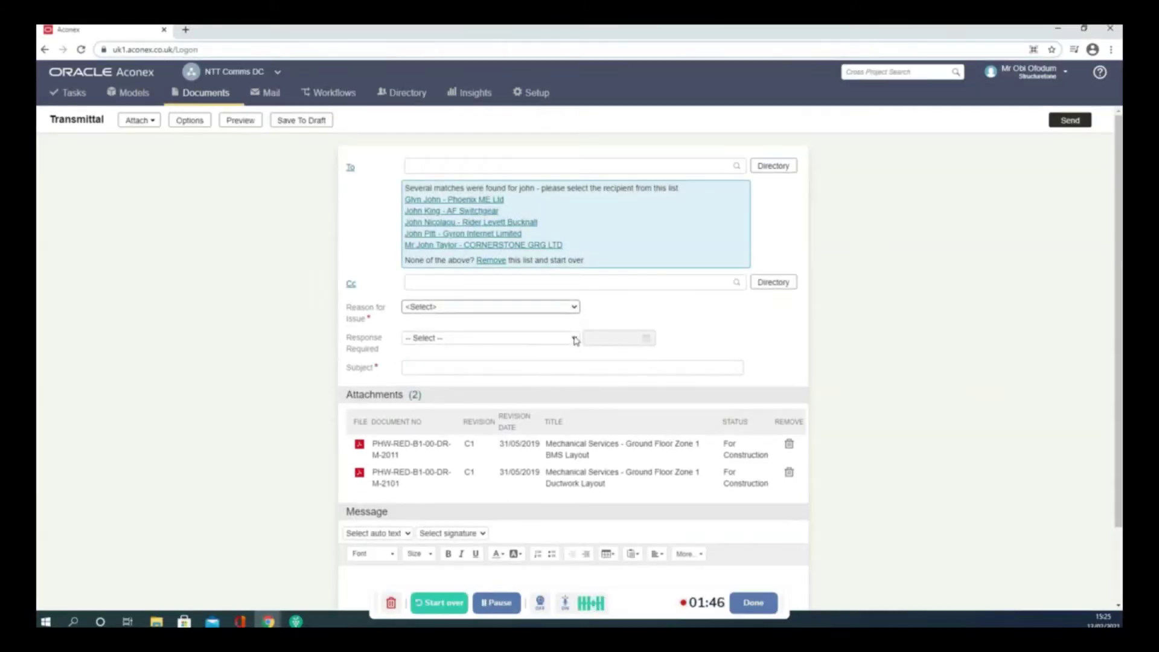
pyautogui.click(575, 340)
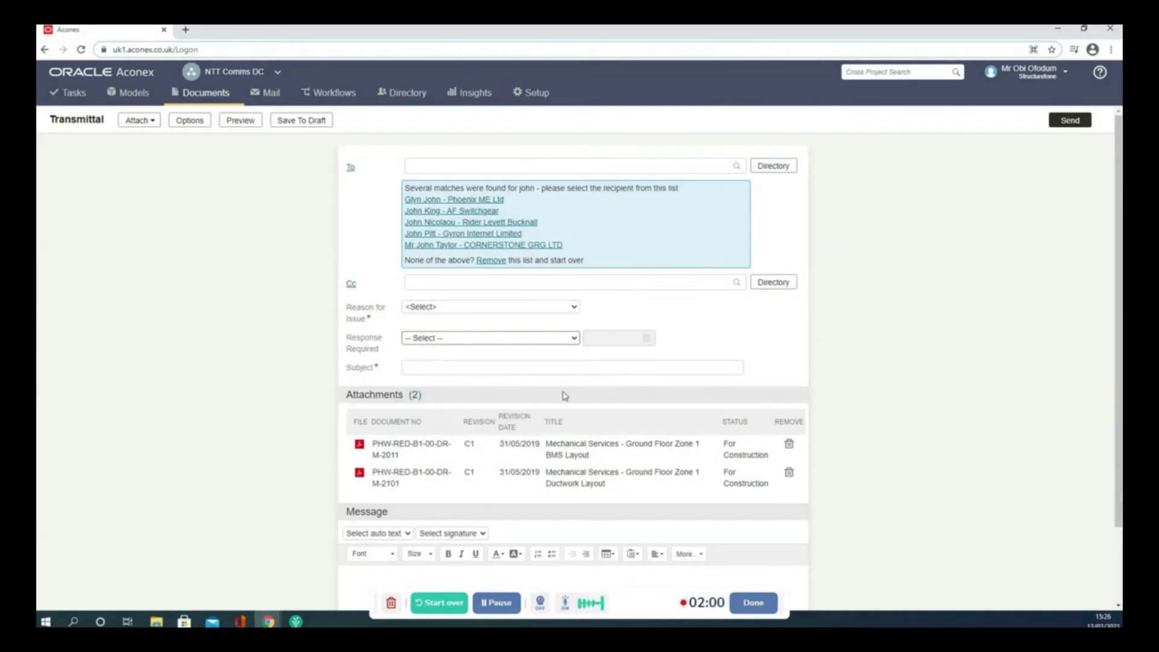
# - Review the transmittal's attachments and message area, and go back to the My Tasks page without sending it
pyautogui.scroll(-2, 562, 395)
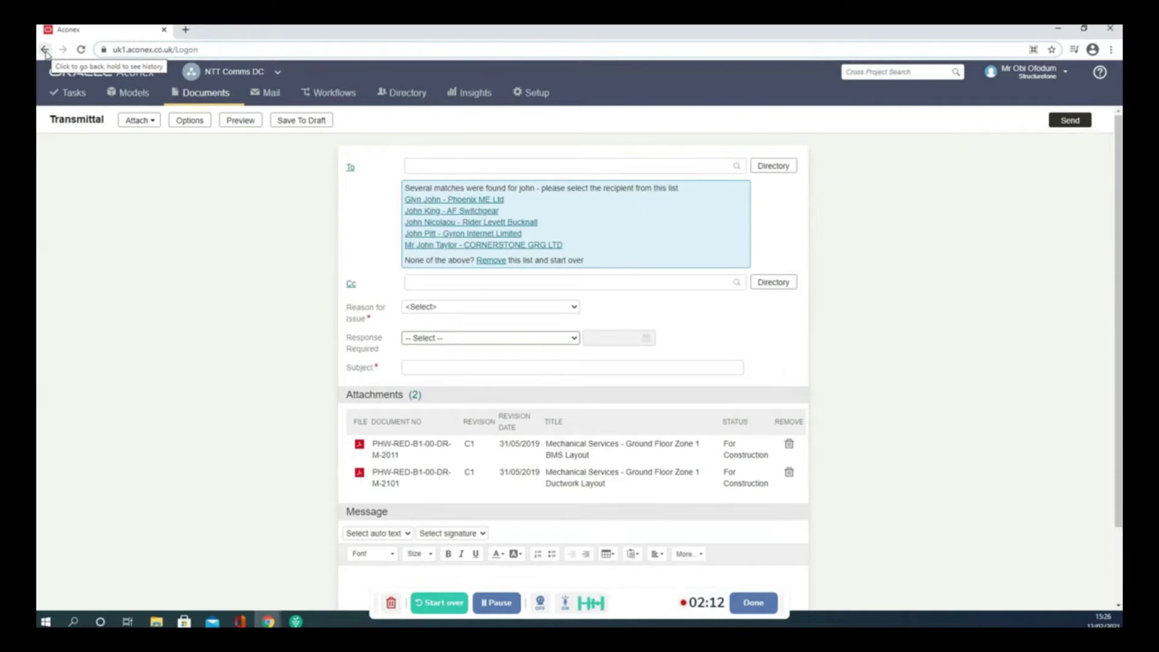
pyautogui.scroll(-2, 335, 437)
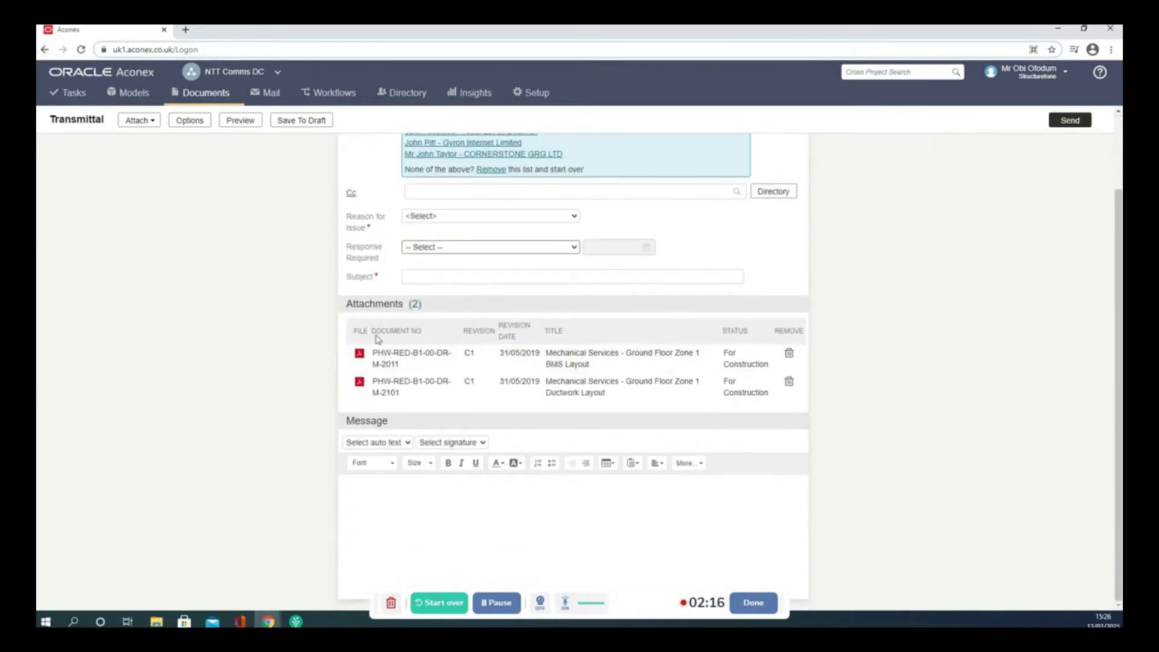
pyautogui.scroll(2, 386, 314)
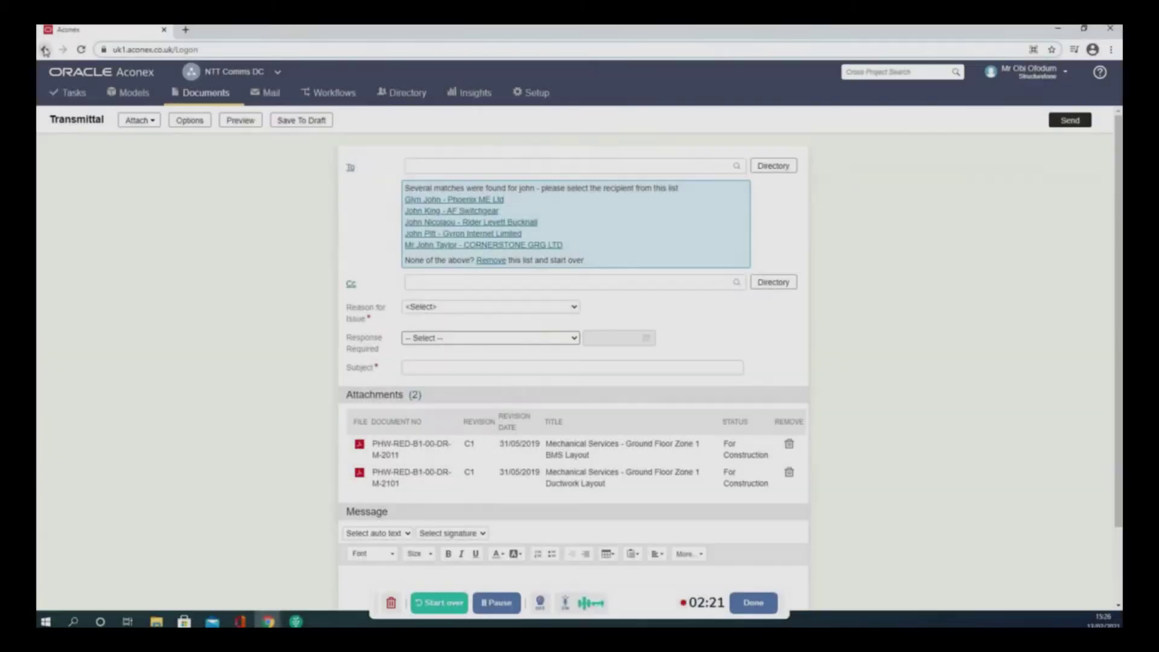
pyautogui.click(45, 50)
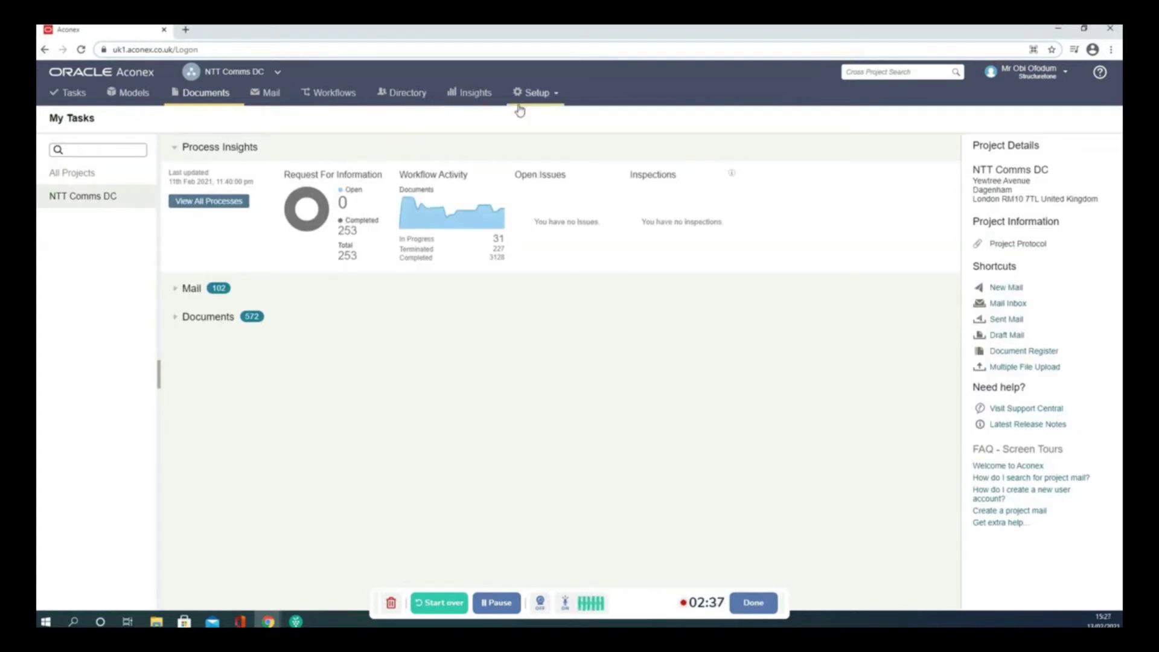
# - Open the form for inviting a new user and place the cursor in the given name field
pyautogui.click(547, 96)
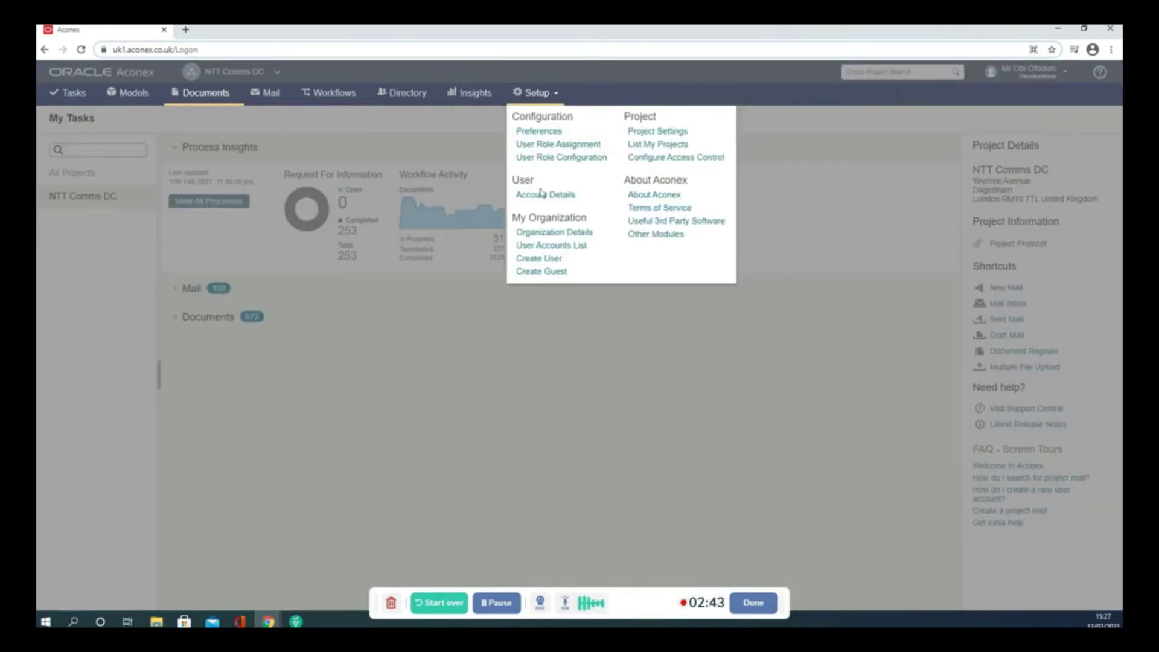
pyautogui.click(534, 261)
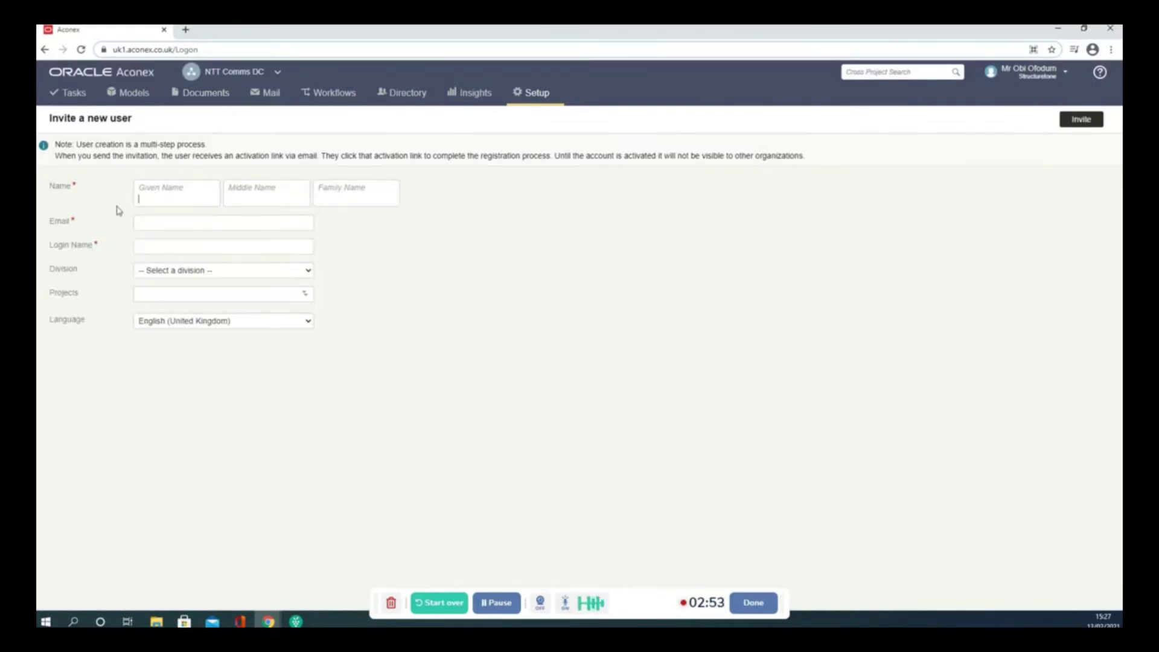
pyautogui.click(140, 198)
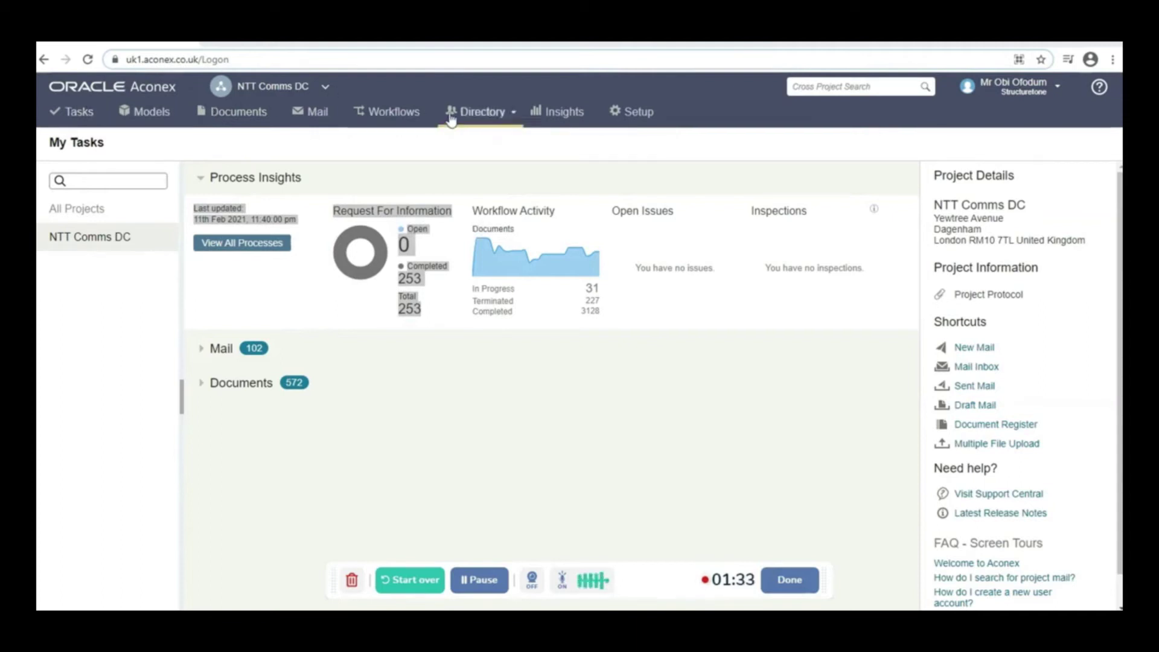
# - Search the document register with no filters and look through the listed documents
pyautogui.click(246, 118)
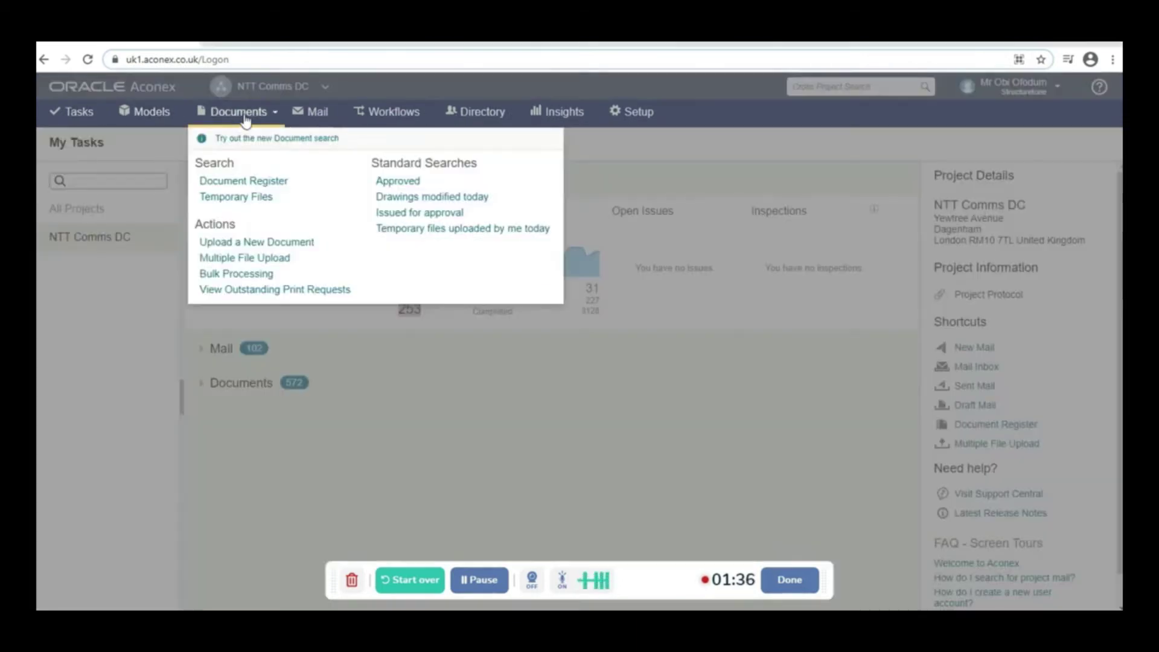
pyautogui.click(244, 187)
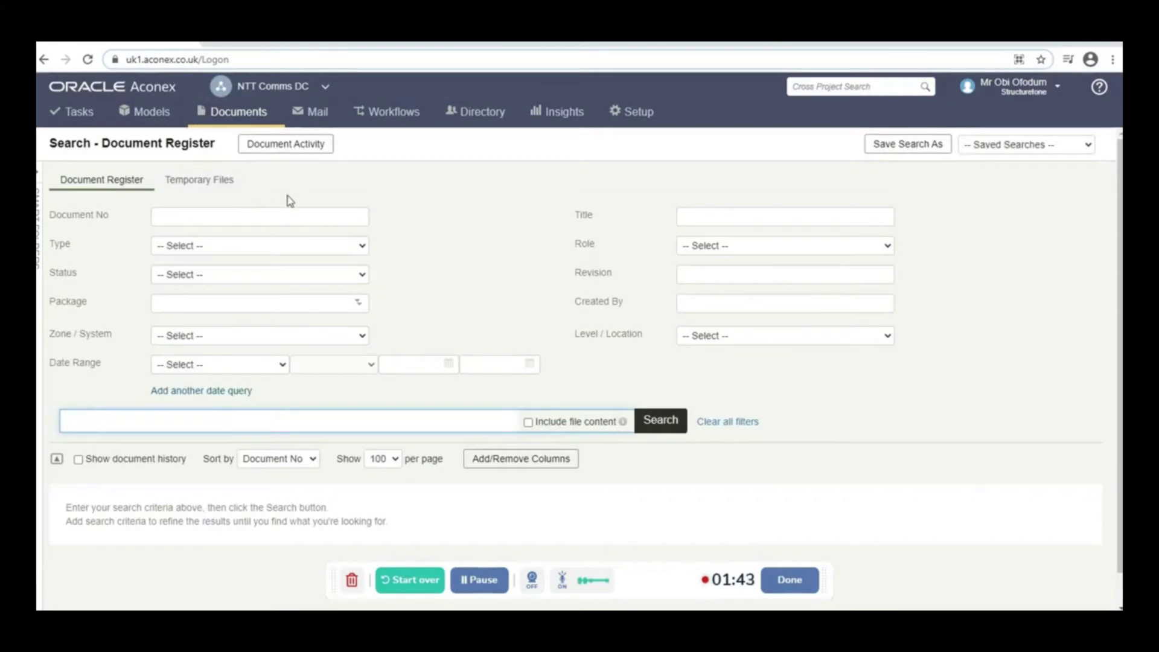
pyautogui.scroll(-1, 500, 274)
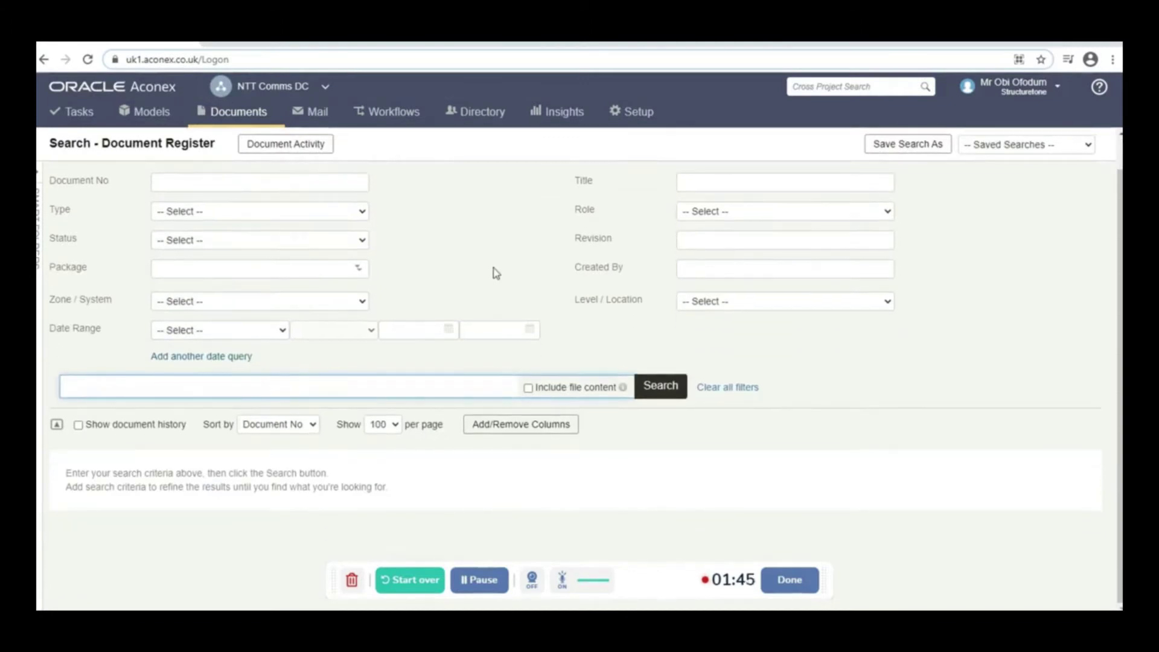
pyautogui.scroll(1, 486, 275)
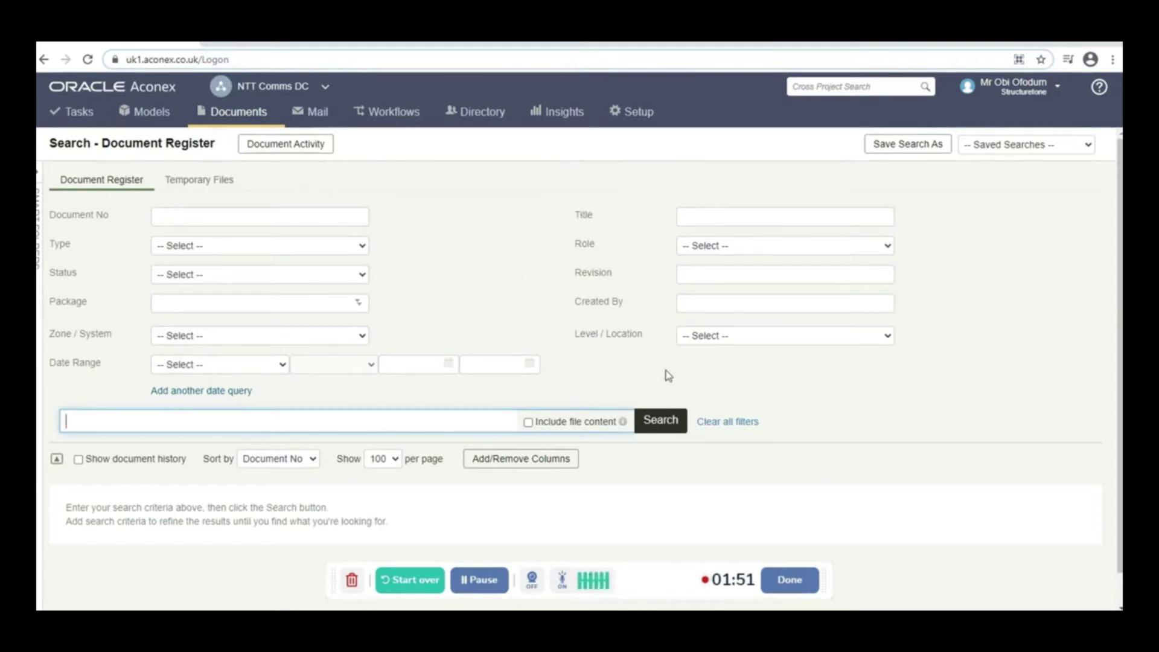
pyautogui.click(659, 424)
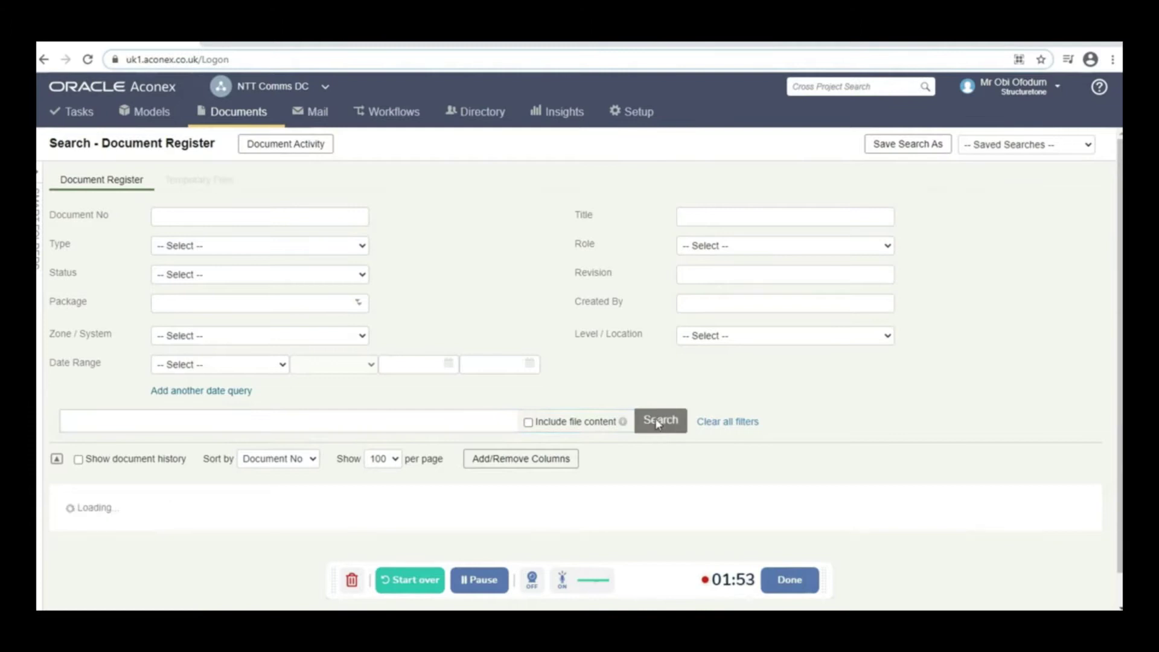
pyautogui.scroll(-6, 658, 426)
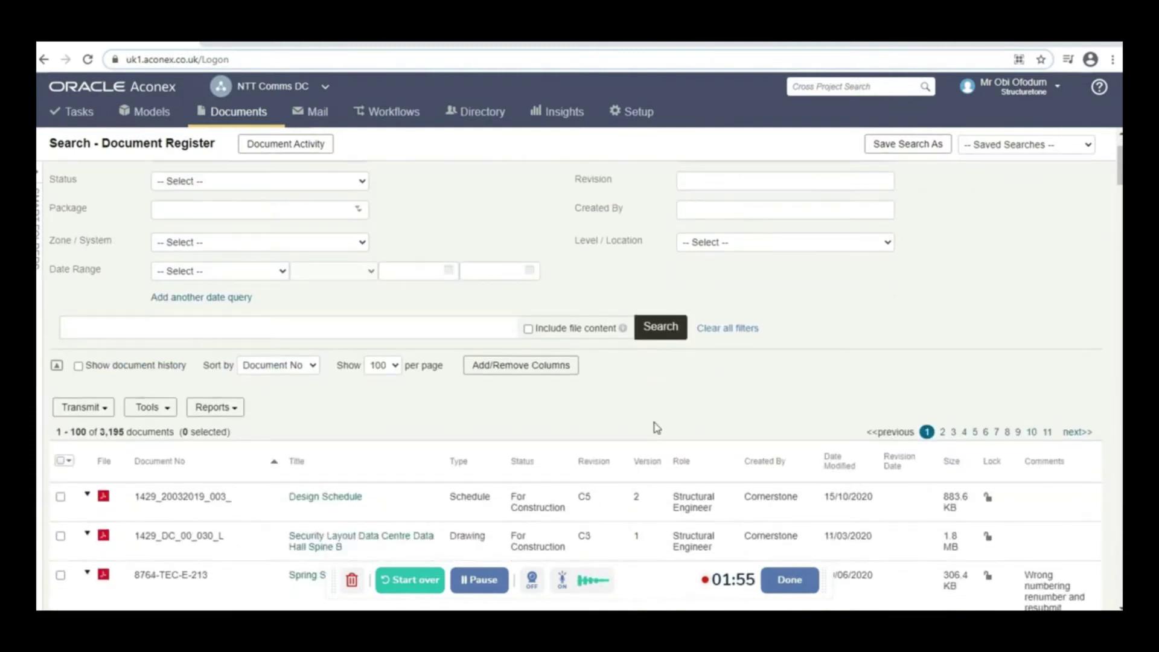
pyautogui.scroll(-7, 654, 433)
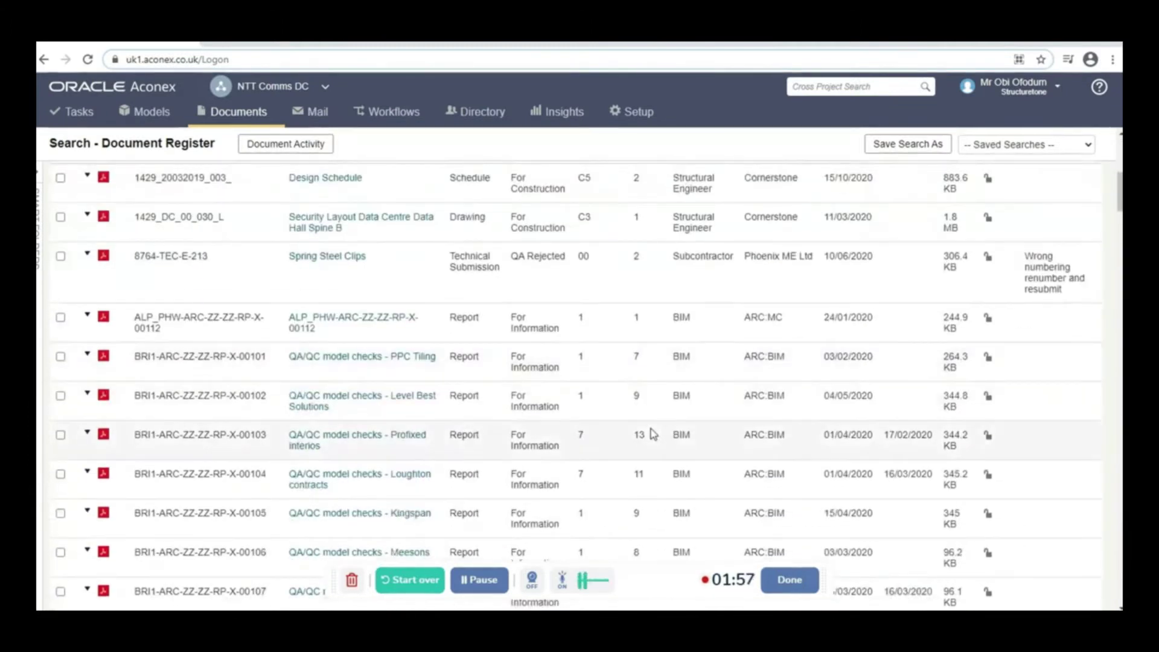
pyautogui.scroll(12, 653, 432)
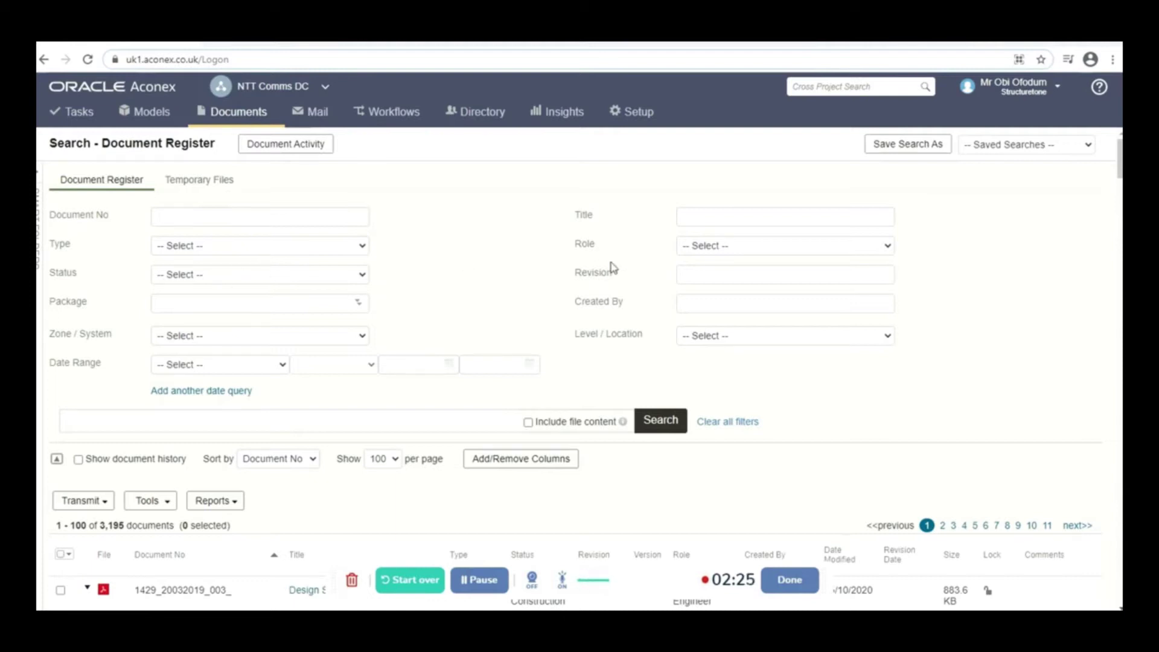
# - Search the document register for documents with the role Contractor and look through the listed documents
pyautogui.click(889, 251)
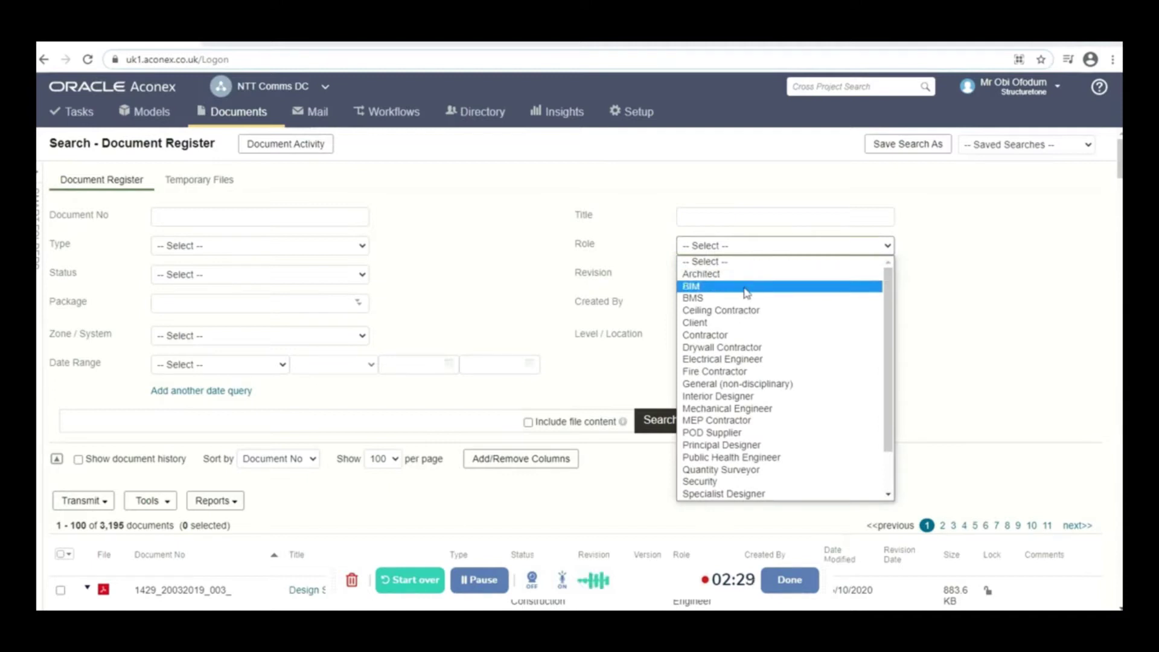
pyautogui.click(746, 341)
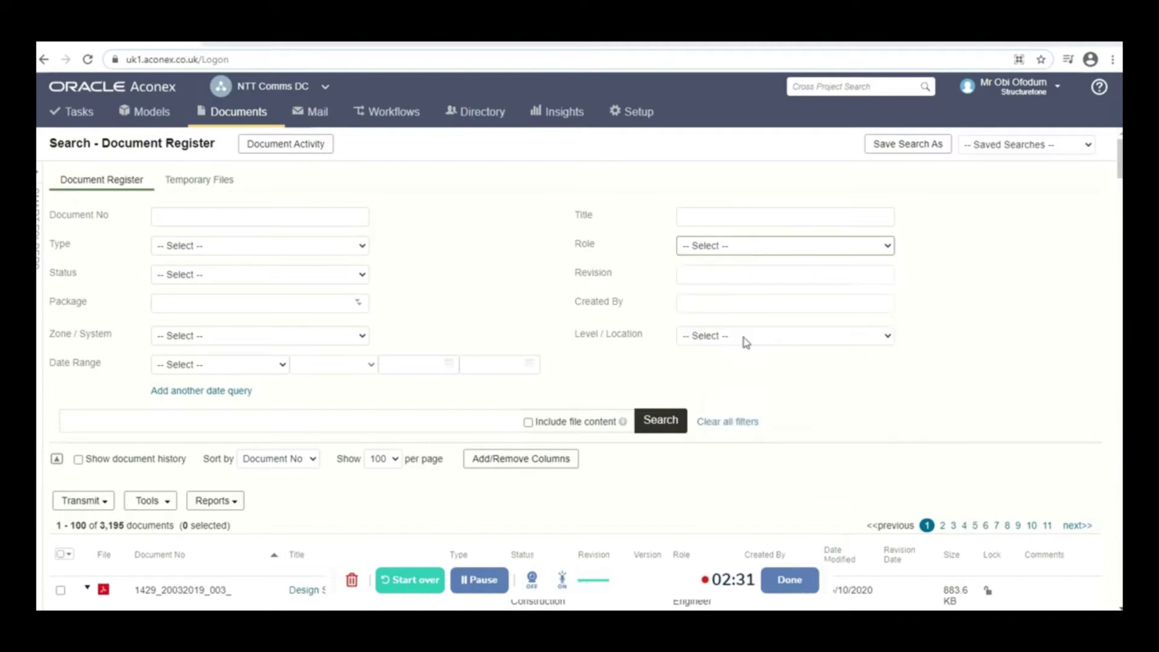
pyautogui.click(664, 427)
pyautogui.scroll(-3, 666, 432)
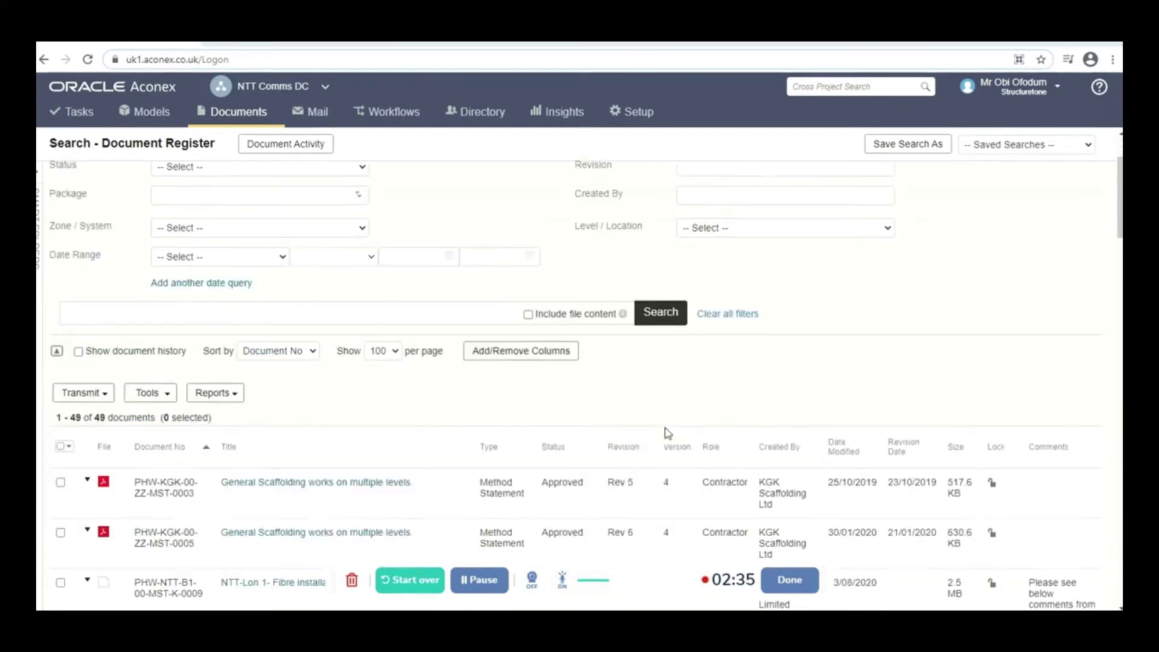
pyautogui.scroll(-2, 666, 432)
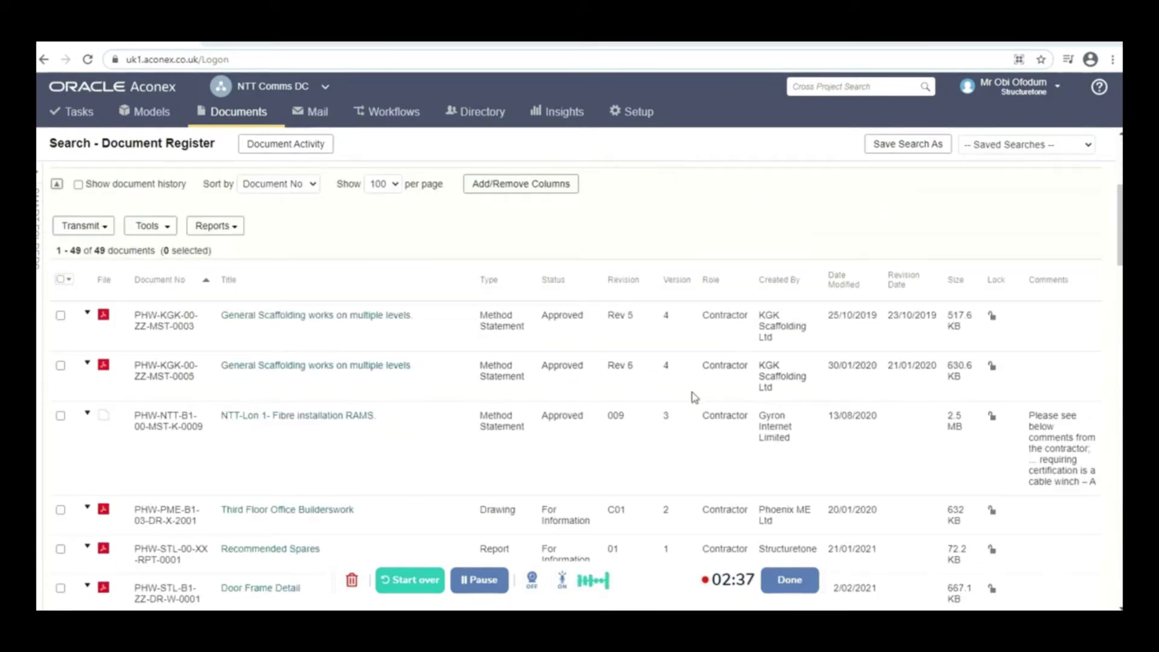
pyautogui.scroll(-8, 688, 414)
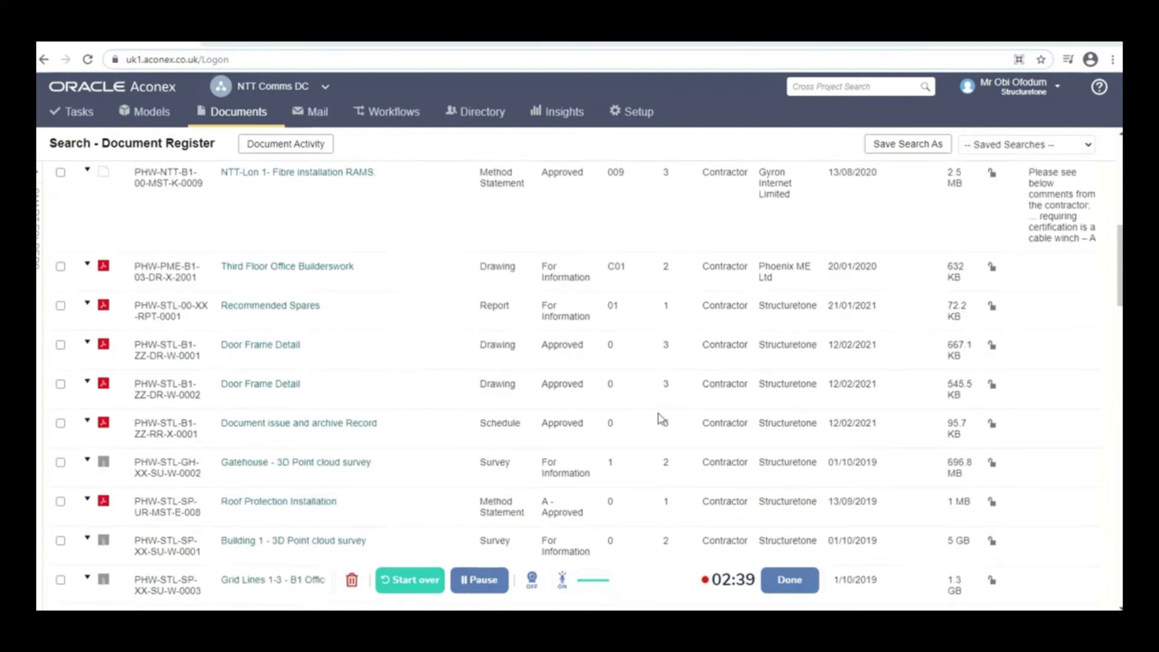
# - Clear the Contractor filter, search the register for documents with the role Architect and look through the list
pyautogui.scroll(10, 661, 412)
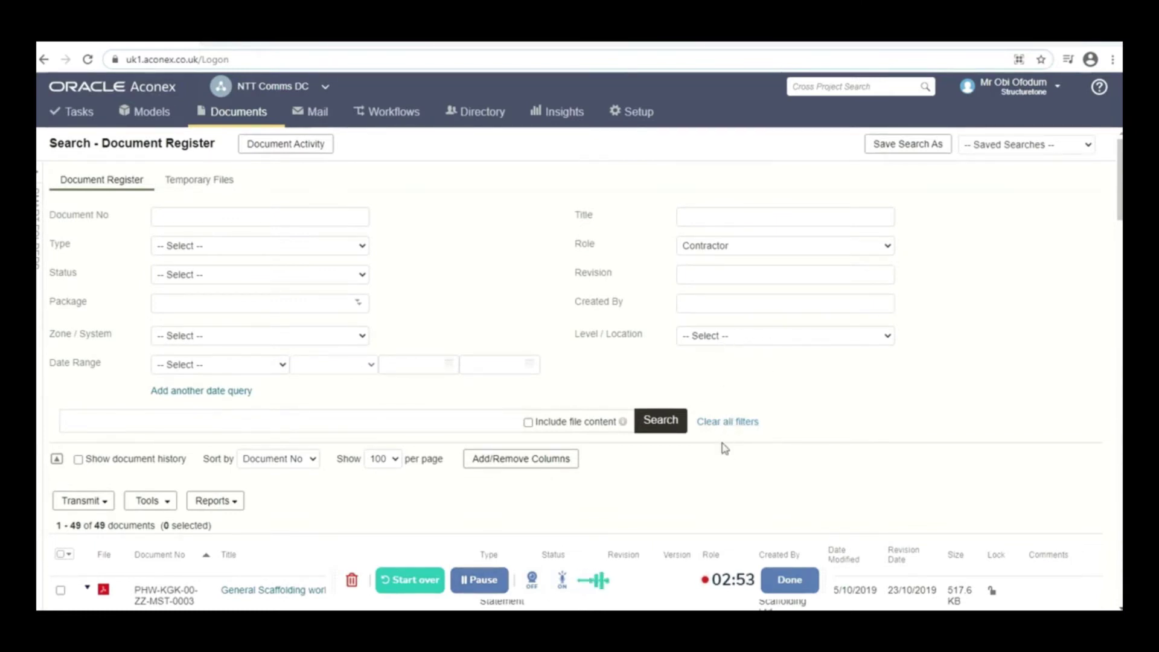
pyautogui.click(725, 426)
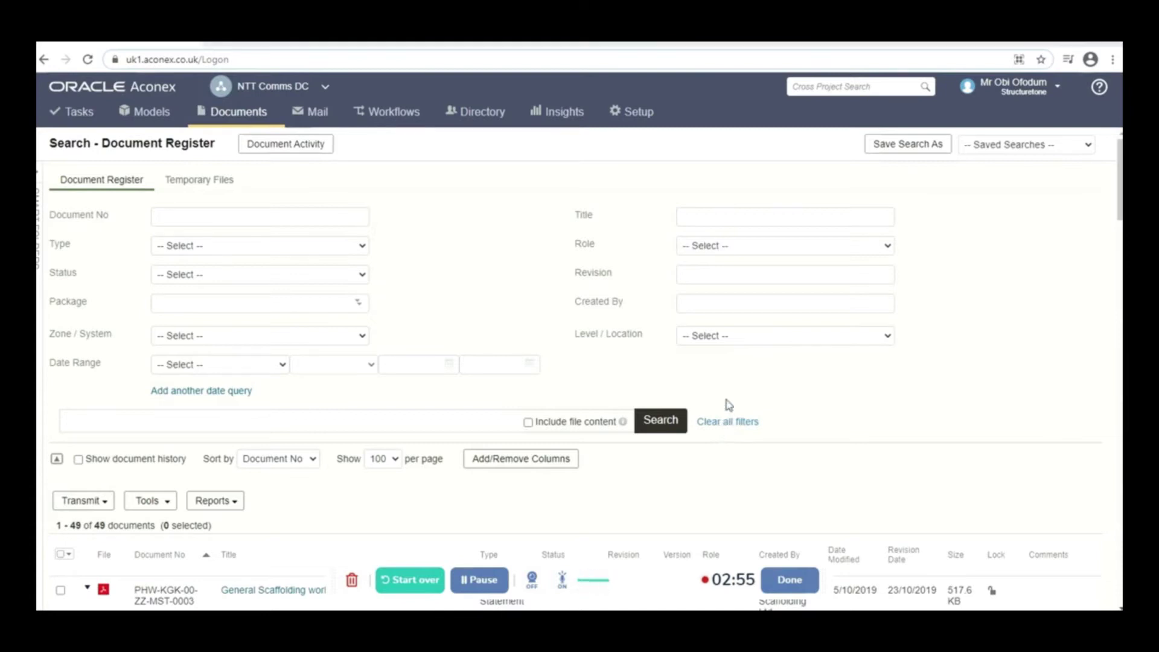
pyautogui.click(886, 247)
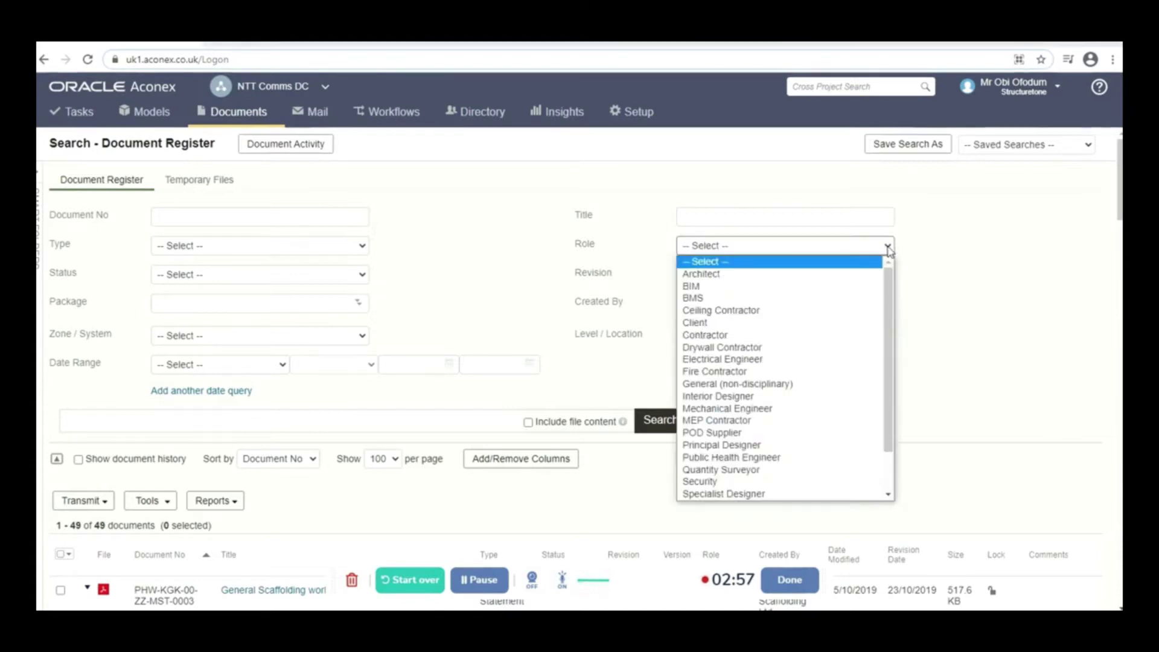
pyautogui.click(748, 275)
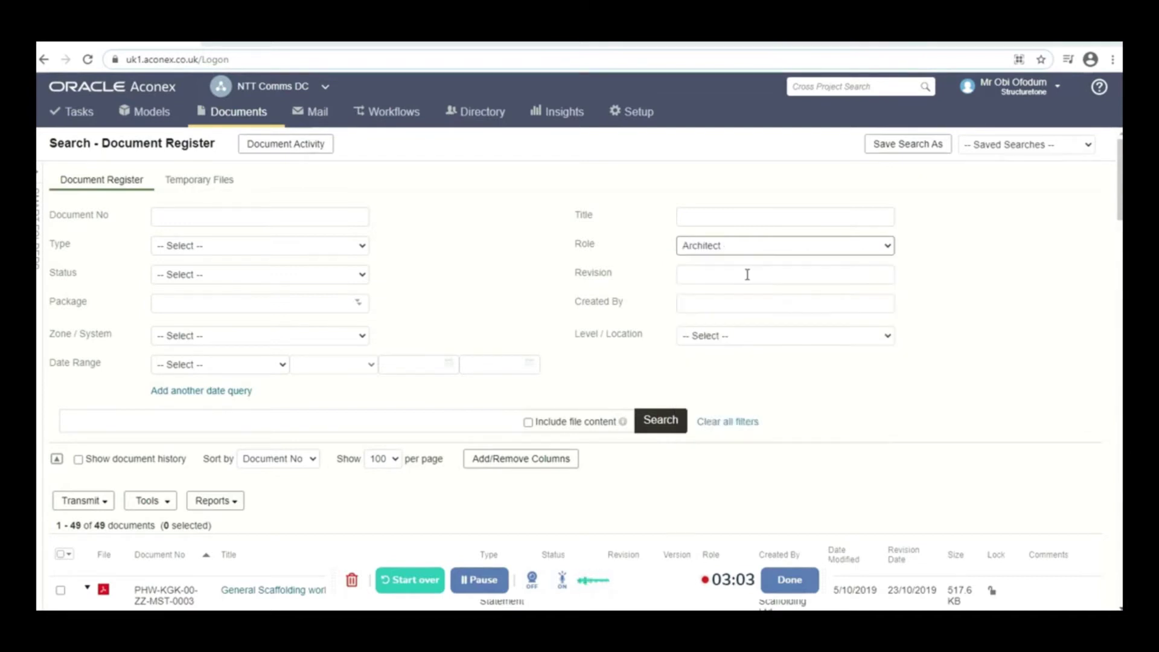
pyautogui.click(661, 424)
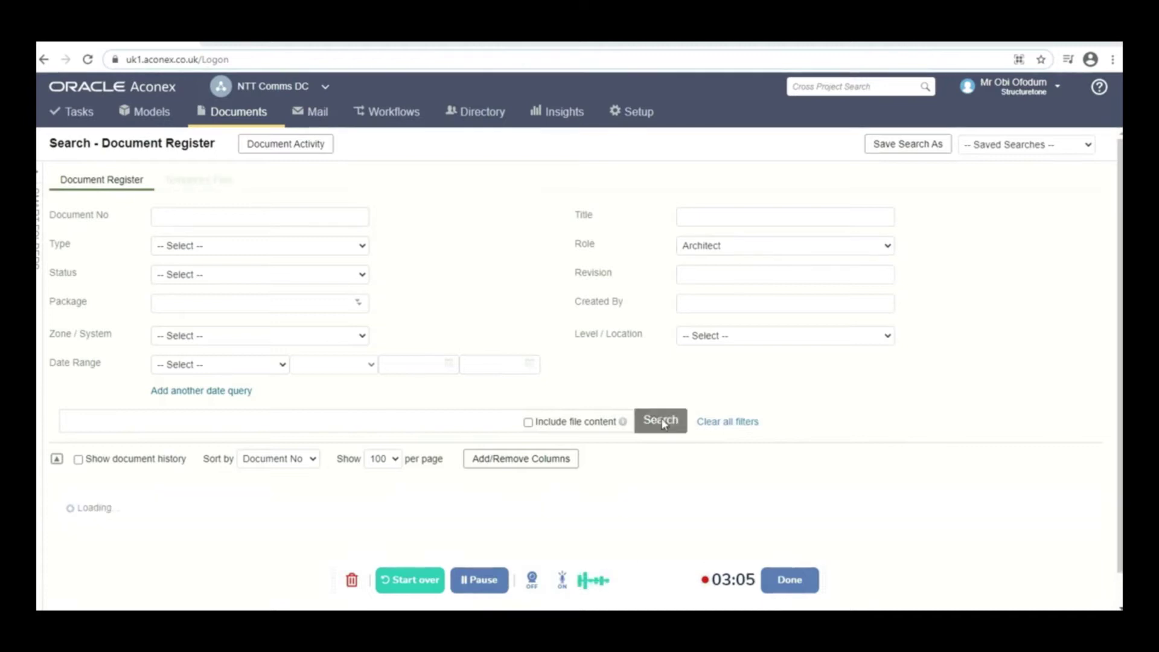
pyautogui.scroll(-3, 664, 426)
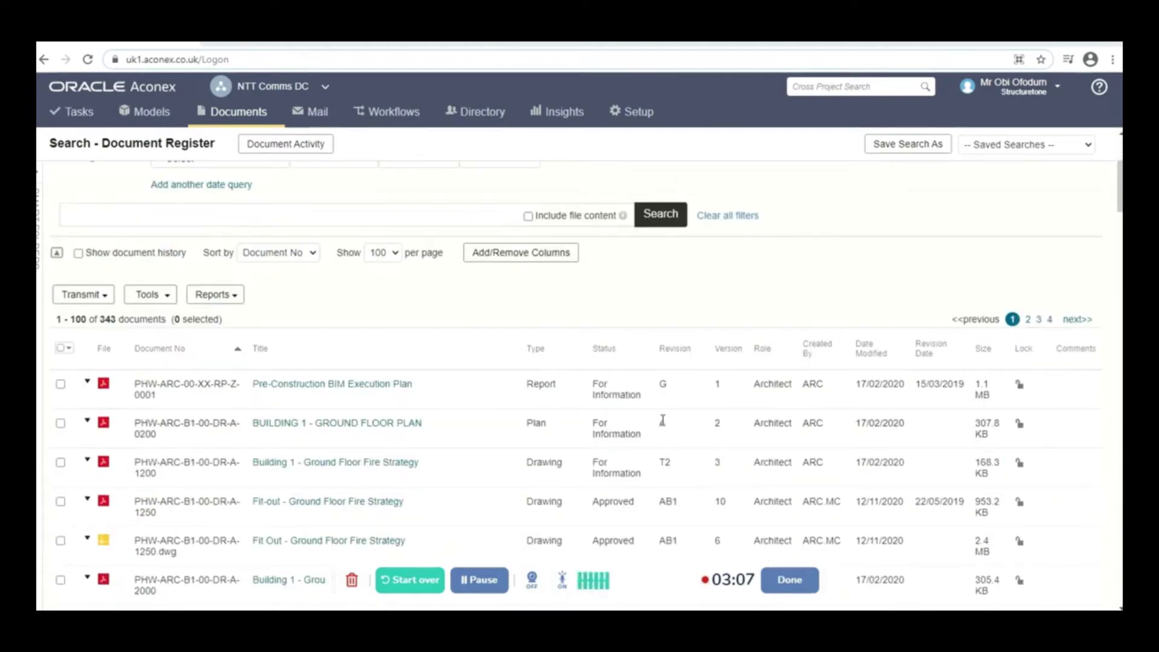
pyautogui.scroll(-10, 664, 423)
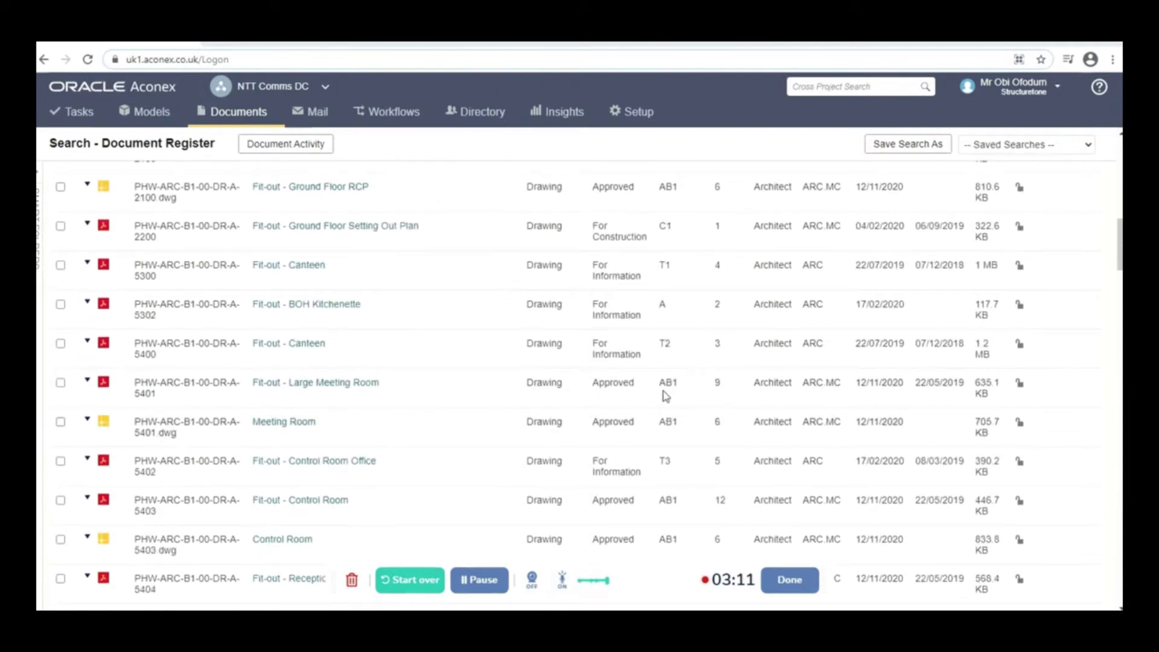
# - Replace the Architect filter with the document type Health & Safety, run the search, and clear all filters after viewing the list
pyautogui.scroll(15, 674, 395)
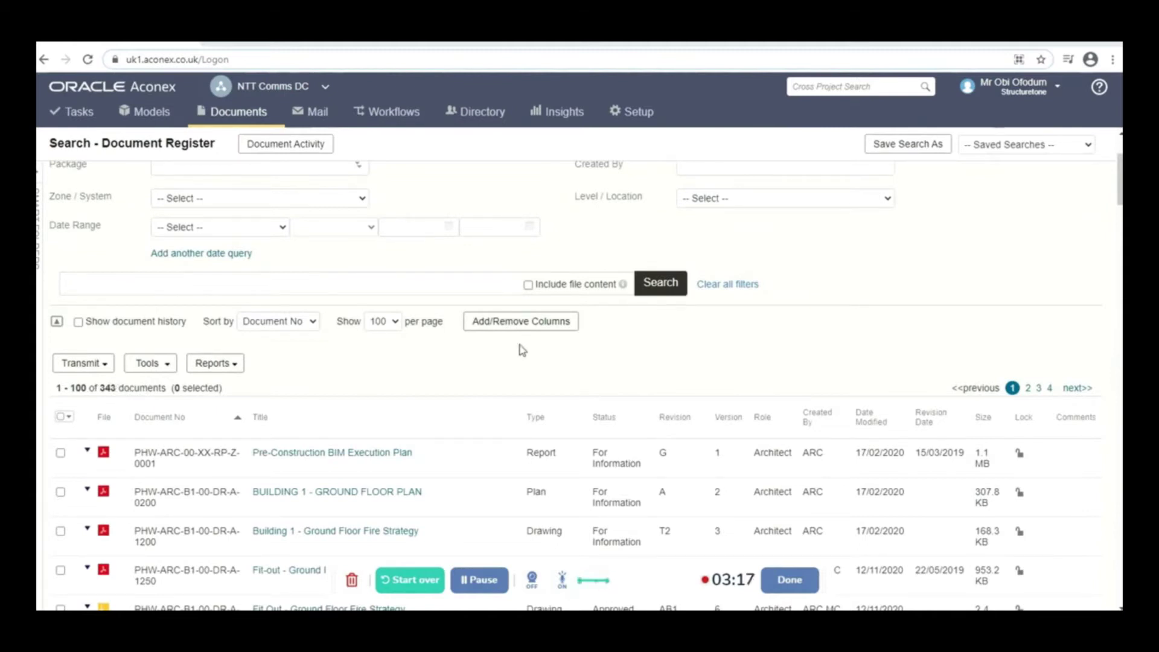
pyautogui.scroll(3, 537, 353)
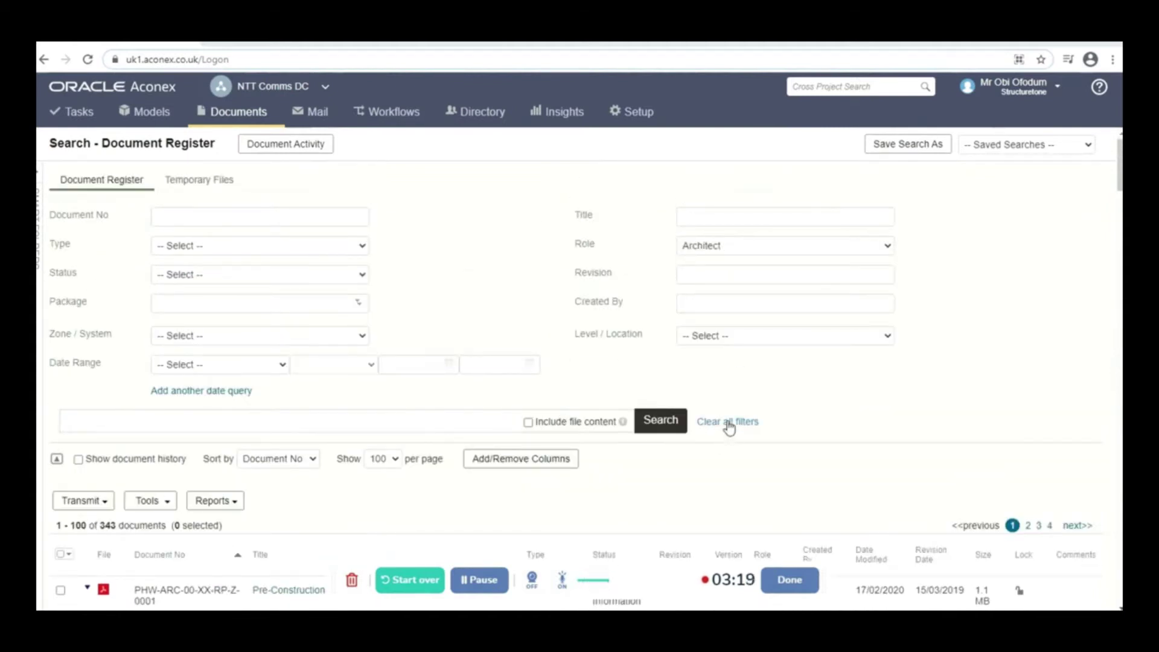
pyautogui.click(728, 423)
pyautogui.click(363, 246)
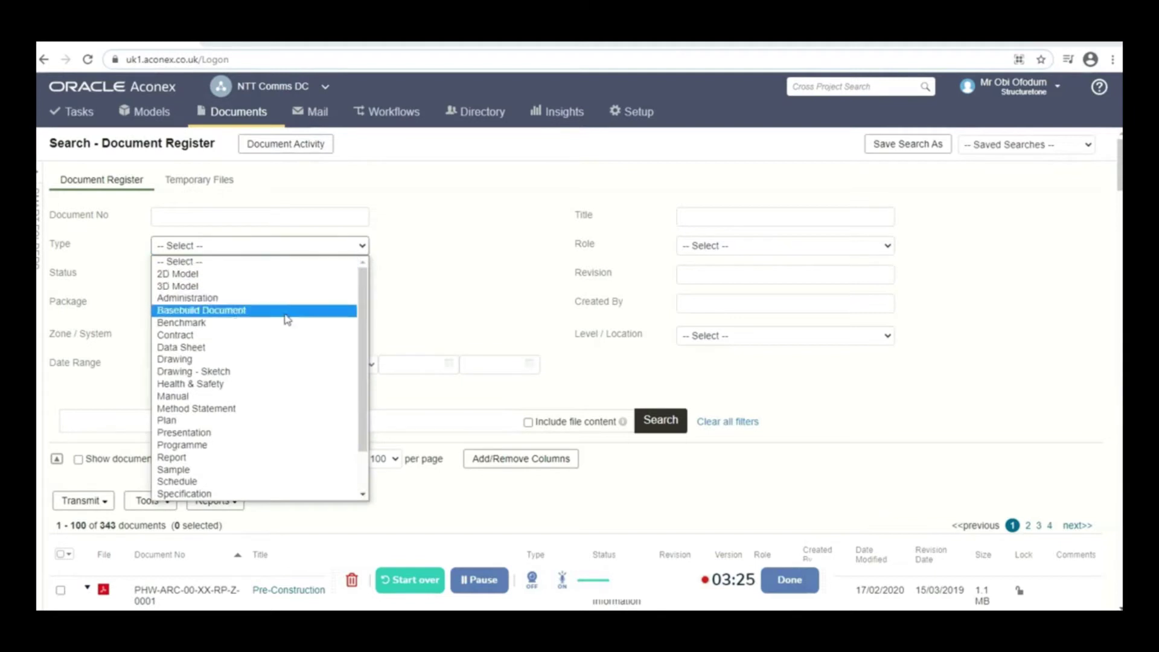
pyautogui.click(260, 386)
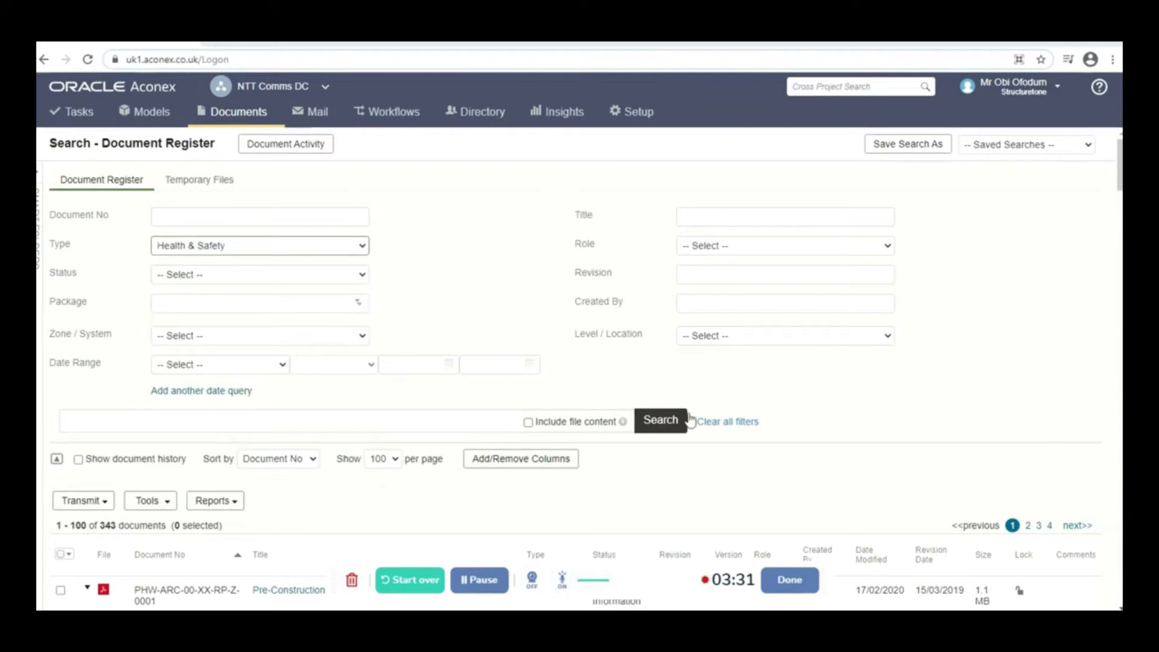
pyautogui.click(656, 428)
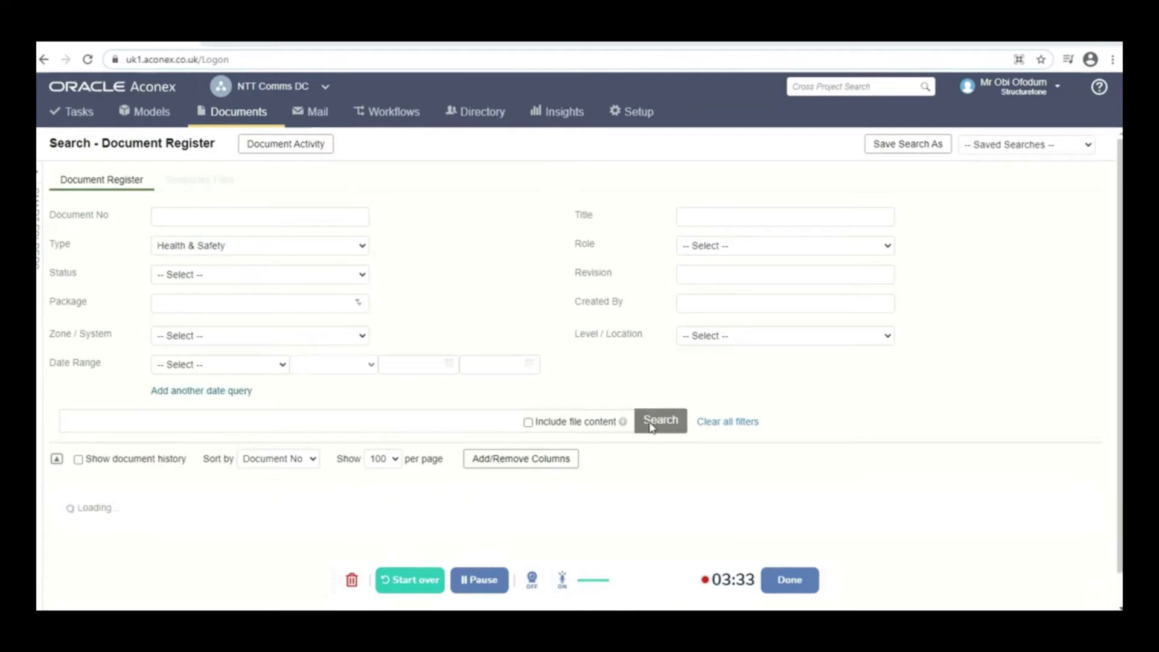
pyautogui.scroll(-2, 603, 439)
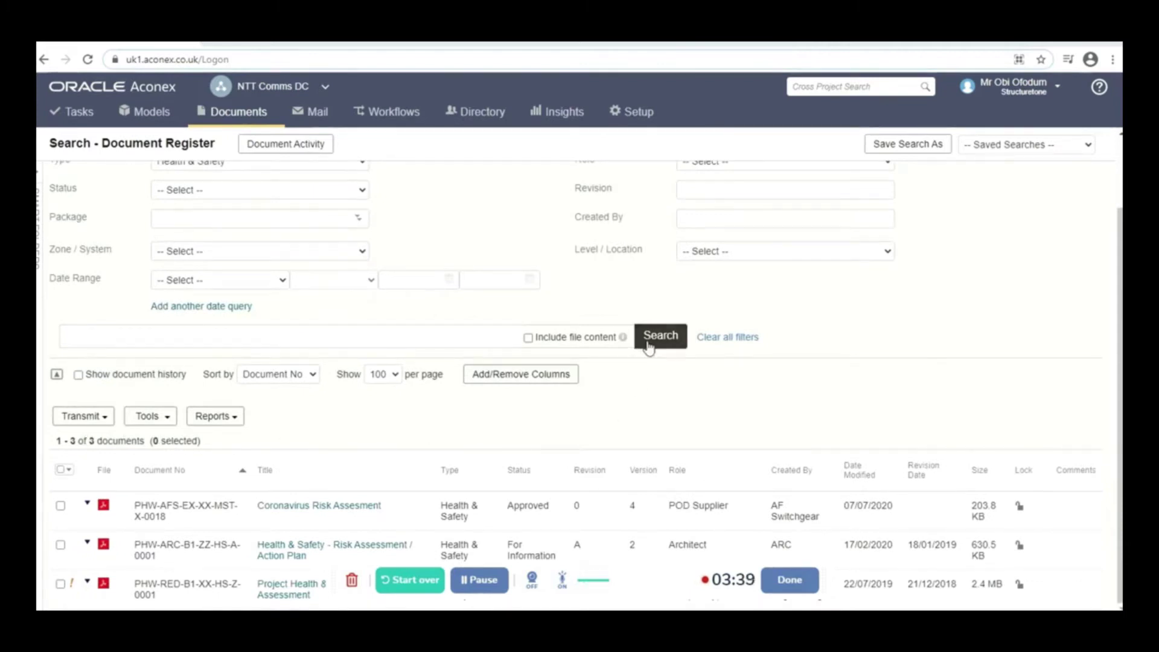
pyautogui.click(724, 339)
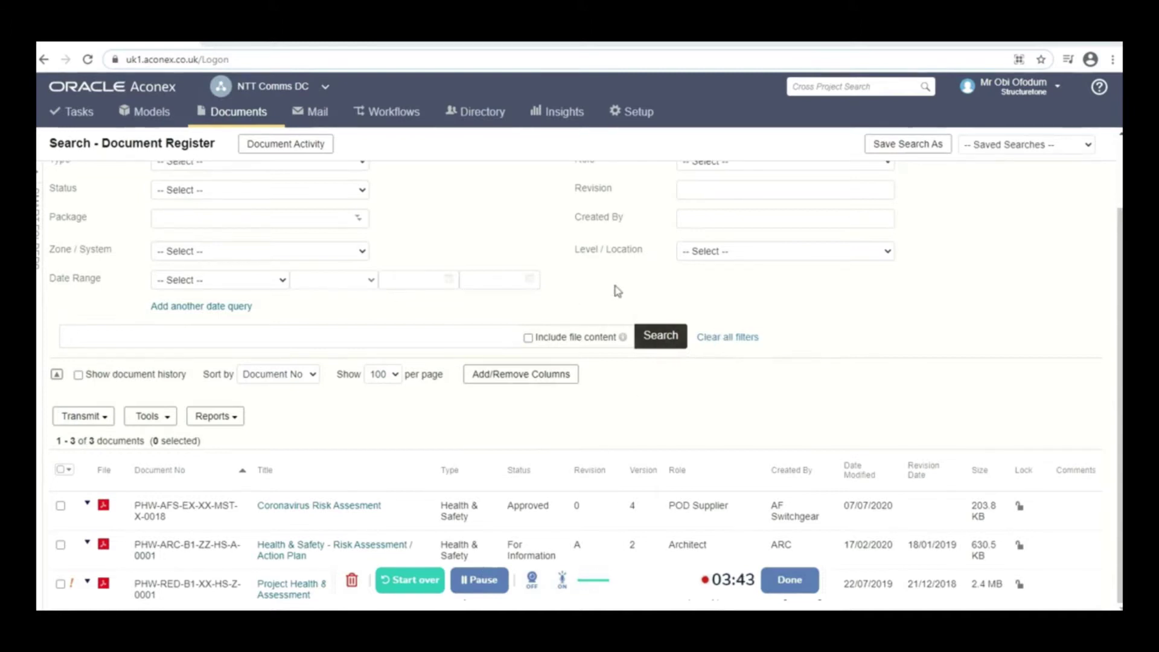
pyautogui.scroll(3, 617, 291)
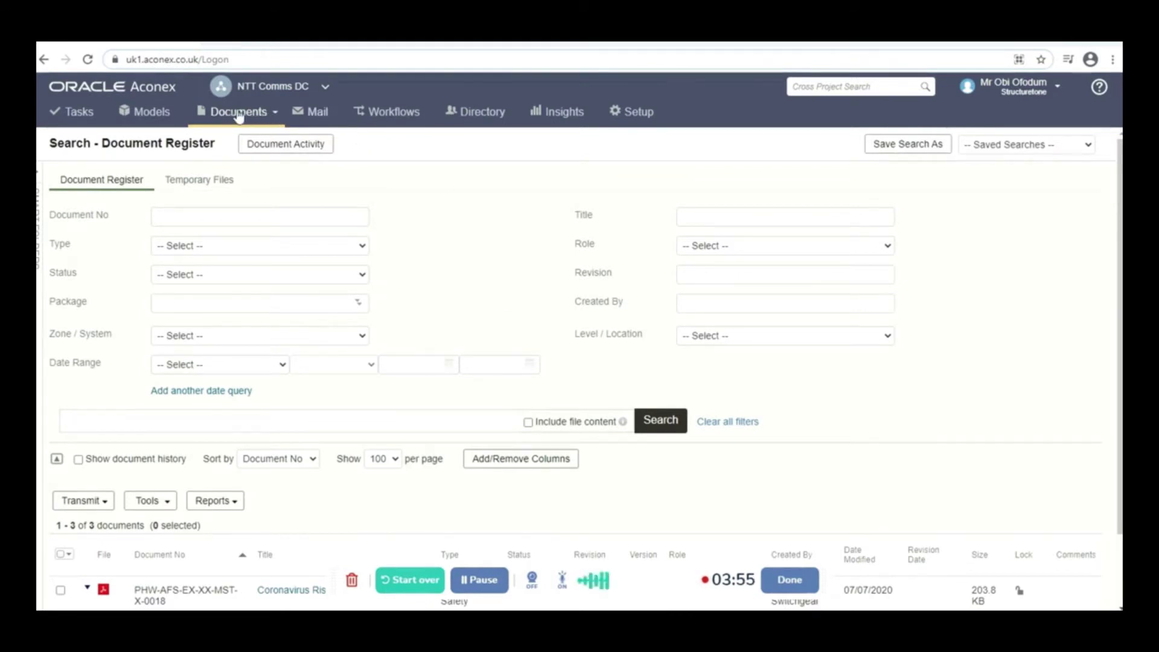
# - Open the form for uploading a new document and review its fields, including the file upload area and comments
pyautogui.click(276, 113)
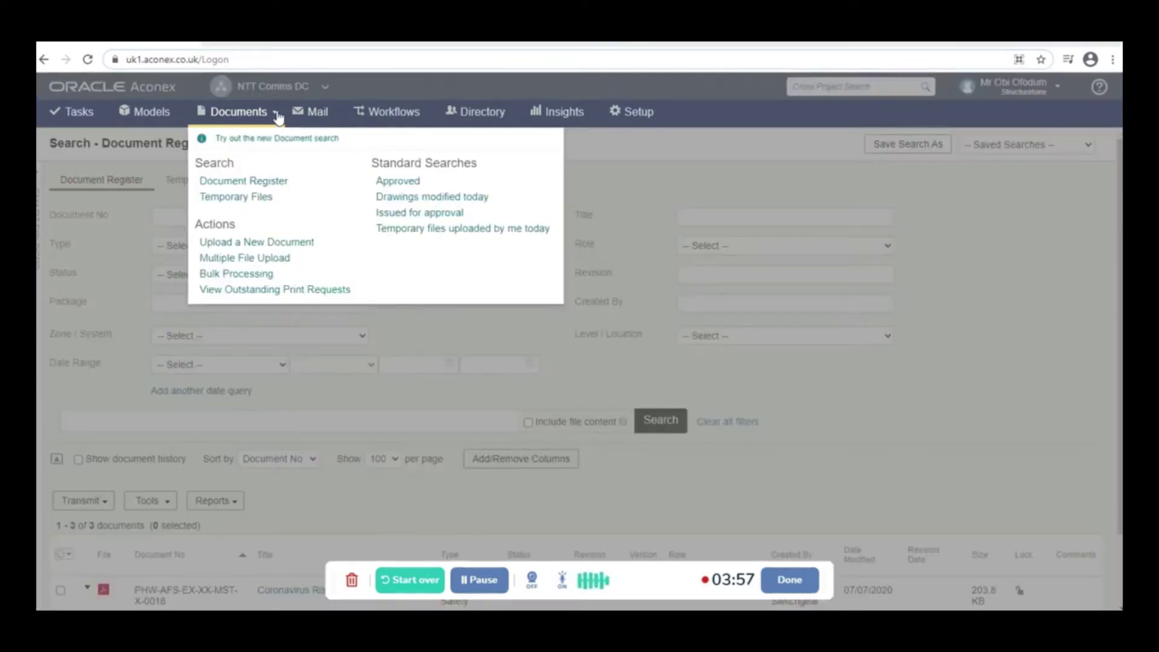
pyautogui.click(231, 243)
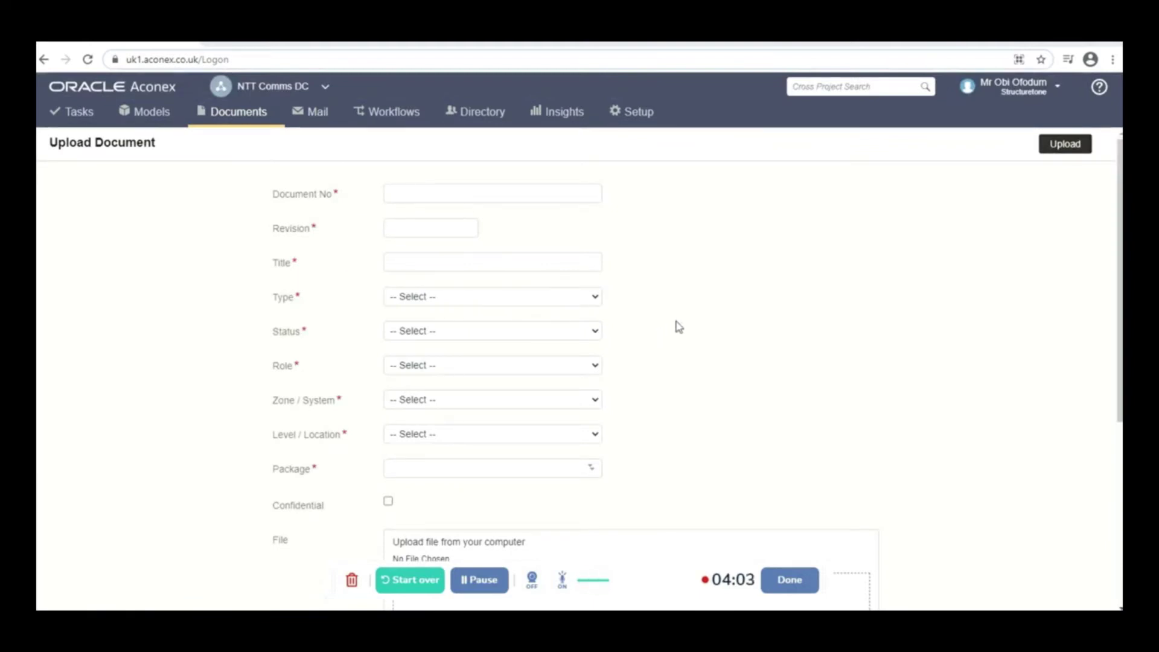
pyautogui.scroll(-3, 678, 326)
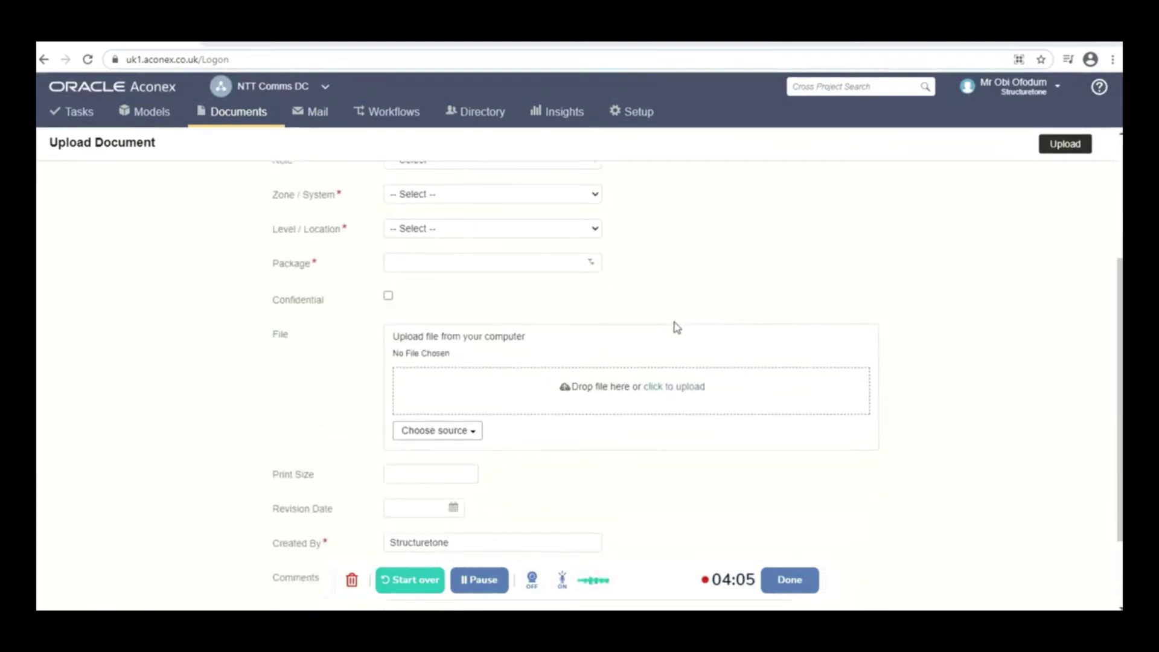
pyautogui.scroll(3, 670, 322)
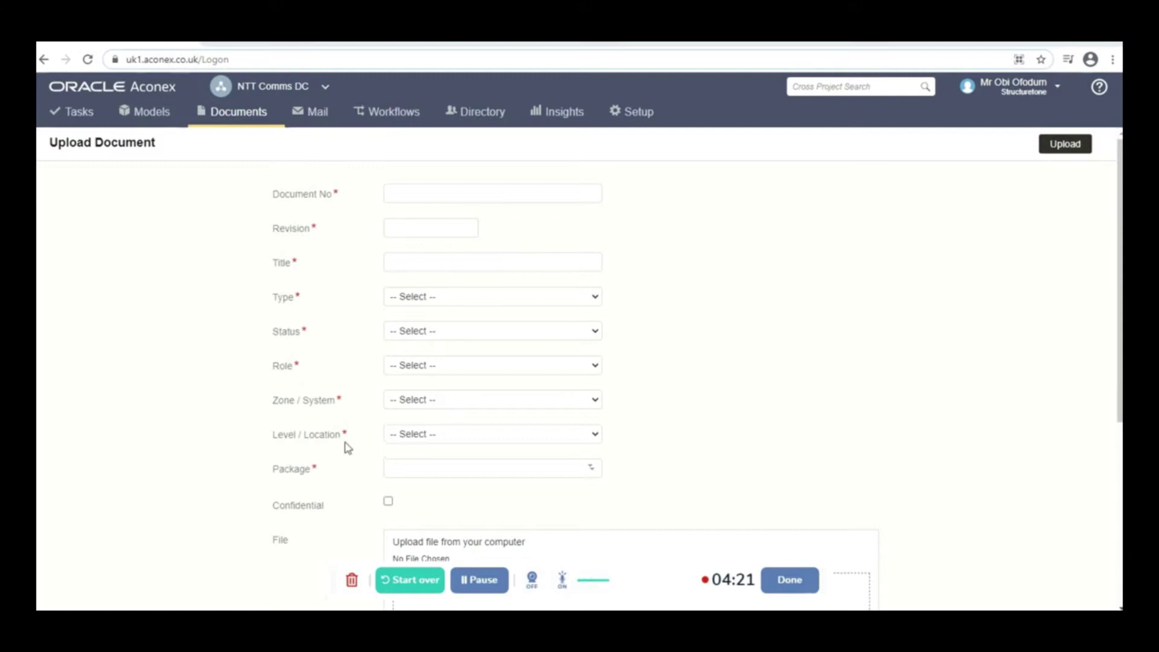
pyautogui.scroll(-3, 344, 481)
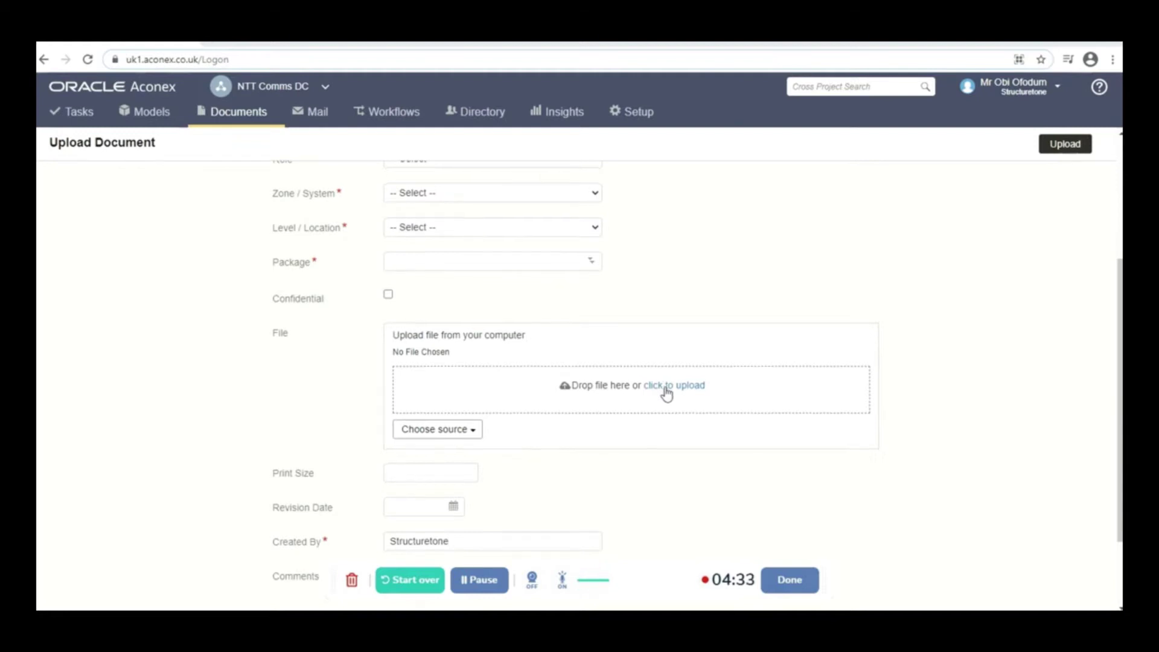
pyautogui.scroll(-2, 666, 394)
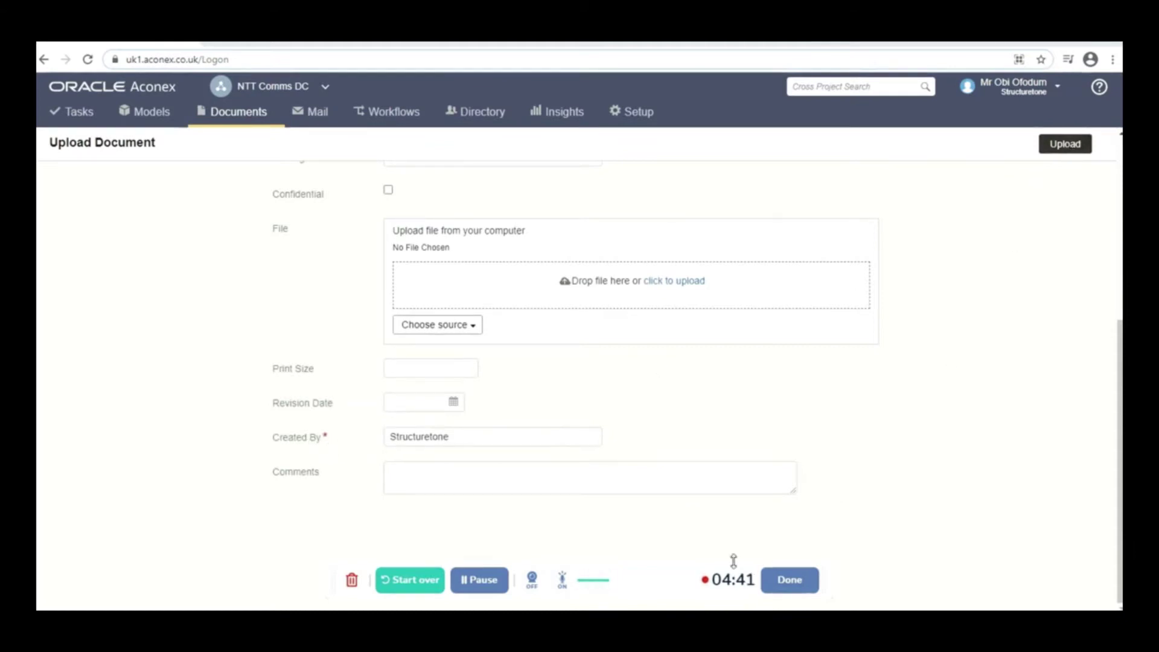
pyautogui.click(486, 593)
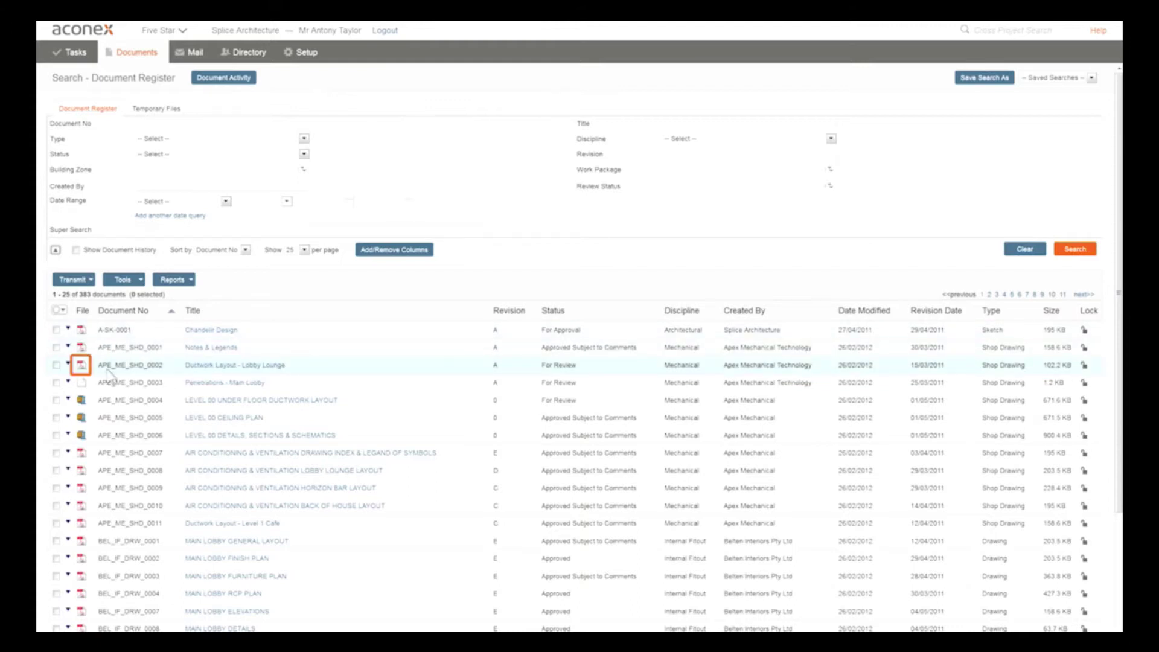
# - Save the PDF of the Ductwork Layout - Lobby Lounge document to the computer as 581-AWD-278C and display that document's available actions
pyautogui.click(81, 367)
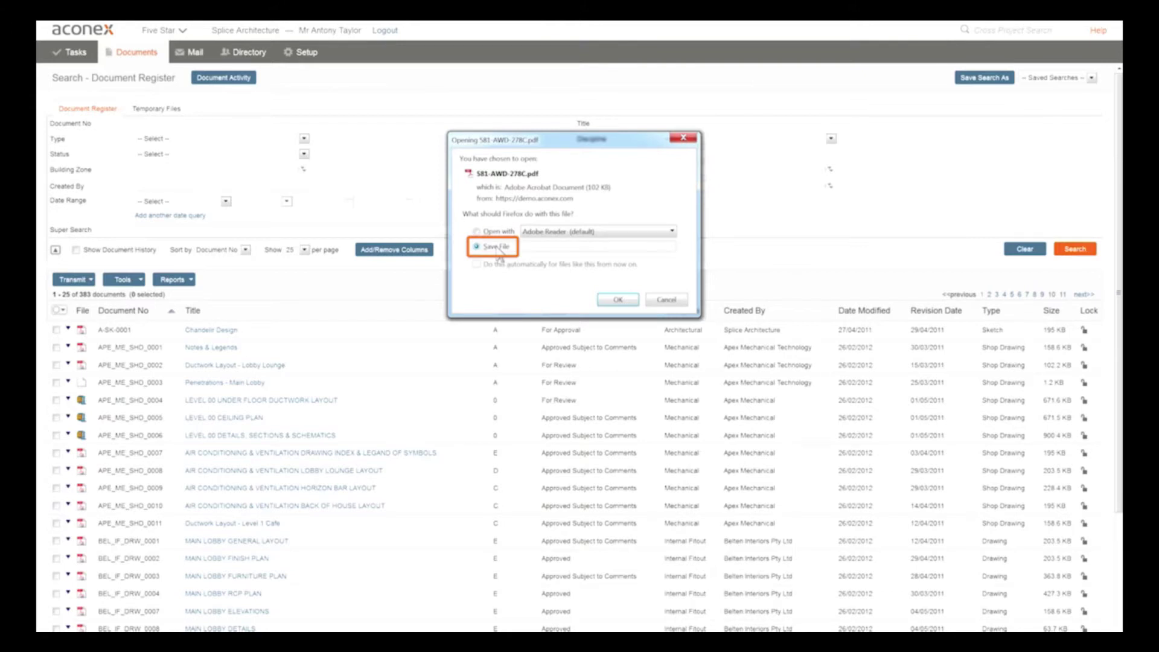
pyautogui.click(617, 300)
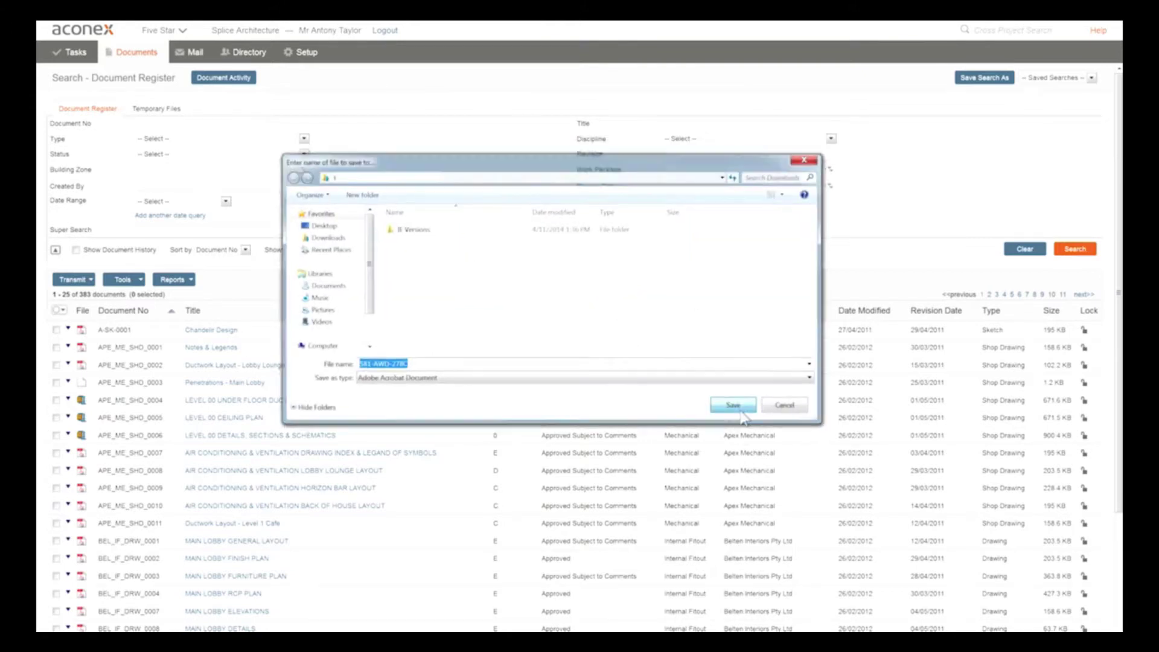
pyautogui.click(737, 415)
pyautogui.doubleClick(273, 116)
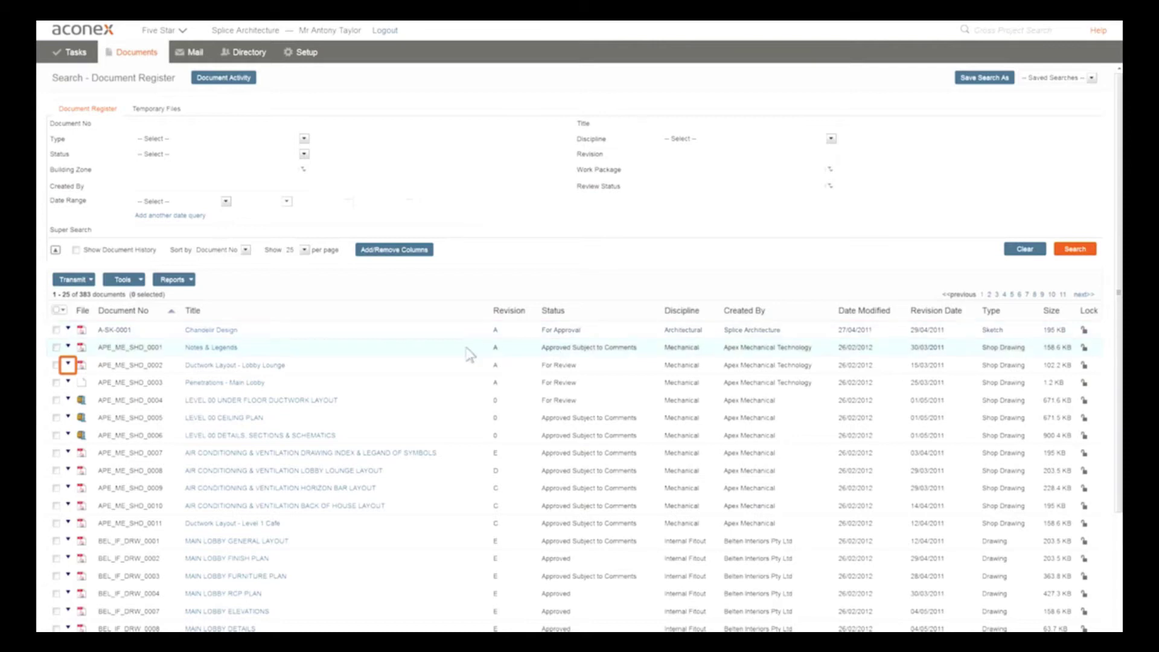
pyautogui.click(69, 363)
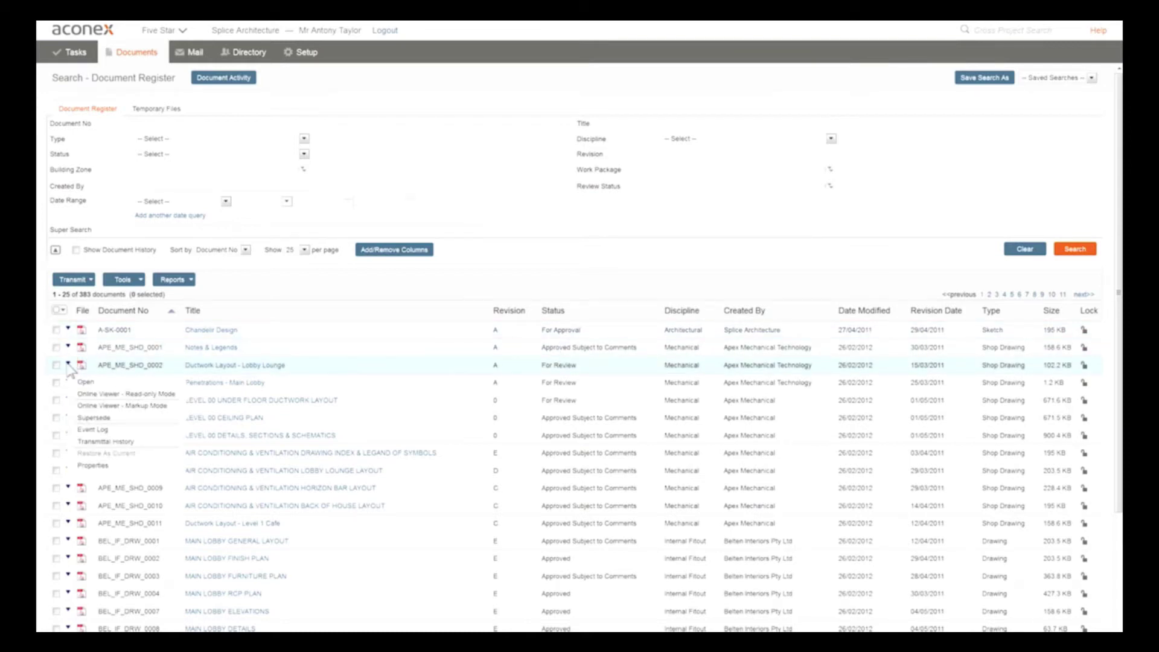
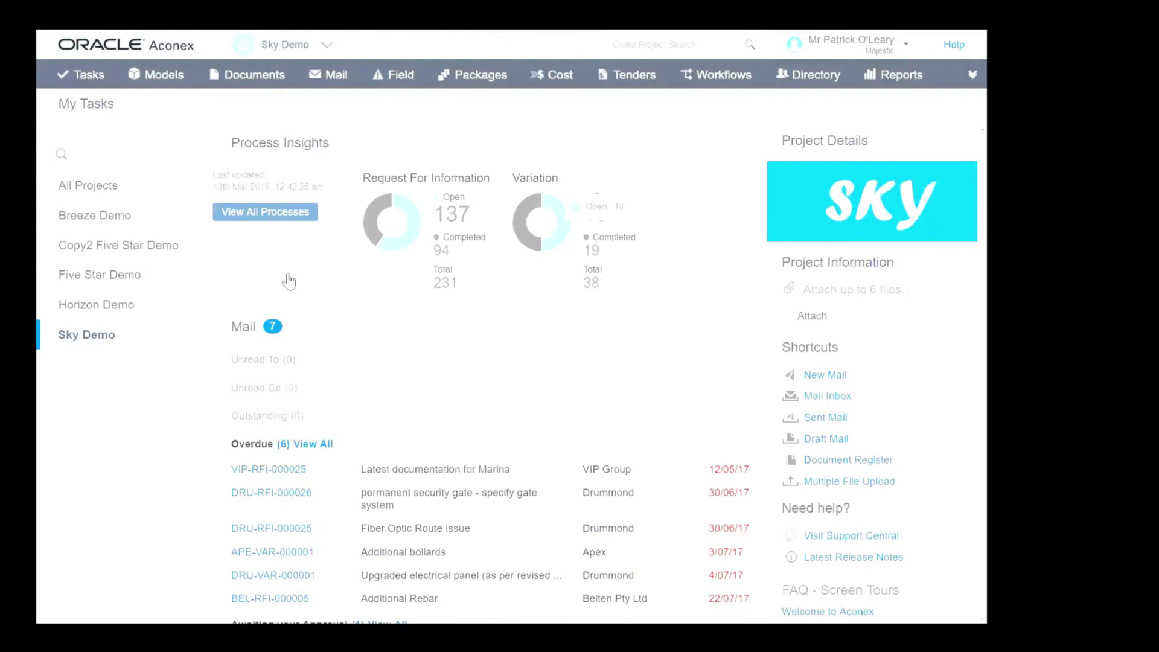
# - Display the tasks page of the Five Star Demo project and return to the Sky Demo project
pyautogui.click(85, 274)
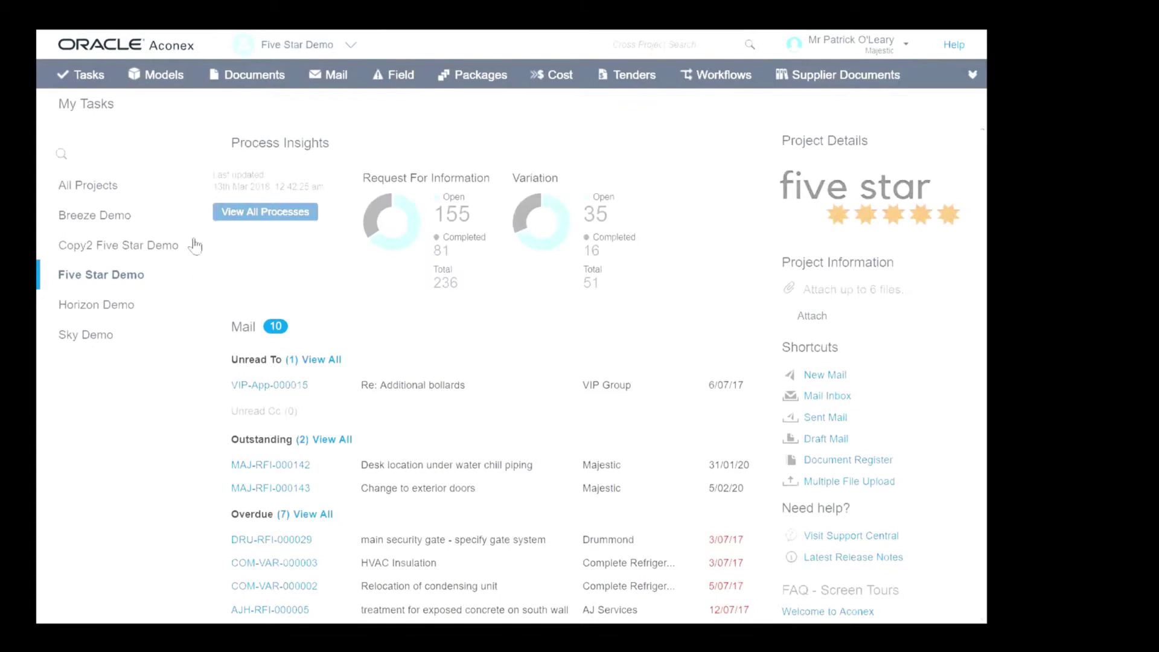
pyautogui.click(96, 335)
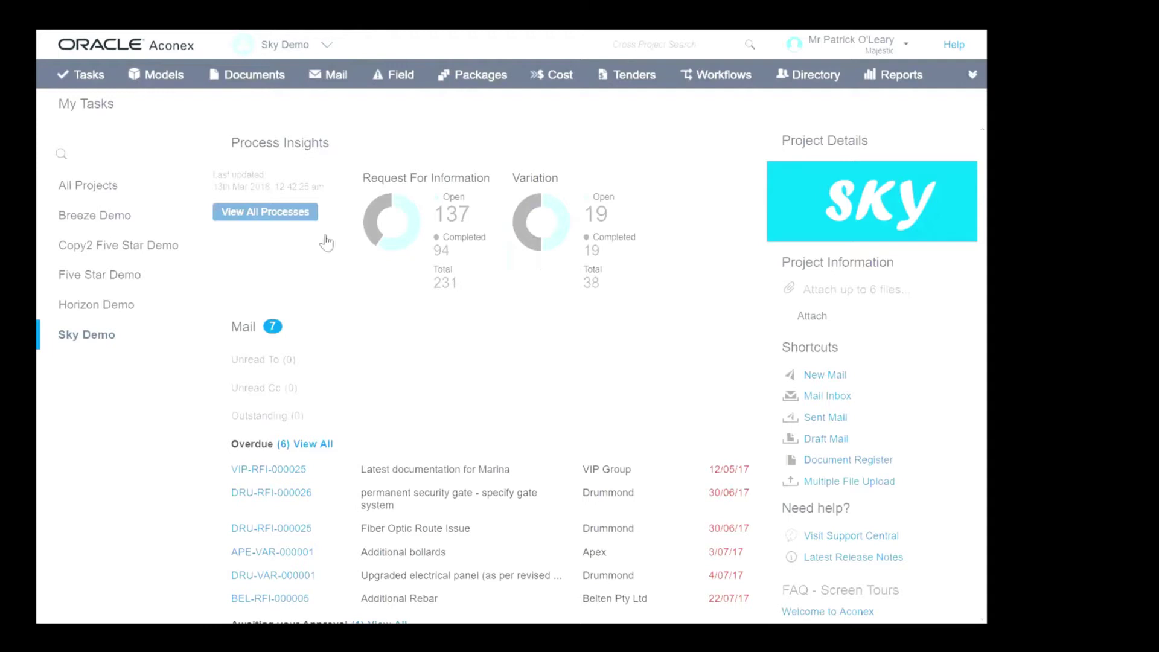
# - Open the document register of the Sky Demo project and look through the listed documents
pyautogui.click(253, 78)
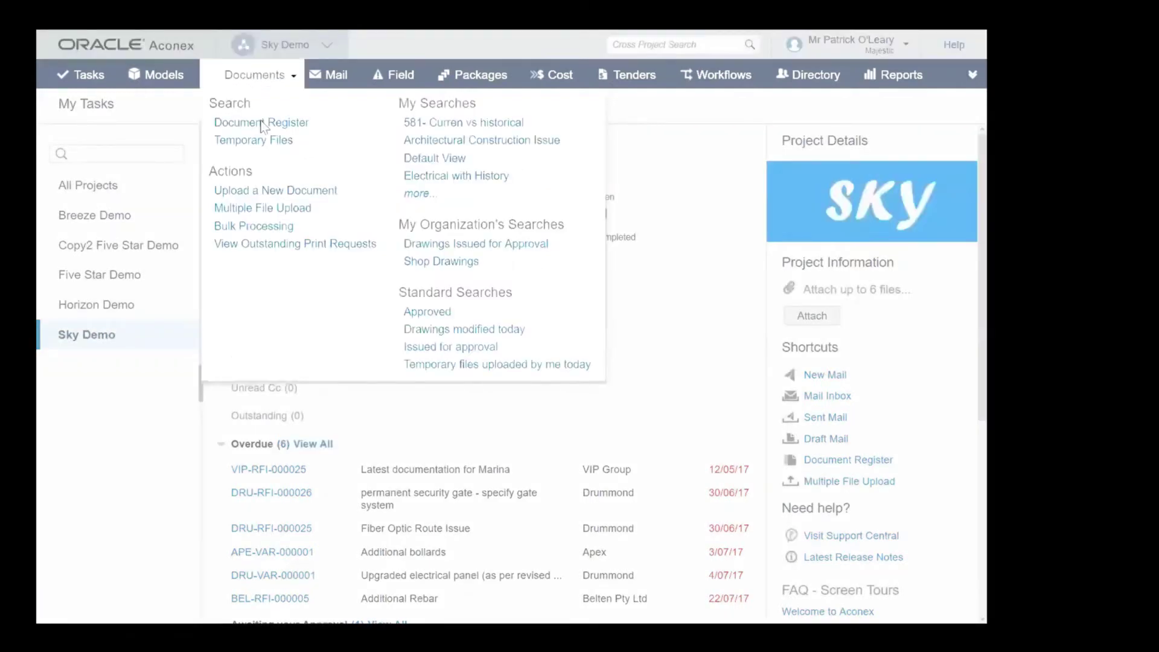
pyautogui.click(261, 121)
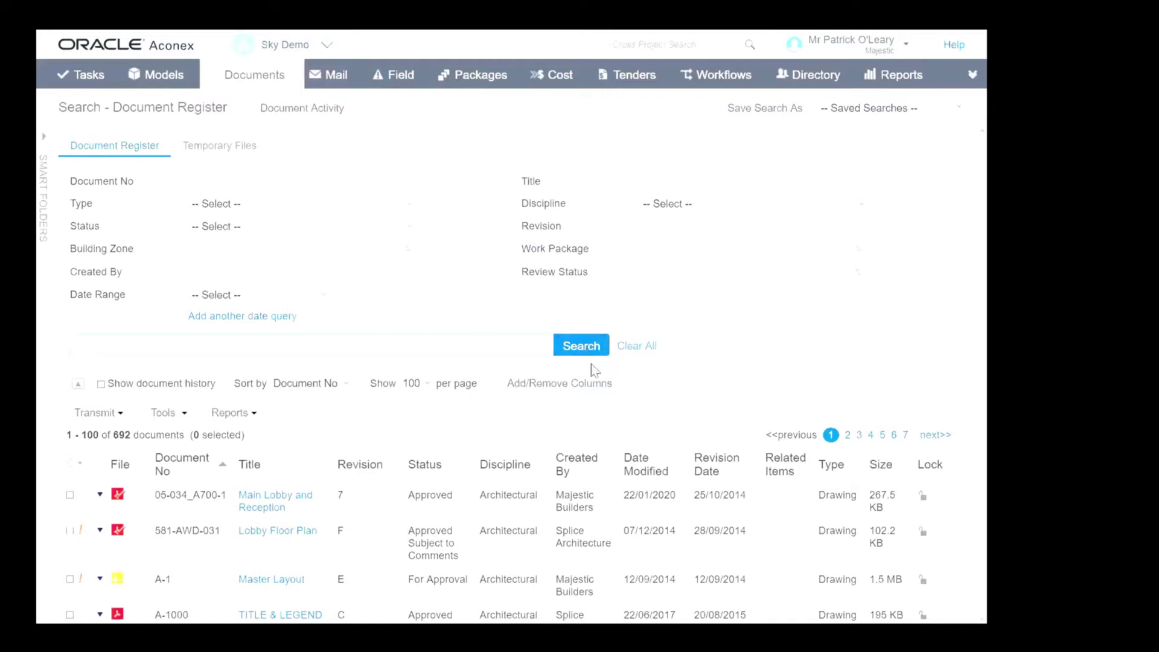
pyautogui.scroll(-3, 592, 363)
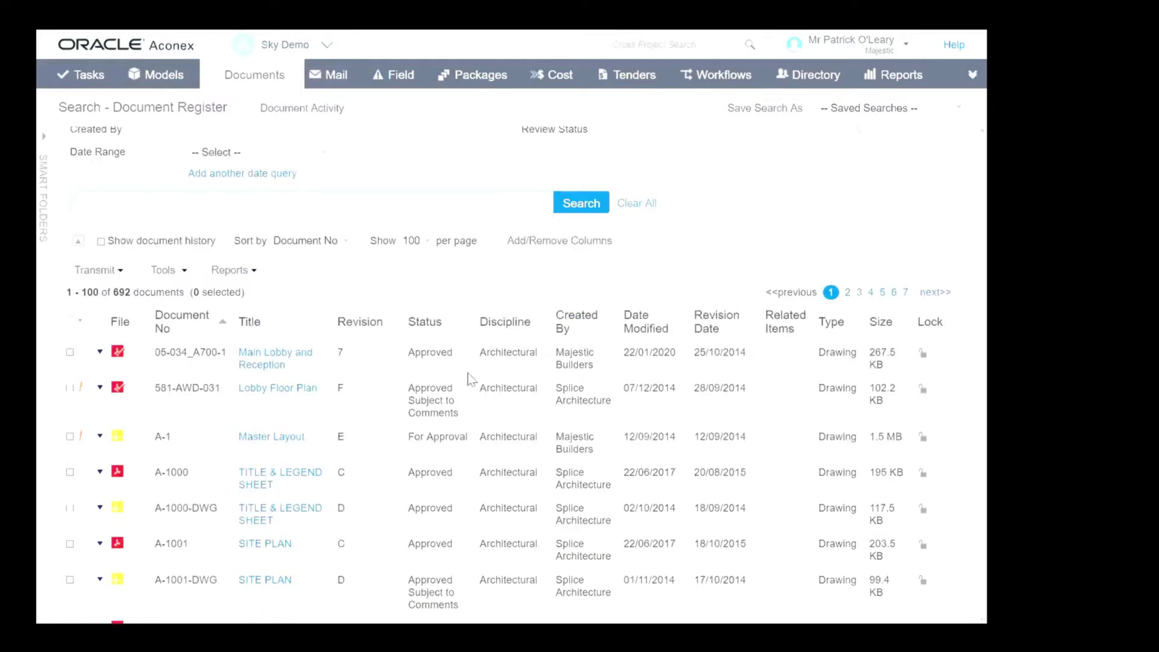
pyautogui.scroll(-1, 496, 357)
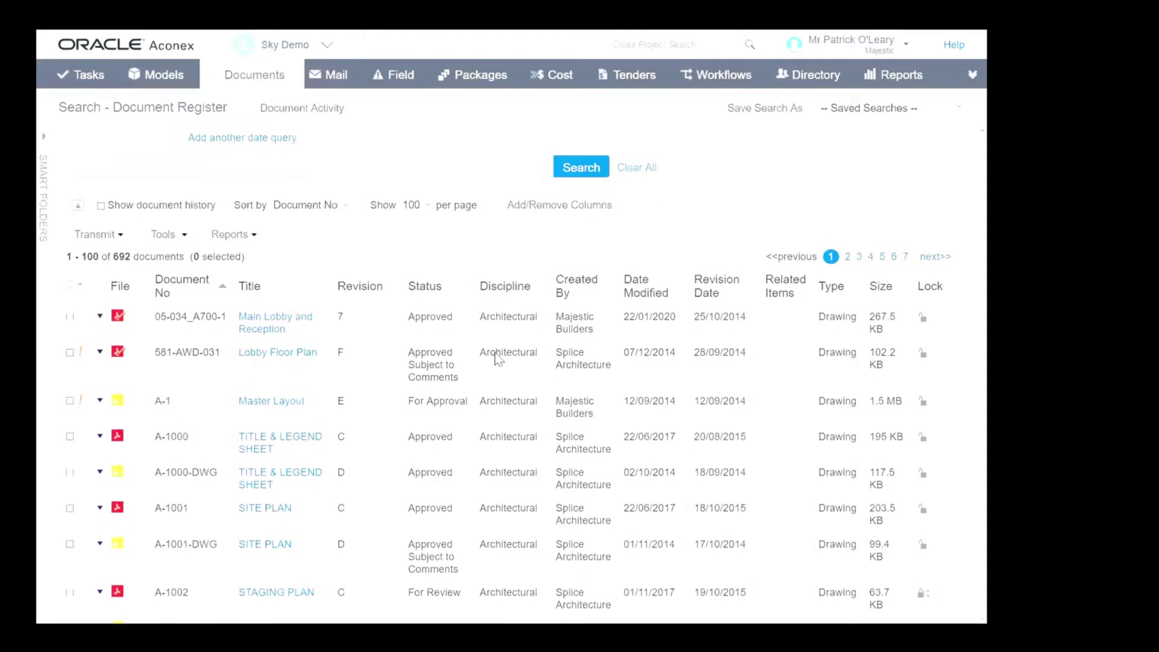
pyautogui.scroll(-3, 496, 357)
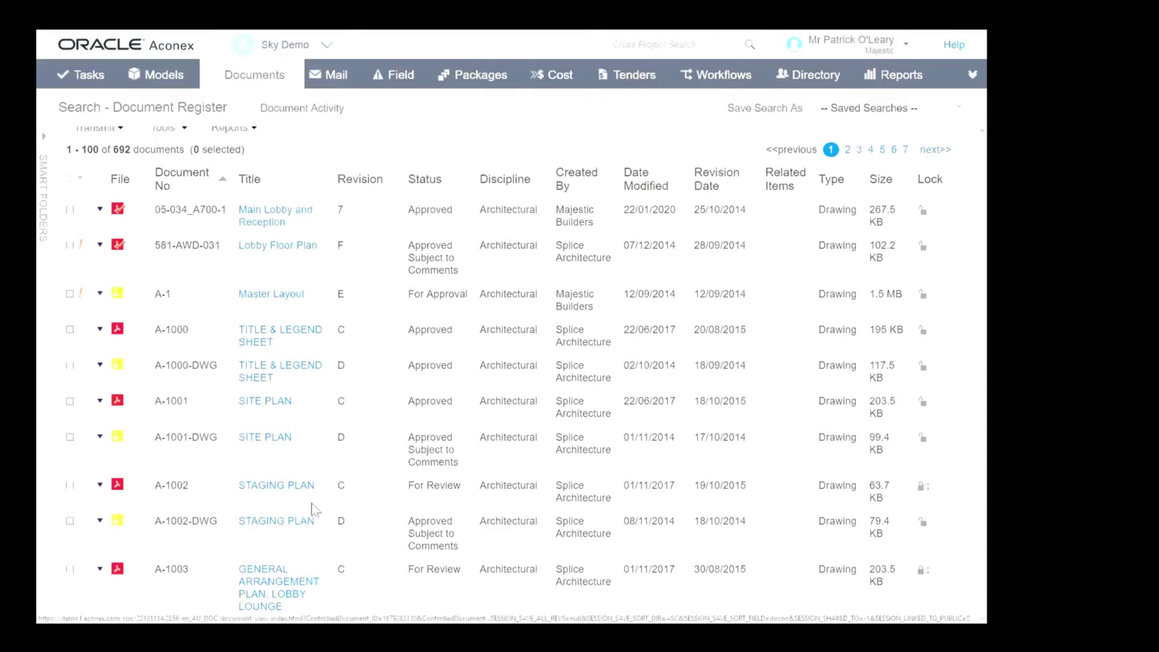
pyautogui.scroll(6, 311, 506)
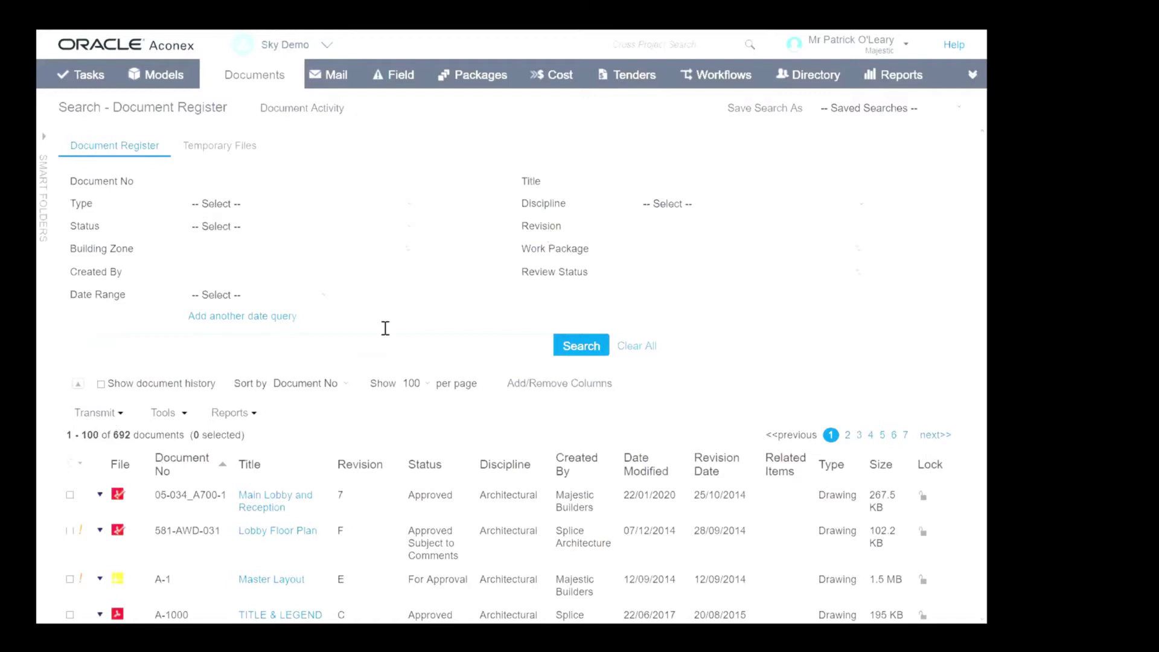
# - Search the register for documents with the discipline Architectural, and narrow the search to the type Drawing
pyautogui.click(673, 209)
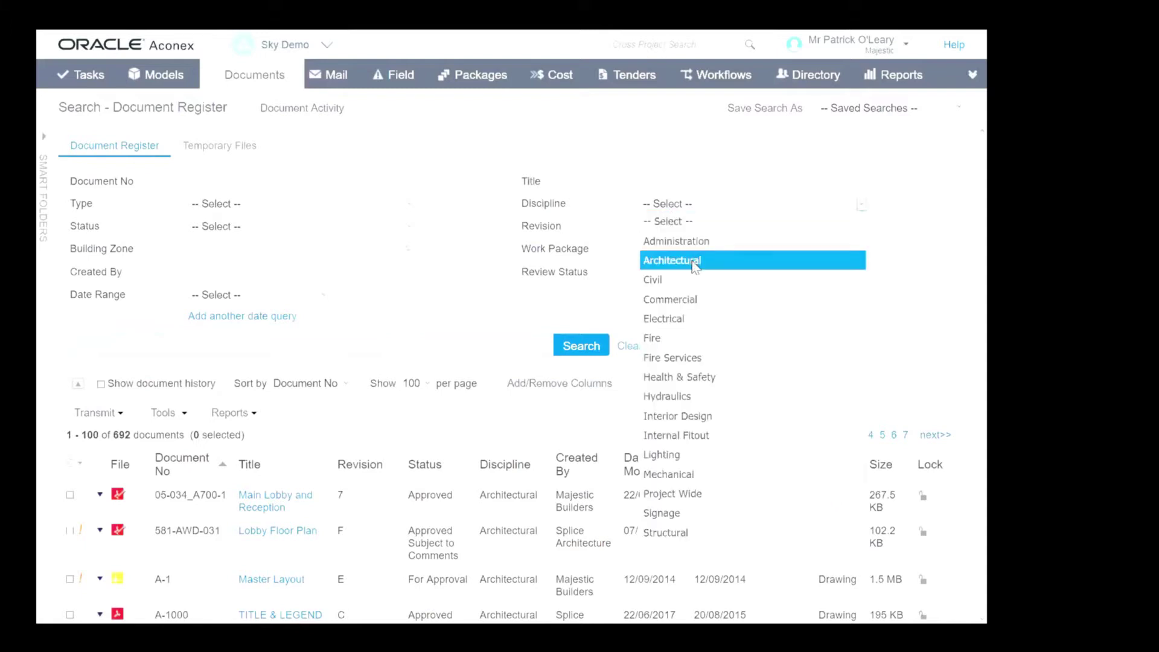
pyautogui.click(694, 266)
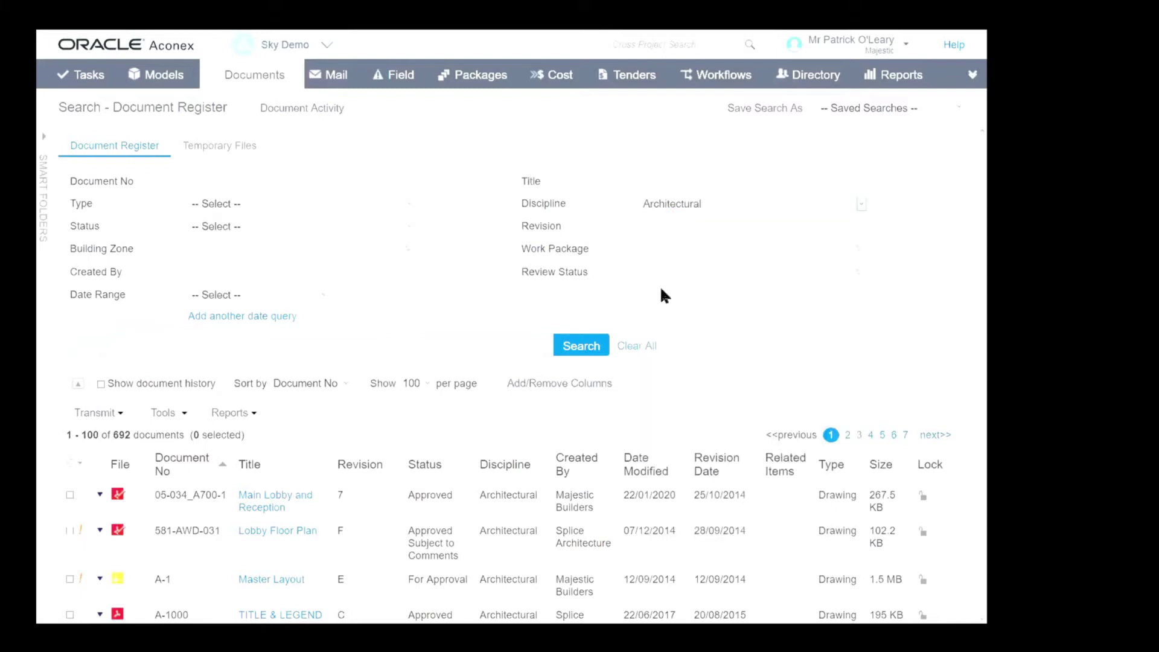
pyautogui.click(595, 350)
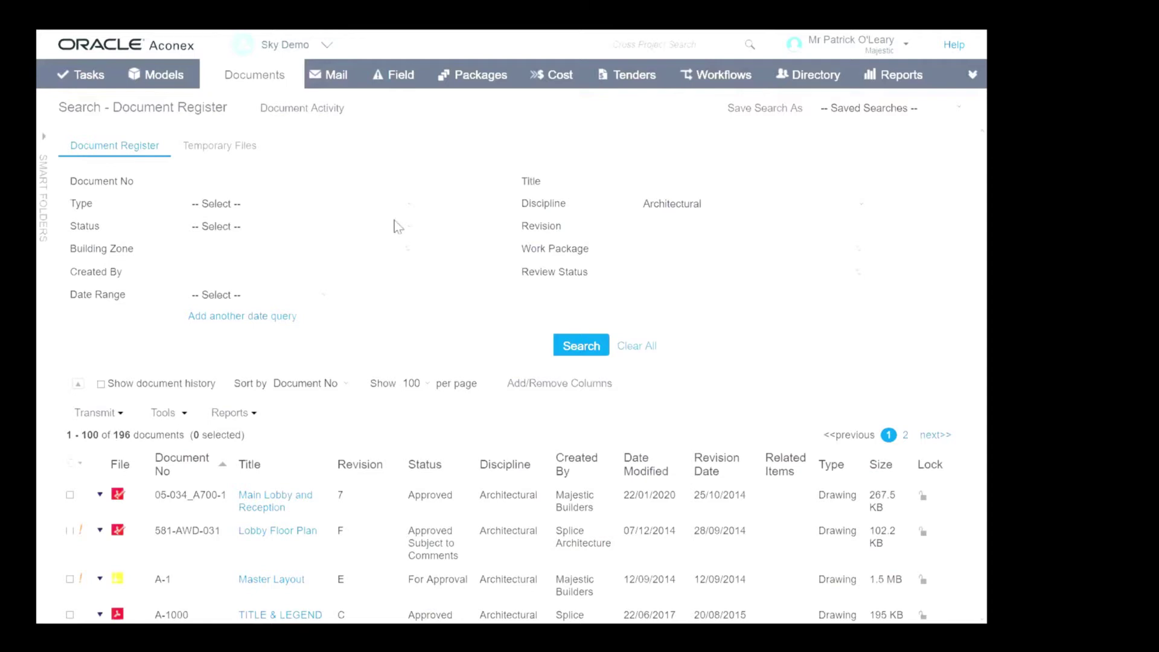
pyautogui.click(416, 208)
pyautogui.click(252, 258)
pyautogui.click(576, 342)
# - Narrow the register search to documents with the status Approved and the keyword pdf
pyautogui.click(414, 228)
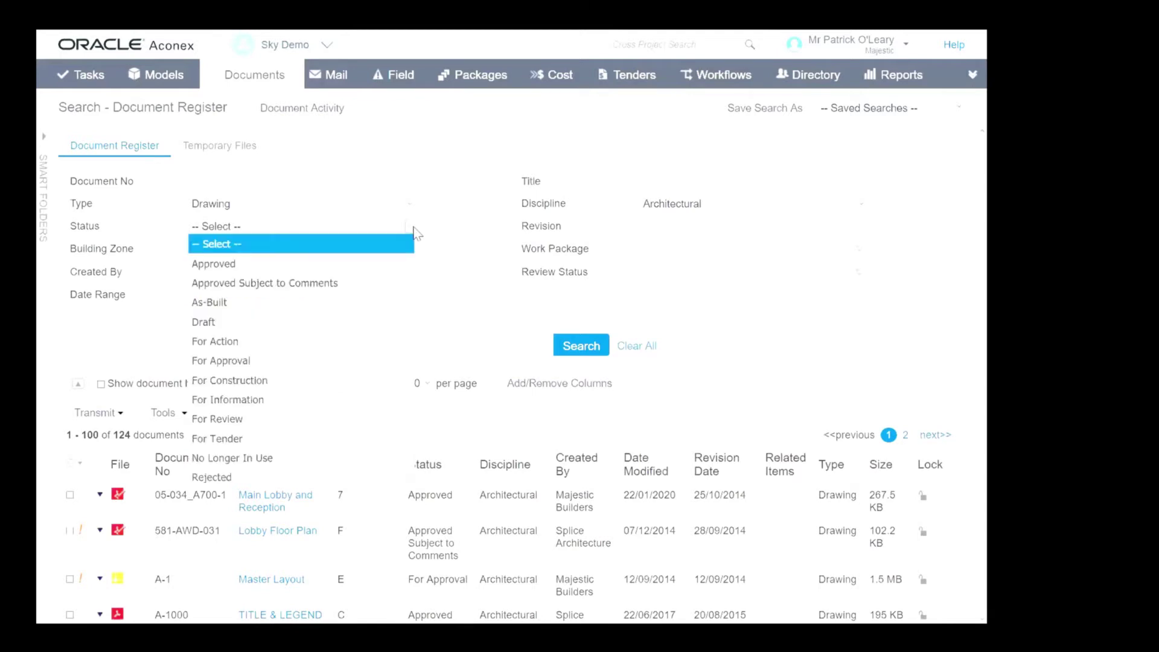
pyautogui.click(350, 264)
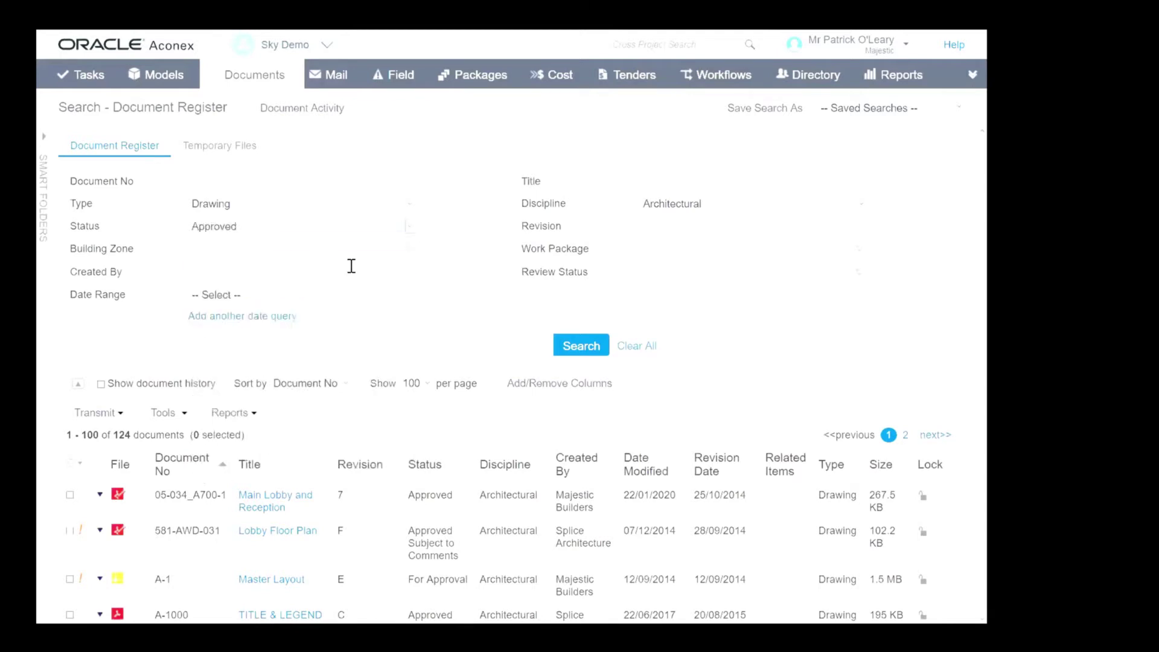
pyautogui.click(586, 350)
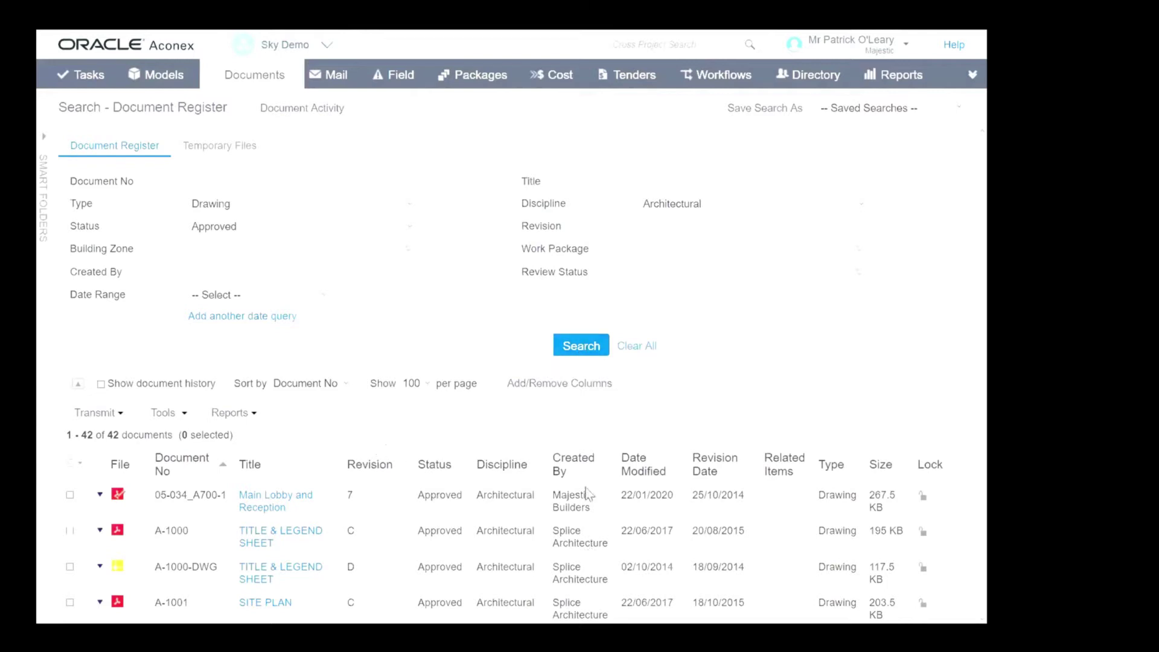
pyautogui.click(219, 337)
pyautogui.write('pdf')
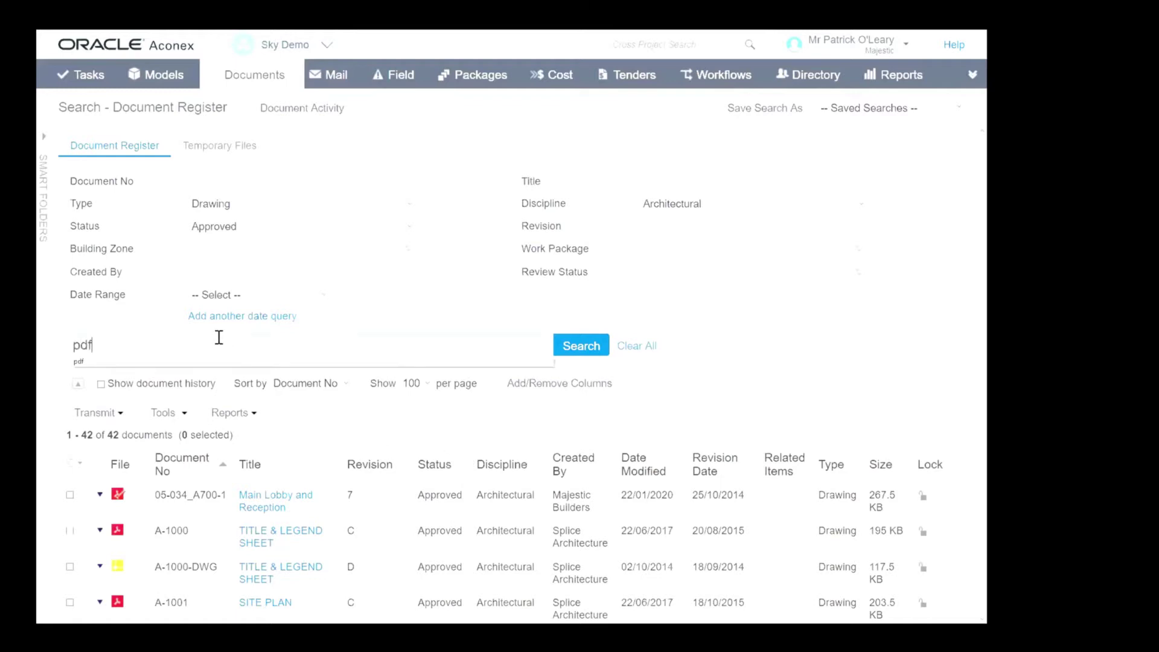
pyautogui.press('Return')
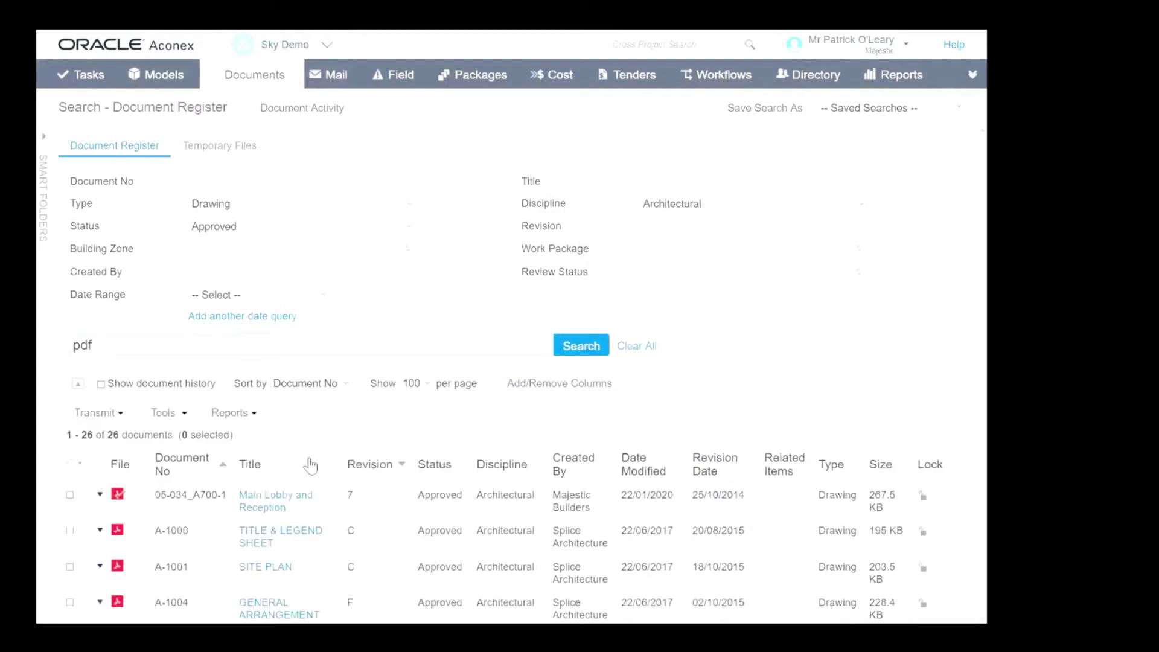
# - Restrict the register search to titles matching rece* and check the revision of the listed document
pyautogui.click(654, 180)
pyautogui.write('rece*')
pyautogui.press('Return')
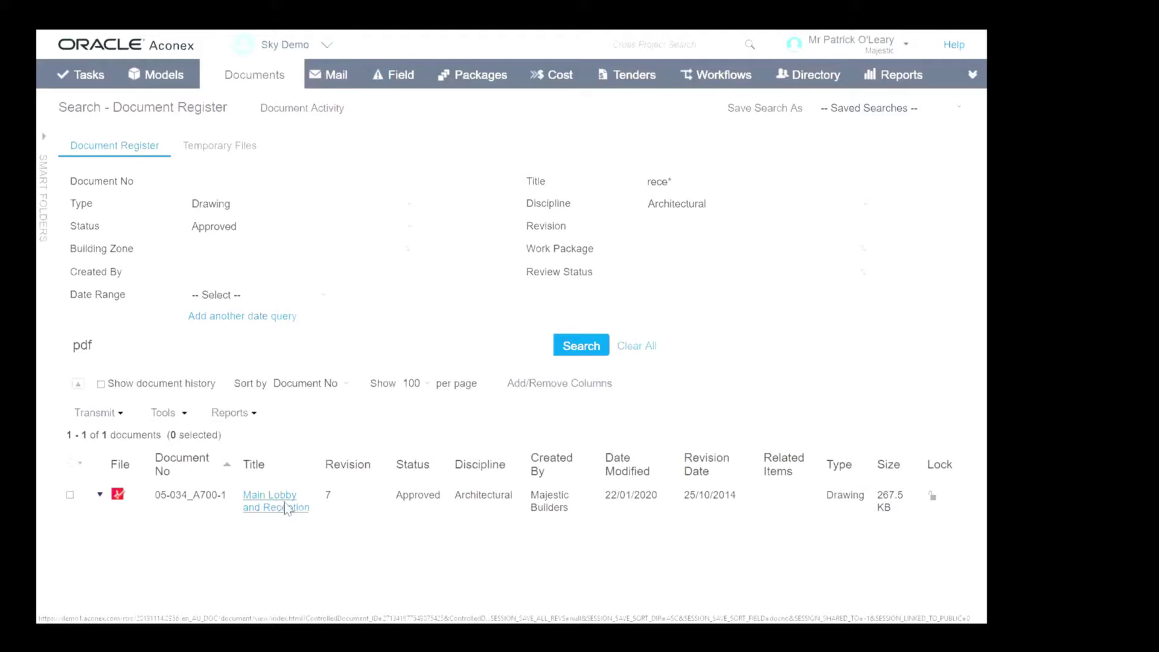
pyautogui.doubleClick(326, 494)
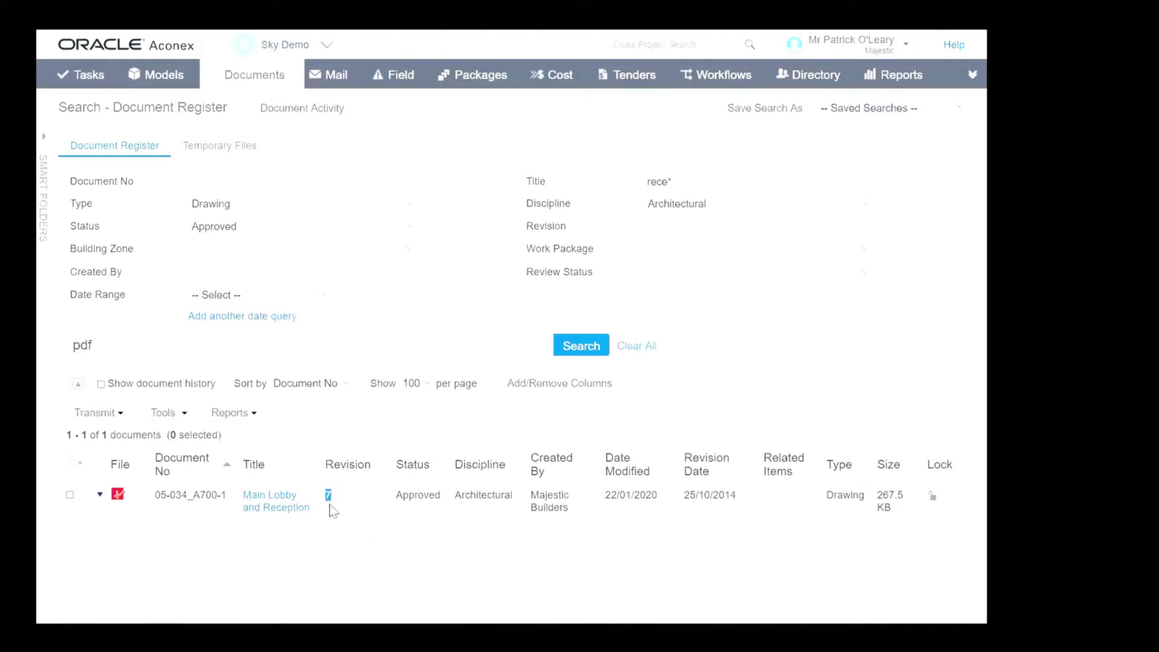
# - Open the Main Lobby and Reception document, check its status and revision date, and display the properties of revision 1
pyautogui.click(296, 506)
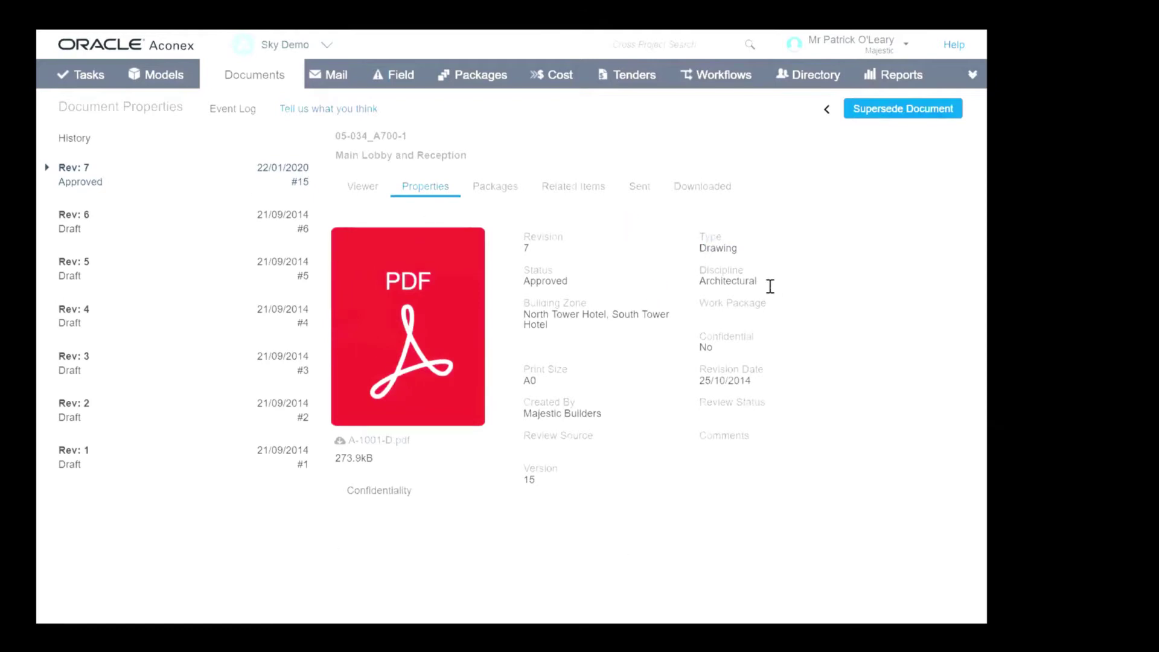
pyautogui.doubleClick(556, 282)
pyautogui.click(727, 379)
pyautogui.doubleClick(727, 379)
pyautogui.moveTo(703, 382); pyautogui.dragTo(750, 379)
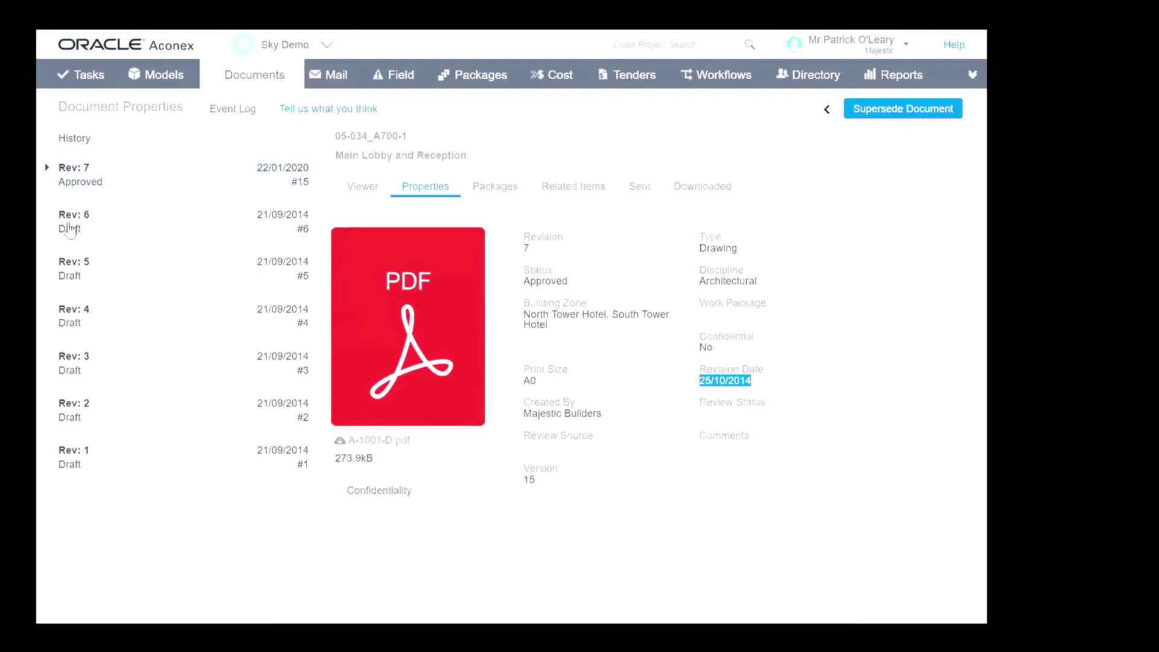
pyautogui.click(75, 466)
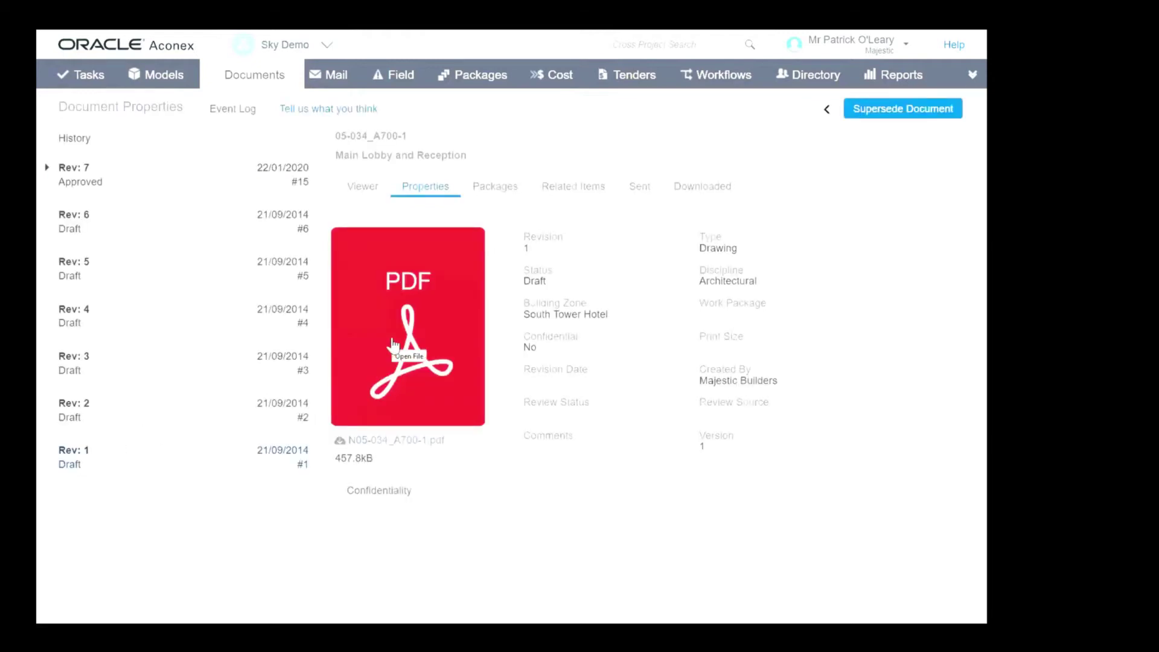
# - Review the document's event log from the latest event down to its registration, and return to the document properties
pyautogui.click(242, 110)
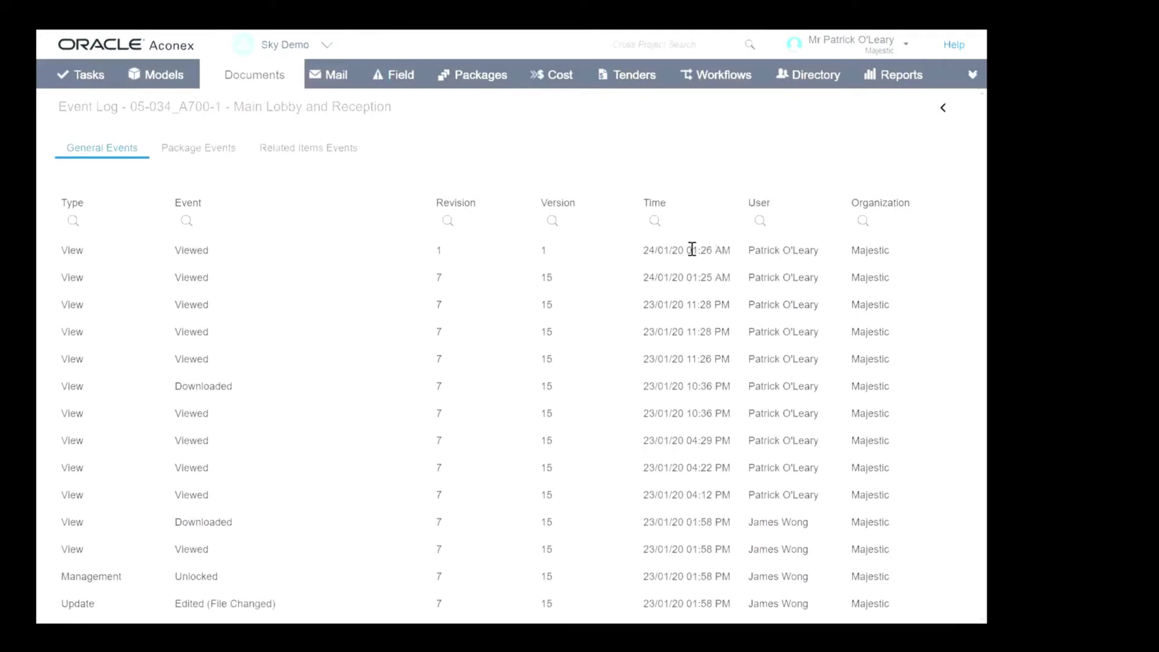
pyautogui.moveTo(687, 250); pyautogui.dragTo(724, 249)
pyautogui.scroll(-15, 960, 145)
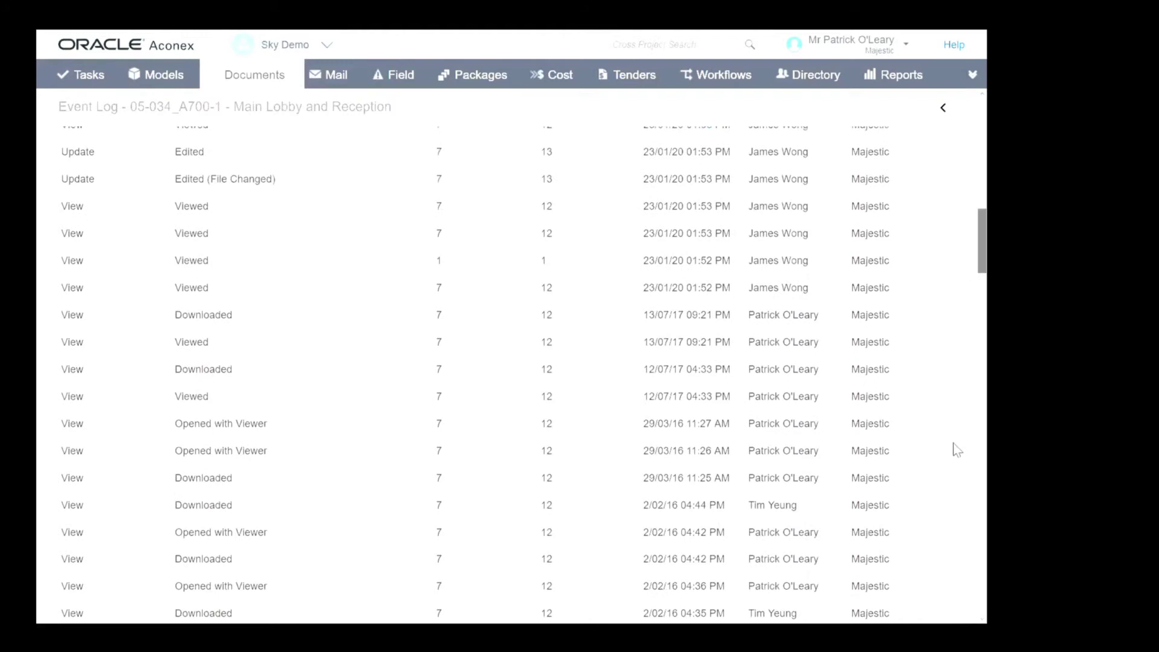
pyautogui.scroll(-15, 954, 450)
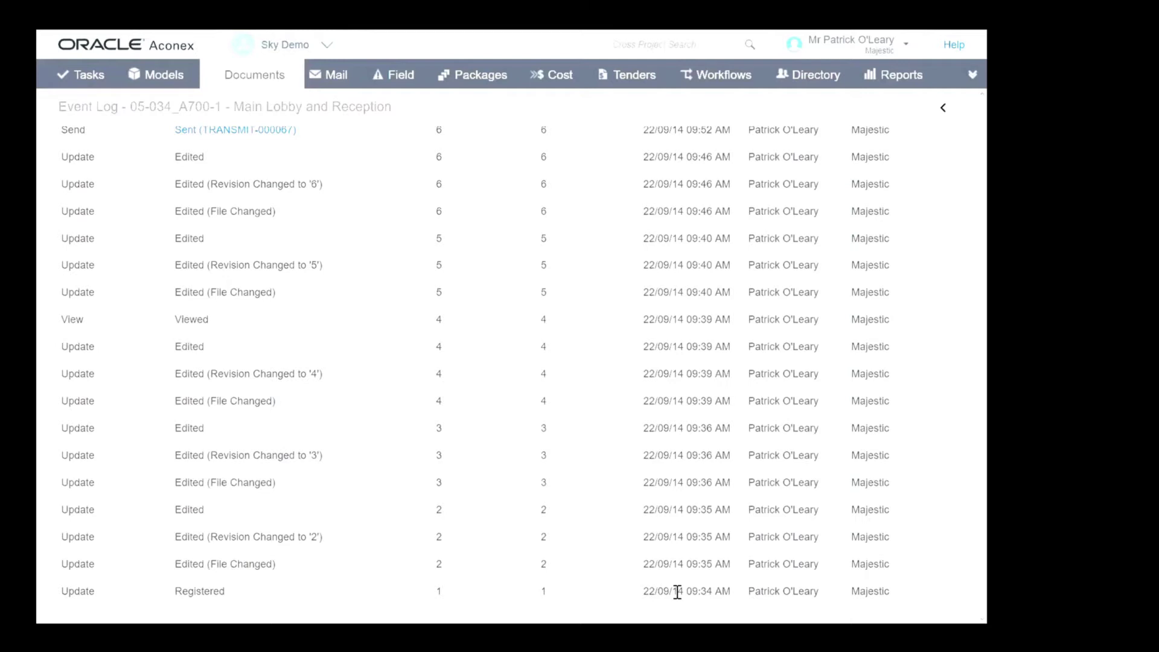
pyautogui.scroll(15, 958, 142)
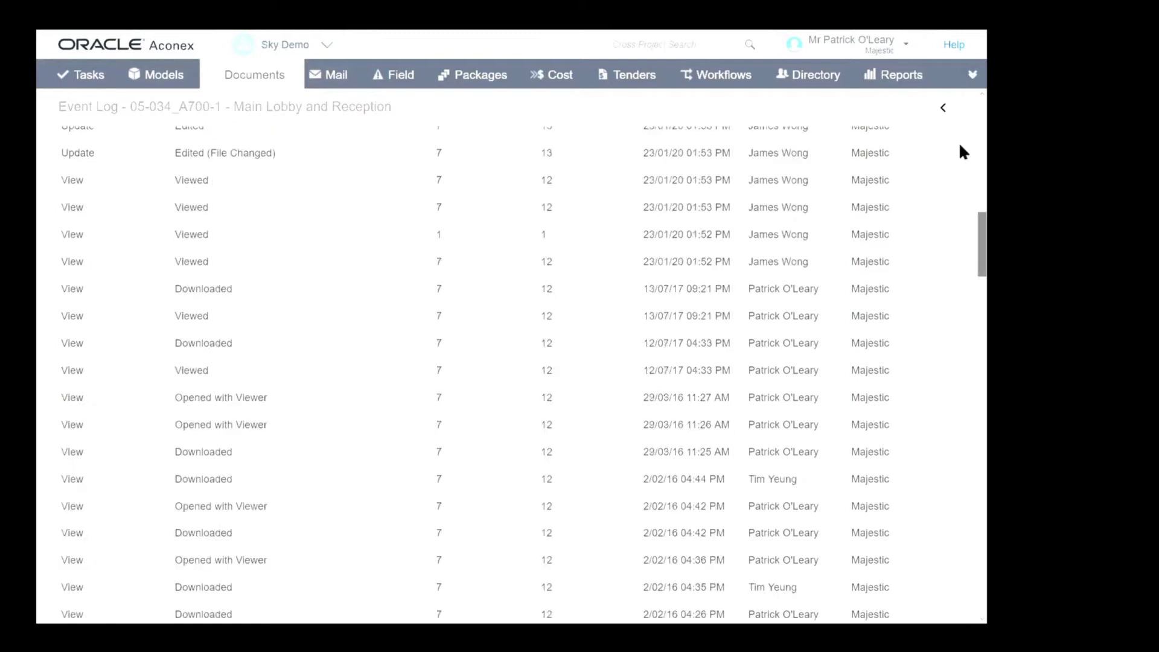
pyautogui.click(939, 110)
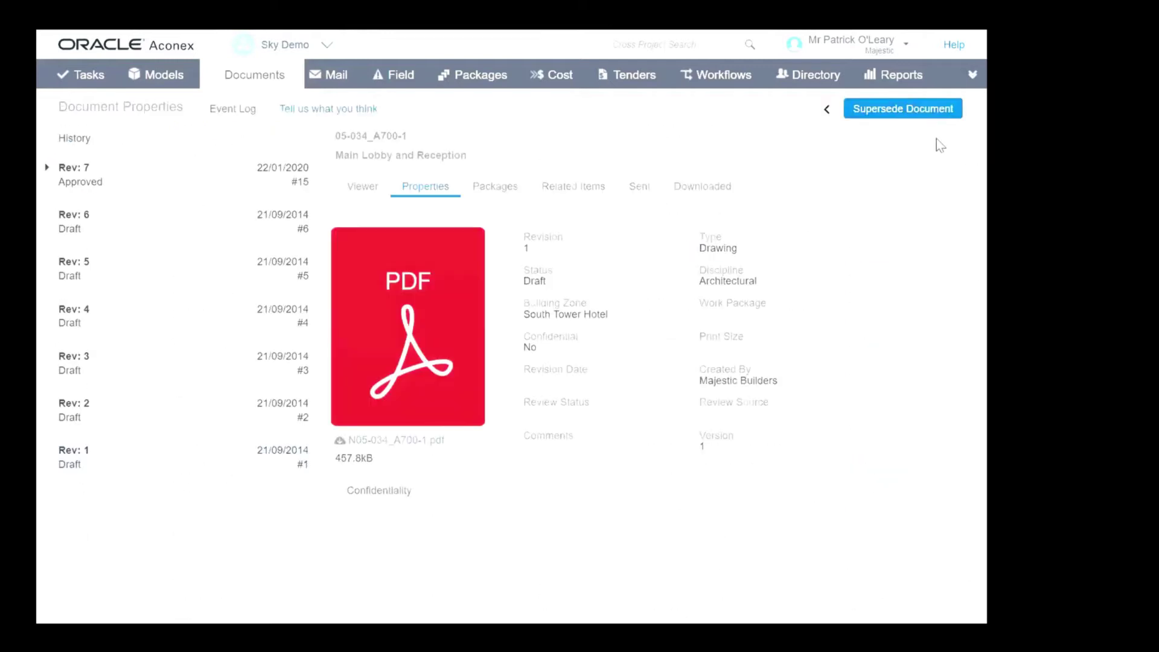
# - Return to the document register and create a transmittal with the Main Lobby and Reception document attached
pyautogui.click(826, 110)
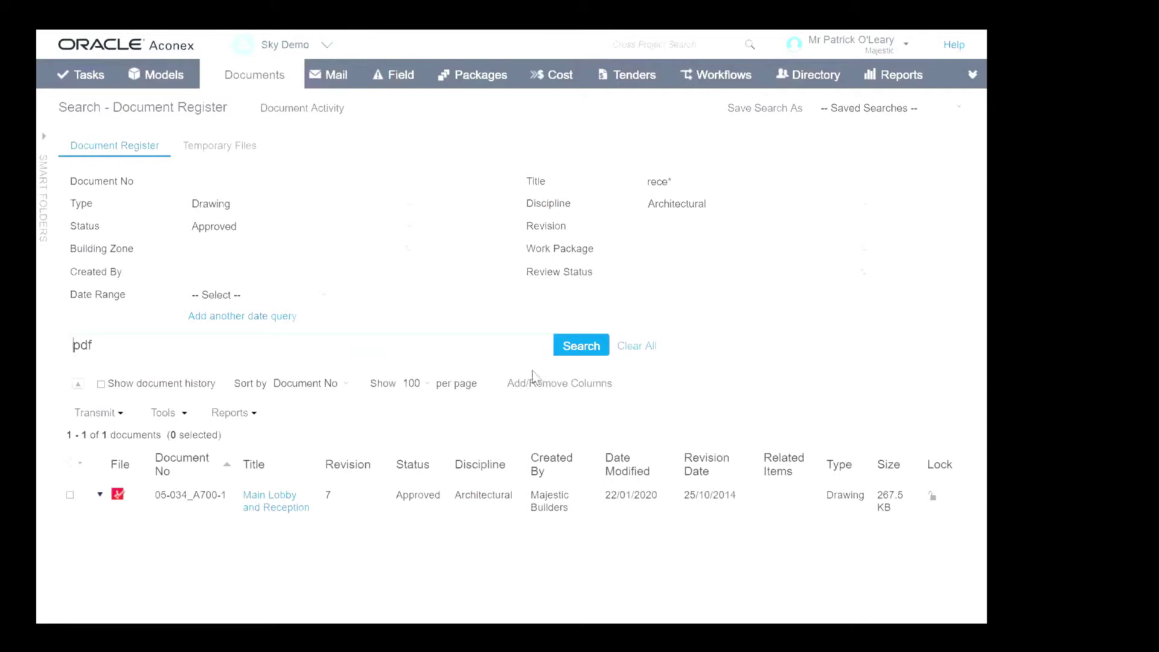
pyautogui.click(70, 495)
pyautogui.click(116, 414)
pyautogui.click(175, 436)
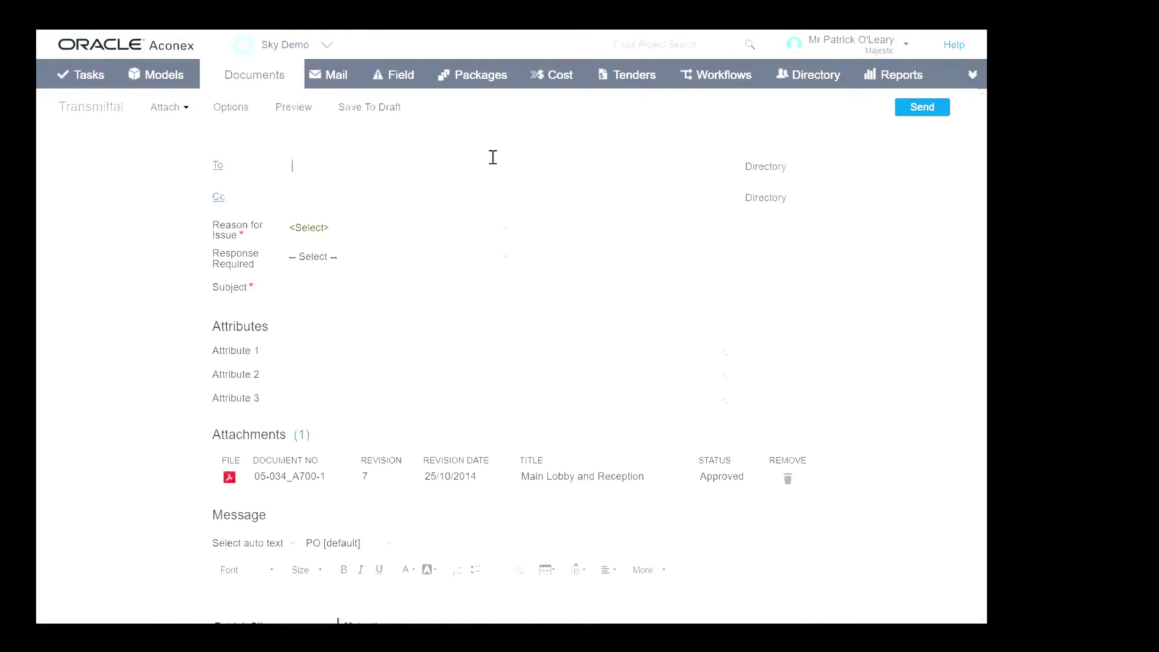
# - Address the transmittal to the contact at Belten Pty Ltd and set the reason for issue to Issued for Information
pyautogui.write('fig')
pyautogui.press('Return')
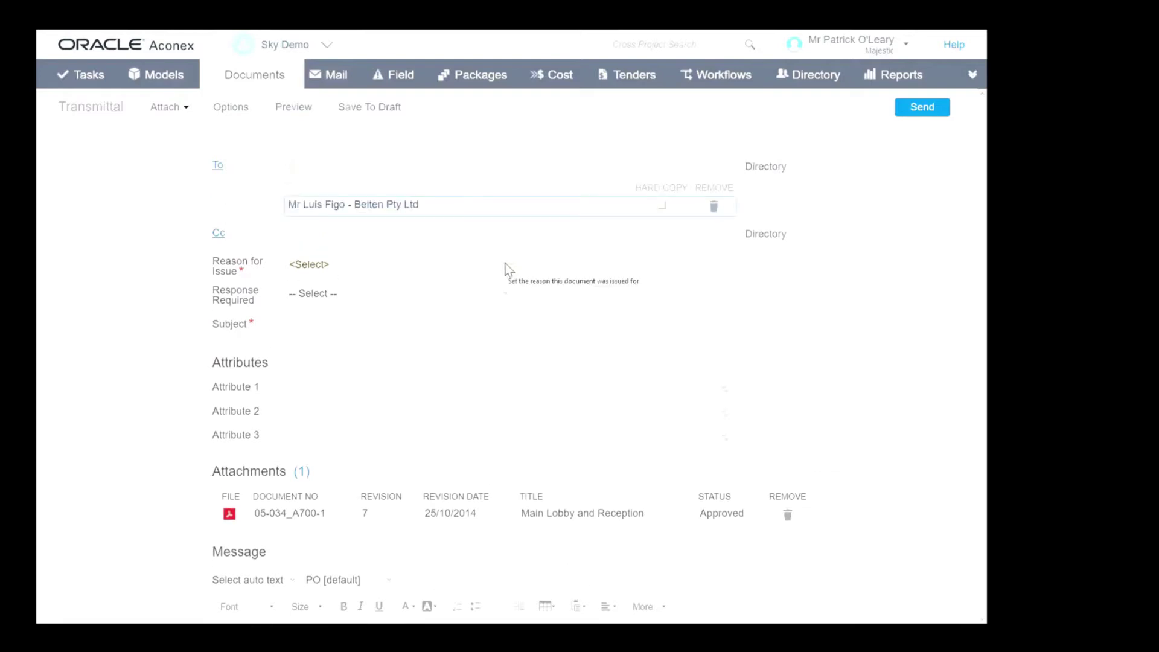
pyautogui.click(508, 269)
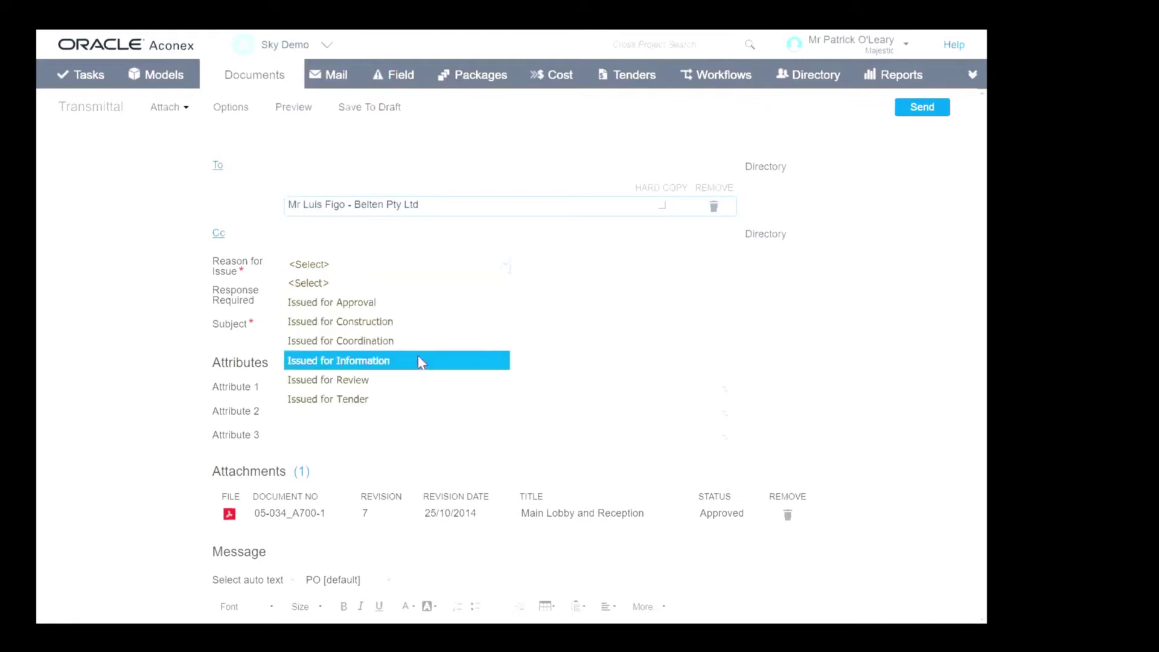
pyautogui.click(388, 362)
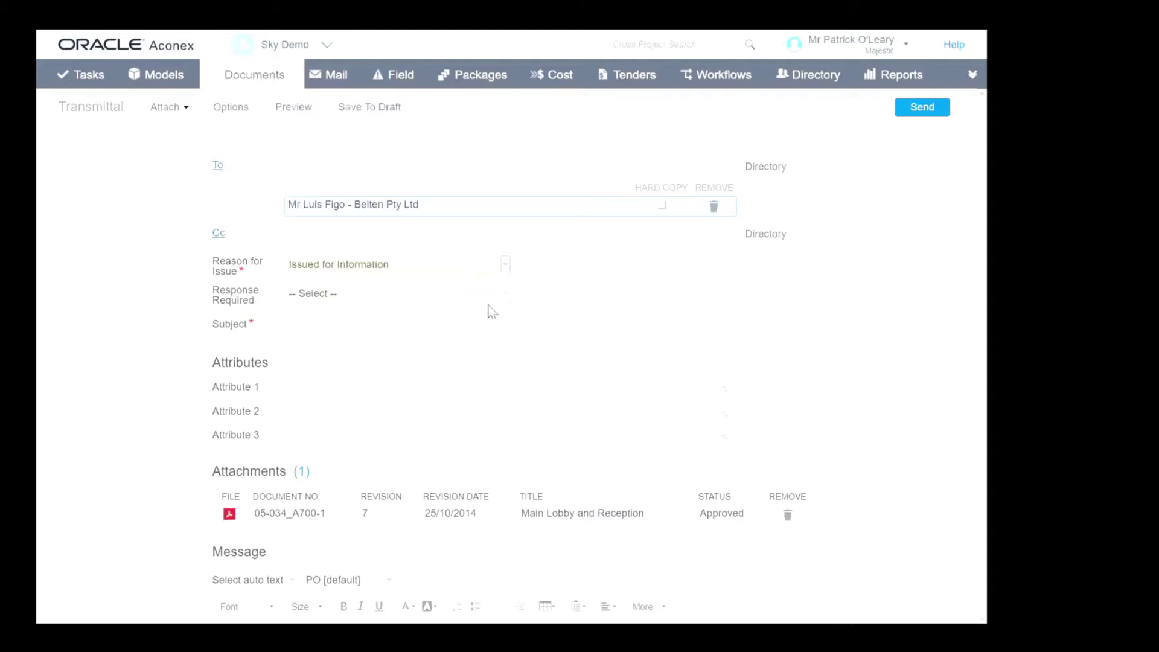
# - Set the transmittal's required response to Respond by with the date 27/01/2020
pyautogui.click(506, 294)
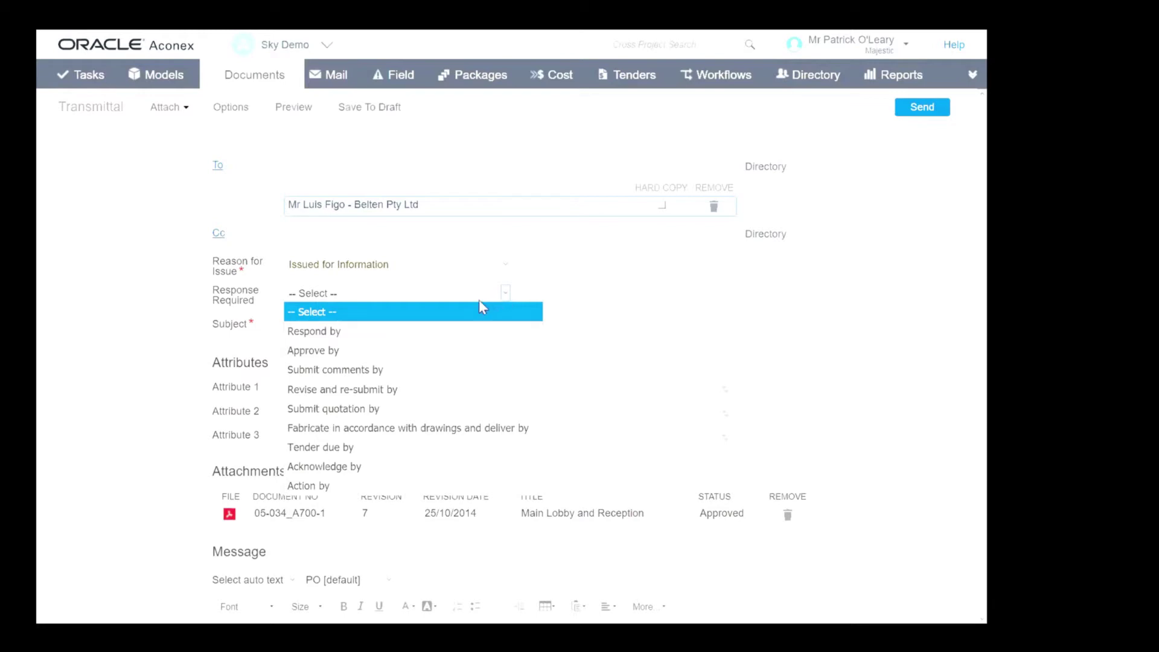
pyautogui.click(381, 330)
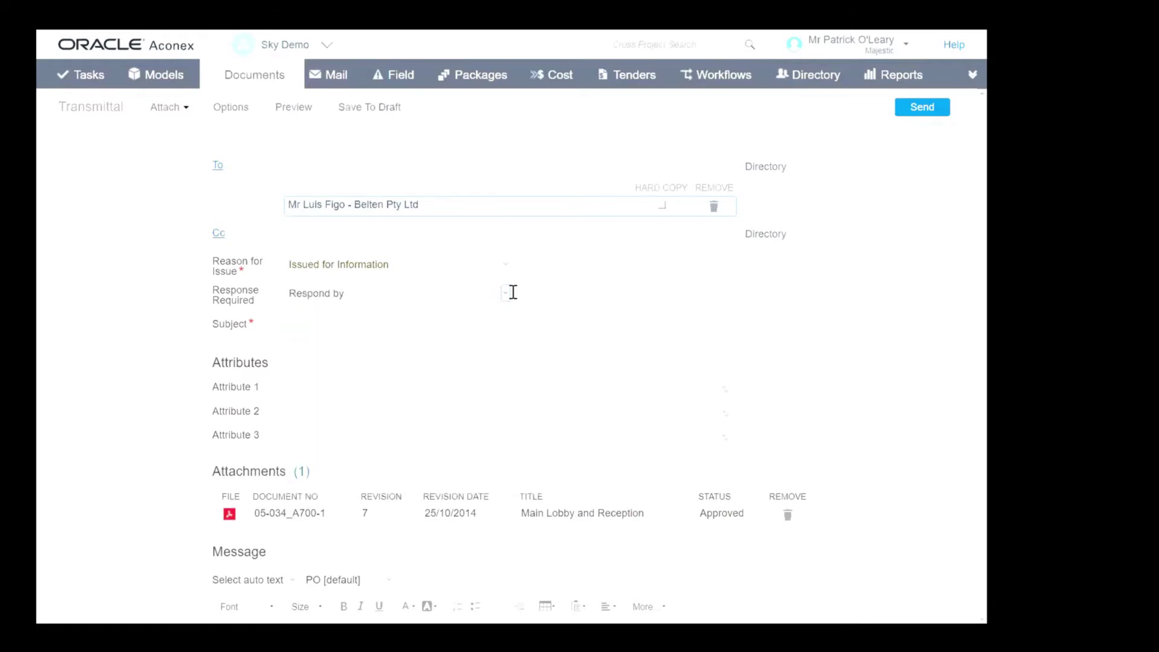
pyautogui.click(591, 295)
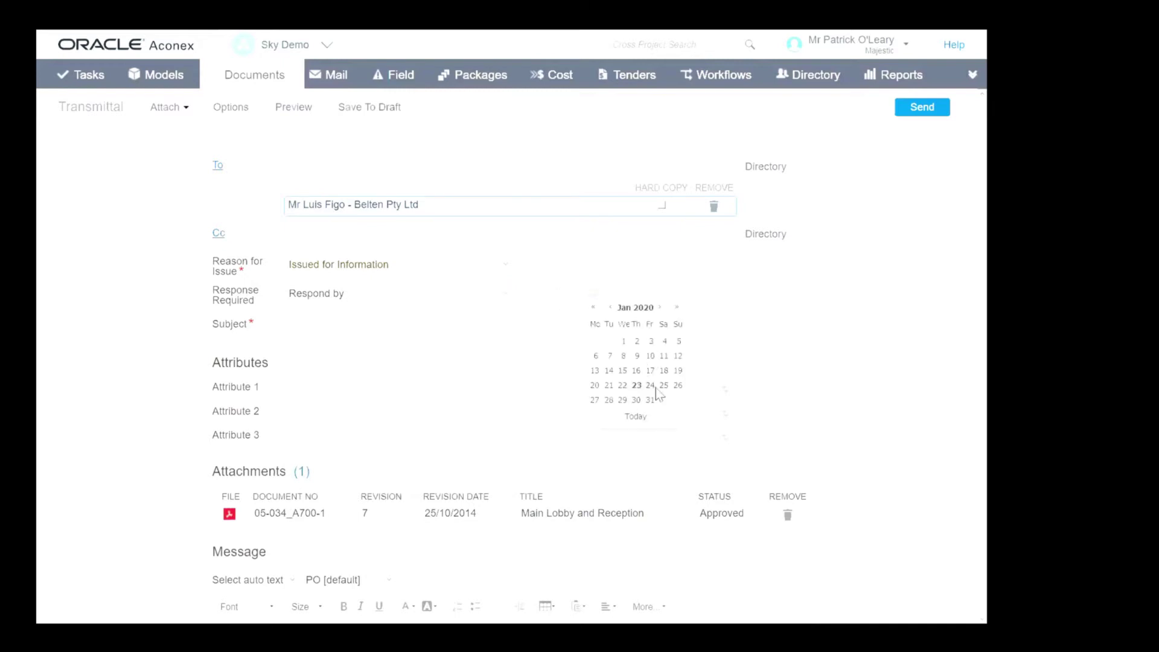
pyautogui.click(595, 401)
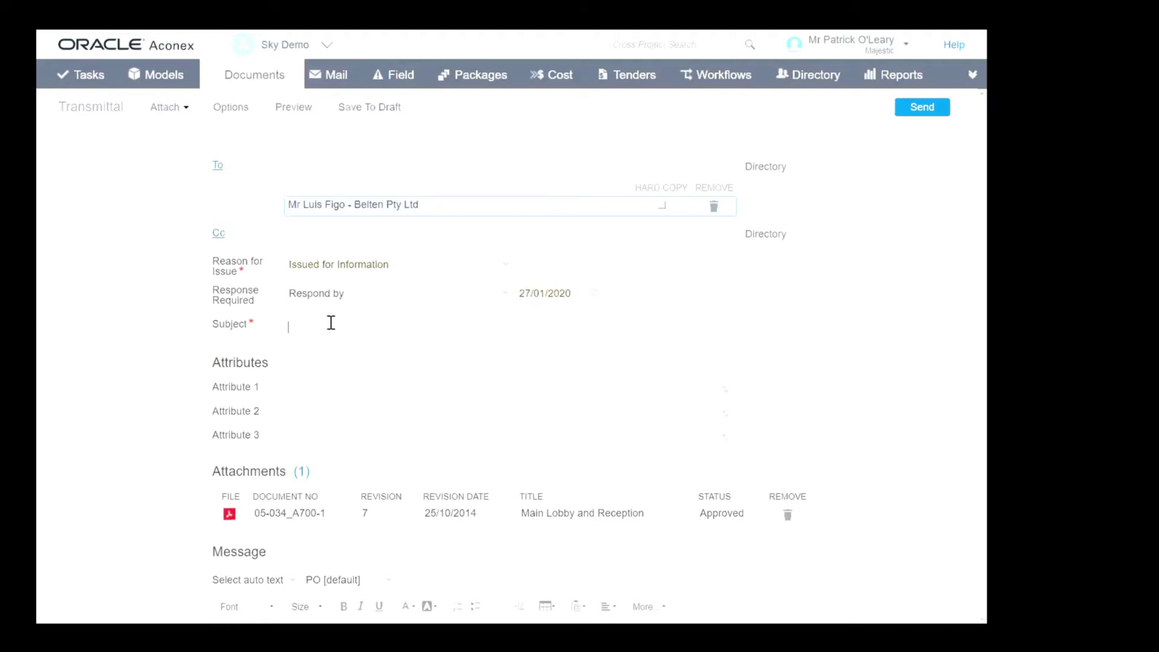
# - Set the transmittal subject to "Sizing specifications for the balcony" and search the document register for "pdf" files to attach
pyautogui.write('Sizing specifications for the balcony')
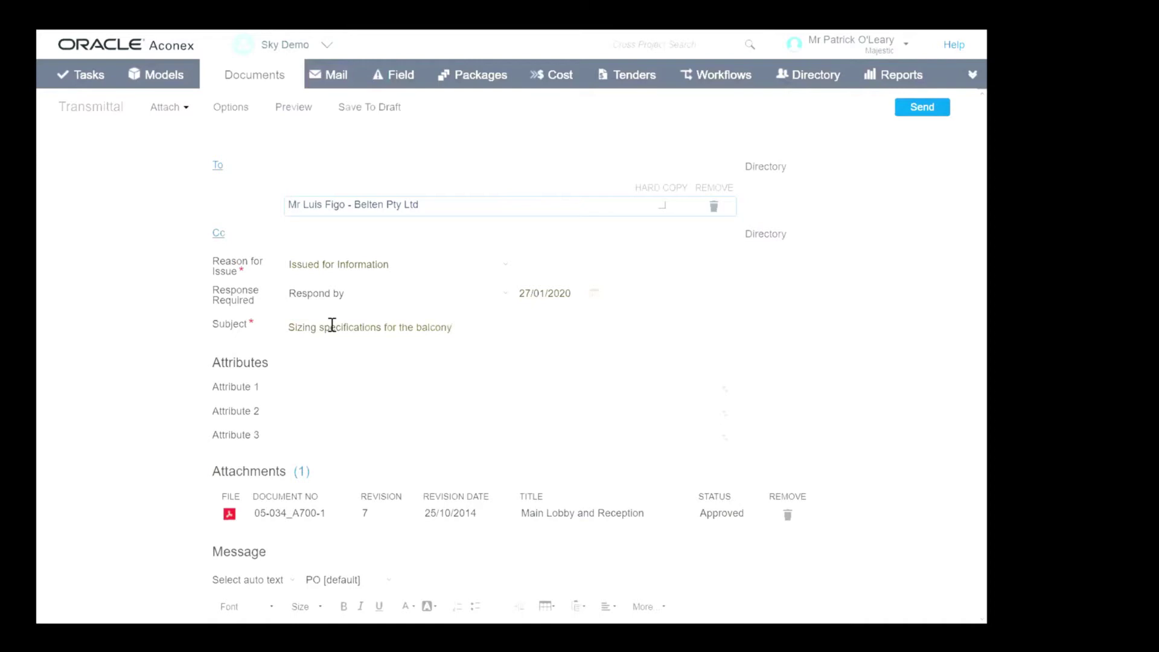
pyautogui.scroll(-3, 331, 326)
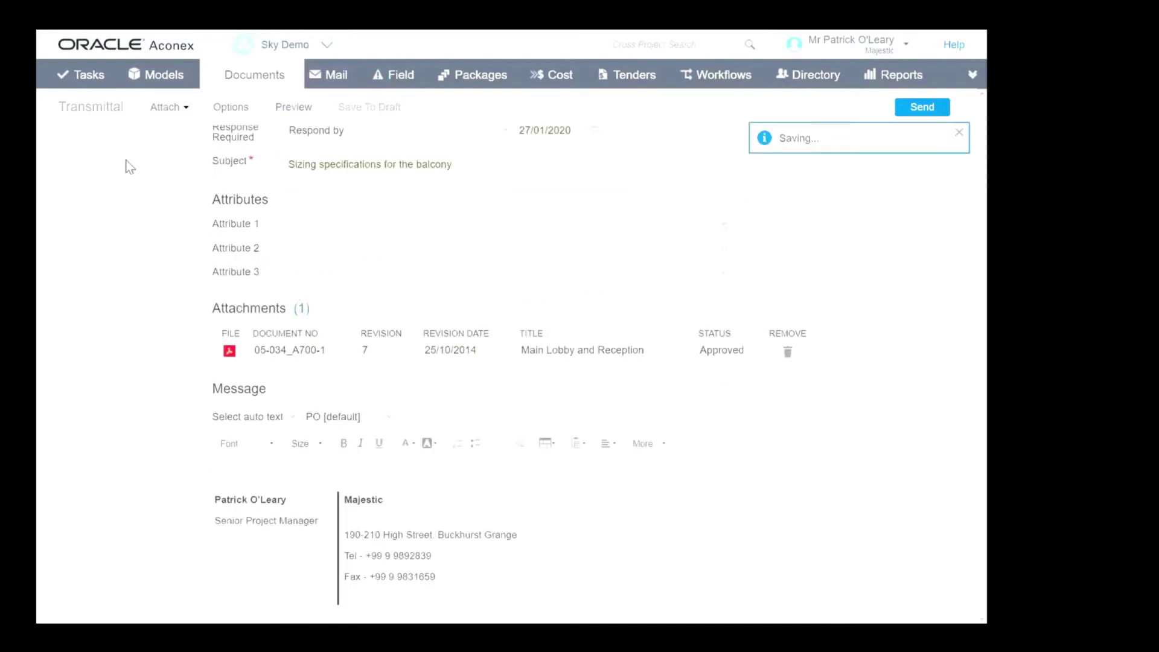
pyautogui.click(165, 113)
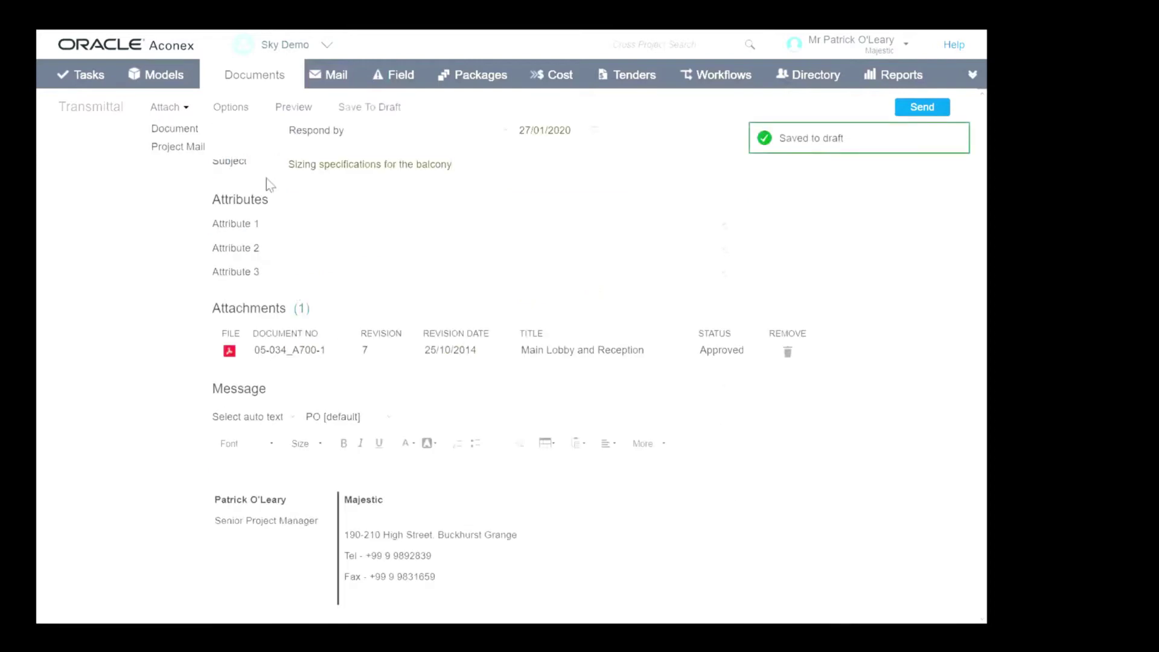
pyautogui.click(199, 133)
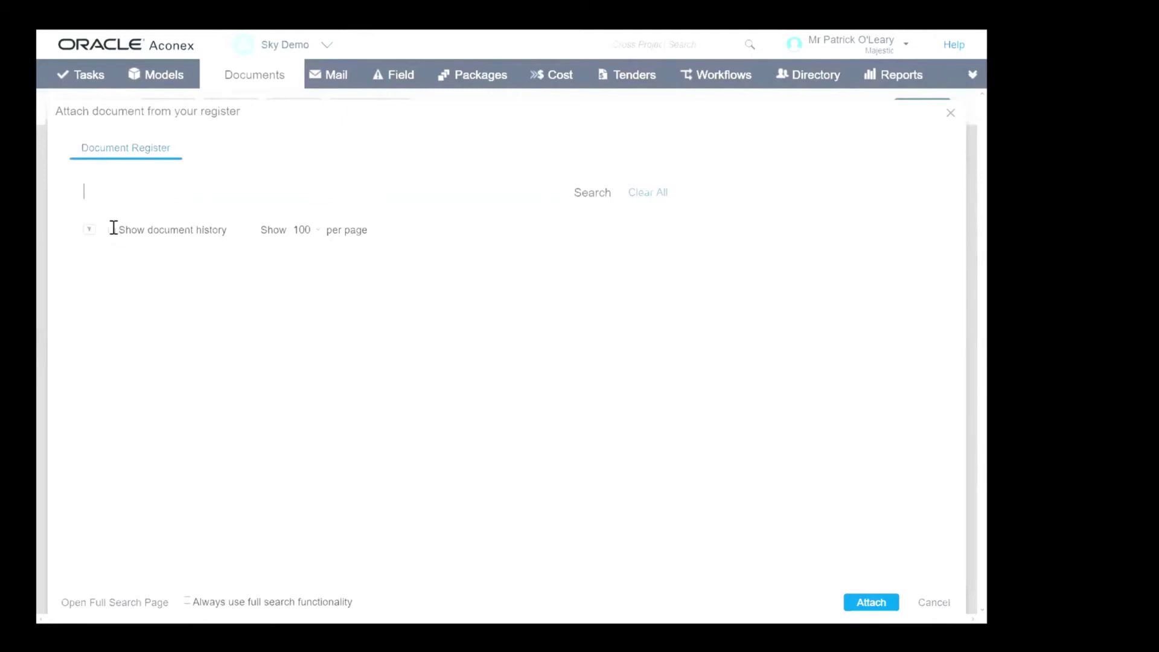
pyautogui.write('coff')
pyautogui.press('BackSpace')
pyautogui.press('BackSpace')
pyautogui.press('BackSpace')
pyautogui.press('BackSpace')
pyautogui.write('pdf')
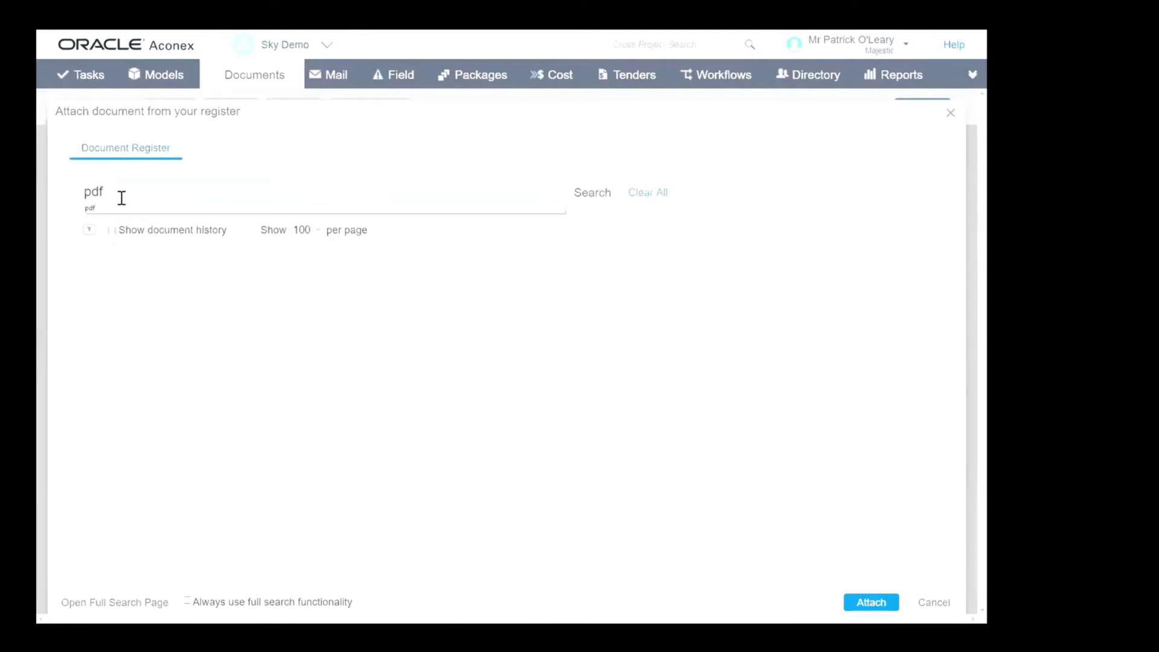
pyautogui.press('Return')
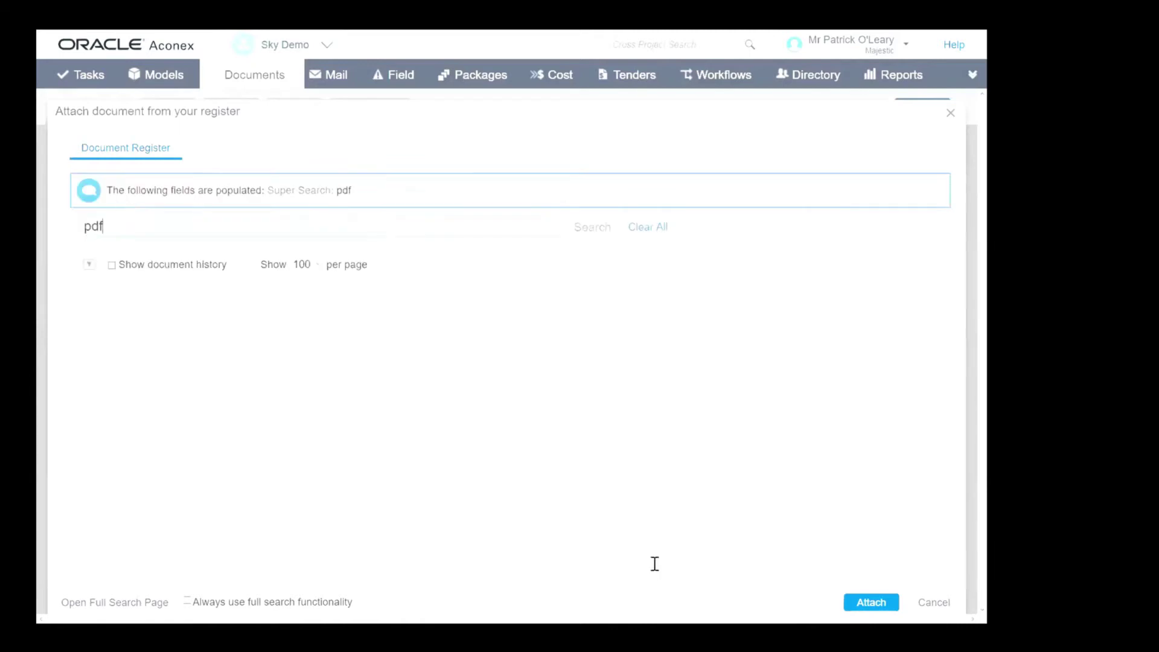
# - Attach the Lobby Floor Plan, TITLE & LEGEND SHEET, SITE PLAN and STAGING PLAN documents and send the transmittal
pyautogui.click(81, 406)
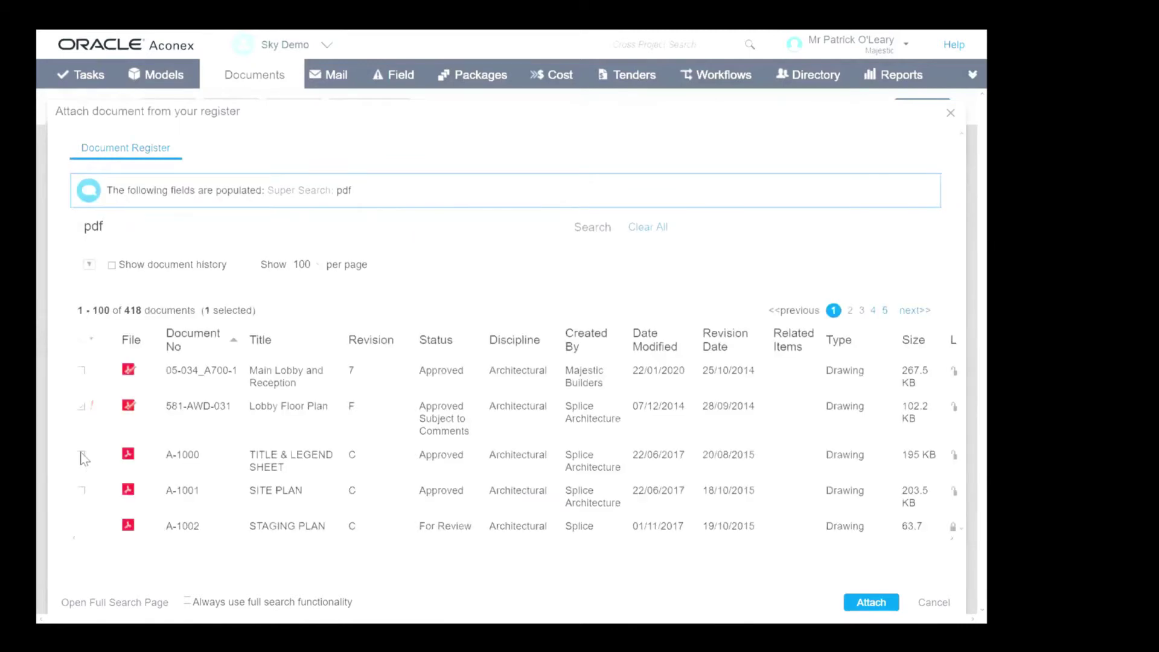
pyautogui.click(81, 456)
pyautogui.click(81, 491)
pyautogui.click(81, 524)
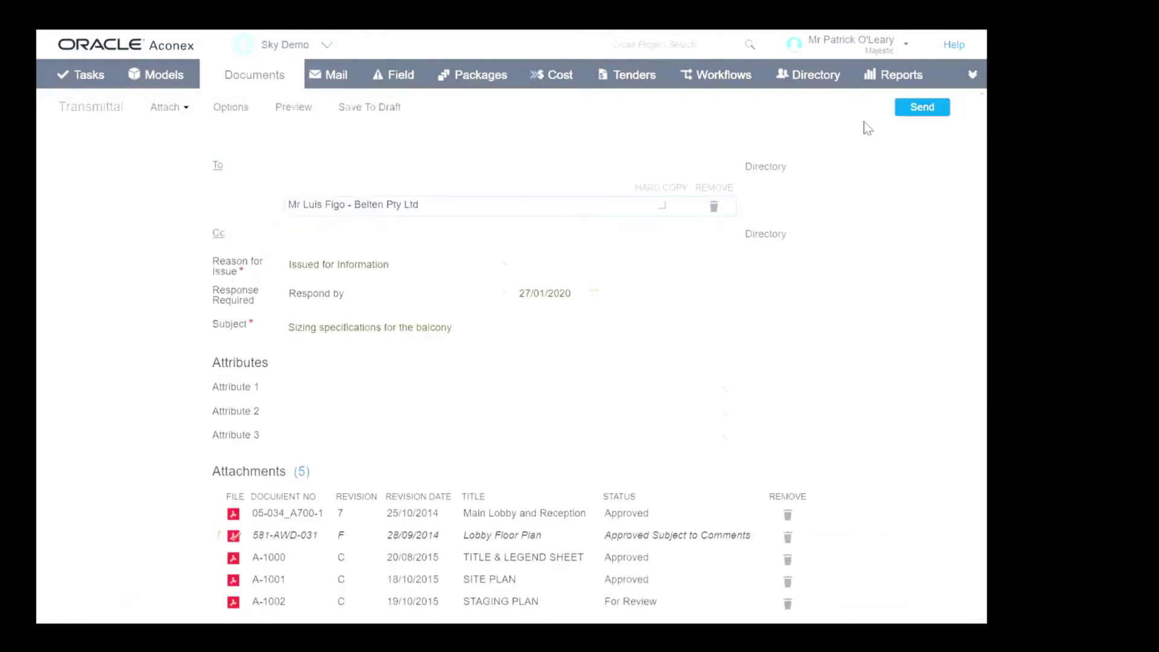
pyautogui.click(930, 112)
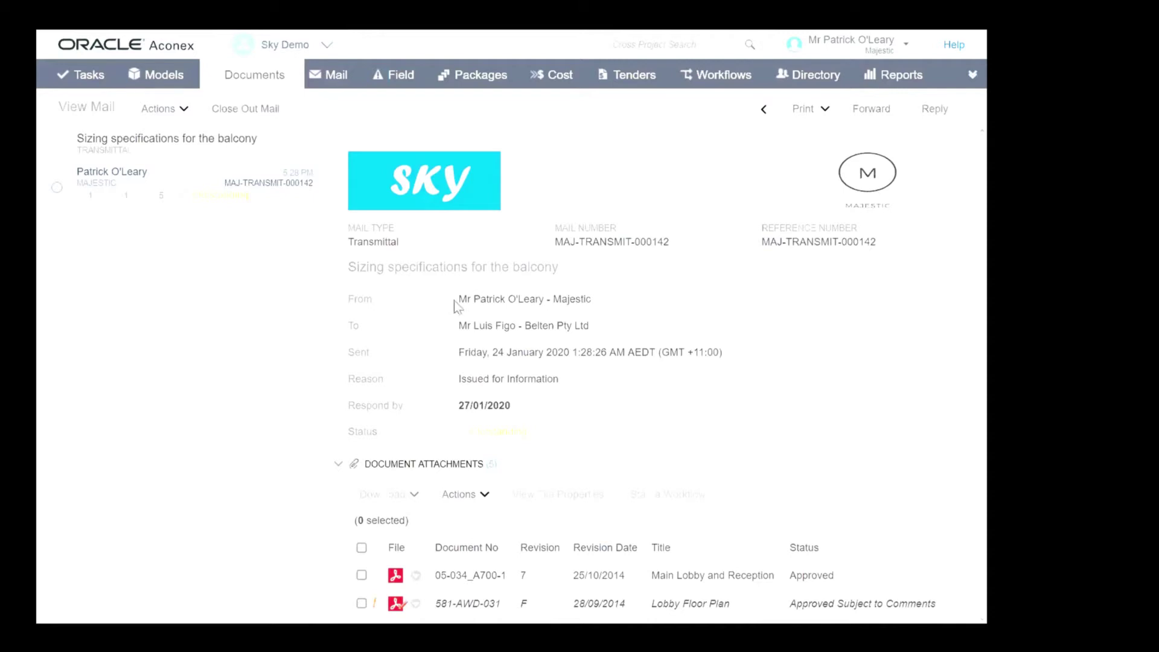
# - Review the sent transmittal's header: sender, recipient organization, sent date, reason for issue, status and mail number
pyautogui.moveTo(461, 300); pyautogui.dragTo(590, 301)
pyautogui.click(527, 326)
pyautogui.moveTo(527, 326); pyautogui.dragTo(571, 326)
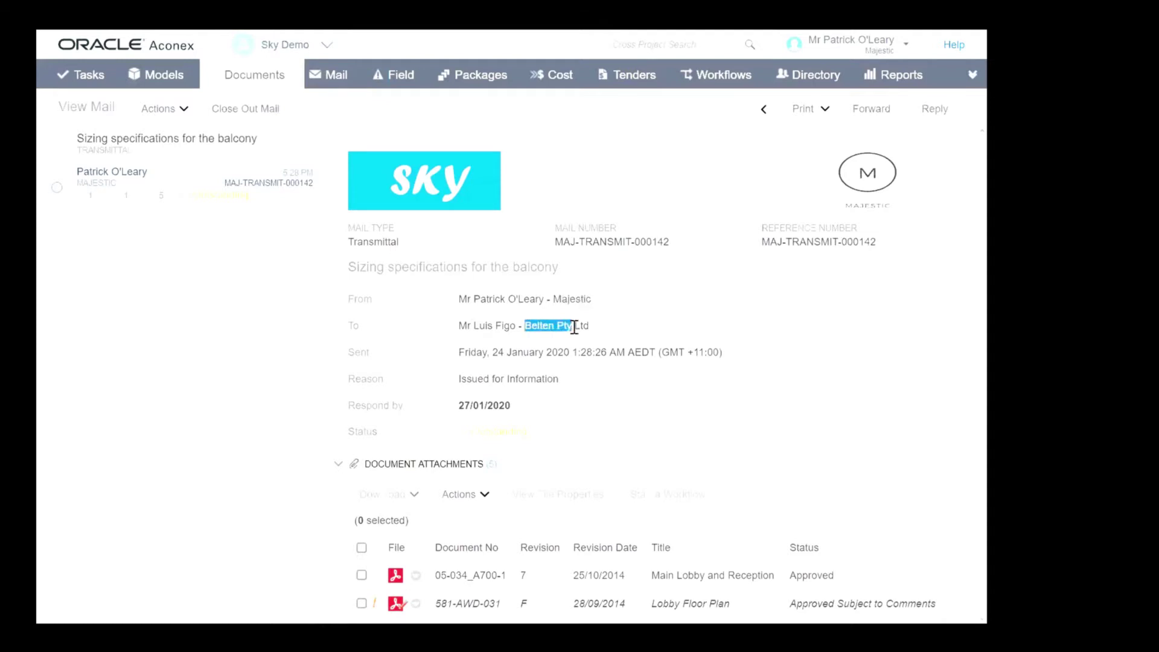
pyautogui.doubleClick(572, 299)
pyautogui.moveTo(460, 354); pyautogui.dragTo(716, 362)
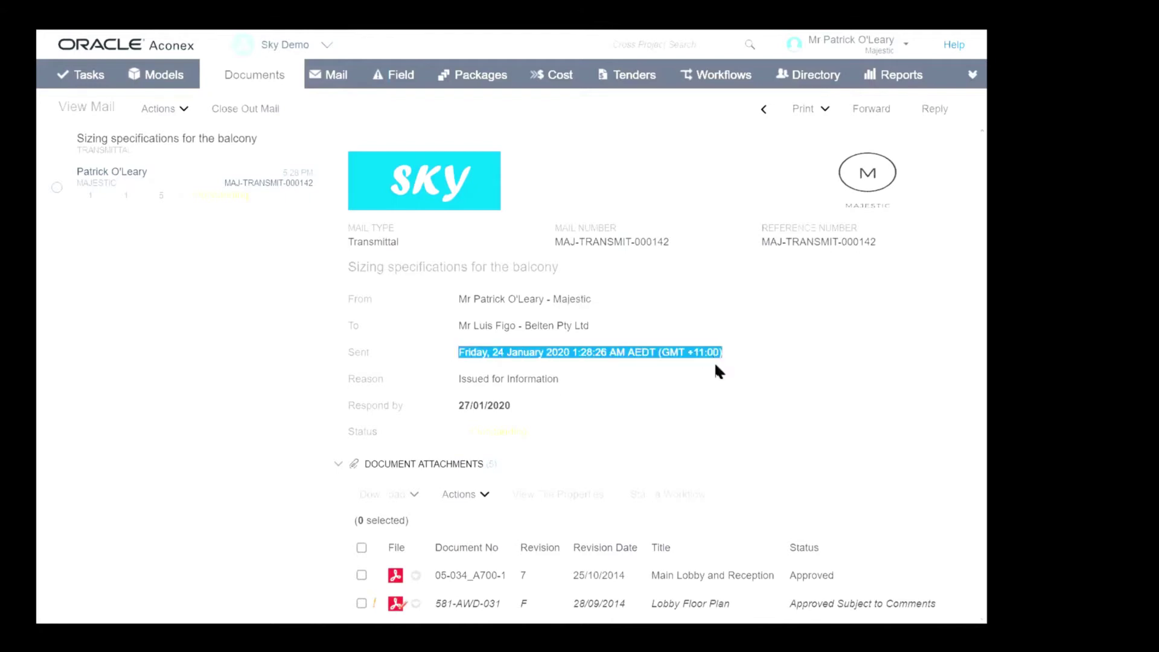
pyautogui.moveTo(457, 381); pyautogui.dragTo(580, 390)
pyautogui.moveTo(466, 434); pyautogui.dragTo(524, 432)
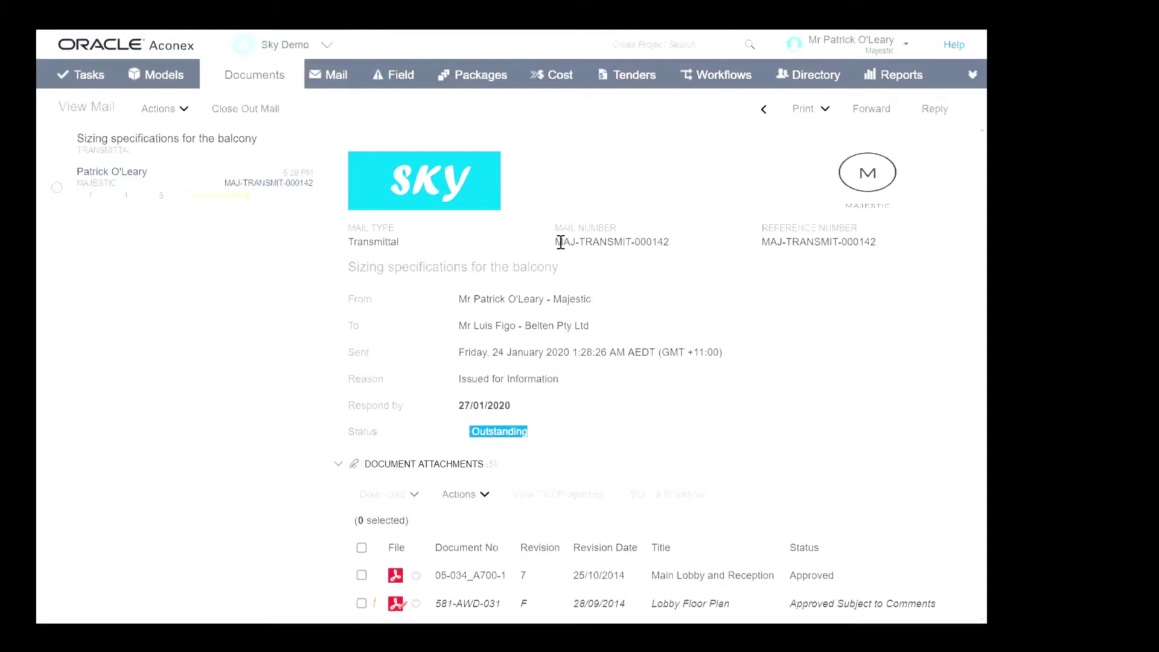
pyautogui.moveTo(556, 242); pyautogui.dragTo(670, 243)
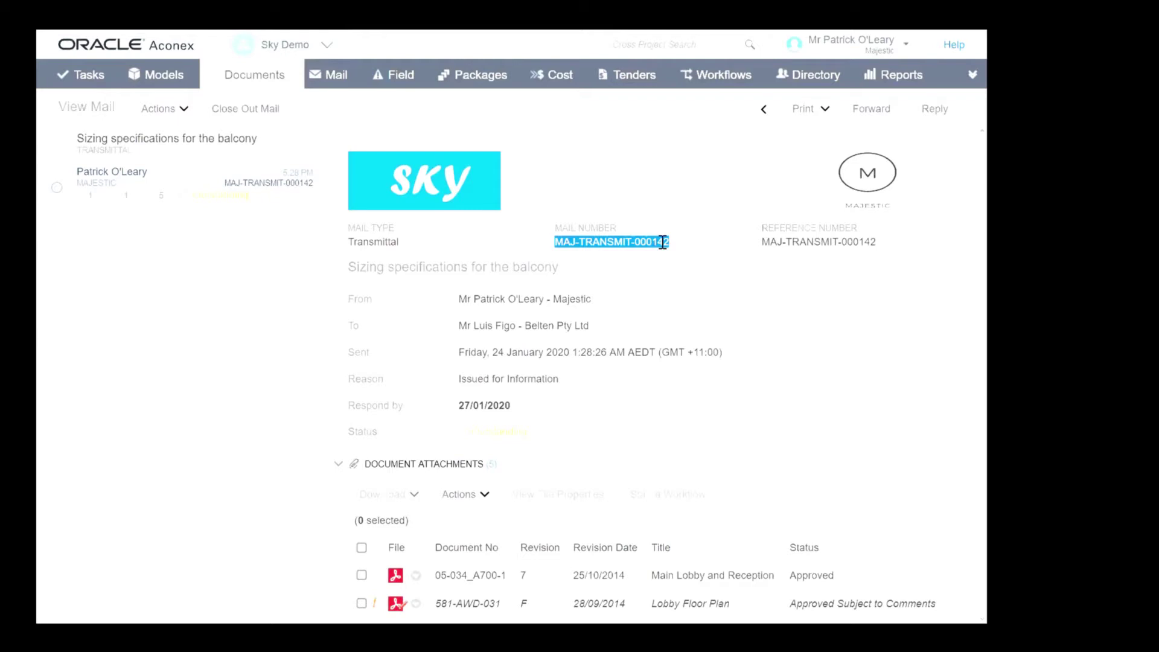
# - Examine the sent transmittal's document attachments and the recipient organization
pyautogui.scroll(-3, 694, 316)
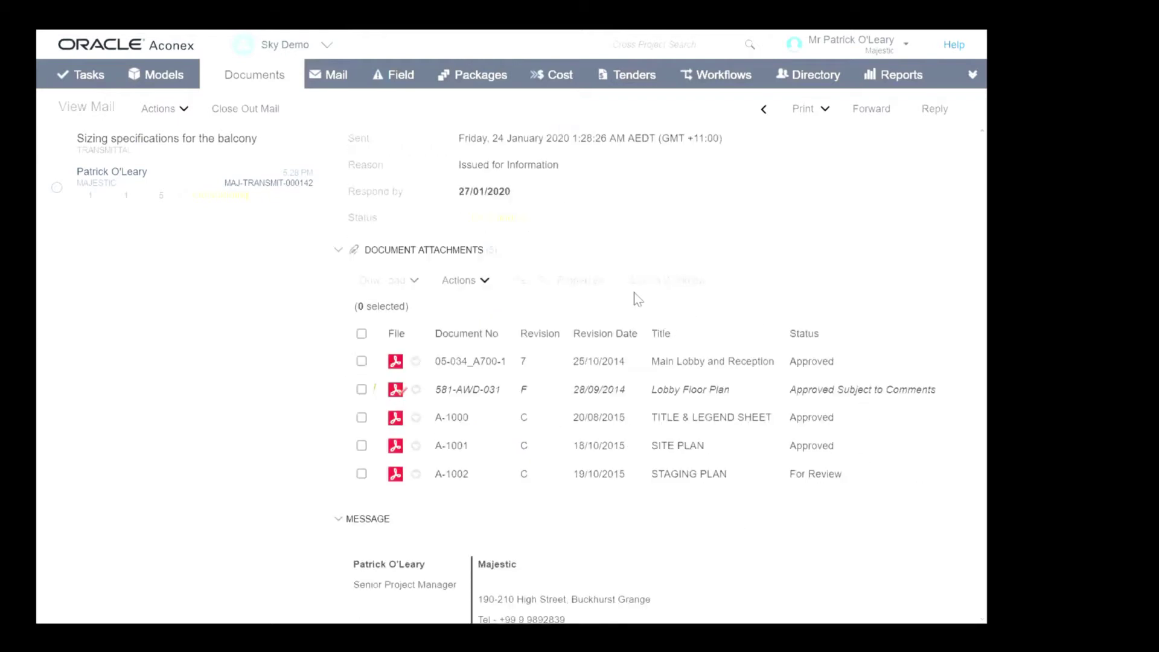
pyautogui.scroll(4, 686, 412)
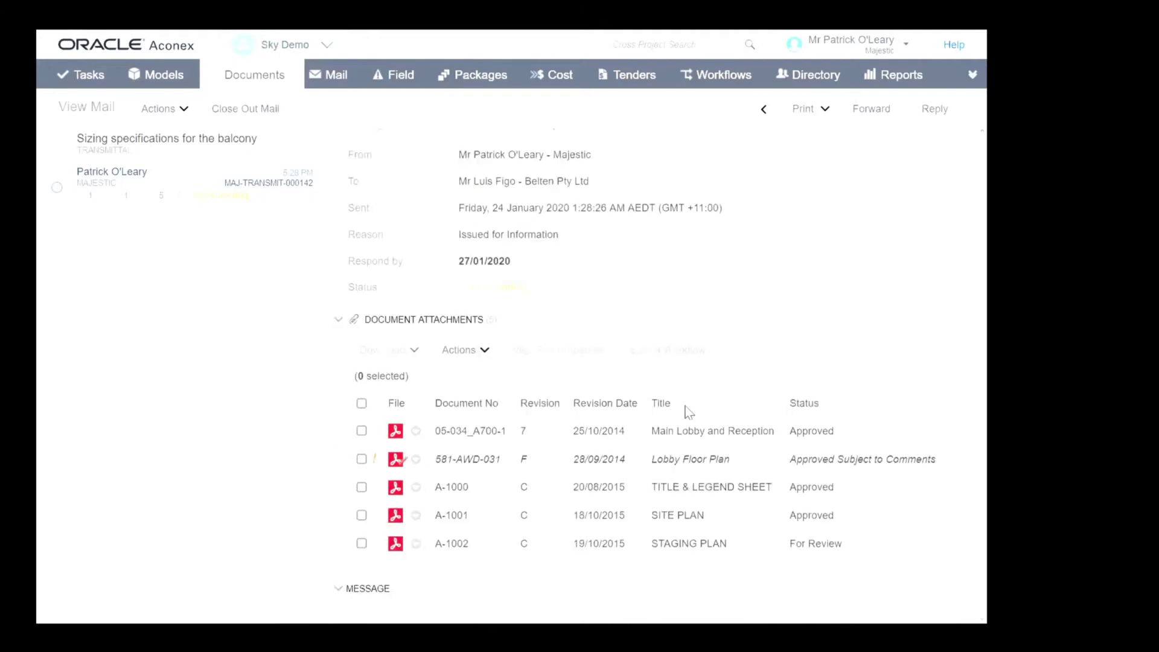
pyautogui.moveTo(529, 326); pyautogui.dragTo(926, 445)
pyautogui.scroll(-3, 926, 456)
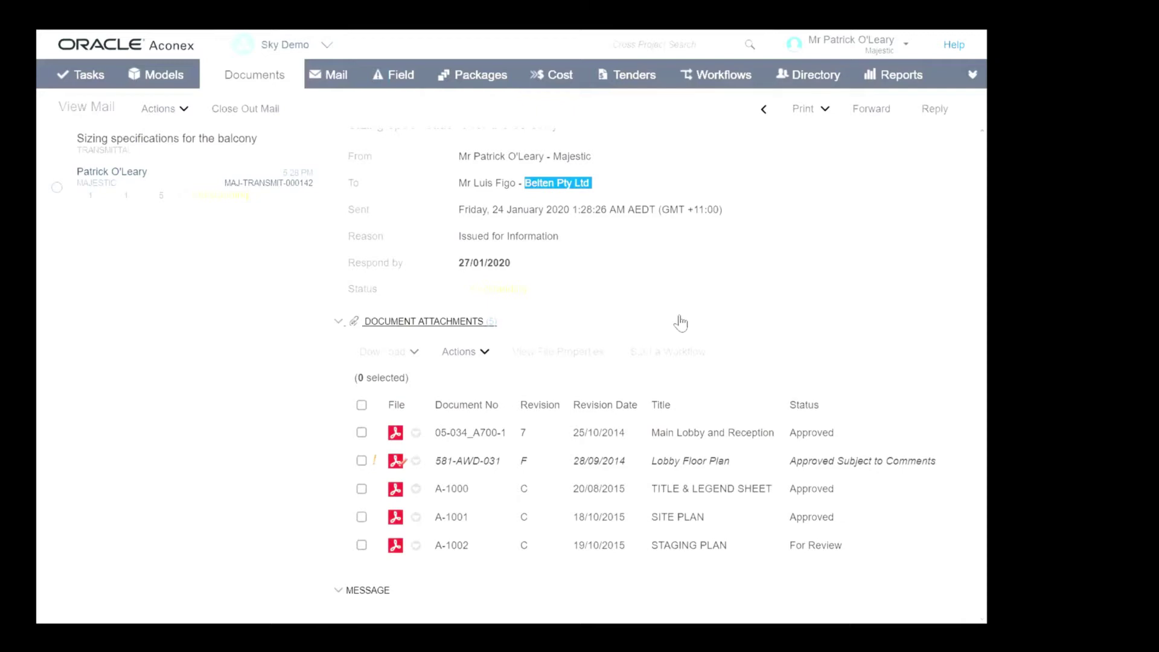
pyautogui.scroll(3, 637, 310)
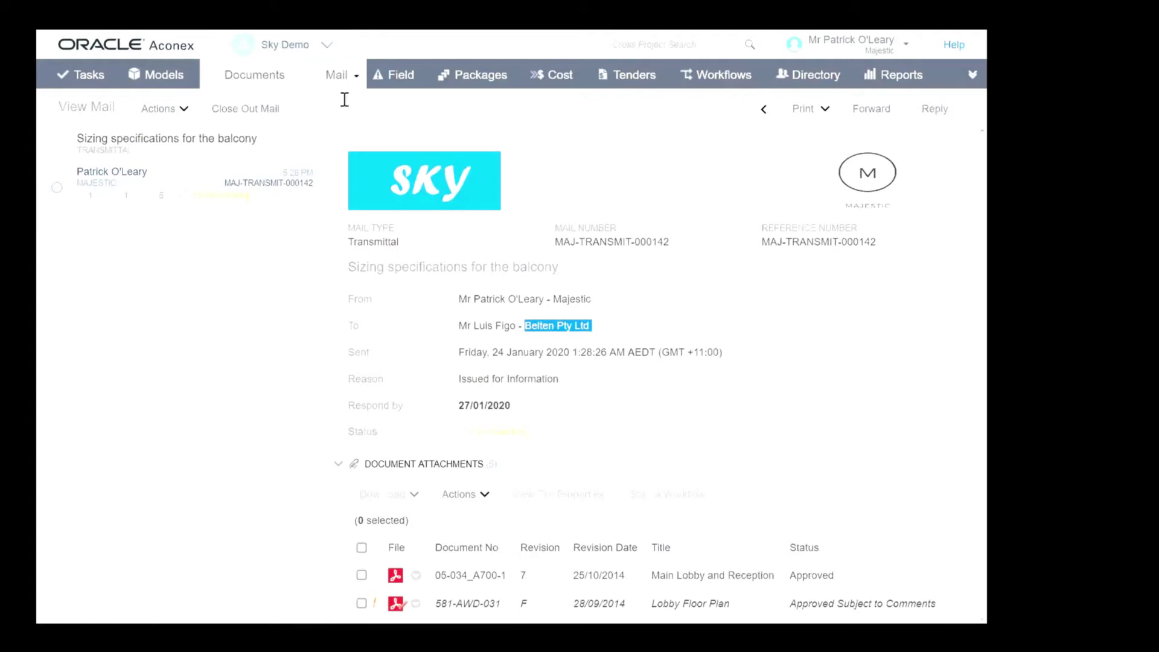
# - Open the project's mail inbox and filter it by the Request For Information mail type
pyautogui.moveTo(338, 83)
pyautogui.click(328, 124)
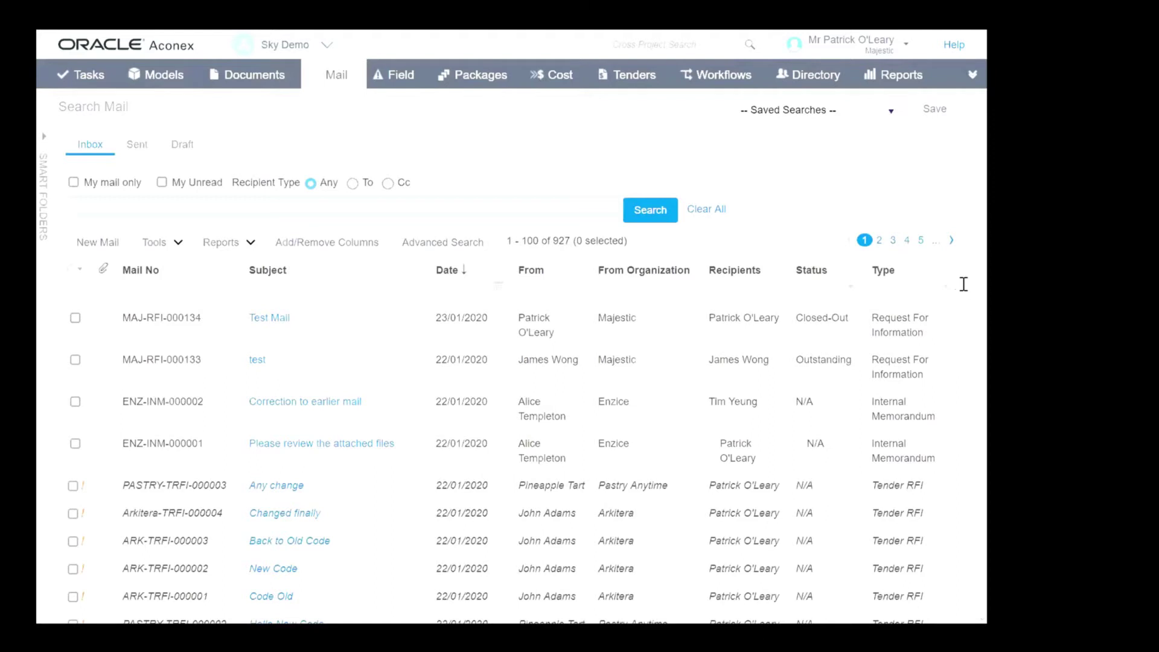
pyautogui.click(947, 289)
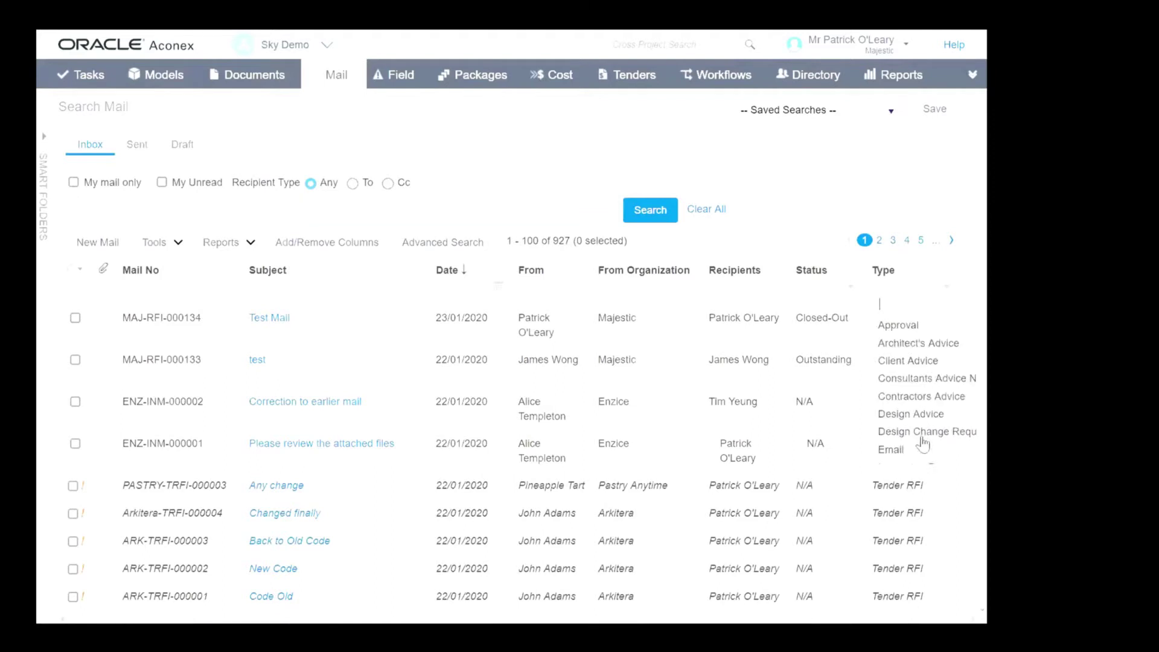
pyautogui.scroll(-1, 922, 424)
pyautogui.scroll(-1, 922, 428)
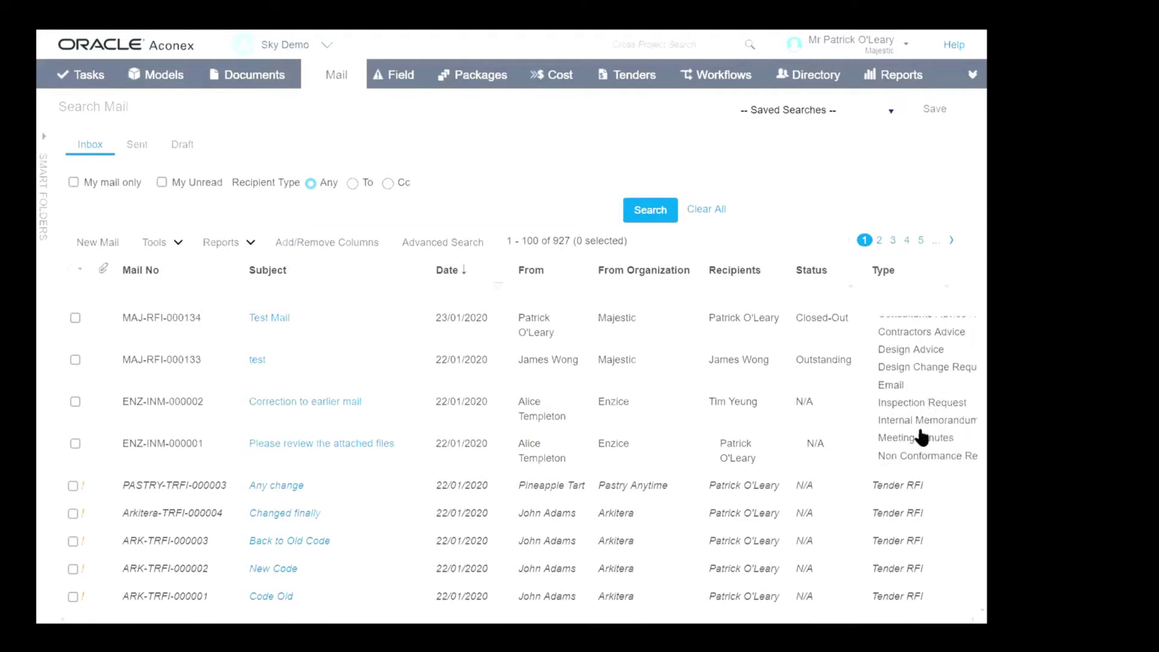
pyautogui.scroll(-2, 923, 432)
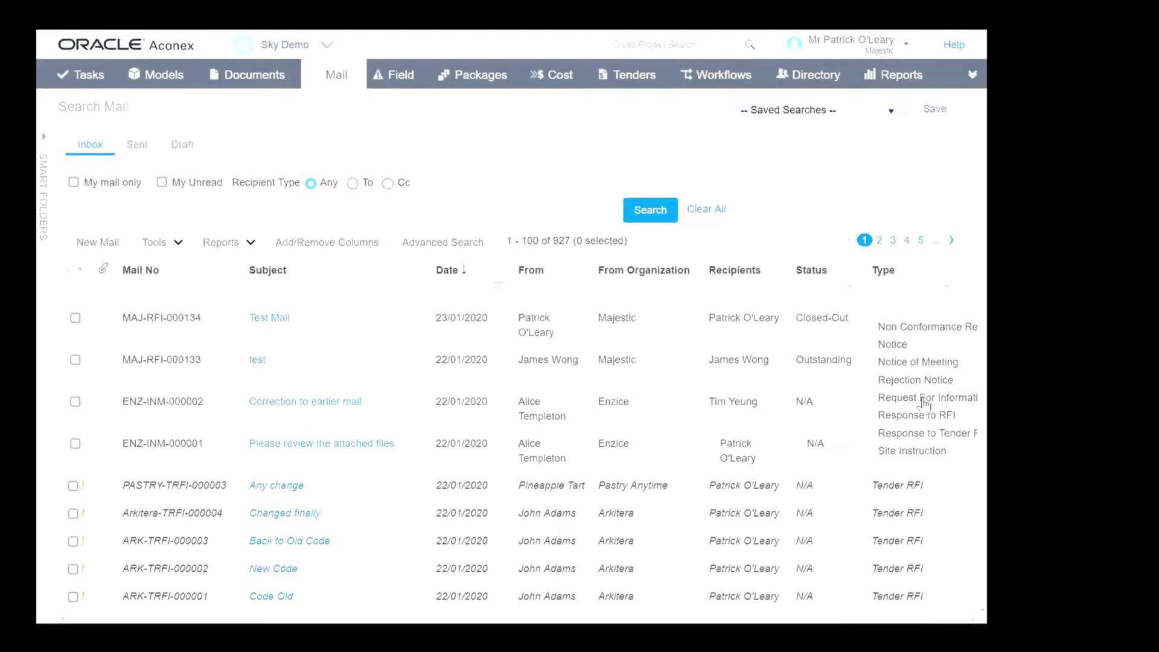
pyautogui.click(924, 402)
pyautogui.click(647, 210)
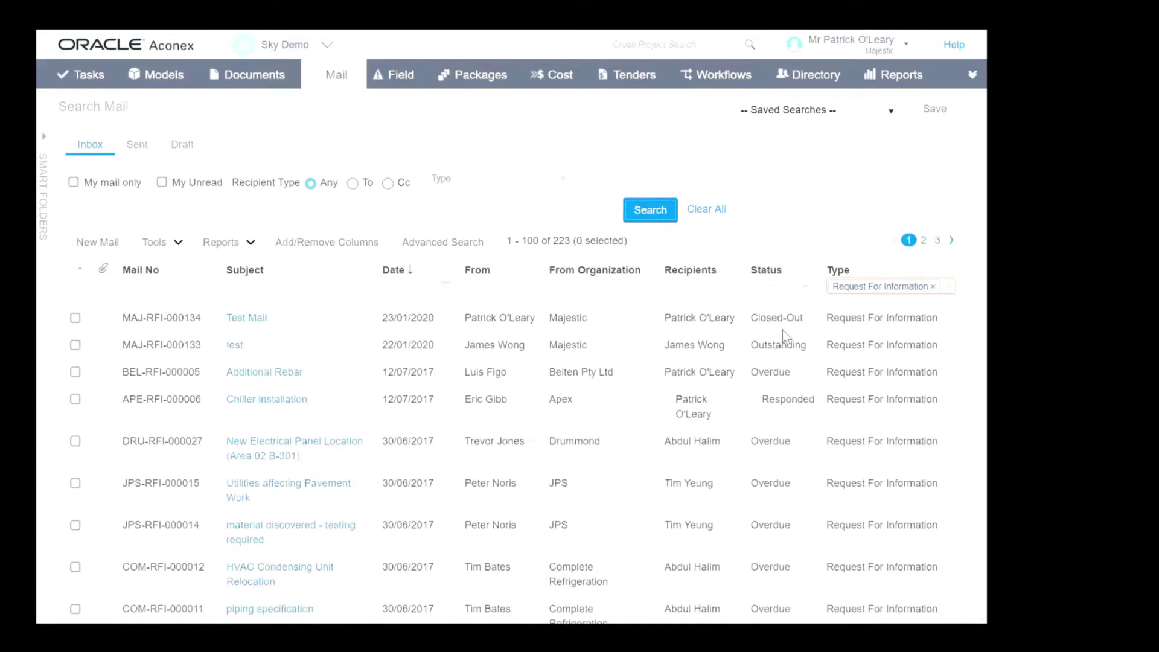
# - Narrow the Request For Information mail to the Overdue status, and clear all search filters after reviewing the list
pyautogui.click(804, 294)
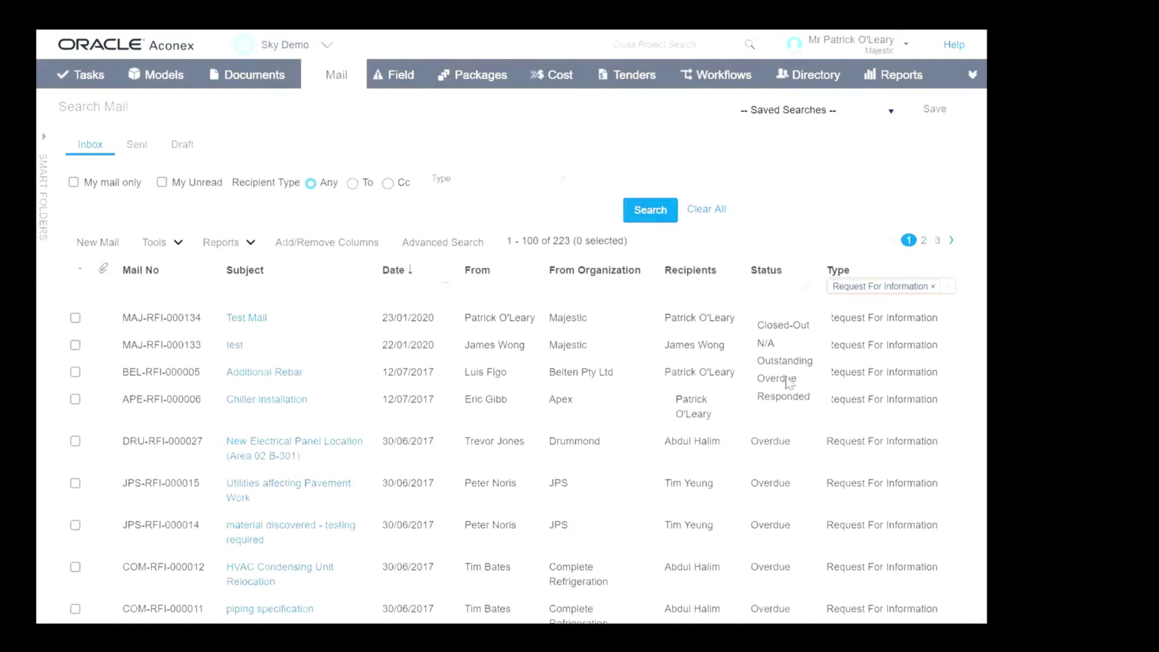
pyautogui.click(787, 378)
pyautogui.click(655, 219)
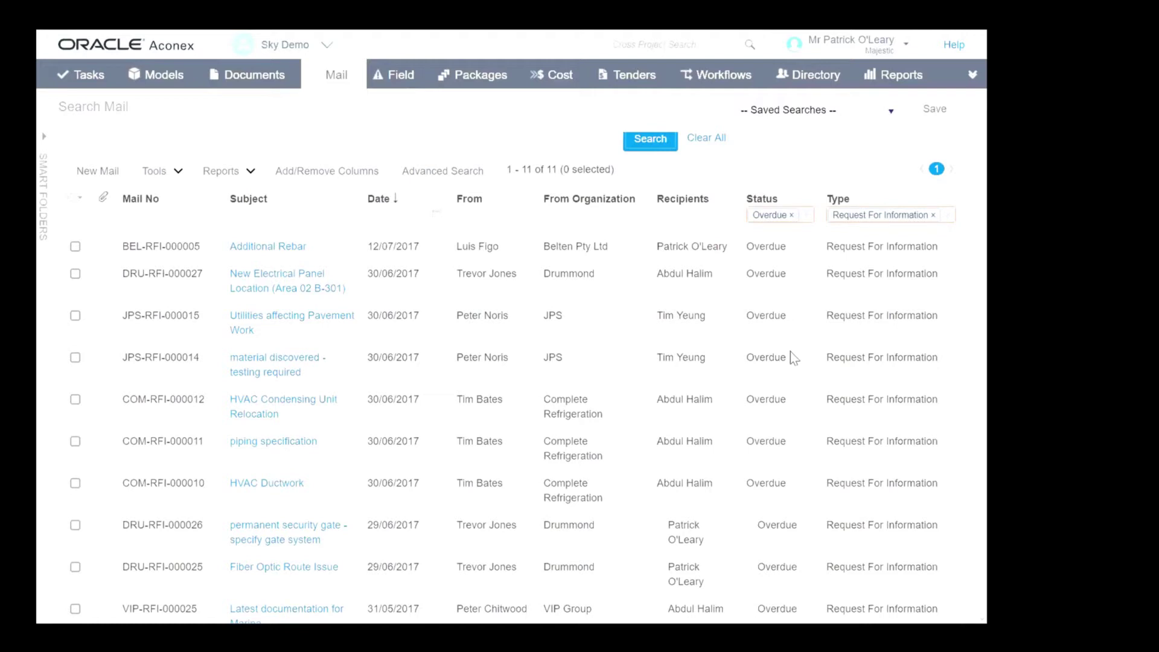
pyautogui.scroll(1, 544, 263)
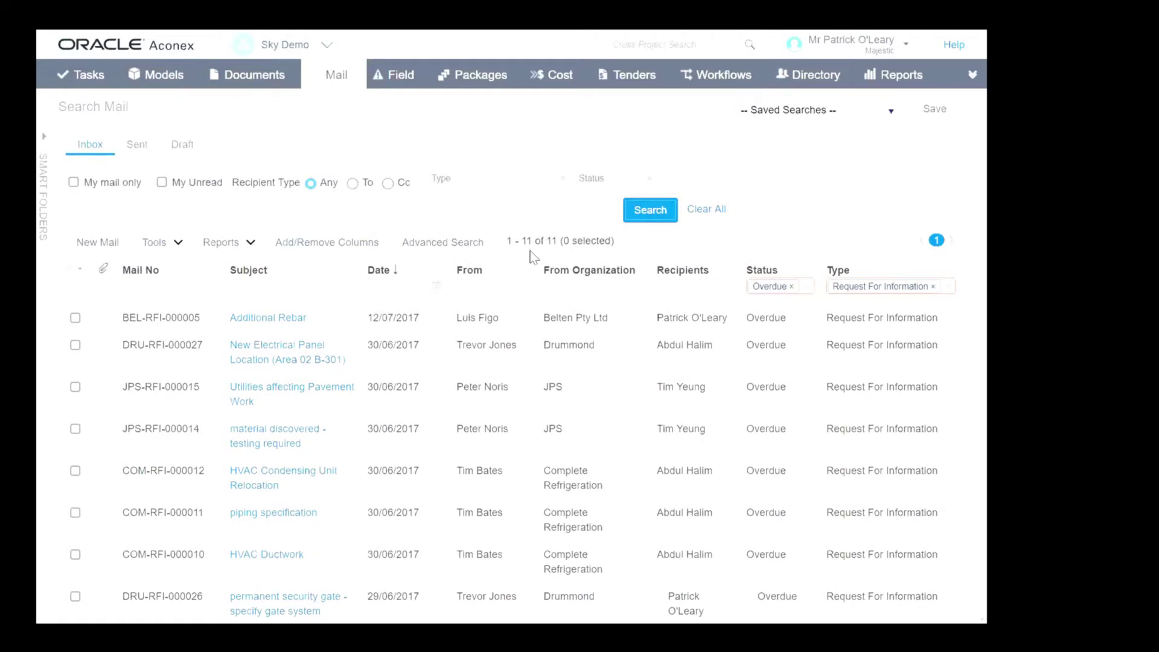
pyautogui.scroll(-1, 534, 257)
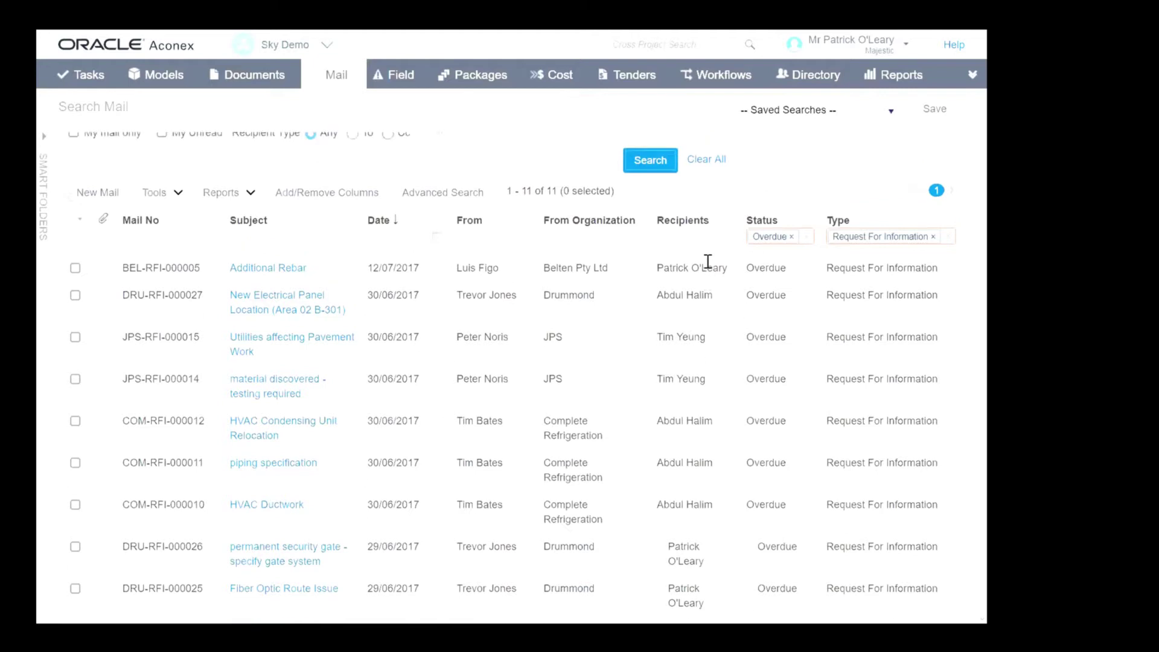
pyautogui.click(714, 213)
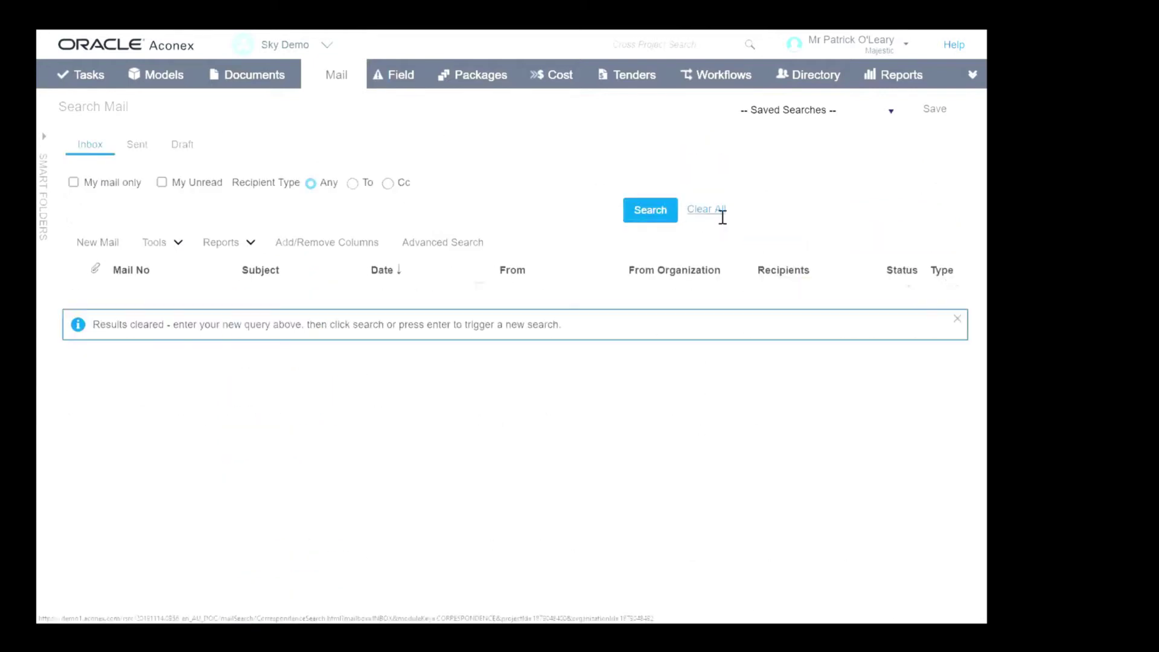
pyautogui.click(956, 295)
pyautogui.write('clien')
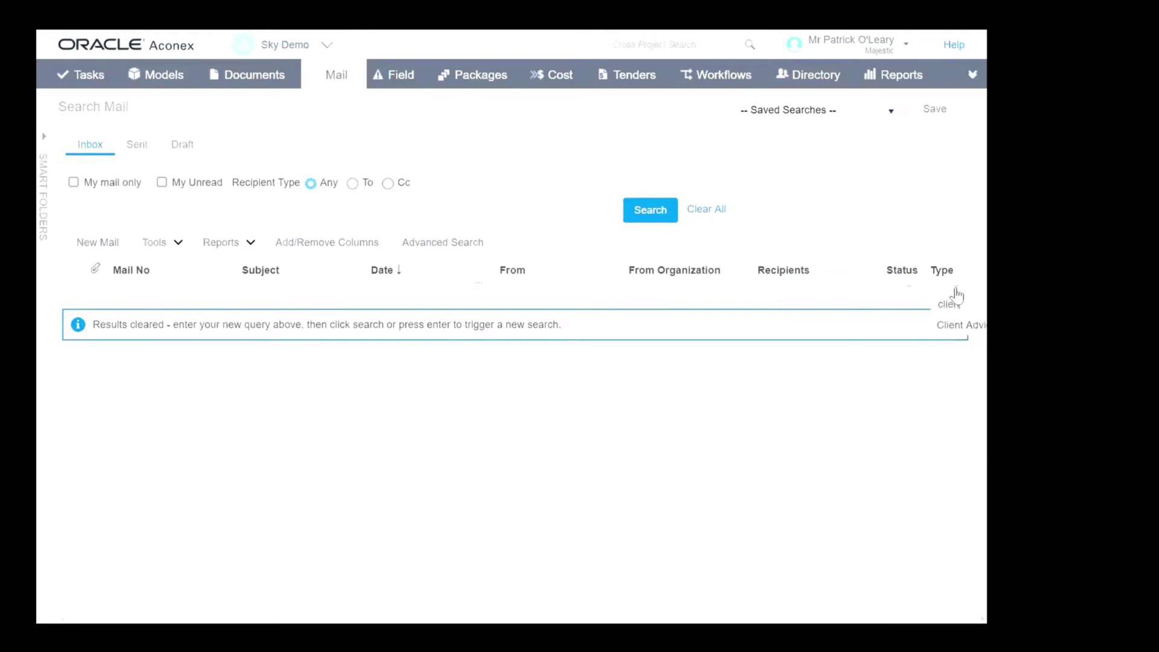
pyautogui.click(961, 326)
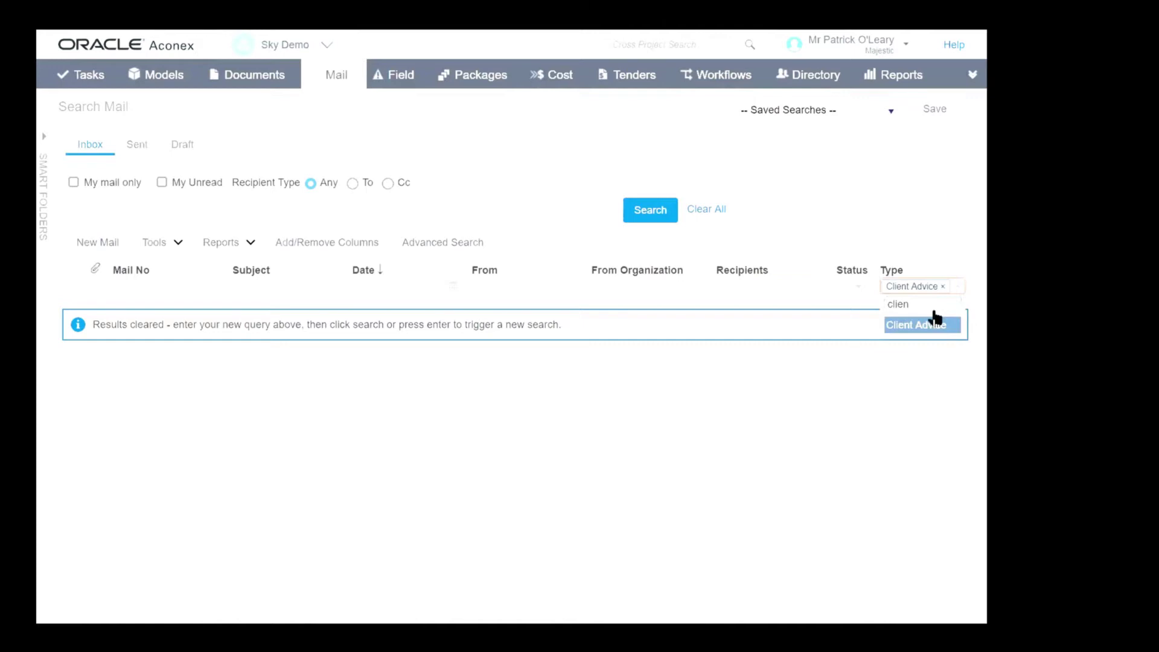
pyautogui.press('BackSpace')
pyautogui.press('BackSpace')
pyautogui.press('BackSpace')
pyautogui.press('BackSpace')
pyautogui.write('i')
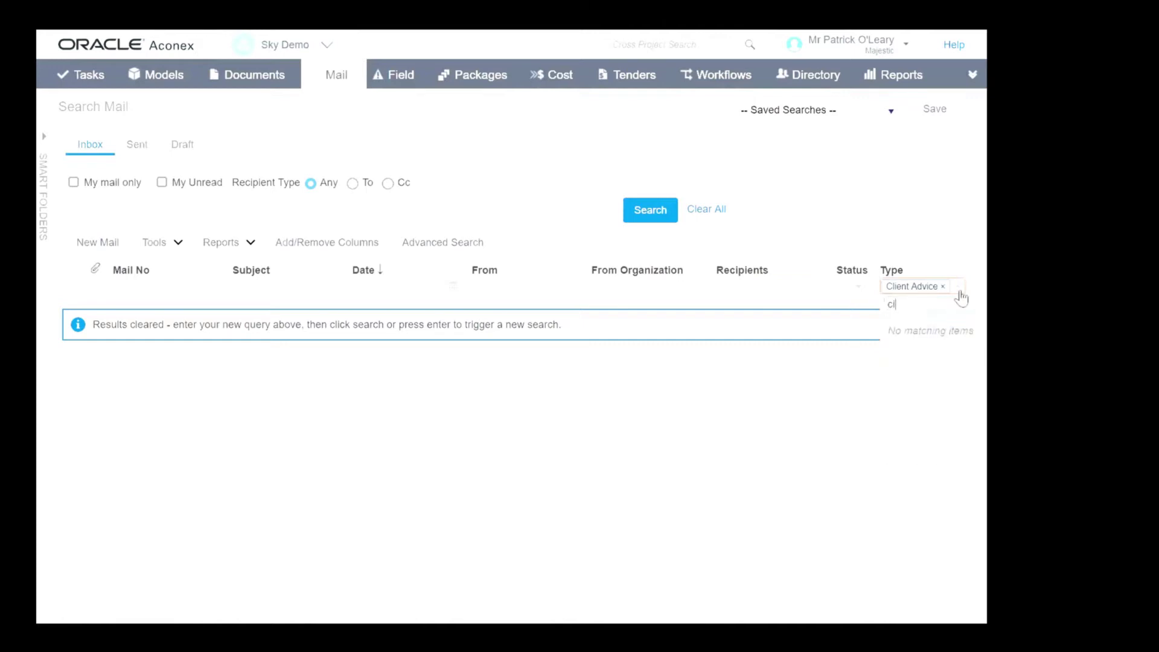
pyautogui.press('Return')
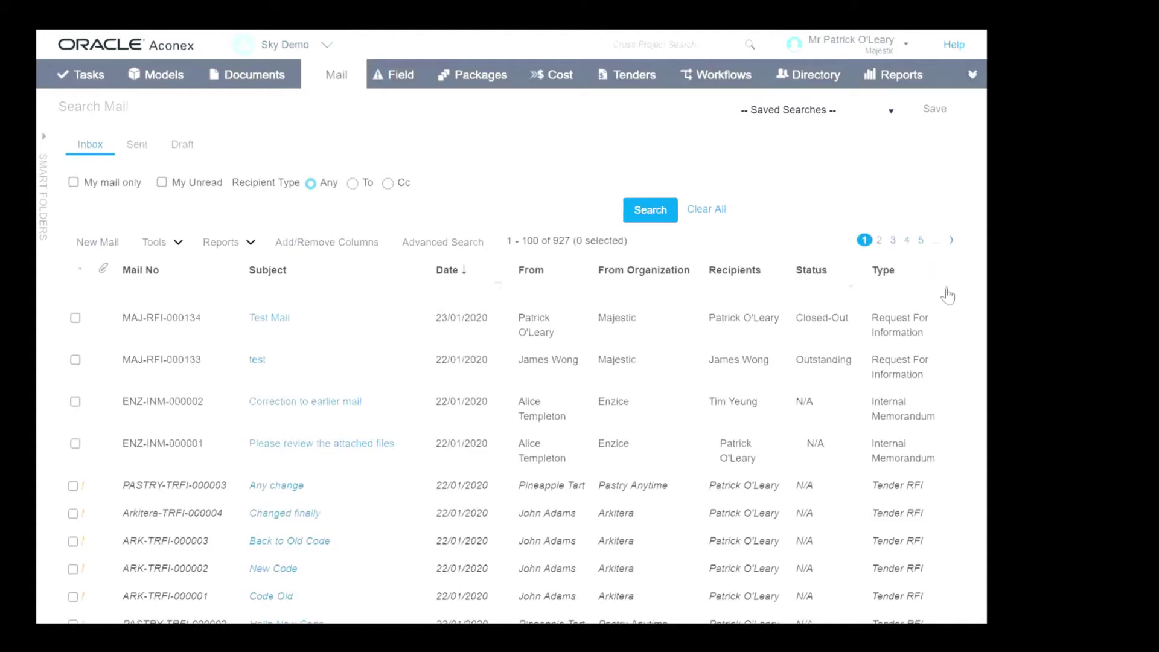
# - Filter the inbox by the Consultants Advice Notice mail type
pyautogui.click(947, 293)
pyautogui.write('consul')
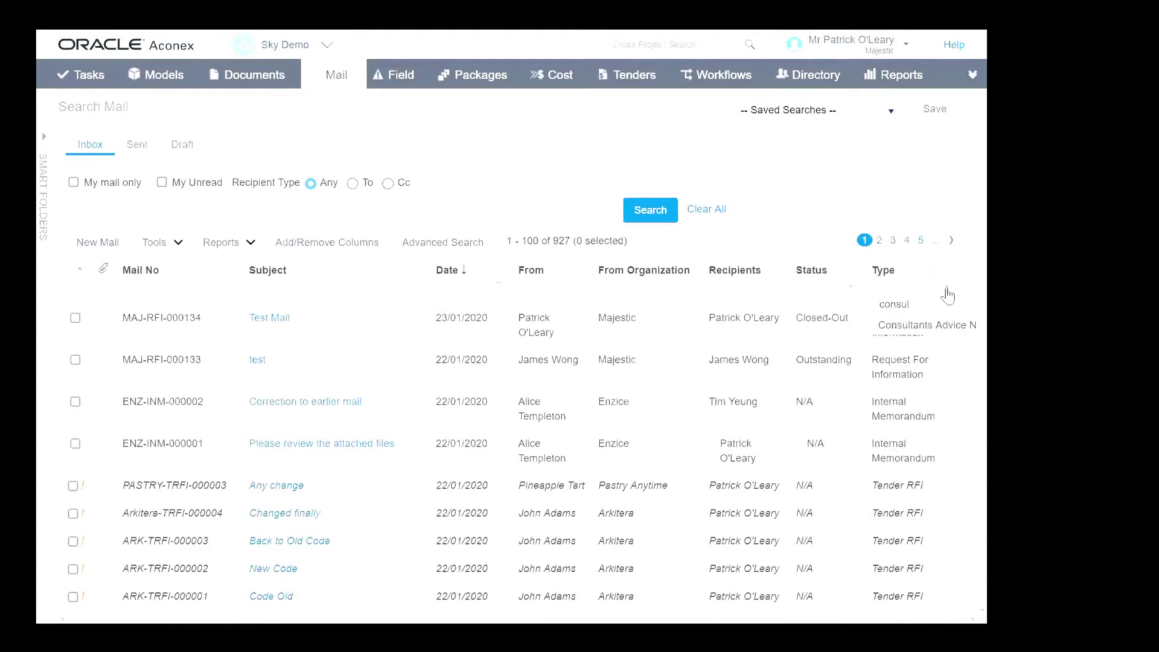
pyautogui.click(956, 328)
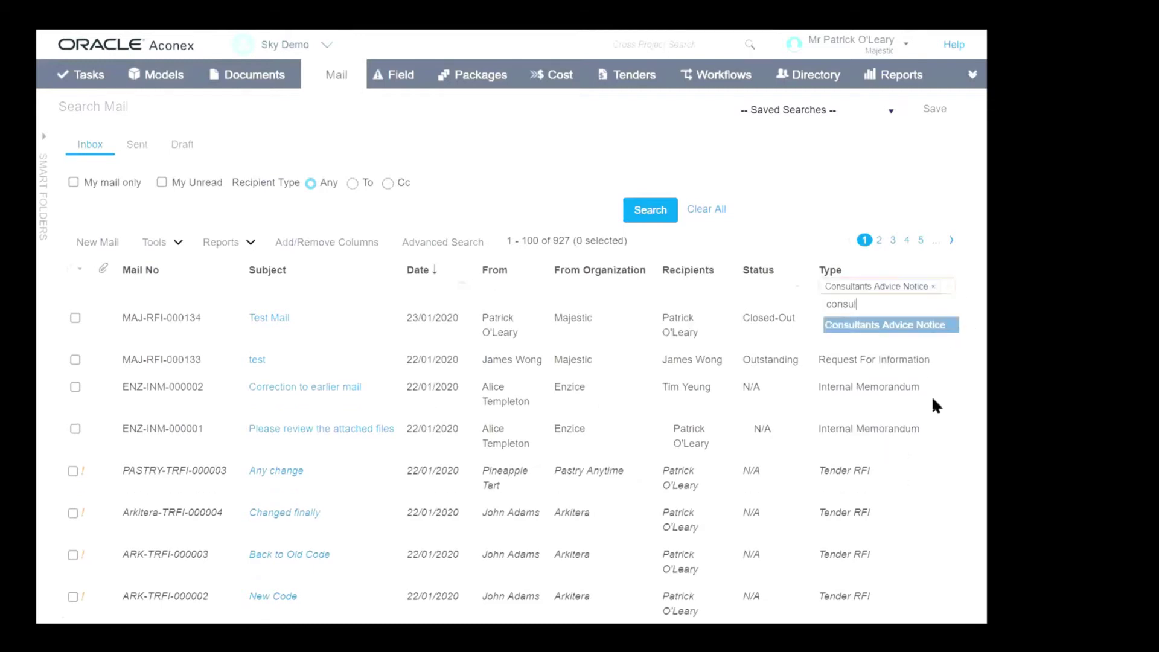
pyautogui.click(650, 209)
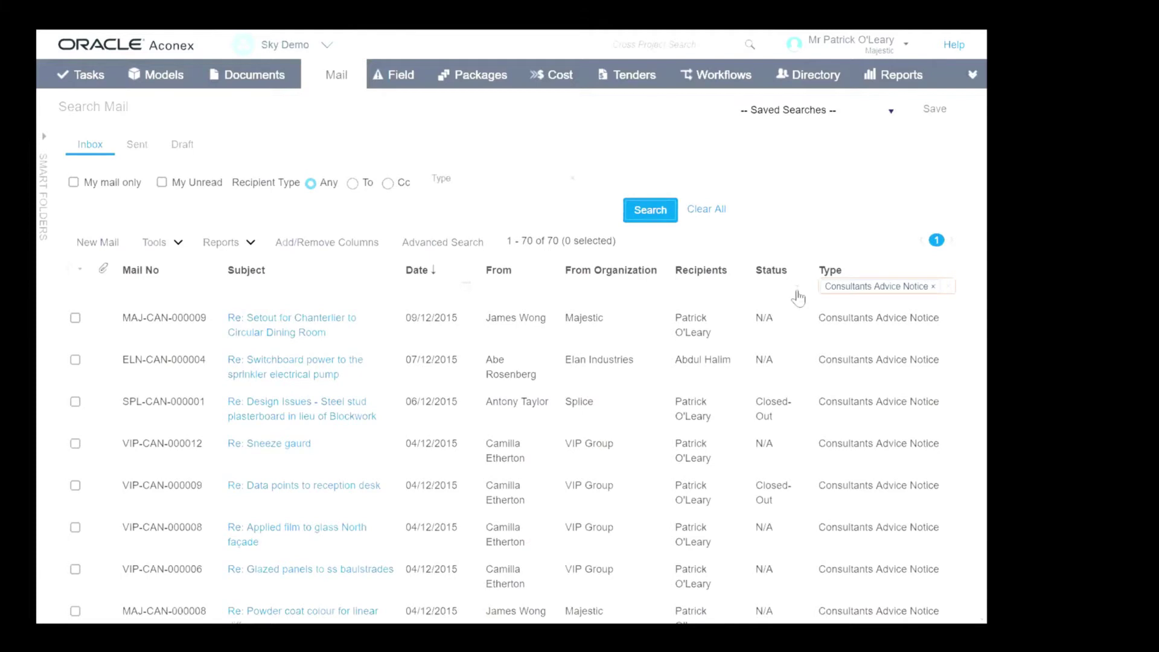
# - Narrow the Consultants Advice Notice mail to the Closed-Out status and look through the filtered list
pyautogui.click(798, 294)
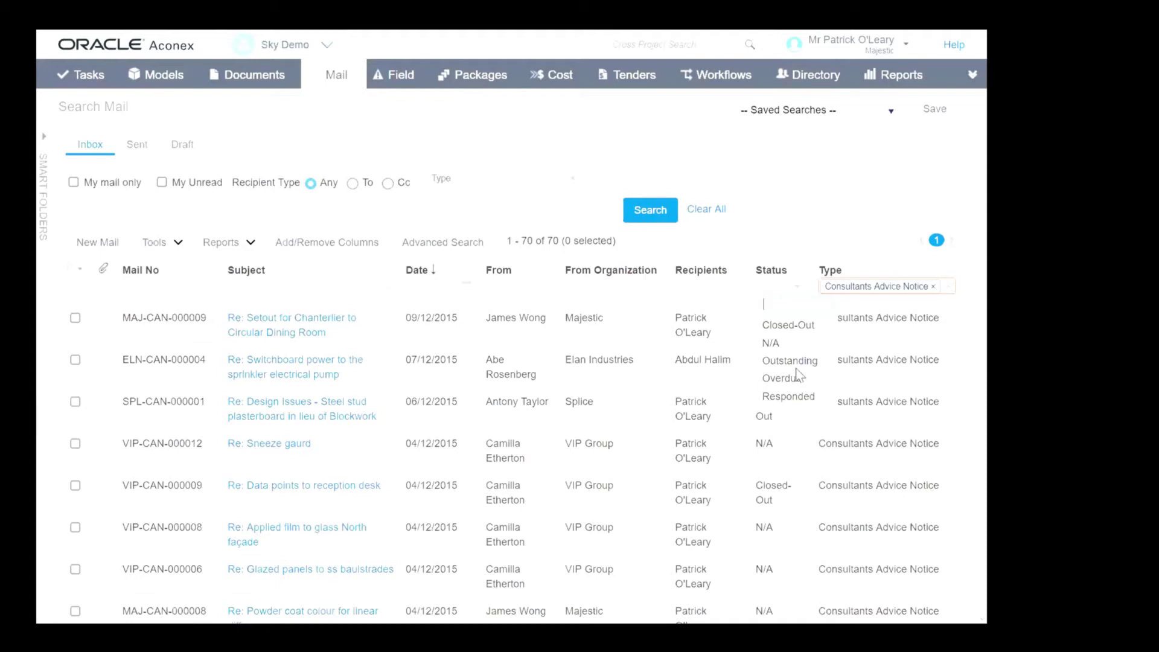
pyautogui.click(790, 326)
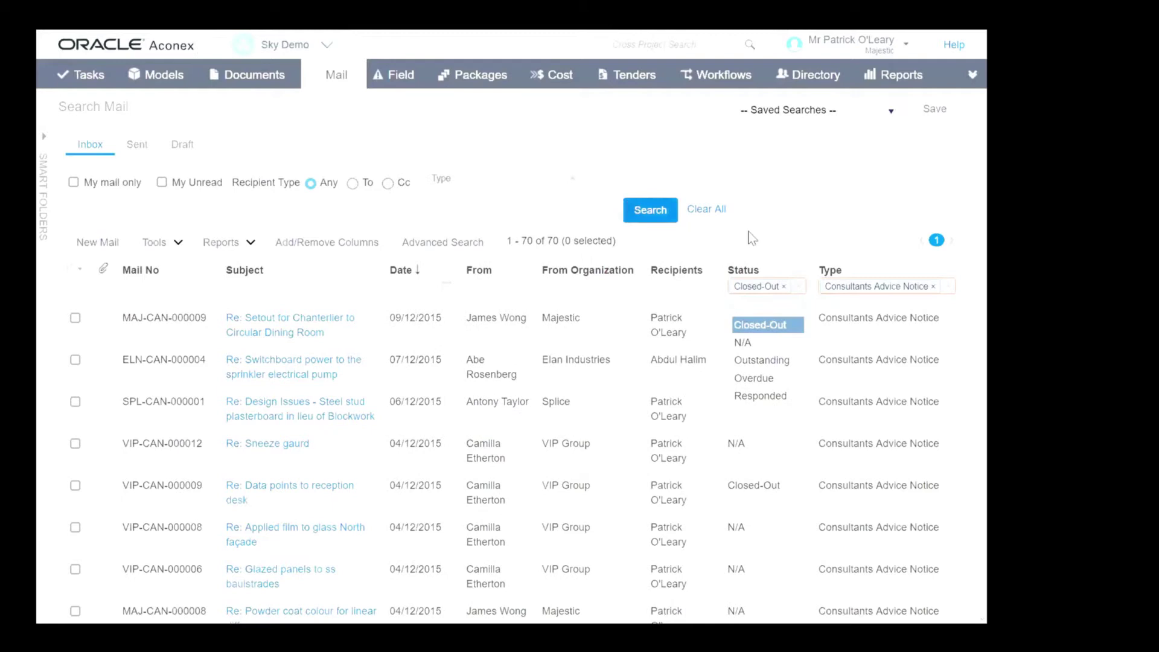
pyautogui.click(650, 209)
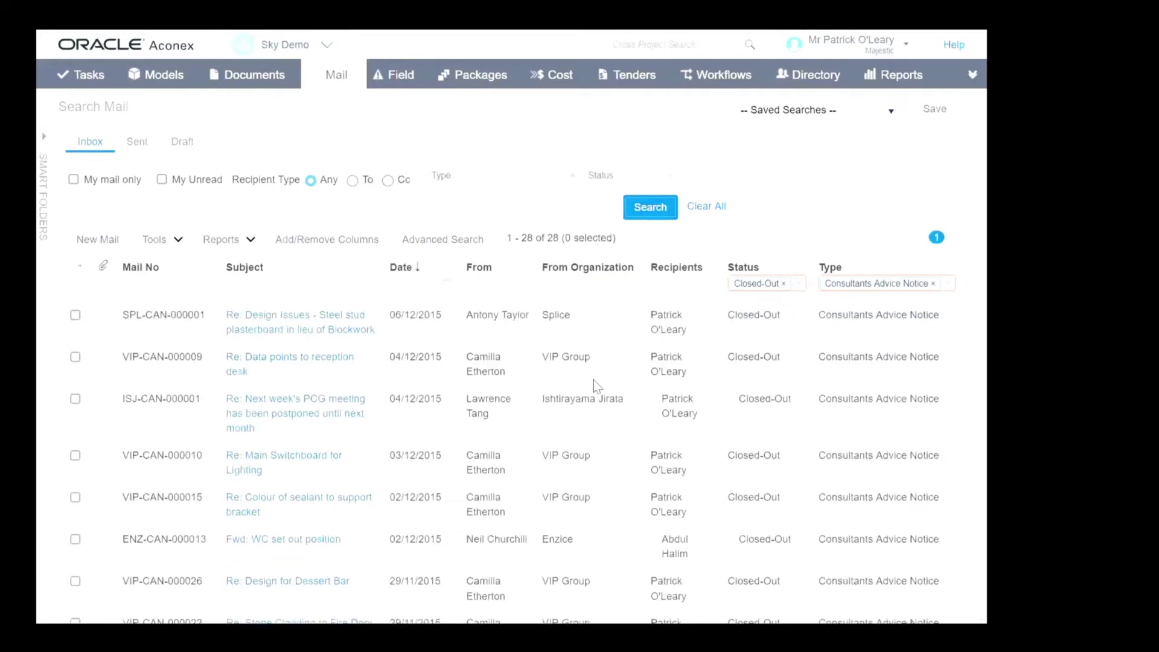
pyautogui.scroll(-2, 596, 385)
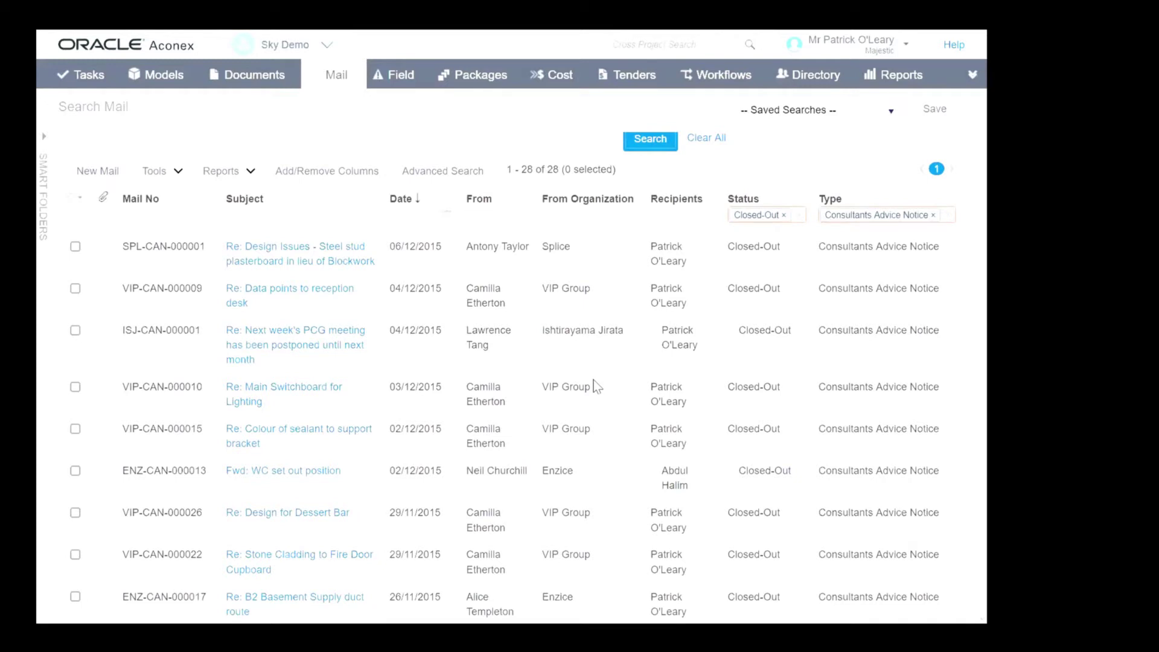
pyautogui.scroll(-5, 596, 386)
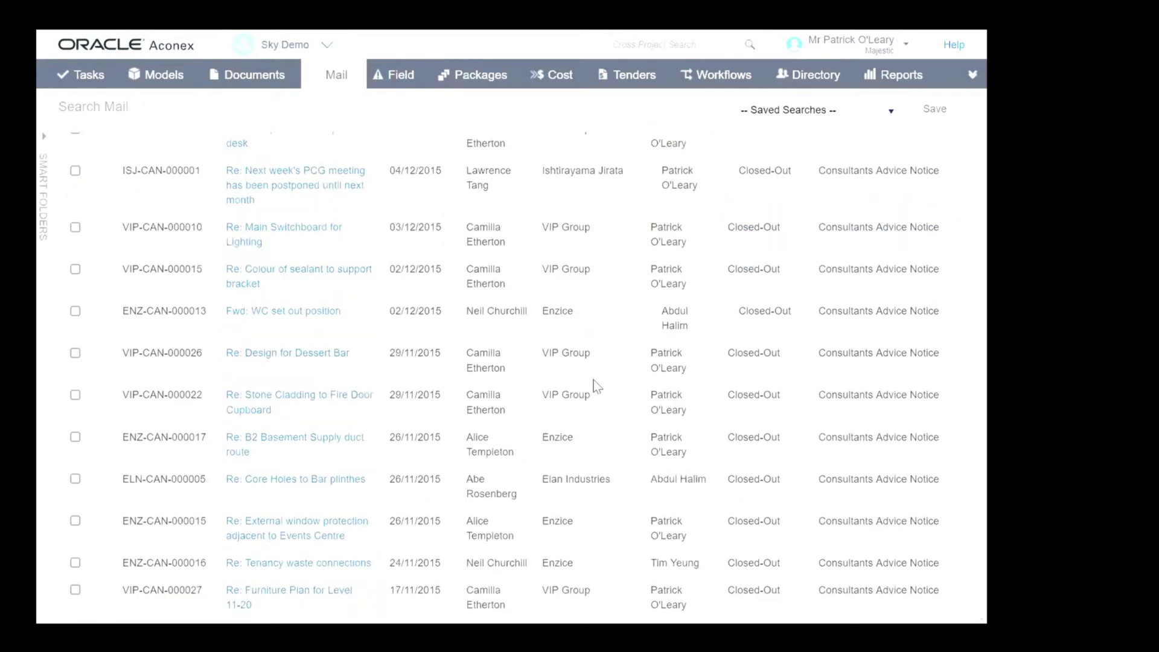
pyautogui.scroll(7, 596, 386)
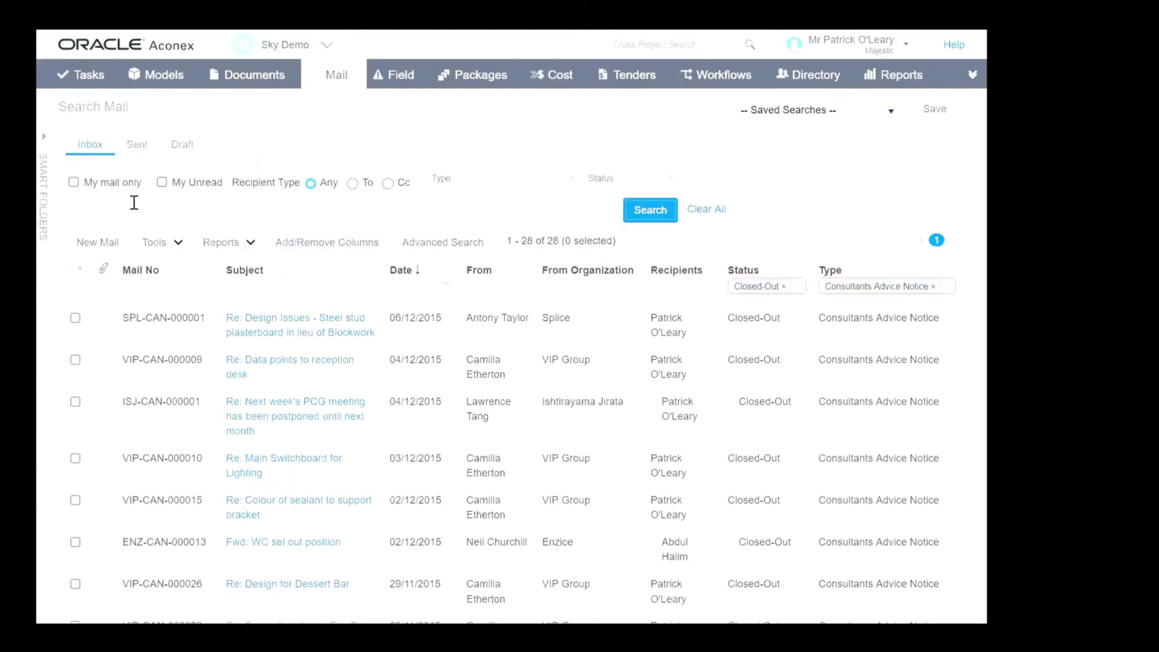
# - Search the closed-out Consultants Advice Notice mail for the wildcard term "power*"
pyautogui.click(134, 202)
pyautogui.write('power')
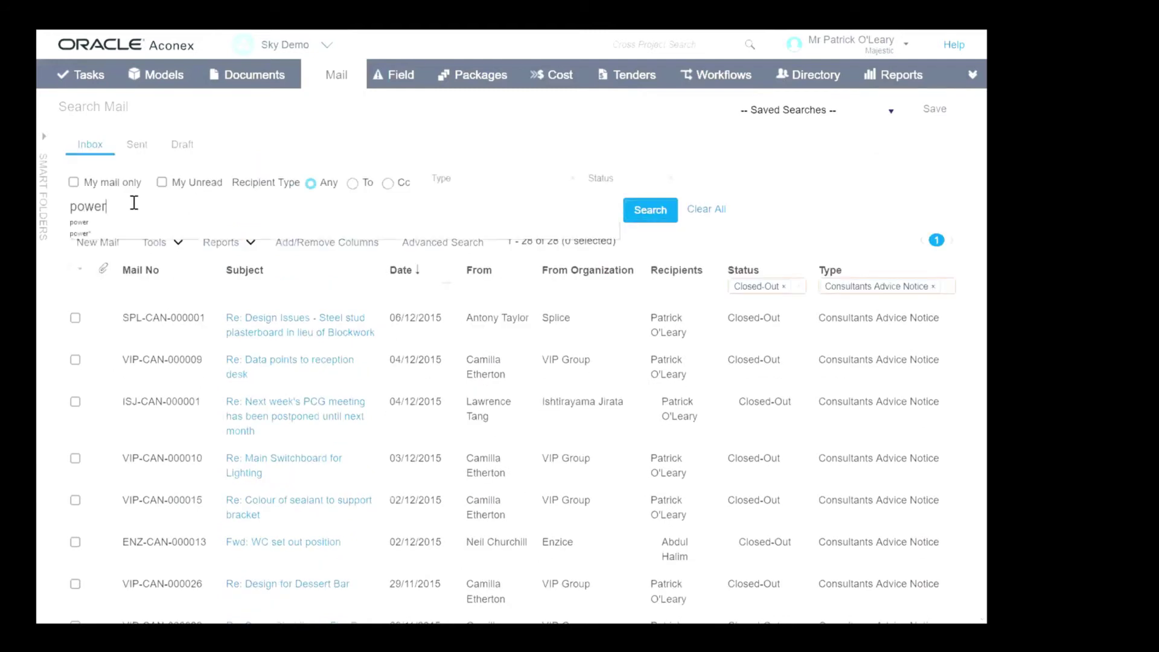
pyautogui.write('*')
pyautogui.press('Return')
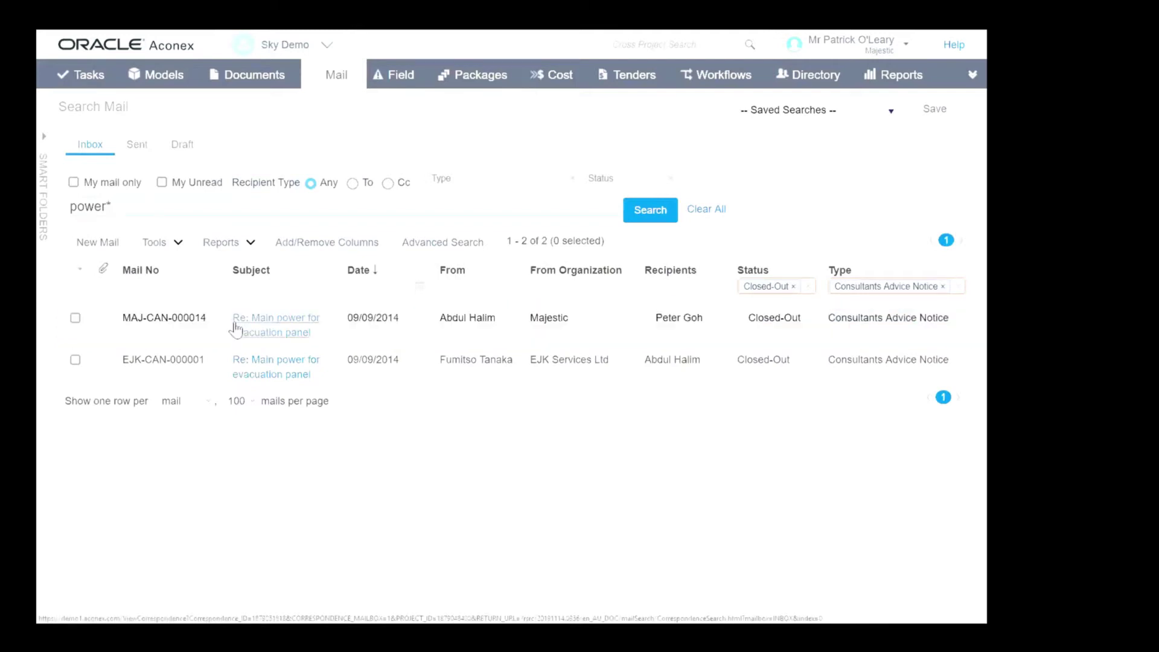
# - Open mail MAJ-CAN-000014 about the evacuation panel's main power and read the thread's original and forwarded Requests For Information
pyautogui.click(256, 328)
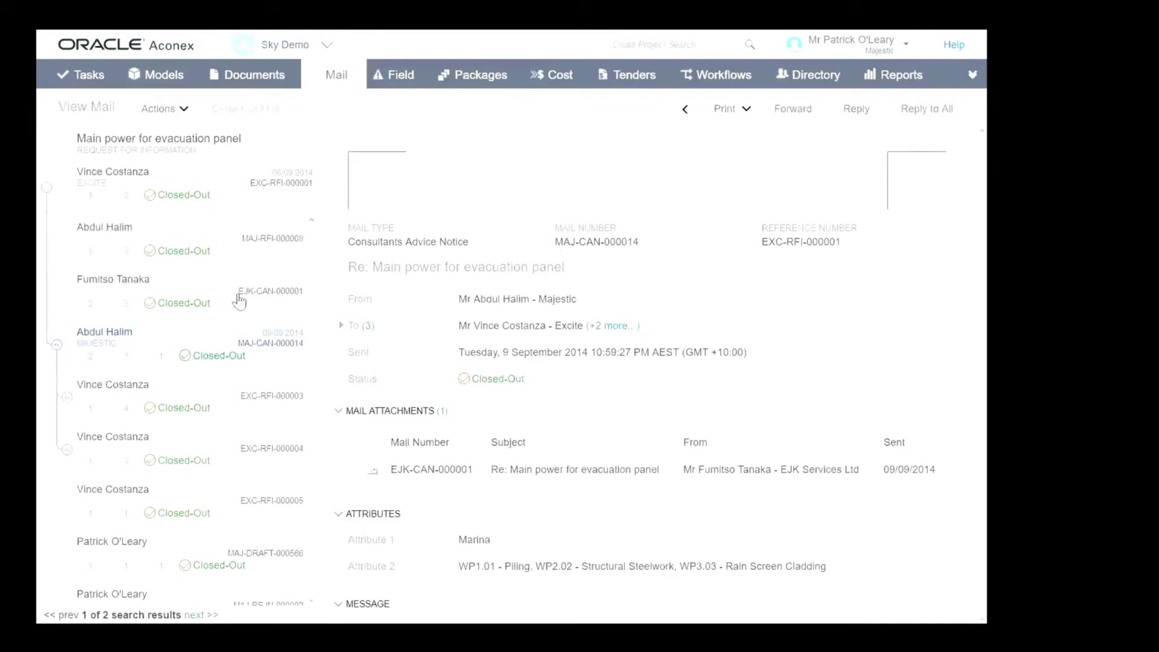
pyautogui.click(217, 240)
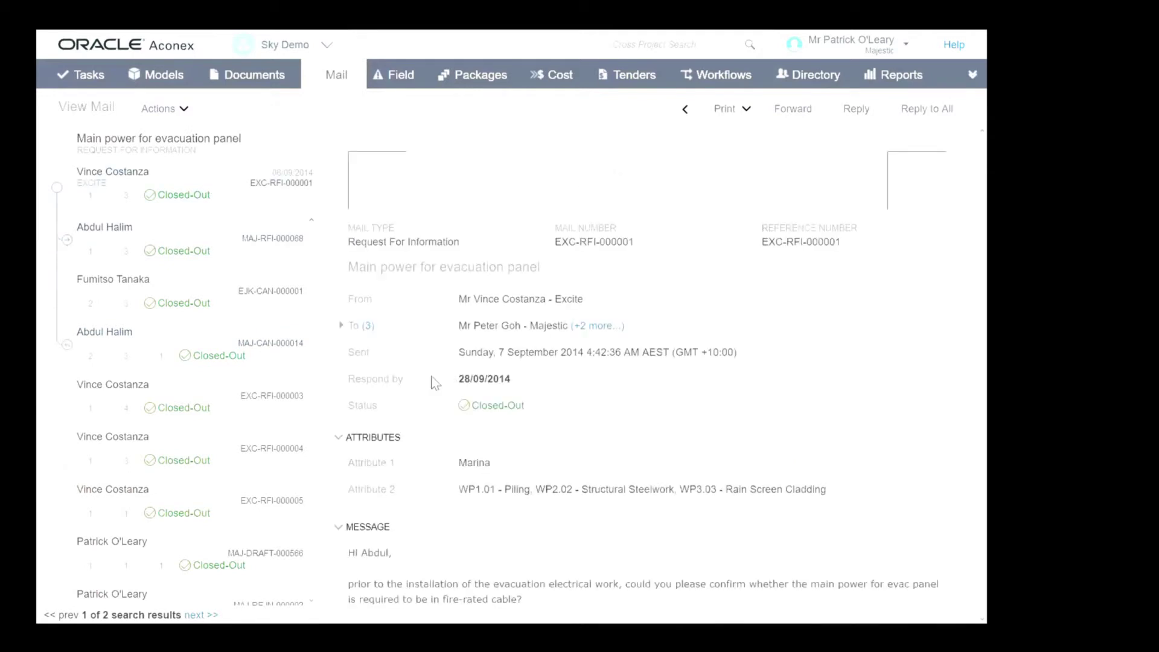
pyautogui.scroll(-3, 451, 489)
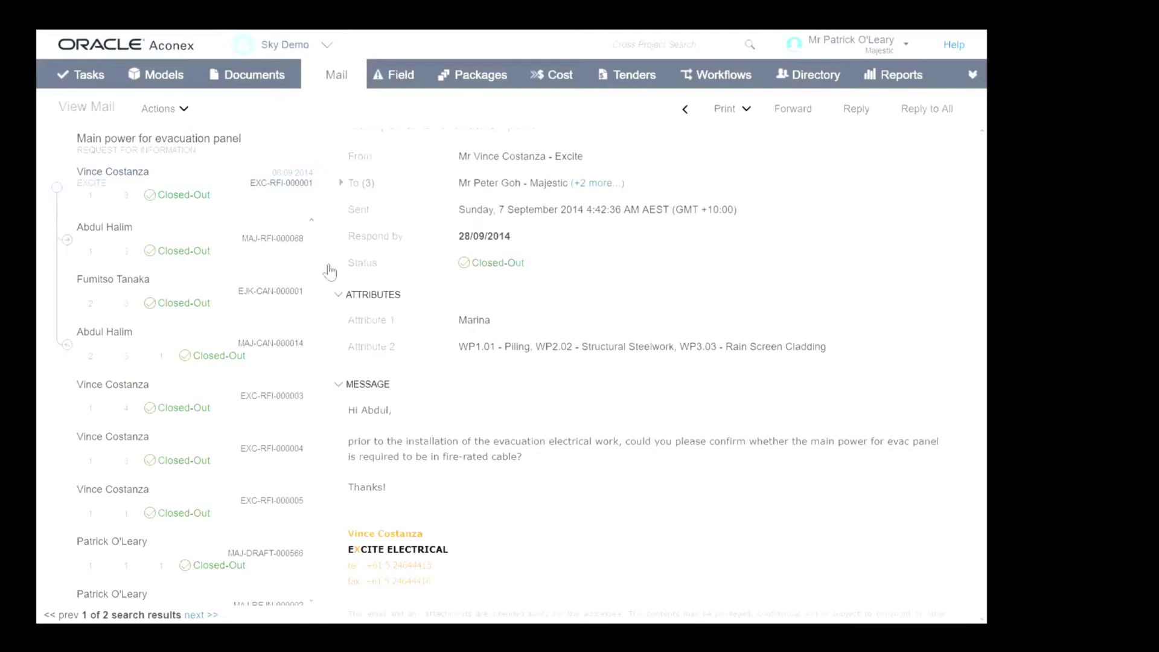
pyautogui.click(211, 246)
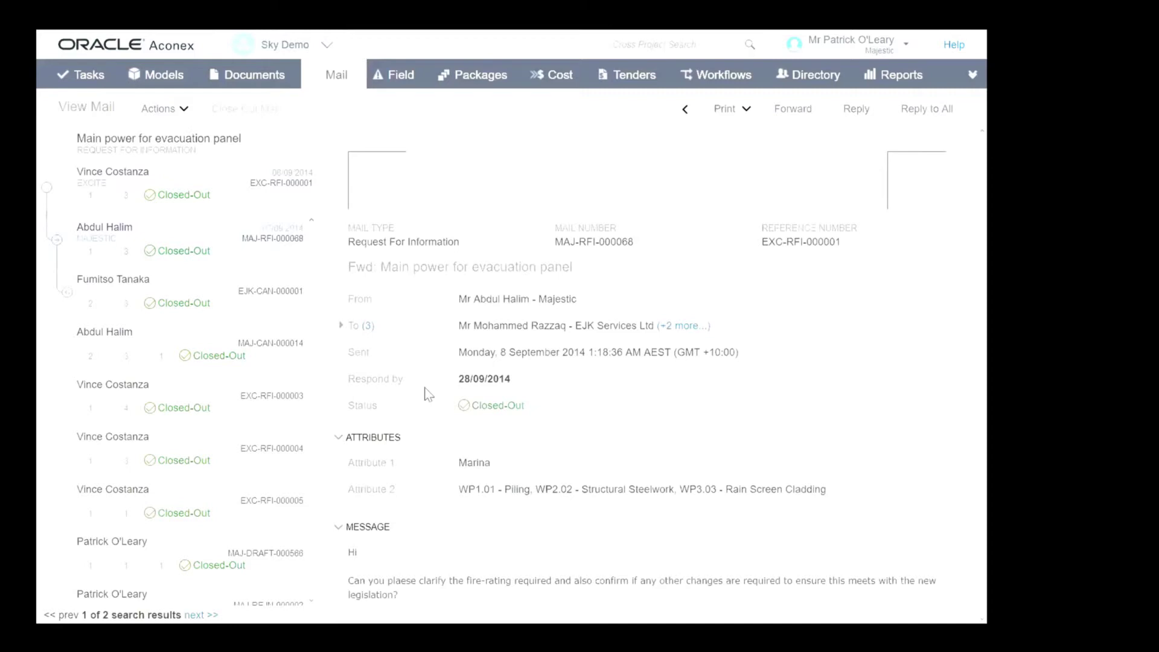
pyautogui.scroll(-5, 427, 400)
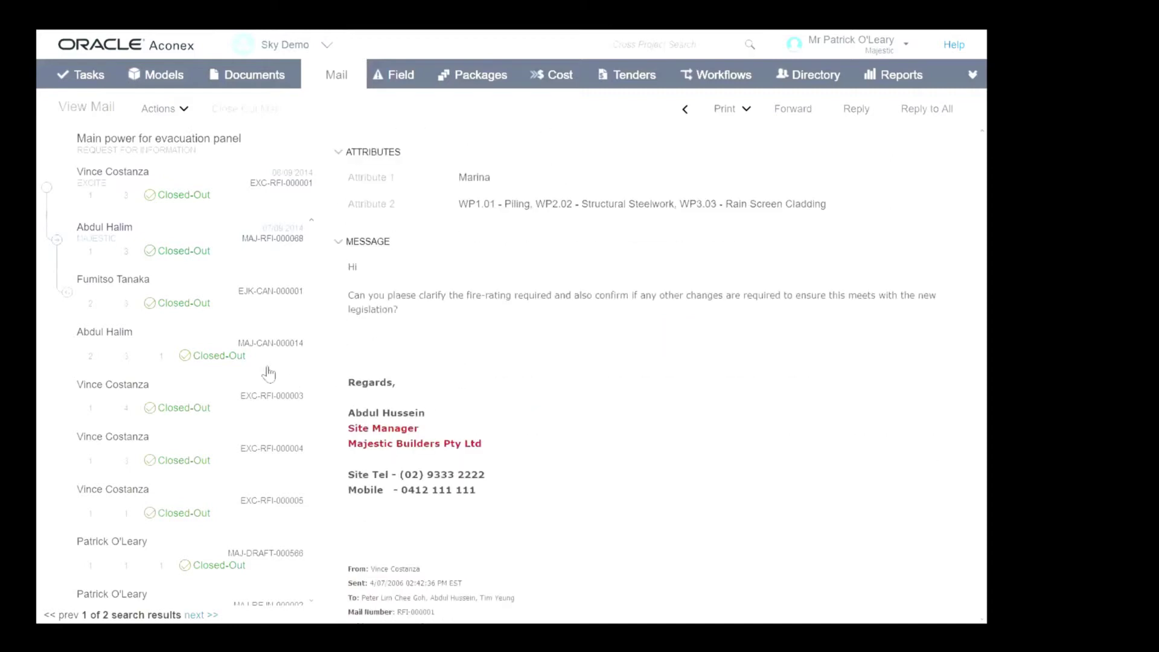
pyautogui.scroll(-1, 251, 373)
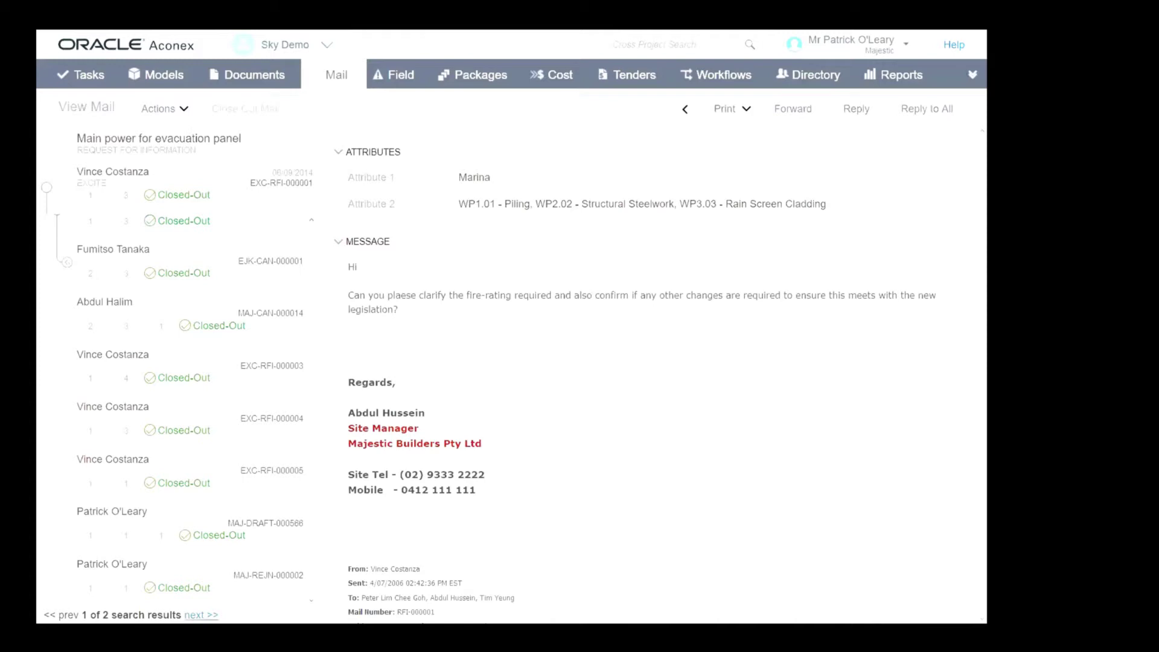
# - View the next search result in the mail thread, and read the message of rejection notice MAJ-REJN-000002
pyautogui.click(201, 614)
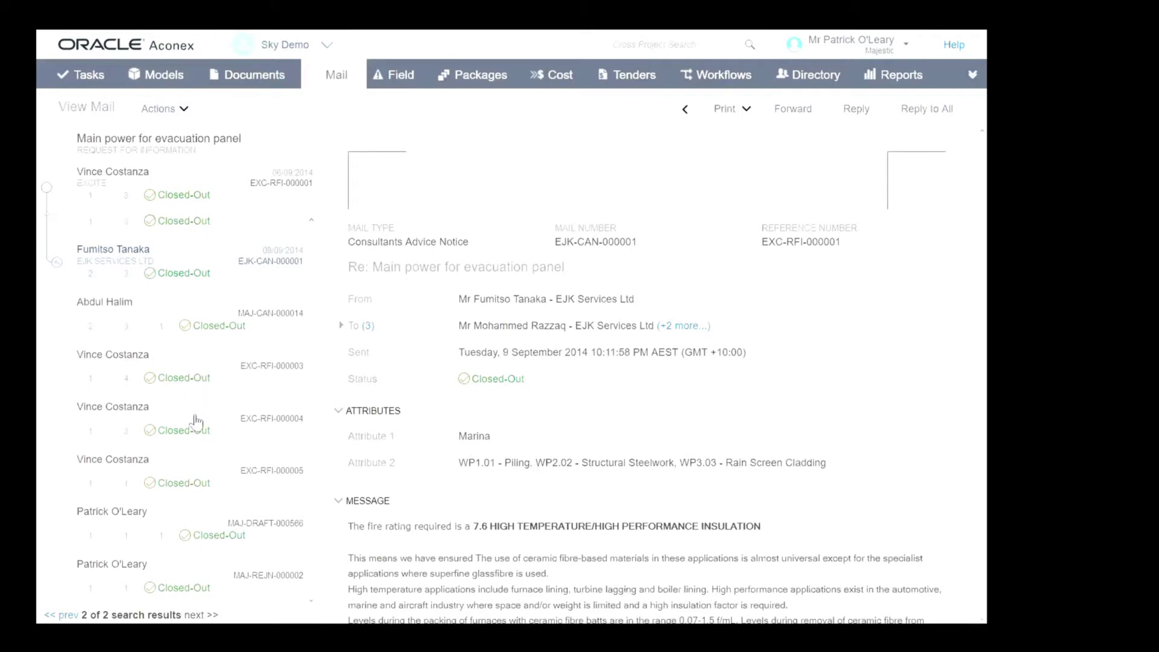
pyautogui.click(190, 565)
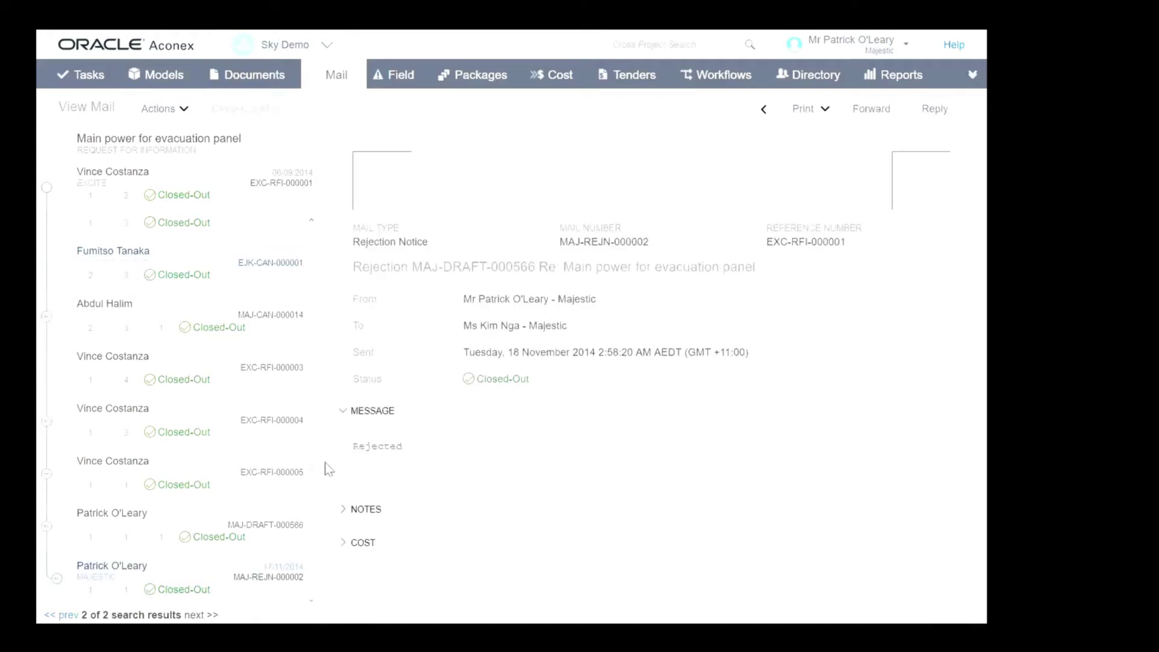
pyautogui.doubleClick(395, 449)
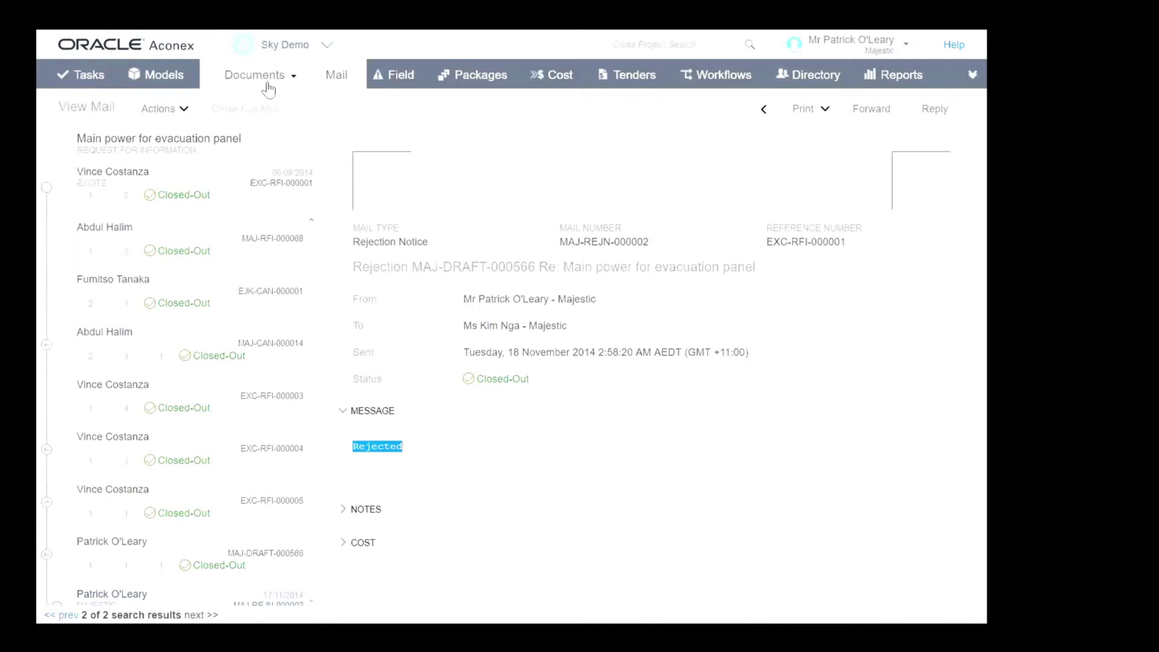
# - Return to the document register, clear all previous search criteria, and list all project documents
pyautogui.click(262, 126)
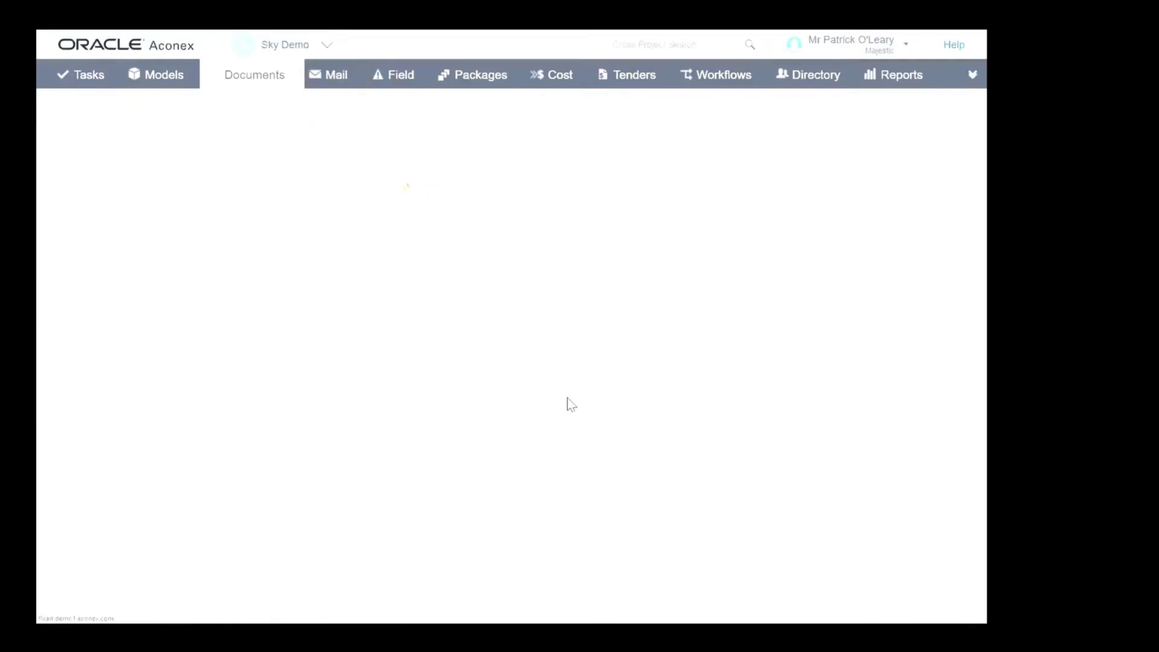
pyautogui.doubleClick(84, 346)
pyautogui.press('BackSpace')
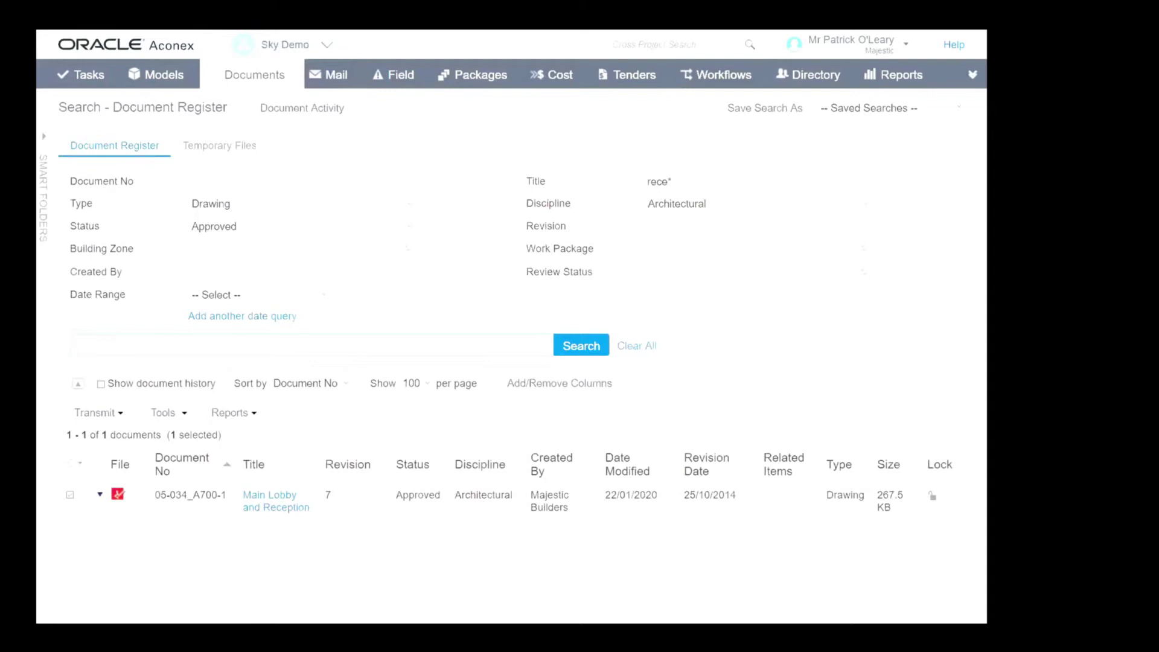
pyautogui.click(569, 349)
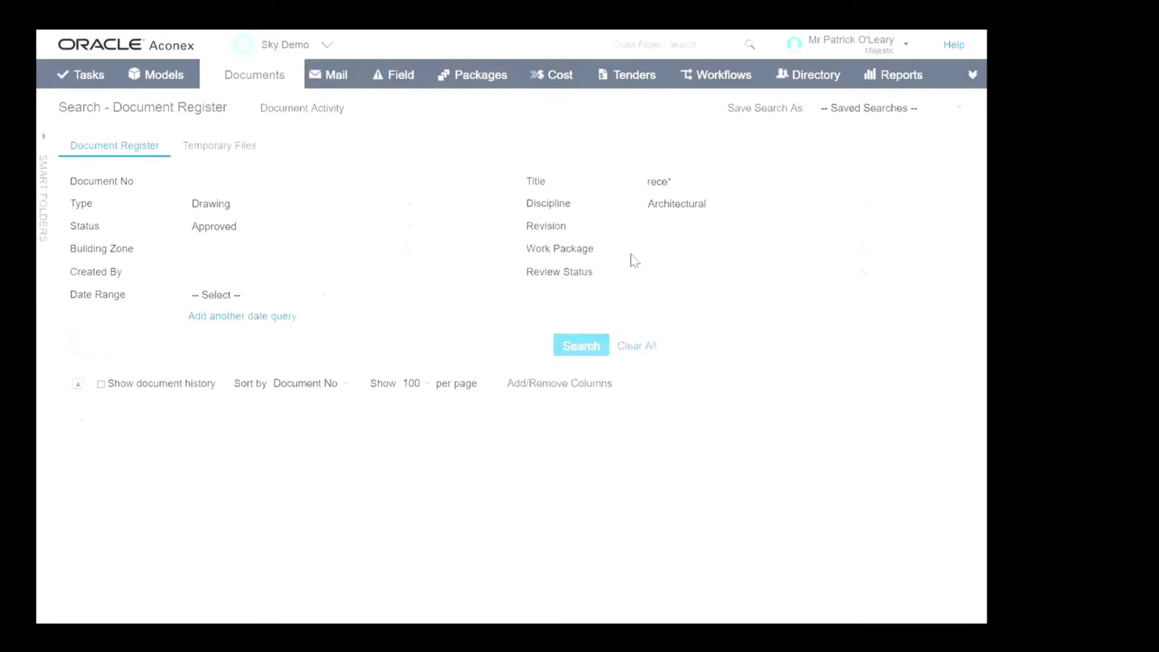
pyautogui.click(636, 355)
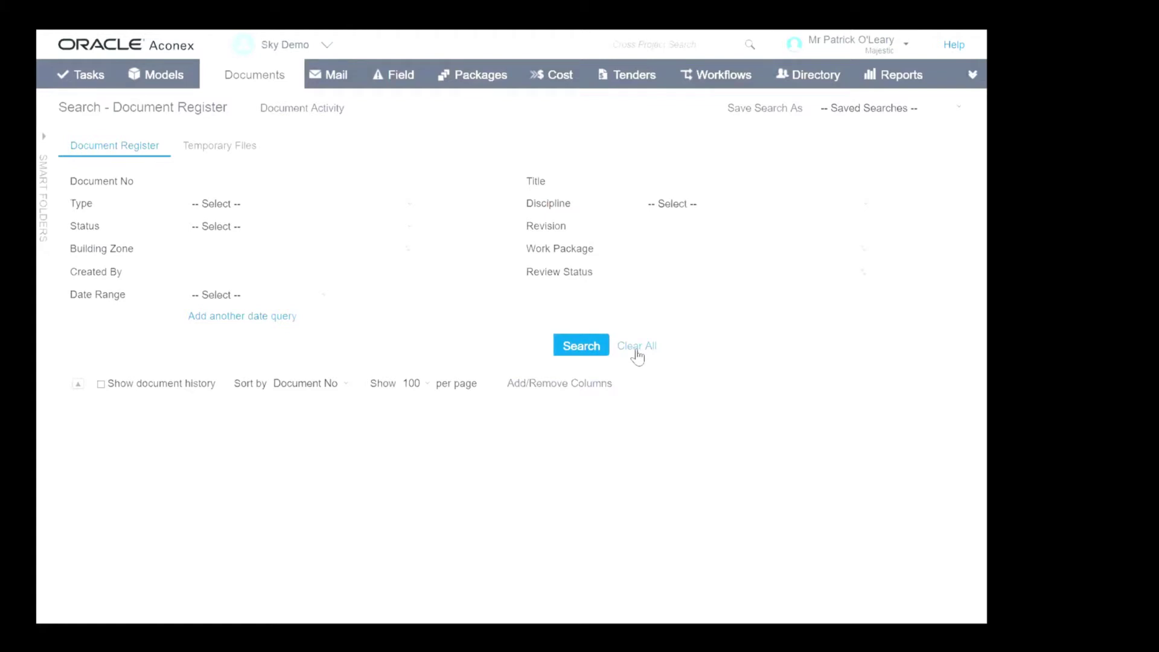
pyautogui.click(581, 347)
# - Search the document register for "ifc" and look through the matching model files
pyautogui.click(452, 349)
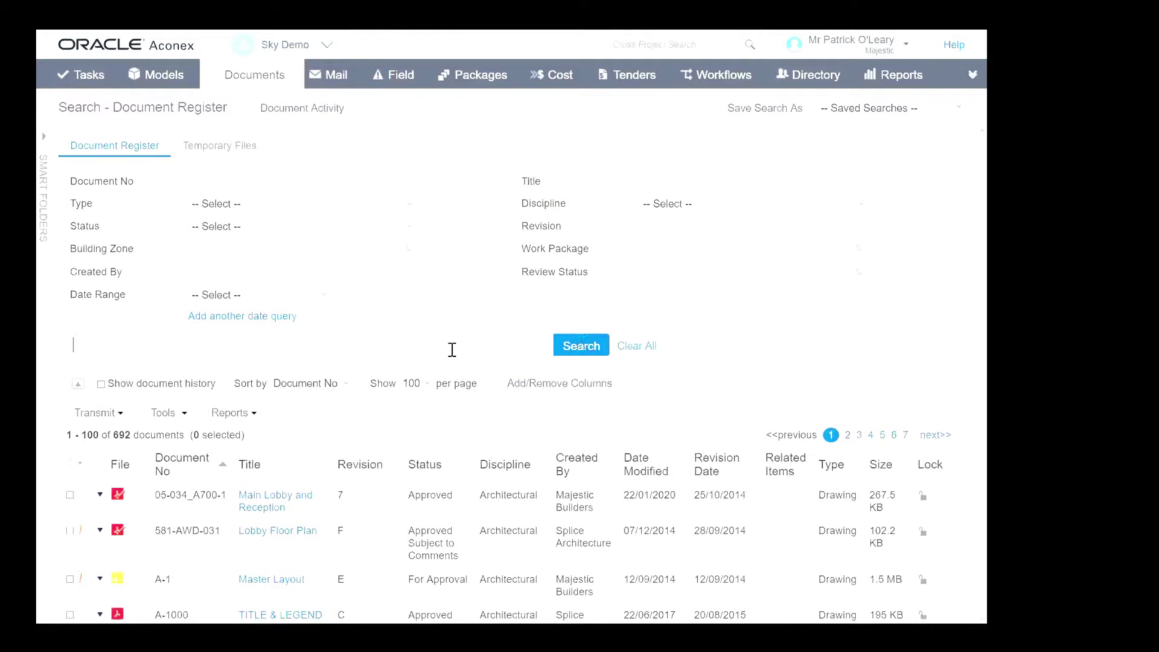
pyautogui.write('ifc')
pyautogui.press('Return')
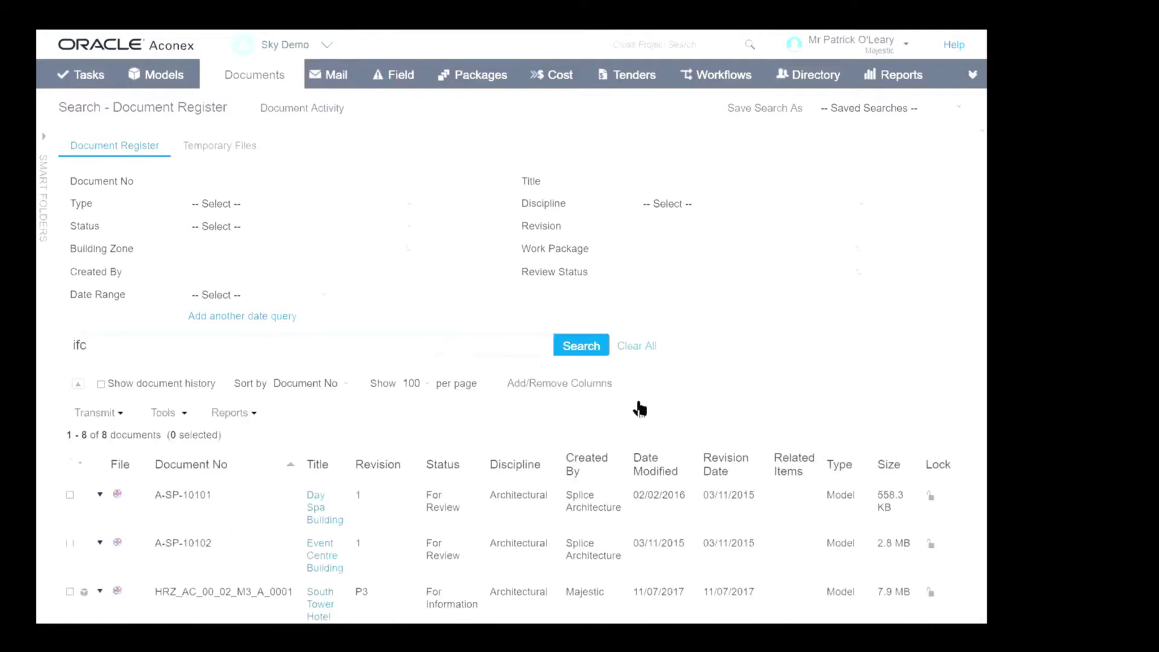
pyautogui.scroll(-2, 783, 384)
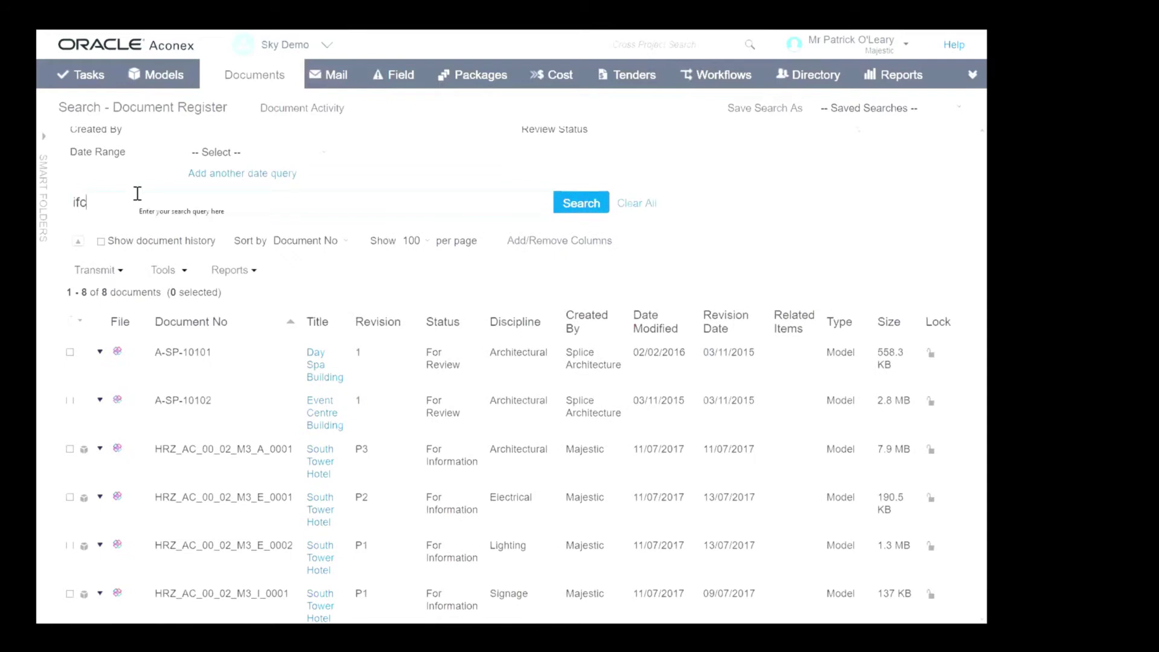
# - Open the South Tower Hotel architectural model HRZ_AC_00_02_M3_A_0001 from the document register in Models
pyautogui.click(70, 449)
pyautogui.click(101, 449)
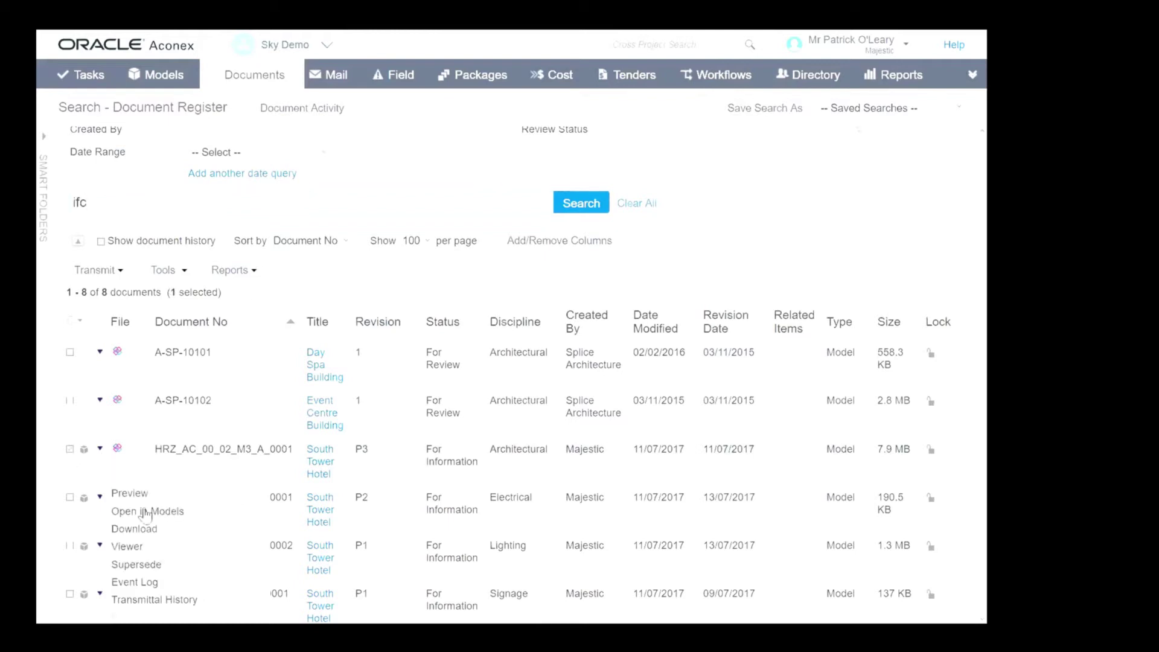
pyautogui.click(146, 512)
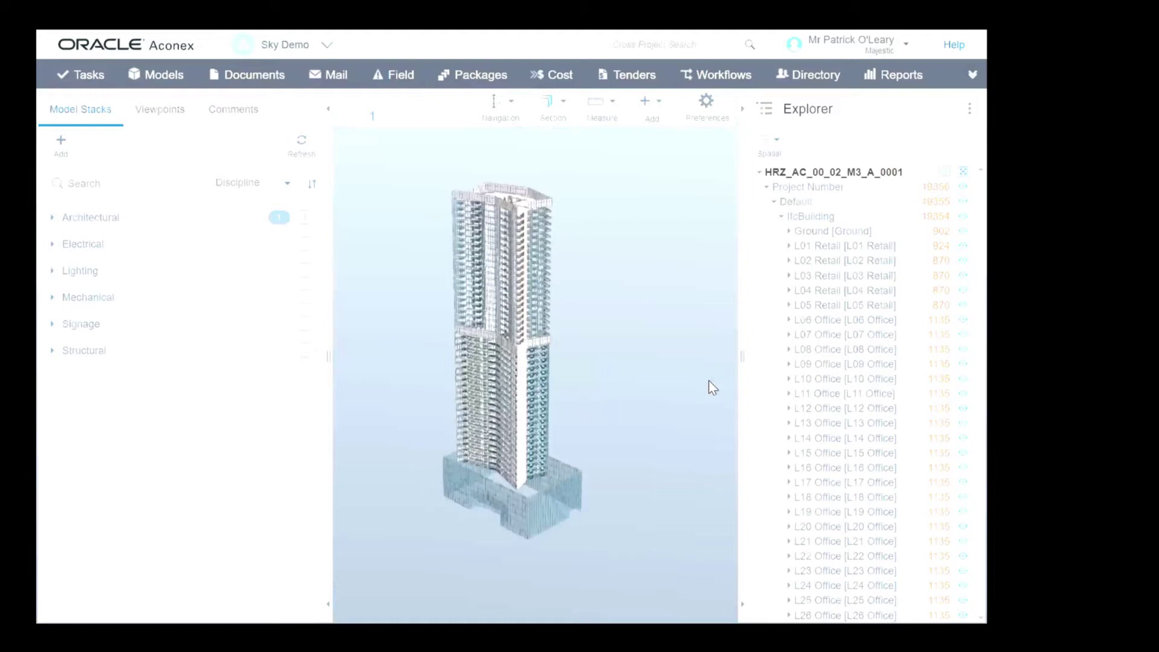
# - Inspect the architectural tower model and load the Mechanical model HRZ_AC_00_02_M3_M_0001 together with it
pyautogui.moveTo(530, 237); pyautogui.dragTo(520, 302)
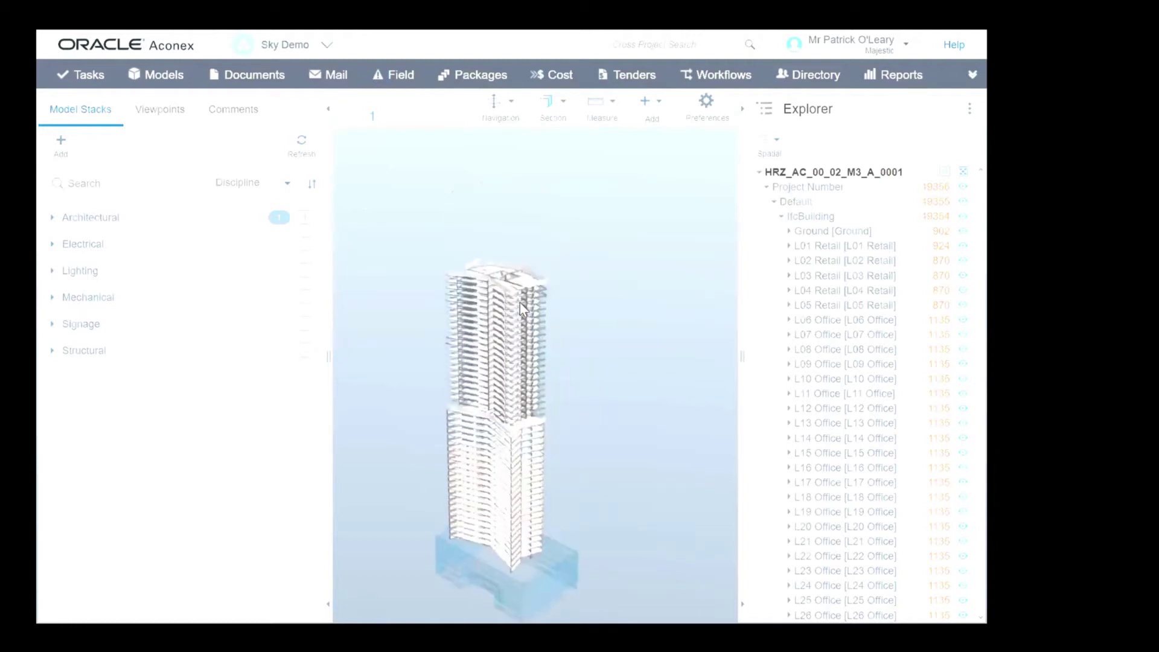
pyautogui.scroll(5, 520, 302)
pyautogui.scroll(-3, 531, 314)
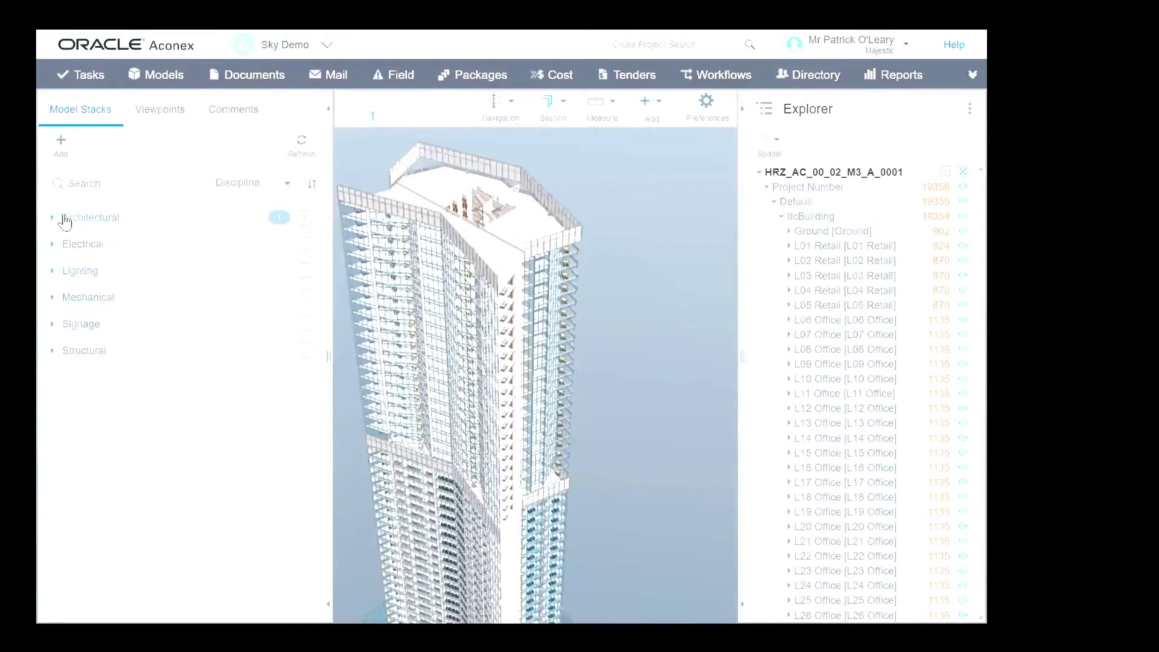
pyautogui.click(109, 304)
pyautogui.click(151, 336)
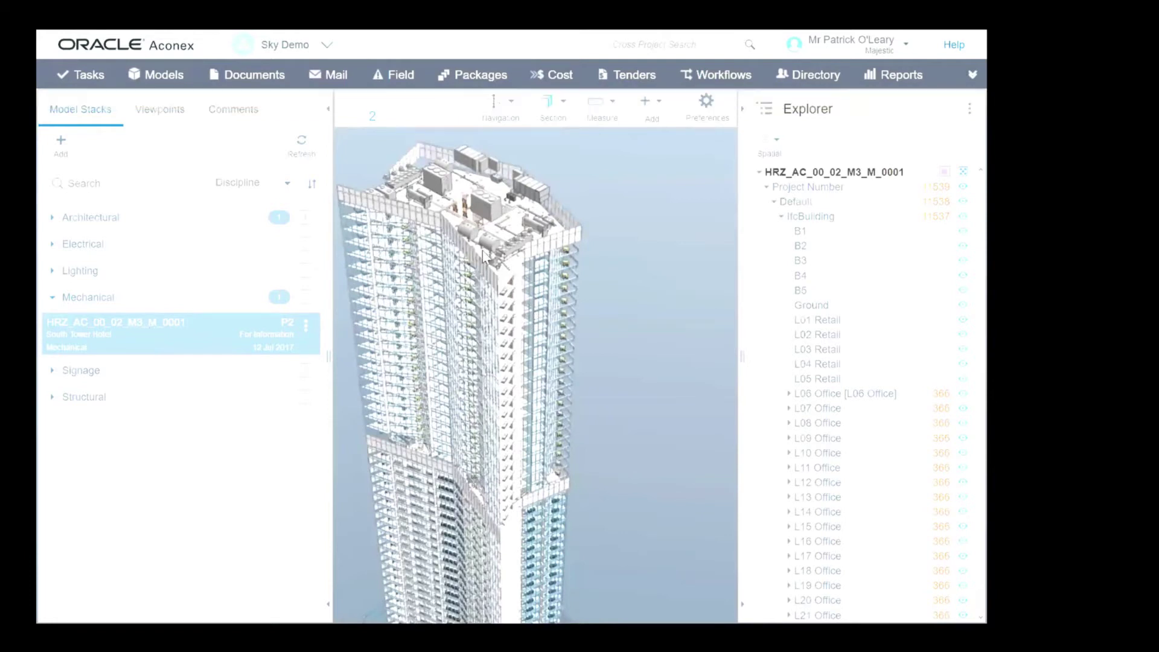
# - Examine the object properties of the cylindrical storage tank and the adjacent air-cooled screw chiller on the tower's roof
pyautogui.moveTo(527, 262); pyautogui.dragTo(552, 233)
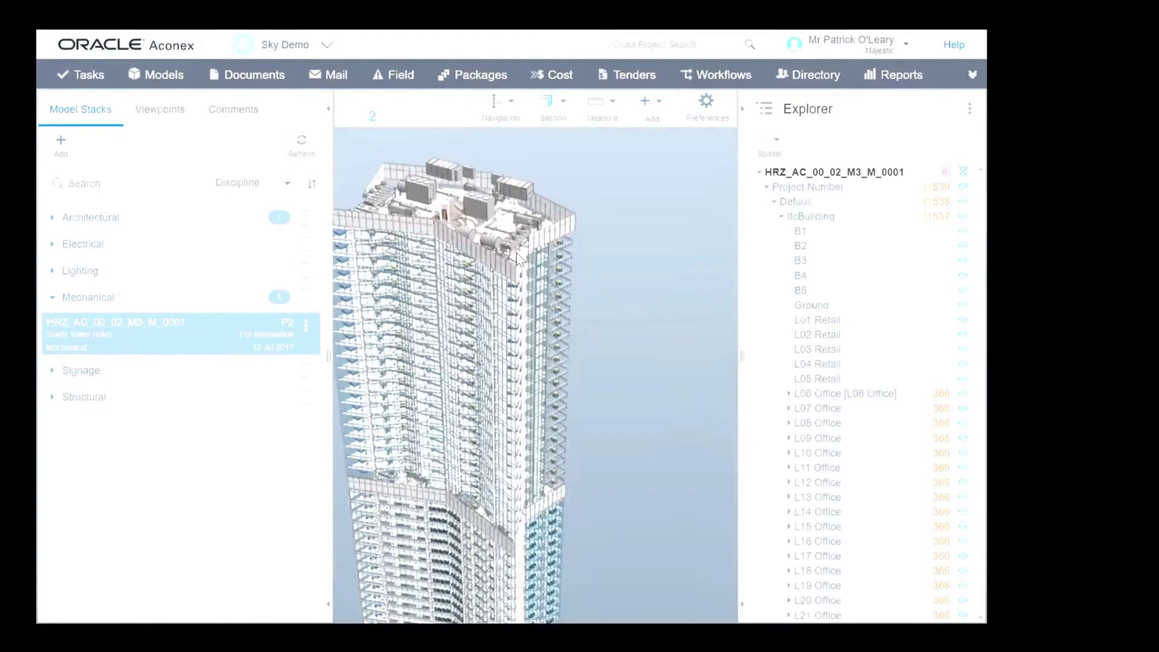
pyautogui.scroll(3, 517, 258)
pyautogui.moveTo(569, 316); pyautogui.dragTo(529, 361)
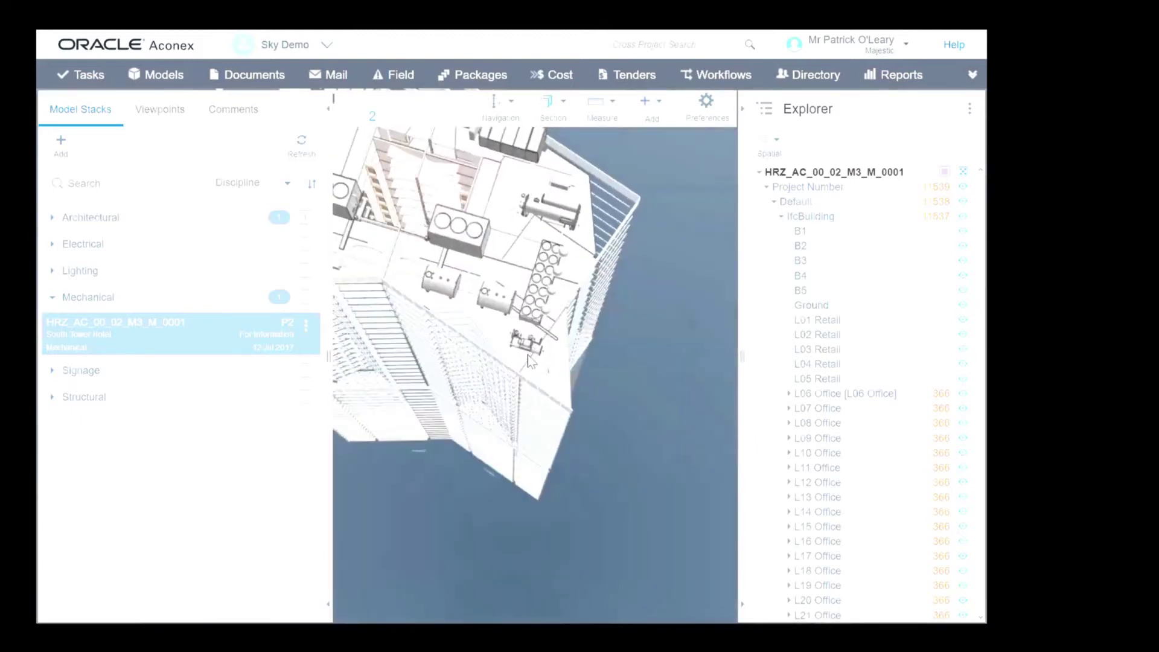
pyautogui.scroll(3, 525, 356)
pyautogui.scroll(3, 409, 335)
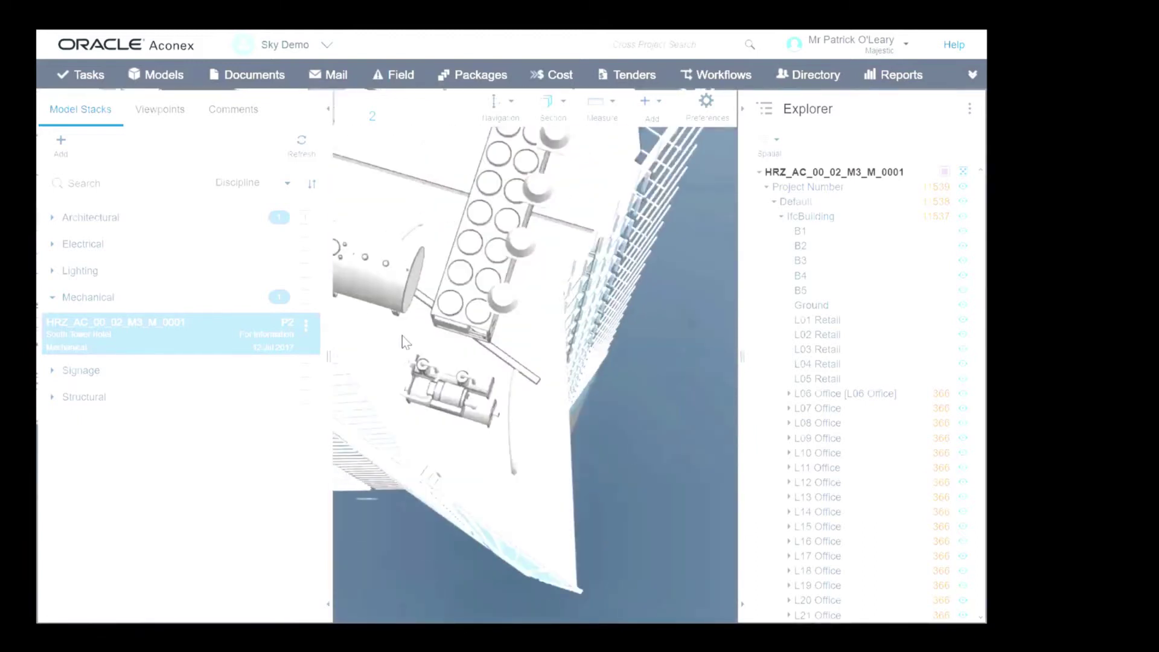
pyautogui.moveTo(402, 335); pyautogui.dragTo(458, 315)
pyautogui.scroll(2, 640, 361)
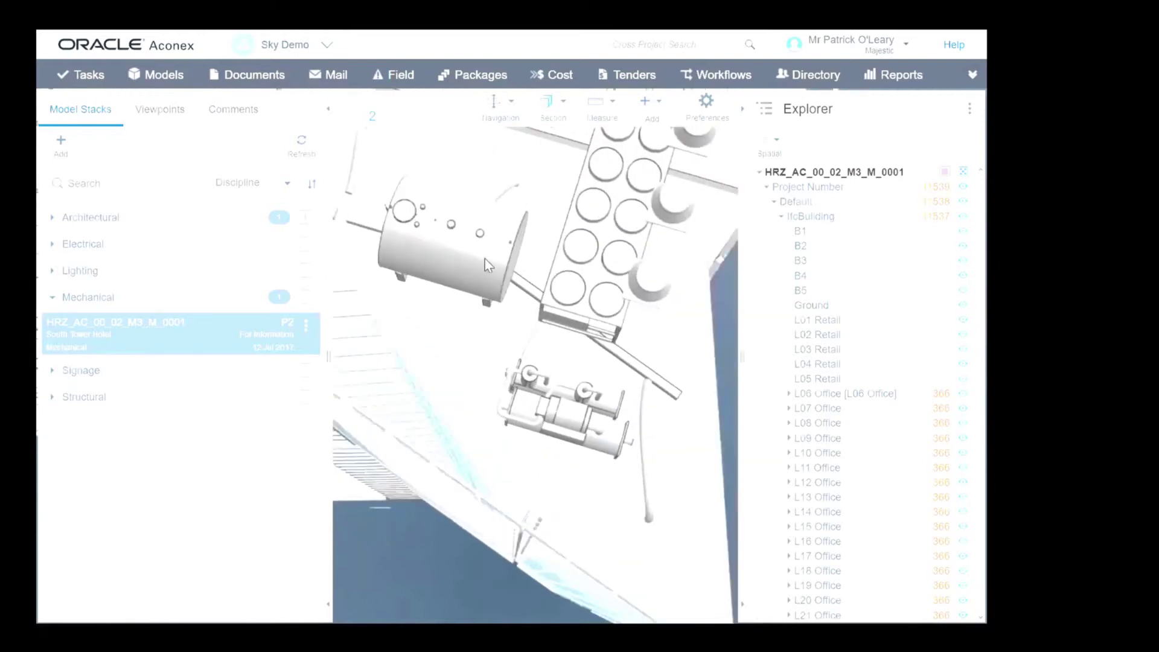
pyautogui.click(449, 294)
pyautogui.click(440, 598)
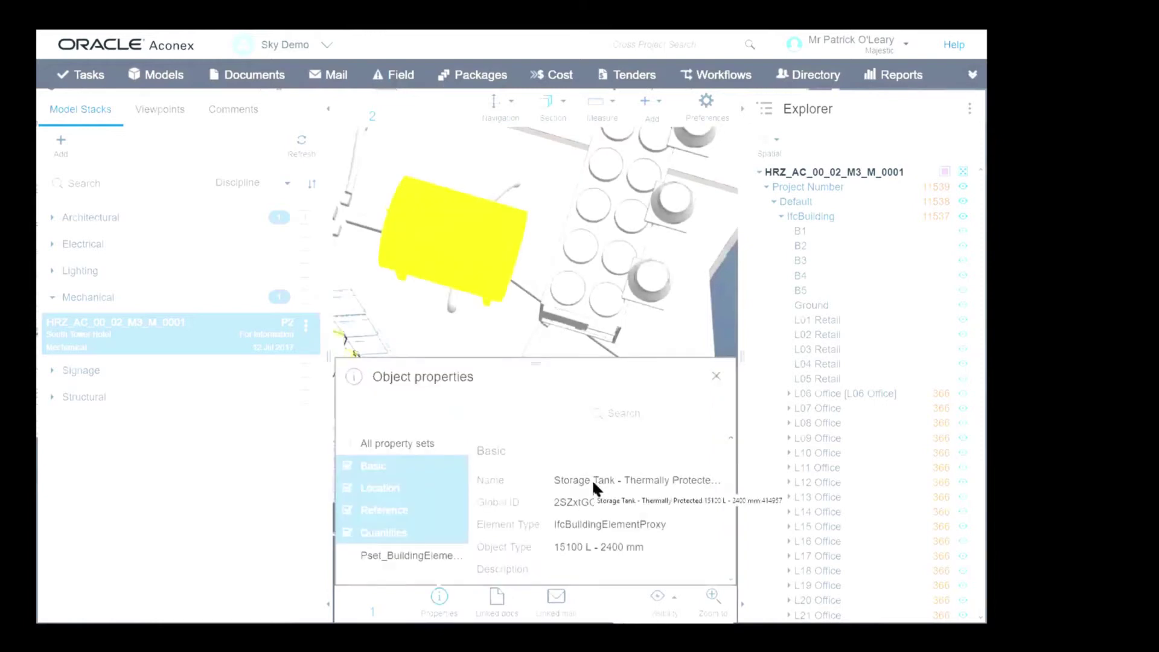
pyautogui.click(571, 292)
pyautogui.click(571, 293)
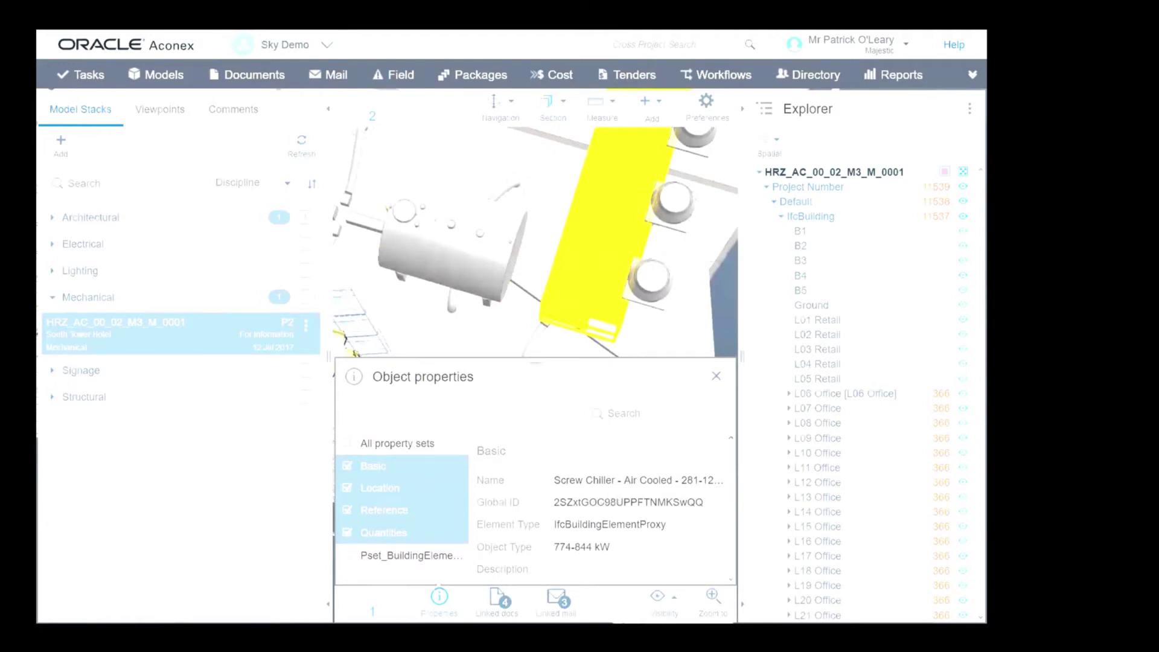
# - Review the documents and mail linked to the air-cooled screw chiller, then close the linked items
pyautogui.click(498, 599)
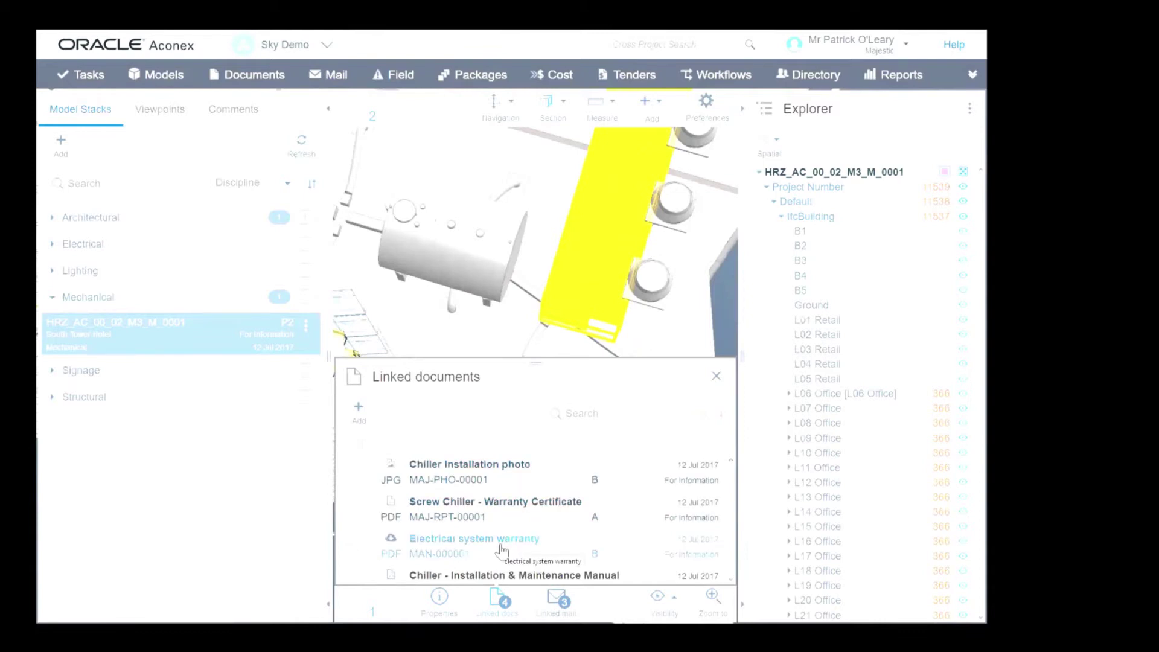
pyautogui.scroll(-1, 500, 549)
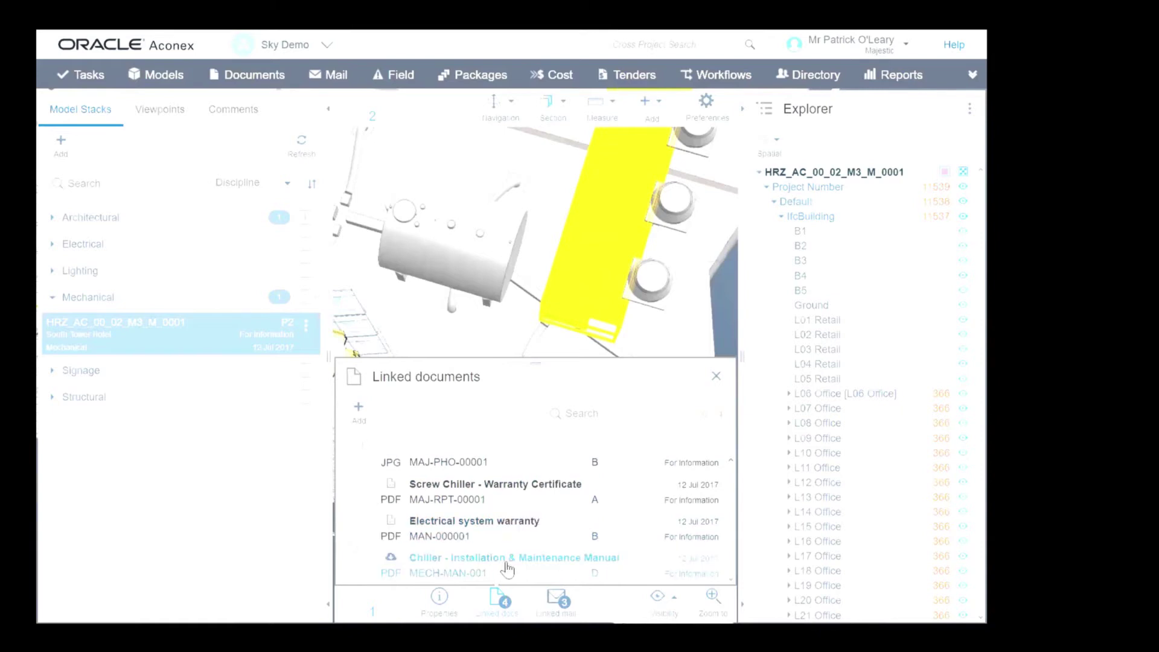
pyautogui.click(556, 599)
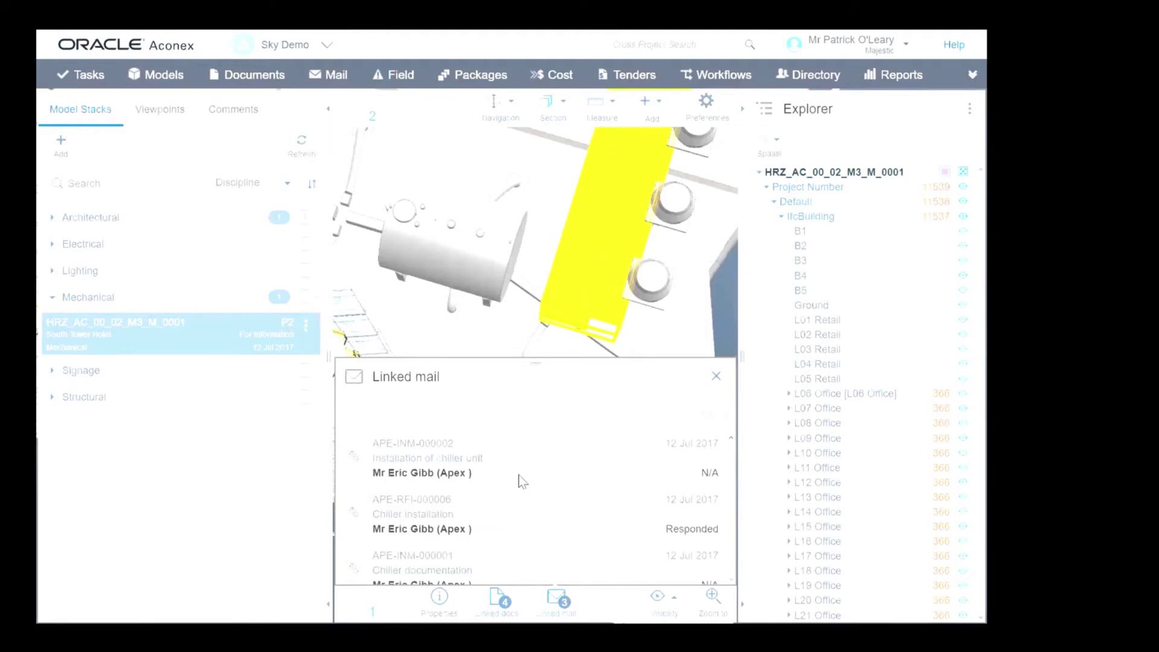
pyautogui.click(716, 376)
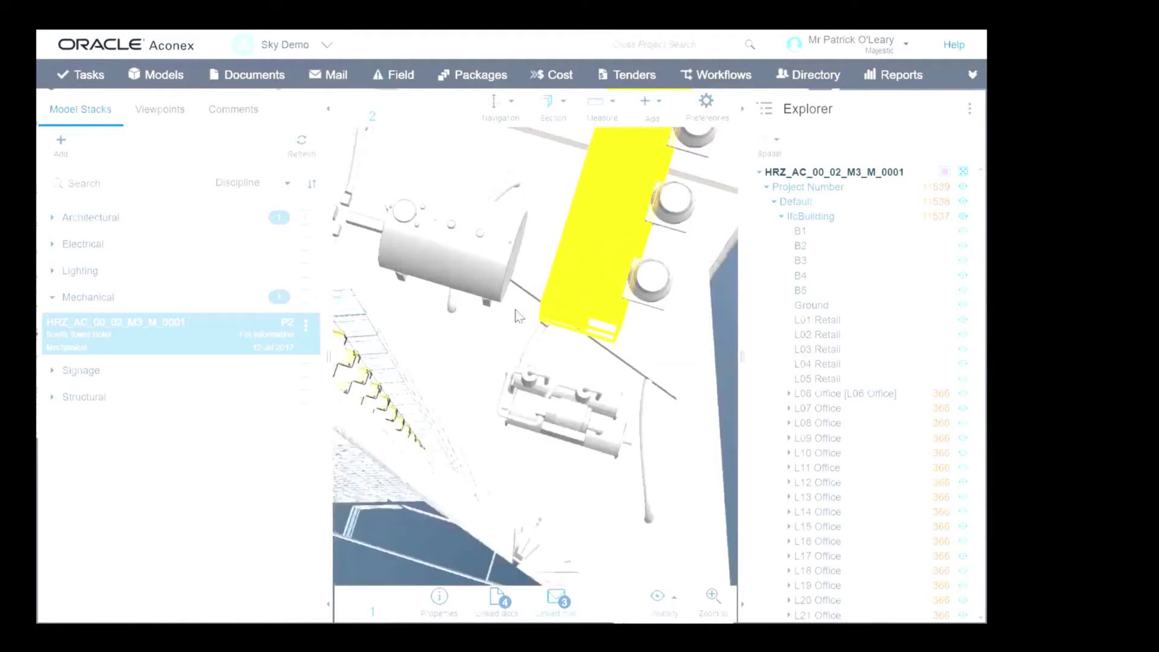
# - Measure the gap between the cylindrical tank and the adjacent screw chiller on the roof
pyautogui.moveTo(506, 327); pyautogui.dragTo(548, 275)
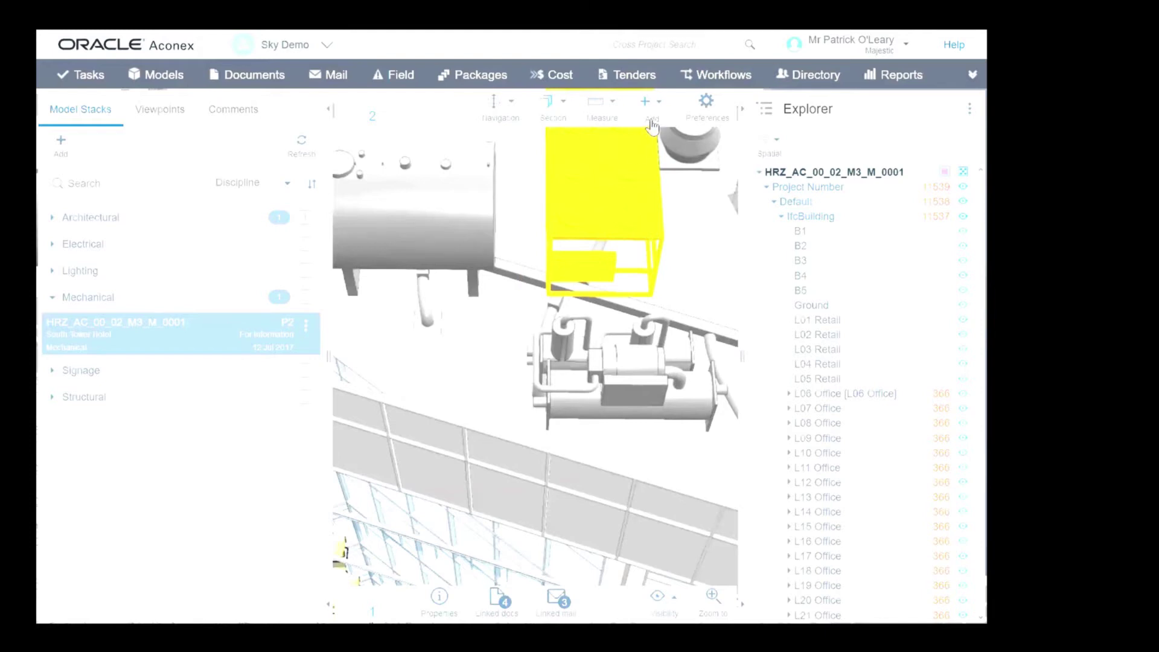
pyautogui.click(612, 112)
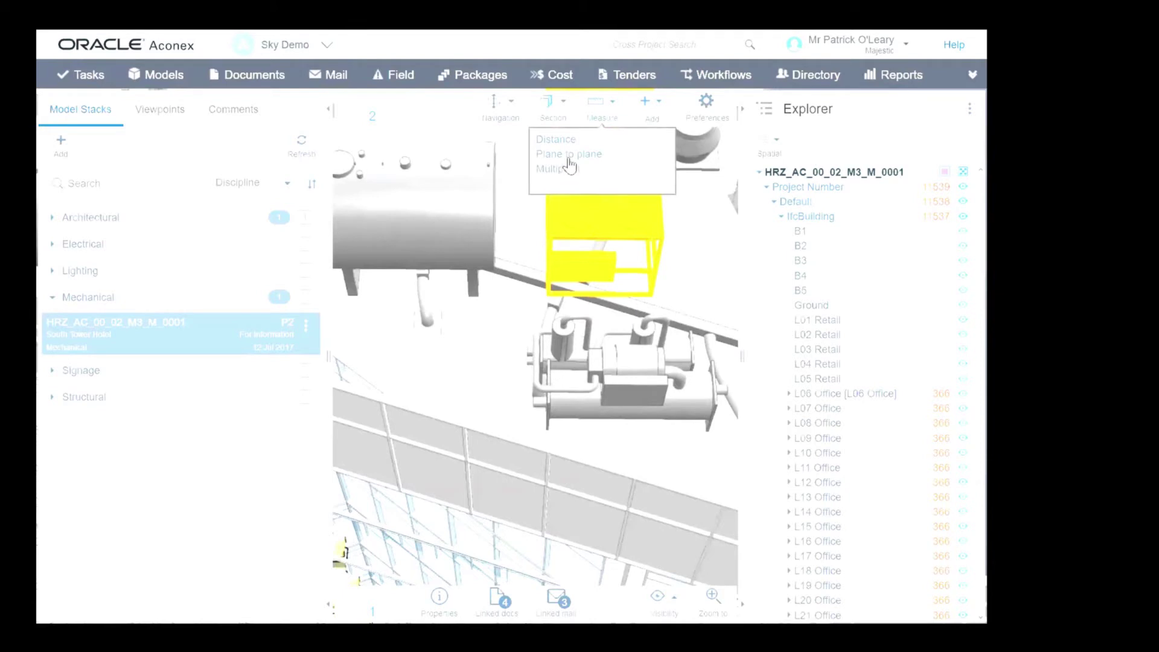
pyautogui.click(495, 201)
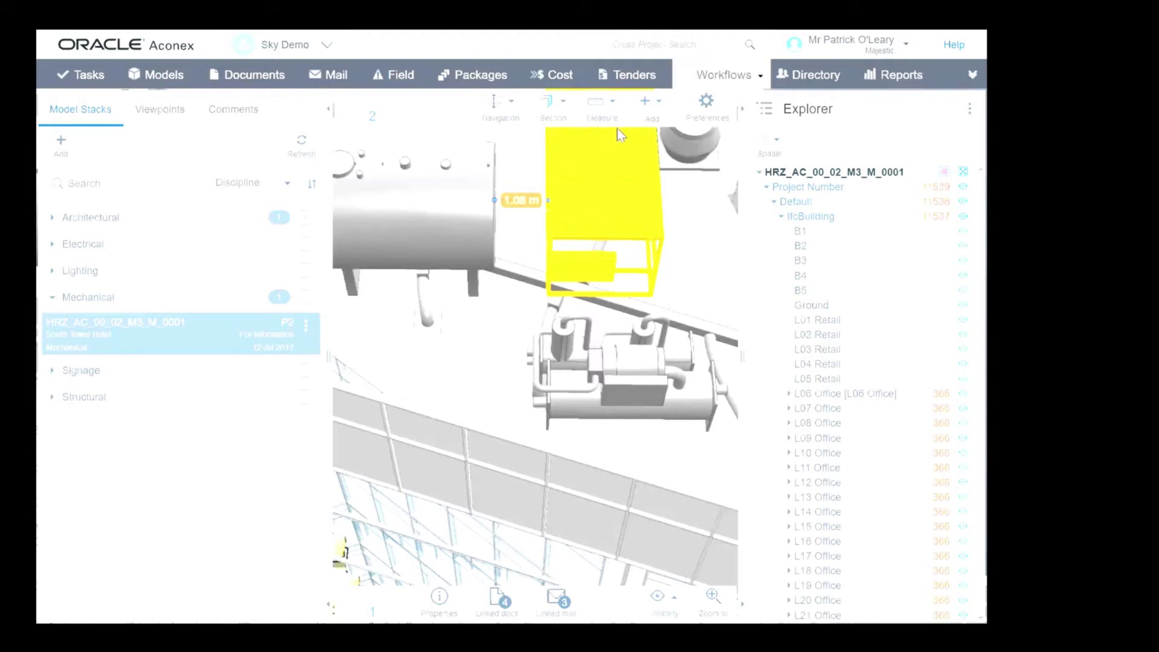
# - Create a new issue from the current model view, with a rectangle markup around the gap between the tank and chiller
pyautogui.click(658, 125)
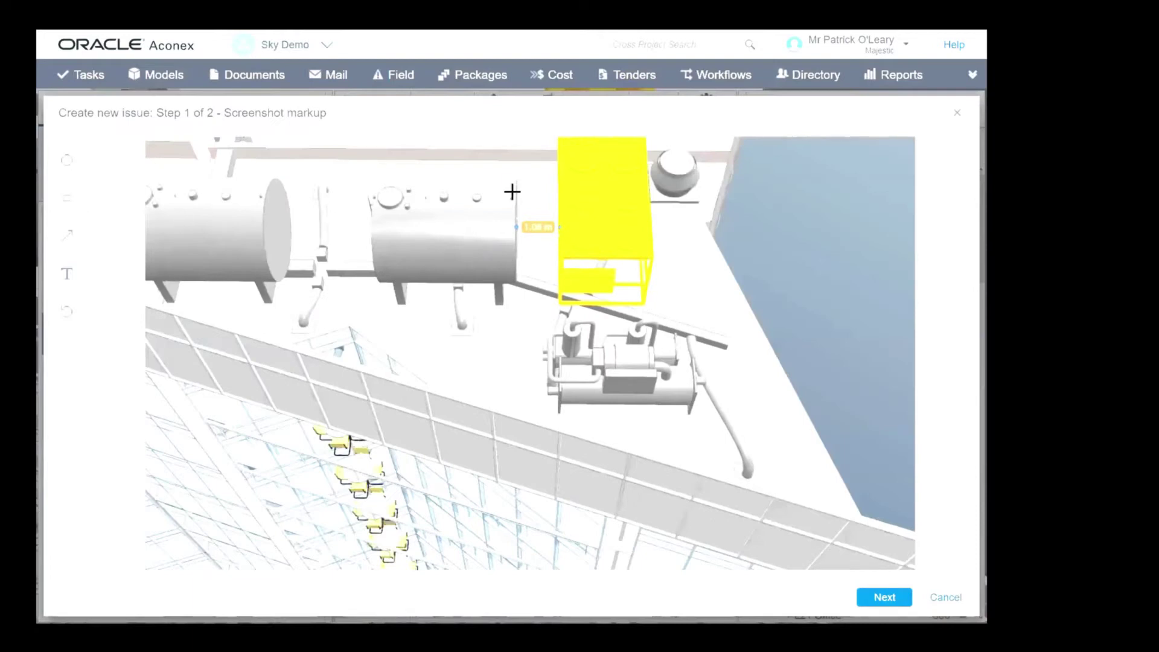
pyautogui.moveTo(496, 175); pyautogui.dragTo(598, 288)
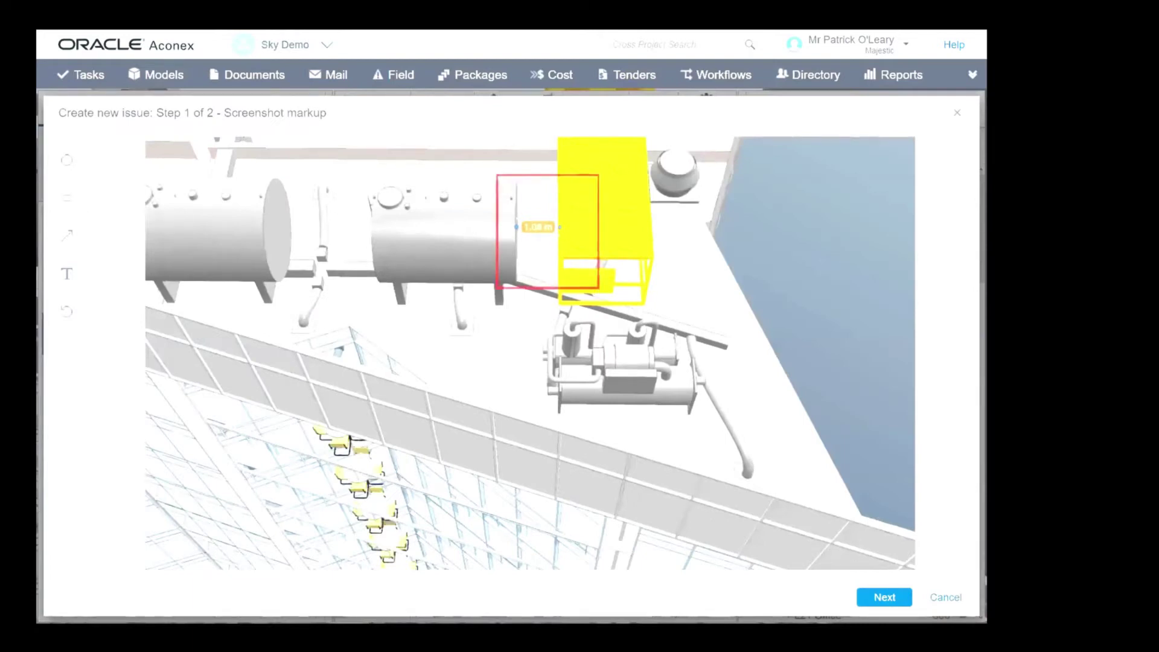
pyautogui.click(885, 597)
# - Title the issue "The space between the cooling tank and chiller is too small" and set its type to Warning
pyautogui.click(209, 218)
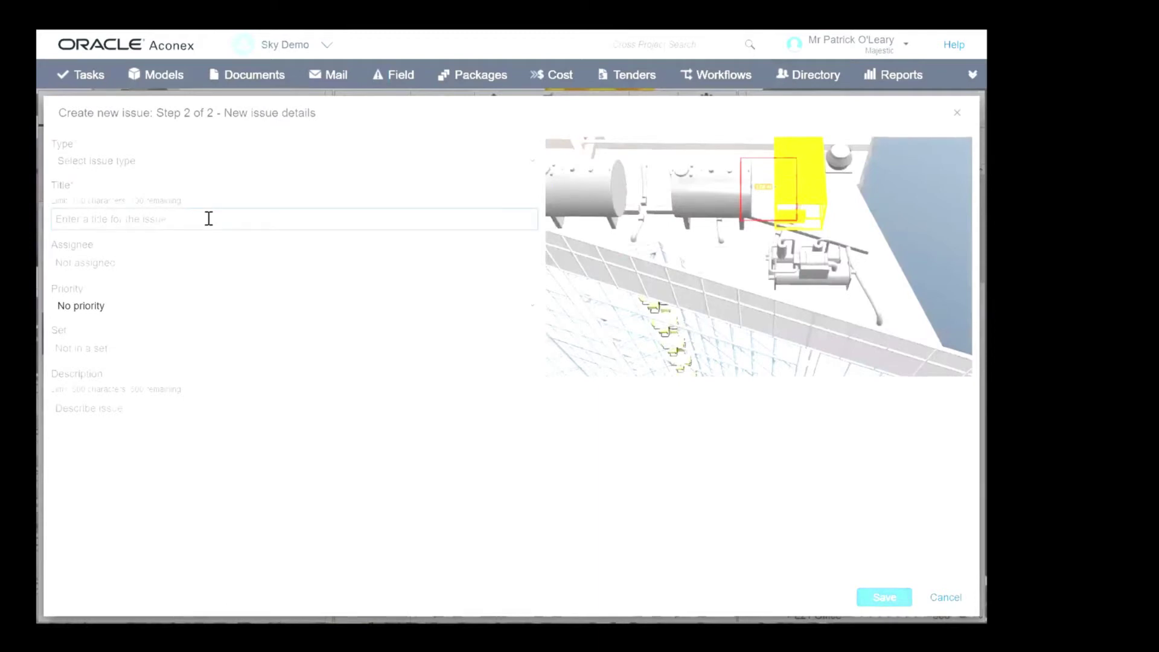
pyautogui.write('The space between the ')
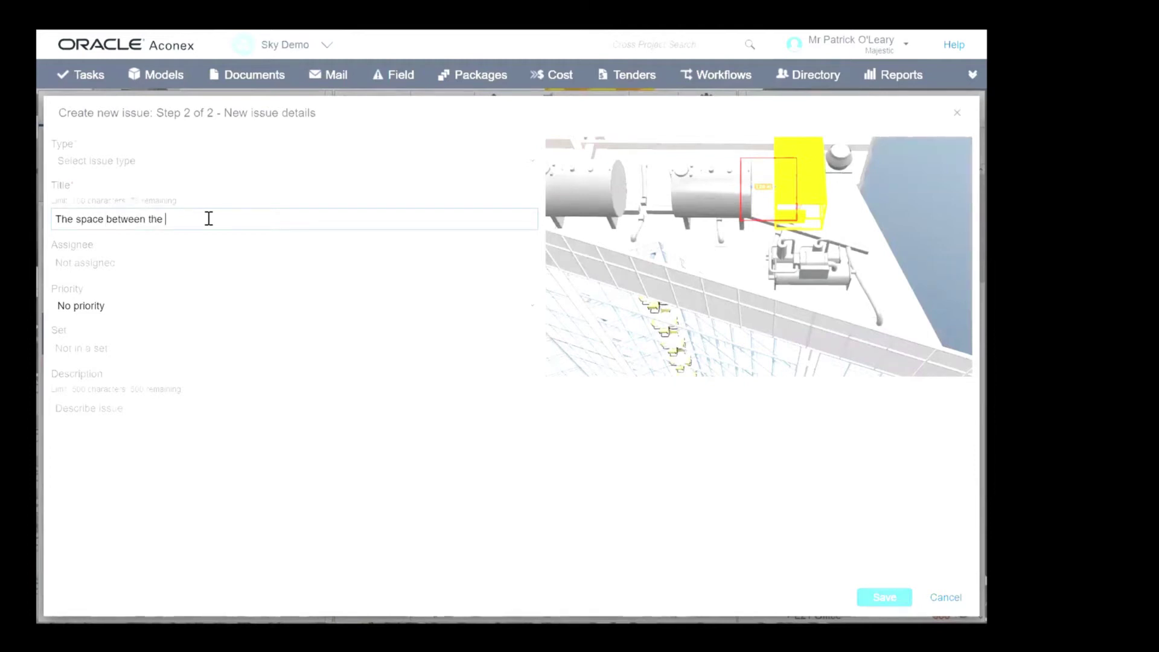
pyautogui.write('cooling tank and chiller is too small')
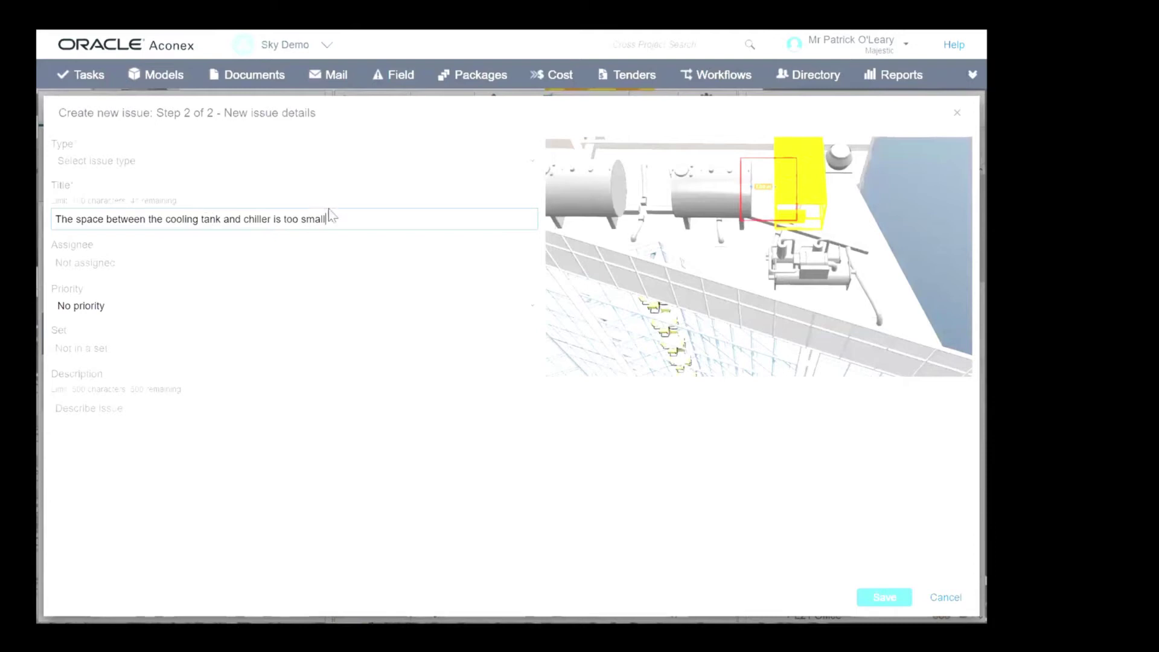
pyautogui.click(533, 161)
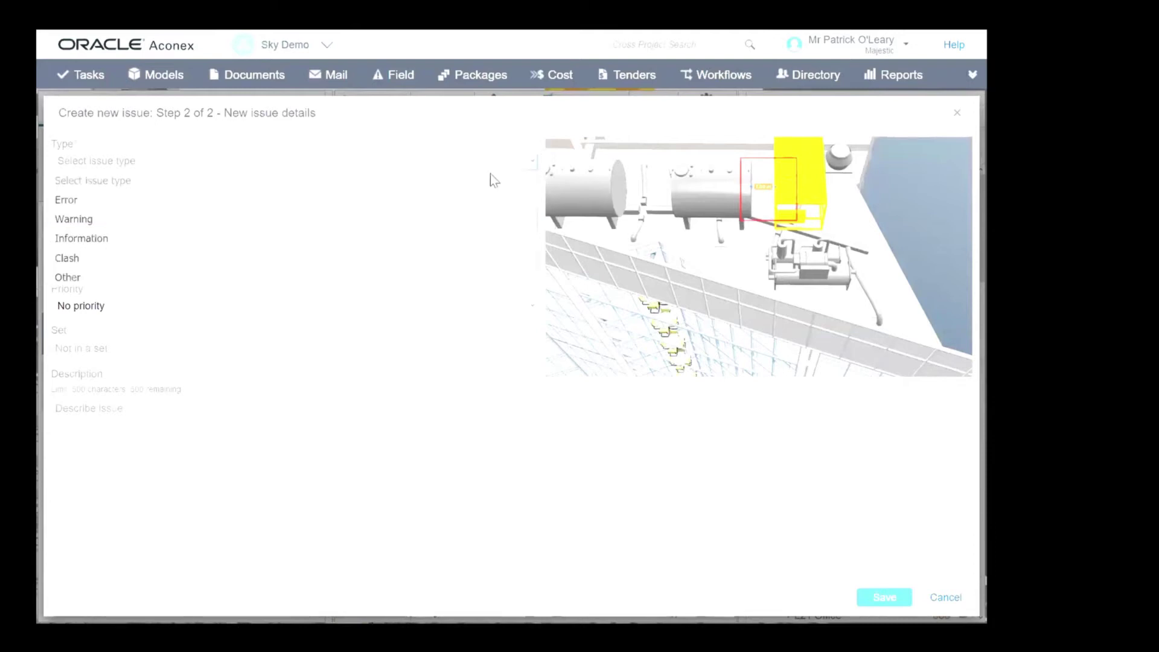
pyautogui.click(334, 218)
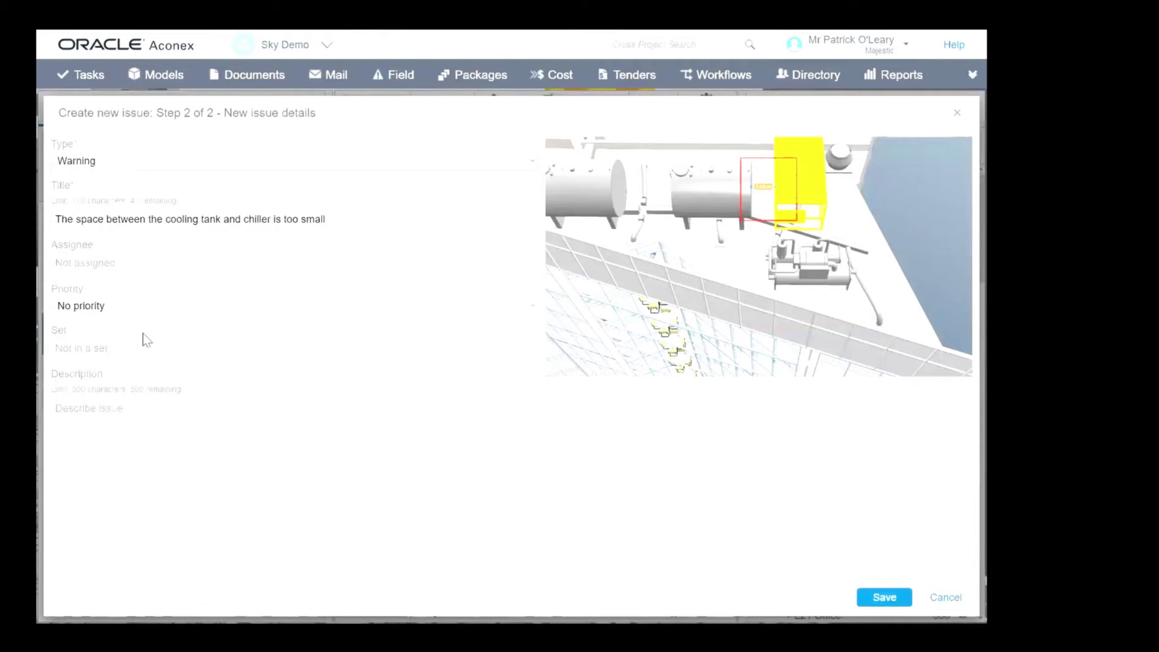
# - Enter the issue description "From previous experience we require 2 meter of spacing to allow maintanance crews to perform routine maintanenance easily"
pyautogui.click(164, 391)
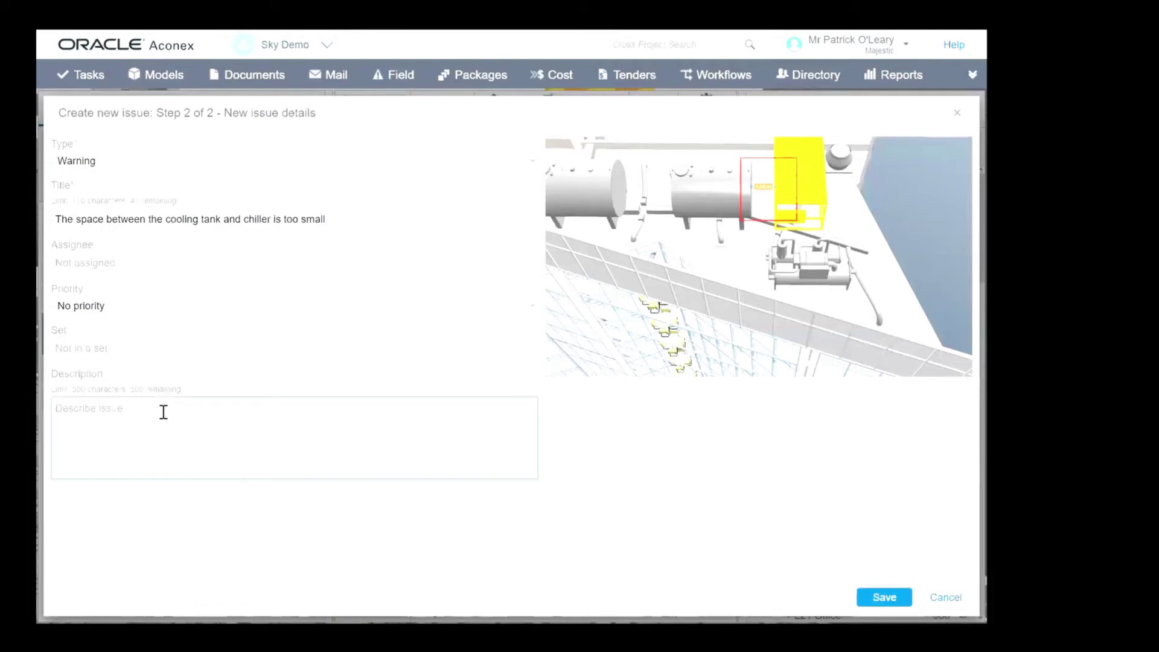
pyautogui.write('From previous experince w')
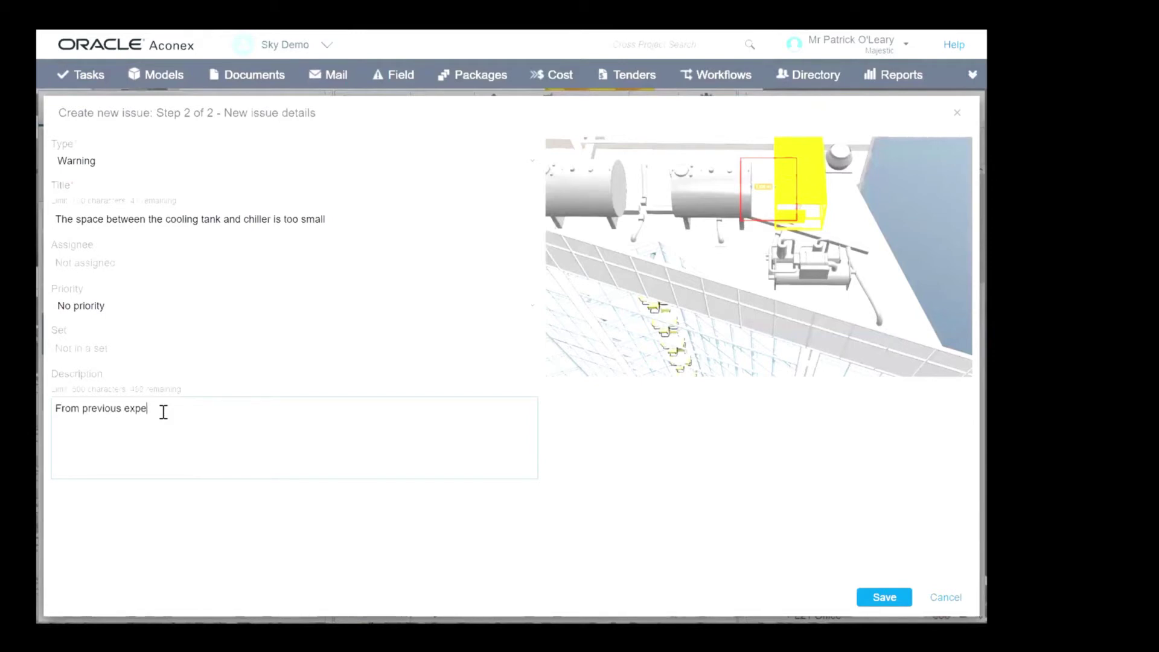
pyautogui.press('BackSpace')
pyautogui.press('BackSpace')
pyautogui.press('BackSpace')
pyautogui.press('BackSpace')
pyautogui.press('BackSpace')
pyautogui.write('ence a')
pyautogui.press('BackSpace')
pyautogui.write('we require 2 meters of')
pyautogui.press('BackSpace')
pyautogui.press('BackSpace')
pyautogui.press('BackSpace')
pyautogui.press('BackSpace')
pyautogui.write('of spacing to')
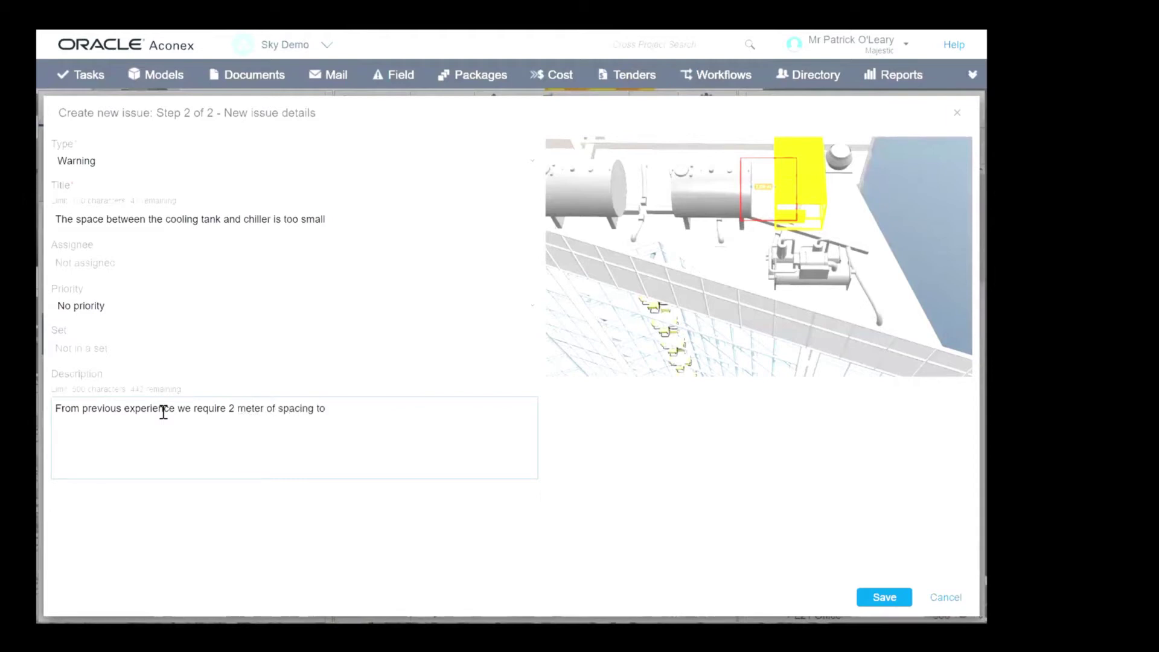
pyautogui.write(' allow maintanan')
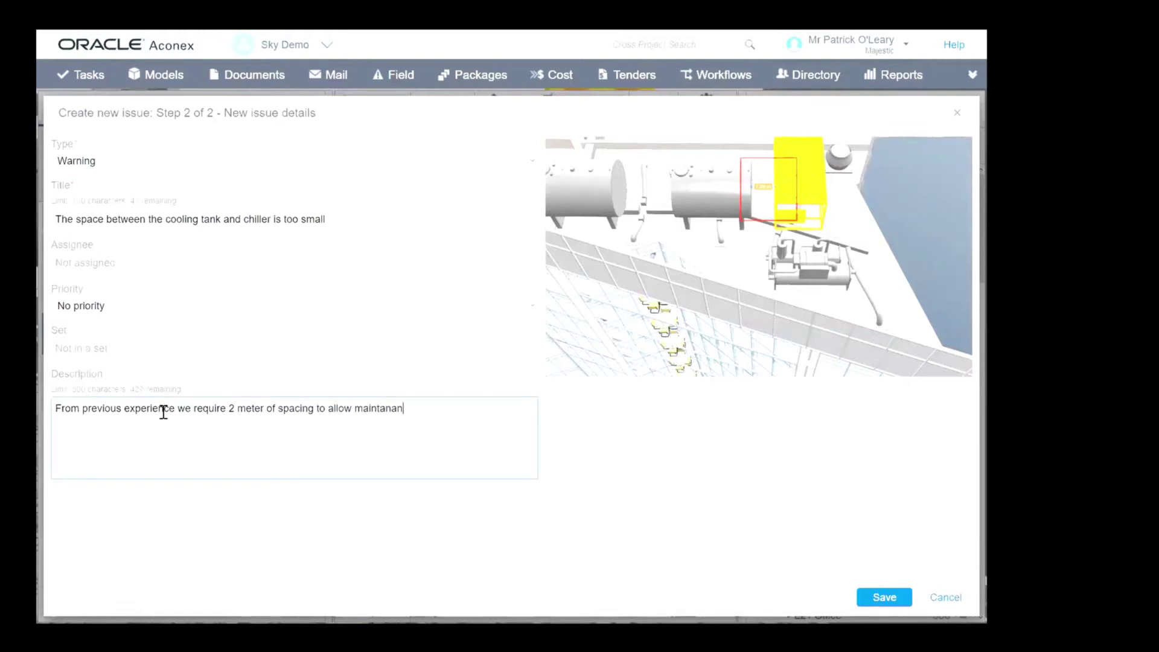
pyautogui.write('ce crews to perform')
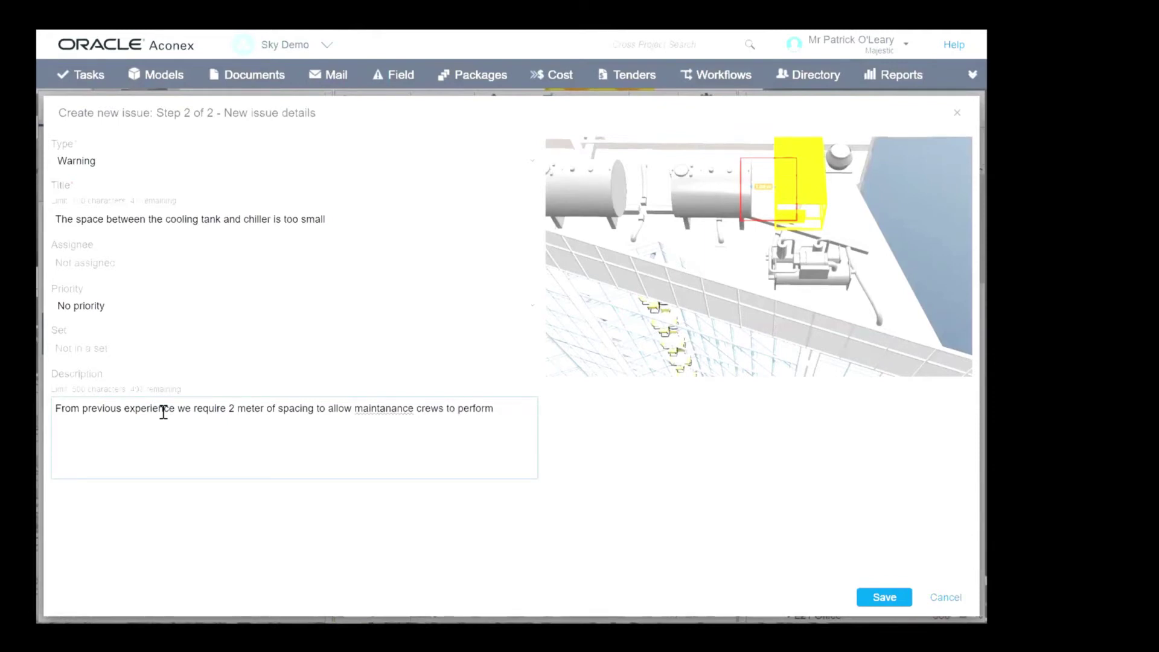
pyautogui.write(' routine maintanenance easily')
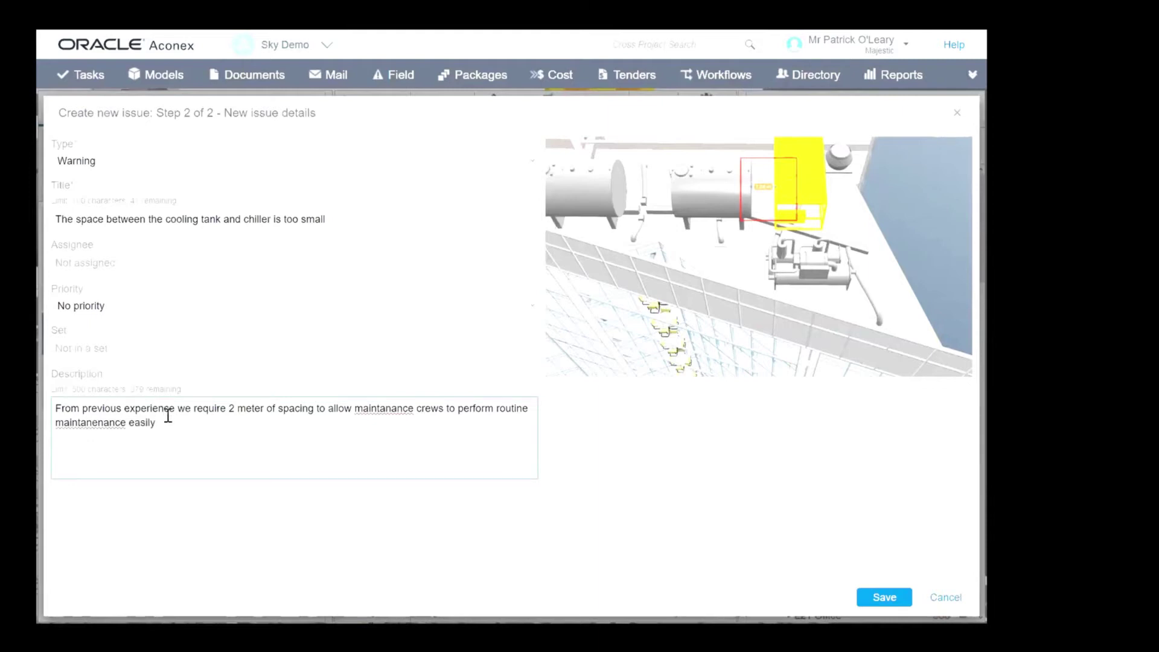
pyautogui.rightClick(401, 410)
pyautogui.click(433, 427)
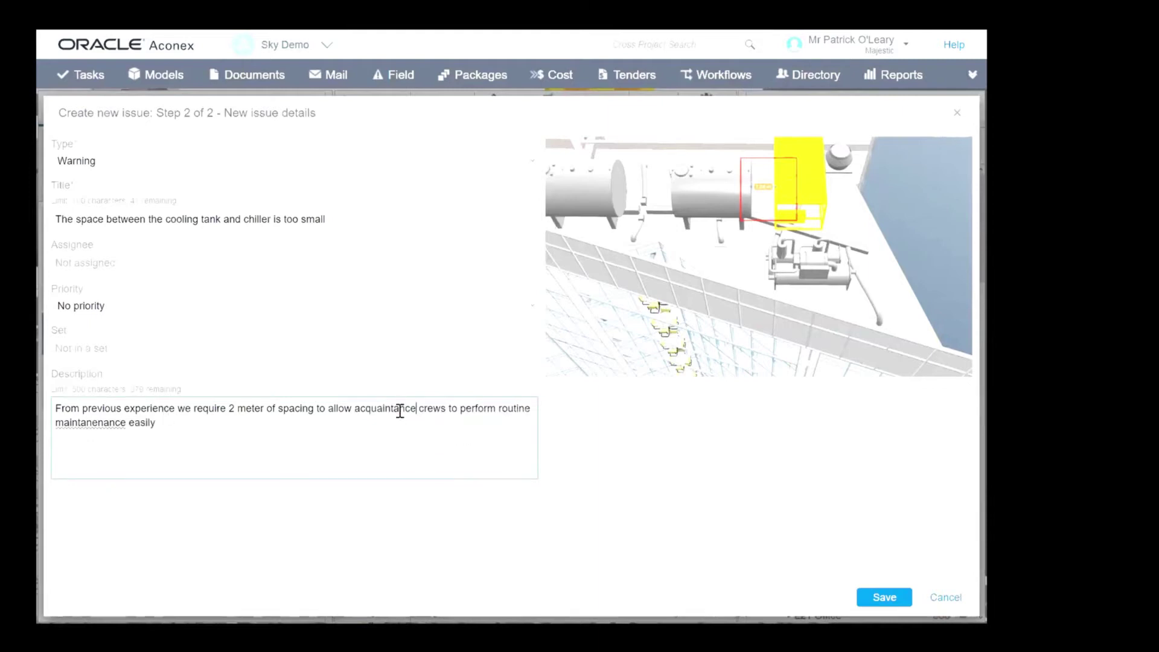
pyautogui.hotkey('ctrl', 'z')
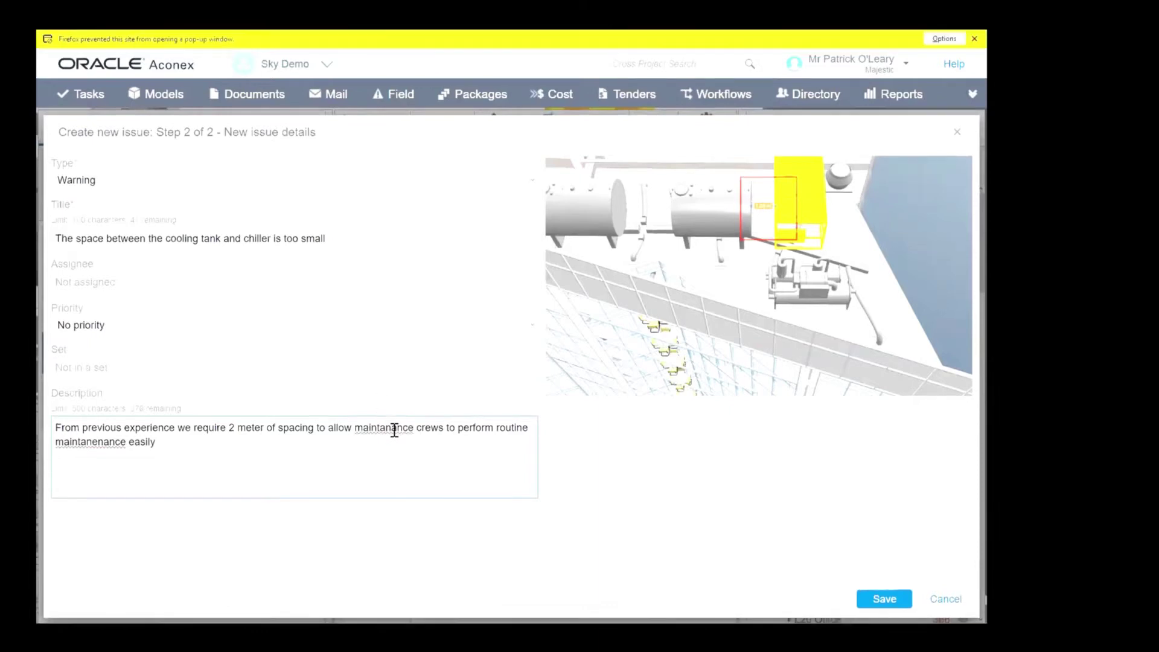
# - Correct both misspelled words in the issue description to "maintenance" using the spelling suggestions
pyautogui.rightClick(412, 430)
pyautogui.click(418, 439)
pyautogui.rightClick(114, 443)
pyautogui.click(694, 516)
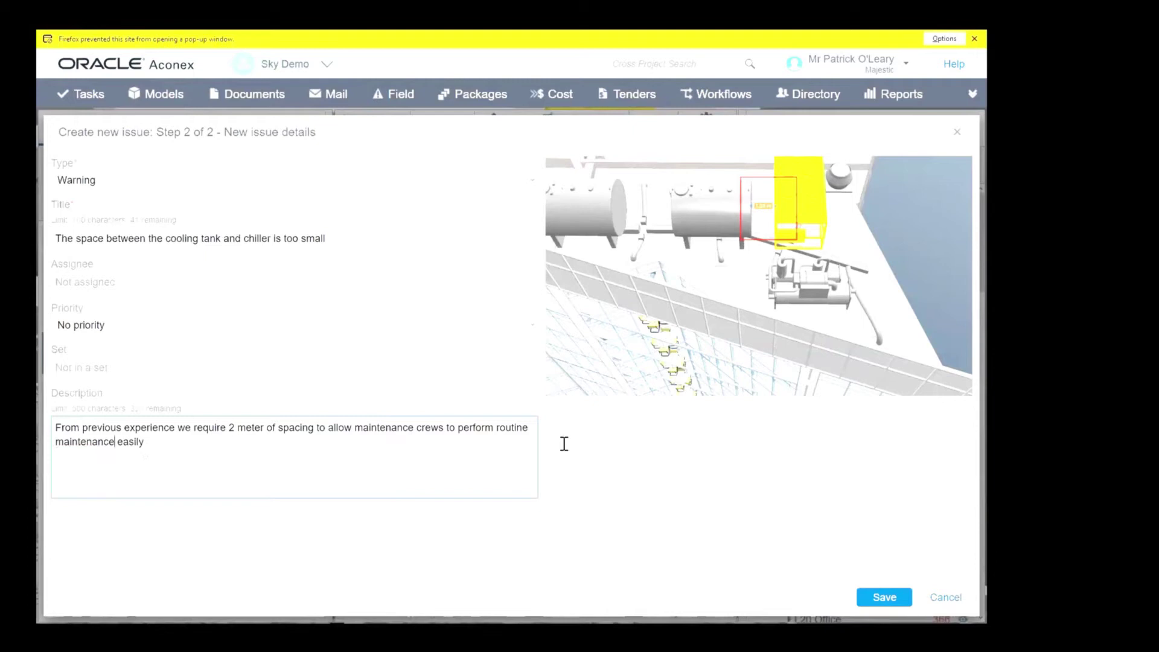
# - Set the issue's priority to Medium and save the new issue
pyautogui.click(529, 324)
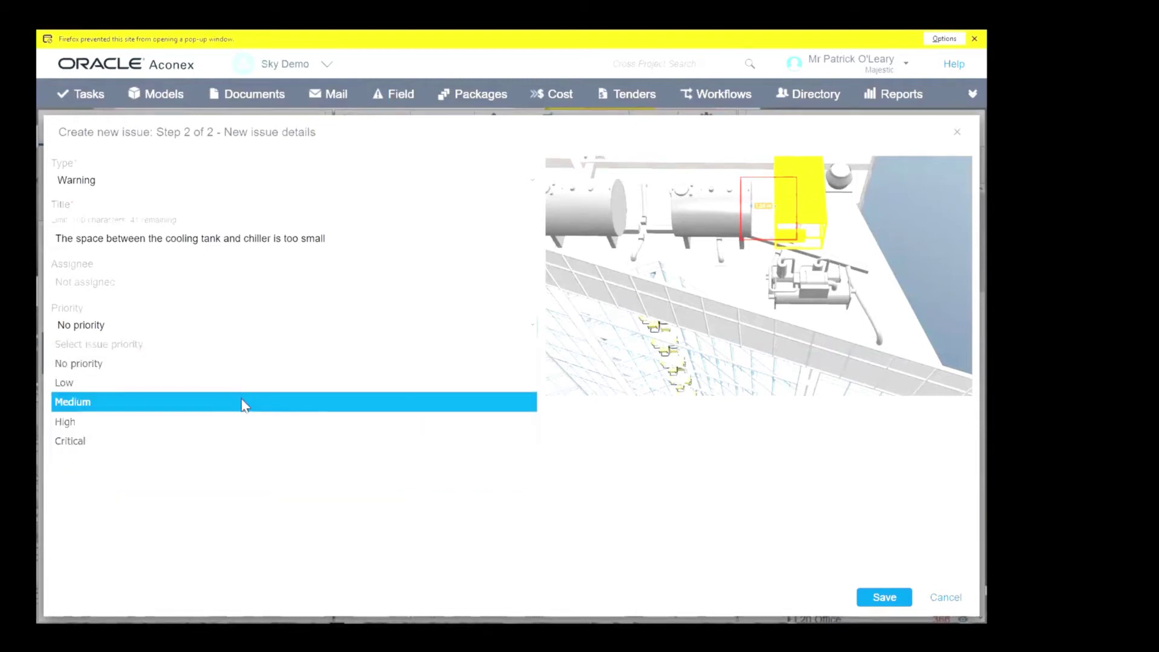
pyautogui.click(242, 403)
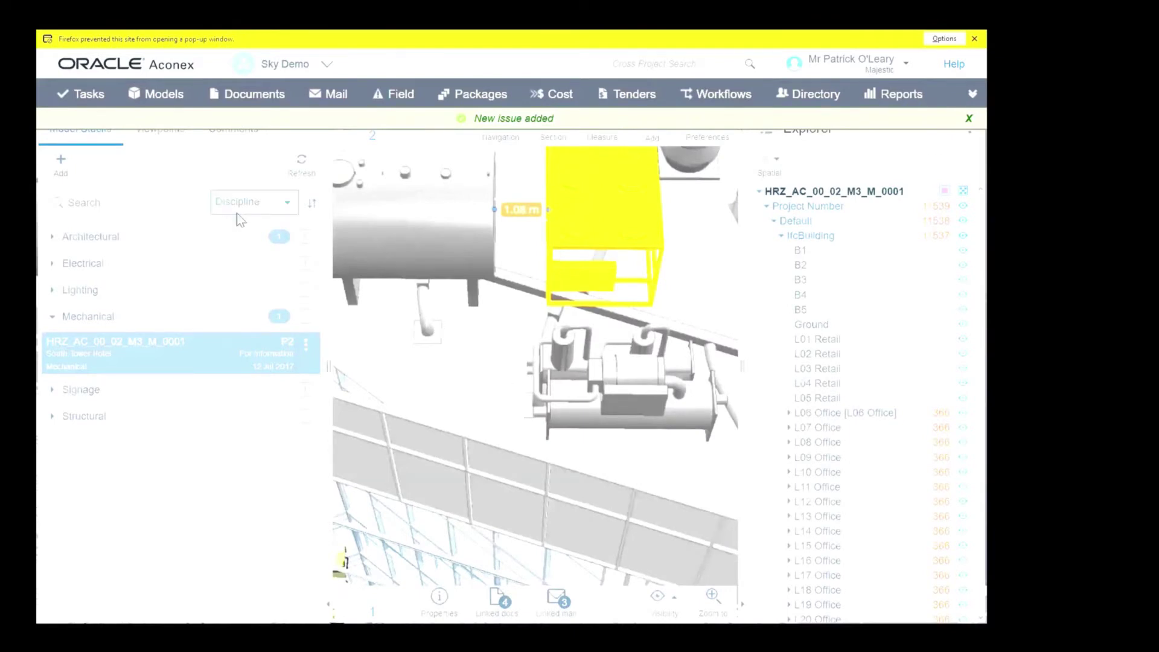
pyautogui.click(969, 120)
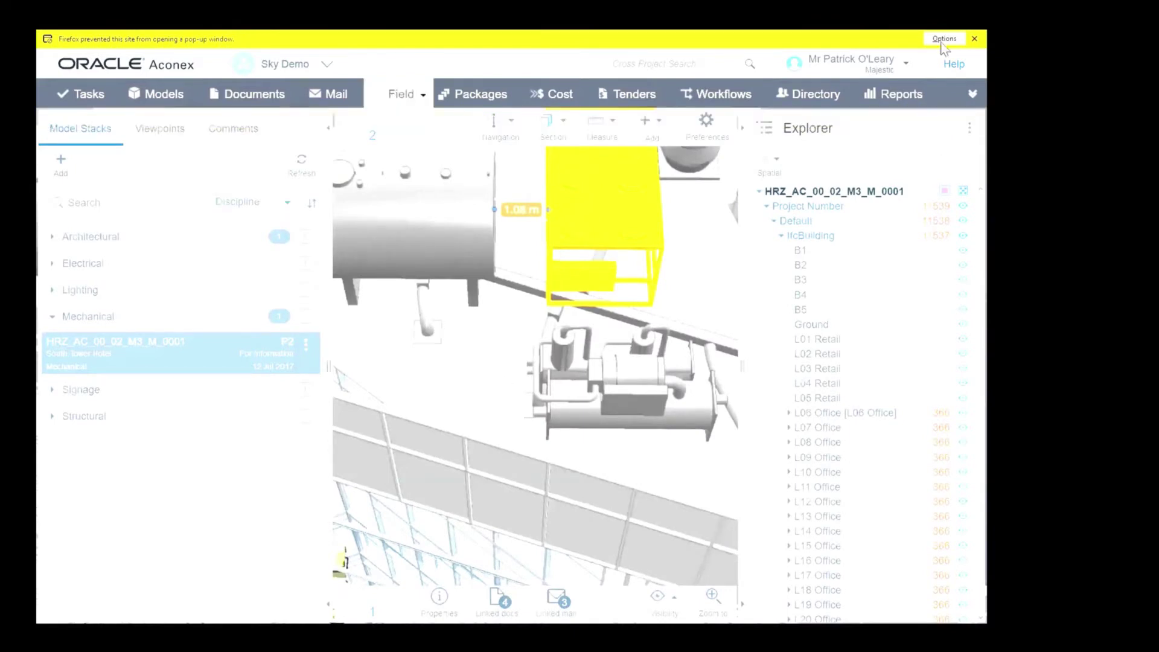
# - Open the model issues list and review the details and activity of the cooling tank and chiller spacing issue
pyautogui.moveTo(969, 38)
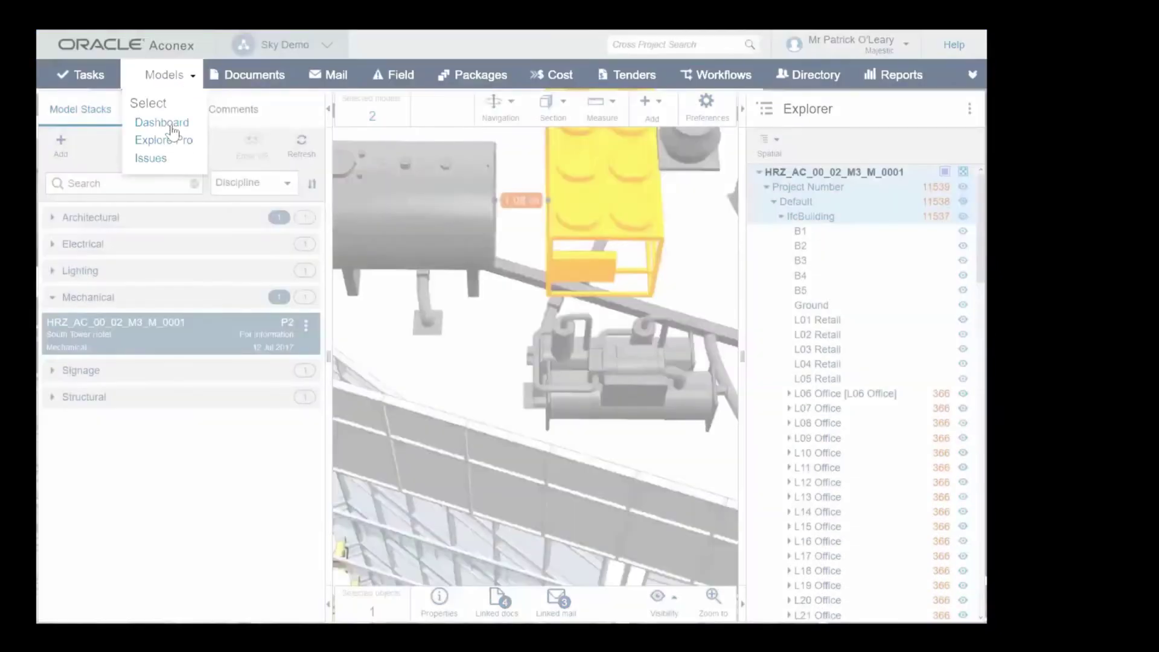
pyautogui.click(172, 126)
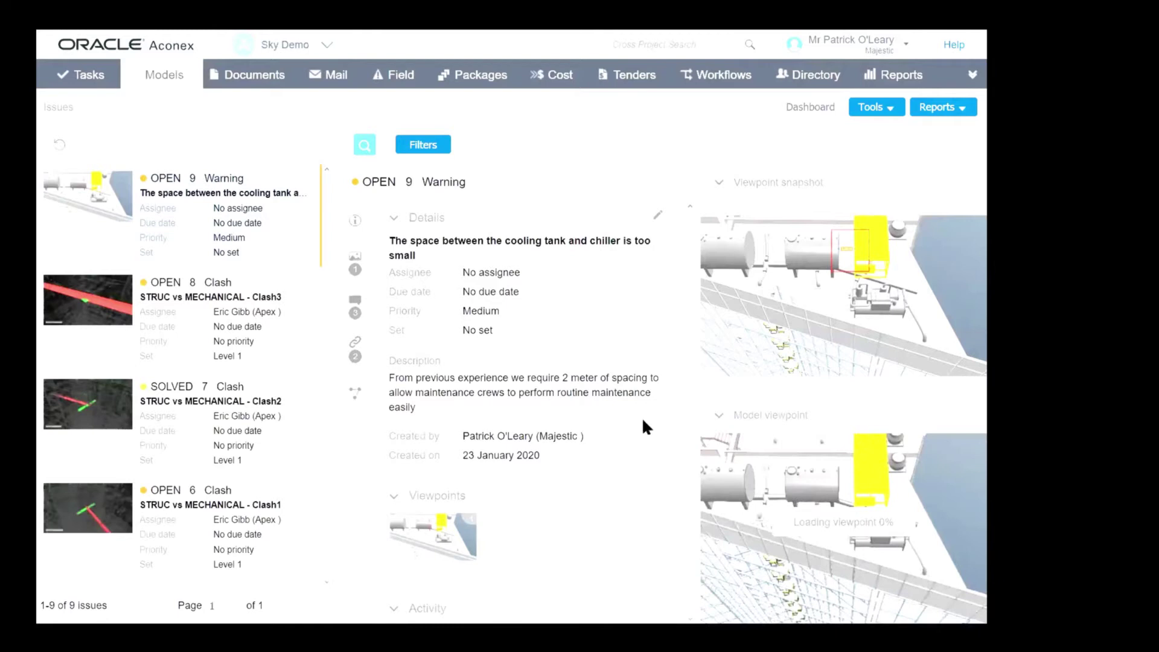
pyautogui.scroll(-5, 644, 421)
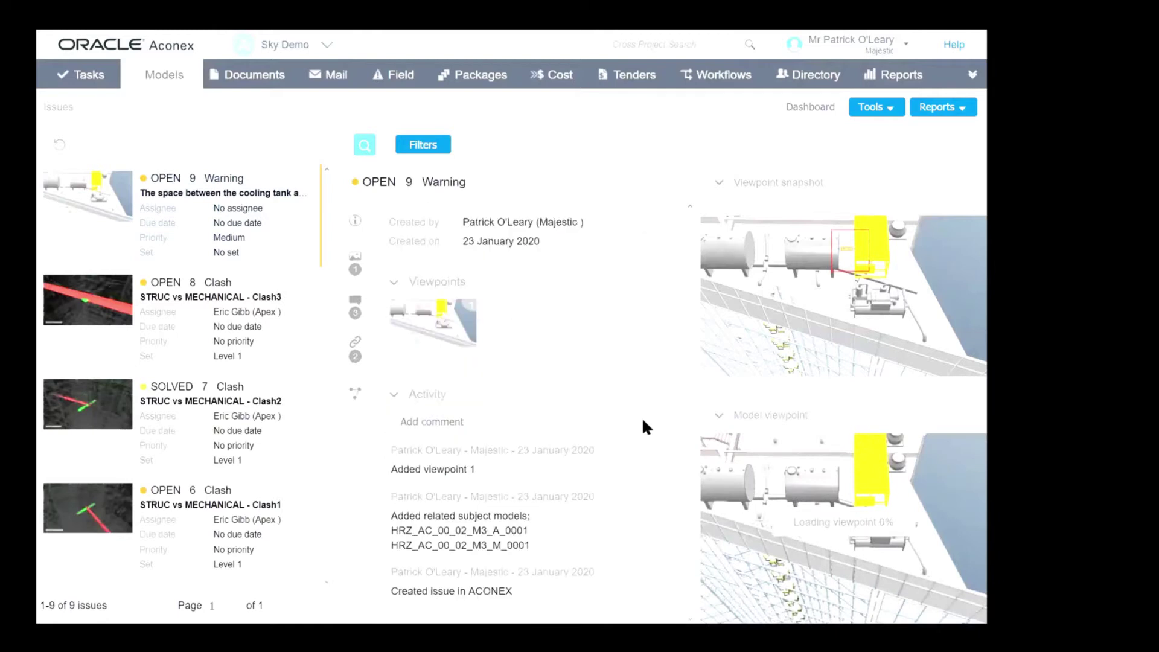
pyautogui.scroll(5, 644, 421)
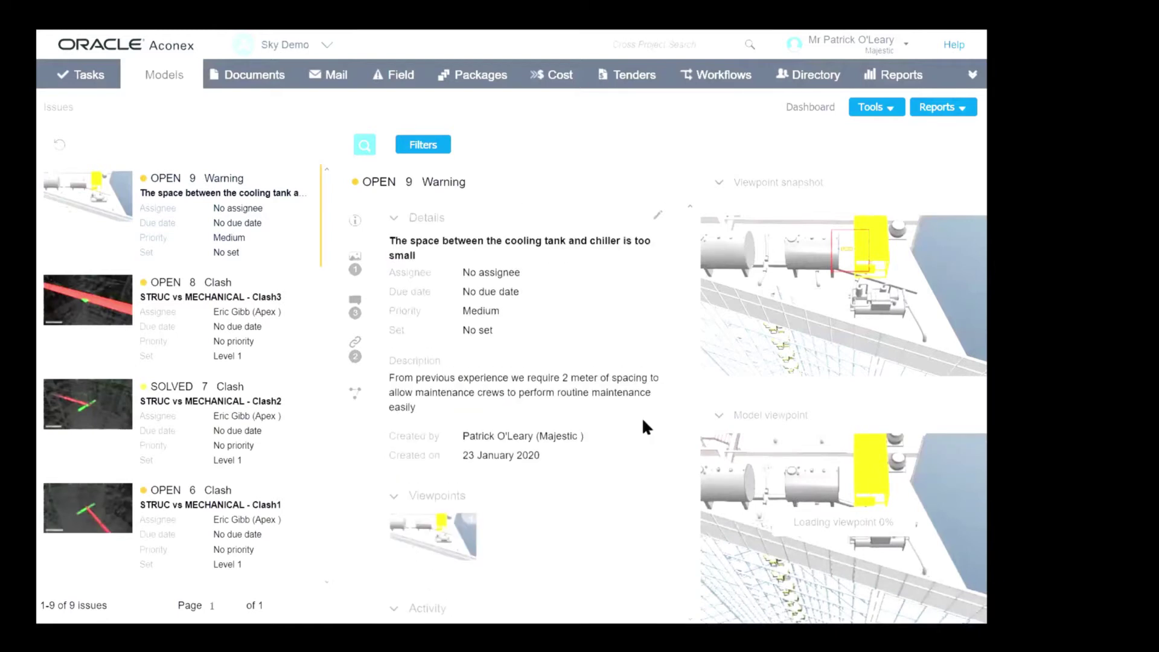
# - Edit the spacing issue's details to assign it to the Drummond contact with a due date of 31 January 2020, and save
pyautogui.click(654, 215)
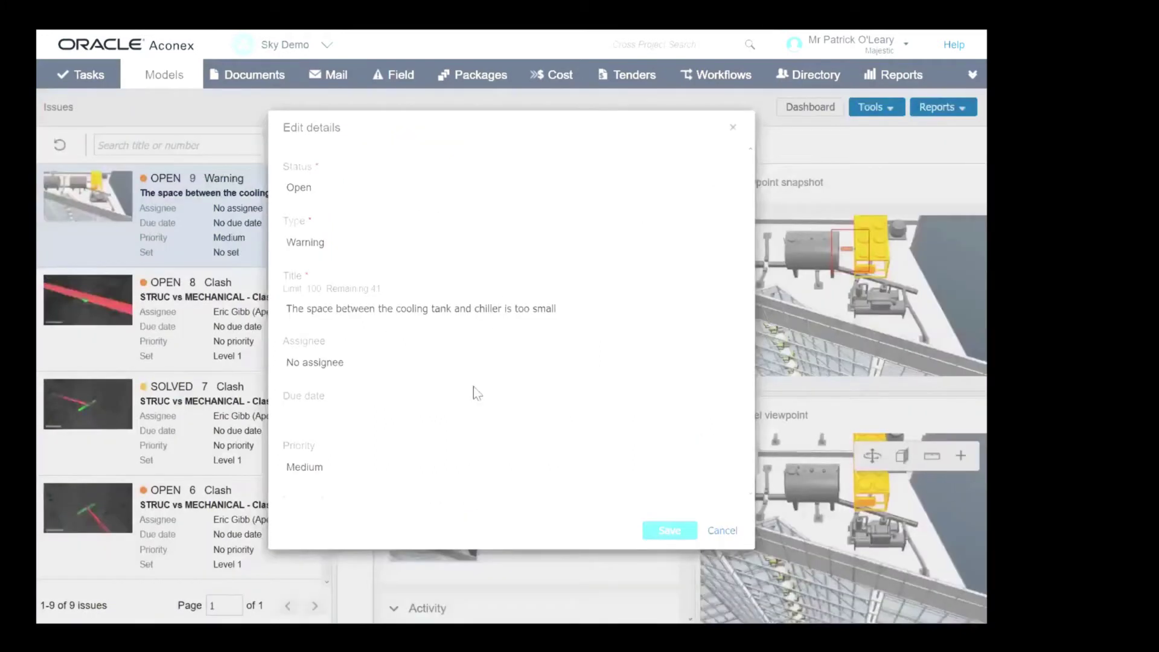
pyautogui.click(435, 368)
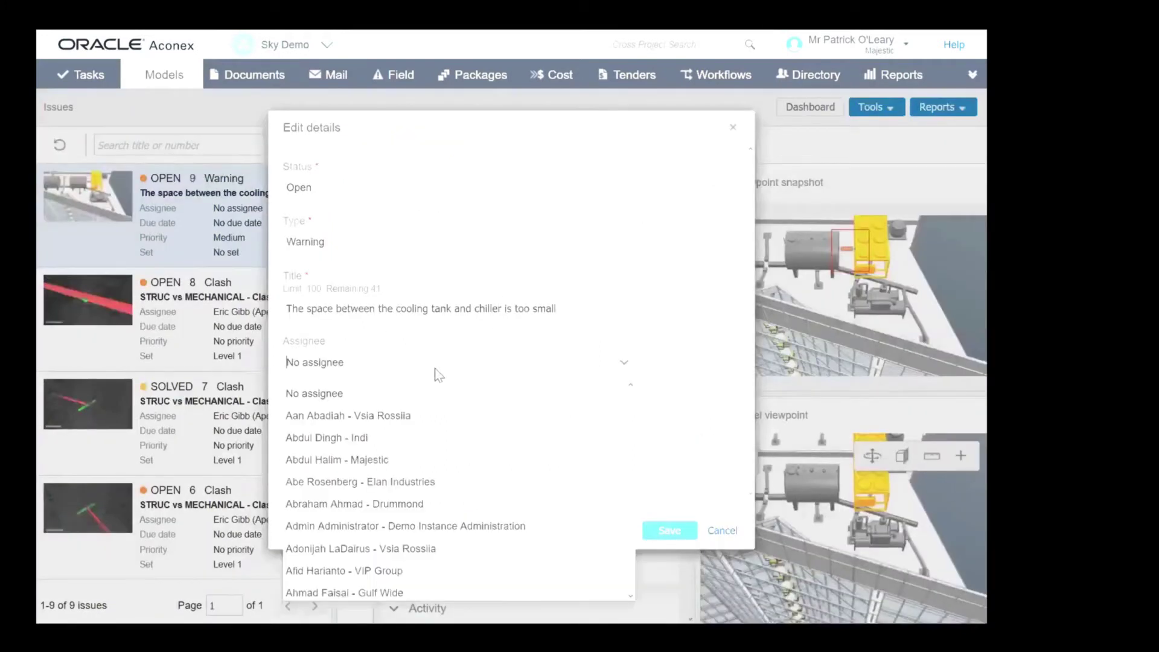
pyautogui.click(422, 508)
pyautogui.click(414, 410)
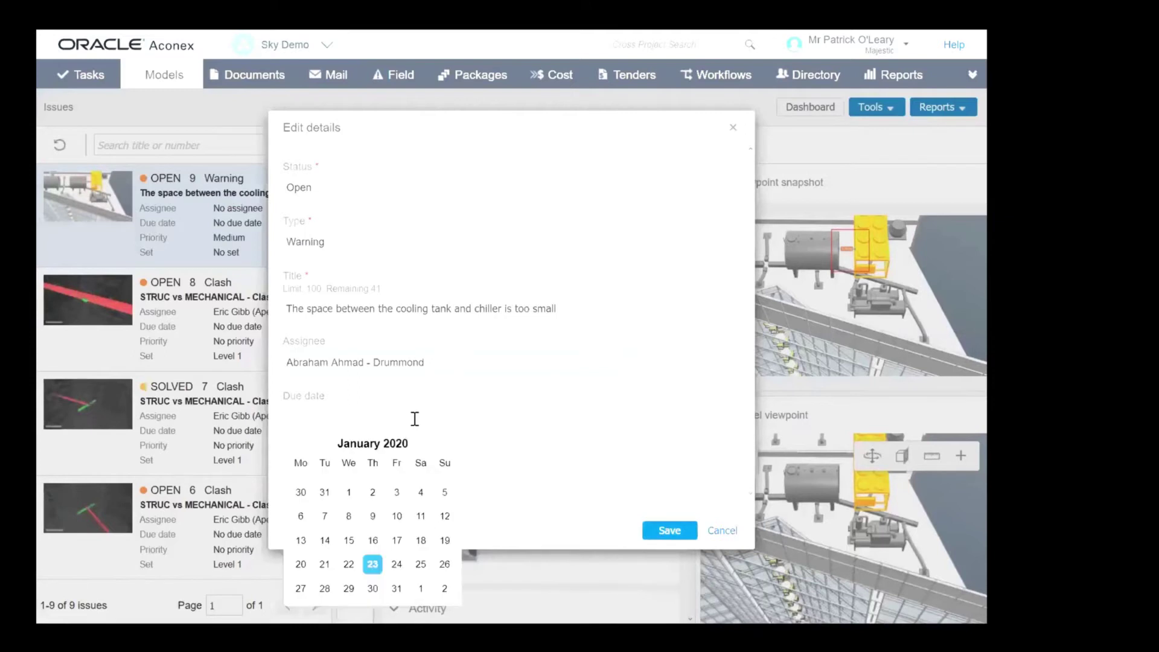
pyautogui.click(393, 590)
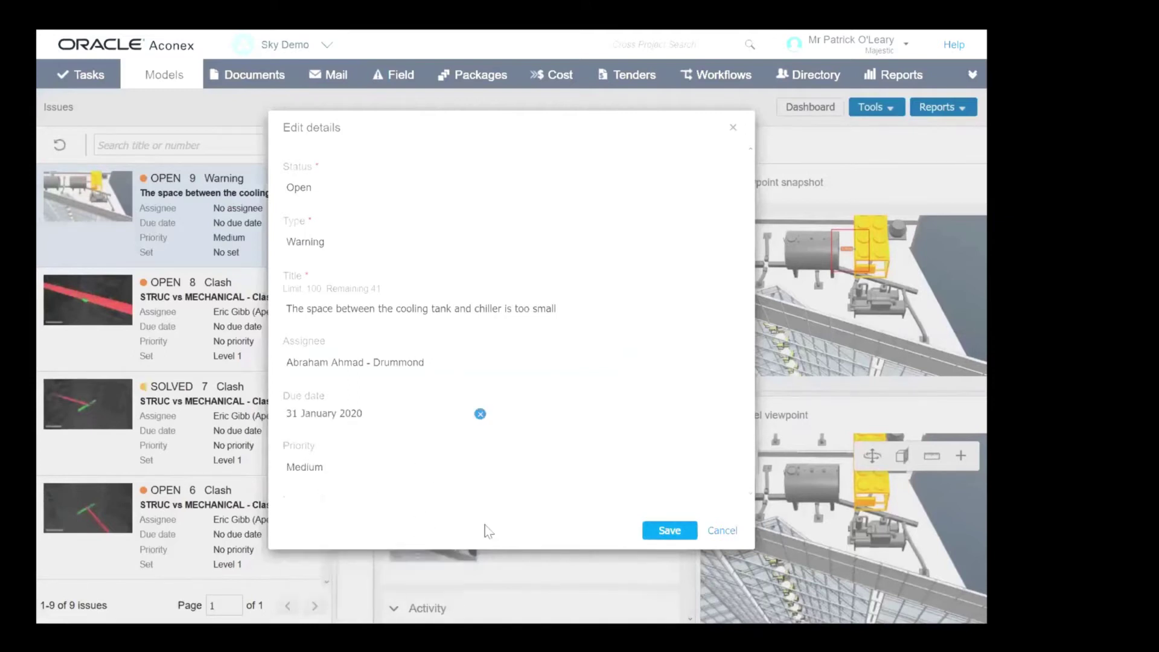
pyautogui.click(662, 531)
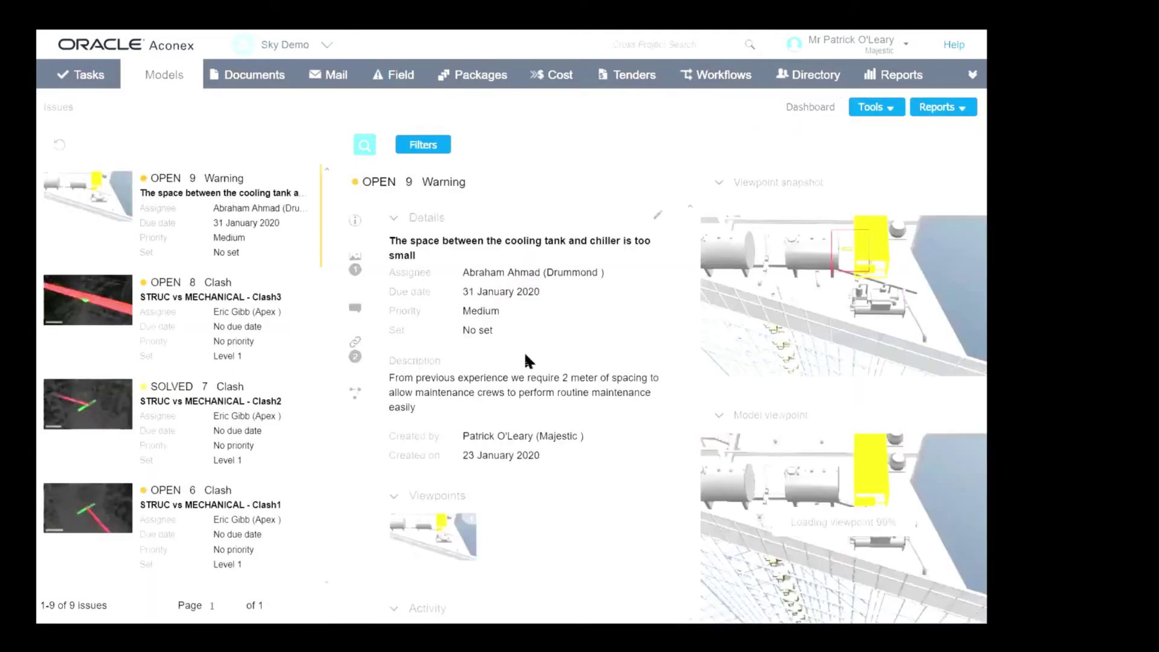
# - Add a mail of type Request For Information to the spacing issue's related processes
pyautogui.scroll(-5, 526, 356)
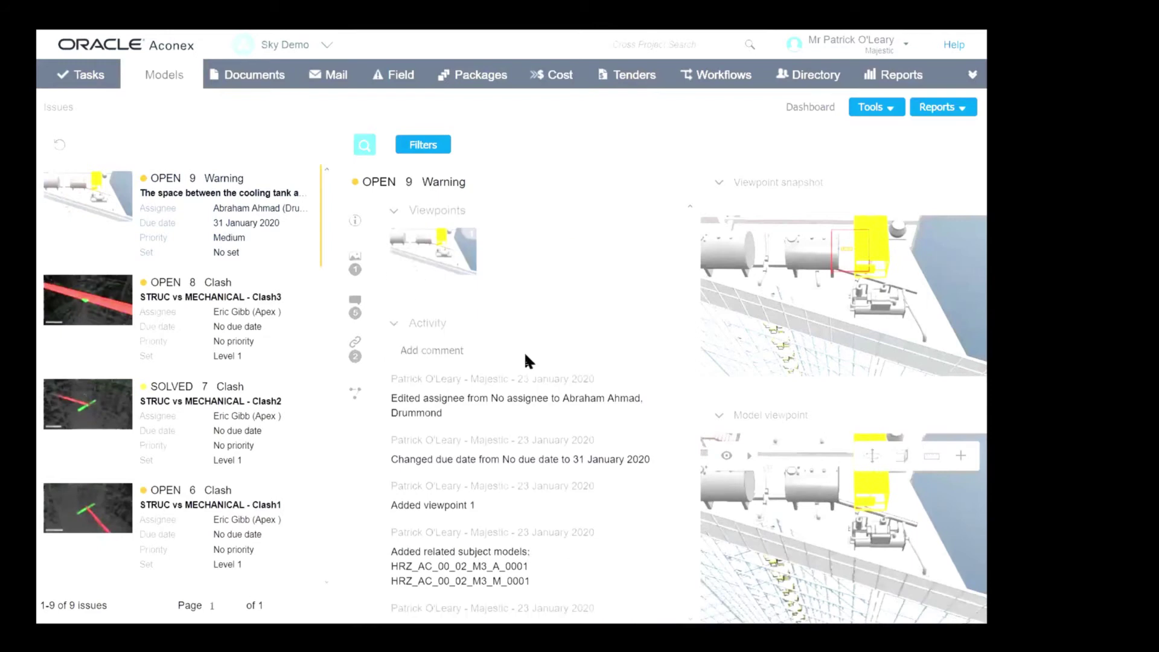
pyautogui.scroll(-5, 523, 351)
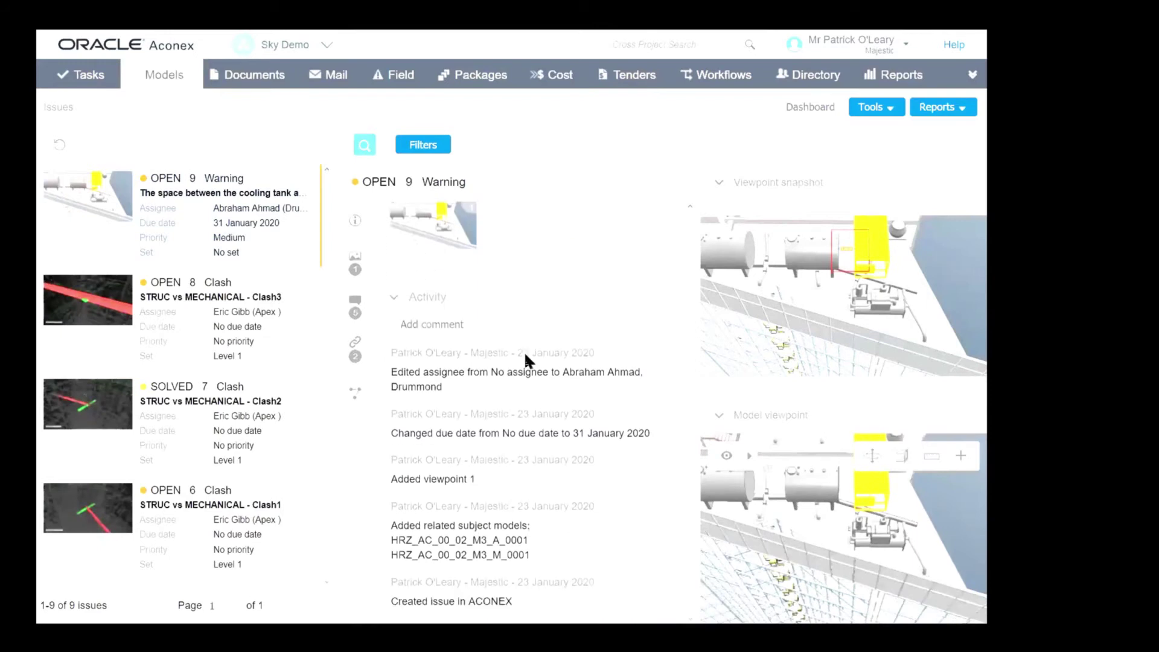
pyautogui.scroll(-2, 526, 357)
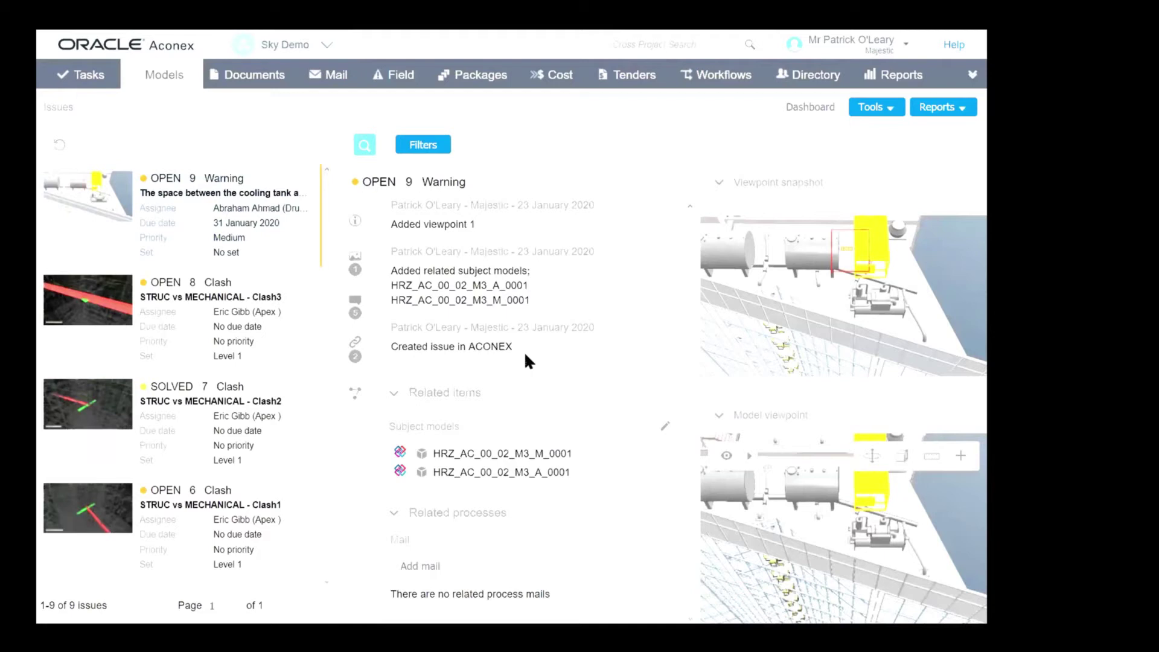
pyautogui.click(425, 567)
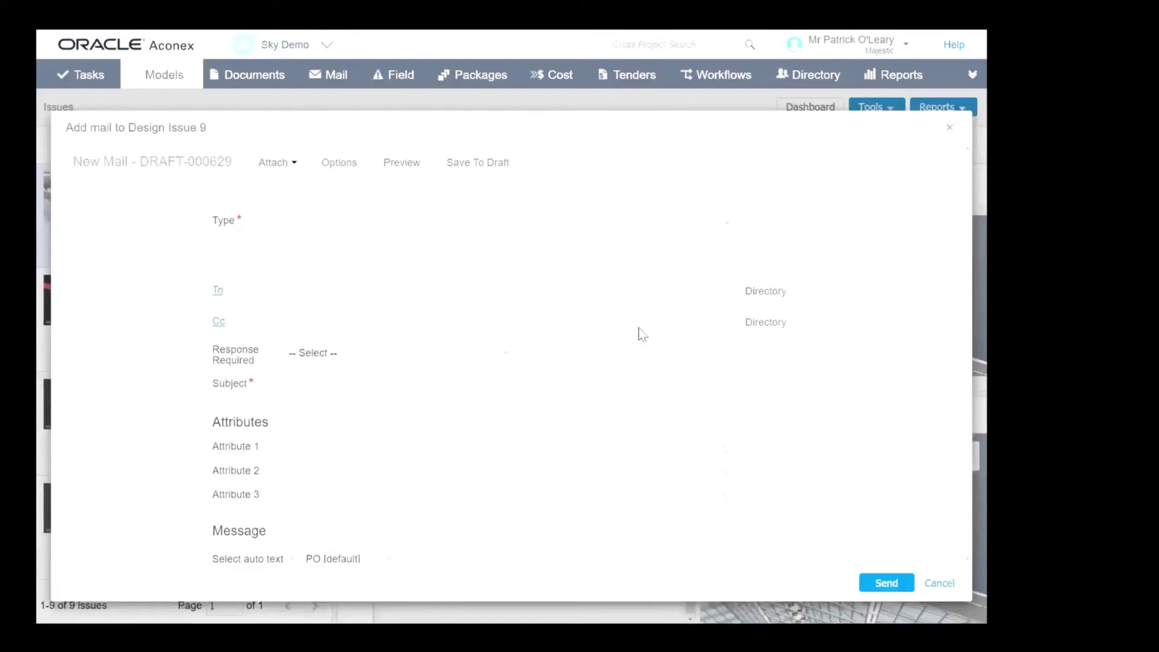
pyautogui.click(728, 225)
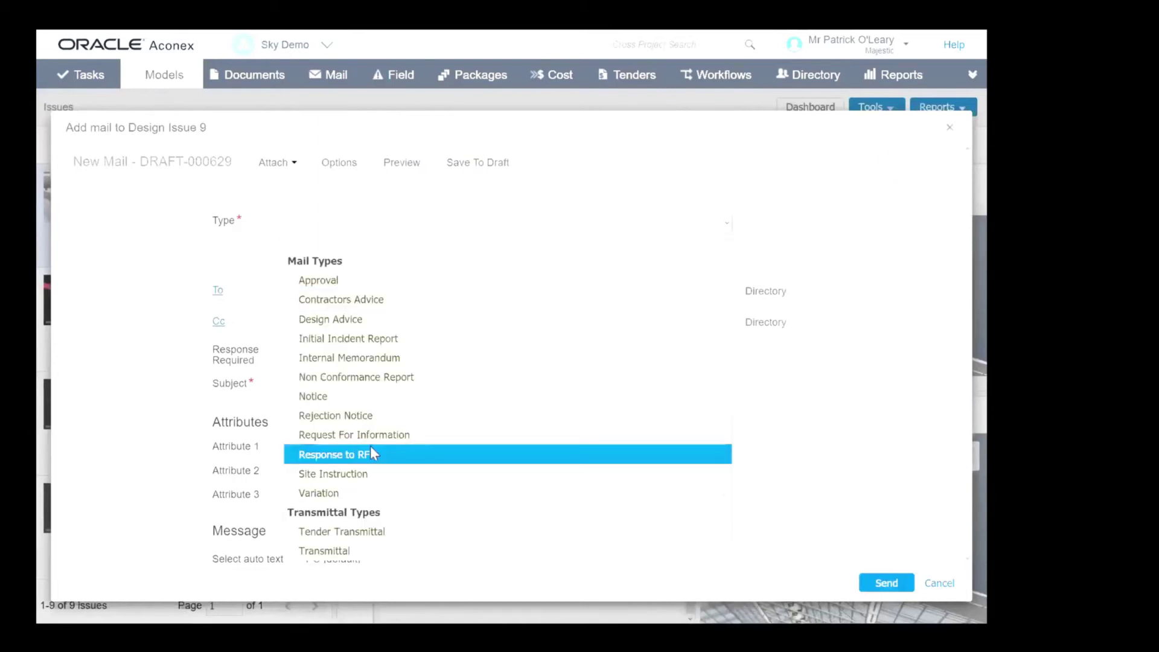
pyautogui.click(431, 435)
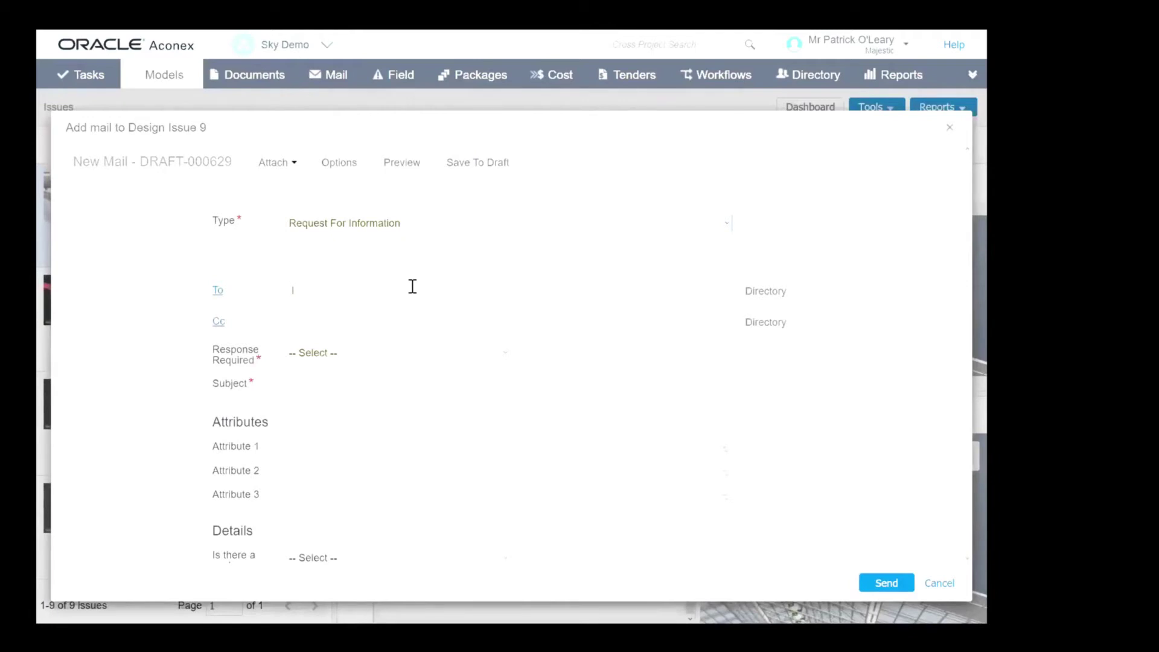
# - Address the mail to the Belten Pty Ltd contact and require fabrication in accordance with drawings and delivery by 31/01/2020
pyautogui.click(412, 287)
pyautogui.write('l f')
pyautogui.press('Return')
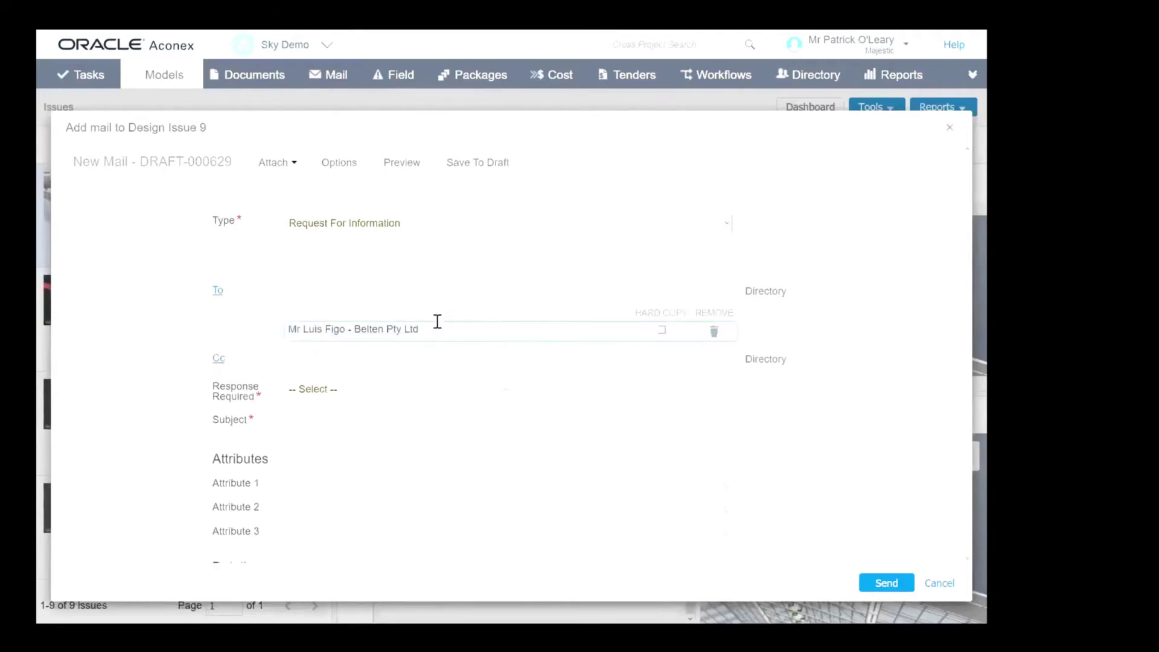
pyautogui.click(498, 387)
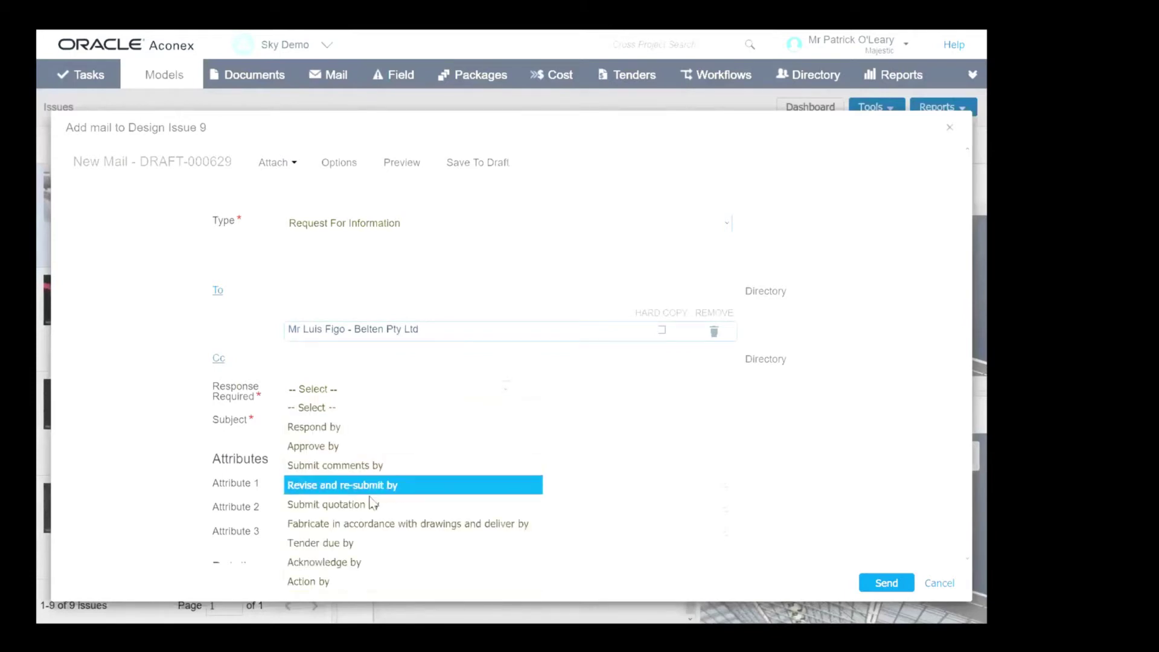
pyautogui.click(370, 524)
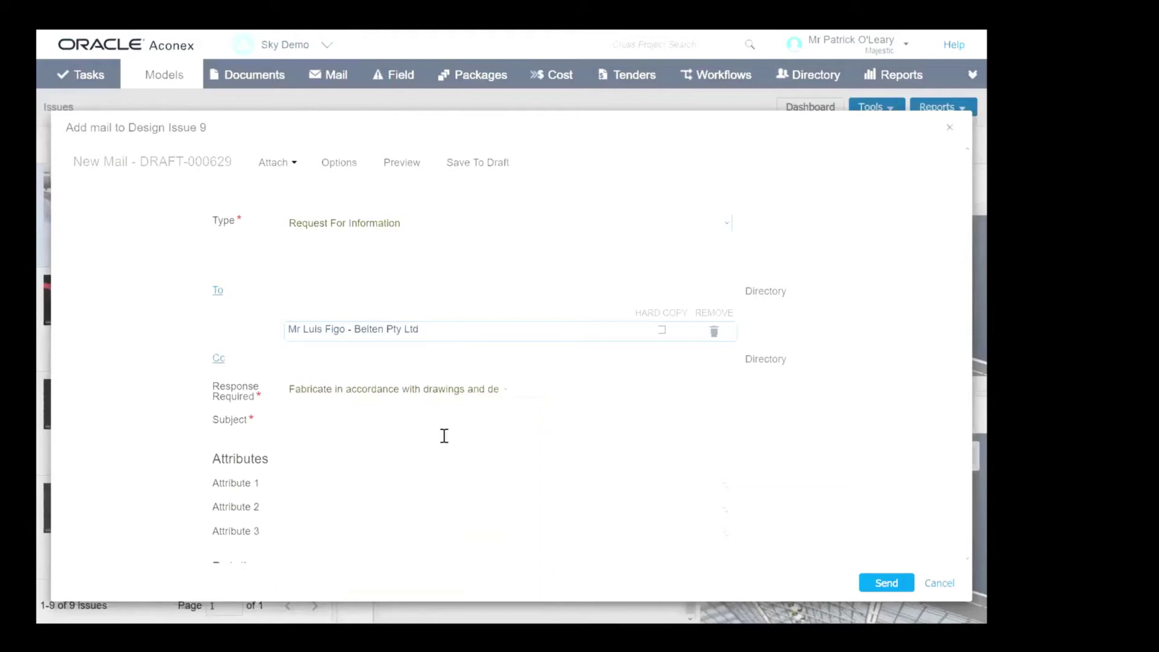
pyautogui.click(598, 395)
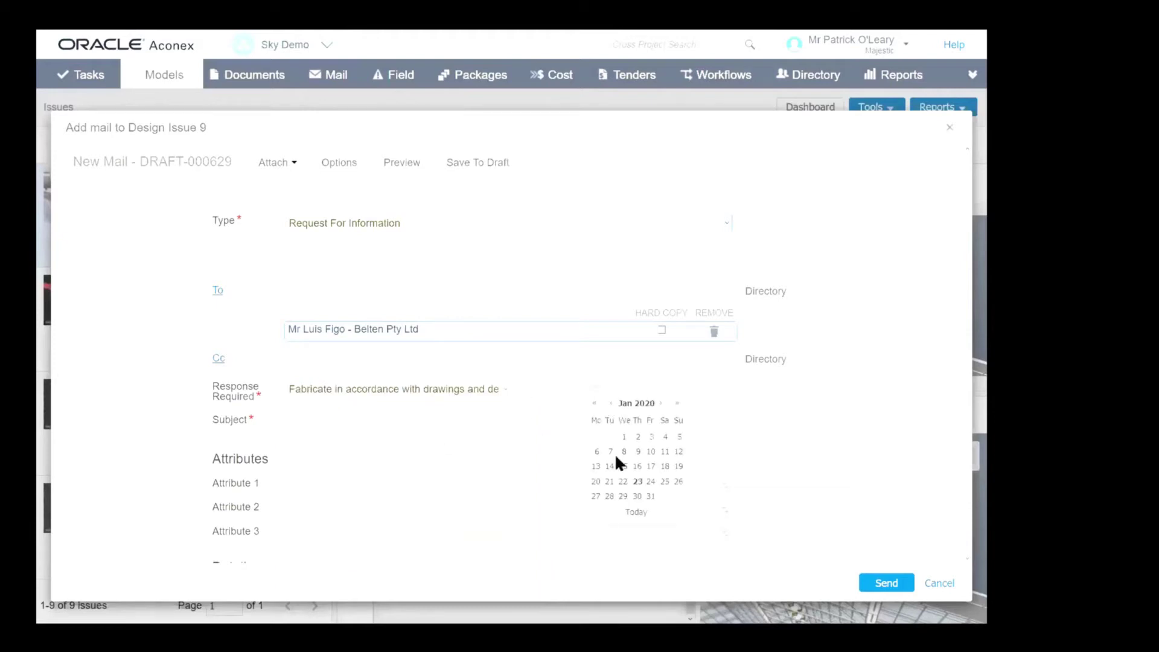
pyautogui.click(650, 496)
# - Enter the mail subject "Please review the new model and fabricate accordingly"
pyautogui.click(315, 428)
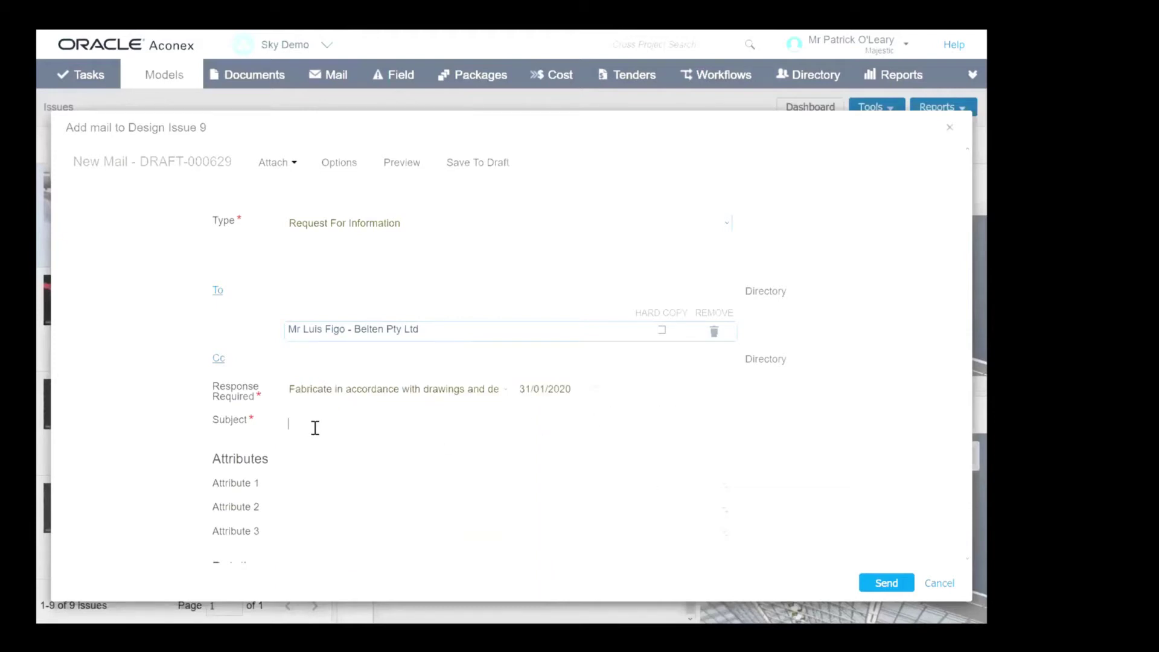
pyautogui.write('Please review the new model and')
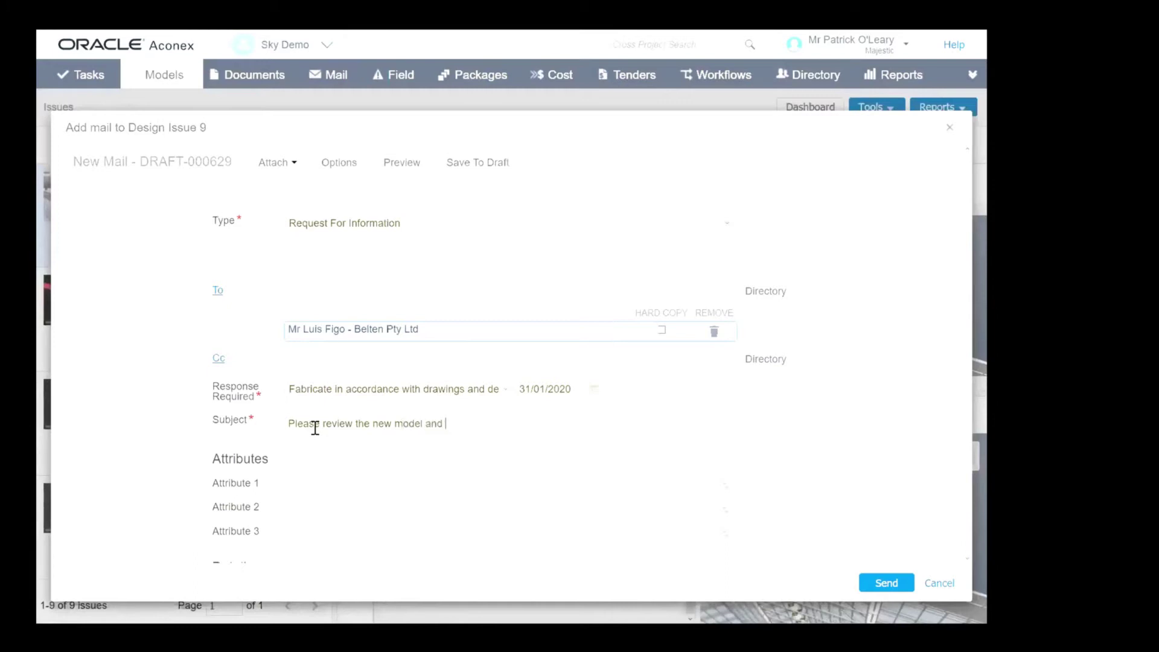
pyautogui.write(' fabricate accordingly')
# - Answer Yes to the cost impact question and send the request for information
pyautogui.scroll(-1, 314, 428)
pyautogui.scroll(-3, 325, 422)
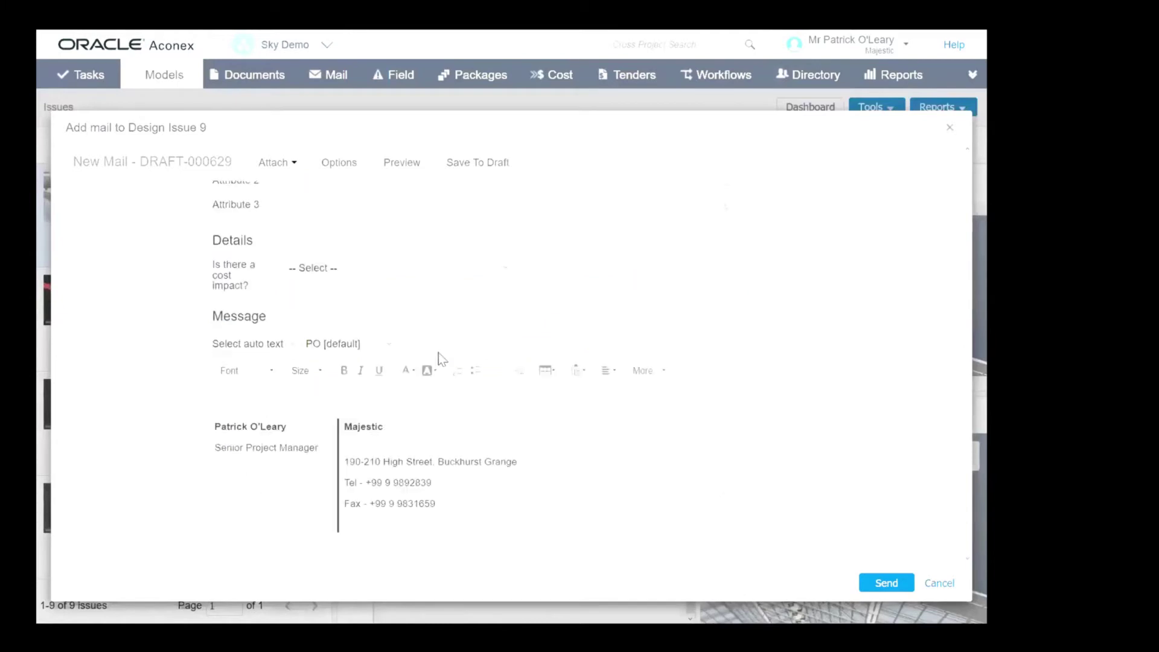
pyautogui.click(506, 267)
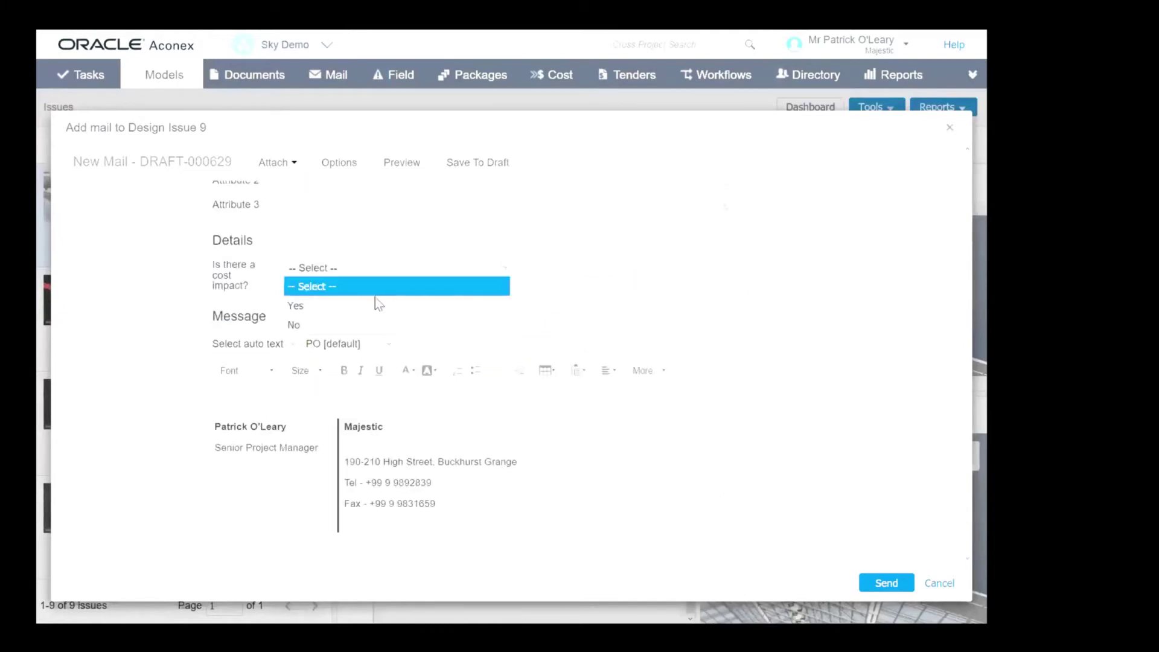
pyautogui.click(375, 304)
pyautogui.click(890, 586)
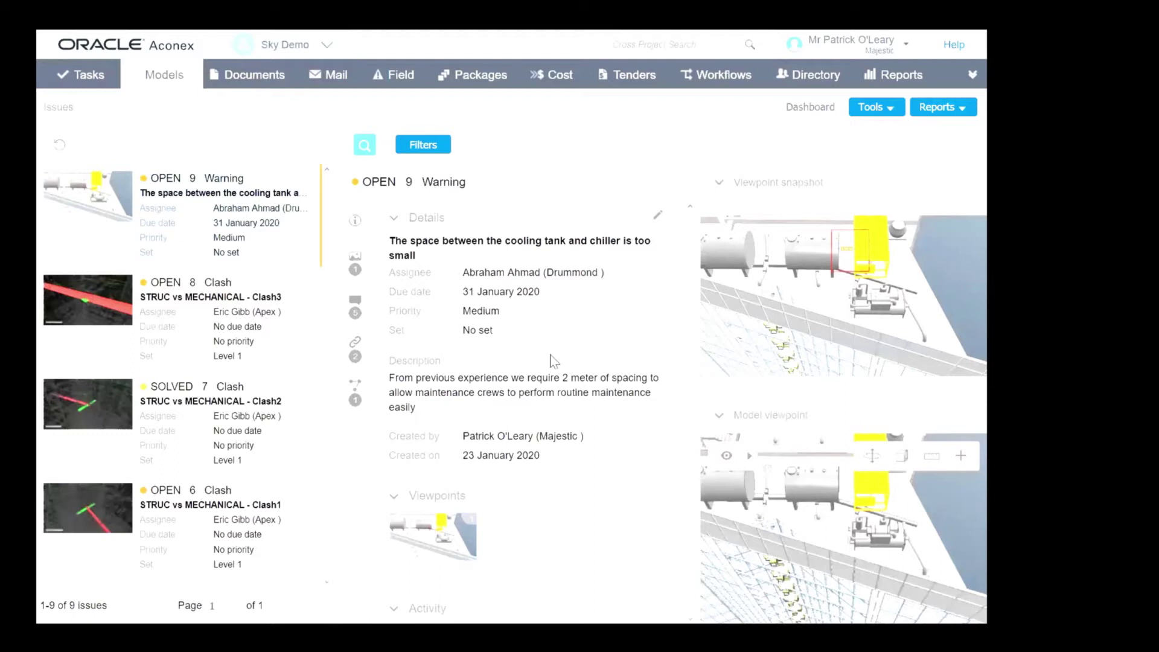
# - Review the spacing issue's activity history, including the assignee, due date, viewpoint and related model entries
pyautogui.scroll(-5, 555, 361)
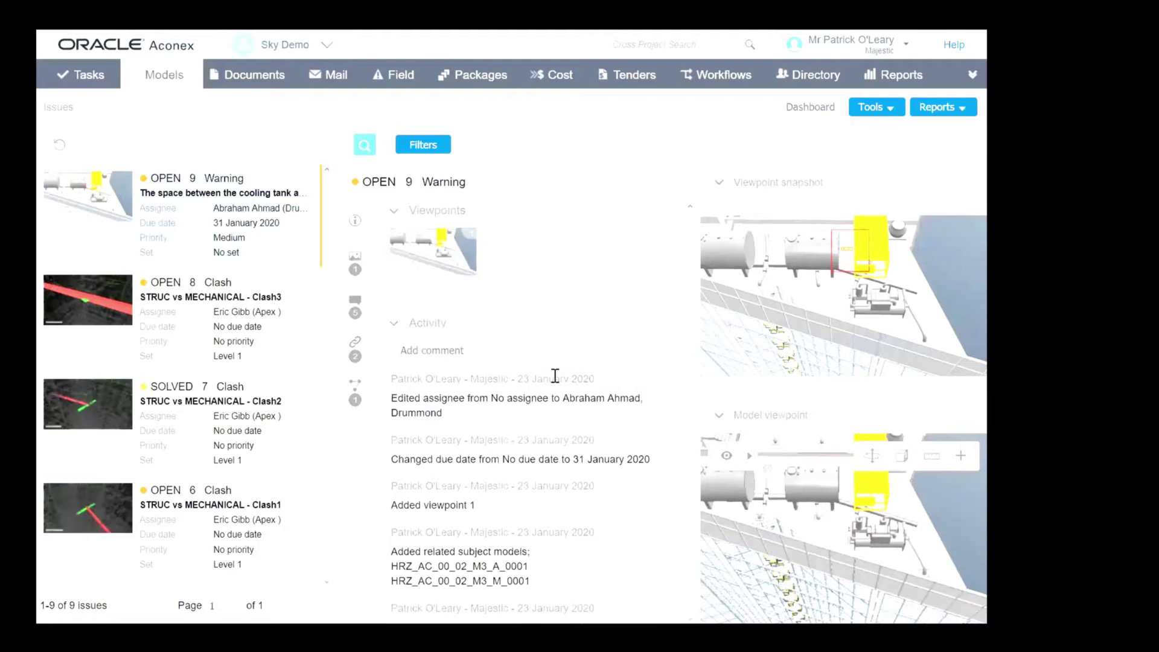
pyautogui.scroll(-3, 554, 376)
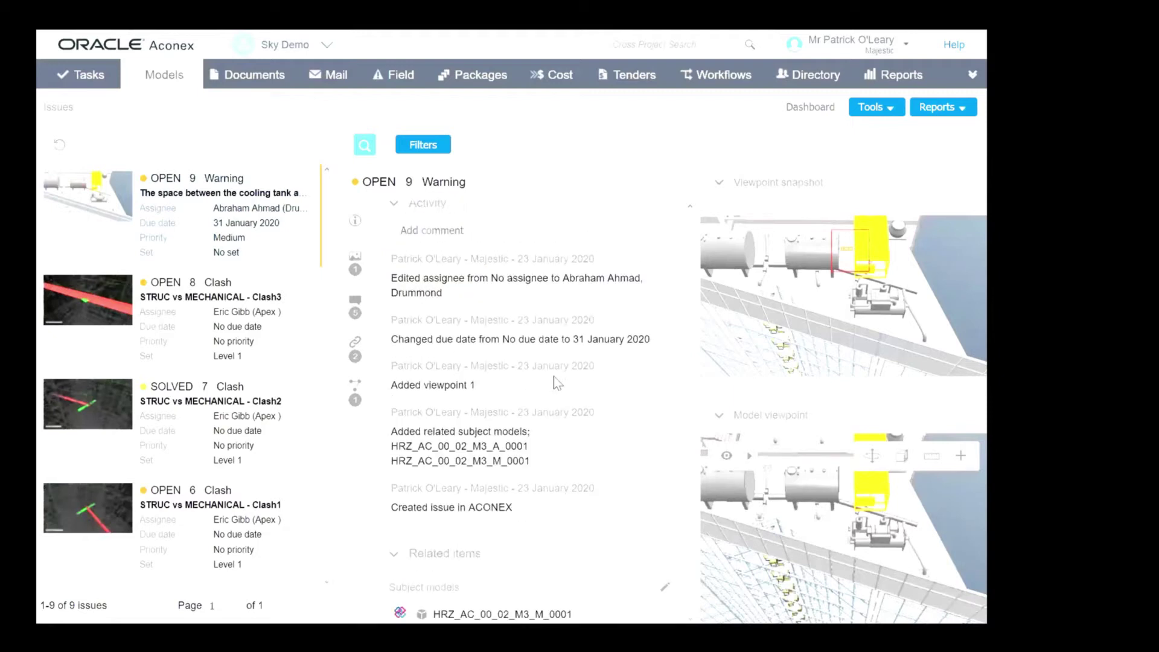
pyautogui.scroll(1, 553, 375)
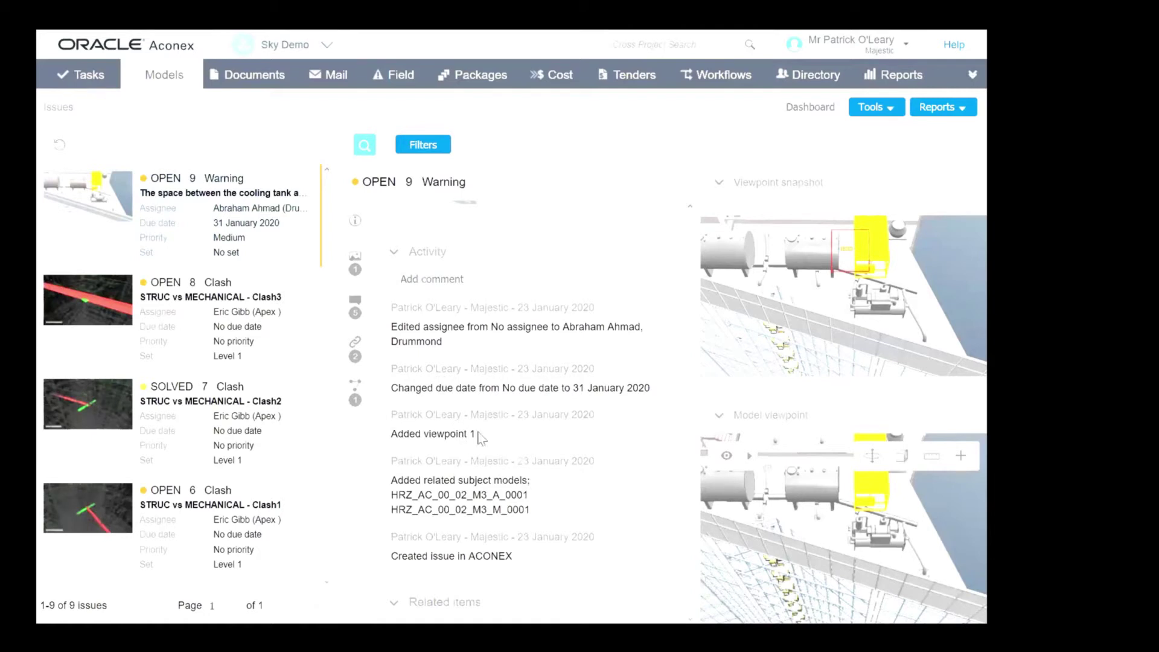
pyautogui.scroll(-1, 483, 437)
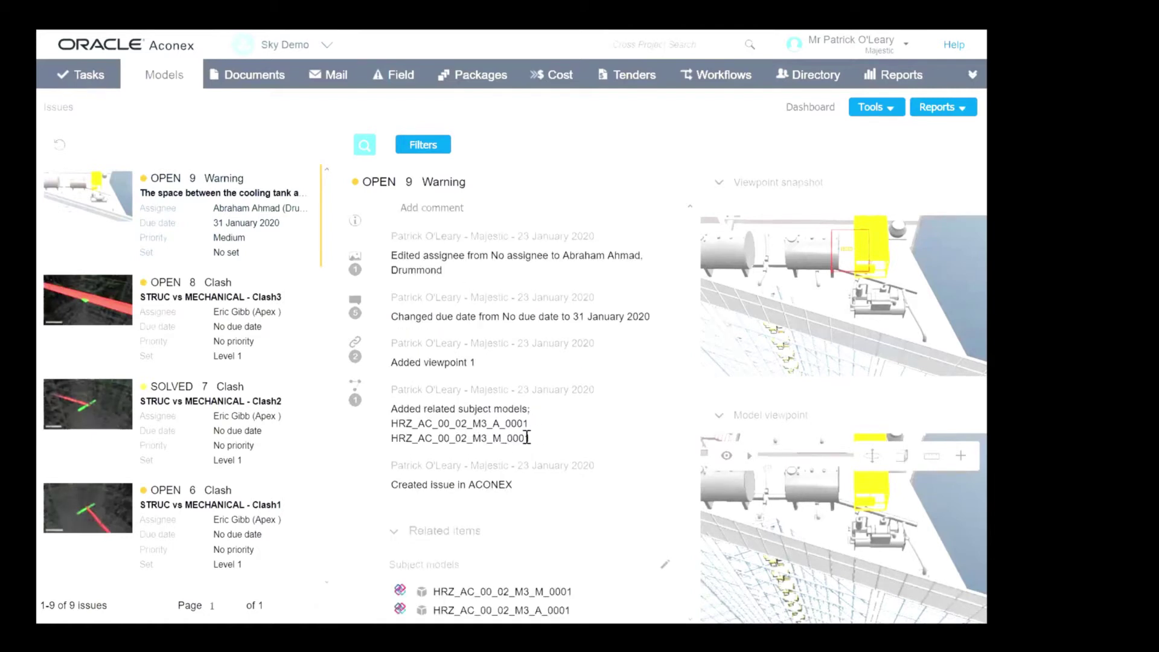
pyautogui.tripleClick(494, 486)
pyautogui.scroll(-2, 547, 493)
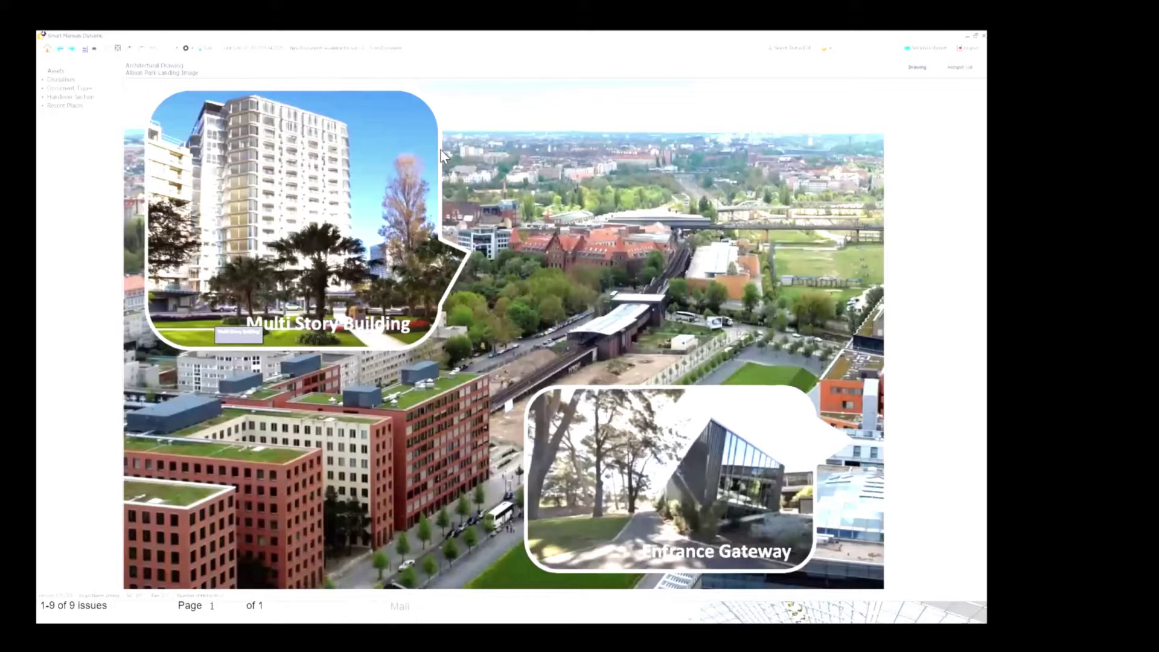
# - In the Smart Manuals viewer, open the multi-story building's Level 12 electrical power layout and examine the distribution board area
pyautogui.click(351, 219)
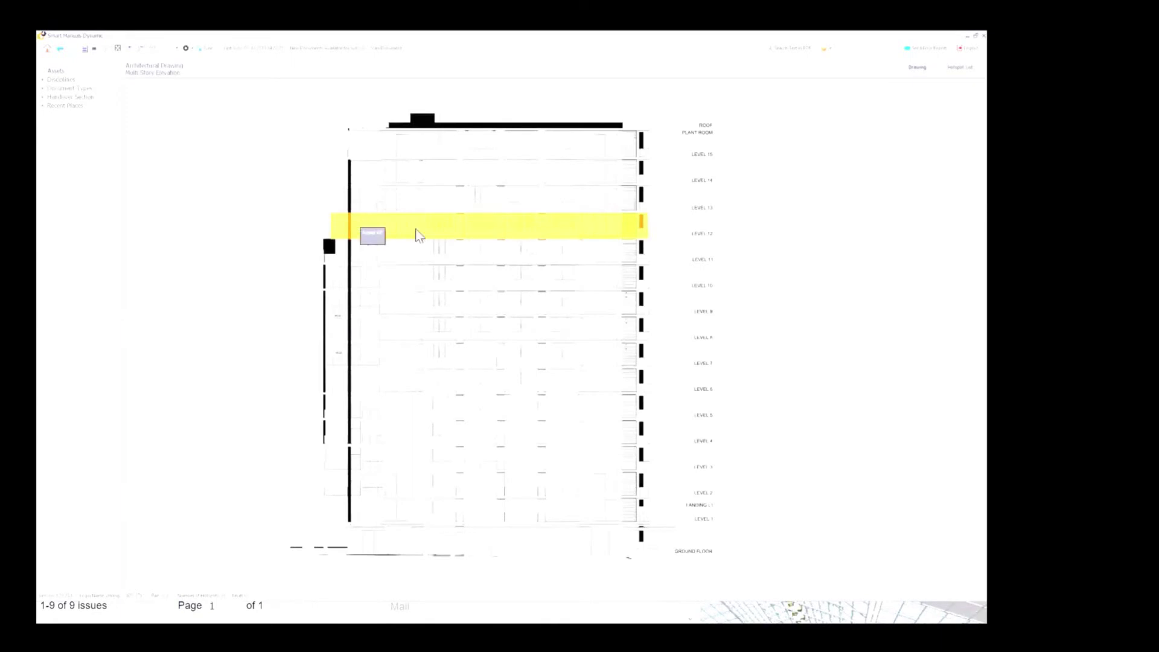
pyautogui.click(564, 239)
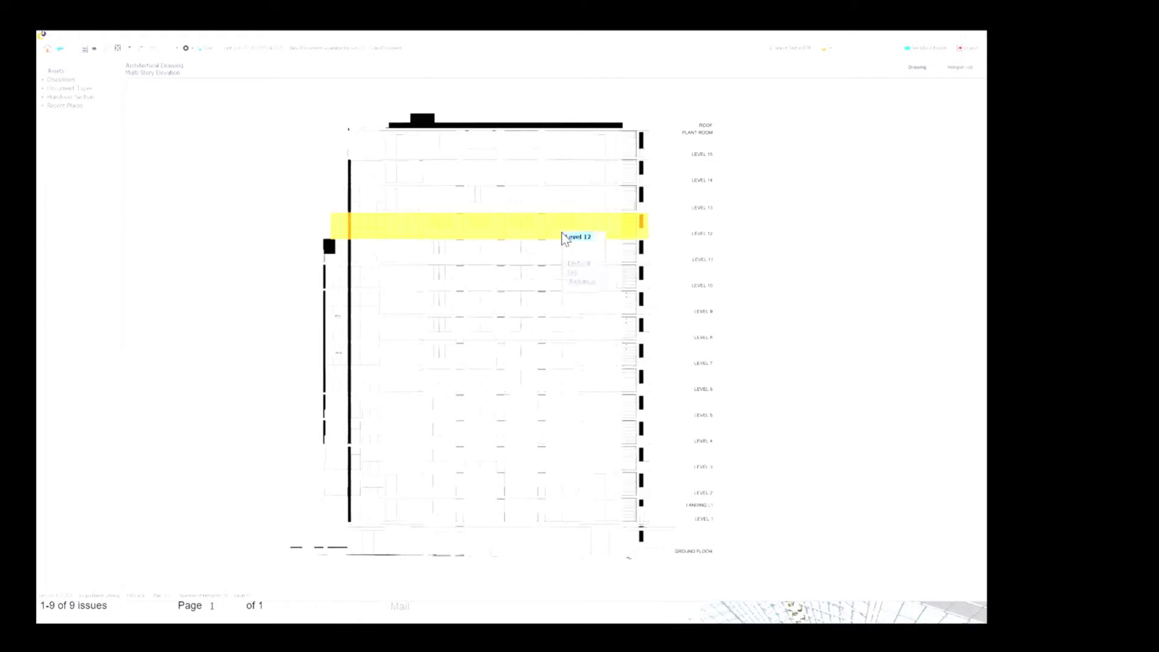
pyautogui.click(584, 263)
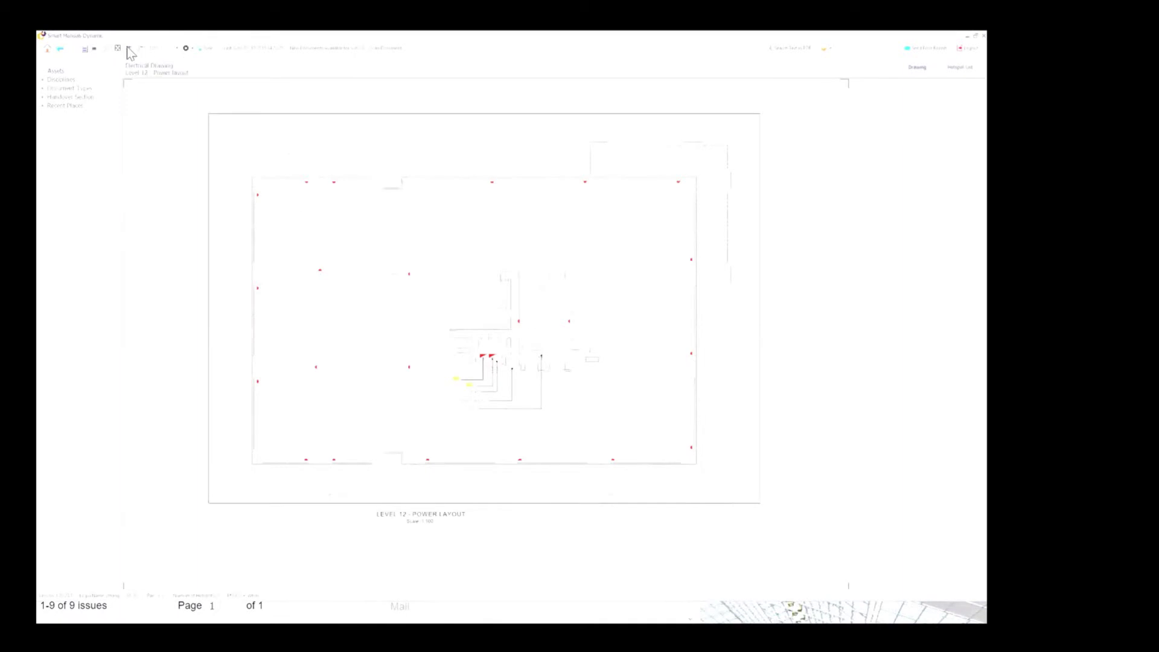
pyautogui.scroll(2, 478, 318)
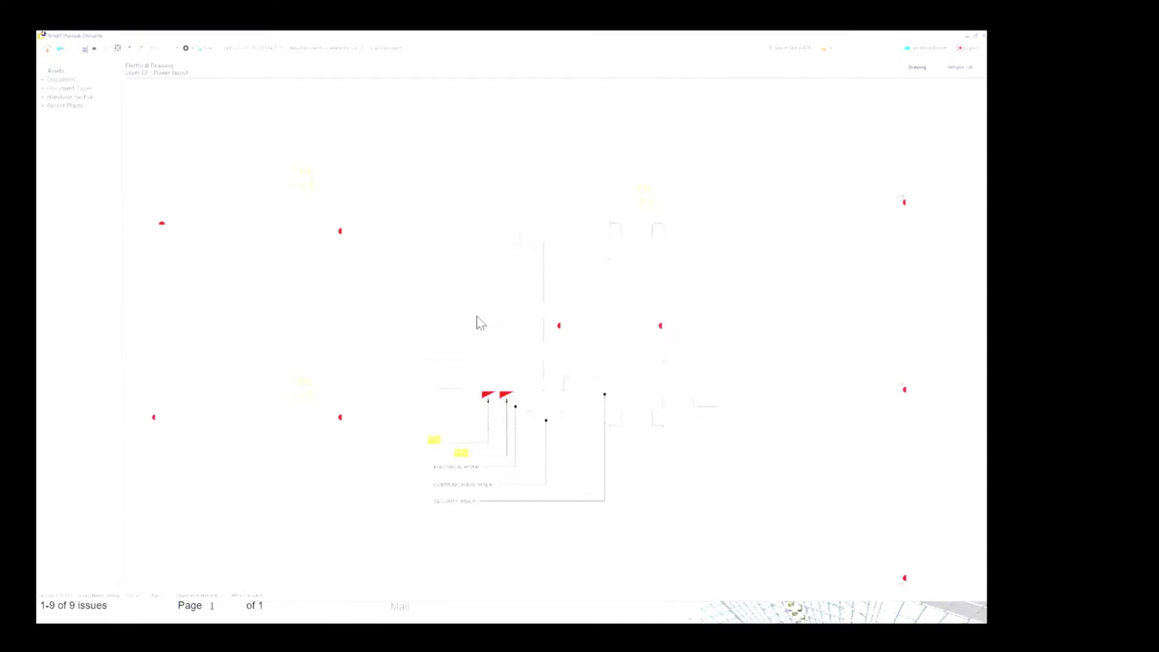
pyautogui.moveTo(479, 297)
pyautogui.mouseDown()
pyautogui.moveTo(440, 262)
pyautogui.moveTo(339, 217)
pyautogui.moveTo(380, 281)
pyautogui.moveTo(513, 263)
pyautogui.moveTo(519, 242)
pyautogui.mouseUp()
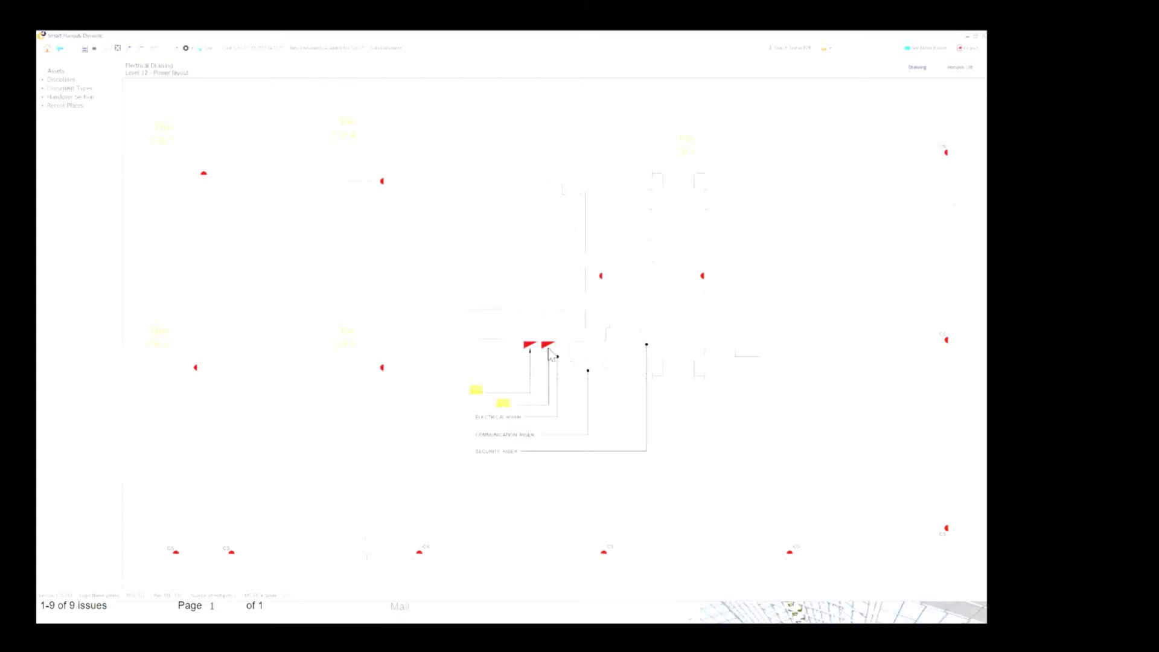
# - Open the manual for distribution board DB.2-2 and view its preventative maintenance PDF
pyautogui.click(507, 407)
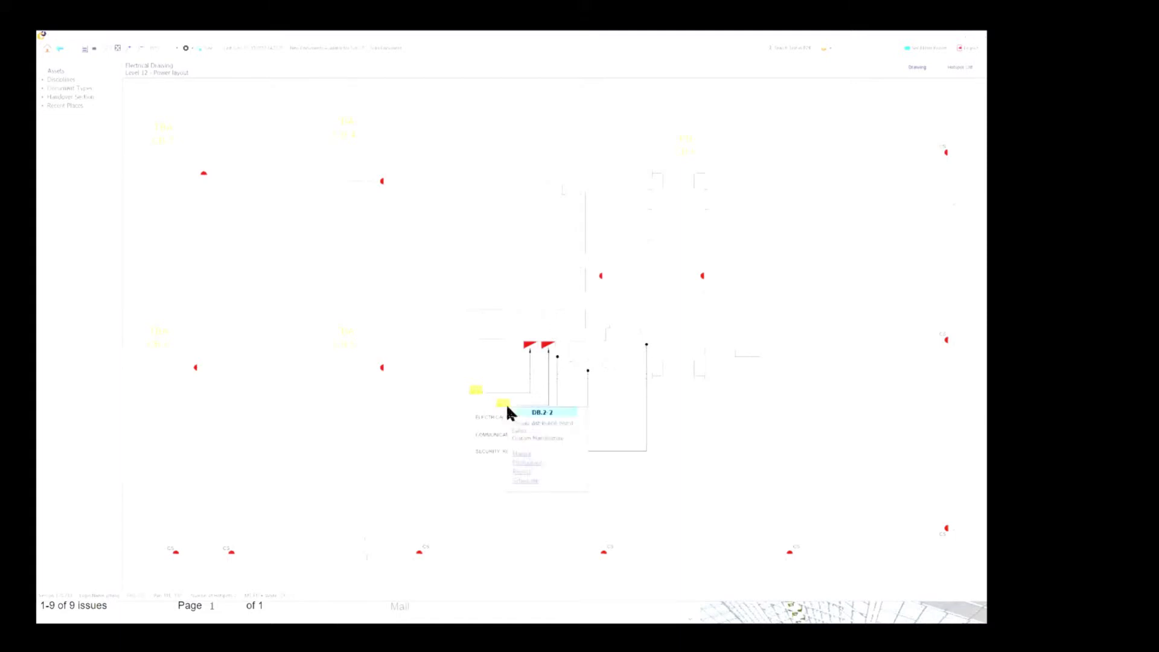
pyautogui.click(523, 457)
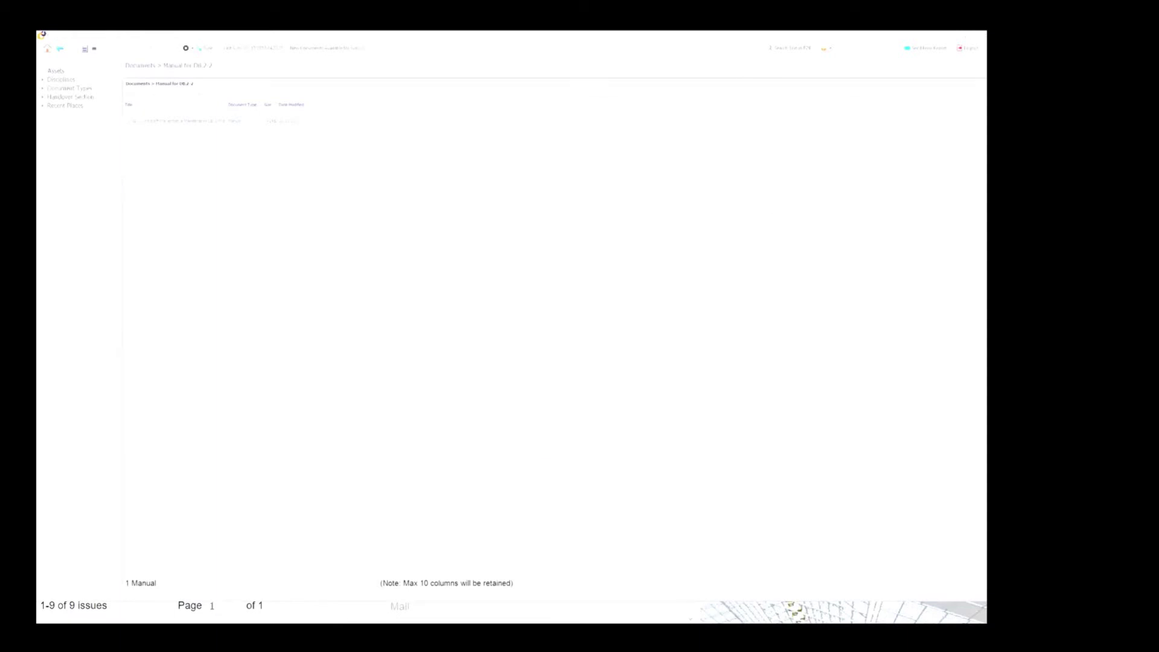
pyautogui.doubleClick(877, 197)
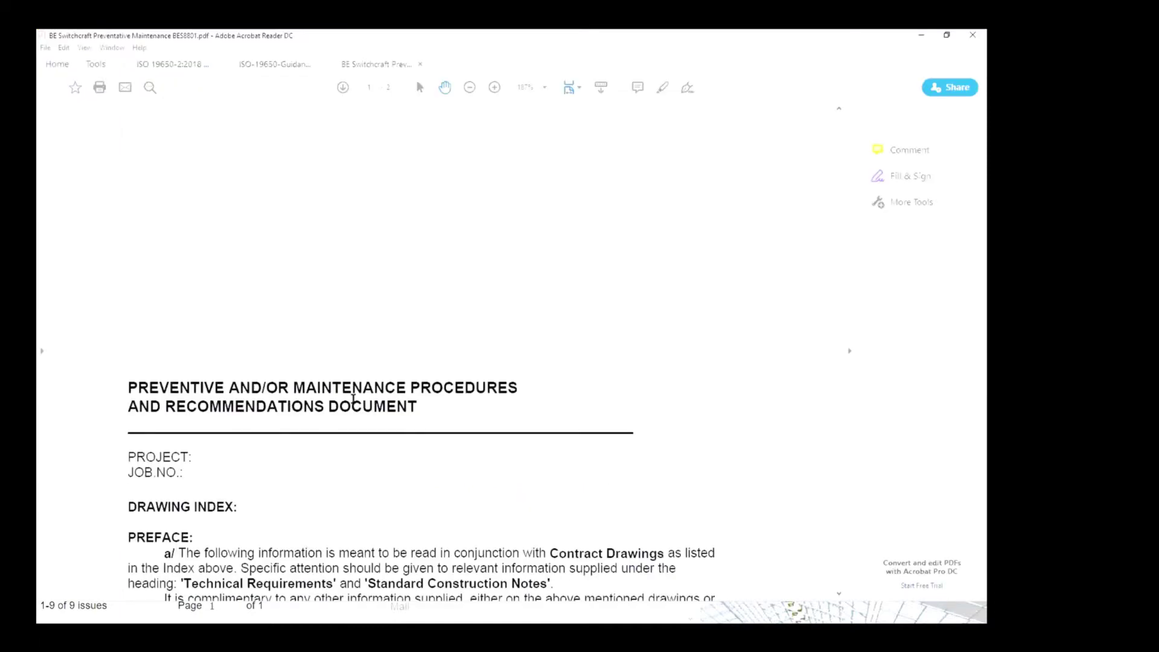
pyautogui.click(919, 38)
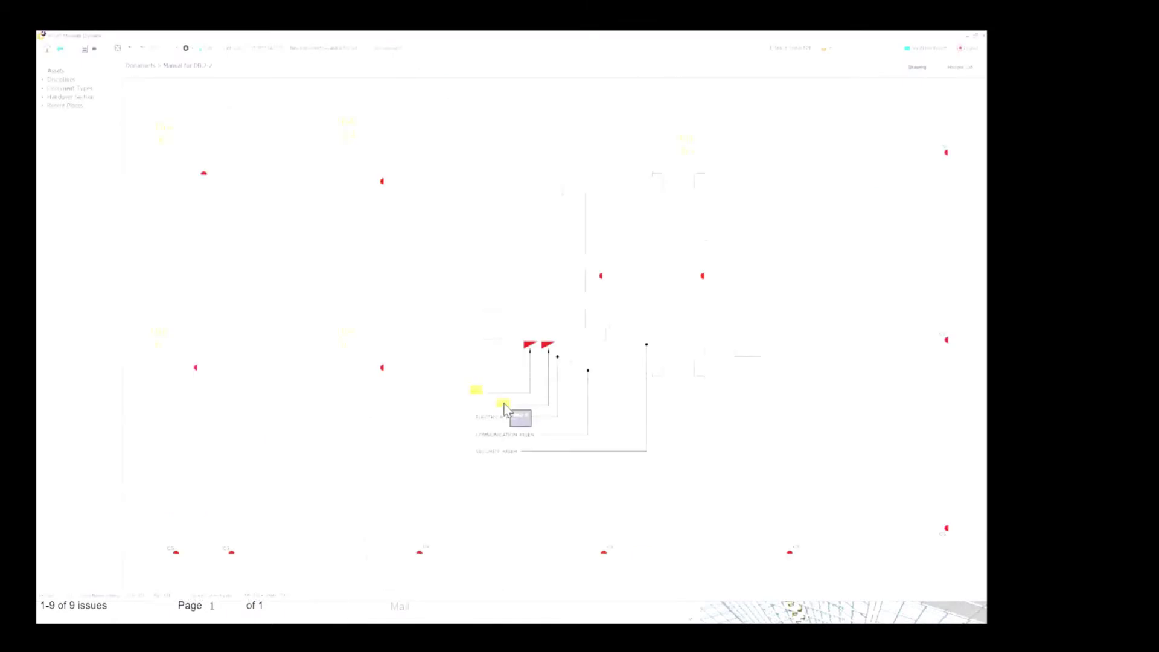
# - View the photograph of distribution board DB.2-2 and return to the Level 12 power layout
pyautogui.click(504, 405)
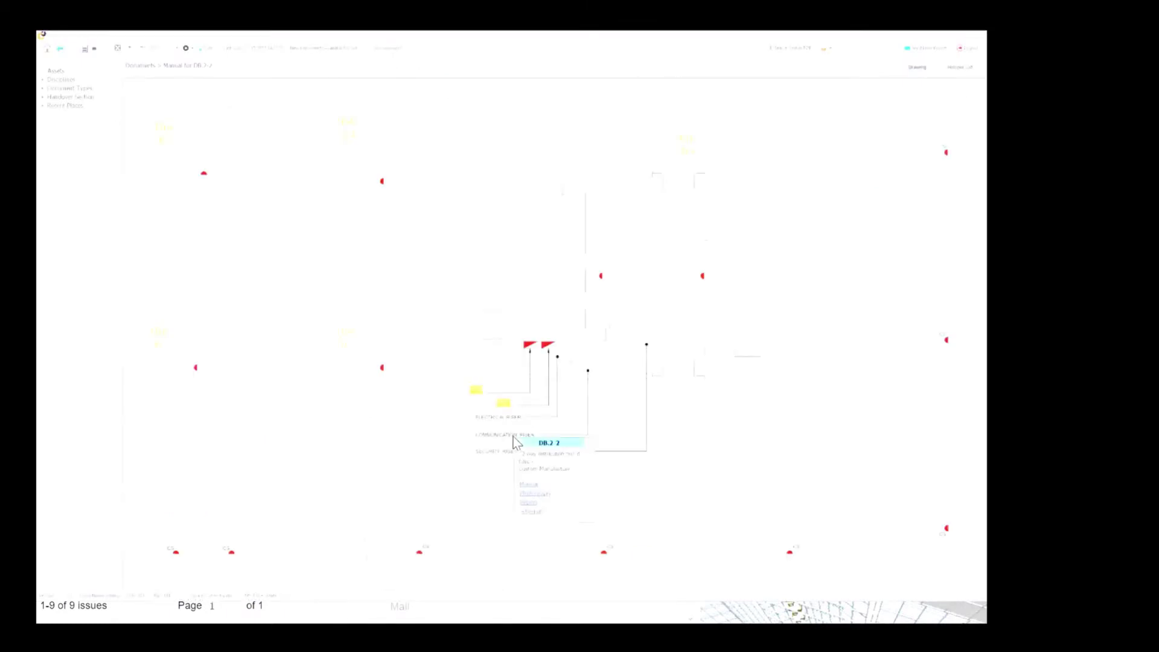
pyautogui.click(528, 470)
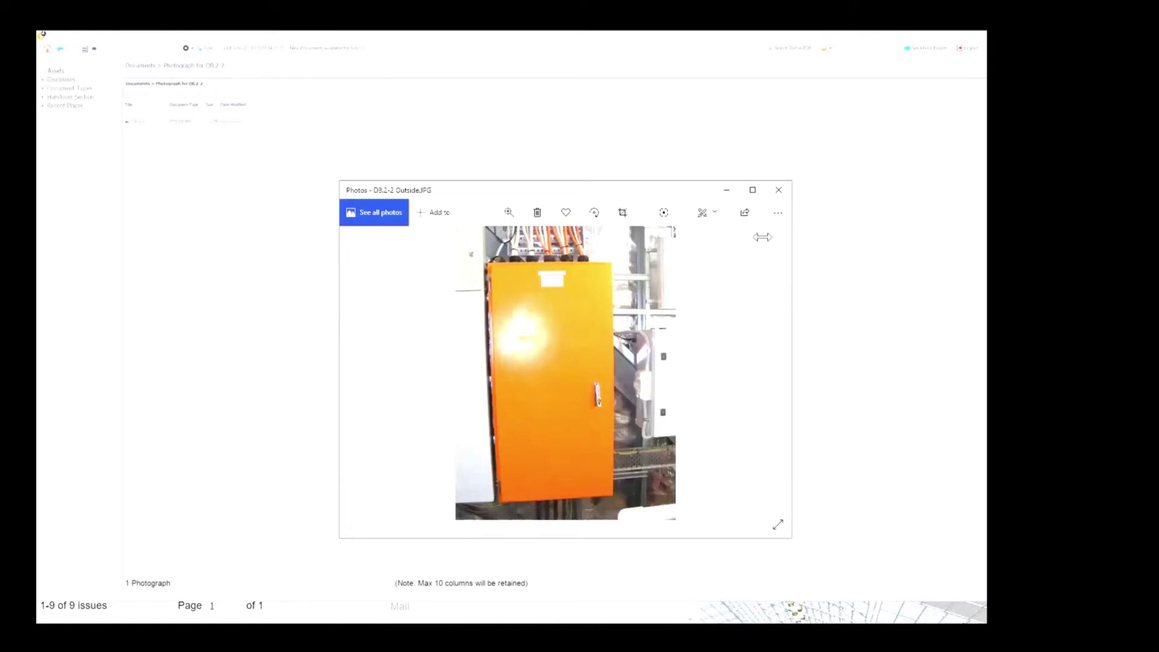
pyautogui.click(845, 385)
pyautogui.click(60, 50)
# - Review the Test Results report for distribution board DB.2-2, and back out of the Level 12 power layout
pyautogui.click(515, 423)
pyautogui.click(525, 475)
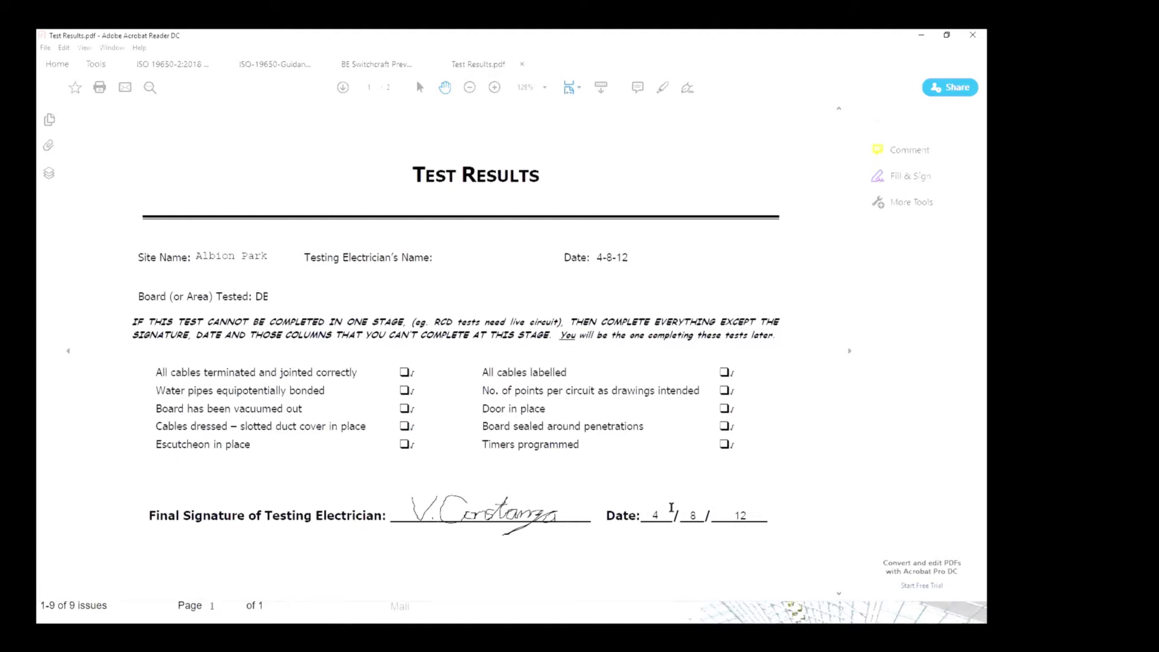
pyautogui.scroll(-3, 667, 505)
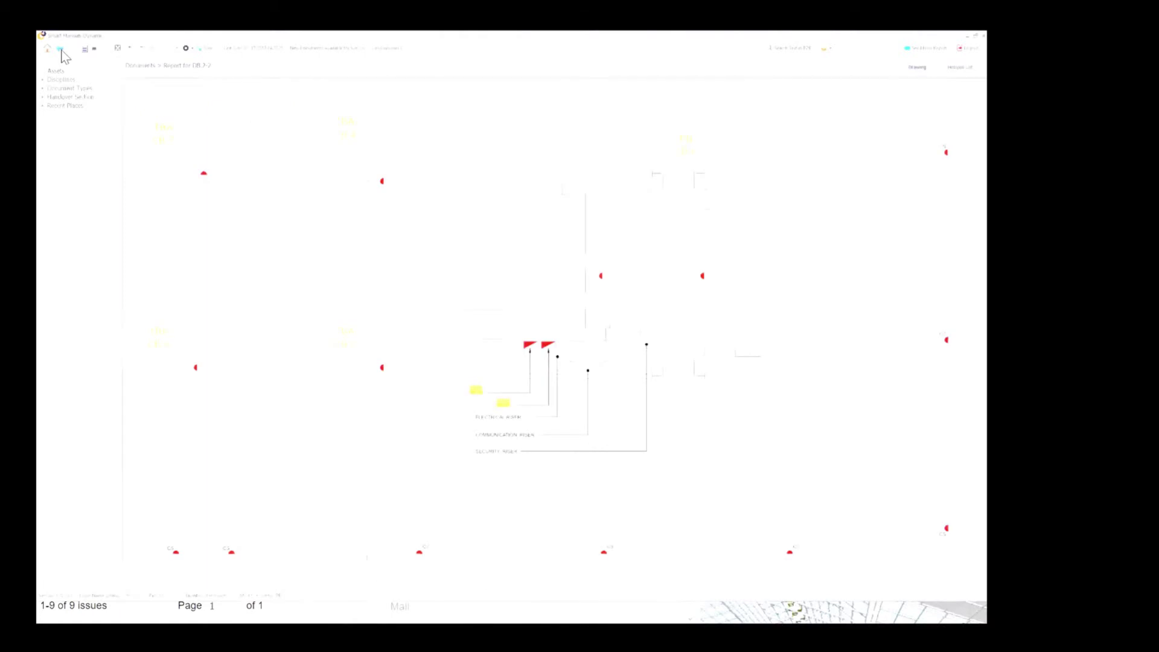
pyautogui.click(61, 50)
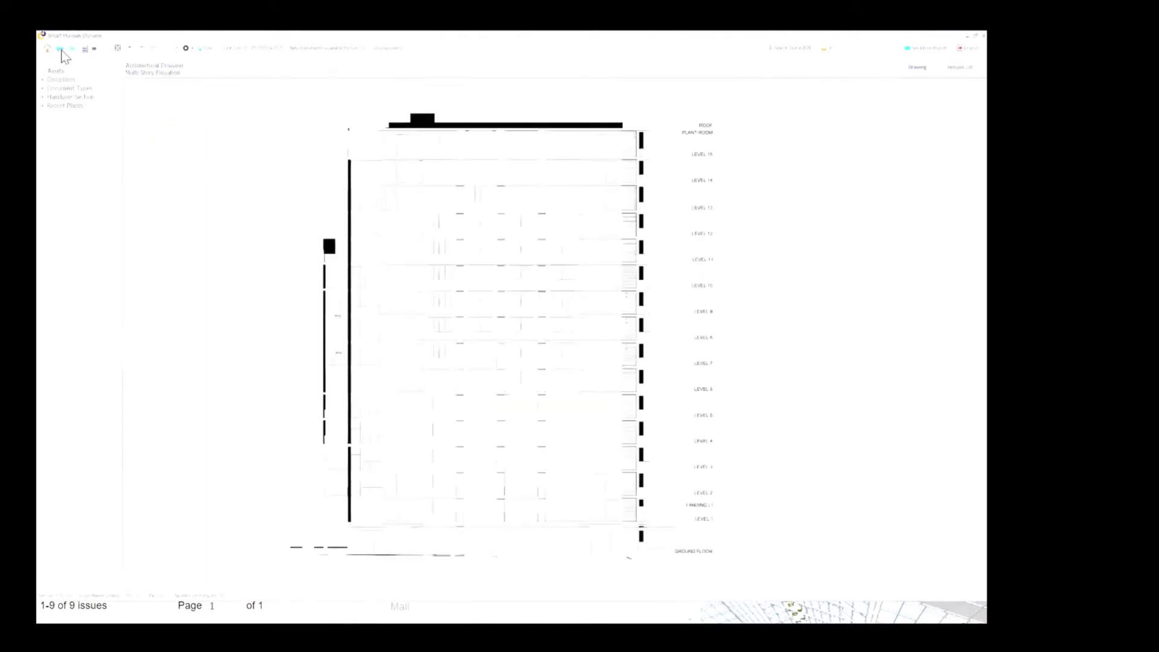
pyautogui.click(61, 50)
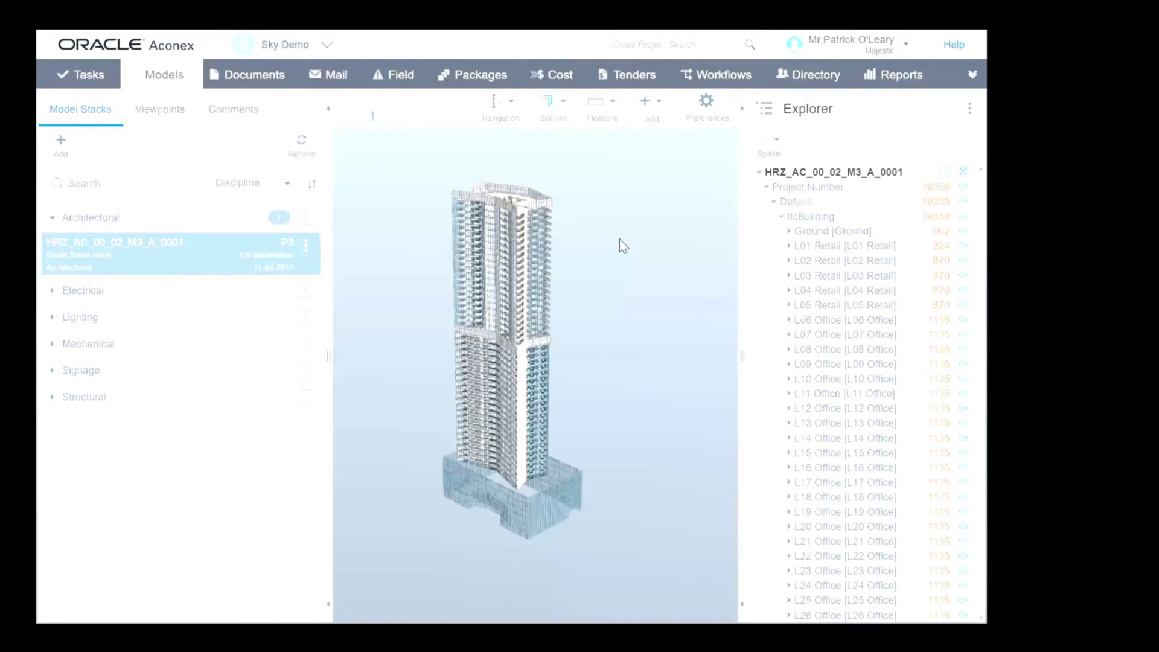
# - Examine the upper floors and roof of the South Tower Hotel architectural model HRZ_AC_00_02_M3_A_0001
pyautogui.scroll(5, 516, 208)
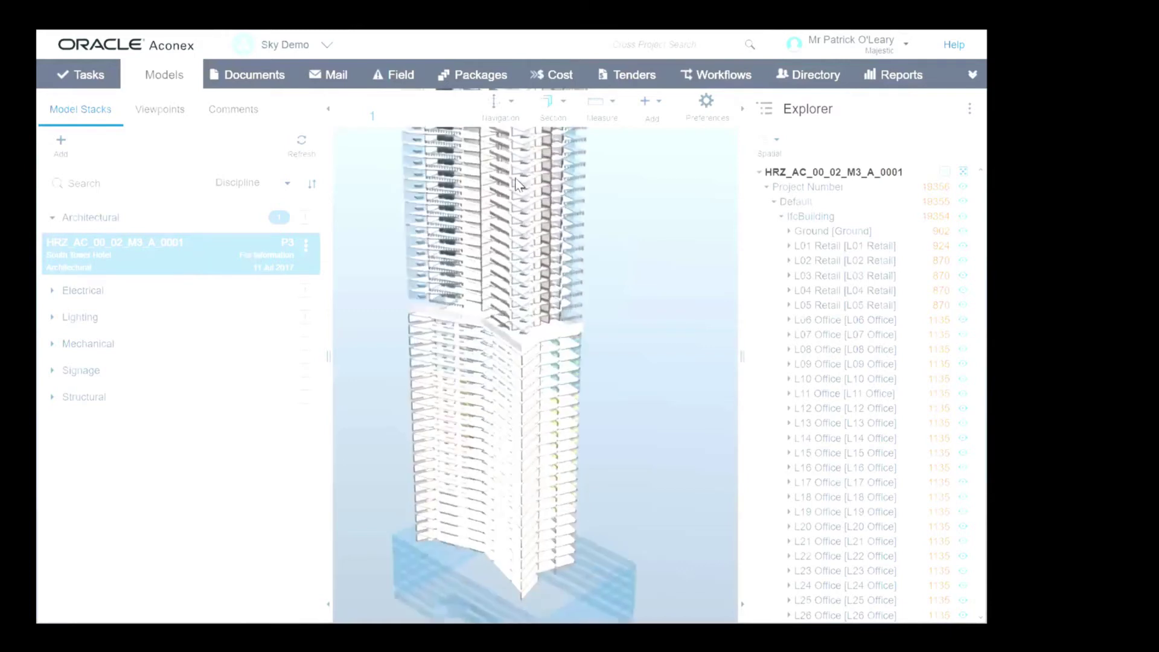
pyautogui.moveTo(514, 177); pyautogui.dragTo(506, 367)
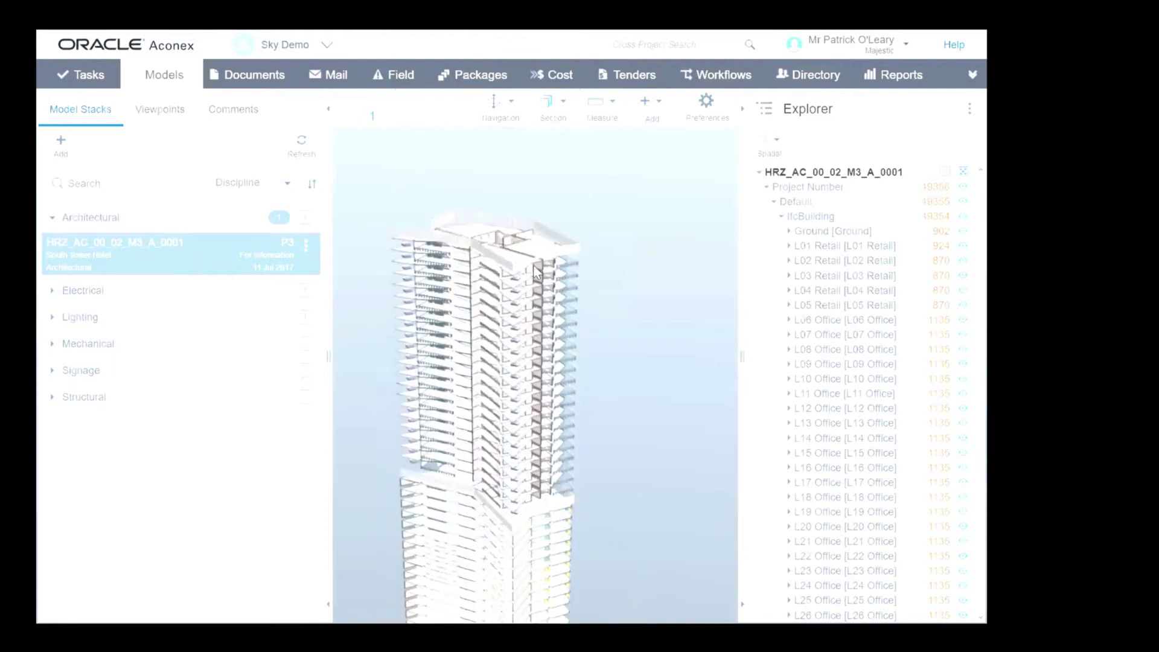
pyautogui.scroll(3, 529, 266)
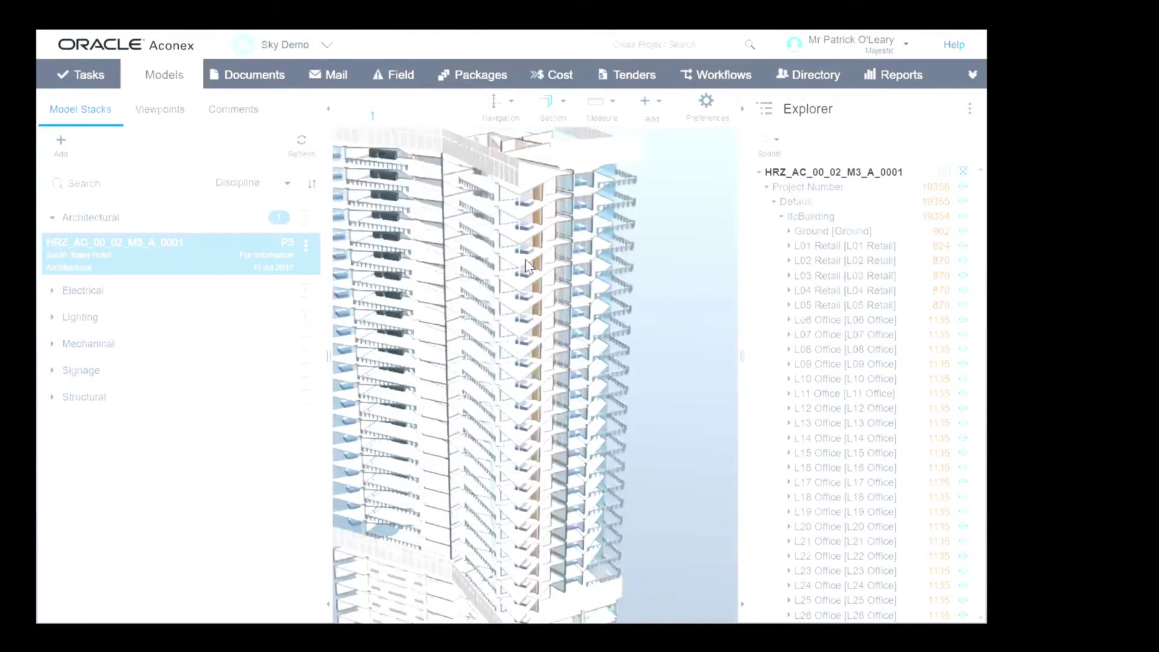
pyautogui.moveTo(541, 326); pyautogui.dragTo(542, 278)
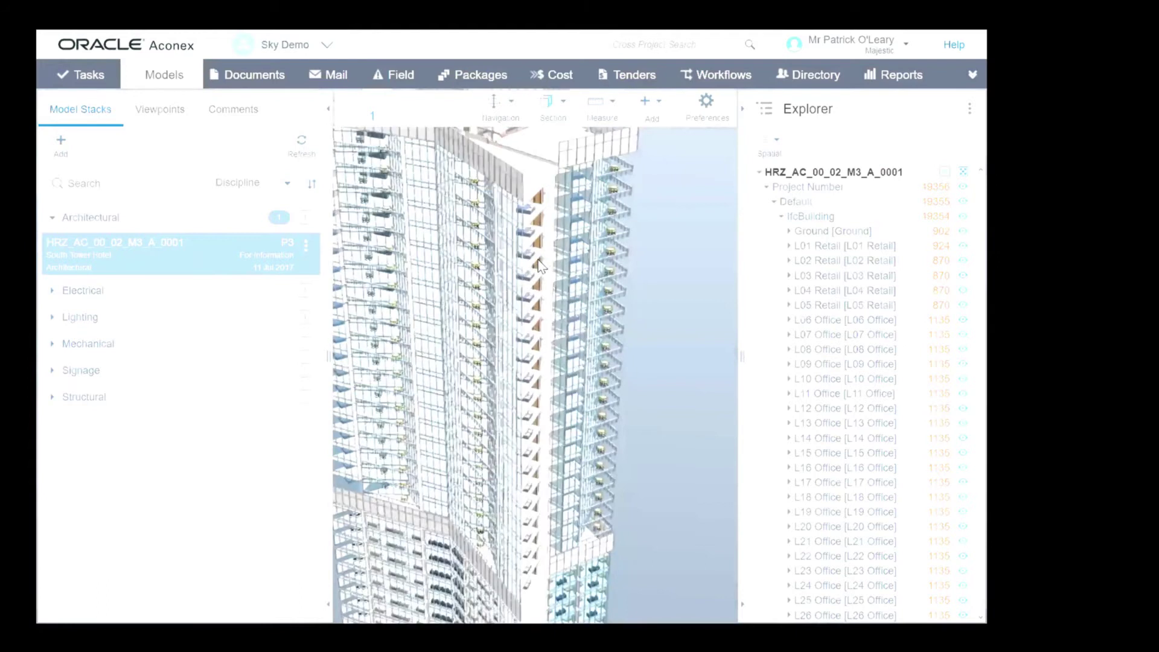
pyautogui.moveTo(554, 352); pyautogui.dragTo(540, 326)
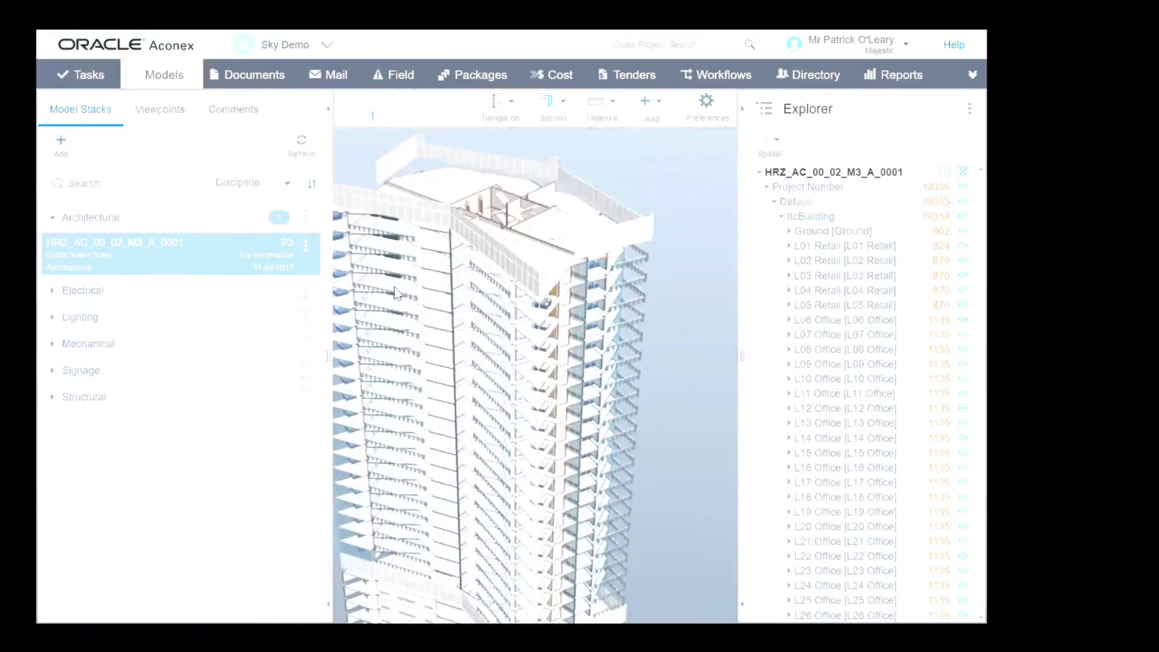
# - Load the Mechanical model HRZ_AC_00_02_M3_M_0001 together with the architectural model and examine the rooftop plant up close
pyautogui.click(184, 354)
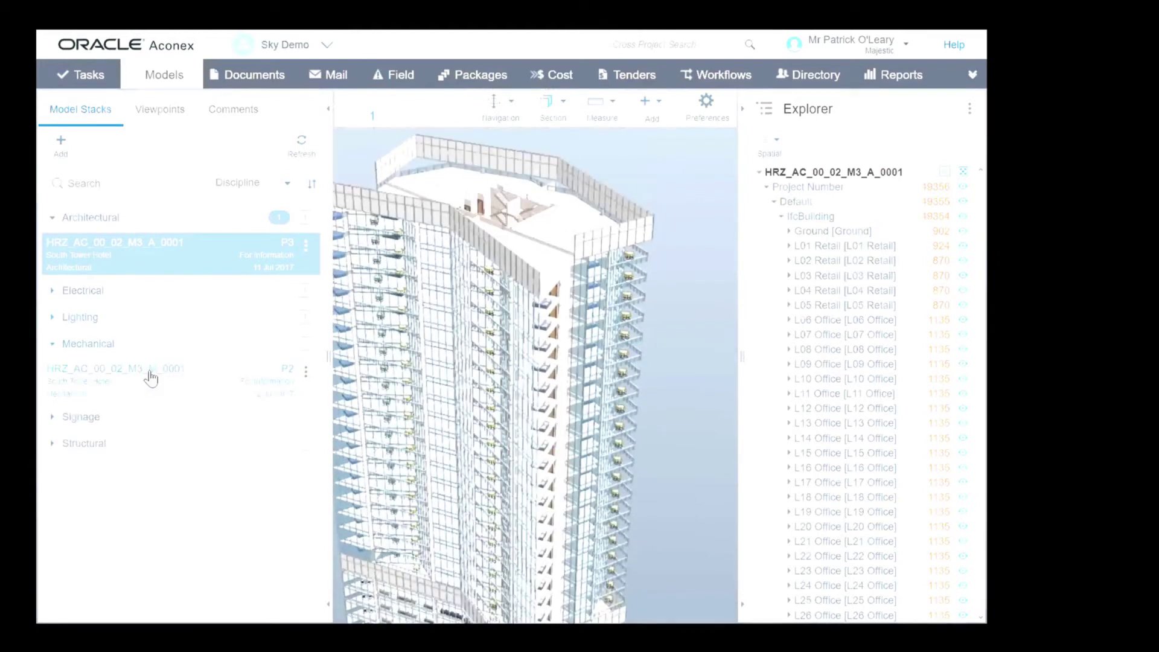
pyautogui.click(150, 378)
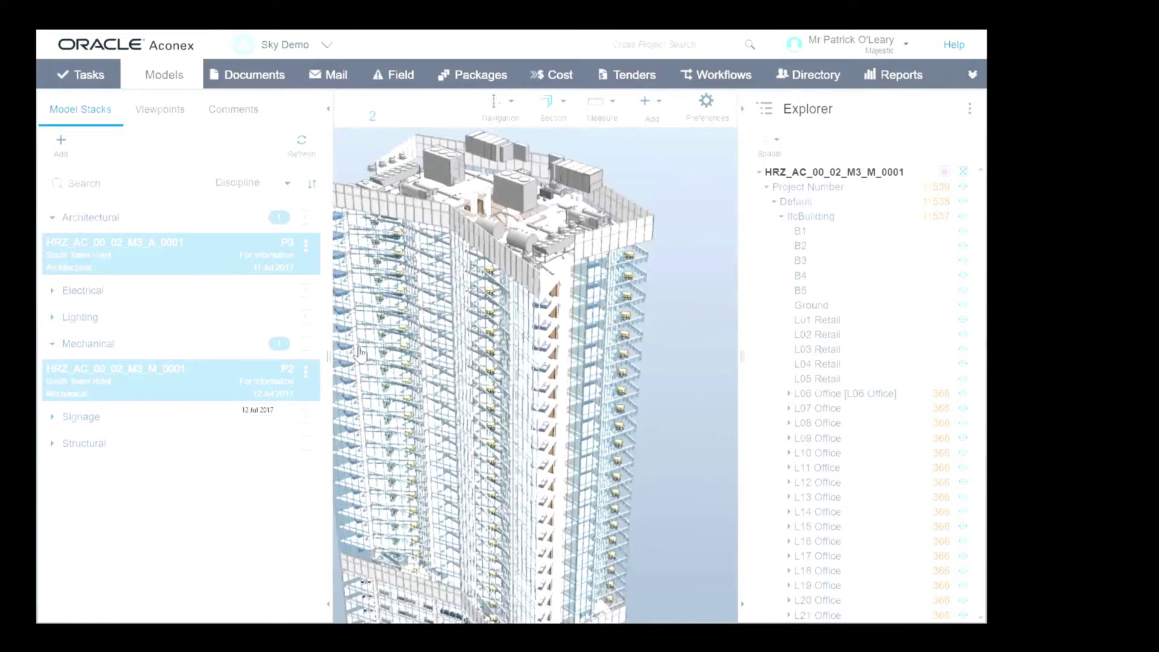
pyautogui.moveTo(568, 289); pyautogui.dragTo(606, 346)
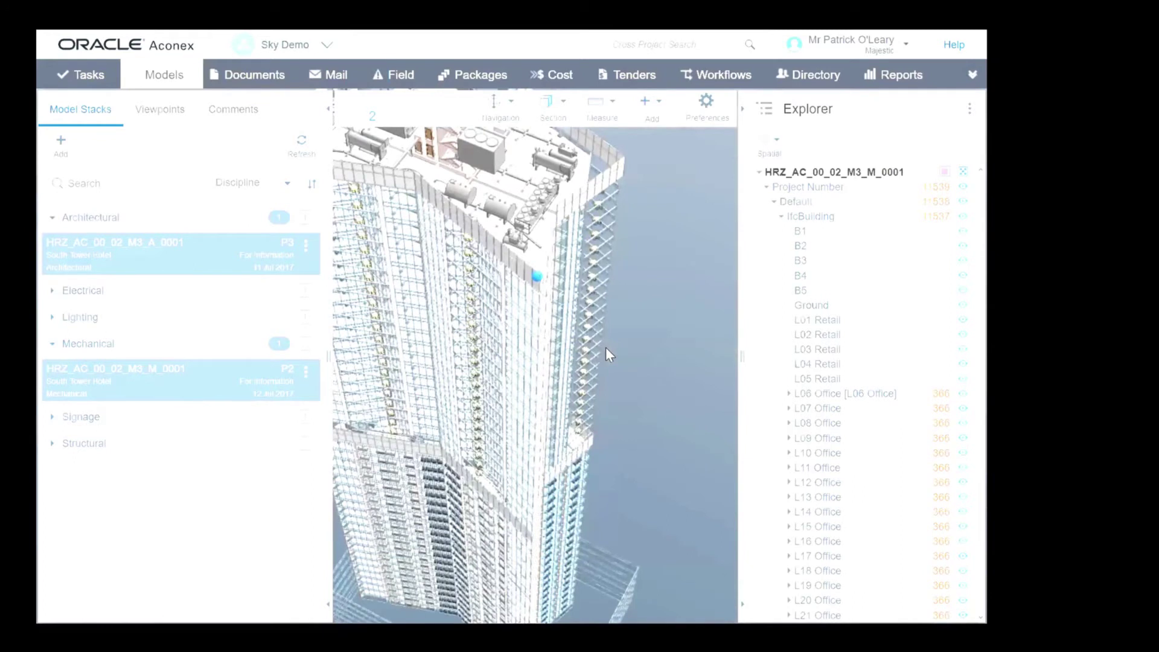
pyautogui.moveTo(606, 346); pyautogui.dragTo(572, 284)
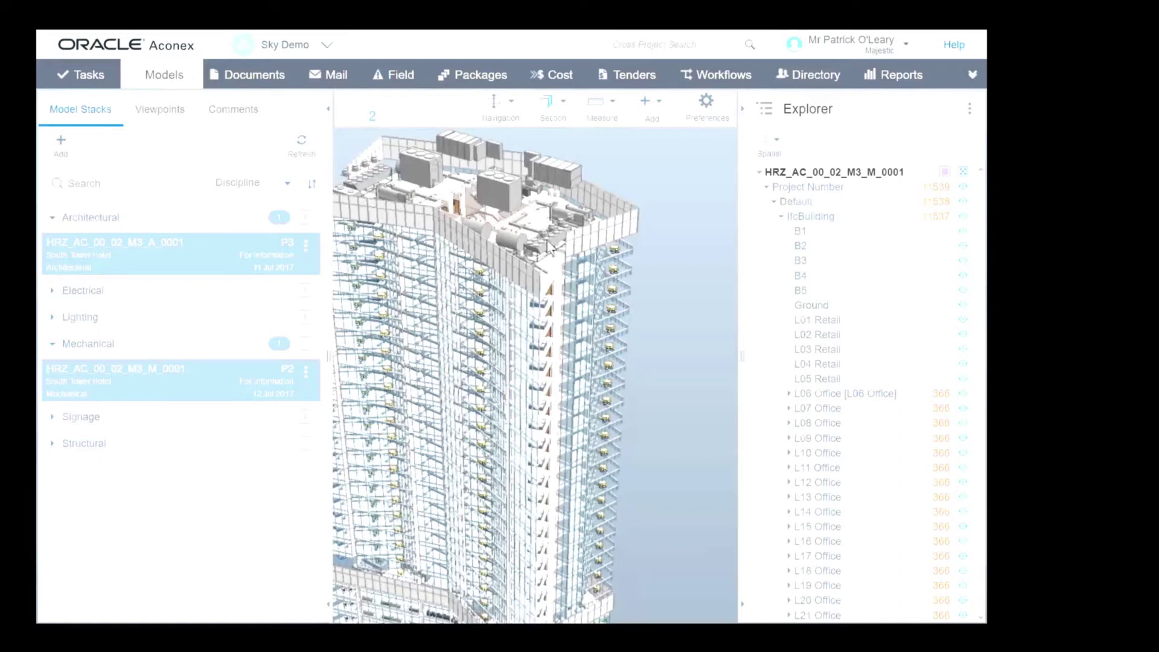
pyautogui.scroll(5, 541, 255)
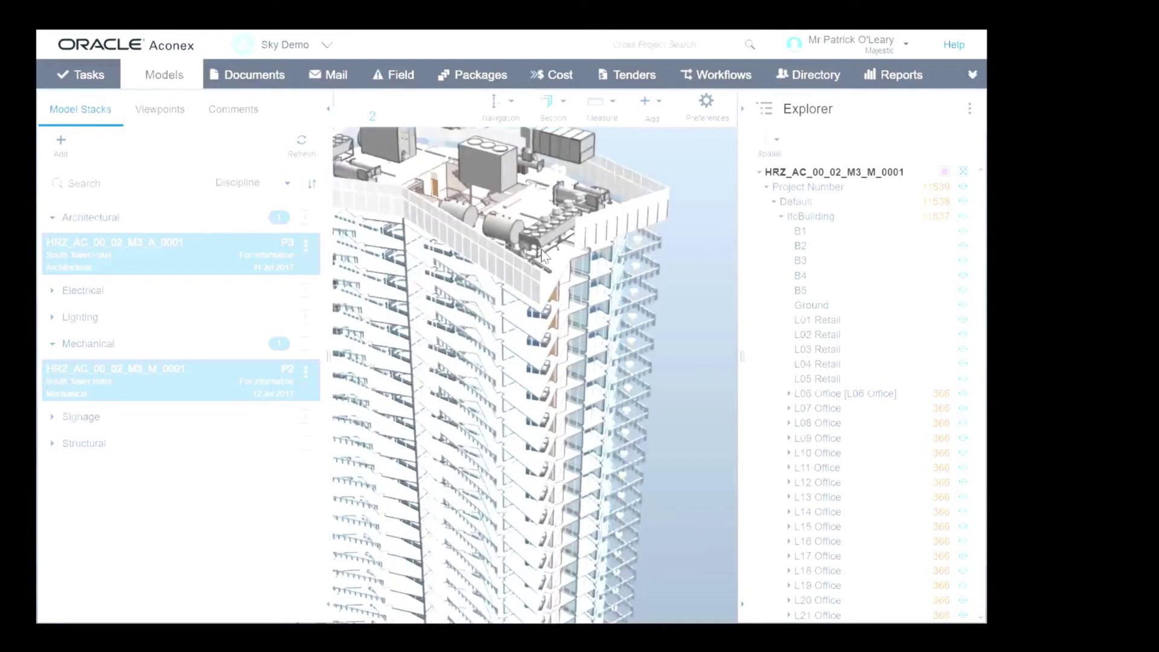
pyautogui.scroll(2, 542, 254)
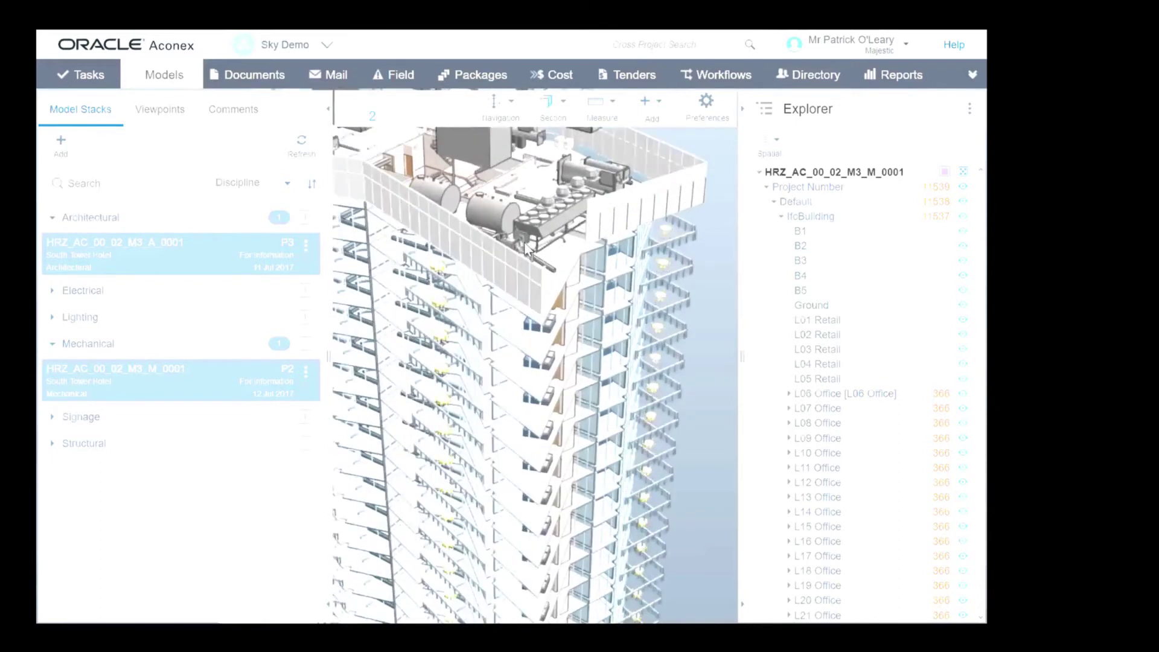
pyautogui.scroll(2, 583, 297)
pyautogui.scroll(3, 631, 269)
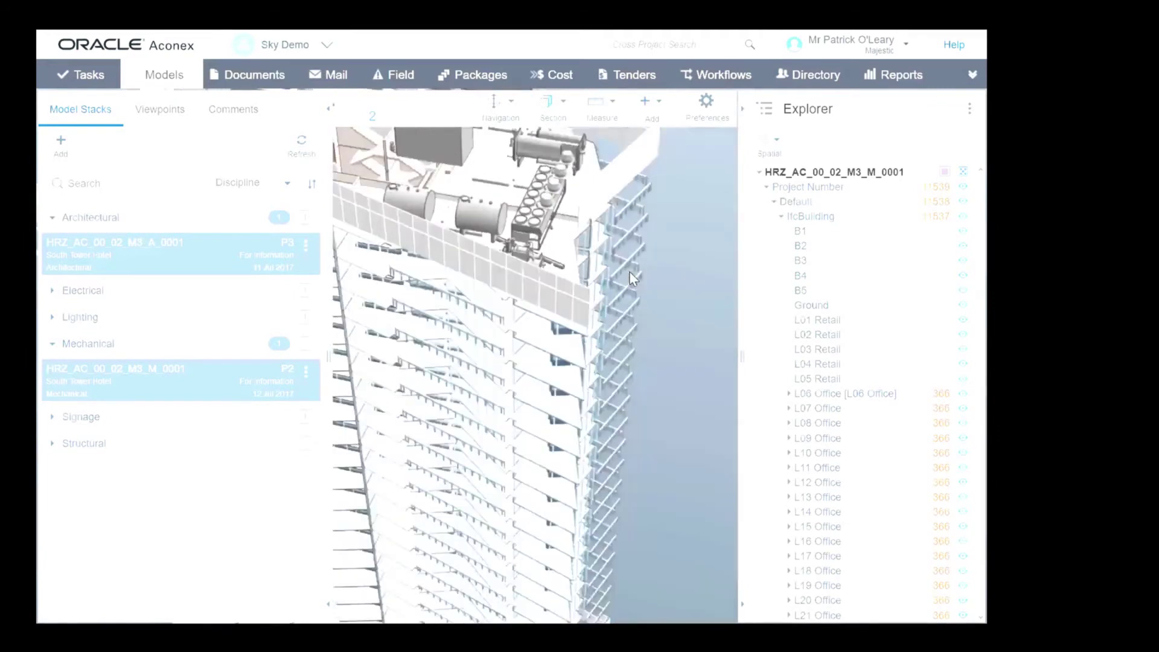
pyautogui.moveTo(639, 242); pyautogui.dragTo(639, 241)
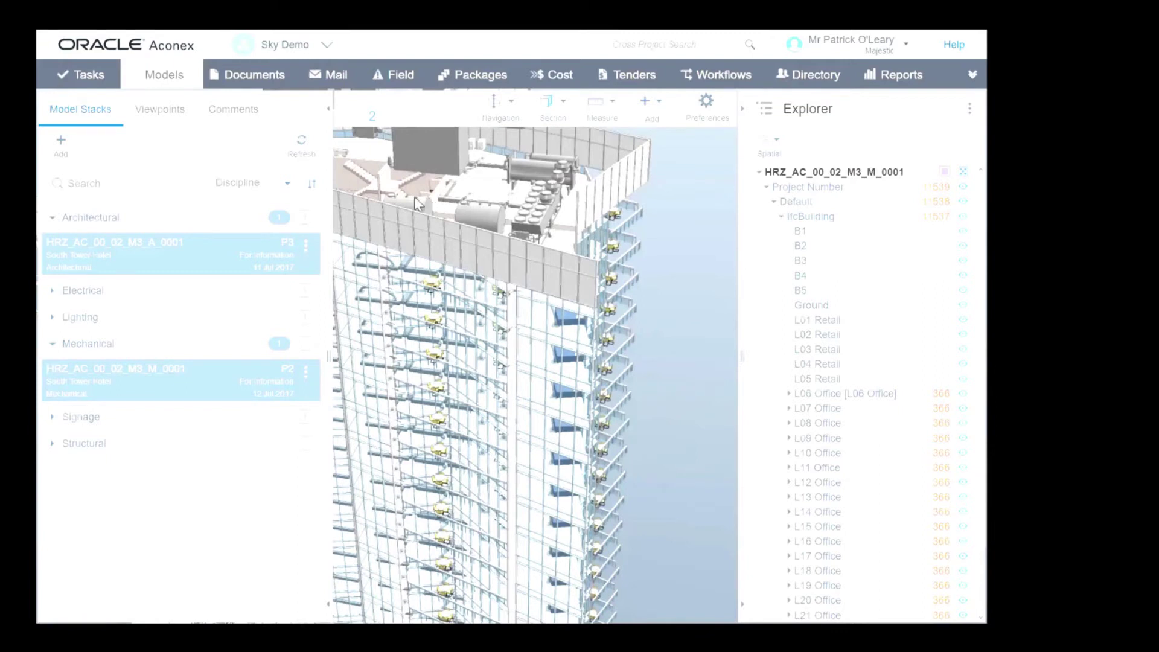
pyautogui.click(158, 76)
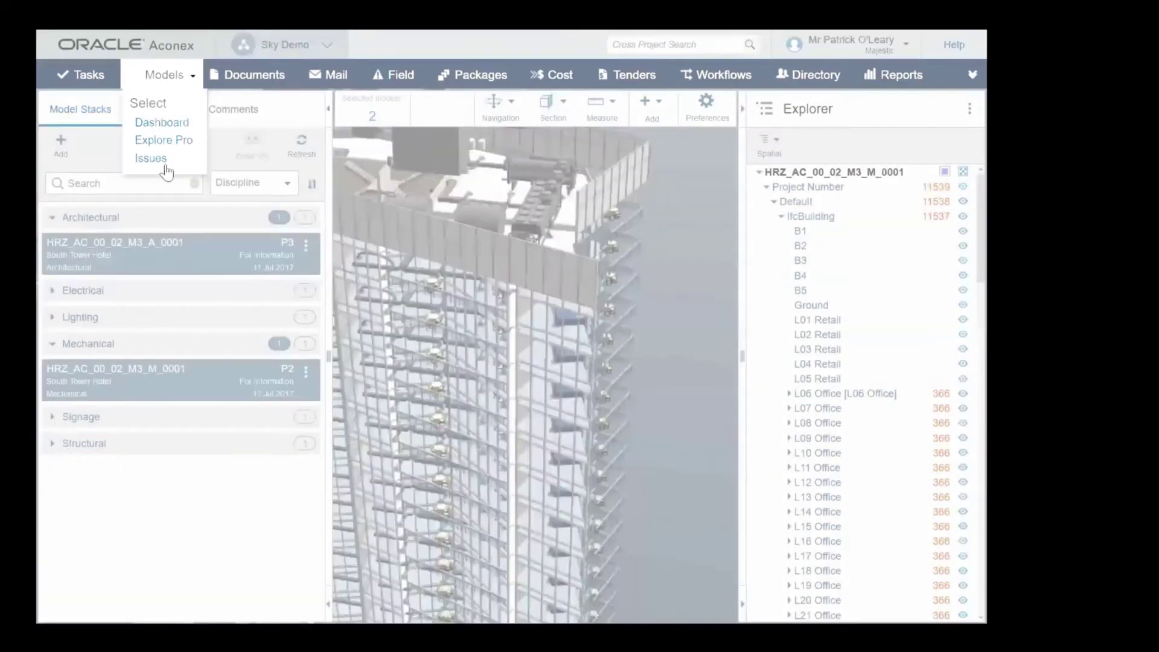
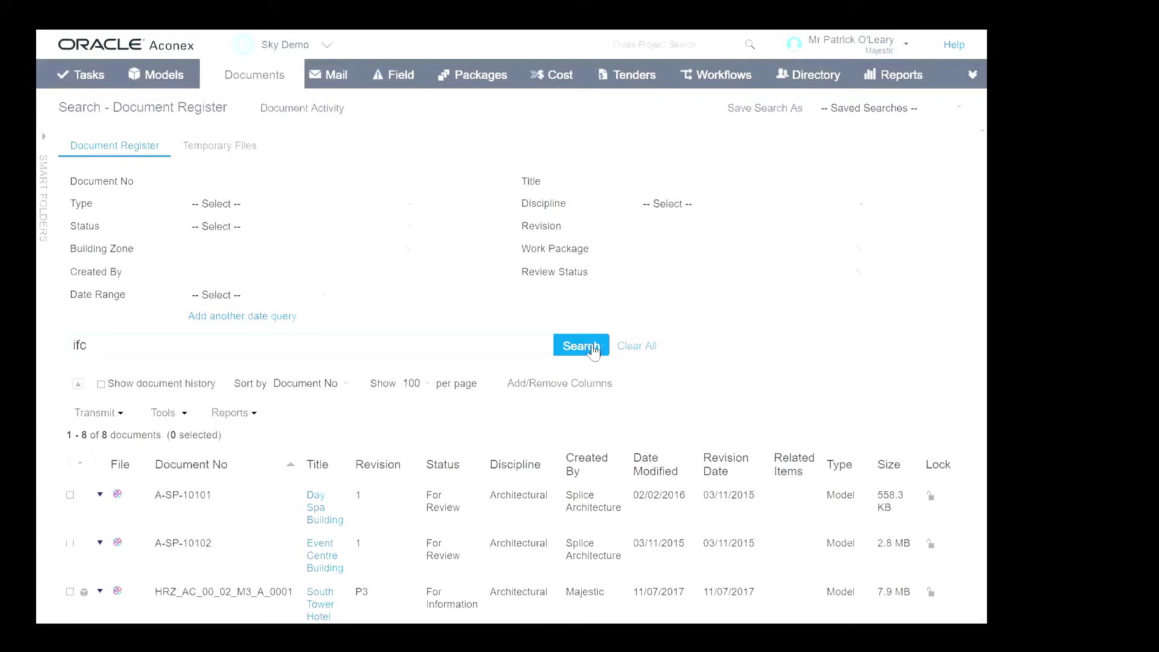
# - Clear the document register's ifc search and search for documents of the Architectural discipline
pyautogui.click(654, 350)
pyautogui.click(768, 204)
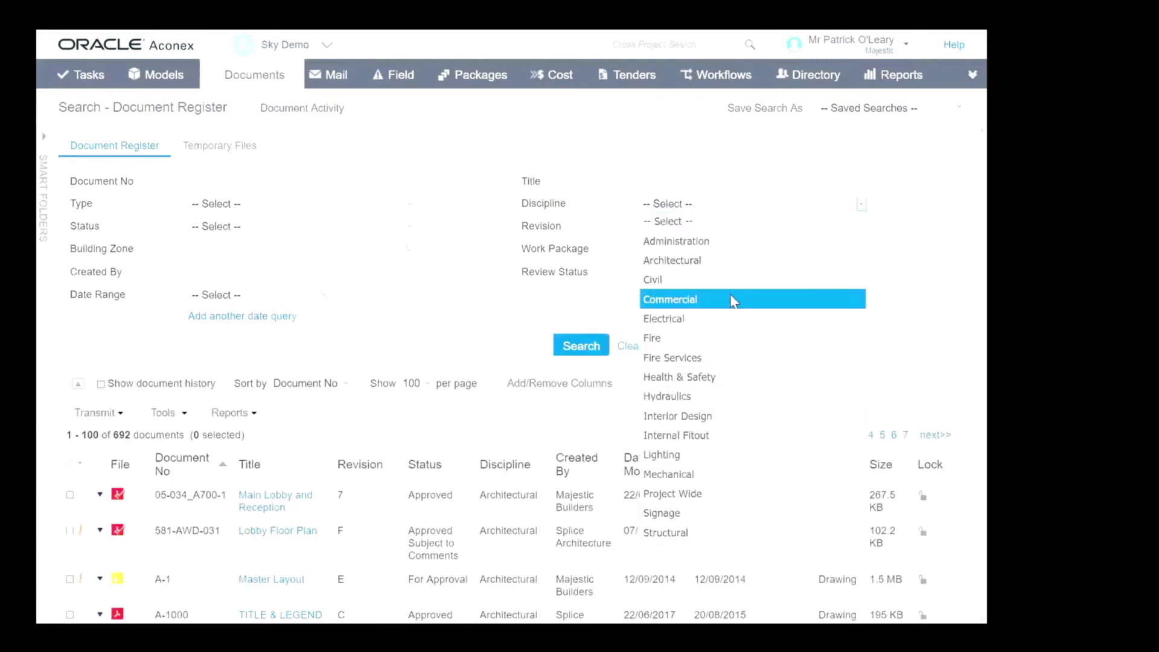
pyautogui.click(732, 260)
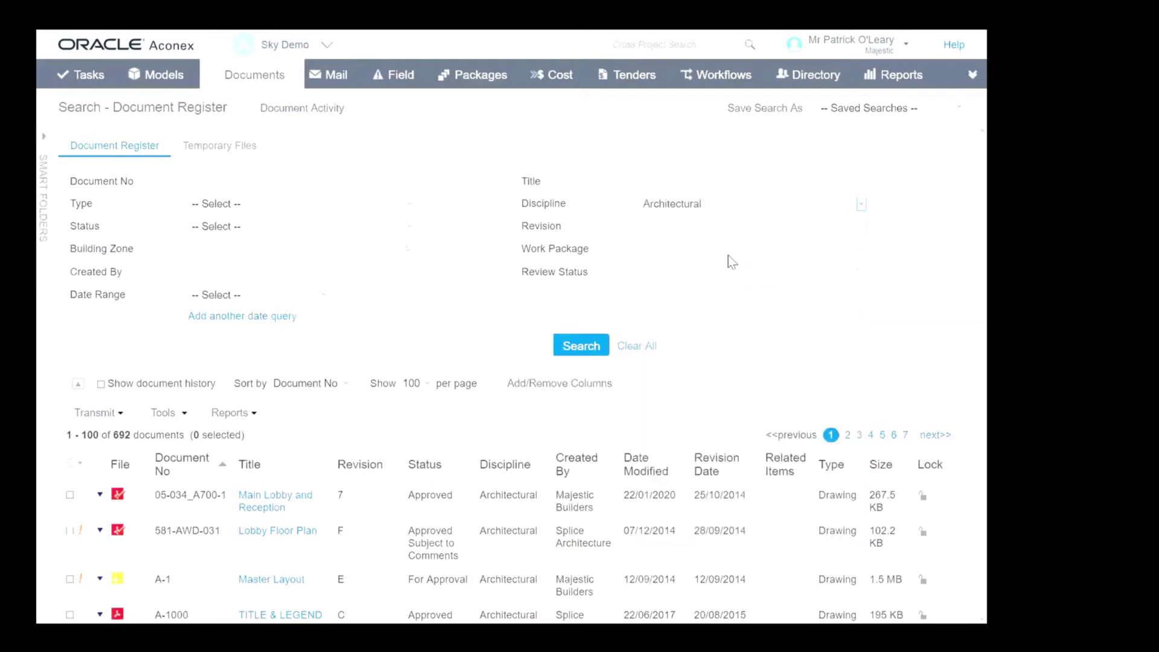
pyautogui.click(601, 352)
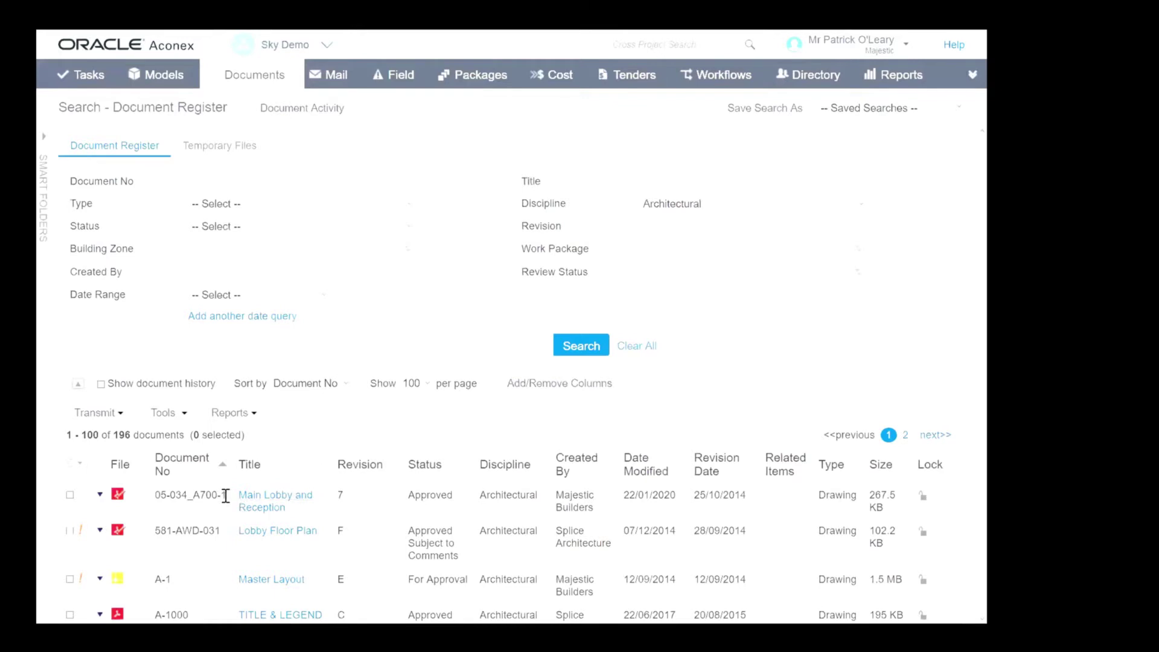
# - Copy the document number 05-034_A700-1 of the Main Lobby and Reception drawing
pyautogui.moveTo(225, 496); pyautogui.dragTo(159, 497)
pyautogui.rightClick(158, 497)
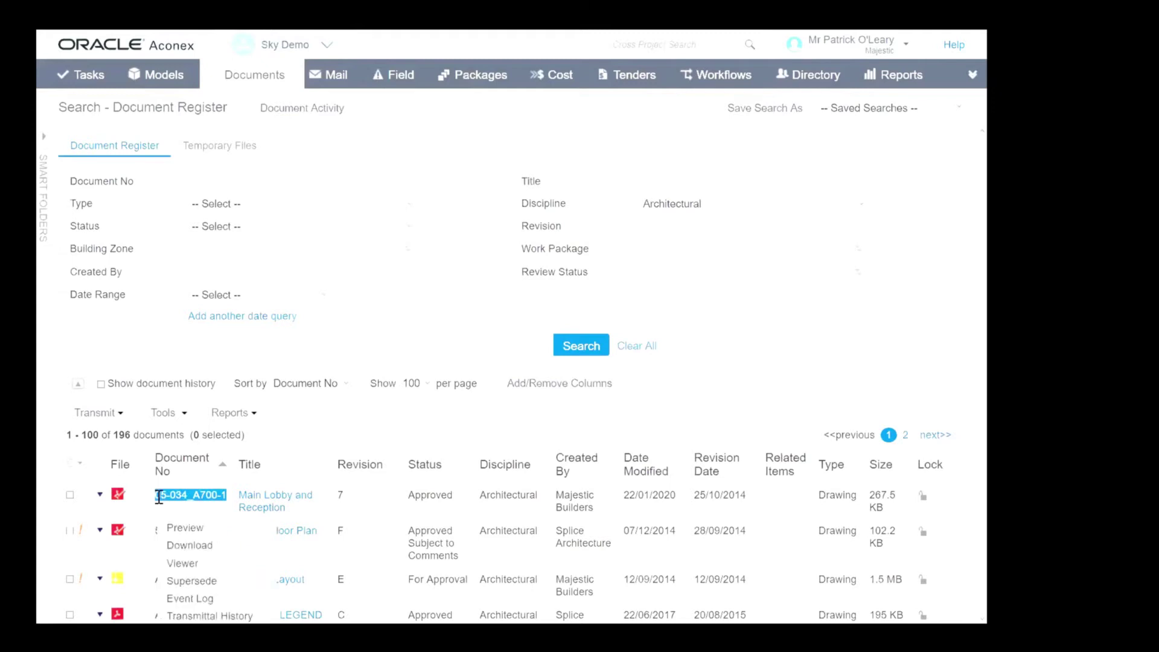
pyautogui.click(300, 348)
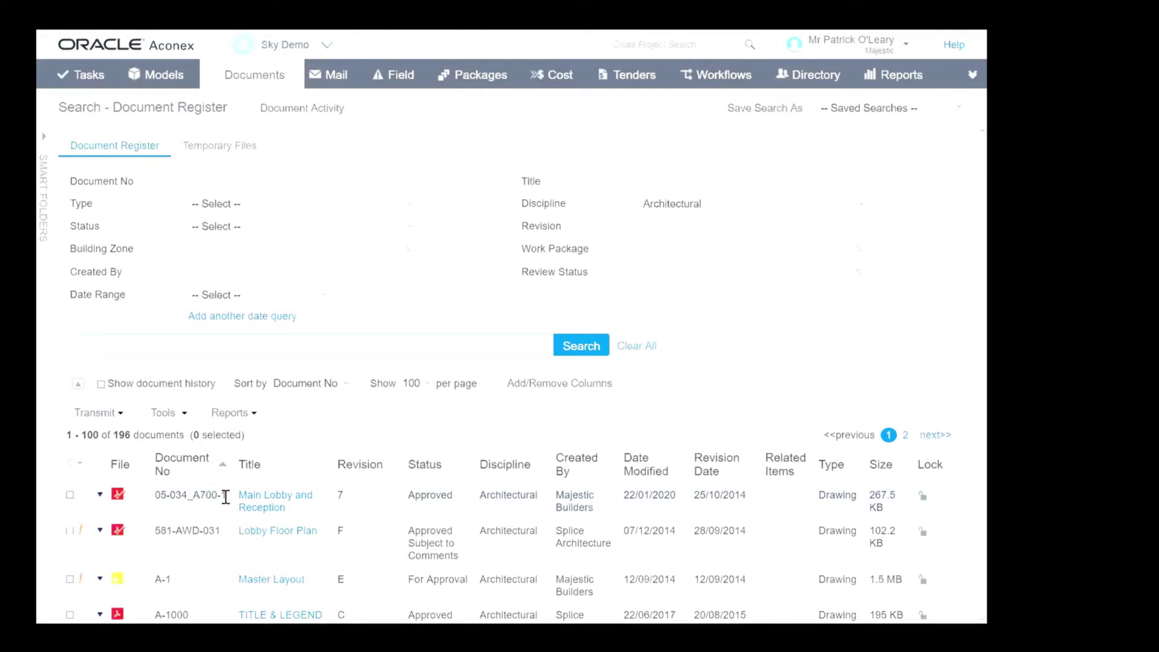
pyautogui.moveTo(226, 497); pyautogui.dragTo(156, 493)
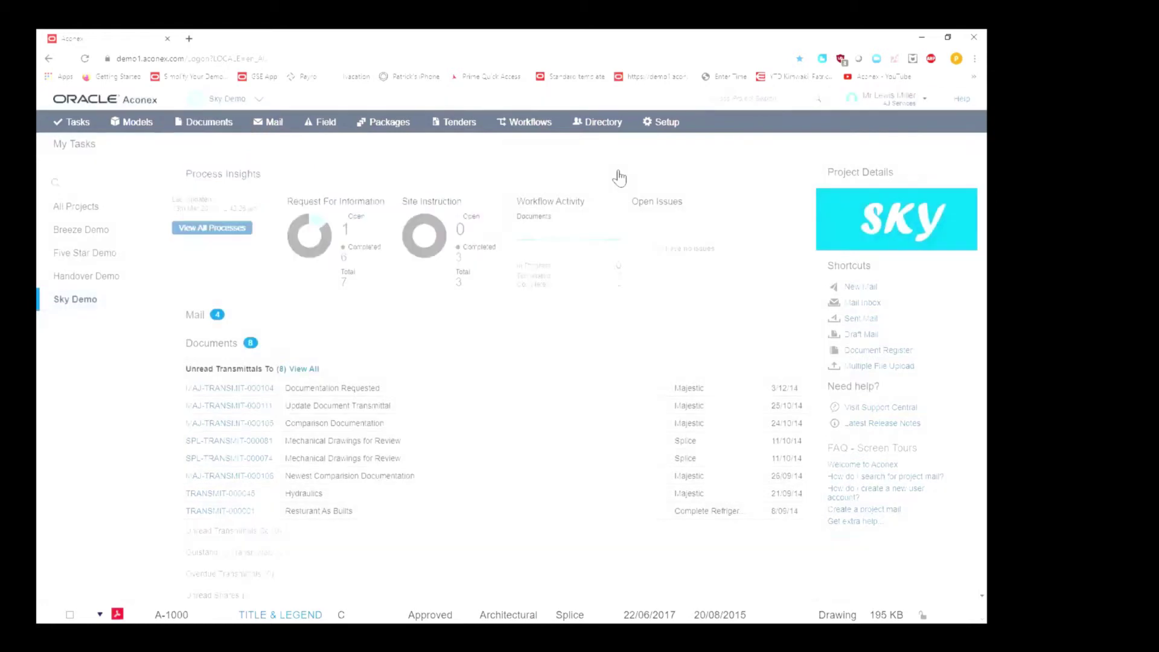
# - In the AJ Services user's session, open the document register and search for the copied number 05-034_A700-1
pyautogui.press('F11')
pyautogui.moveTo(218, 67)
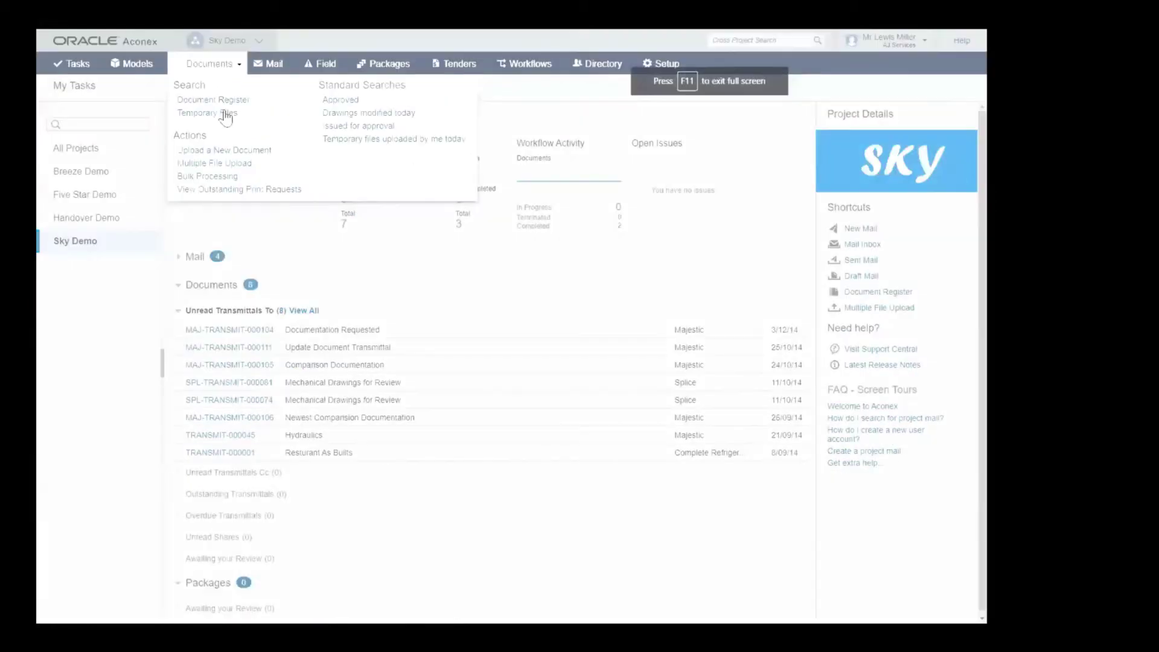
pyautogui.click(224, 104)
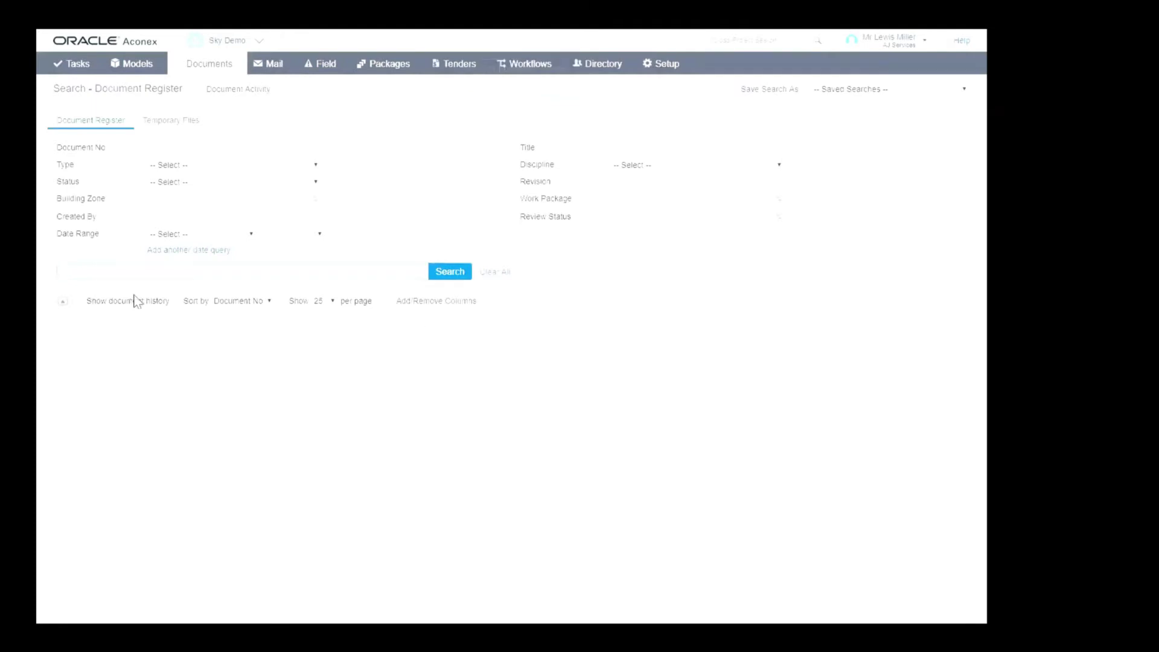
pyautogui.hotkey('ctrl', 'v')
pyautogui.click(454, 274)
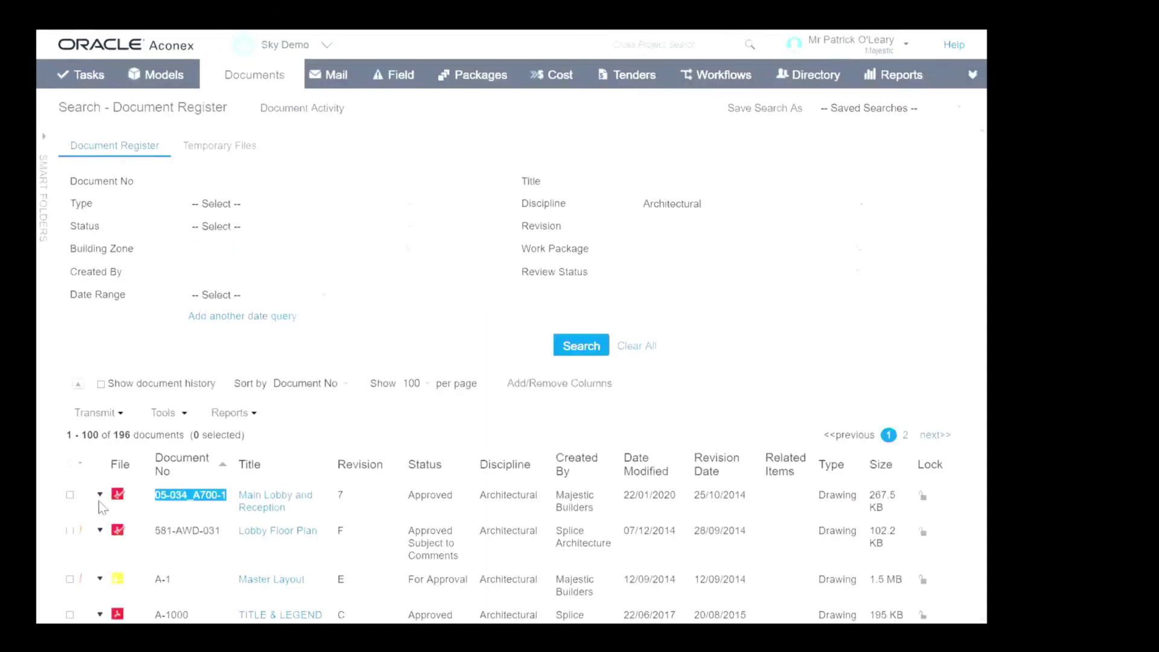
# - Back in the Majestic user's session, create a transmittal for the Main Lobby and Reception drawing and enter the AJ Services recipient
pyautogui.click(108, 414)
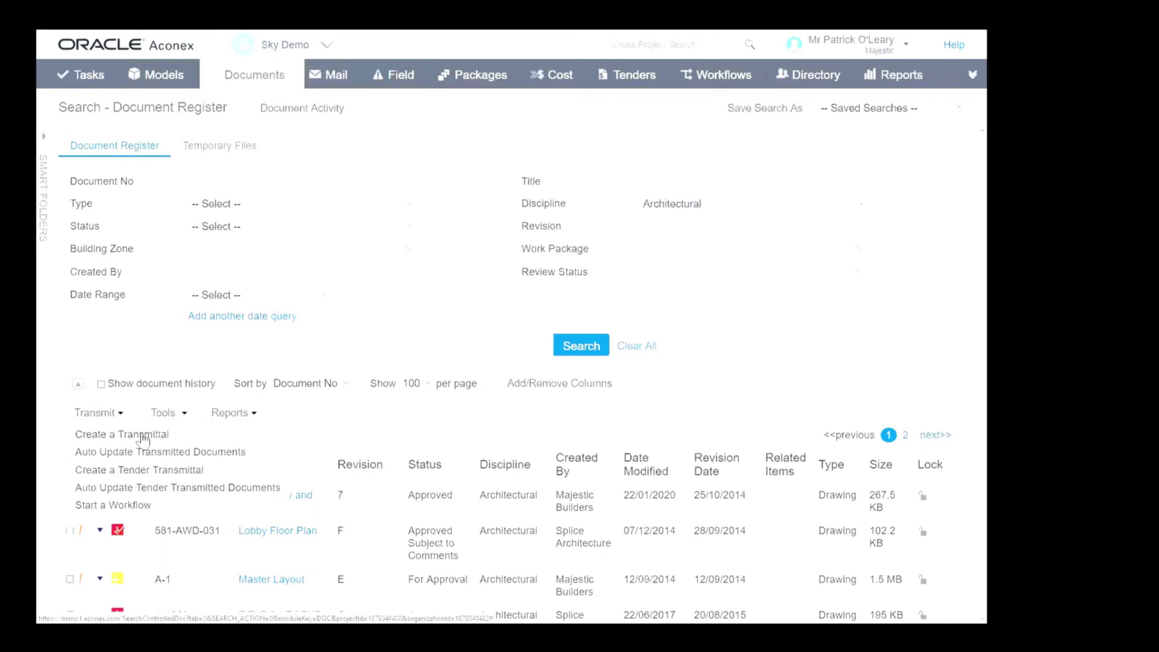
pyautogui.click(142, 435)
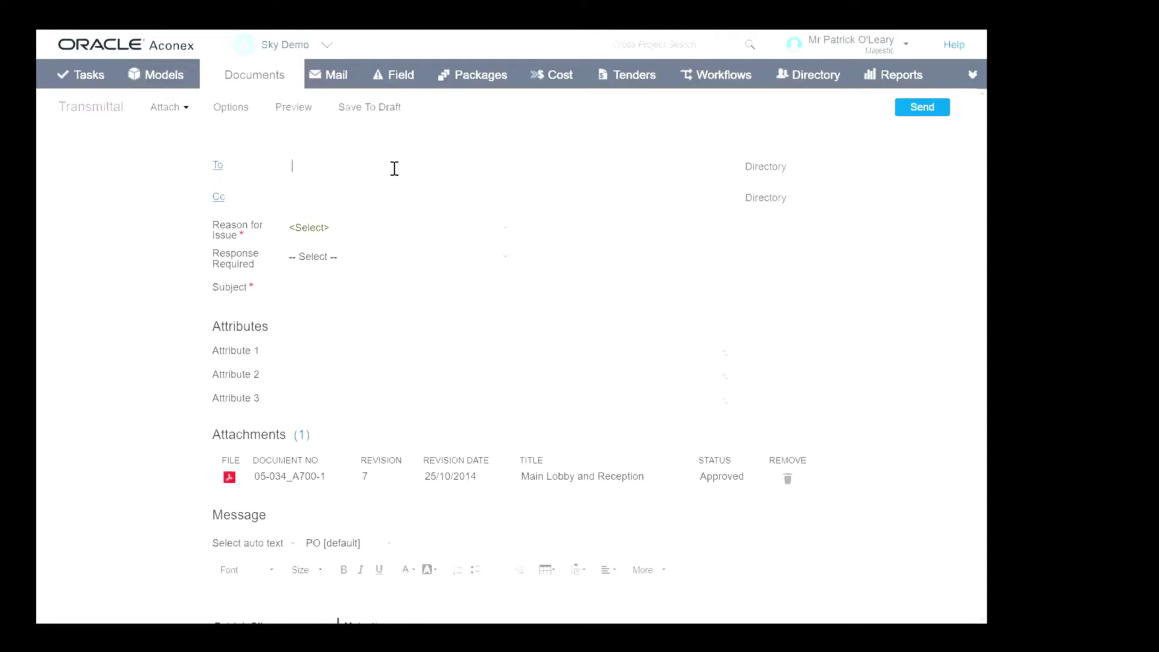
pyautogui.write('l mill')
# - Look up the recipient by family name in the project directory and return to the transmittal with the AJ Services user as addressee
pyautogui.click(753, 169)
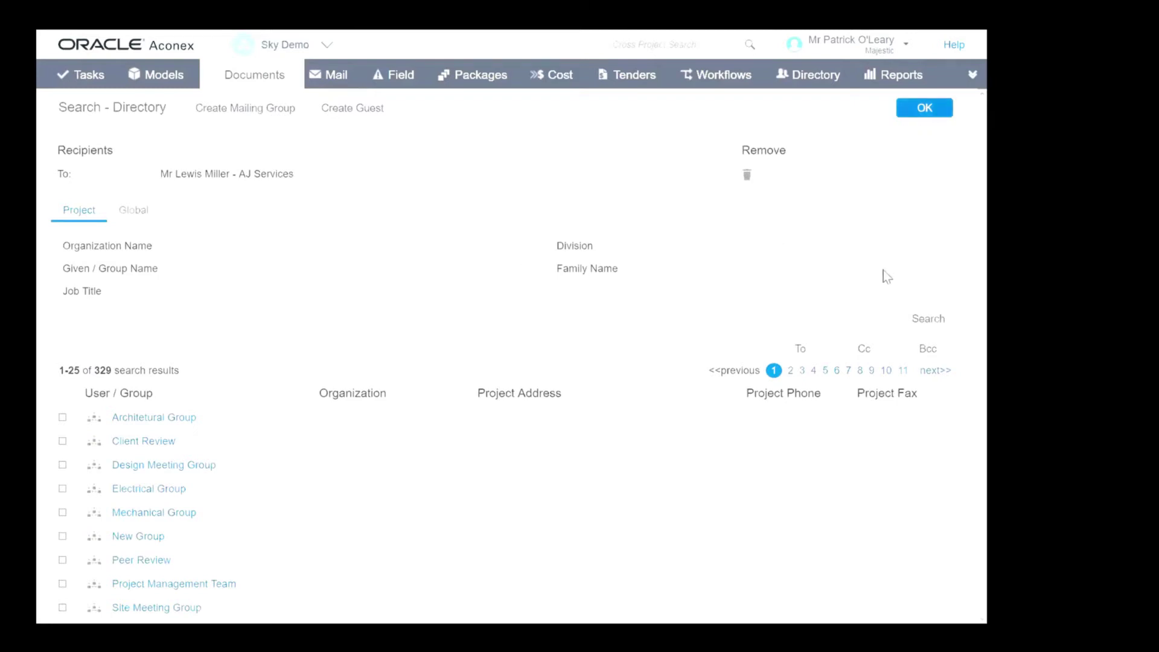
pyautogui.click(705, 274)
pyautogui.write('miller')
pyautogui.click(938, 321)
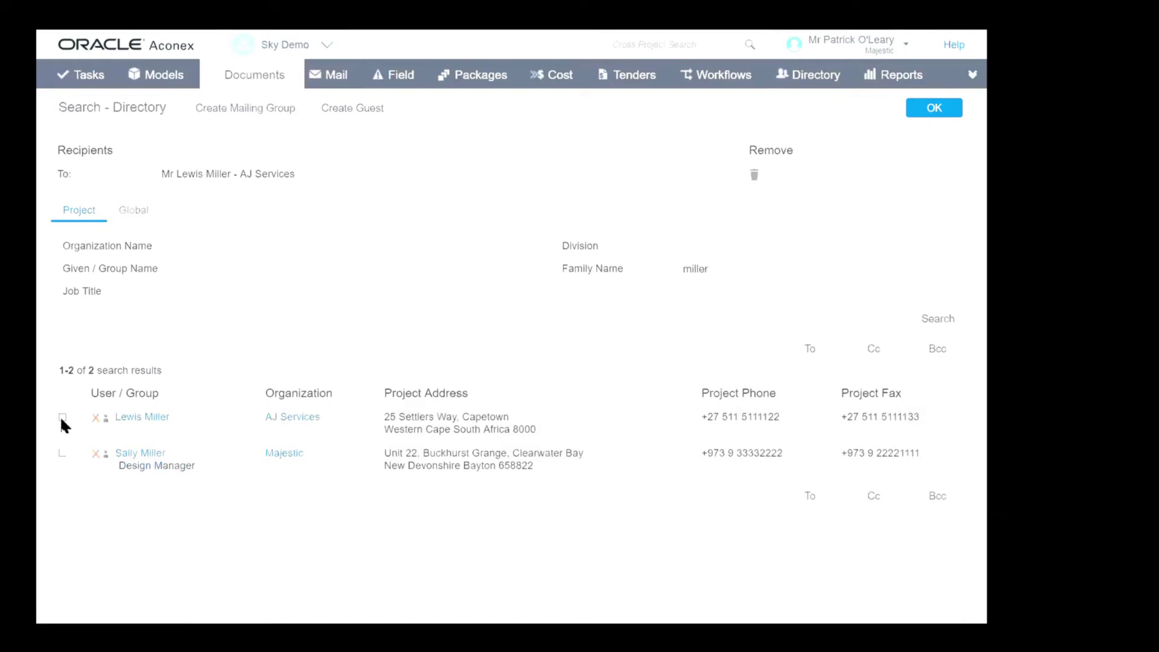
pyautogui.click(951, 110)
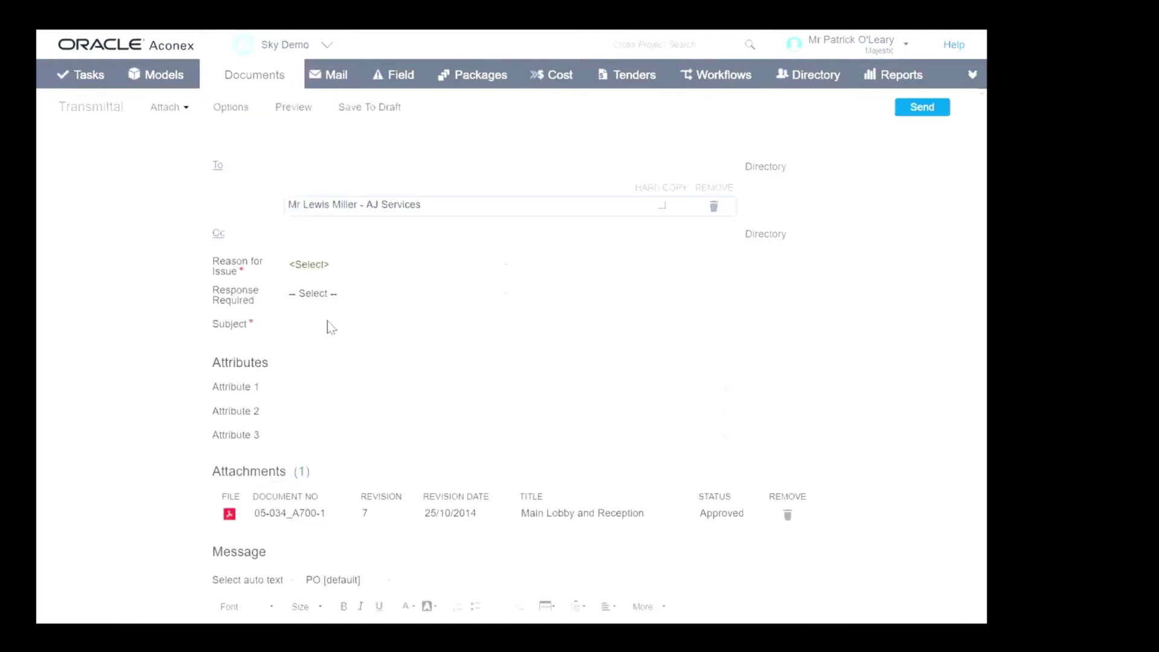
# - Send the transmittal with the reason Issued for Construction and the subject "Sizing specificaitons"
pyautogui.click(345, 268)
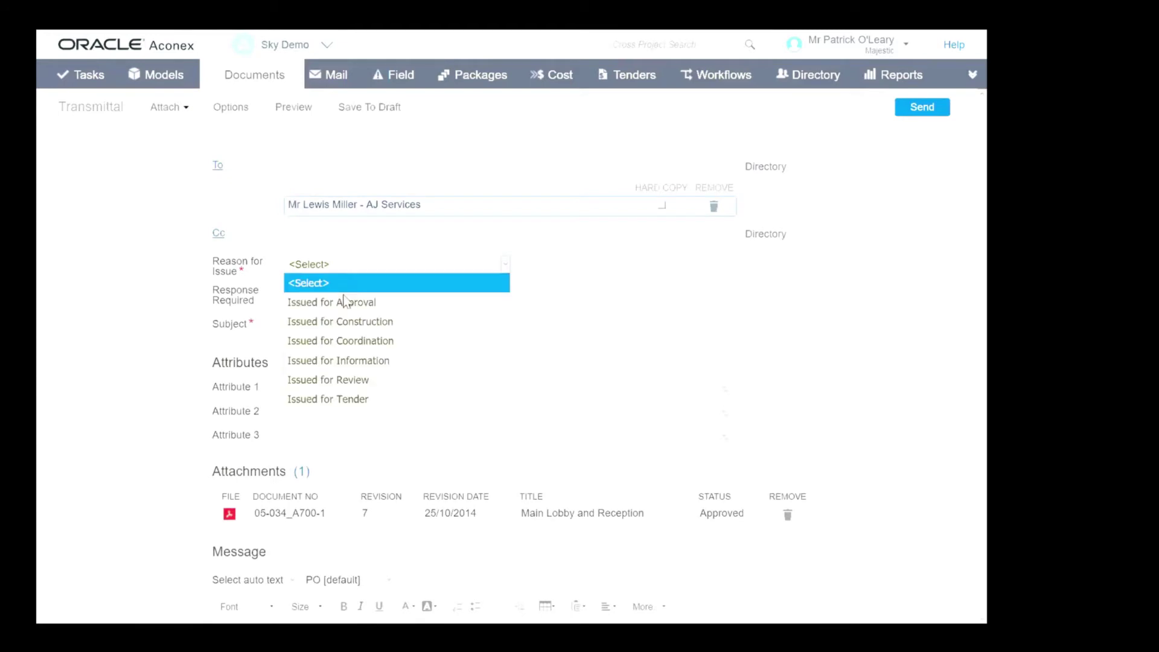
pyautogui.click(350, 326)
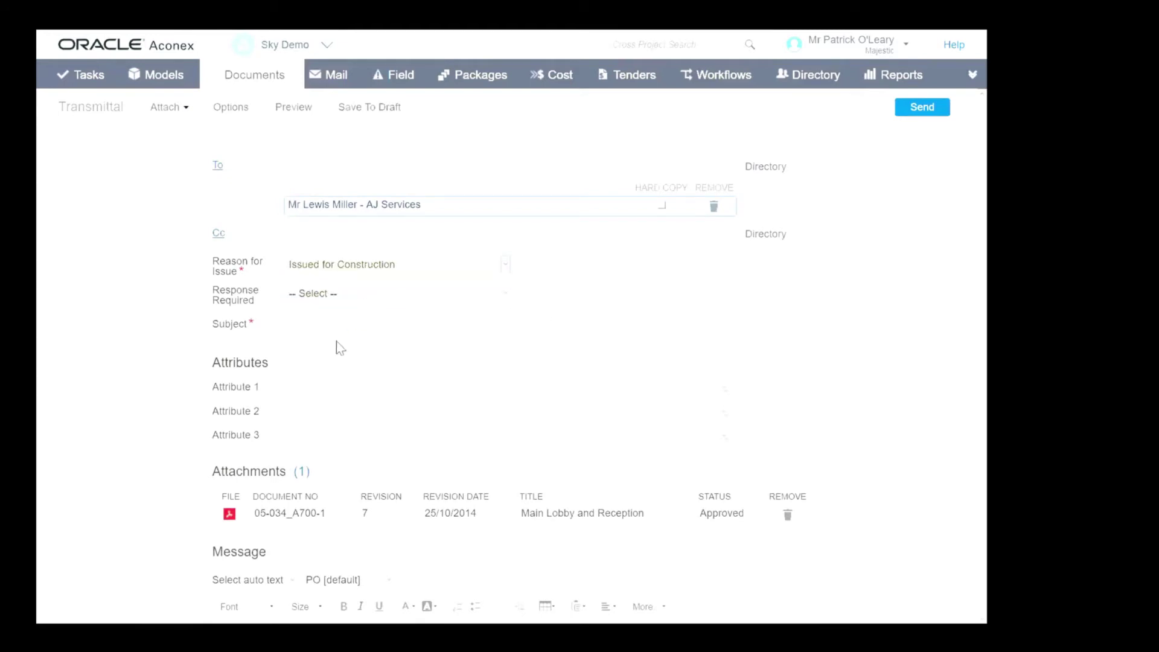
pyautogui.write('Sizing')
pyautogui.press('BackSpace')
pyautogui.press('BackSpace')
pyautogui.press('BackSpace')
pyautogui.write('ng specificaitons')
pyautogui.click(922, 109)
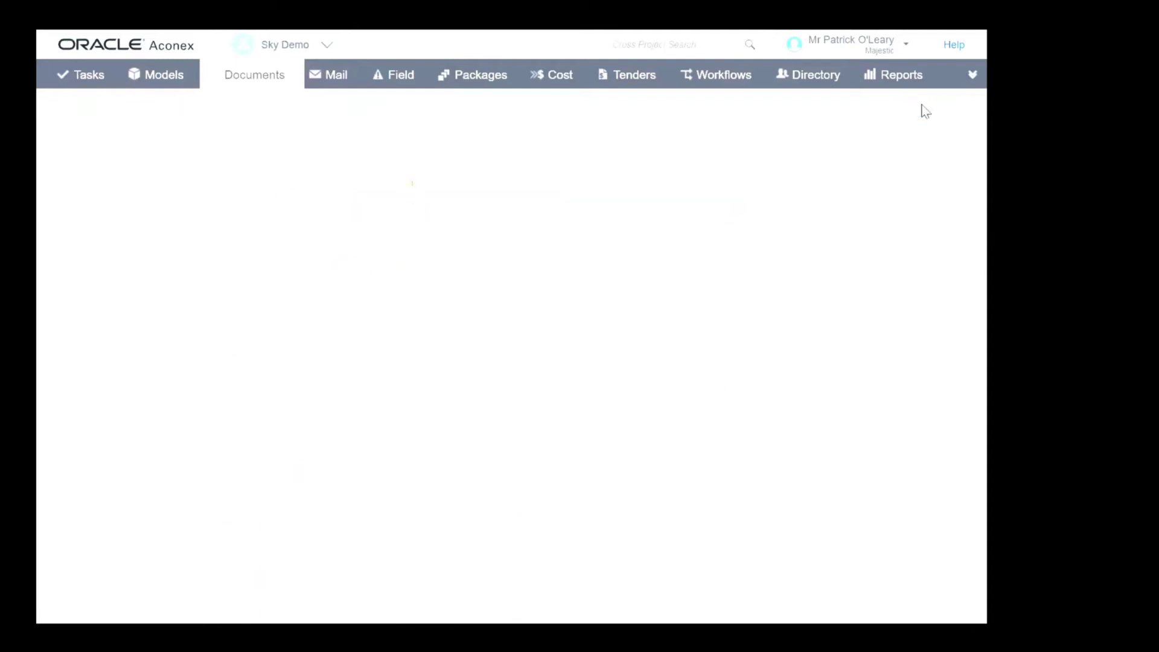
# - Switch back to the AJ Services user's session and repeat the document register search for 05-034_A700-1
pyautogui.moveTo(809, 54)
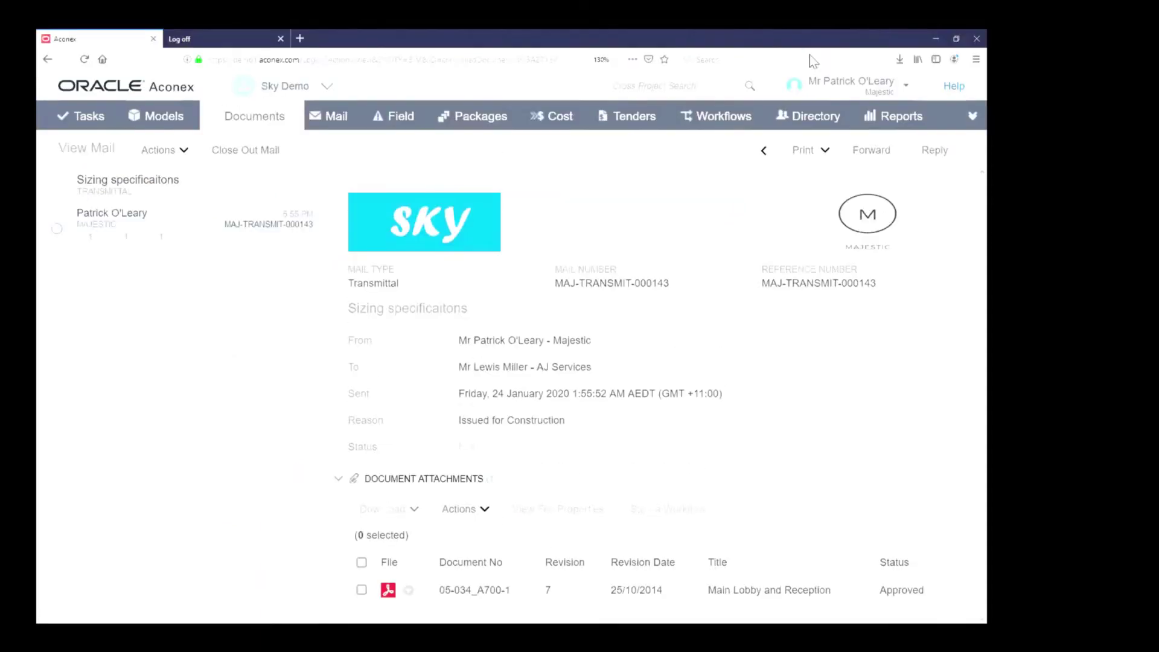
pyautogui.click(935, 41)
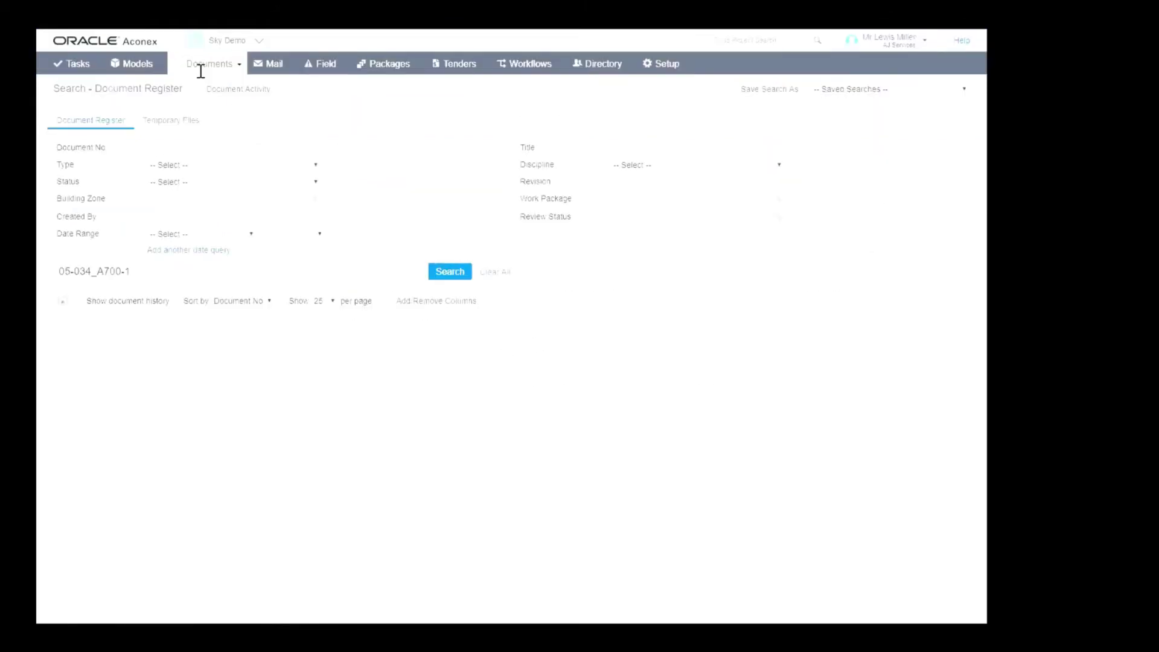
pyautogui.click(450, 273)
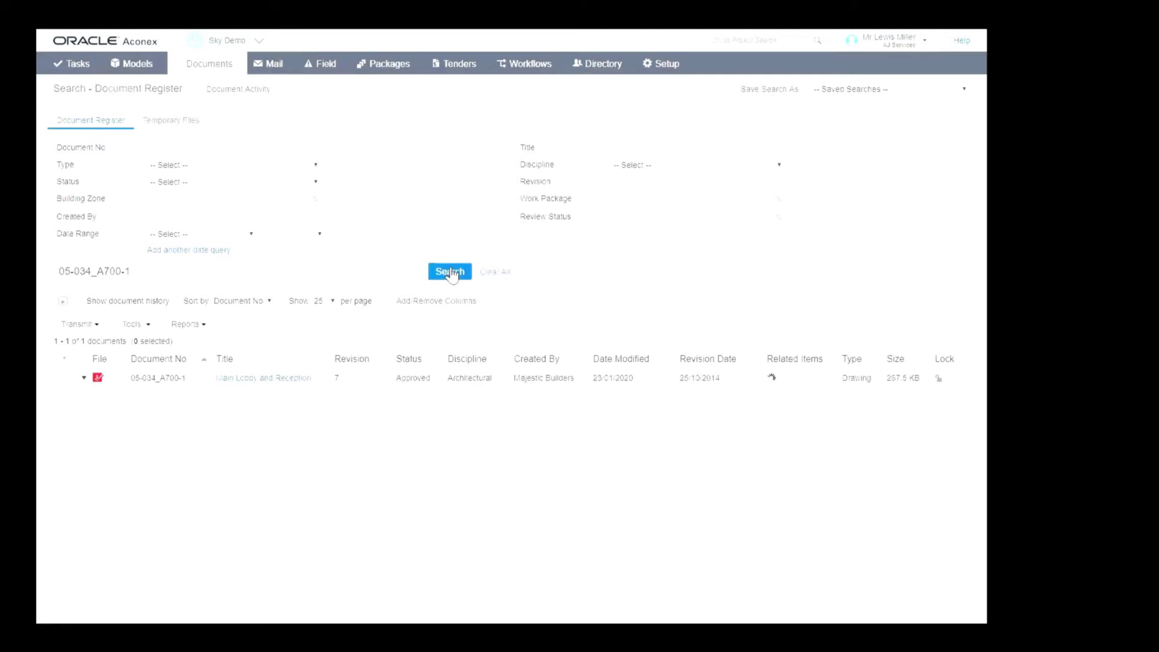
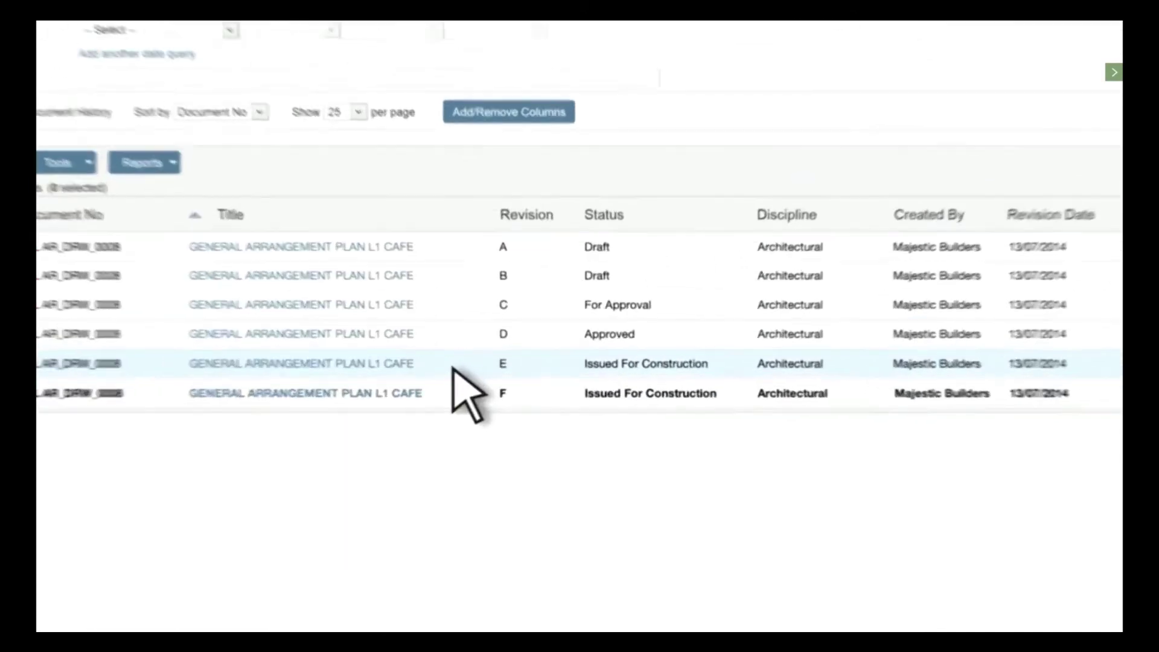
# - Open the event log for revision D of the GENERAL ARRANGEMENT PLAN L1 CAFE document
pyautogui.rightClick(409, 341)
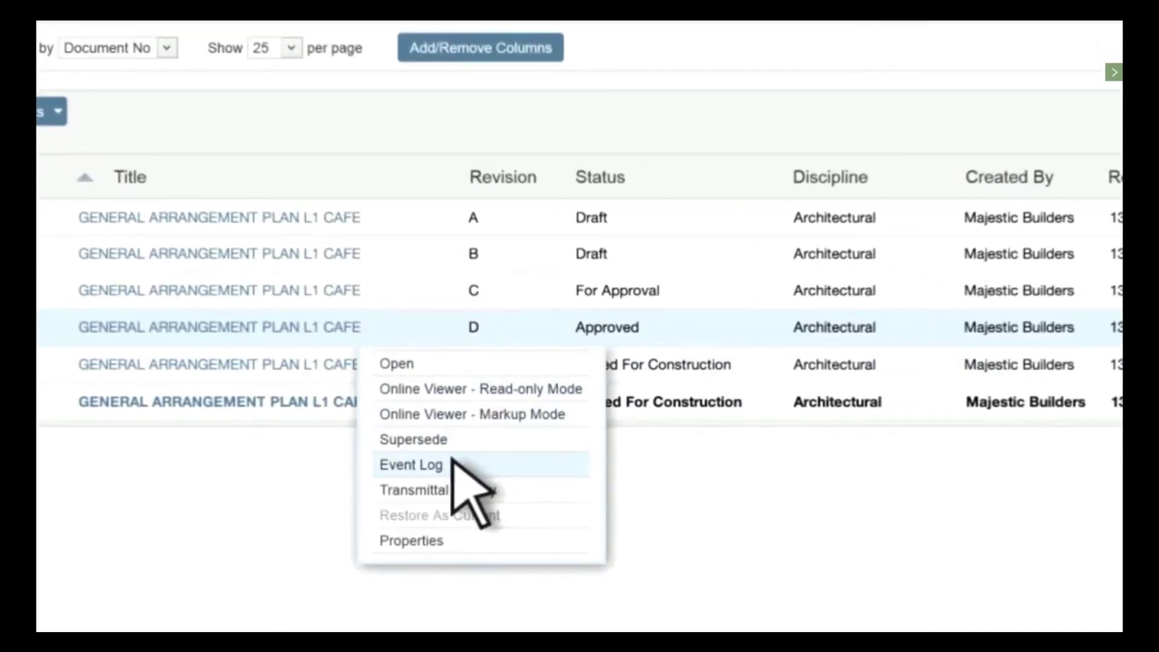
pyautogui.click(454, 463)
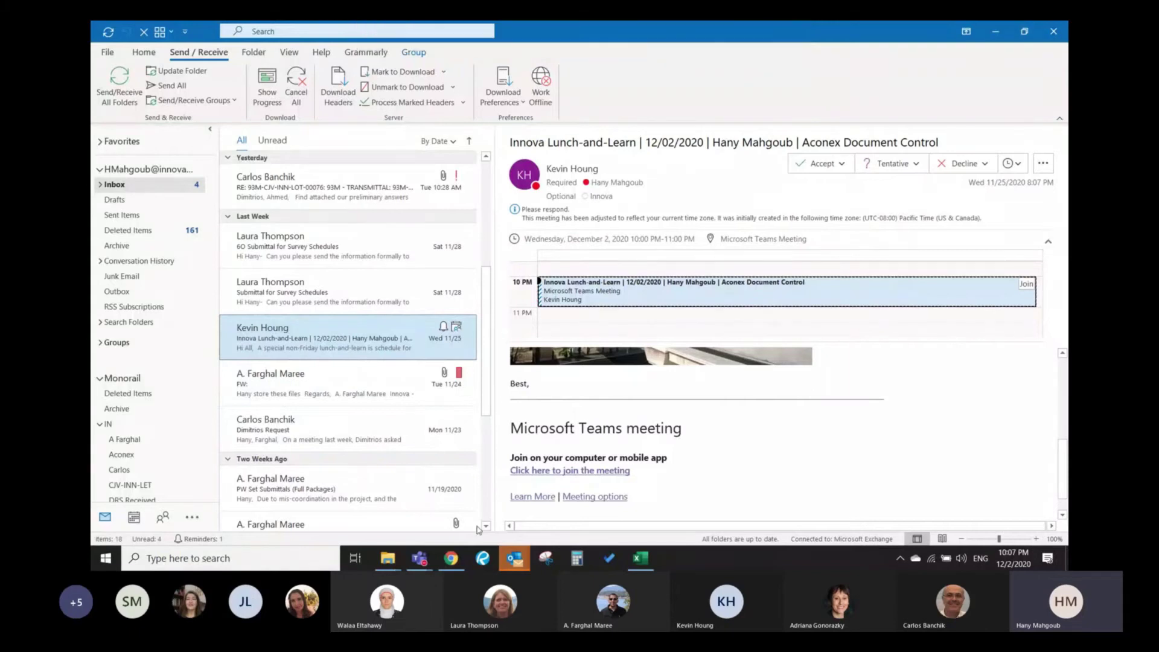
# - Switch from Outlook to Aconex in the browser, return to the My Tasks page and change the project to Cairo Monorail
pyautogui.click(457, 560)
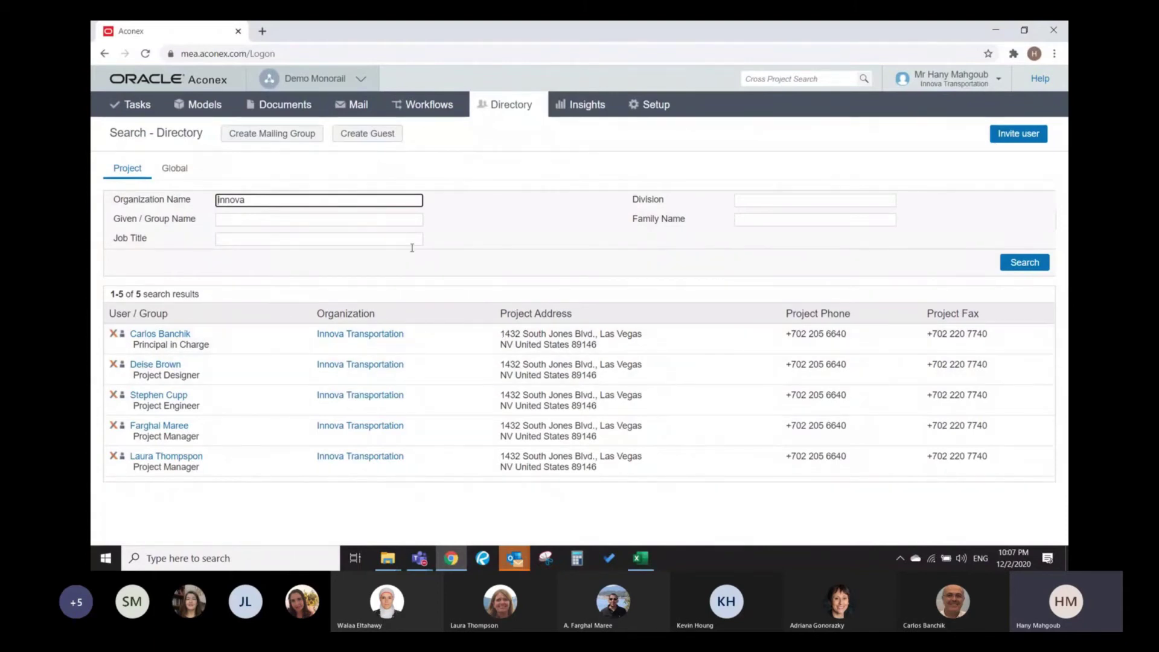
pyautogui.click(191, 80)
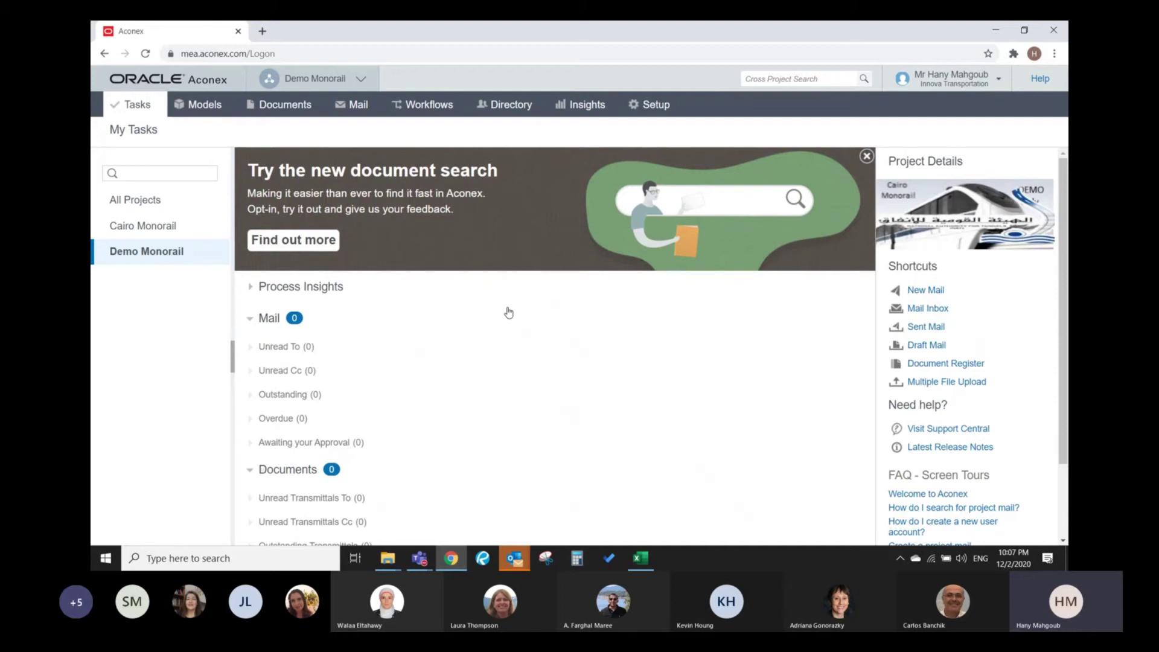
pyautogui.click(361, 80)
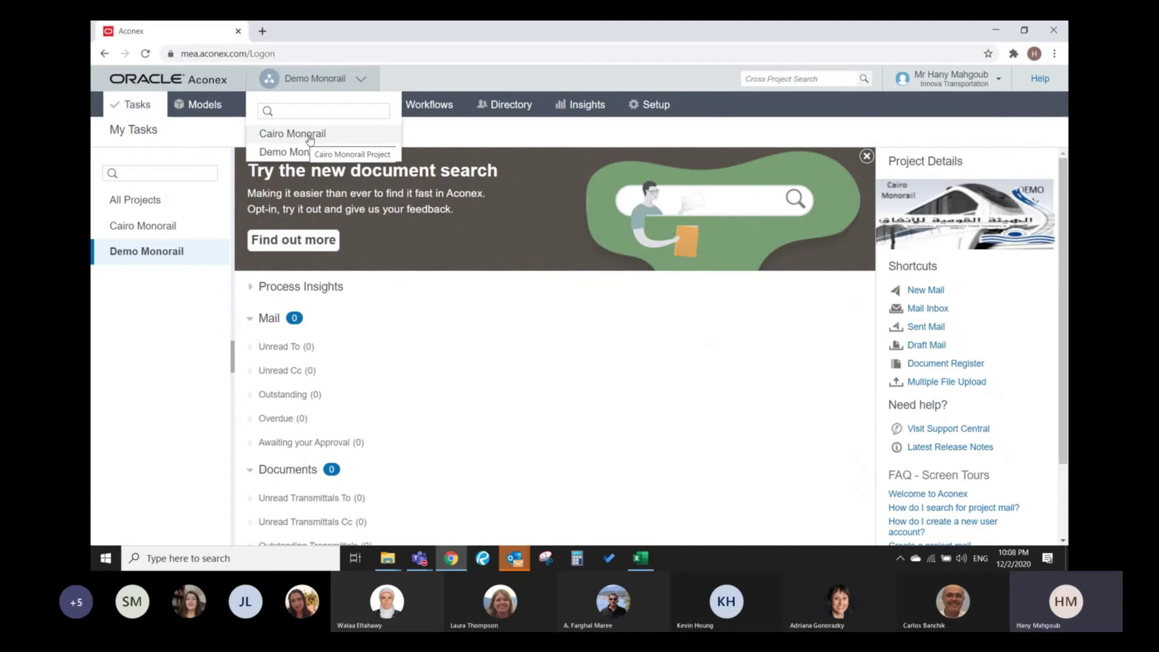
pyautogui.click(304, 139)
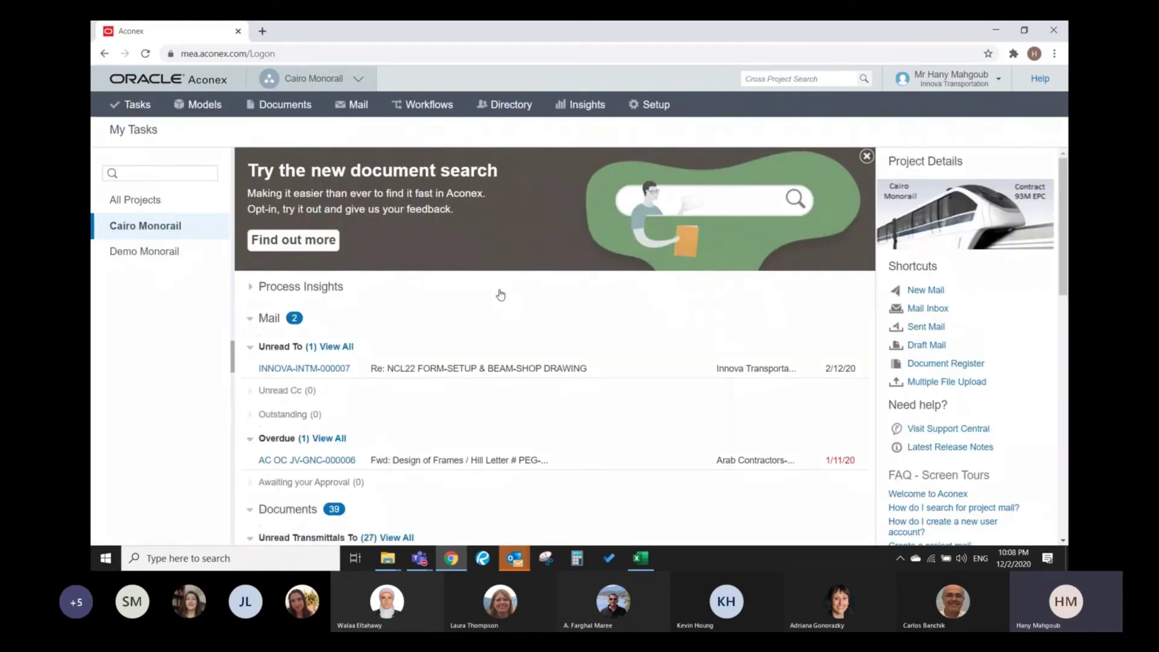
# - Examine the Cairo Monorail task overview, including unread and overdue mail and the unread transmittals under Documents
pyautogui.scroll(-3, 500, 294)
pyautogui.scroll(2, 499, 294)
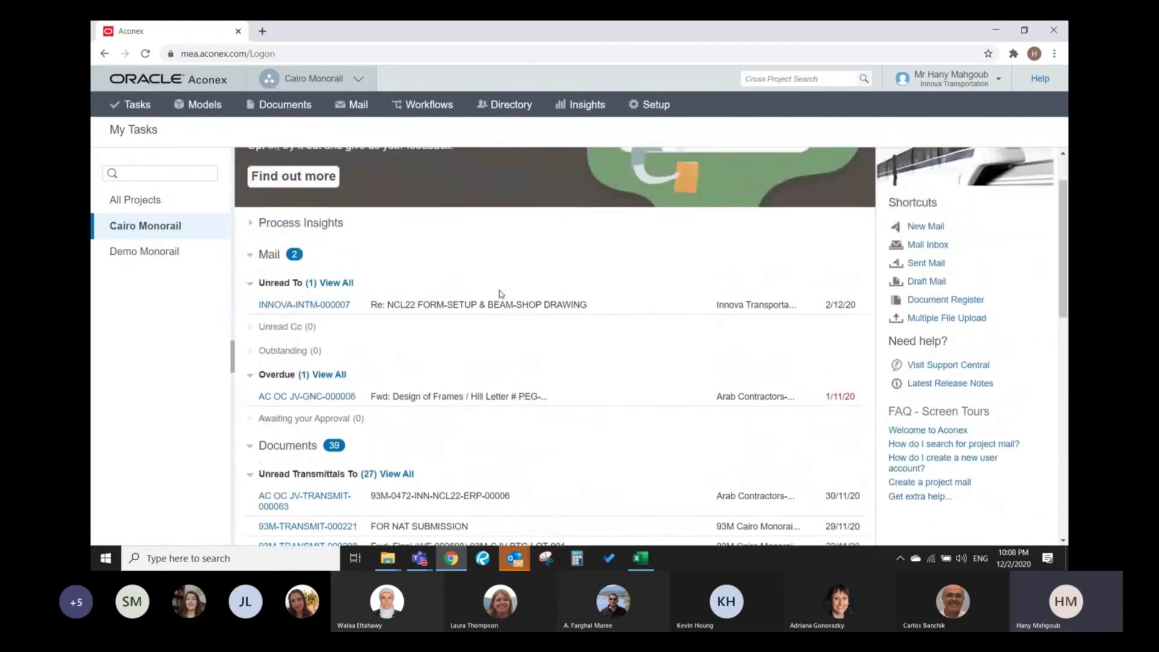
pyautogui.scroll(1, 499, 294)
pyautogui.scroll(-3, 499, 294)
pyautogui.scroll(3, 499, 294)
pyautogui.scroll(-1, 500, 295)
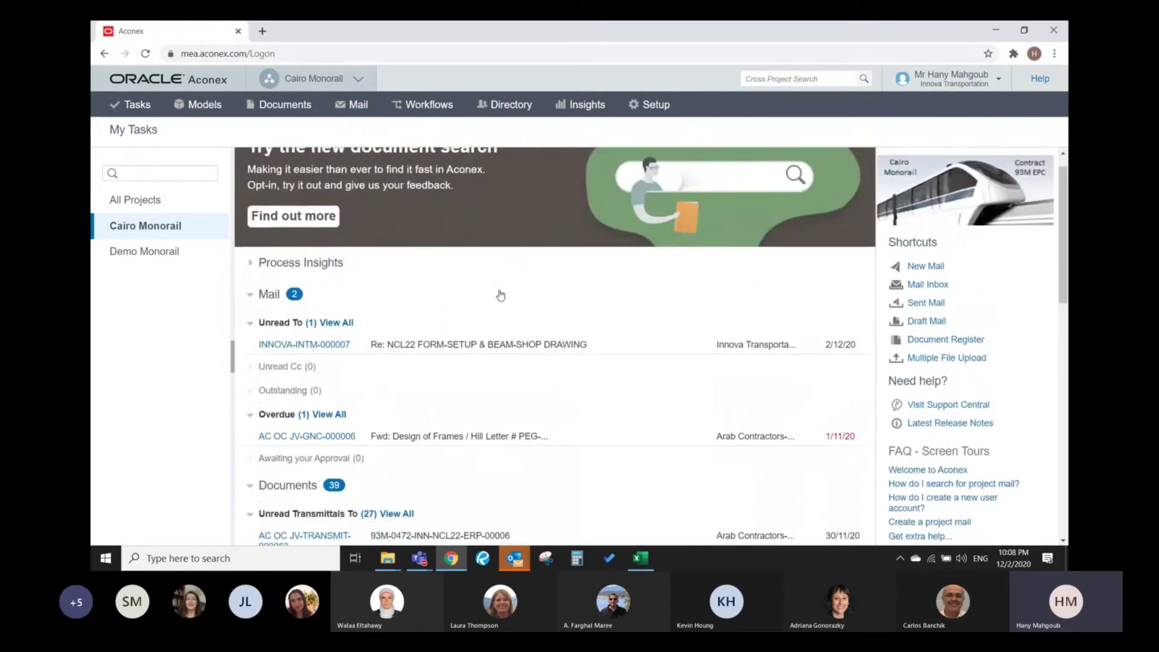
pyautogui.scroll(-6, 501, 295)
pyautogui.scroll(3, 499, 294)
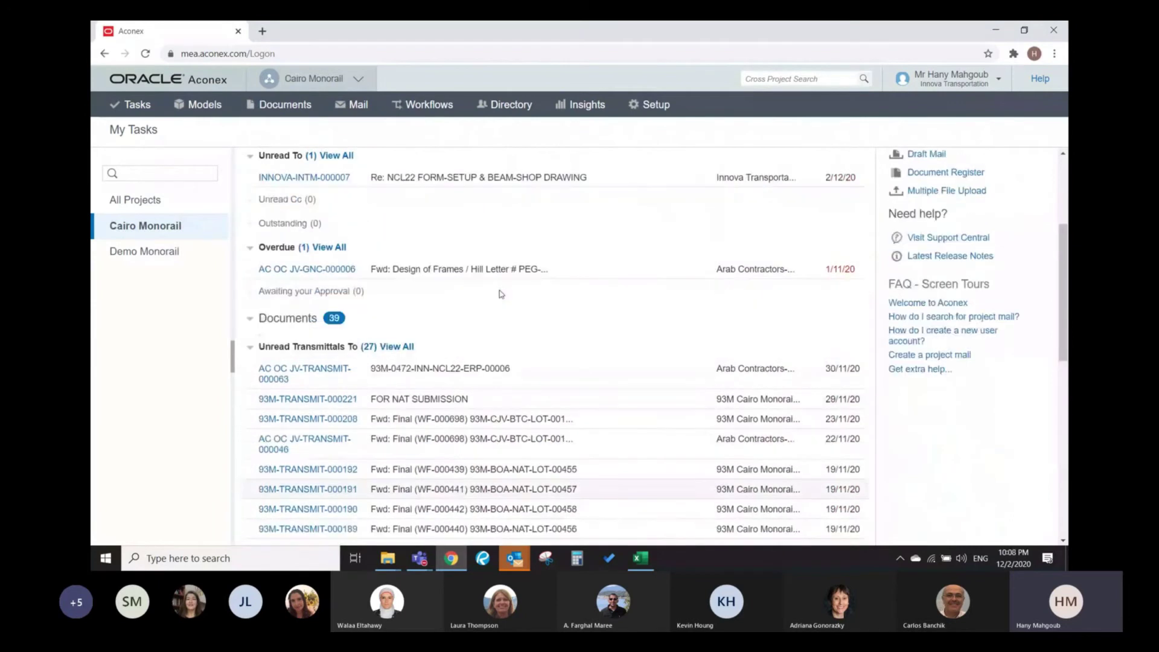
# - Look through the mail and document task lists of the Cairo Monorail project, including the unread and overdue transmittals
pyautogui.scroll(4, 500, 294)
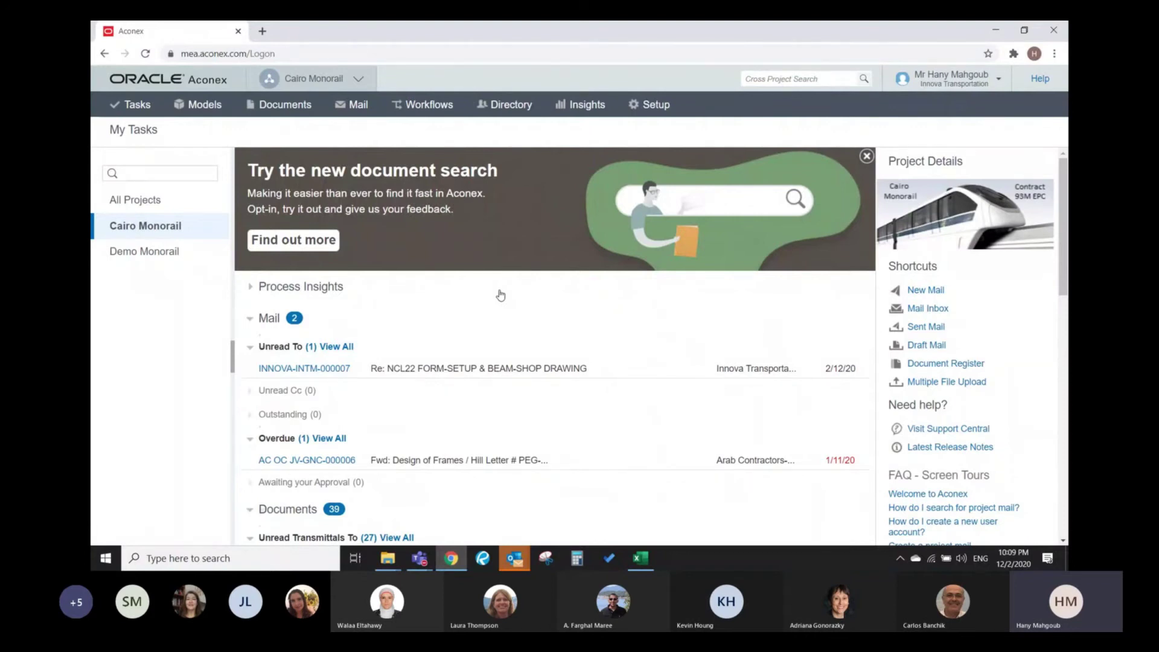
pyautogui.scroll(-1, 494, 290)
pyautogui.scroll(1, 503, 282)
pyautogui.scroll(-1, 459, 369)
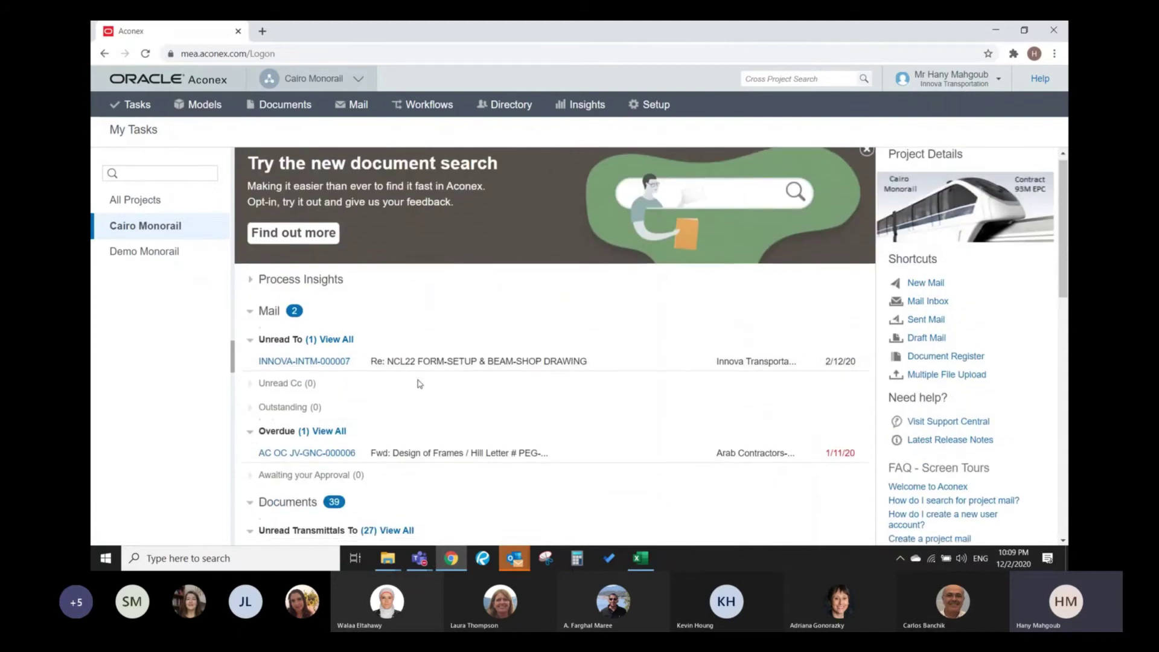
pyautogui.scroll(-12, 423, 387)
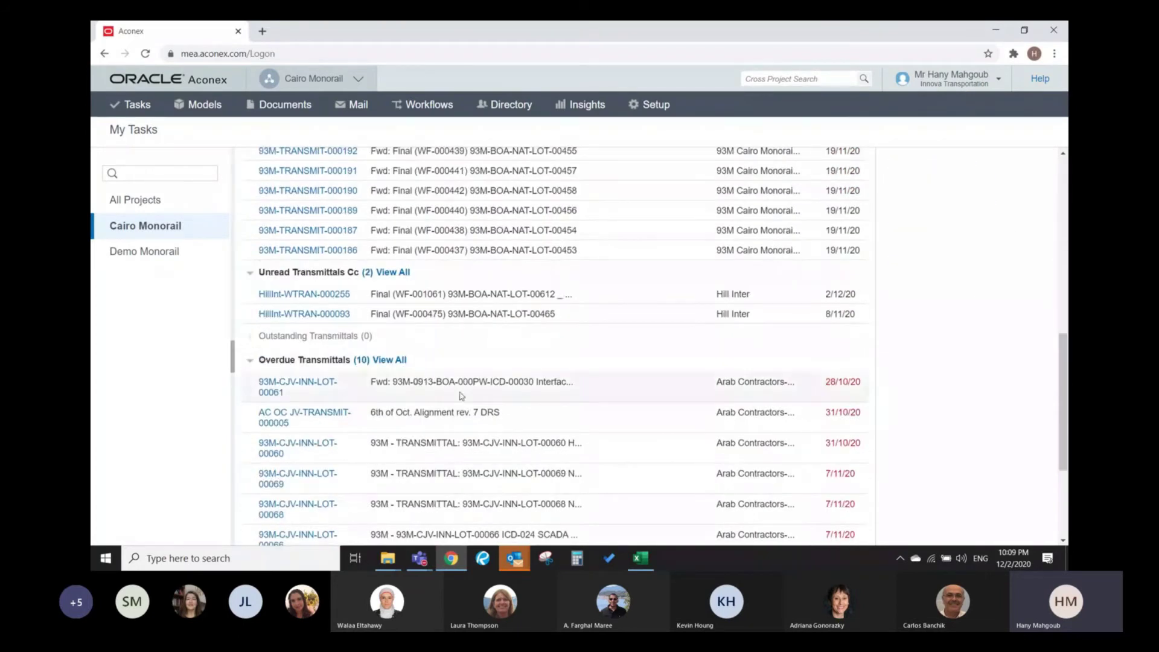
pyautogui.scroll(12, 461, 396)
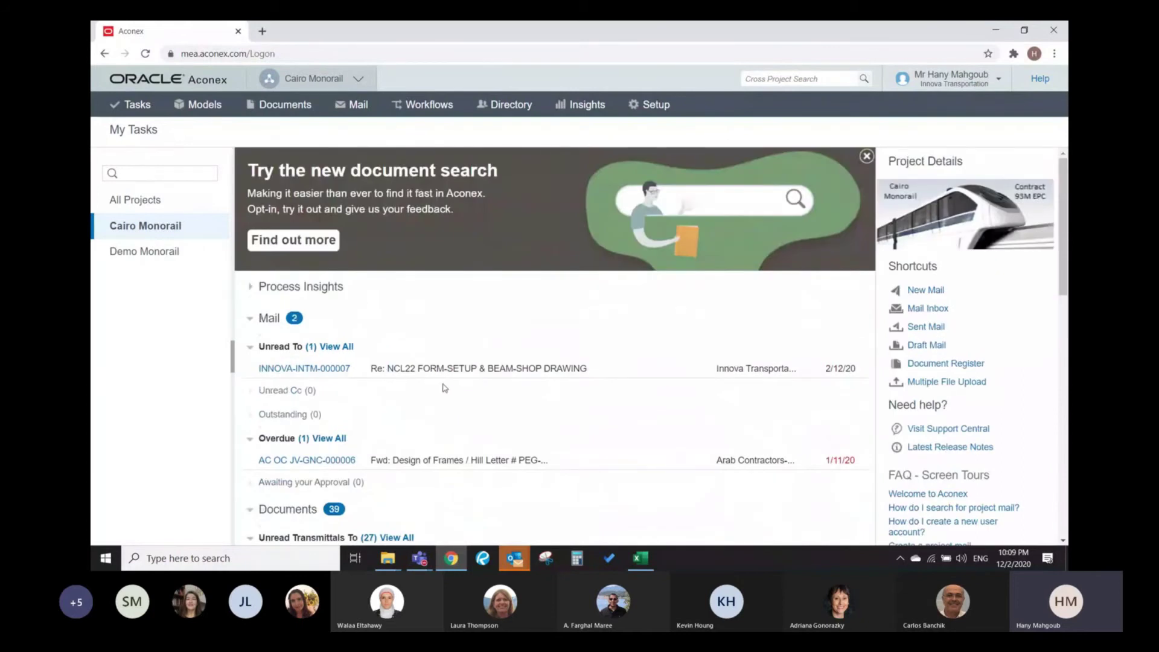
# - Switch to the Demo Monorail project and look over its mail and document tasks
pyautogui.click(359, 80)
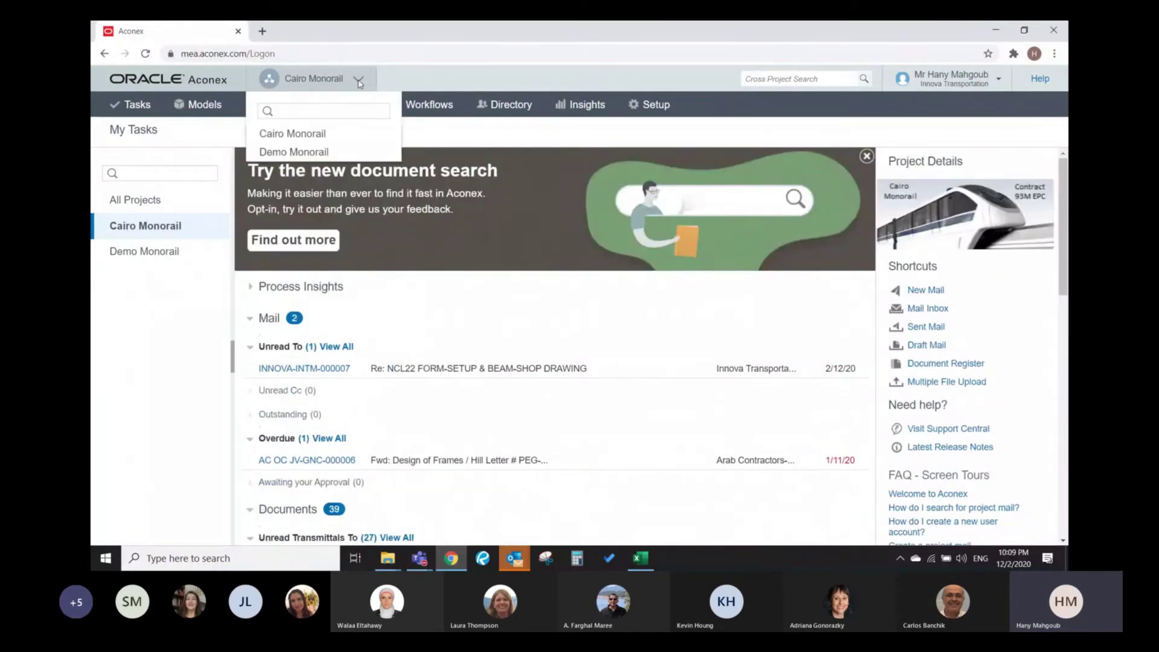
pyautogui.click(312, 156)
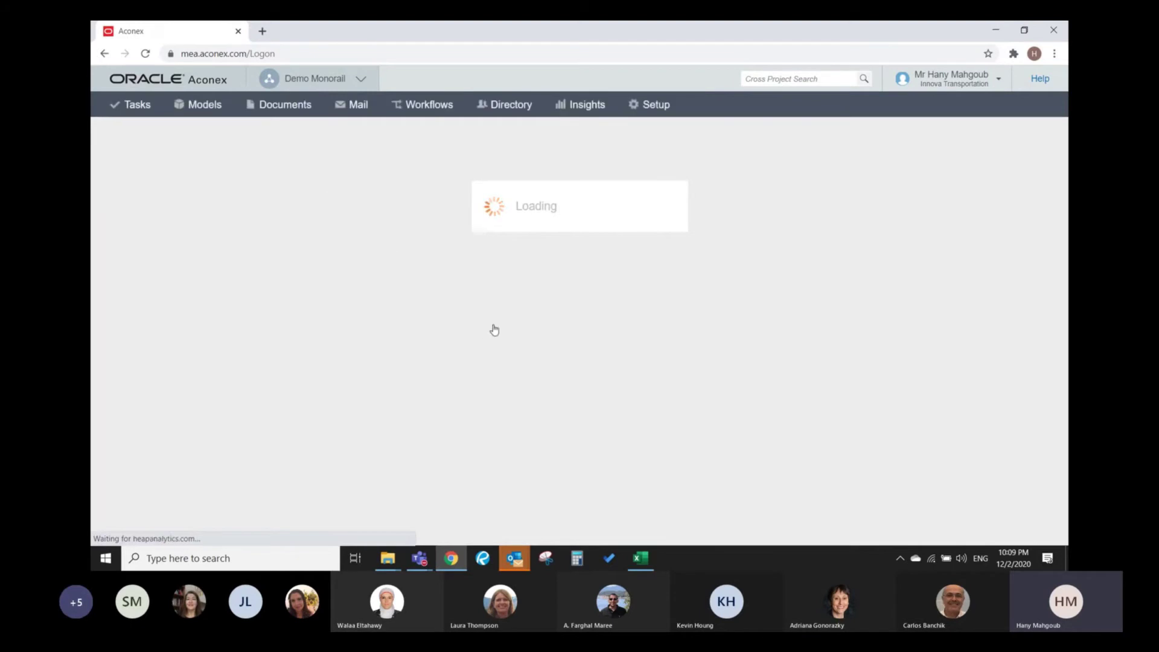
pyautogui.scroll(-1, 495, 328)
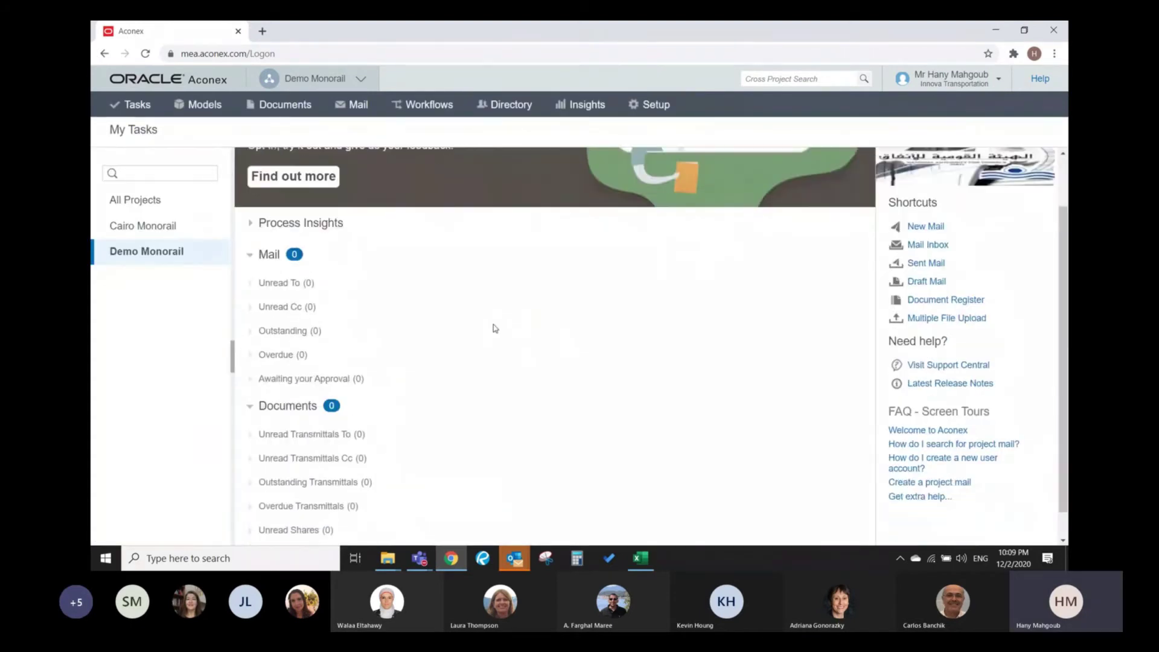
pyautogui.scroll(-1, 495, 328)
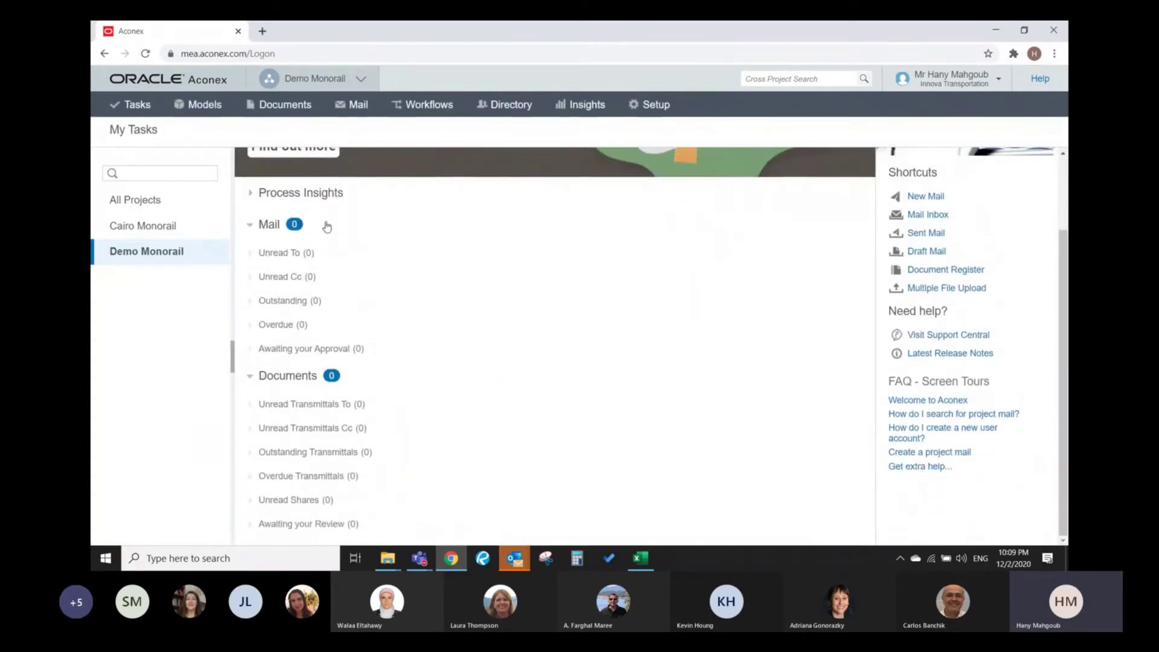
pyautogui.scroll(2, 400, 294)
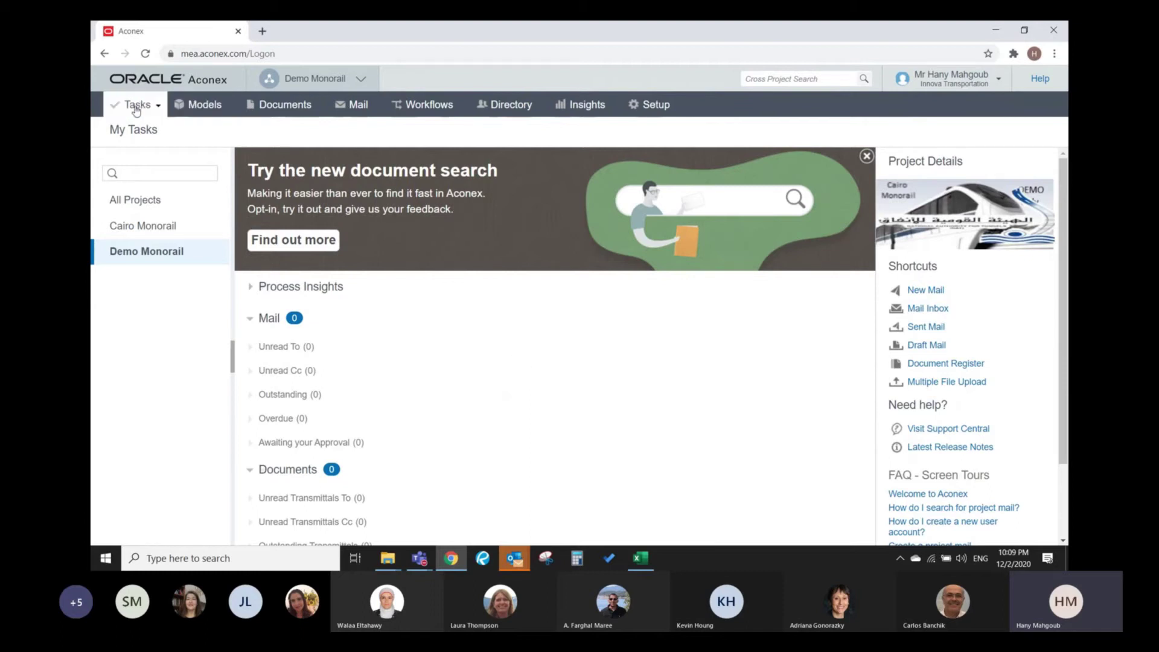
# - Examine the searches and actions offered for Documents, Mail, Workflows, Directory and Setup in the Demo Monorail project
pyautogui.click(318, 108)
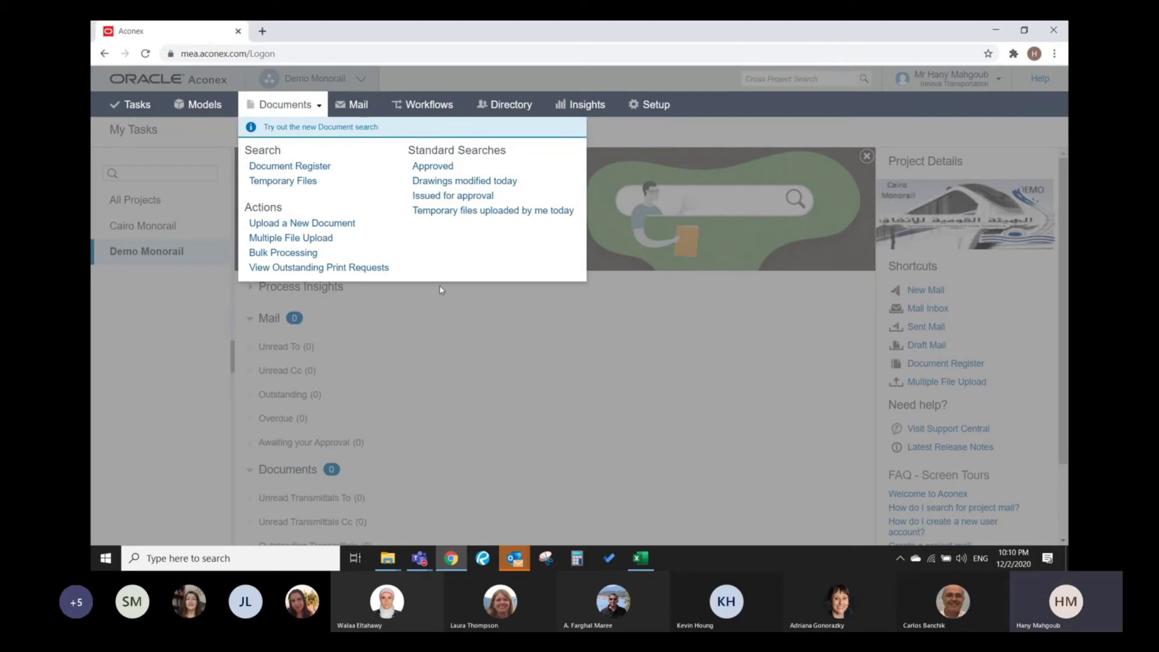
pyautogui.click(438, 300)
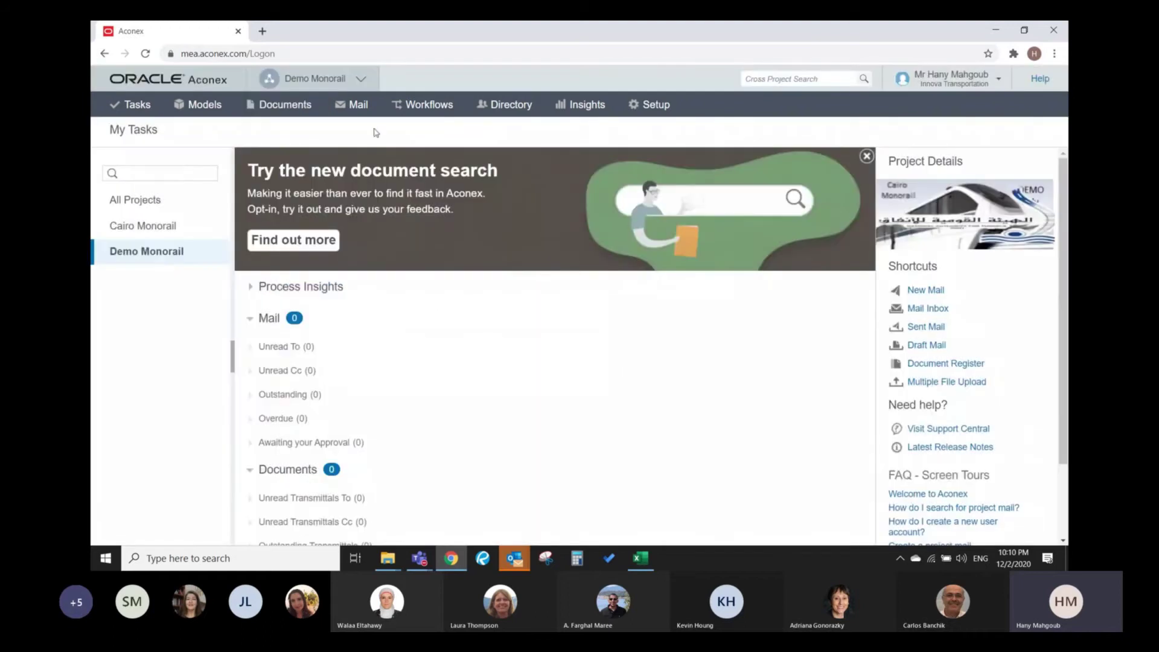
pyautogui.click(367, 108)
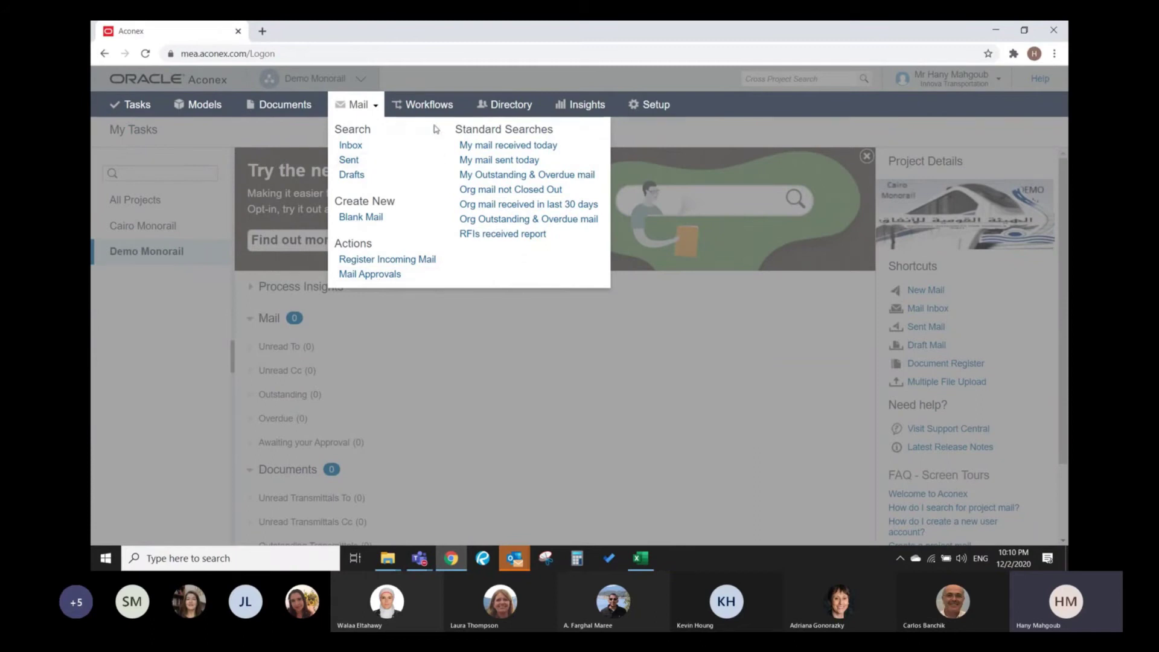
pyautogui.click(439, 106)
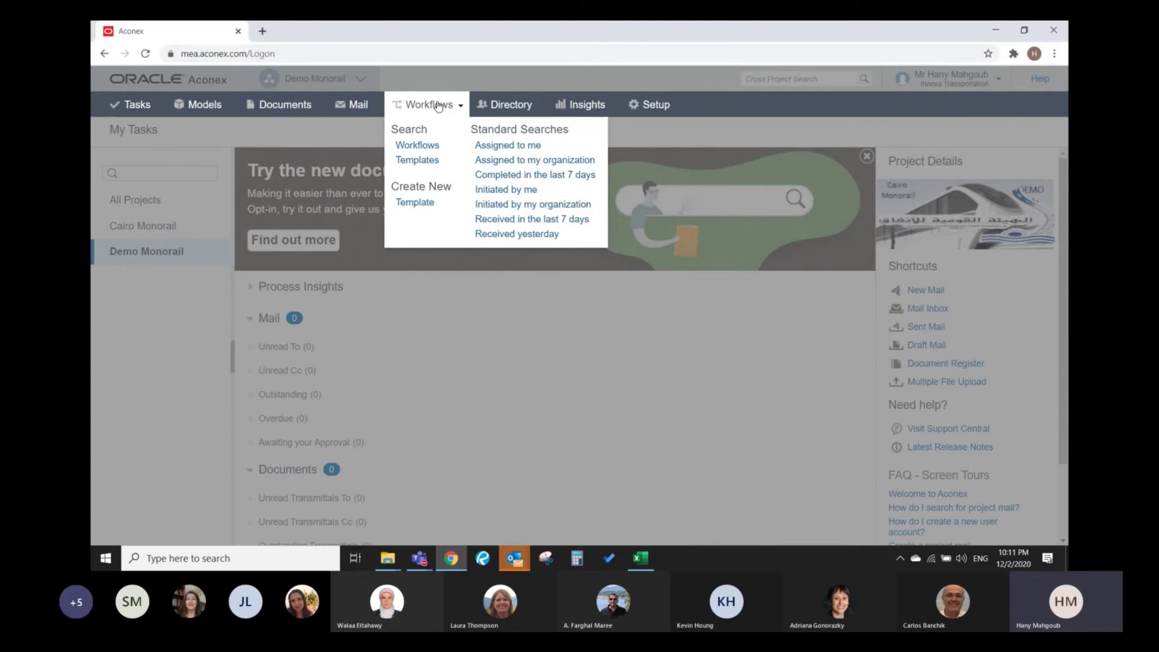
pyautogui.click(496, 107)
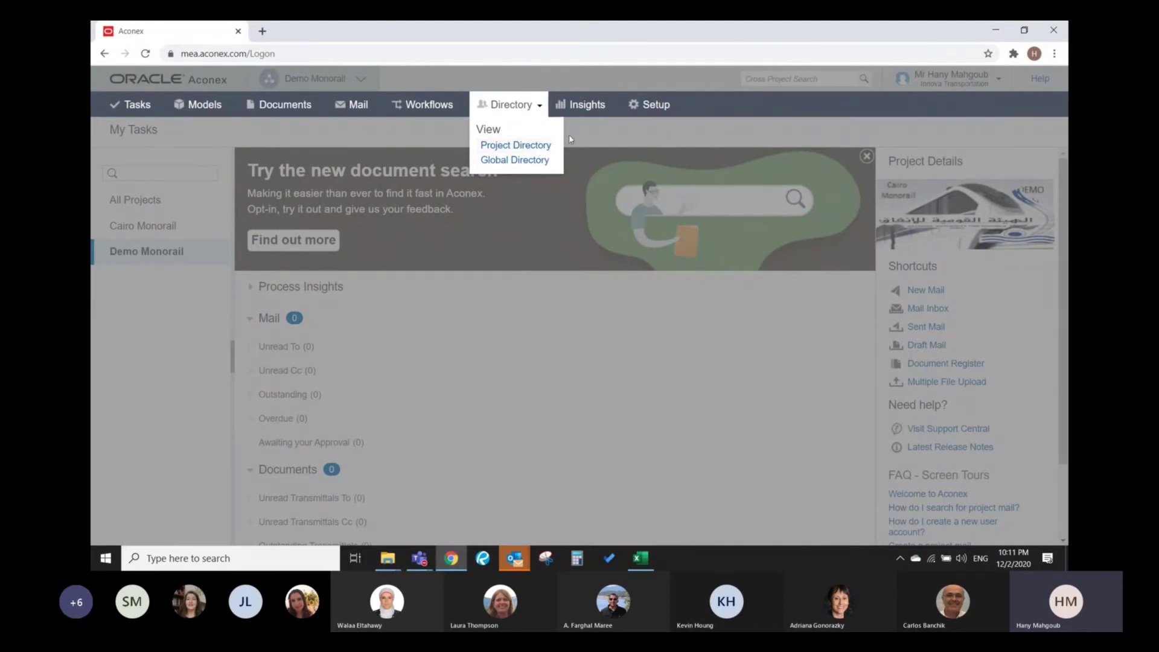
pyautogui.click(652, 105)
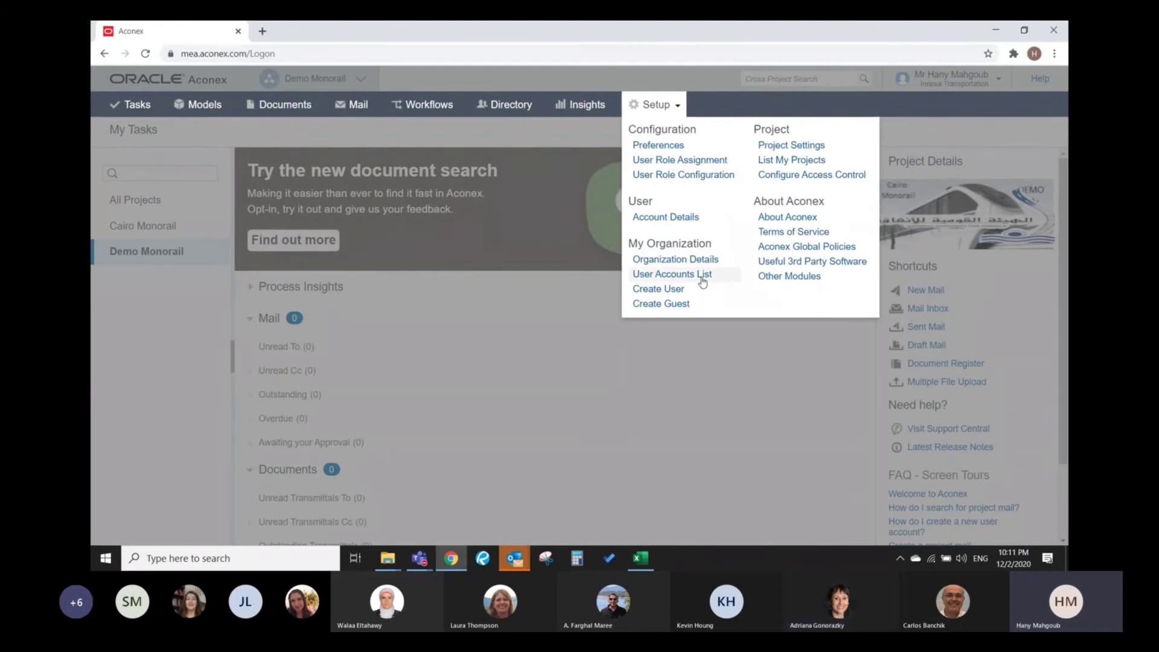
pyautogui.click(631, 374)
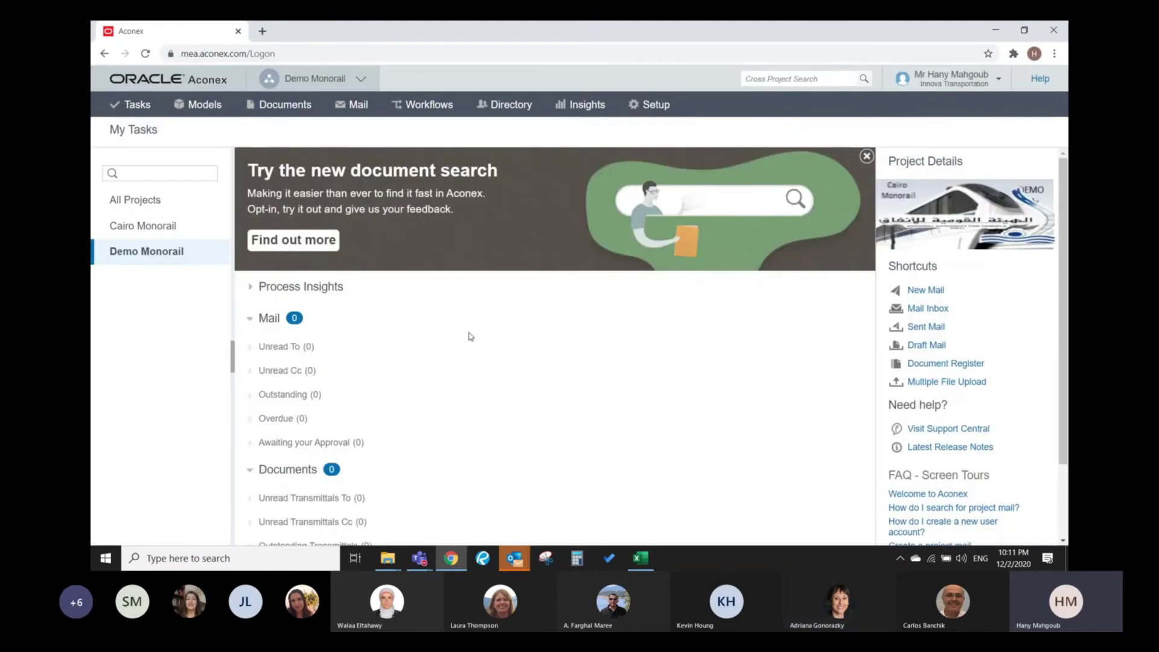
# - Open the Temporary Files search and examine its filters and document list
pyautogui.click(290, 106)
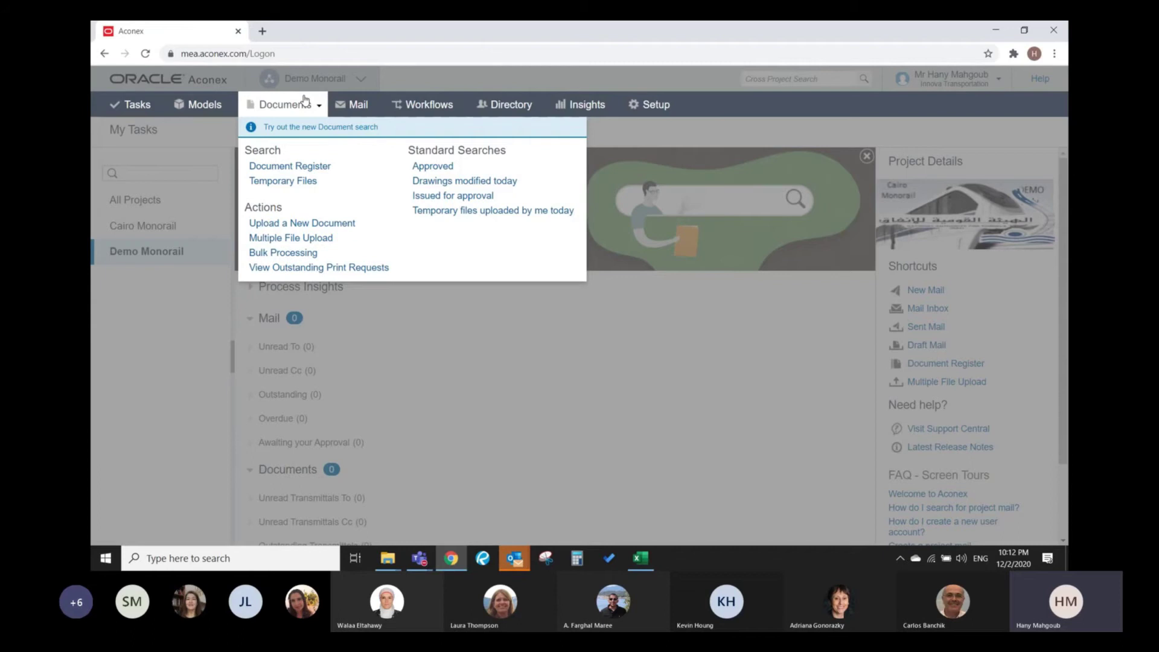
pyautogui.click(285, 184)
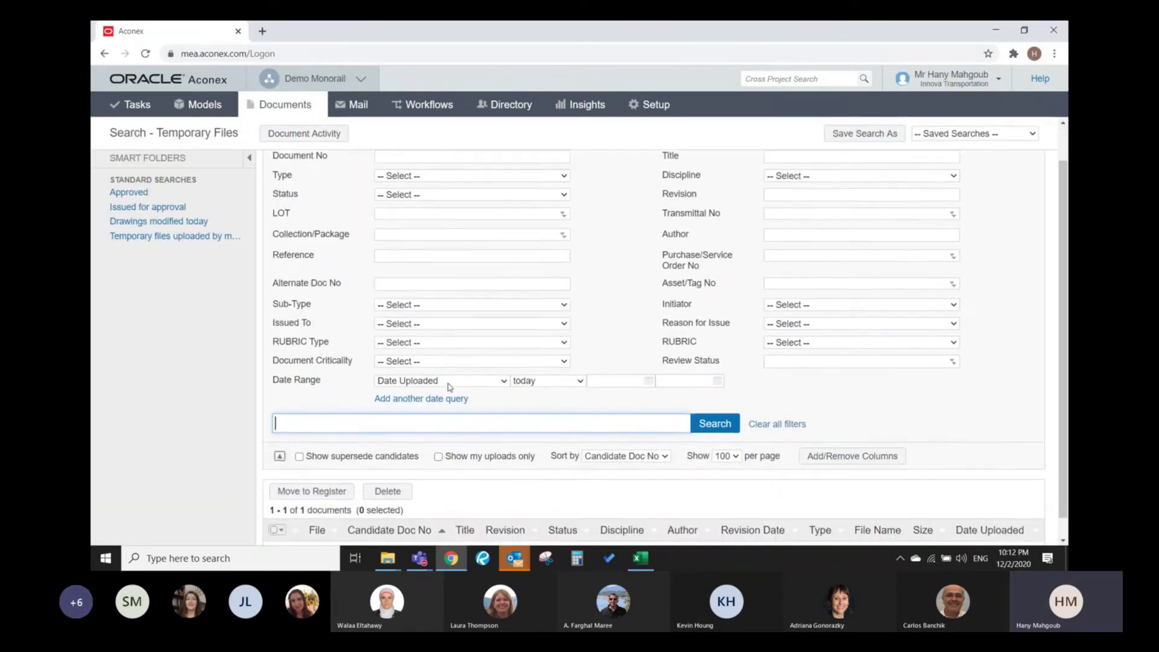
pyautogui.scroll(-1, 447, 383)
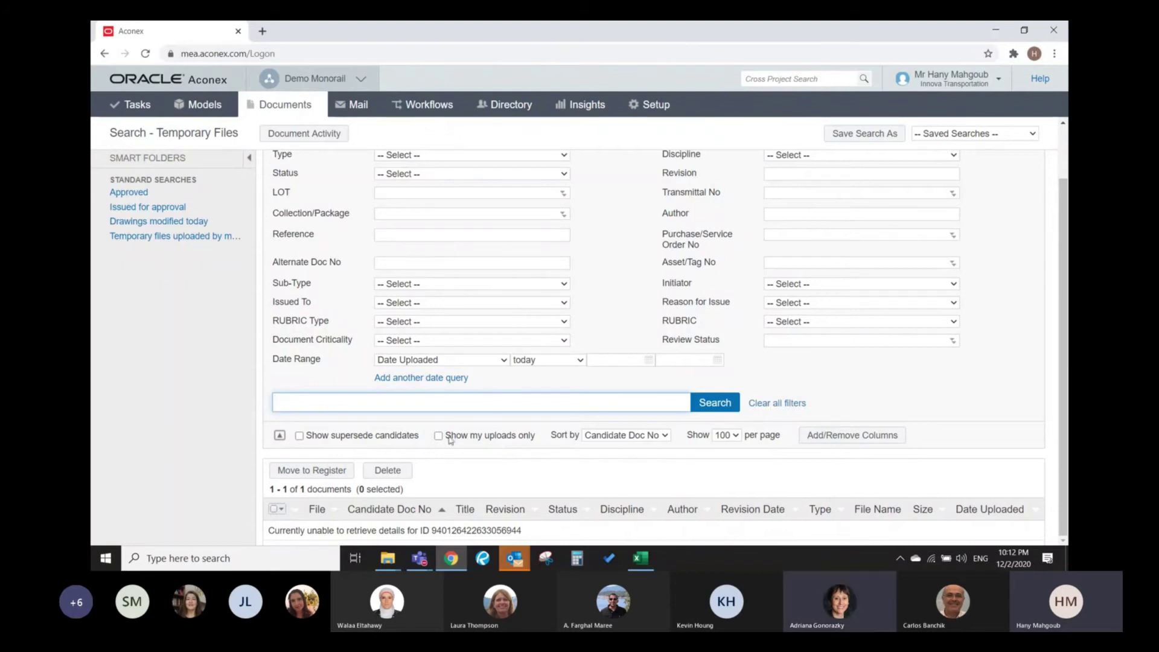
# - Open Multiple File Upload for documents and choose the Multi File Upload method
pyautogui.click(303, 112)
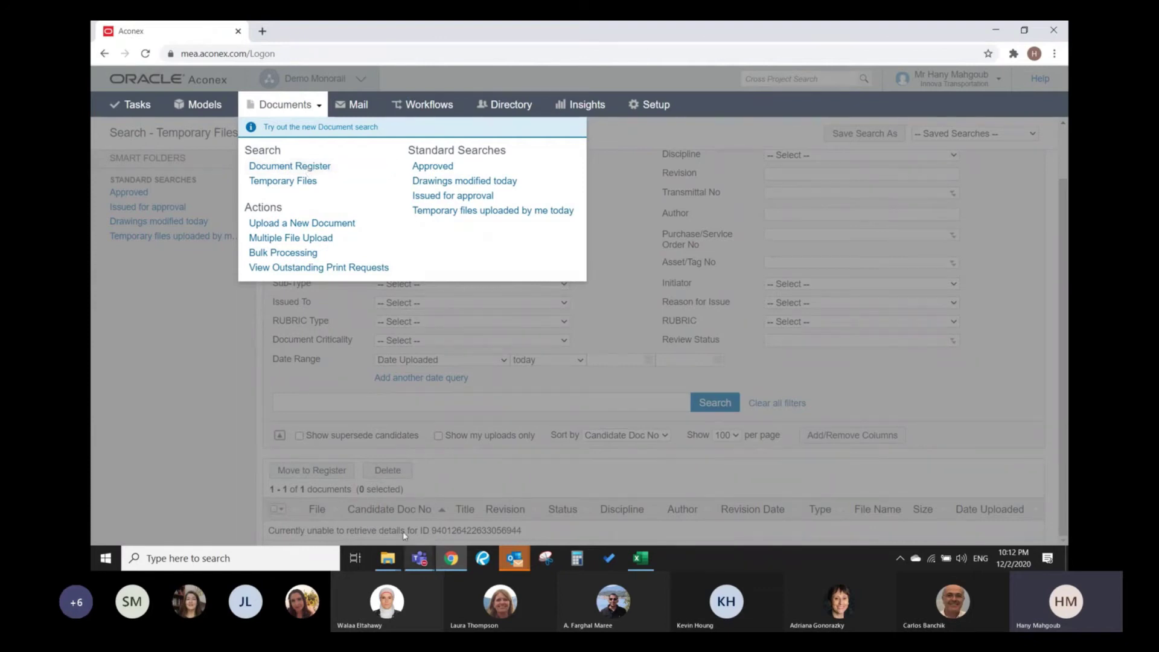
pyautogui.click(393, 559)
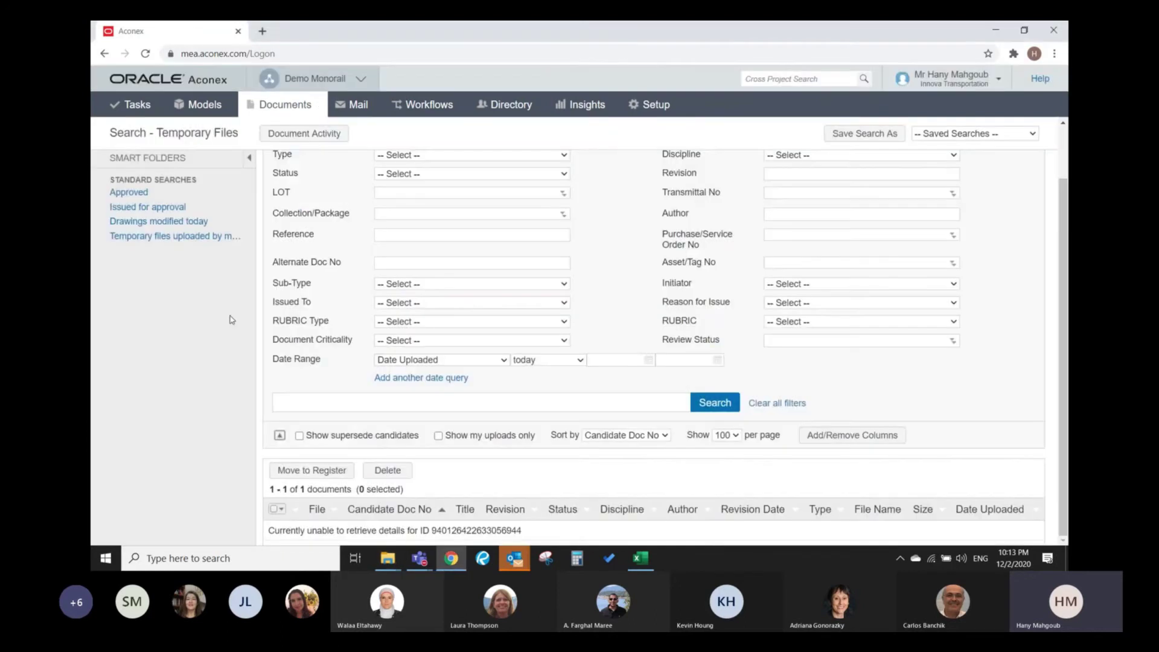
pyautogui.moveTo(281, 105)
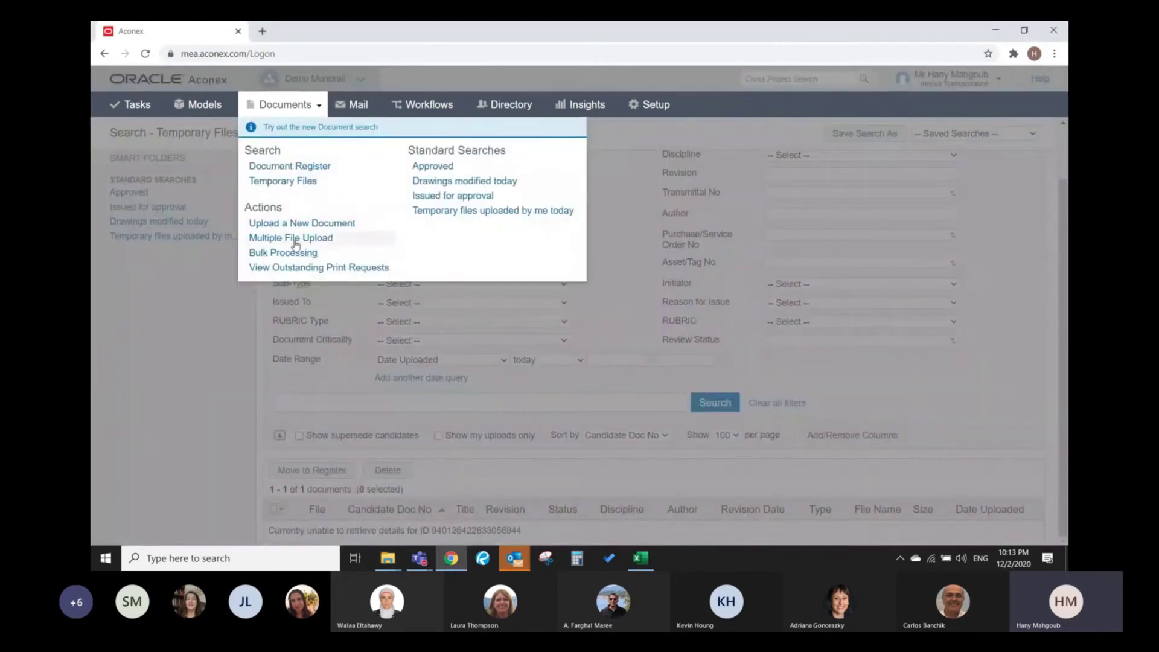
pyautogui.click(295, 239)
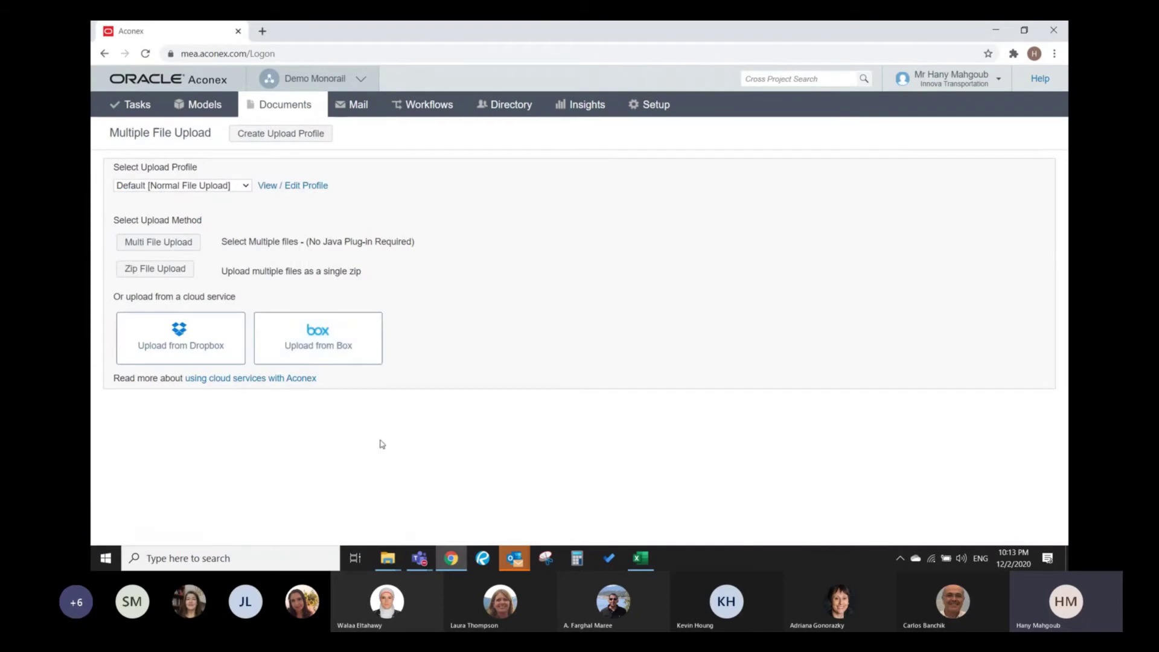
pyautogui.click(171, 247)
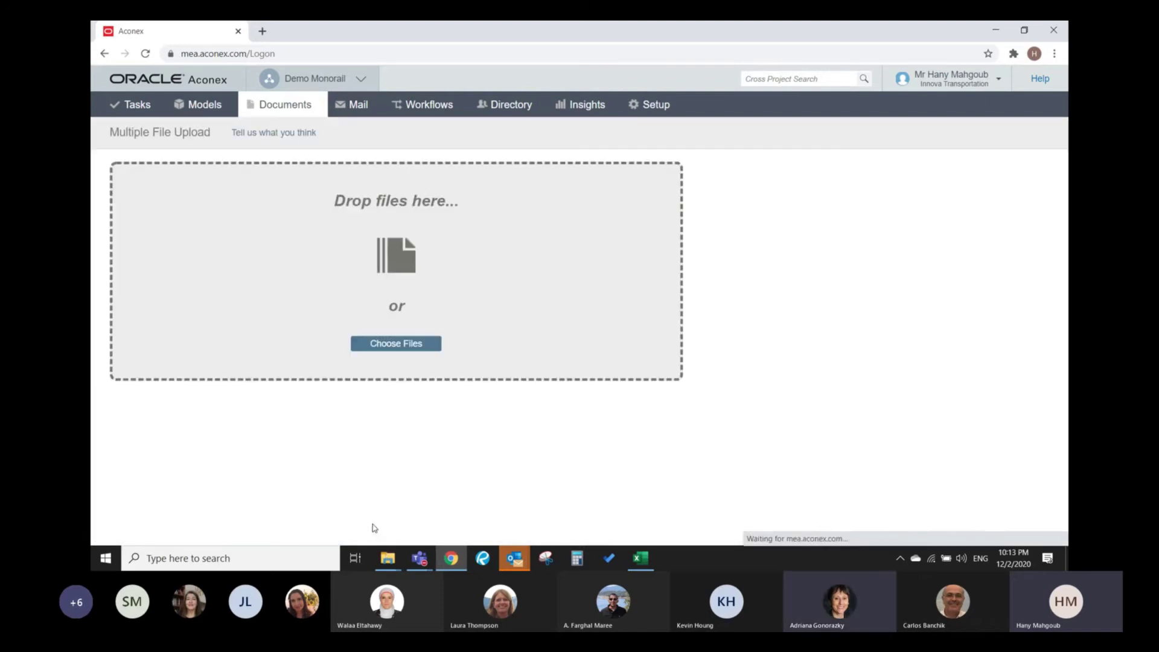
# - Add 93M-0472-INN-6ODEP-ERP-00001_DRS (00).xlsx from the Transmittals Out Prepare folder to the file list and upload it
pyautogui.click(388, 558)
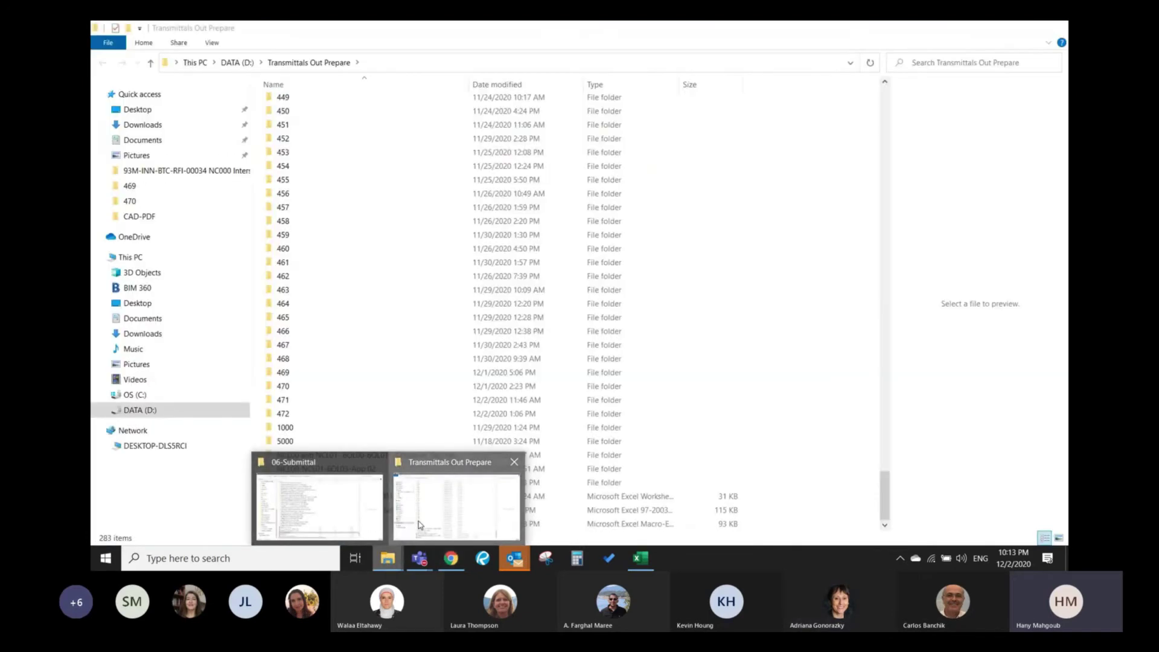
pyautogui.click(421, 524)
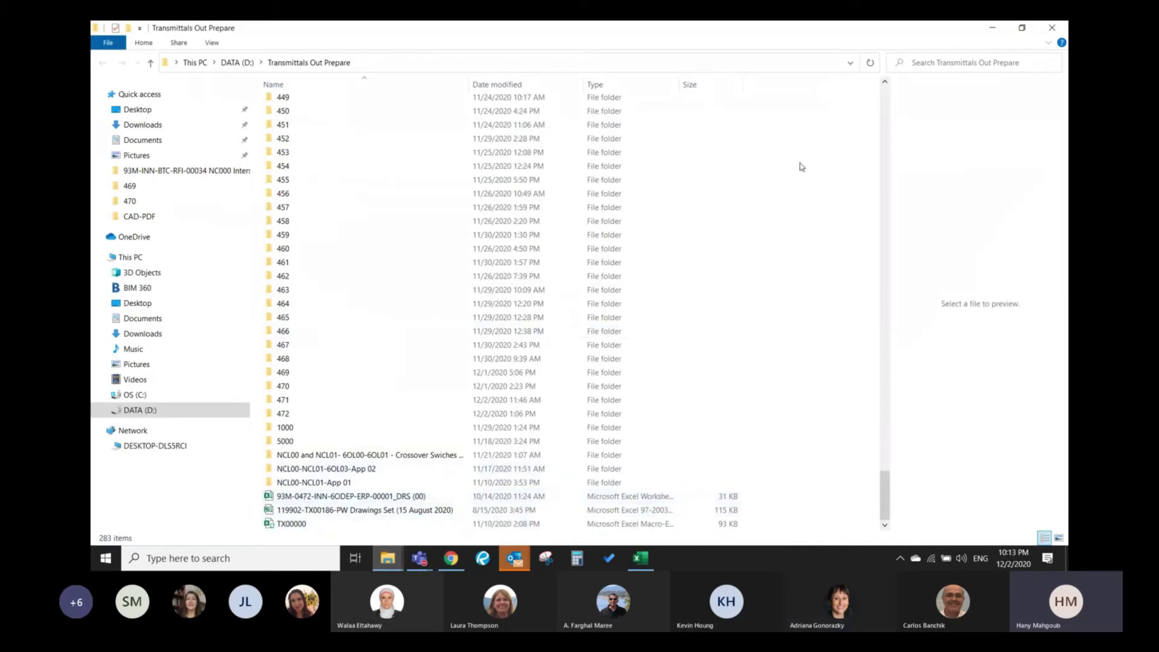
pyautogui.click(1022, 26)
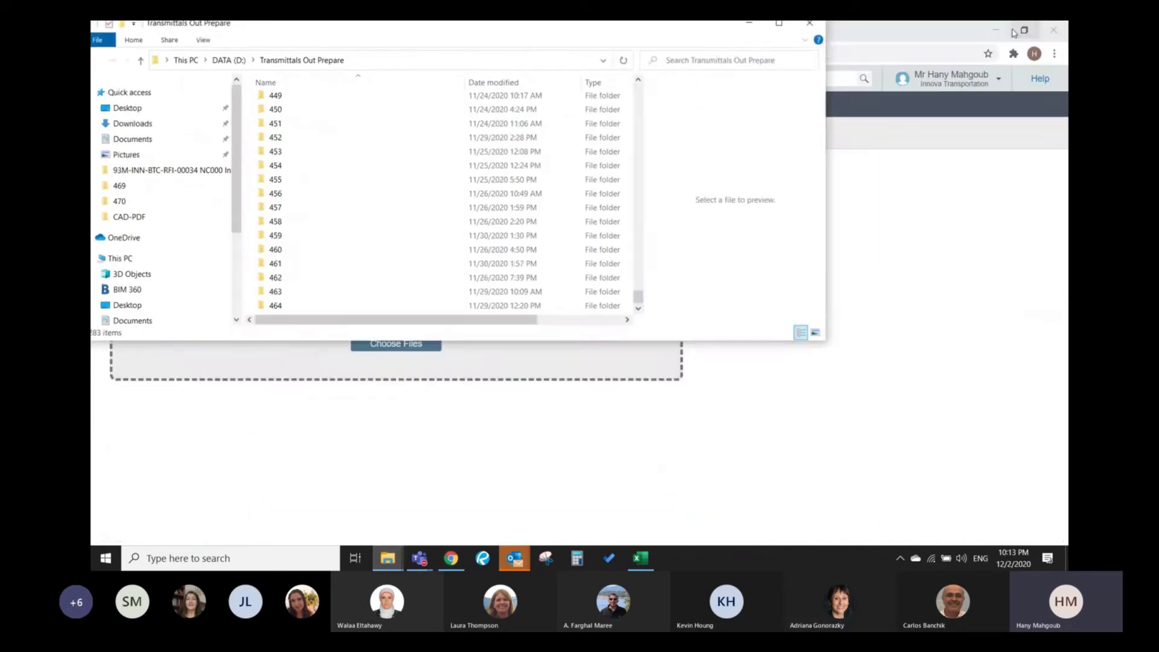
pyautogui.scroll(-5, 386, 296)
pyautogui.moveTo(380, 282); pyautogui.dragTo(667, 409)
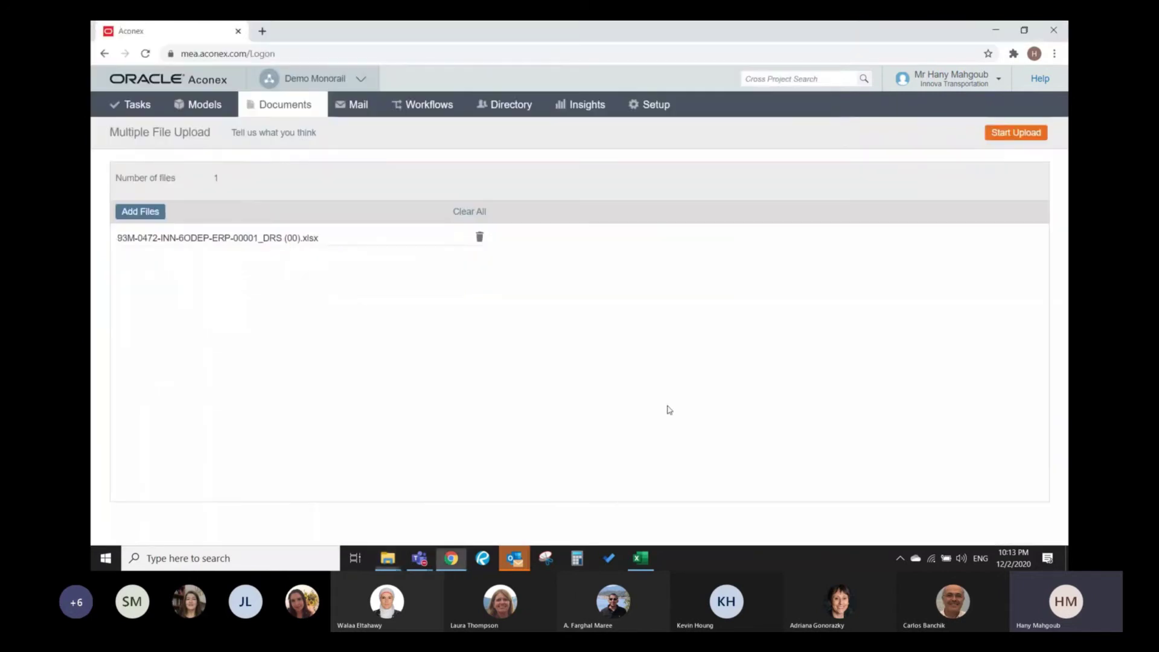
pyautogui.click(1020, 133)
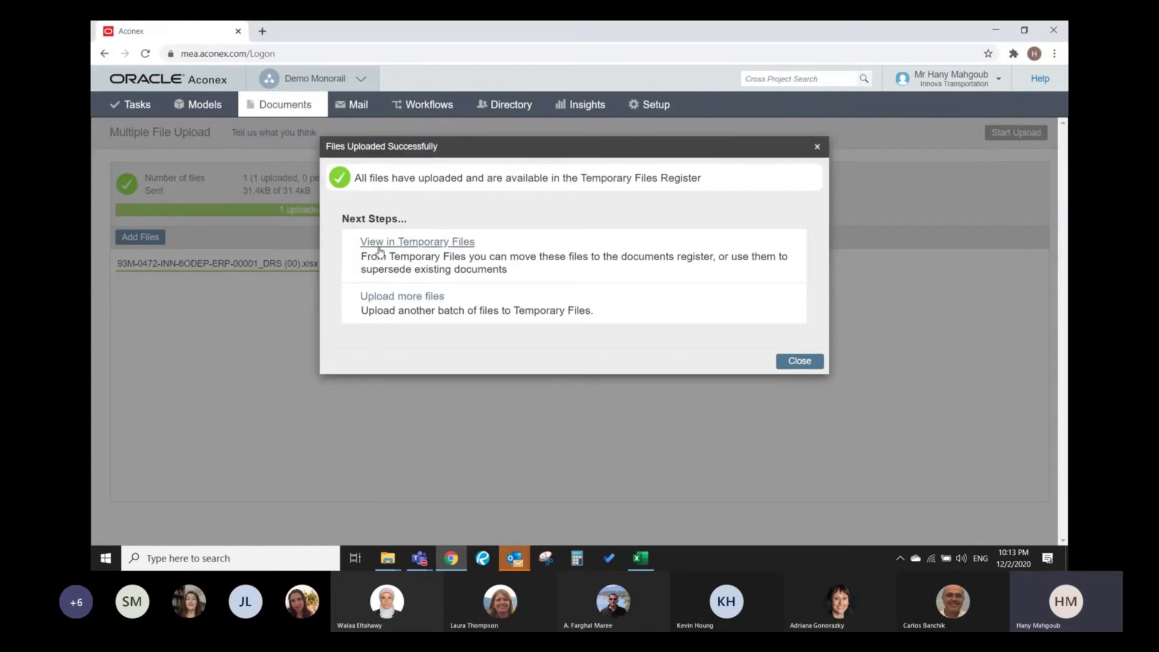
# - View the uploaded DRS spreadsheet in Temporary Files, select it and start moving it to the register
pyautogui.click(432, 244)
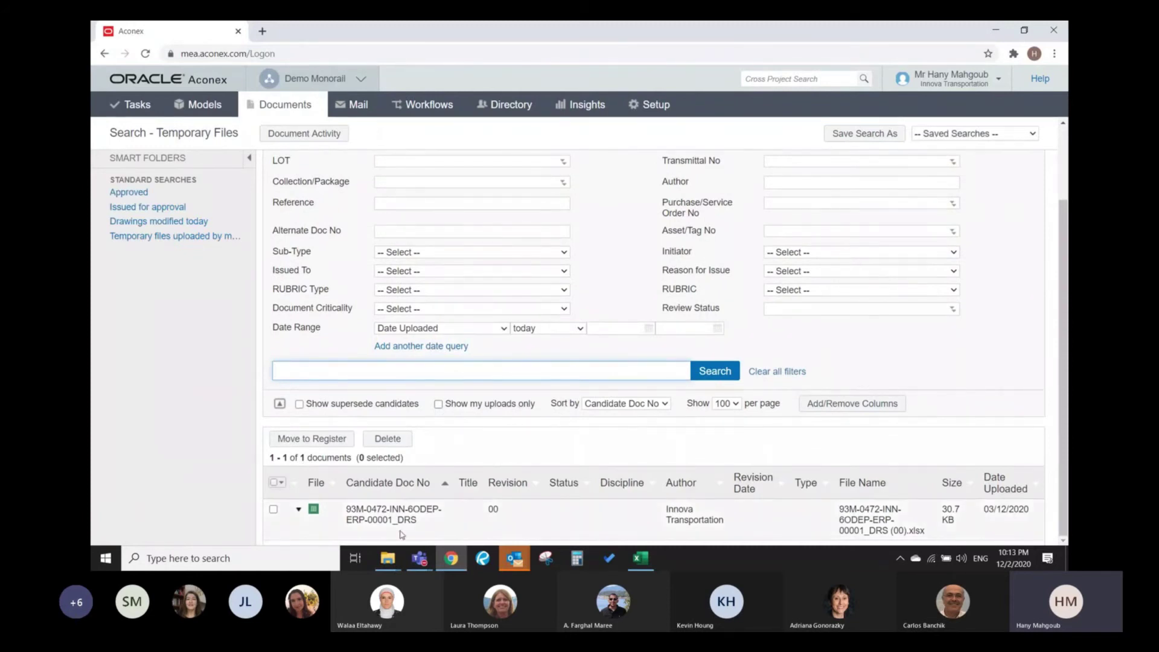
pyautogui.click(272, 509)
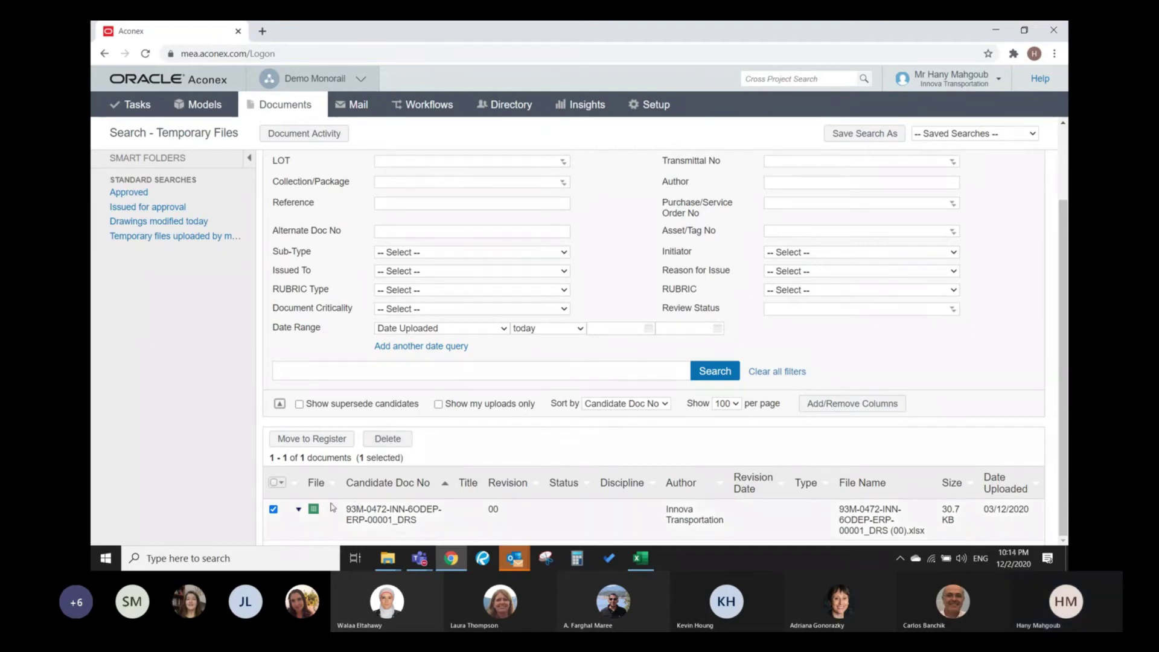
pyautogui.click(332, 443)
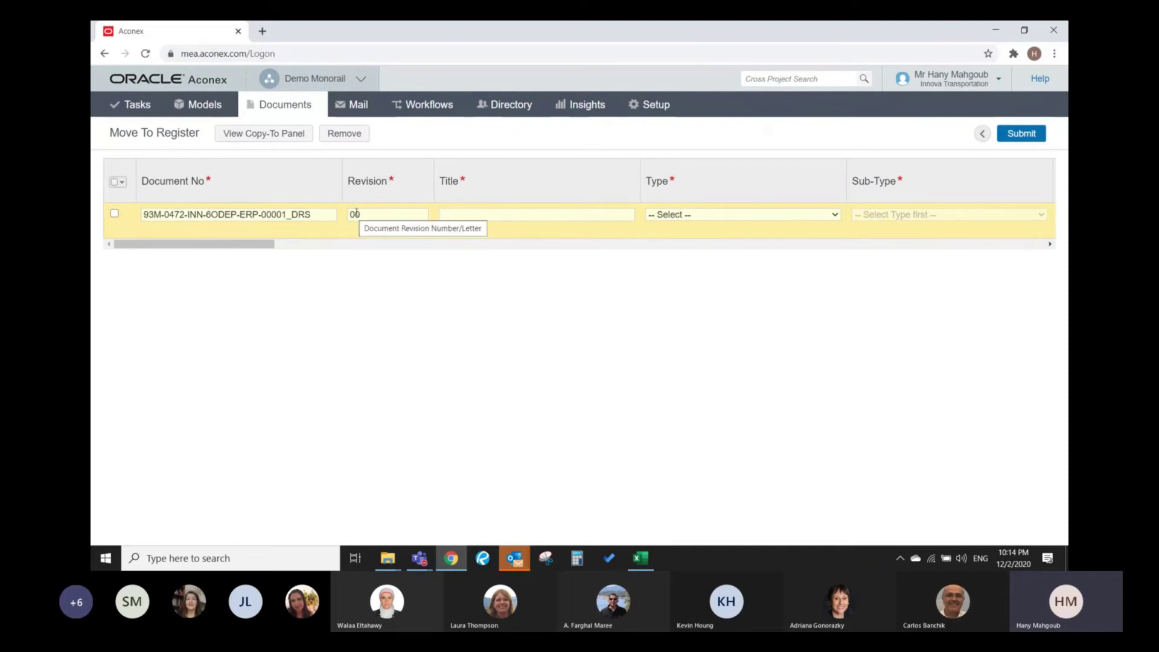
# - Look over the document's register fields from Title onward and show the Copy-To Panel
pyautogui.click(448, 218)
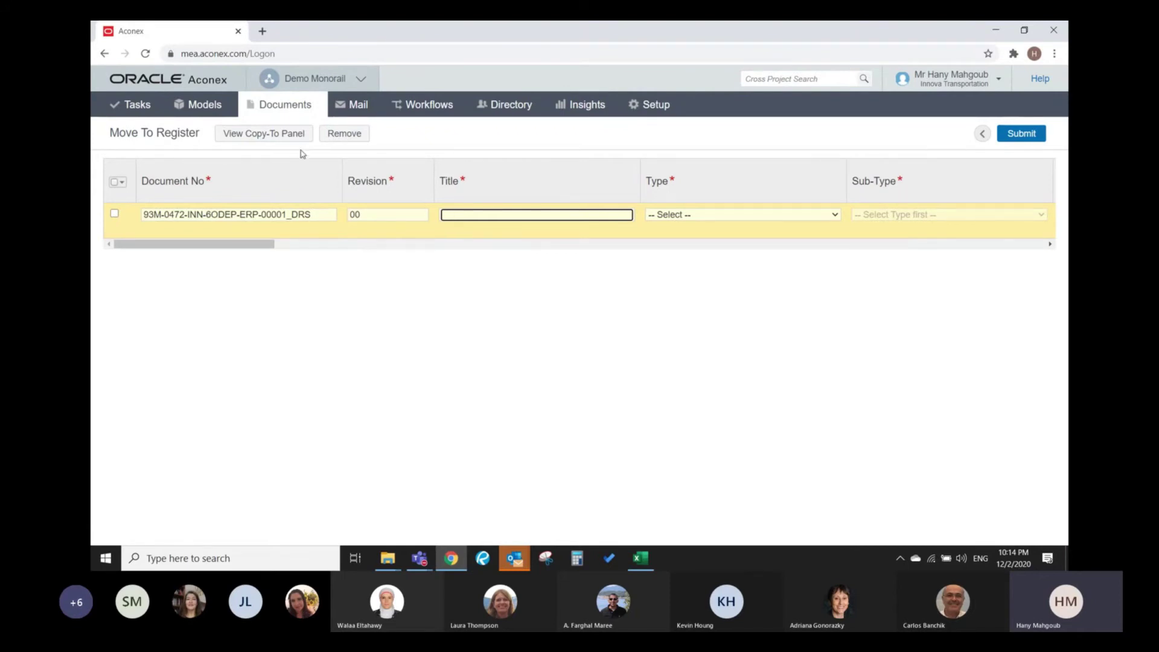
pyautogui.press('Tab')
pyautogui.press('Tab')
pyautogui.press('Tab')
pyautogui.moveTo(369, 244); pyautogui.dragTo(258, 247)
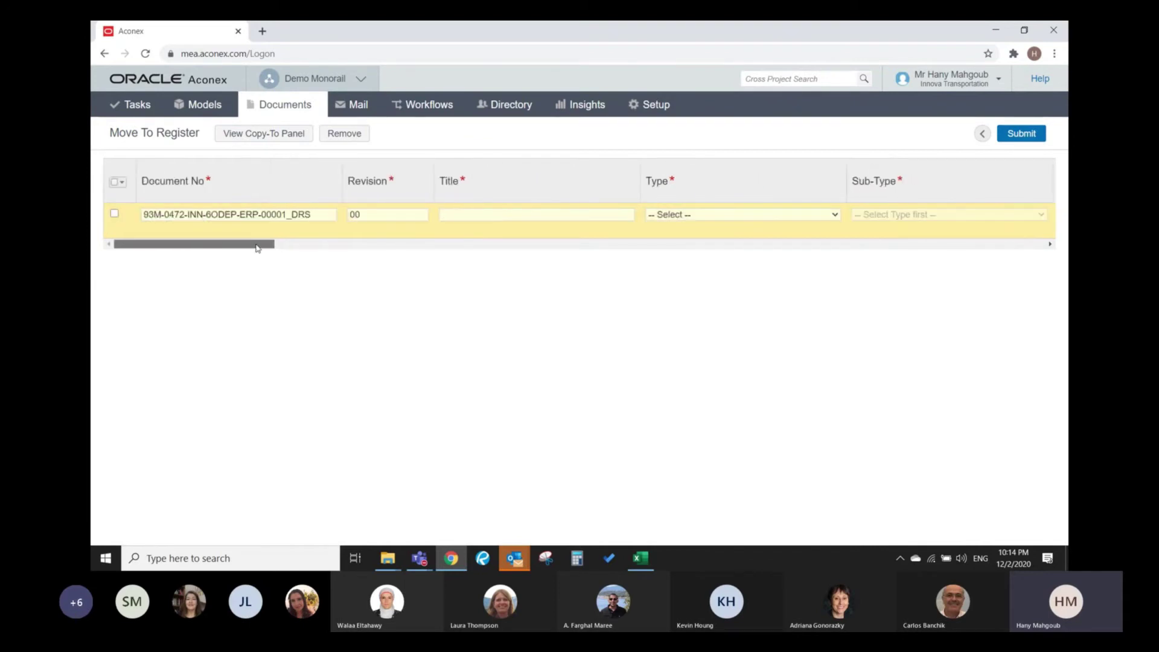
pyautogui.click(291, 134)
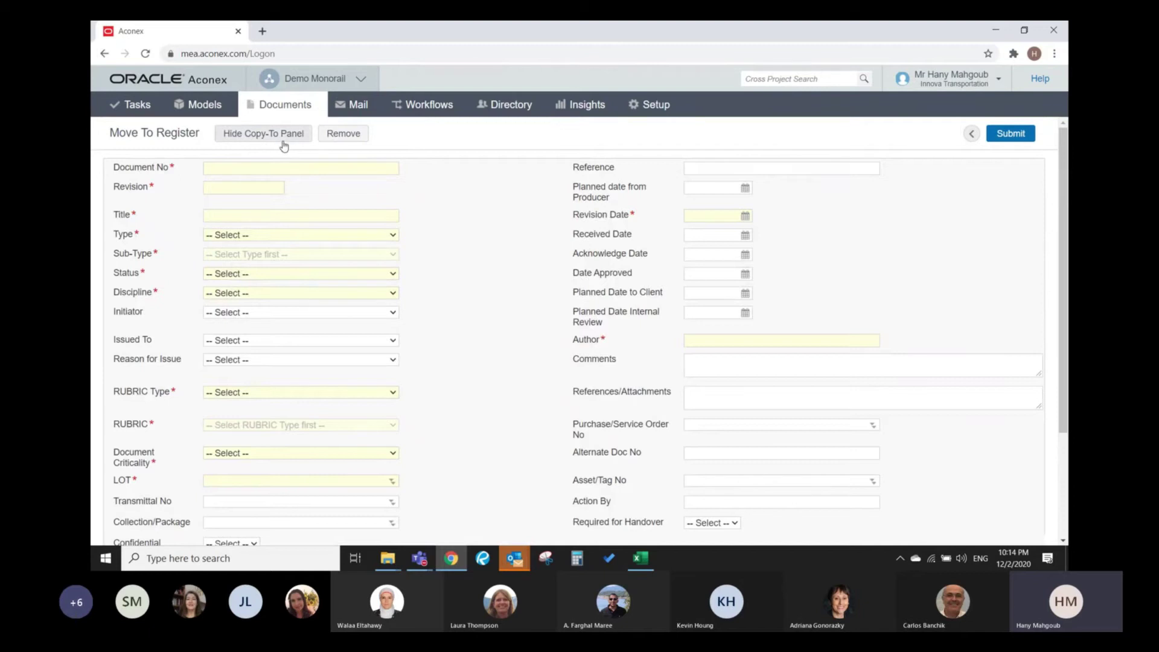
# - Fill the copy-to fields with title Line Segment 00, type Engineering Documents and sub-type DRS - Internal Document Review Sheet
pyautogui.click(278, 215)
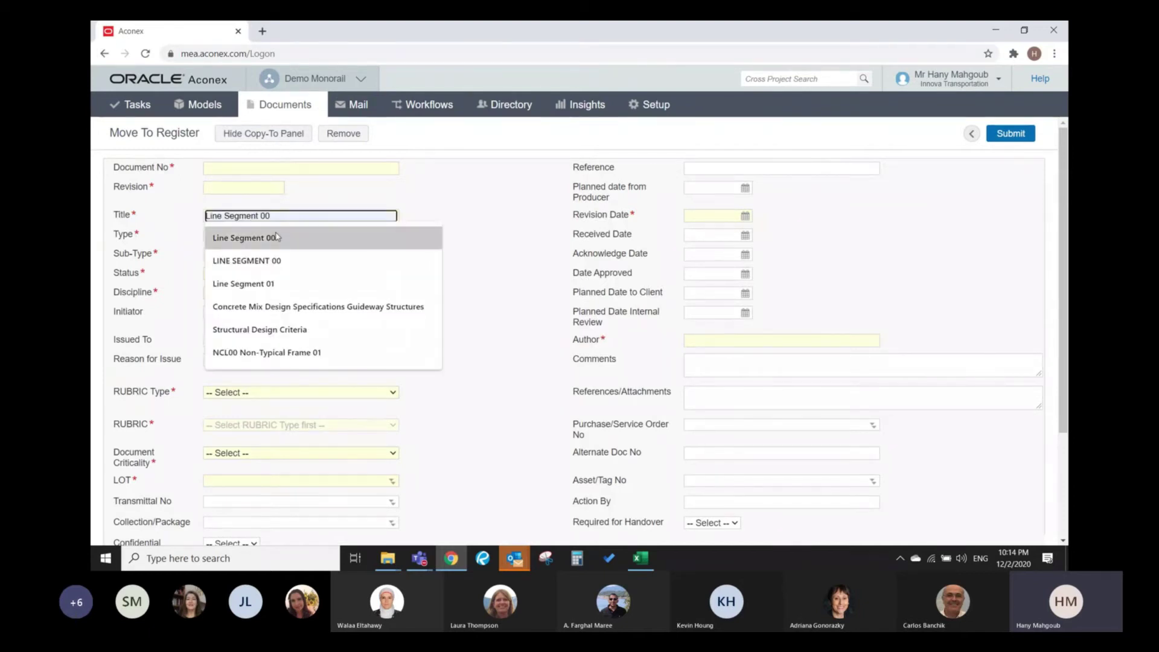
pyautogui.click(285, 237)
pyautogui.click(284, 236)
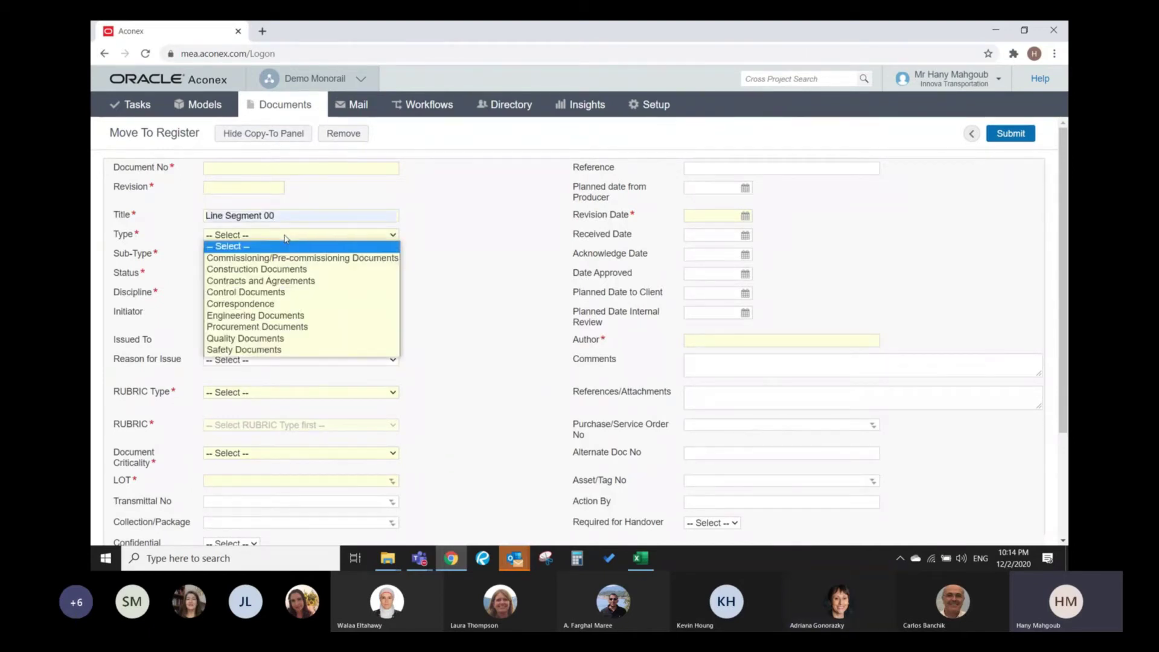
pyautogui.click(263, 317)
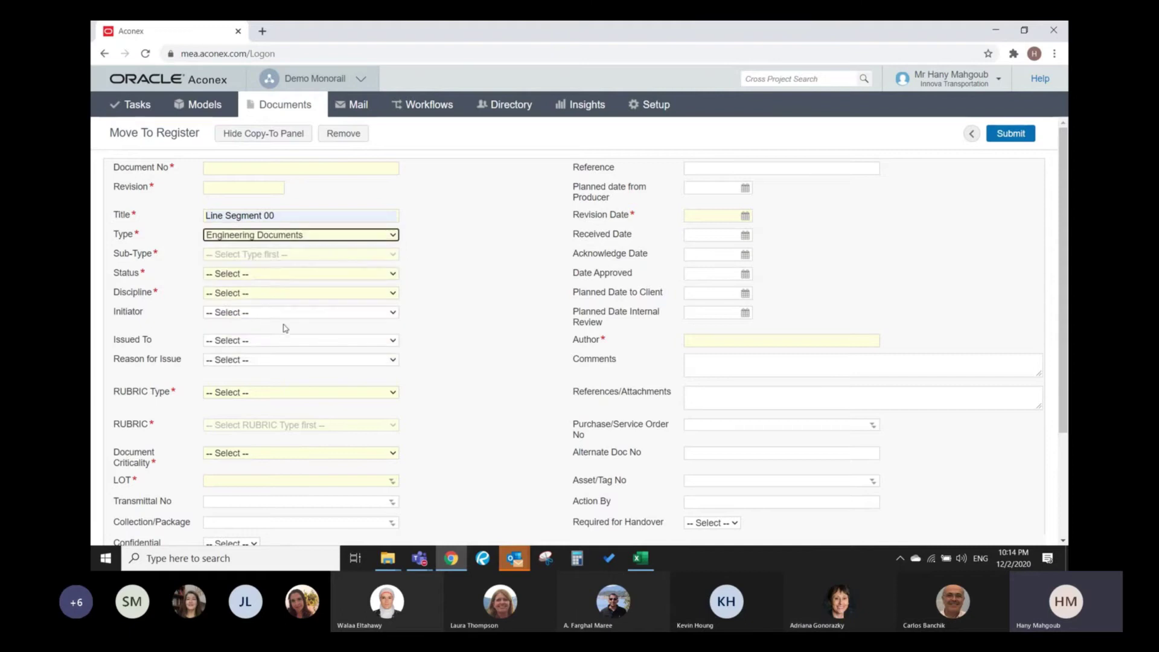
pyautogui.click(281, 259)
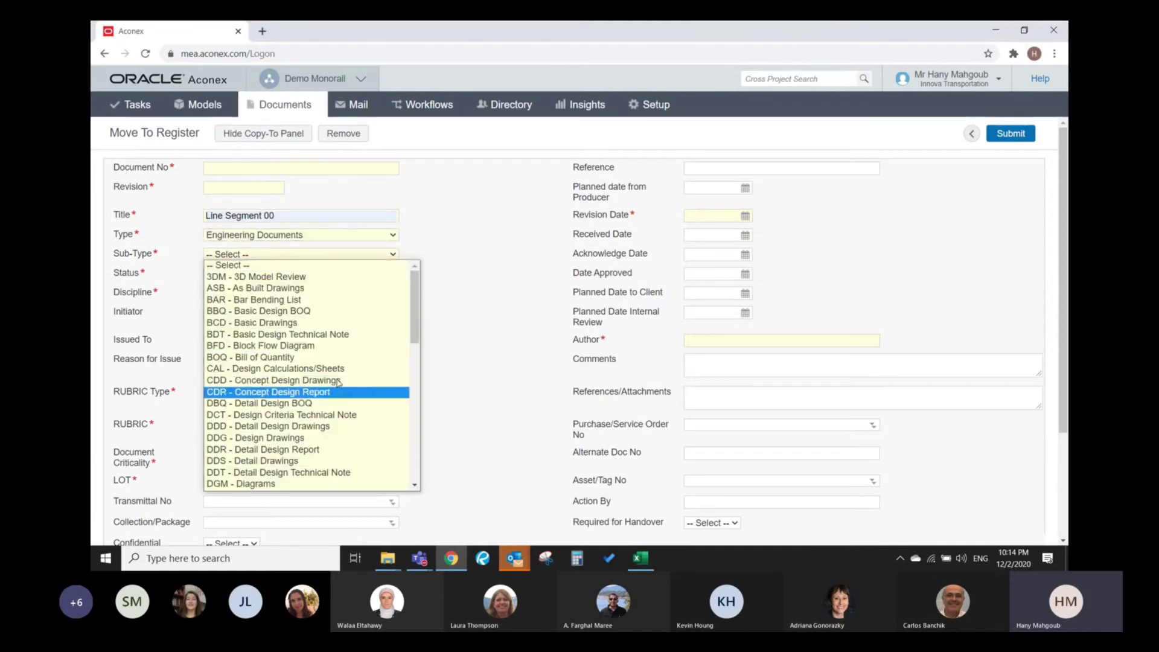
pyautogui.write('dr')
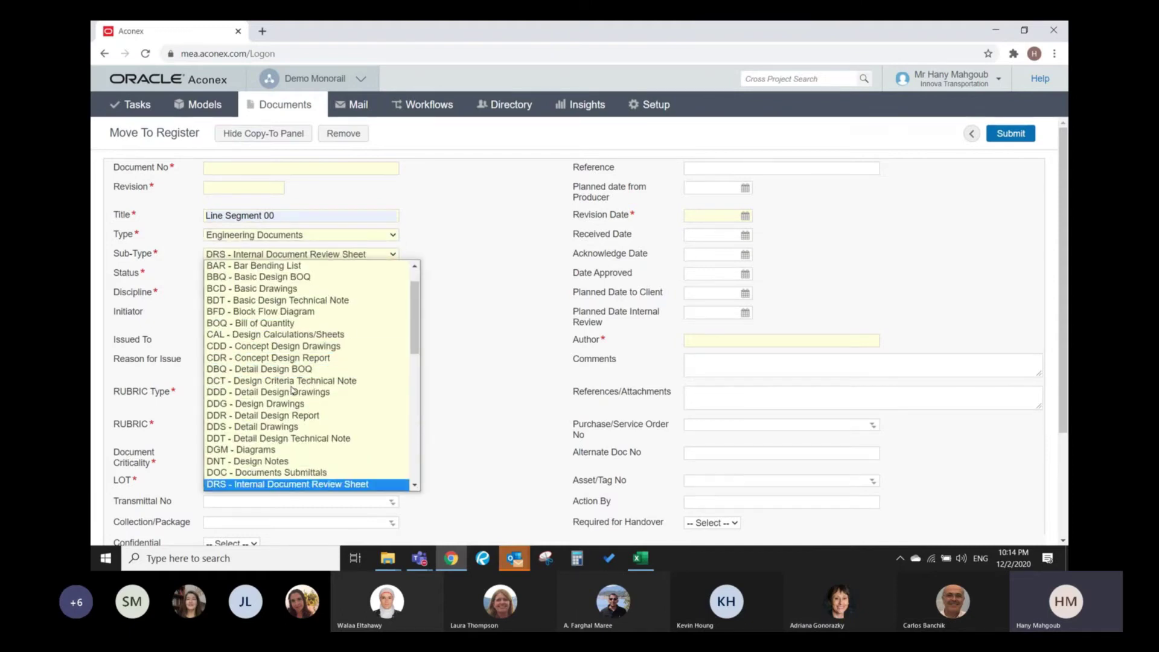
pyautogui.press('Return')
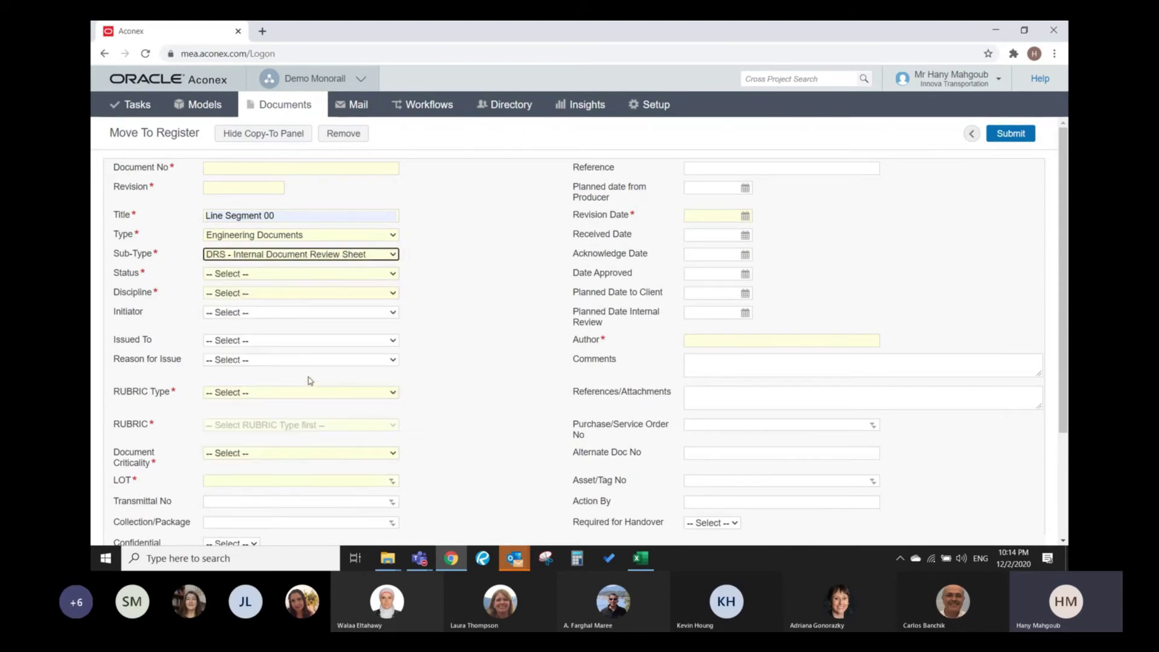
# - Set the document's status to Open and its discipline to Civil
pyautogui.click(296, 274)
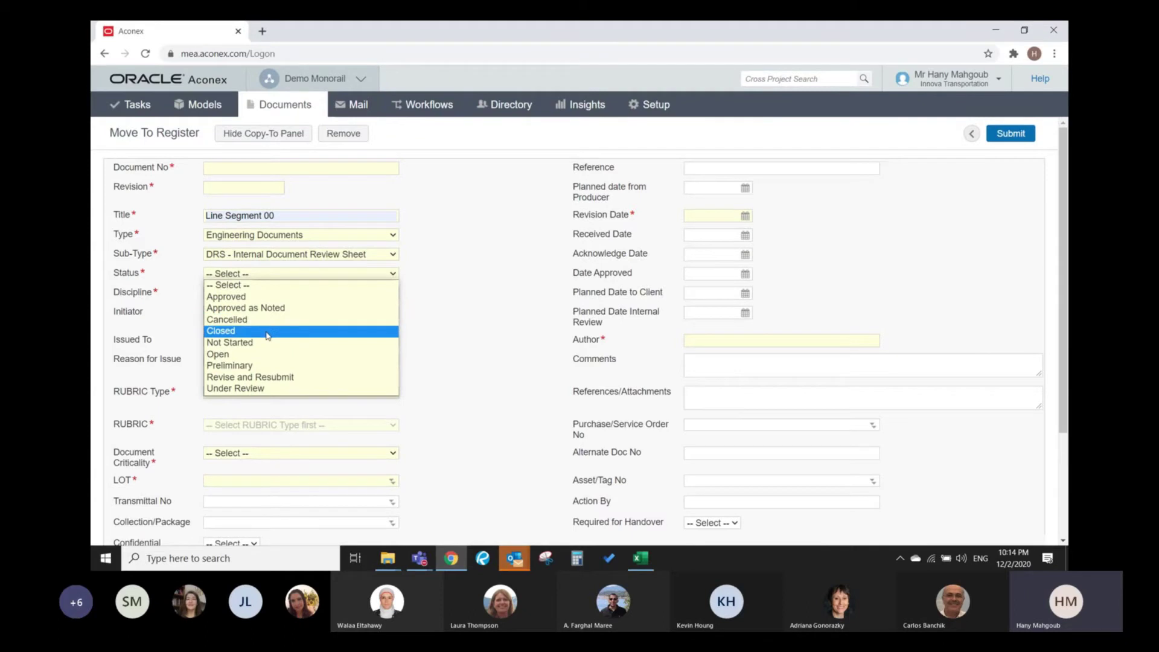
pyautogui.click(266, 356)
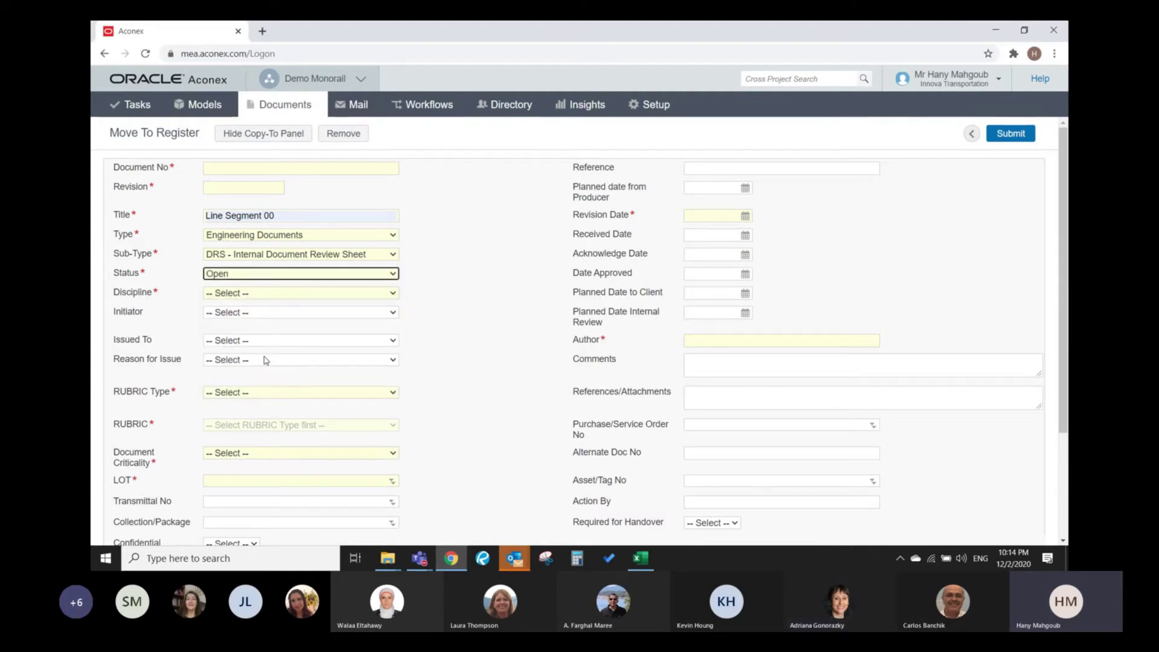
pyautogui.click(290, 295)
pyautogui.click(260, 340)
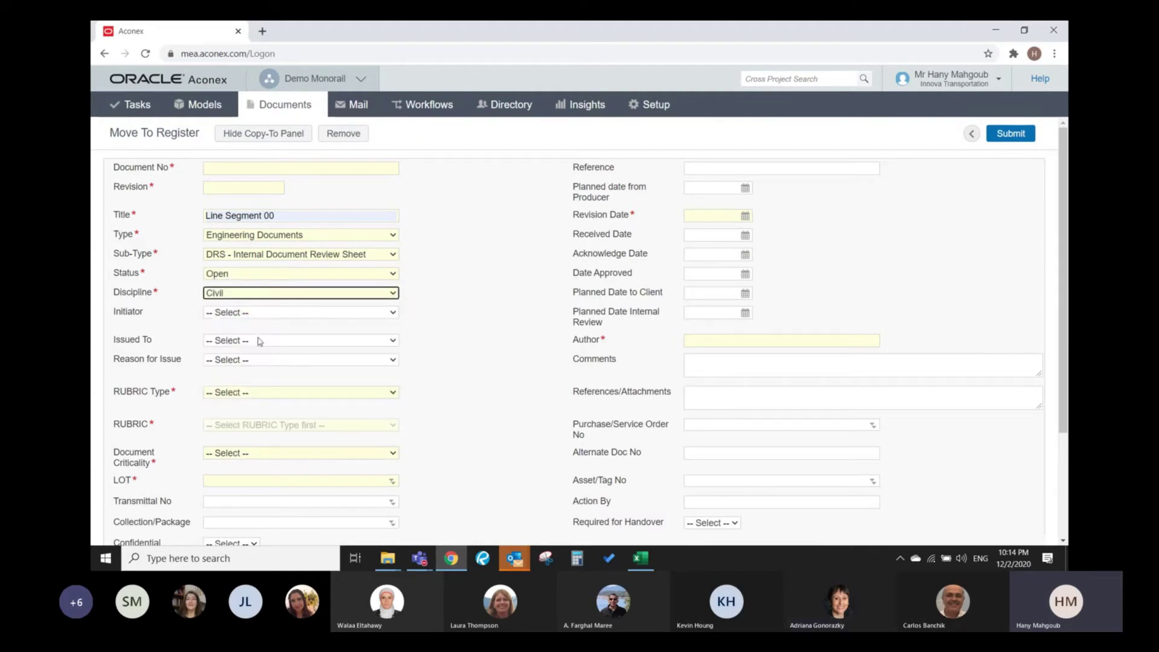
# - Set the initiator to Innova Technology, issued to Civil Works JV, with Issued for Approval as the reason for issue
pyautogui.click(254, 314)
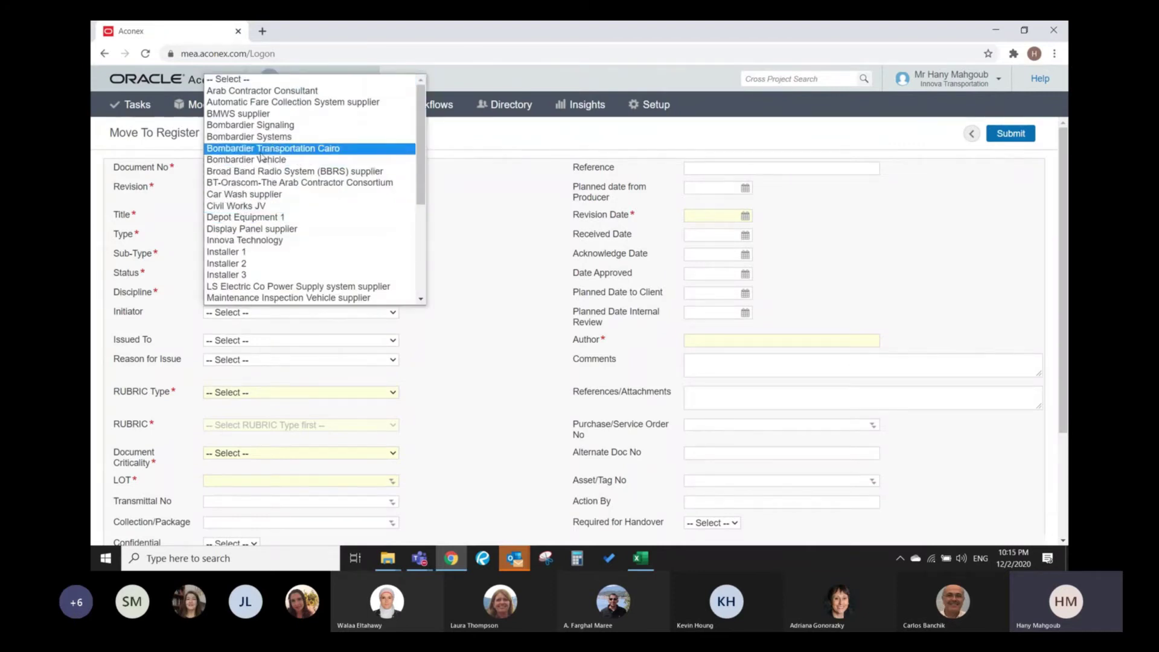
pyautogui.click(245, 240)
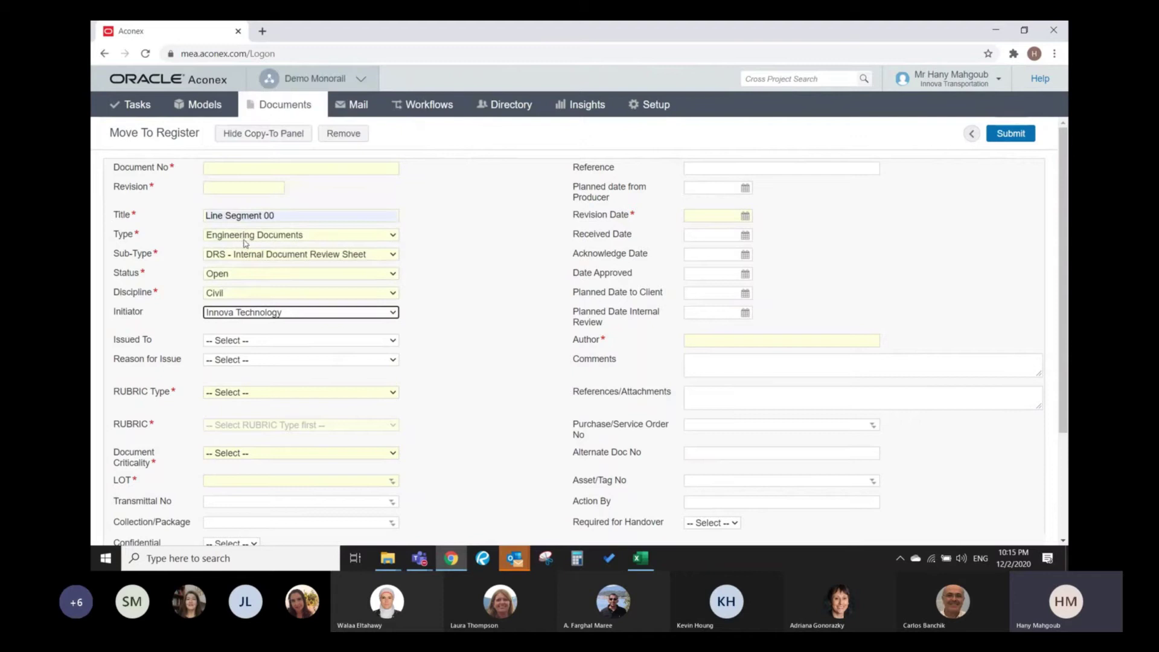
pyautogui.click(302, 341)
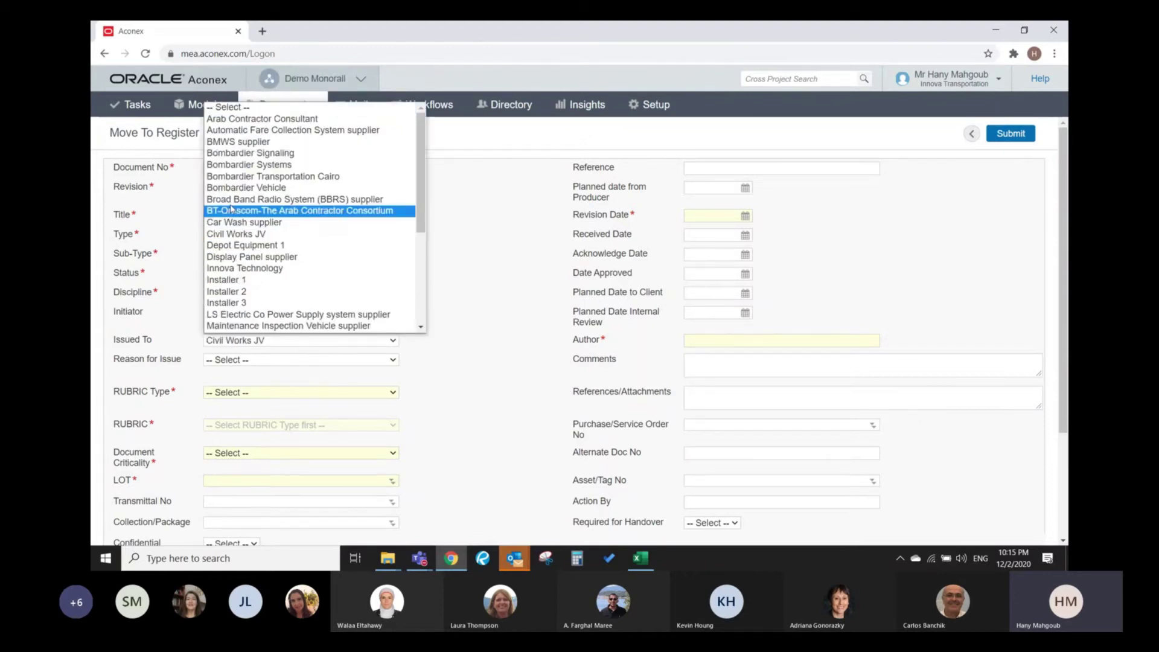
pyautogui.click(239, 235)
pyautogui.click(241, 343)
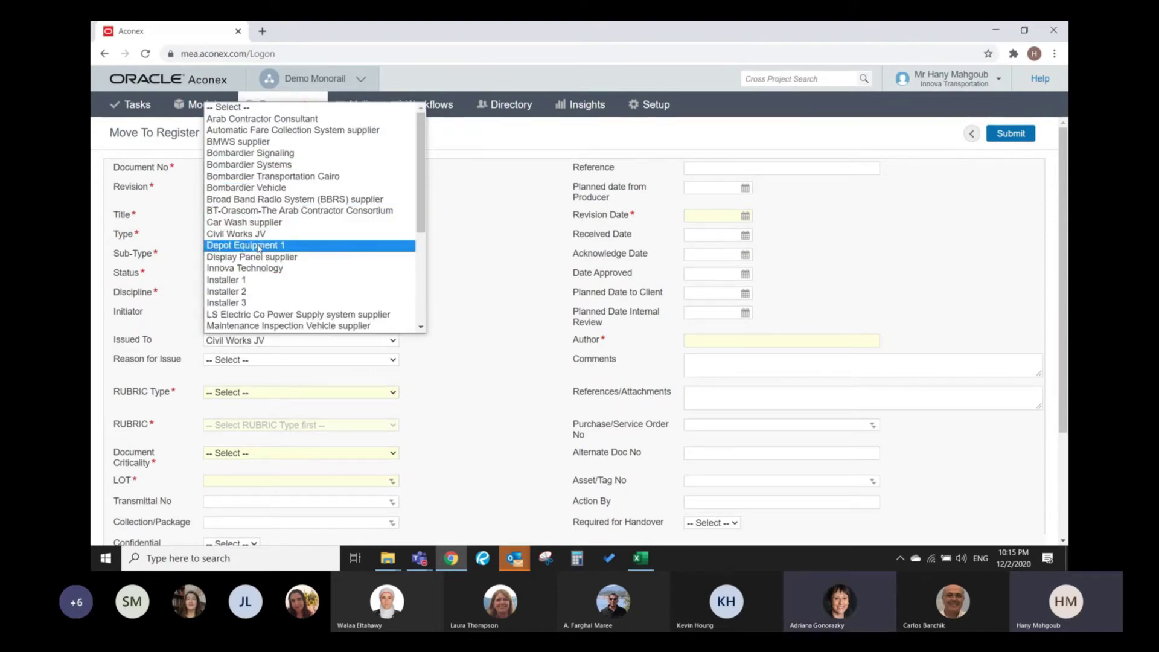
pyautogui.click(241, 234)
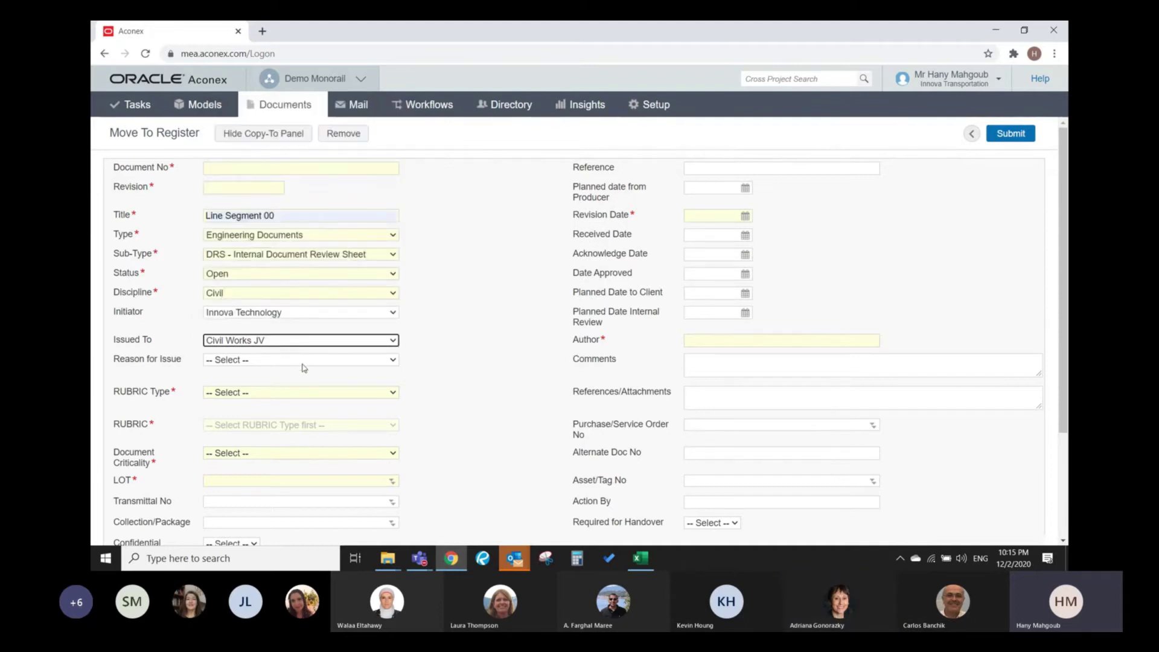
pyautogui.click(237, 363)
pyautogui.click(241, 382)
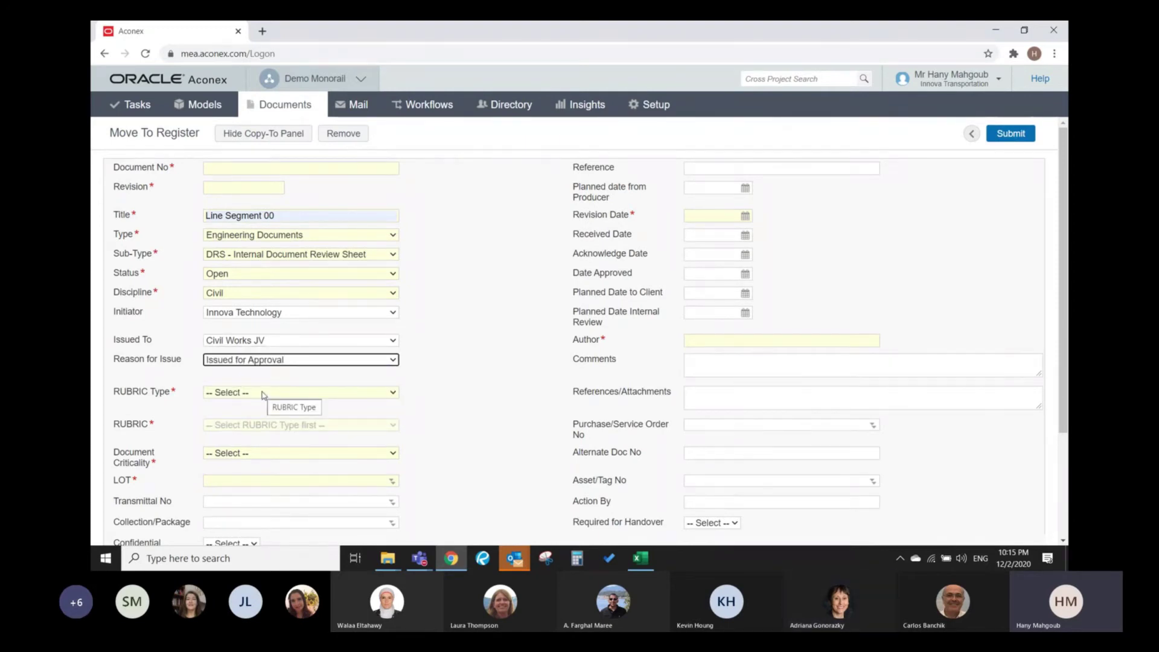
# - Set the RUBRIC type to 0100 Survey & Geo-technics & Dilapidation Survey and the RUBRIC to 0100 - Project Geometry/Alignment
pyautogui.click(262, 393)
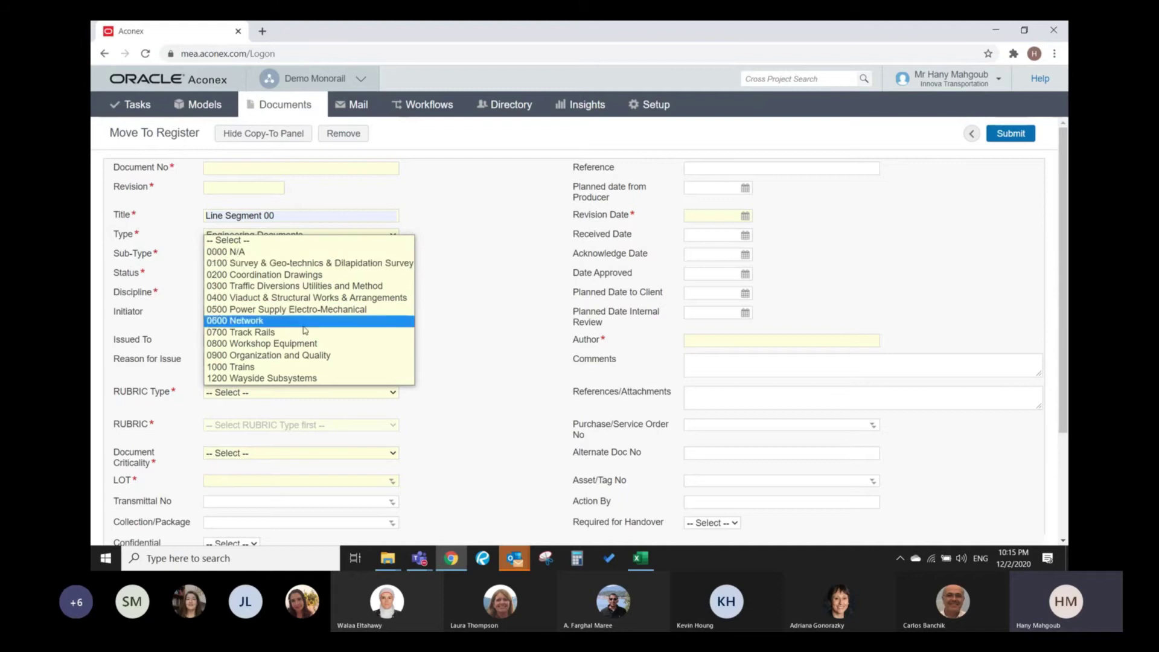
pyautogui.click(304, 264)
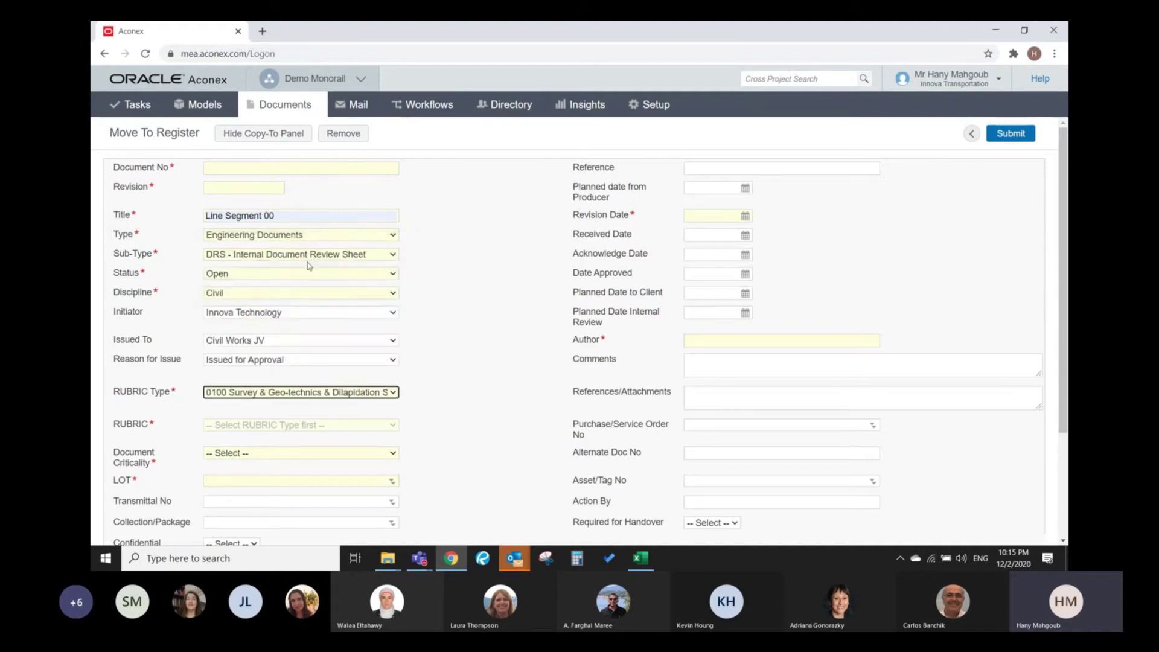
pyautogui.click(339, 427)
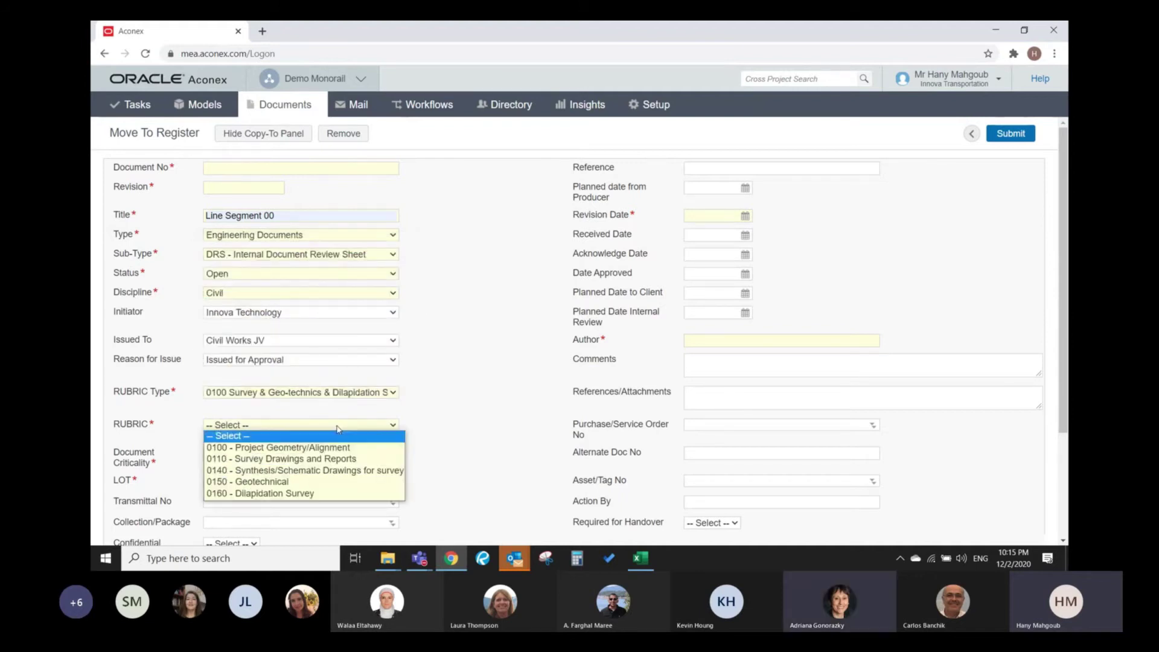
pyautogui.click(298, 448)
# - Set the document criticality to Critical
pyautogui.scroll(-1, 298, 450)
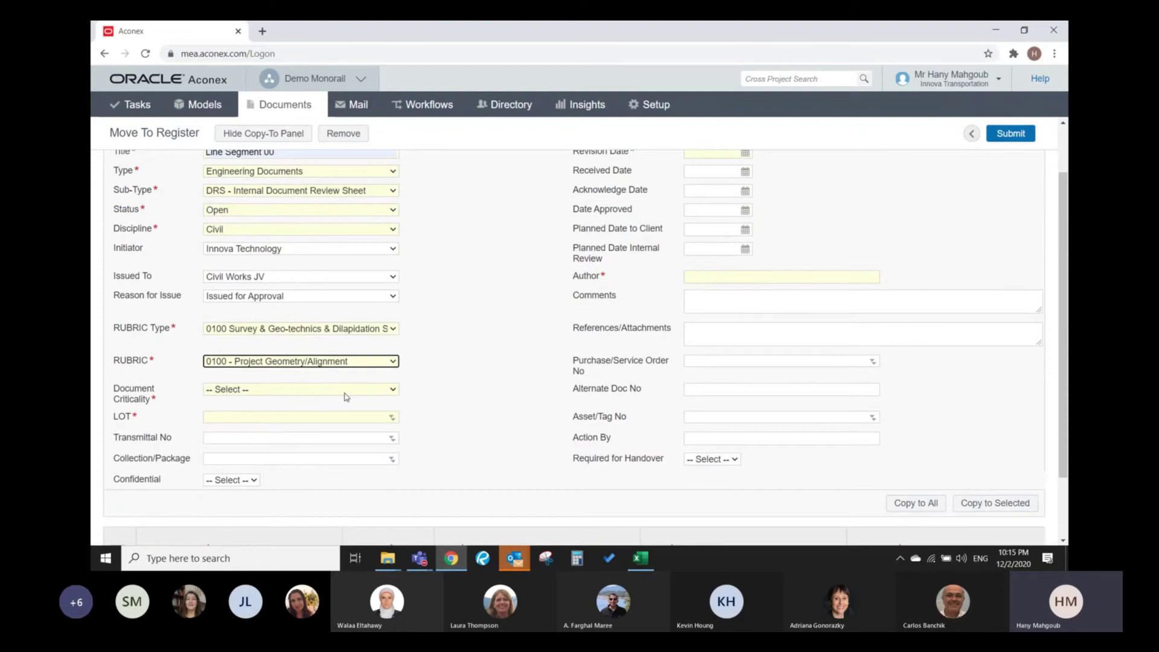
pyautogui.click(352, 391)
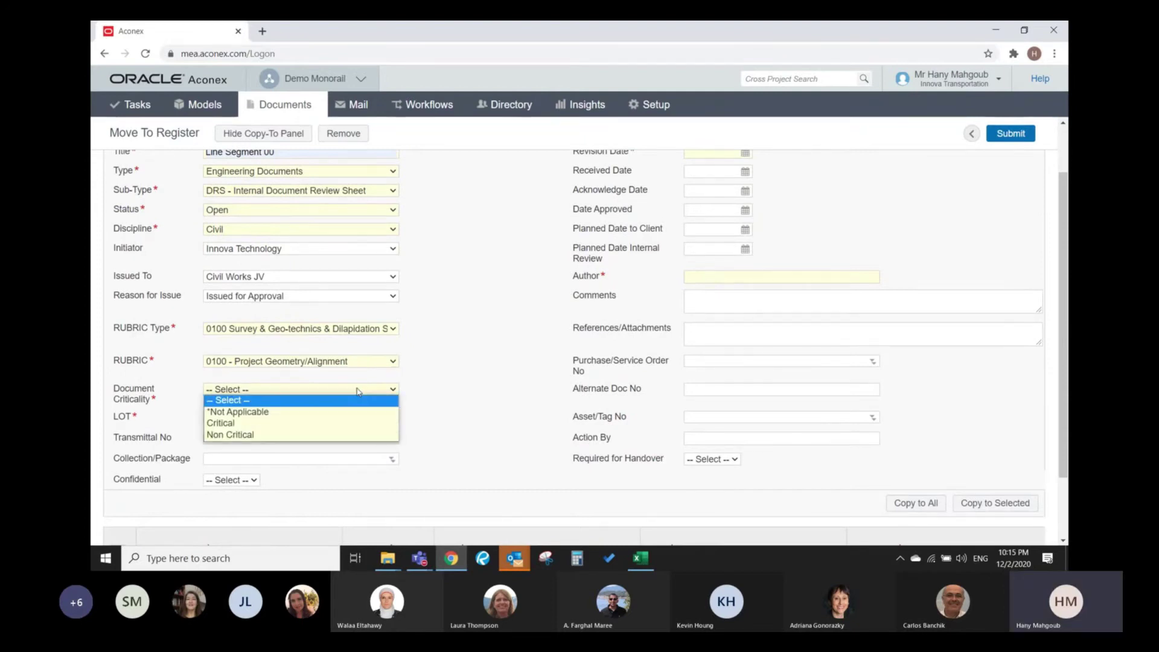
pyautogui.click(291, 422)
# - Assign the LOT 6OL10 - 6th of Oct Down Chainage from S_10 to S_11 to the document
pyautogui.click(312, 421)
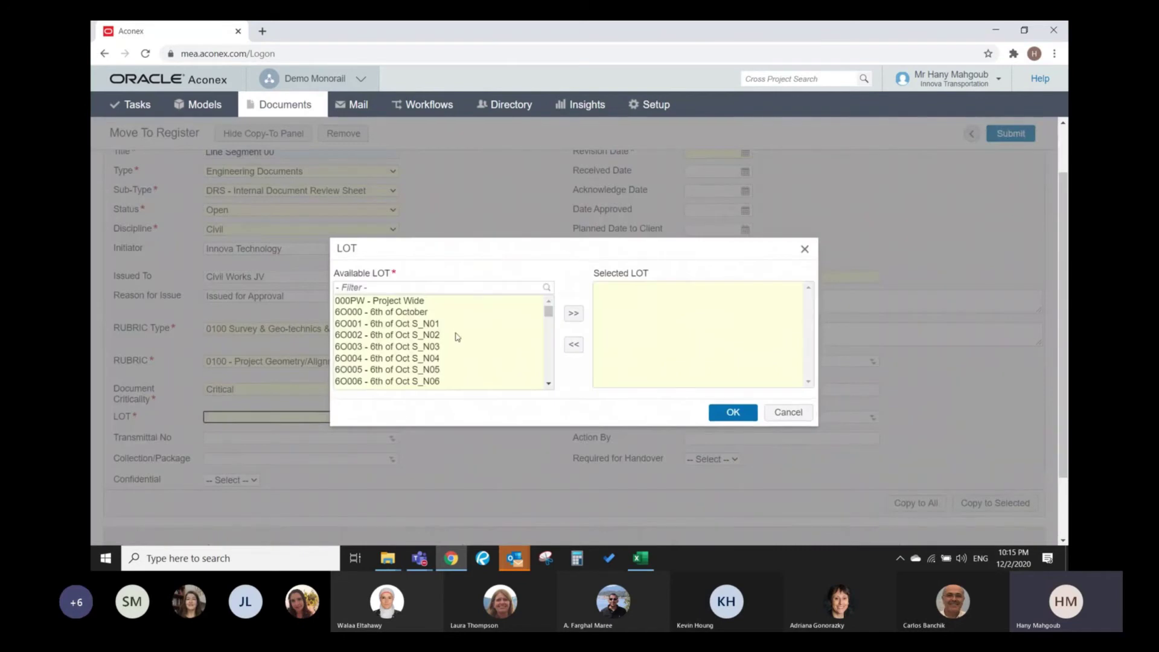
pyautogui.scroll(-15, 435, 325)
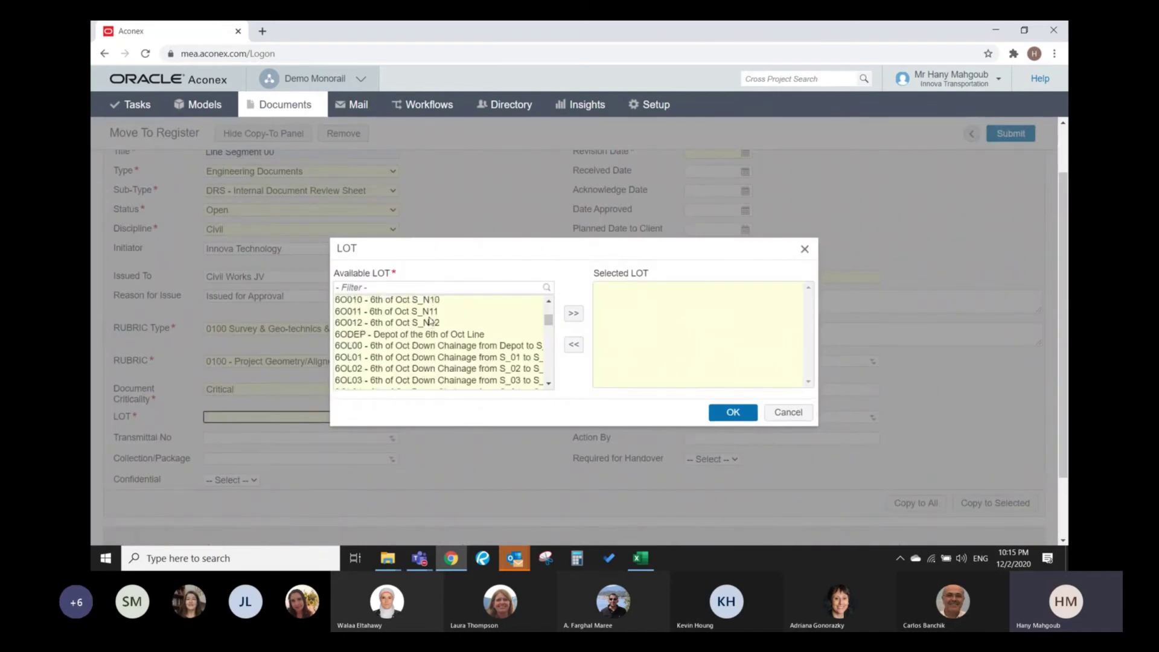
pyautogui.scroll(-3, 430, 321)
pyautogui.scroll(20, 430, 321)
pyautogui.scroll(-5, 428, 321)
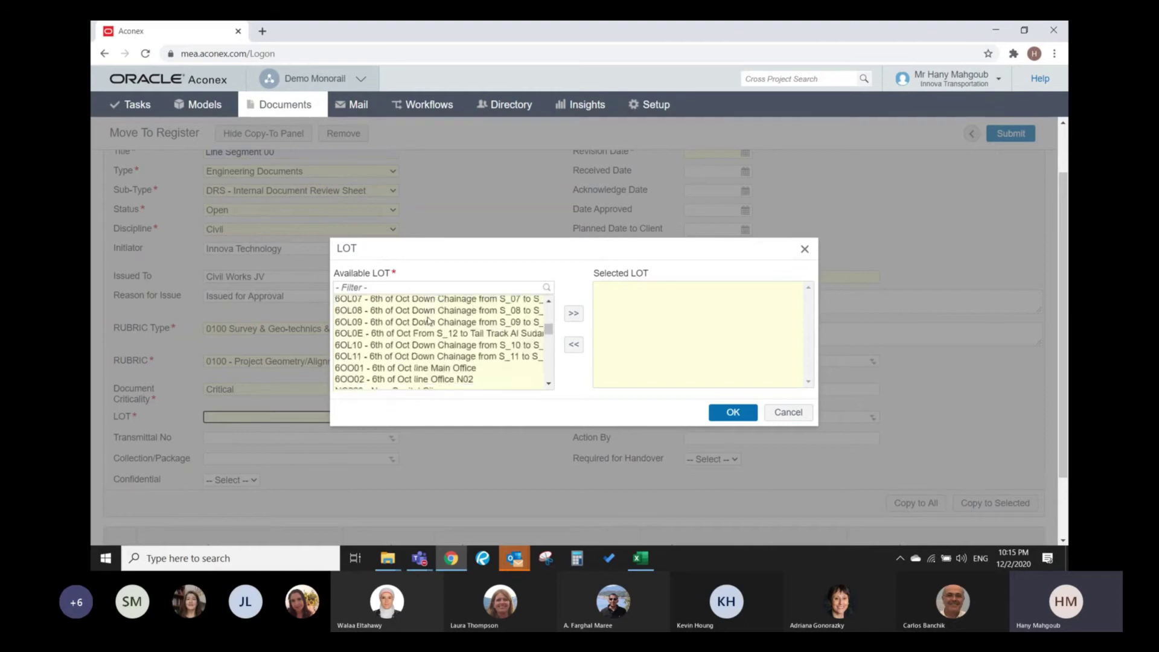
pyautogui.scroll(6, 405, 349)
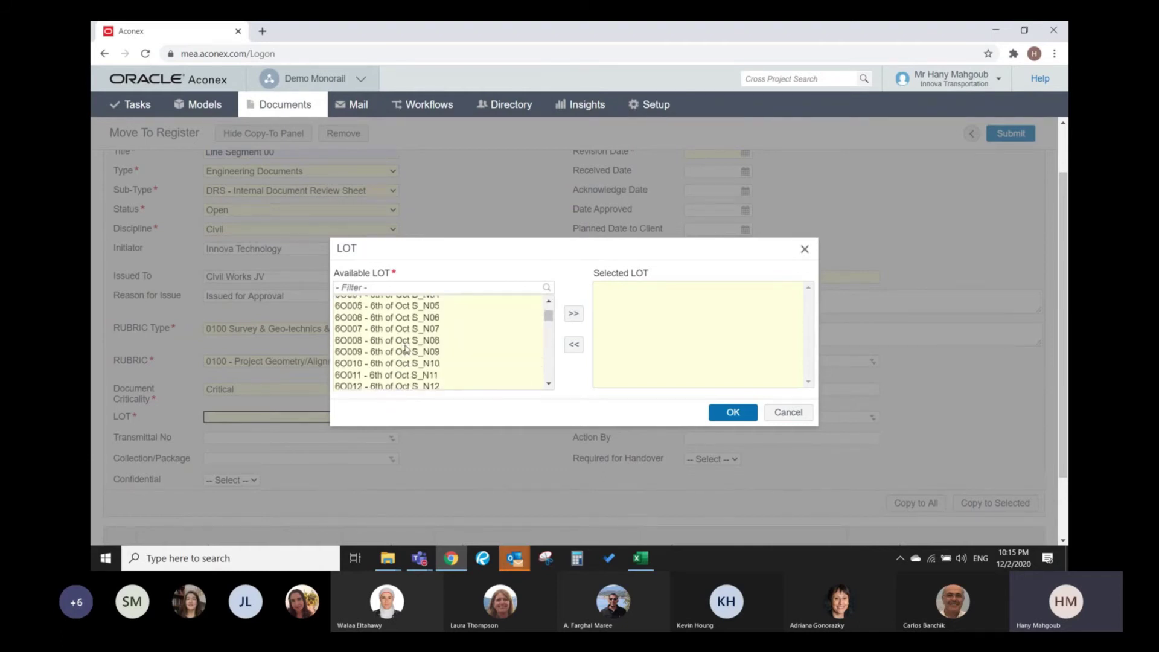
pyautogui.scroll(-5, 392, 350)
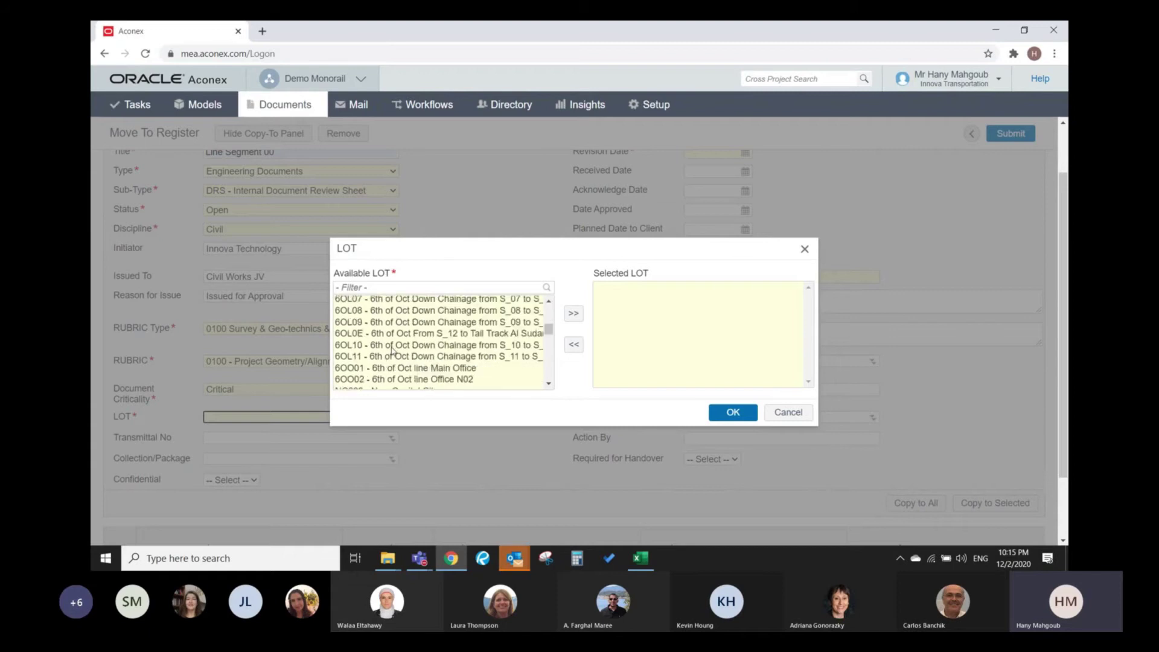
pyautogui.doubleClick(381, 349)
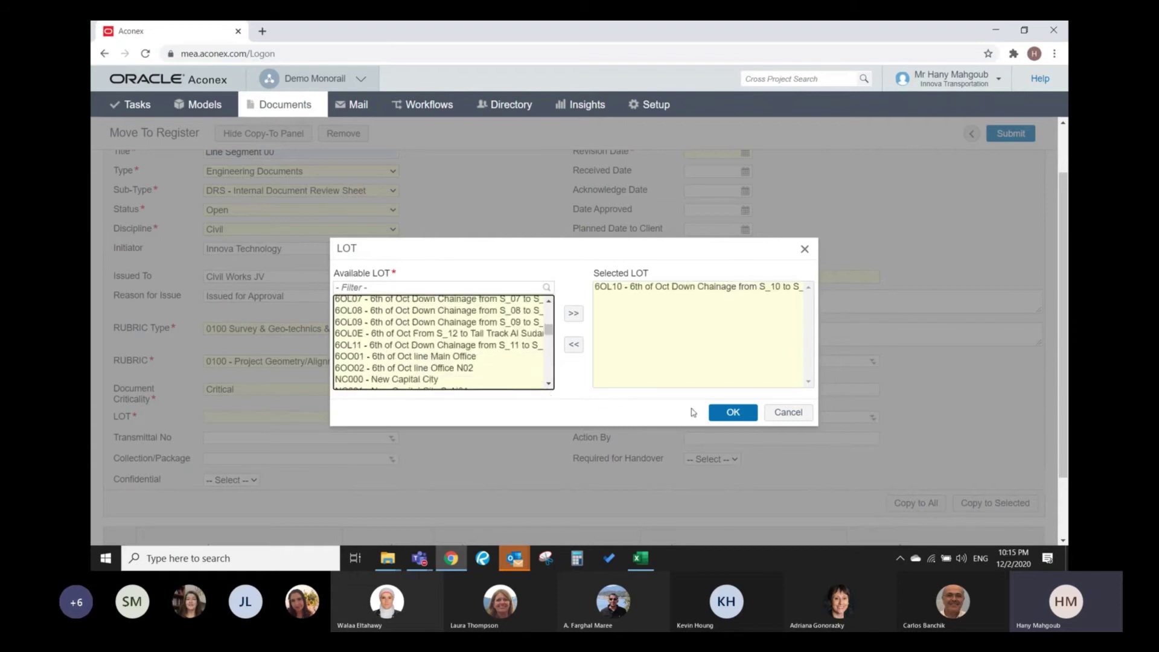
pyautogui.click(734, 411)
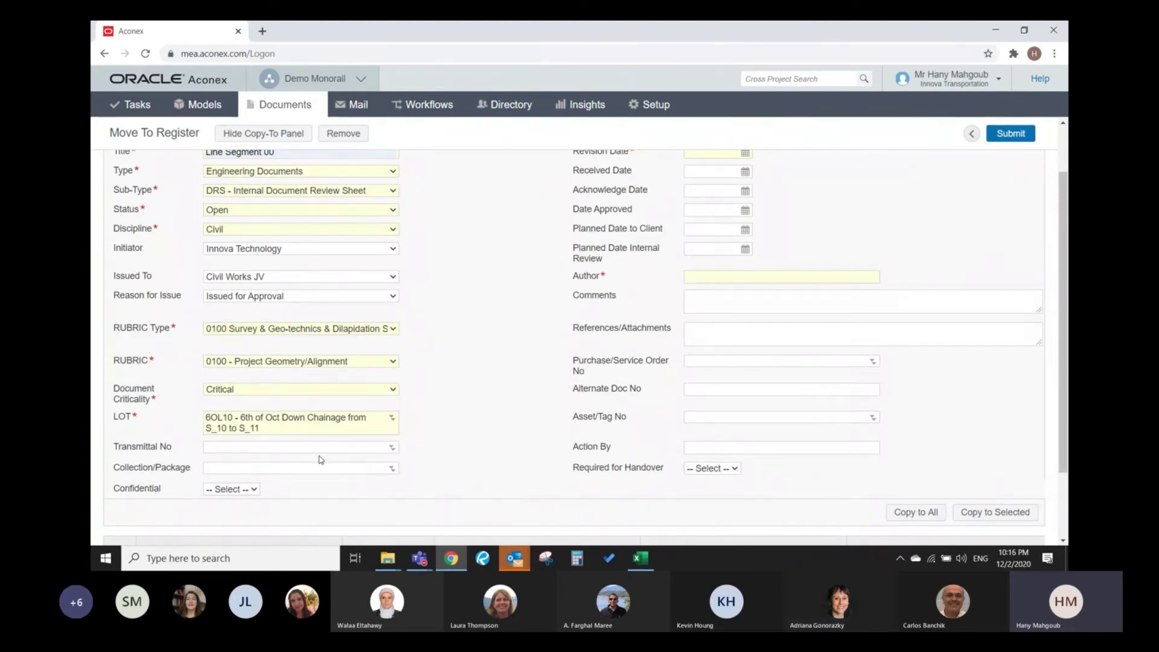
pyautogui.moveTo(178, 329); pyautogui.dragTo(169, 329)
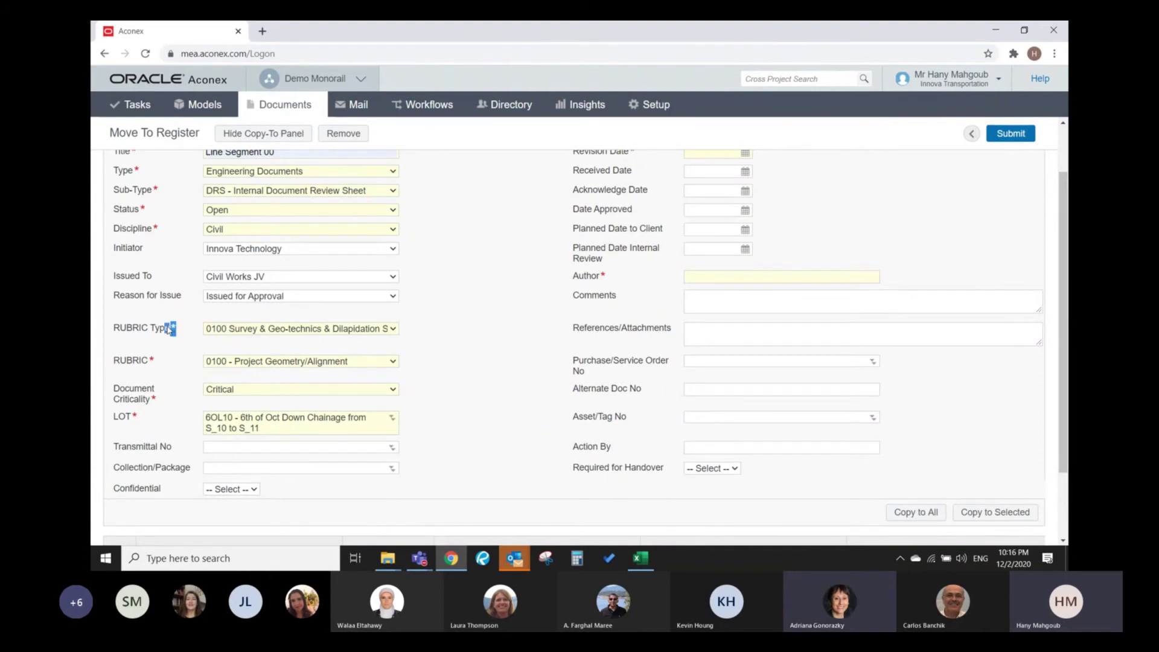
pyautogui.click(180, 348)
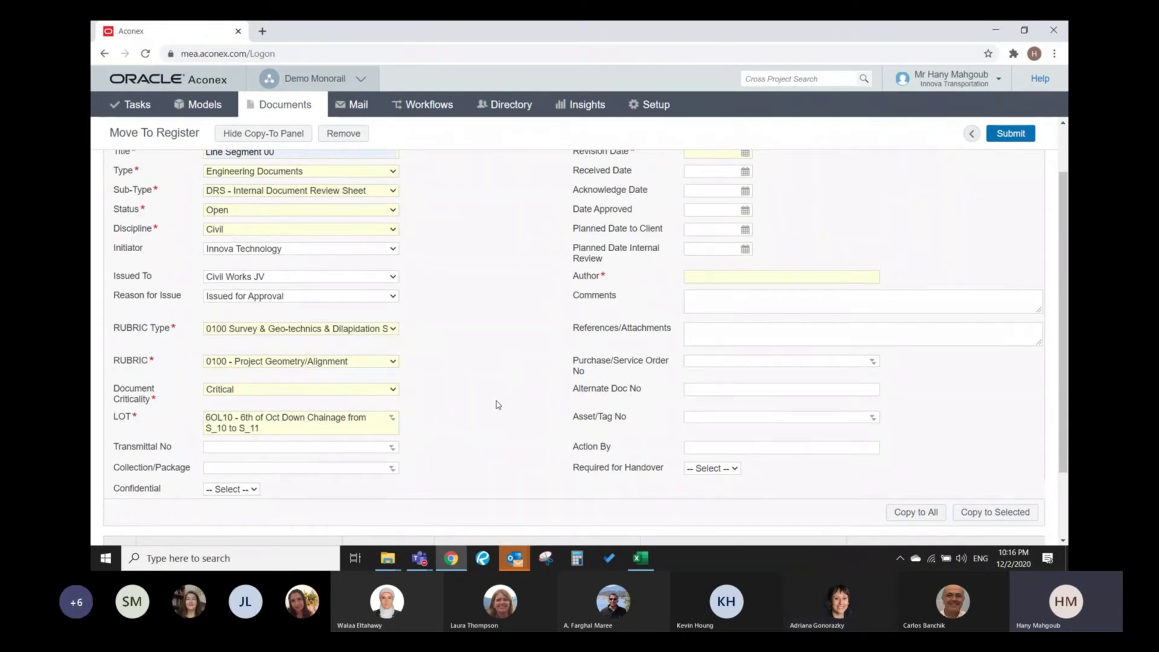
# - Set the revision date to 02/12/2020 and enter Innova Transportation as the author
pyautogui.scroll(1, 498, 404)
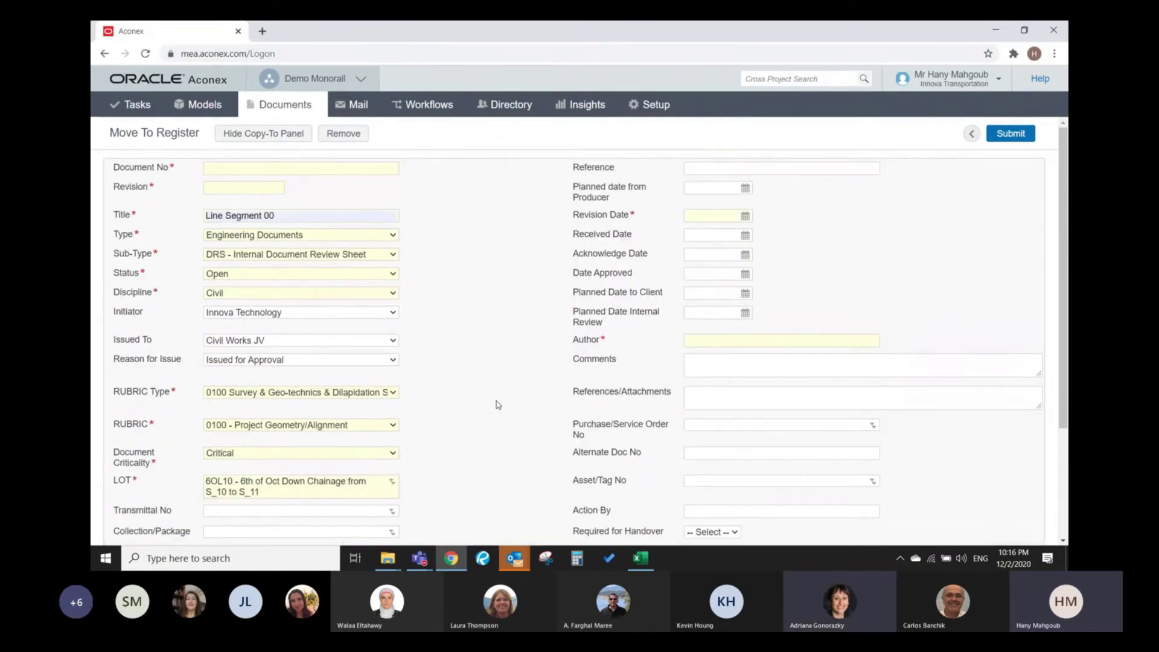
pyautogui.click(745, 216)
pyautogui.click(787, 260)
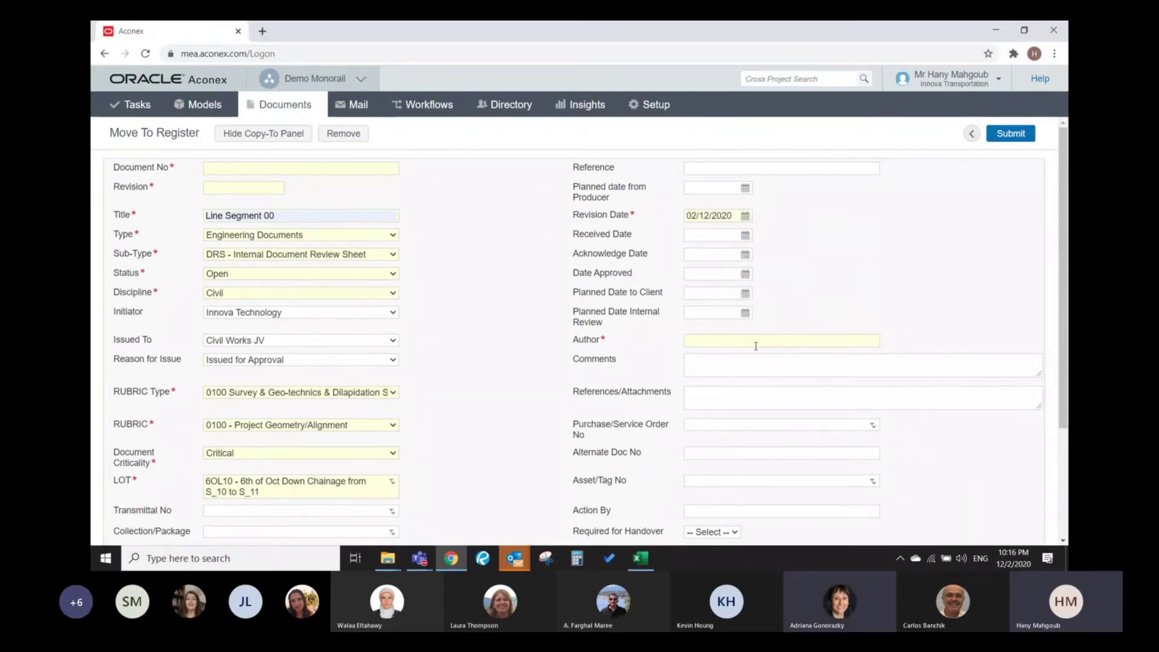
pyautogui.click(734, 337)
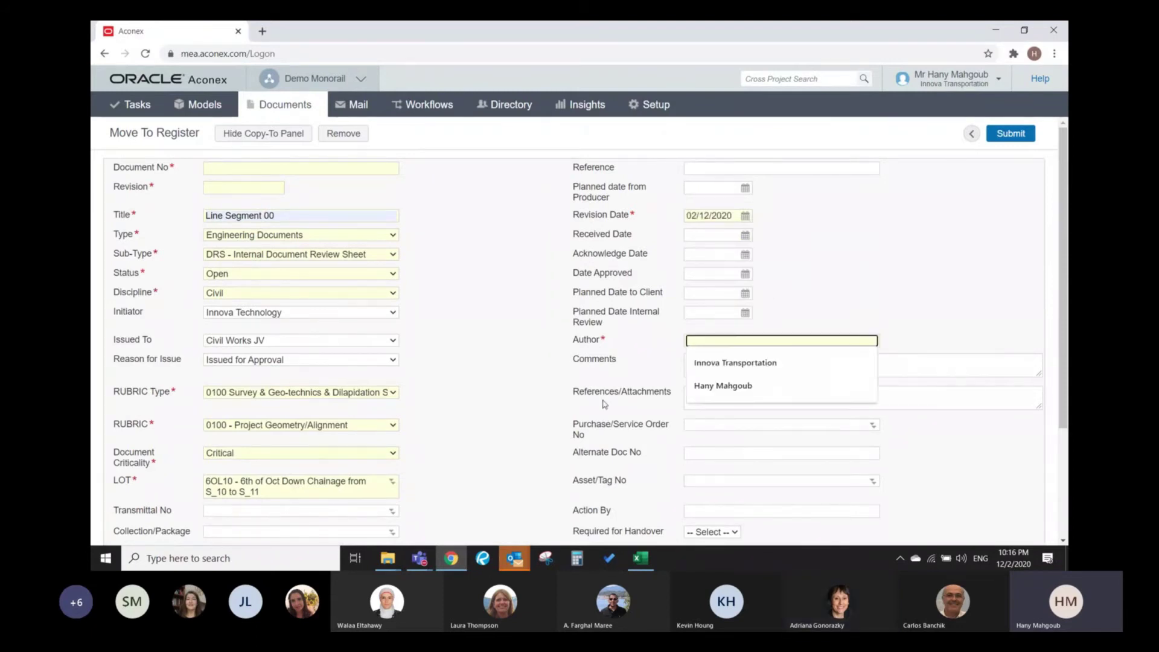
pyautogui.click(738, 367)
# - Copy the filled-in field values to all documents listed for the register and view the updated row
pyautogui.scroll(-2, 595, 374)
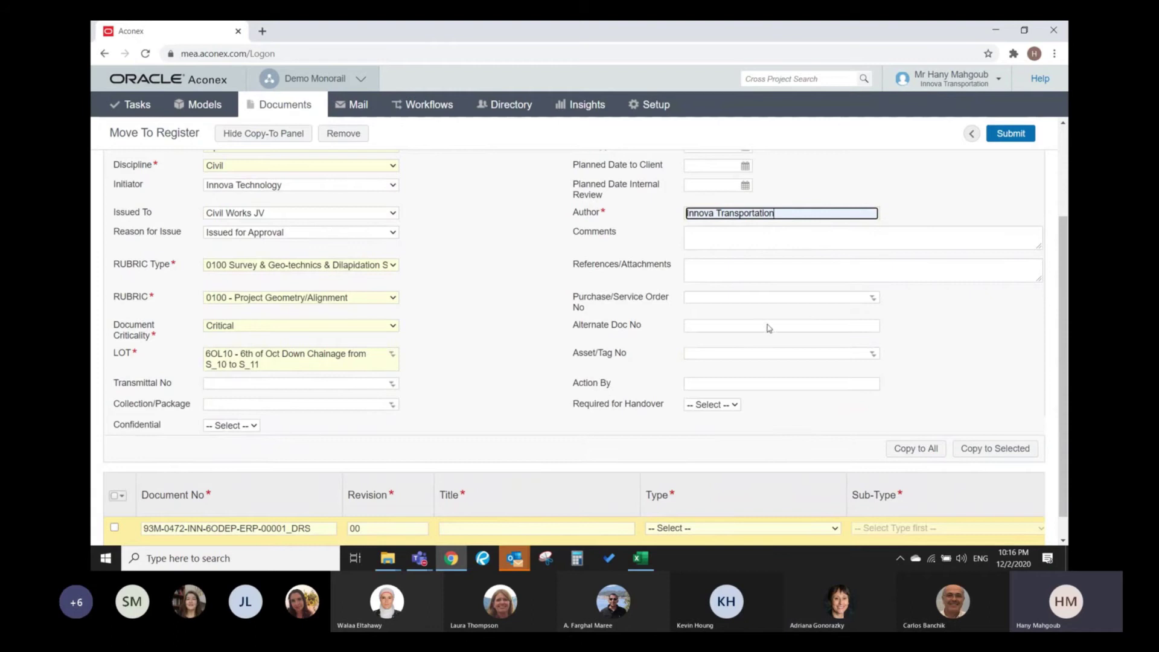
pyautogui.click(917, 449)
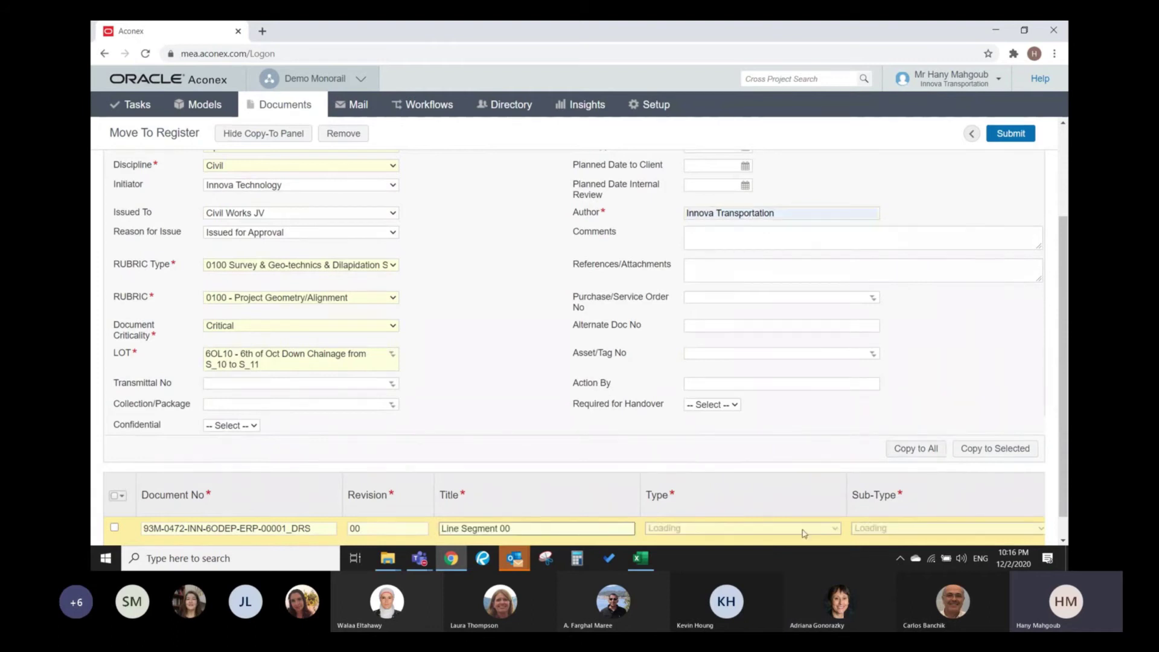
pyautogui.scroll(-1, 722, 454)
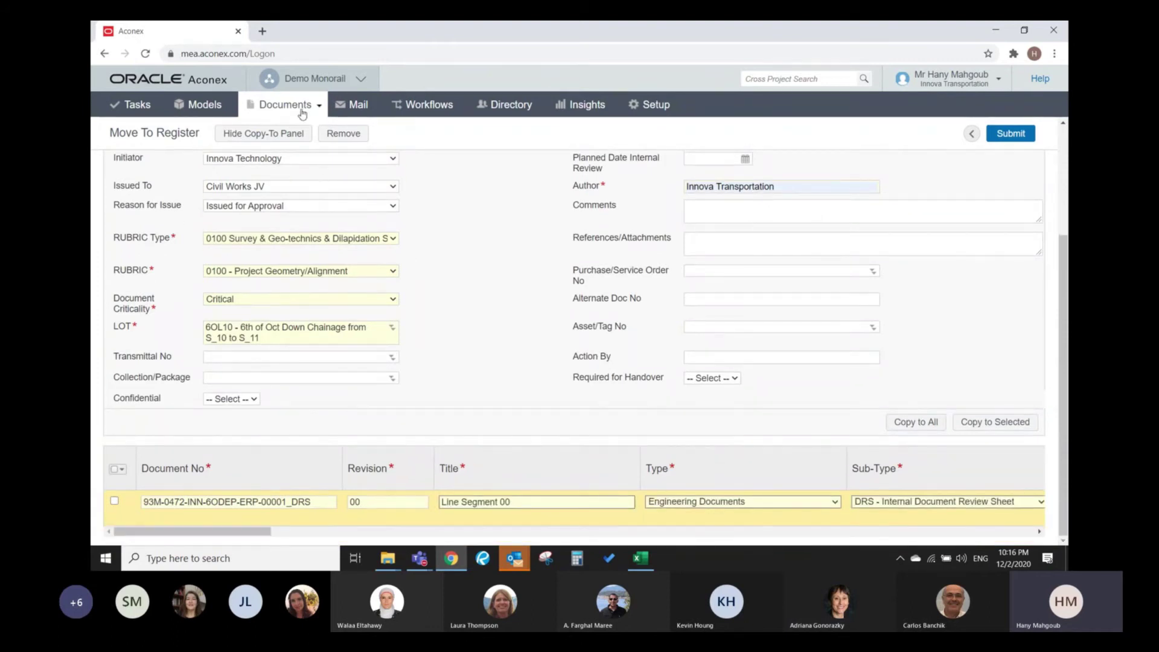
# - Hide the copy-to panel, check the document's filled-in row and submit it to the document register
pyautogui.click(282, 138)
pyautogui.moveTo(272, 250); pyautogui.dragTo(568, 248)
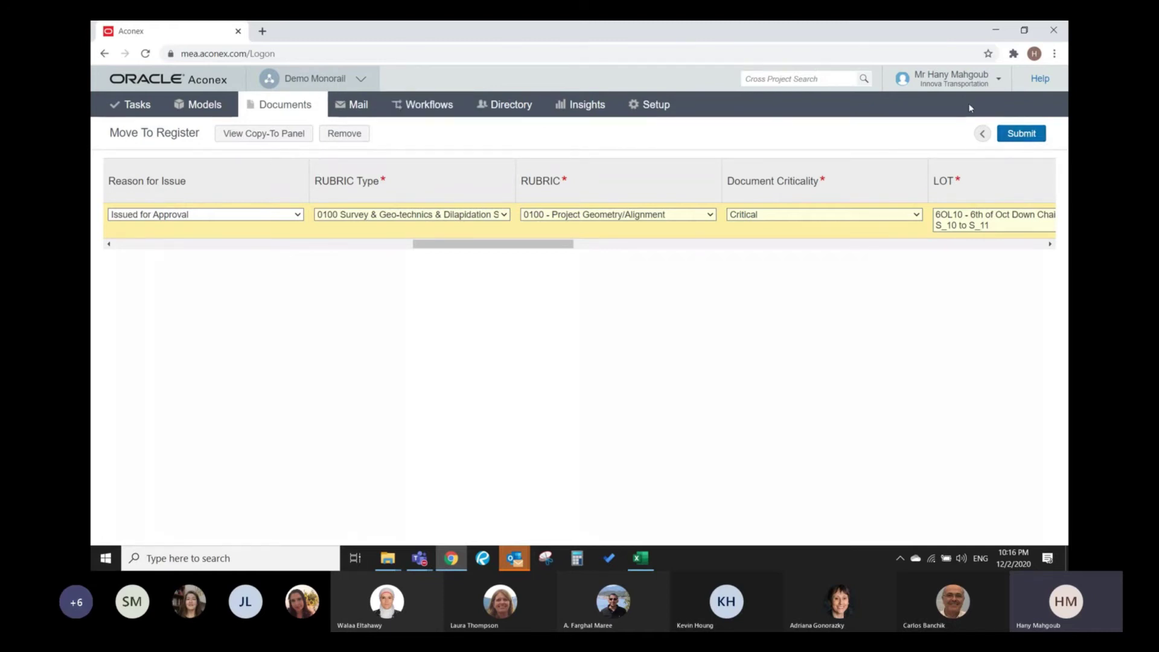
pyautogui.click(1022, 133)
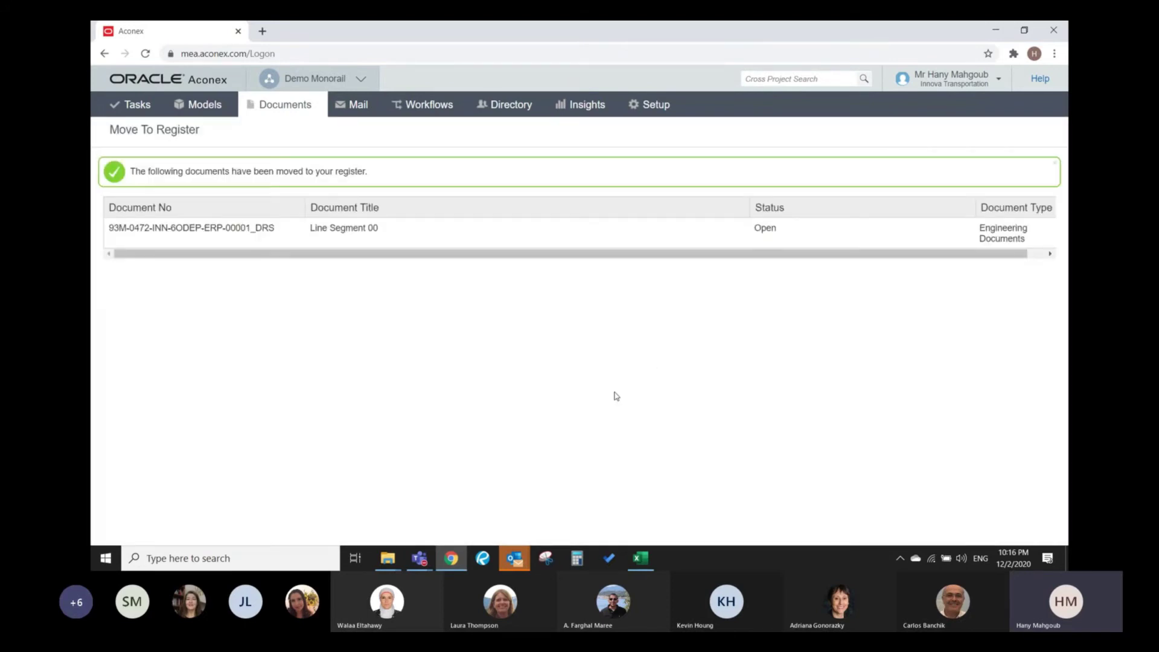
pyautogui.click(296, 105)
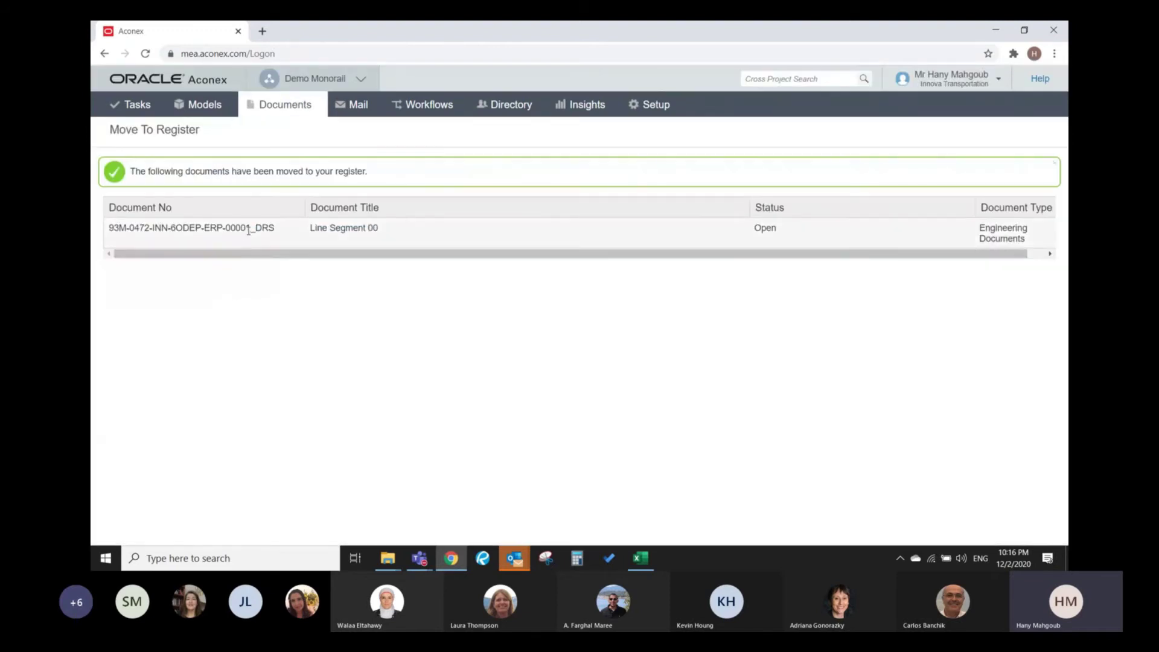
# - Copy the document number 93M-0472-INN-6ODEP-ERP-00001 without its DRS suffix and search the temporary files uploaded today
pyautogui.moveTo(249, 230); pyautogui.dragTo(105, 231)
pyautogui.hotkey('ctrl', 'c')
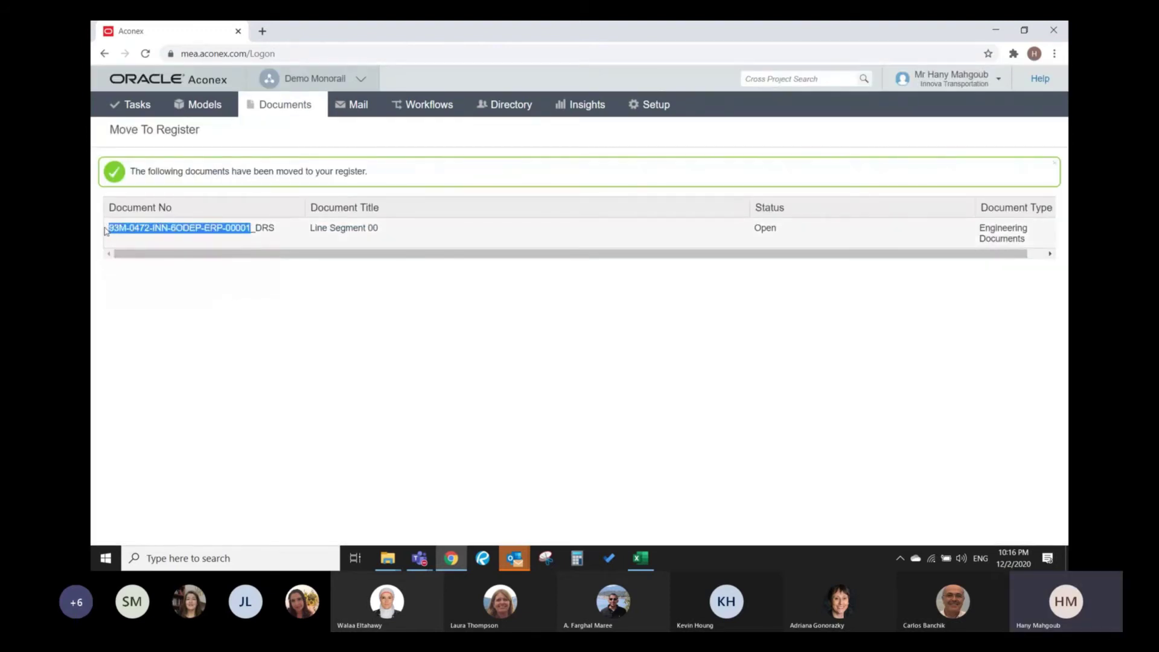
pyautogui.click(275, 108)
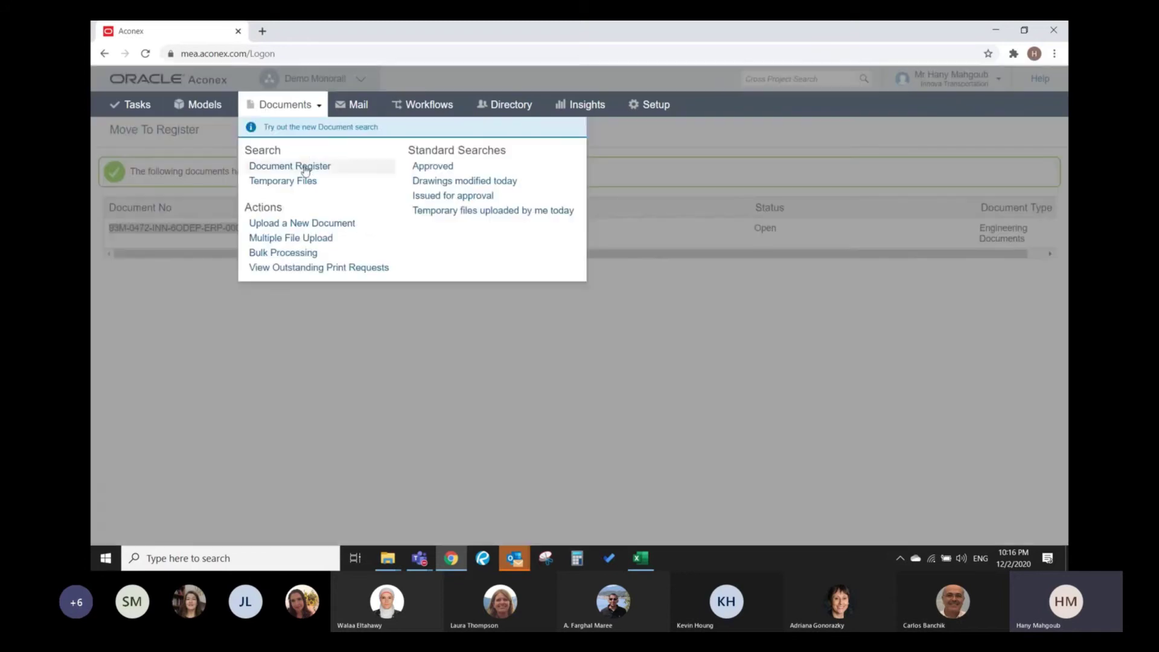
pyautogui.click(302, 167)
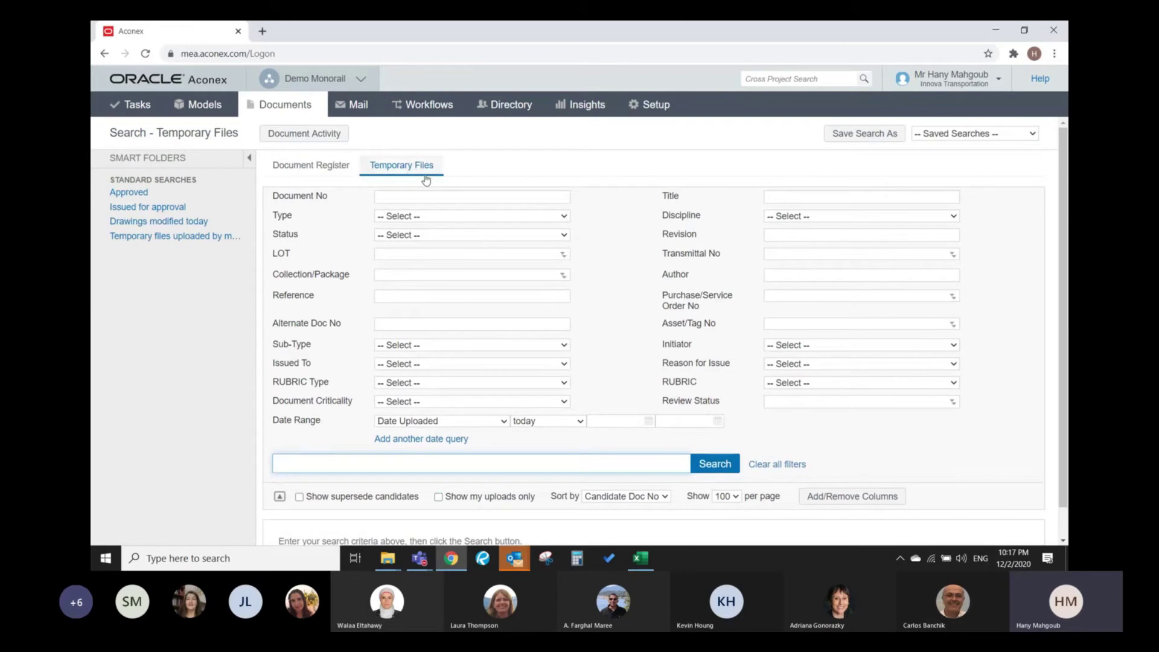
pyautogui.scroll(-1, 455, 373)
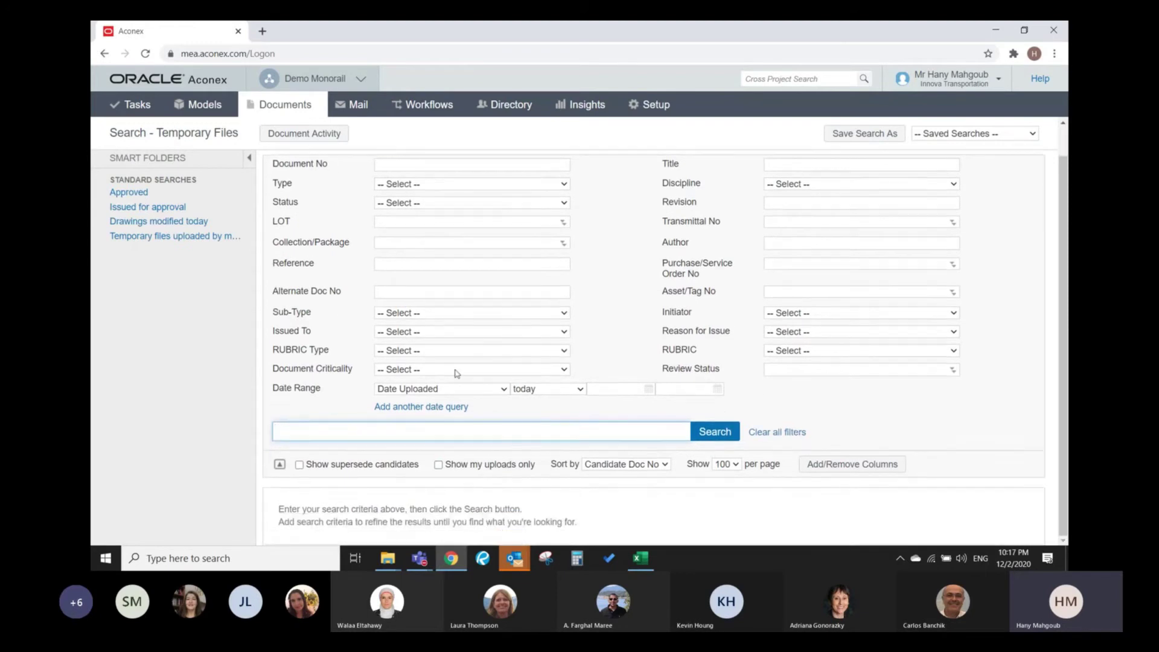
pyautogui.click(713, 438)
pyautogui.scroll(-1, 459, 474)
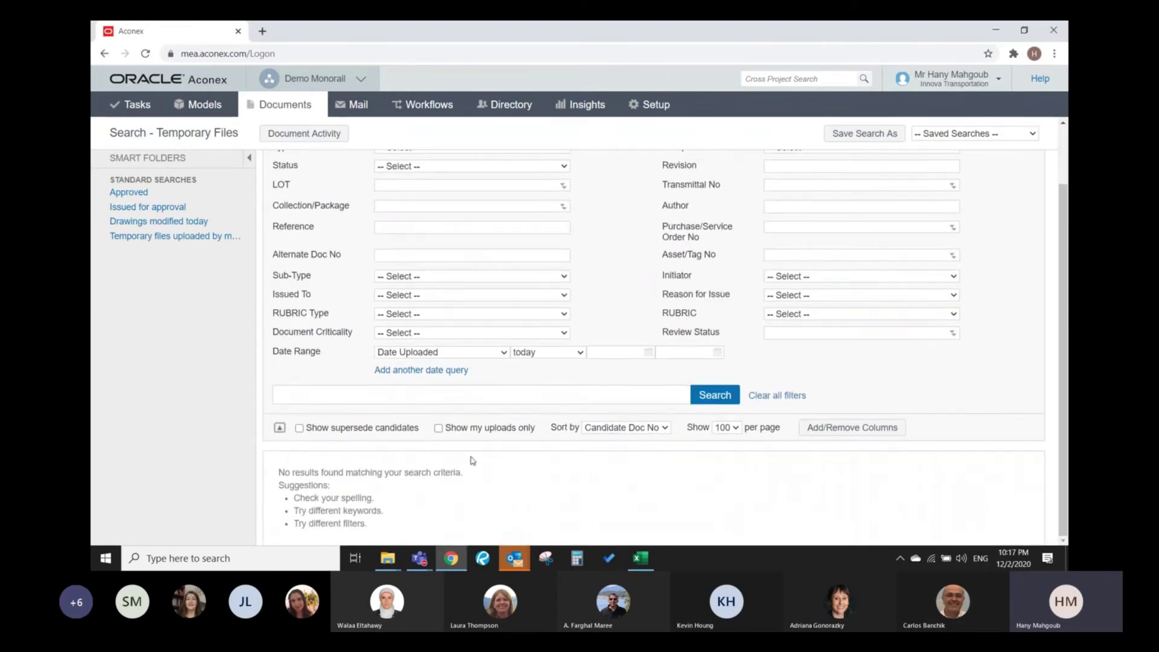
pyautogui.scroll(2, 370, 350)
# - Search the document register for 93M-0472-INN-6ODEP-ERP-00001
pyautogui.click(320, 169)
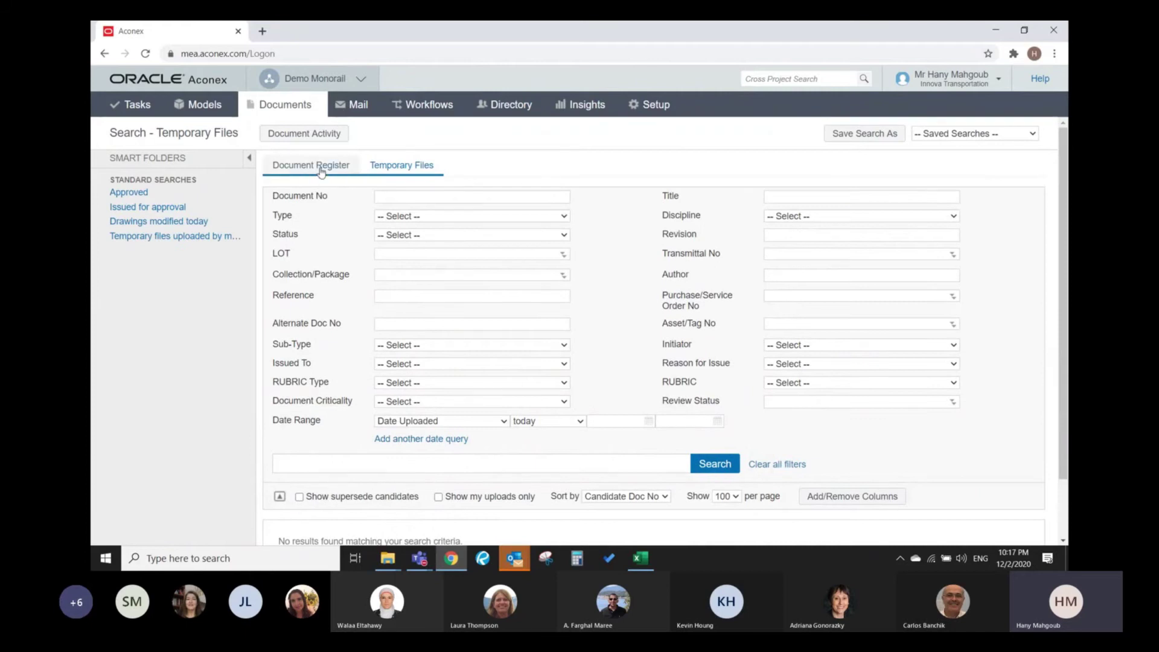
pyautogui.scroll(-1, 494, 380)
pyautogui.click(395, 431)
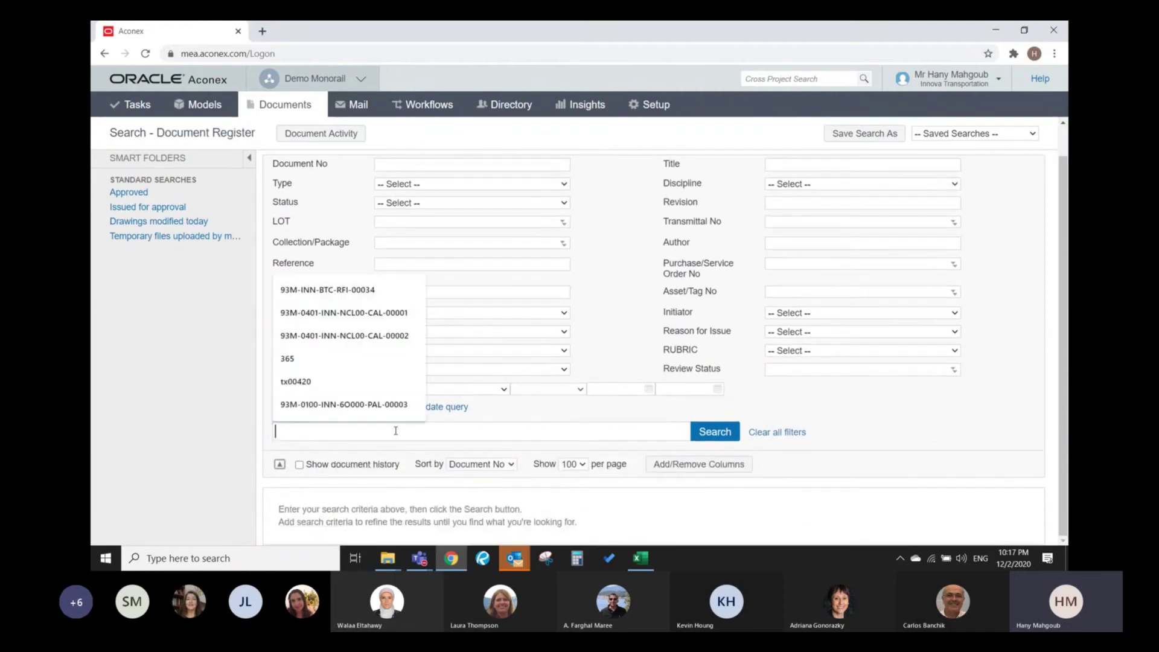
pyautogui.hotkey('ctrl', 'v')
pyautogui.click(695, 445)
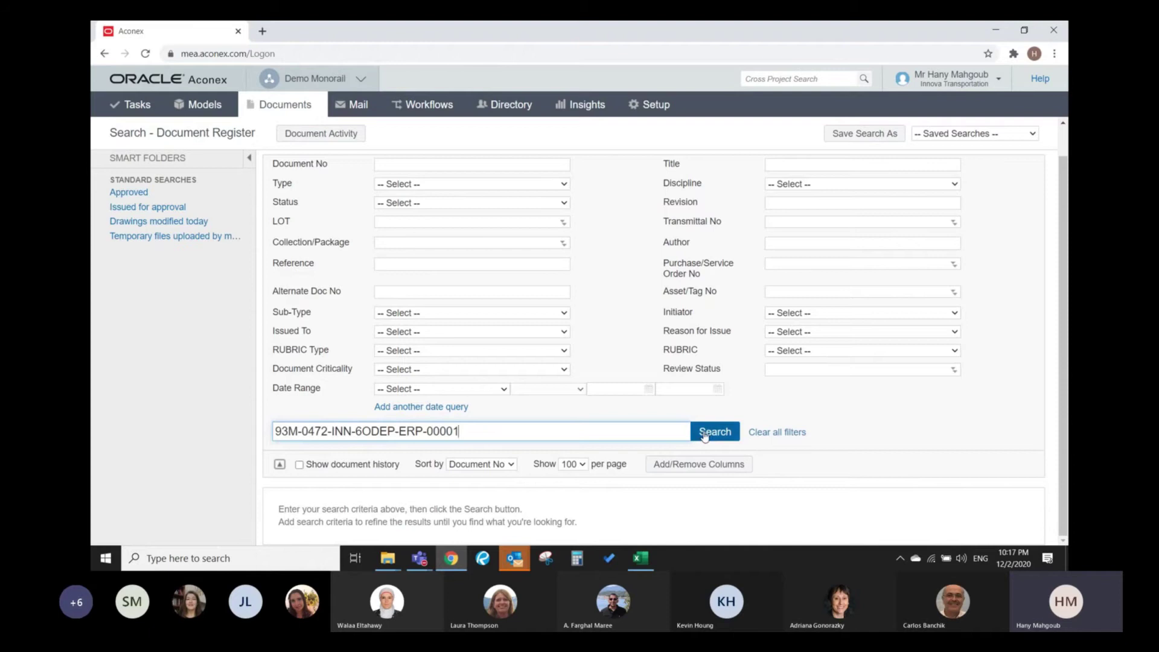
pyautogui.scroll(-1, 520, 374)
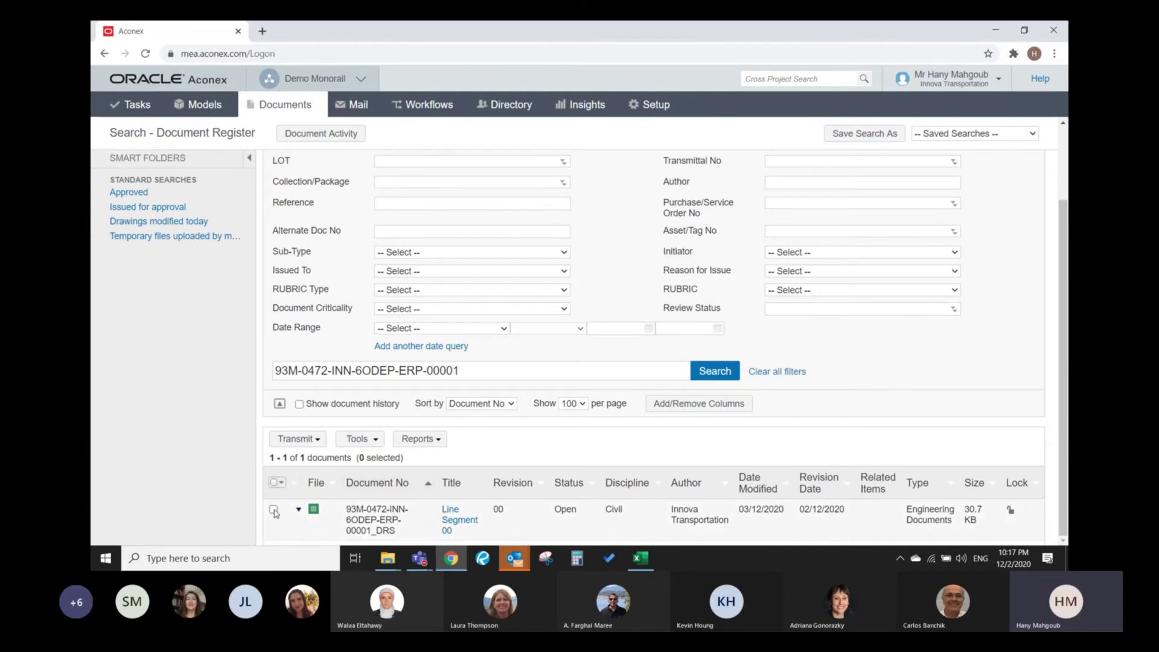
# - Select the Line Segment 00 document in the register results and download it as a zip
pyautogui.click(274, 511)
pyautogui.click(275, 511)
pyautogui.click(275, 511)
pyautogui.click(275, 511)
pyautogui.click(274, 510)
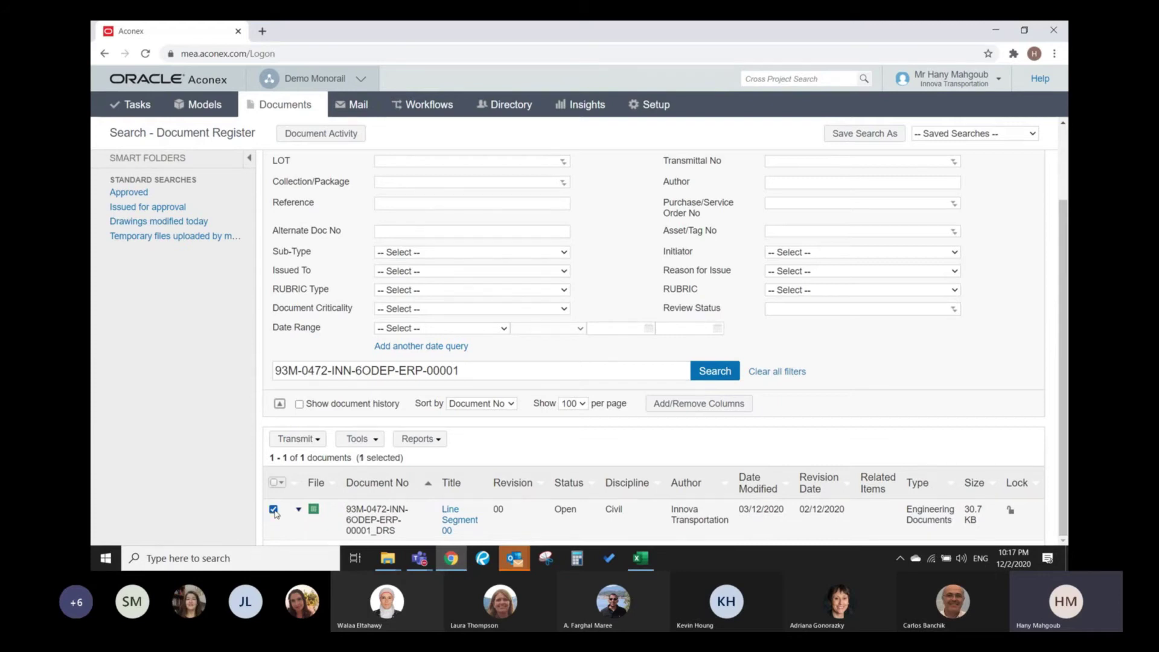
pyautogui.click(371, 442)
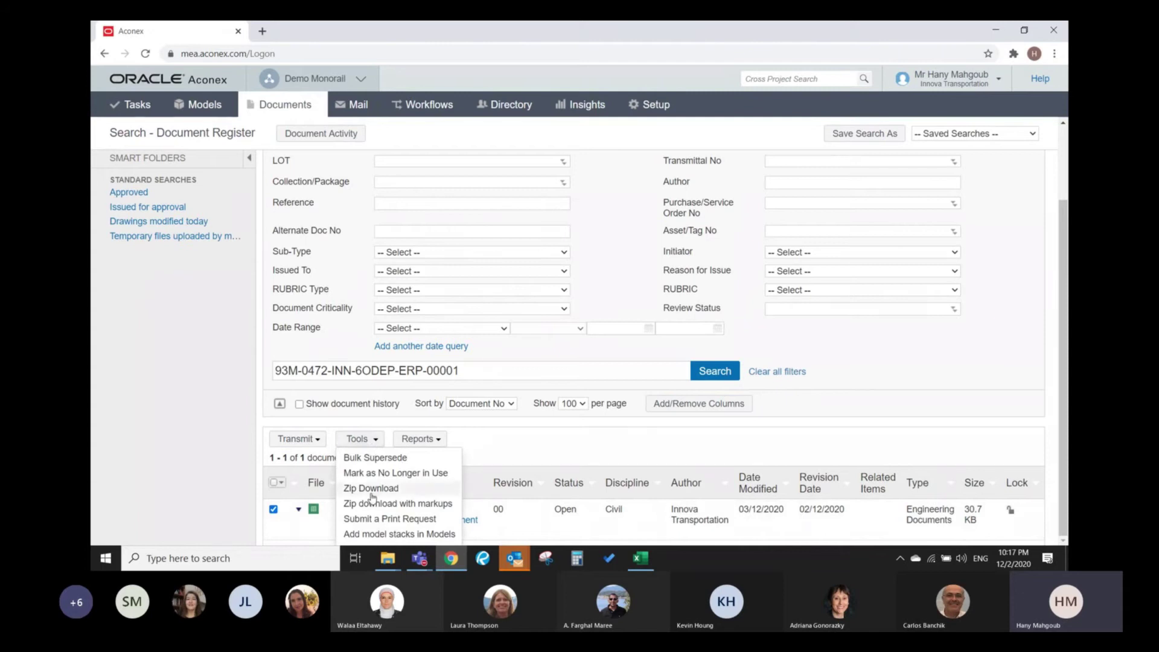
pyautogui.click(371, 491)
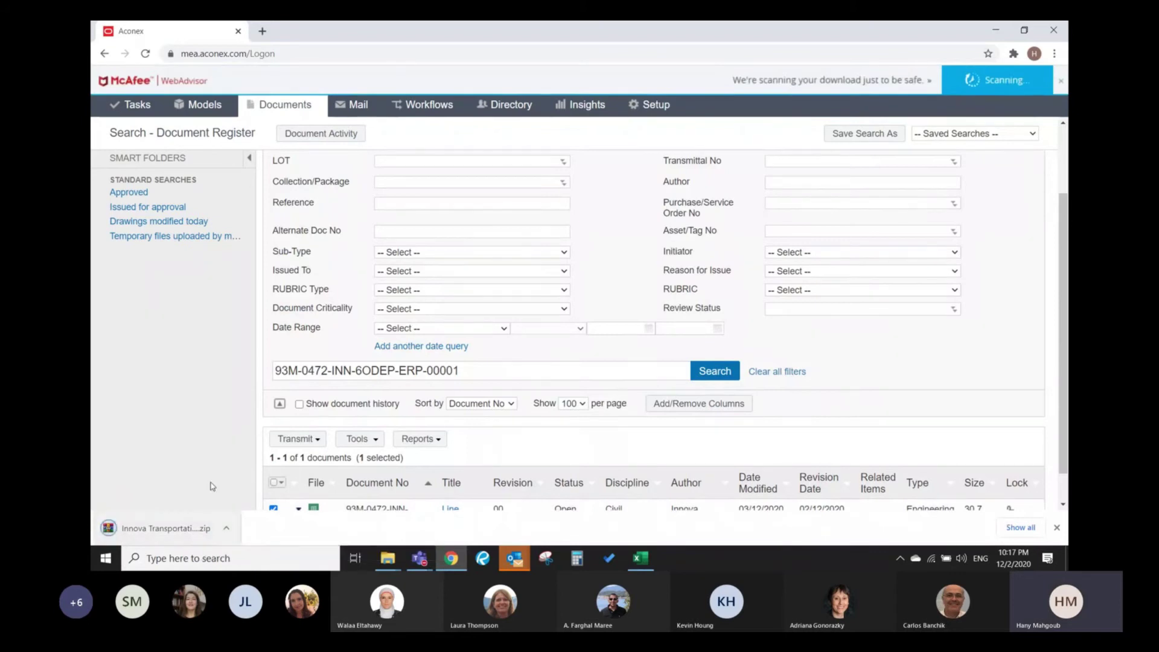
# - Deselect the Line Segment 00 document, open its file directly from the register row and dismiss the download notice
pyautogui.click(272, 507)
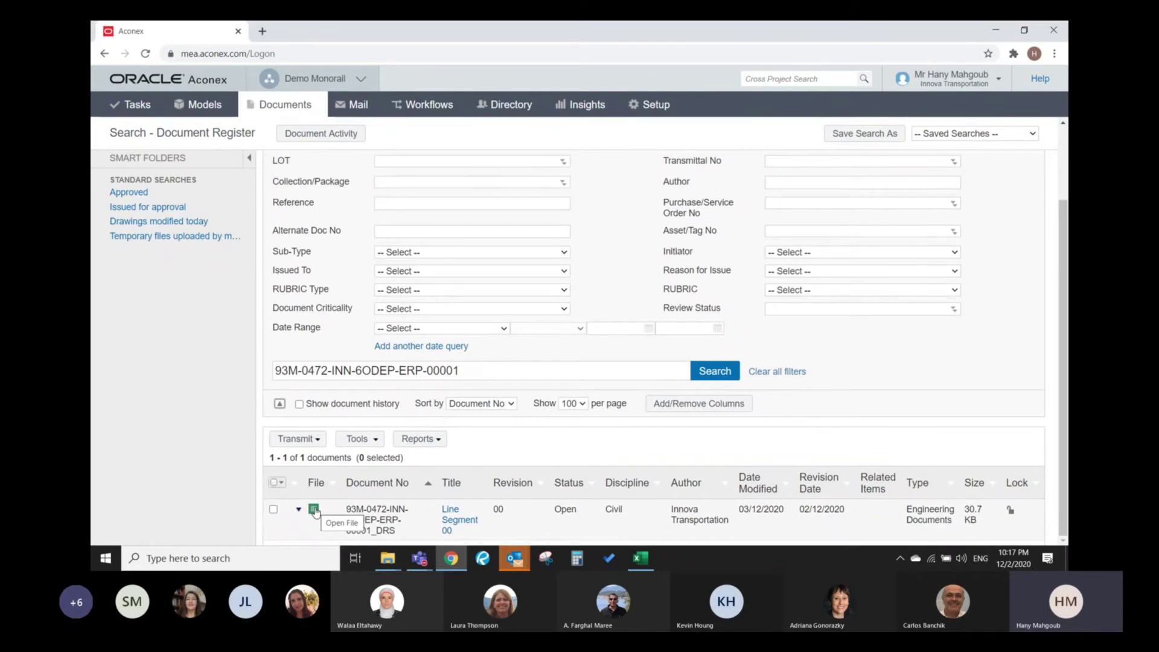
pyautogui.click(314, 511)
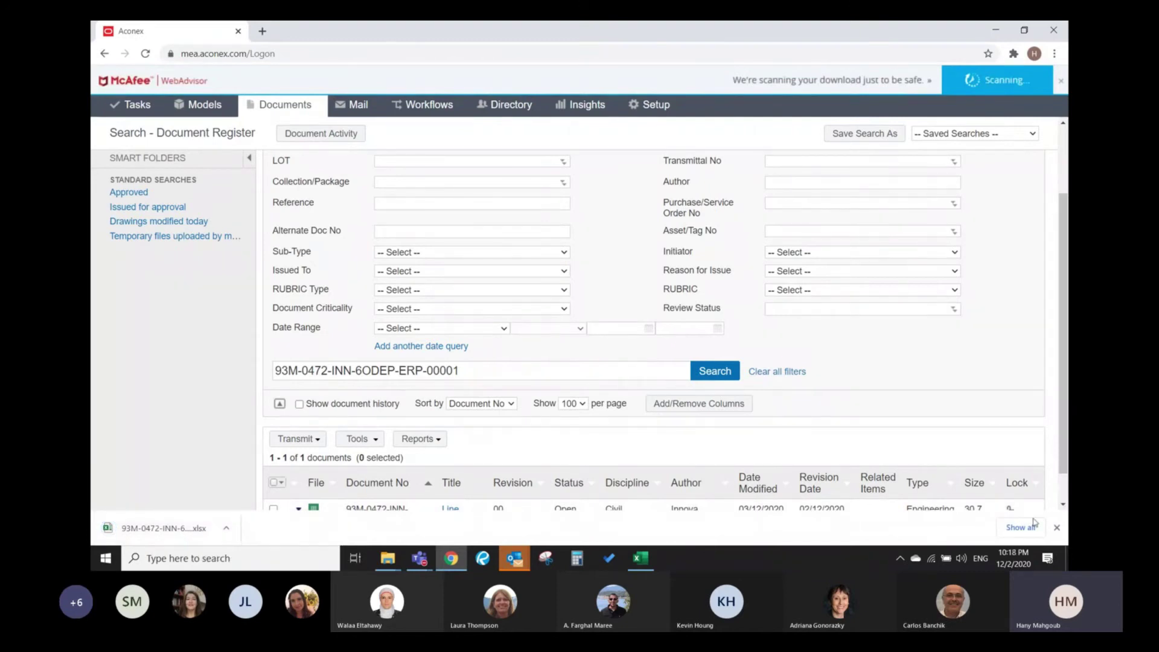
pyautogui.click(1056, 527)
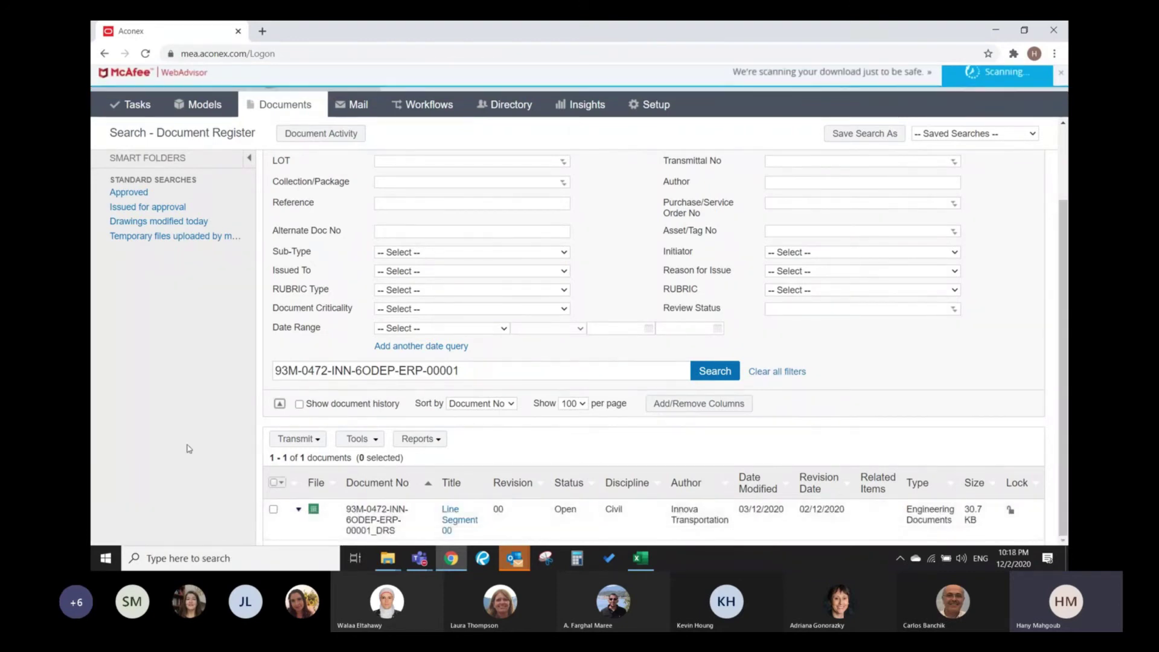
pyautogui.scroll(1, 202, 453)
pyautogui.scroll(-1, 202, 453)
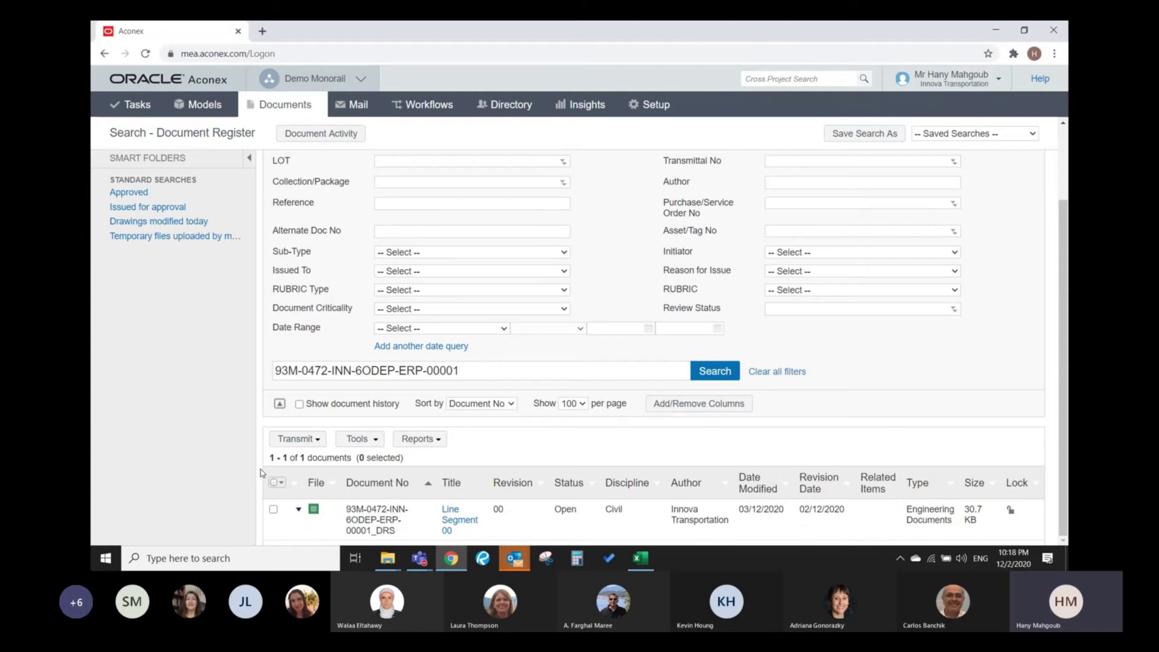
# - Clear all filters in the temporary files search and return to the document register search
pyautogui.click(284, 109)
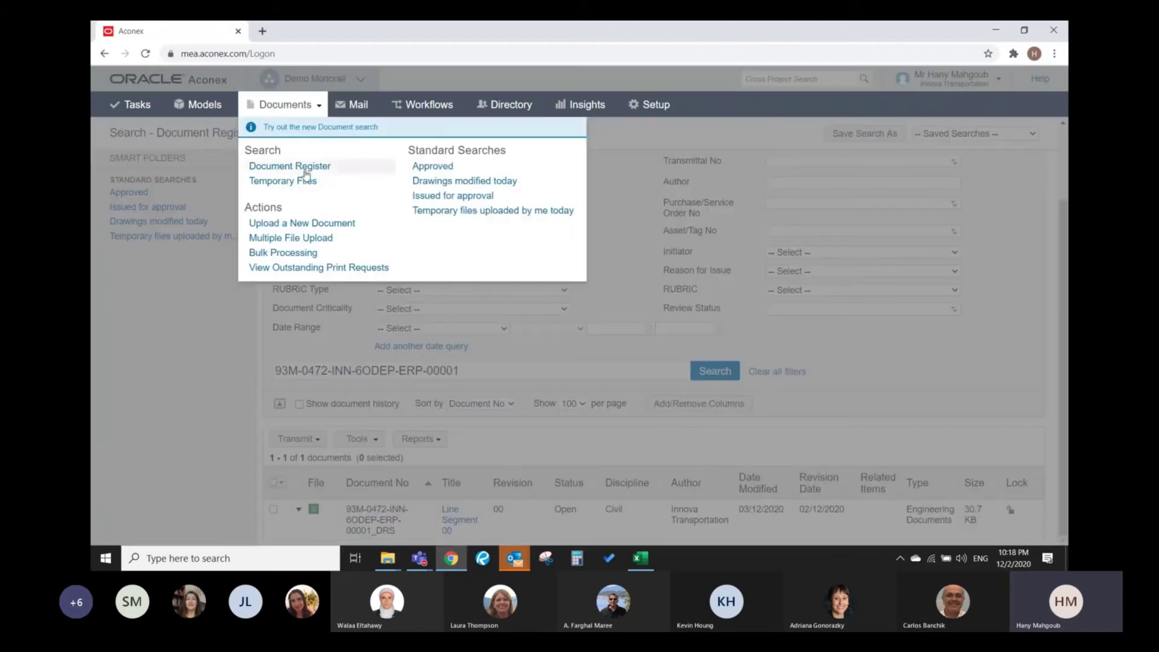
pyautogui.click(304, 184)
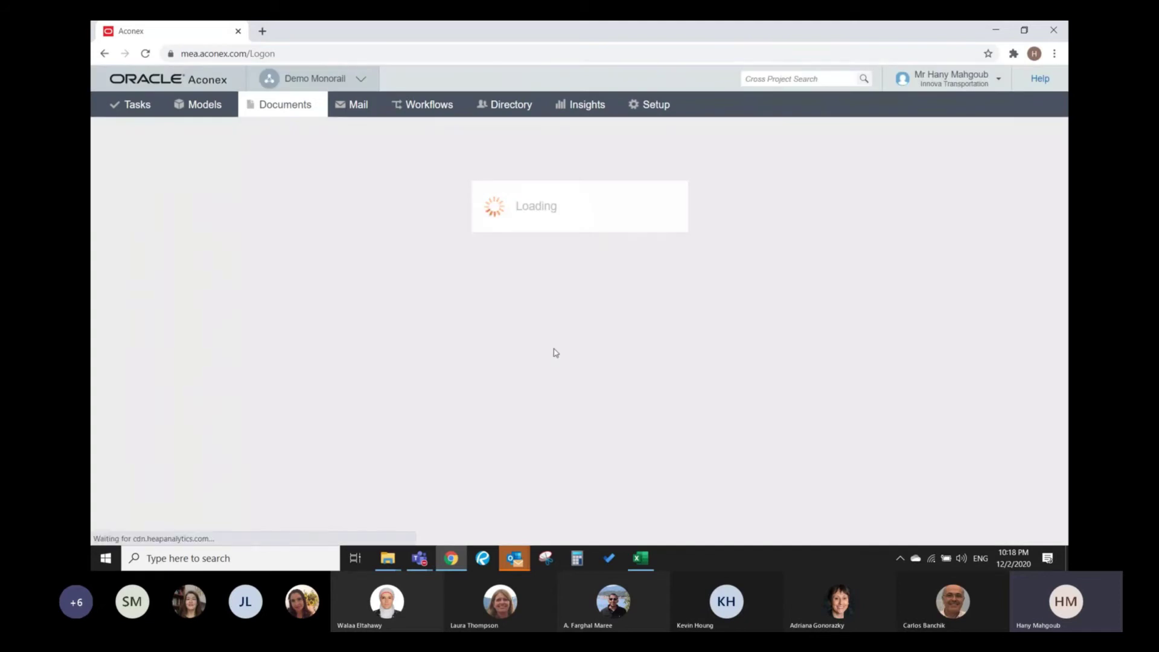
pyautogui.scroll(-2, 523, 381)
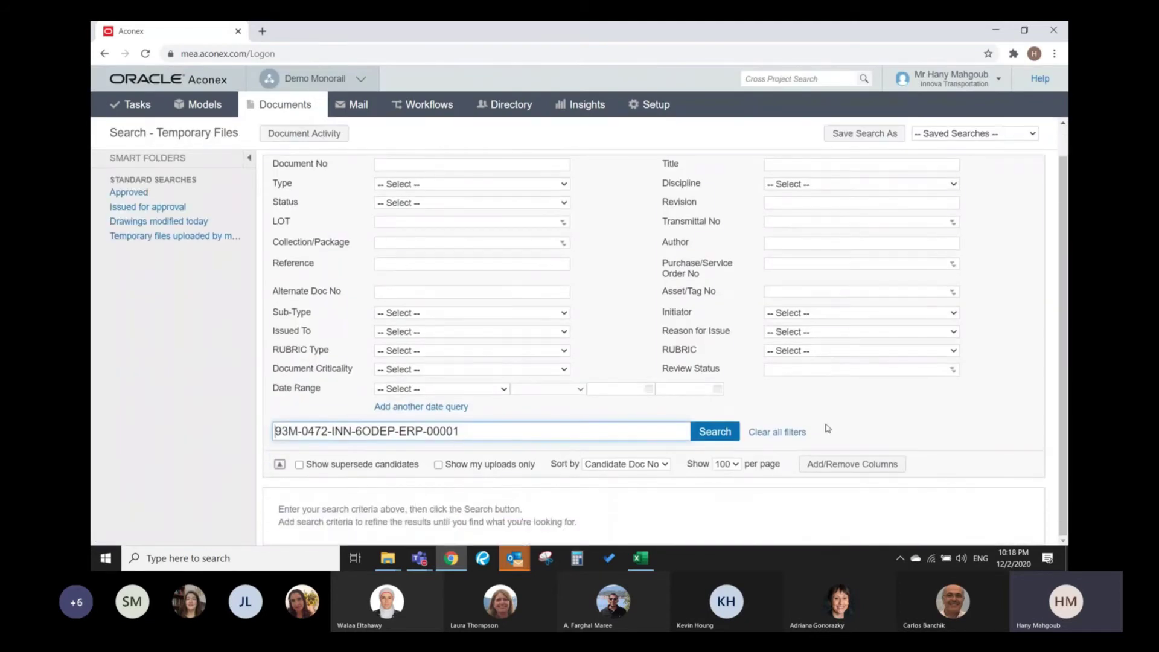
pyautogui.click(787, 433)
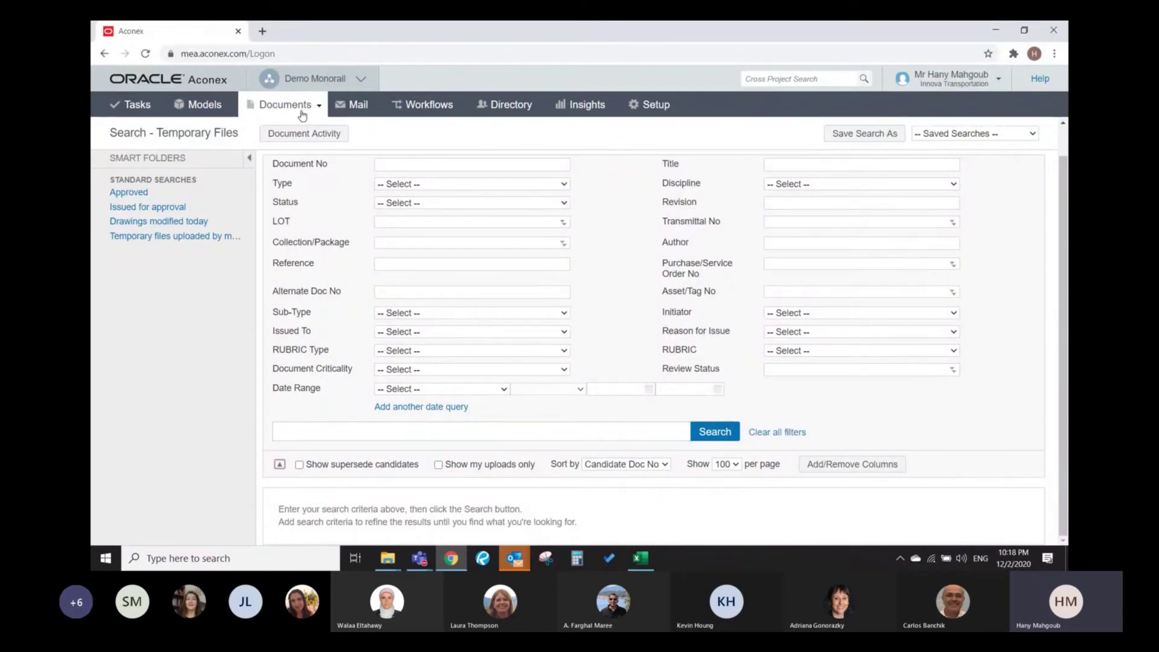
pyautogui.click(302, 115)
pyautogui.click(298, 167)
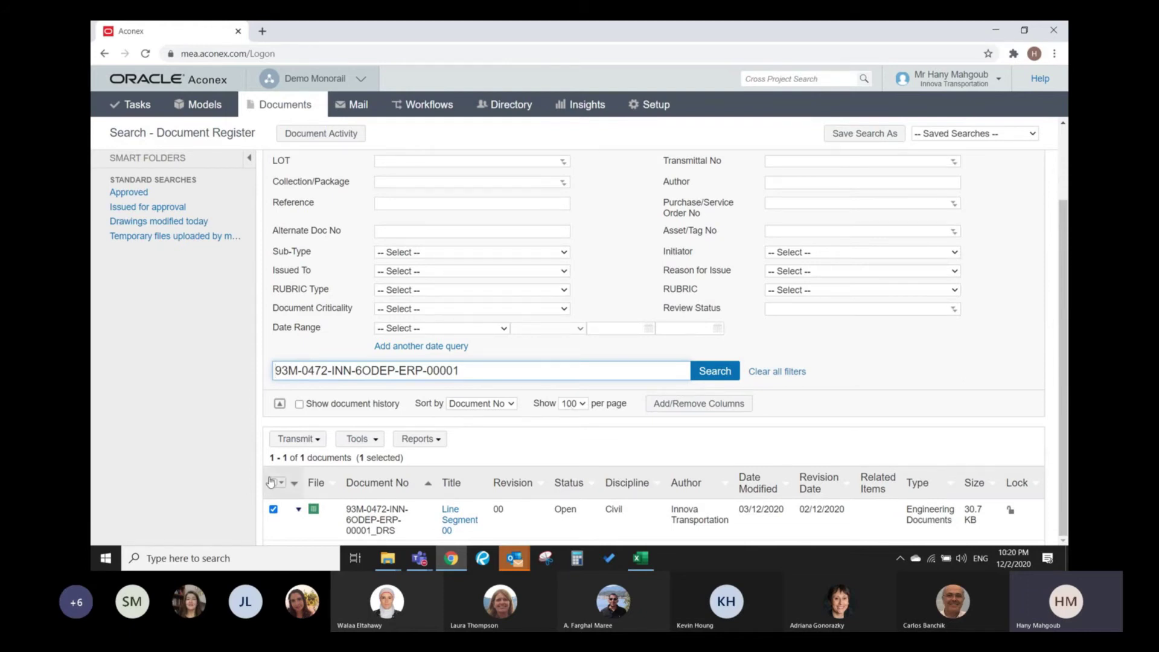
# - Select the Line Segment 00 document in the register and create a transmittal for it
pyautogui.click(273, 509)
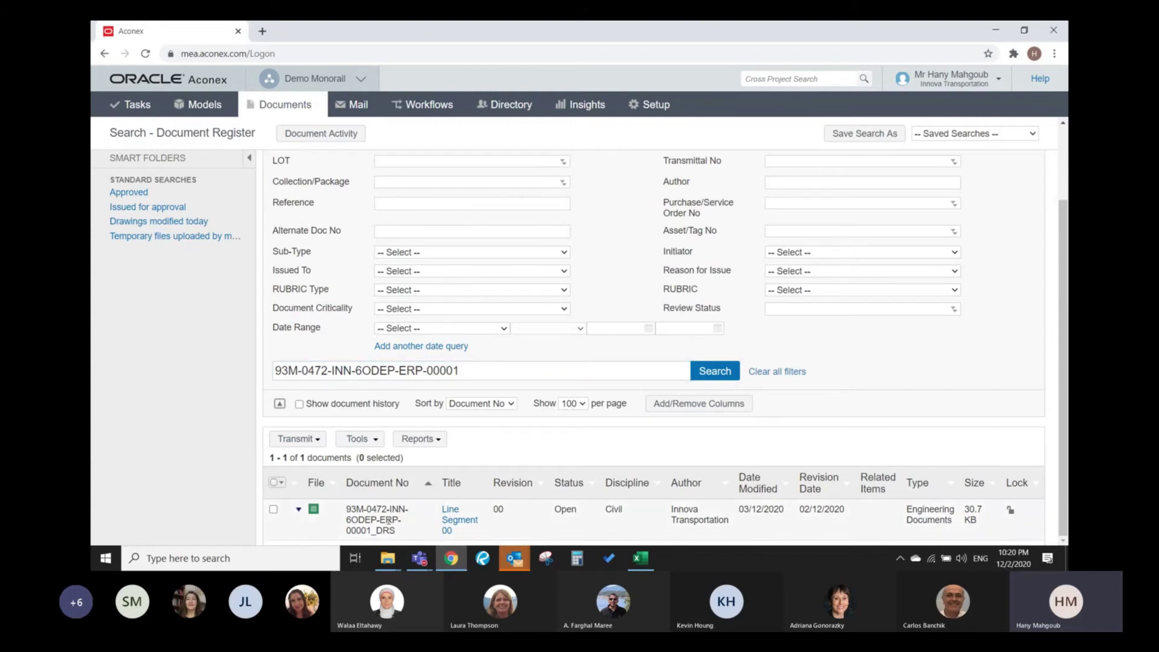
pyautogui.click(273, 509)
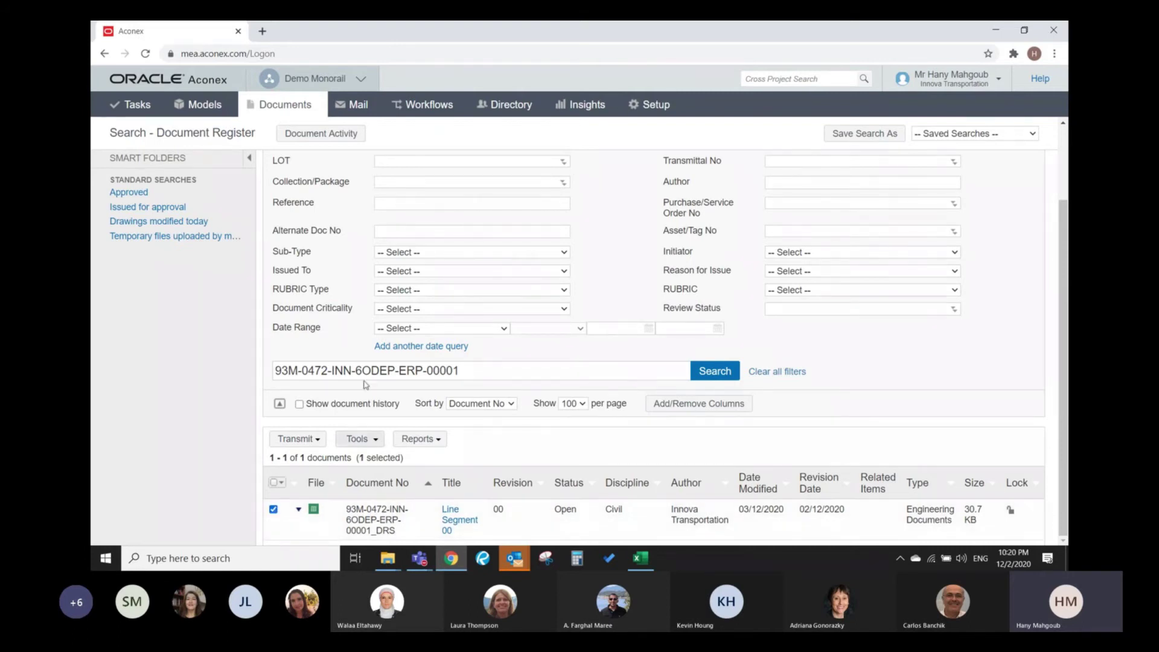
pyautogui.click(361, 111)
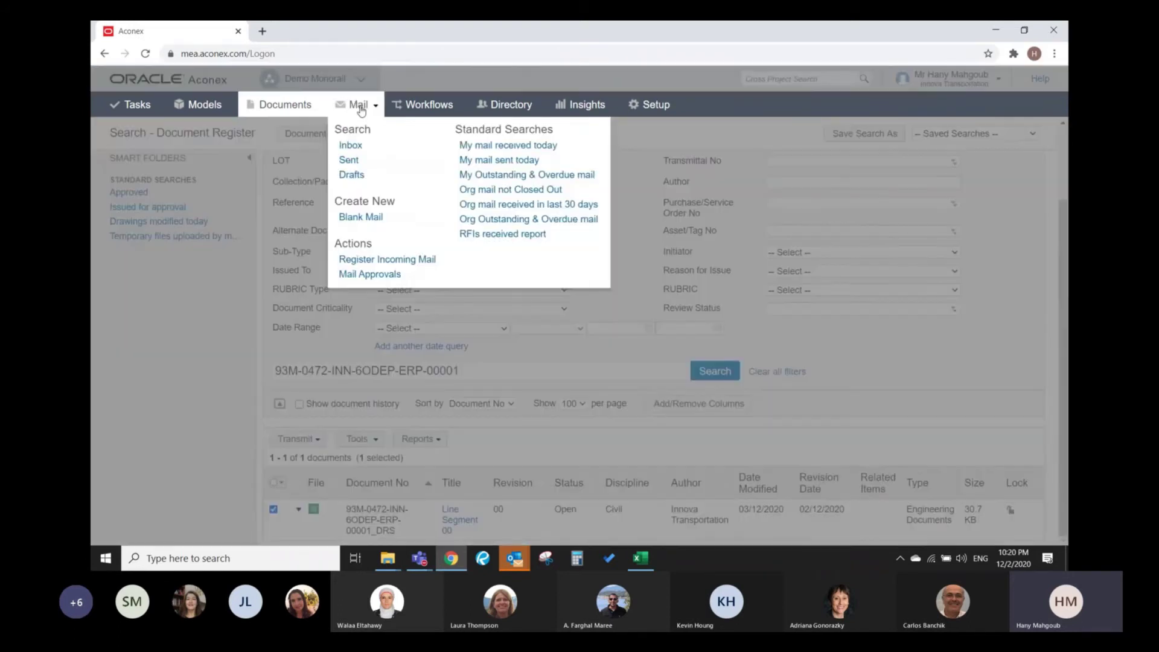
pyautogui.click(240, 445)
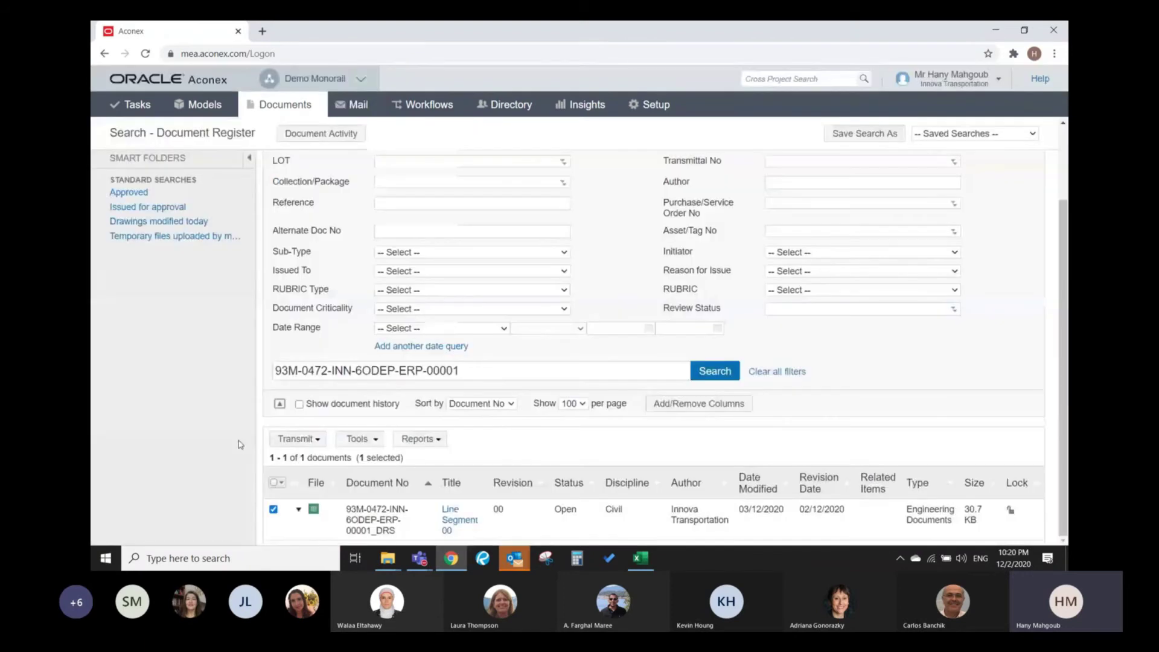
pyautogui.click(302, 438)
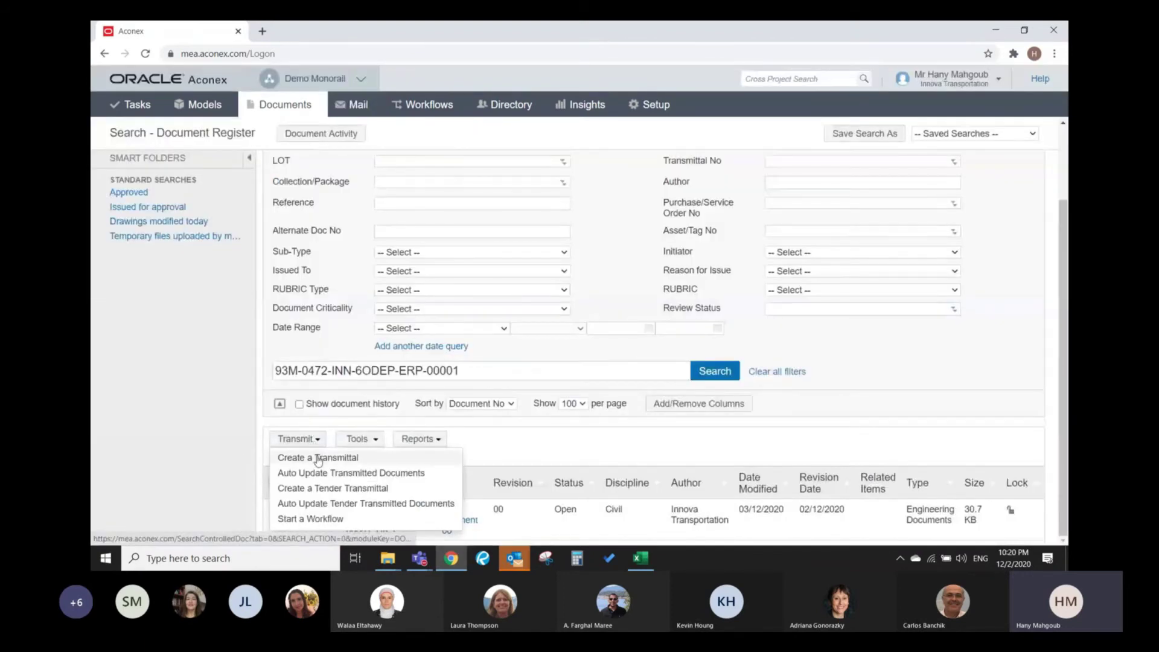
pyautogui.click(306, 458)
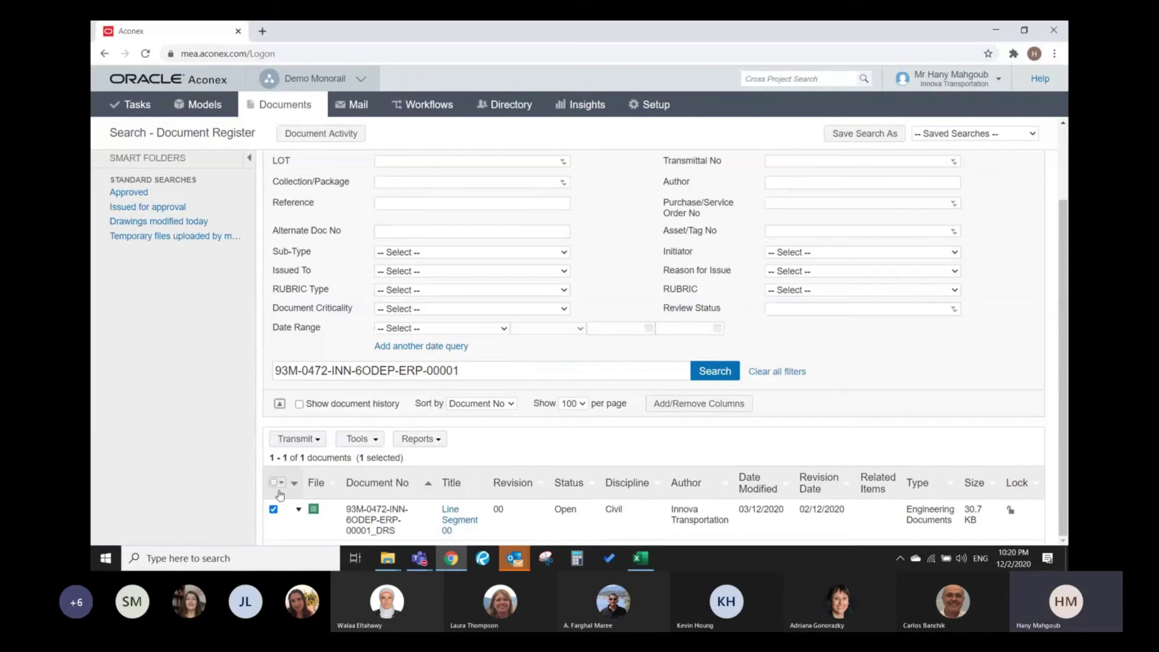
pyautogui.click(304, 438)
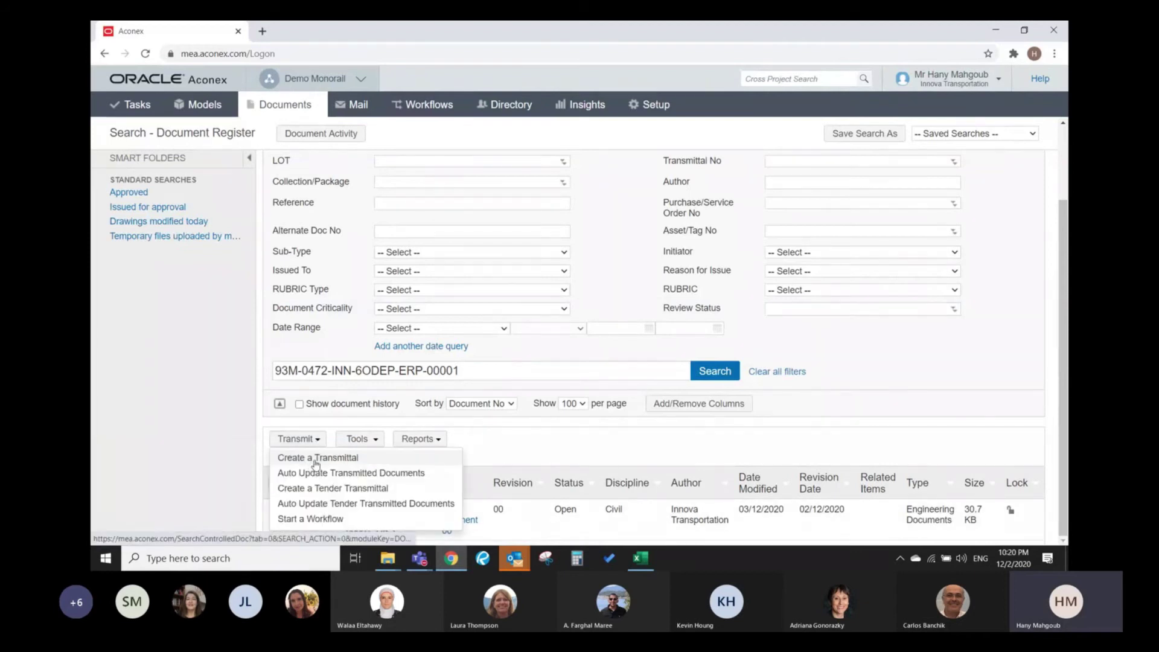
pyautogui.click(317, 460)
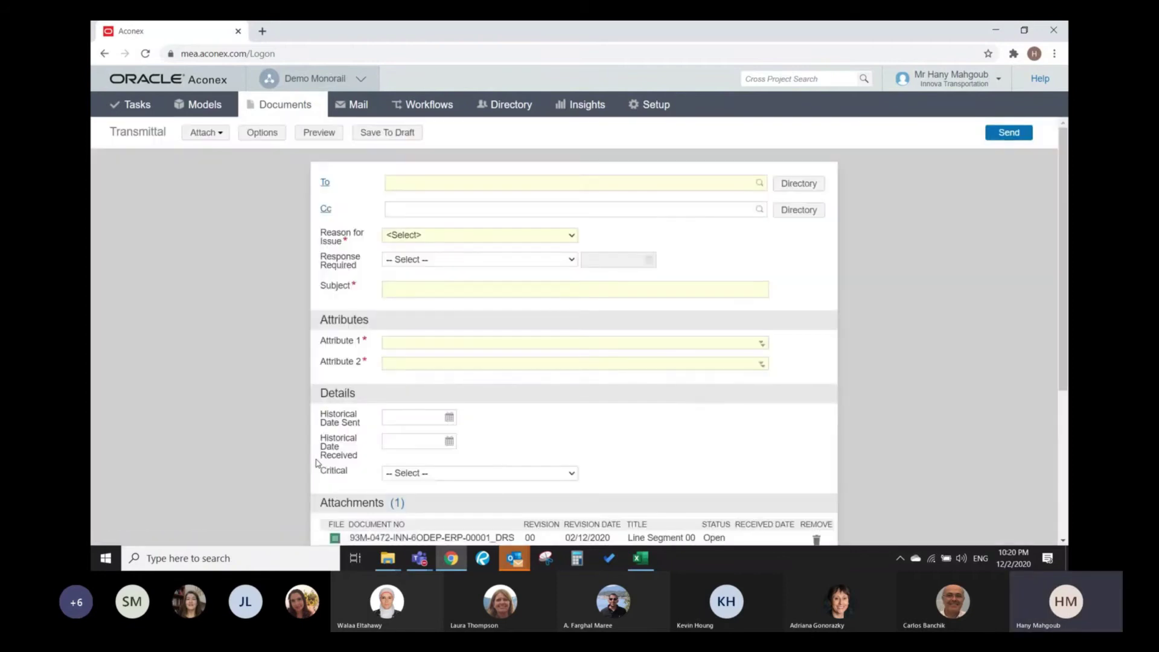
# - Add two Innova Transportation colleagues as To recipients of the transmittal by looking up their first names
pyautogui.scroll(-3, 433, 356)
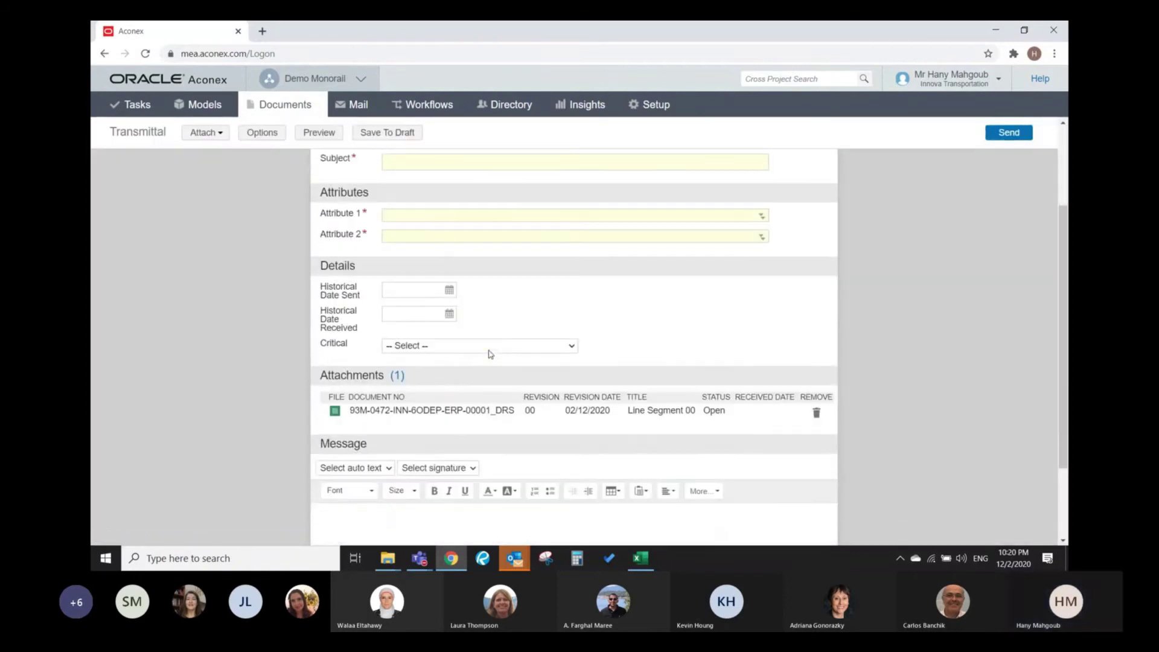
pyautogui.scroll(1, 491, 355)
pyautogui.scroll(2, 490, 355)
pyautogui.click(448, 185)
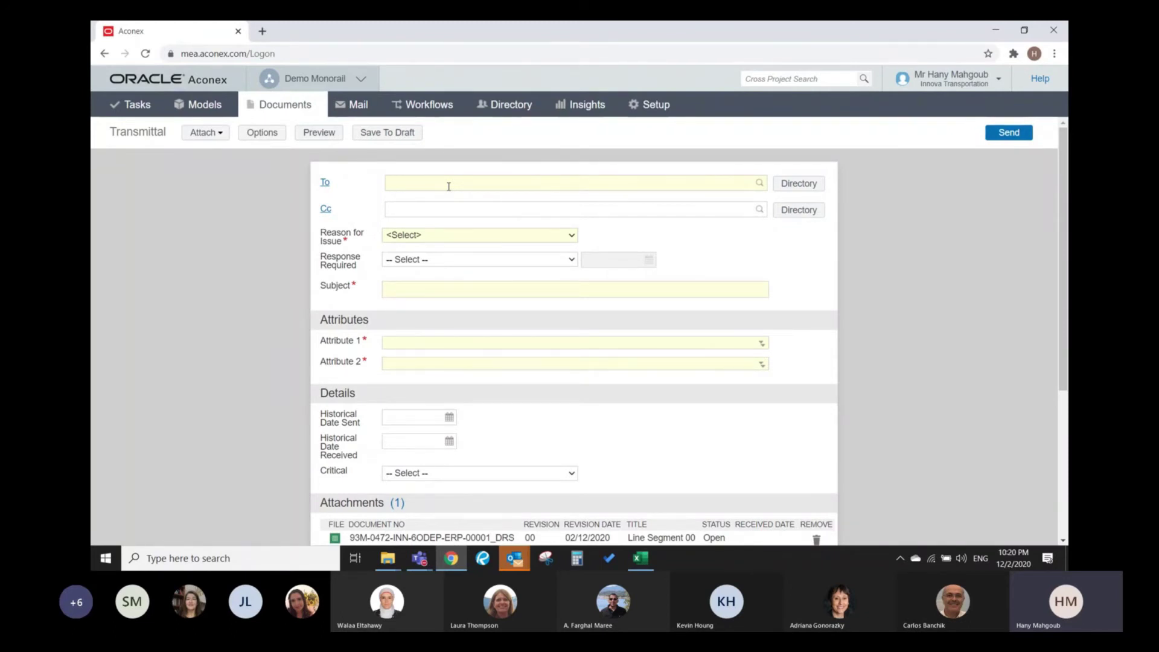
pyautogui.write('laura')
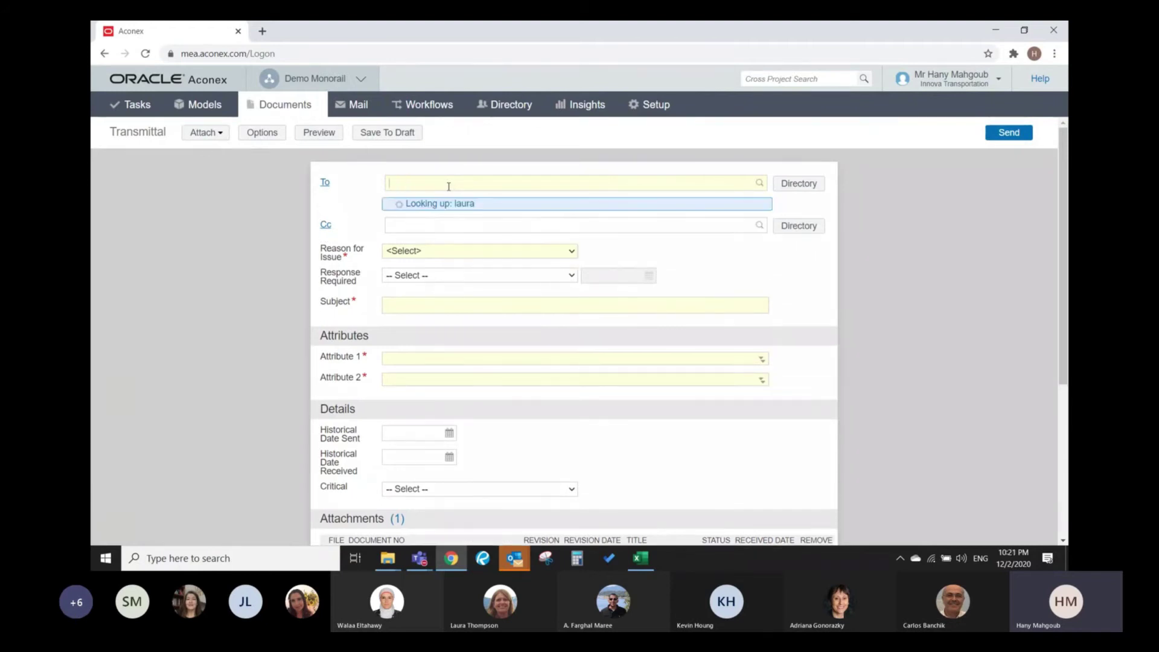
pyautogui.press('Return')
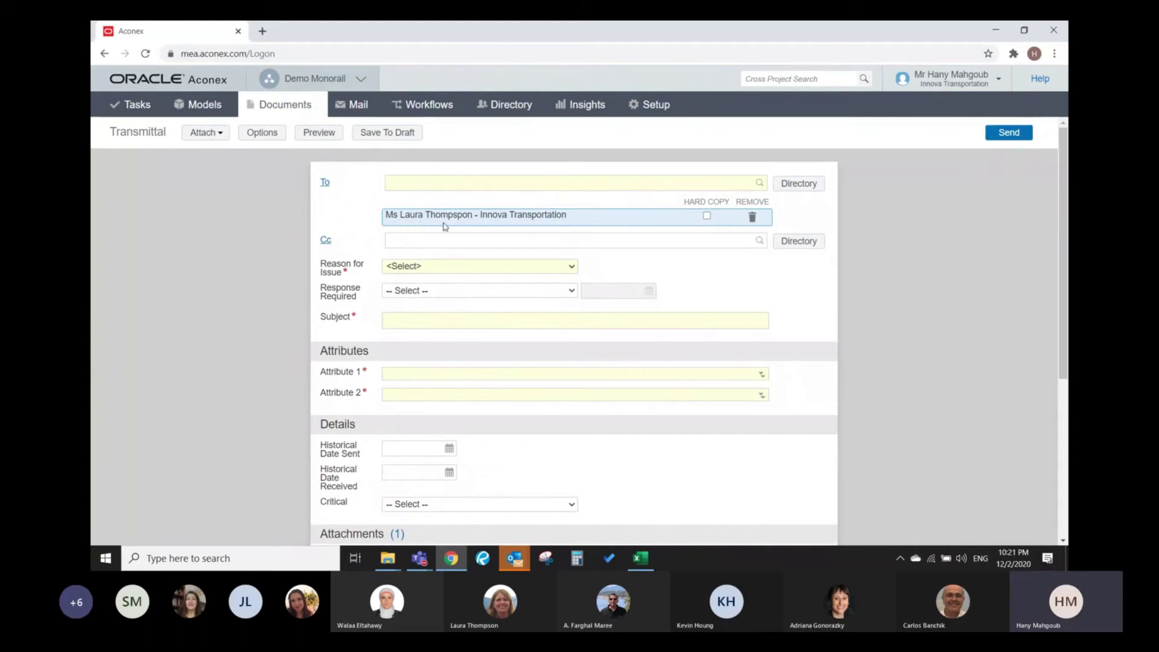
pyautogui.write('carlos')
pyautogui.press('Return')
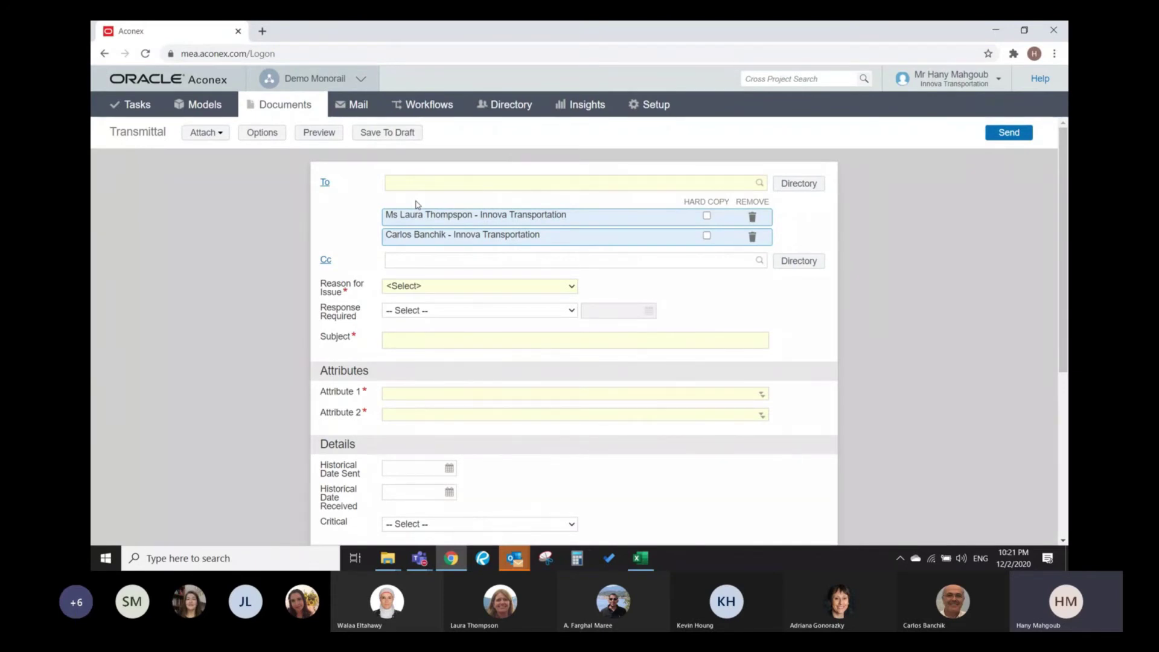
# - Add one Innova Transportation colleague as a Cc recipient, correcting the spelling of the name that is looked up
pyautogui.click(415, 259)
pyautogui.write('fraghal')
pyautogui.press('Return')
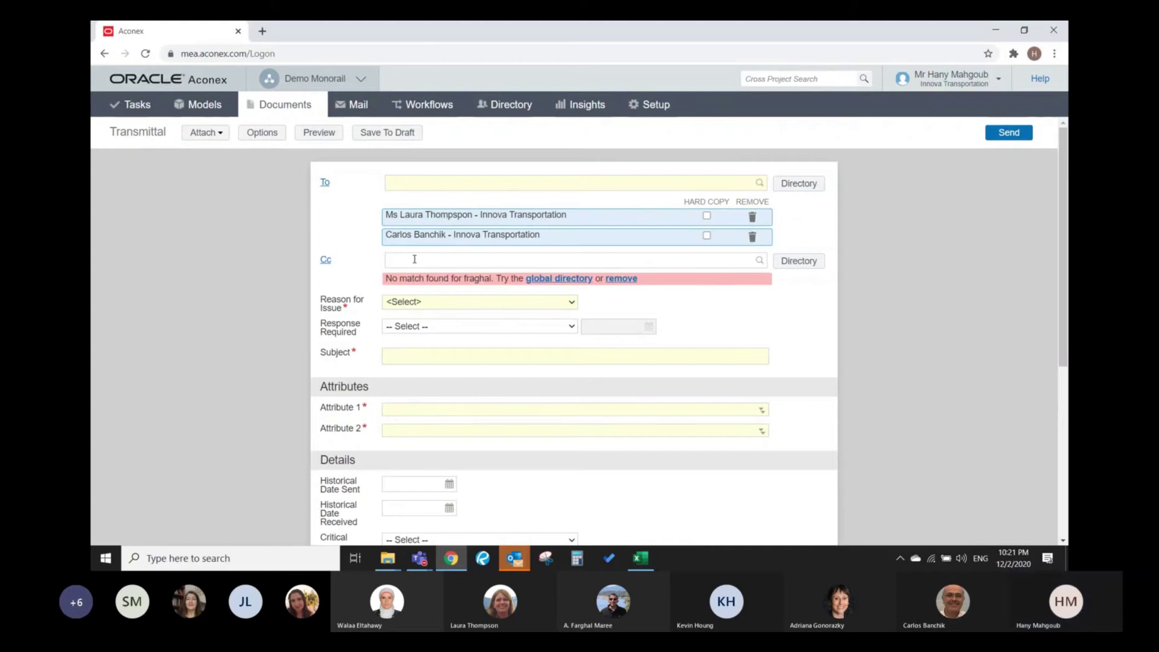
pyautogui.write('farghal')
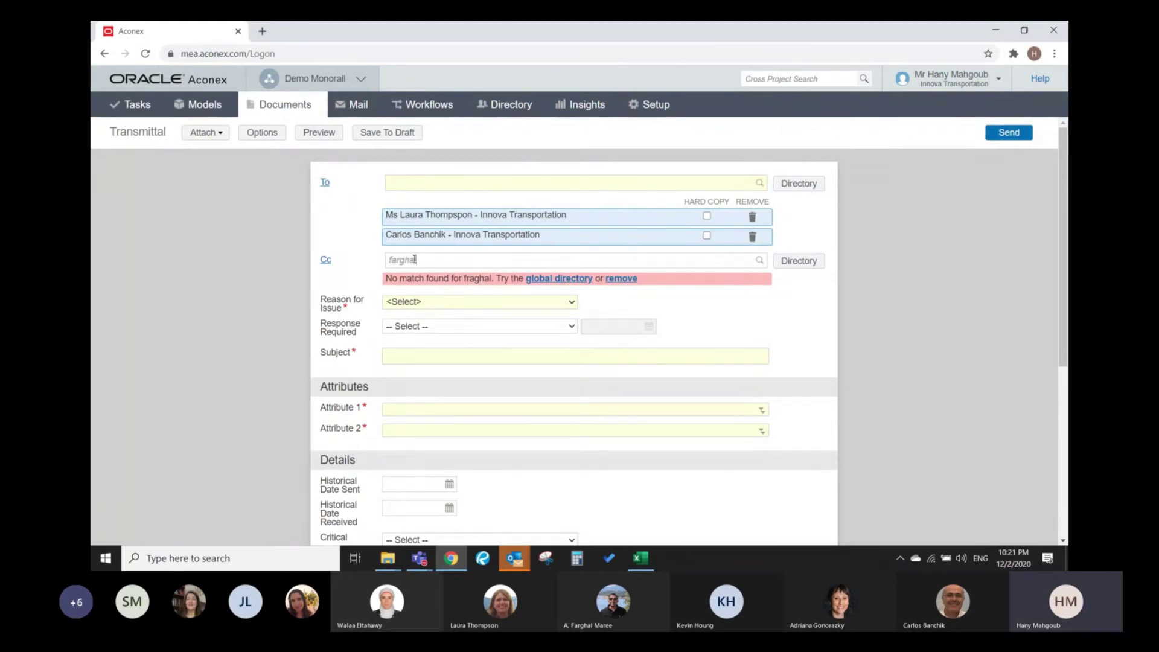
pyautogui.press('Return')
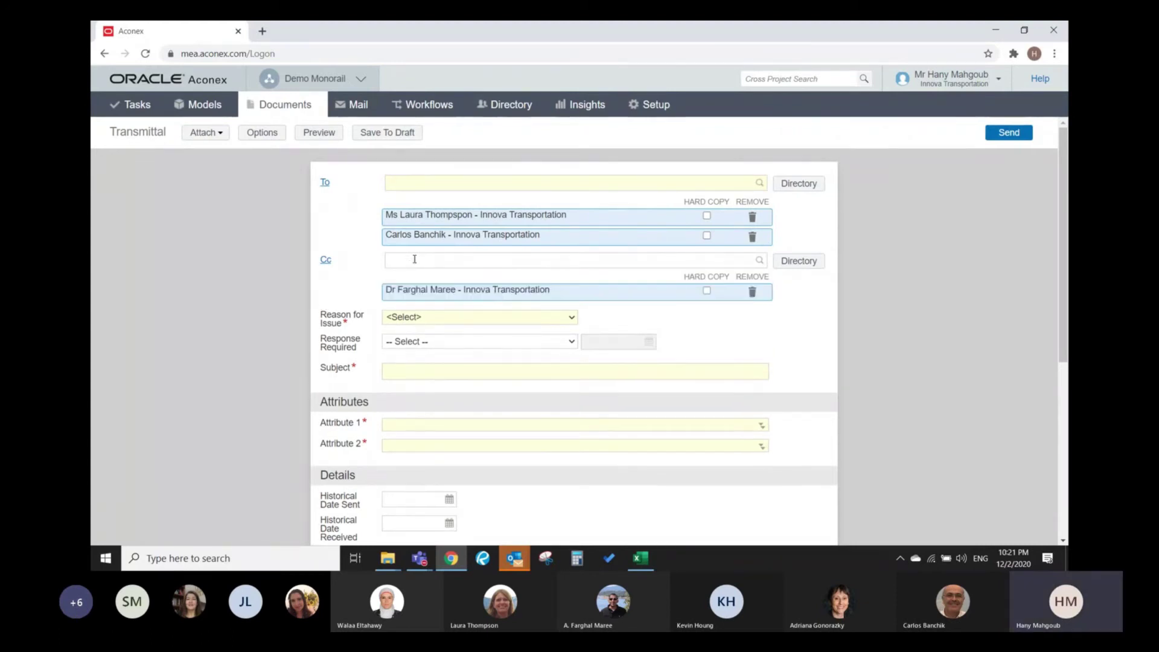
# - Try to add a second colleague as a Cc recipient by first name, and remove the unmatched entry
pyautogui.write('walla')
pyautogui.press('Return')
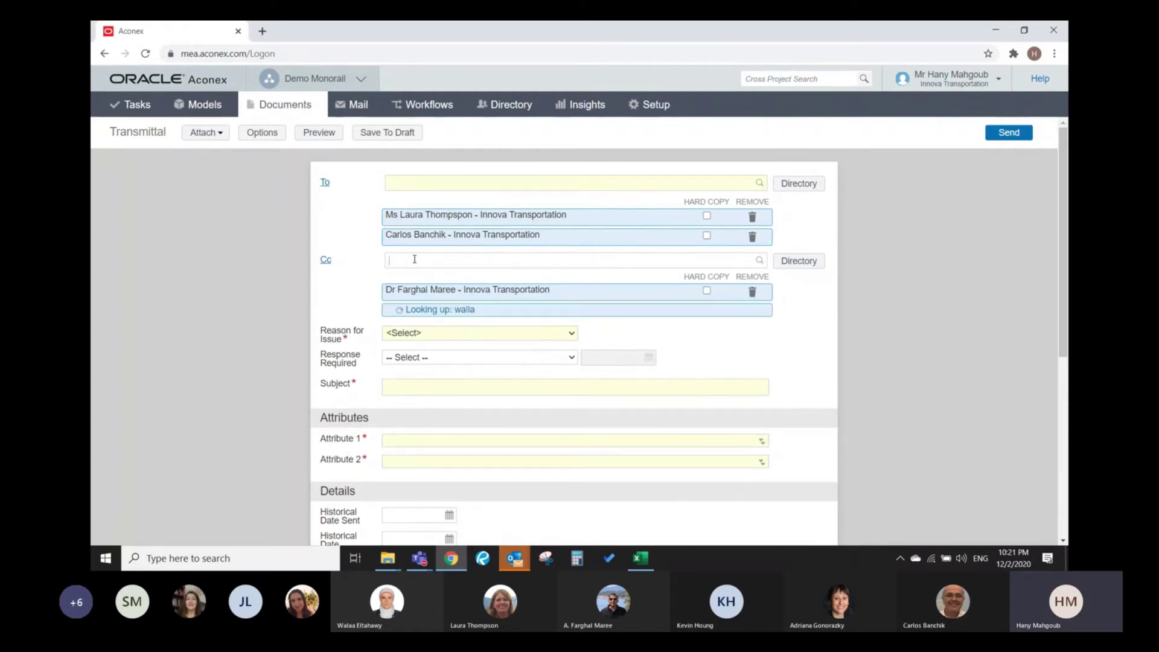
pyautogui.write('walla')
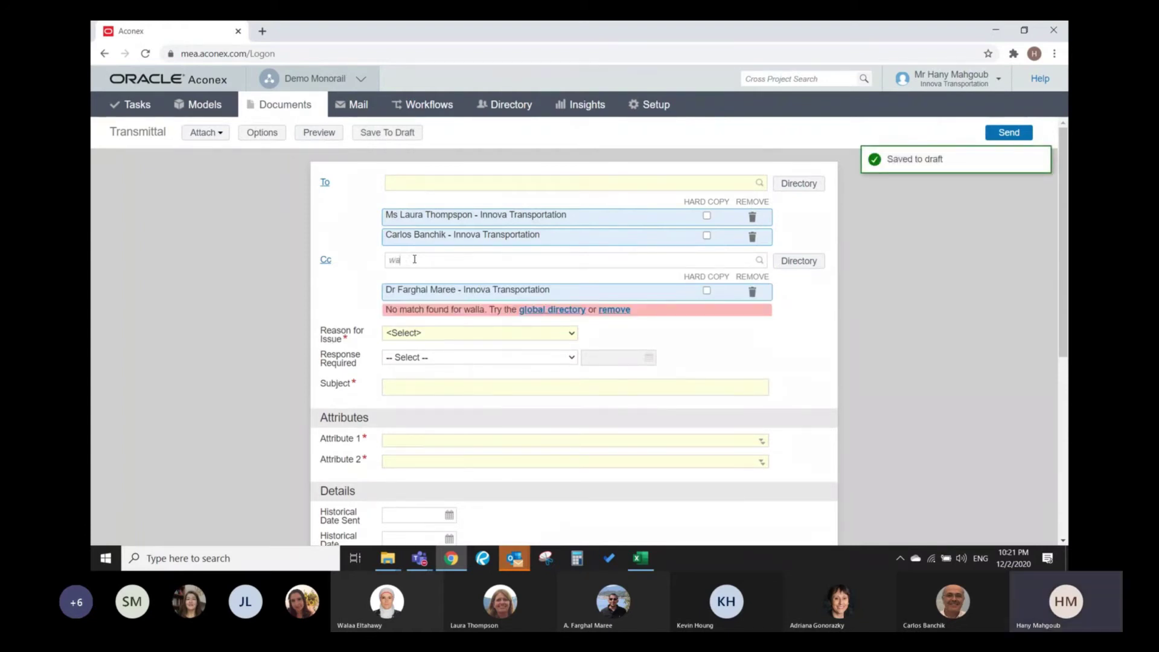
pyautogui.press('Return')
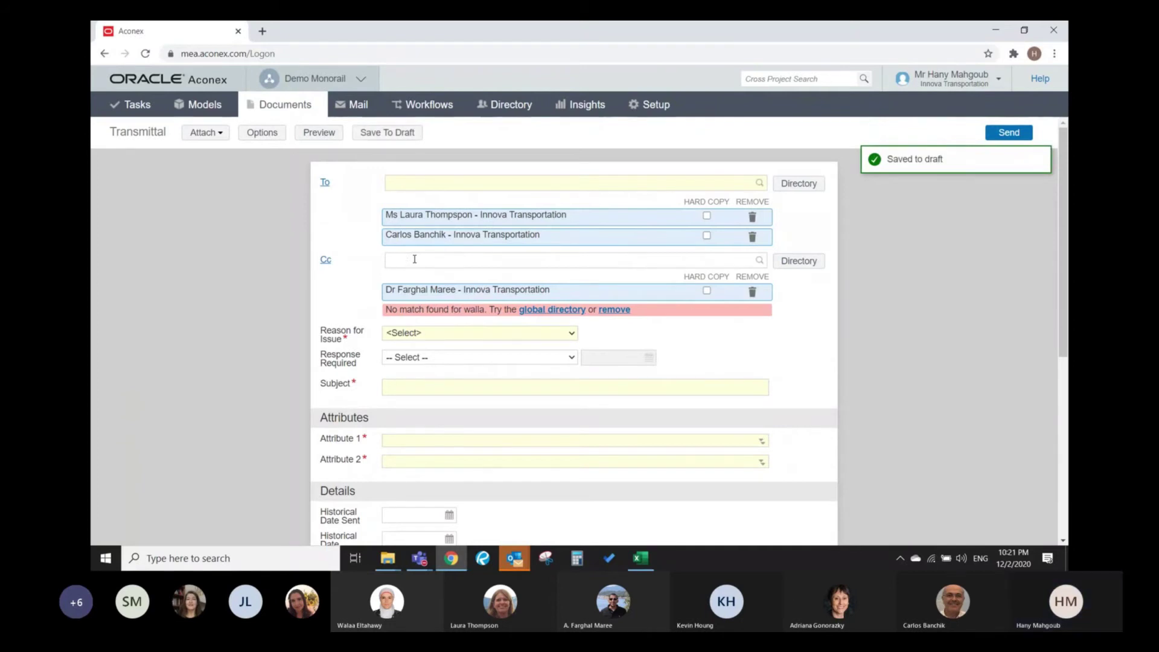
pyautogui.write('w')
pyautogui.write('alaa')
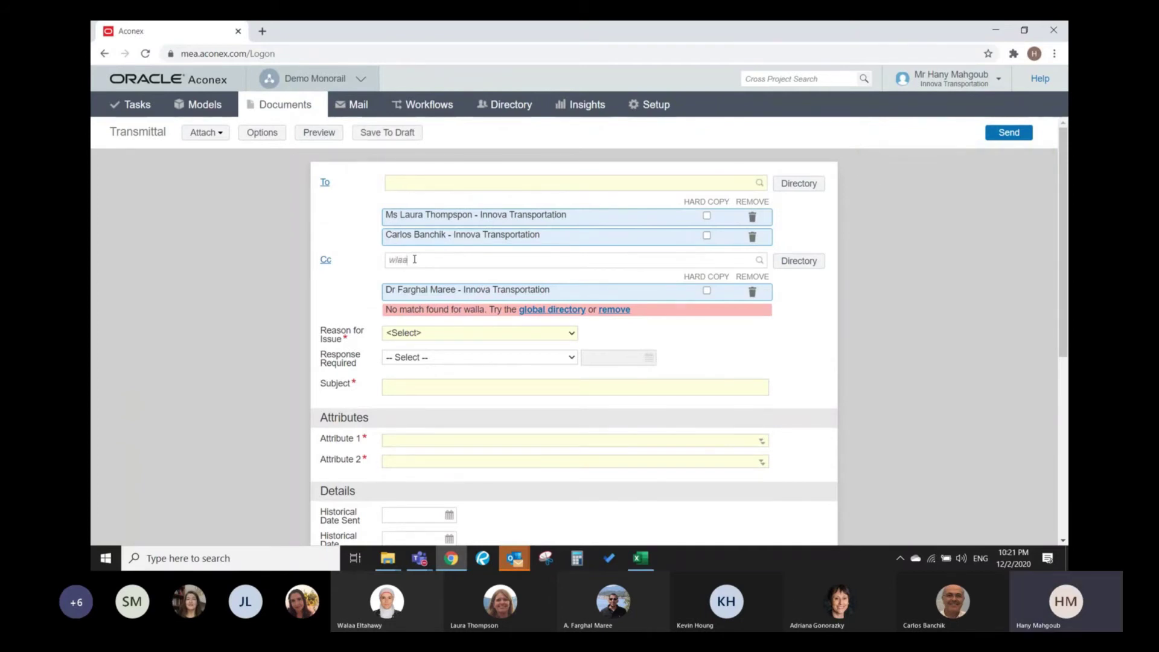
pyautogui.press('BackSpace')
pyautogui.press('BackSpace')
pyautogui.write('laa')
pyautogui.press('Return')
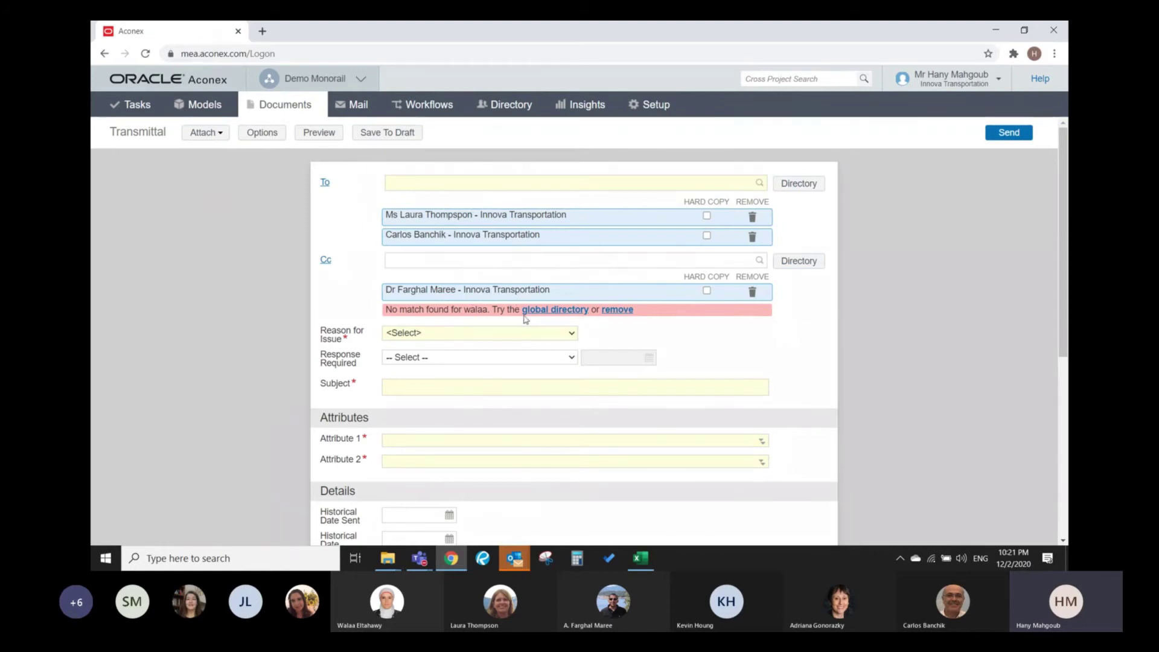
pyautogui.click(617, 309)
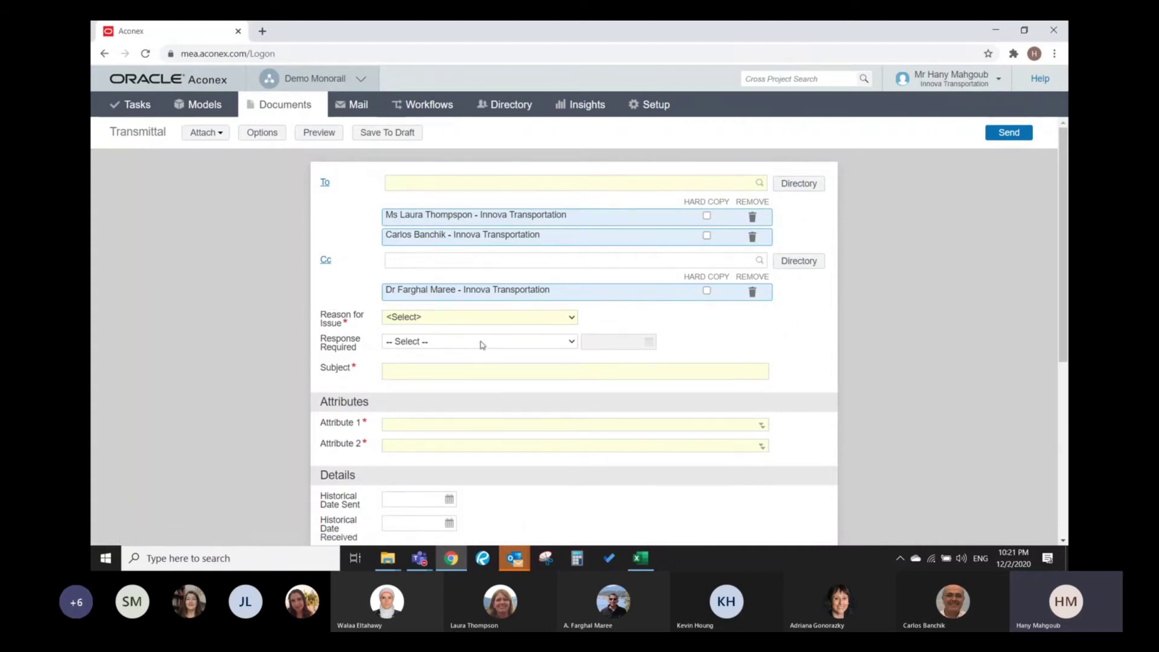
# - Set the reason for issue to Issued for Approval and enter "Line Segement" as the transmittal's subject
pyautogui.click(454, 317)
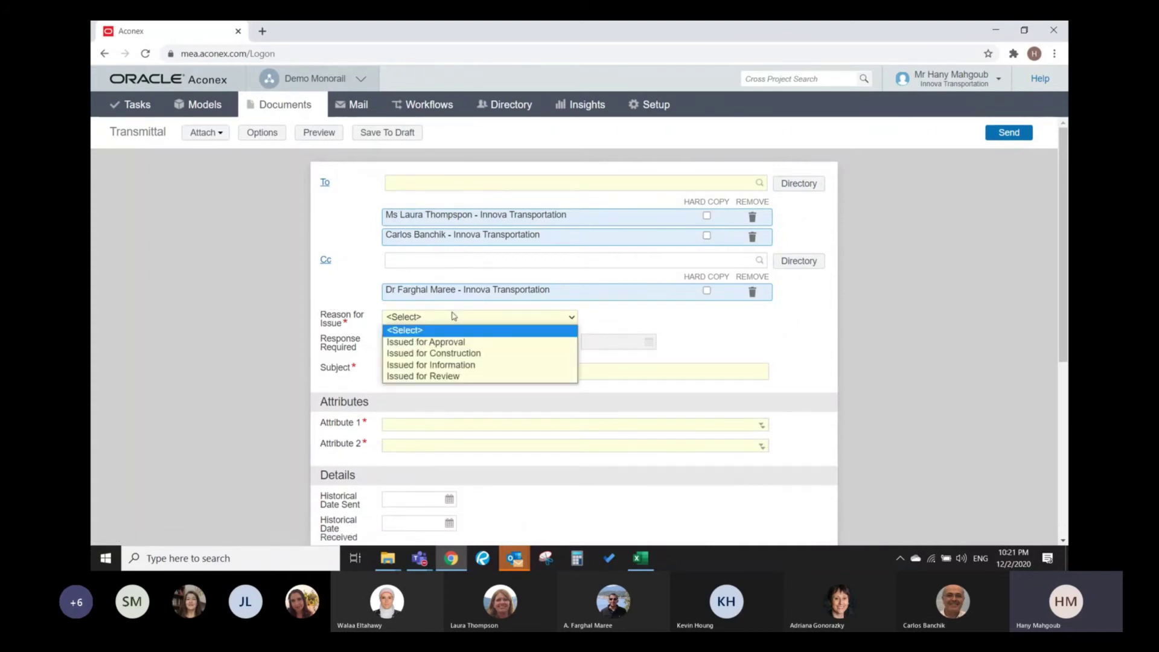
pyautogui.click(448, 345)
pyautogui.click(426, 370)
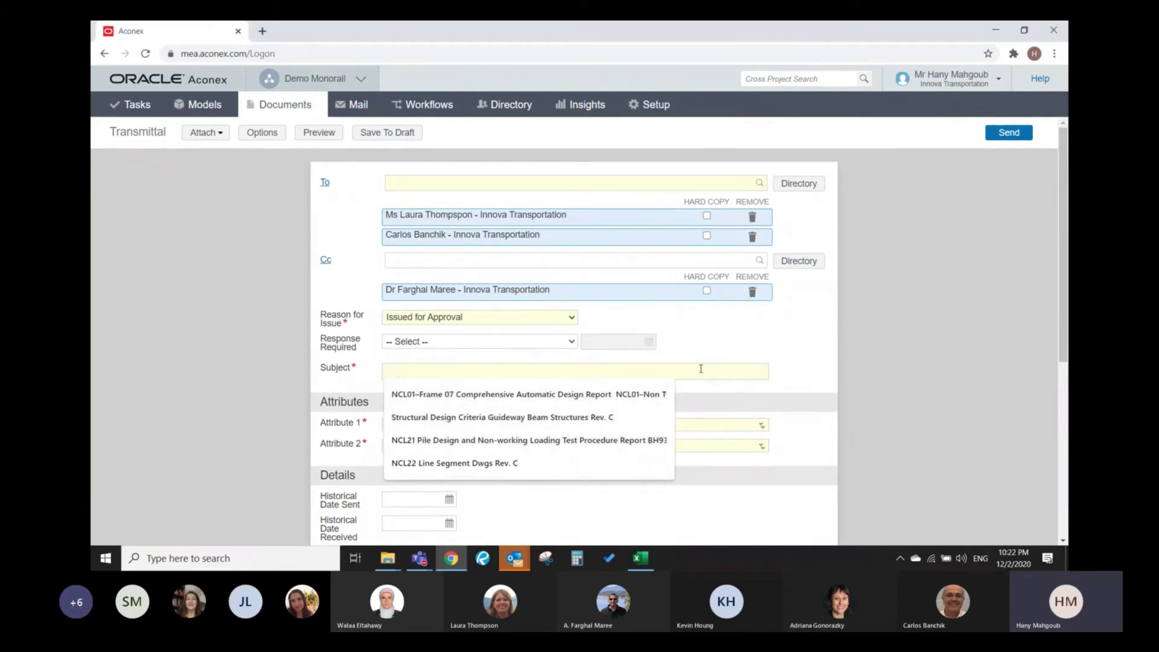
pyautogui.write('Line Segeme')
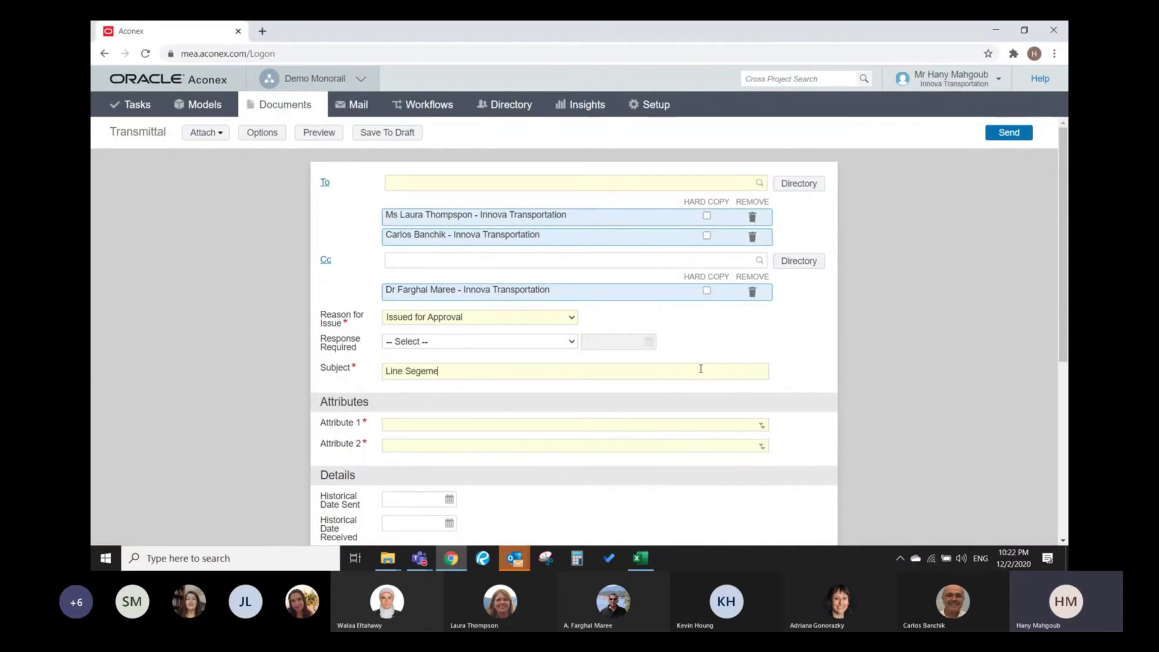
pyautogui.write('nt')
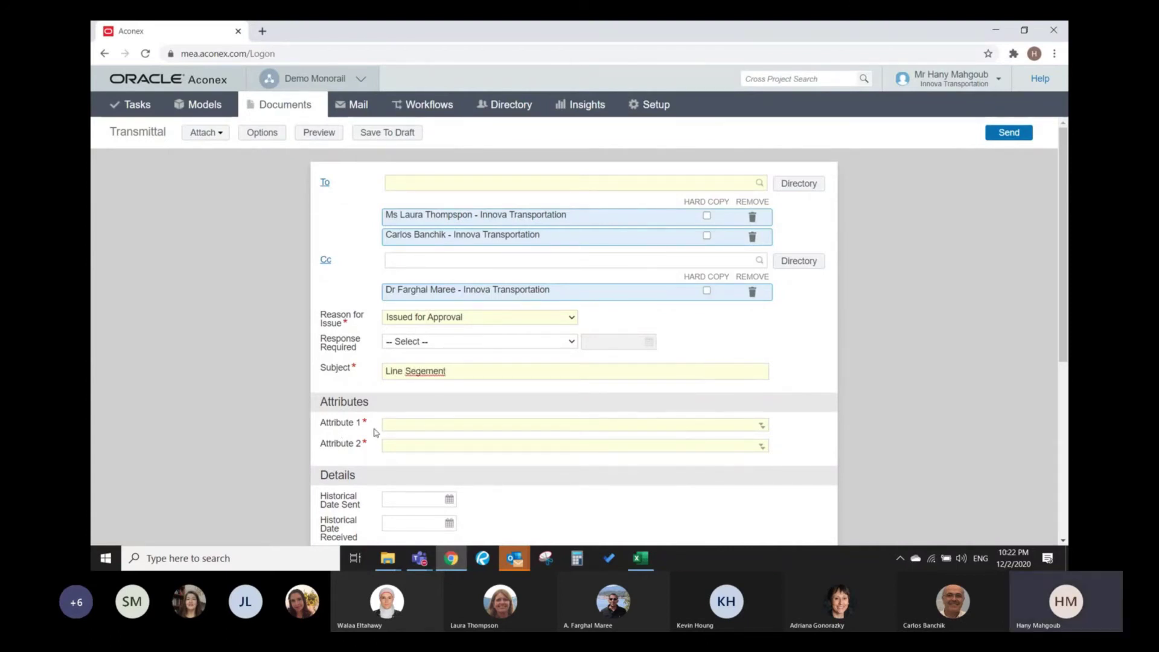
# - Assign Civil as Attribute 1 and NC006 - New Capital City S_N06 as Attribute 2, and confirm the attributes
pyautogui.click(434, 425)
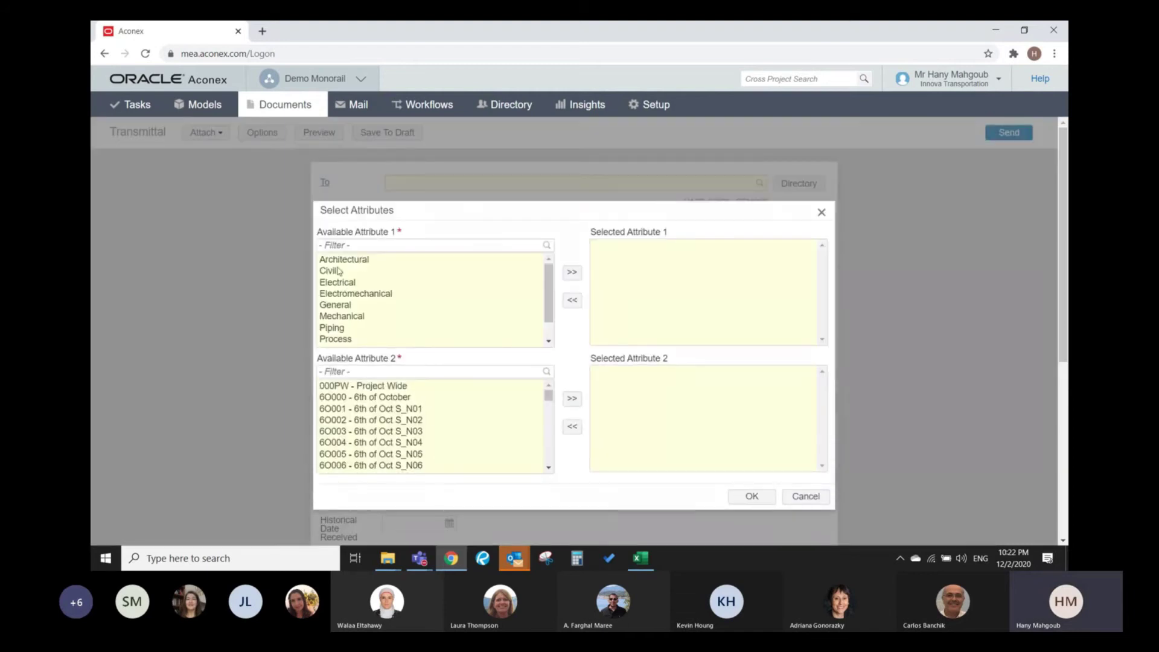
pyautogui.doubleClick(337, 272)
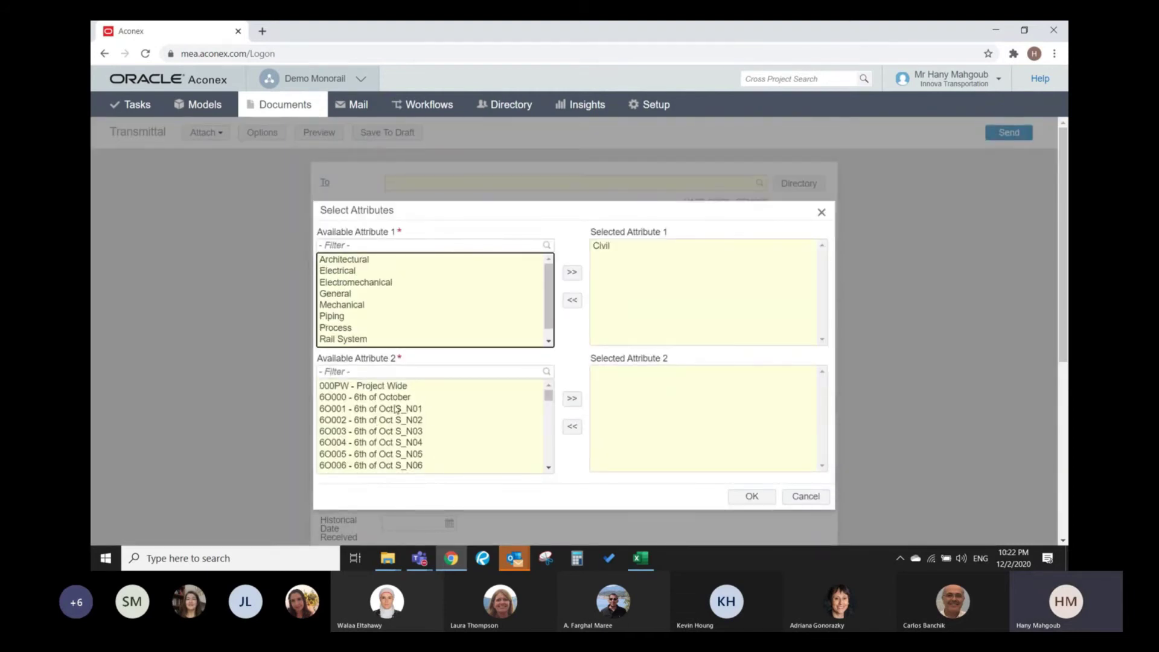
pyautogui.scroll(-15, 356, 401)
pyautogui.scroll(-10, 369, 408)
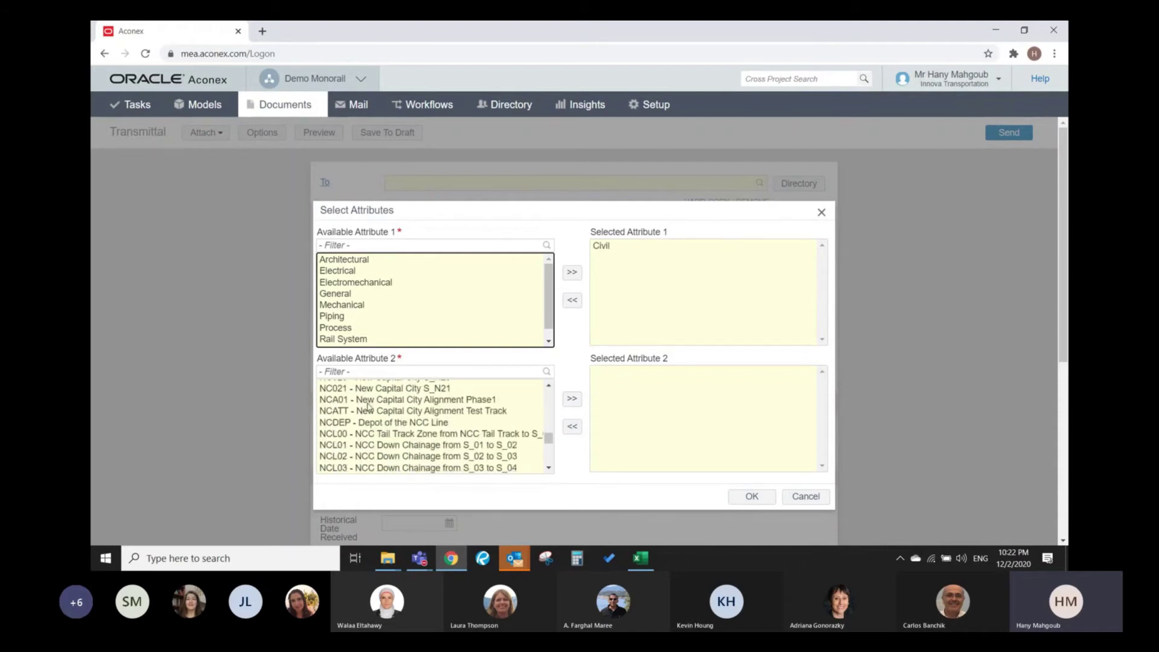
pyautogui.scroll(8, 364, 437)
pyautogui.scroll(6, 365, 438)
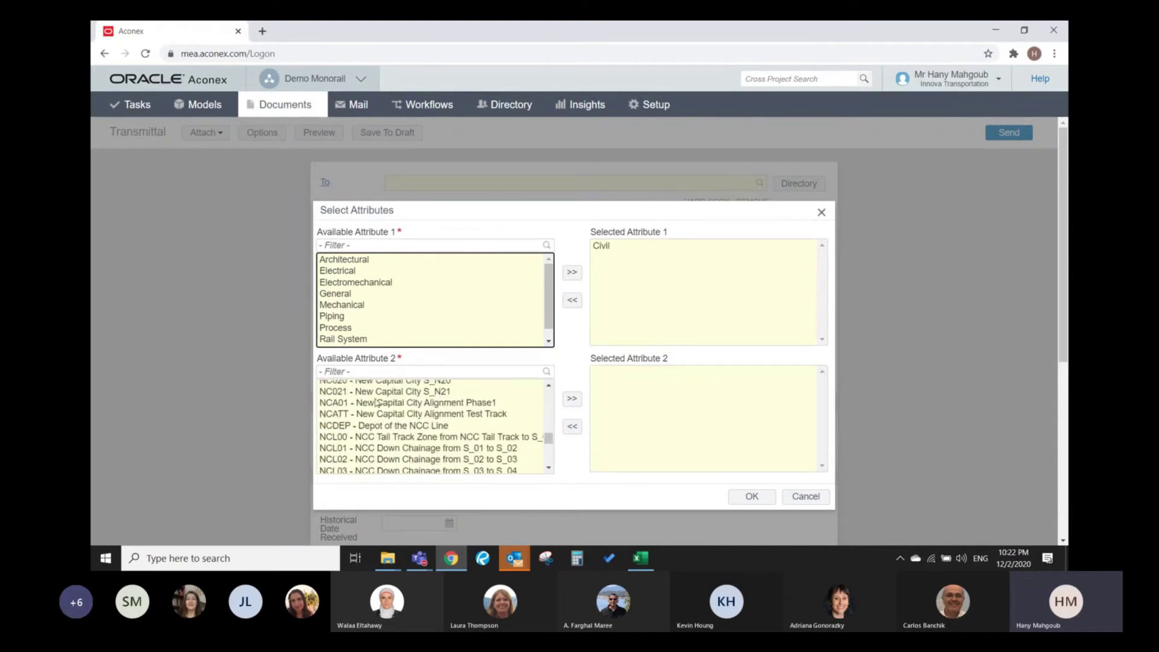
pyautogui.doubleClick(362, 415)
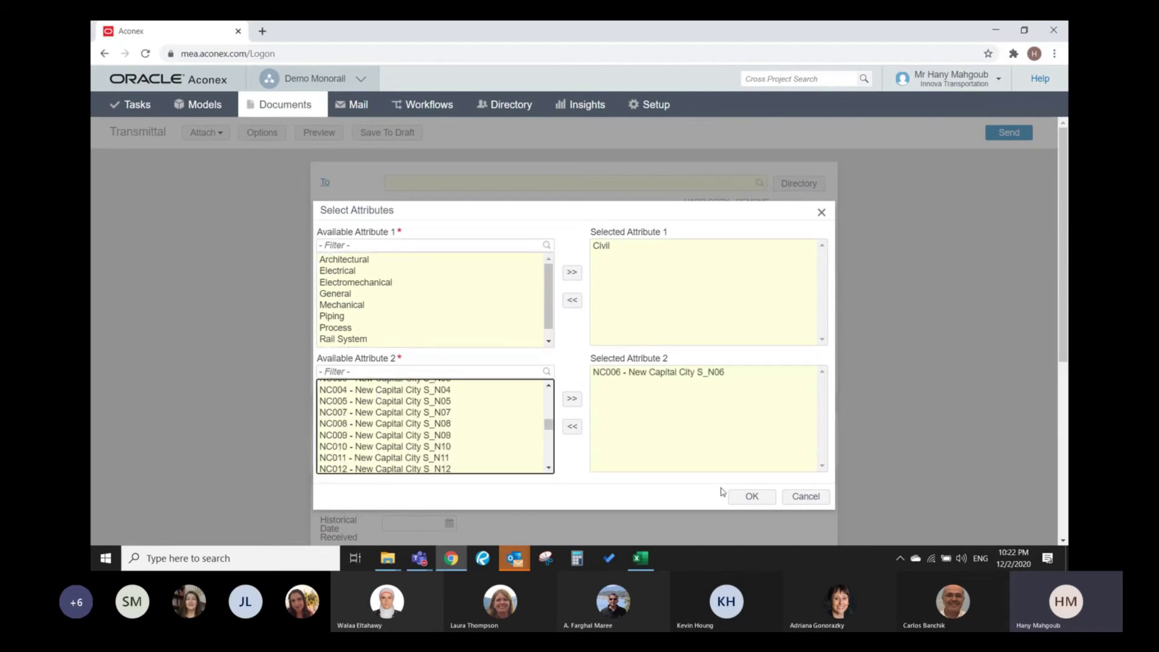
pyautogui.click(740, 501)
# - Place the text cursor in the transmittal's message body
pyautogui.scroll(-1, 721, 434)
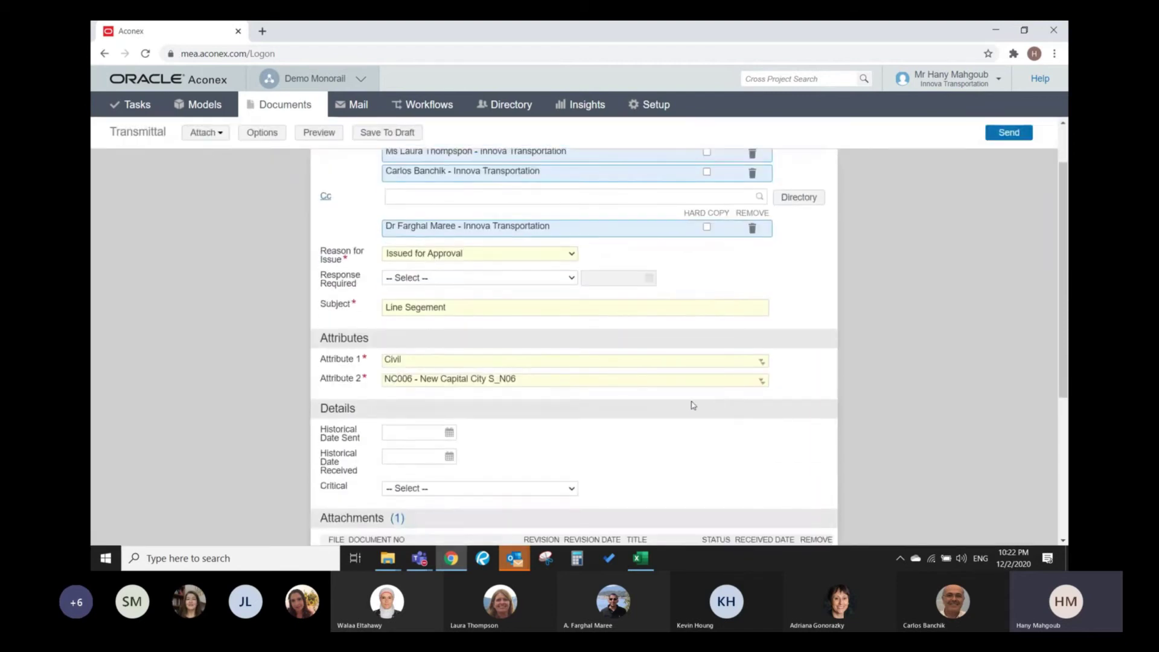
pyautogui.scroll(-2, 693, 405)
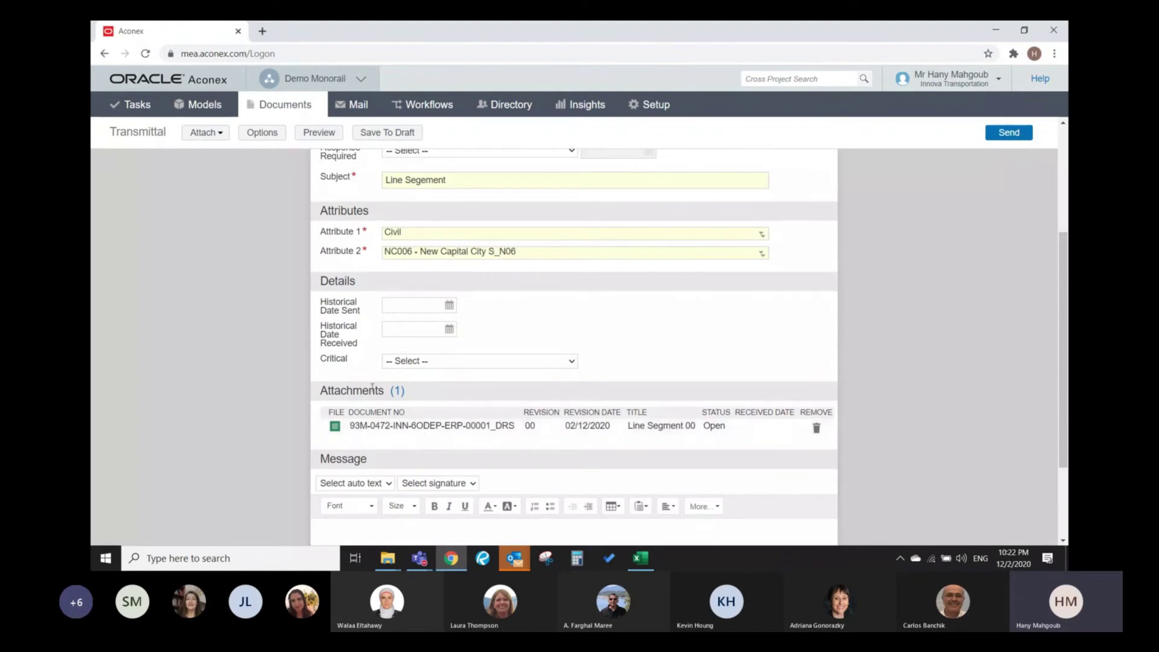
pyautogui.scroll(-2, 395, 426)
pyautogui.click(432, 441)
pyautogui.write('deafabbabbab')
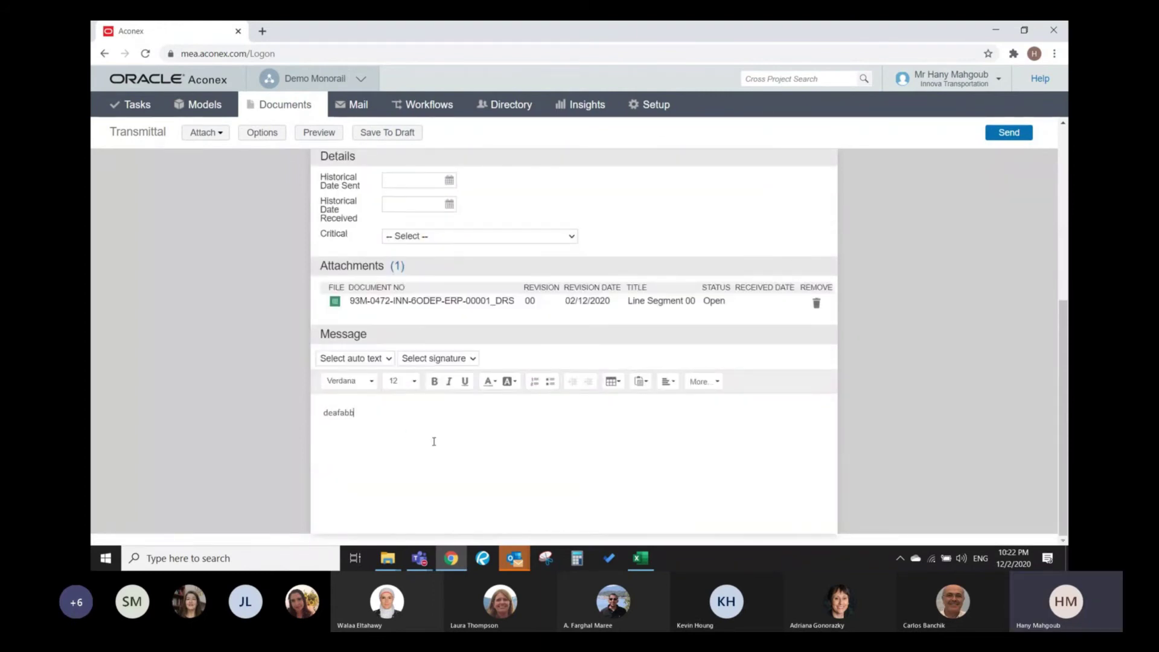
pyautogui.press('BackSpace')
pyautogui.press('BackSpace')
pyautogui.press('BackSpace')
pyautogui.press('BackSpace')
pyautogui.press('BackSpace')
pyautogui.press('BackSpace')
pyautogui.press('BackSpace')
pyautogui.press('BackSpace')
pyautogui.press('BackSpace')
pyautogui.press('BackSpace')
pyautogui.press('BackSpace')
pyautogui.press('BackSpace')
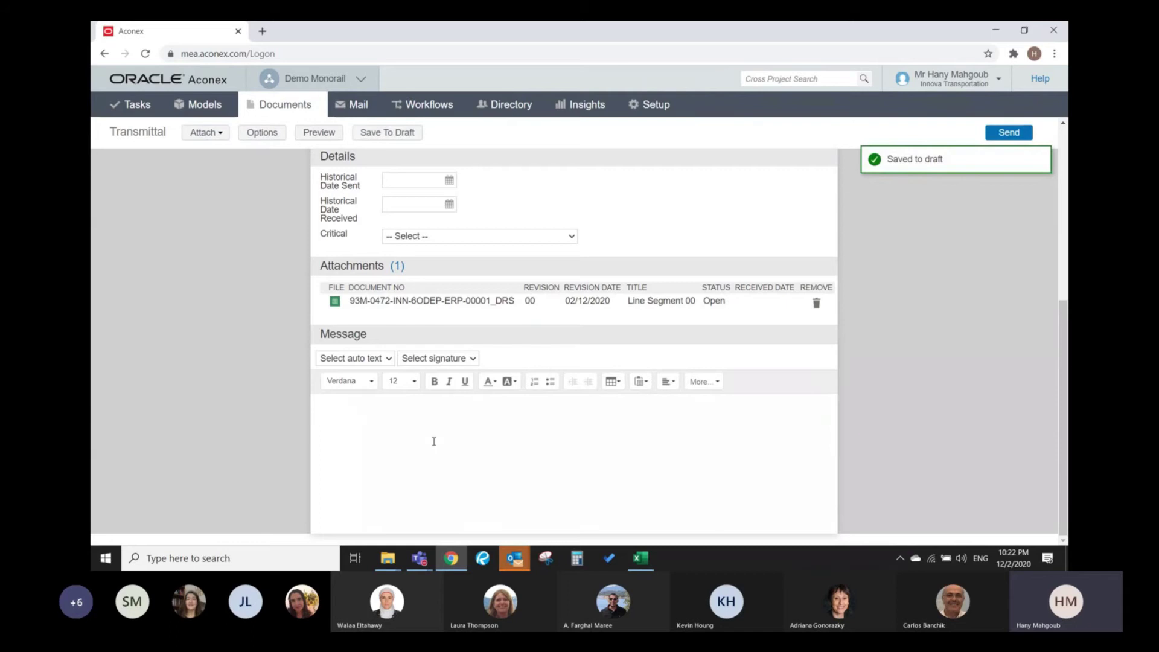
pyautogui.write('dae')
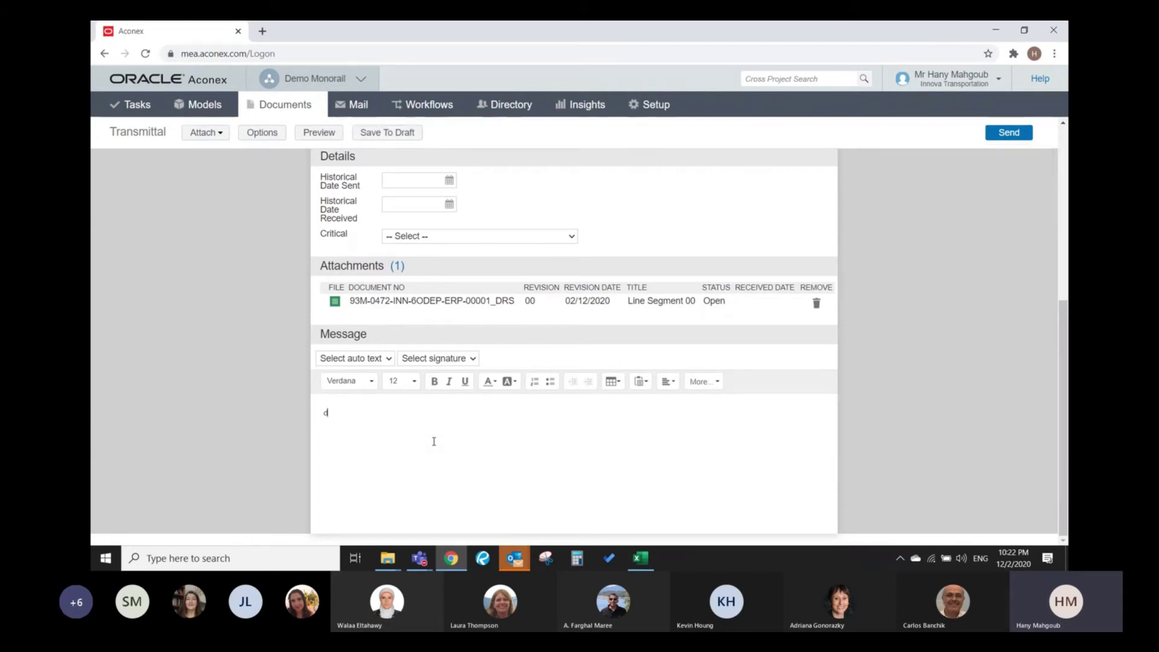
pyautogui.press('BackSpace')
pyautogui.press('BackSpace')
pyautogui.press('BackSpace')
# - Write the message greeting "Dear All," followed by the line "Please find the attached transmittal"
pyautogui.write('Dear All,')
pyautogui.press('Return')
pyautogui.write('Please fin')
pyautogui.press('BackSpace')
pyautogui.write('d the a')
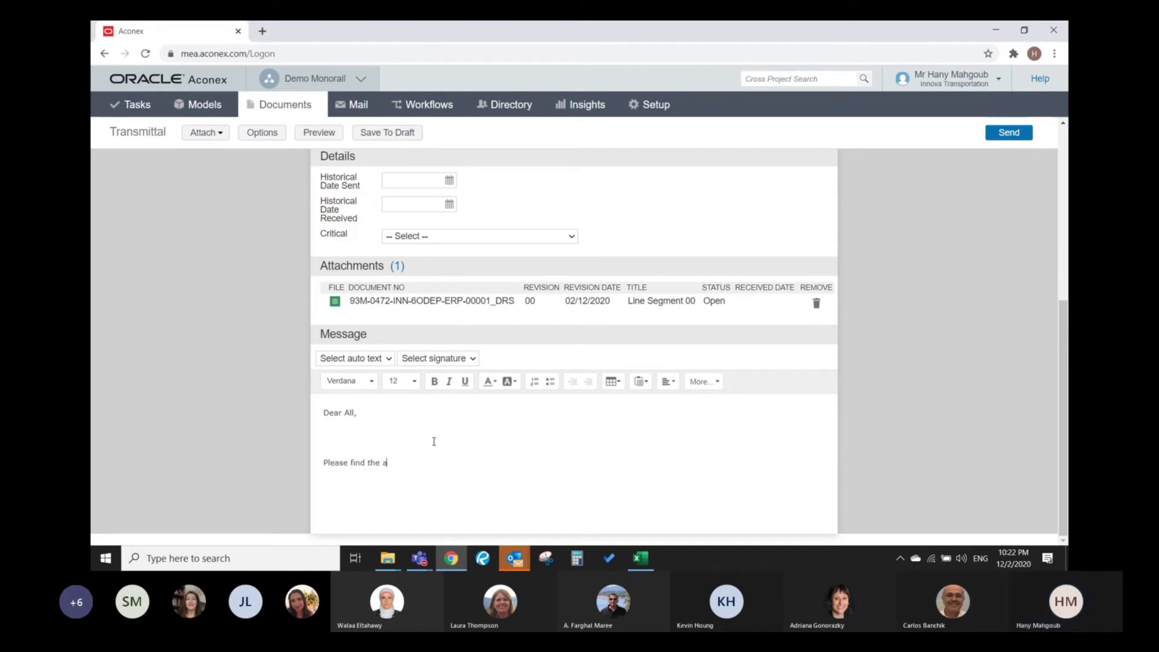
pyautogui.write('ttached ')
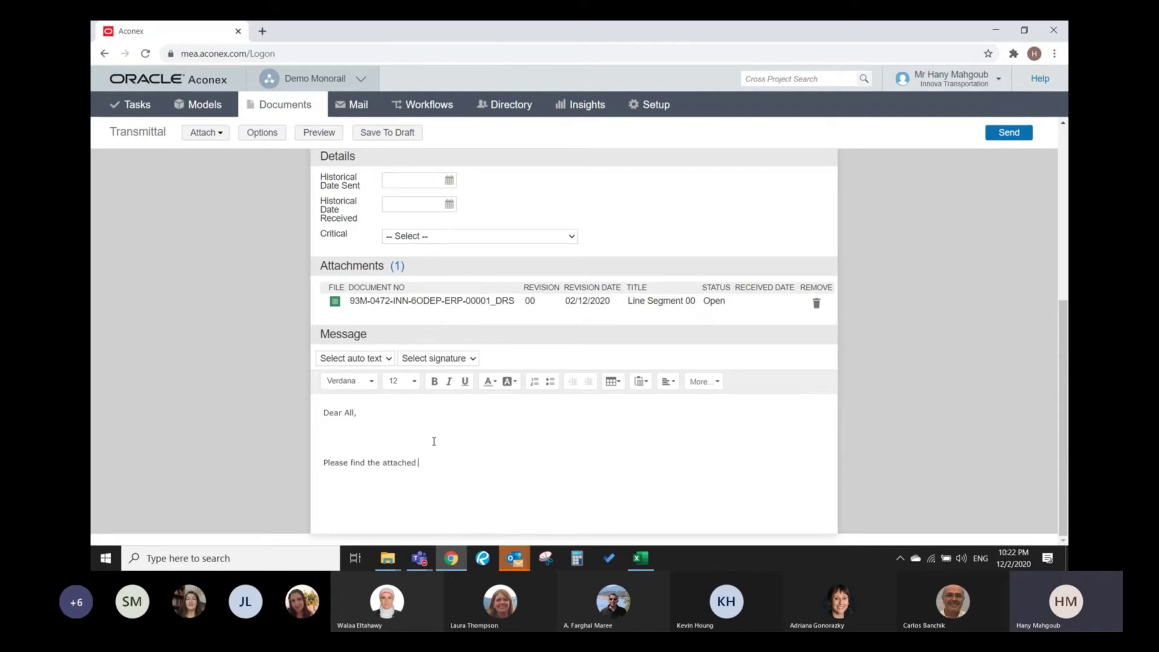
pyautogui.write('transmittal')
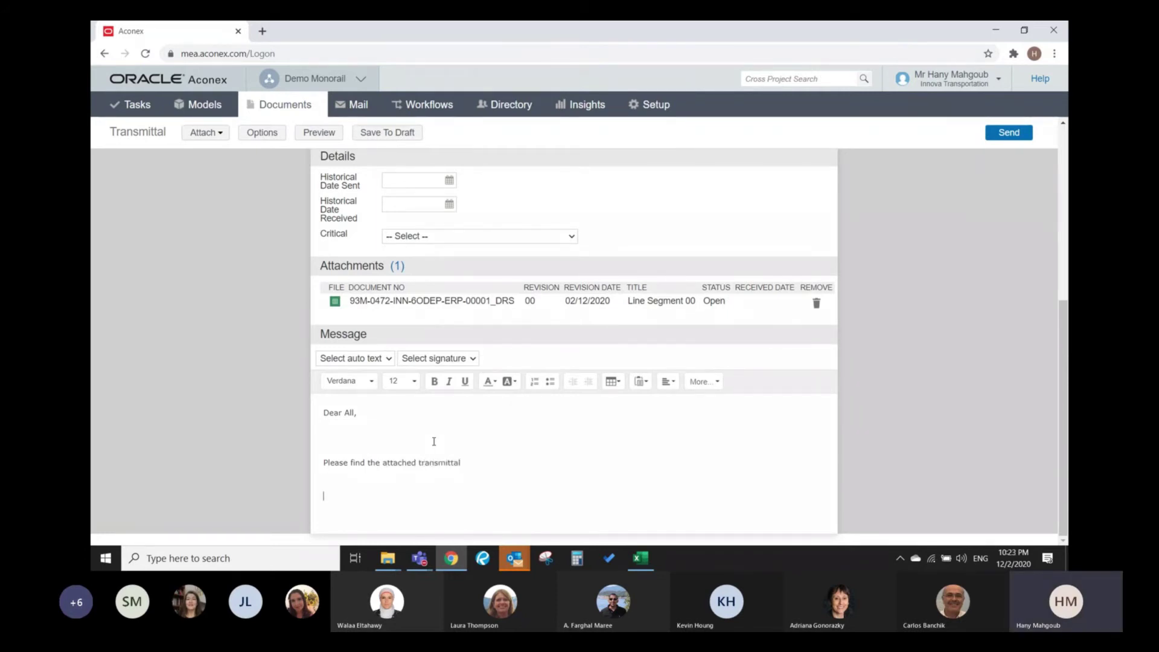
# - Close the message with "Regards," and the sender's first name on a separate line below
pyautogui.press('Return')
pyautogui.press('Return')
pyautogui.write('Regards,')
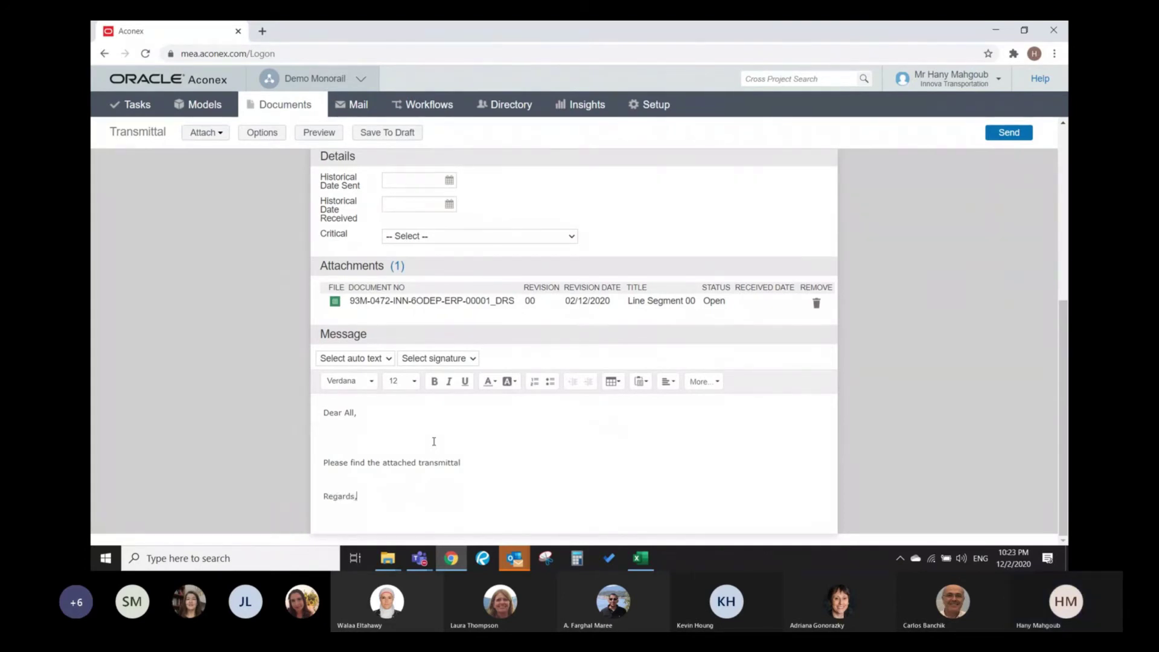
pyautogui.press('Return')
pyautogui.press('Return')
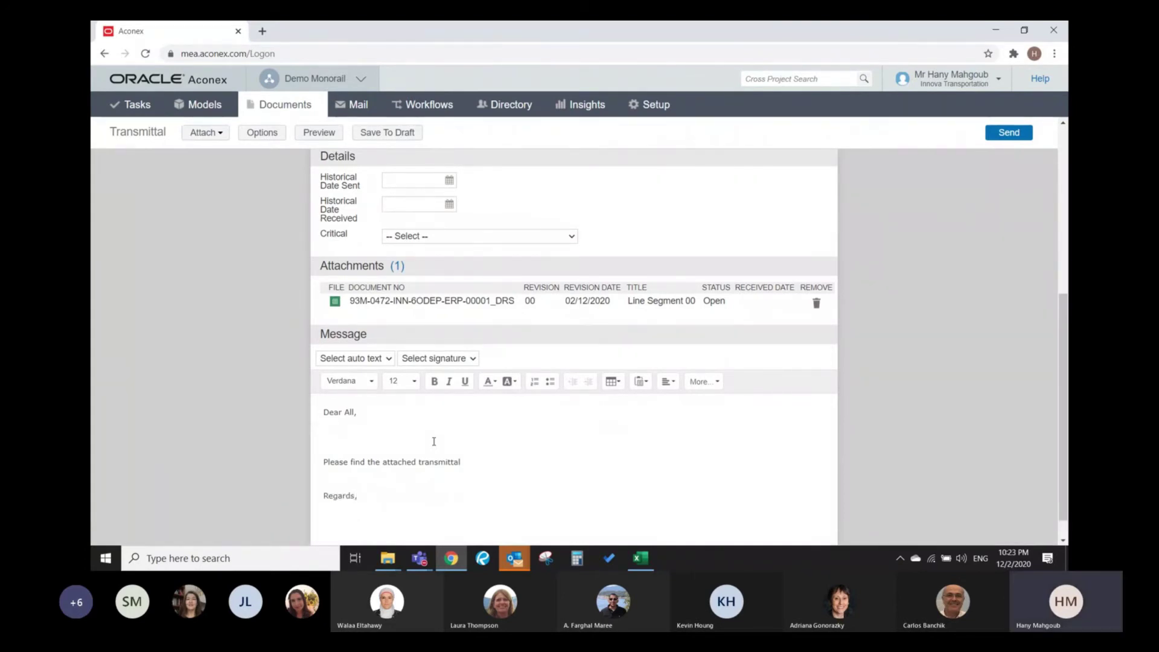
pyautogui.write('Hant')
pyautogui.press('BackSpace')
pyautogui.write('y')
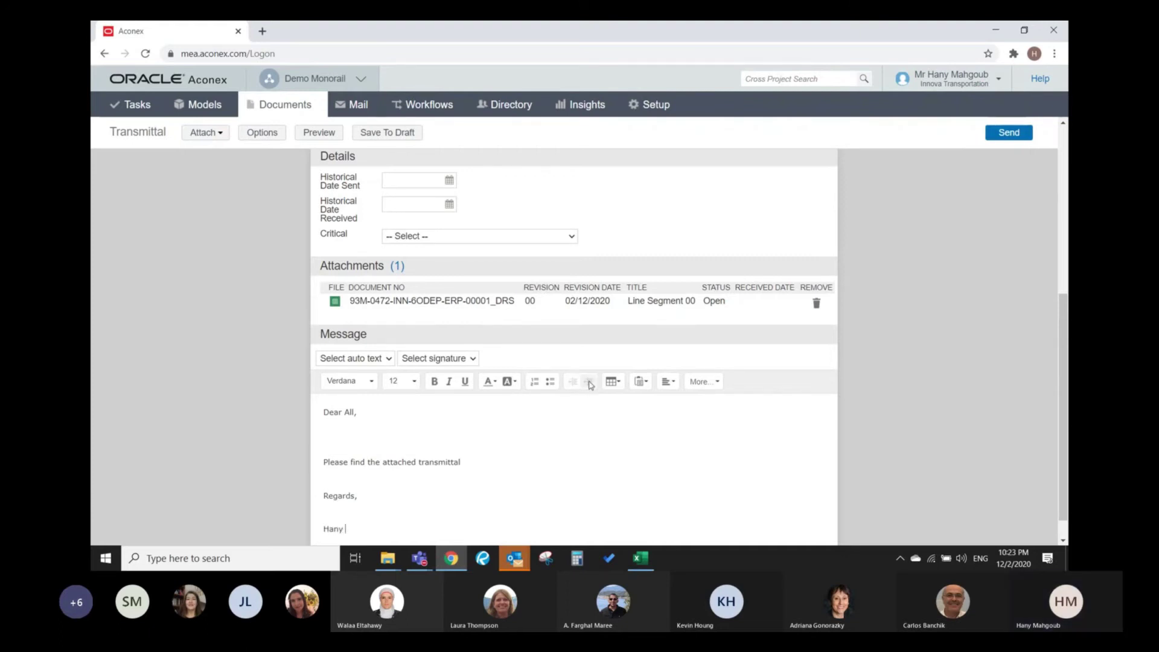
pyautogui.scroll(5, 590, 387)
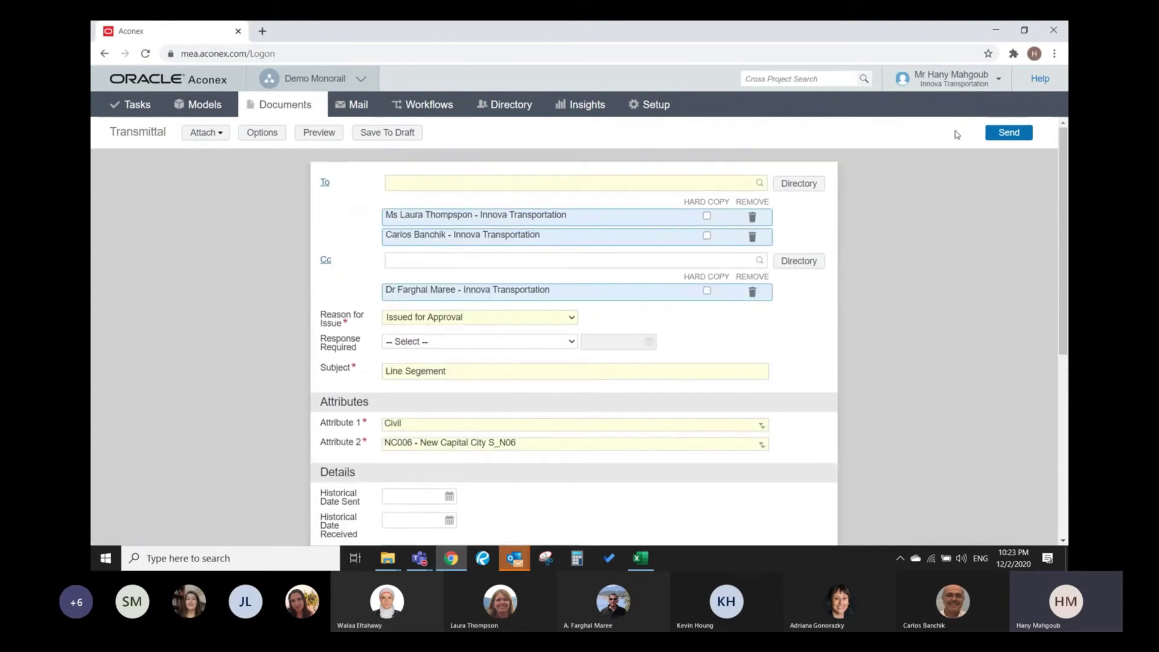
# - Send the completed transmittal and review the sent mail's header and details
pyautogui.click(1007, 135)
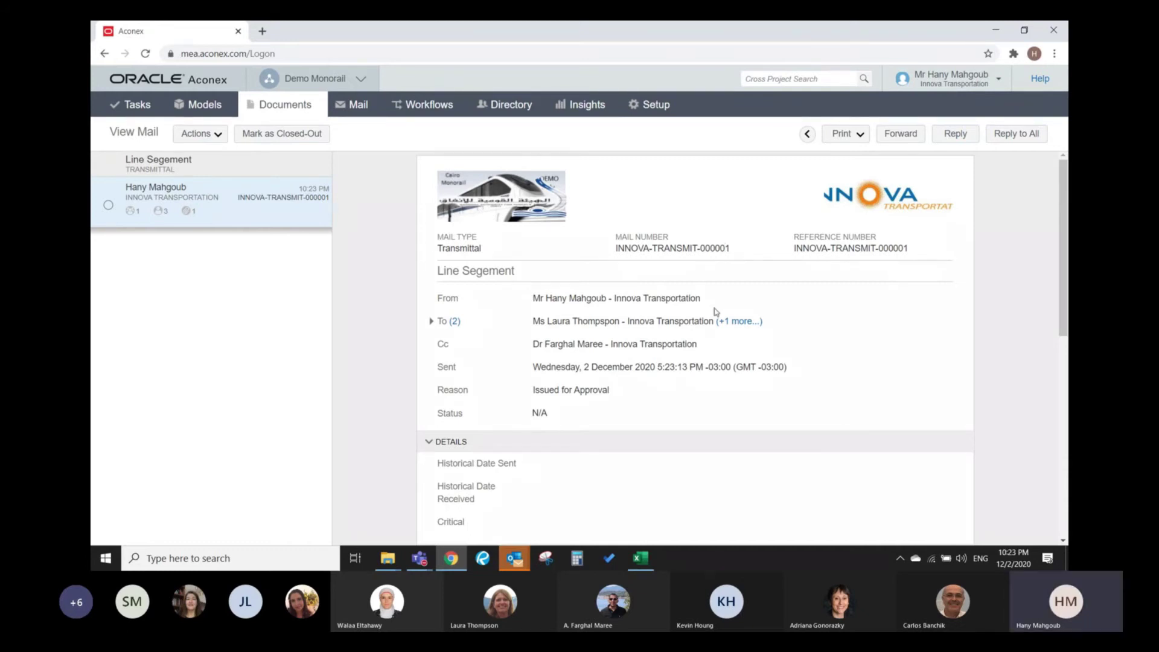
pyautogui.scroll(-1, 607, 383)
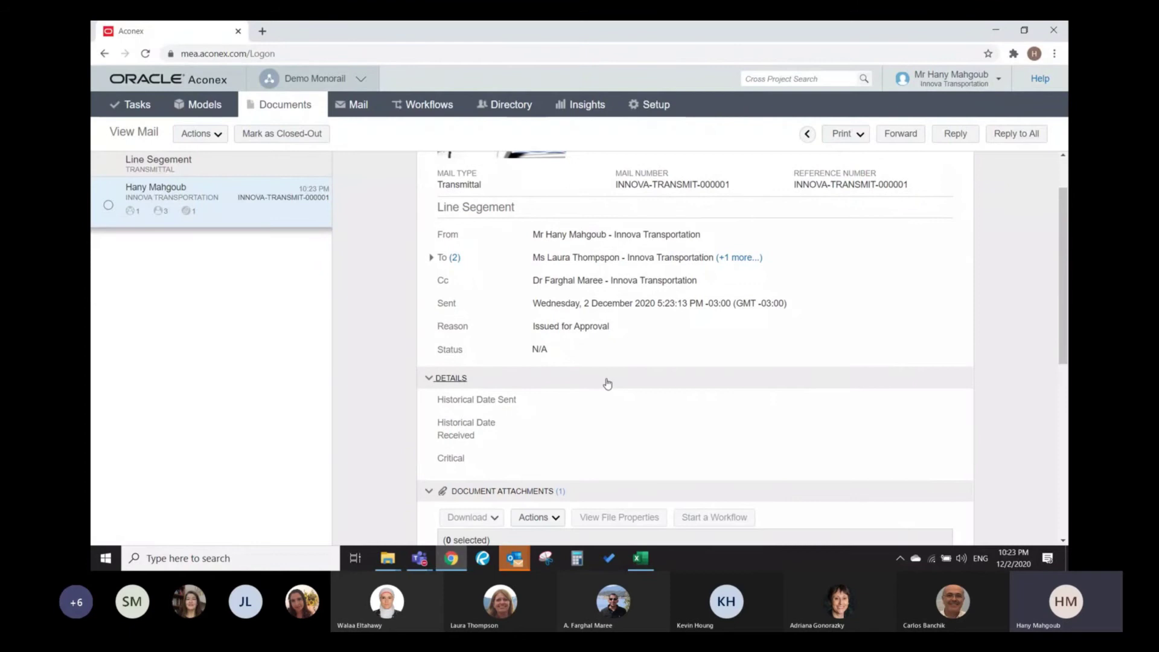
pyautogui.scroll(1, 607, 384)
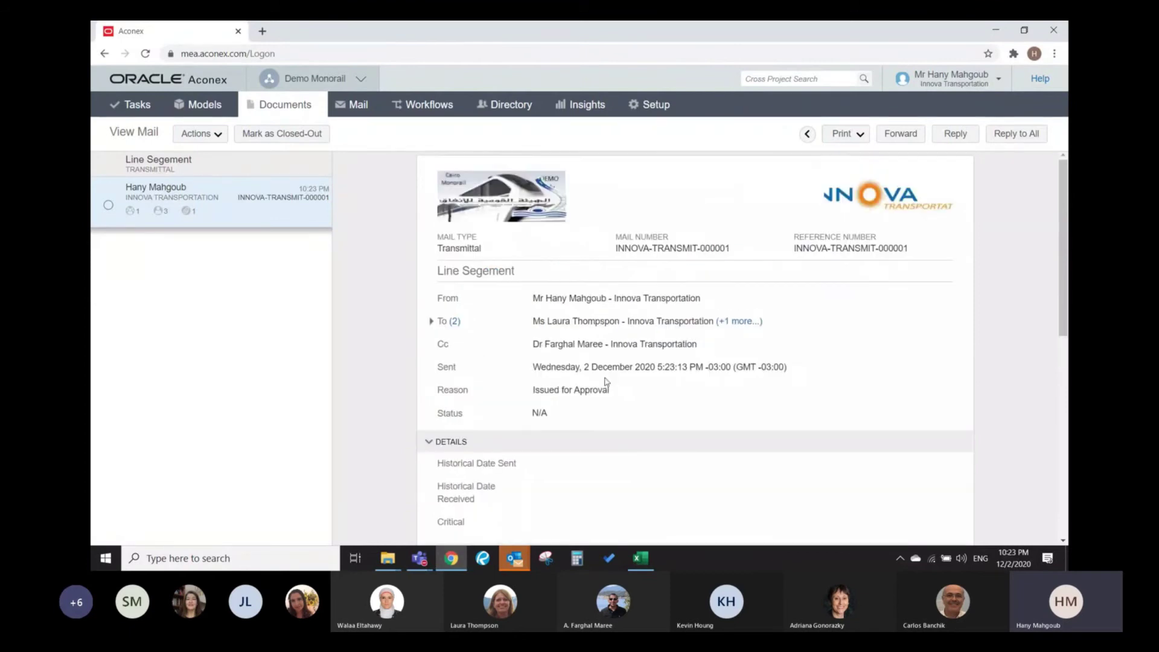
# - Create a blank mail of type General Correspondence and display the kinds of items that can be attached
pyautogui.click(300, 112)
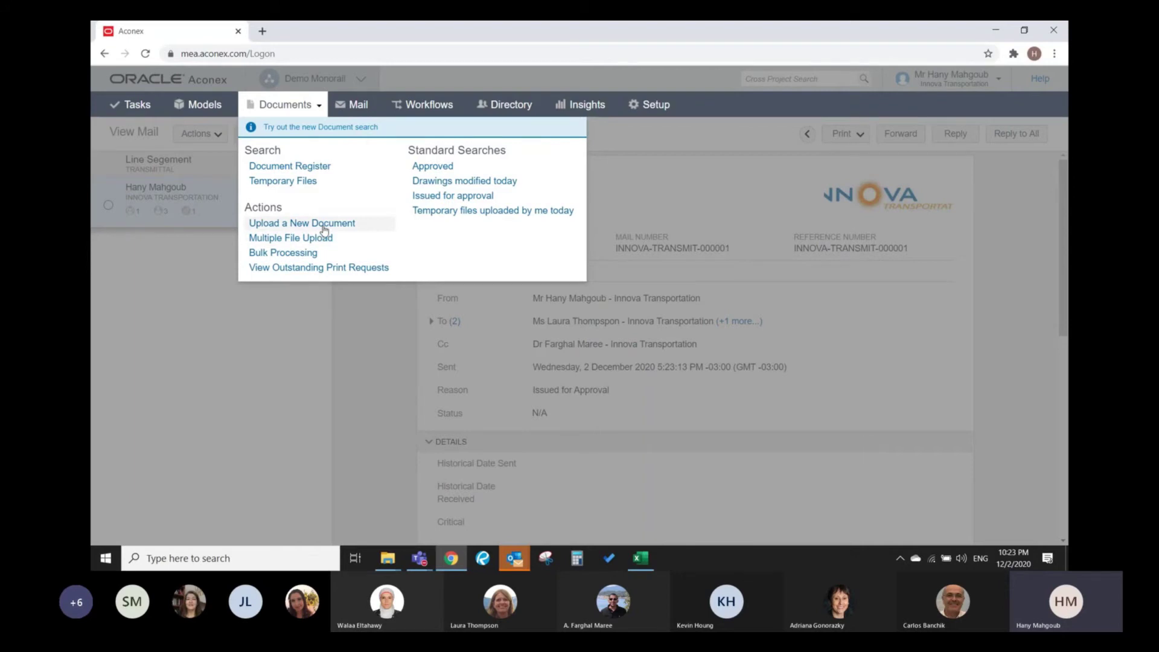
pyautogui.click(338, 359)
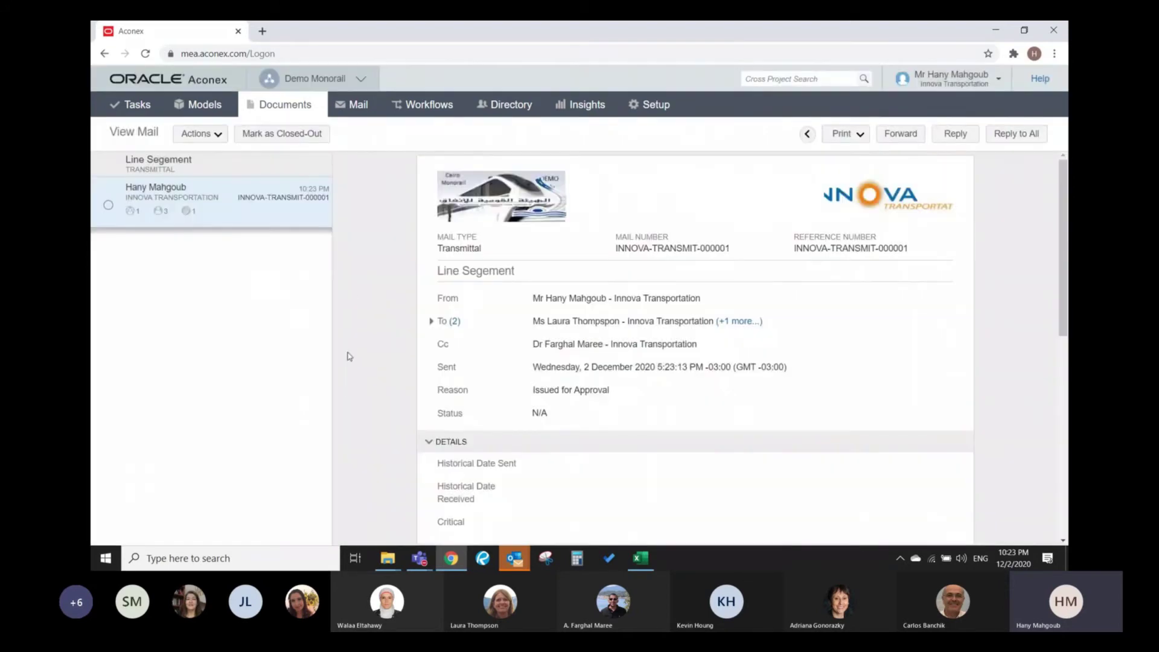
pyautogui.click(359, 105)
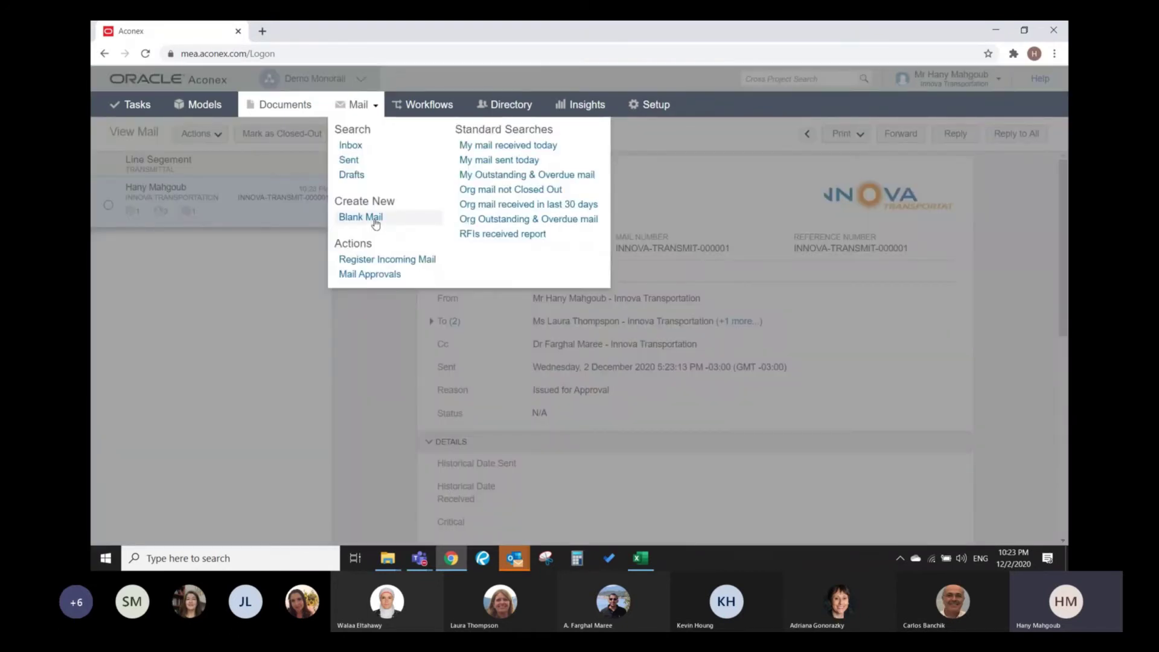
pyautogui.click(374, 219)
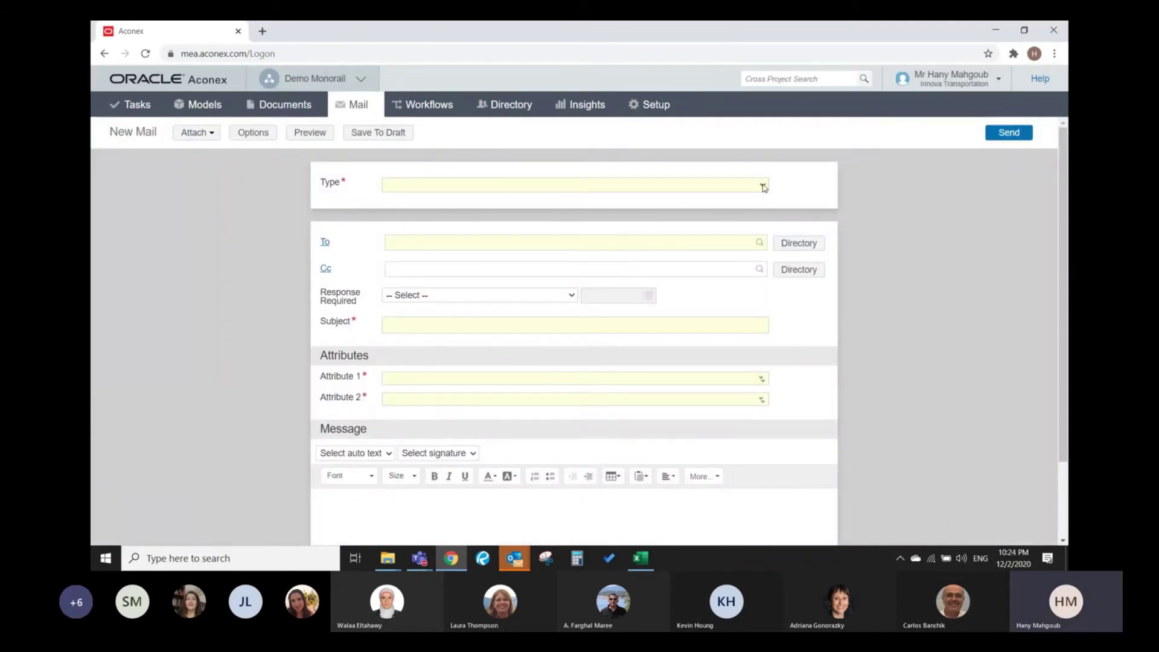
pyautogui.click(764, 188)
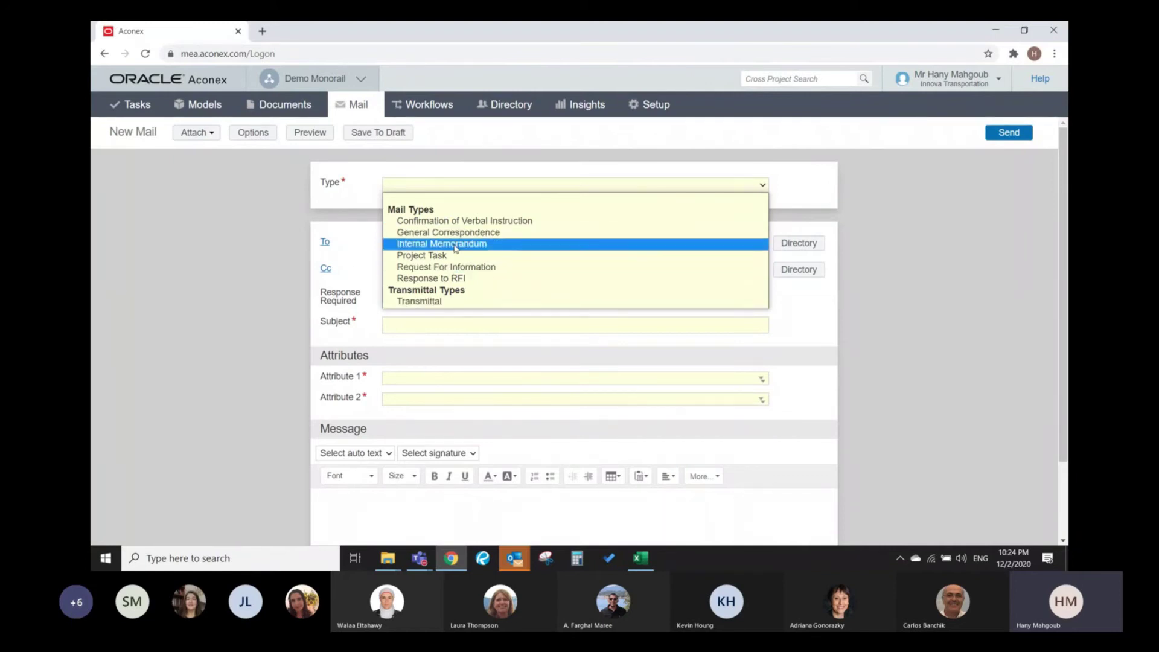
pyautogui.click(469, 234)
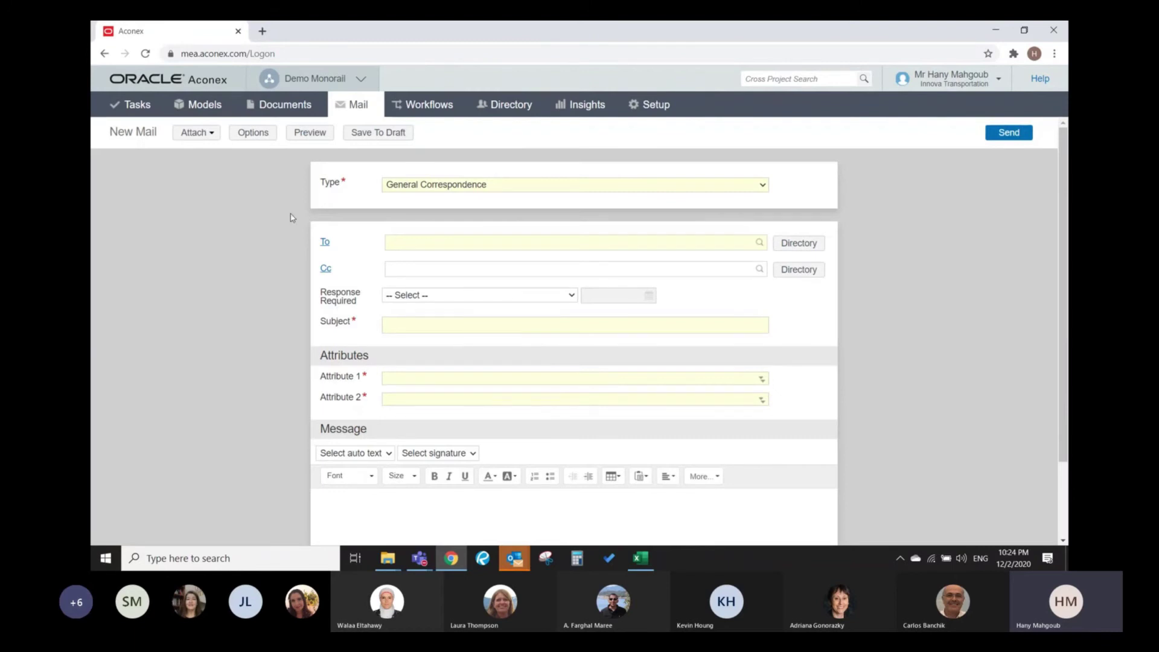
pyautogui.click(195, 132)
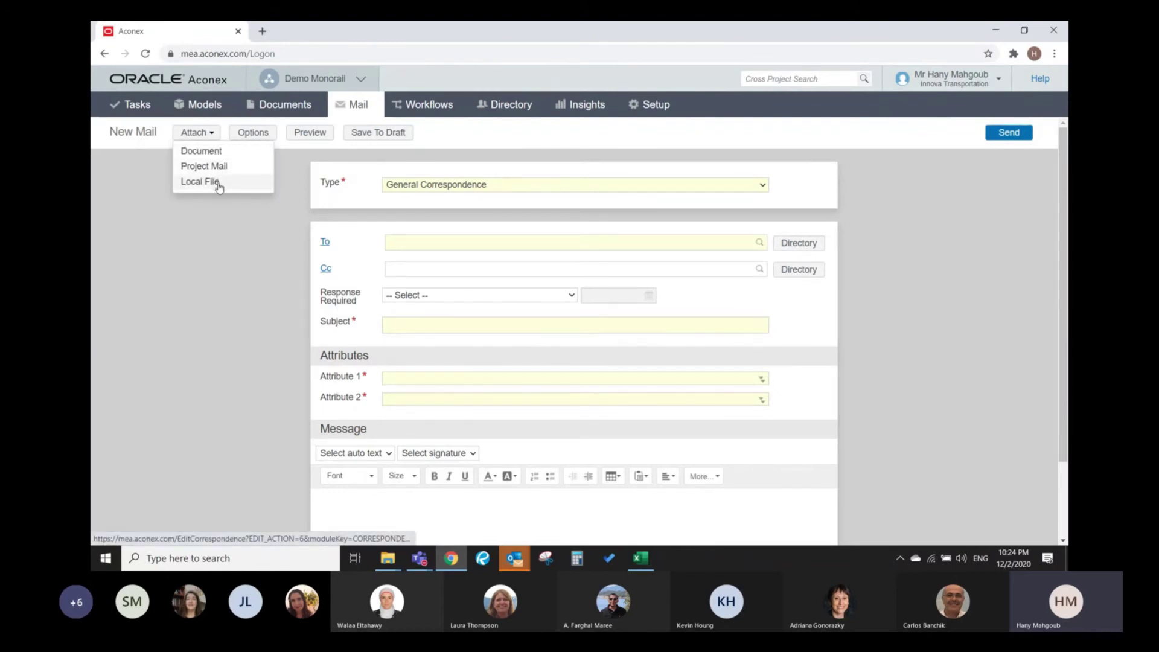
# - Change the mail type to Transmittal and display the attachment choices for that type
pyautogui.click(596, 184)
pyautogui.click(463, 304)
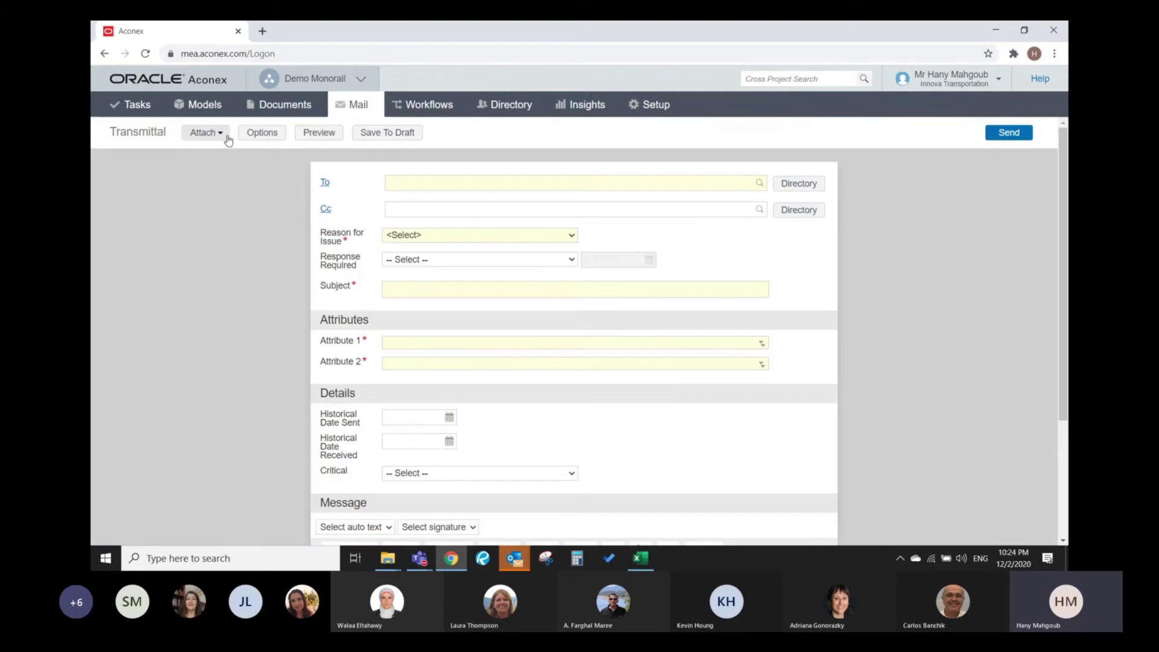
pyautogui.click(222, 134)
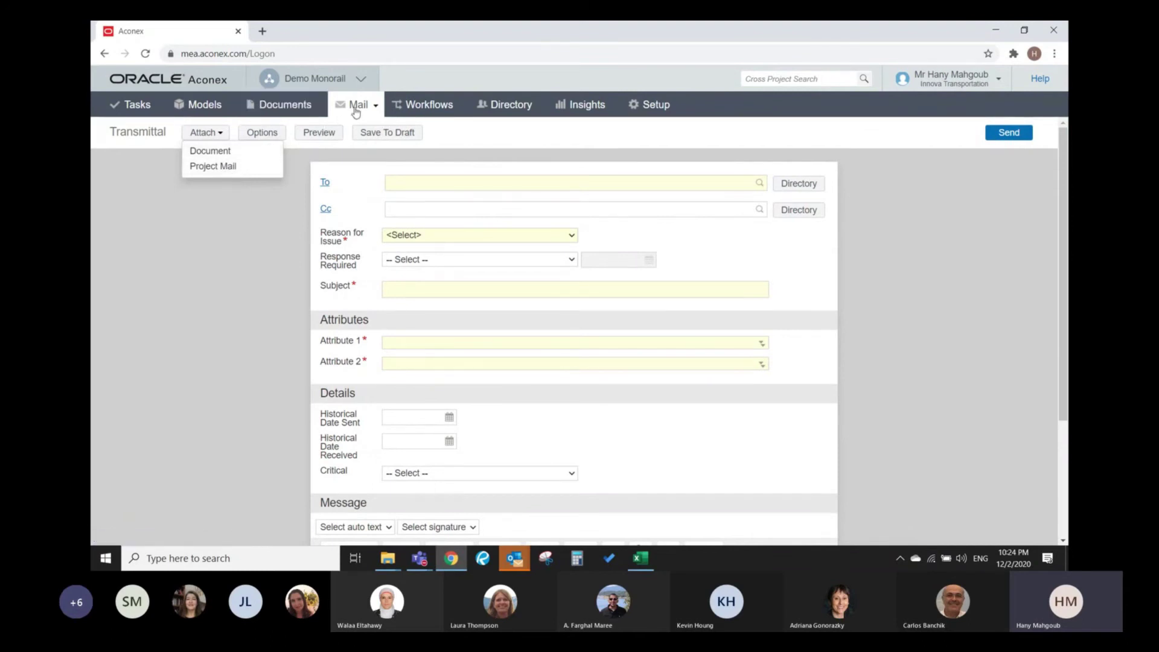
# - Start another blank mail and examine the available mail and transmittal types
pyautogui.moveTo(357, 109)
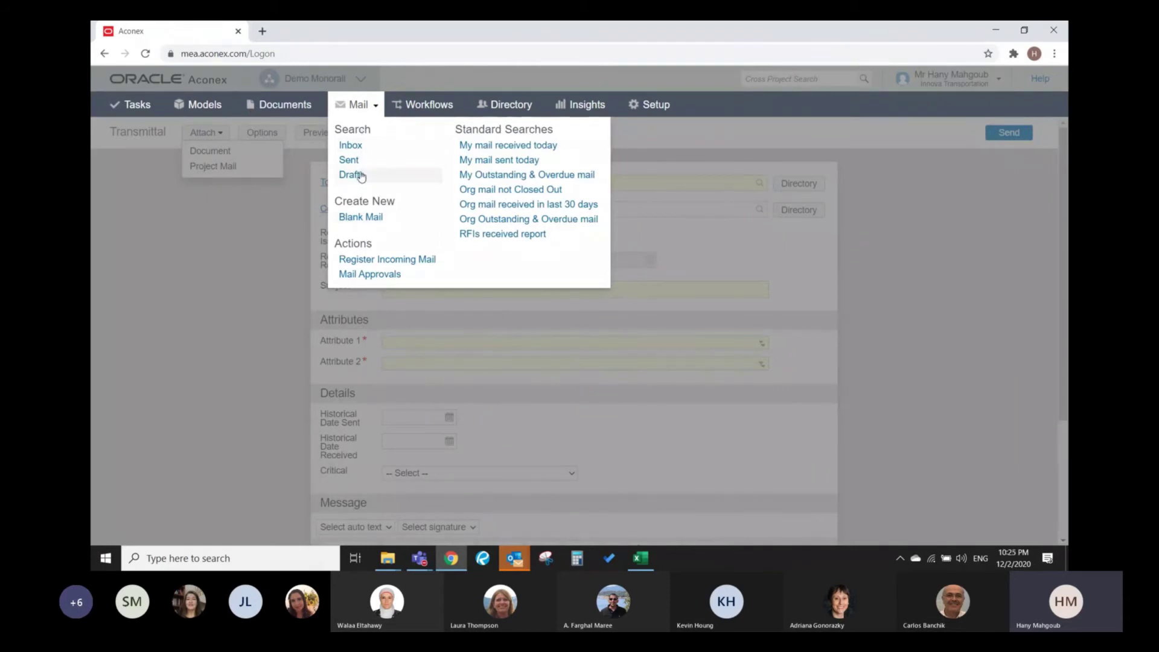
pyautogui.click(362, 218)
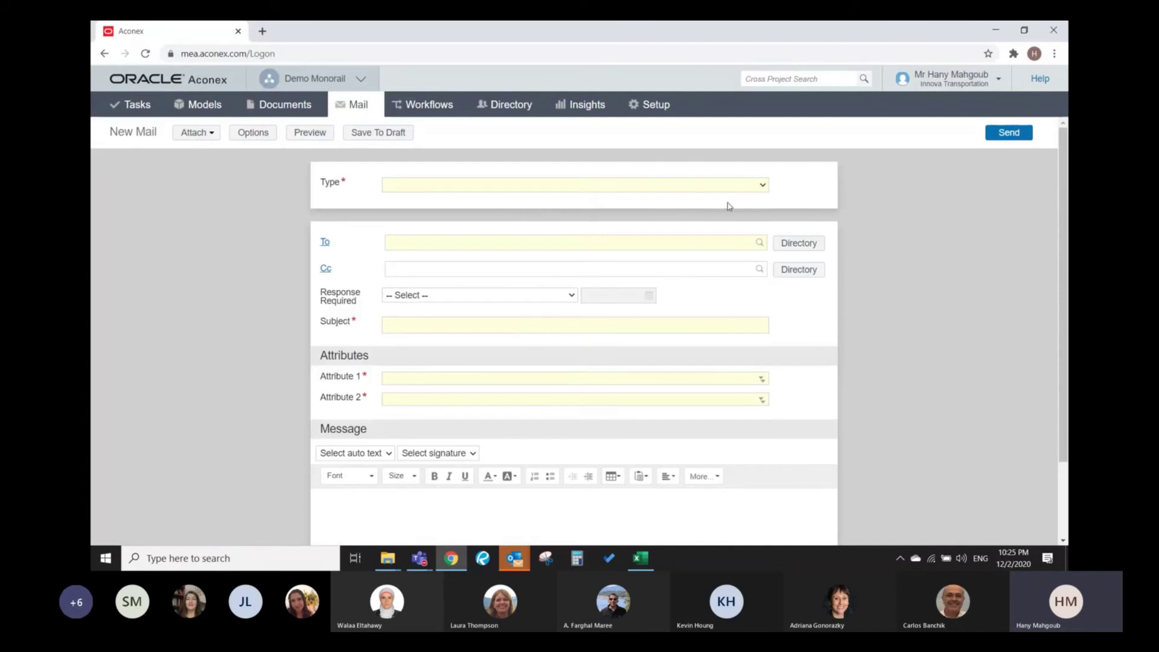
pyautogui.click(764, 187)
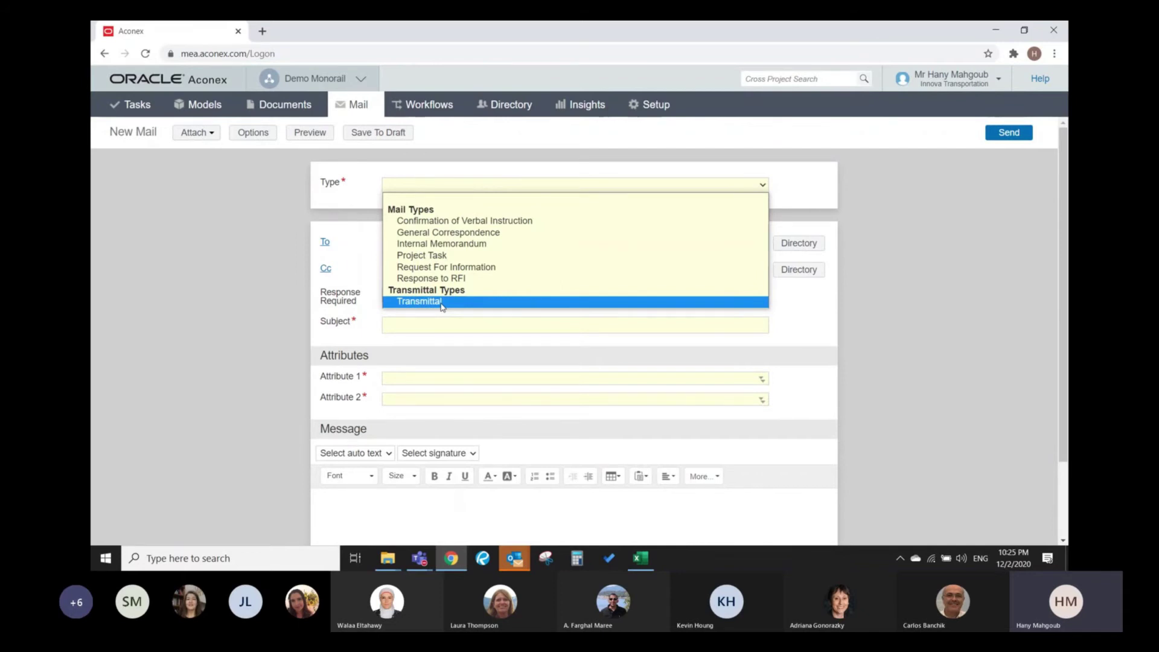
pyautogui.click(315, 111)
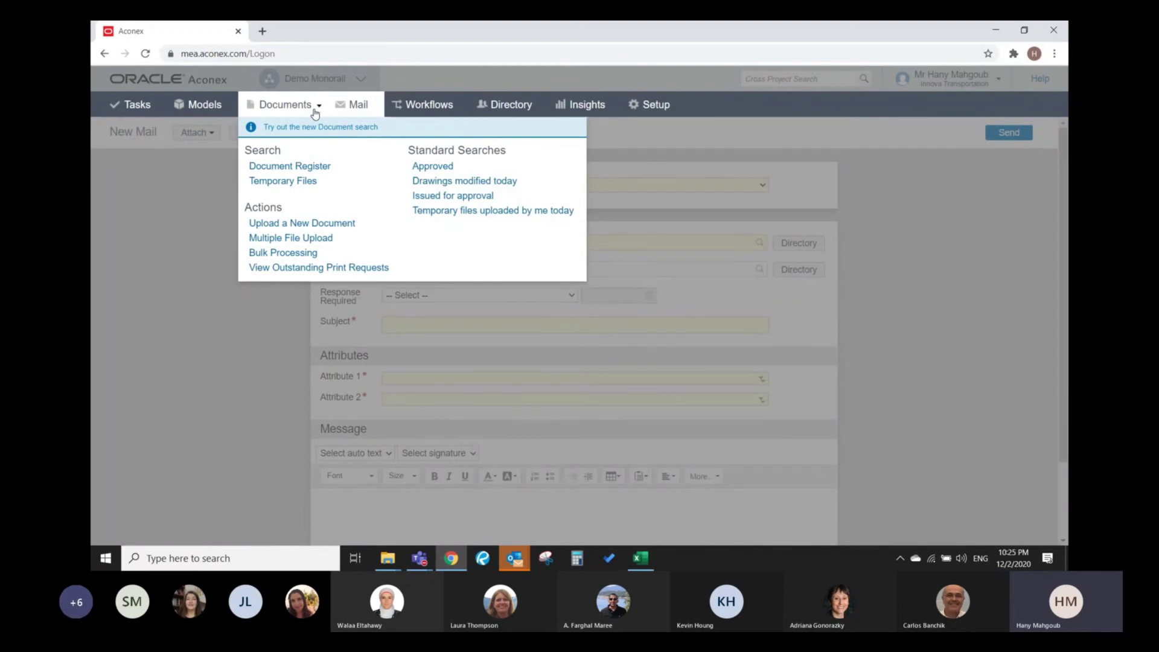
pyautogui.click(350, 111)
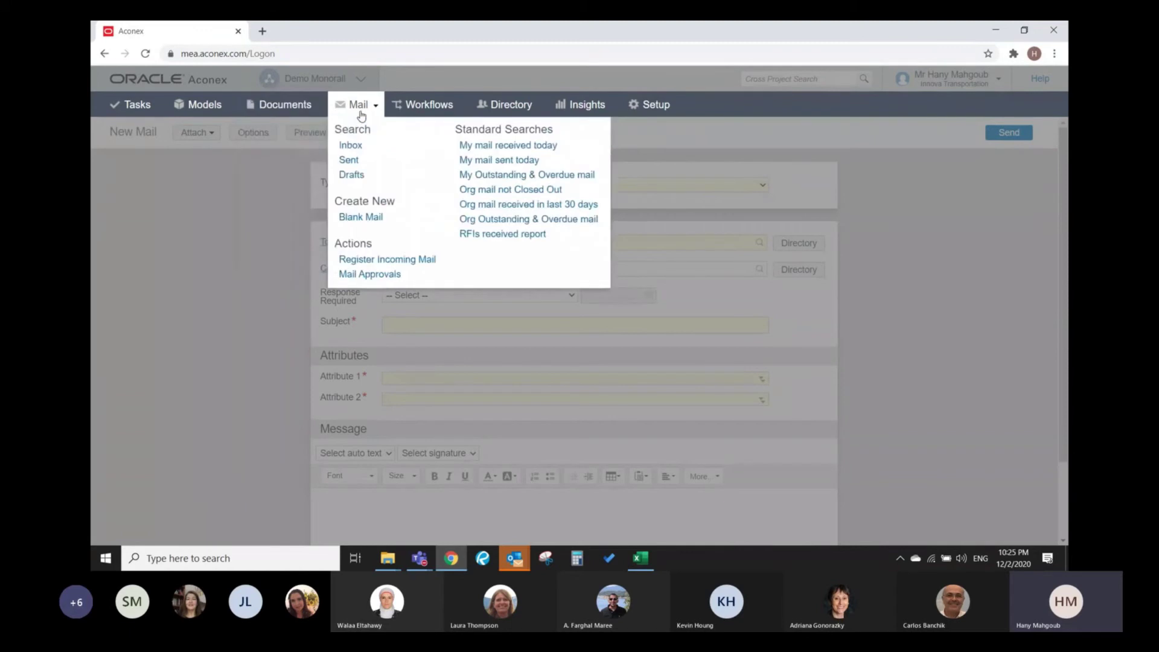
pyautogui.click(315, 115)
pyautogui.click(353, 113)
pyautogui.click(316, 115)
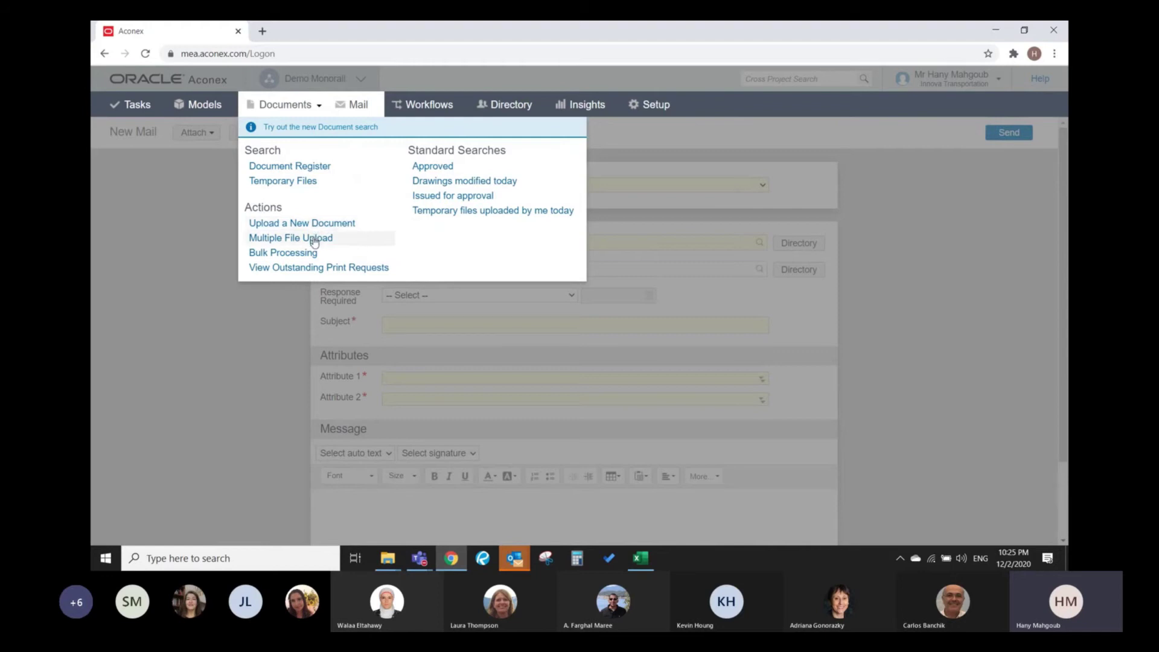
# - Open the form for uploading a new document and examine the sources offered for its file
pyautogui.click(341, 225)
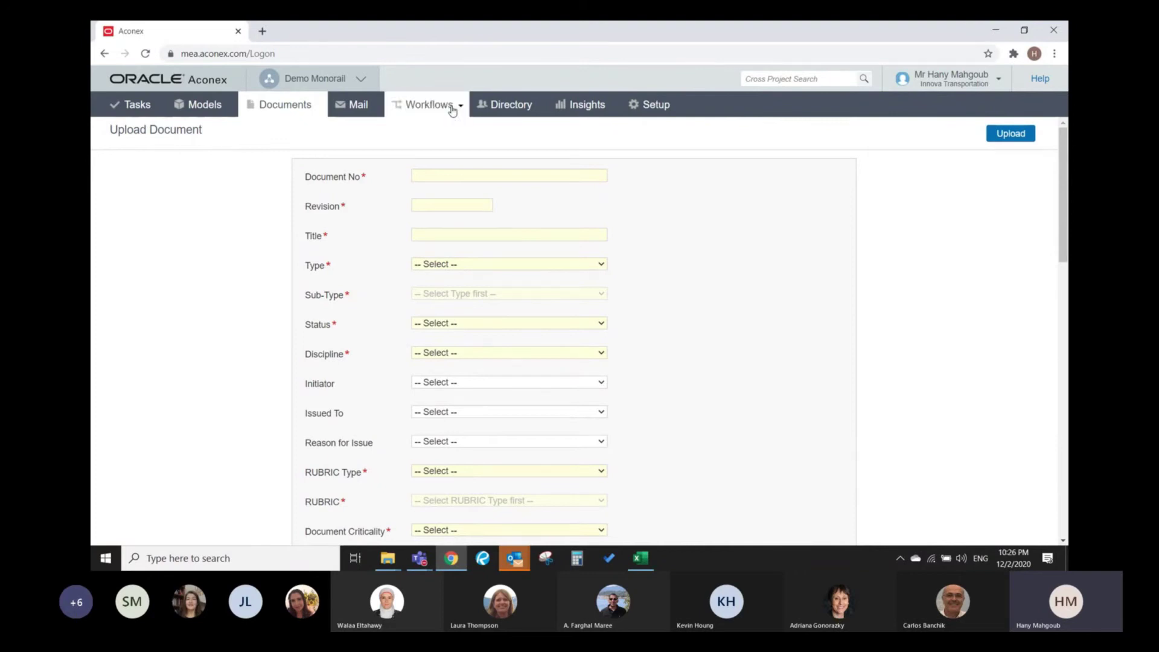
pyautogui.click(311, 108)
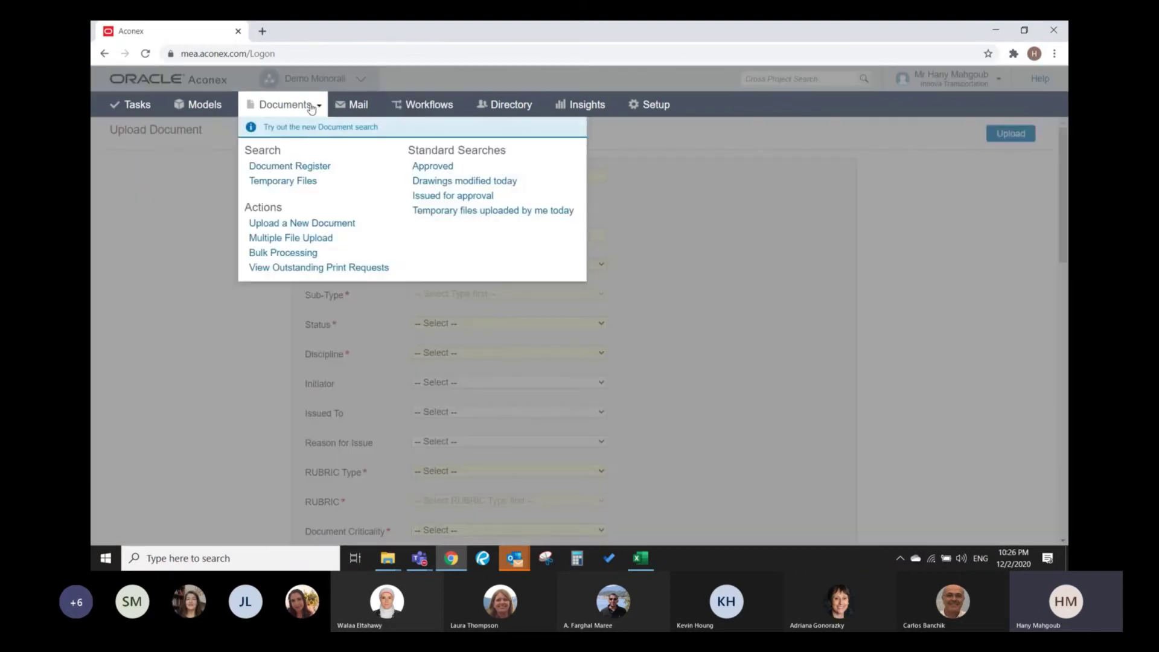
pyautogui.click(288, 224)
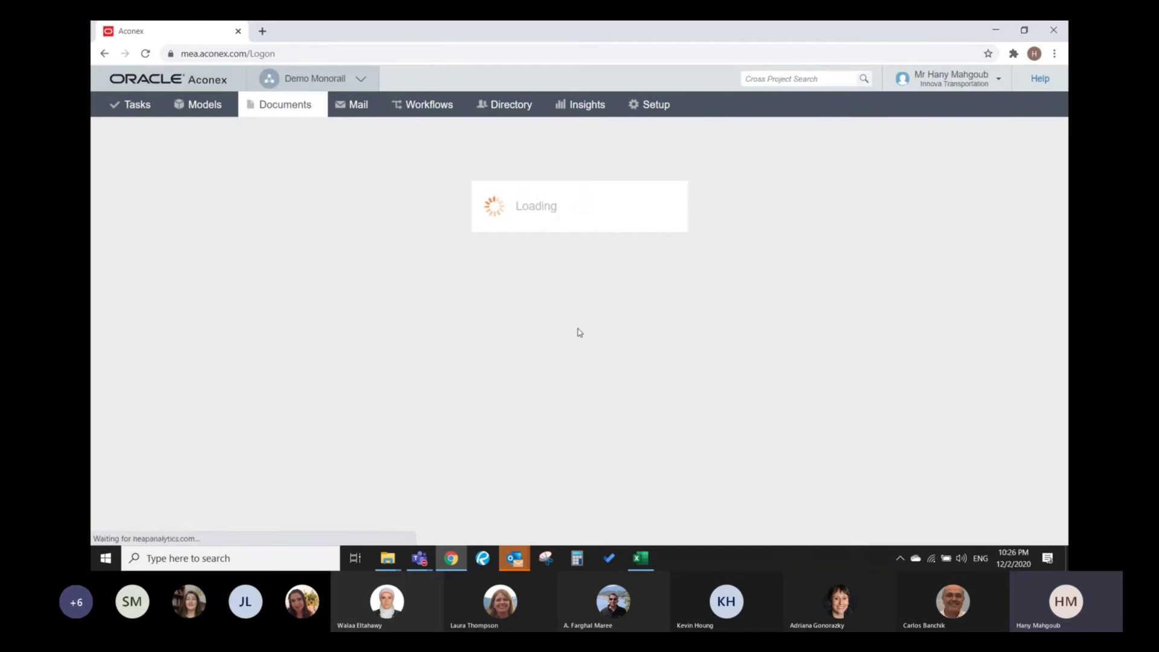
pyautogui.click(448, 179)
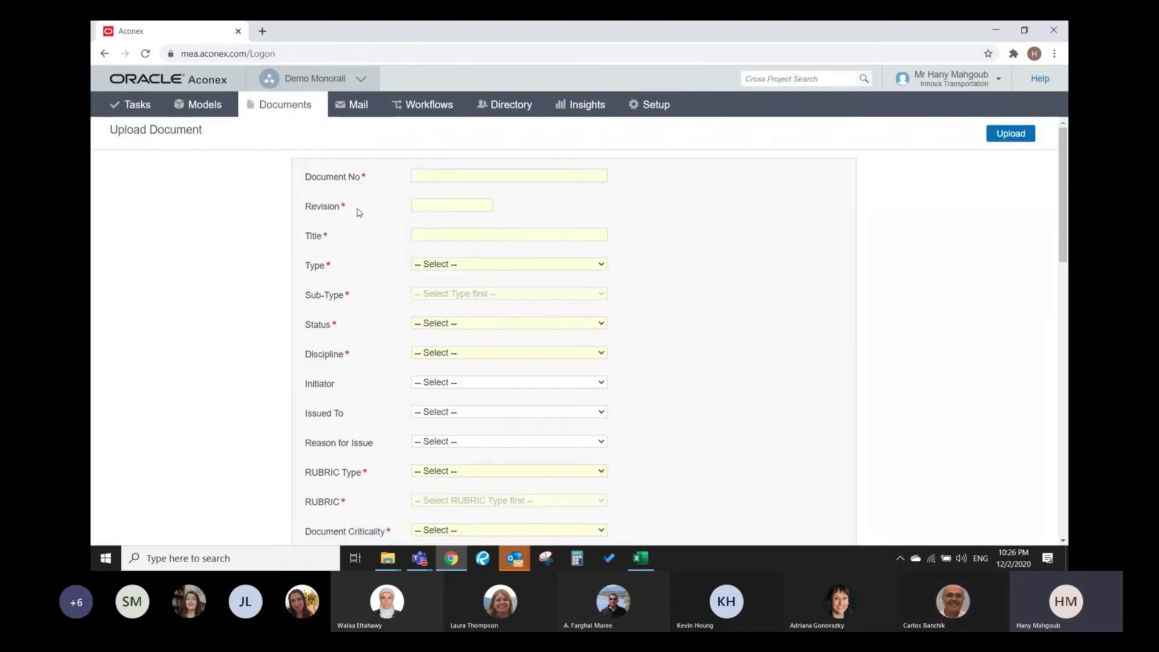
pyautogui.scroll(-7, 374, 287)
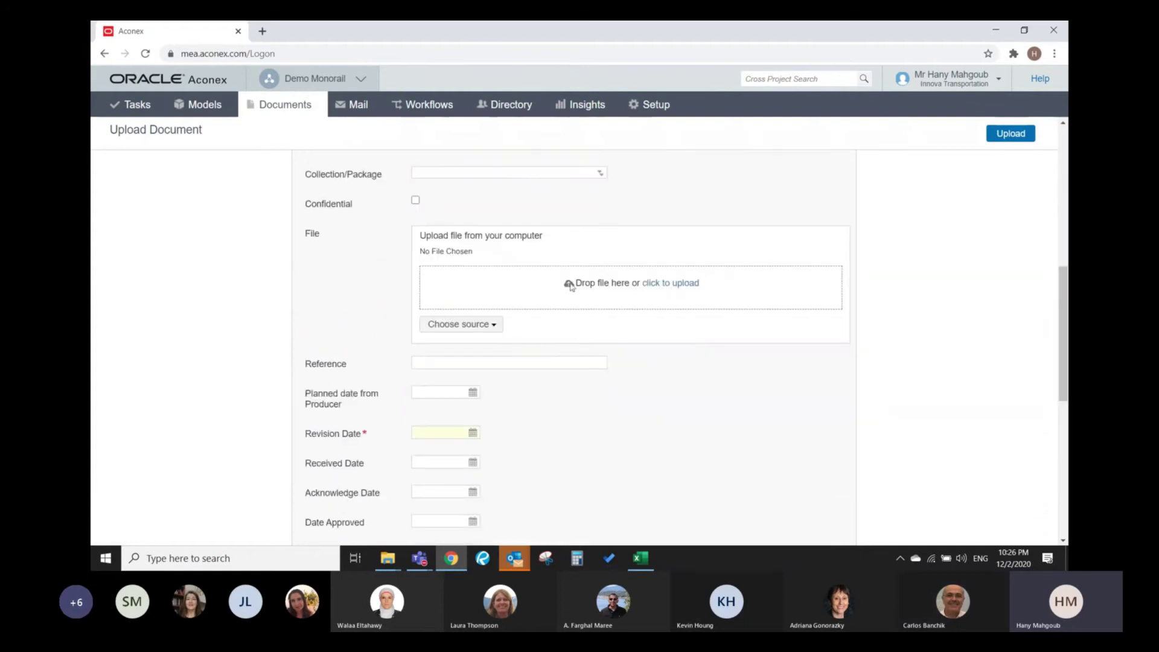
pyautogui.click(494, 327)
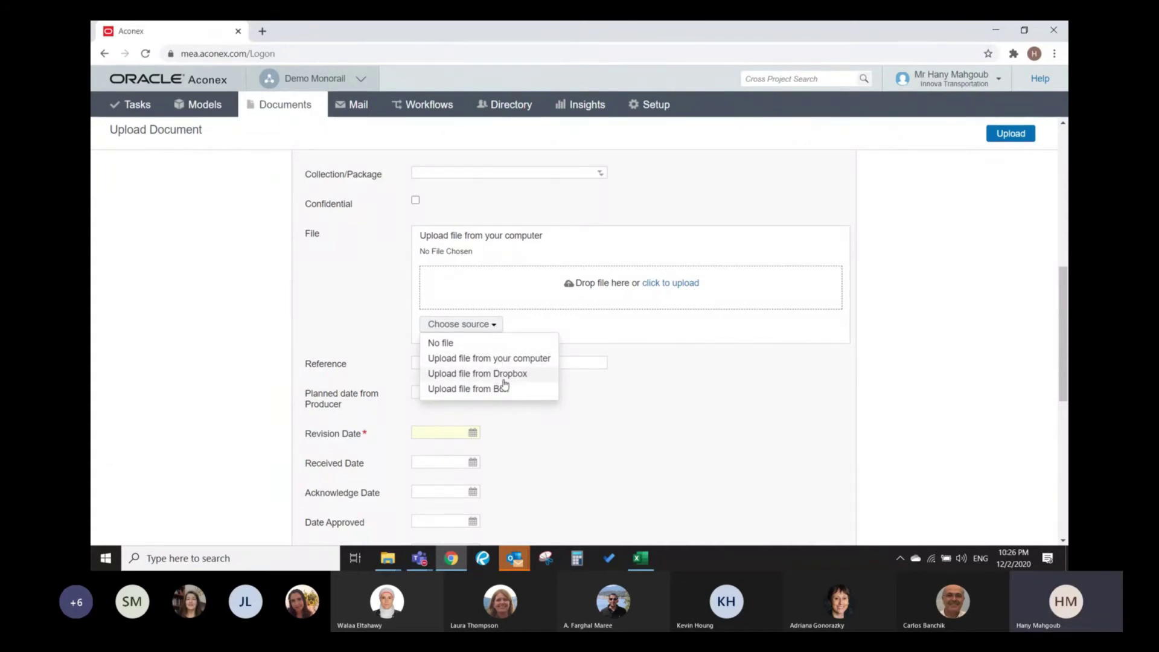
pyautogui.click(648, 428)
# - Add 93M-0472-INN-6ODEP-ERP-00001_DRS (00).xlsx from the Transmittals Out Prepare folder as the document's upload file
pyautogui.click(384, 564)
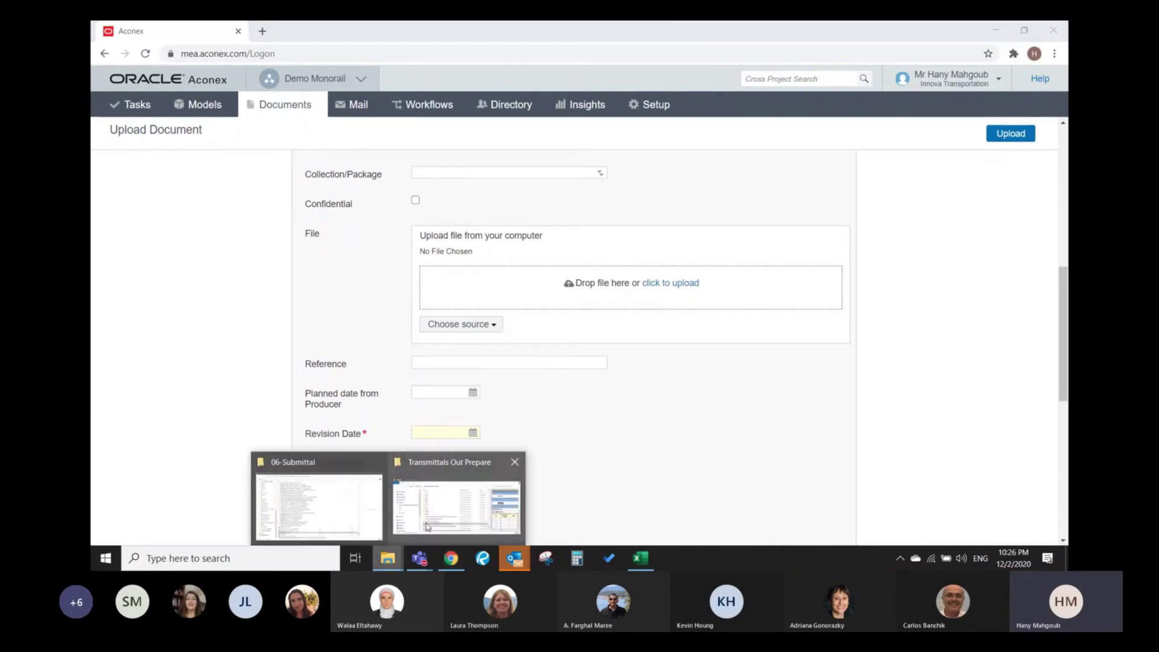
pyautogui.click(428, 527)
pyautogui.moveTo(356, 282); pyautogui.dragTo(837, 293)
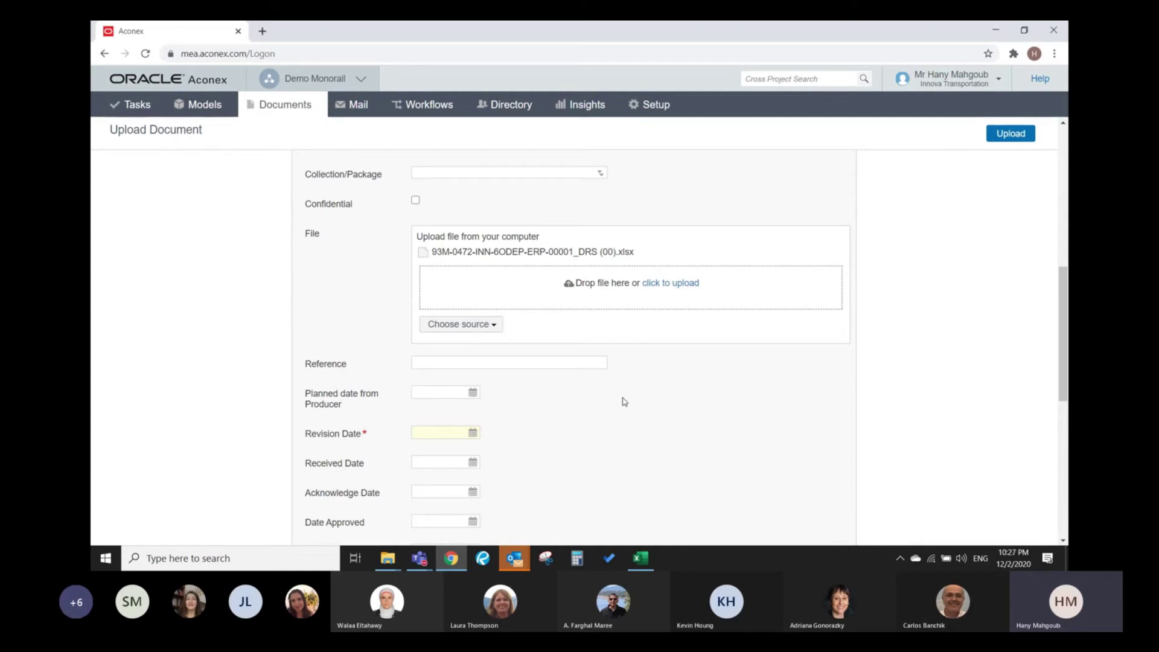
# - Open Bulk Processing and display the form for a new bulk processing job
pyautogui.scroll(8, 595, 380)
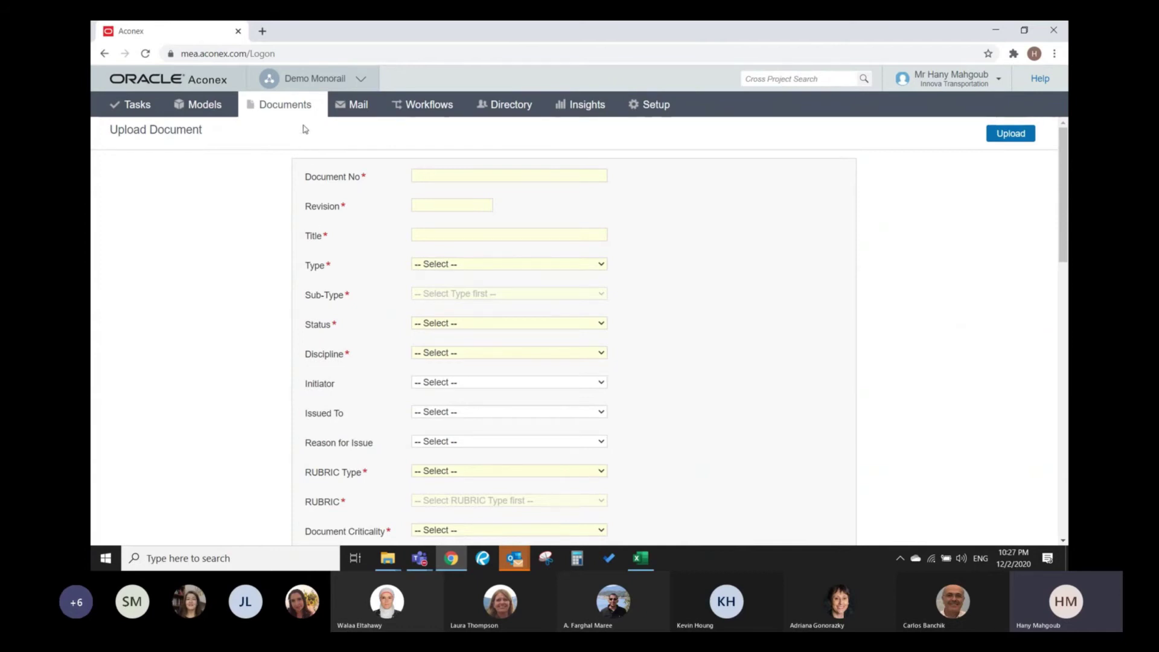
pyautogui.click(284, 105)
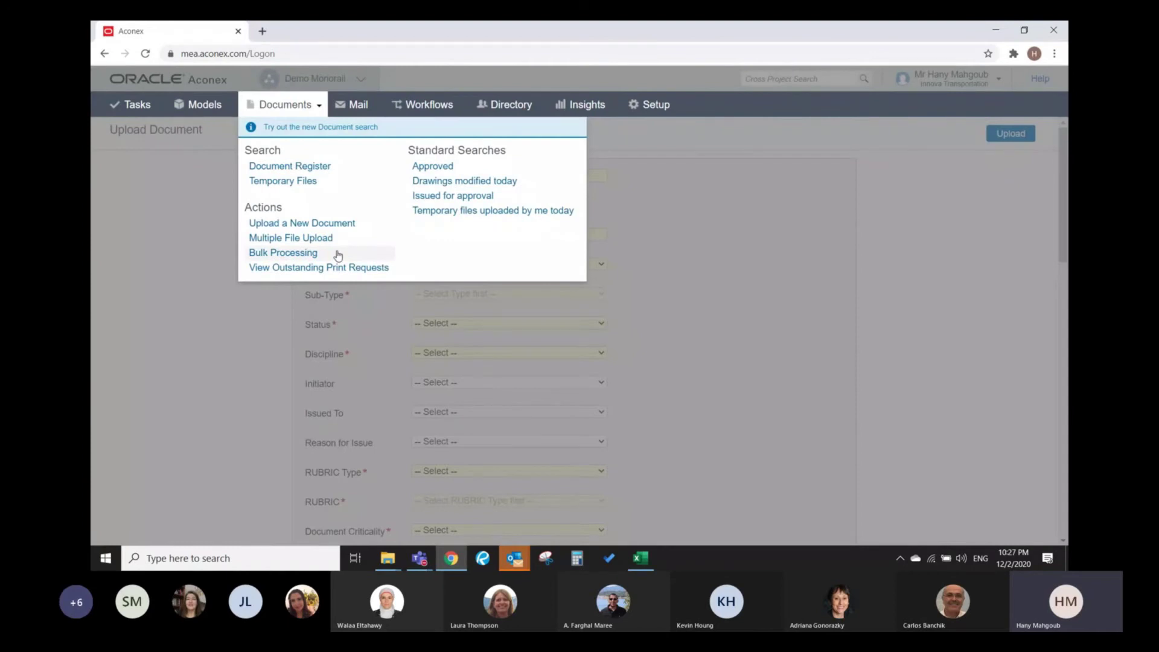
pyautogui.click(299, 254)
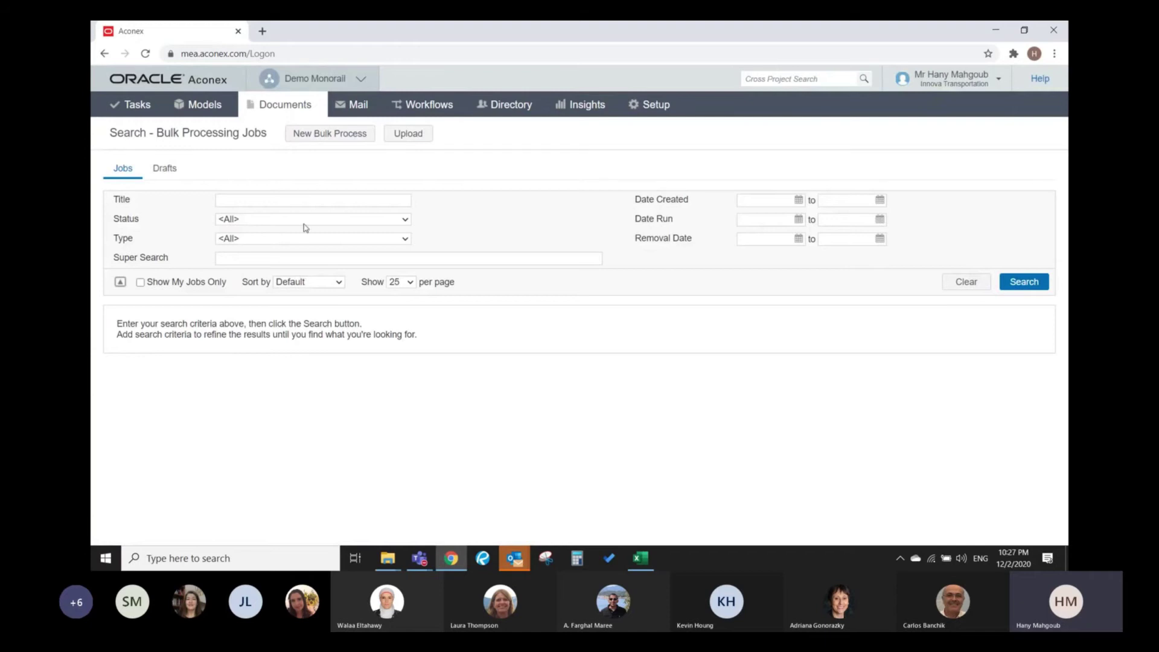
pyautogui.click(330, 133)
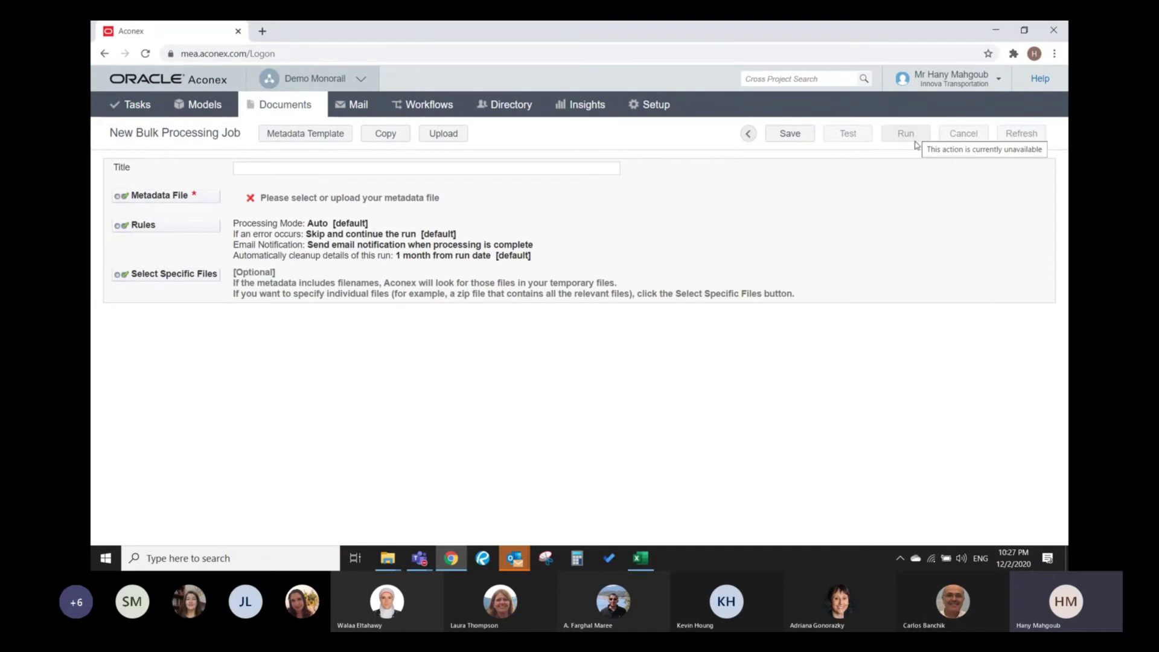
# - Return to the Document Register search and clear all its filters
pyautogui.click(293, 106)
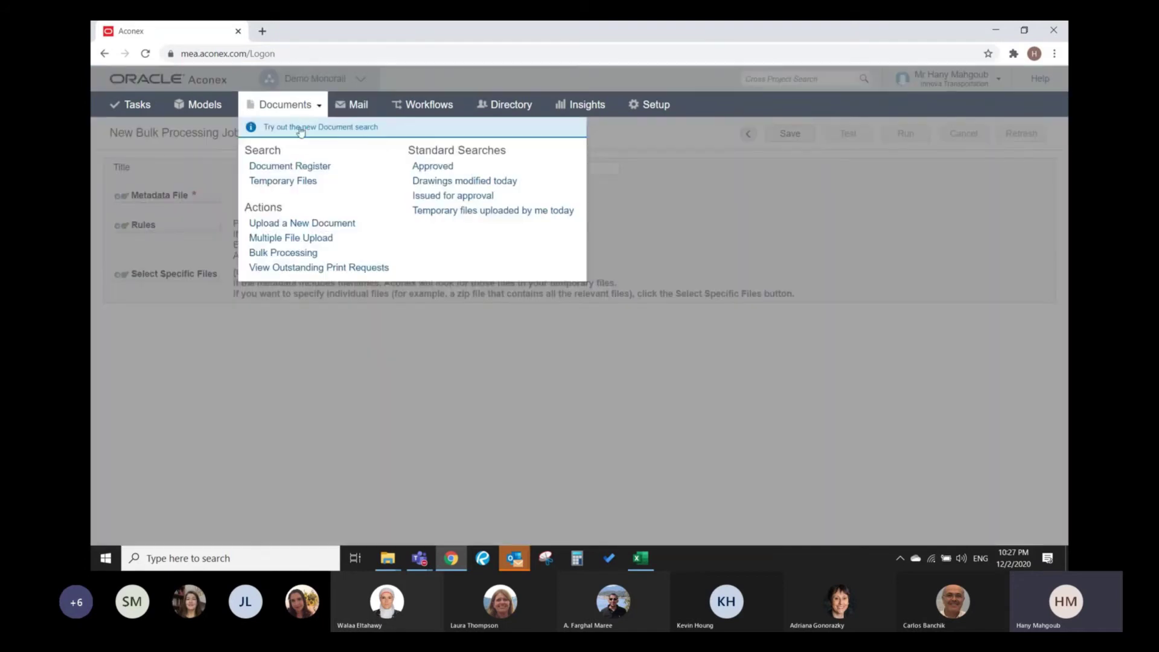
pyautogui.click(320, 171)
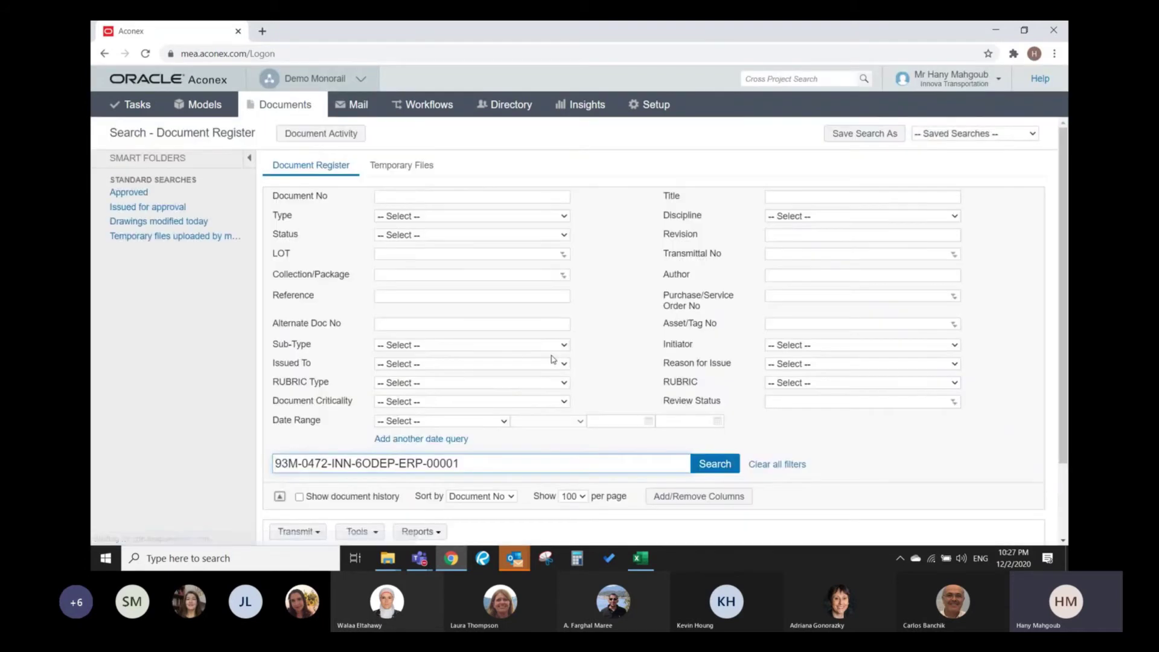
pyautogui.click(784, 464)
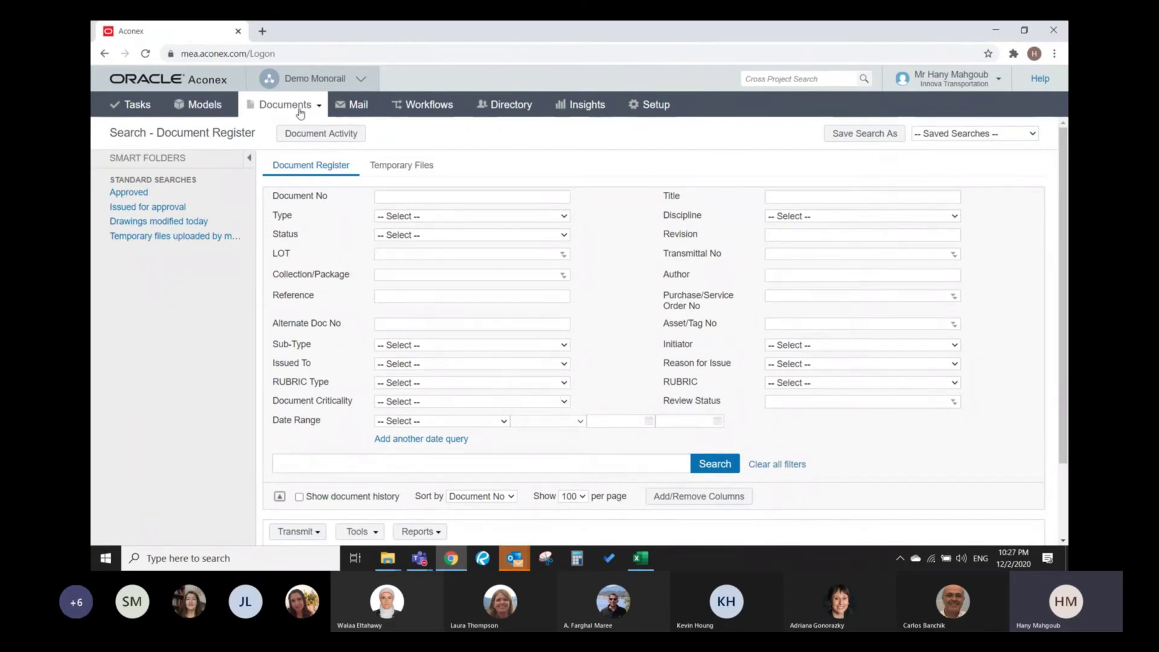
# - Switch the active project to Cairo Monorail
pyautogui.click(359, 79)
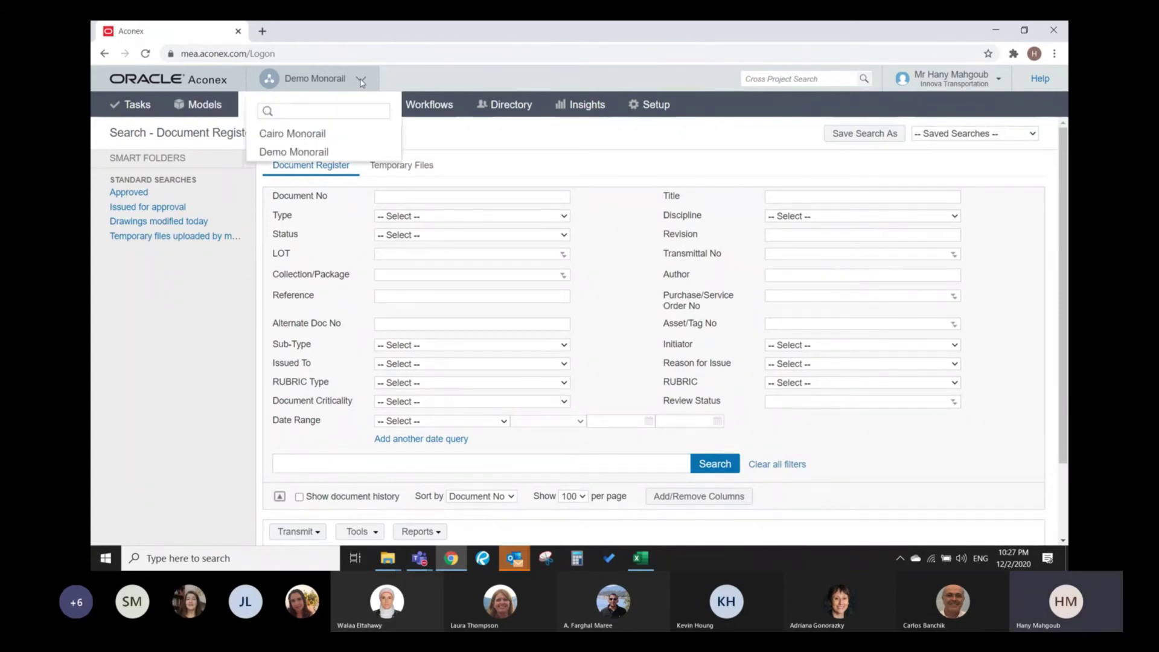
pyautogui.click(310, 134)
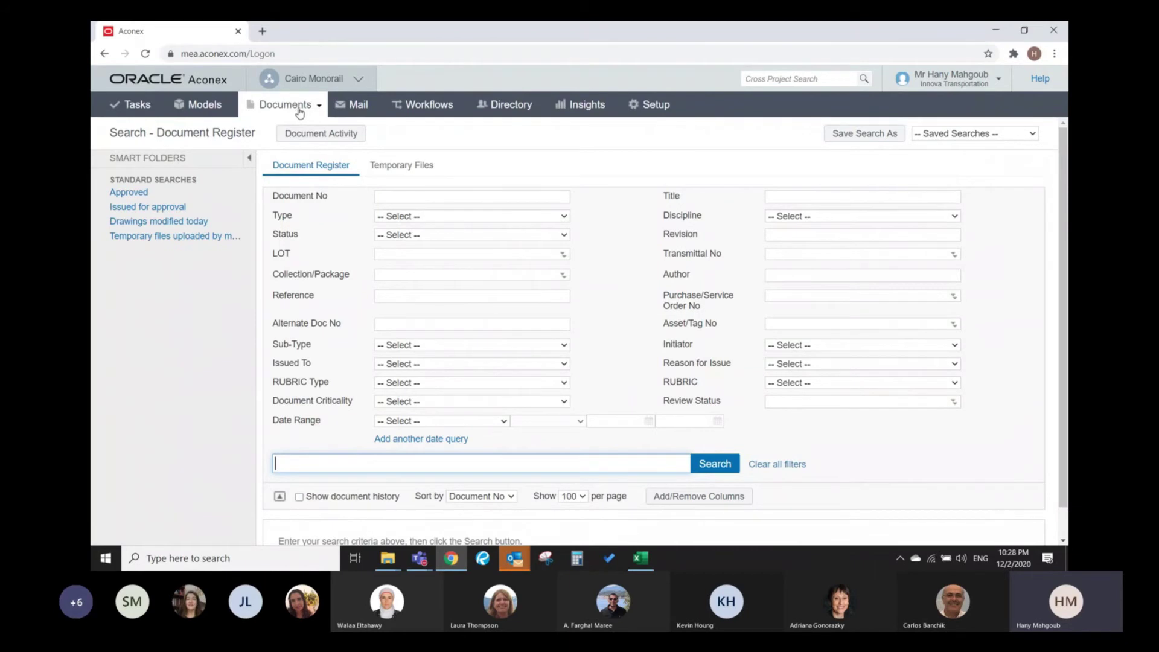
# - Open the Cairo Monorail Document Register and run a search with no filters set
pyautogui.click(297, 112)
pyautogui.click(301, 171)
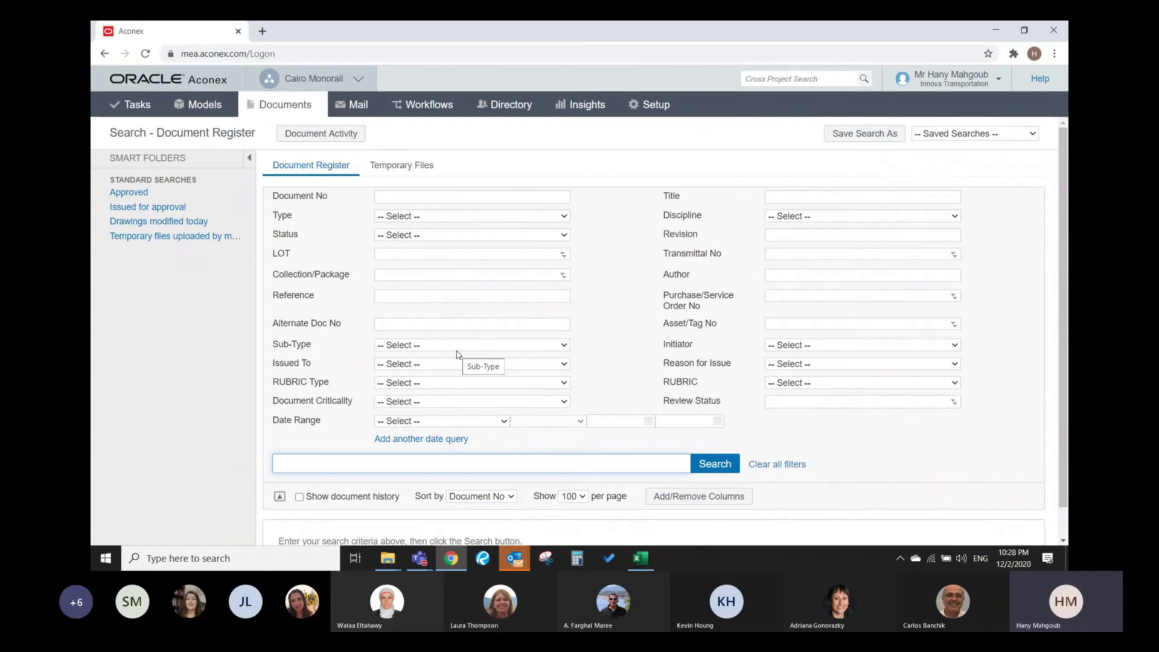
pyautogui.scroll(-1, 635, 374)
pyautogui.scroll(1, 636, 374)
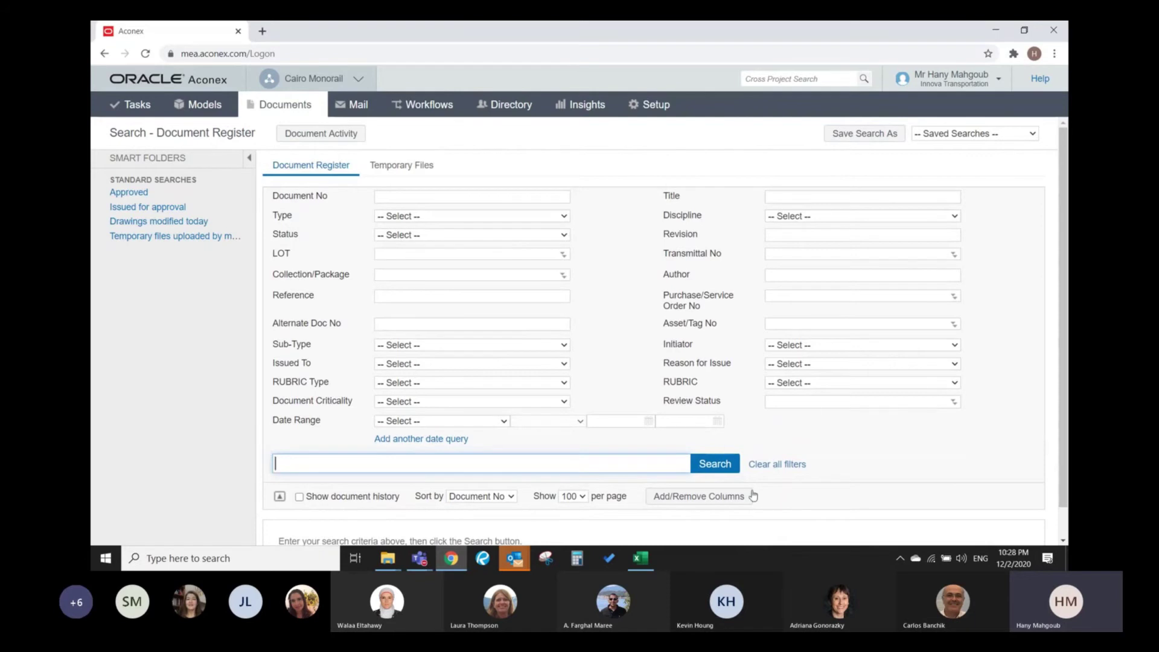
pyautogui.click(722, 466)
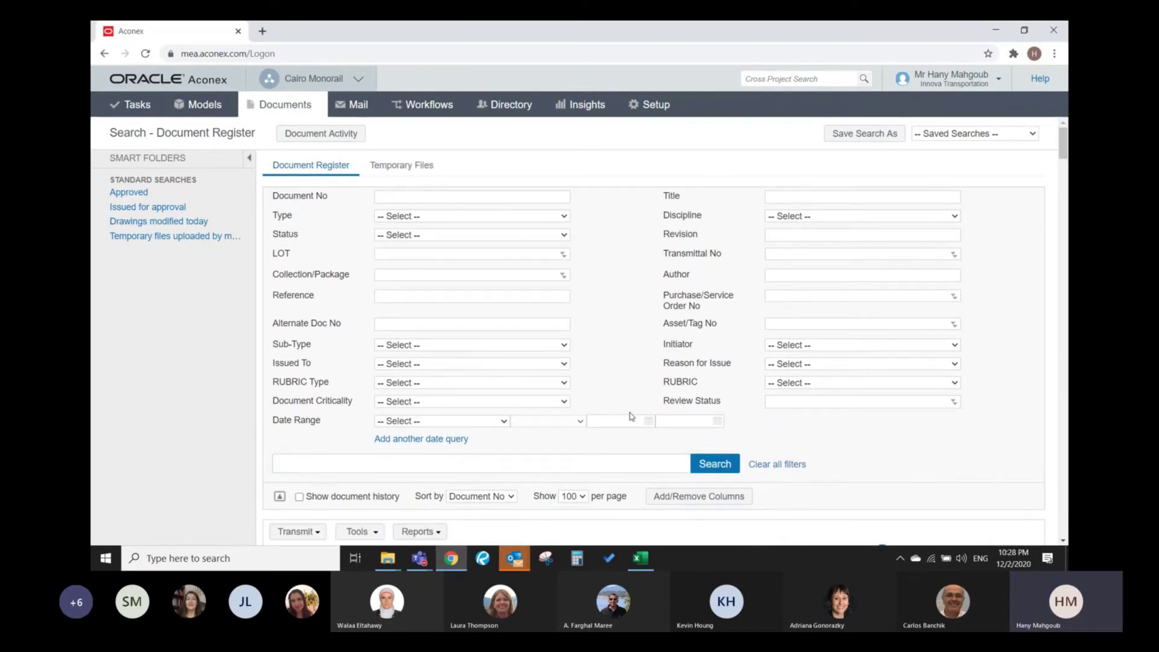
# - Examine the document numbers, titles, revisions, statuses and authors in the unfiltered Document Register results
pyautogui.scroll(-5, 631, 417)
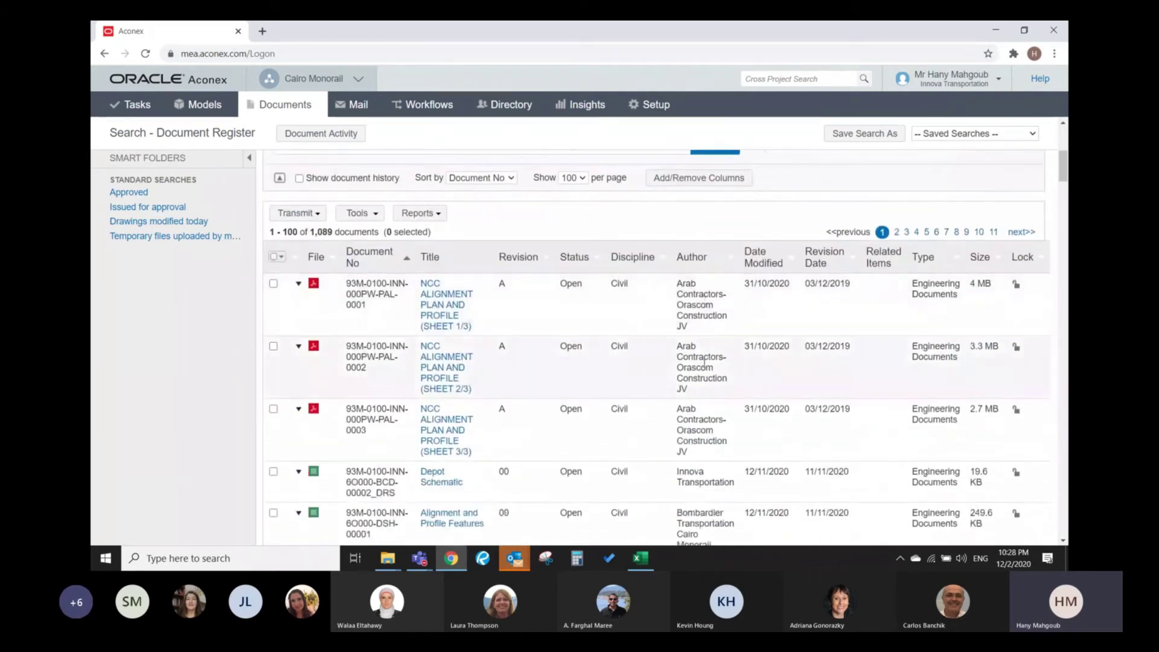
pyautogui.scroll(-15, 703, 362)
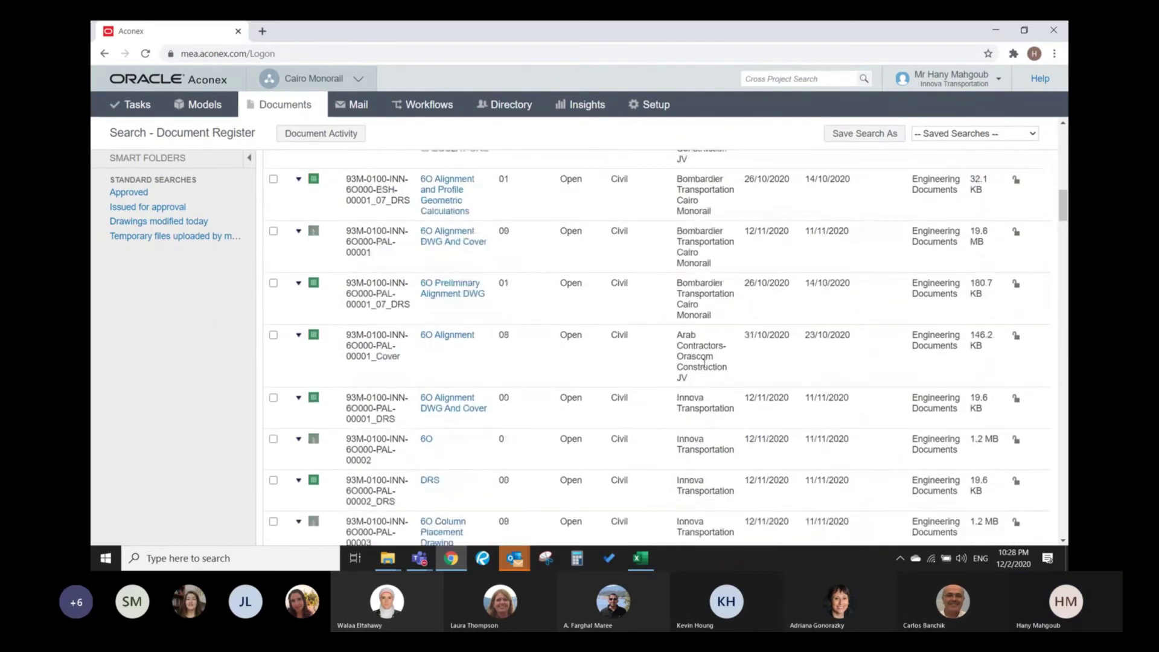
pyautogui.scroll(15, 704, 364)
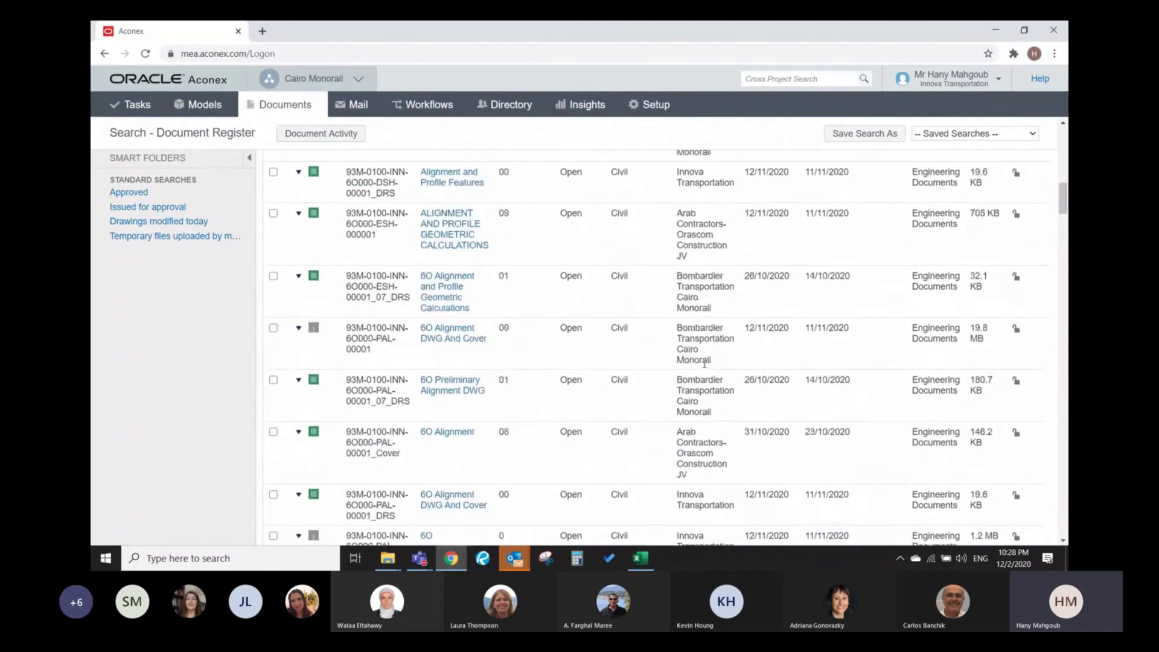
pyautogui.scroll(-1, 704, 367)
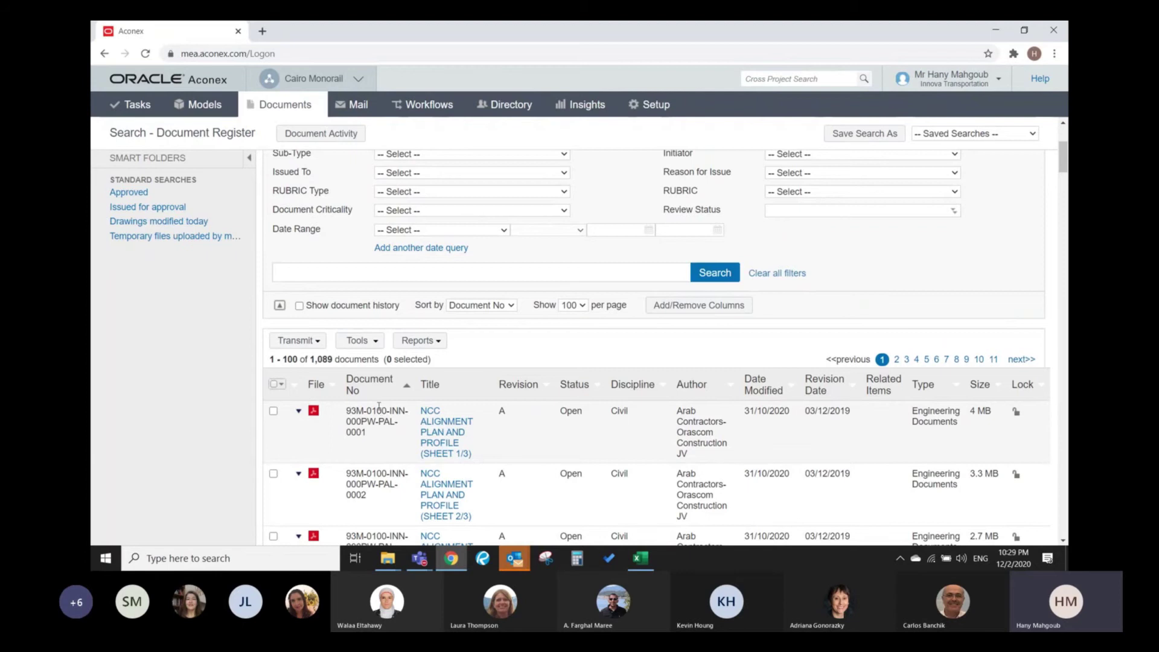
pyautogui.scroll(-15, 375, 440)
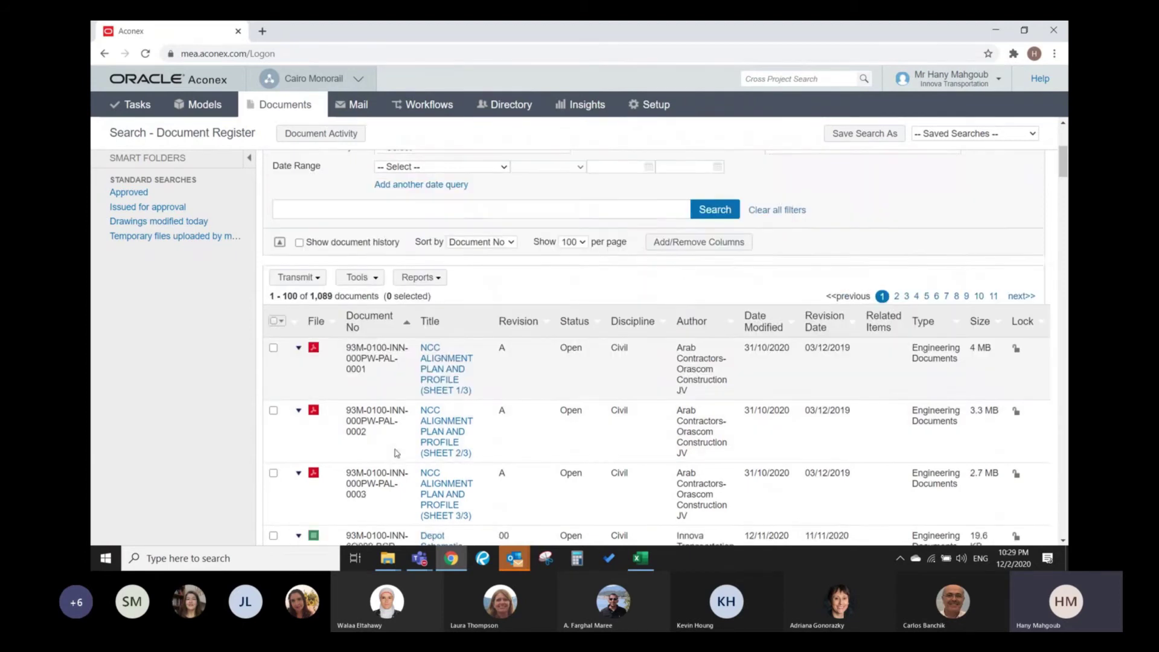
pyautogui.scroll(-15, 396, 453)
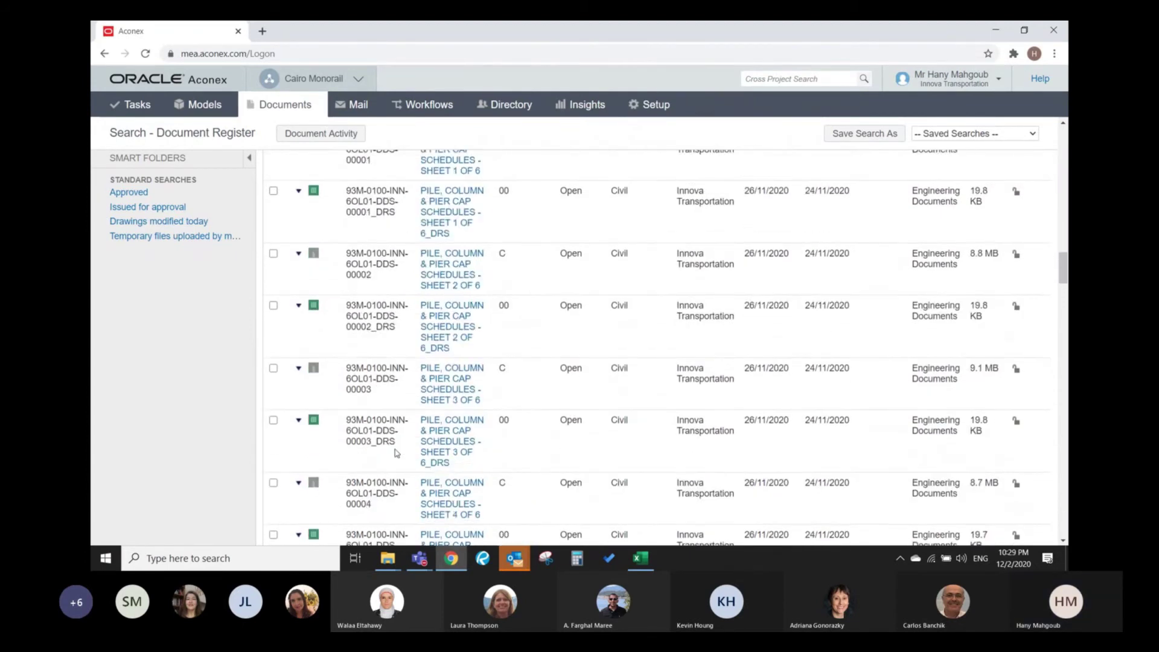
pyautogui.scroll(-15, 397, 453)
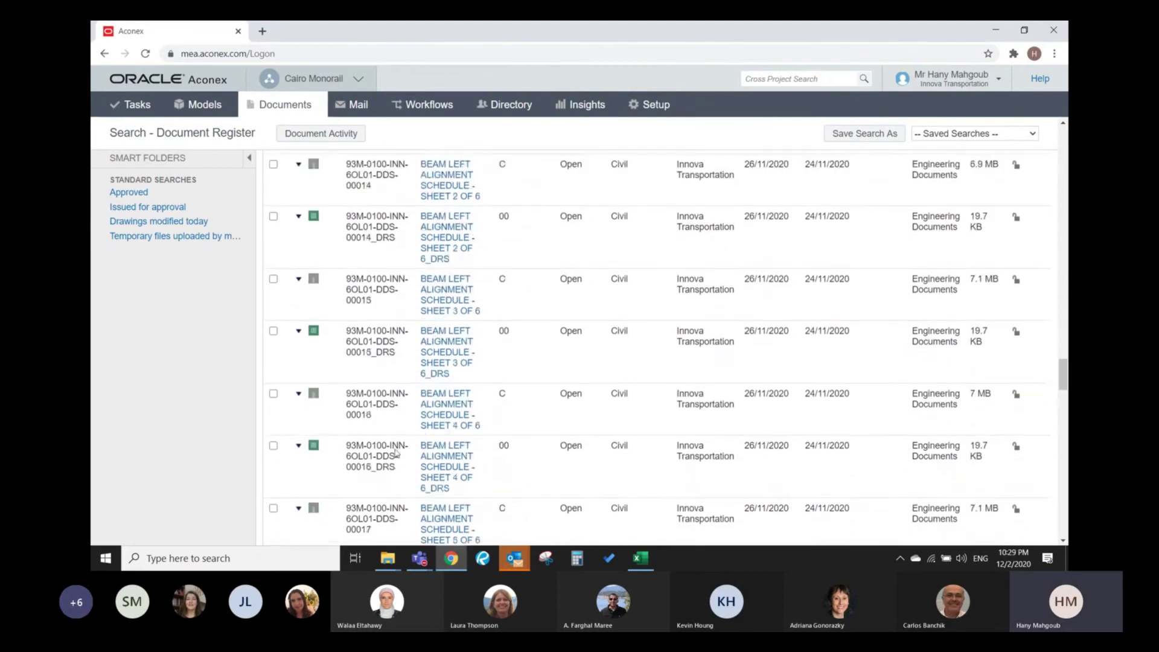
pyautogui.scroll(-15, 397, 453)
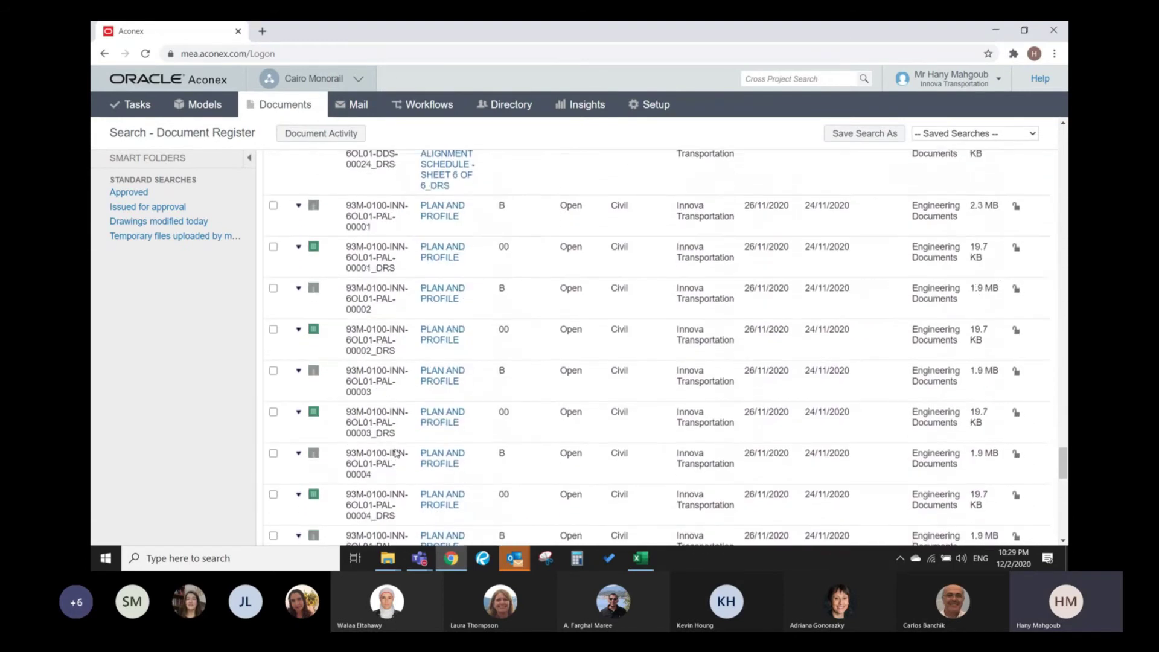
pyautogui.scroll(20, 397, 453)
pyautogui.scroll(10, 396, 452)
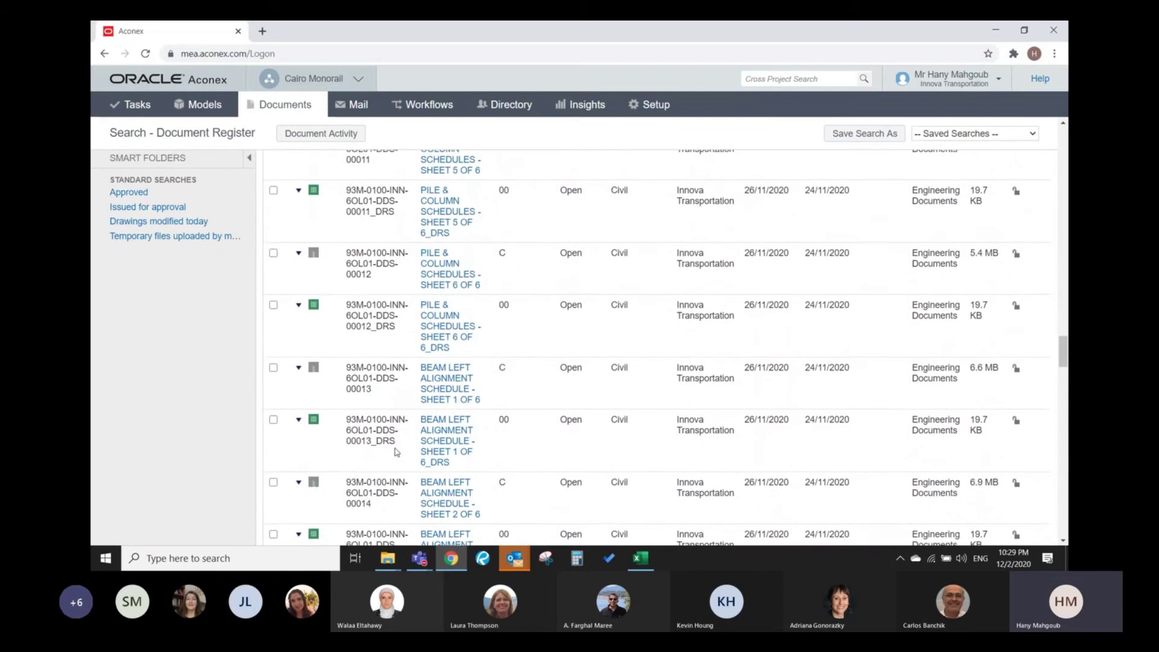
pyautogui.scroll(20, 1062, 256)
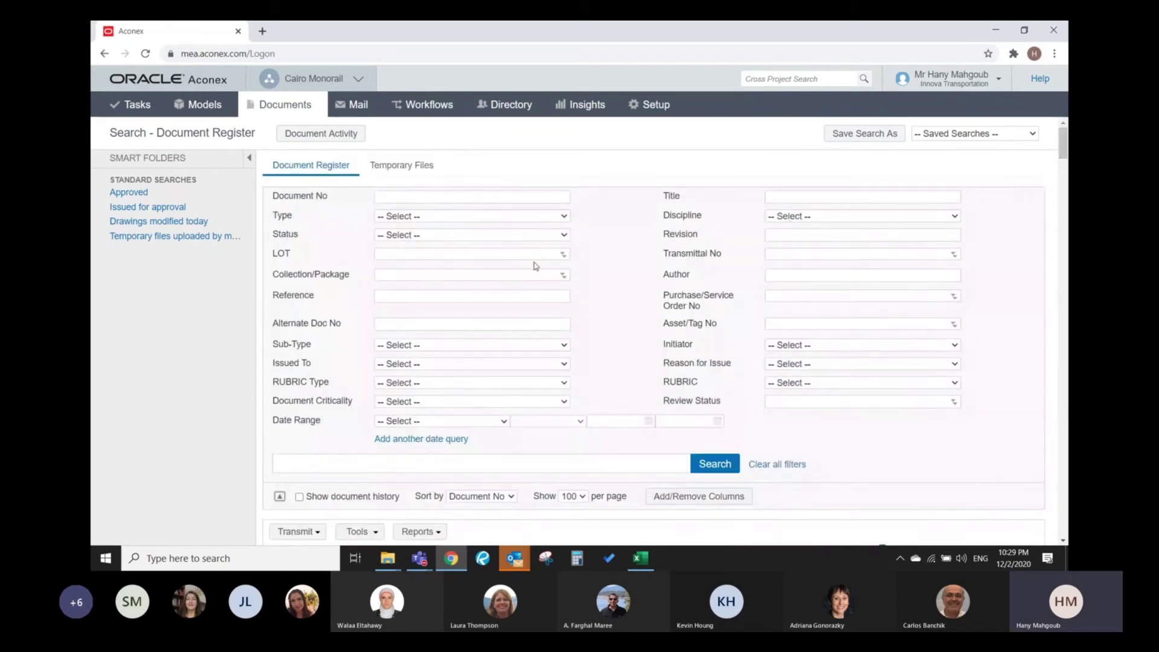
# - Copy document number 93M-0100-INN-6O000-DSH-00001 from the results into the Document No filter and search for it
pyautogui.click(433, 199)
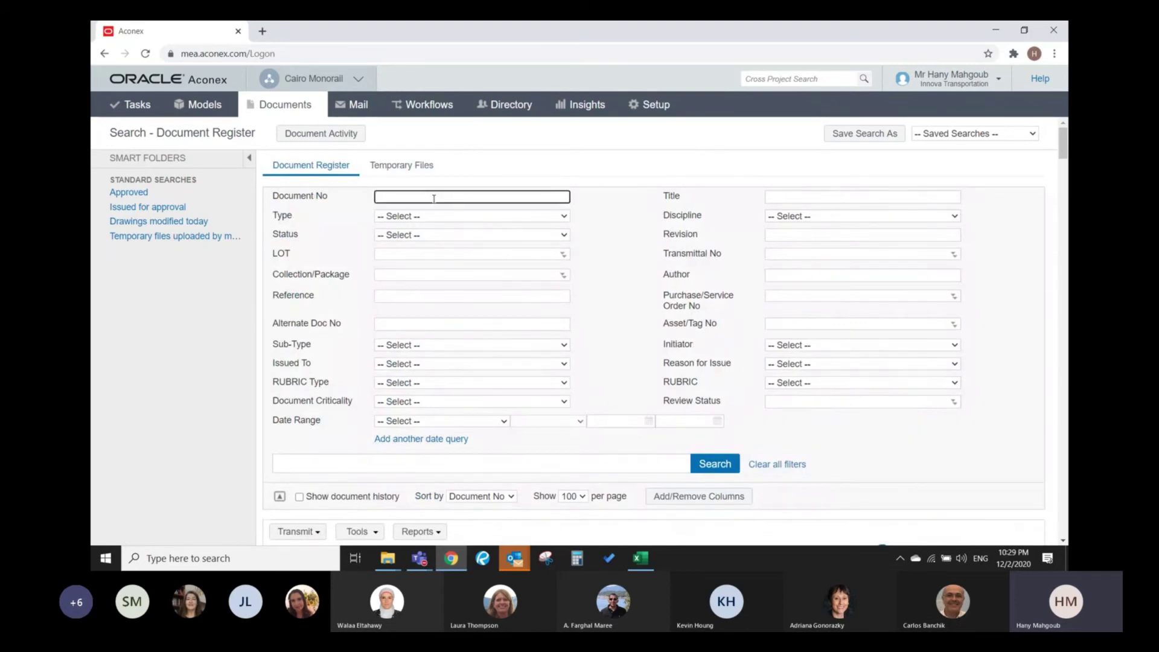
pyautogui.scroll(-10, 478, 288)
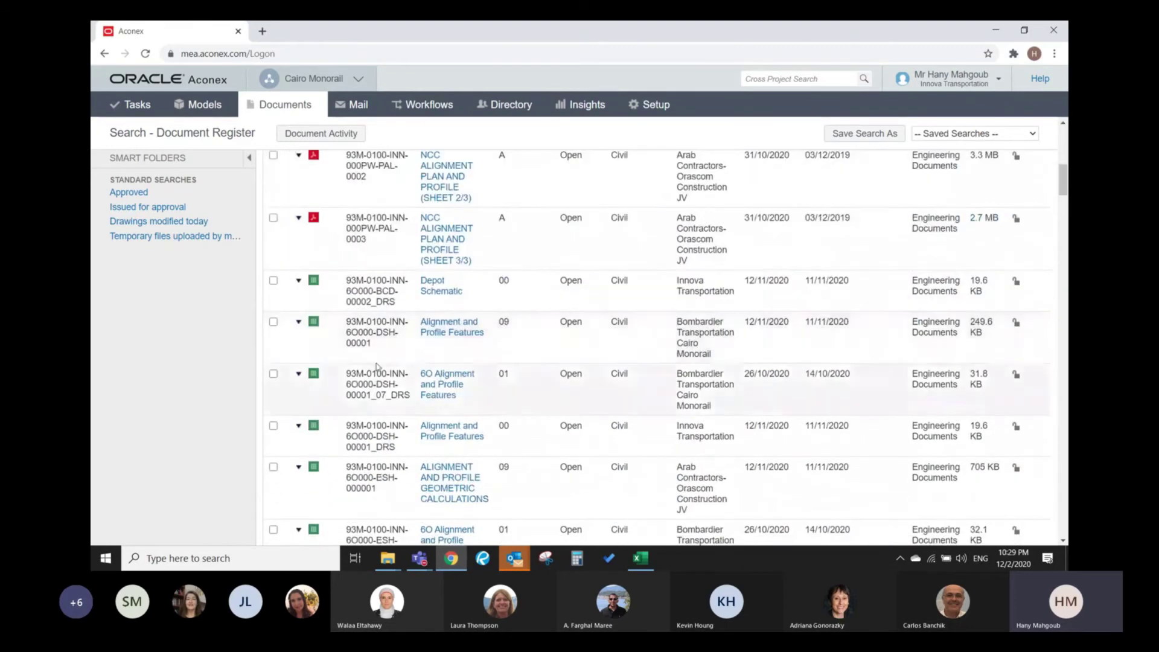
pyautogui.moveTo(372, 343); pyautogui.dragTo(348, 316)
pyautogui.hotkey('ctrl', 'c')
pyautogui.rightClick(348, 317)
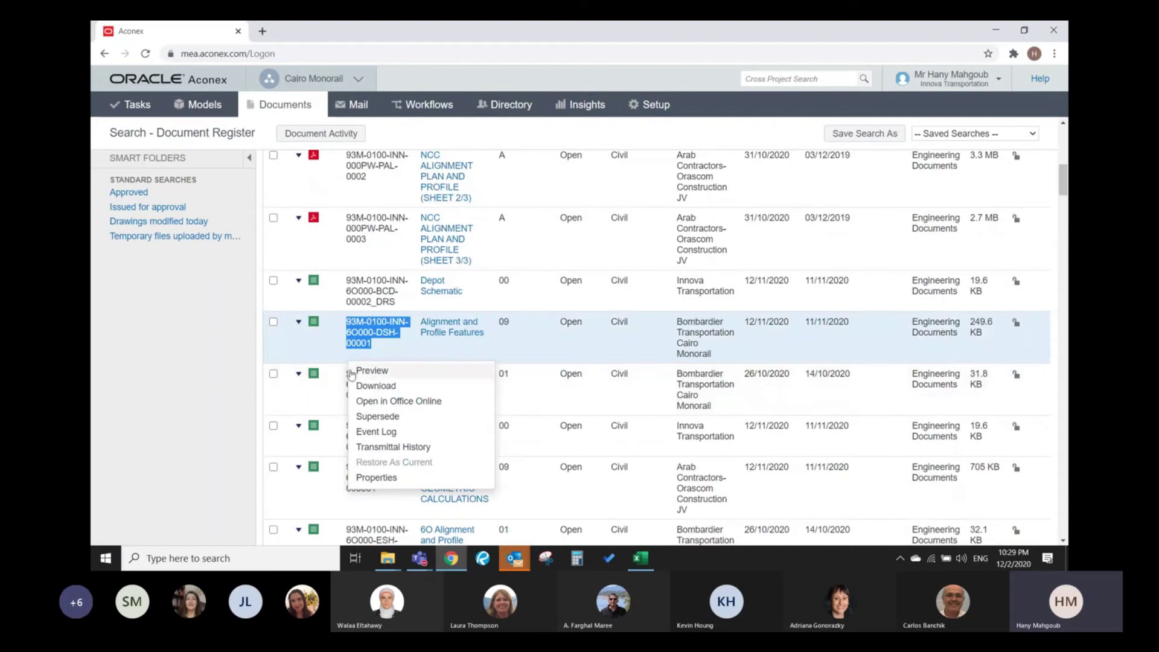
pyautogui.click(168, 392)
pyautogui.scroll(2, 215, 412)
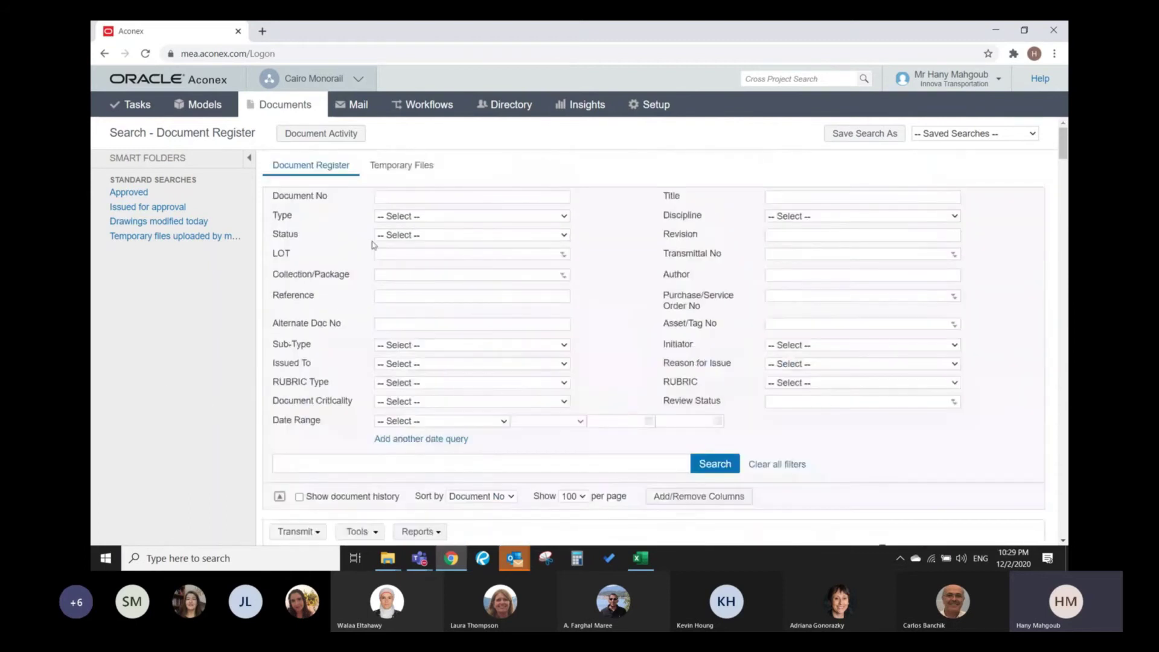
pyautogui.click(408, 198)
pyautogui.hotkey('ctrl', 'v')
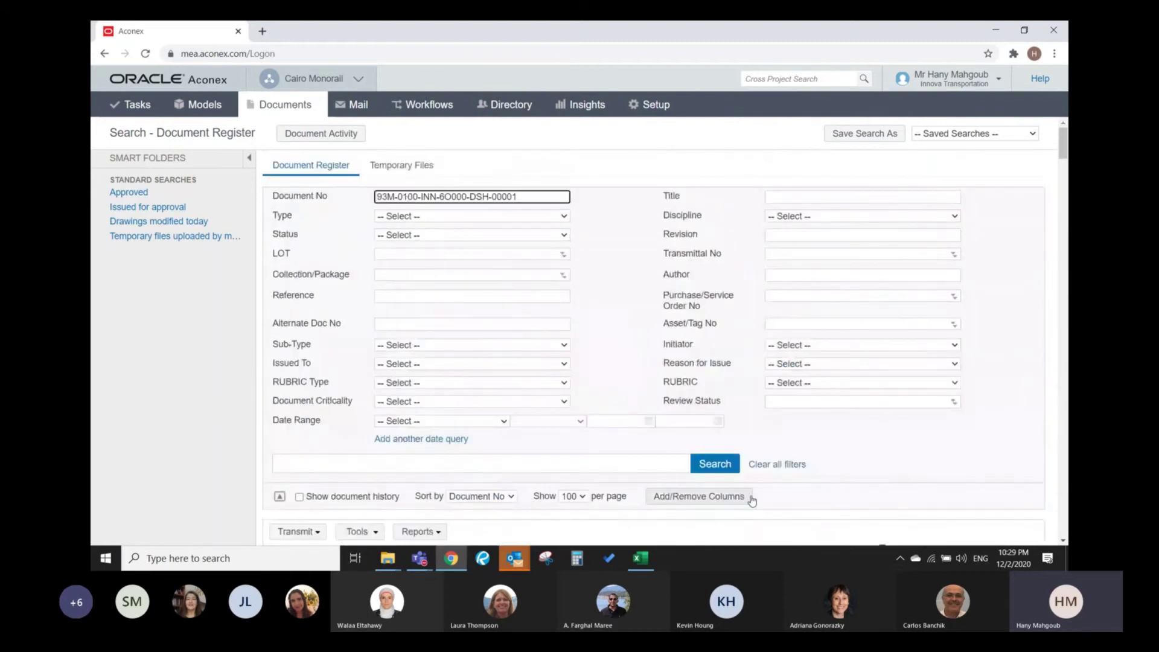
pyautogui.click(722, 465)
pyautogui.scroll(-3, 580, 412)
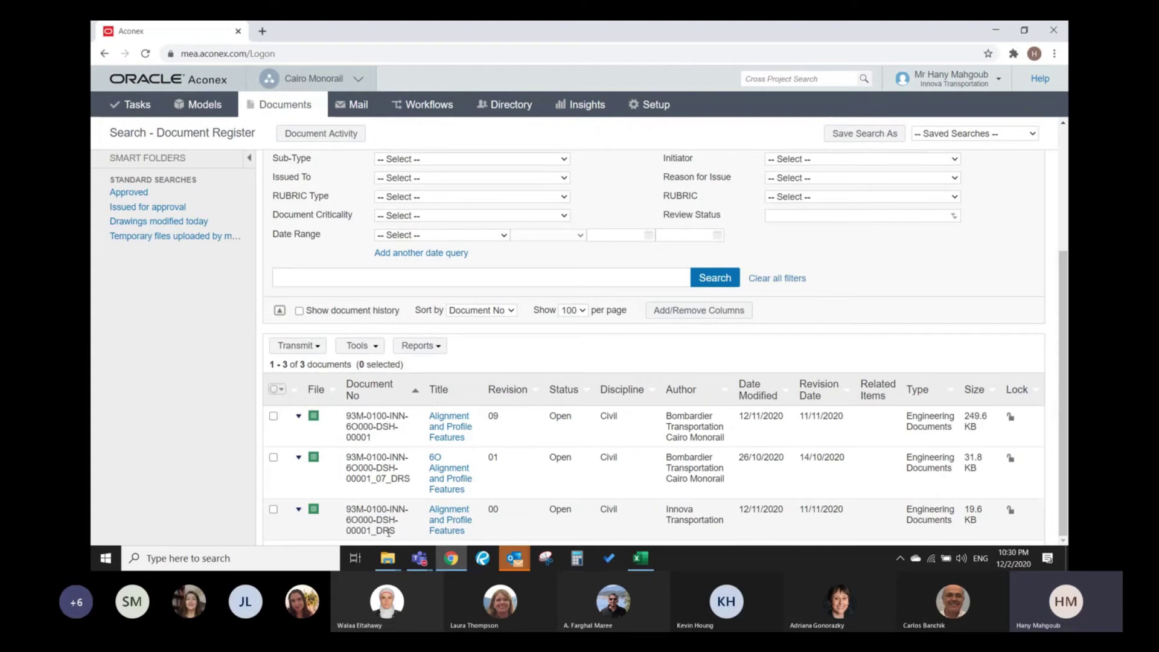
pyautogui.scroll(3, 388, 531)
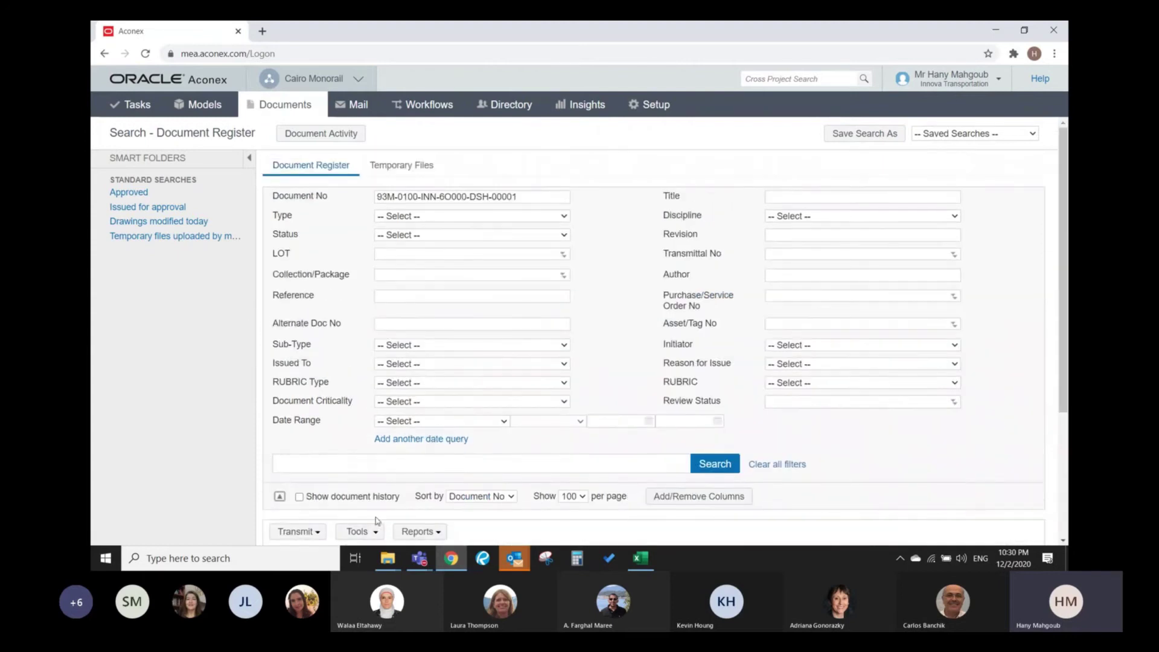
# - Clear the Document No filter, then filter by Type Engineering Documents and Discipline Civil
pyautogui.moveTo(527, 198); pyautogui.dragTo(344, 203)
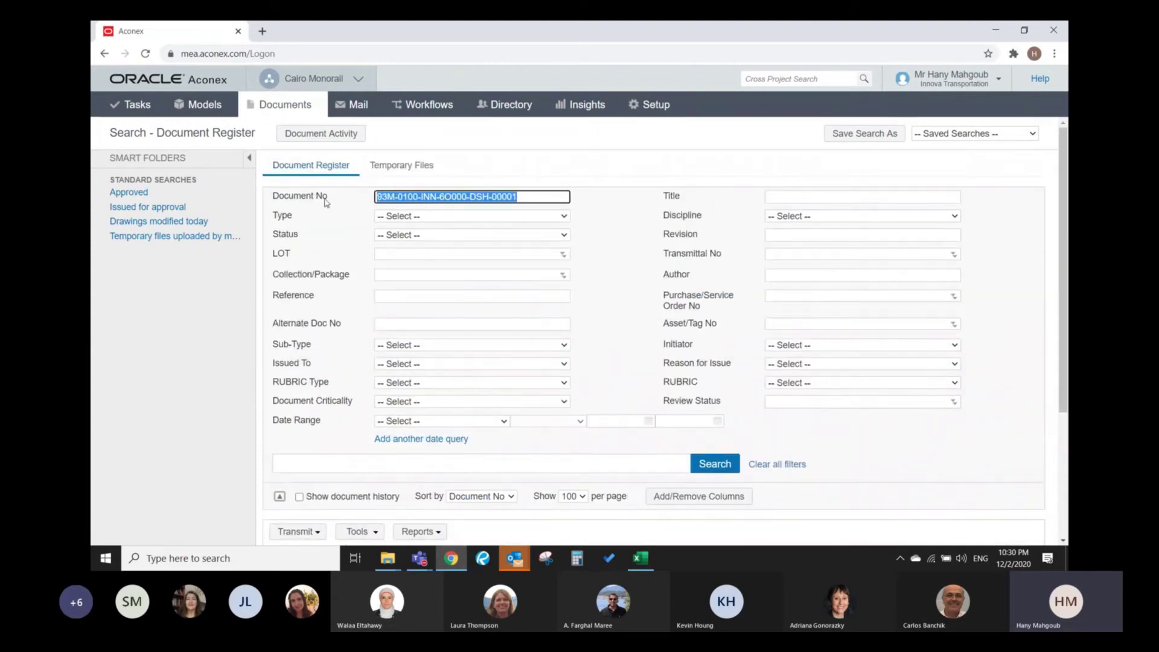
pyautogui.press('BackSpace')
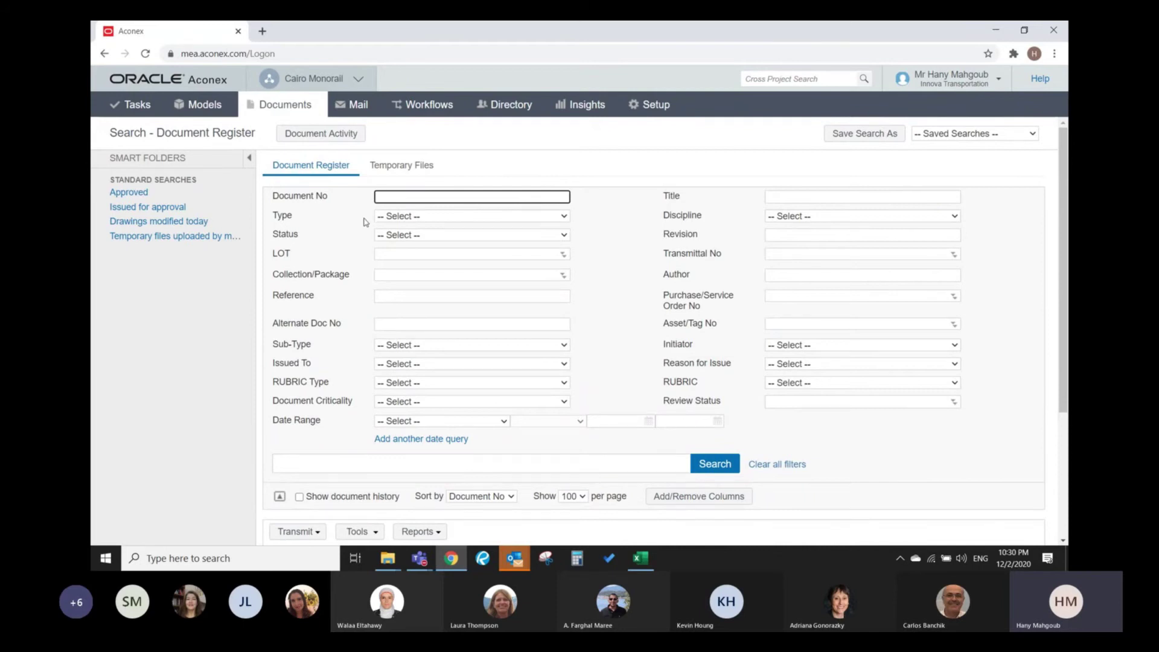
pyautogui.click(400, 216)
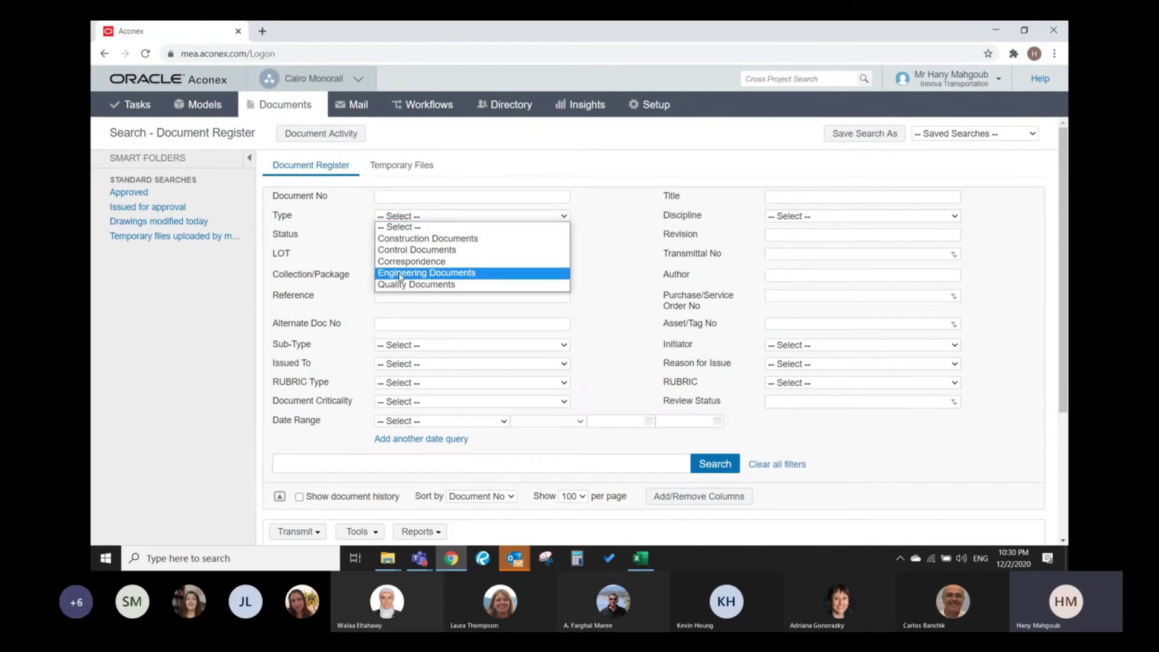
pyautogui.click(400, 274)
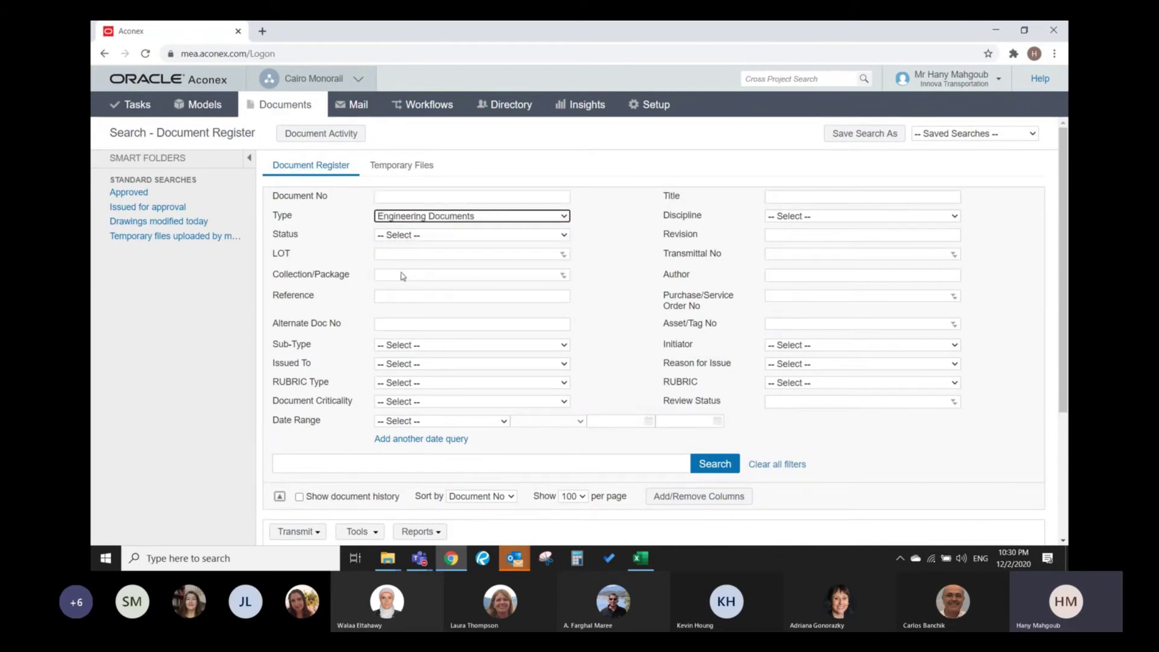
pyautogui.click(865, 216)
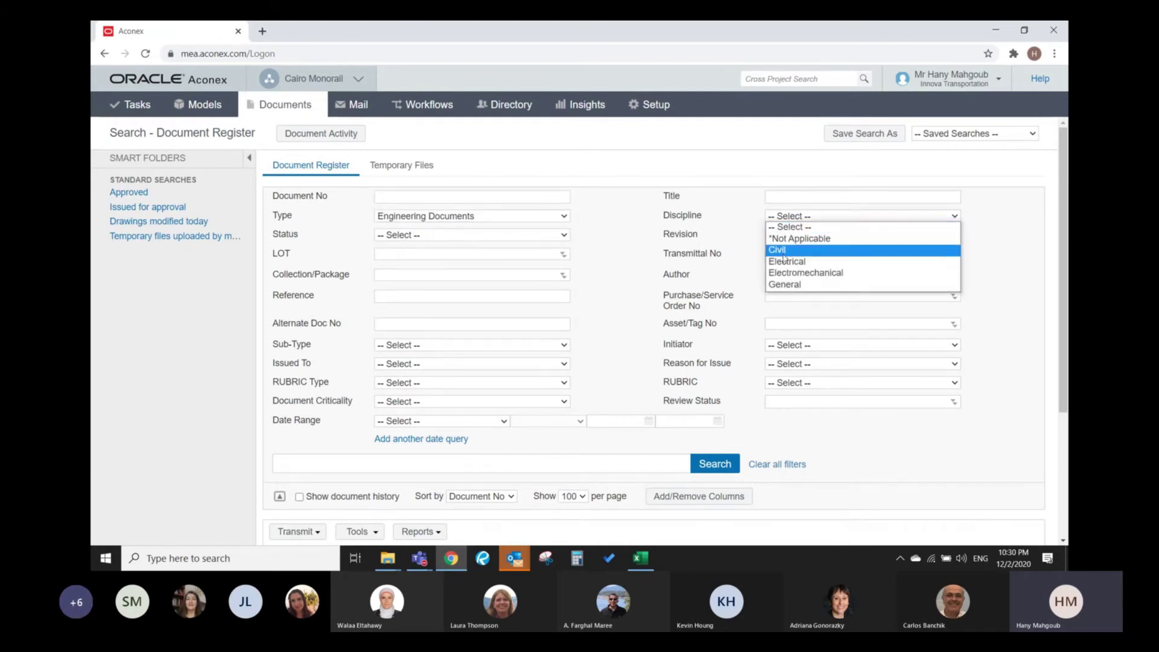
pyautogui.click(783, 254)
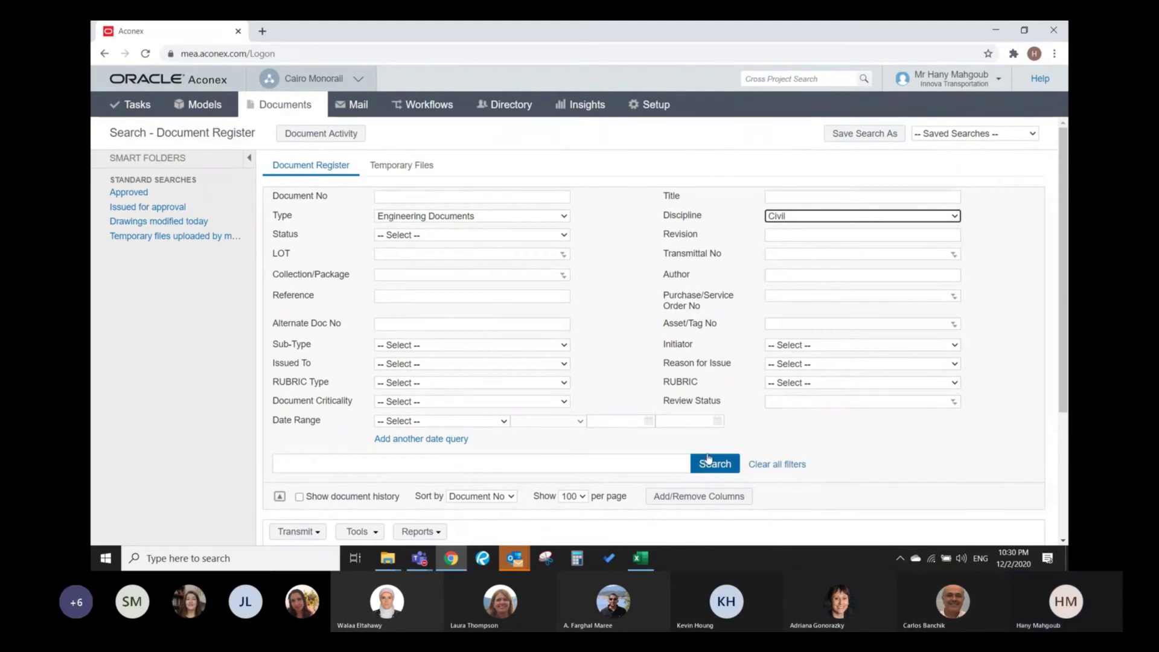
# - Set the Status filter to Approved as Noted, run the search and look through the matching documents
pyautogui.click(564, 235)
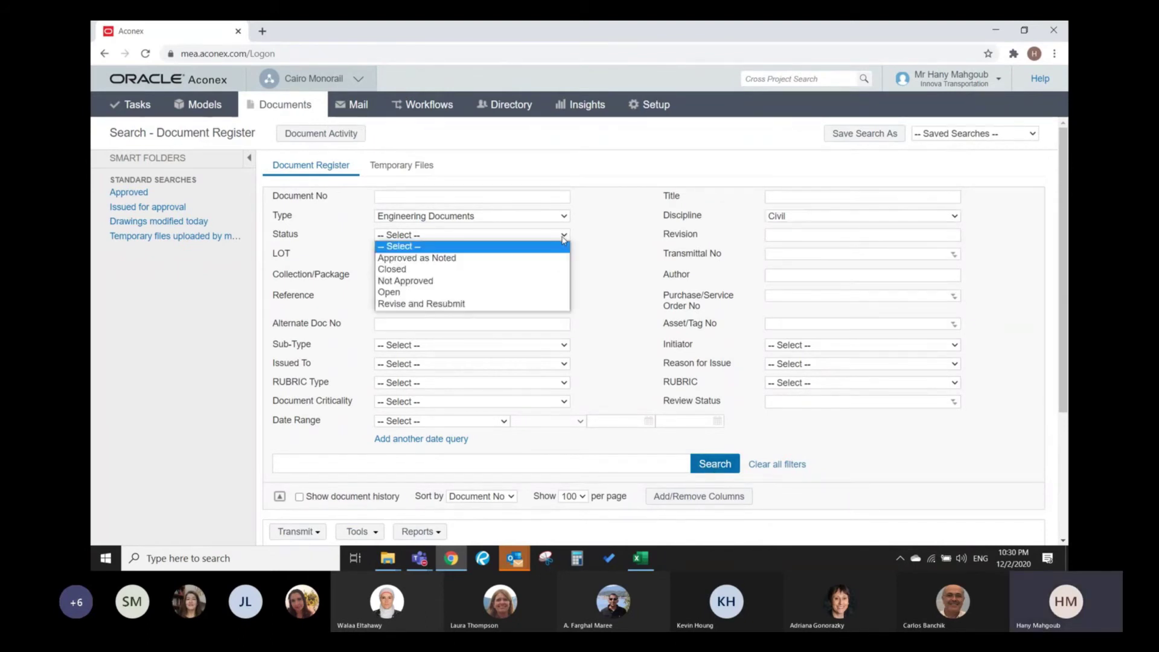
pyautogui.click(478, 258)
pyautogui.click(704, 466)
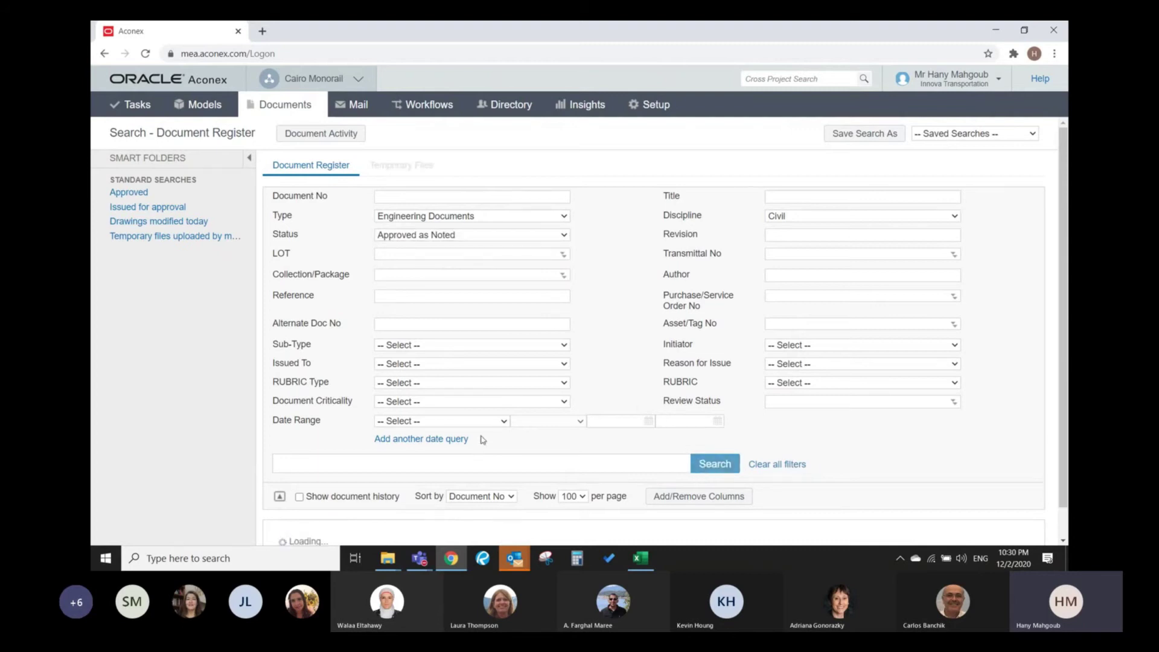
pyautogui.scroll(-3, 534, 416)
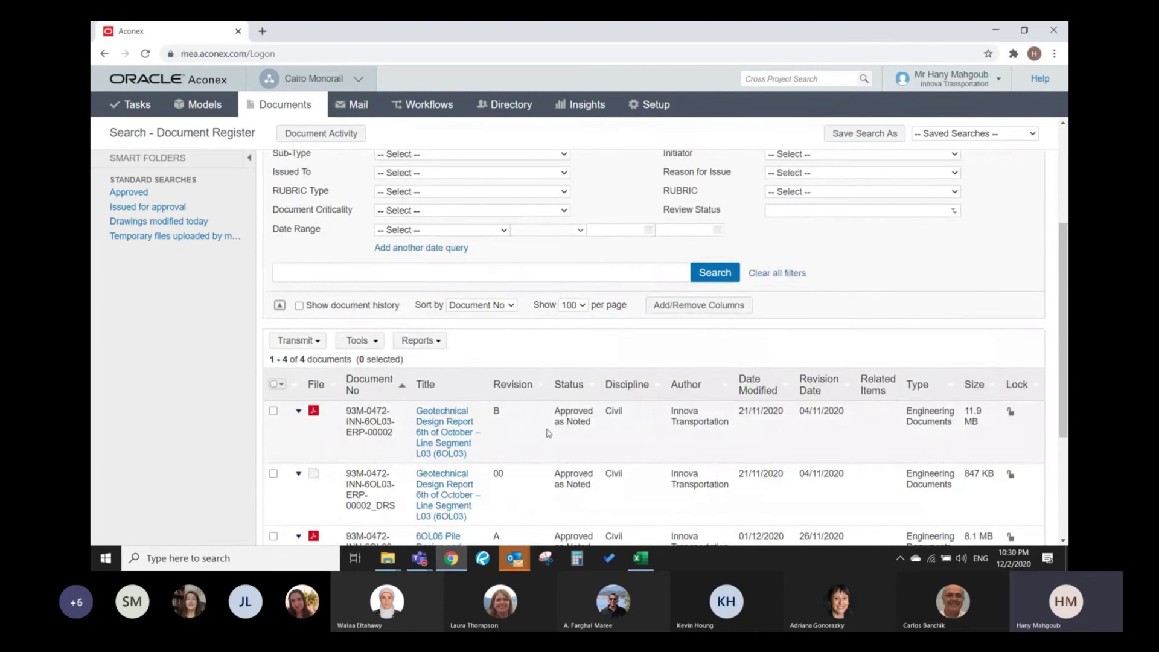
pyautogui.scroll(-3, 544, 434)
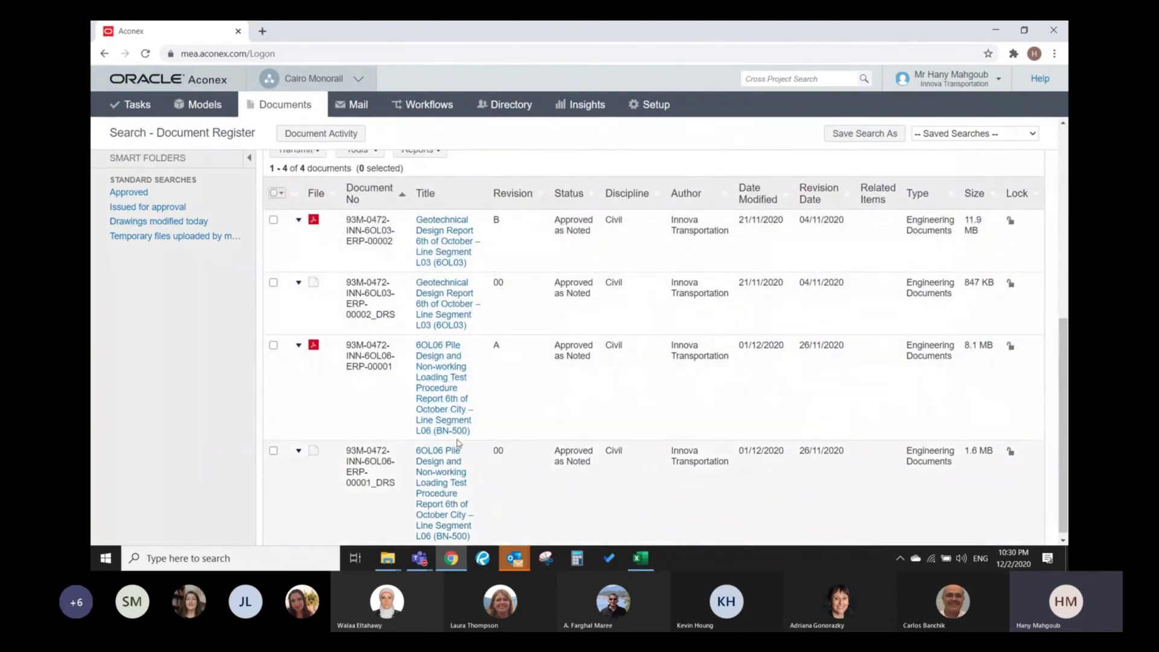
# - Clear the Type and Status filters and set the LOT filter to 6OL00 - 6th of Oct Down Chainage from Depot to S_01
pyautogui.scroll(5, 459, 443)
pyautogui.click(564, 218)
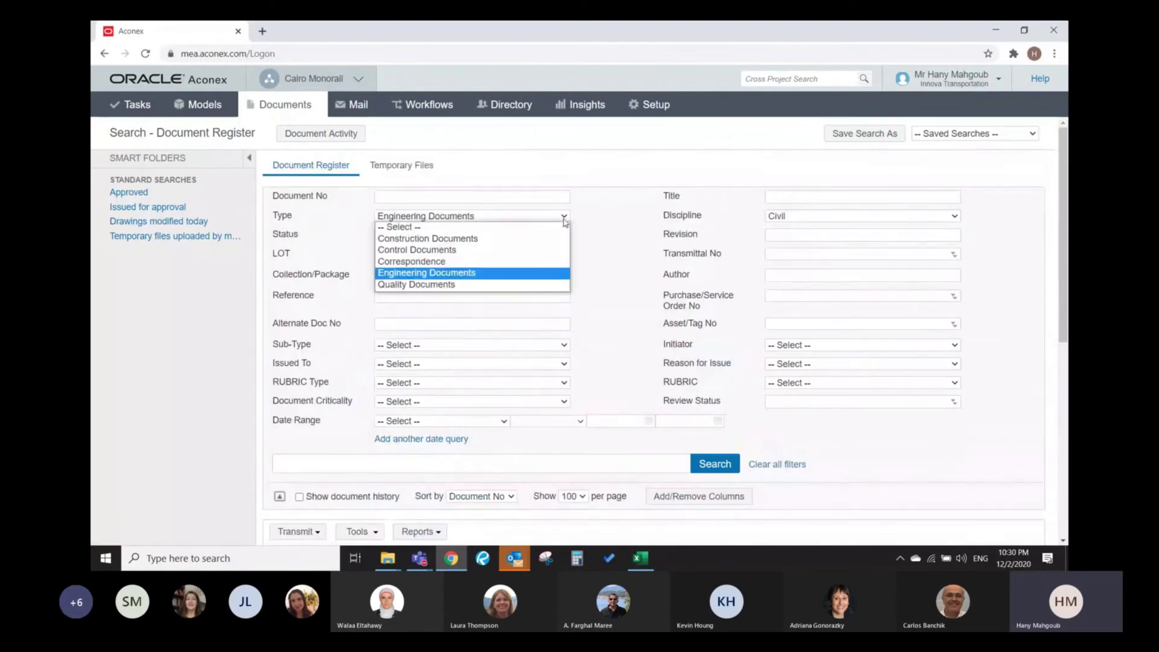
pyautogui.click(565, 226)
pyautogui.click(462, 258)
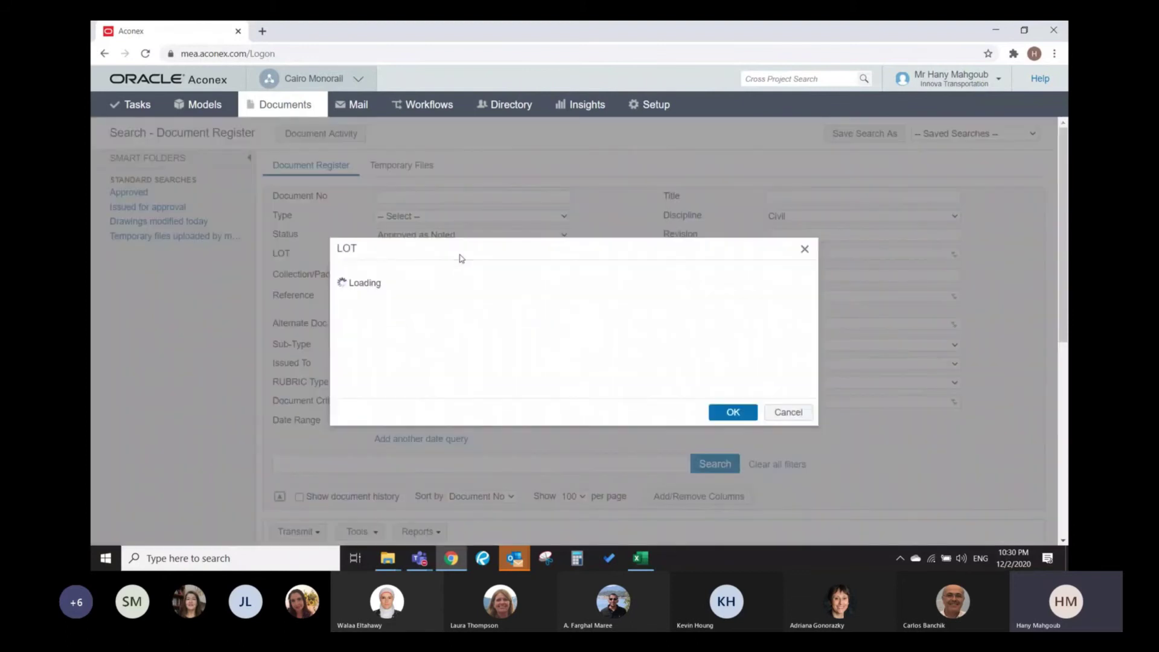
pyautogui.doubleClick(385, 337)
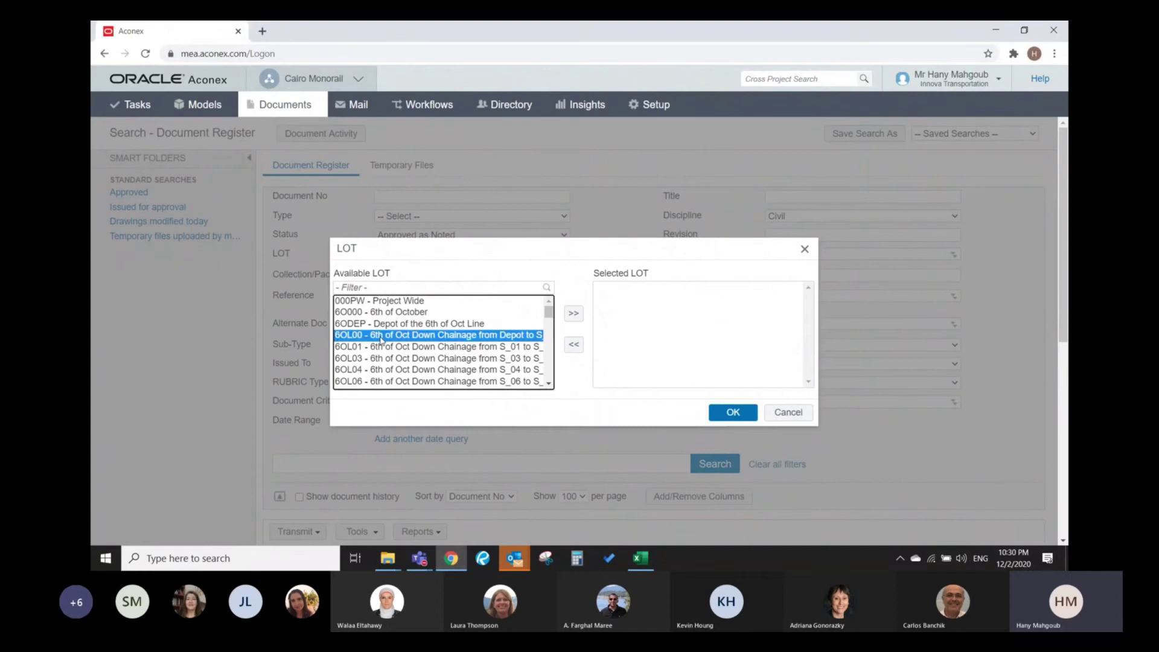
pyautogui.click(730, 413)
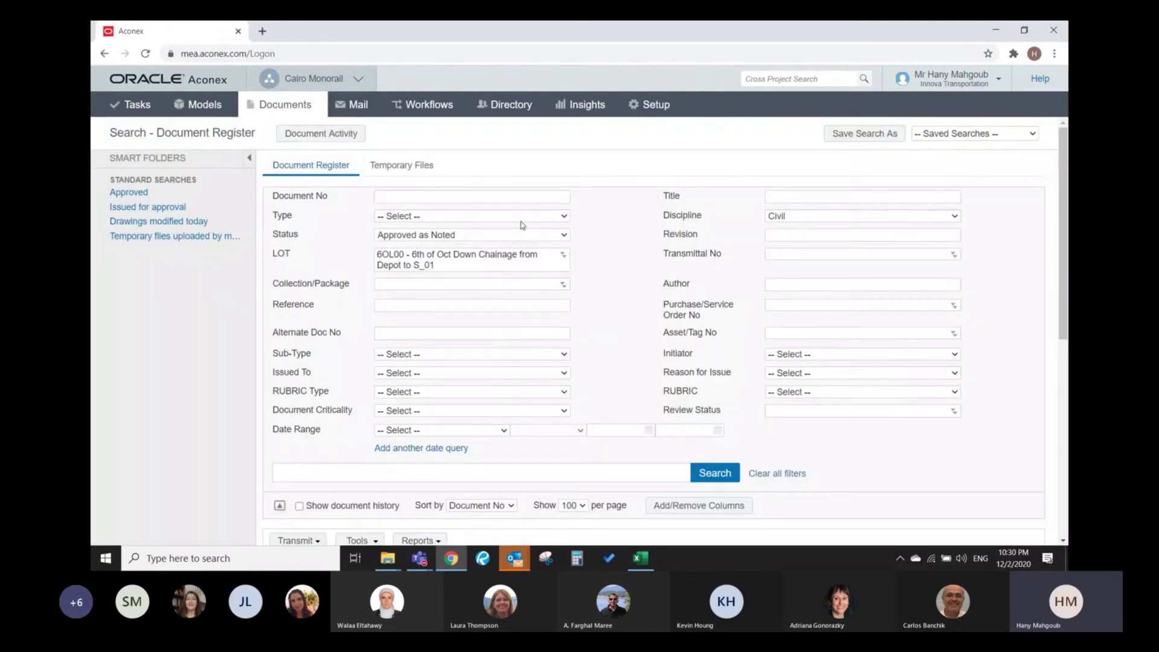
pyautogui.click(530, 235)
pyautogui.click(453, 241)
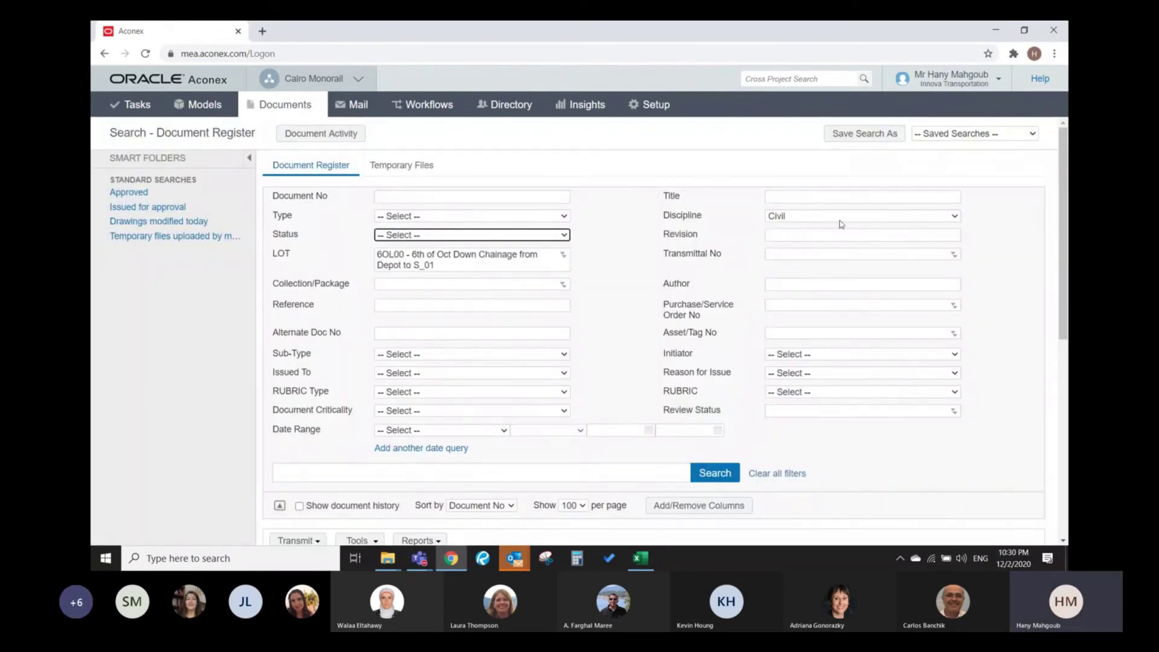
# - Clear the Discipline filter, run the search by LOT alone and look through the matching documents
pyautogui.click(841, 223)
pyautogui.click(810, 227)
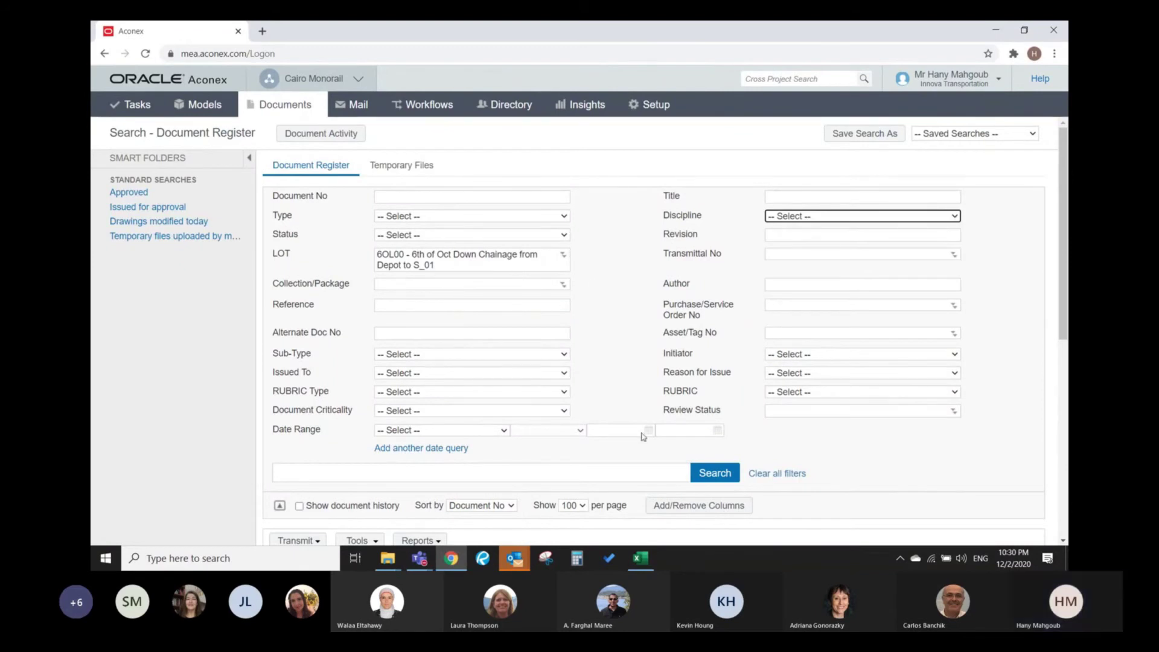
pyautogui.click(714, 473)
pyautogui.scroll(-1, 644, 417)
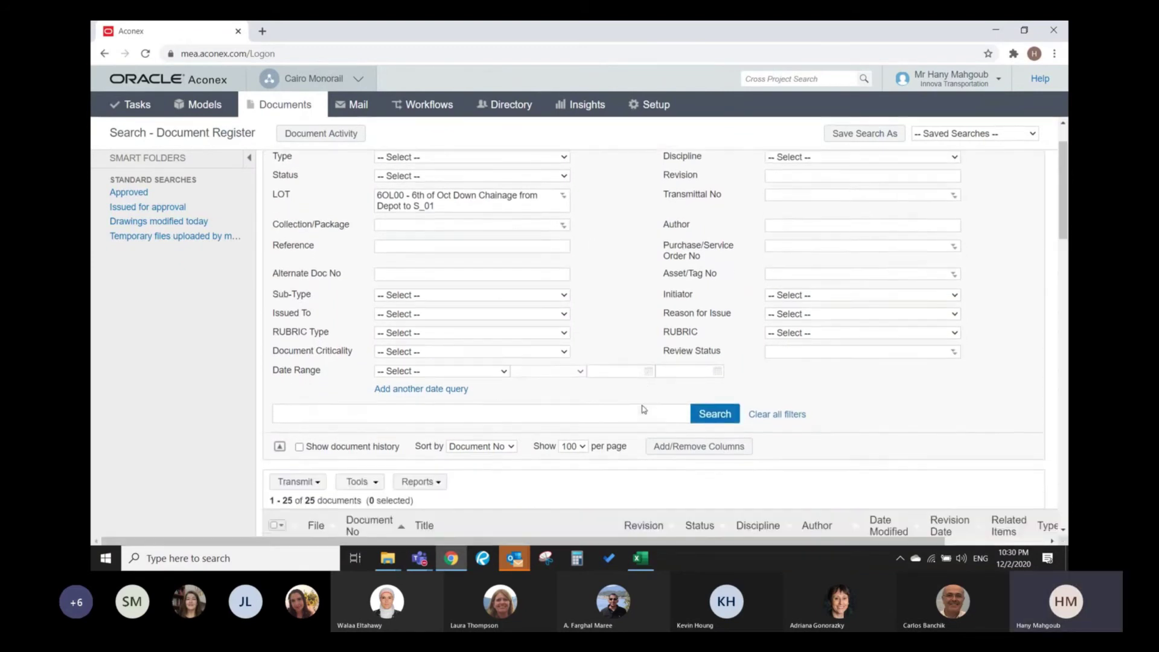
pyautogui.scroll(-3, 644, 409)
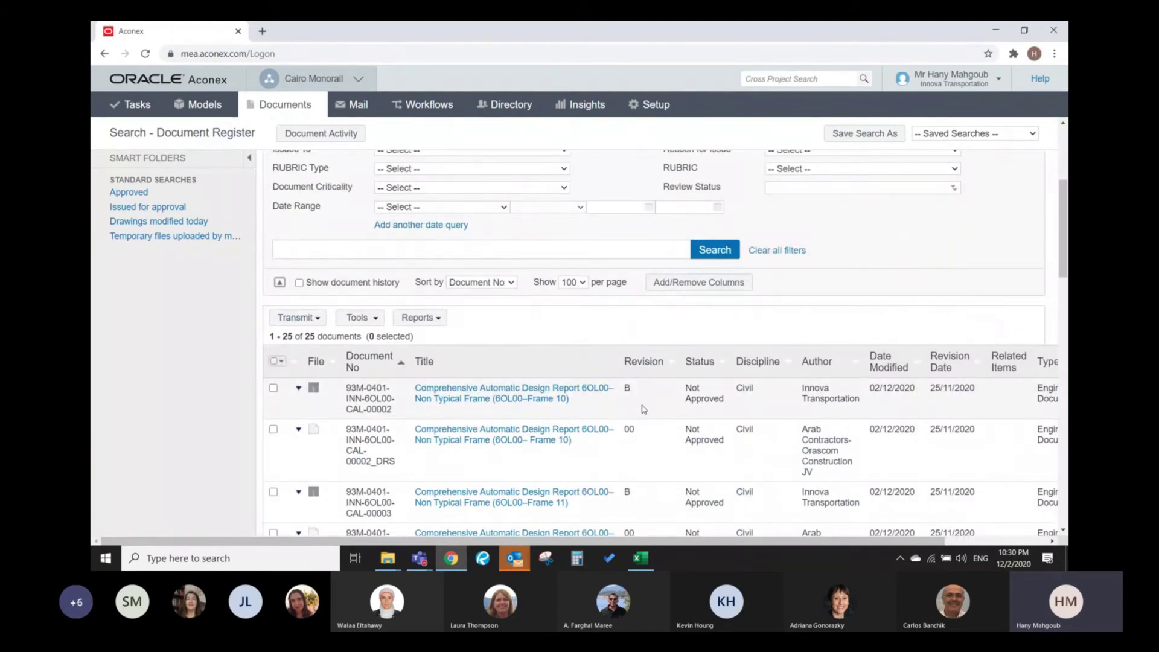
pyautogui.scroll(4, 644, 409)
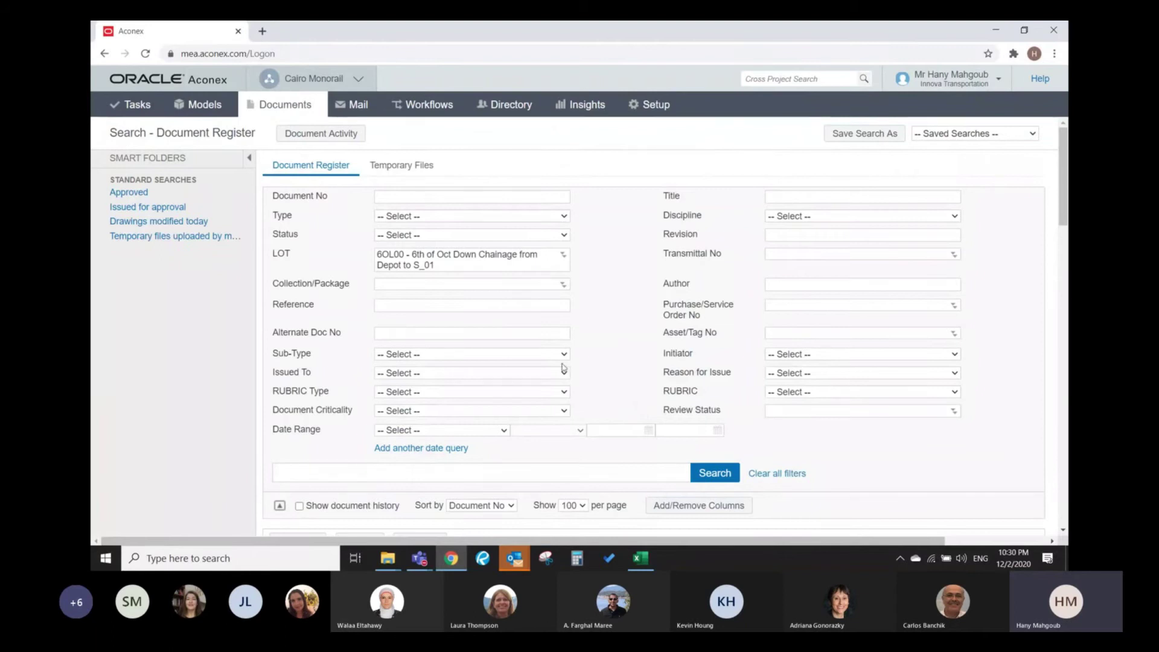
pyautogui.scroll(-5, 500, 415)
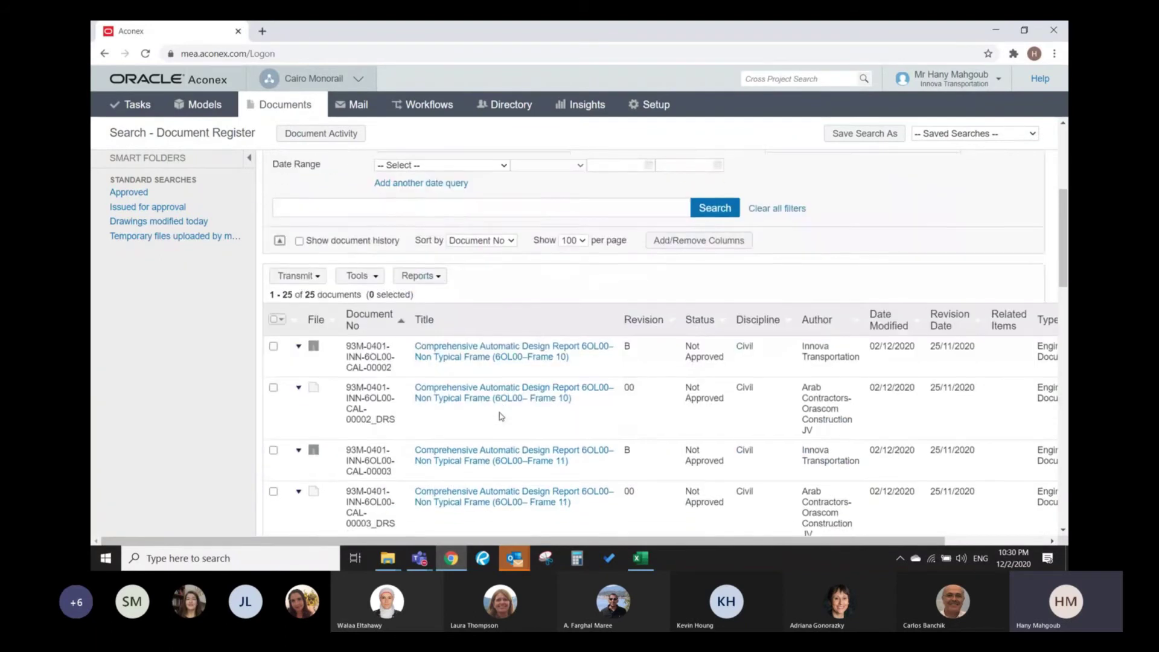
pyautogui.scroll(-3, 500, 416)
pyautogui.scroll(7, 500, 416)
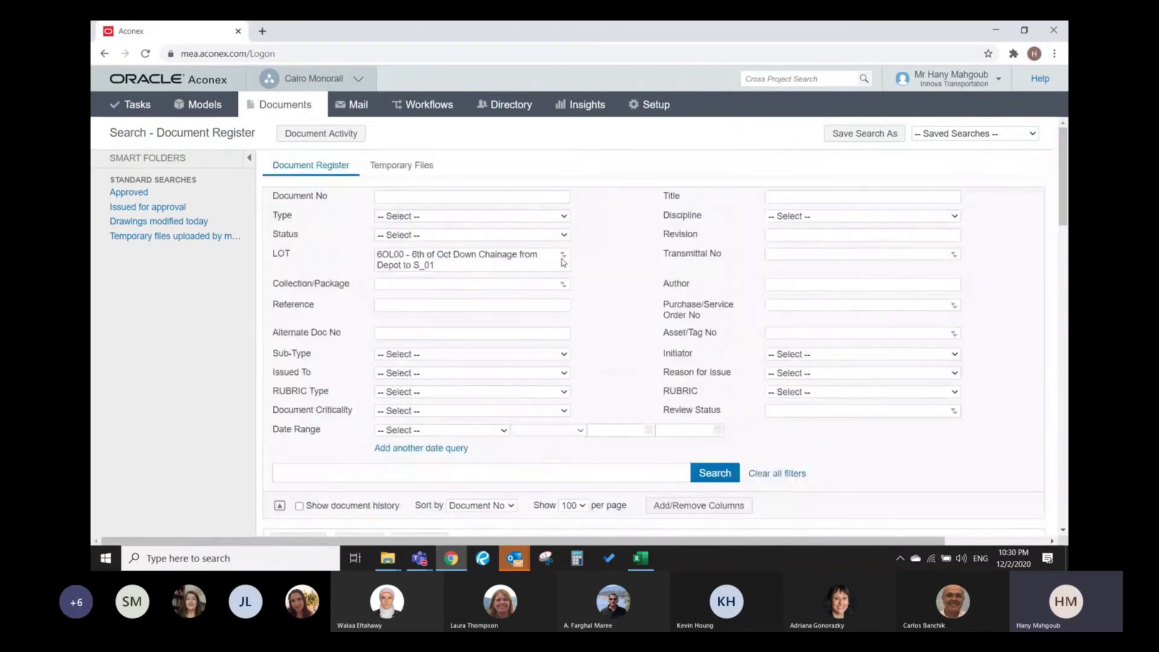
# - Remove the selected LOT from the LOT filter so that no LOT is applied
pyautogui.click(563, 259)
pyautogui.doubleClick(628, 283)
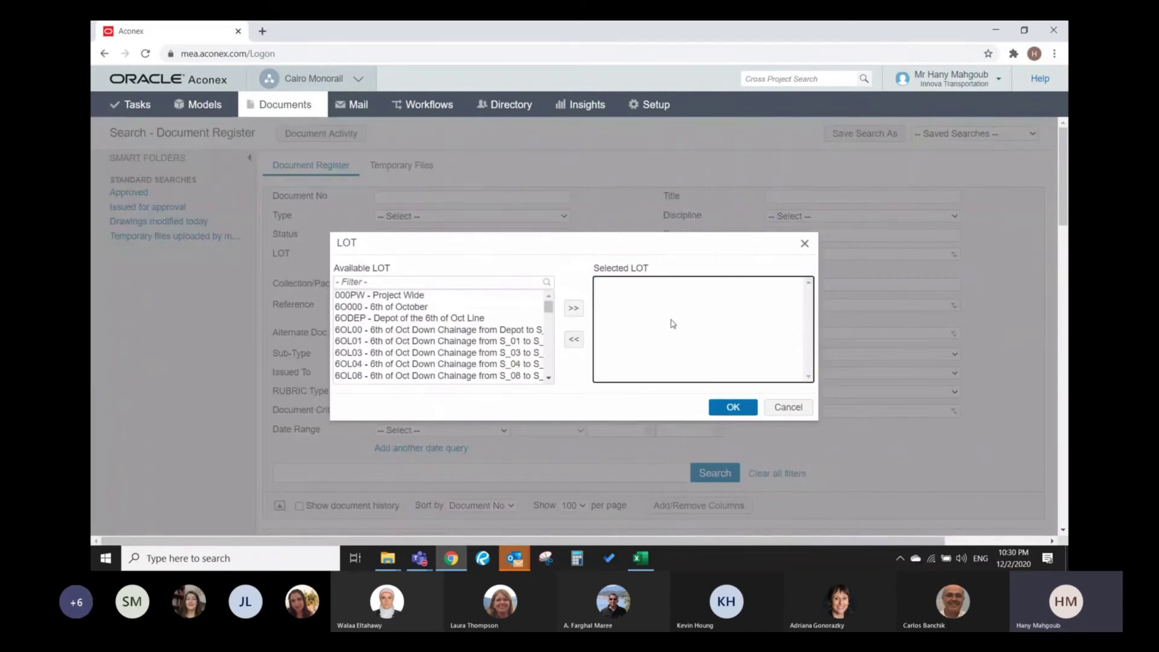
pyautogui.click(733, 407)
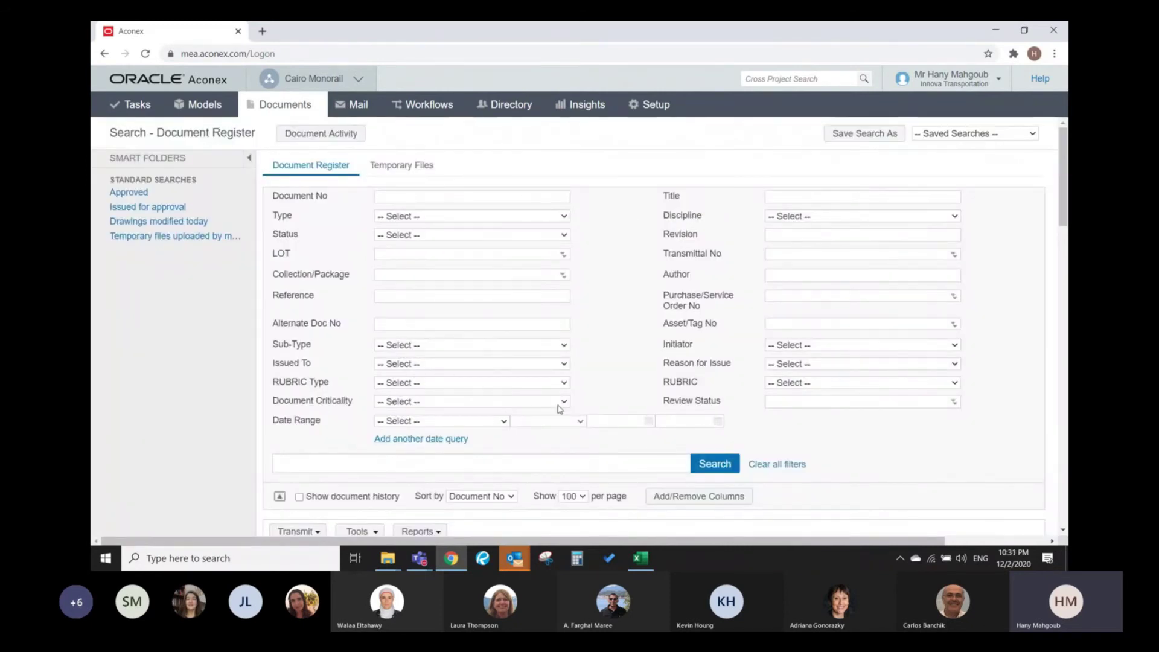
pyautogui.click(464, 463)
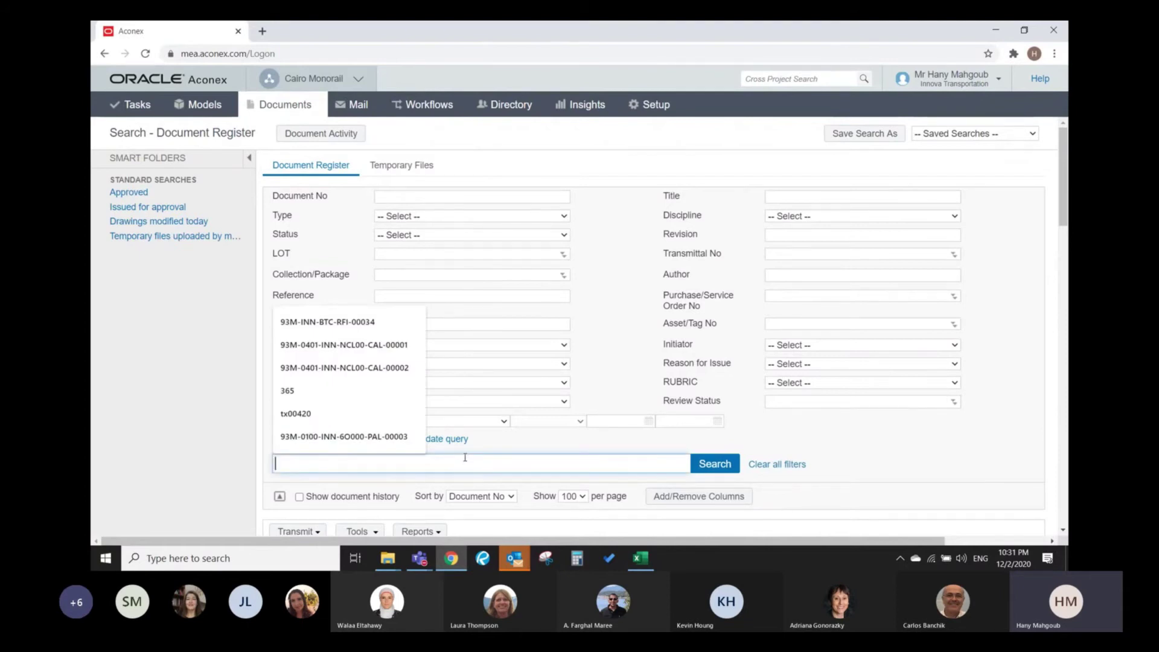
pyautogui.click(618, 373)
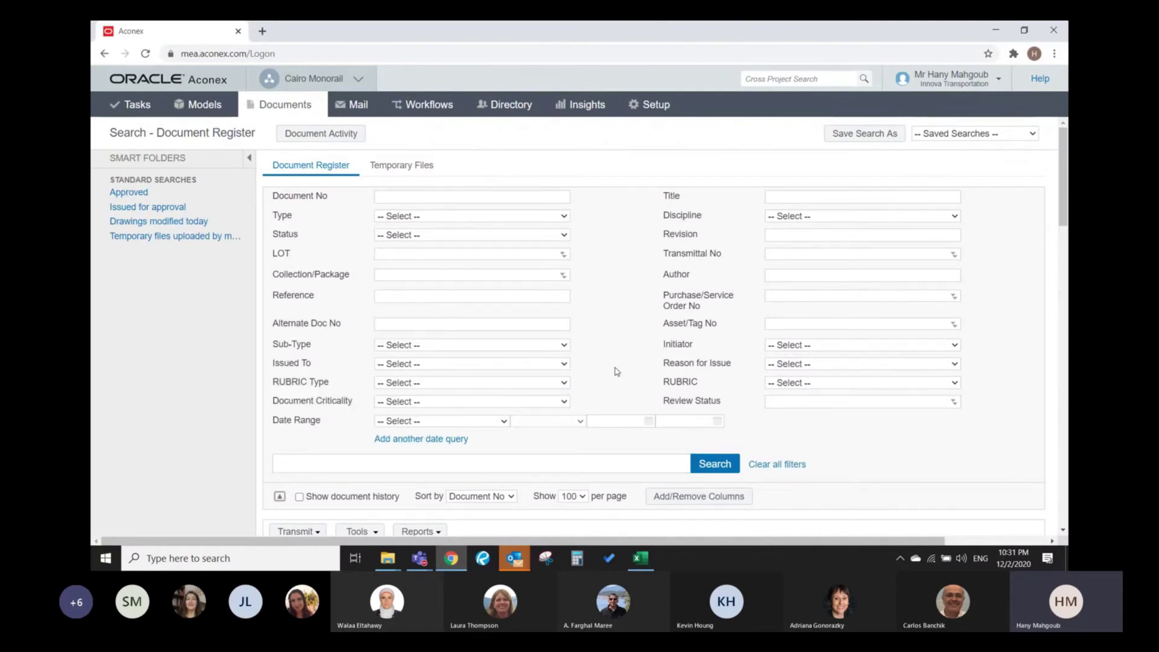
pyautogui.scroll(-2, 616, 371)
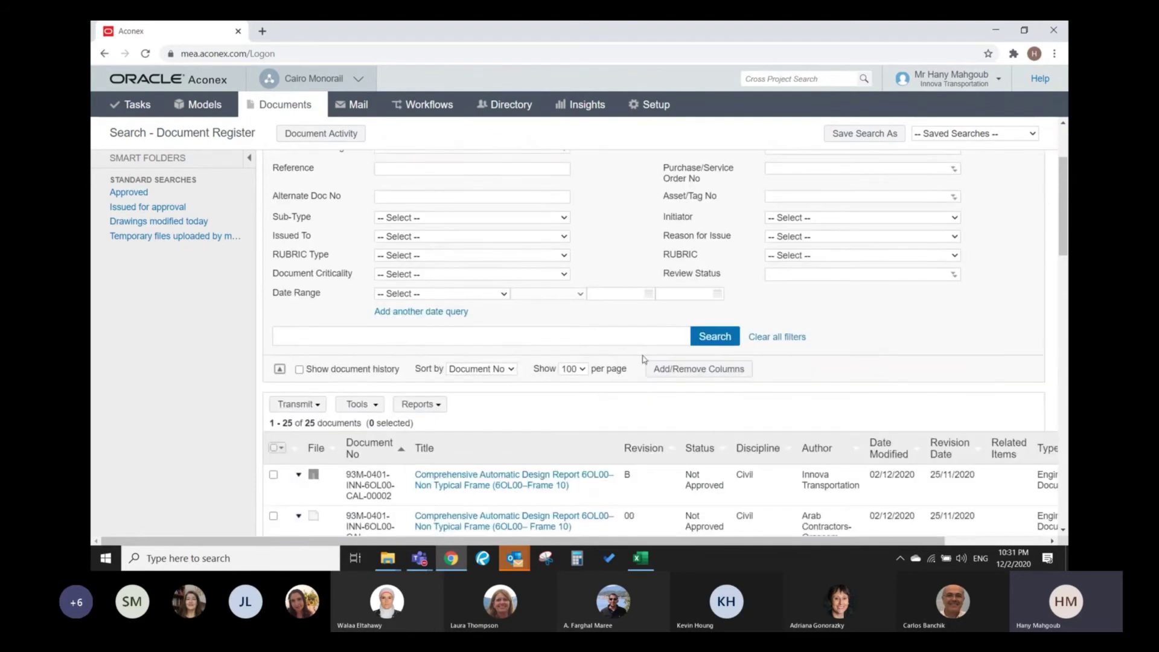
pyautogui.scroll(2, 791, 250)
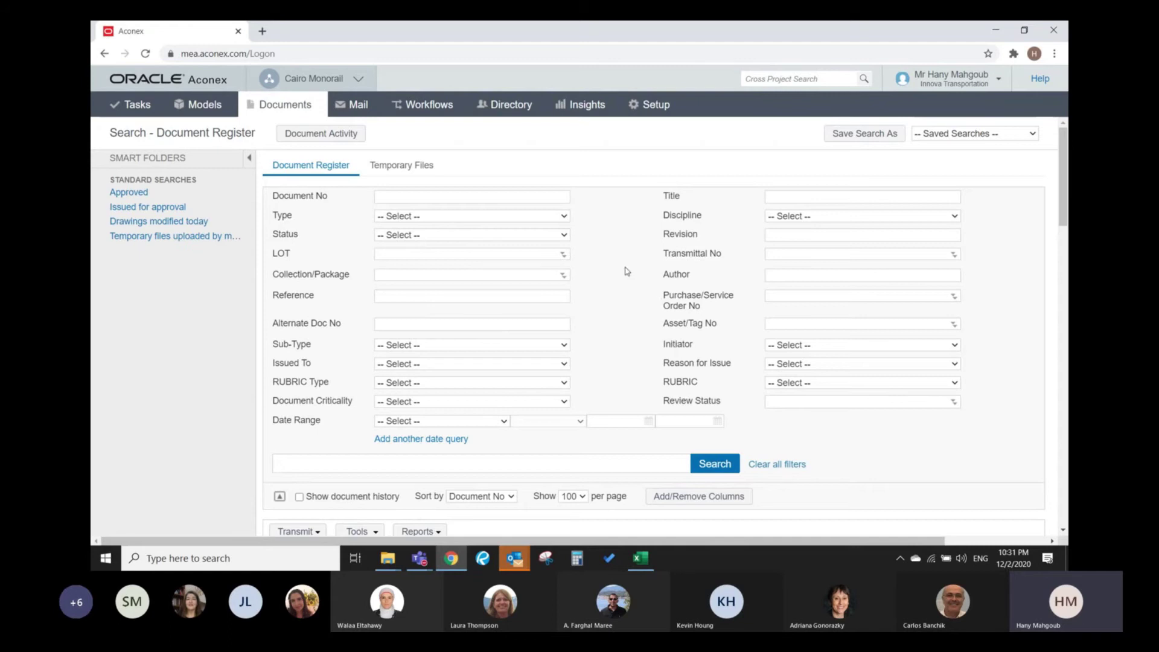
# - Search the Document Register for the keyword inn and look through the matching documents
pyautogui.click(369, 462)
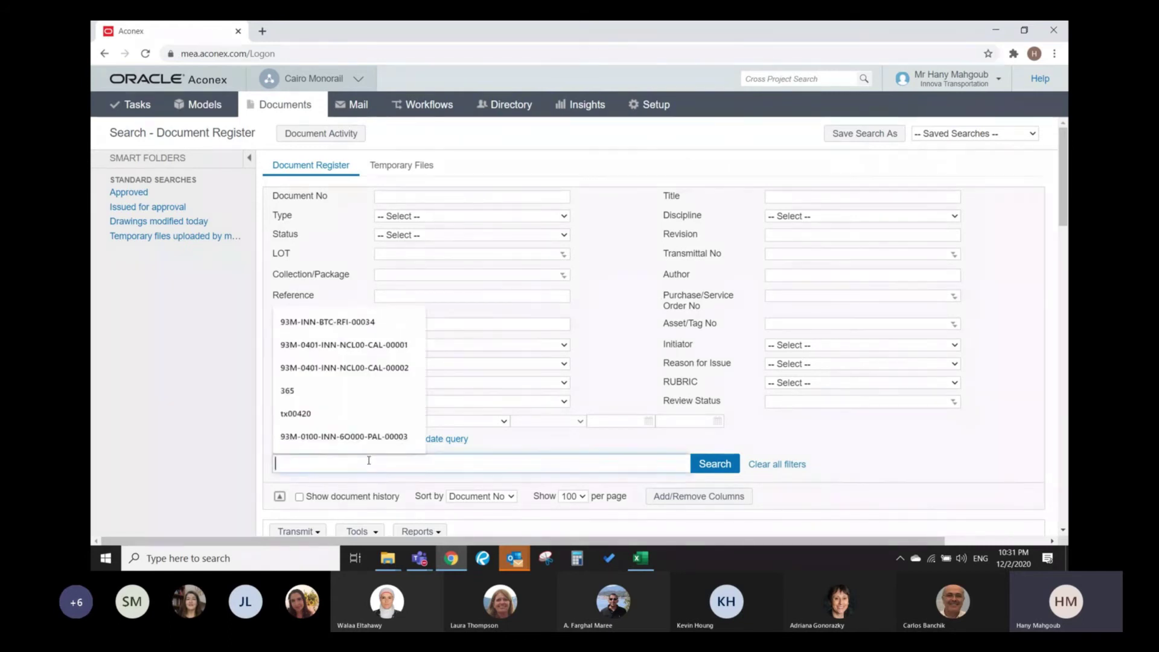
pyautogui.write('inn')
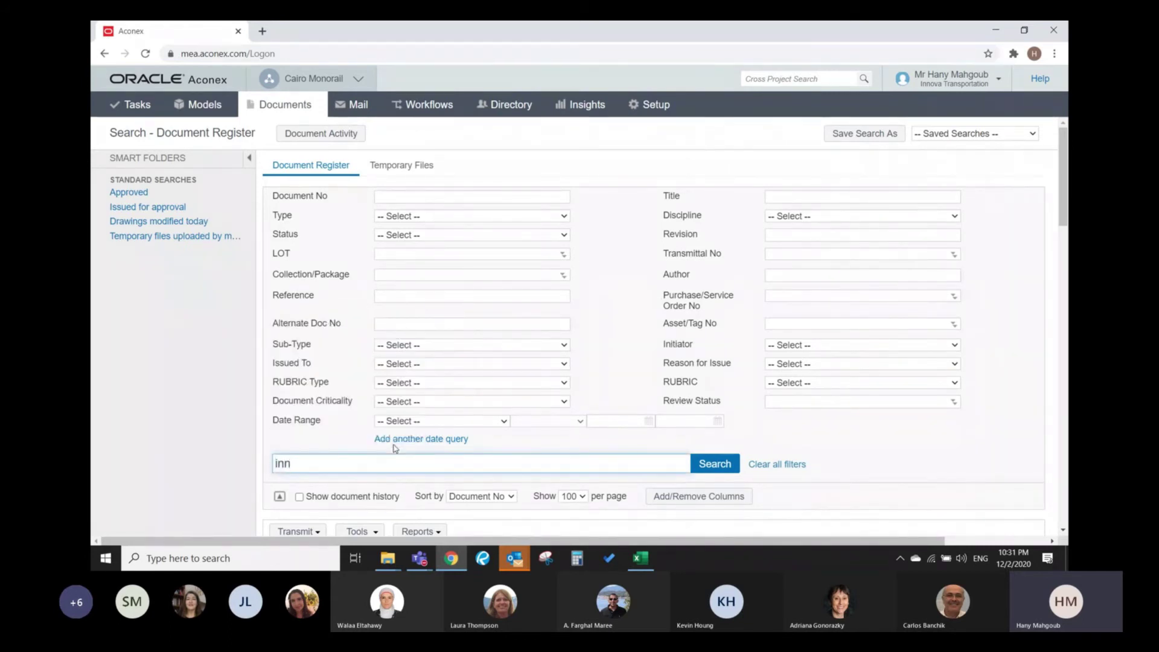
pyautogui.click(705, 466)
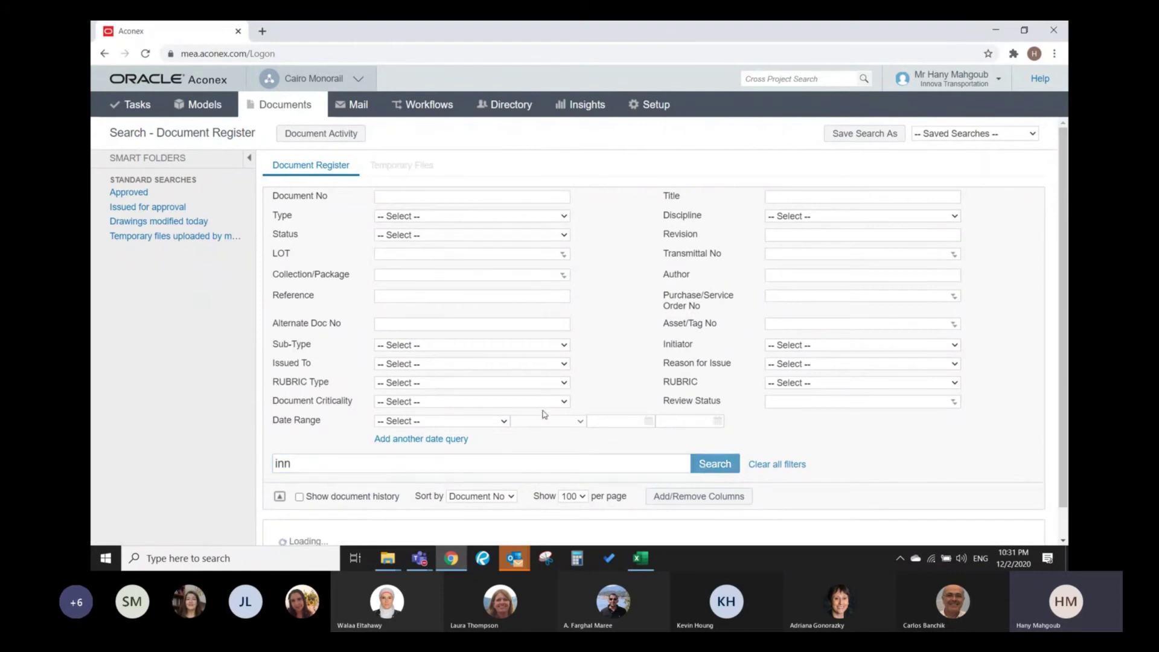
pyautogui.scroll(-2, 510, 307)
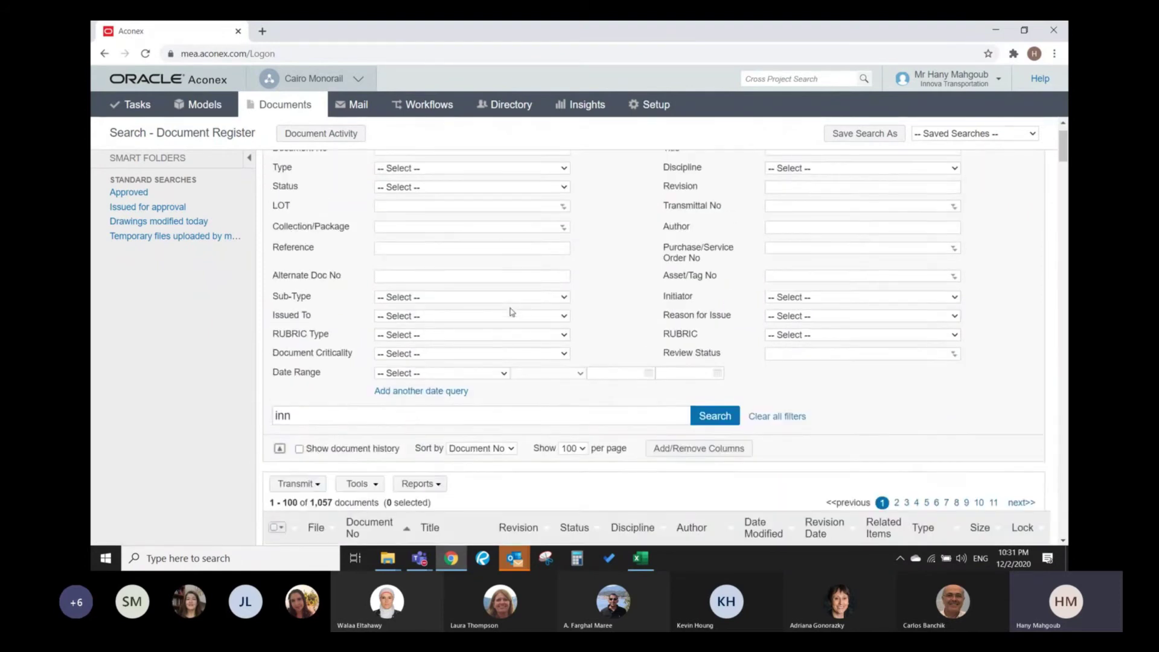
pyautogui.scroll(2, 510, 311)
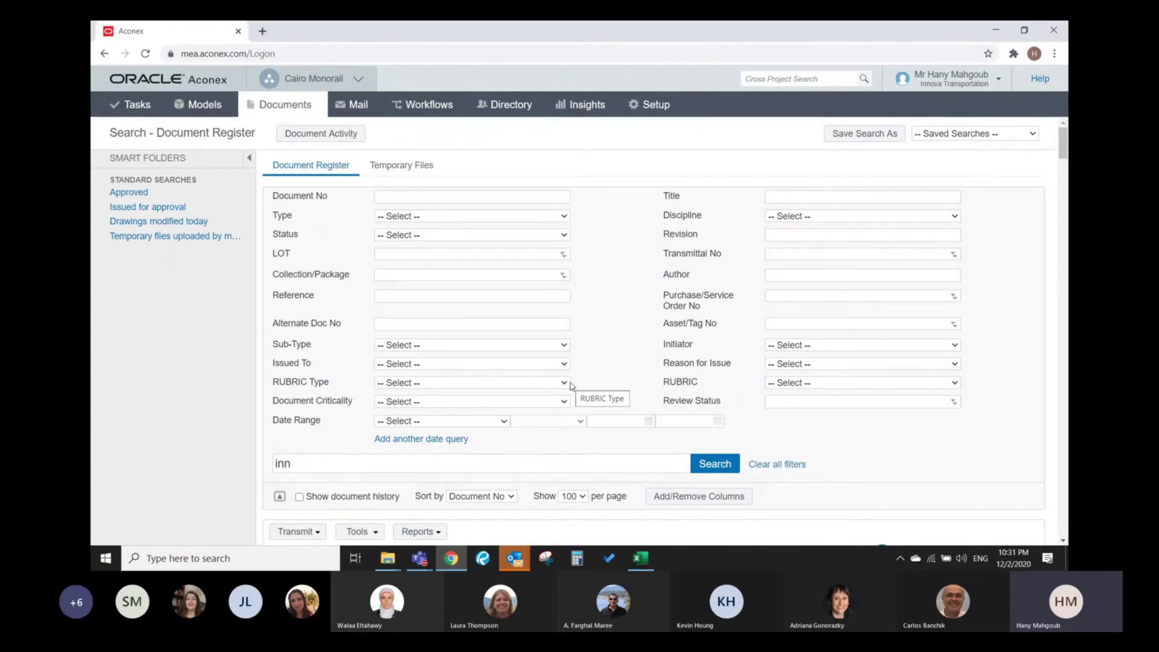
pyautogui.scroll(-8, 579, 405)
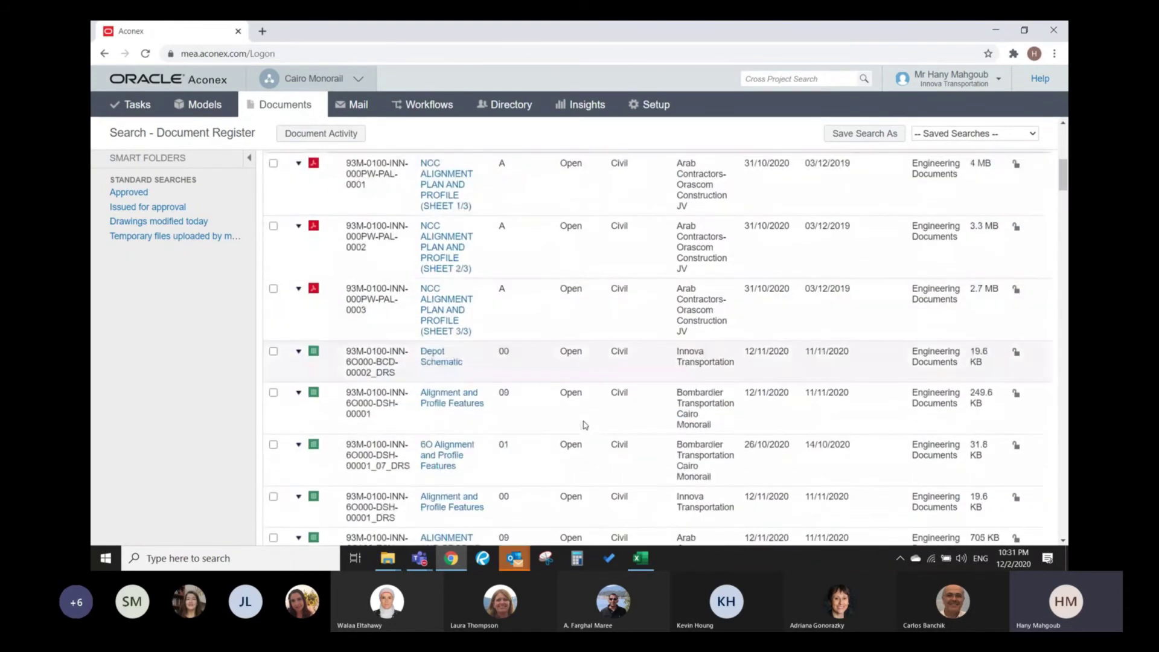
pyautogui.scroll(8, 584, 425)
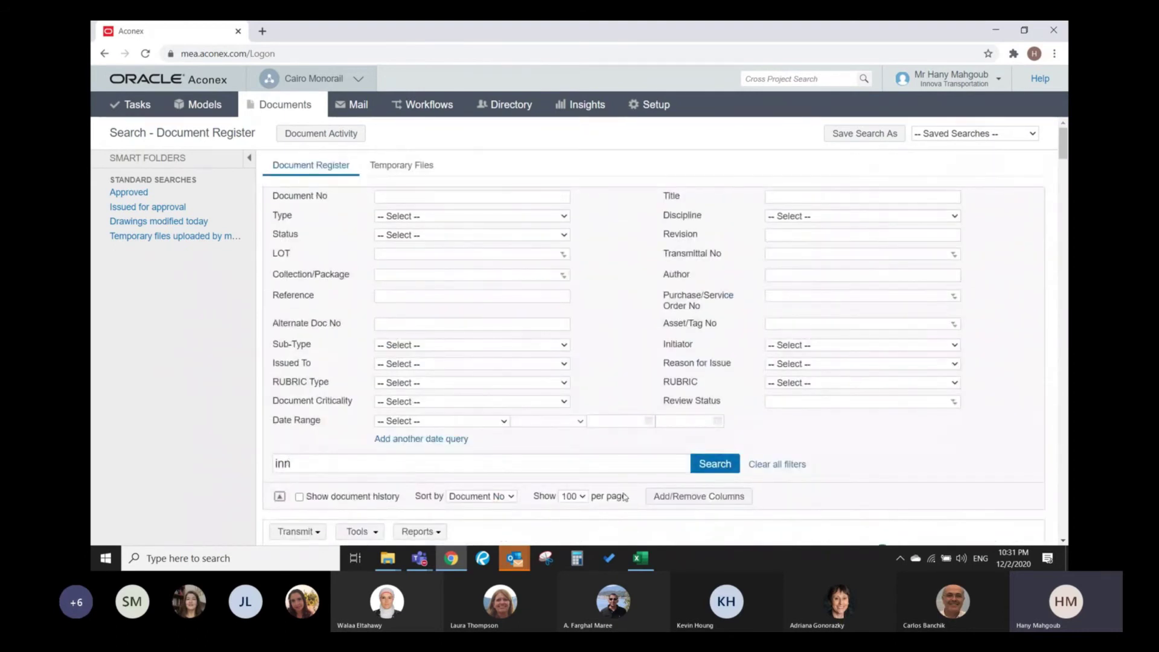
# - Clear all filters, then set the LOT filter to 6OL01 - 6th of Oct Down Chainage from S_01 to S_02
pyautogui.click(781, 467)
pyautogui.click(563, 255)
pyautogui.doubleClick(448, 349)
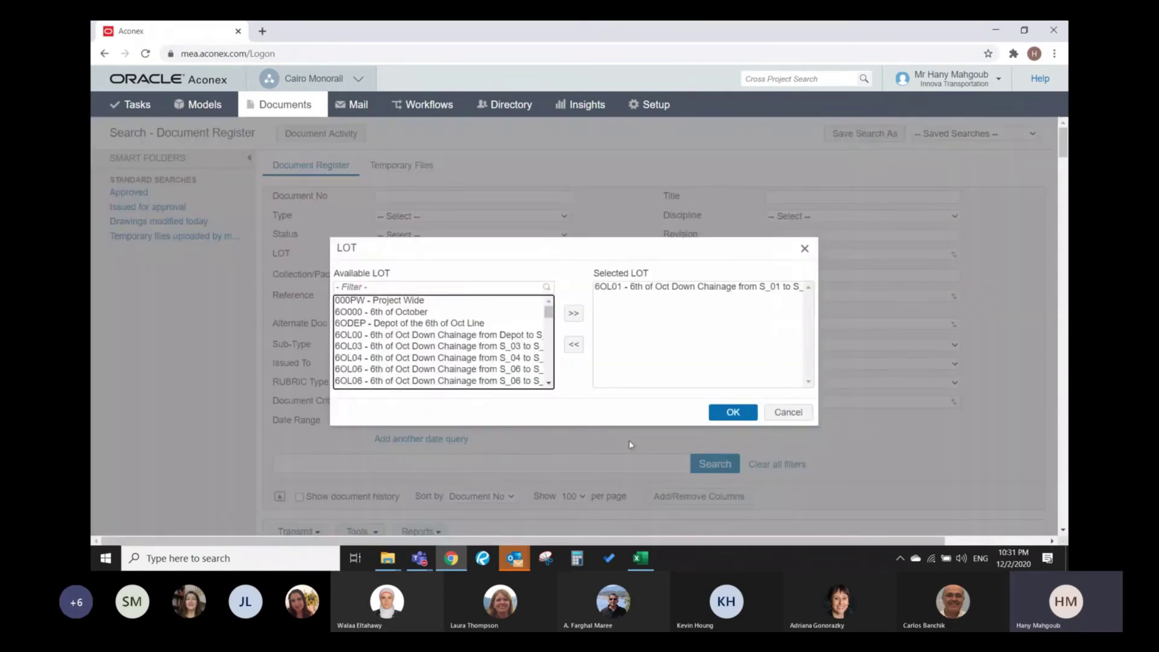
pyautogui.click(722, 418)
pyautogui.click(423, 474)
pyautogui.write('s')
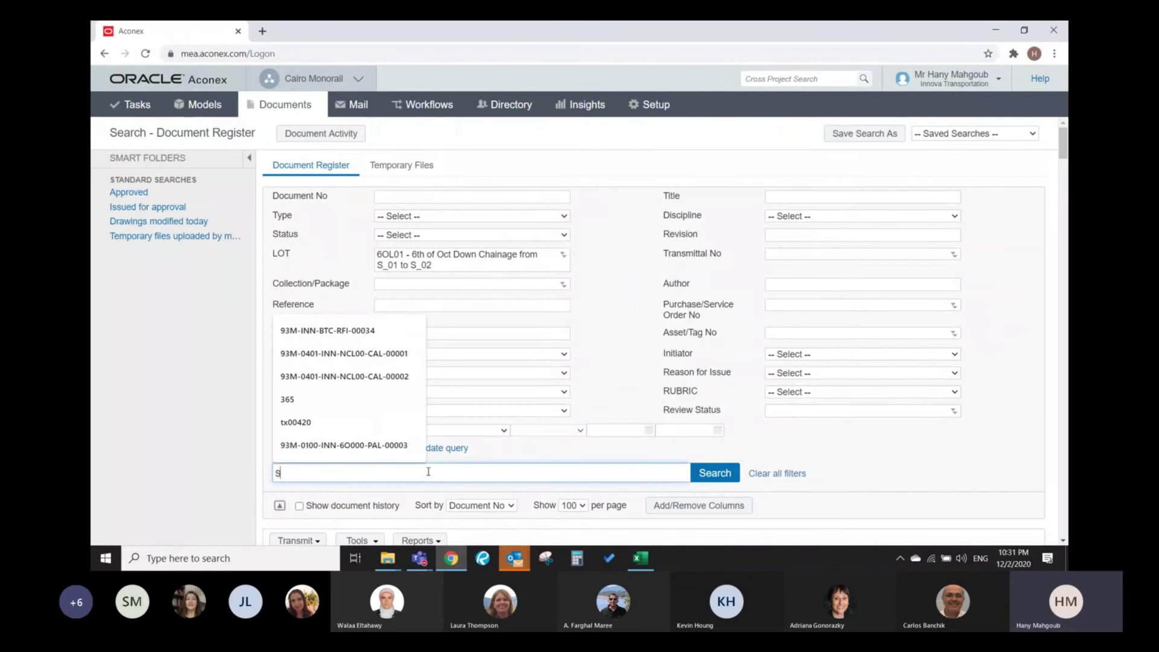
pyautogui.write('ss')
pyautogui.press('BackSpace')
pyautogui.press('BackSpace')
pyautogui.press('BackSpace')
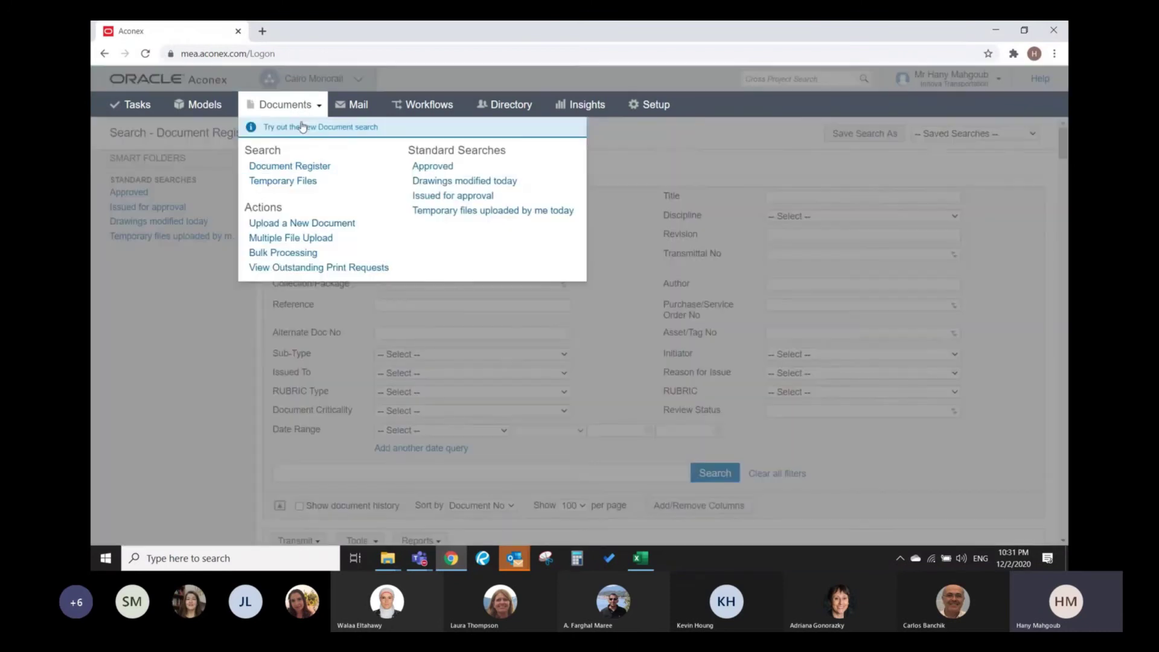
# - Reopen the document search page and clear all of its filters, including the keyword
pyautogui.click(302, 126)
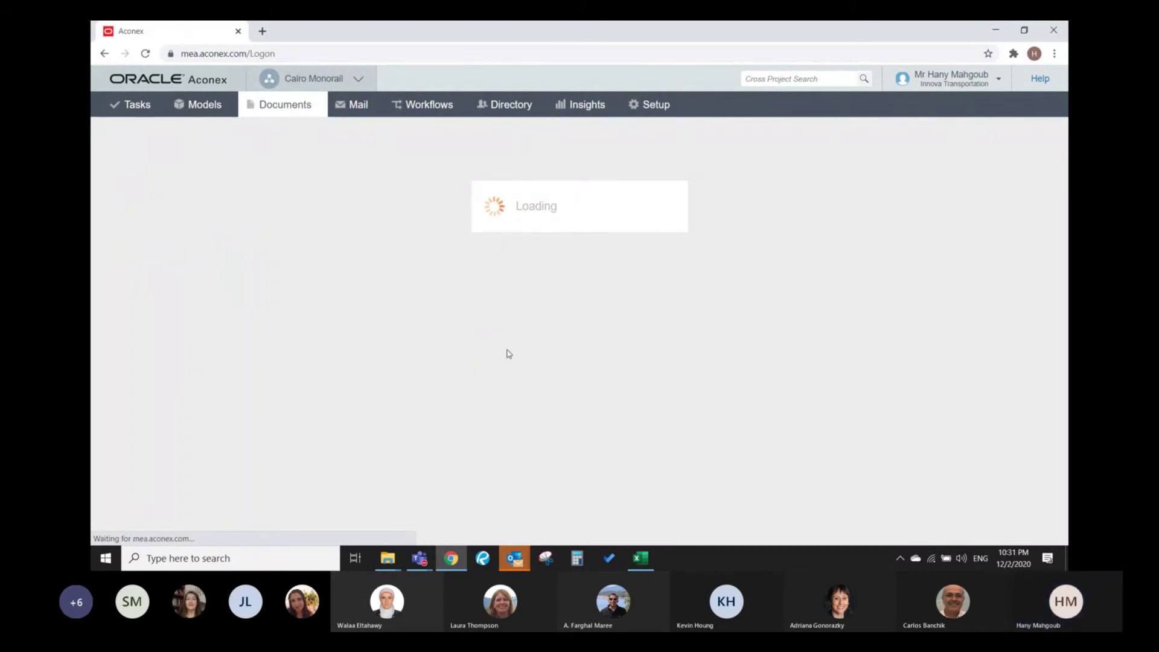
pyautogui.scroll(-3, 534, 351)
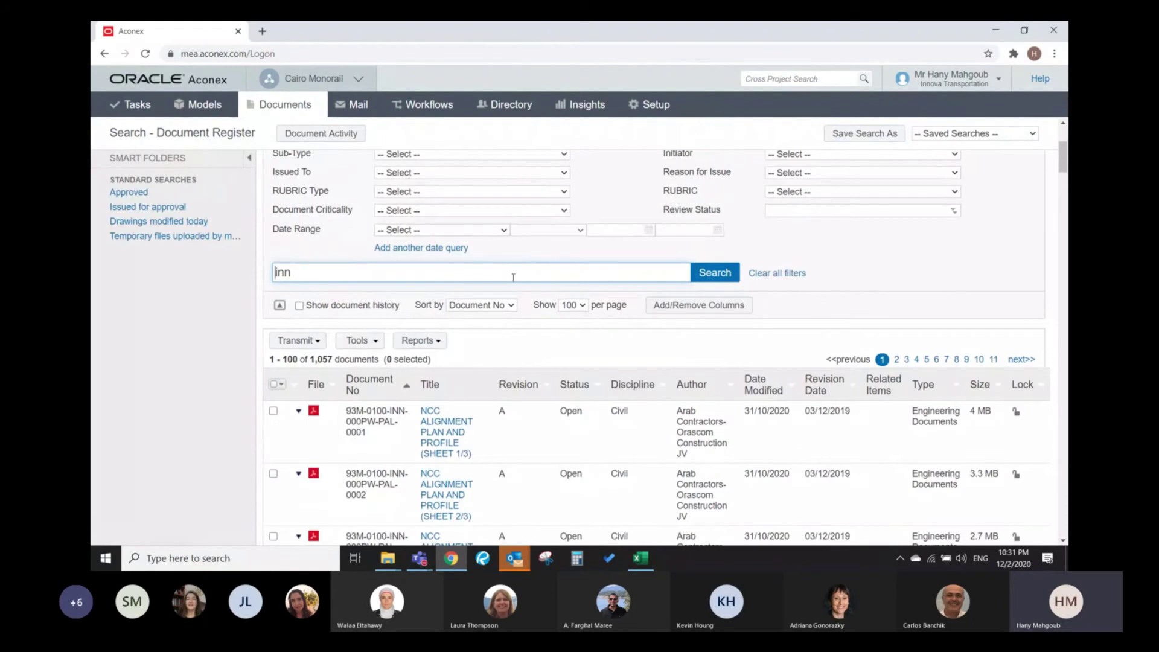
pyautogui.click(762, 275)
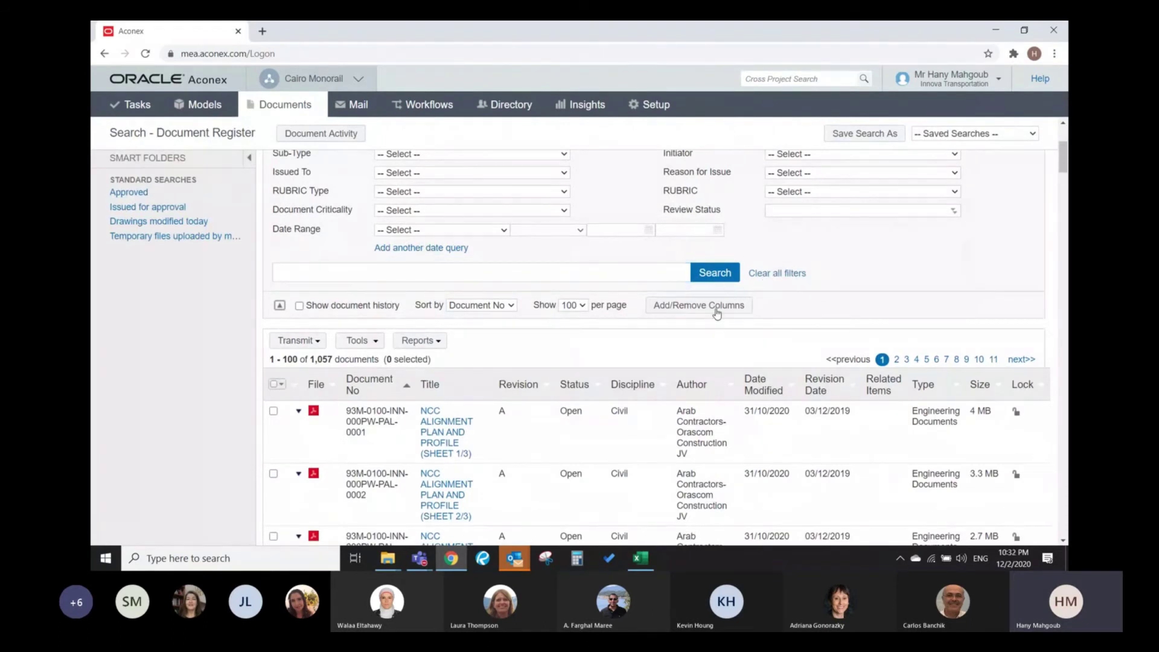
pyautogui.scroll(3, 526, 383)
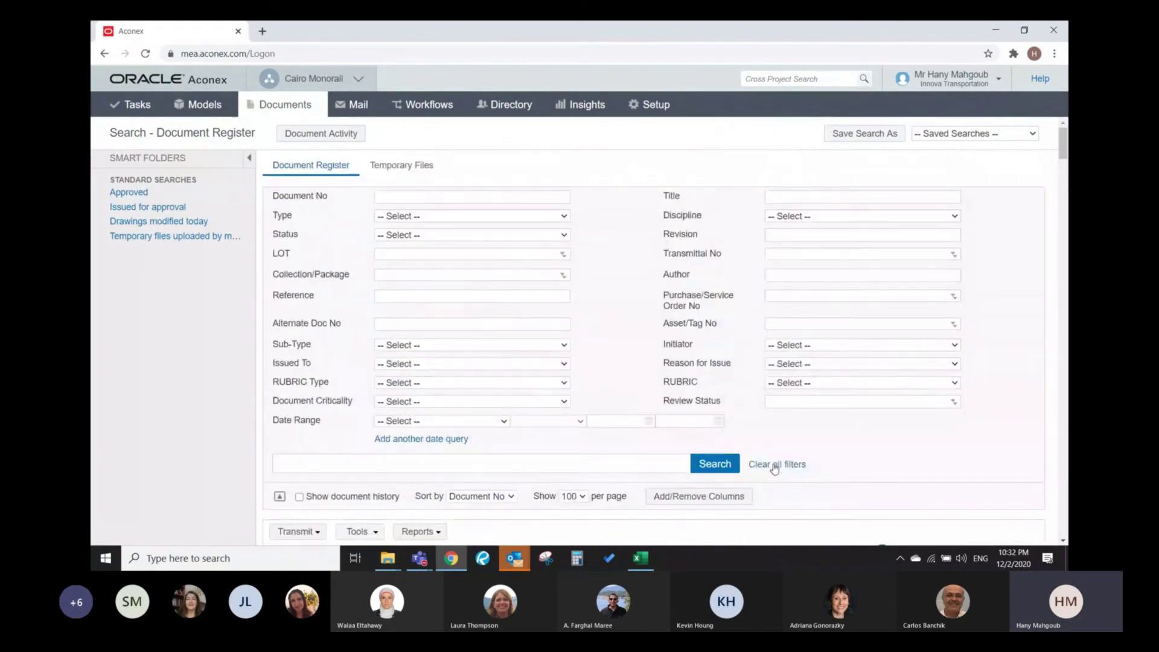
# - Enter ssss as the search keyword, then clear all filters again
pyautogui.click(672, 463)
pyautogui.write('ssss')
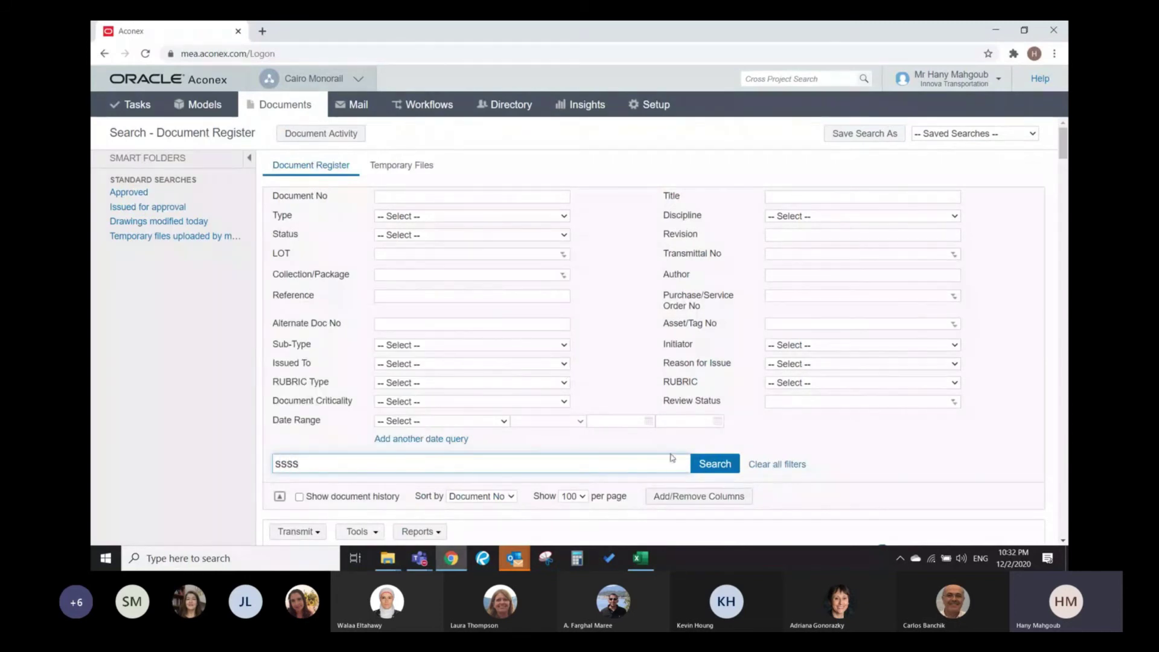
pyautogui.click(767, 464)
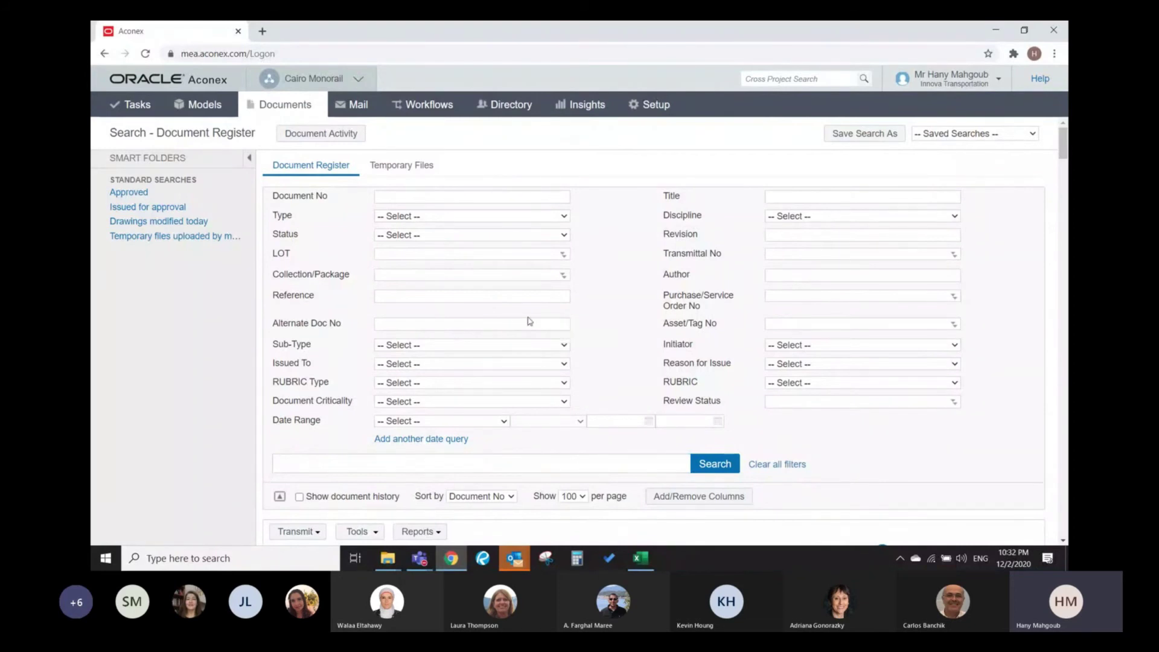
# - Switch to the Temporary Files search, run it without any filters and check the results
pyautogui.click(411, 174)
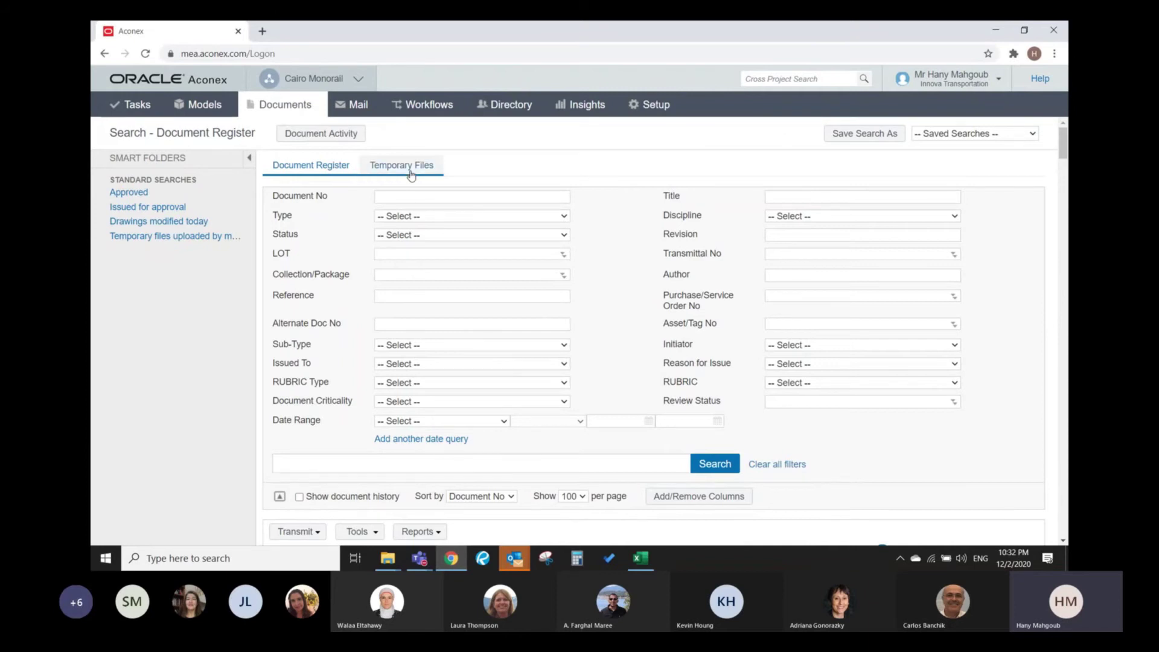
pyautogui.scroll(-1, 507, 324)
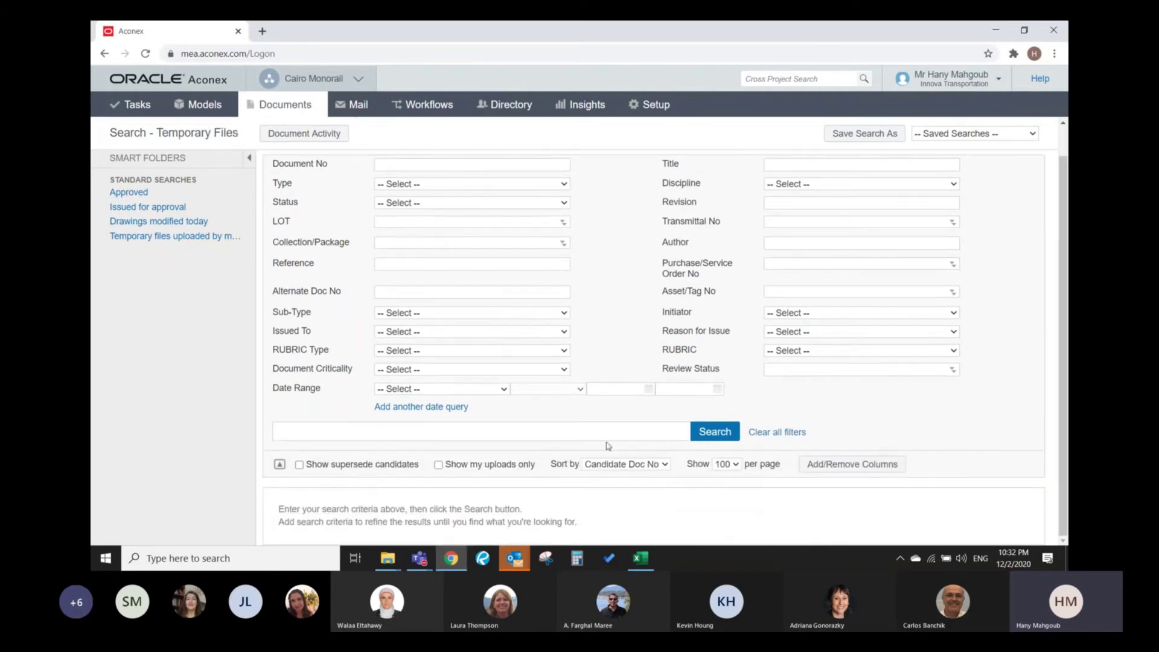
pyautogui.click(712, 432)
pyautogui.scroll(-1, 536, 438)
pyautogui.scroll(1, 539, 441)
pyautogui.scroll(-1, 539, 440)
pyautogui.scroll(1, 538, 440)
pyautogui.scroll(2, 539, 441)
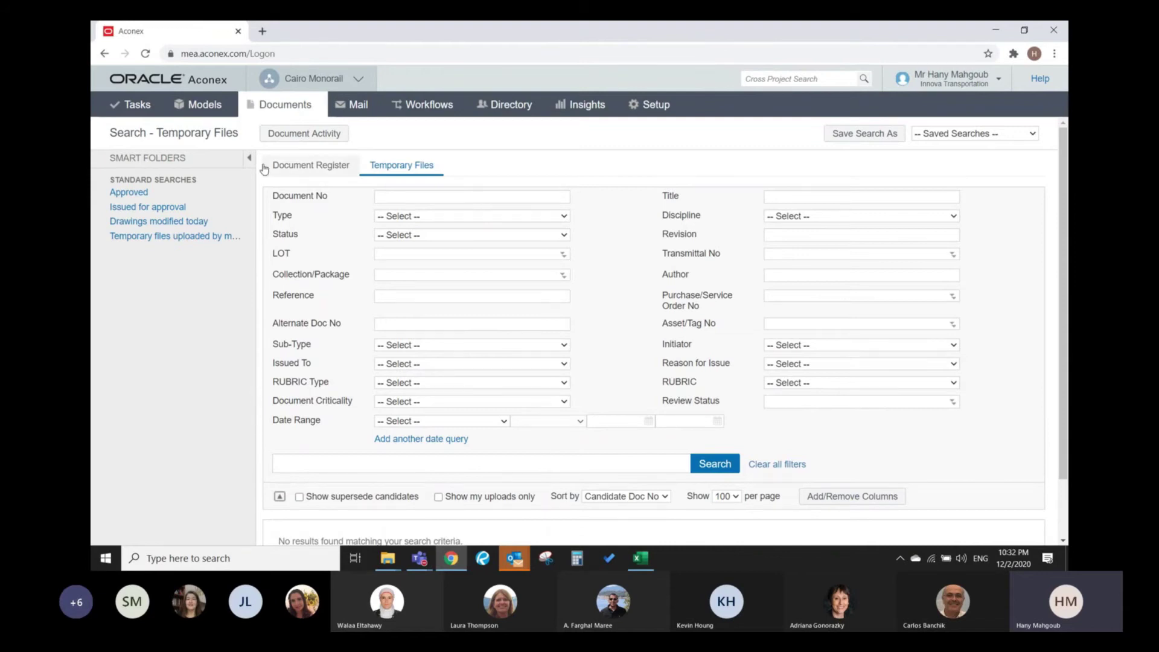
# - Switch to the Document Register search and set the LOT filter to 6OL00 - 6th of Oct Down Chainage from Depot to S_01
pyautogui.click(311, 165)
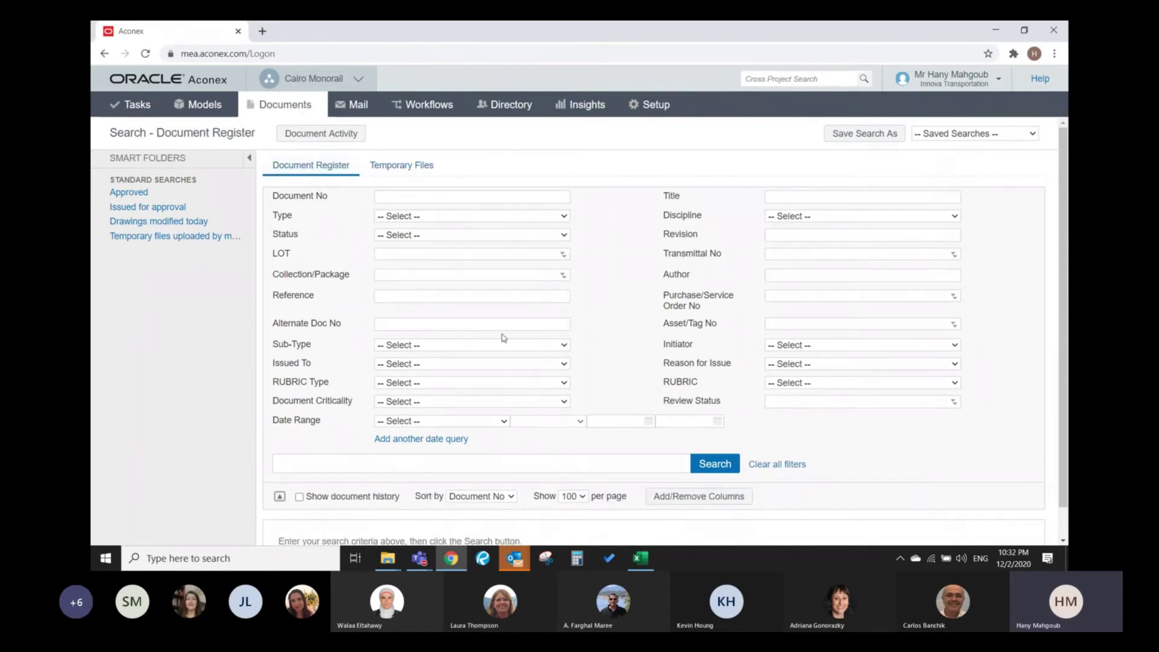
pyautogui.scroll(-1, 495, 377)
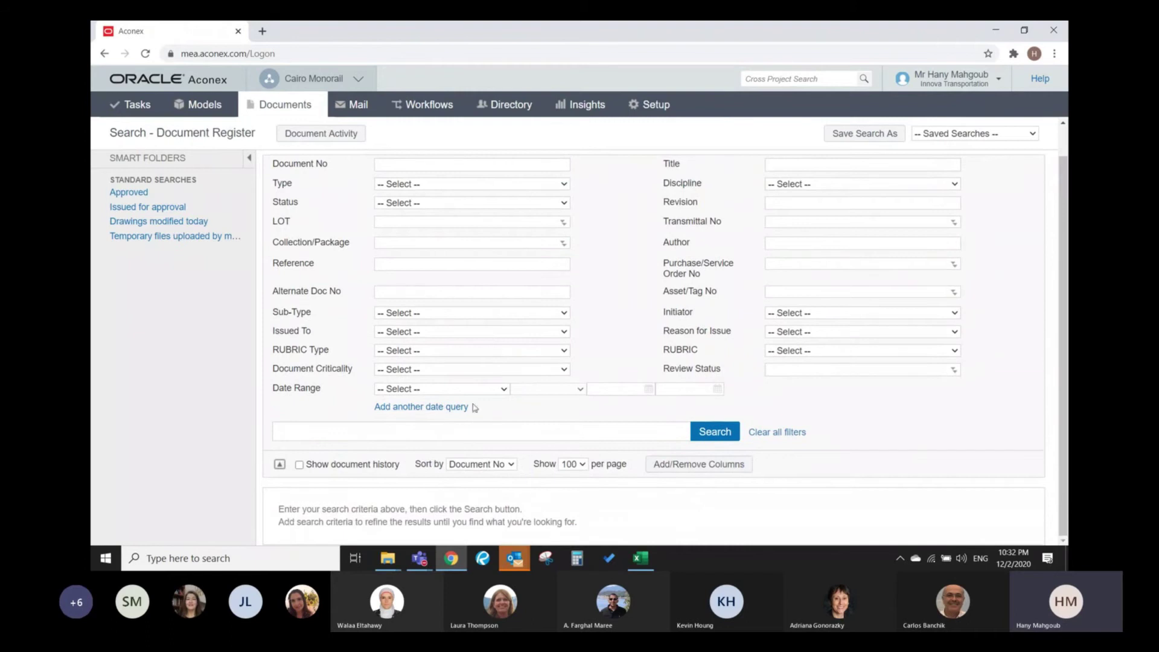
pyautogui.click(562, 222)
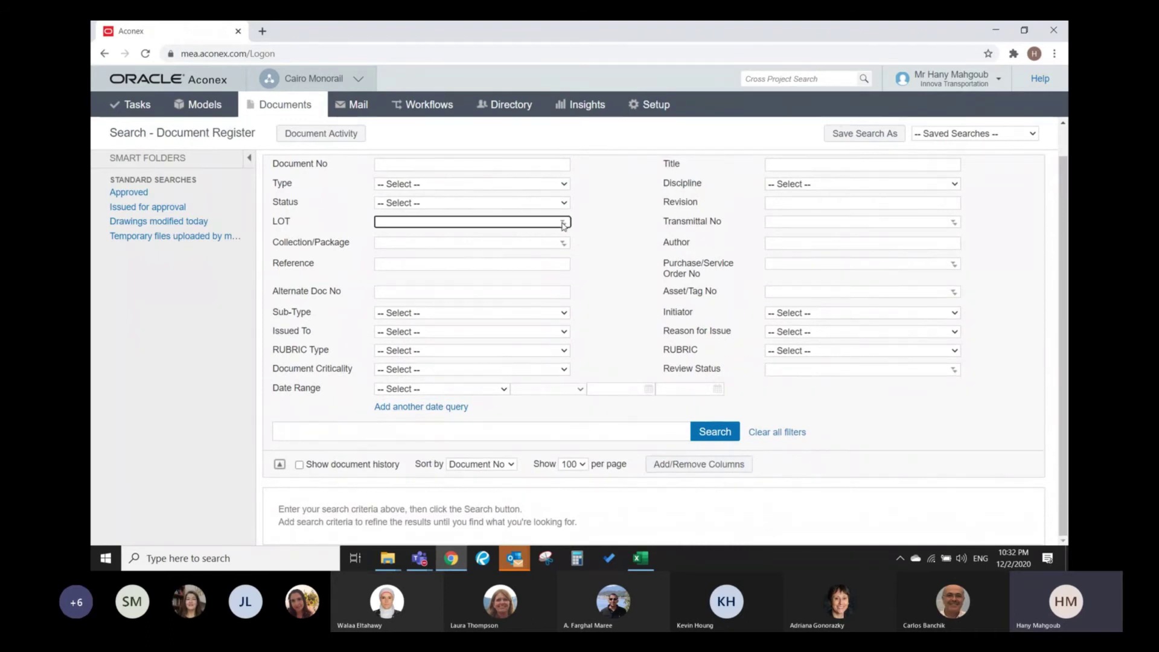
pyautogui.doubleClick(468, 335)
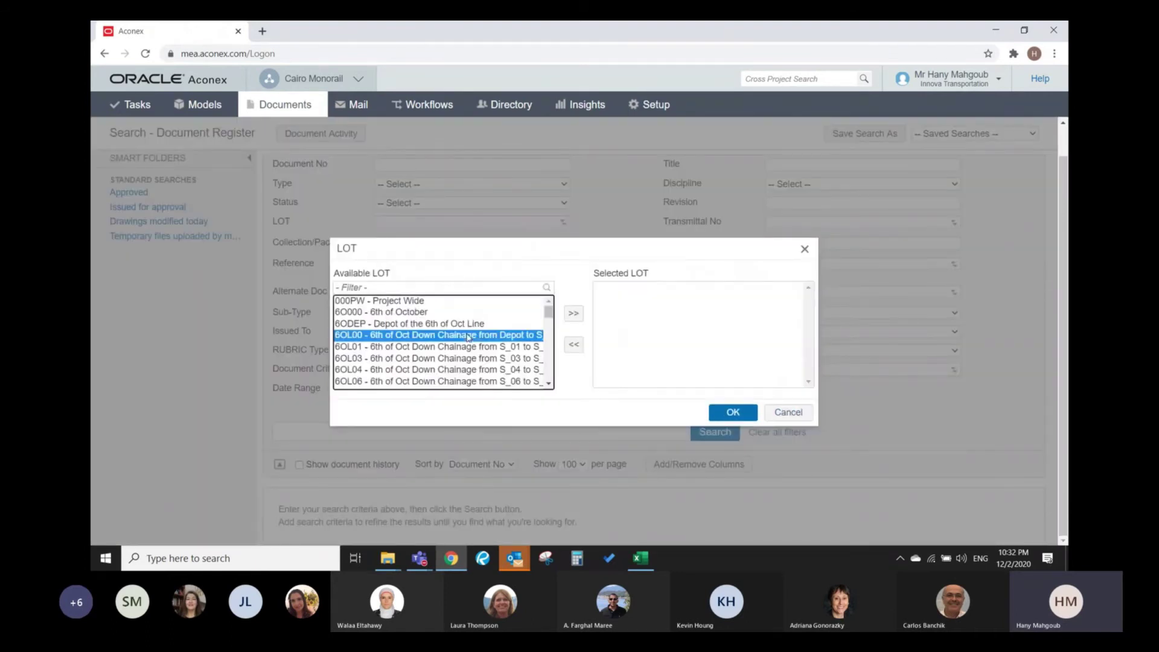
pyautogui.click(732, 412)
# - Run the Document Register search with the LOT filter and look through the listed documents
pyautogui.scroll(-1, 581, 377)
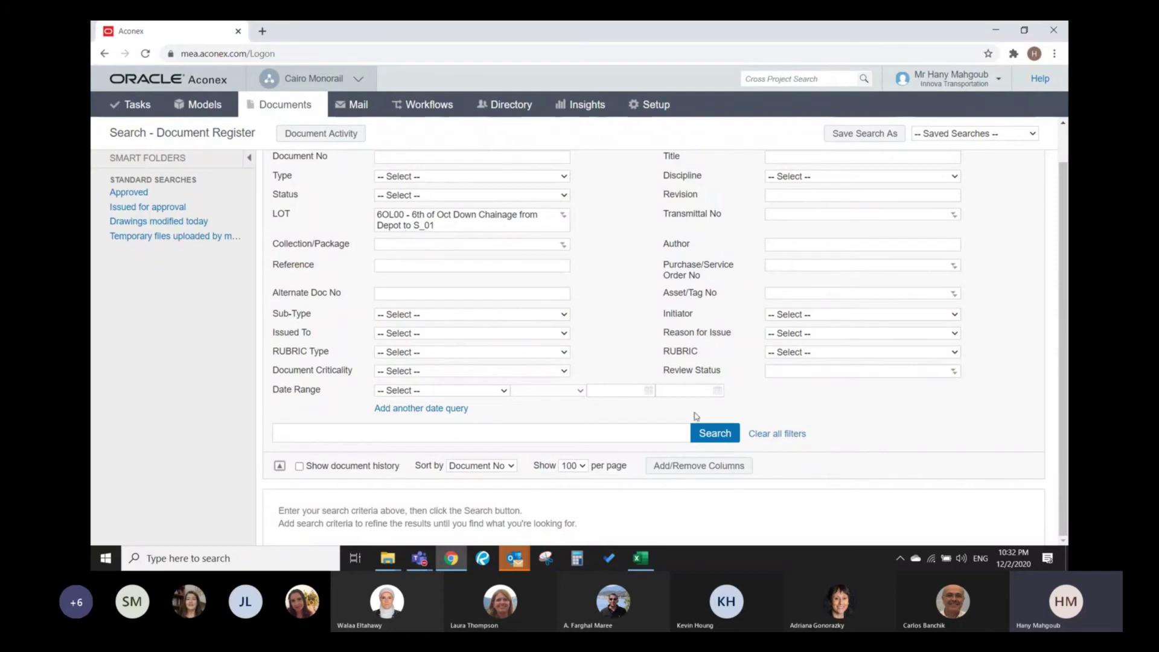
pyautogui.click(707, 432)
pyautogui.scroll(-6, 575, 380)
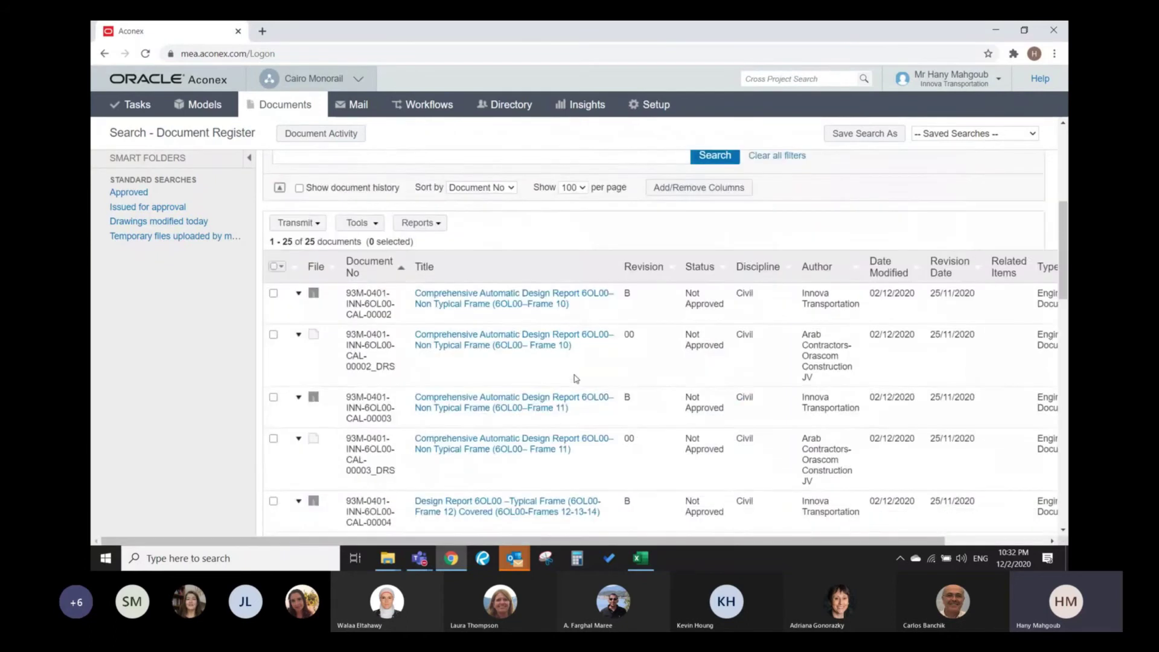
pyautogui.scroll(5, 575, 377)
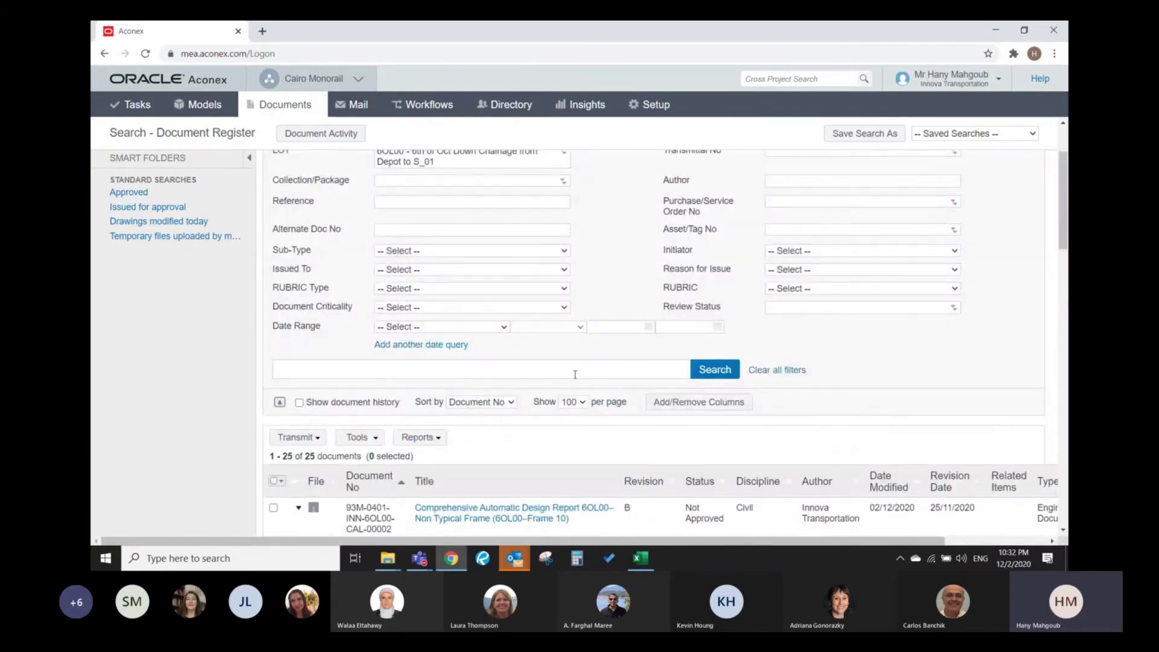
pyautogui.scroll(-3, 575, 374)
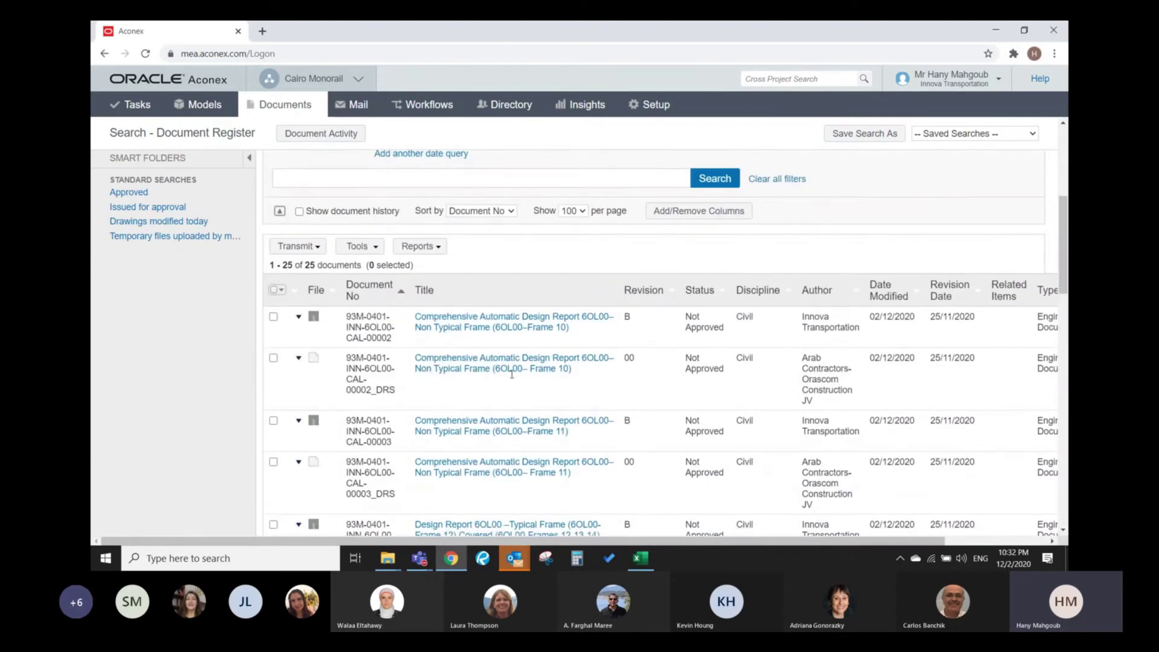
# - Select the first four documents in the results and view the tools available for them
pyautogui.click(282, 292)
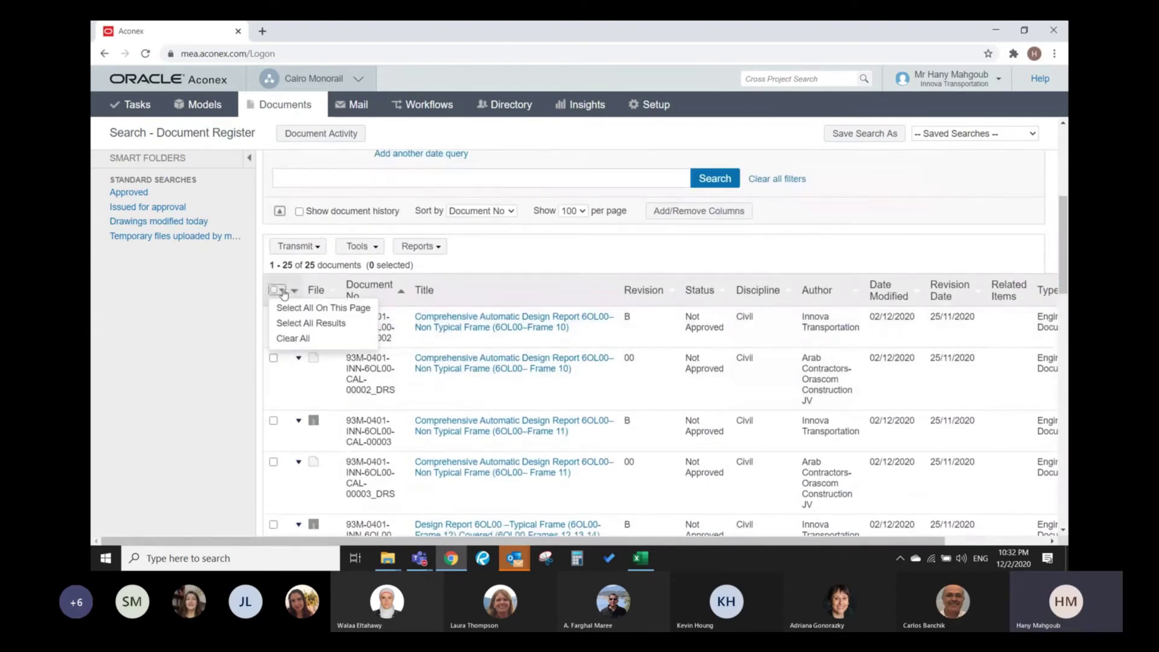
pyautogui.click(232, 339)
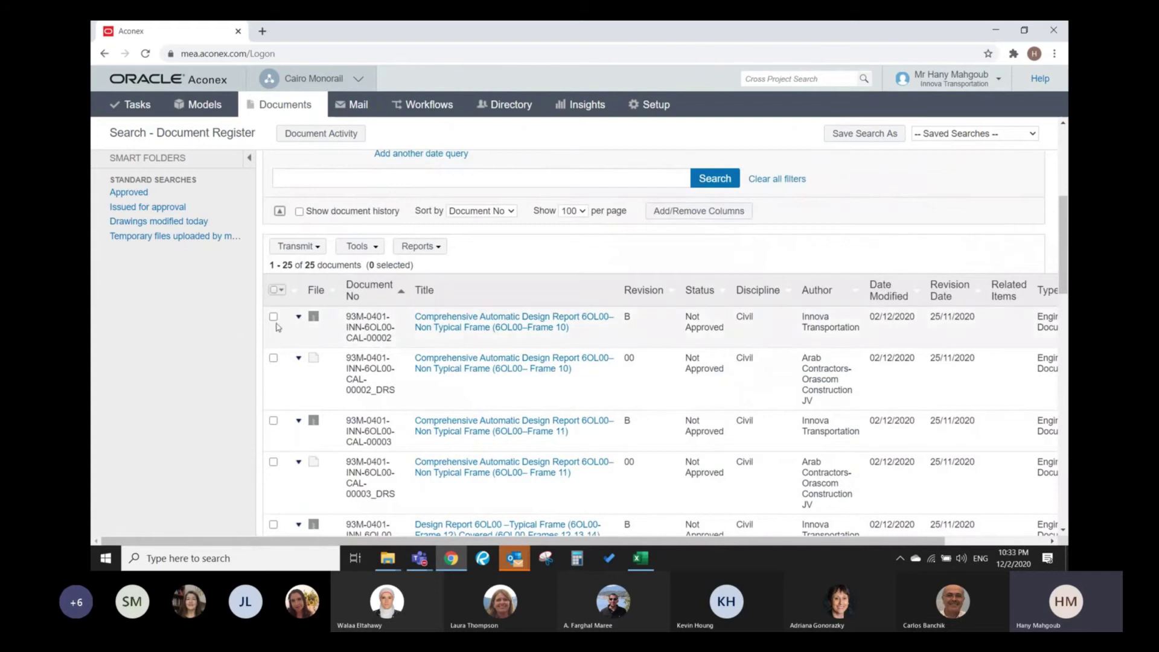
pyautogui.click(273, 358)
pyautogui.click(273, 421)
pyautogui.click(273, 462)
pyautogui.click(372, 247)
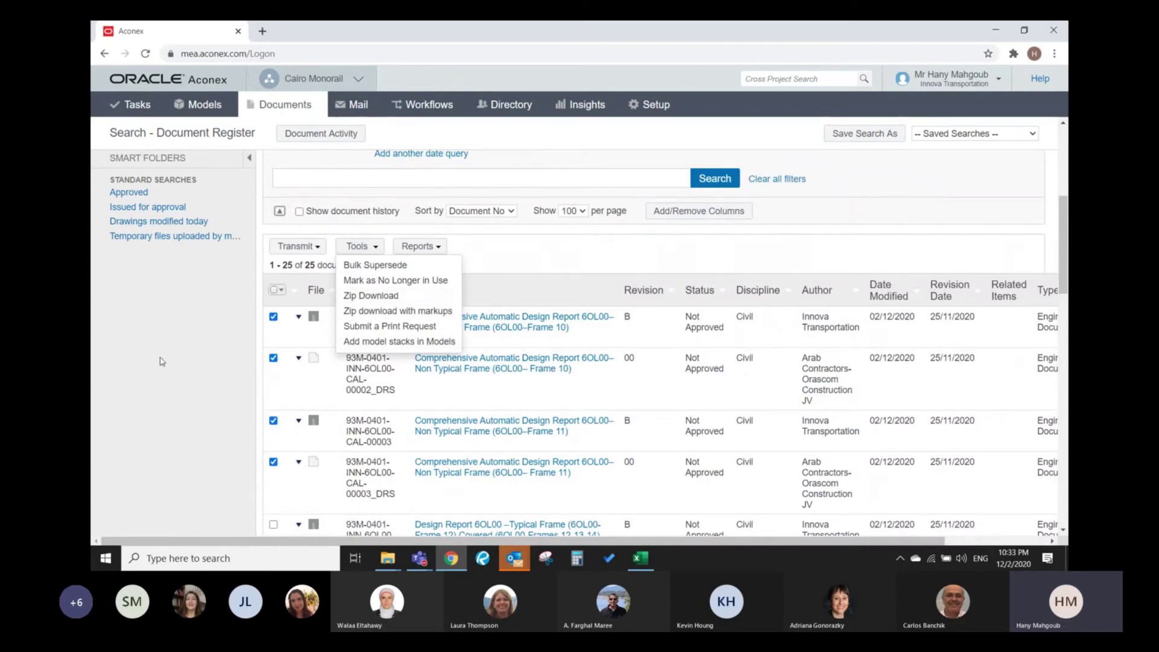
# - Deselect the four chosen documents in the results
pyautogui.click(273, 317)
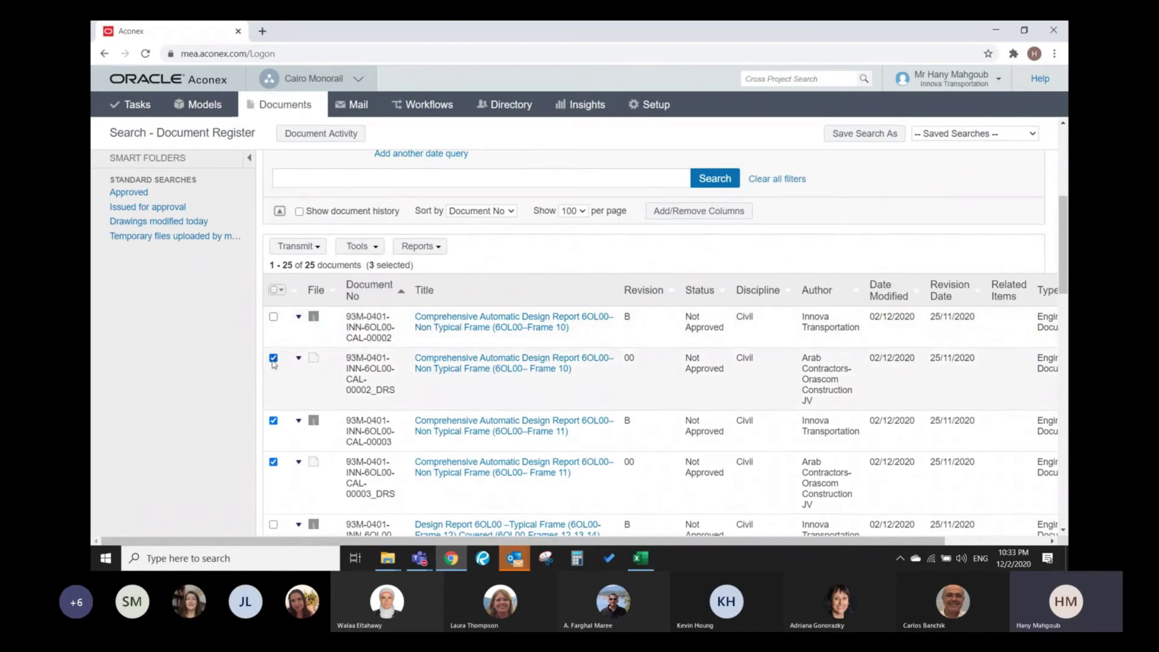
pyautogui.click(273, 358)
pyautogui.click(273, 420)
pyautogui.click(274, 462)
# - Select all results of the LOT search and view the available report options
pyautogui.click(284, 292)
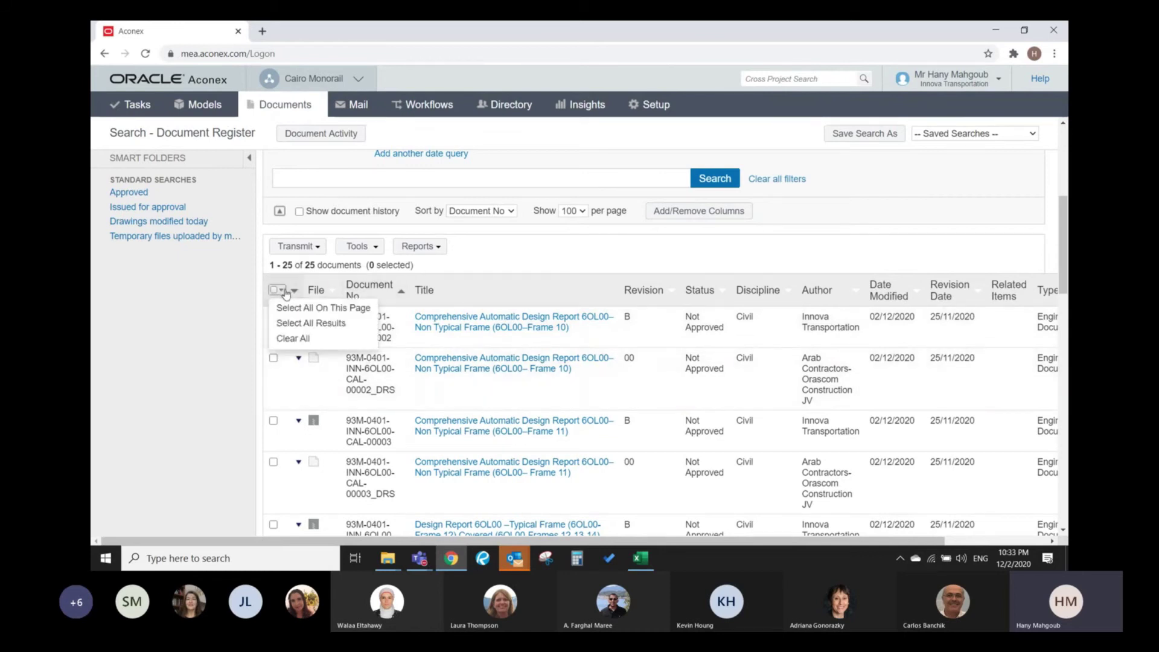
pyautogui.click(305, 326)
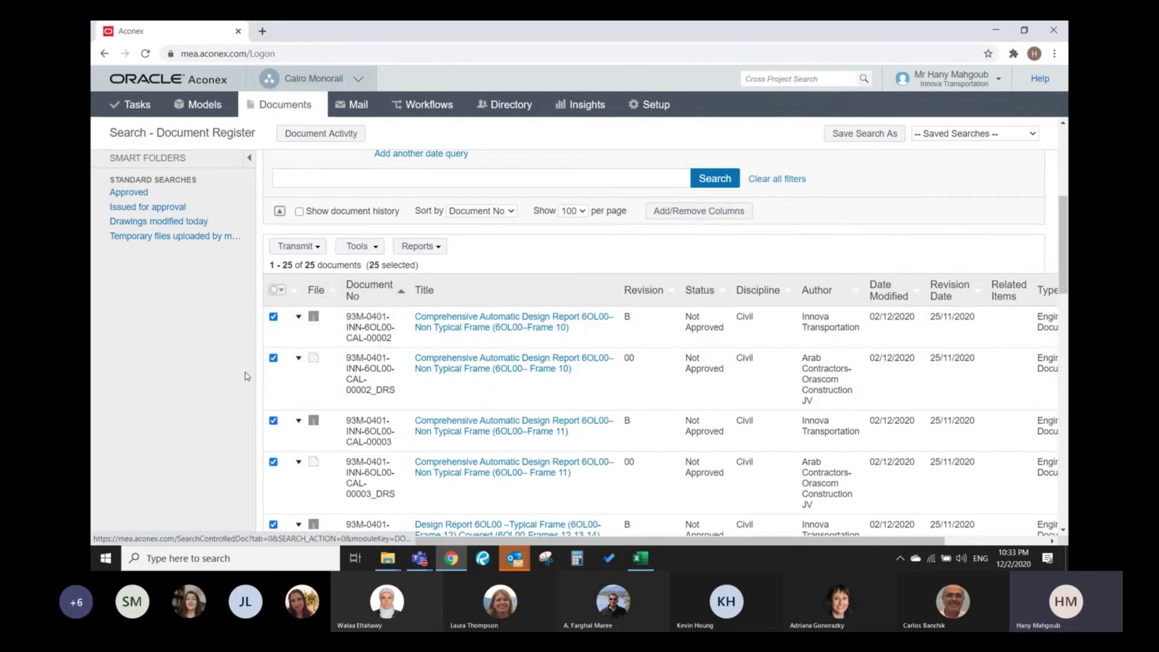
pyautogui.click(440, 249)
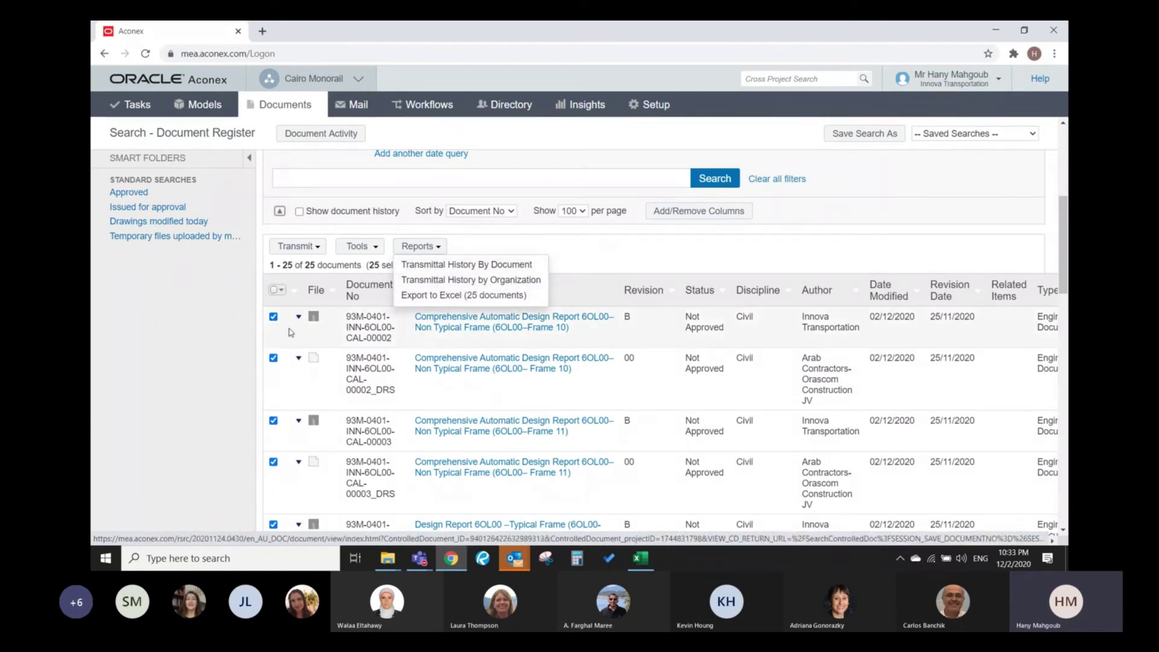
pyautogui.click(232, 338)
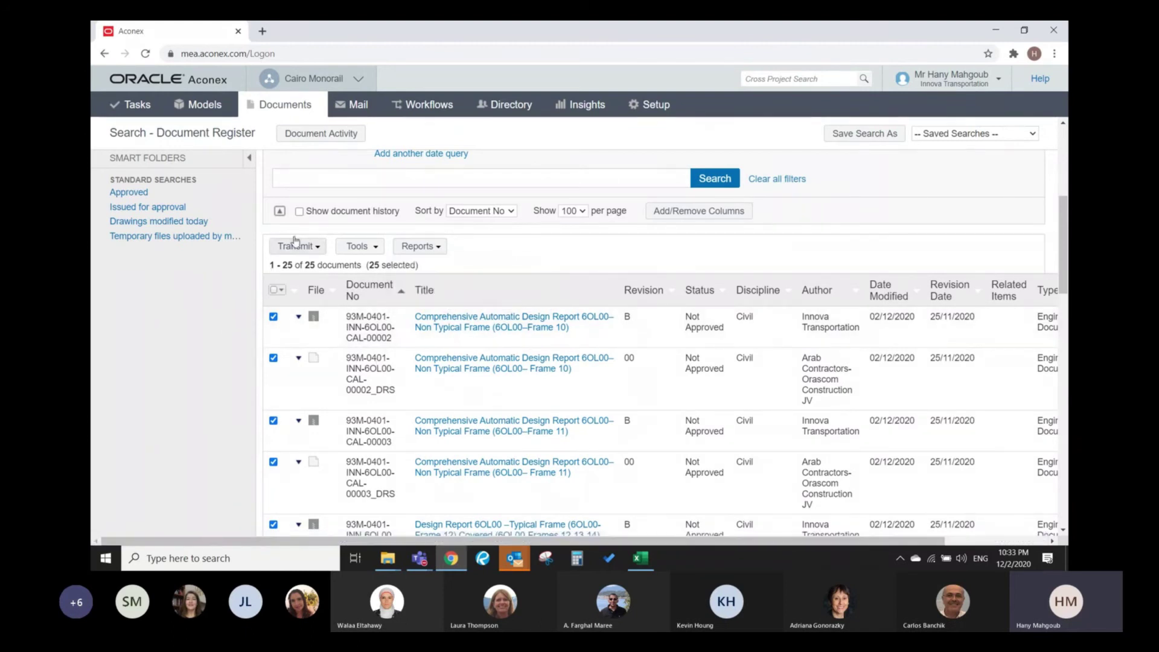
# - Include document history in the search, run it again and review the listed revisions
pyautogui.click(299, 212)
pyautogui.click(708, 180)
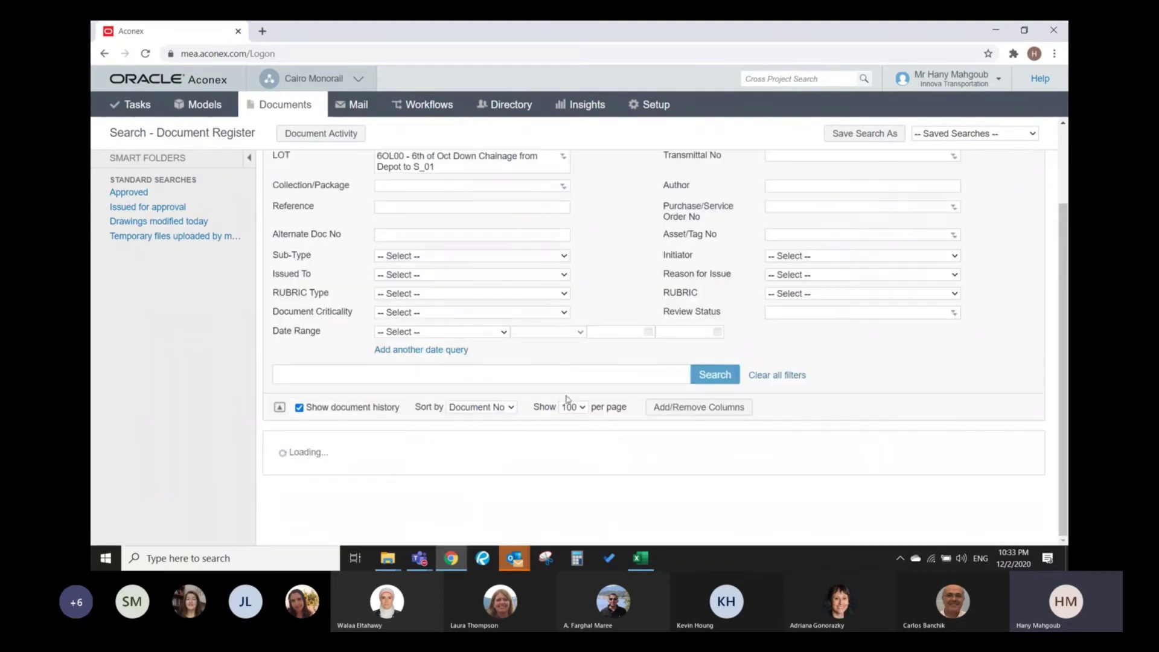
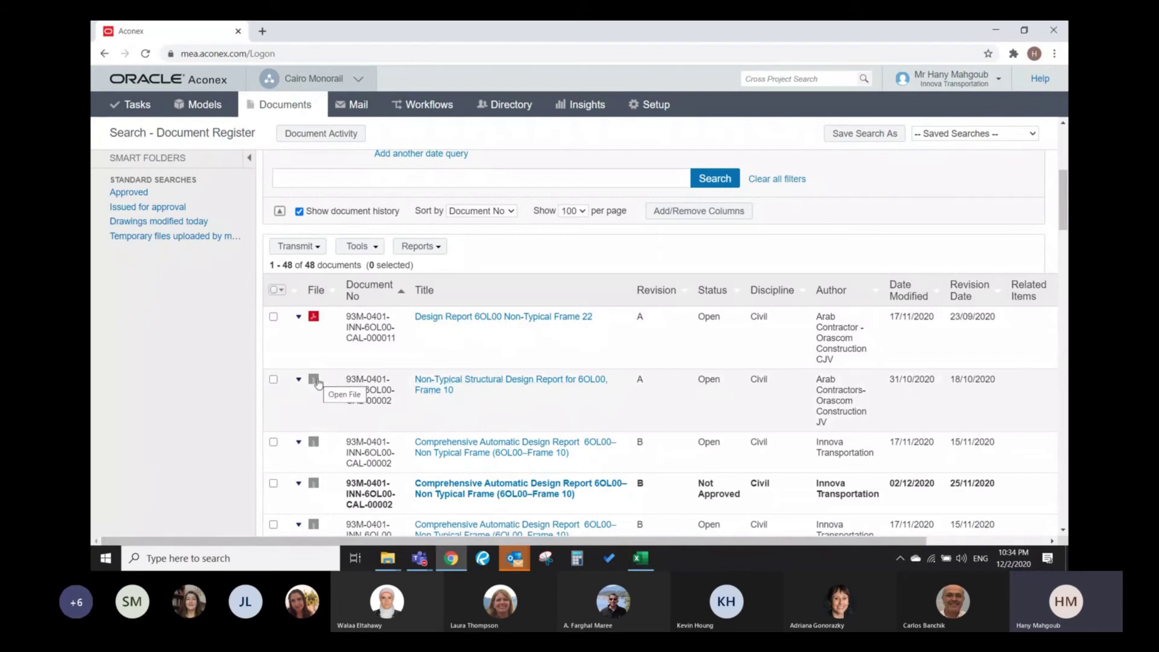
pyautogui.scroll(-2, 664, 422)
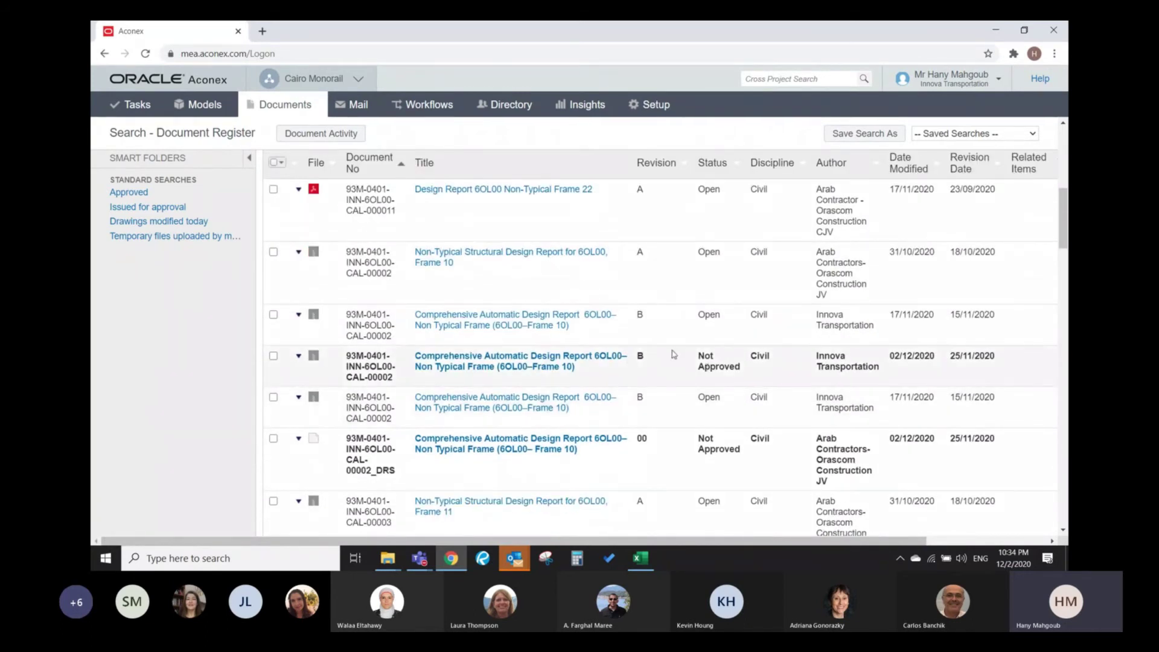
pyautogui.scroll(1, 676, 366)
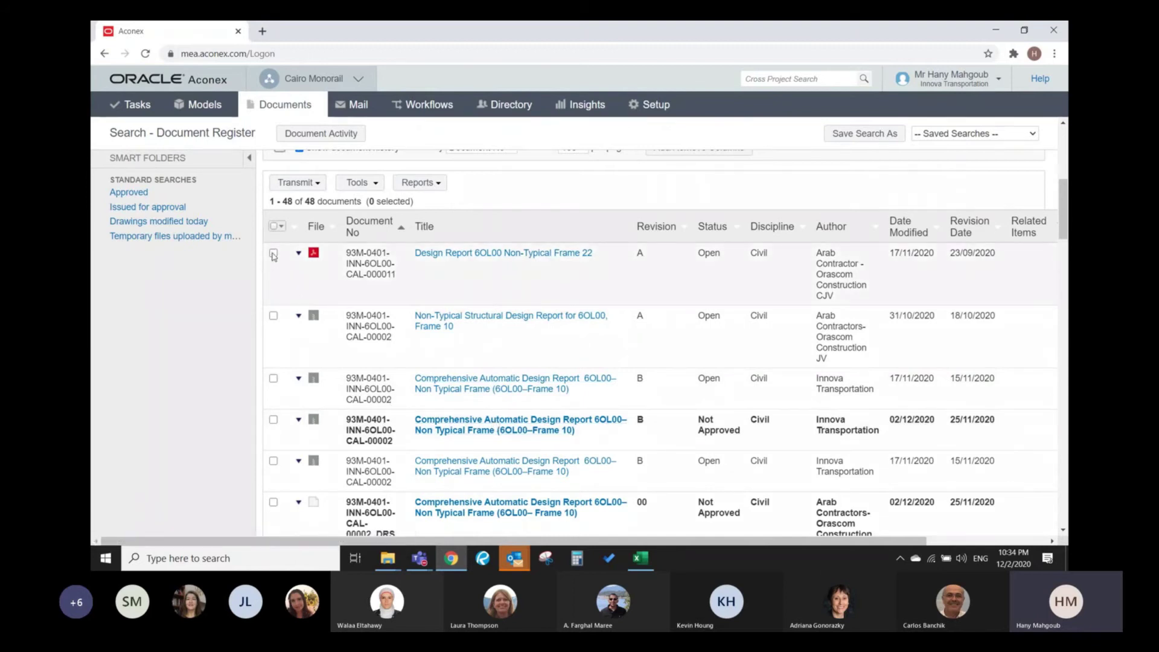
# - Select the first three documents in the history results
pyautogui.click(274, 253)
pyautogui.click(273, 315)
pyautogui.click(273, 378)
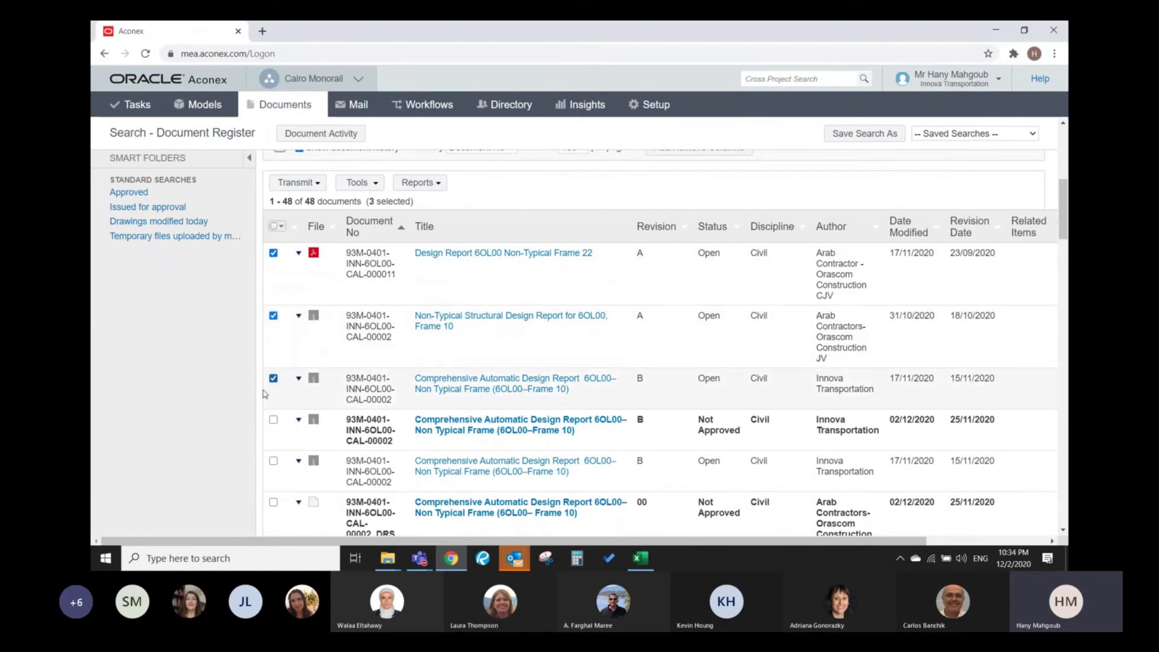
# - Exclude document history from the search and run it again for the same LOT
pyautogui.scroll(5, 221, 380)
pyautogui.scroll(-1, 229, 364)
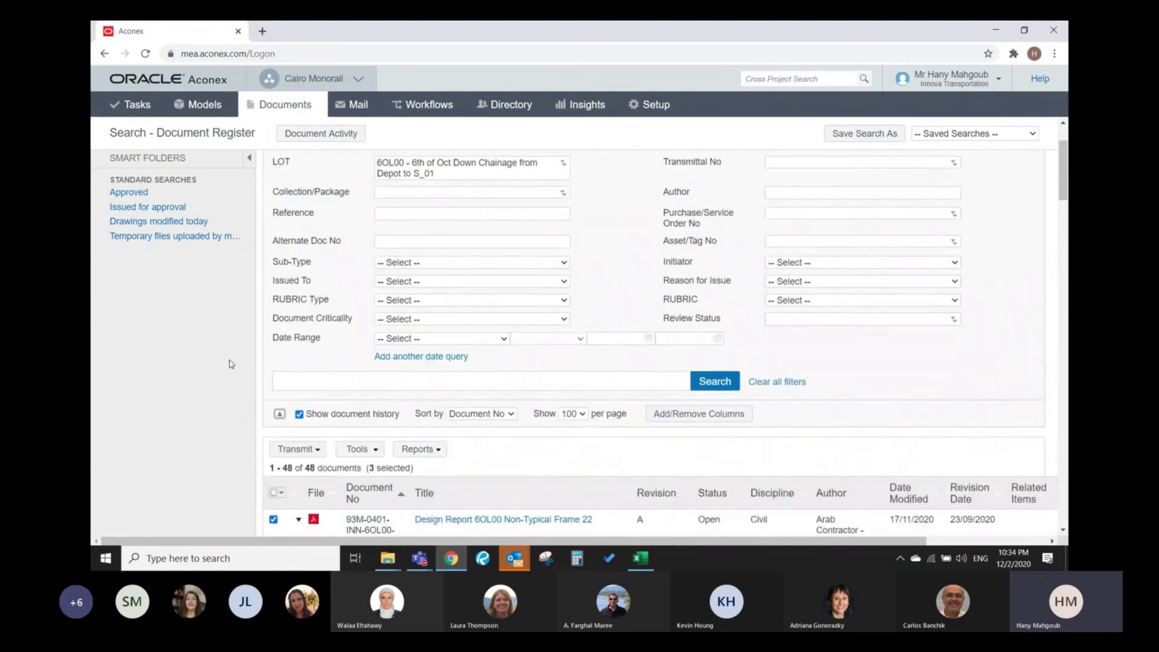
pyautogui.scroll(-3, 230, 364)
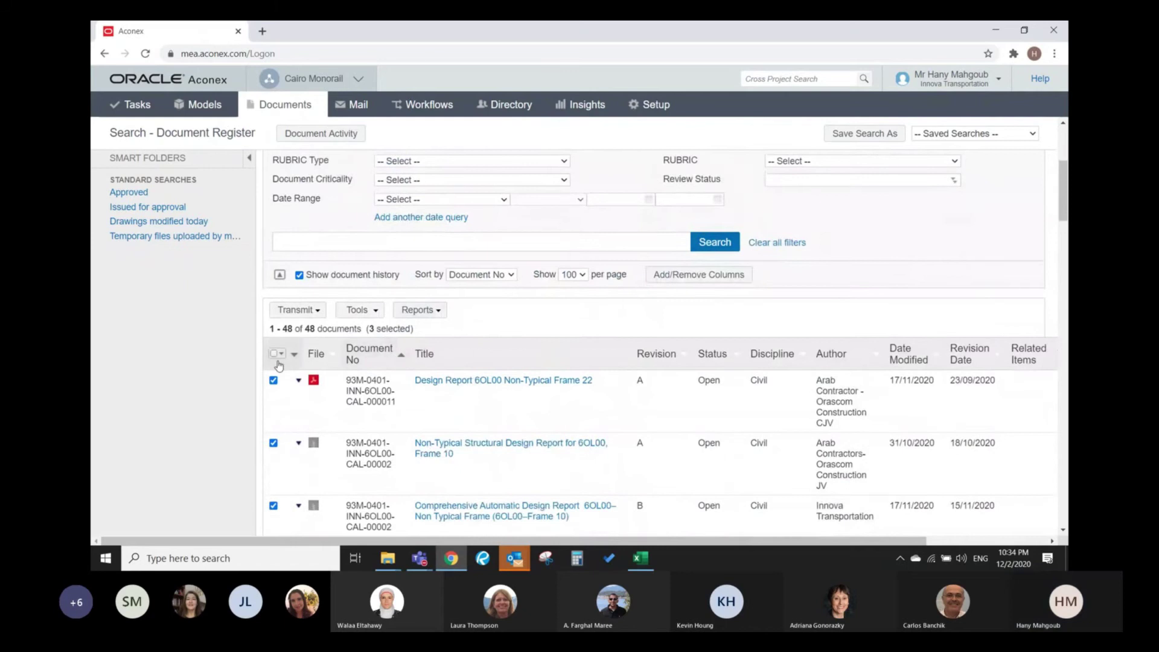
pyautogui.click(307, 275)
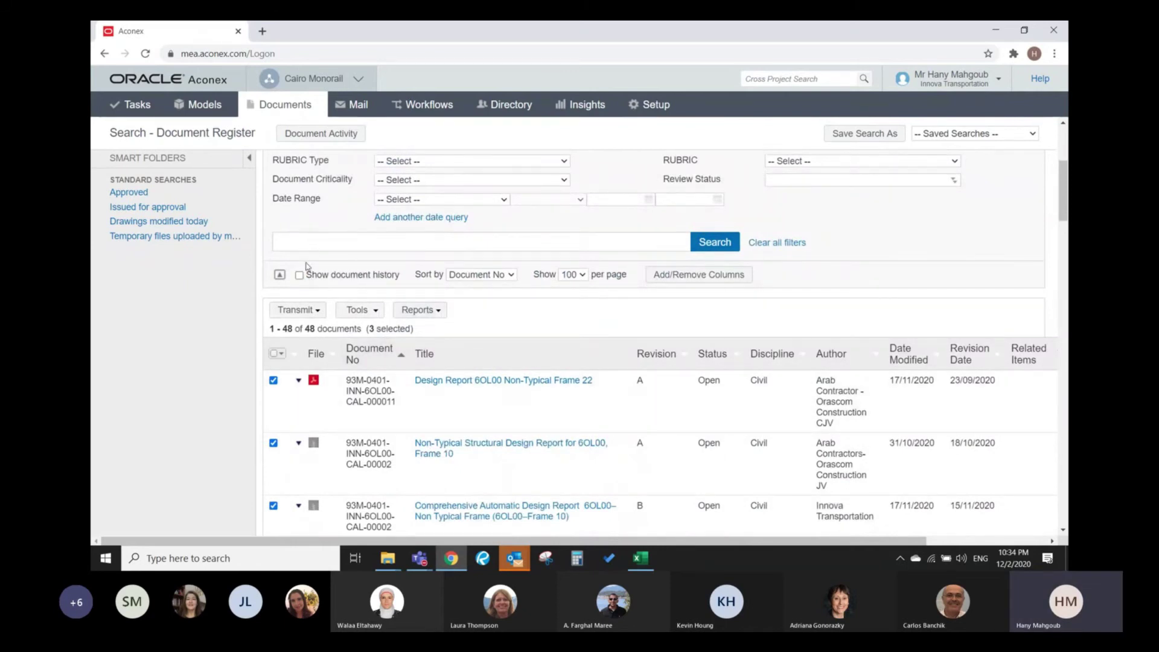
pyautogui.click(715, 245)
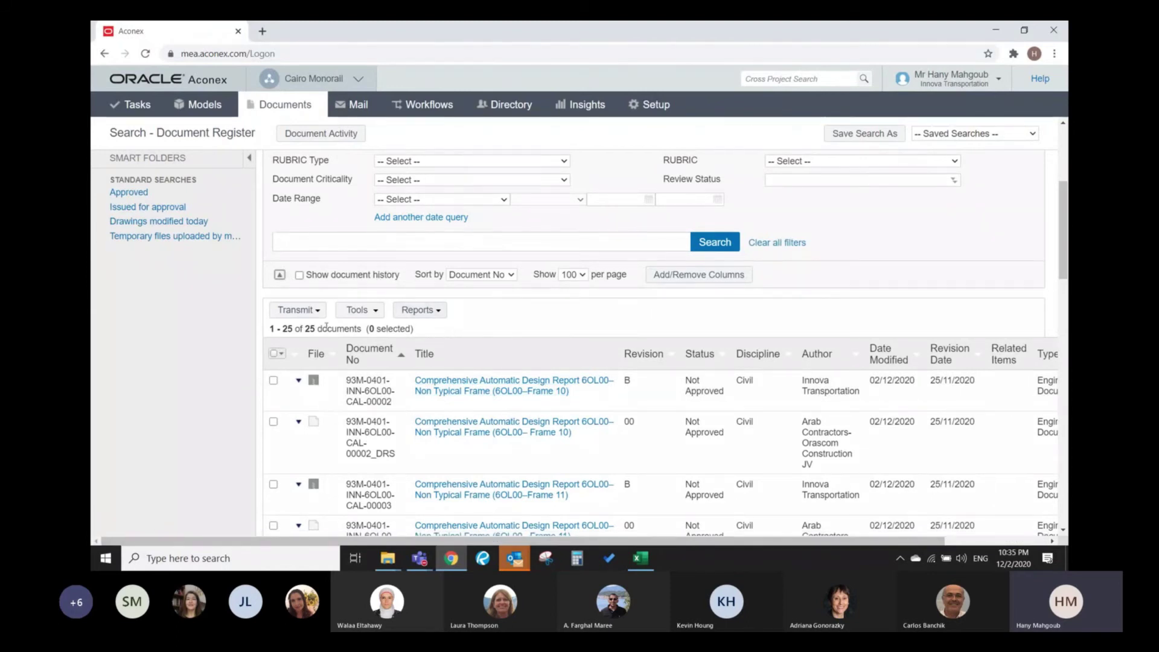
# - Select all search results and export them to Excel
pyautogui.click(281, 354)
pyautogui.click(289, 389)
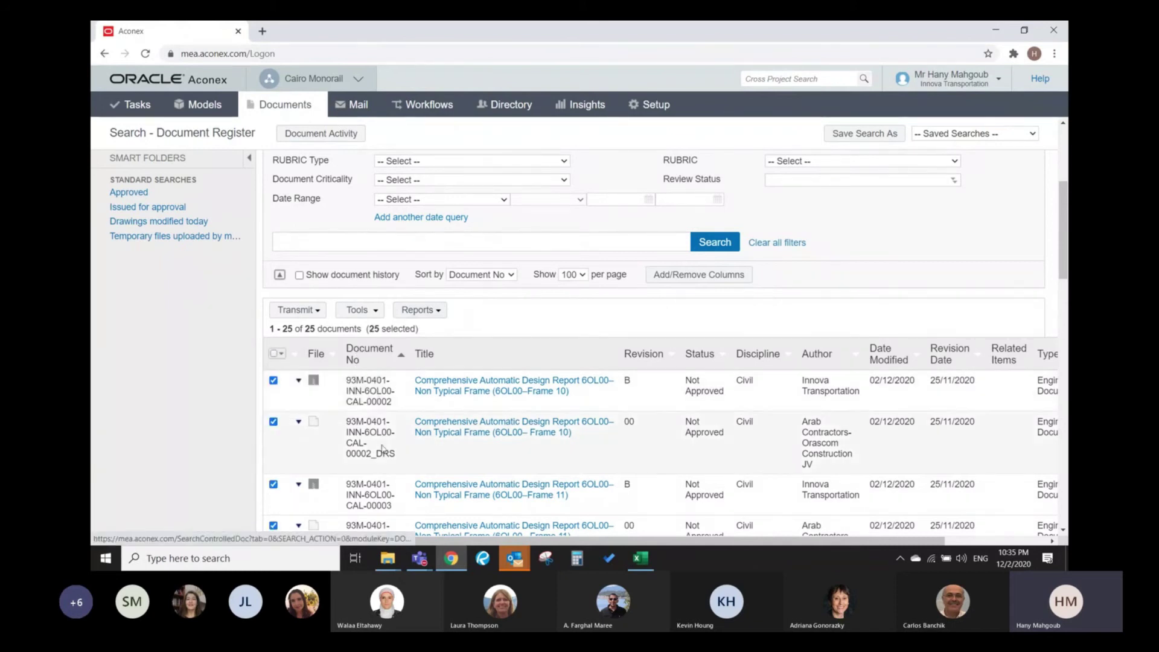
pyautogui.click(437, 311)
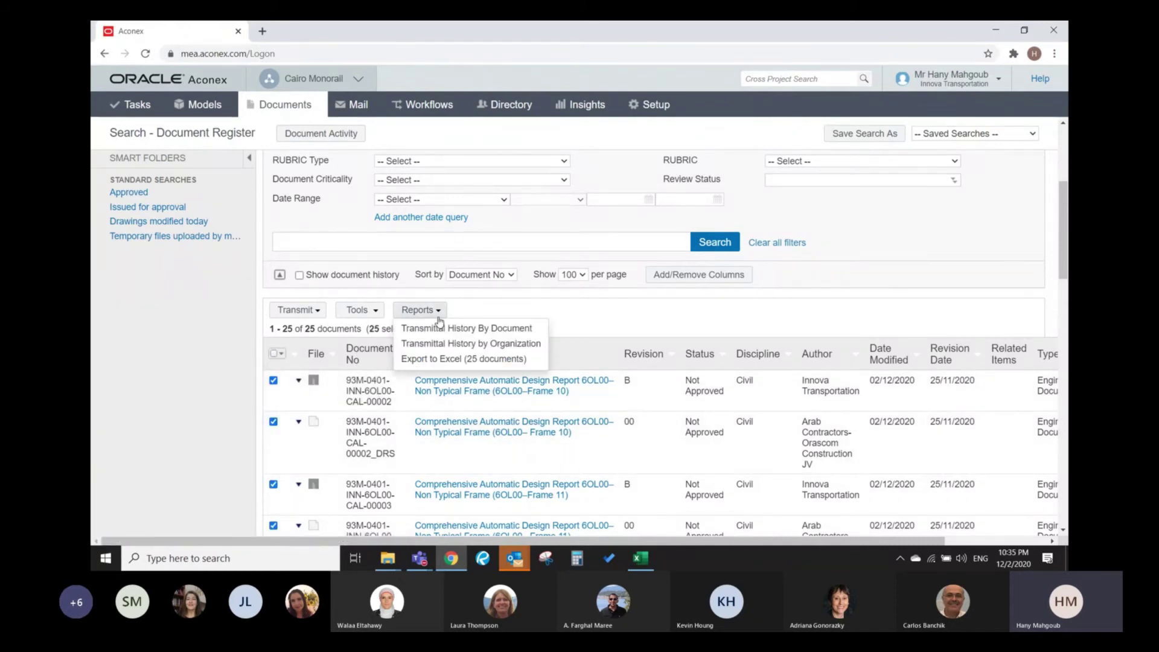
pyautogui.click(433, 360)
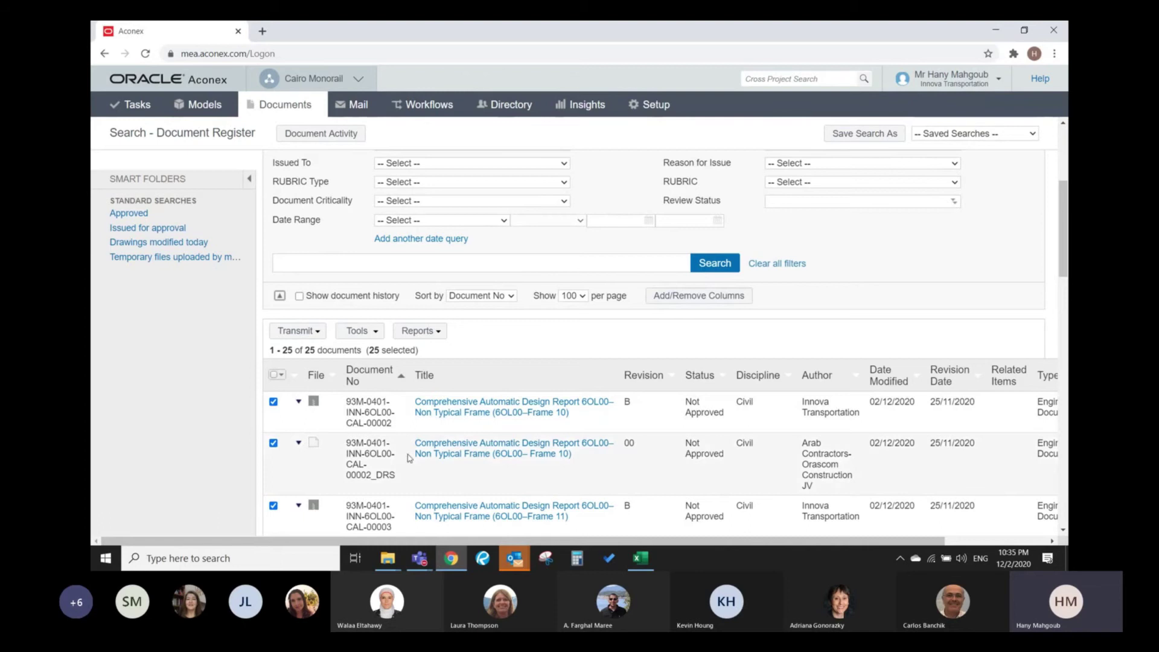
# - Switch to the Outlook inbox, open the "Aconex Docs Export to Excel ready" notification and download the exported file
pyautogui.moveTo(514, 557)
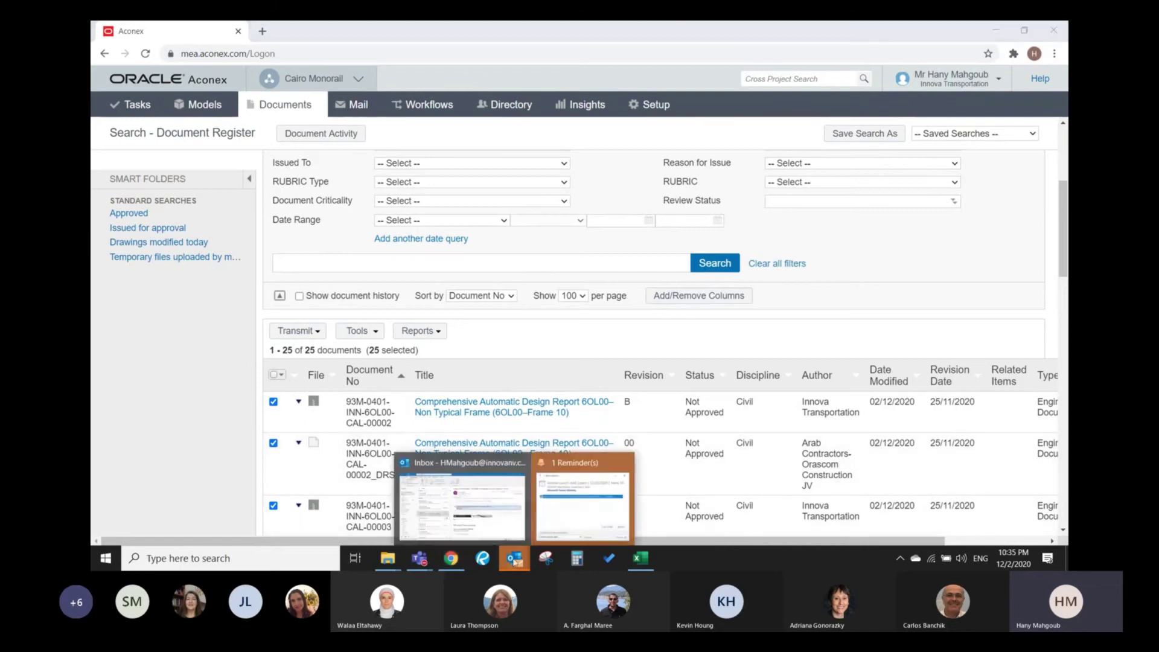
pyautogui.click(456, 518)
pyautogui.scroll(6, 456, 518)
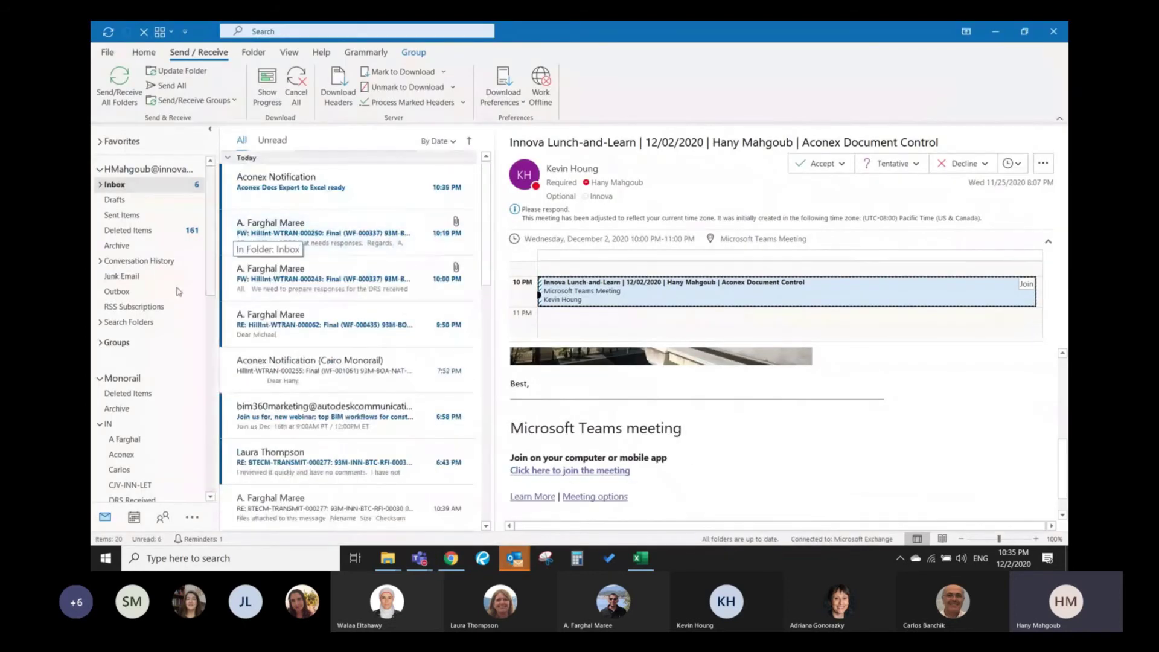
pyautogui.click(297, 186)
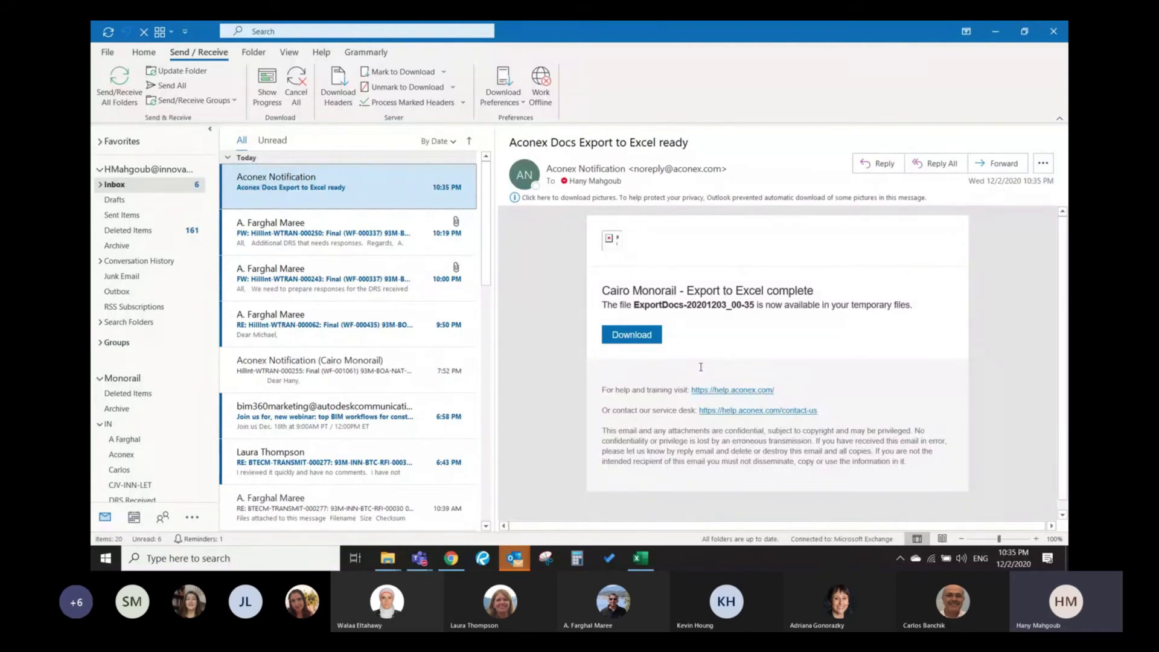
pyautogui.click(644, 338)
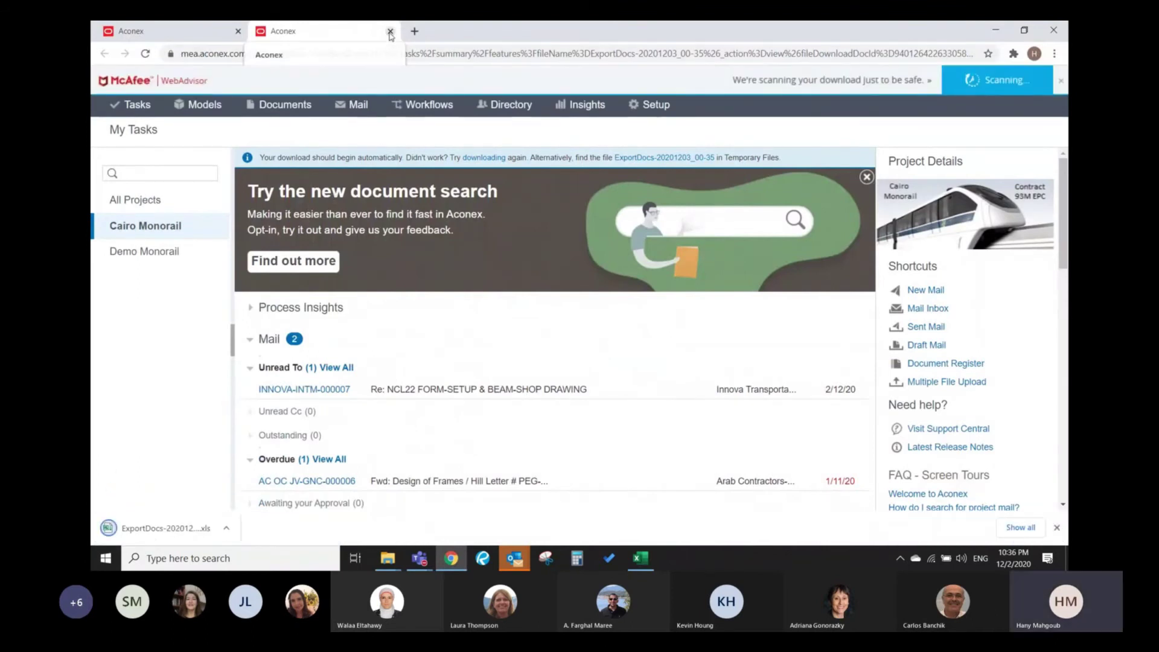
# - Show the downloaded ExportDocs-20201203_00-35 file in its folder, check it and close the folder window
pyautogui.click(226, 527)
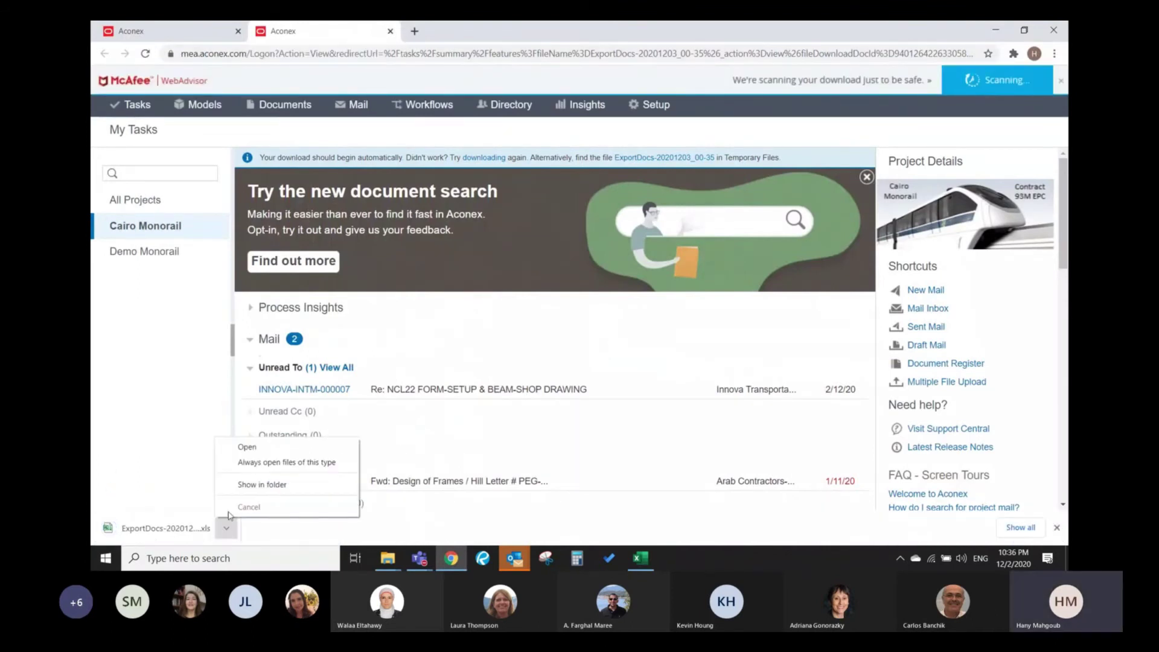
pyautogui.click(256, 484)
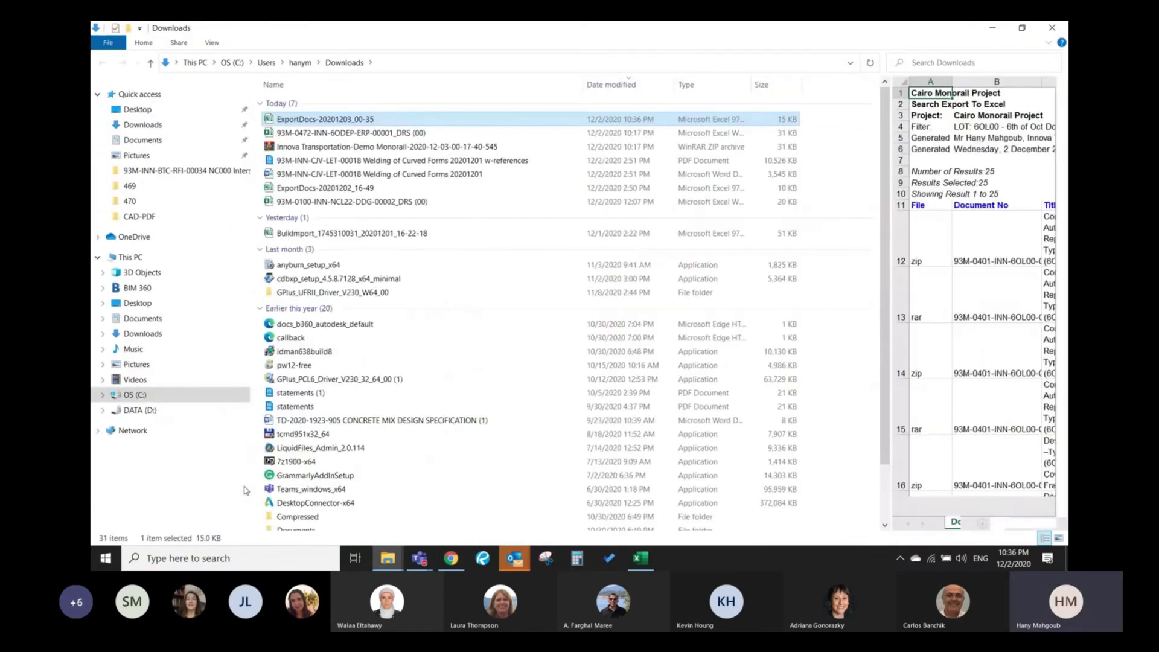
pyautogui.click(1052, 28)
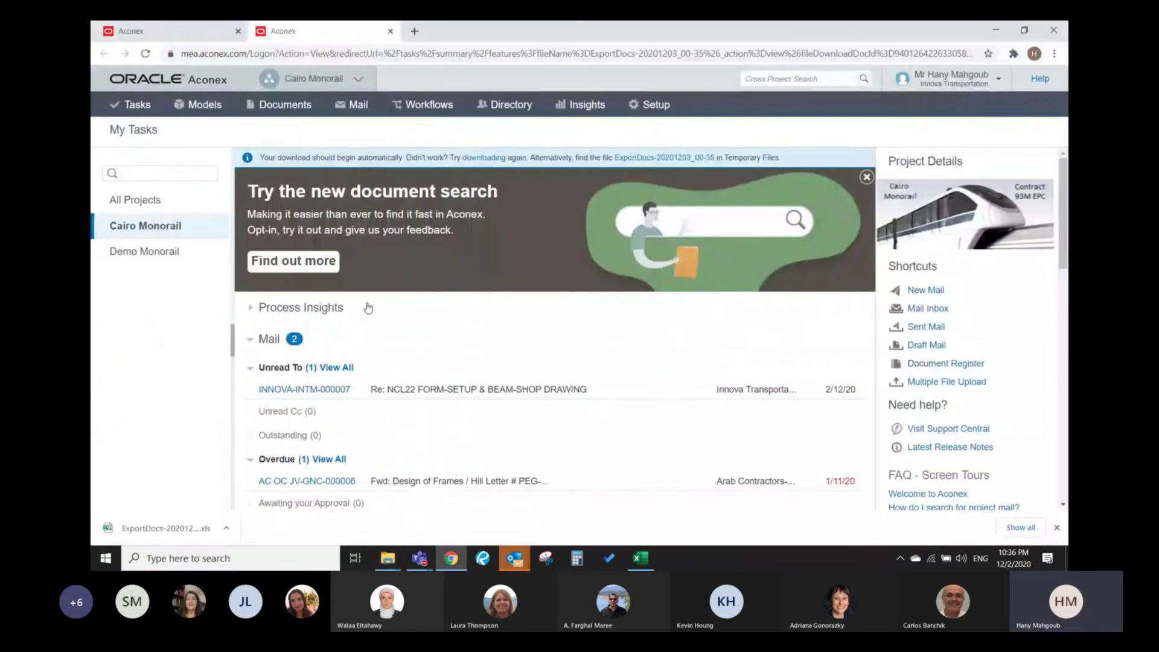
# - Open Cairo Monorail's temporary files in the document register and download ExportDocs-20201203_00-35.xls
pyautogui.click(309, 109)
pyautogui.click(288, 181)
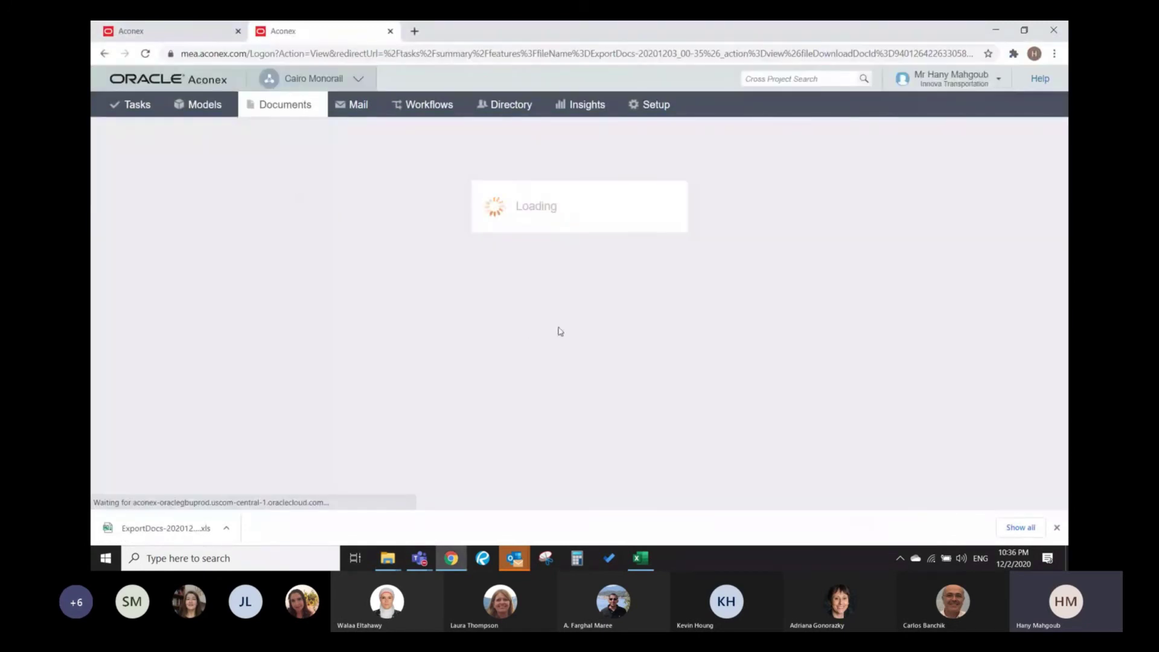
pyautogui.scroll(-3, 612, 360)
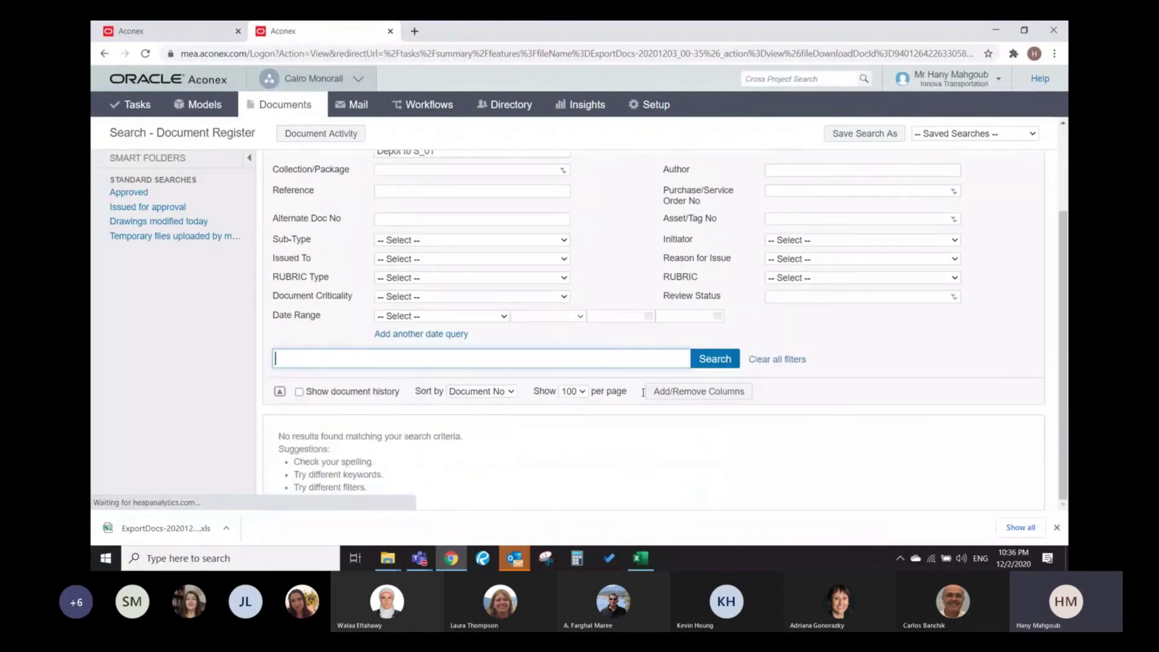
pyautogui.click(716, 397)
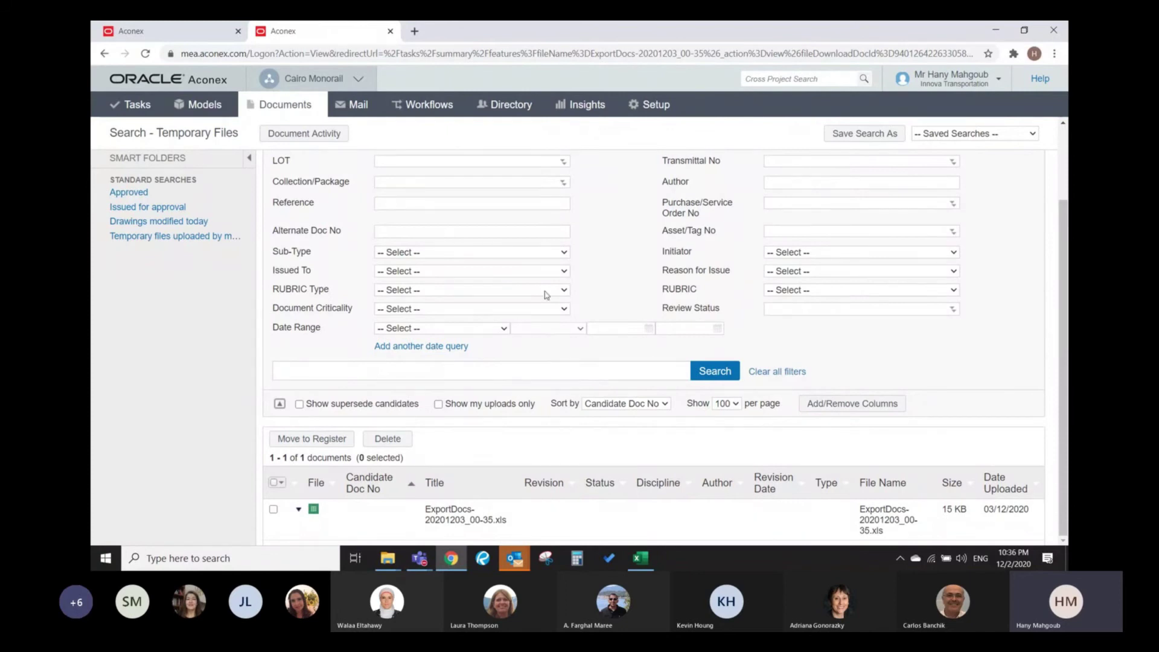
pyautogui.click(314, 511)
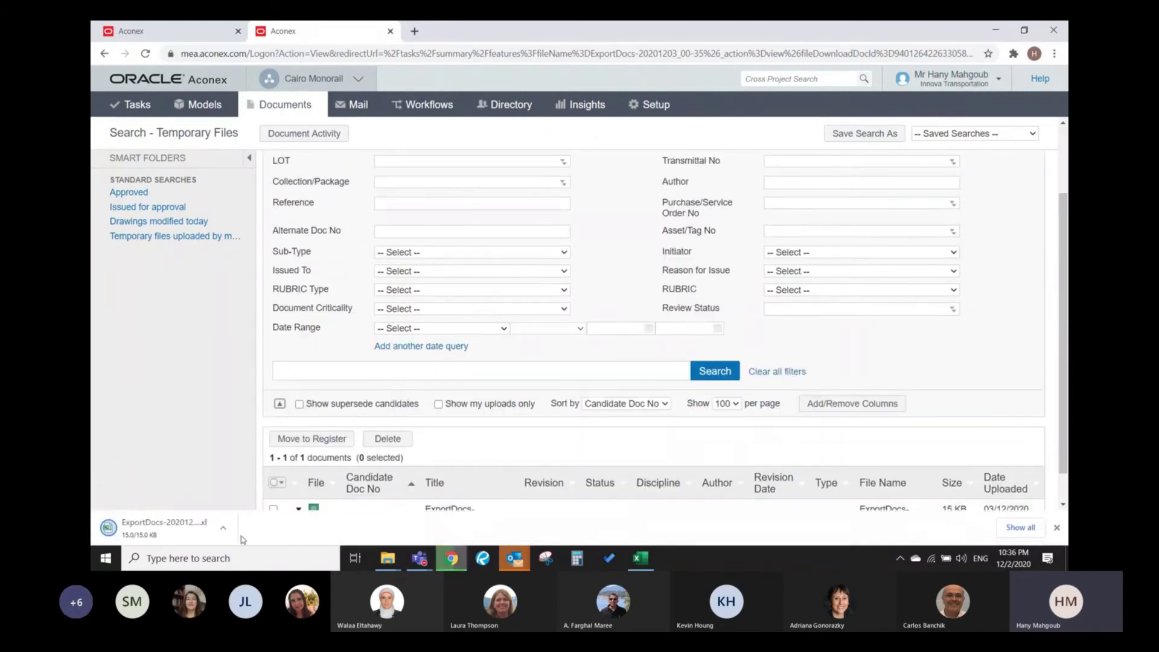
# - Show the newly downloaded ExportDocs-20201203_00-35 (1) in its folder, open it in Excel and enable editing
pyautogui.click(226, 528)
pyautogui.click(261, 486)
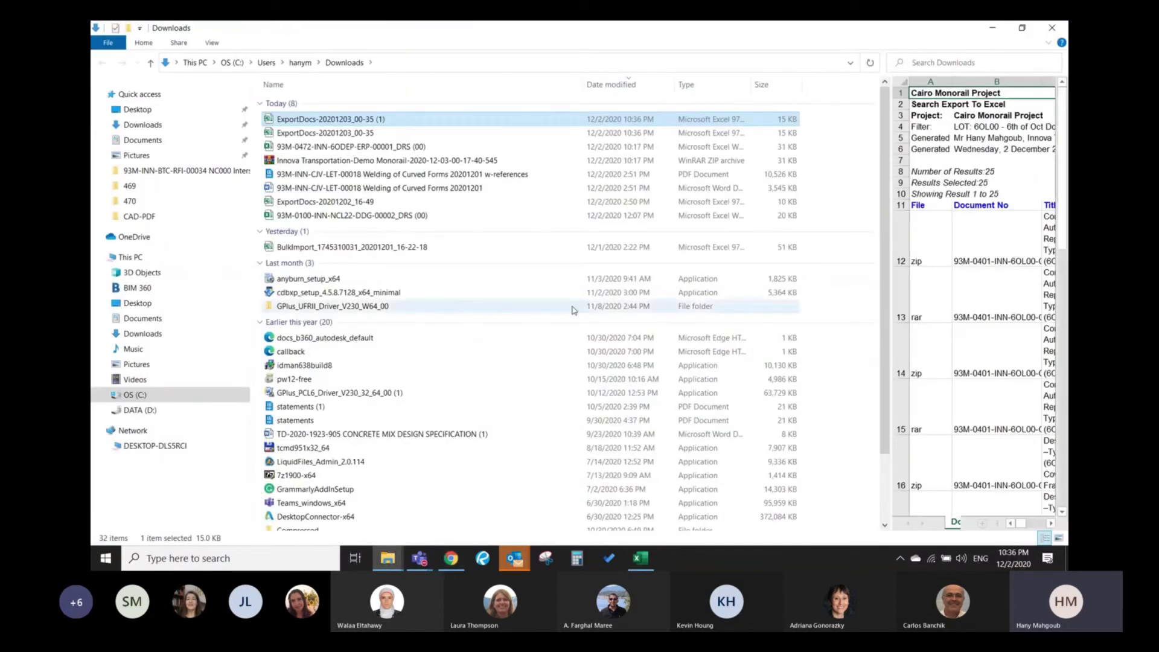
pyautogui.press('Return')
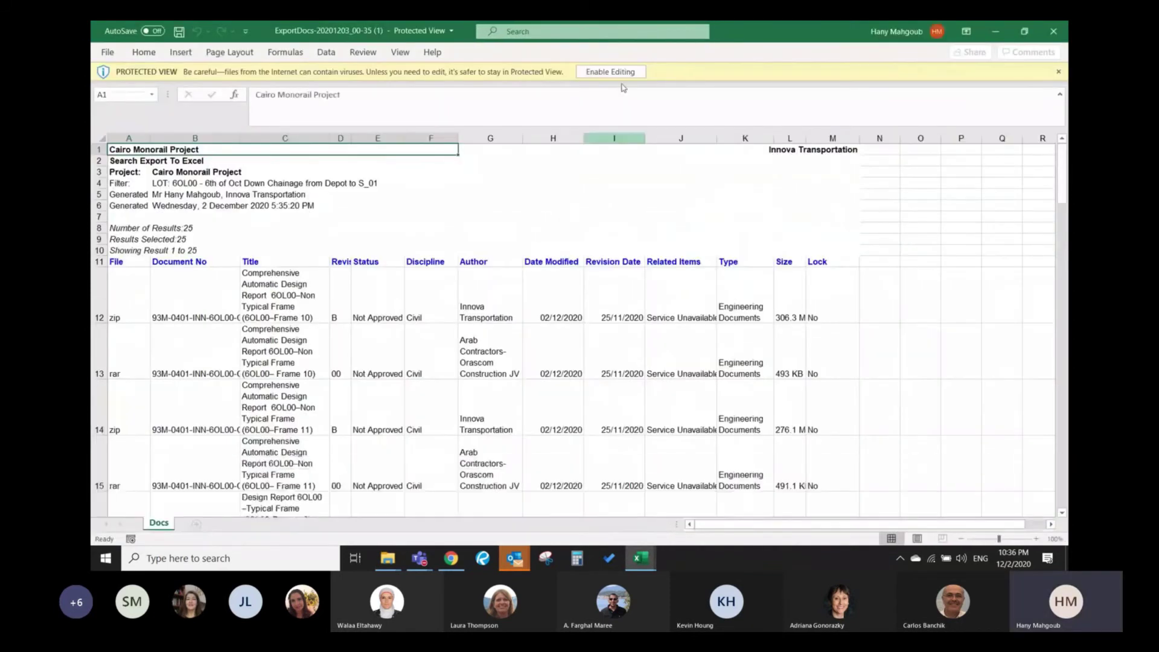
pyautogui.click(622, 72)
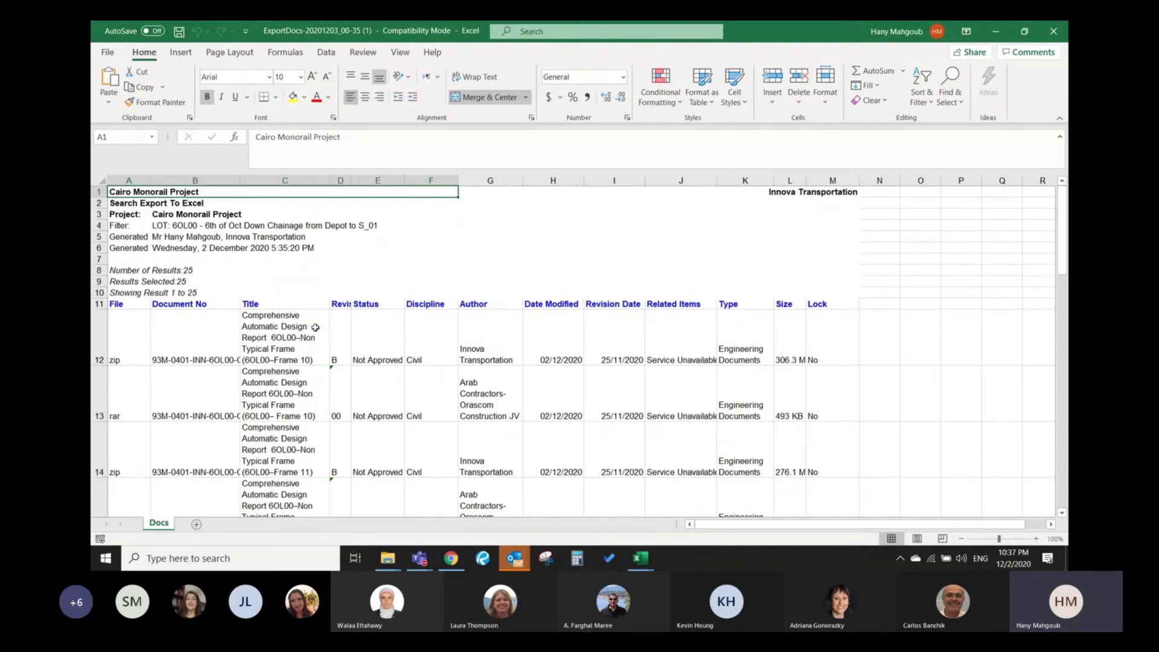
# - Widen the Document No and Title columns of the exported list so their entries can be read
pyautogui.scroll(-1, 315, 326)
pyautogui.moveTo(240, 182); pyautogui.dragTo(280, 183)
pyautogui.moveTo(369, 181); pyautogui.dragTo(389, 186)
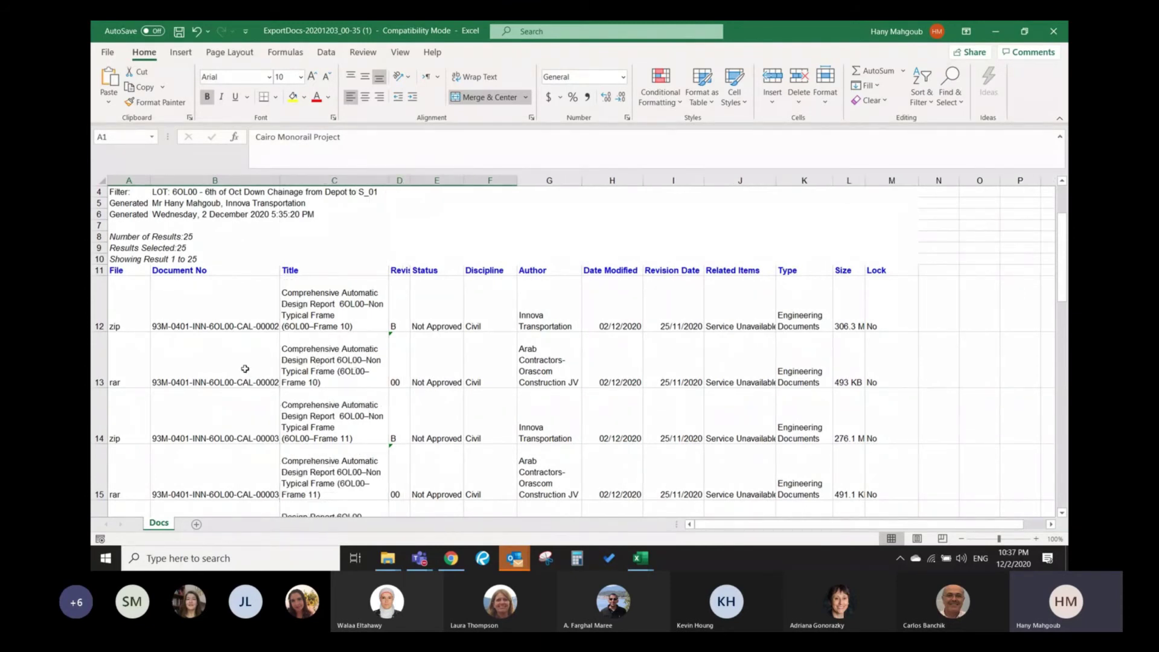
# - Review the first document's exported fields from File to Related Items, and close the workbook without saving
pyautogui.click(126, 317)
pyautogui.click(235, 322)
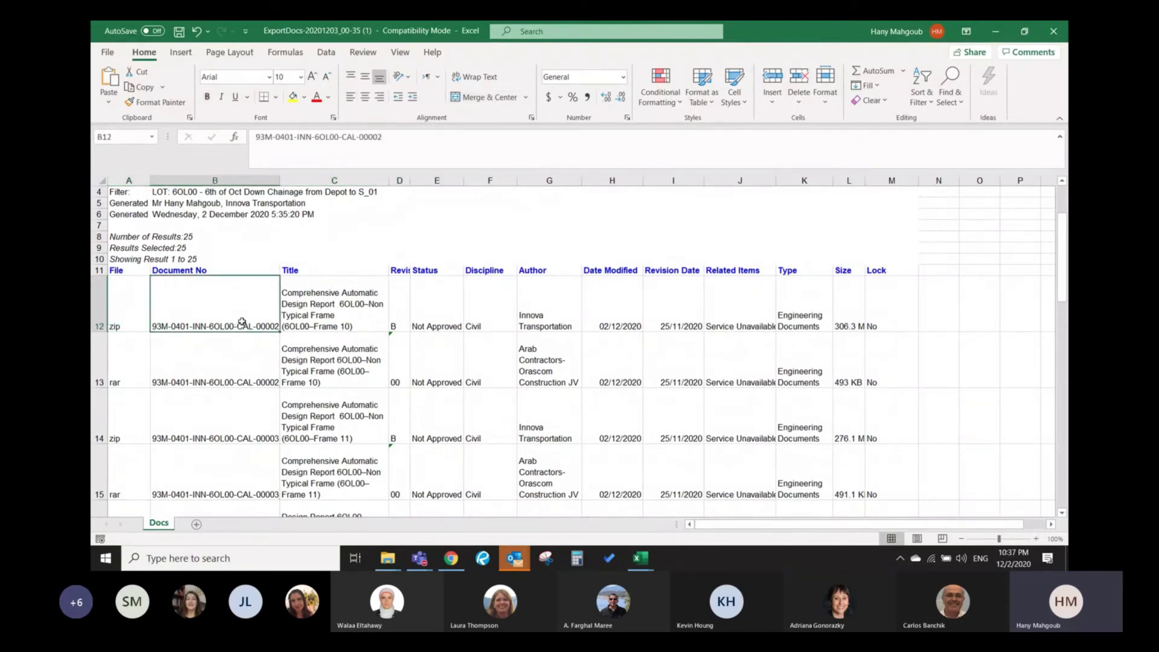
pyautogui.click(319, 309)
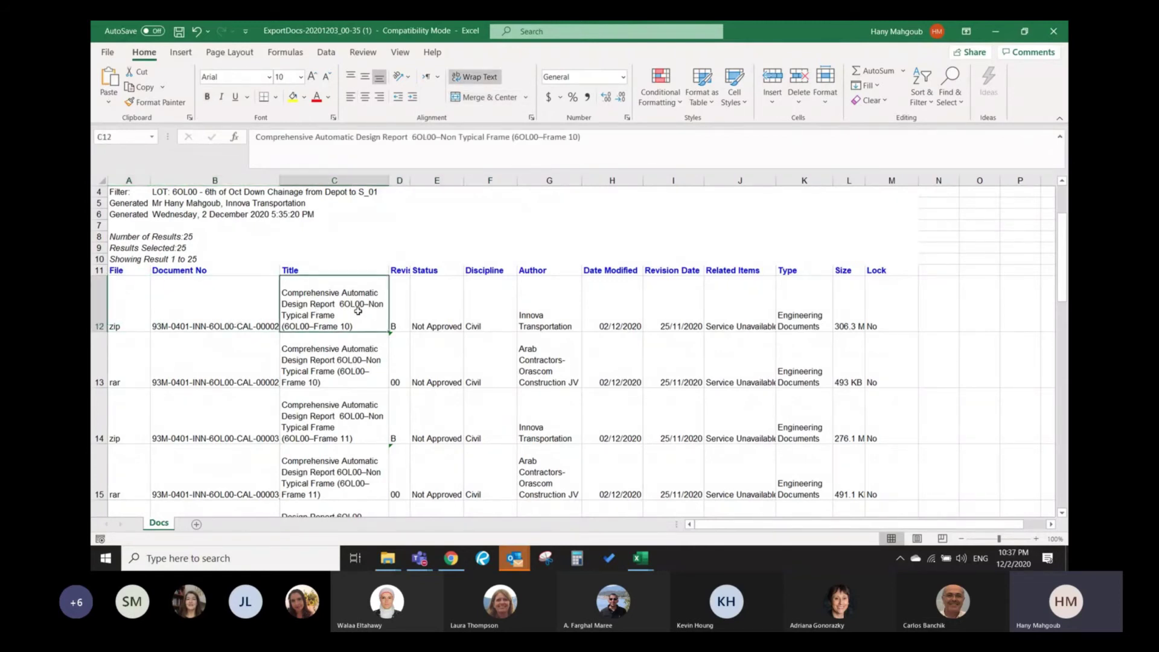
pyautogui.click(405, 313)
pyautogui.click(435, 312)
pyautogui.click(490, 315)
pyautogui.click(548, 317)
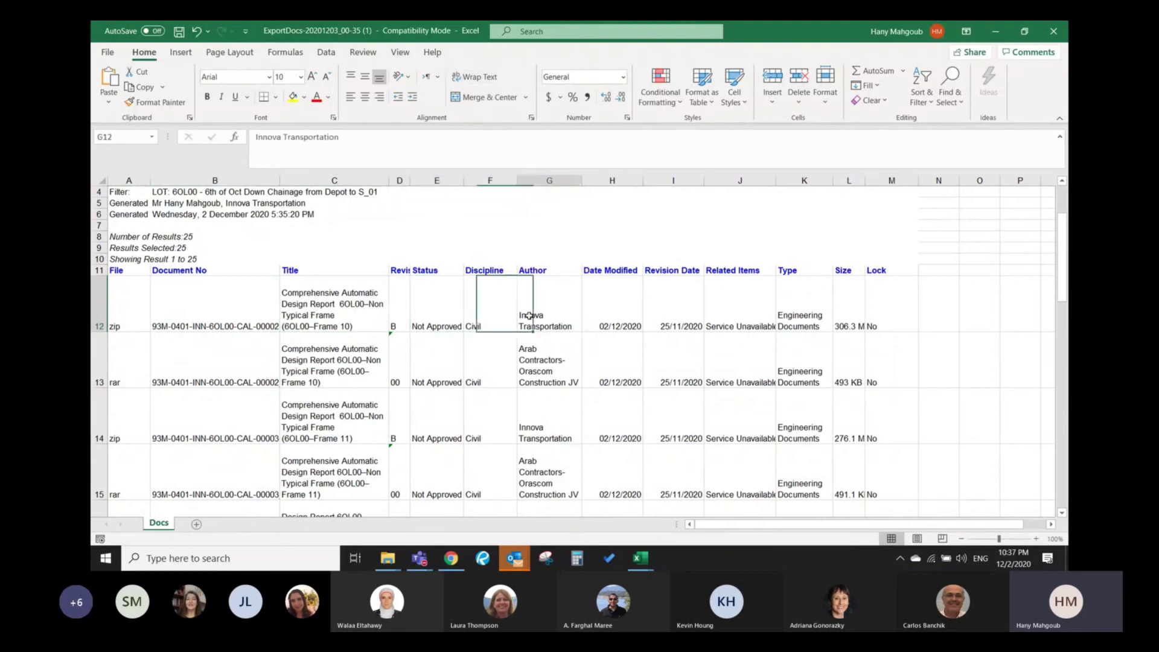
pyautogui.click(632, 321)
pyautogui.click(688, 320)
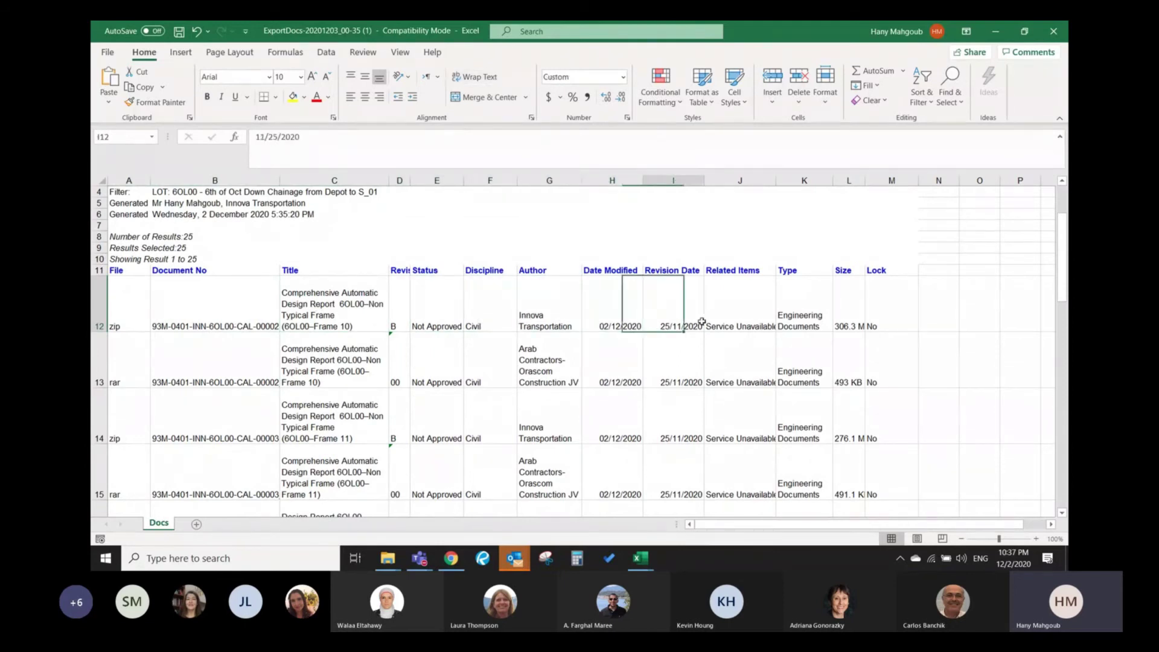
pyautogui.click(731, 321)
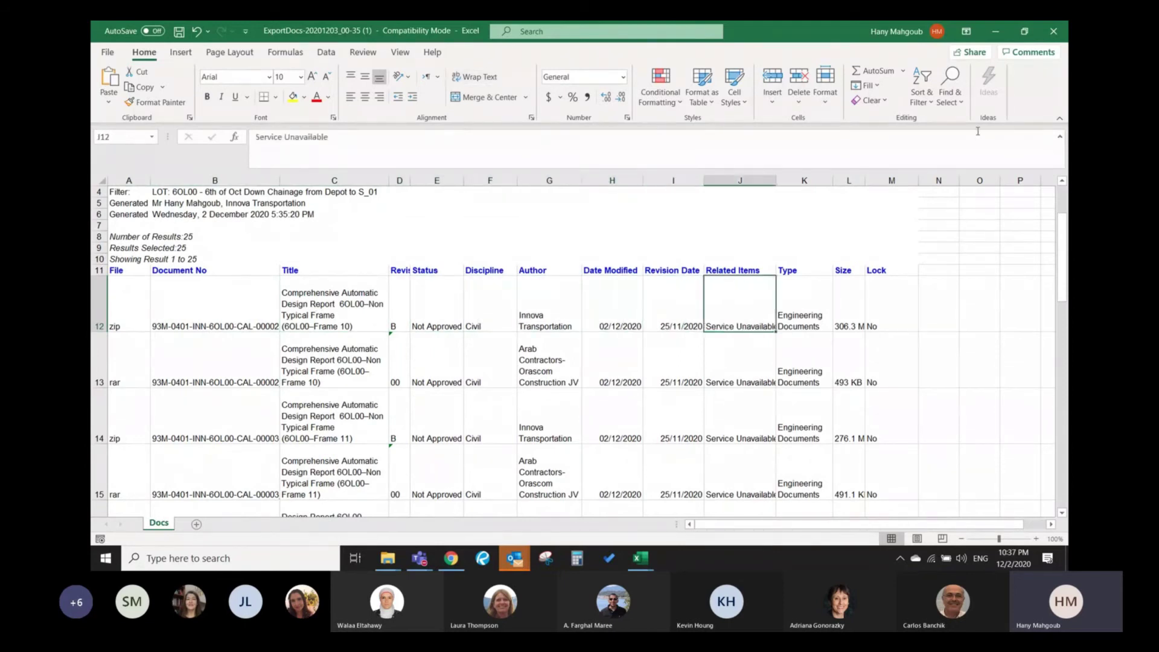
pyautogui.click(1054, 31)
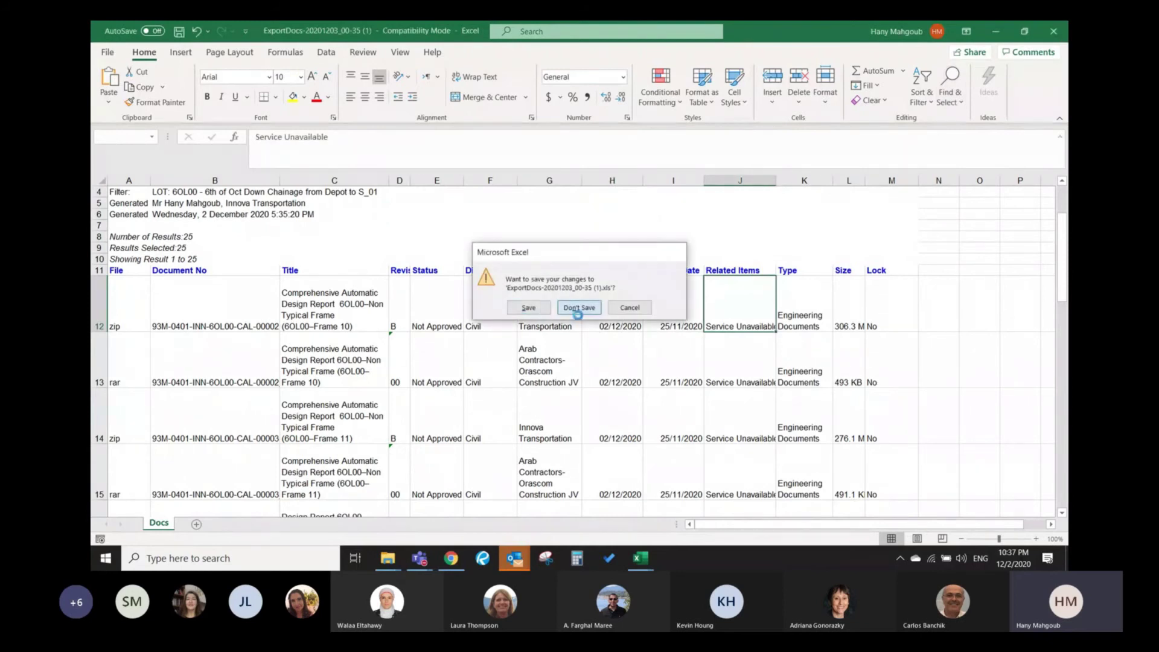
pyautogui.click(579, 307)
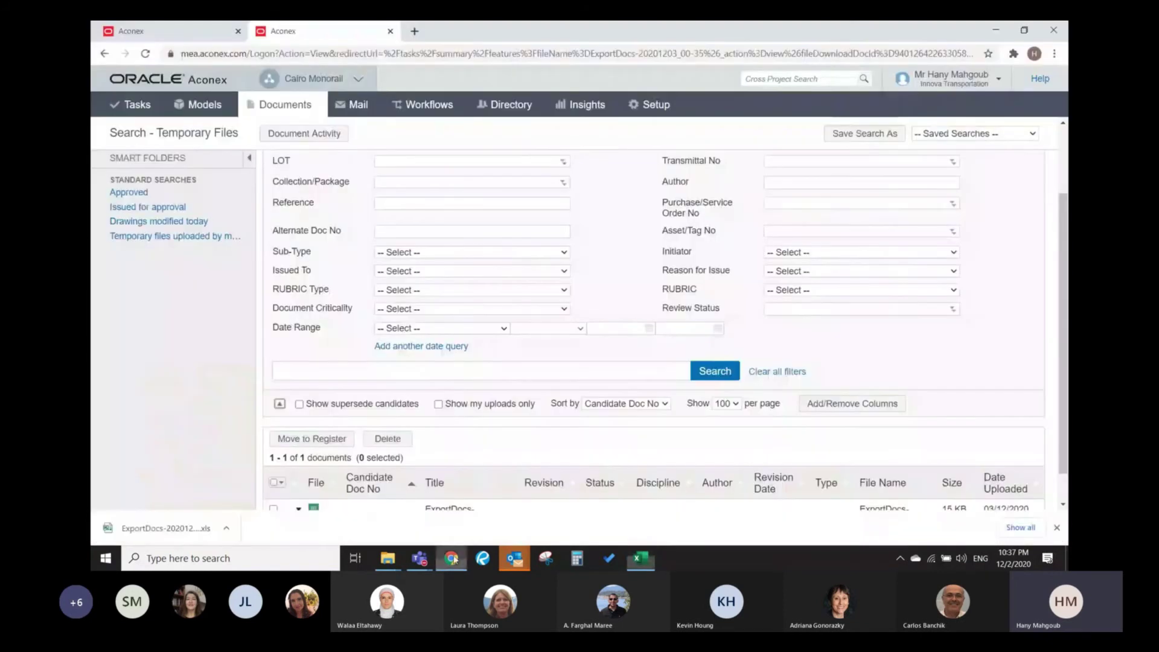
# - Switch to Outlook and open the Transmittals OUT mail folder
pyautogui.click(451, 558)
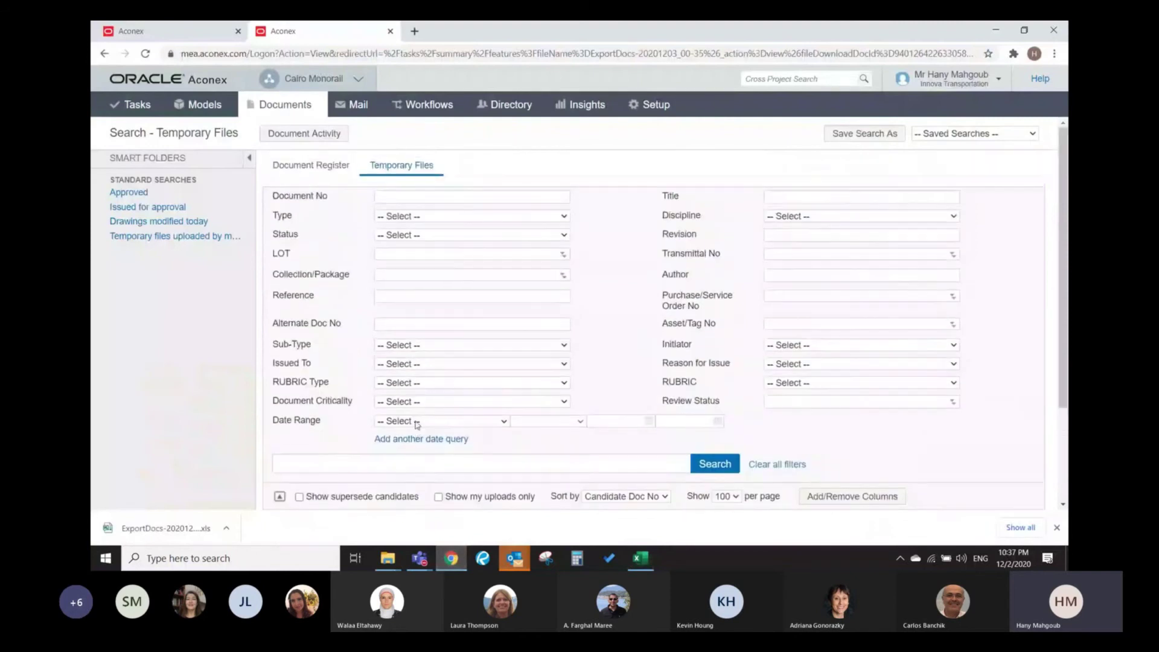
pyautogui.moveTo(514, 559)
pyautogui.click(492, 516)
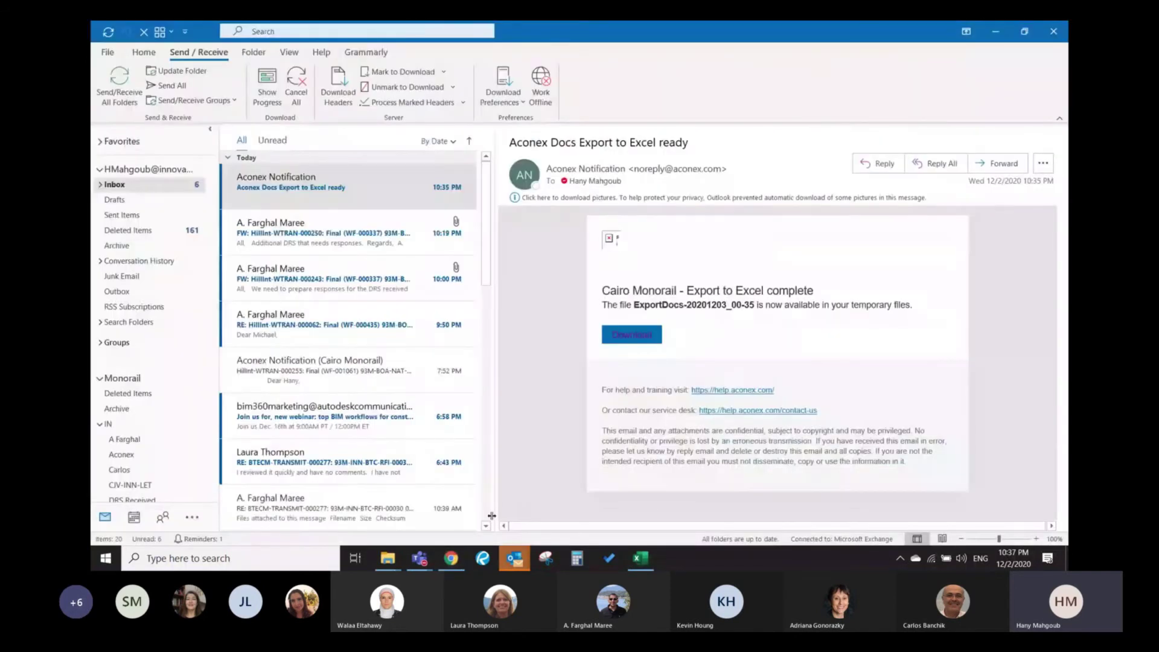
pyautogui.scroll(-2, 362, 422)
pyautogui.scroll(-10, 156, 380)
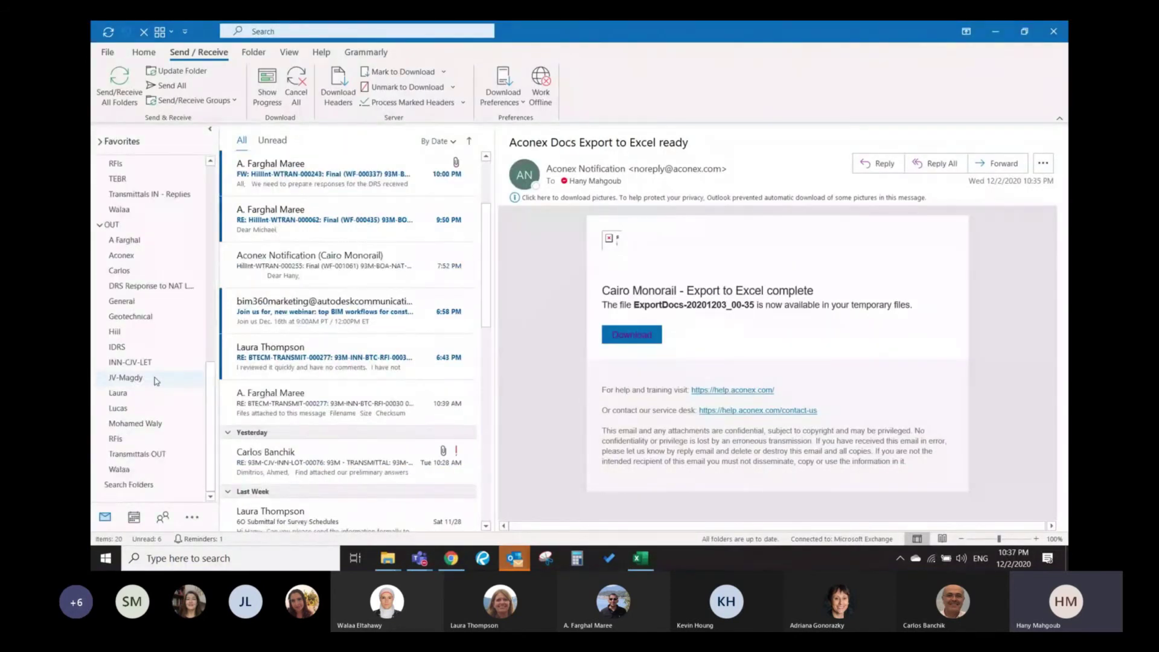
pyautogui.click(155, 459)
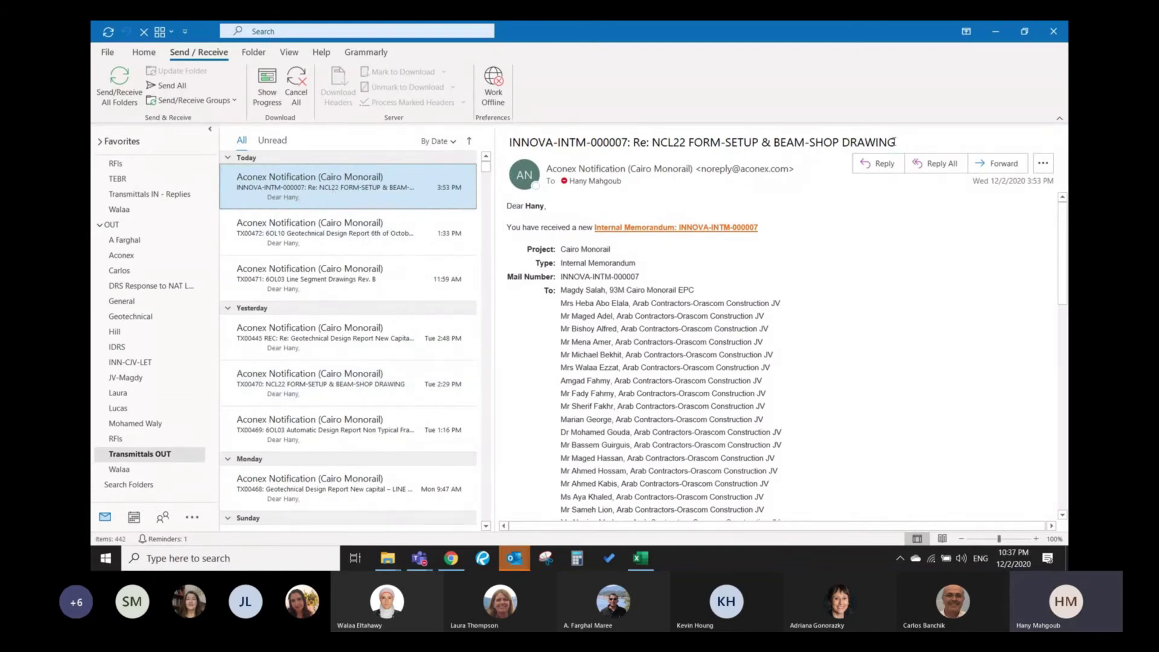
# - Review the subject lines of the recent Aconex notifications, from INNOVA-INTM-000007 through TX00470
pyautogui.moveTo(897, 143); pyautogui.dragTo(657, 143)
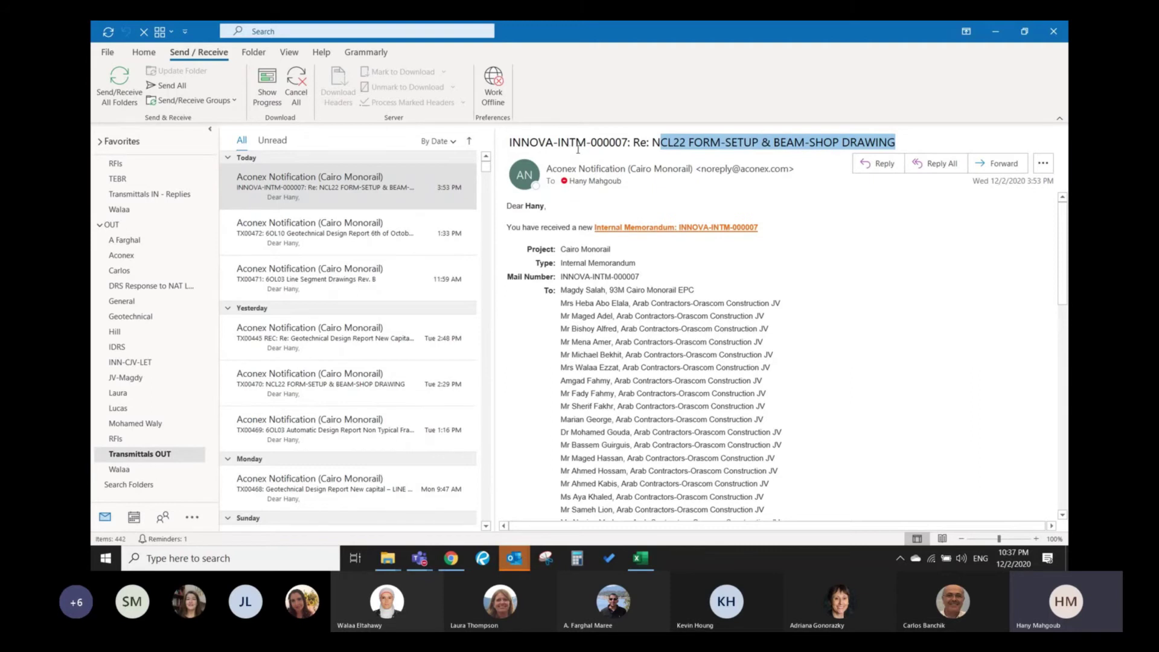
pyautogui.click(384, 236)
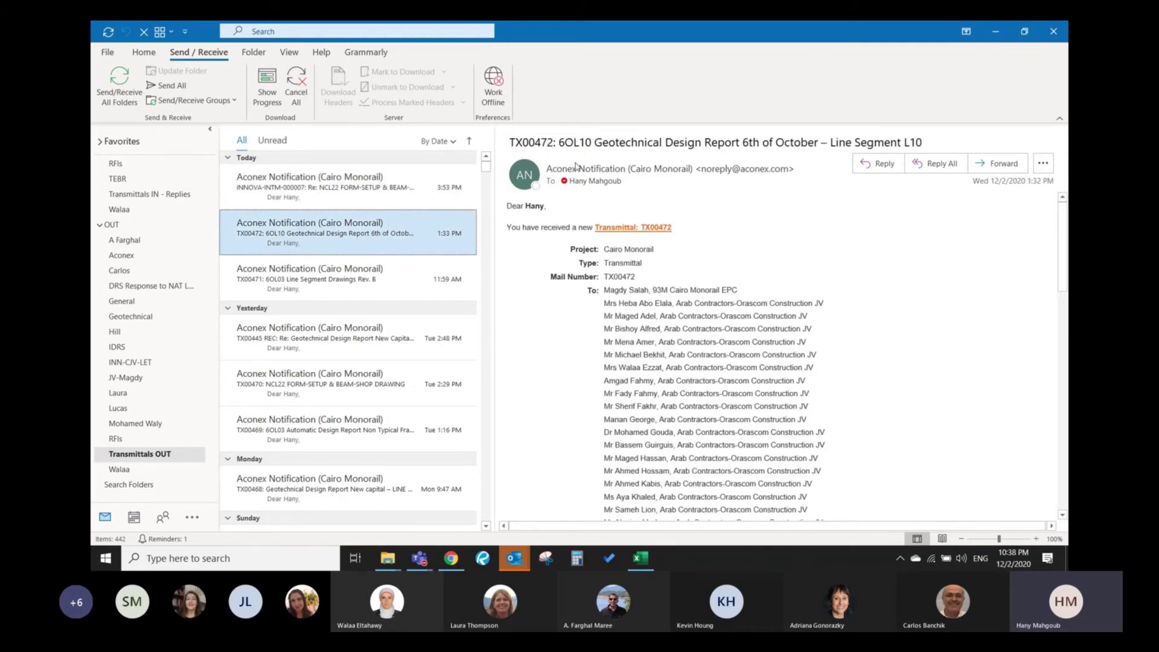
pyautogui.click(398, 279)
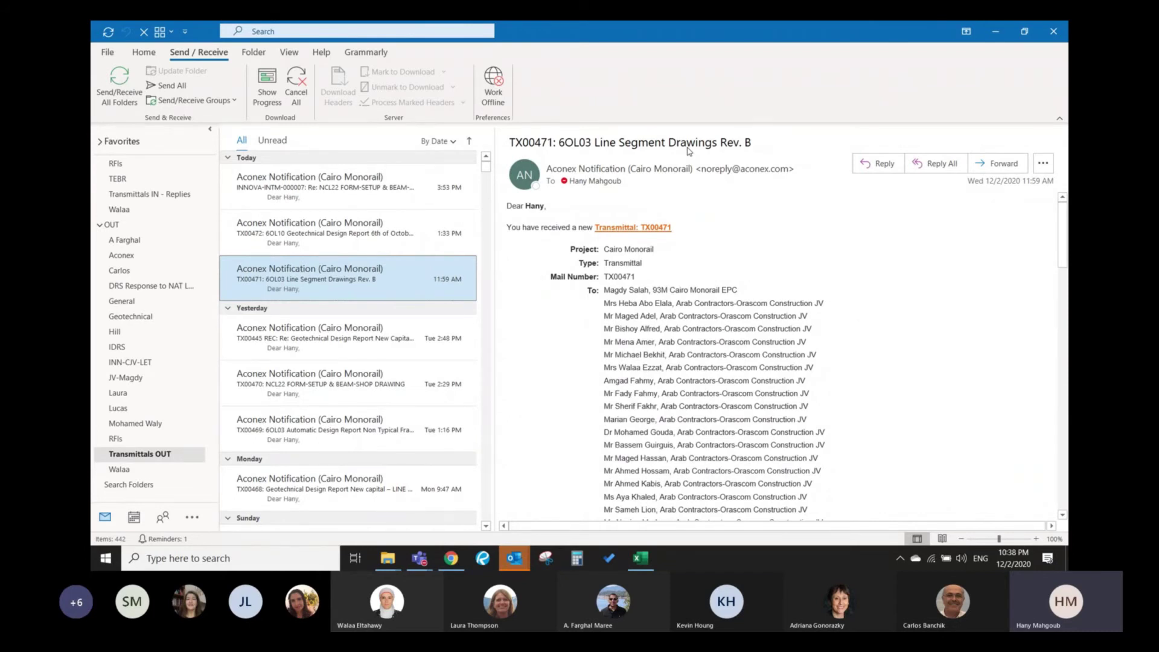
pyautogui.click(402, 330)
pyautogui.click(382, 389)
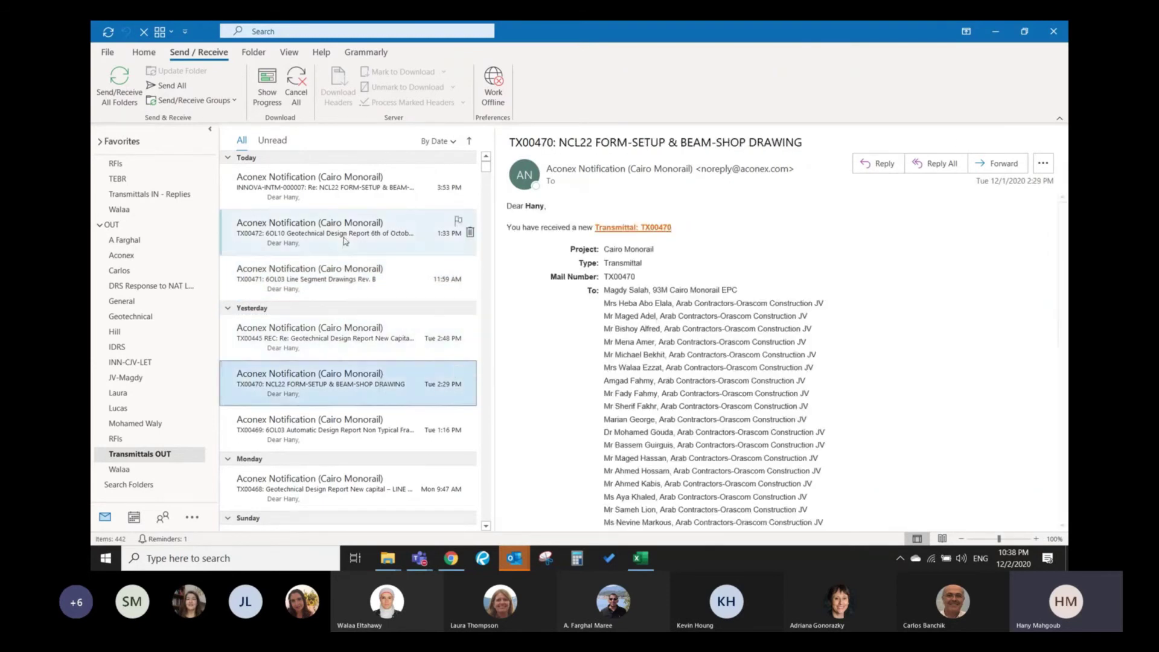
# - Open transmittal TX00471 in Aconex from its notification, expand the Cc recipients and review the transmittal's details
pyautogui.click(389, 285)
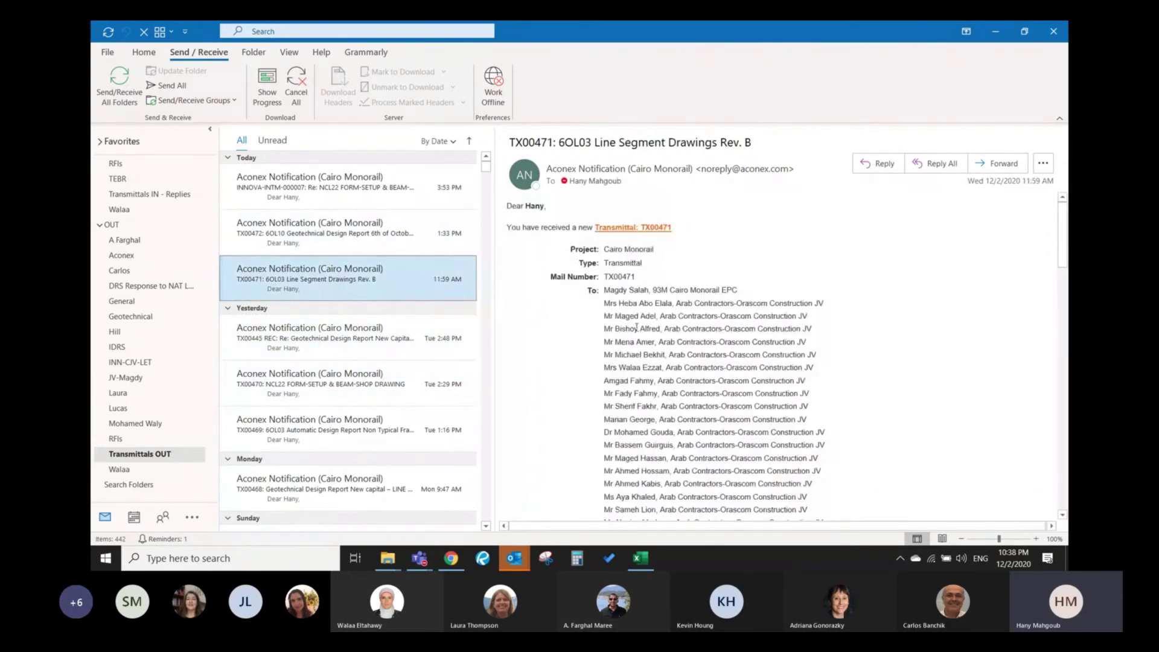
pyautogui.click(635, 229)
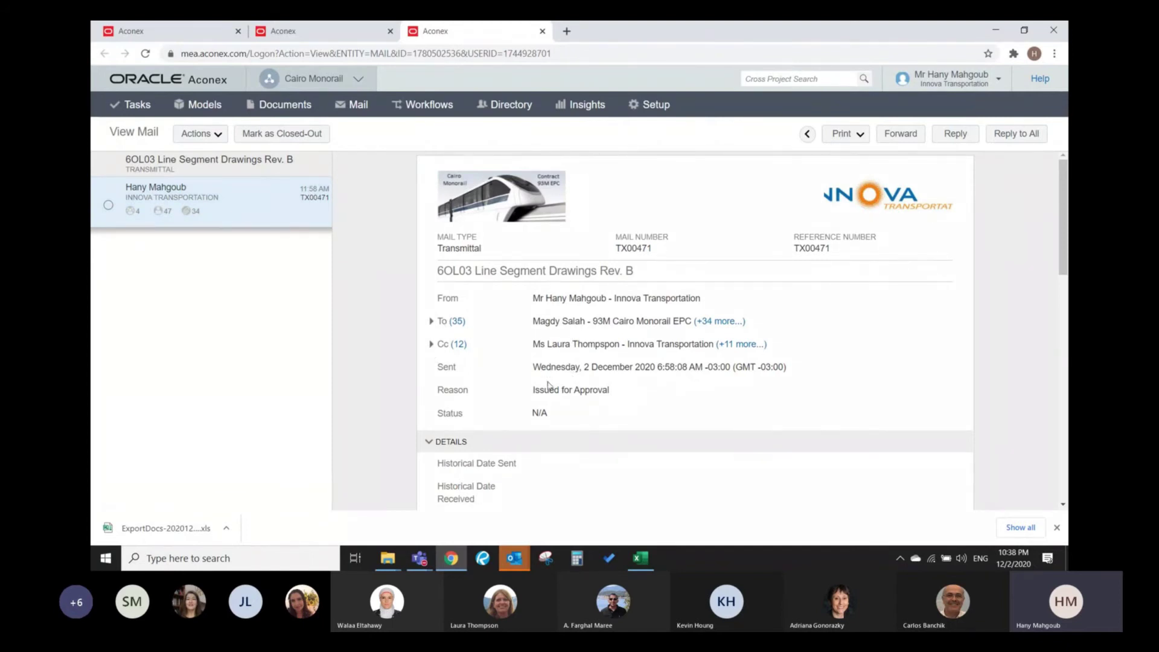
pyautogui.click(432, 346)
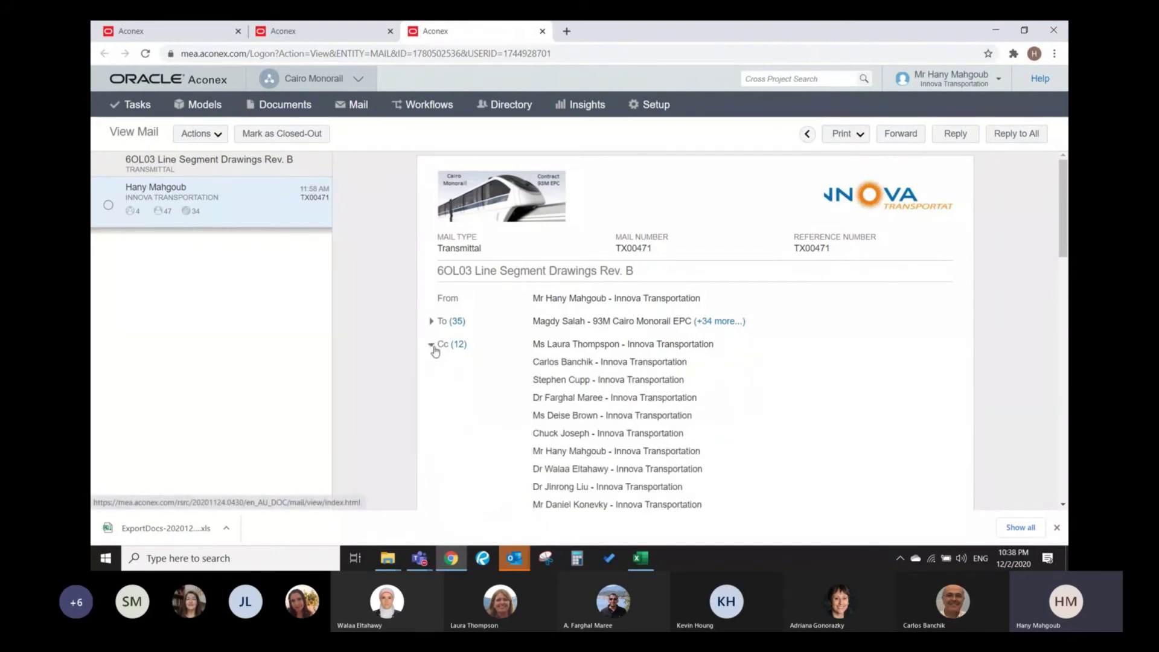
pyautogui.scroll(-6, 616, 362)
pyautogui.scroll(3, 617, 363)
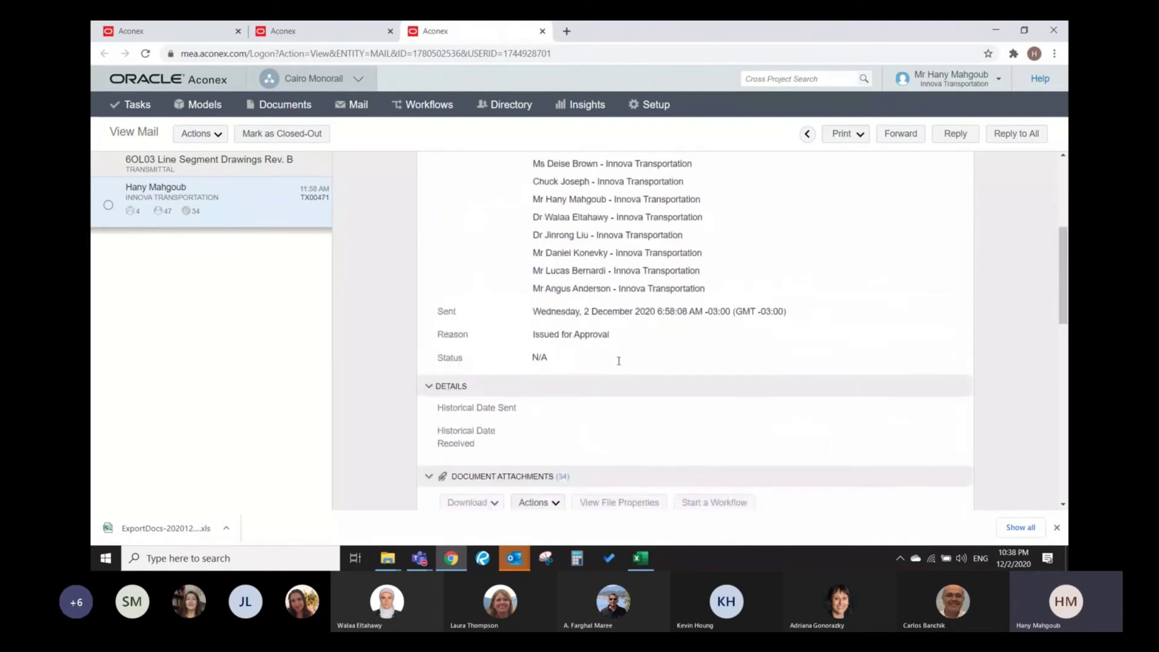
pyautogui.scroll(-4, 618, 364)
pyautogui.scroll(5, 619, 364)
pyautogui.scroll(3, 618, 363)
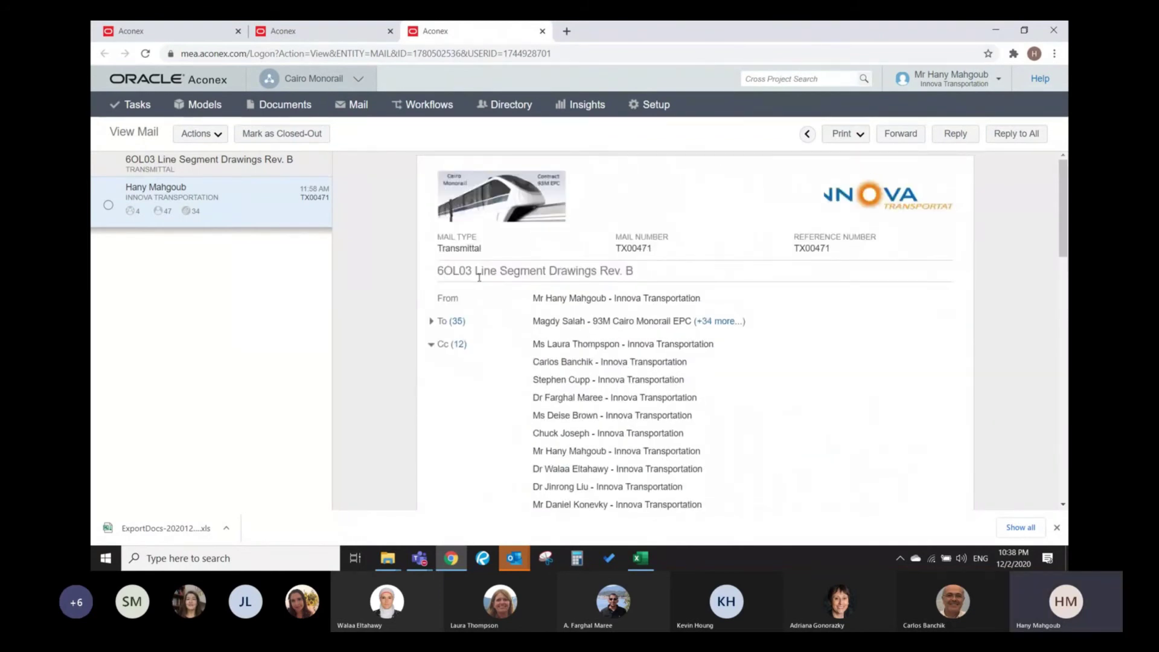
pyautogui.scroll(-1, 605, 349)
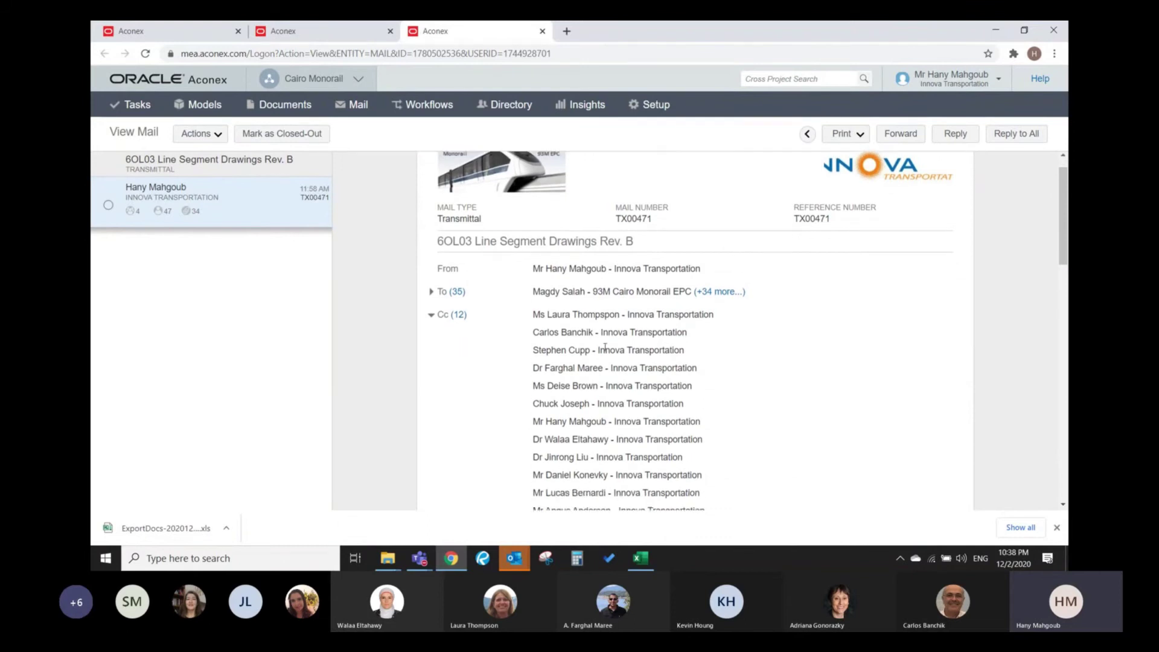
# - Start downloading the Cover Sheet and Index zip, document 93M-0100-INN-6OL03-DDG-00001, from the transmittal's attachments
pyautogui.scroll(-7, 604, 348)
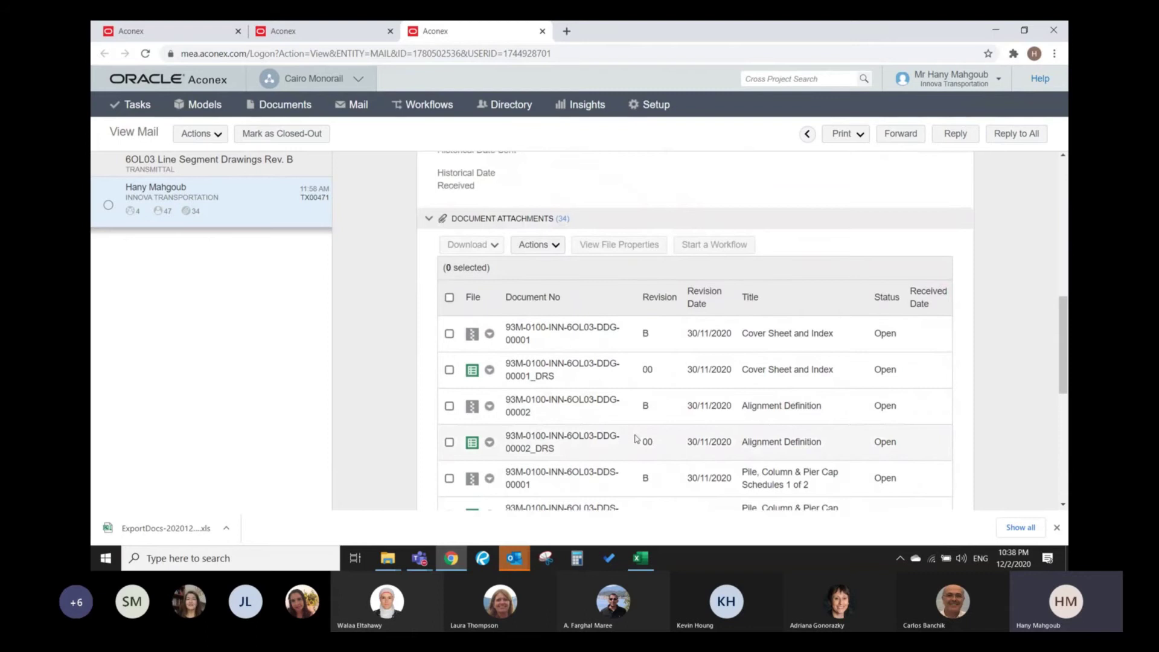
pyautogui.click(472, 338)
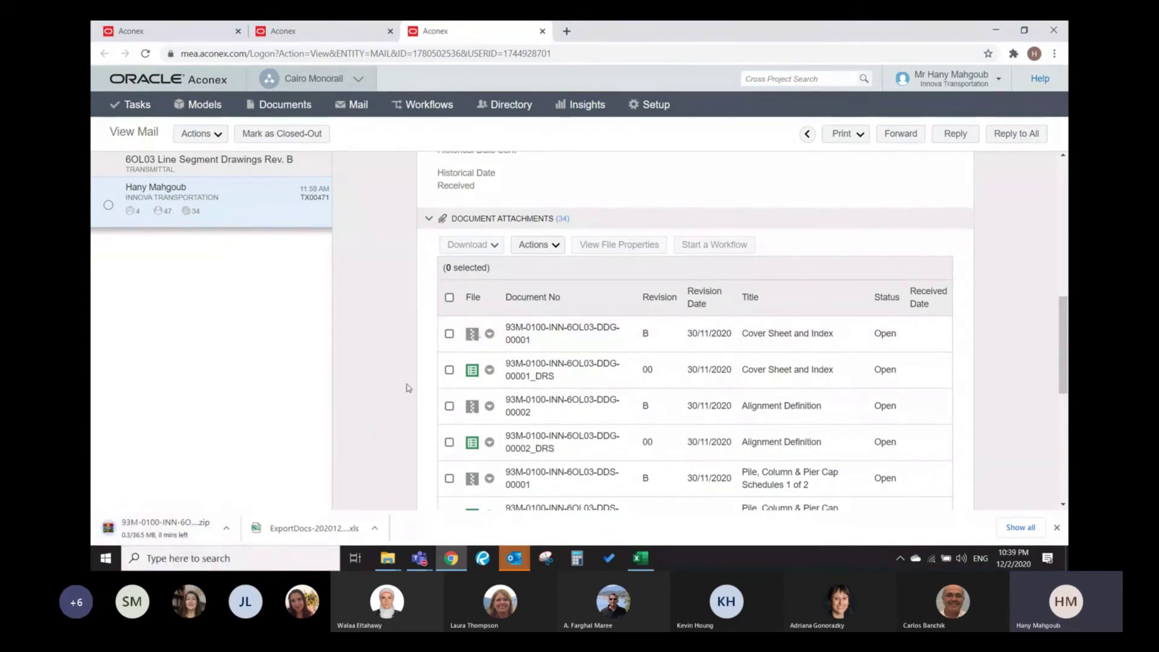
# - Select all document attachments of the transmittal, display their action and download options, and cancel the running zip download
pyautogui.click(449, 297)
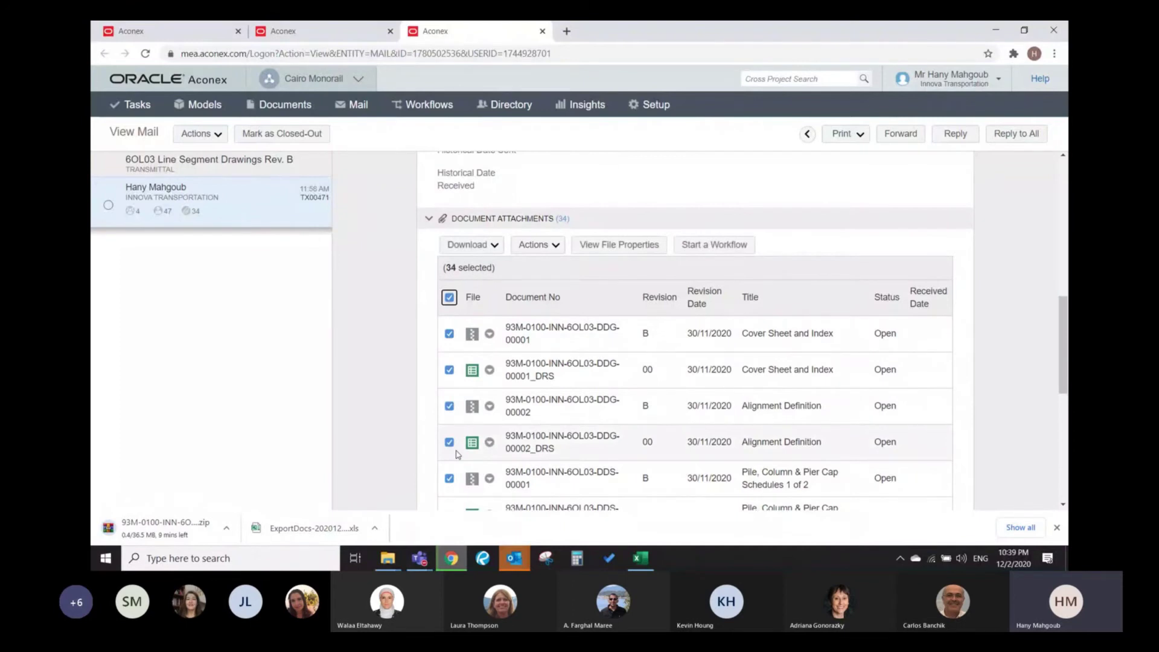
pyautogui.click(554, 245)
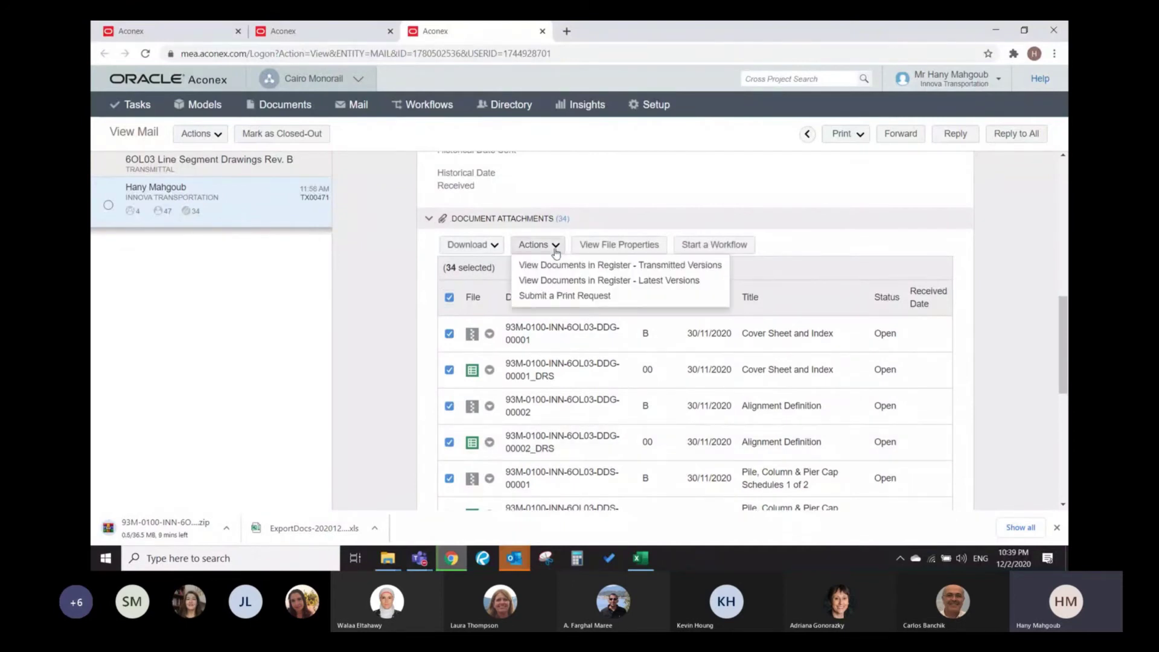
pyautogui.click(492, 246)
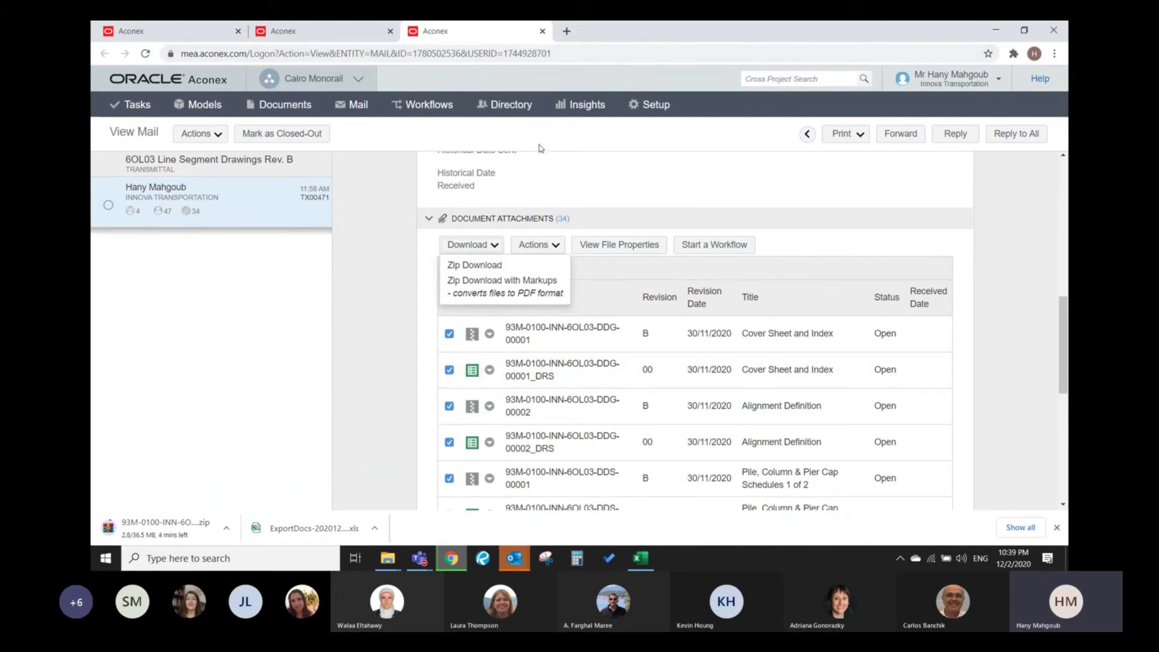
pyautogui.click(229, 533)
pyautogui.click(241, 510)
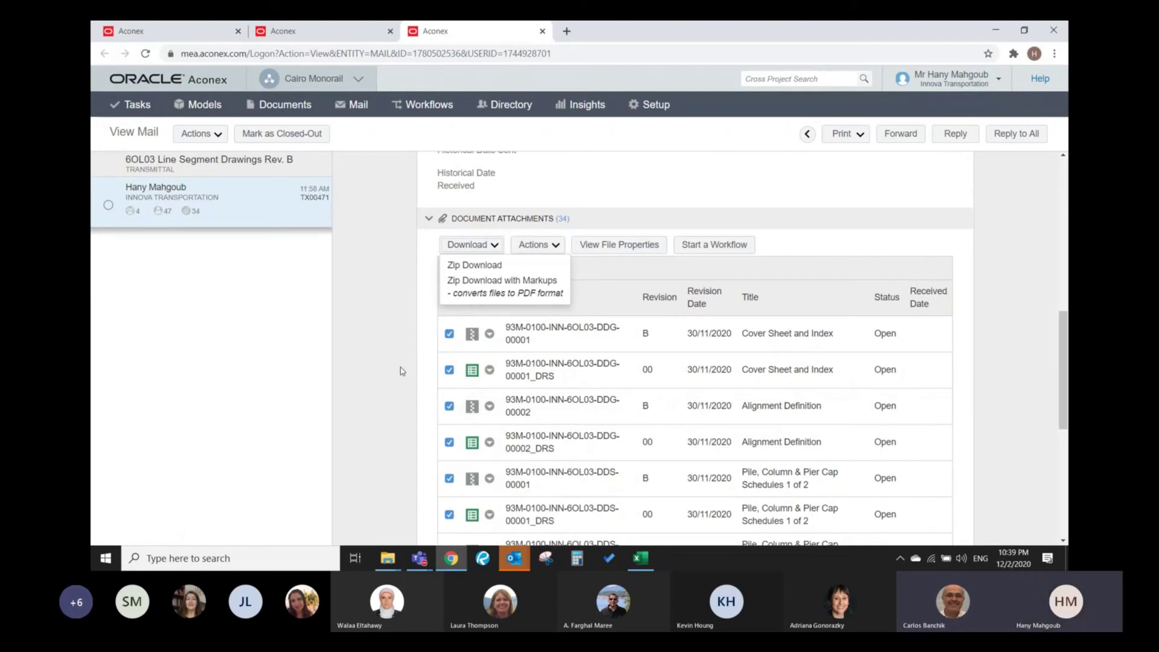
# - Switch to Outlook and open transmittal 93M-CJV-INN-LOT-00078 in Aconex from its notification in the Transmittals IN - Replies folder
pyautogui.click(513, 558)
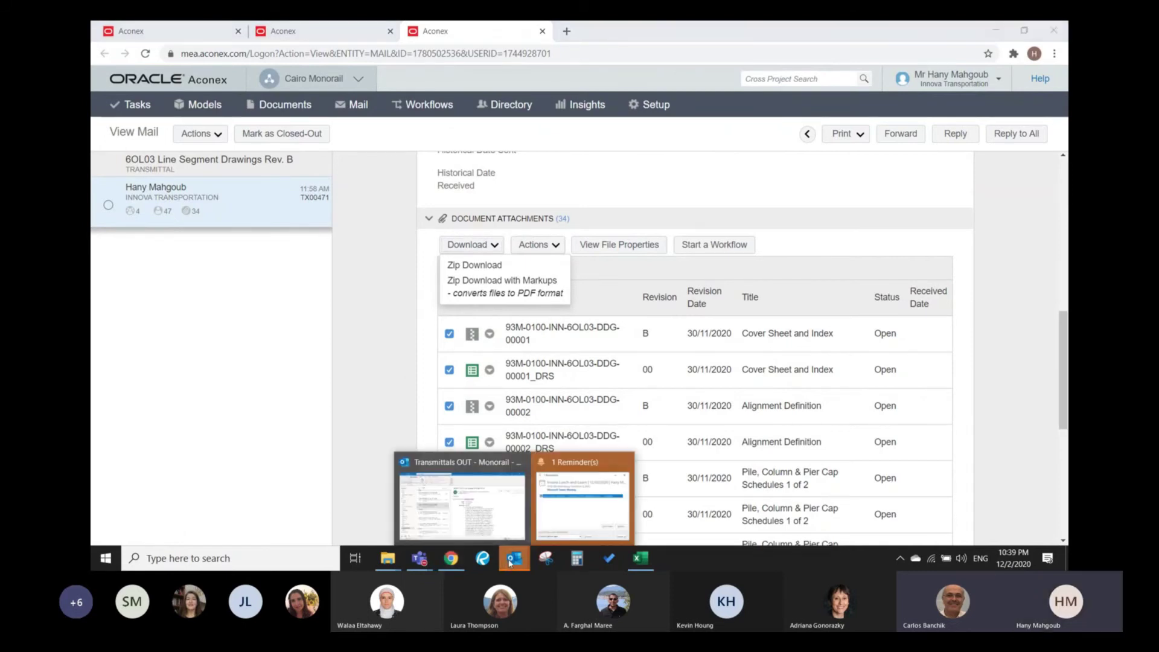
pyautogui.click(464, 525)
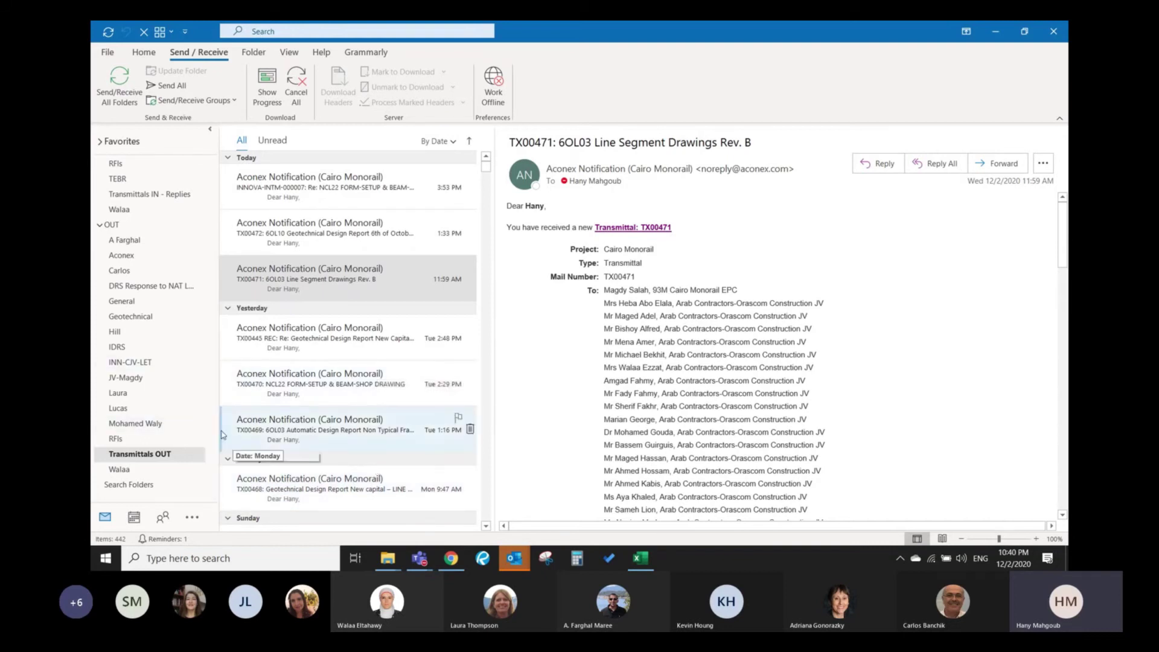
pyautogui.scroll(2, 157, 295)
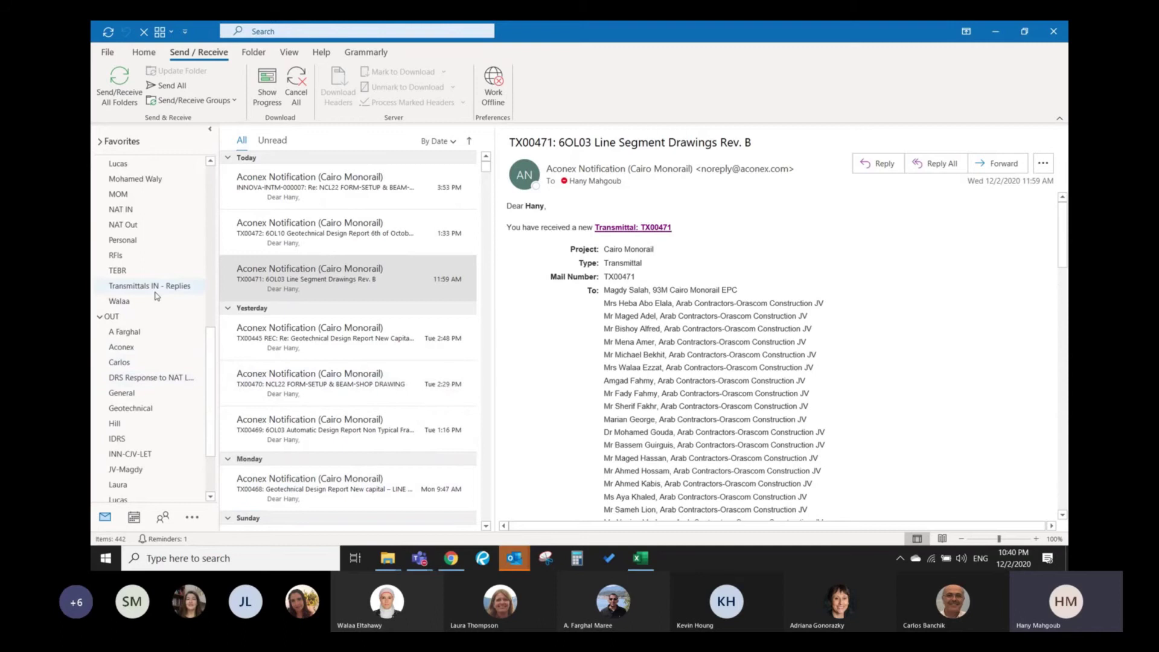
pyautogui.click(156, 291)
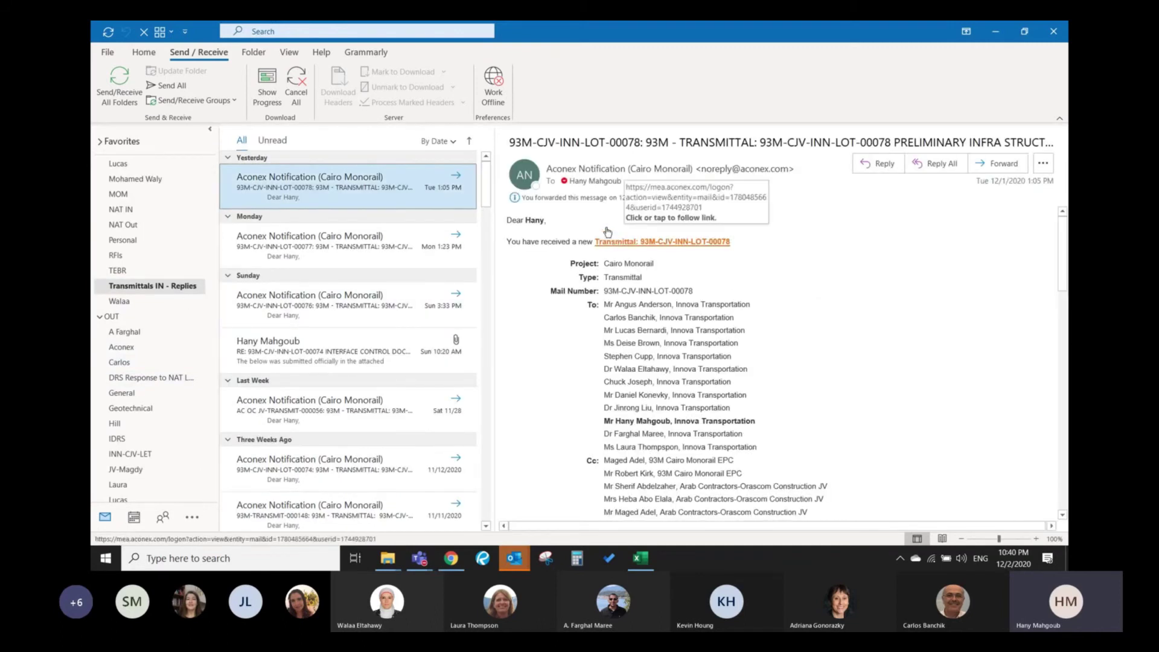
pyautogui.click(677, 248)
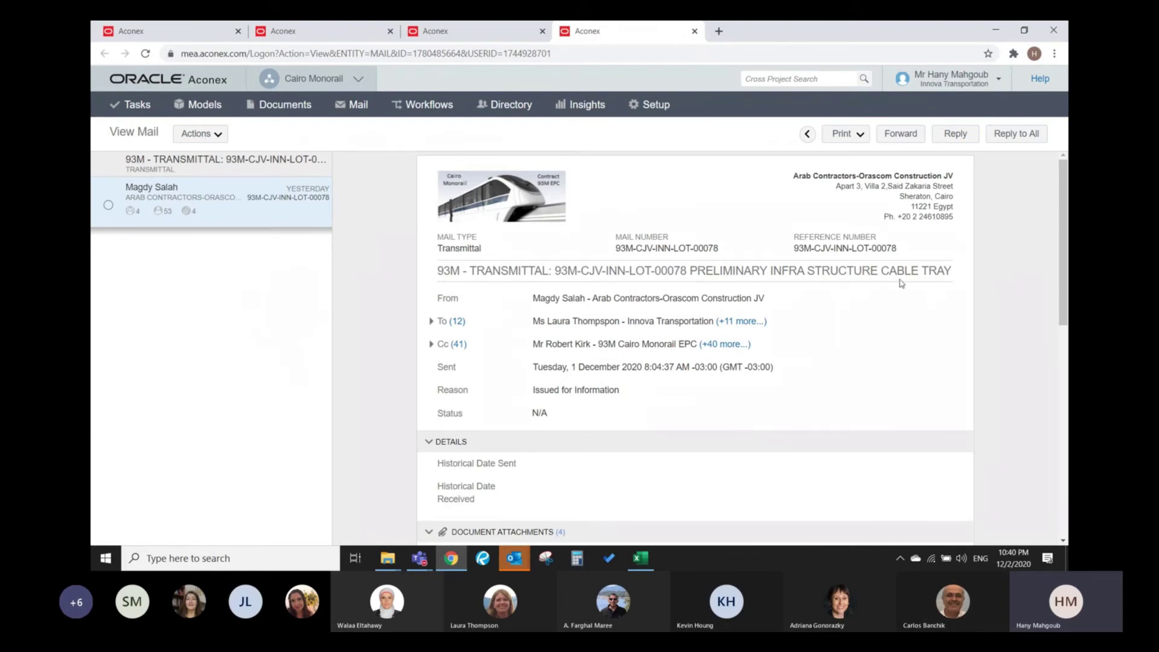
# - Select all document attachments of transmittal 93M-CJV-INN-LOT-00078 and display their download options
pyautogui.scroll(-4, 883, 293)
pyautogui.scroll(-4, 682, 363)
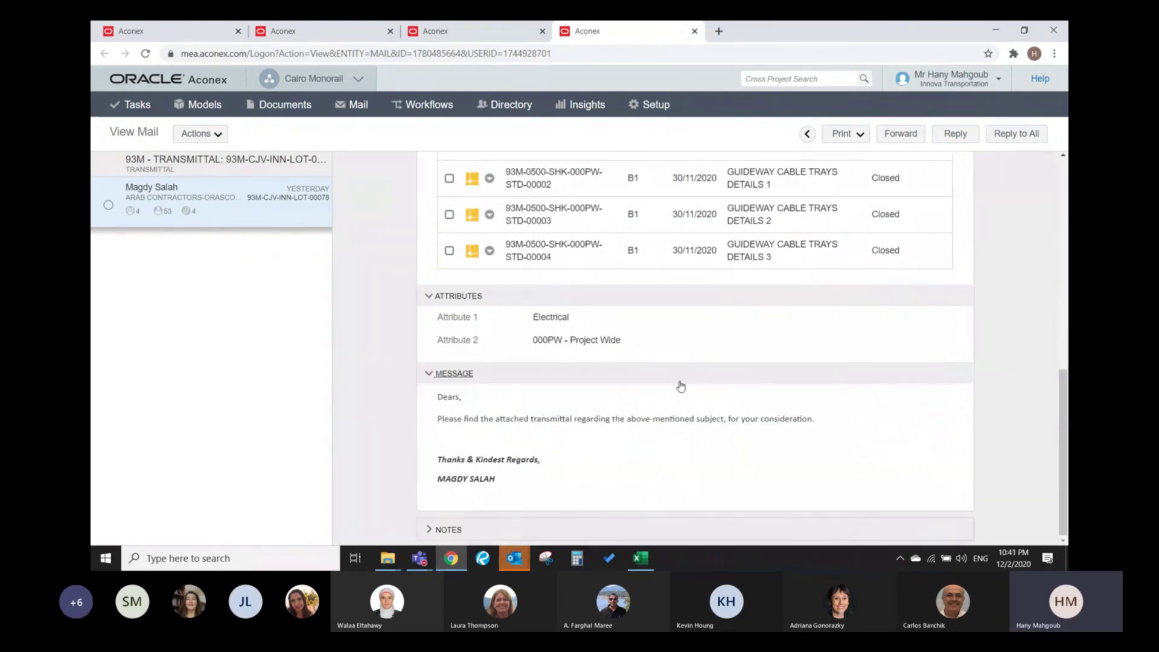
pyautogui.scroll(3, 680, 387)
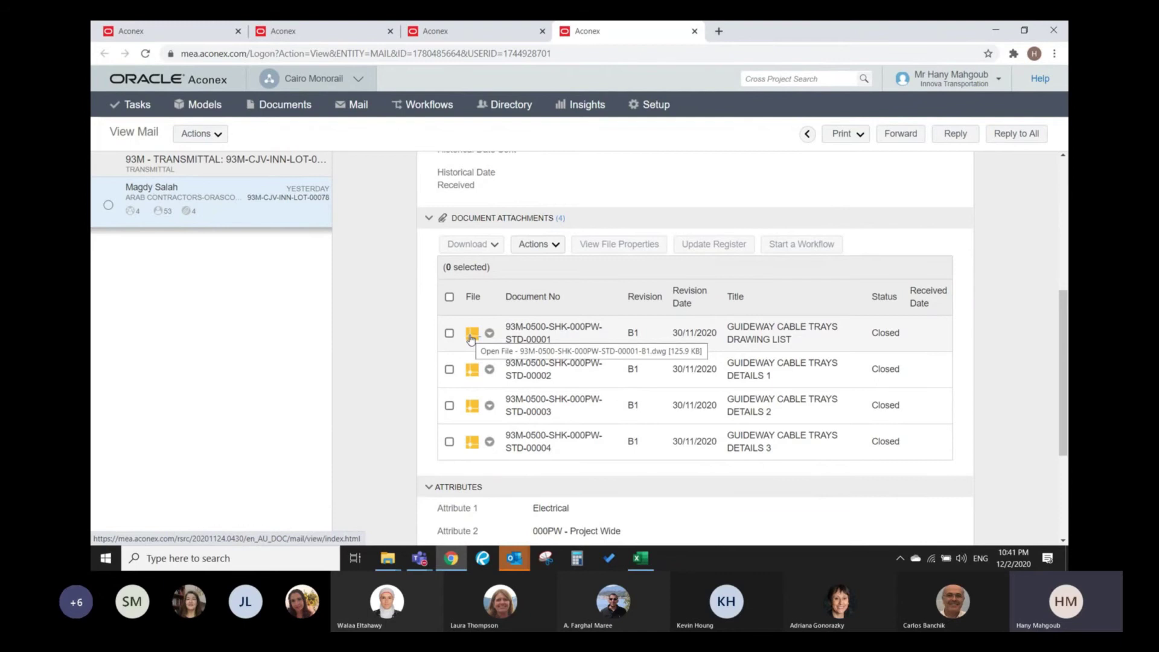
pyautogui.click(449, 297)
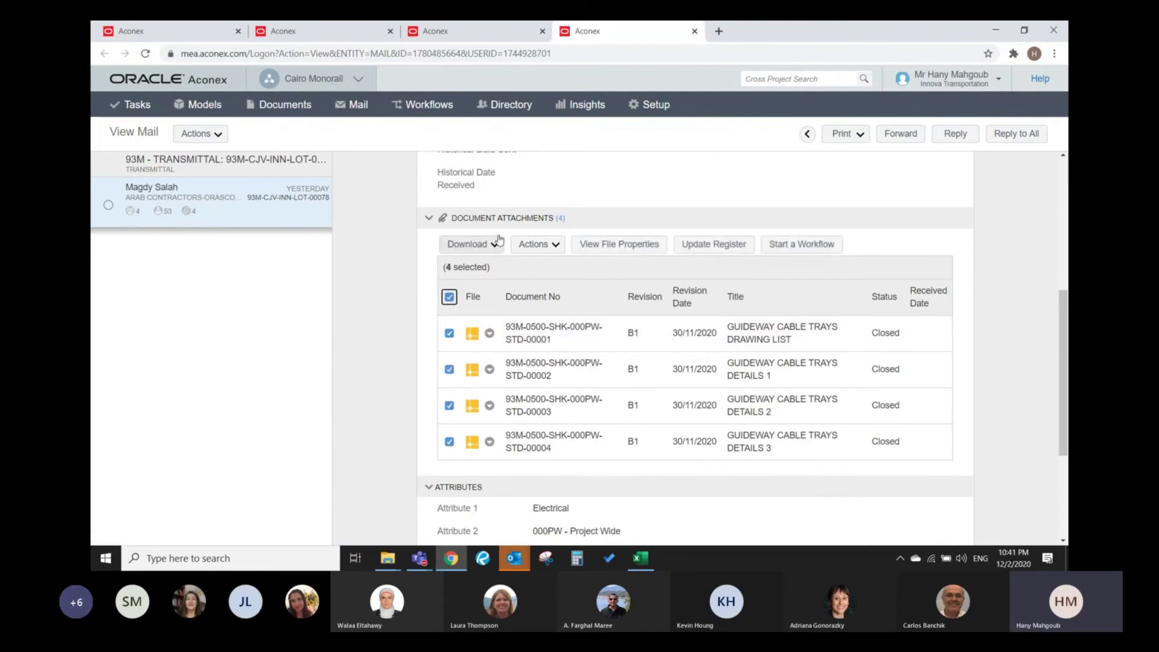
pyautogui.click(451, 298)
pyautogui.click(451, 298)
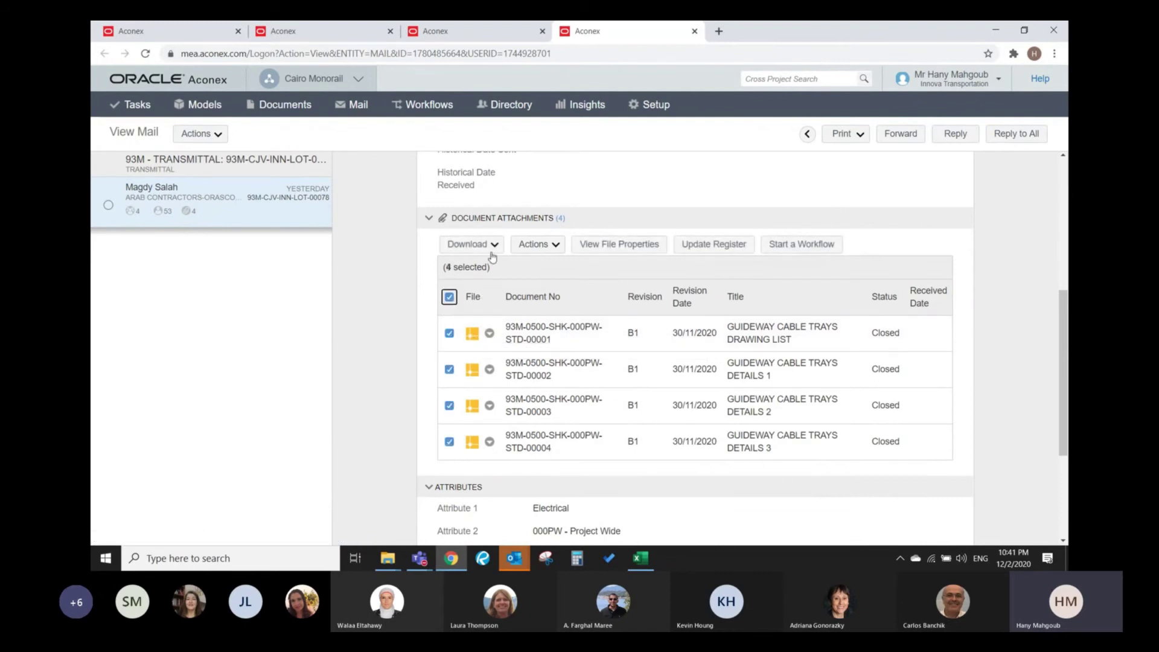
pyautogui.click(492, 251)
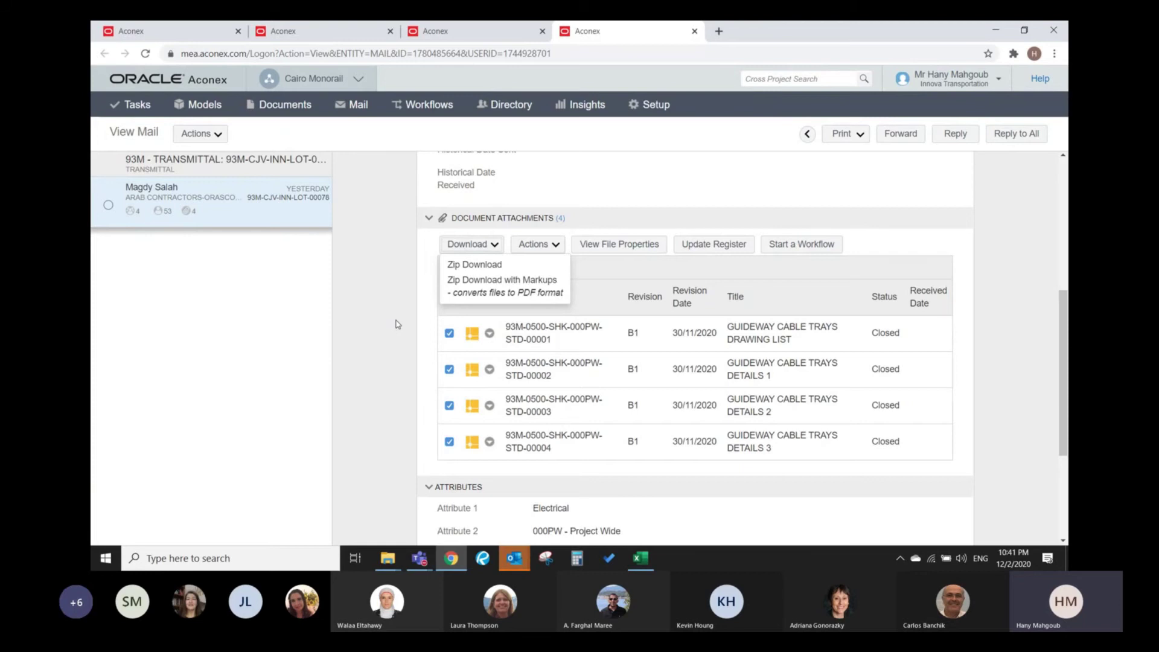
# - Highlight the document number of the Guideway Cable Trays Drawing List and switch to the Downloads folder in File Explorer
pyautogui.moveTo(550, 340); pyautogui.dragTo(506, 327)
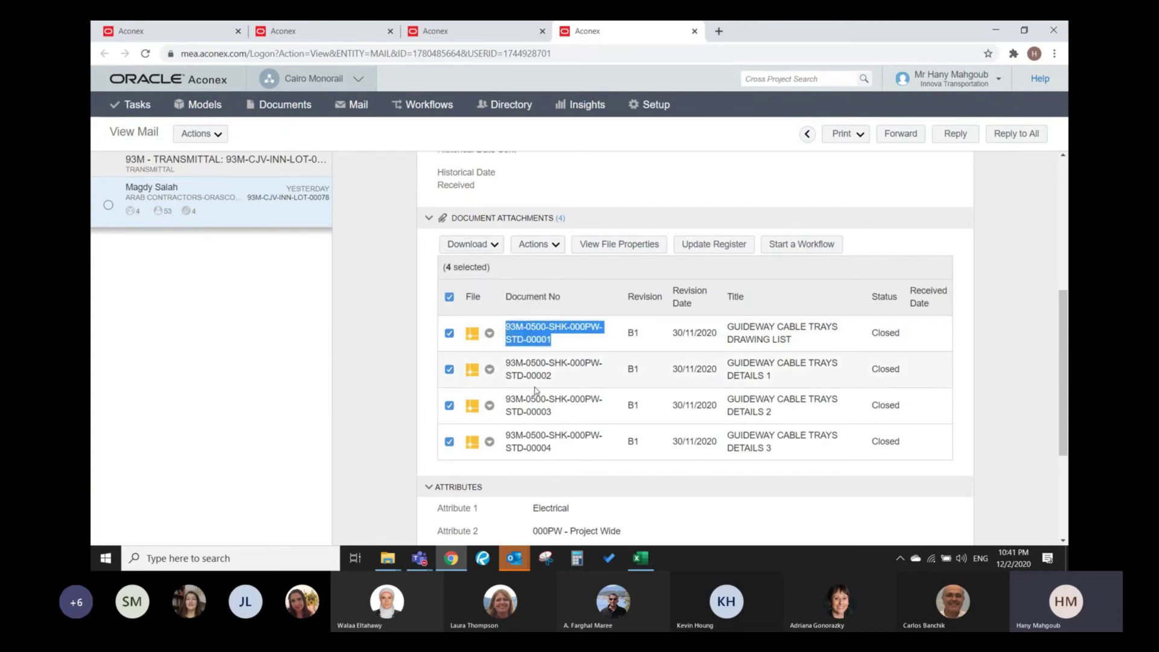
pyautogui.click(387, 558)
pyautogui.moveTo(368, 538)
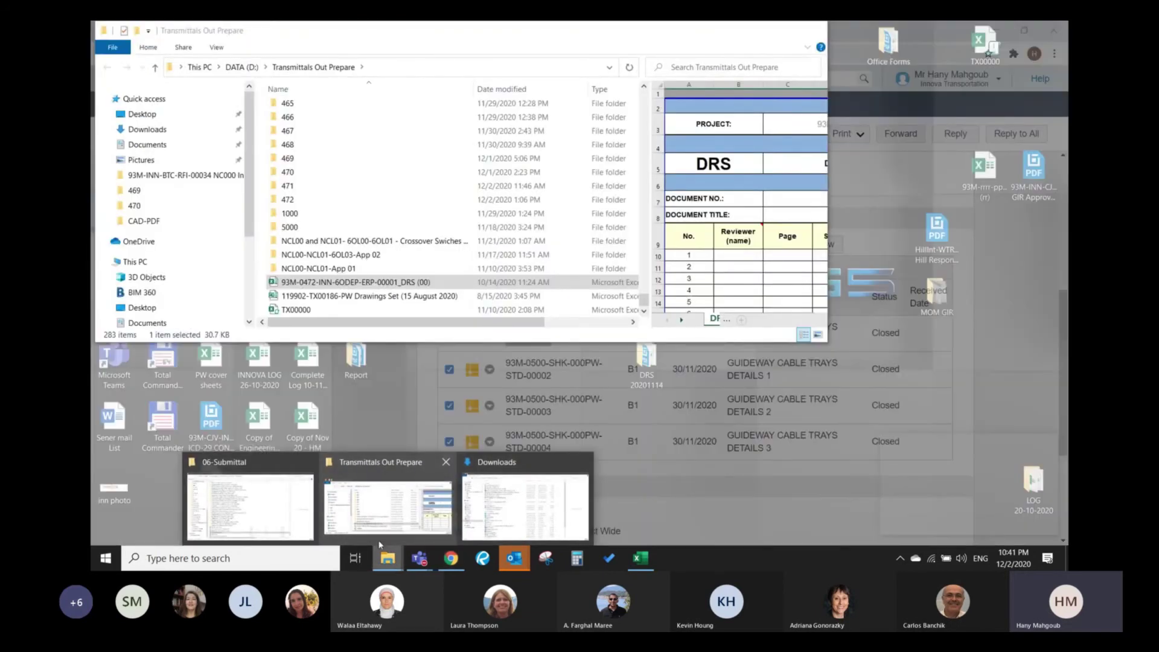
pyautogui.click(525, 507)
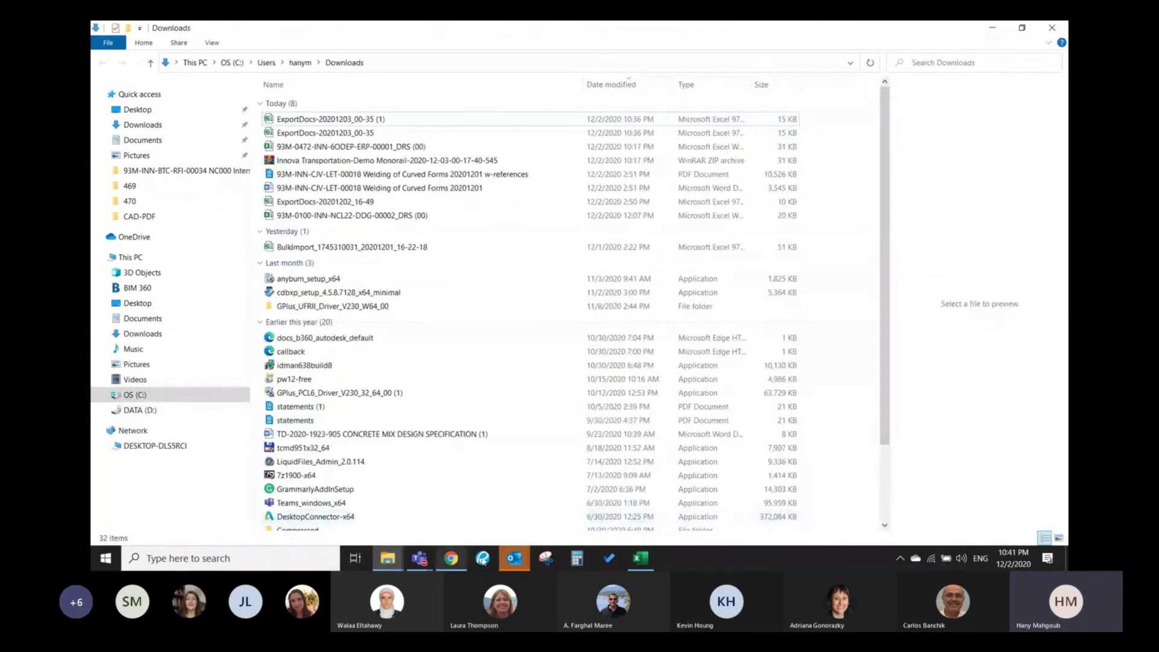
# - In File Explorer, open the PDF subfolder of folder 471 within Transmittals Out Prepare
pyautogui.click(402, 560)
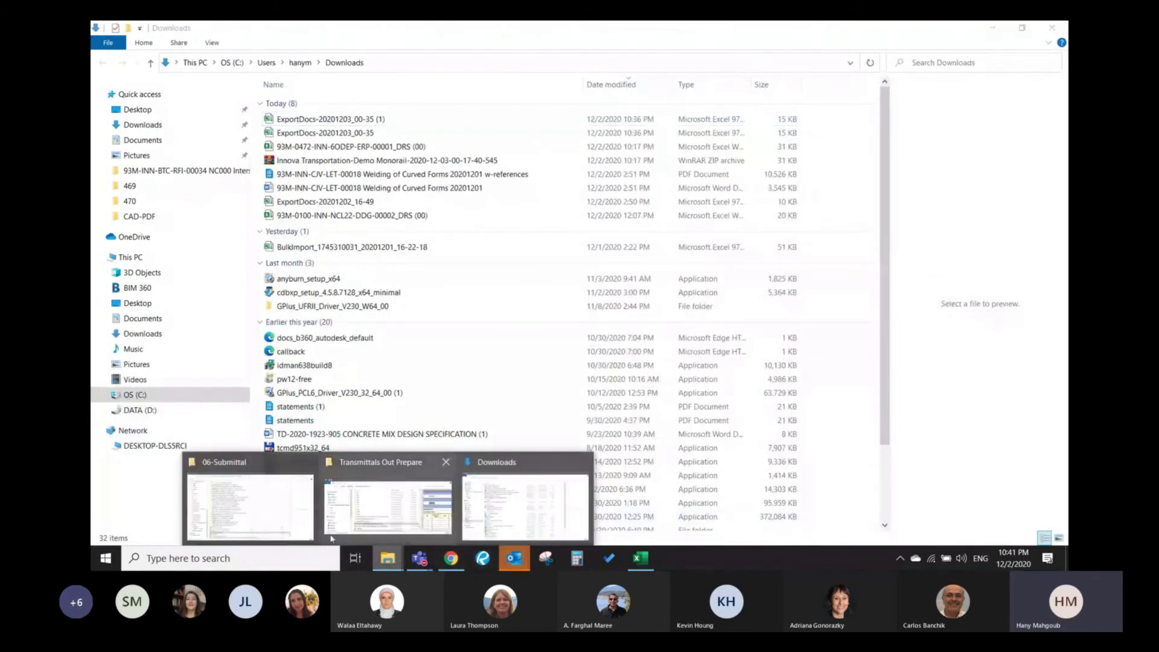
pyautogui.click(284, 514)
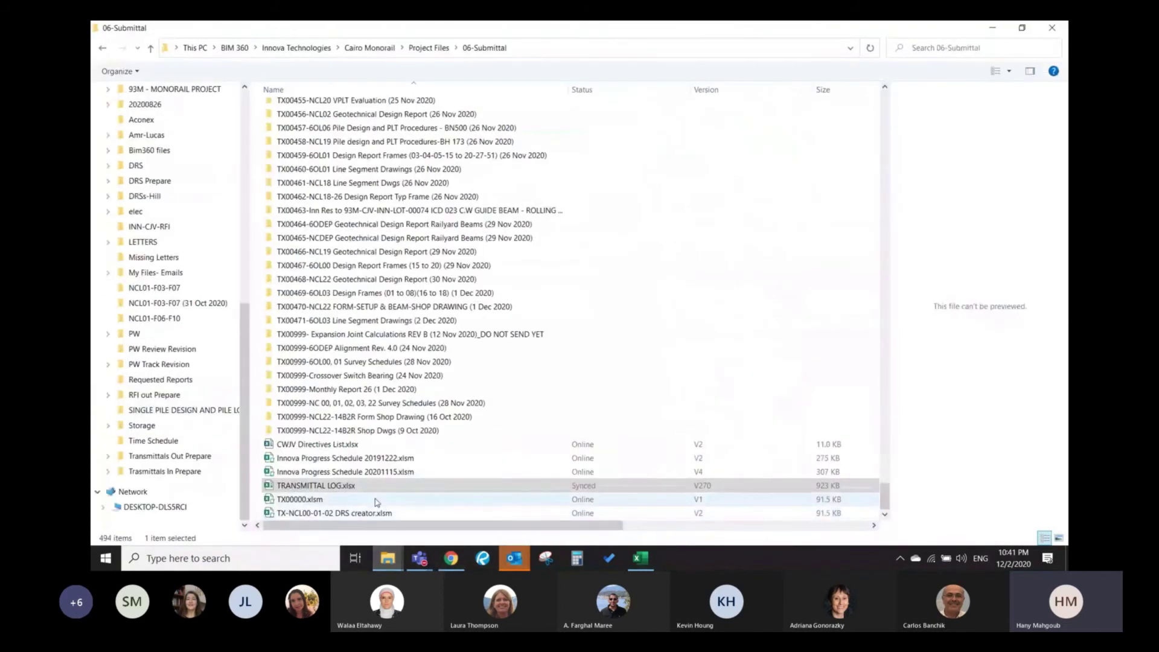
pyautogui.click(387, 562)
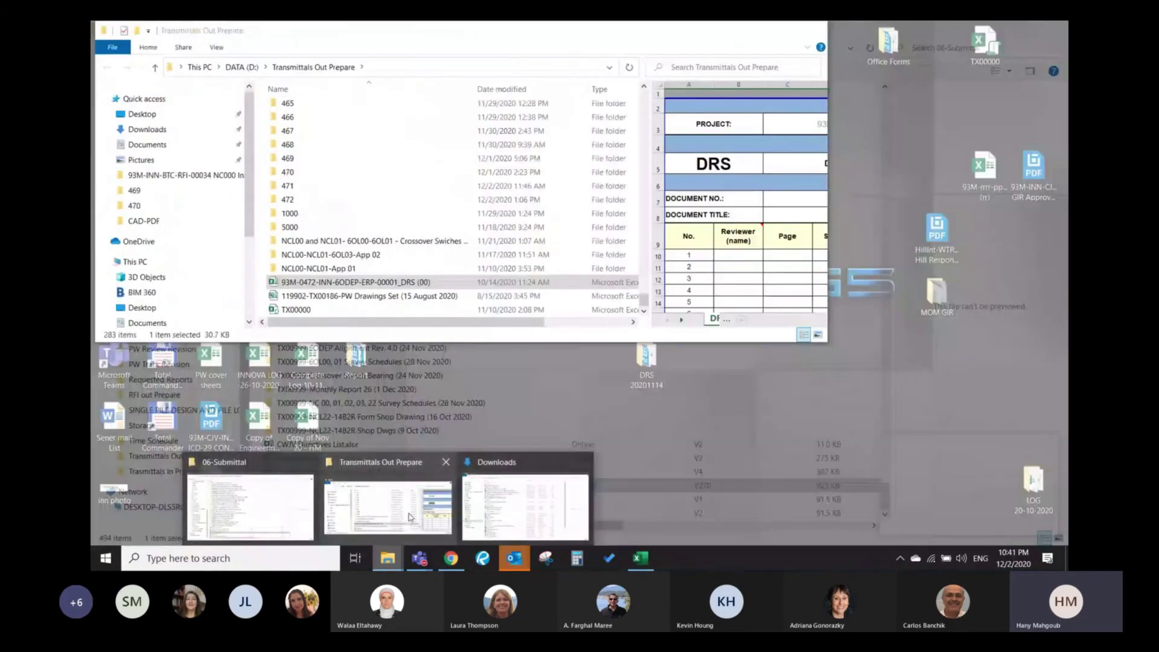
pyautogui.click(405, 526)
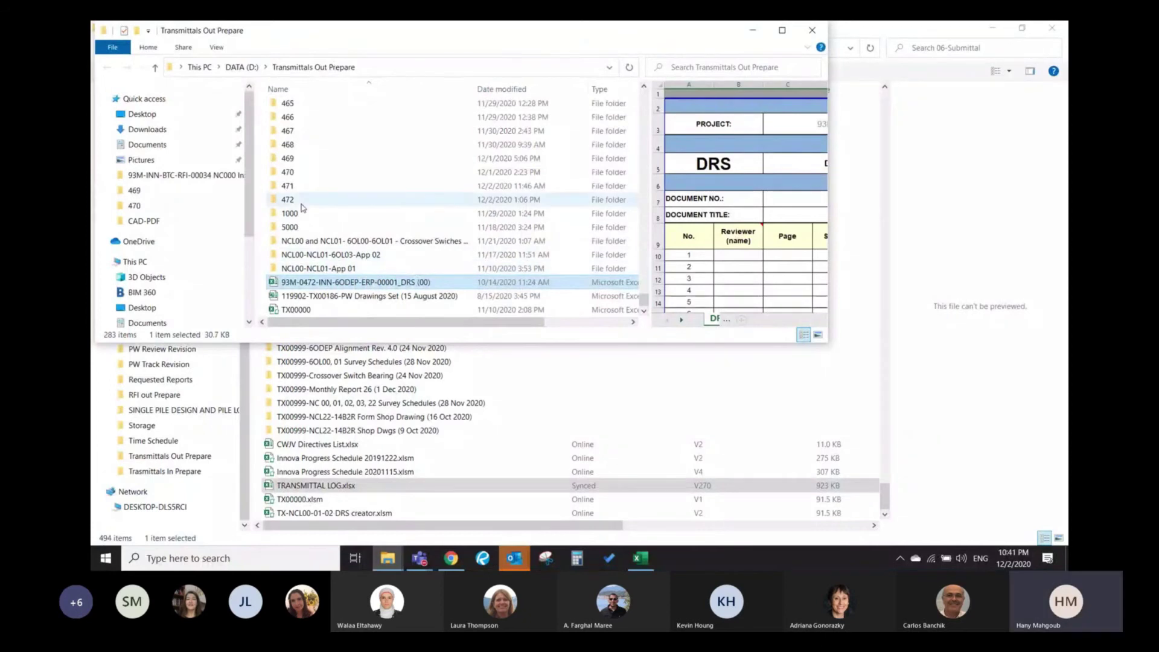
pyautogui.doubleClick(309, 187)
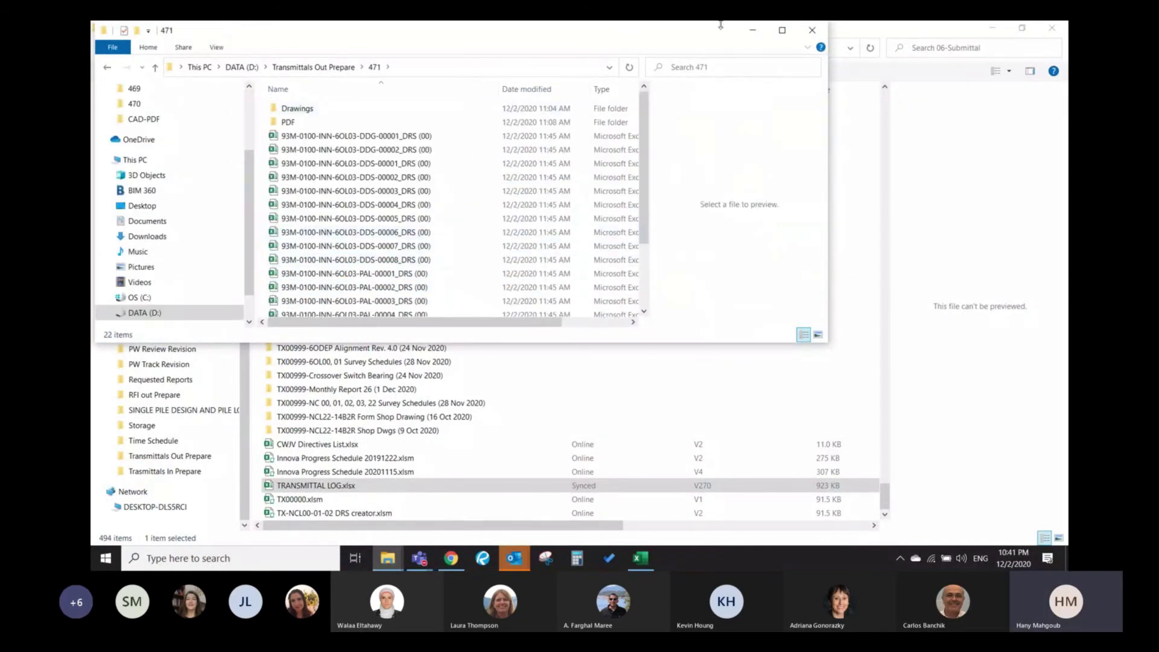
pyautogui.click(781, 31)
pyautogui.doubleClick(362, 118)
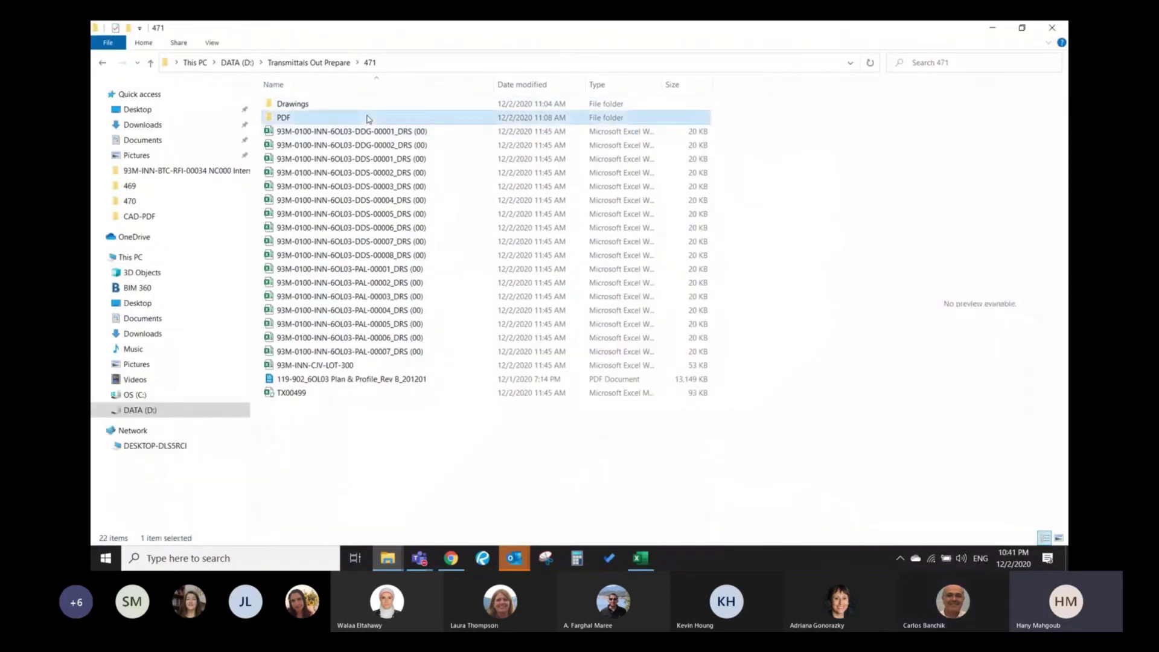
# - Examine the DWG, PDF and ZIP files of 93M-0100-INN-6OL03-DDG-00001, viewing the archive's contents and closing it again
pyautogui.click(373, 119)
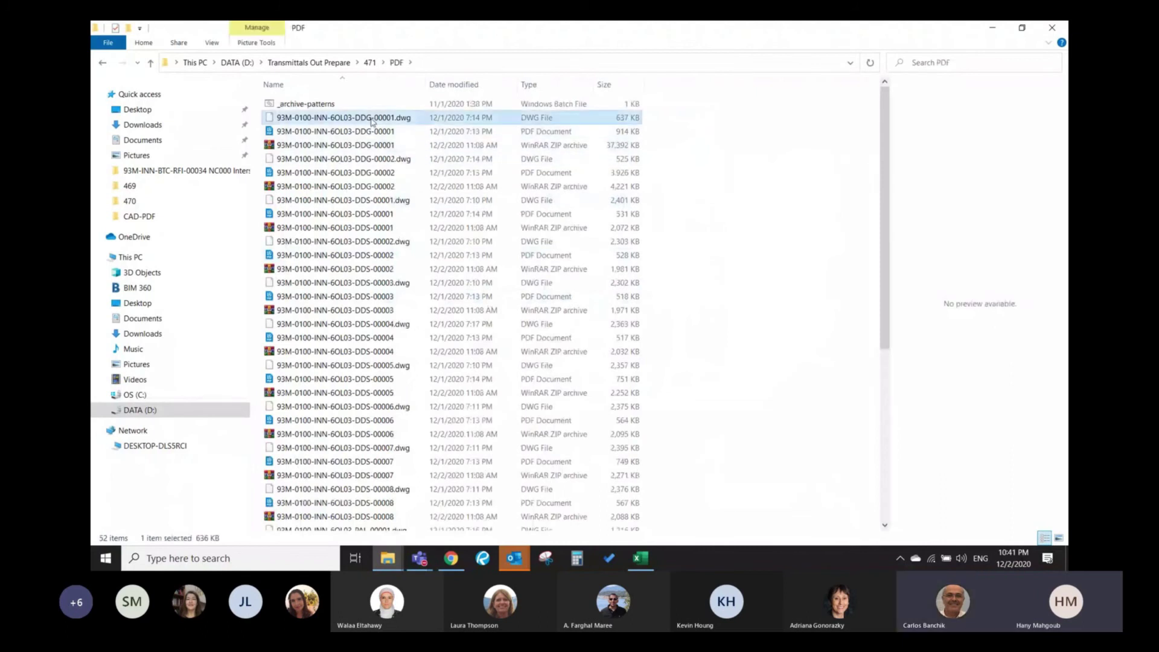
pyautogui.click(364, 134)
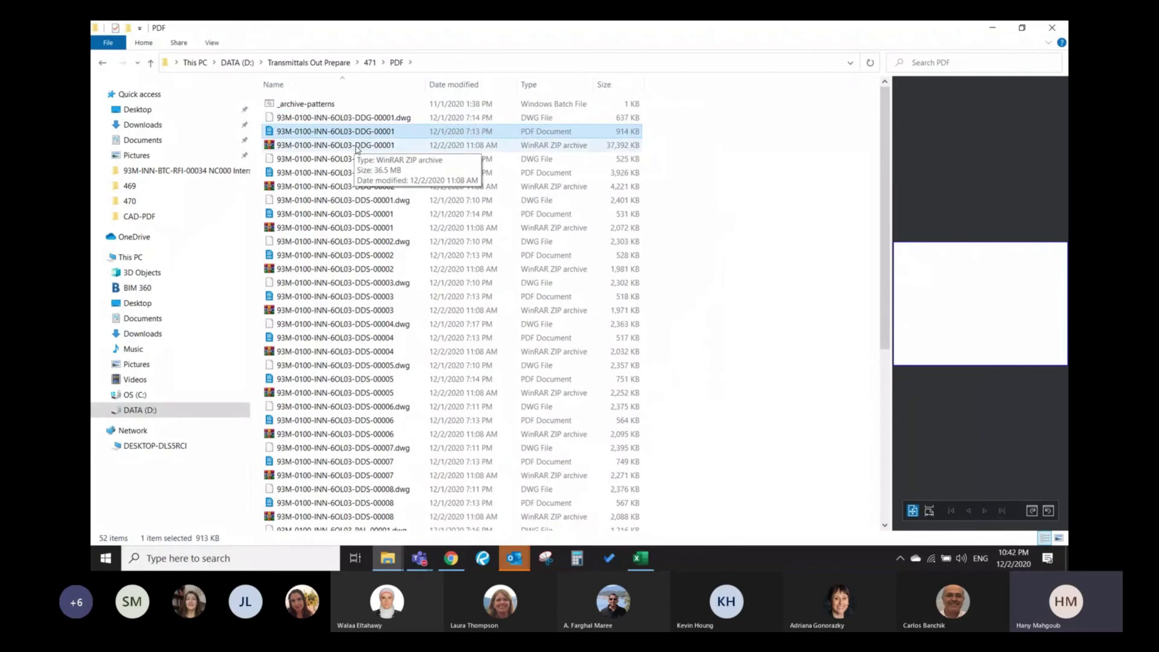
pyautogui.click(357, 146)
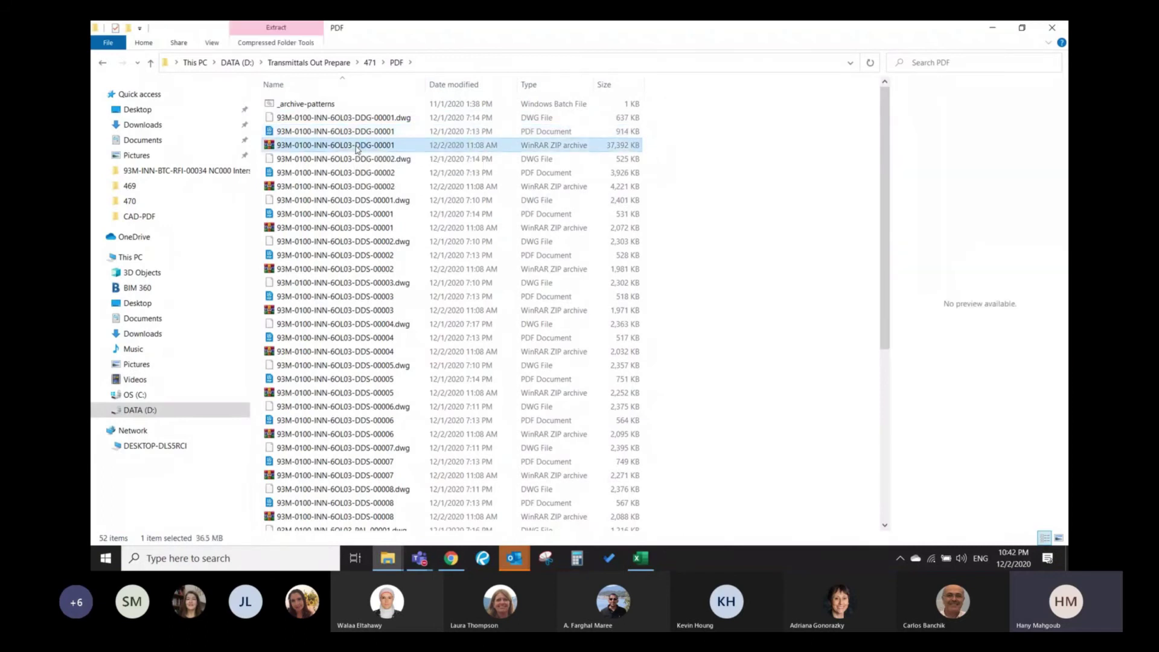
pyautogui.doubleClick(356, 146)
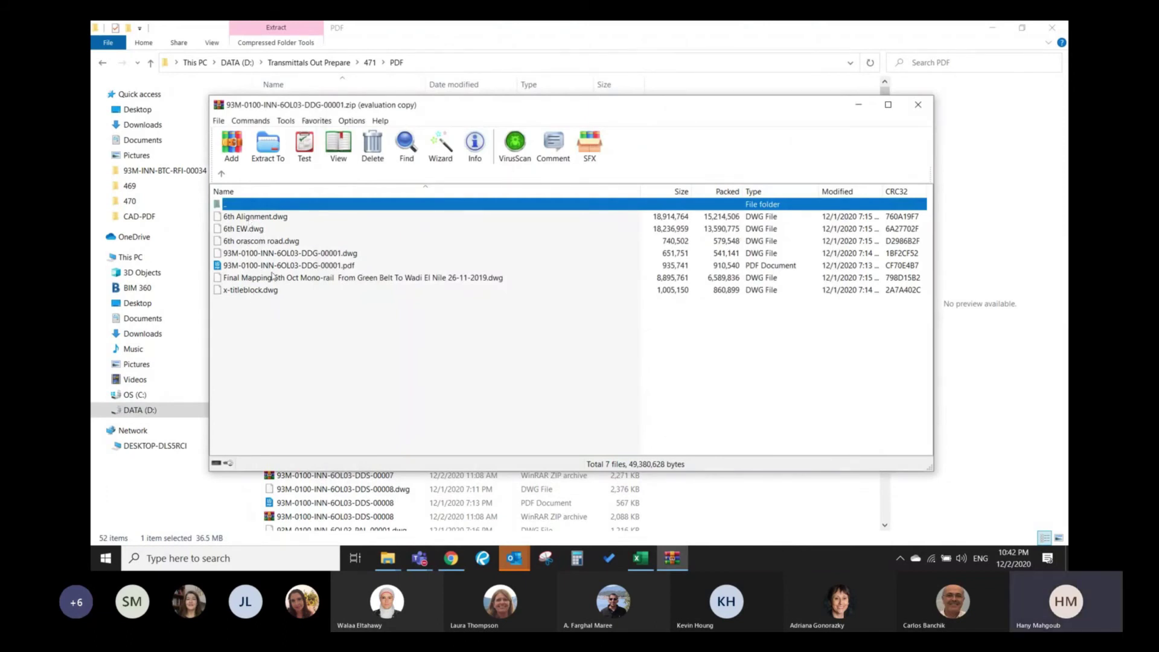
pyautogui.click(913, 112)
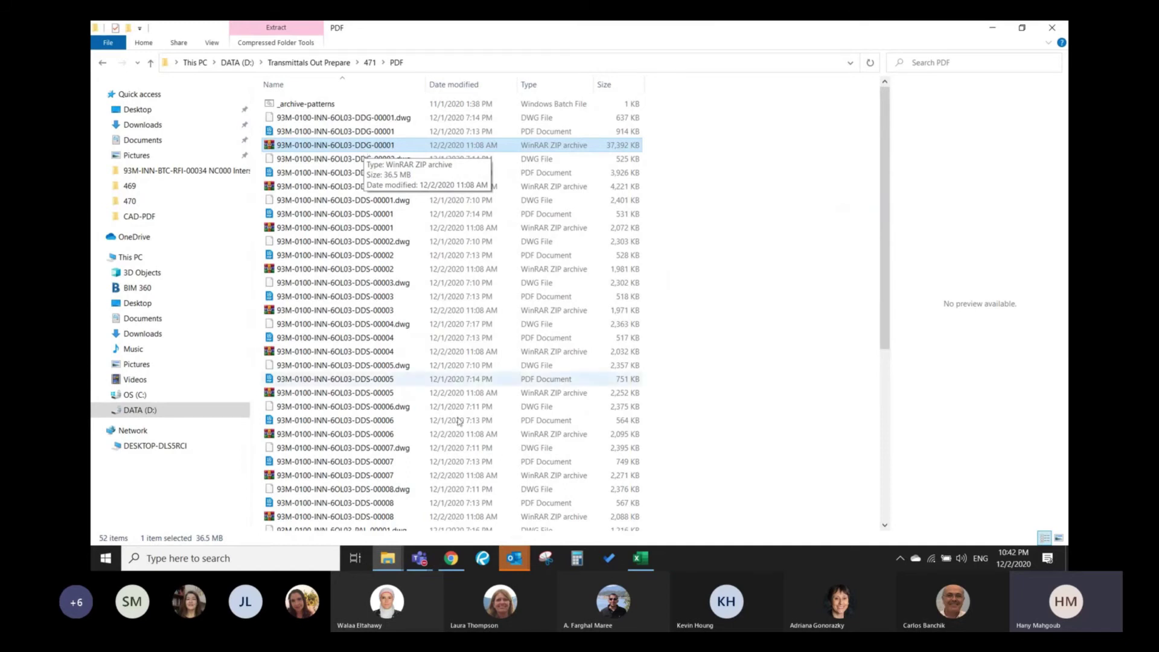
# - Switch to Aconex in Chrome and review the details and document attachments of transmittal 93M-CJV-INN-LOT-00078
pyautogui.click(451, 558)
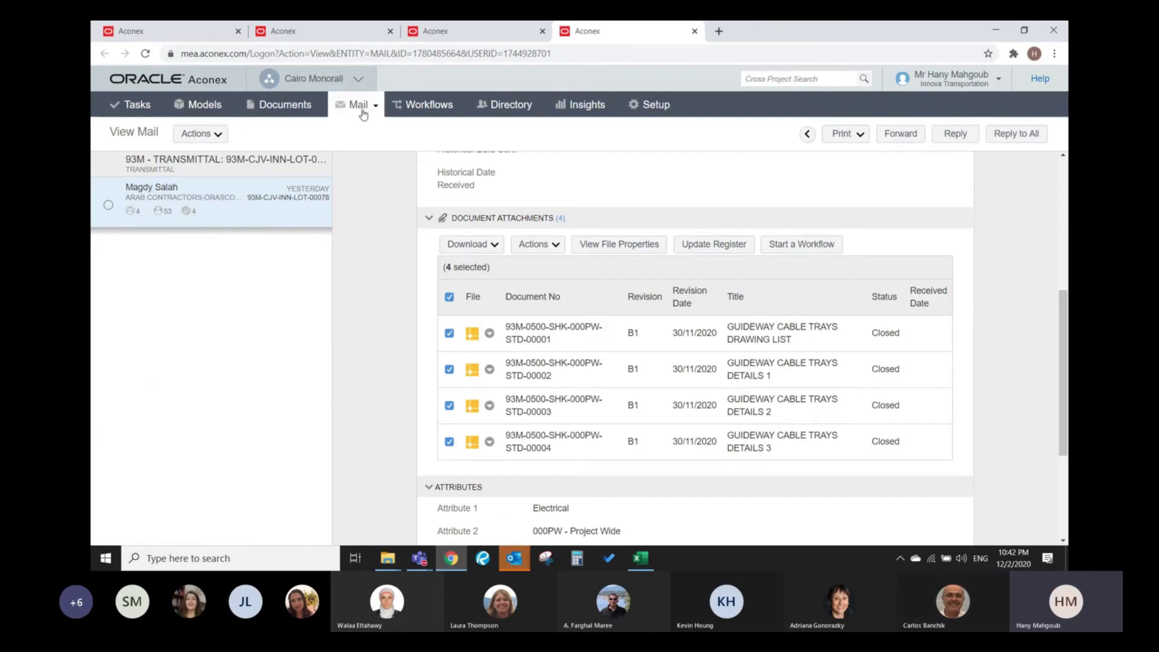
pyautogui.scroll(3, 529, 356)
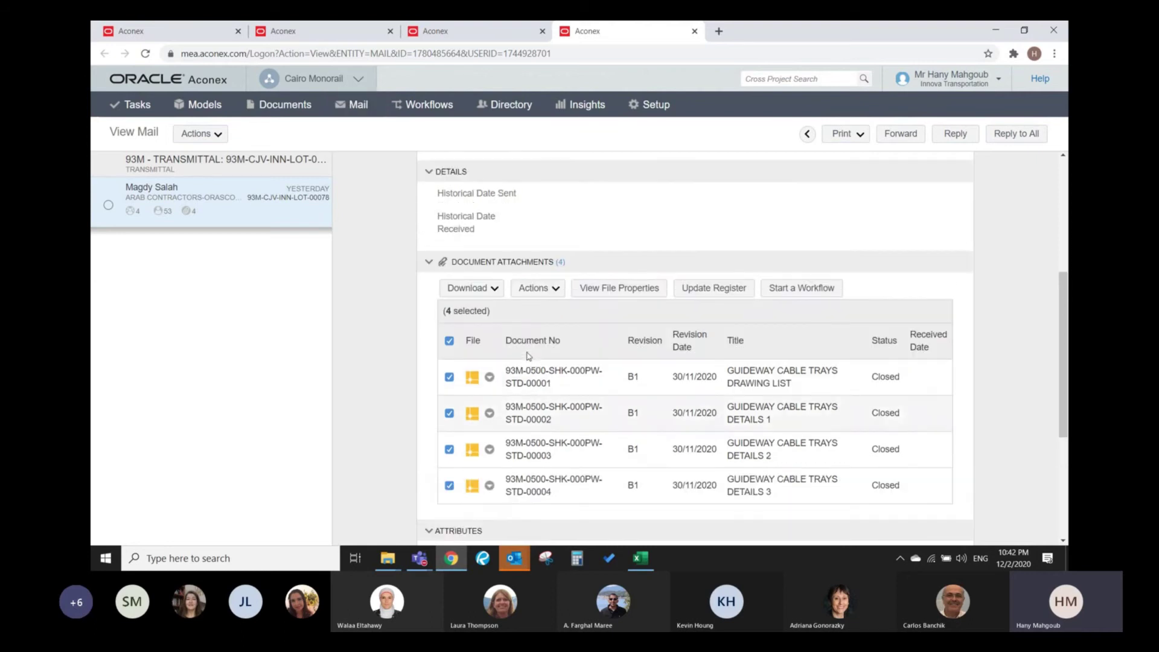
pyautogui.scroll(2, 528, 356)
pyautogui.scroll(-1, 529, 356)
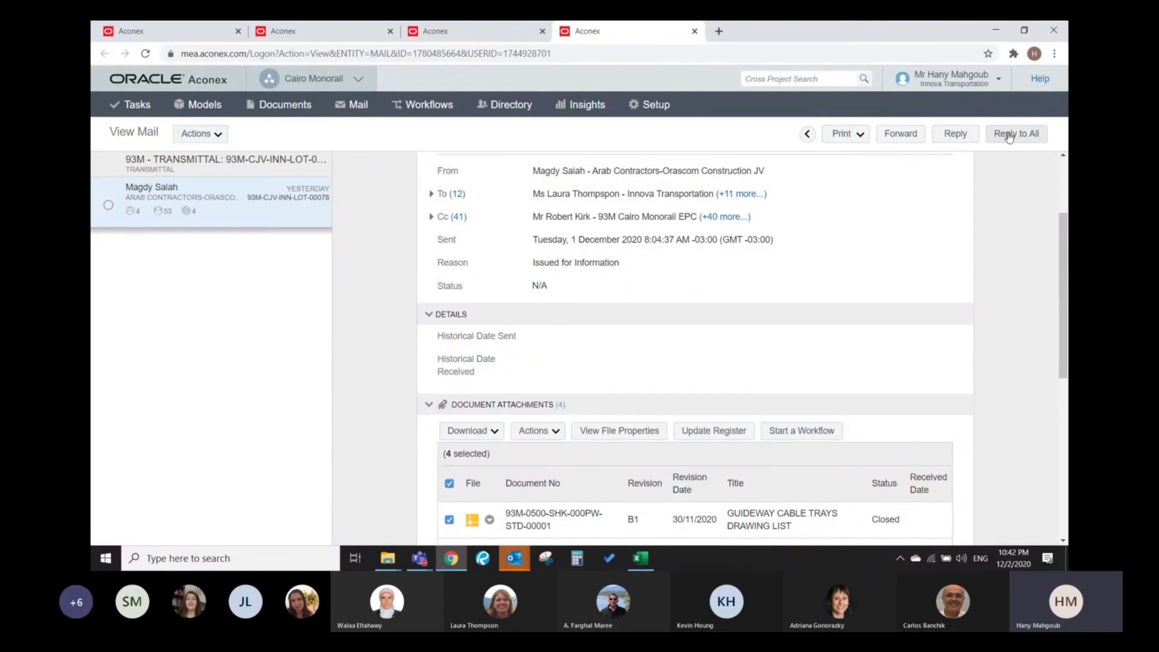
# - Try forwarding transmittal 93M-CJV-INN-LOT-00078 with an Innova Transportation colleague as recipient, discarding the unsent message
pyautogui.click(910, 145)
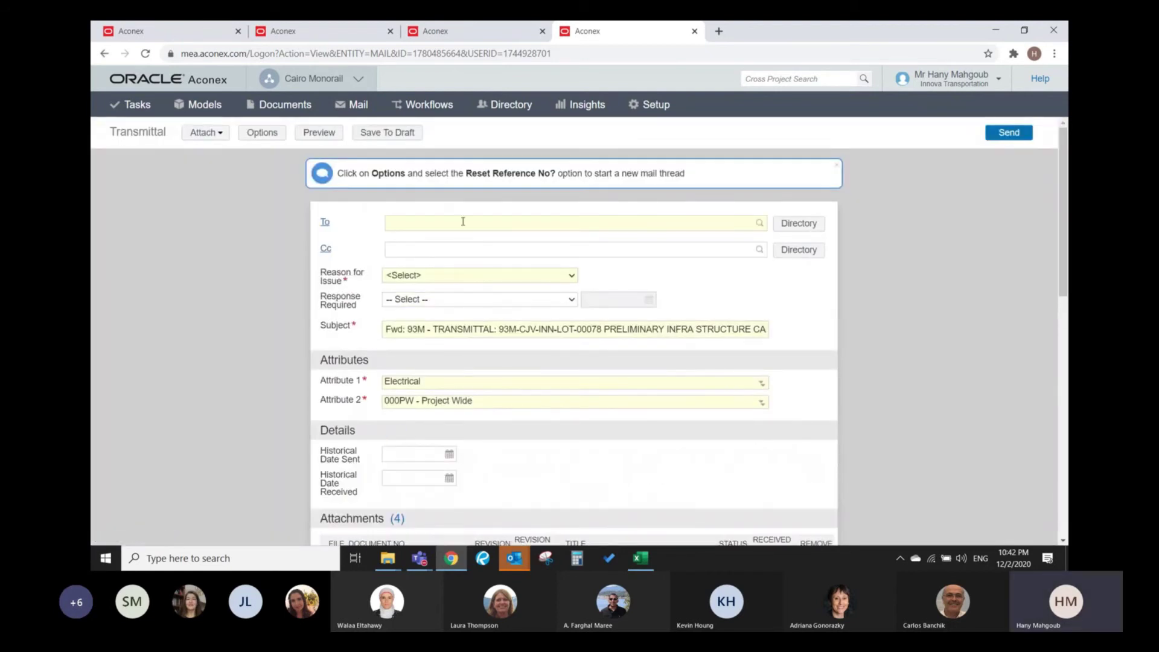
pyautogui.write('lay')
pyautogui.write('u')
pyautogui.write('ra')
pyautogui.press('Return')
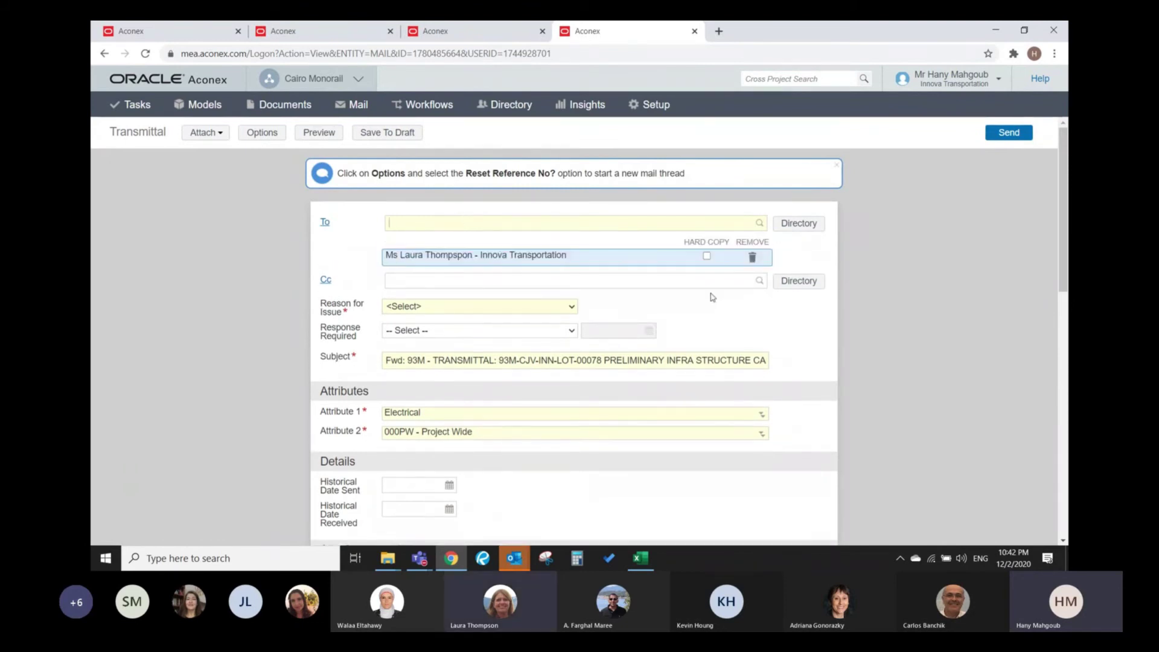
pyautogui.click(752, 257)
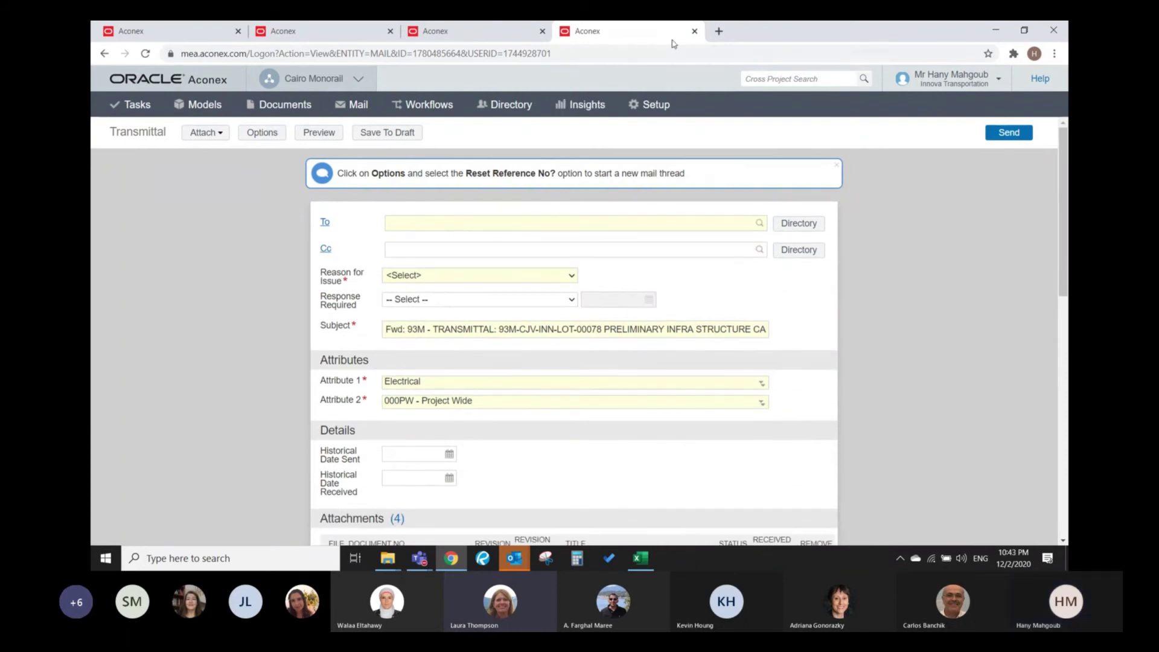
pyautogui.click(694, 30)
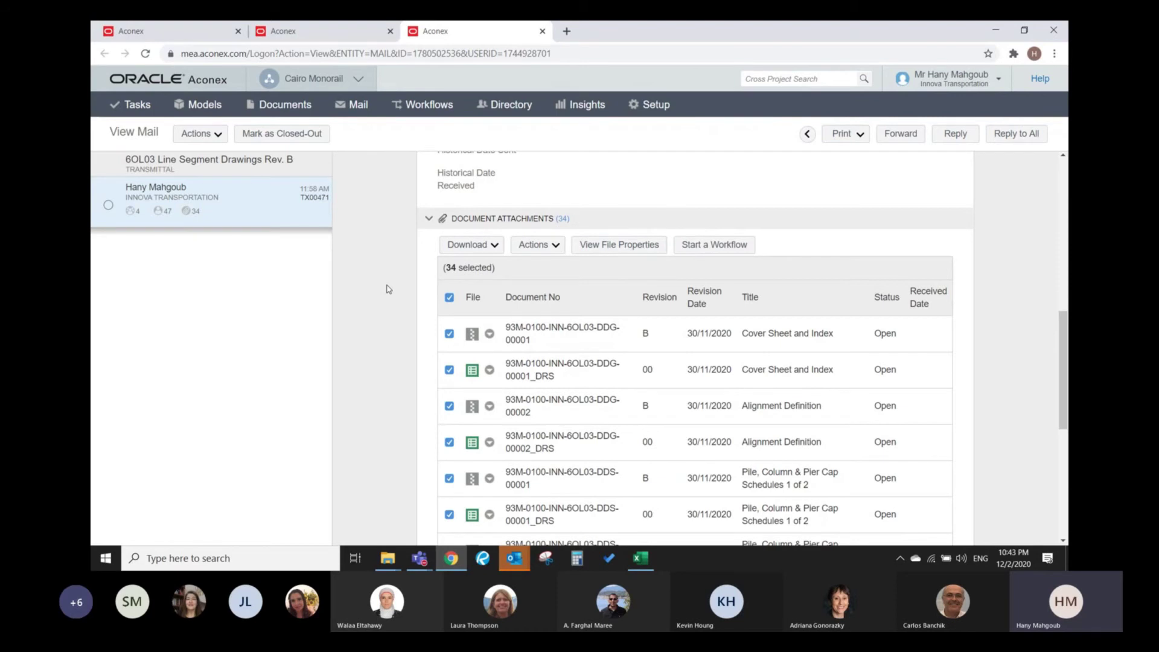
# - Review the header of transmittal TX00471 and open the Document Register search page
pyautogui.scroll(10, 622, 279)
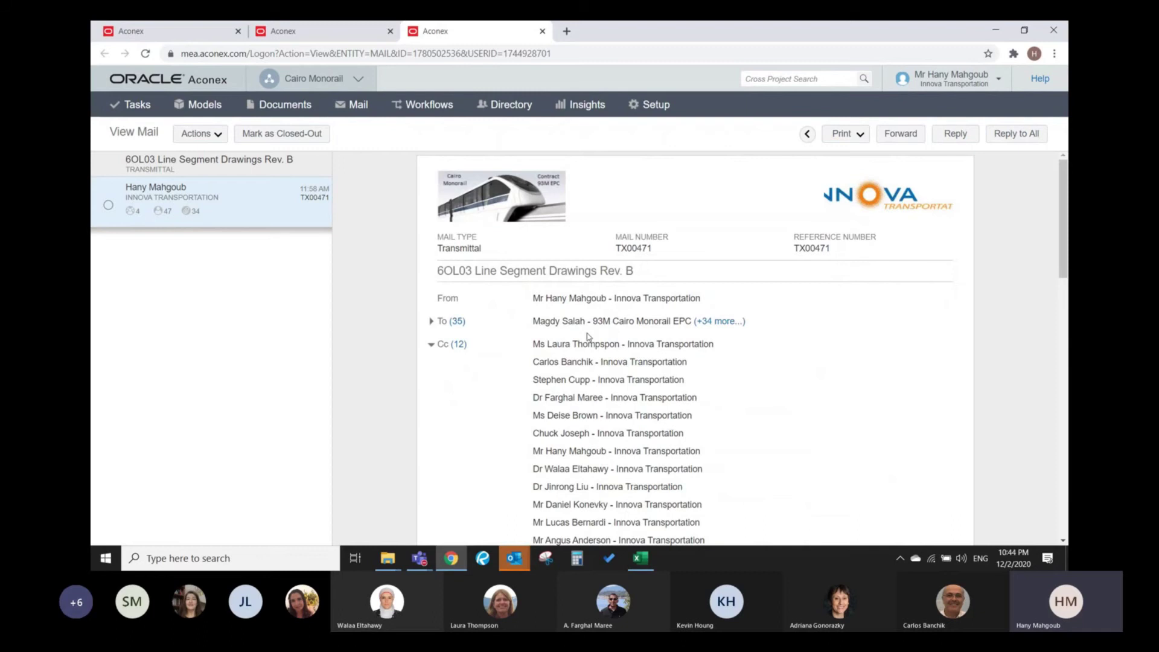
pyautogui.click(308, 109)
pyautogui.click(312, 163)
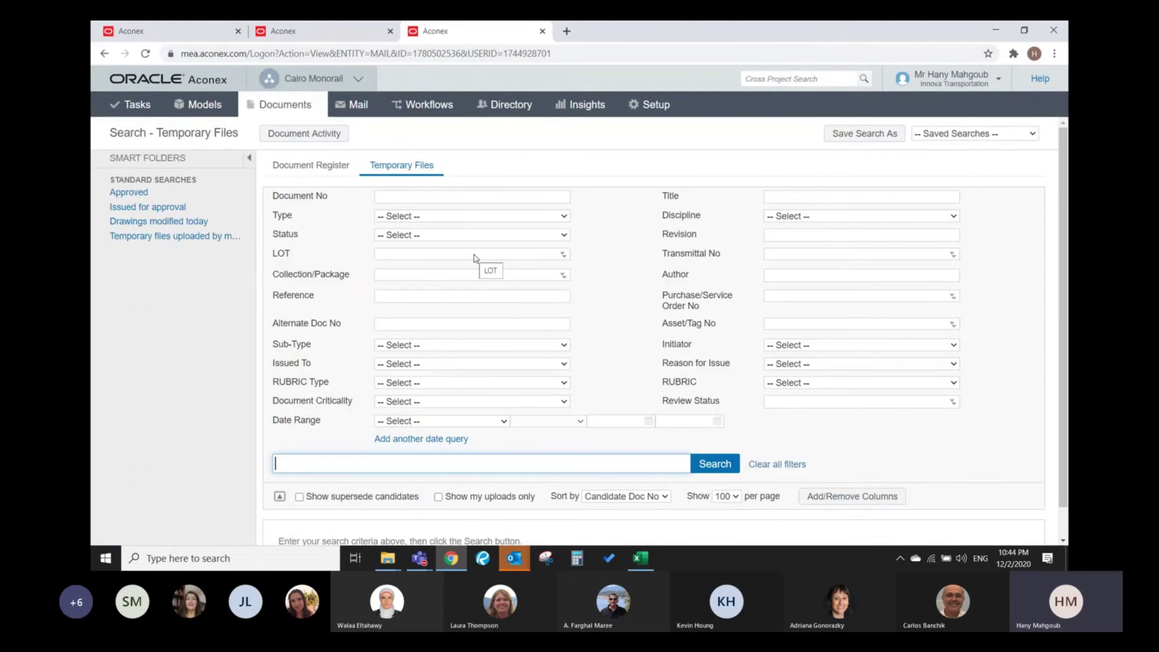
pyautogui.click(343, 166)
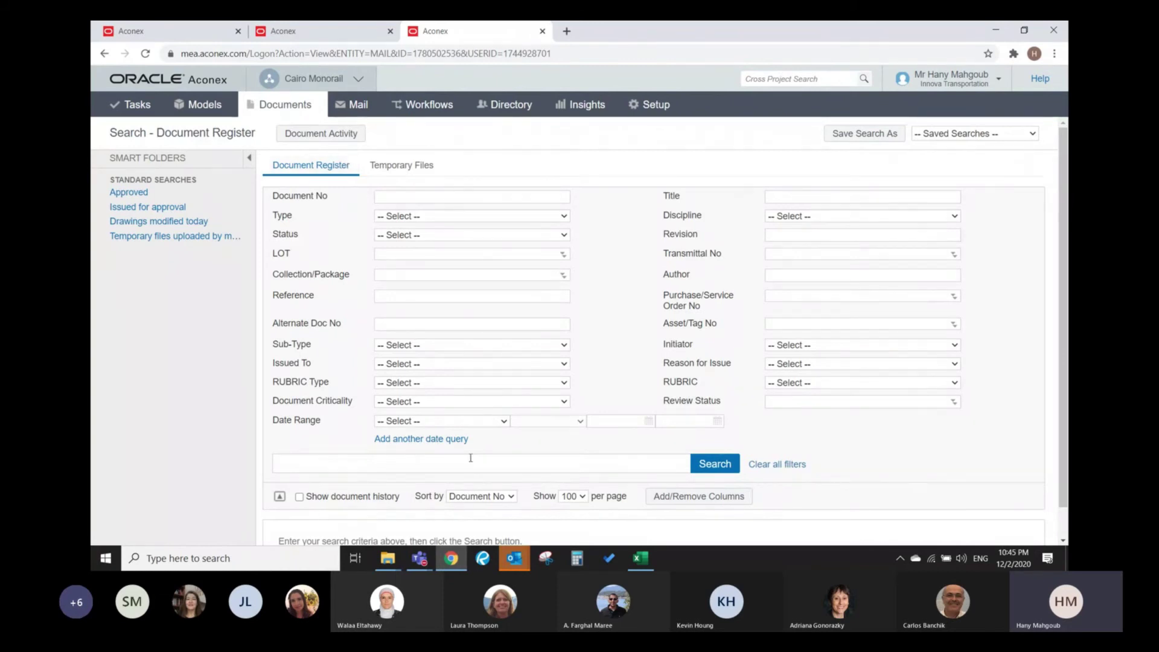
# - Switch to Outlook and view the Aconex notification for transmittal 93M-CJV-INN-LOT-00078 in the Transmittals IN - Replies folder
pyautogui.click(522, 556)
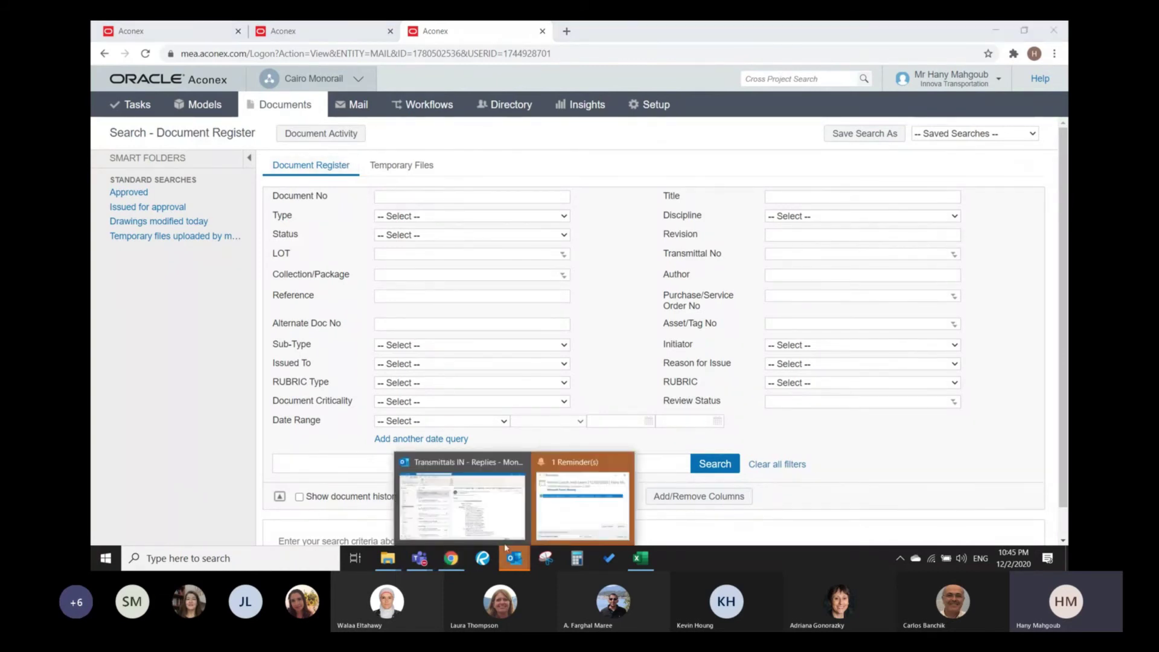
pyautogui.click(495, 522)
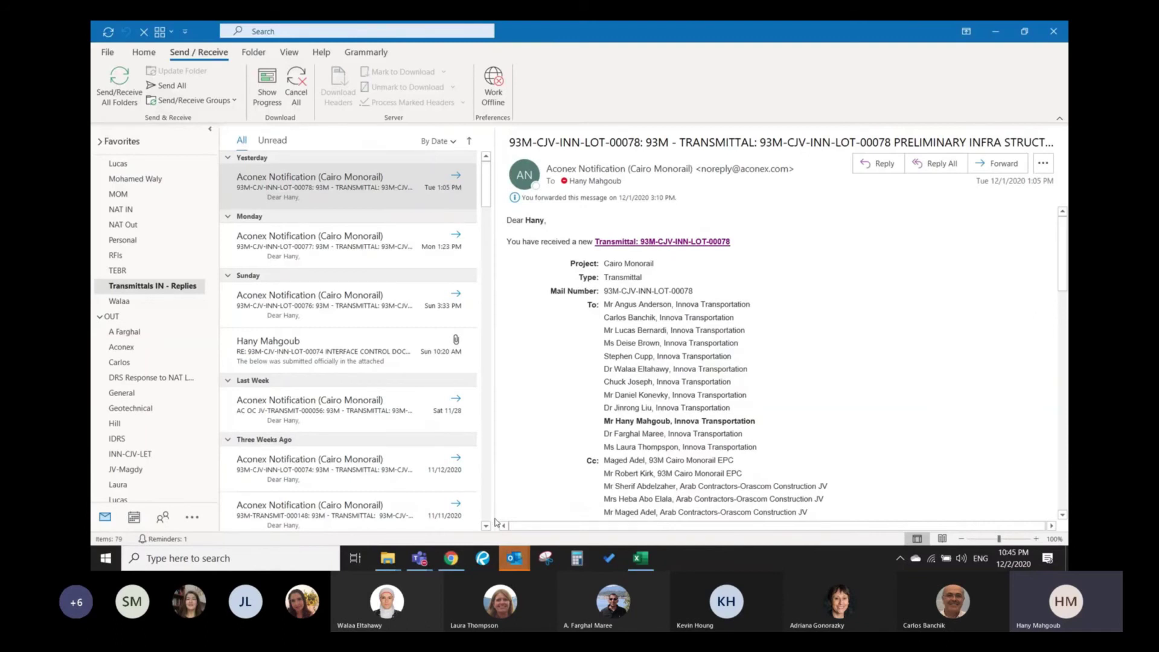
pyautogui.click(369, 191)
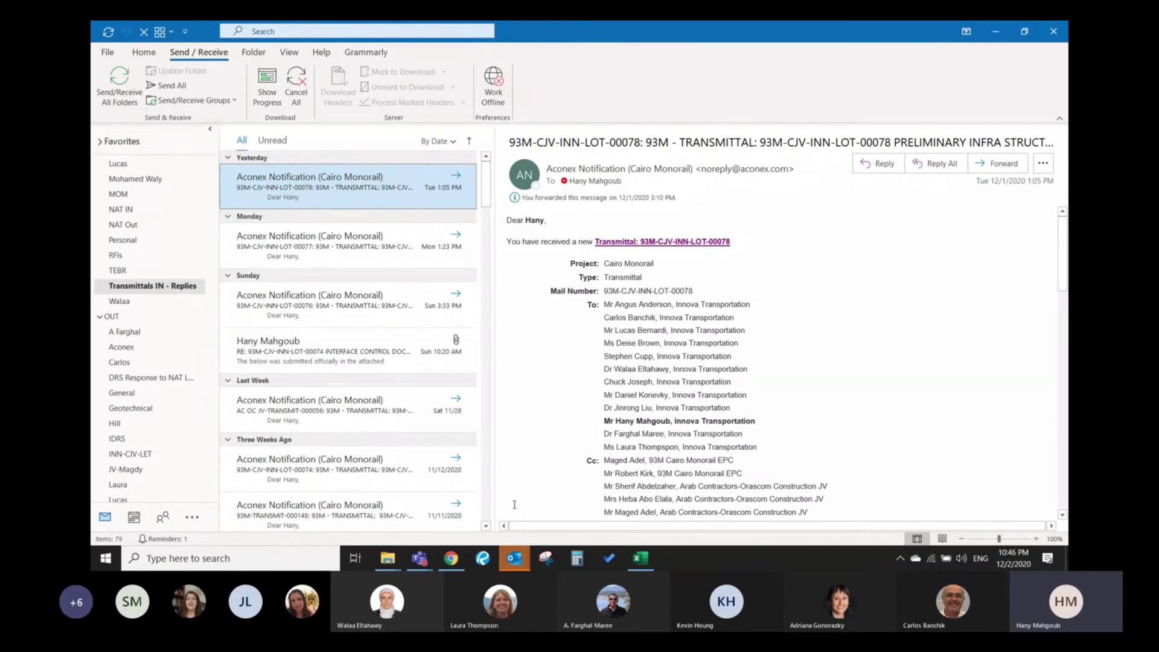
pyautogui.click(451, 558)
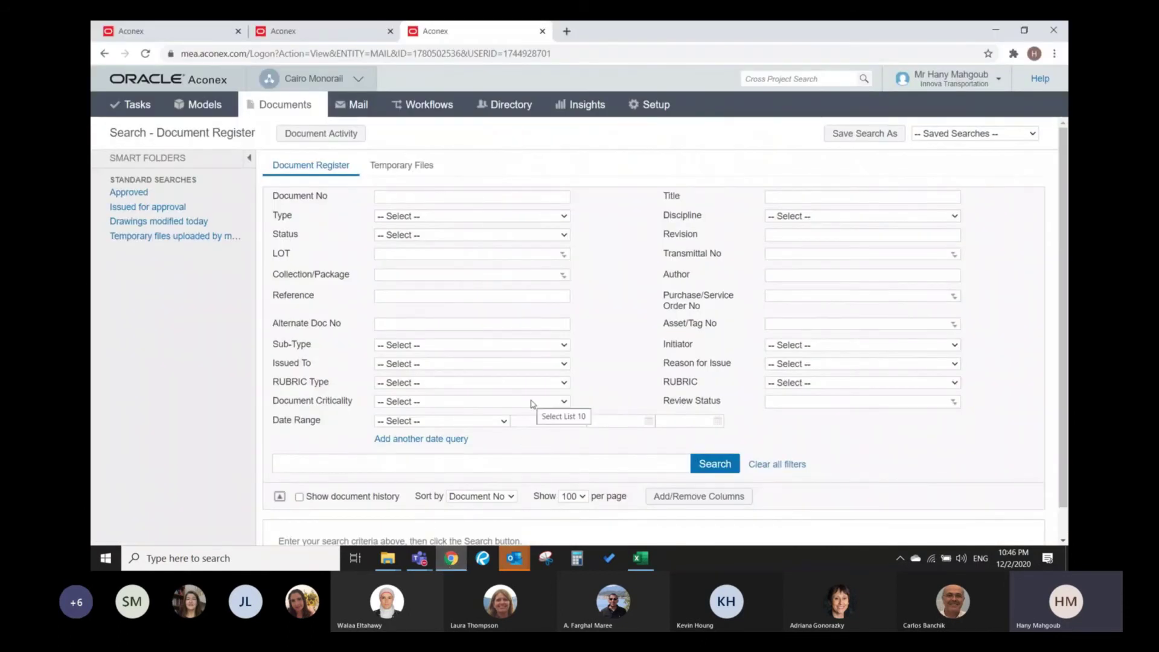
pyautogui.click(519, 560)
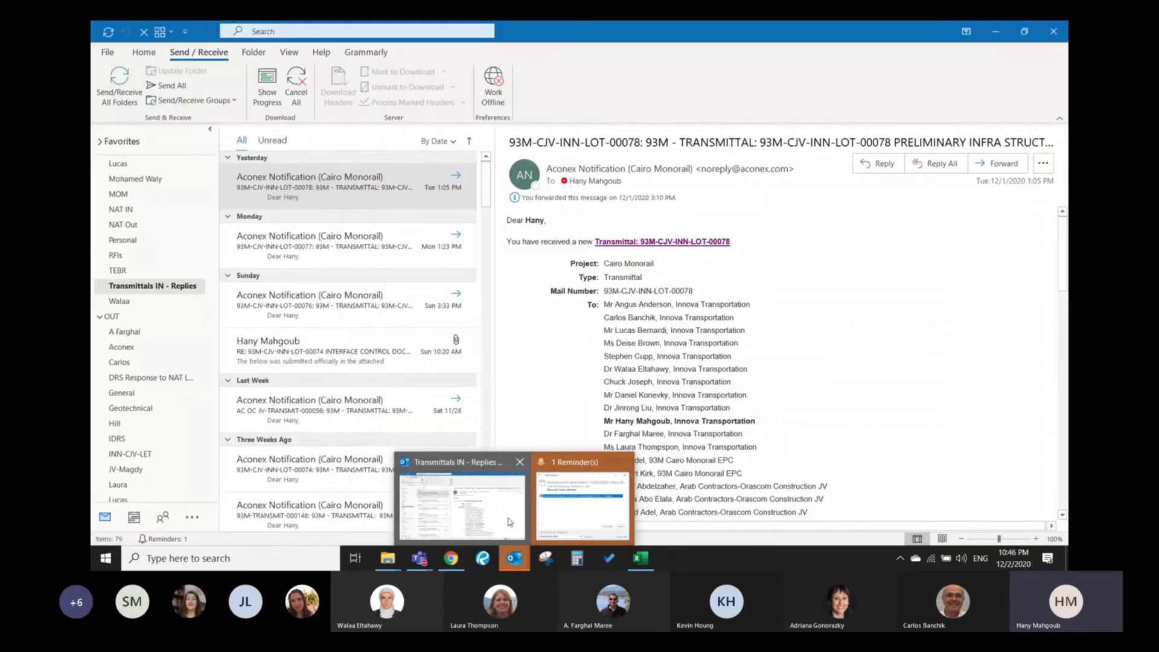
pyautogui.click(510, 522)
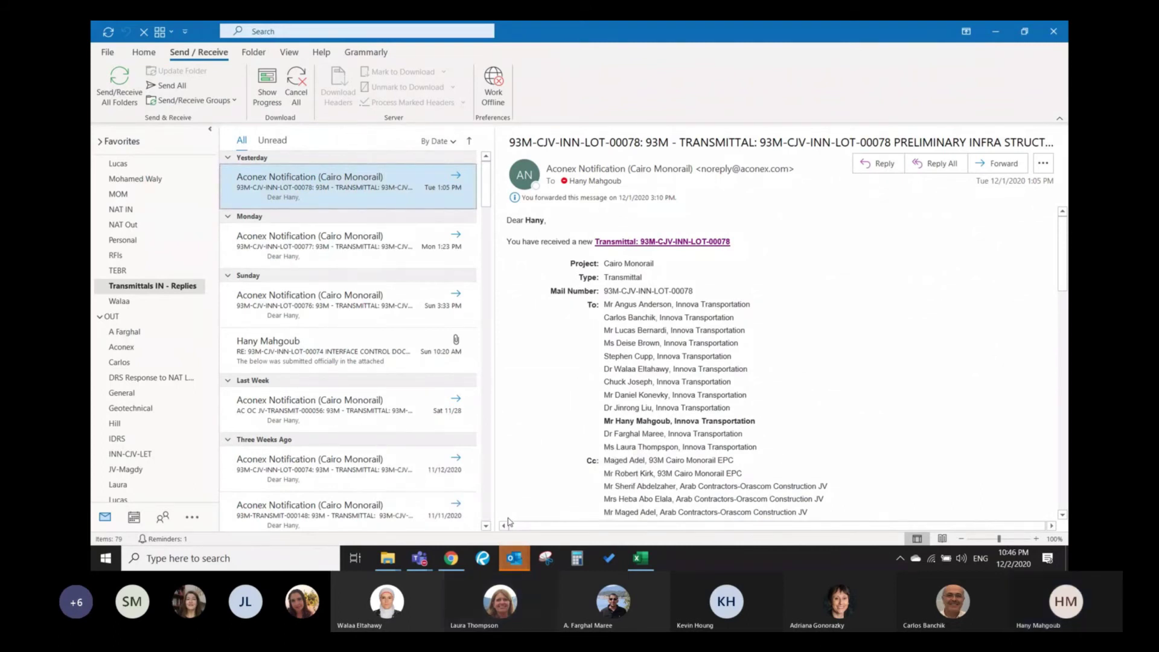
# - Return to Aconex, open the inbox memorandum "Re: NCL22 FORM-SETUP & BEAM-SHOP DRAWING" and read its details and message
pyautogui.click(451, 558)
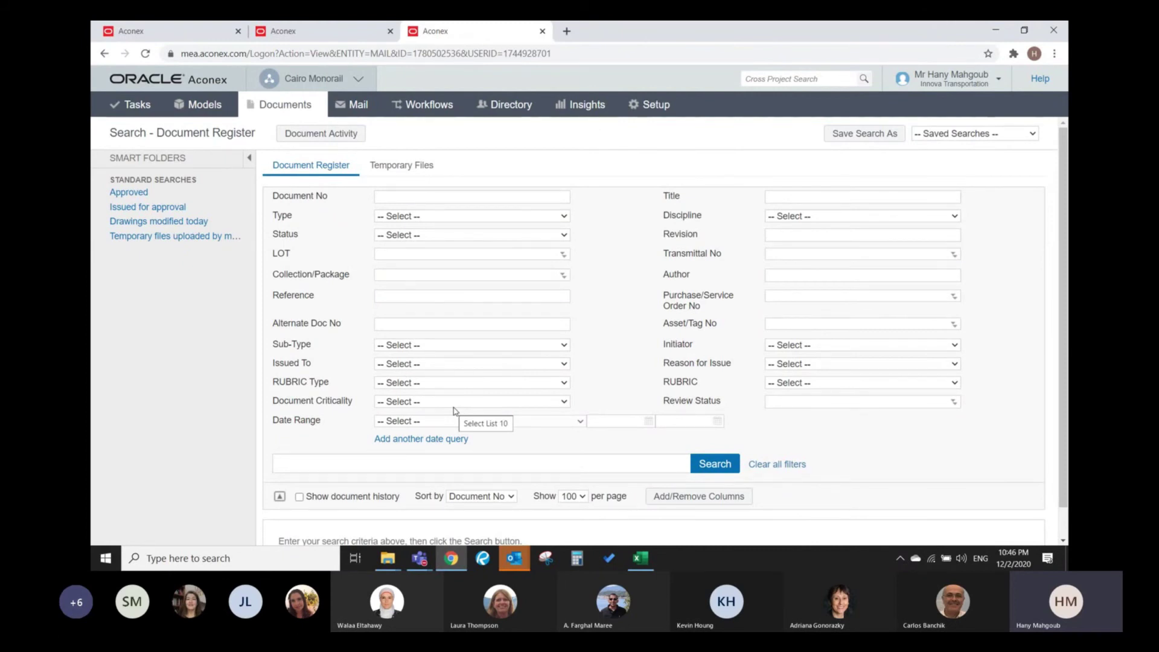
pyautogui.click(358, 113)
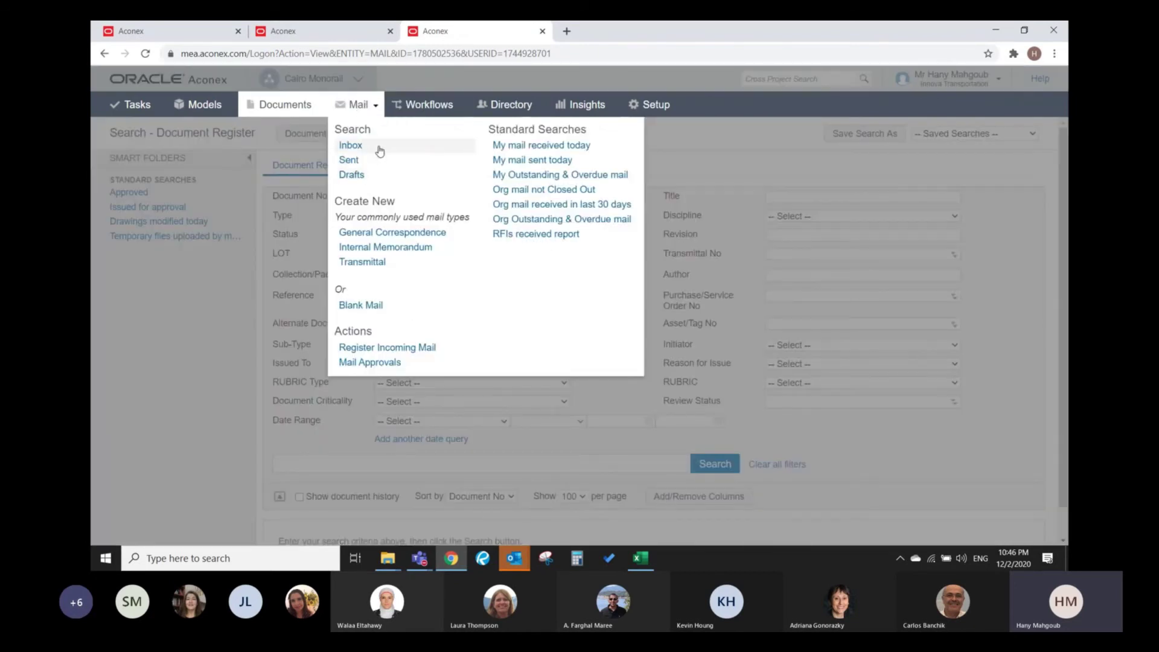
pyautogui.click(355, 152)
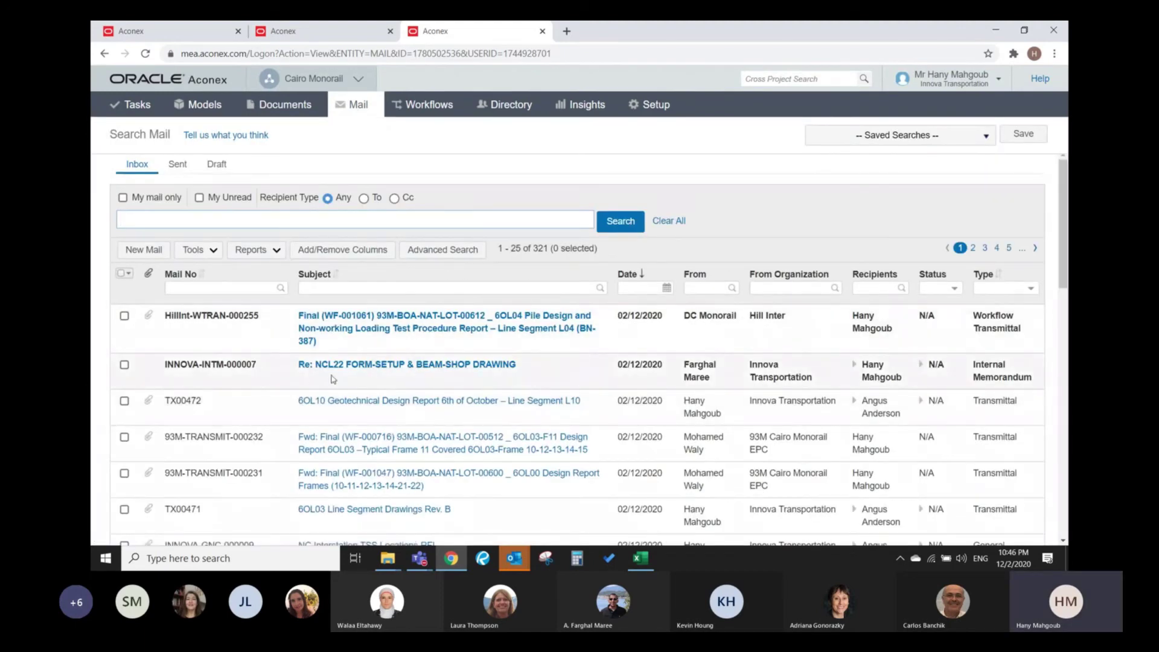
pyautogui.click(426, 366)
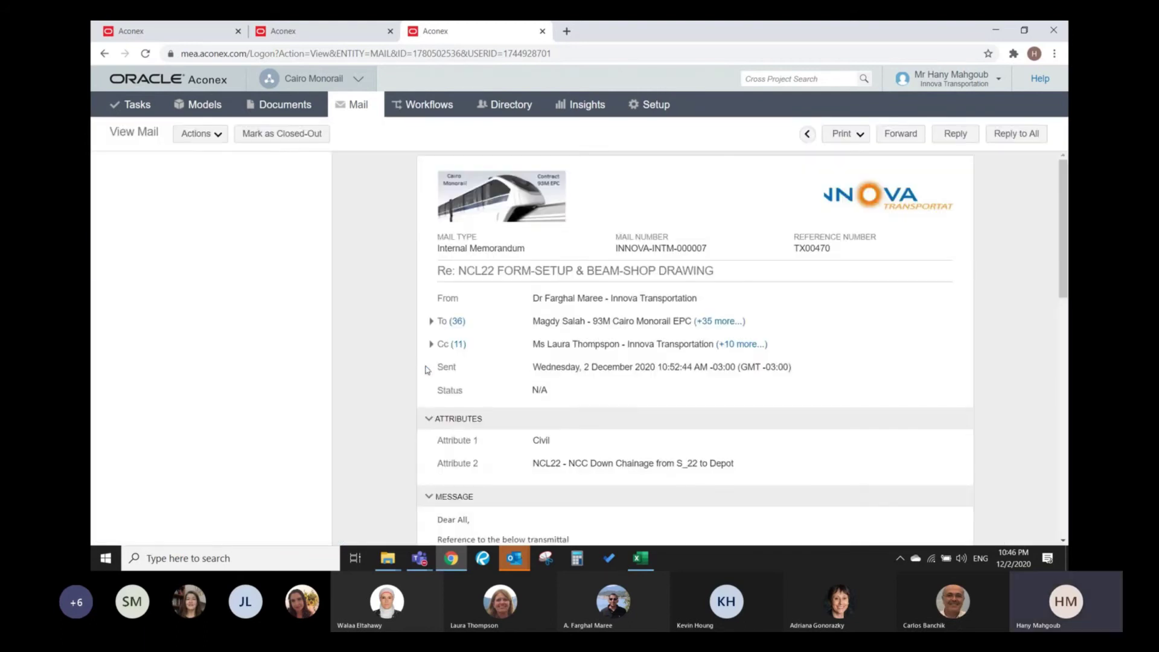
pyautogui.scroll(-3, 618, 380)
pyautogui.scroll(2, 615, 379)
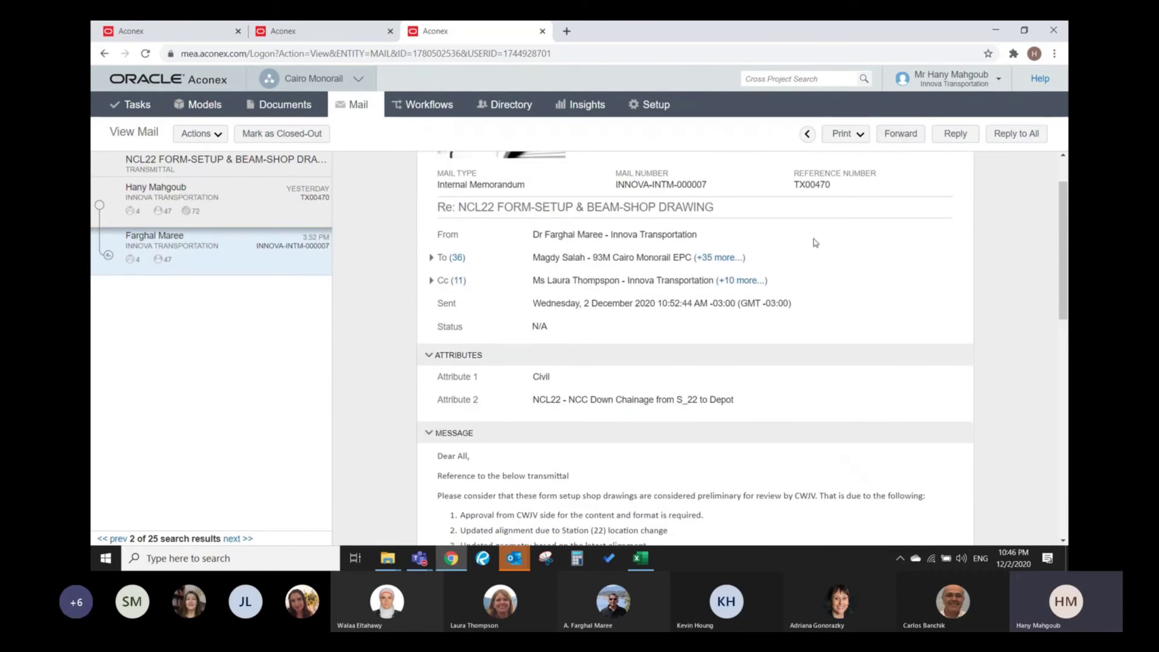
pyautogui.scroll(-3, 766, 283)
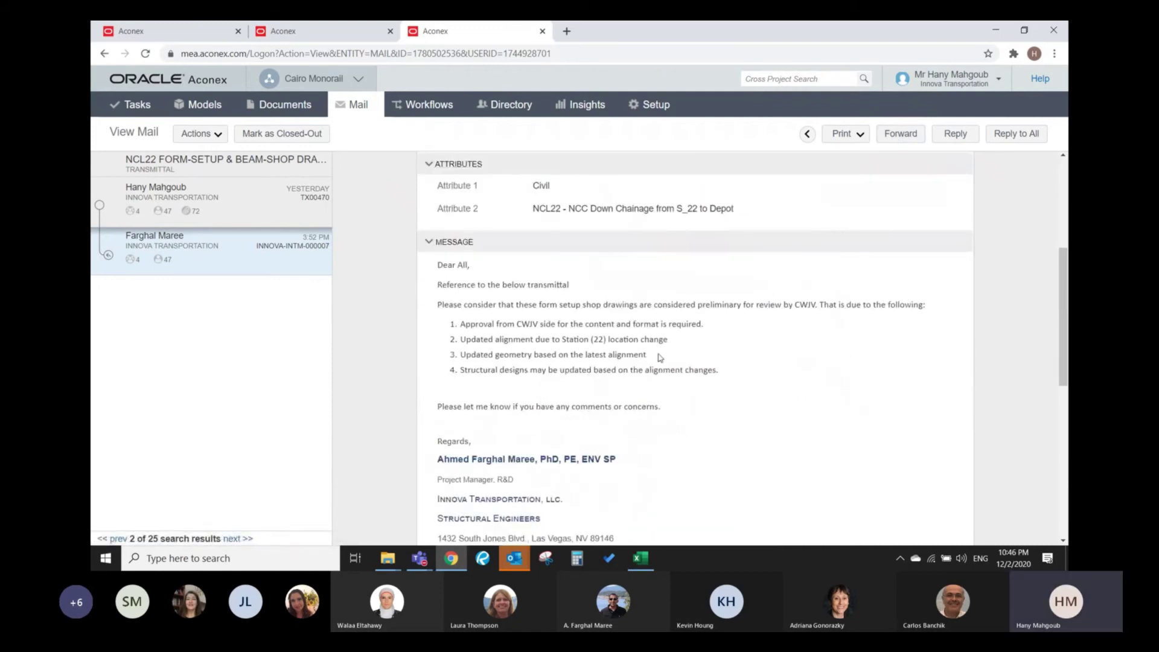
pyautogui.scroll(4, 661, 359)
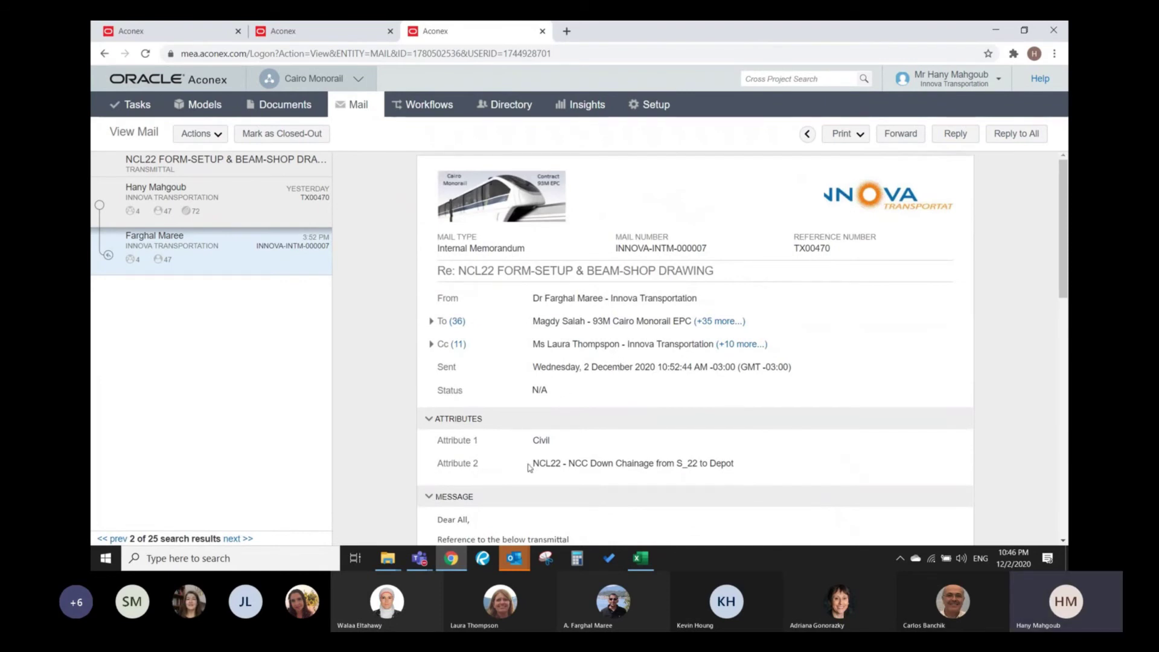
# - Switch to Outlook and view the Aconex notification for transmittal 93M-CJV-INN-LOT-00077
pyautogui.moveTo(514, 558)
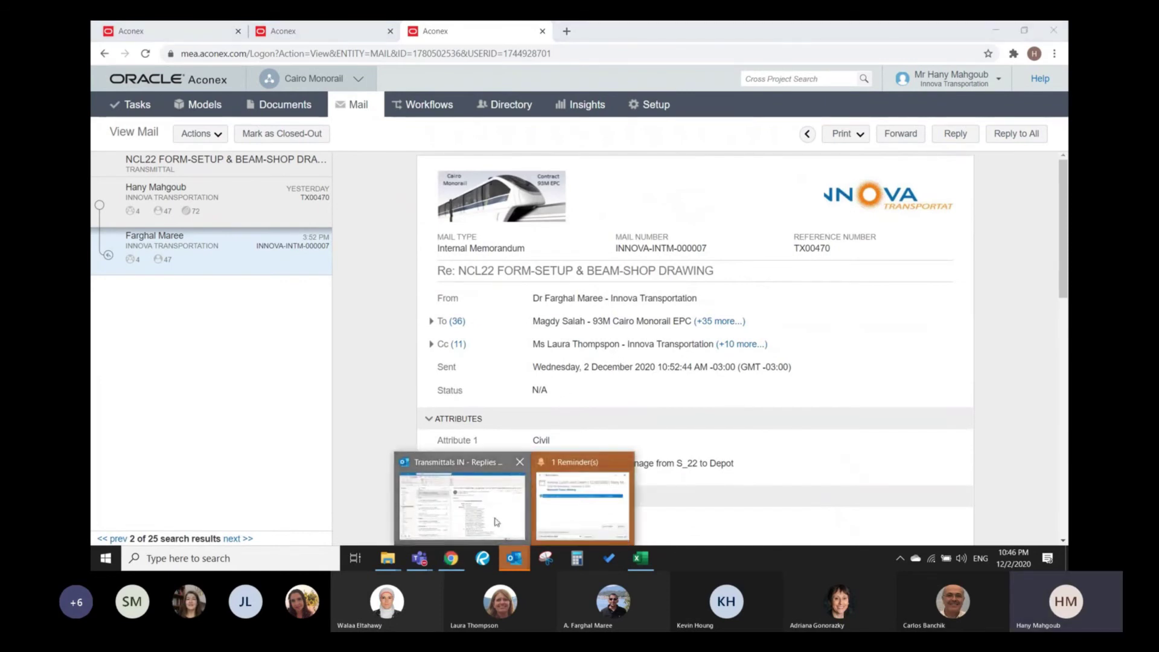
pyautogui.click(496, 522)
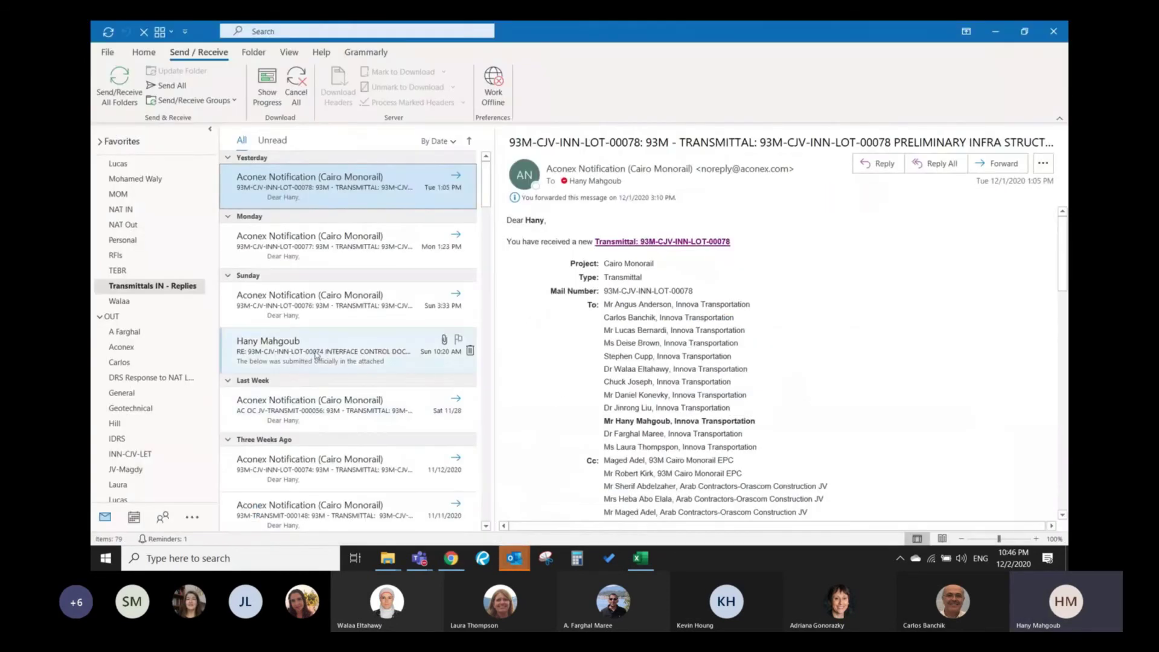
pyautogui.click(286, 256)
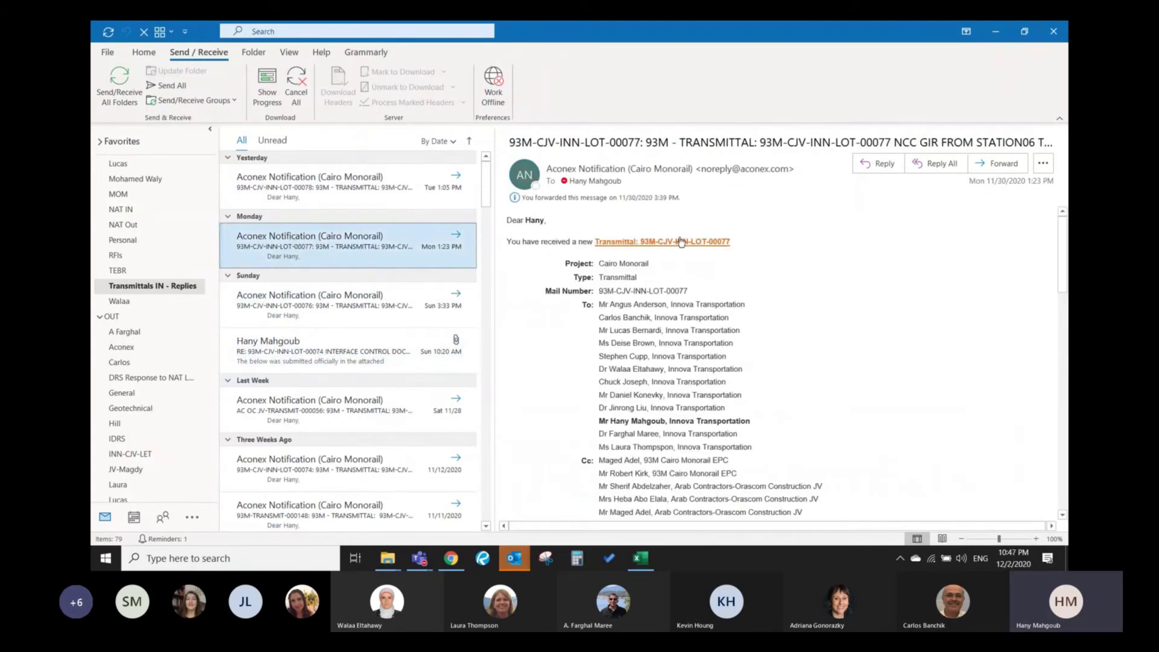
# - Return to Aconex, review the available document searches and actions, and open the Temporary Files search page
pyautogui.click(453, 559)
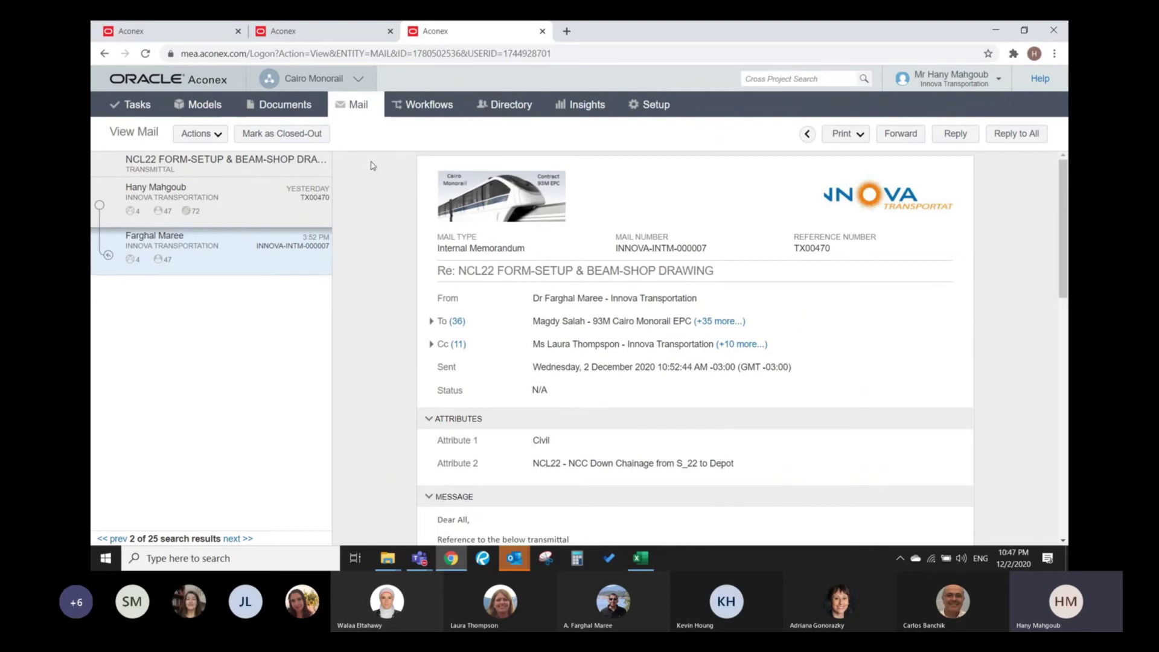
pyautogui.click(295, 107)
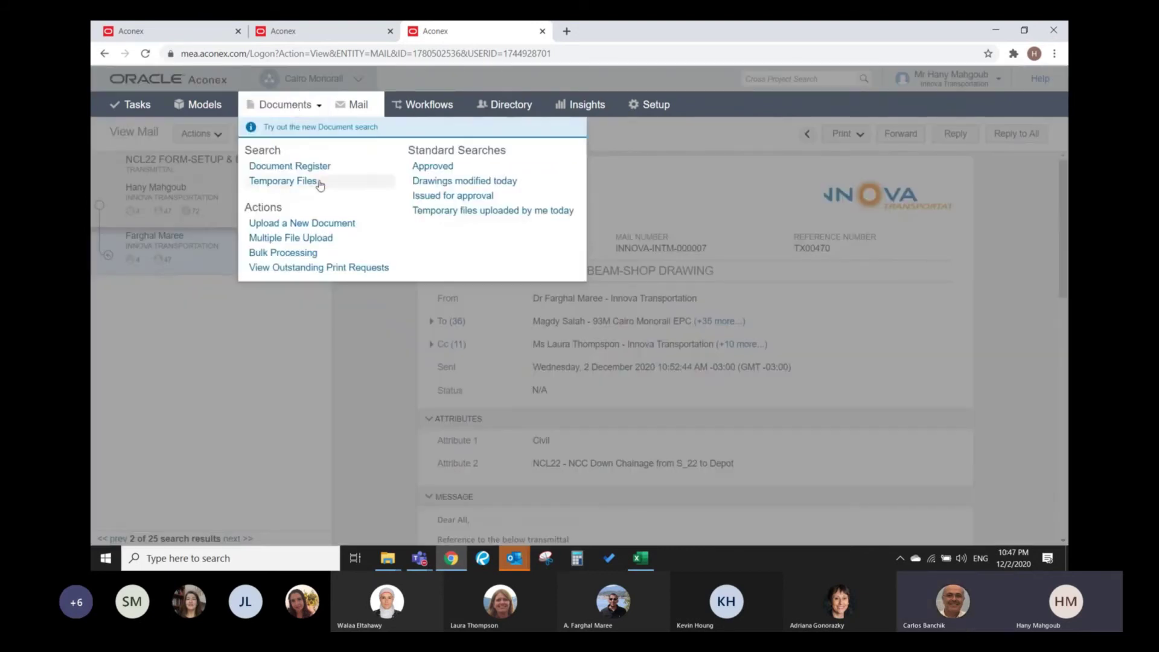
pyautogui.click(397, 340)
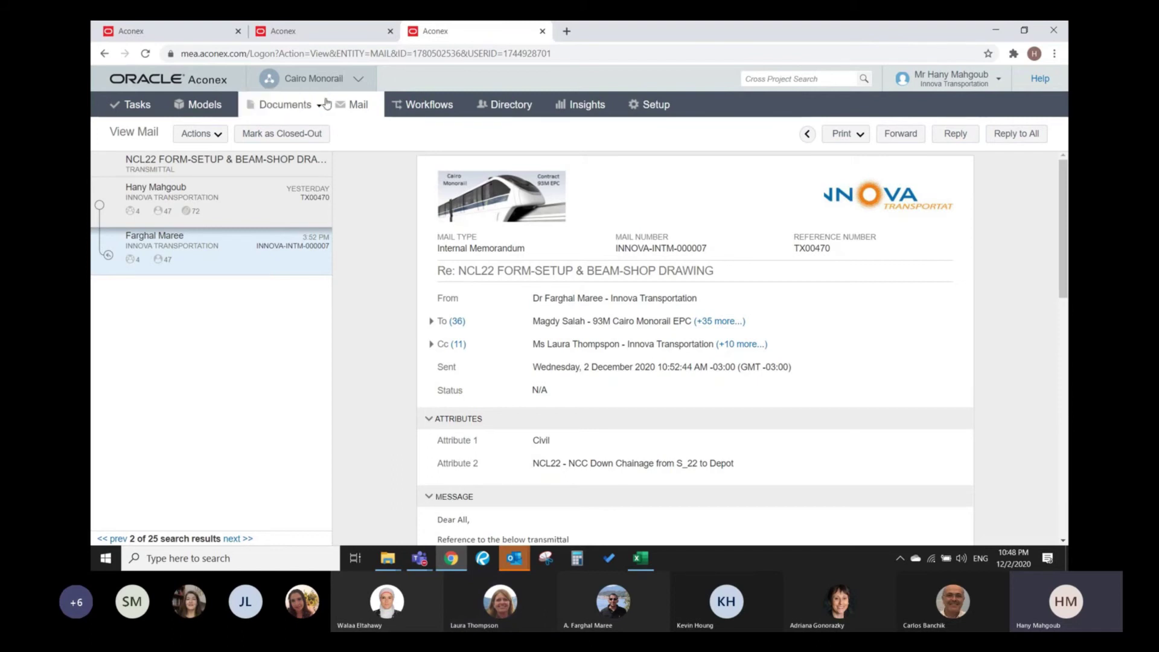
pyautogui.click(296, 112)
pyautogui.click(313, 169)
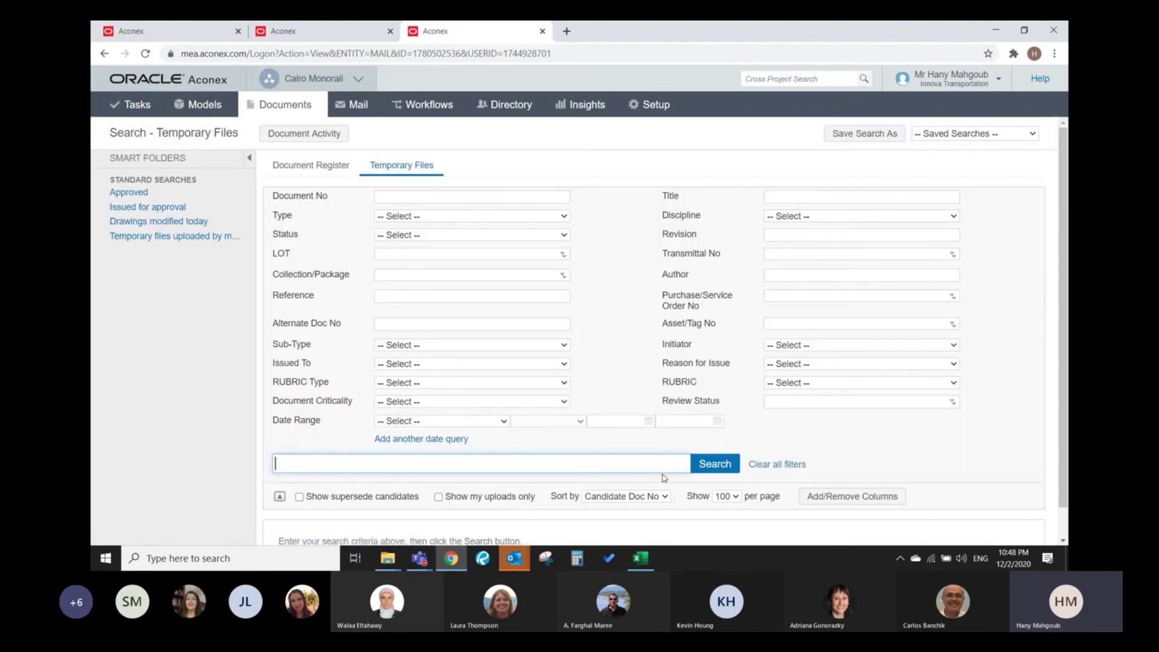
# - Search for "sen" in Temporary Files and in the Document Register
pyautogui.click(616, 460)
pyautogui.write('sen')
pyautogui.press('Return')
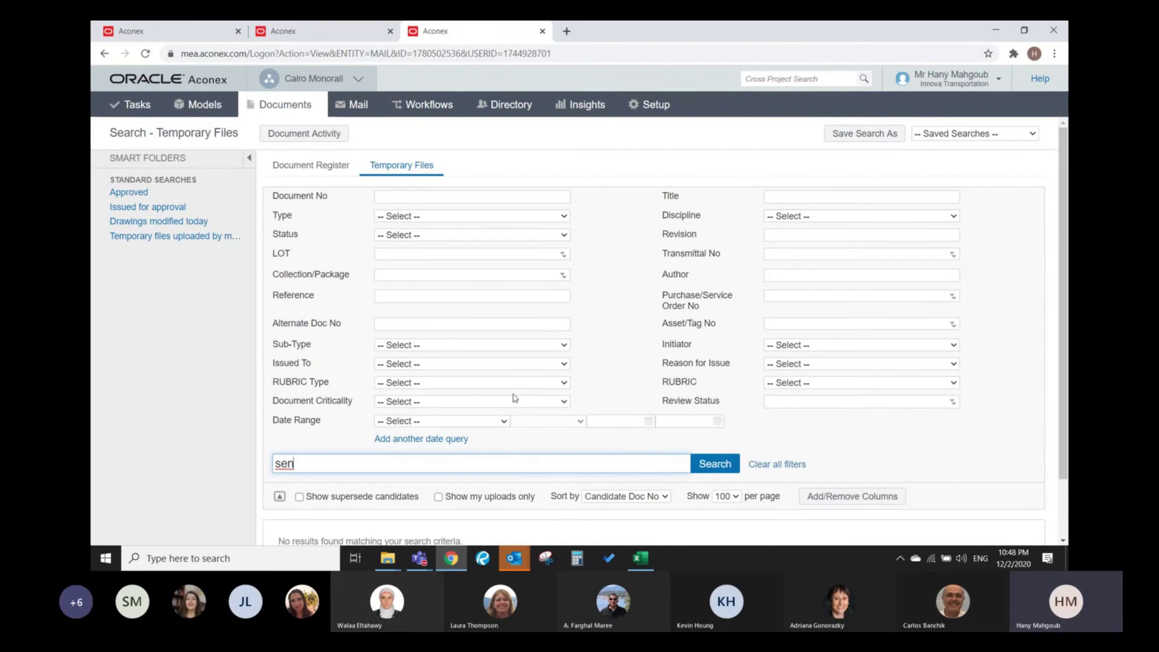
pyautogui.click(329, 174)
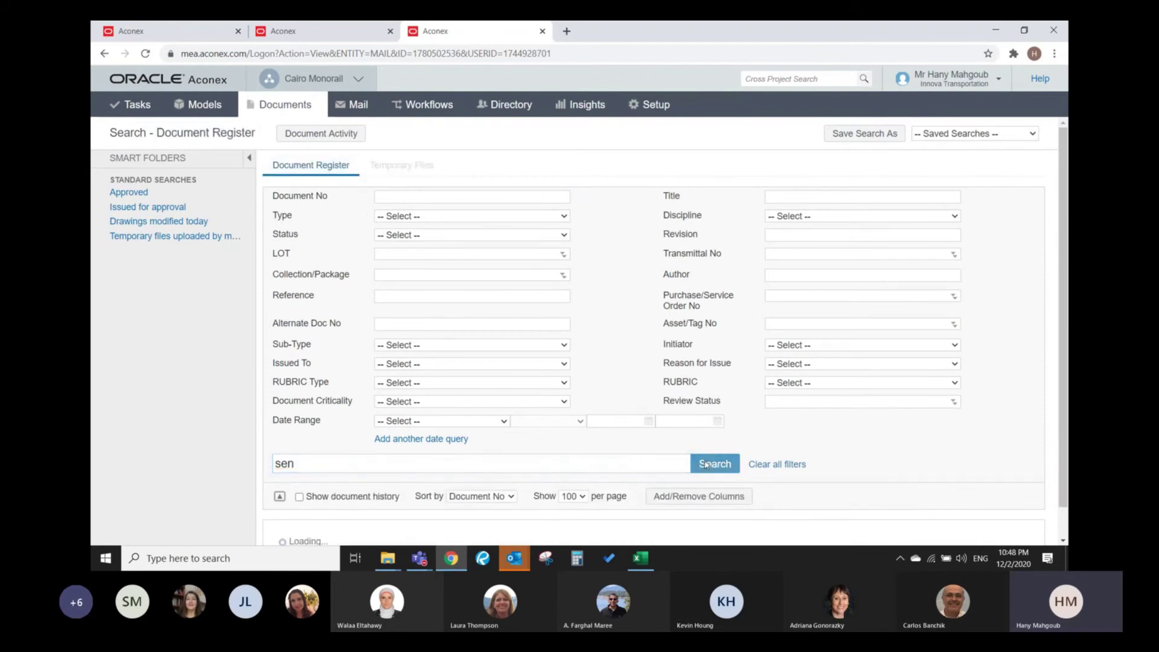
pyautogui.scroll(-2, 526, 373)
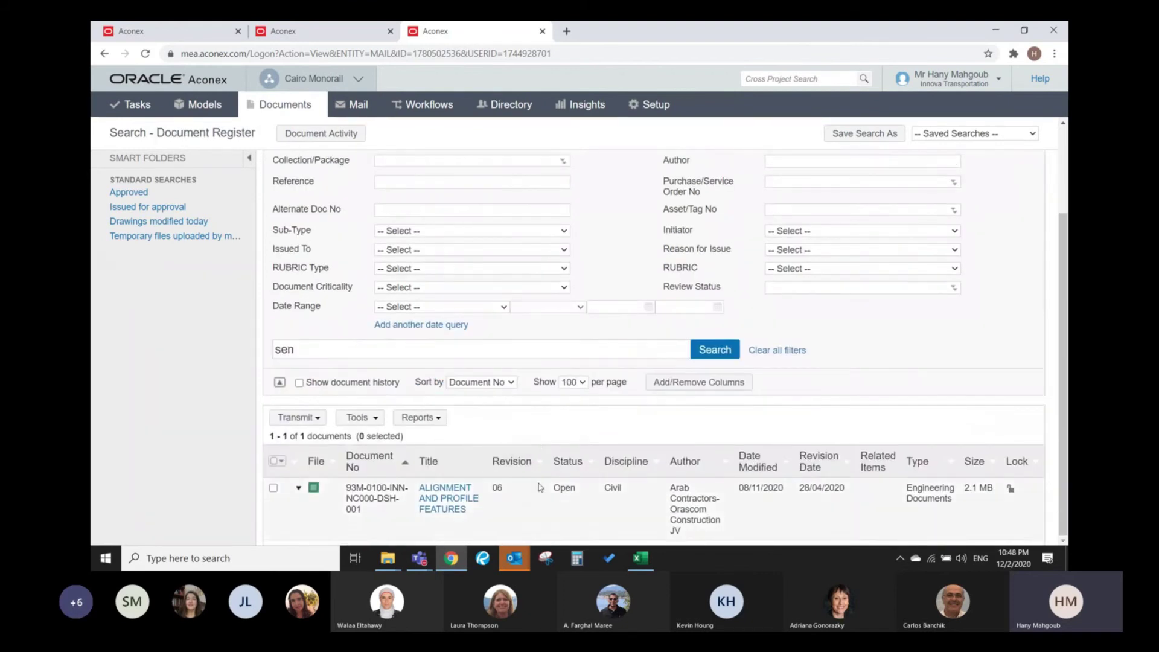
# - Search the Document Register for "shk" and examine the SHK code in the first result's document number
pyautogui.click(309, 348)
pyautogui.doubleClick(336, 345)
pyautogui.write('shk')
pyautogui.press('Return')
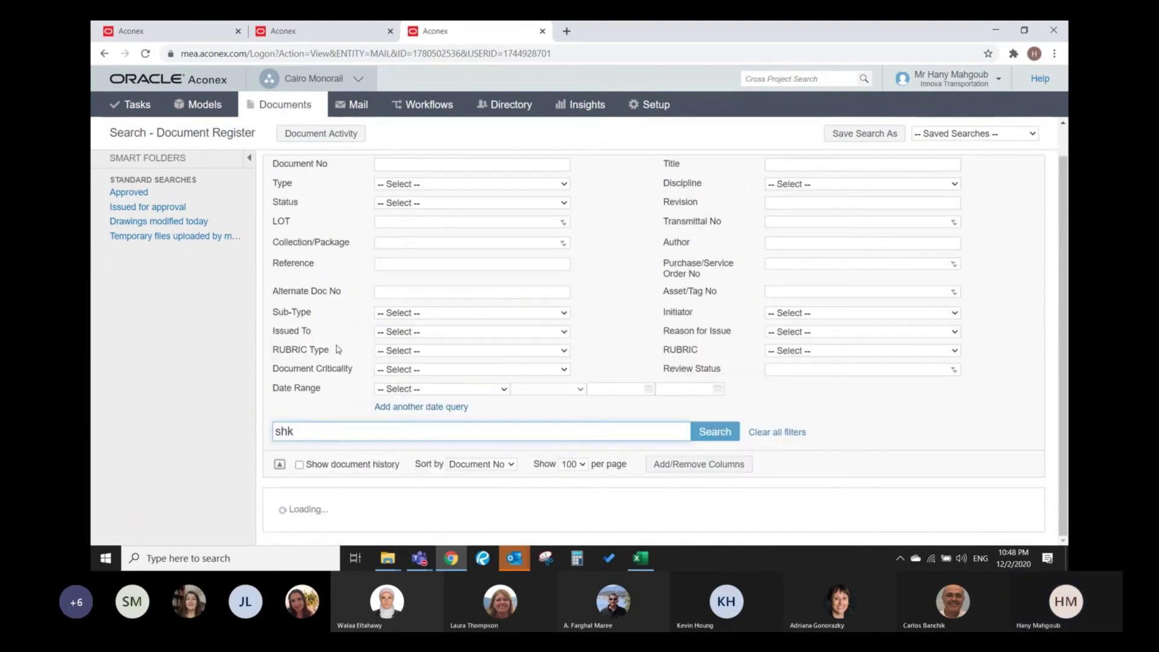
pyautogui.scroll(-4, 407, 371)
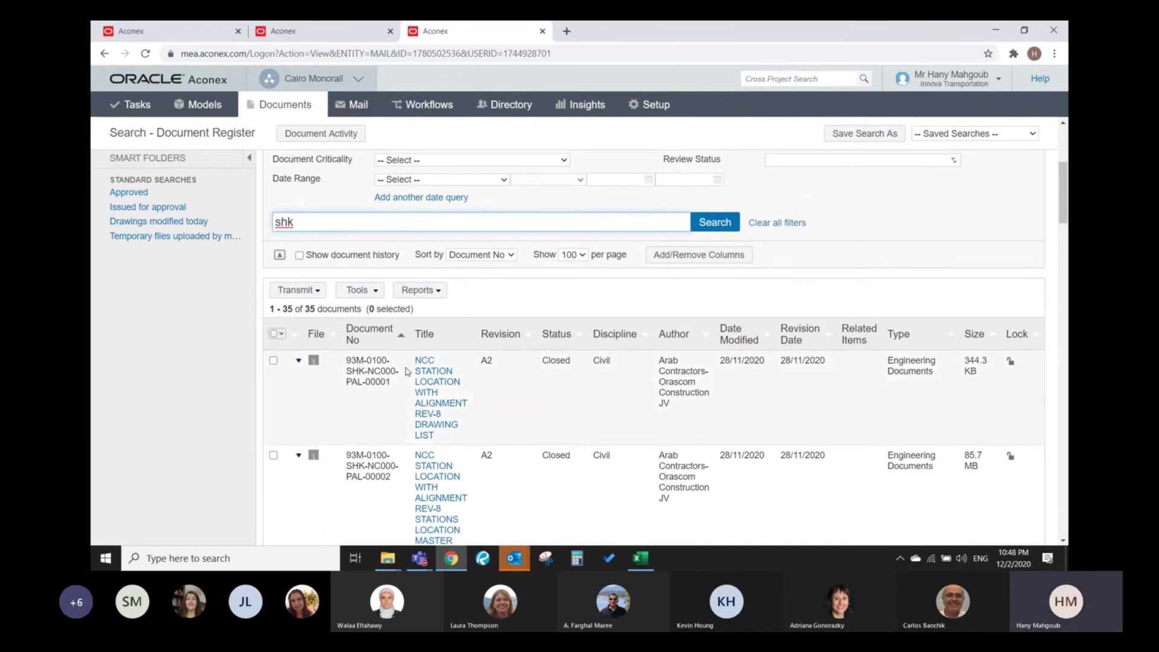
pyautogui.doubleClick(357, 374)
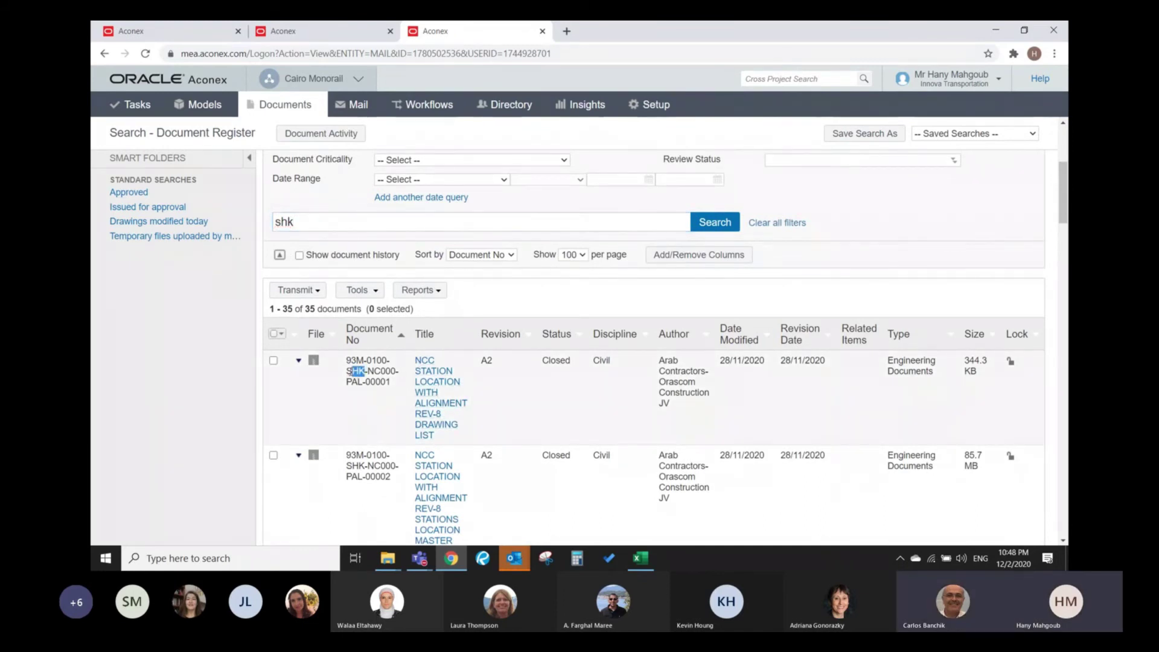
pyautogui.rightClick(426, 373)
pyautogui.click(224, 391)
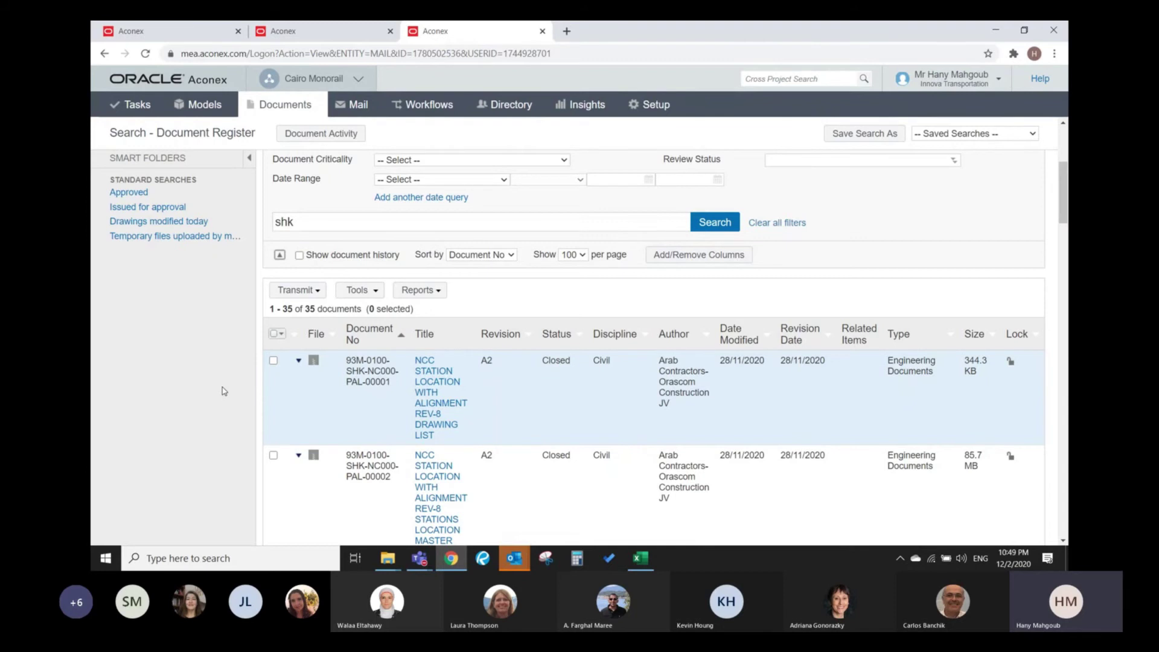
# - Select document 93M-0100-SHK-NC000-PAL-00001 and review the transmit options available for it
pyautogui.click(273, 361)
pyautogui.click(297, 290)
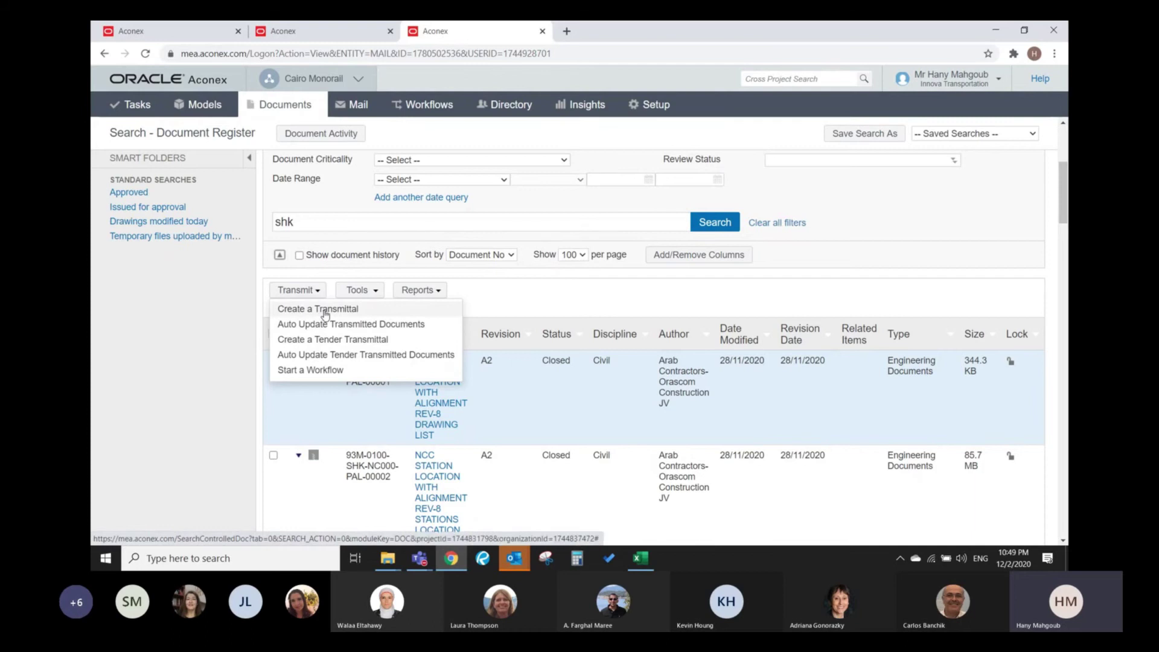
pyautogui.click(109, 406)
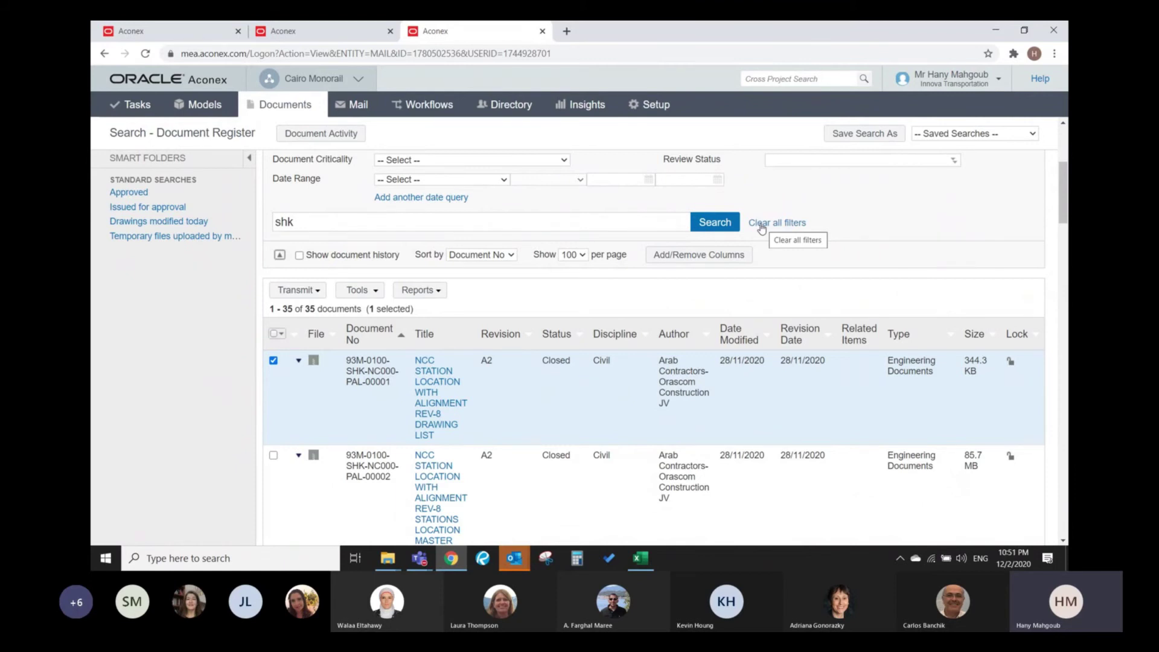
# - Open a blank Transmittal form and review its fields and the Reason for Issue choices
pyautogui.click(360, 105)
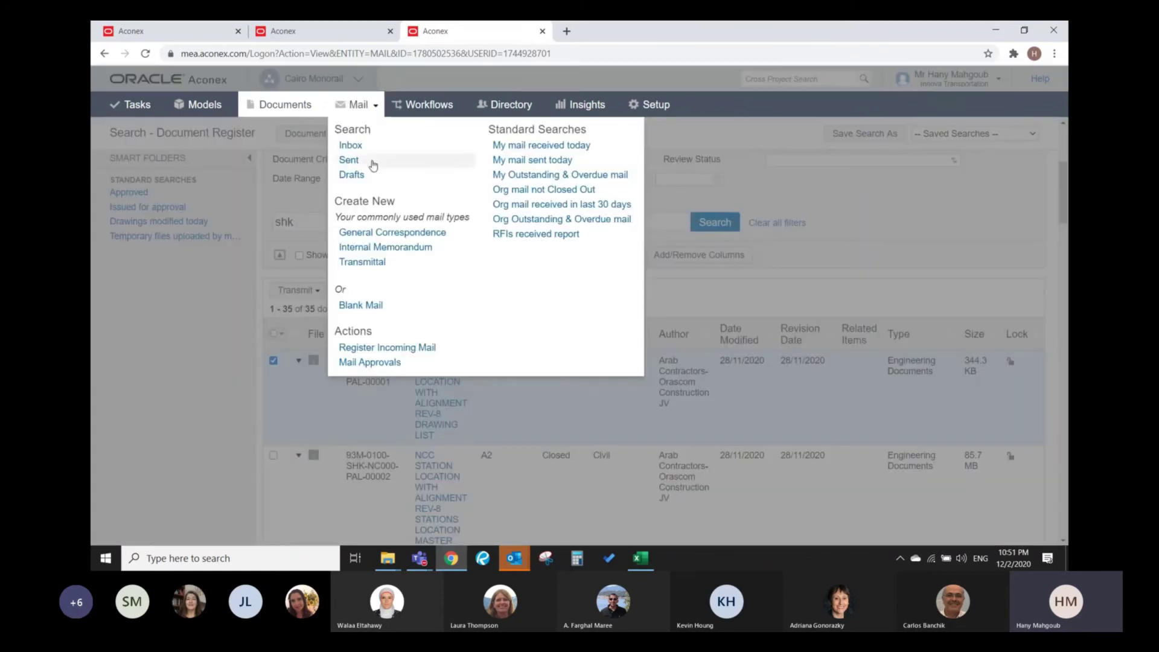
pyautogui.click(382, 264)
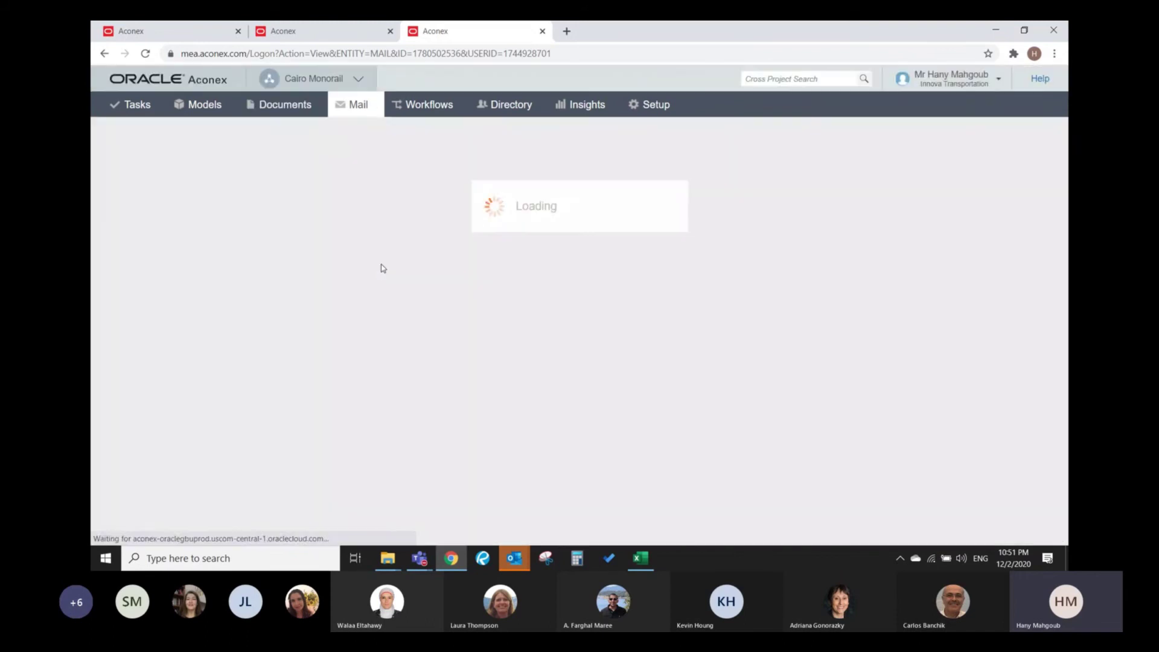
pyautogui.scroll(-2, 634, 414)
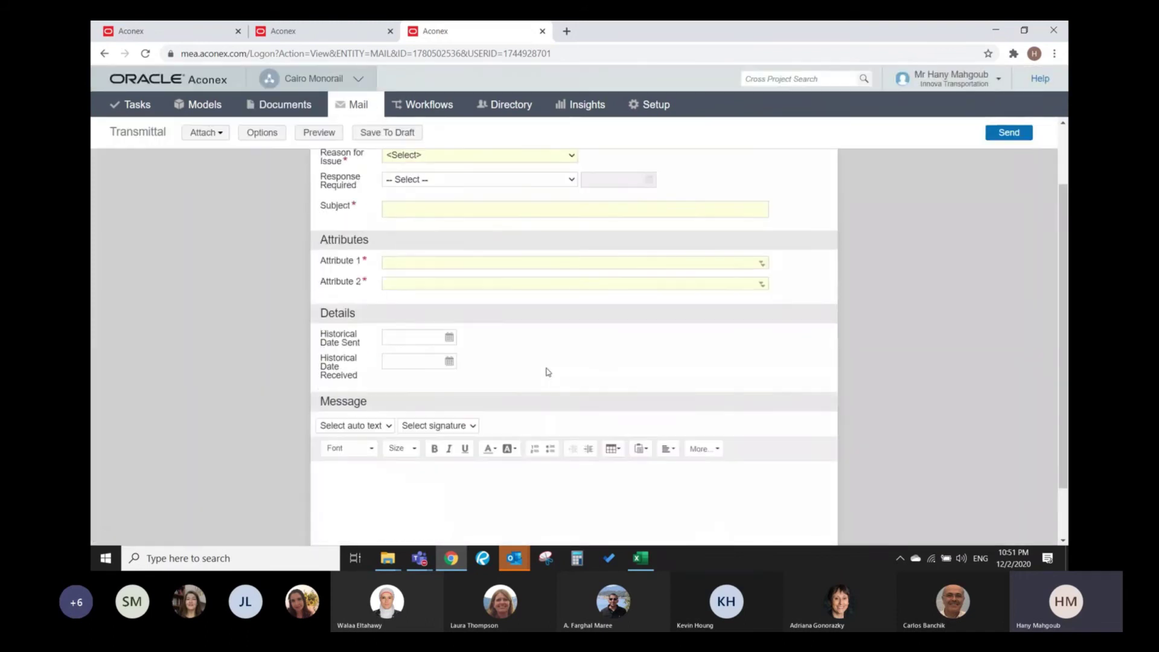
pyautogui.scroll(2, 548, 371)
pyautogui.click(501, 234)
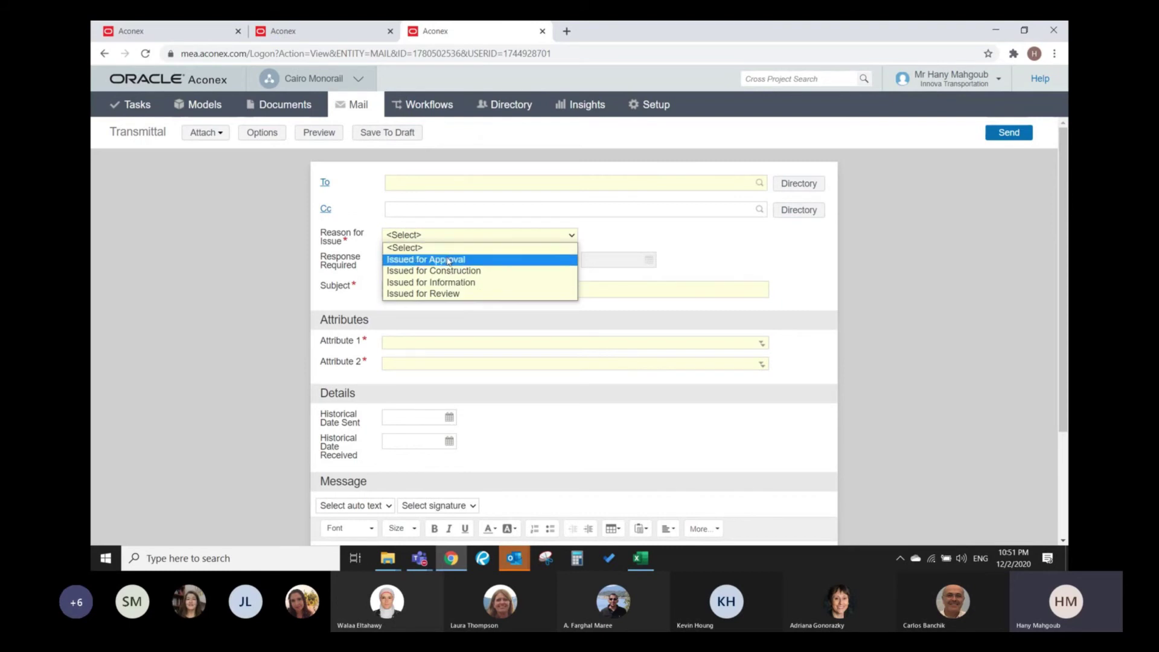
pyautogui.click(559, 442)
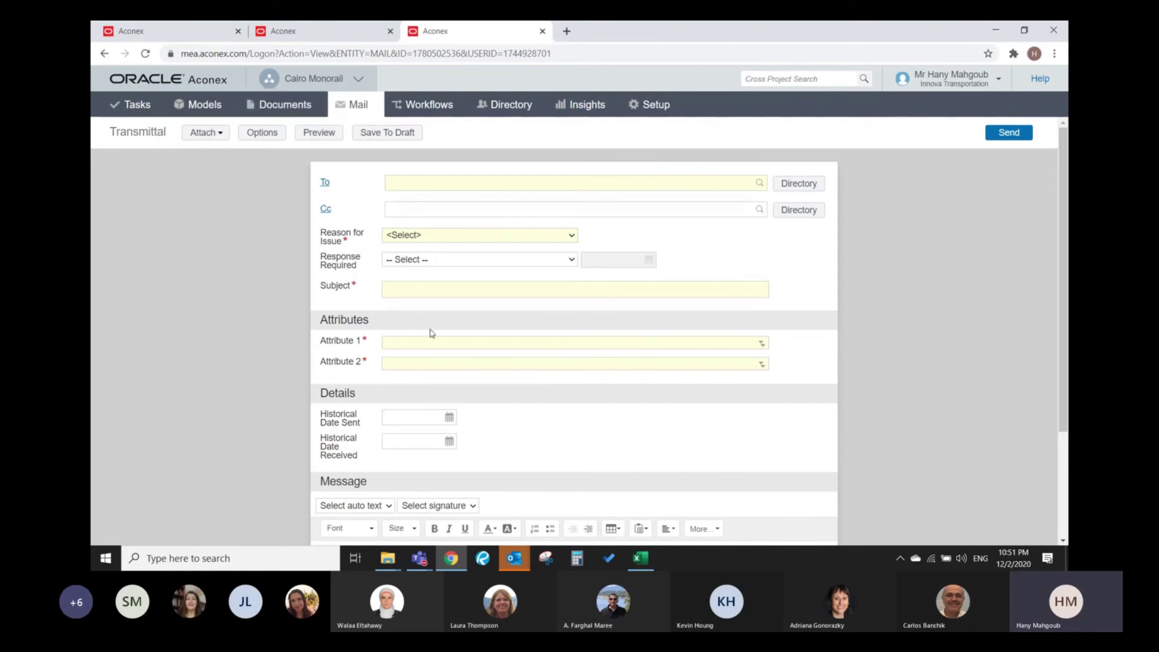
# - Go back to the Document Register search and view the available LOT values without selecting one
pyautogui.click(292, 99)
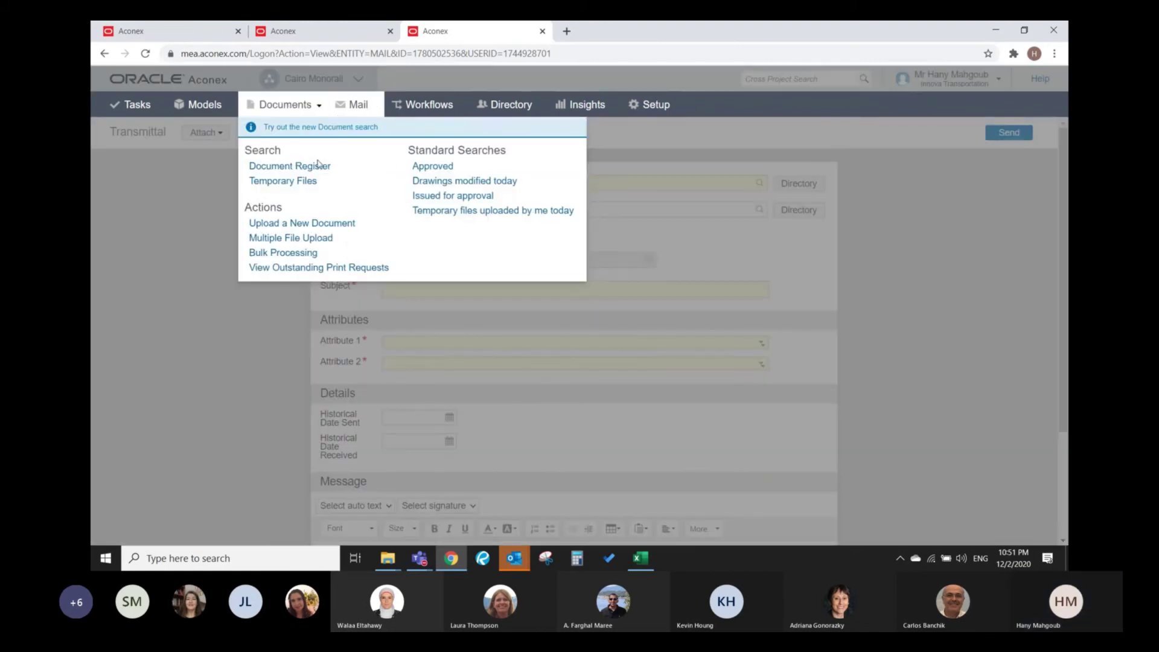
pyautogui.click(341, 172)
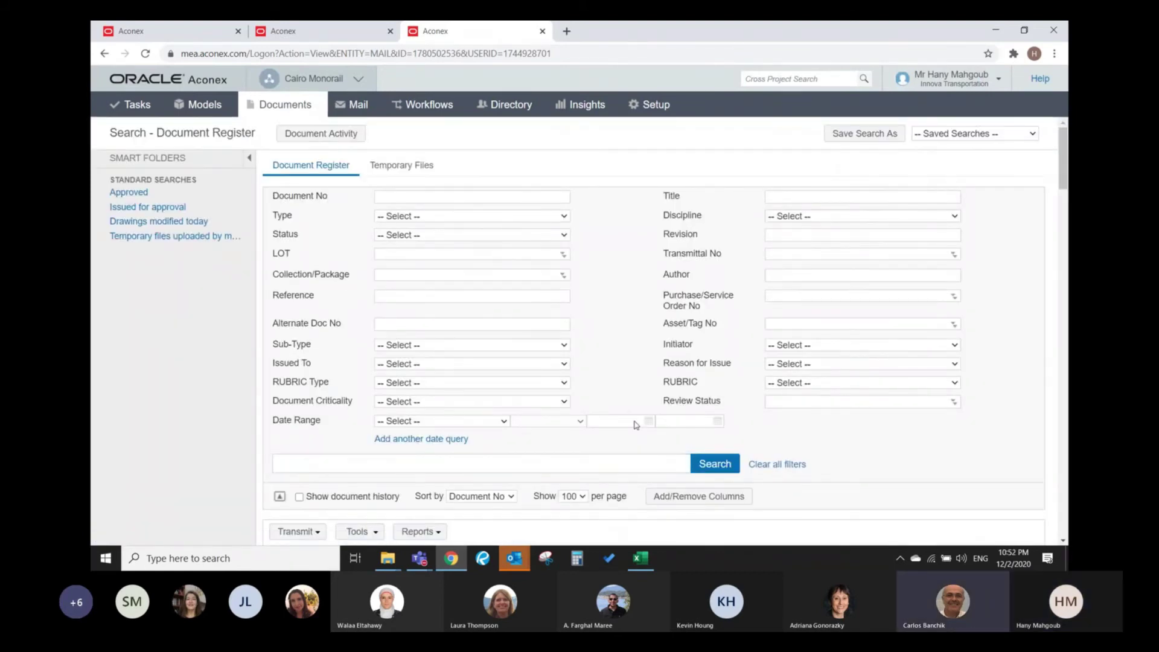
pyautogui.click(563, 255)
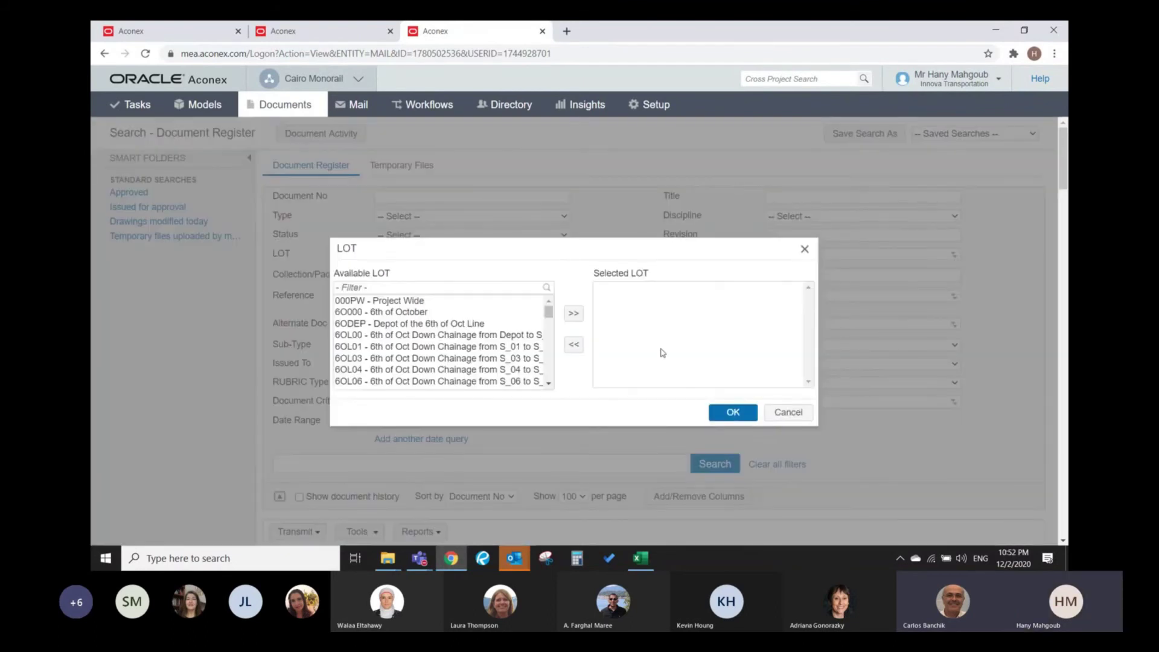
pyautogui.click(788, 412)
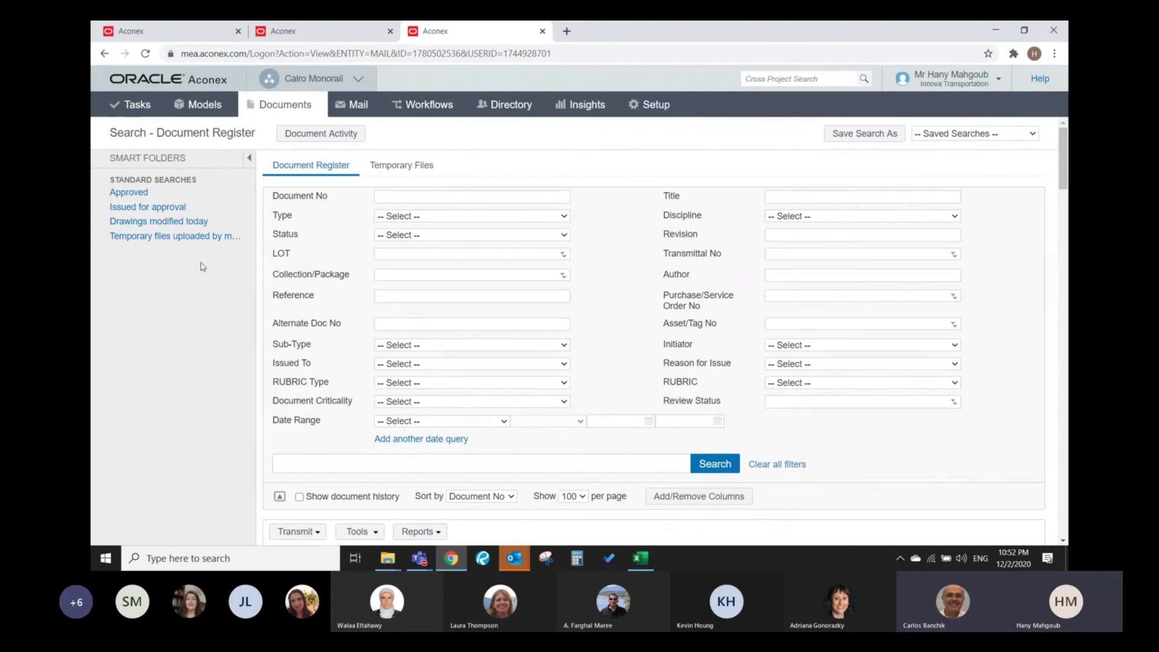
# - View the project's My Tasks home page and reopen the Document Register search
pyautogui.click(185, 84)
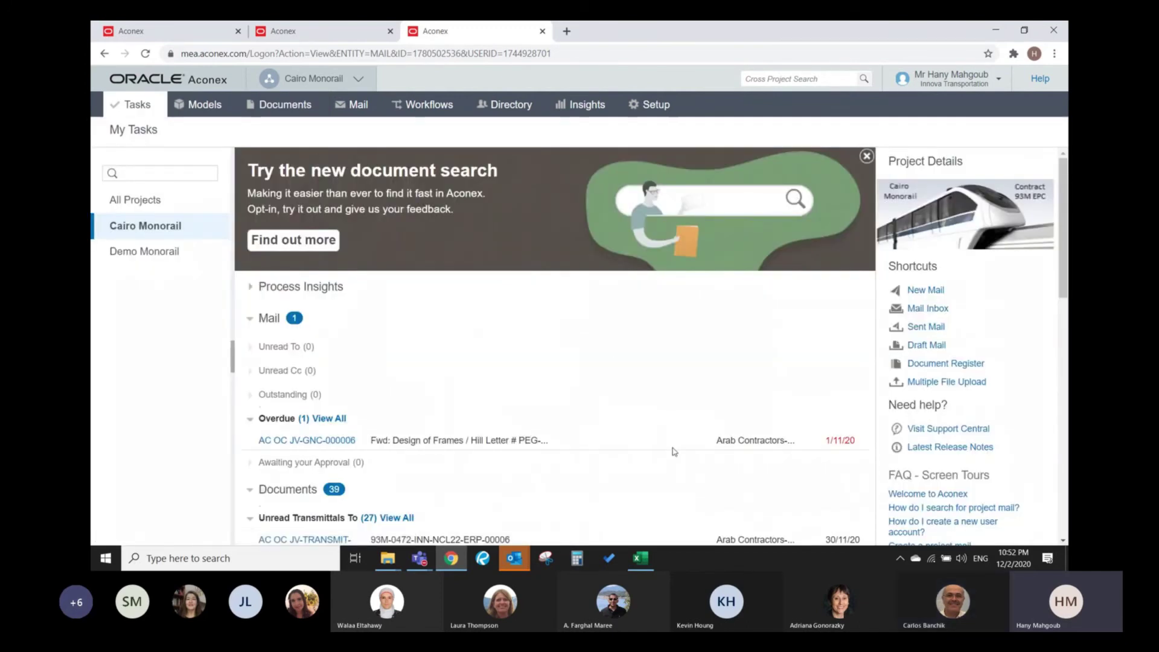
pyautogui.click(306, 106)
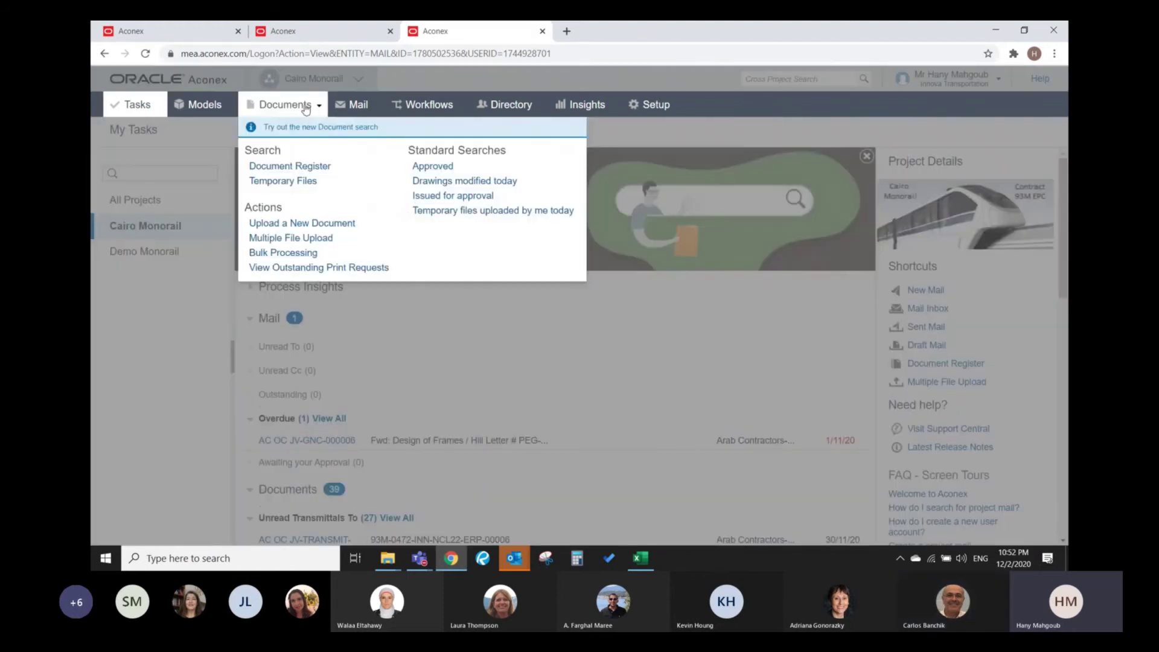
pyautogui.click(308, 167)
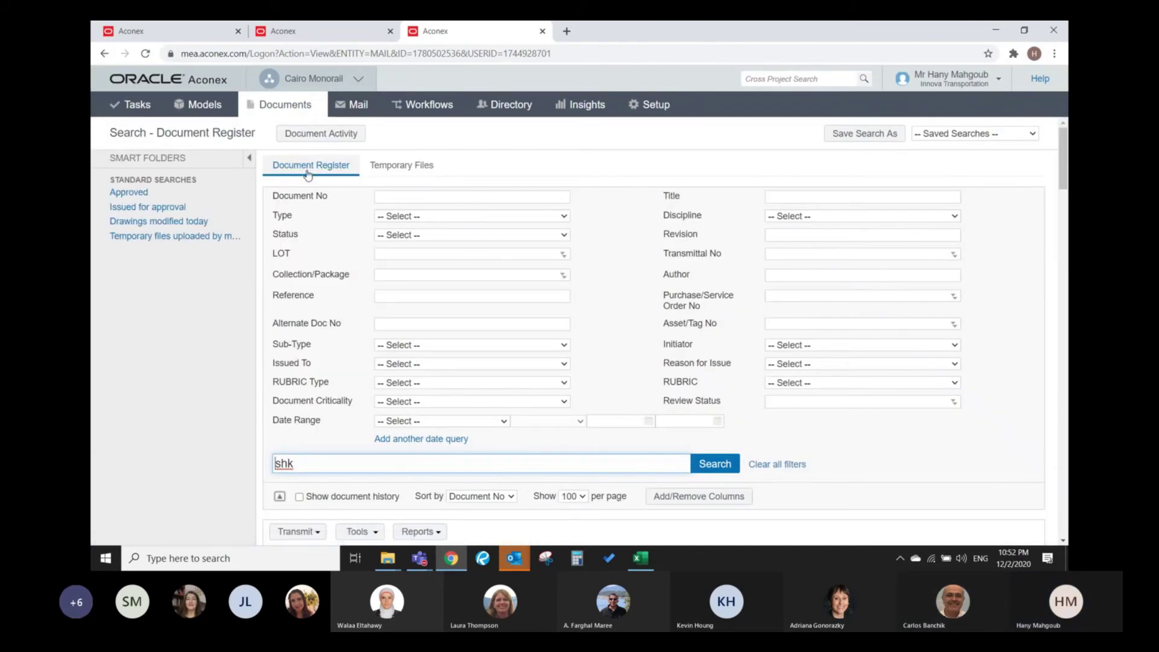
# - Set the LOT filter to "6O000 - 6th of October" and clear the search keyword
pyautogui.click(563, 259)
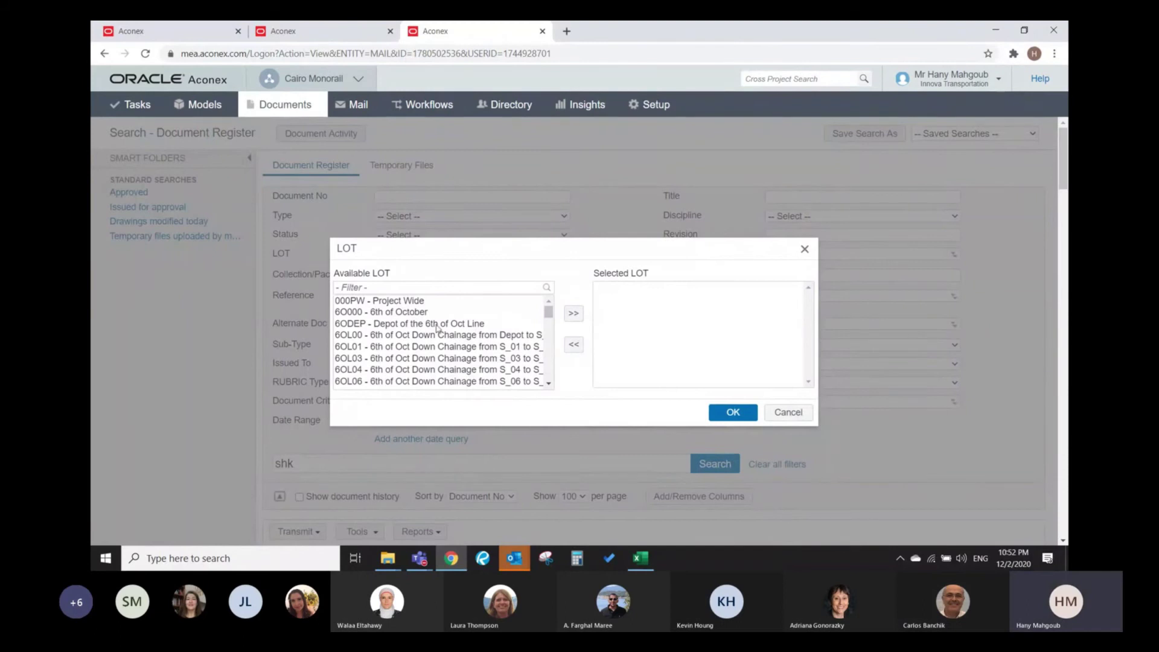
pyautogui.doubleClick(380, 337)
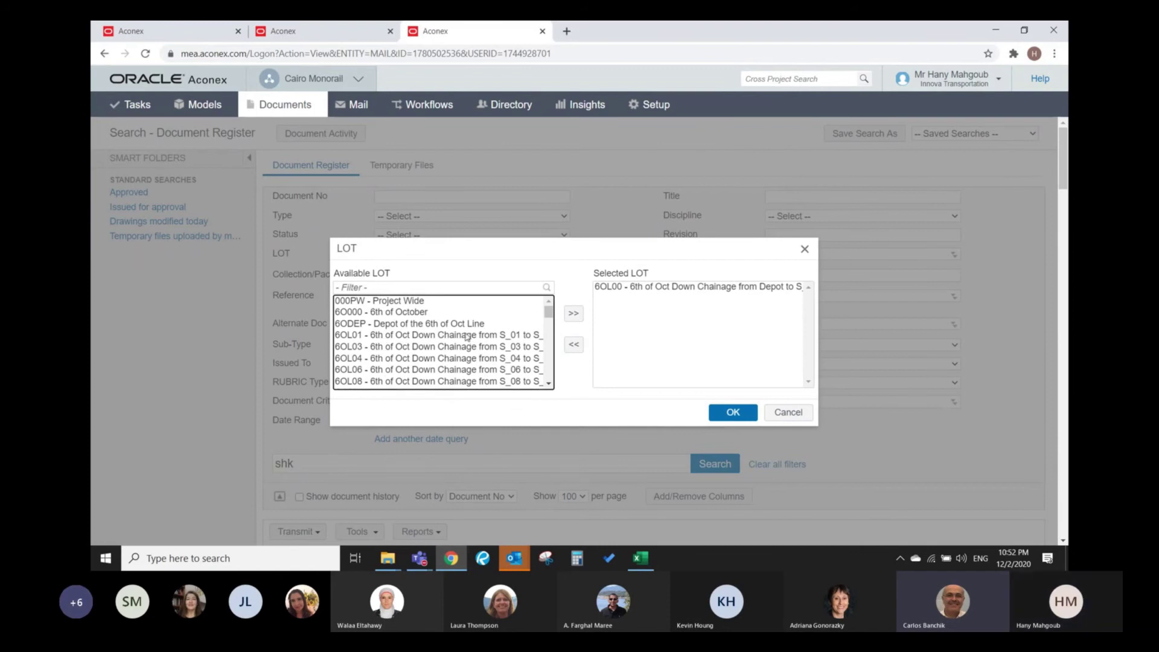
pyautogui.doubleClick(626, 289)
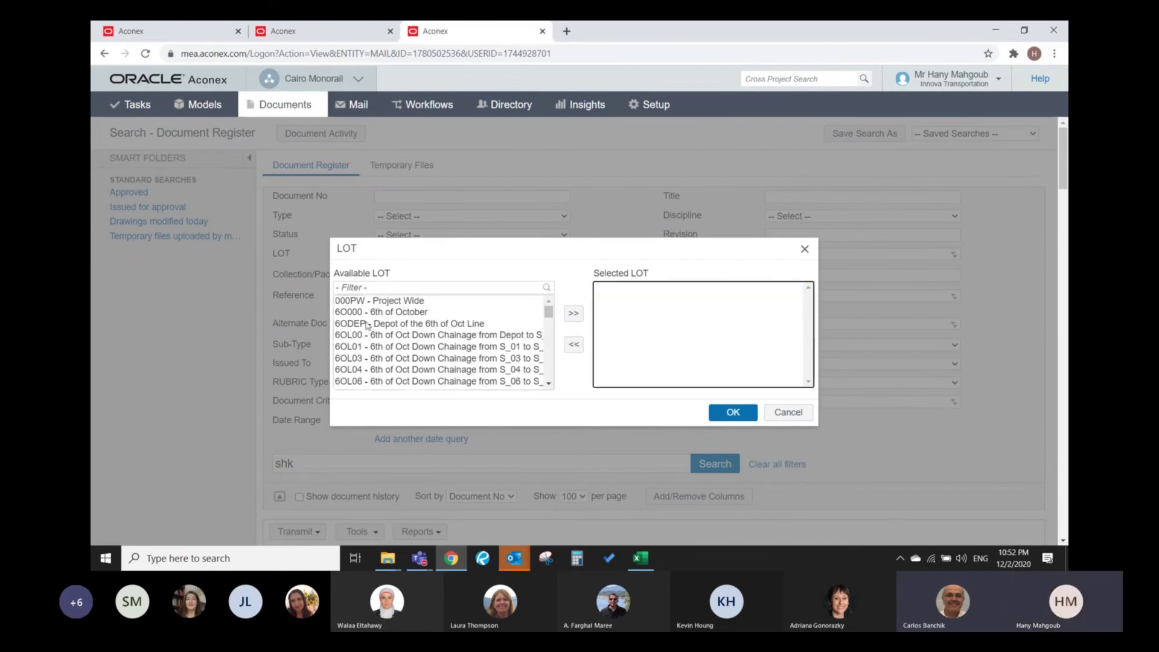
pyautogui.doubleClick(380, 313)
pyautogui.click(732, 413)
pyautogui.doubleClick(283, 463)
pyautogui.press('BackSpace')
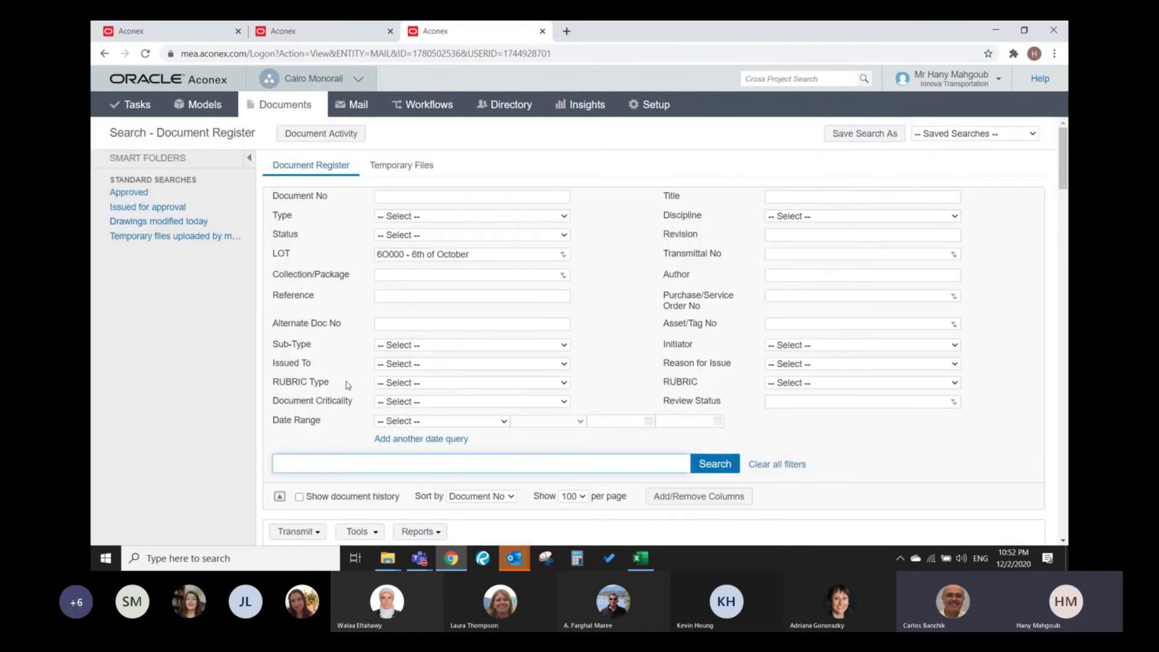
# - Add "NC000 - New Capital City" to the LOT filter alongside the 6th of October entry
pyautogui.click(563, 256)
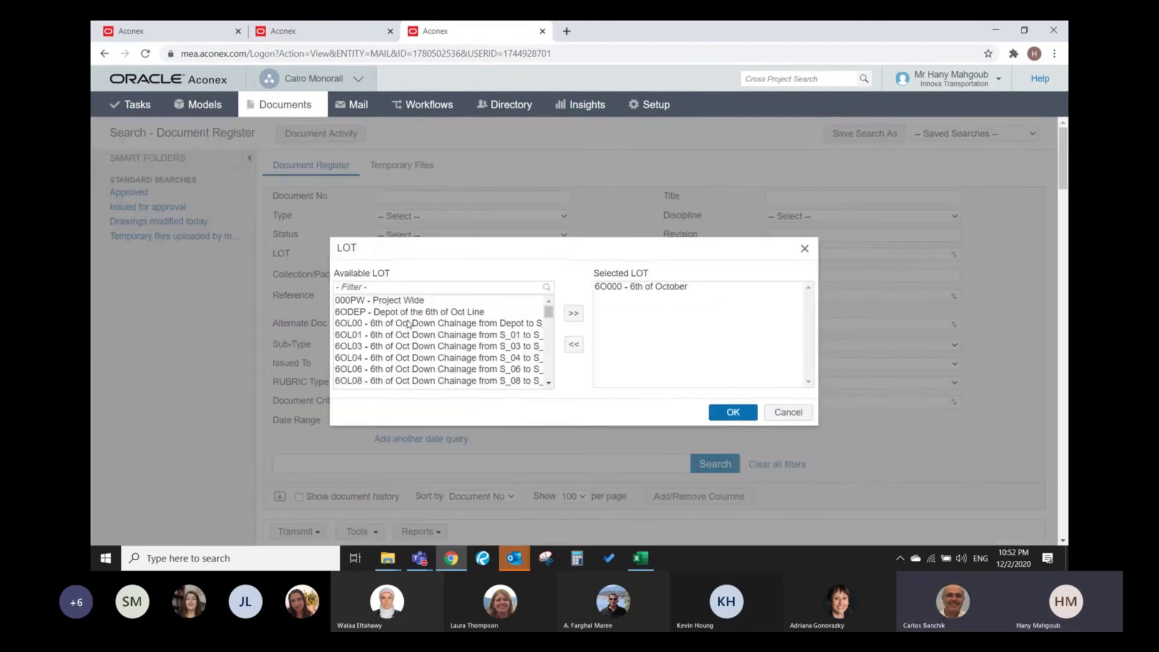
pyautogui.scroll(-15, 409, 325)
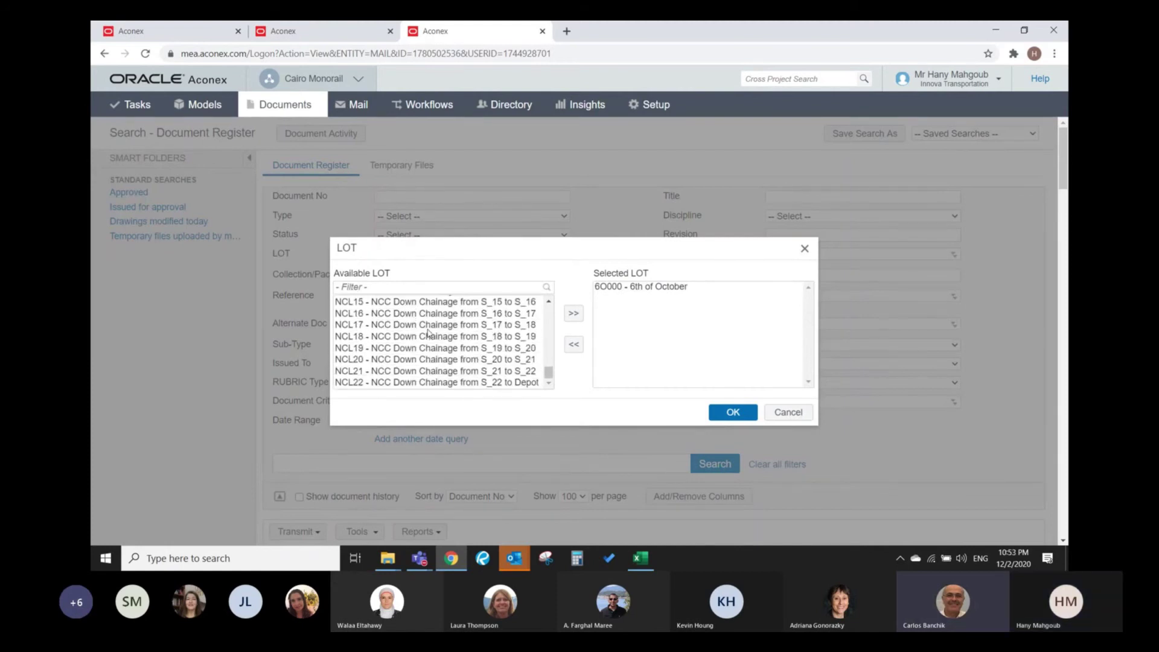
pyautogui.click(464, 360)
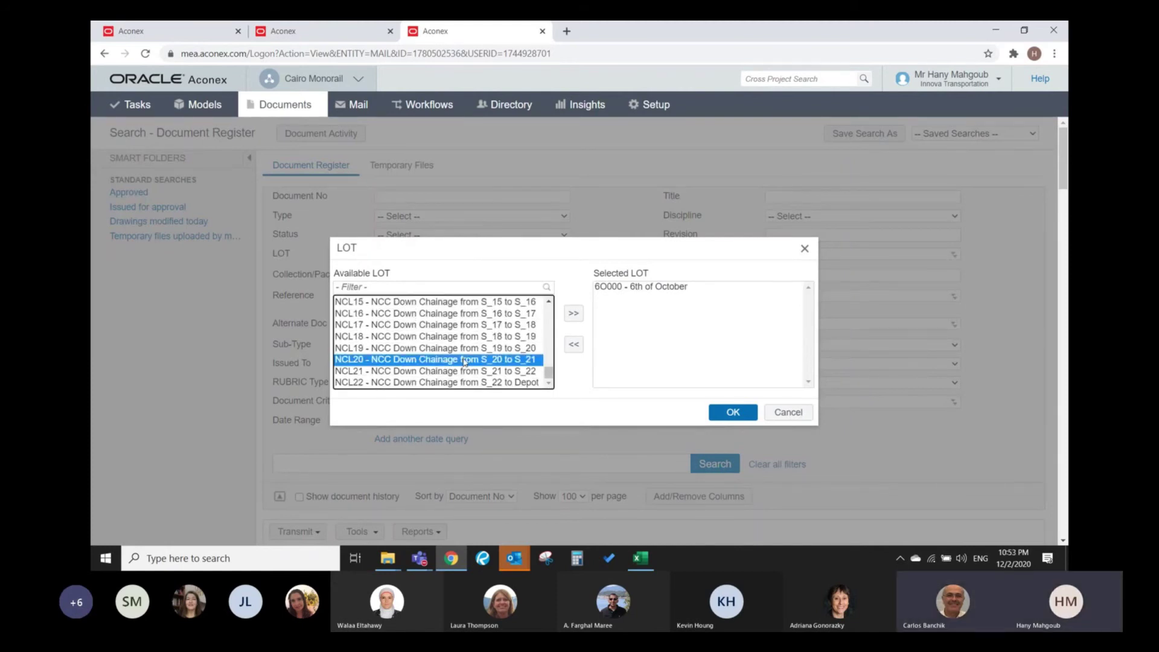
pyautogui.press('Down')
pyautogui.press('Home')
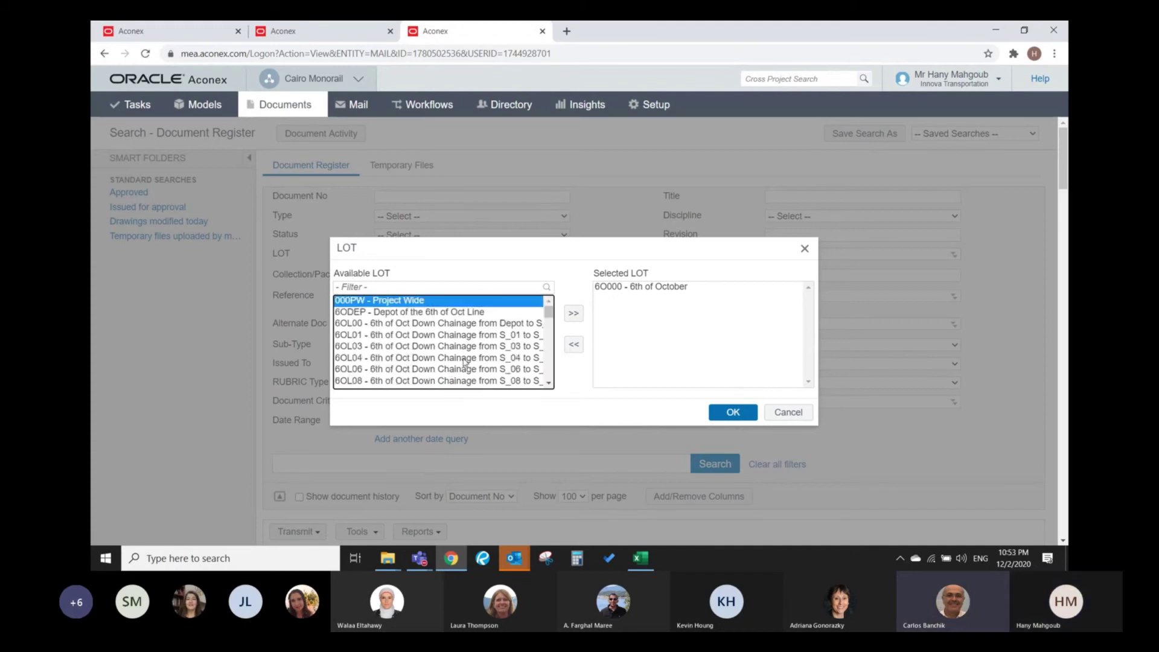
pyautogui.scroll(-3, 447, 329)
pyautogui.scroll(-2, 447, 329)
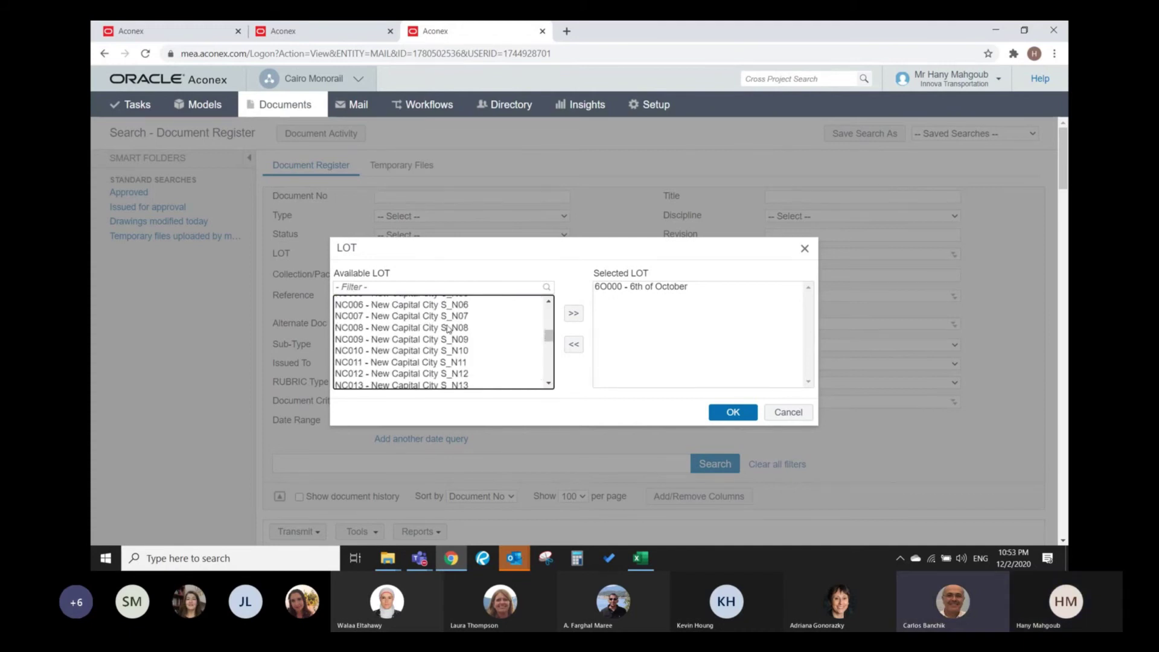
pyautogui.doubleClick(416, 300)
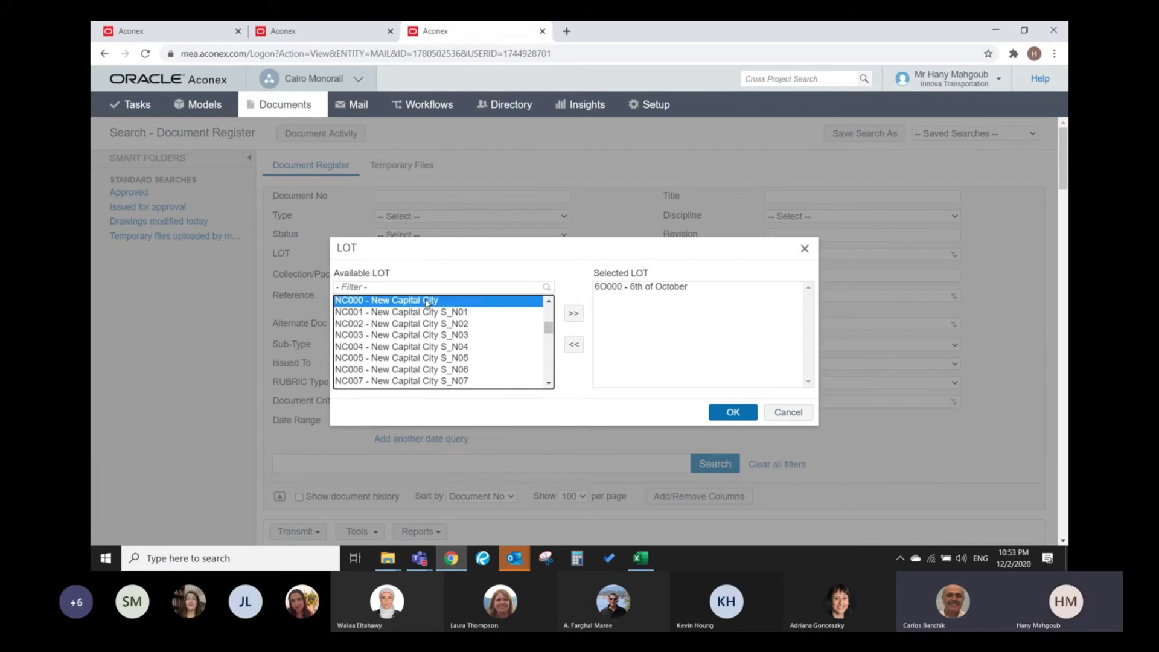
pyautogui.click(722, 410)
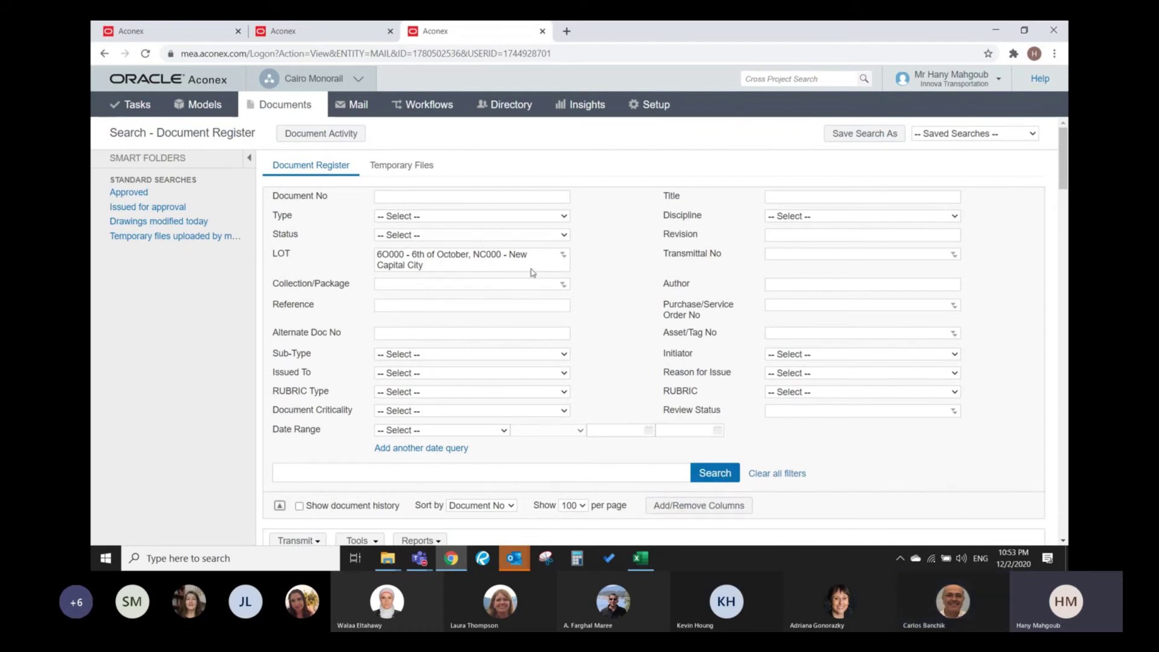
# - Search the Document Register with both LOT values and review the listed documents
pyautogui.click(727, 473)
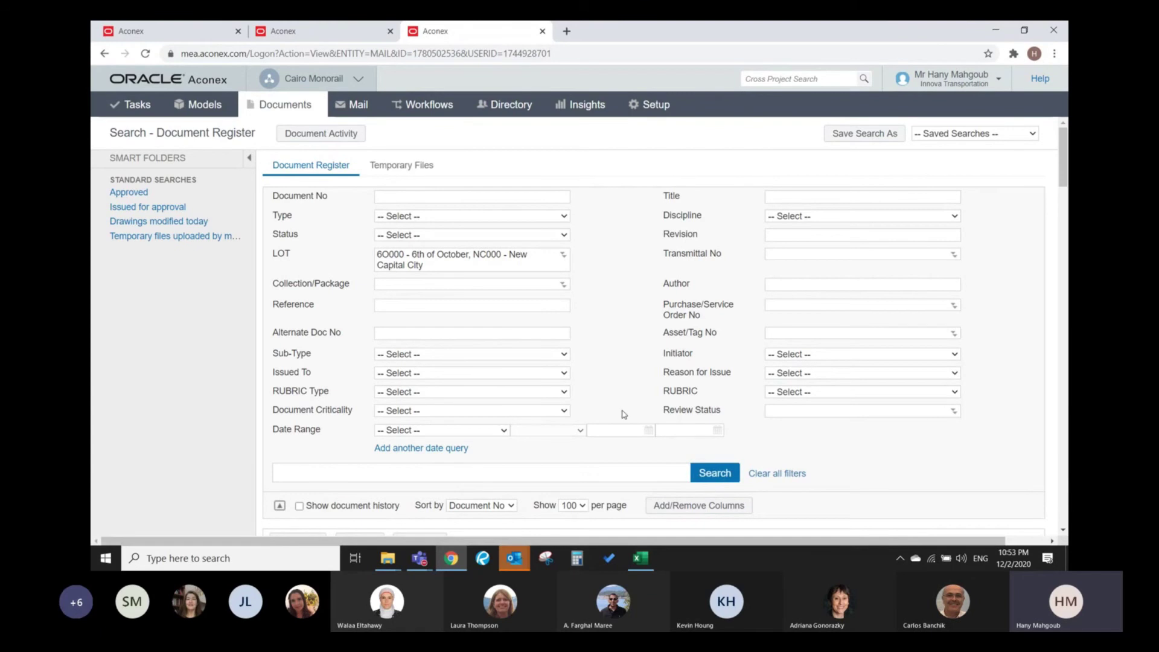
pyautogui.scroll(-2, 622, 409)
pyautogui.scroll(-1, 622, 410)
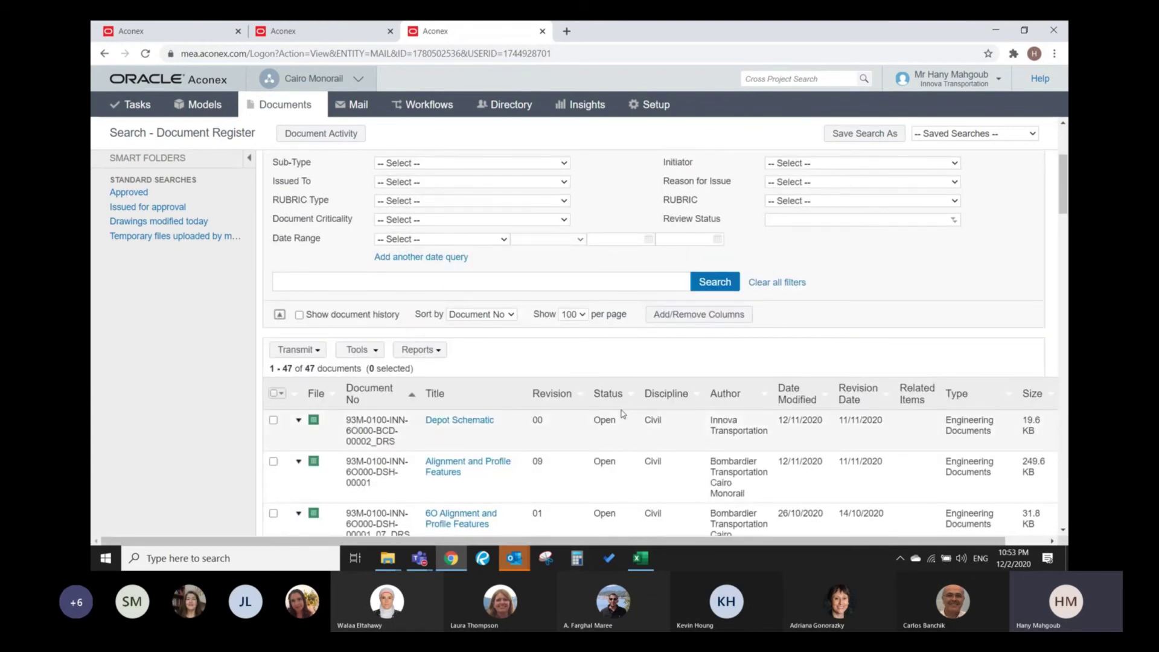
pyautogui.scroll(-1, 623, 413)
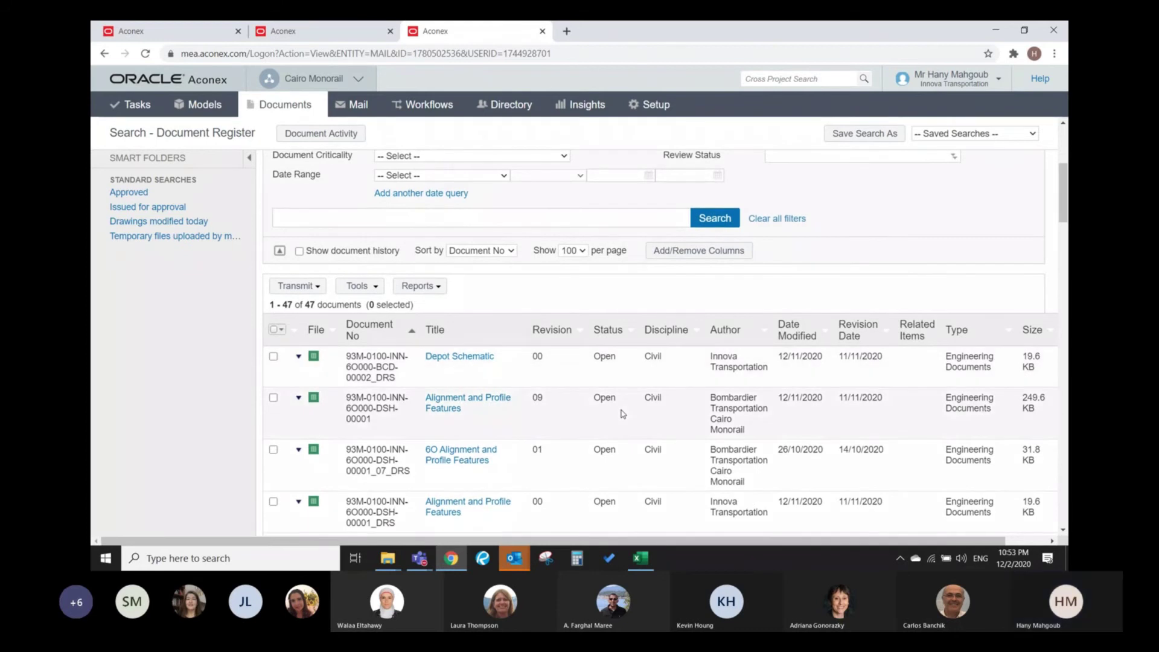
pyautogui.scroll(-1, 622, 413)
pyautogui.scroll(-3, 622, 413)
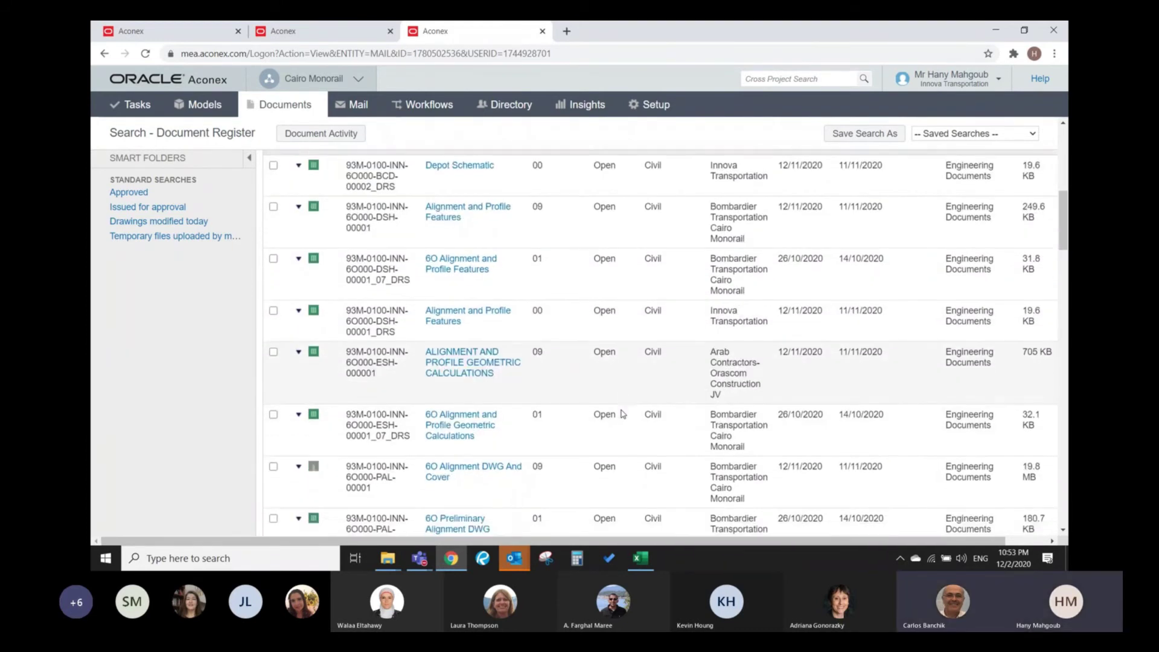
pyautogui.scroll(-1, 622, 414)
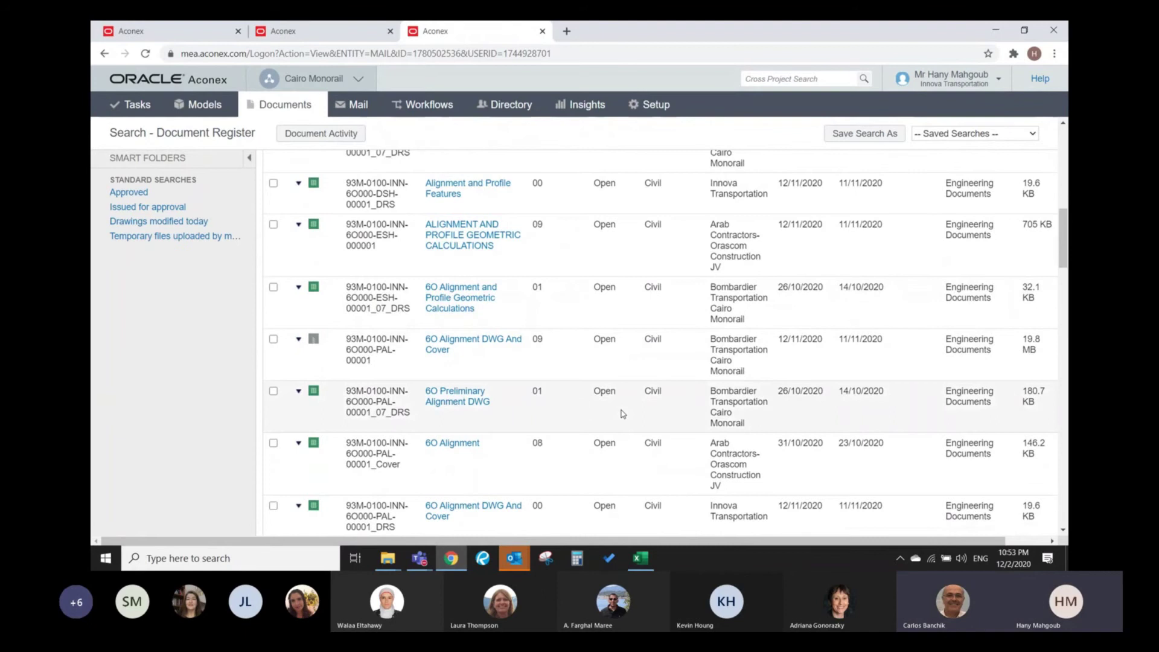
# - Set the Sub-Type filter to "PAL - Plans and Layout", rerun the search and review the results
pyautogui.scroll(5, 623, 413)
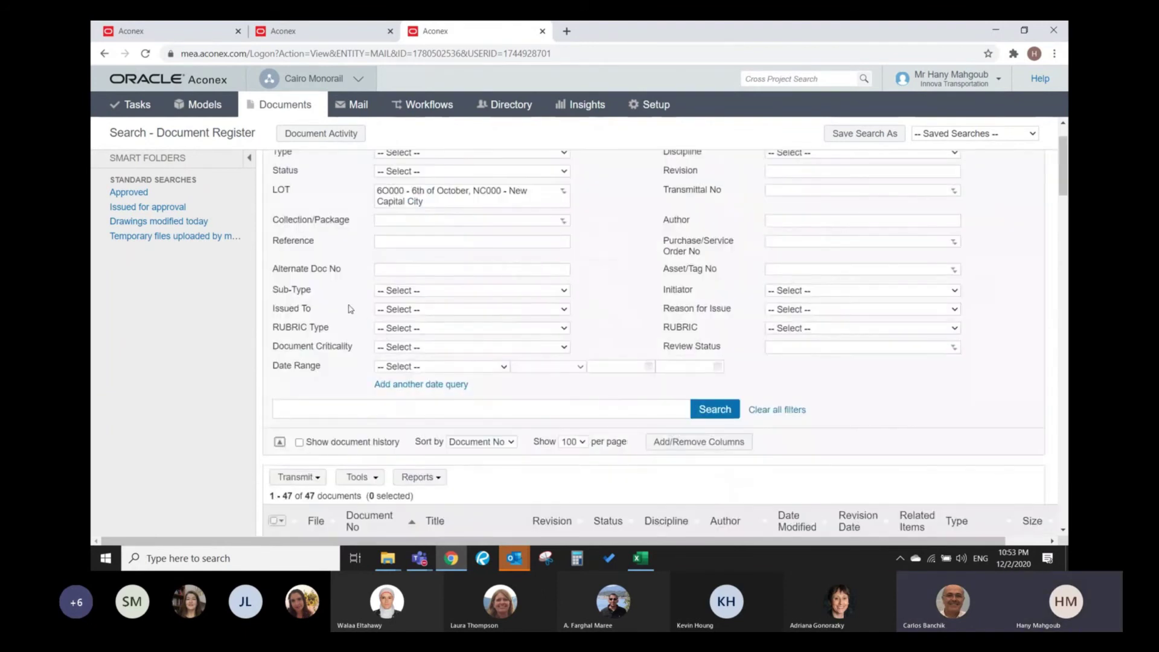
pyautogui.click(440, 292)
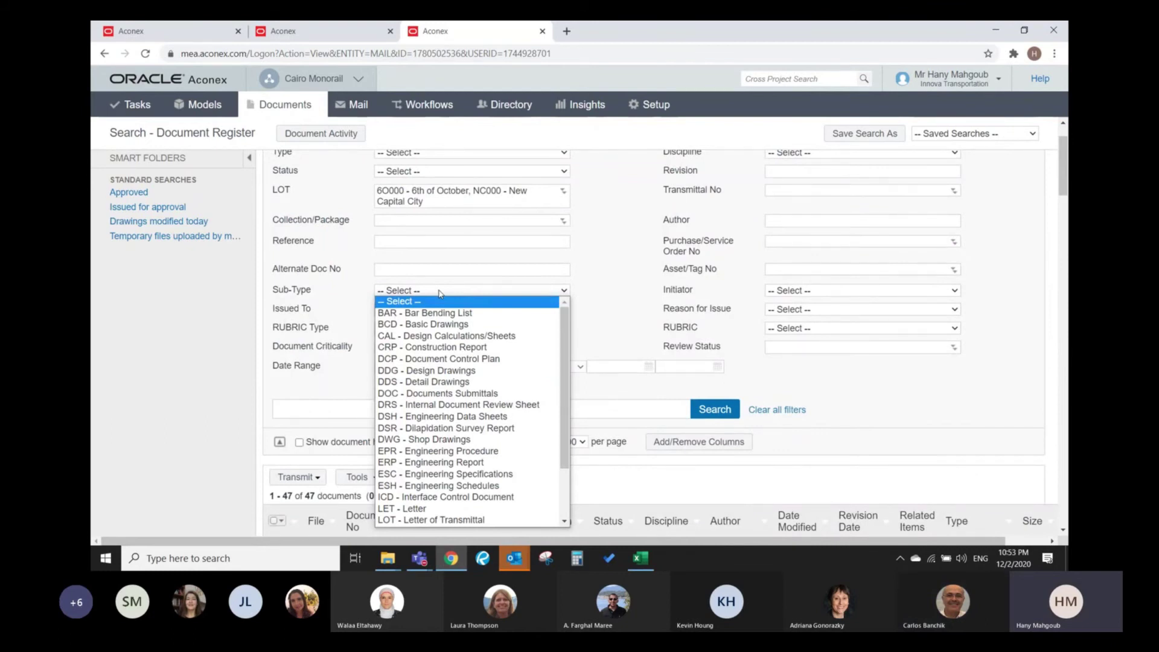
pyautogui.press('p')
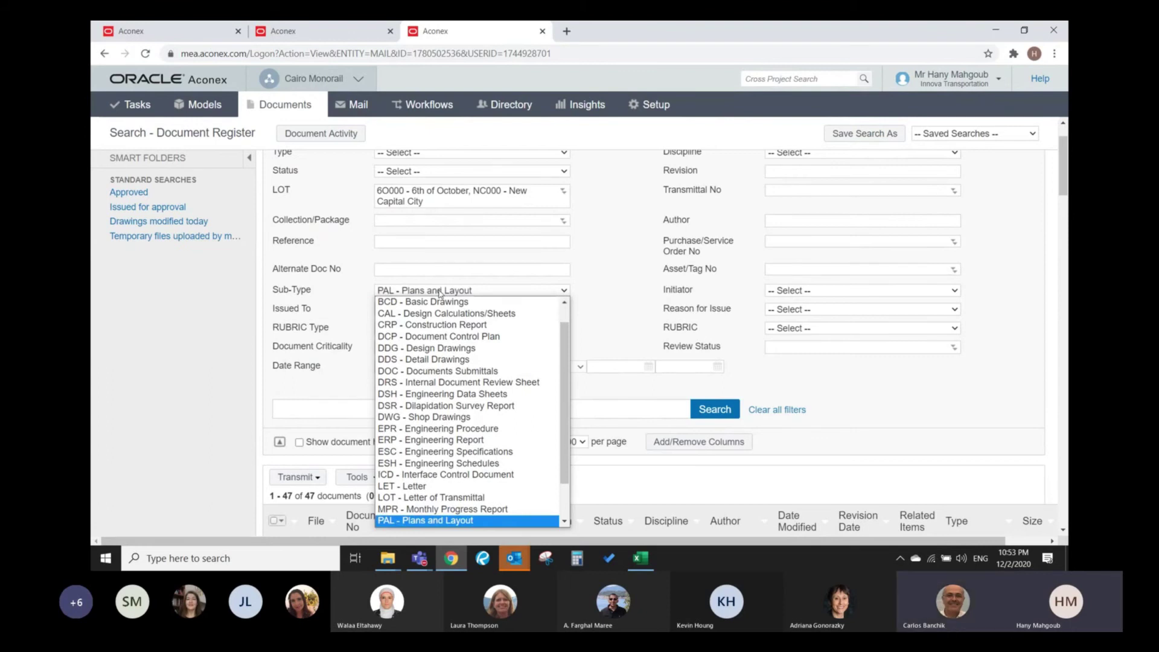
pyautogui.press('Return')
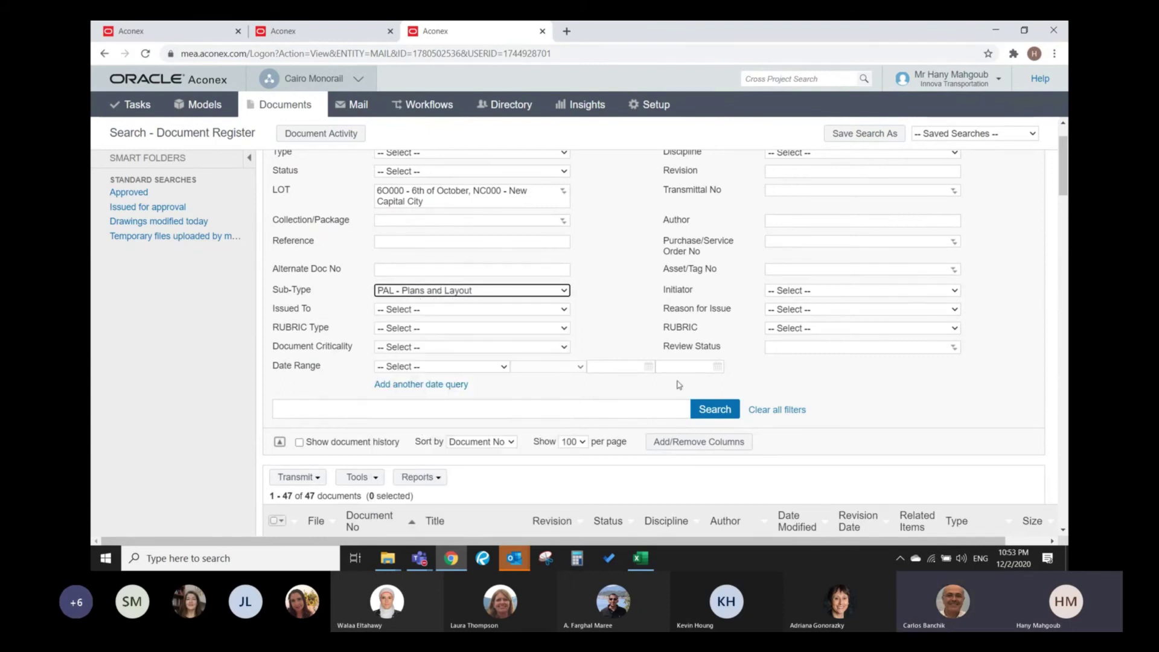
pyautogui.click(709, 413)
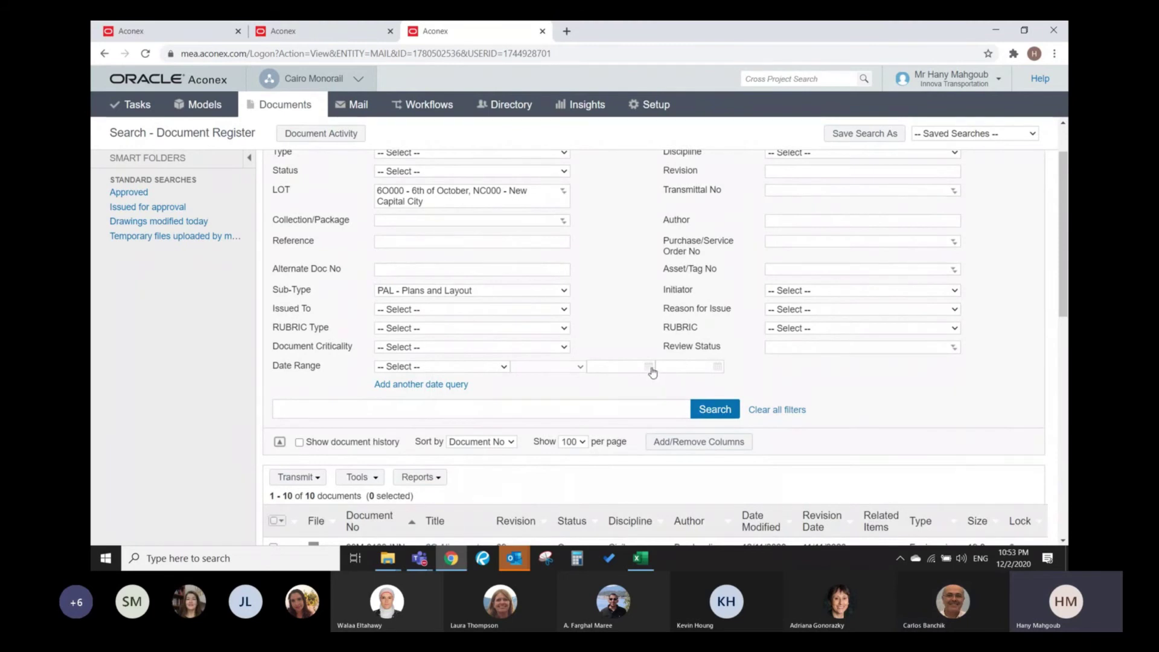
pyautogui.scroll(-5, 657, 373)
pyautogui.scroll(-5, 652, 371)
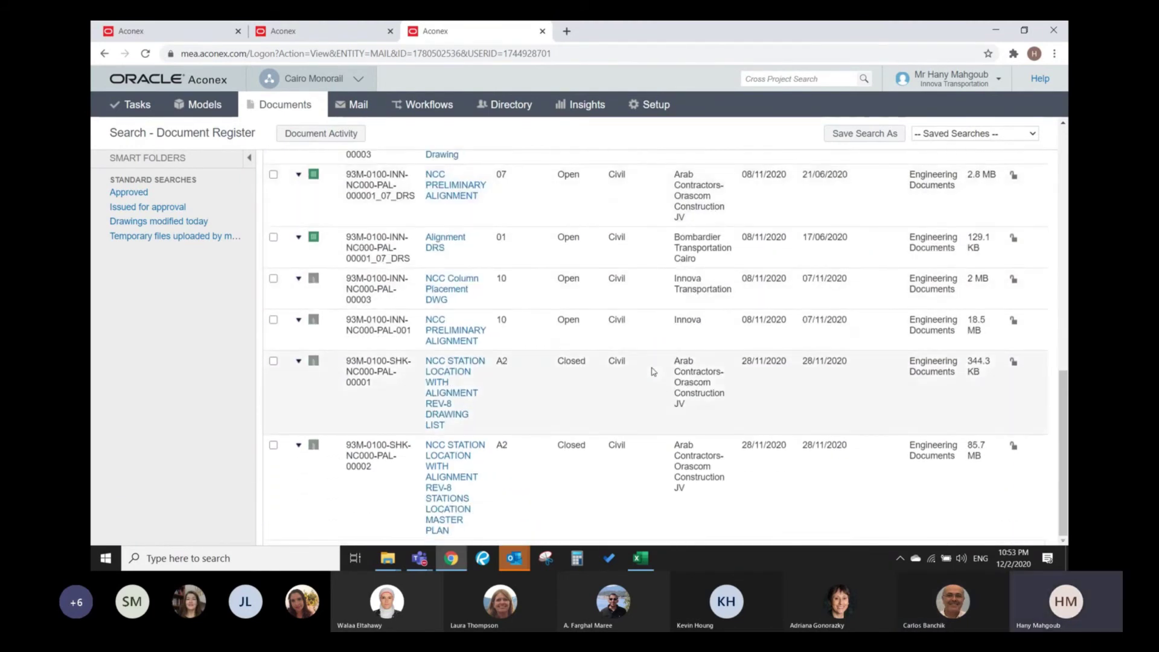
pyautogui.scroll(10, 653, 371)
pyautogui.scroll(1, 653, 371)
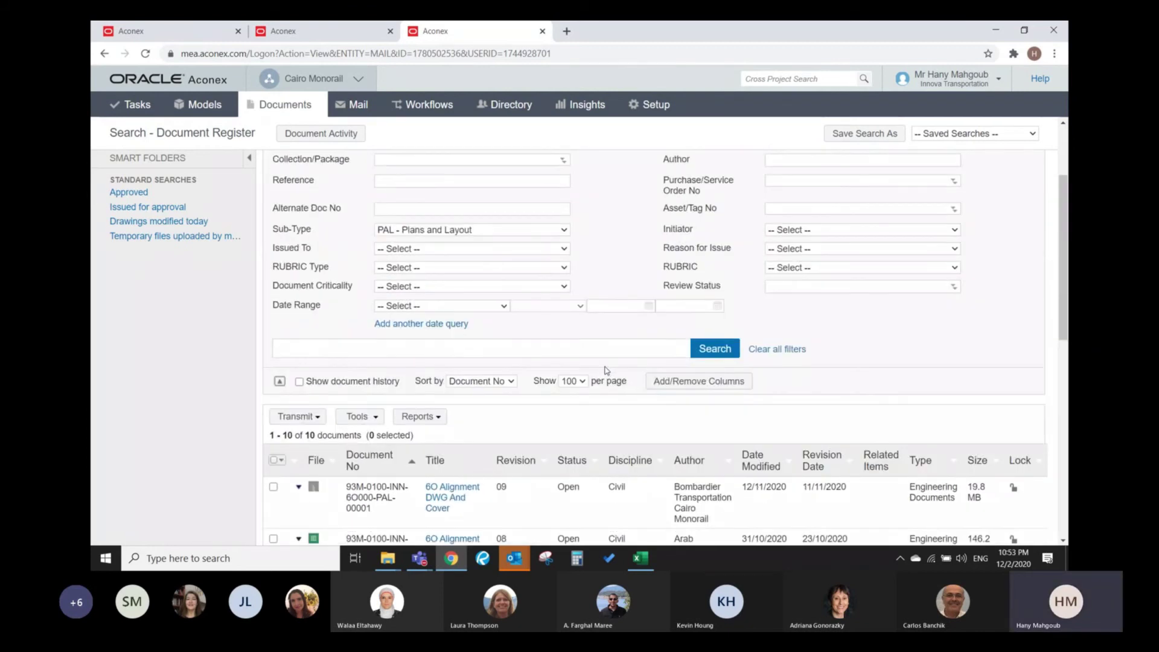
# - Select all documents on the results page and clear the selection again
pyautogui.click(277, 460)
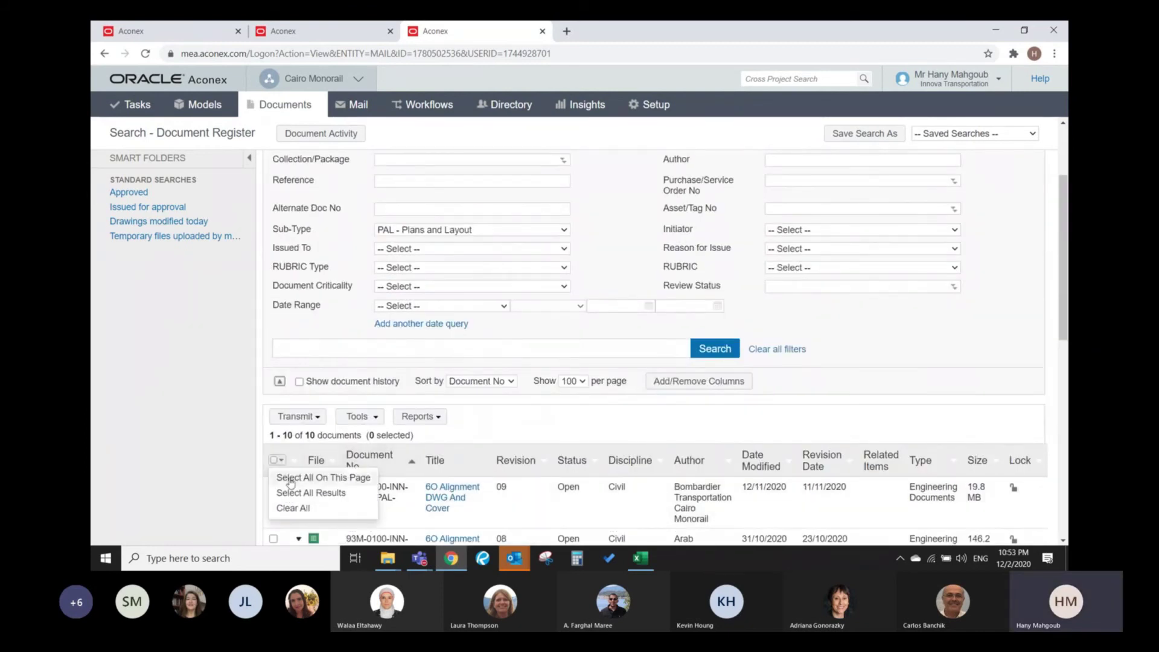
pyautogui.click(290, 477)
pyautogui.scroll(-1, 234, 472)
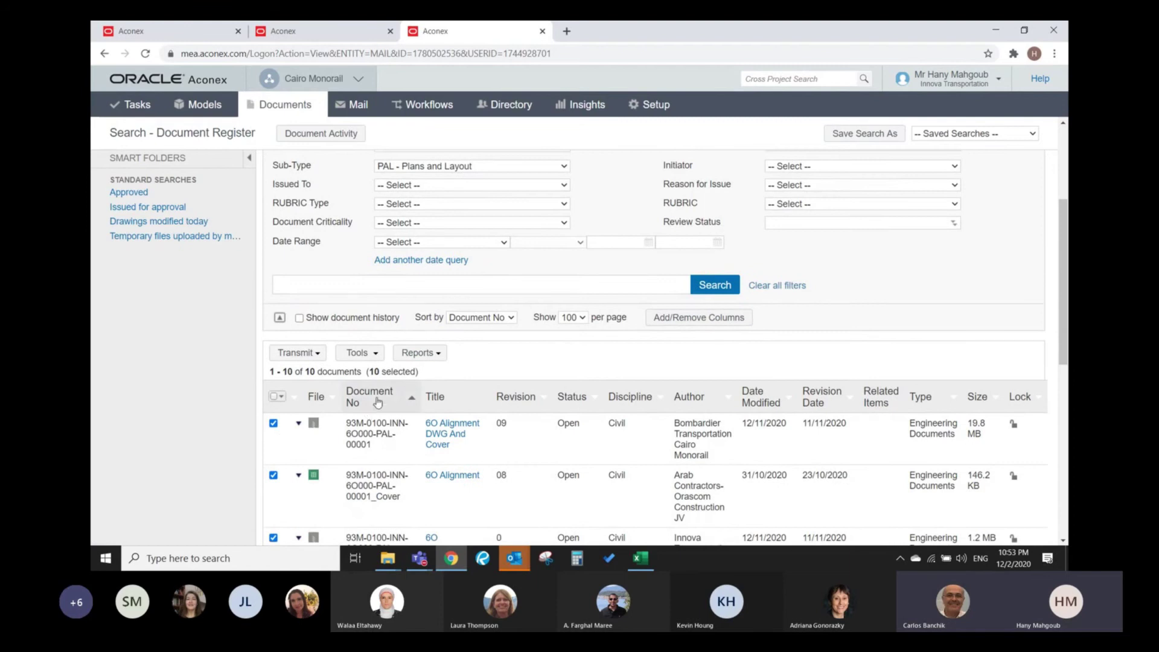
pyautogui.click(279, 396)
pyautogui.click(290, 429)
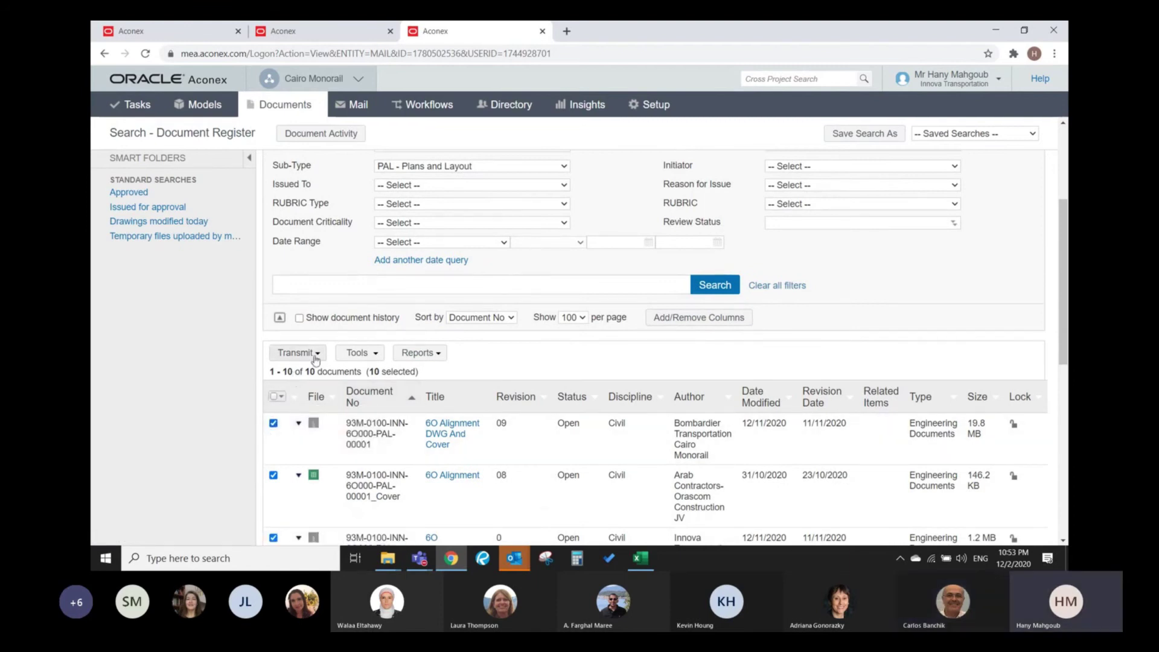
pyautogui.click(280, 396)
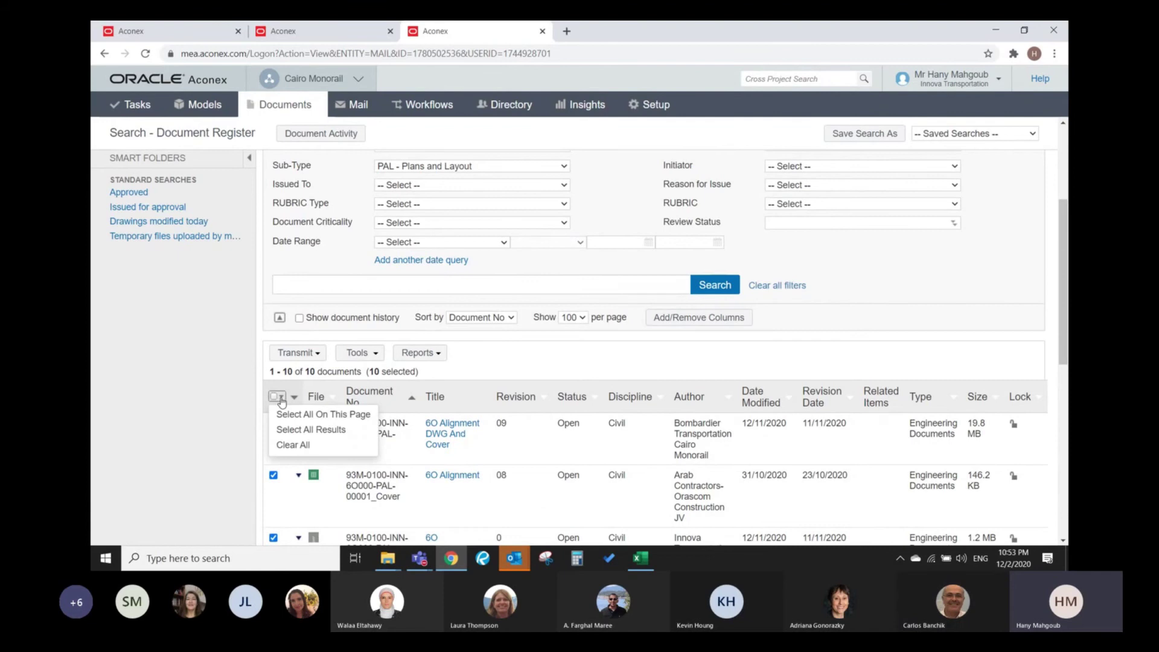
pyautogui.click(303, 418)
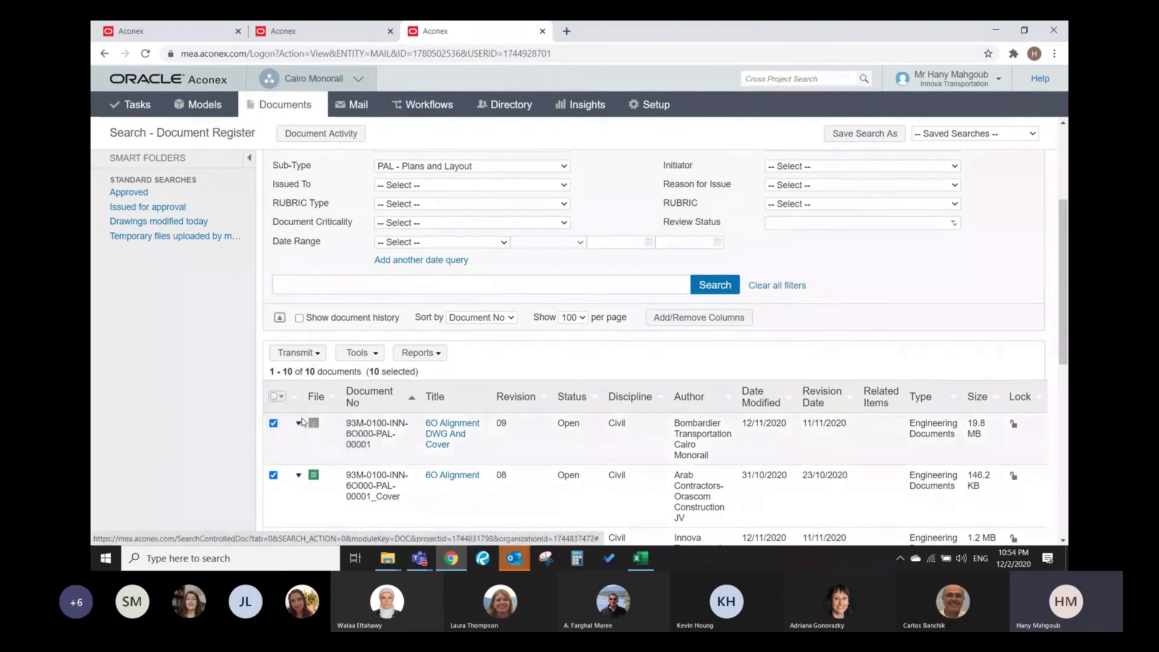
pyautogui.click(279, 396)
pyautogui.click(282, 416)
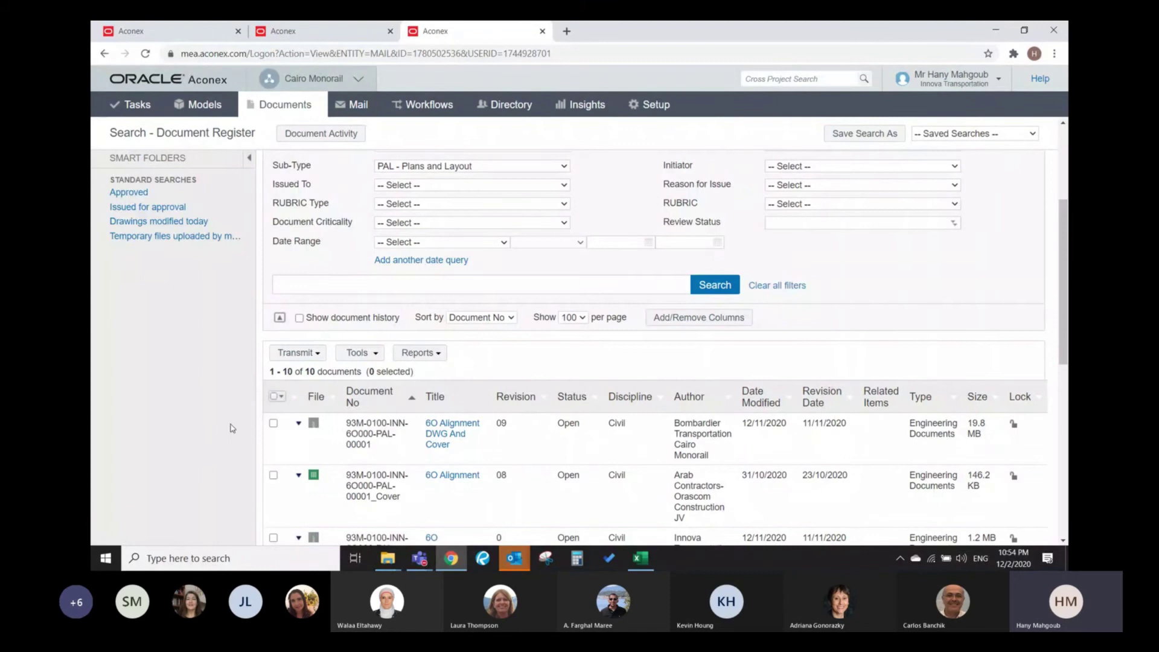
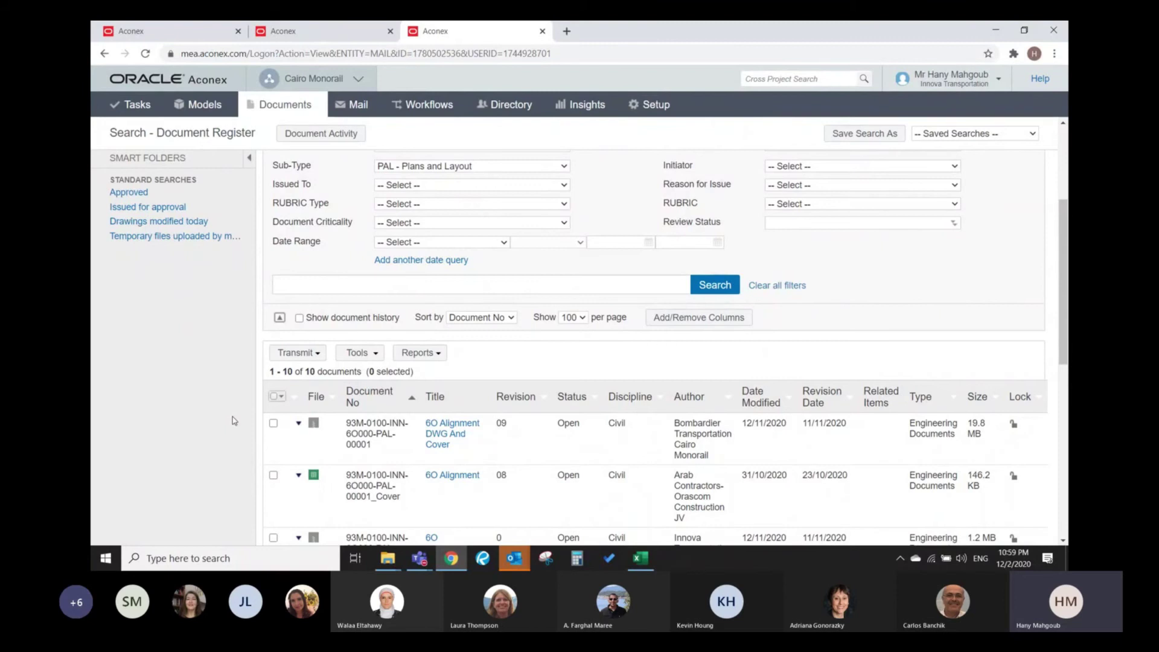
# - Copy document number 93M-0100-INN-6O000-PAL-00001 from the results into the search keyword
pyautogui.moveTo(372, 447); pyautogui.dragTo(351, 424)
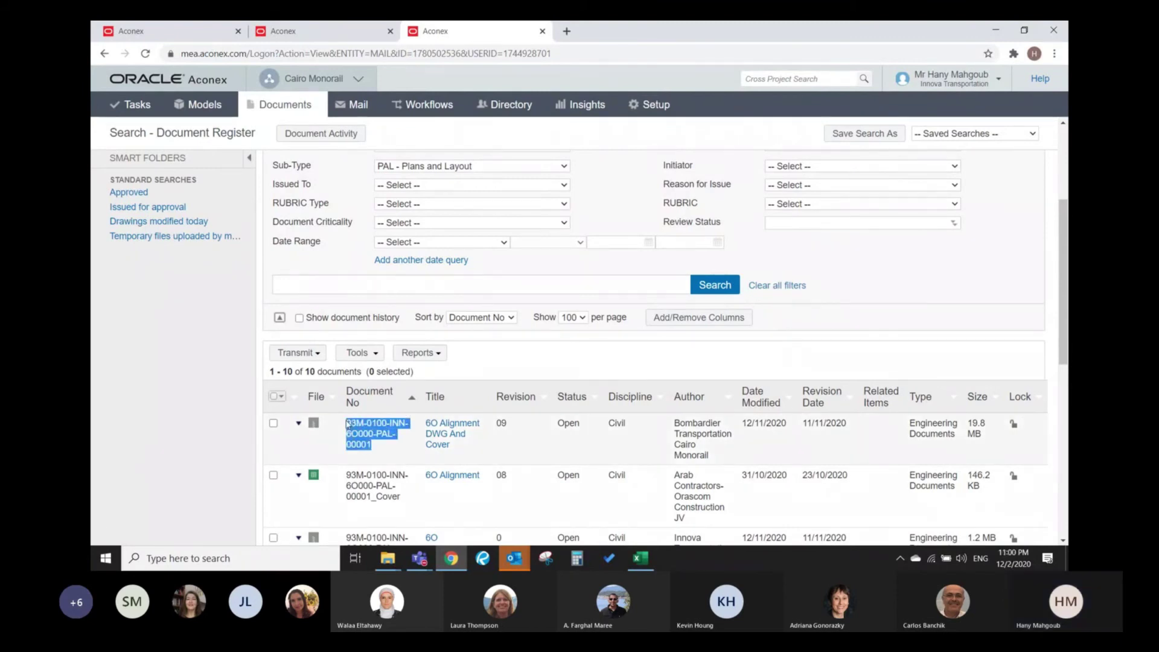
pyautogui.rightClick(350, 423)
pyautogui.click(342, 286)
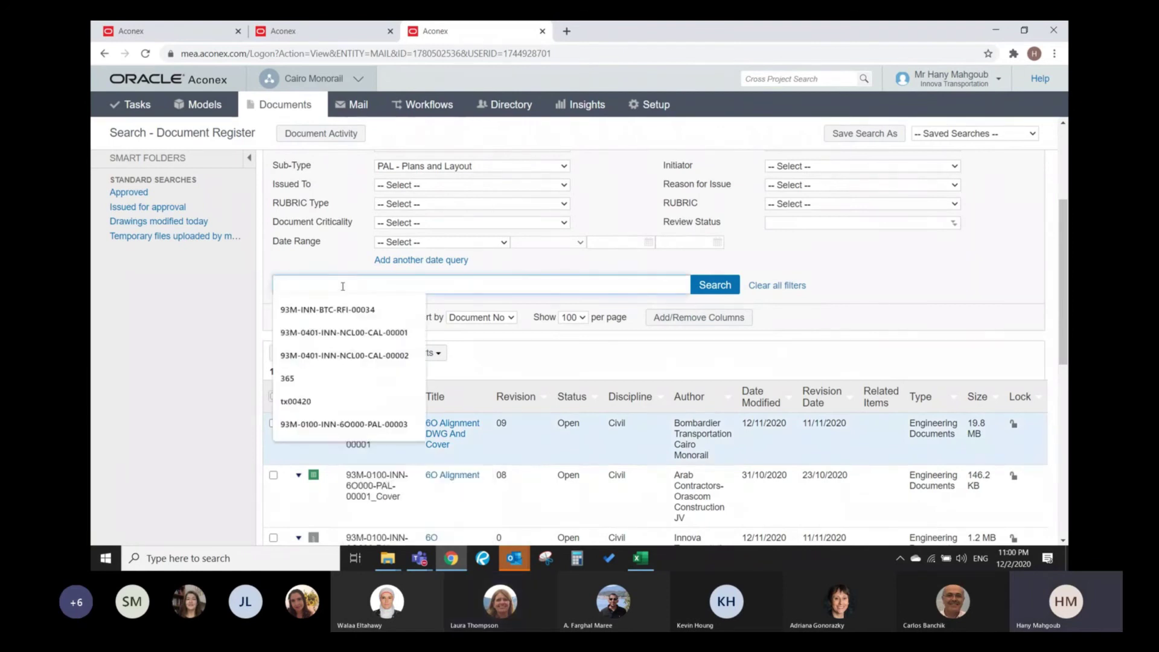
pyautogui.hotkey('ctrl', 'v')
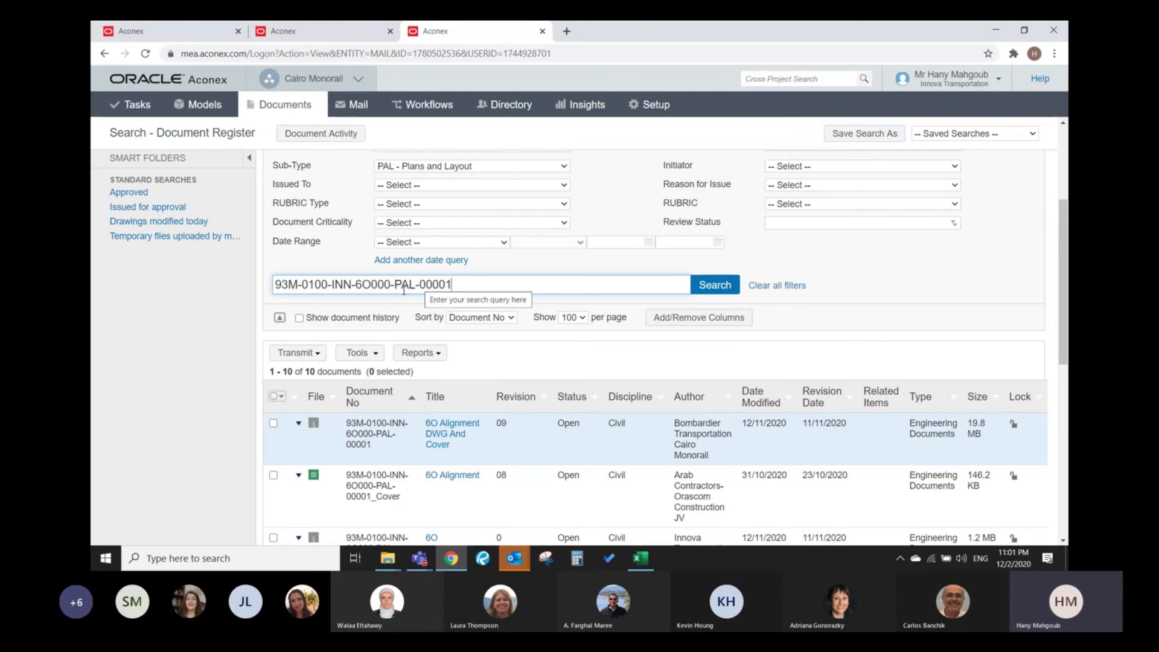
pyautogui.click(419, 284)
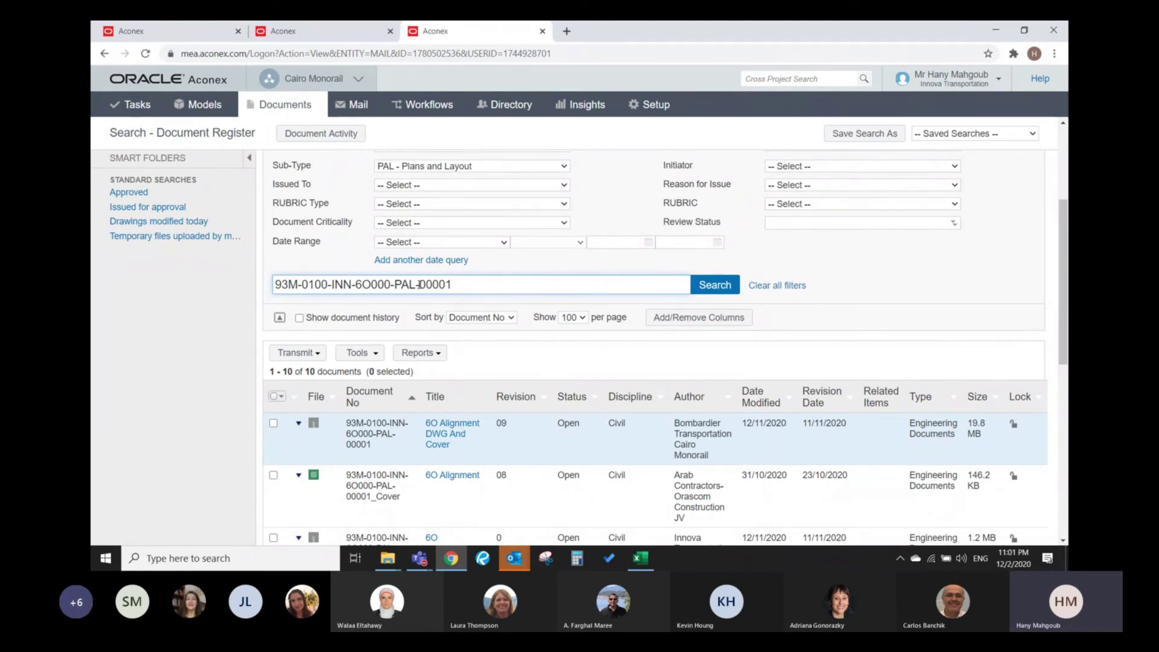
# - View the properties of the "6O Alignment DWG And Cover" document and return to the search results
pyautogui.click(446, 445)
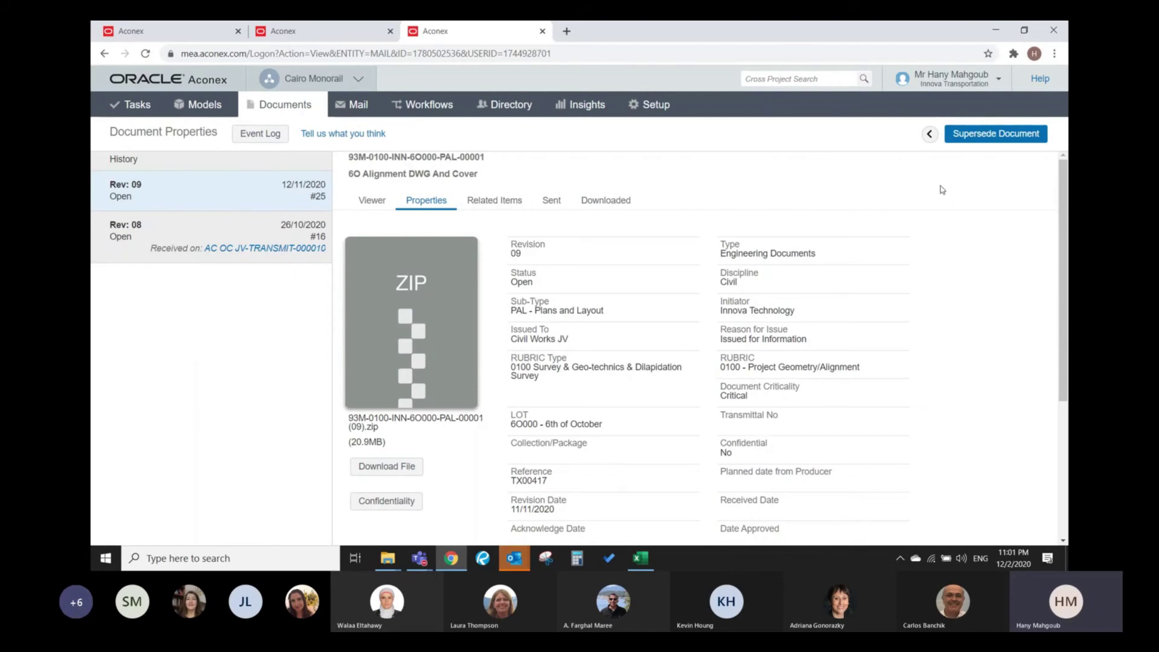
pyautogui.click(930, 134)
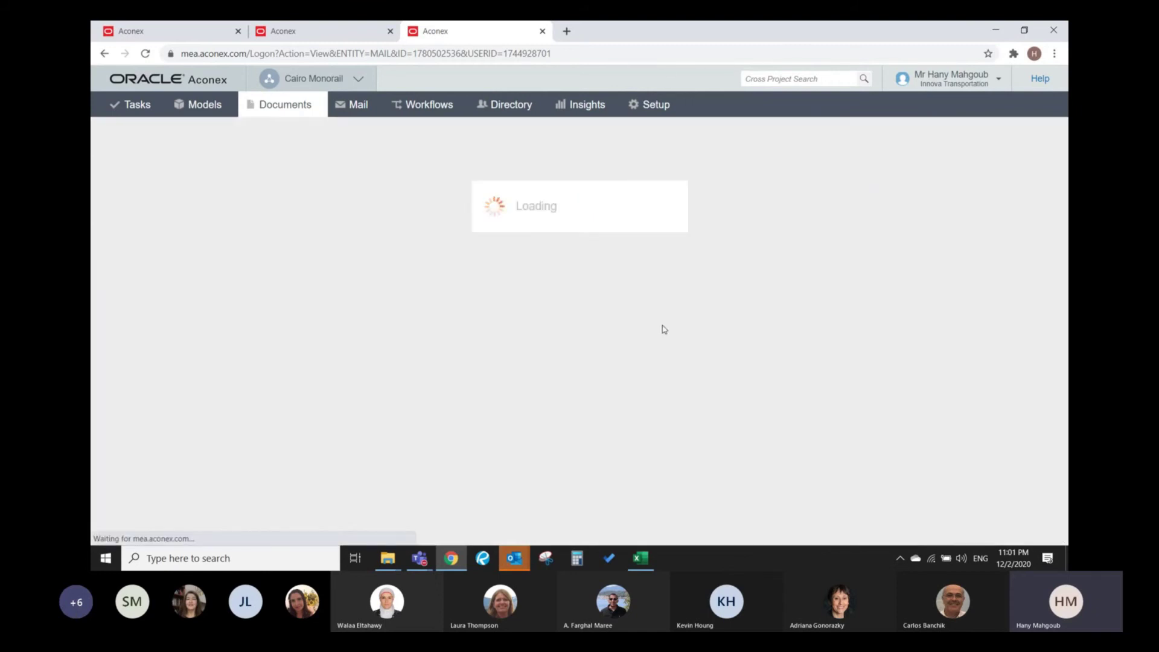
pyautogui.scroll(-4, 594, 355)
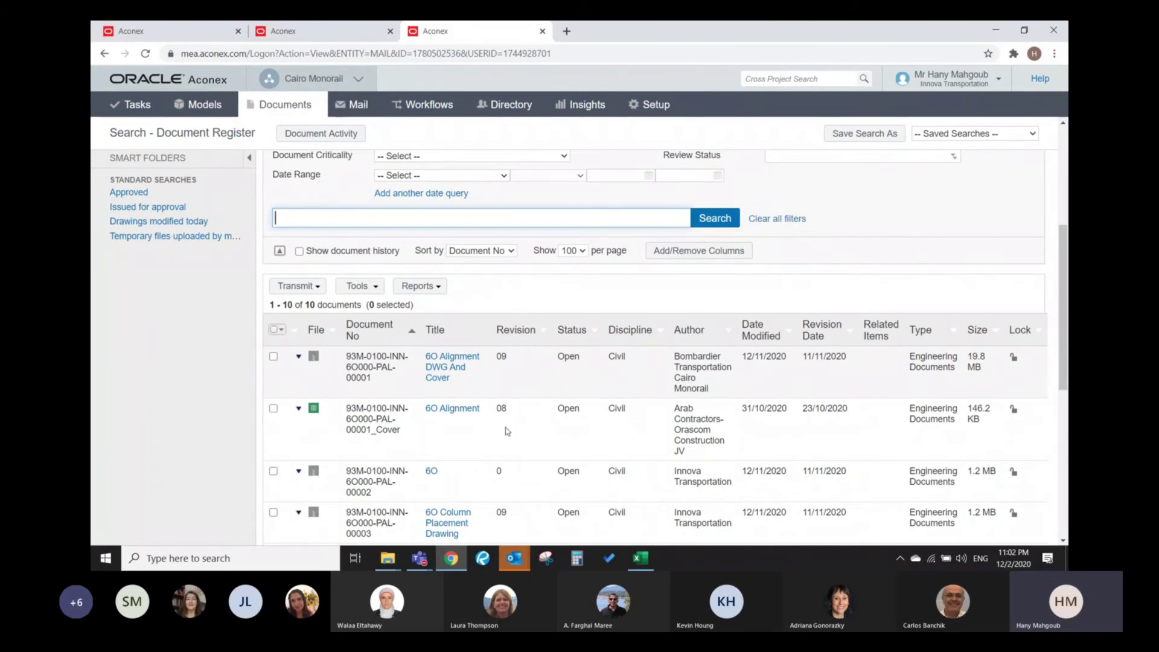
# - Copy the first result's document number 93M-0100-INN-6O000-PAL-00001 into the search keyword again
pyautogui.moveTo(385, 380); pyautogui.dragTo(348, 363)
pyautogui.rightClick(348, 362)
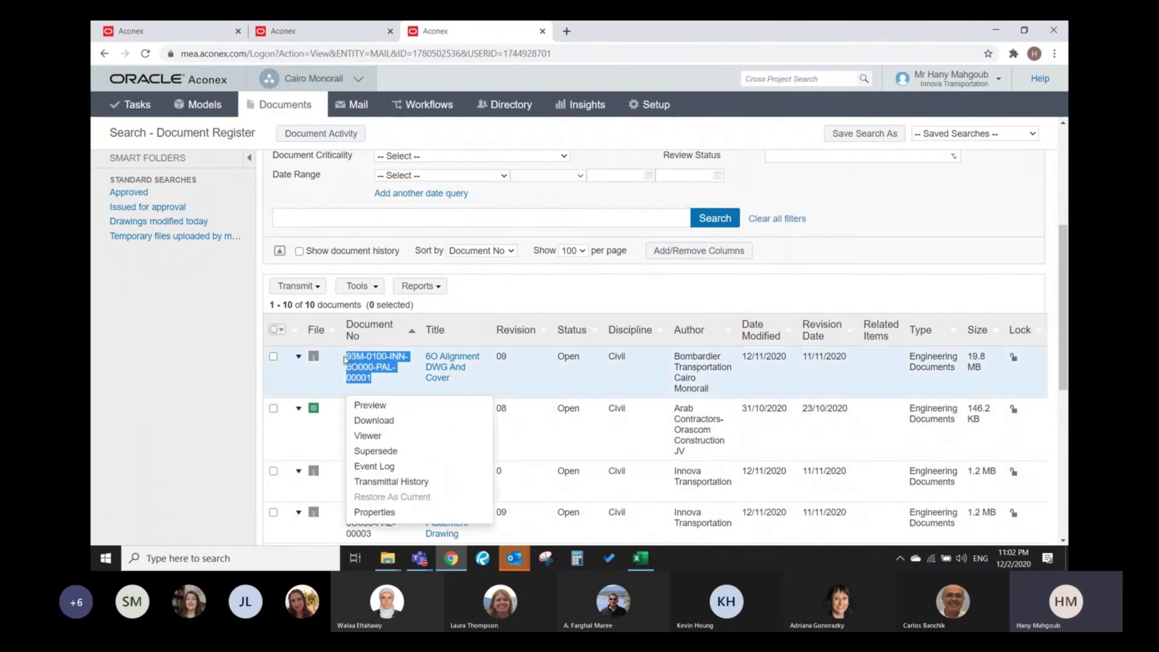
pyautogui.click(400, 212)
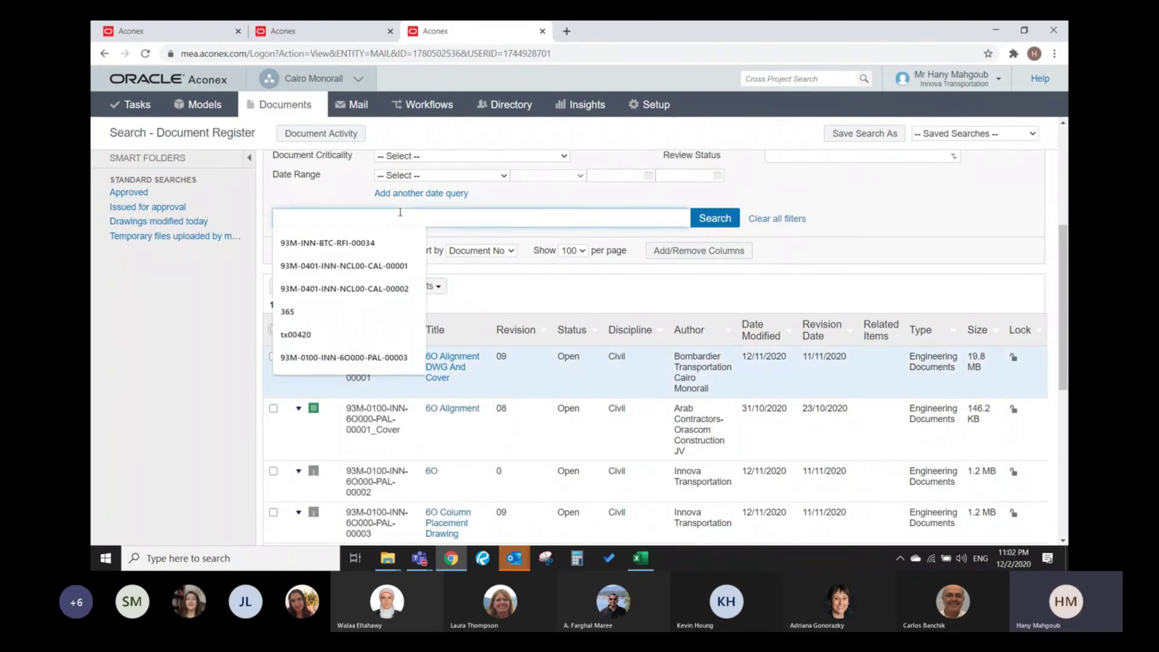
pyautogui.hotkey('ctrl', 'v')
pyautogui.doubleClick(419, 219)
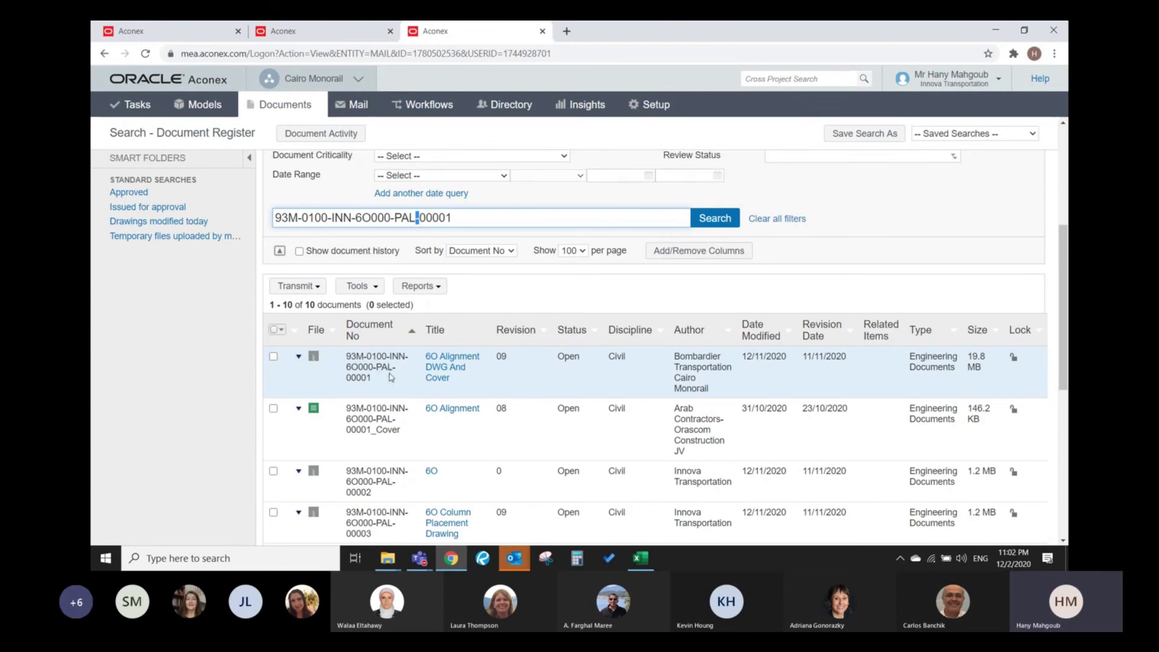
# - Check the Sub-Type in the properties of "6O Alignment DWG And Cover" and return to the search results
pyautogui.click(453, 369)
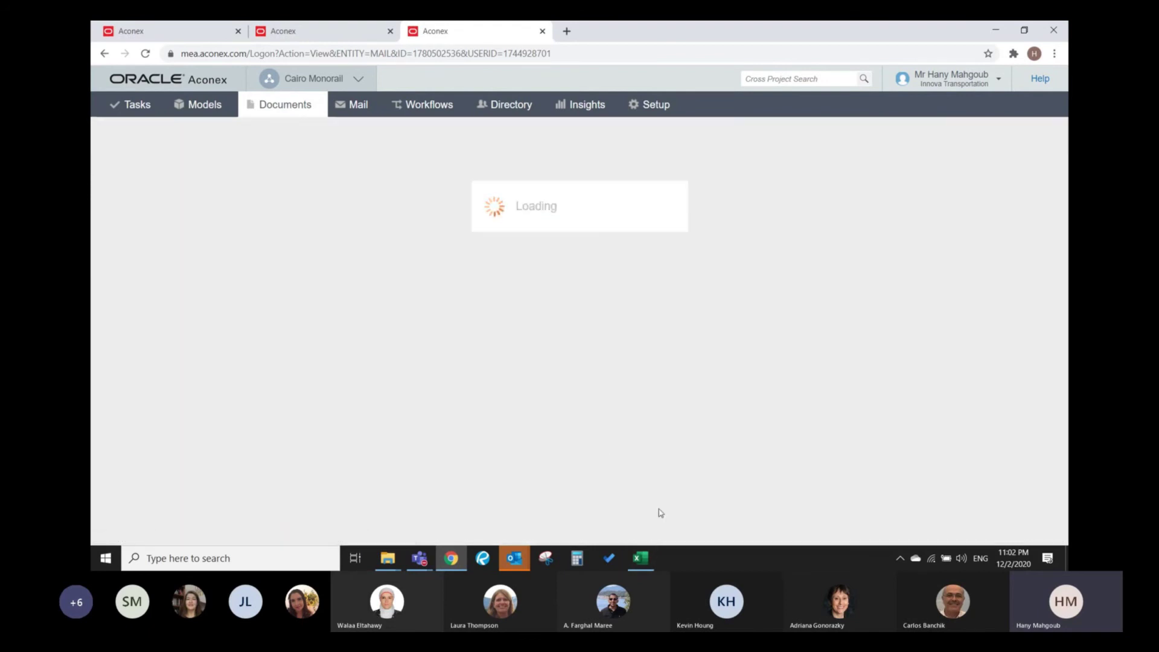
pyautogui.scroll(-3, 688, 410)
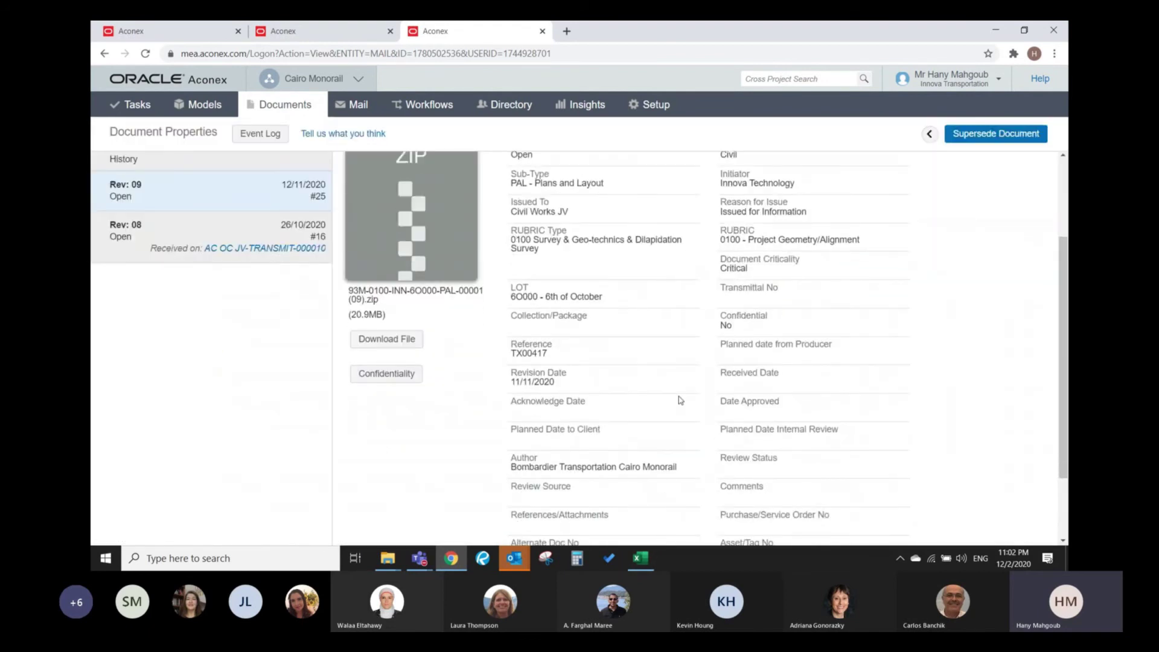
pyautogui.moveTo(622, 184); pyautogui.dragTo(511, 190)
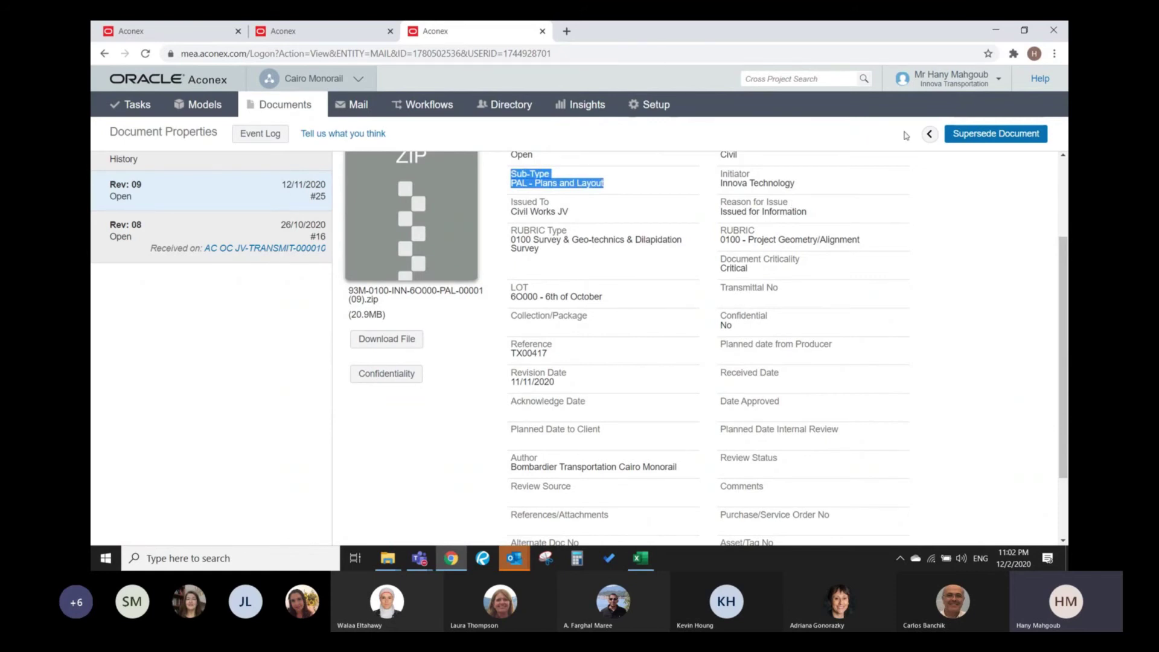
pyautogui.click(929, 134)
# - Review the Document Register search filters and the available Sub-Type options, leaving the selection as it is
pyautogui.scroll(-1, 575, 359)
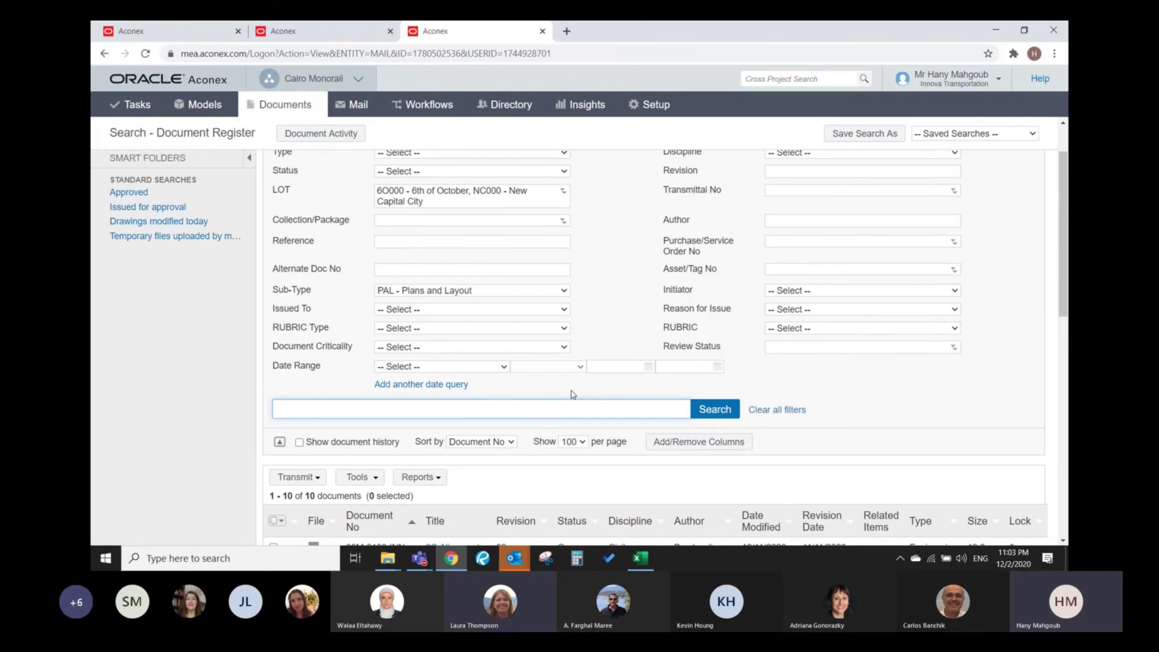
pyautogui.scroll(-2, 573, 387)
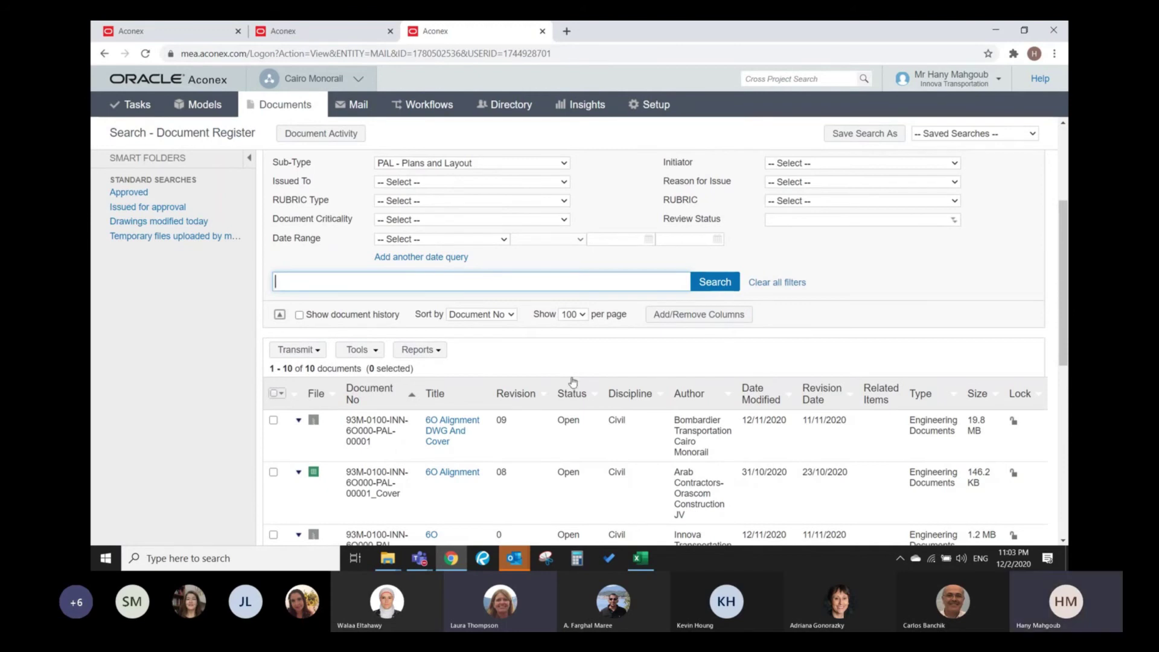
pyautogui.scroll(3, 576, 386)
pyautogui.click(567, 356)
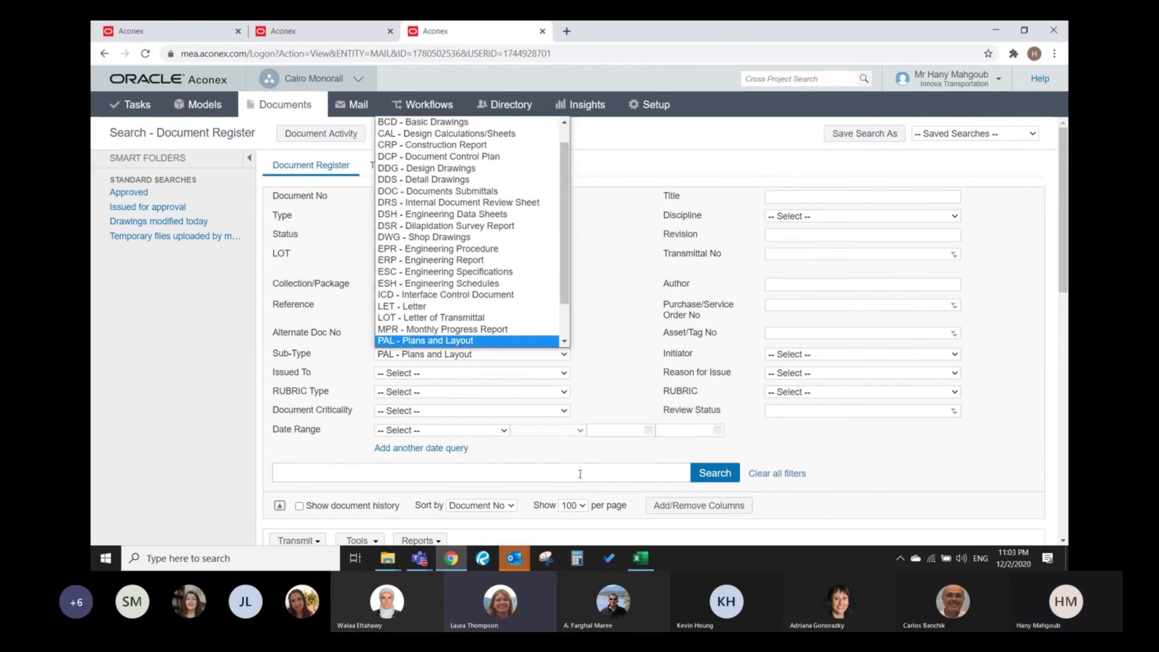
pyautogui.click(625, 382)
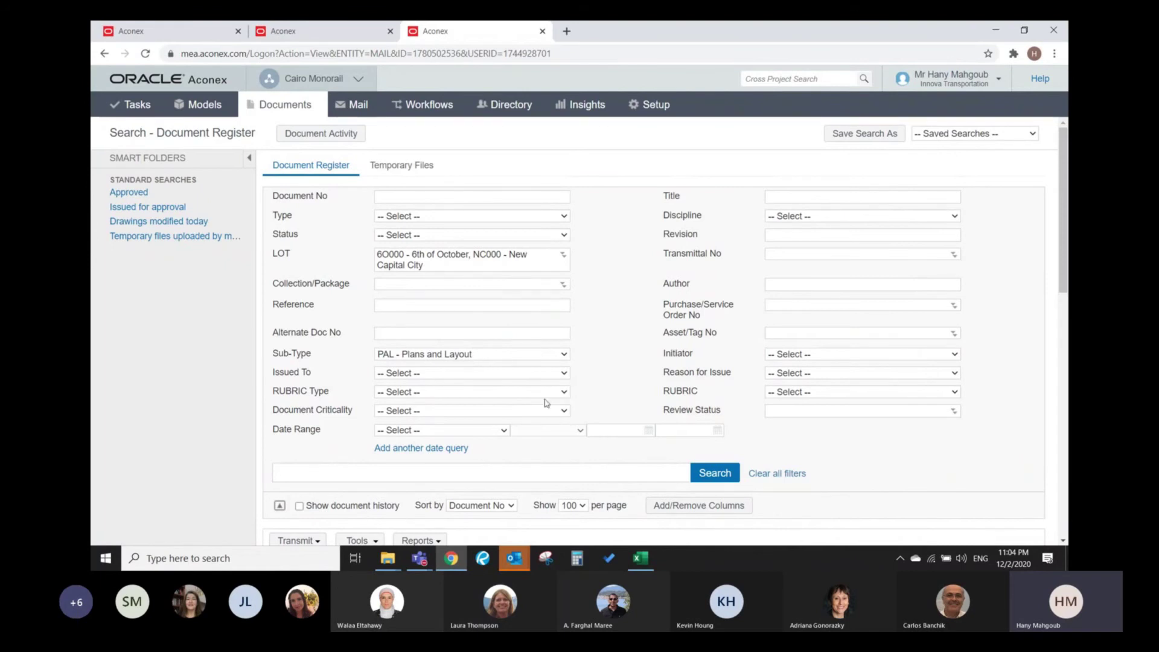
# - Clear all filters of the Document Register search
pyautogui.click(767, 470)
pyautogui.scroll(-1, 510, 404)
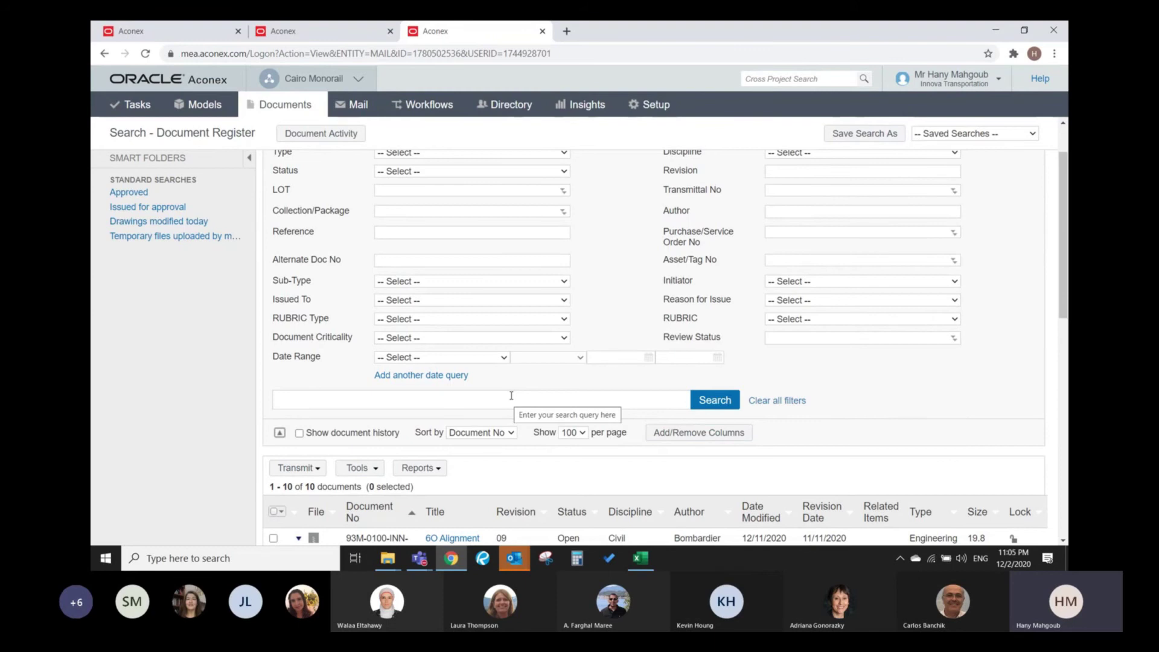
pyautogui.click(284, 107)
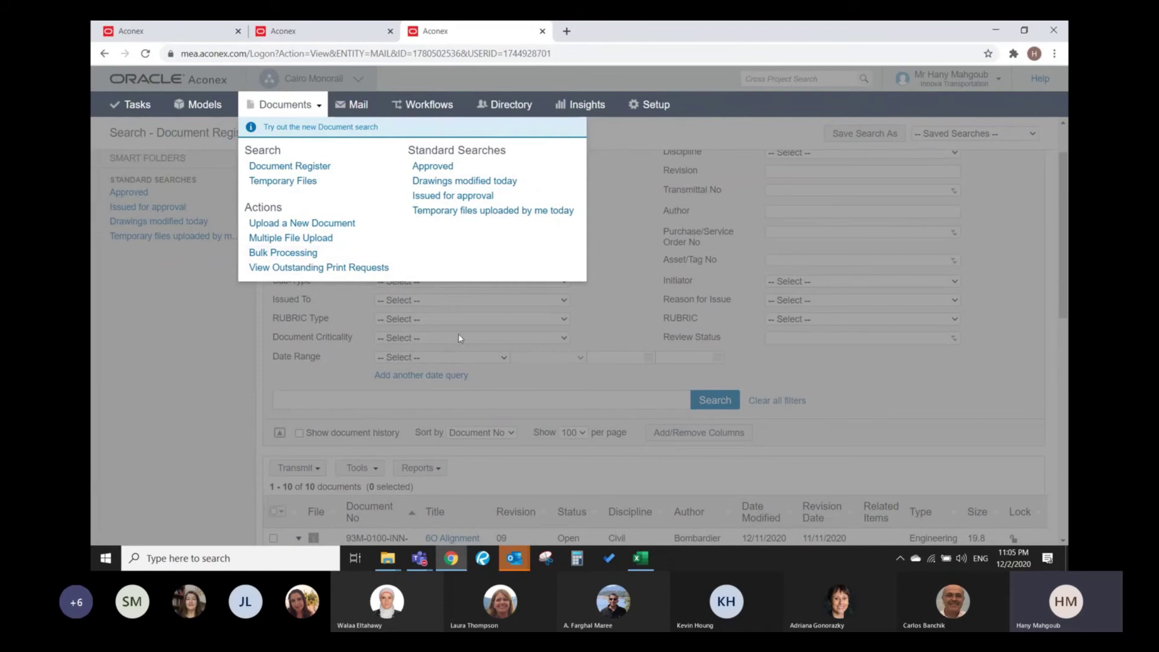
pyautogui.scroll(-2, 630, 340)
pyautogui.scroll(4, 627, 336)
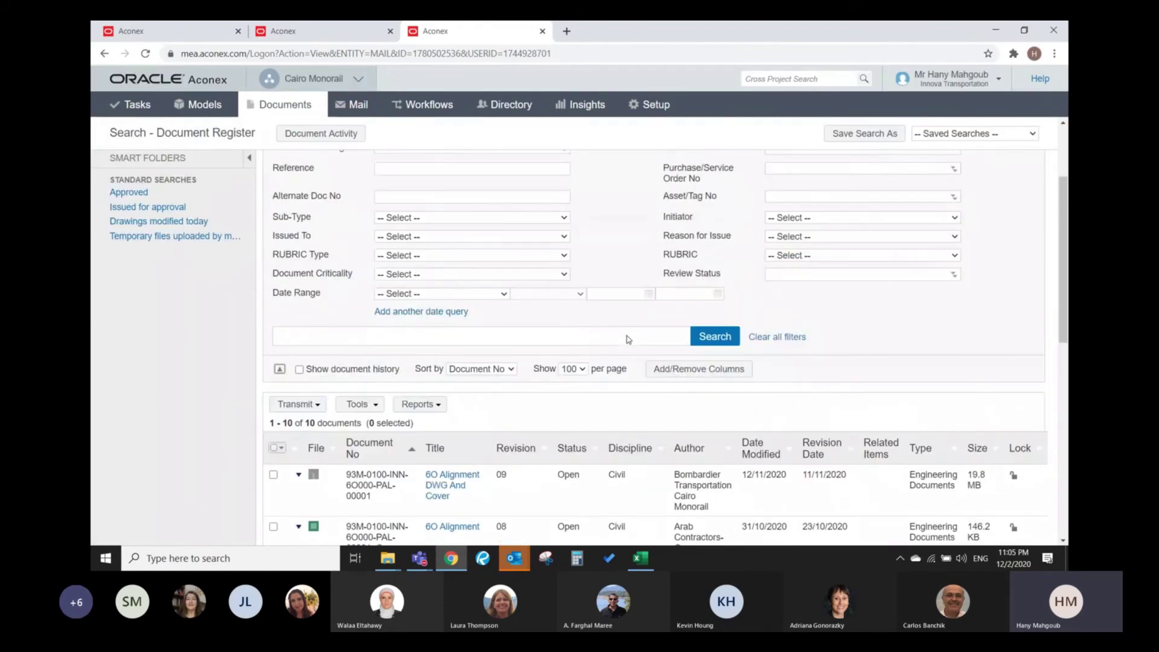
# - Switch to File Explorer and select the folder "TX00470-NCL22 FORM-SETUP & BEAM-SHOP DRAWING (1 Dec 2020)" in 06-Submittal
pyautogui.click(388, 555)
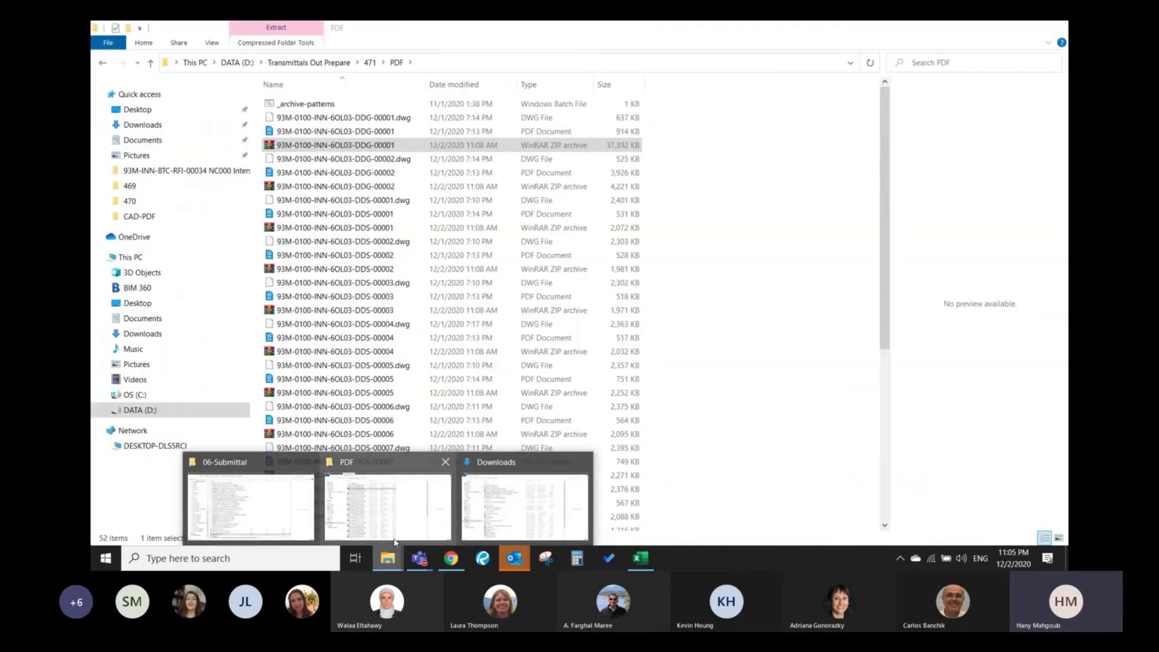
pyautogui.click(388, 506)
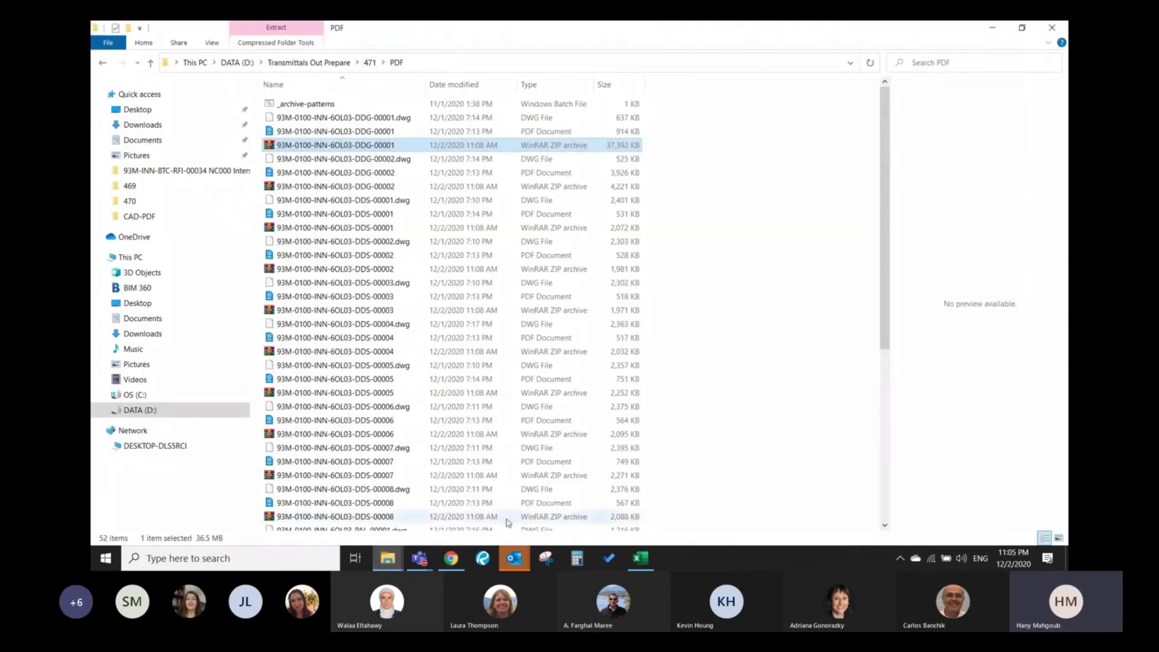
pyautogui.click(387, 556)
pyautogui.click(316, 520)
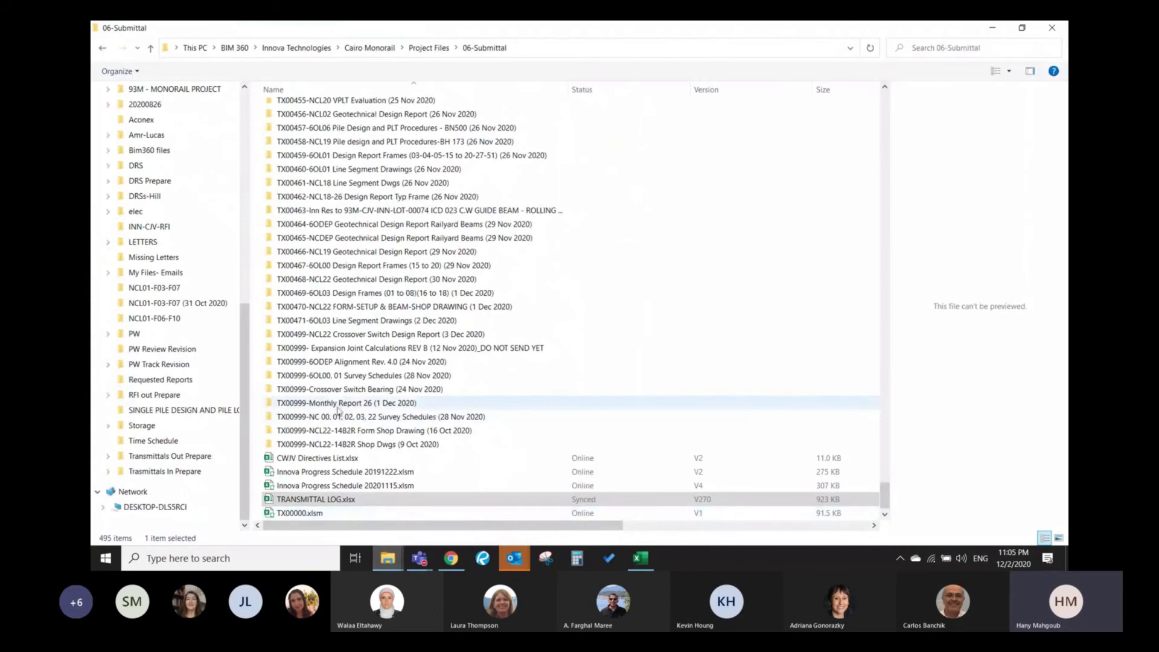
pyautogui.scroll(1, 386, 400)
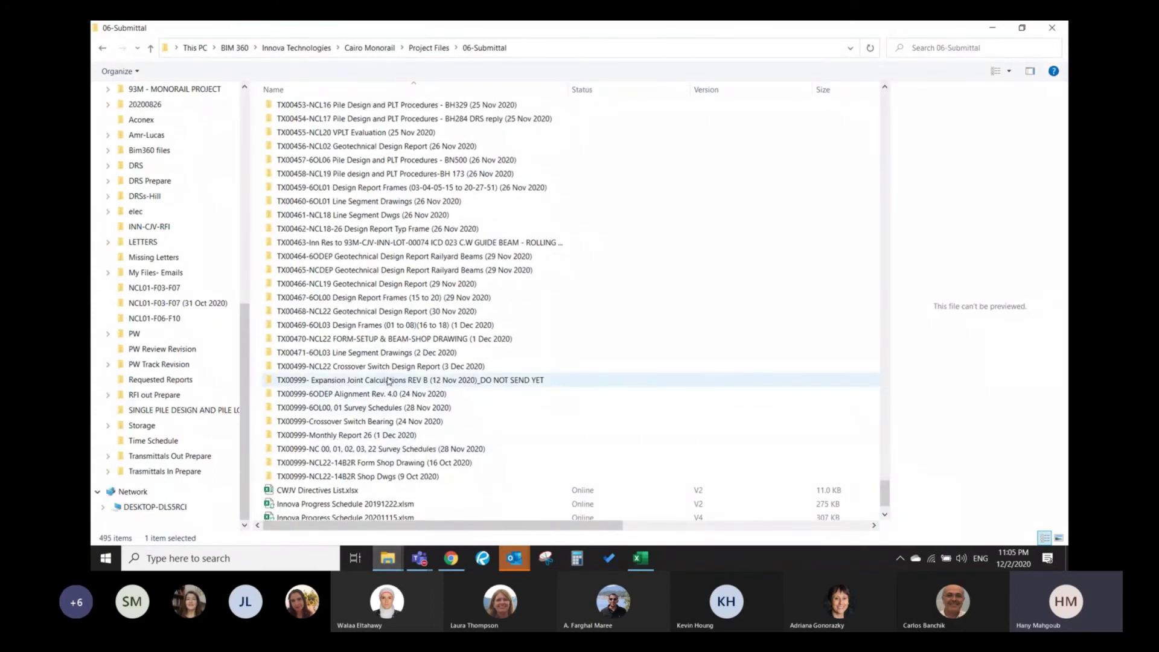
pyautogui.scroll(1, 389, 381)
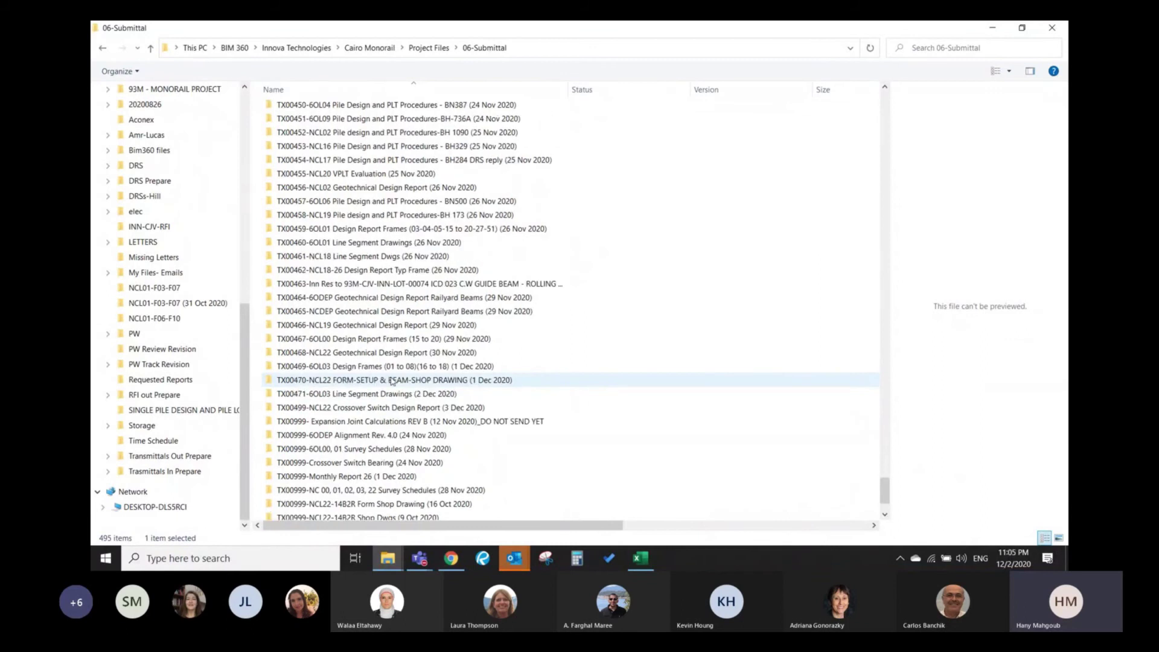
pyautogui.scroll(2, 391, 381)
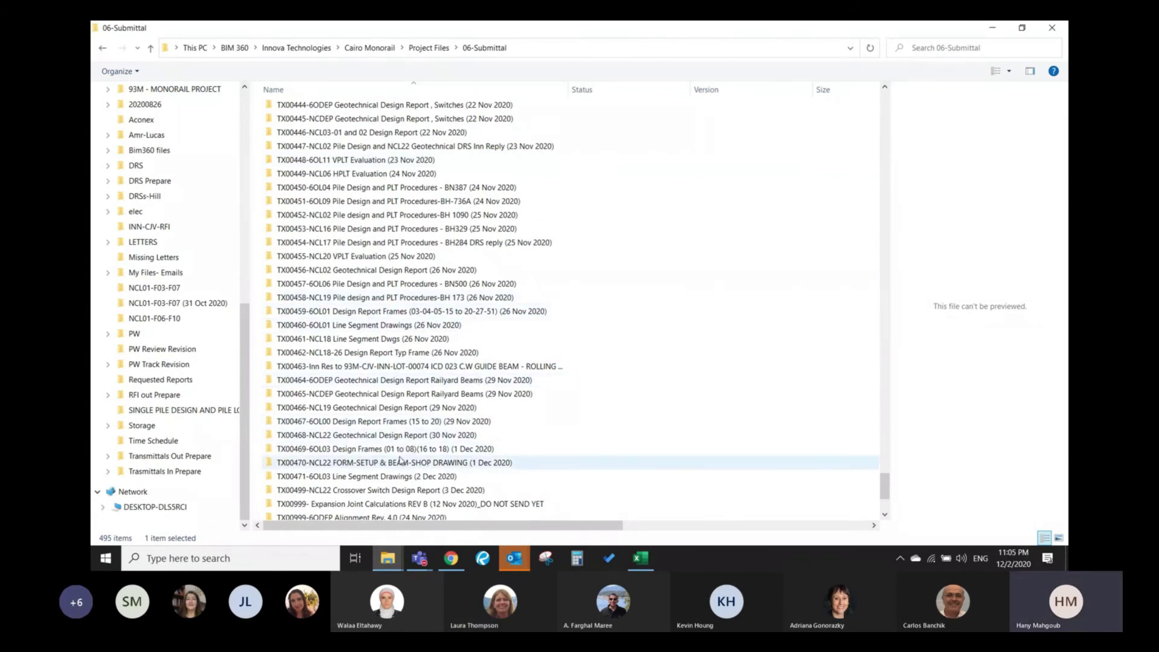
pyautogui.click(399, 463)
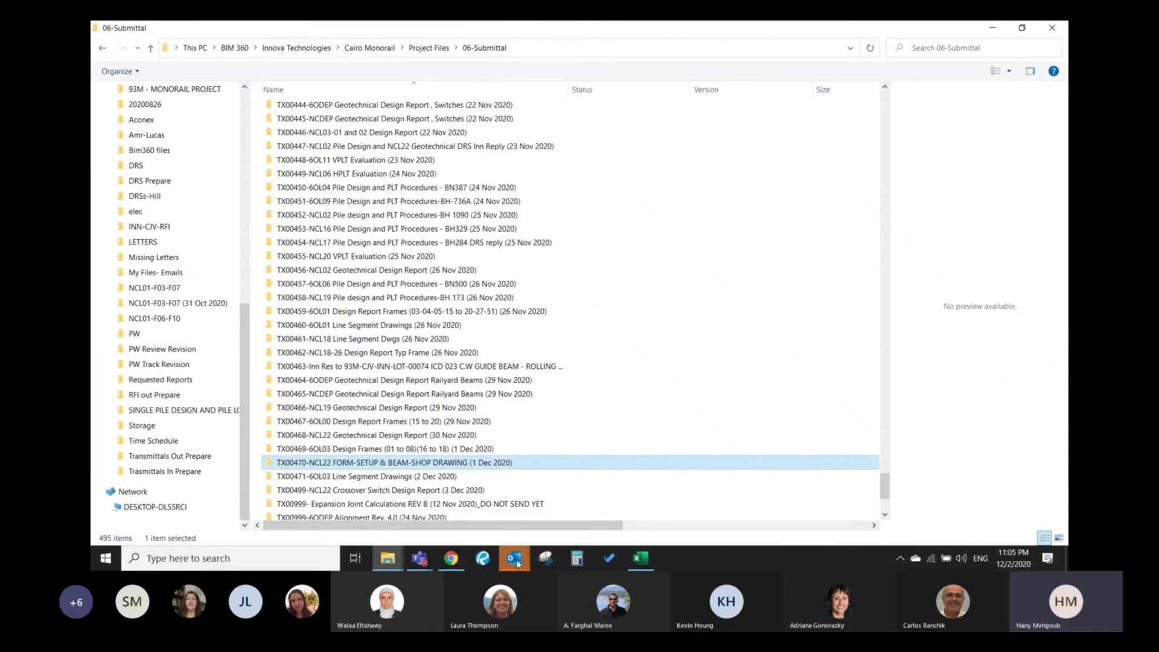
# - Switch to Outlook and open the Transmittals OUT mail folder
pyautogui.moveTo(521, 560)
pyautogui.click(483, 528)
pyautogui.scroll(-2, 161, 447)
pyautogui.click(162, 454)
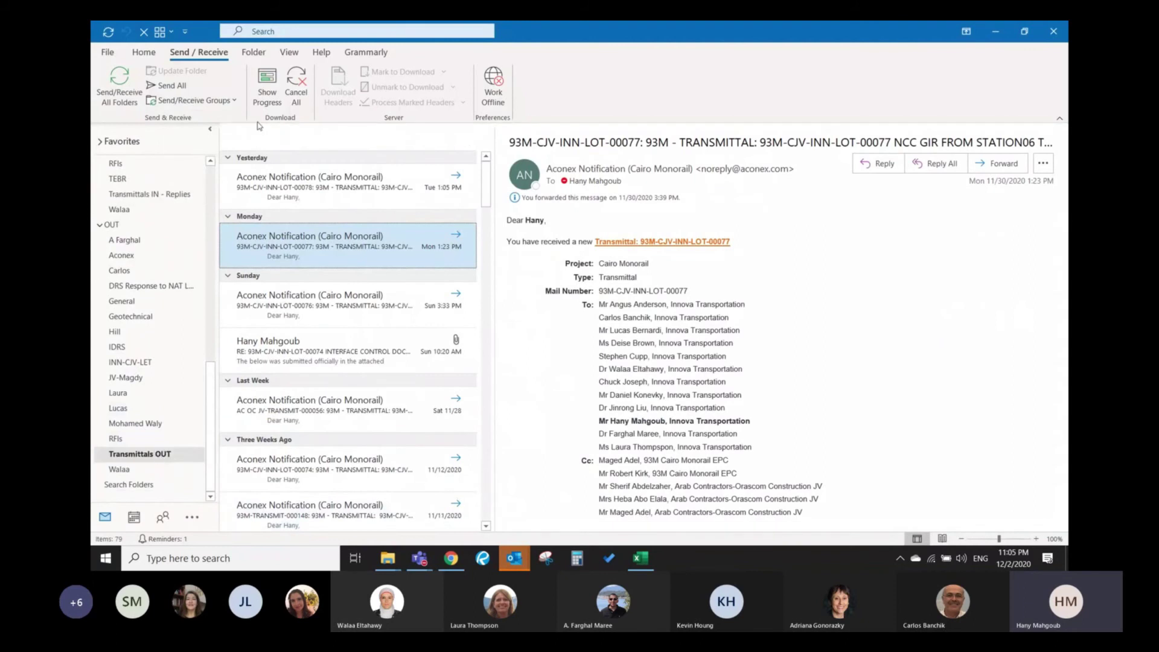
# - Search the current mail folder for "shop" and view the TX00470 and TX00435 notification emails
pyautogui.click(341, 32)
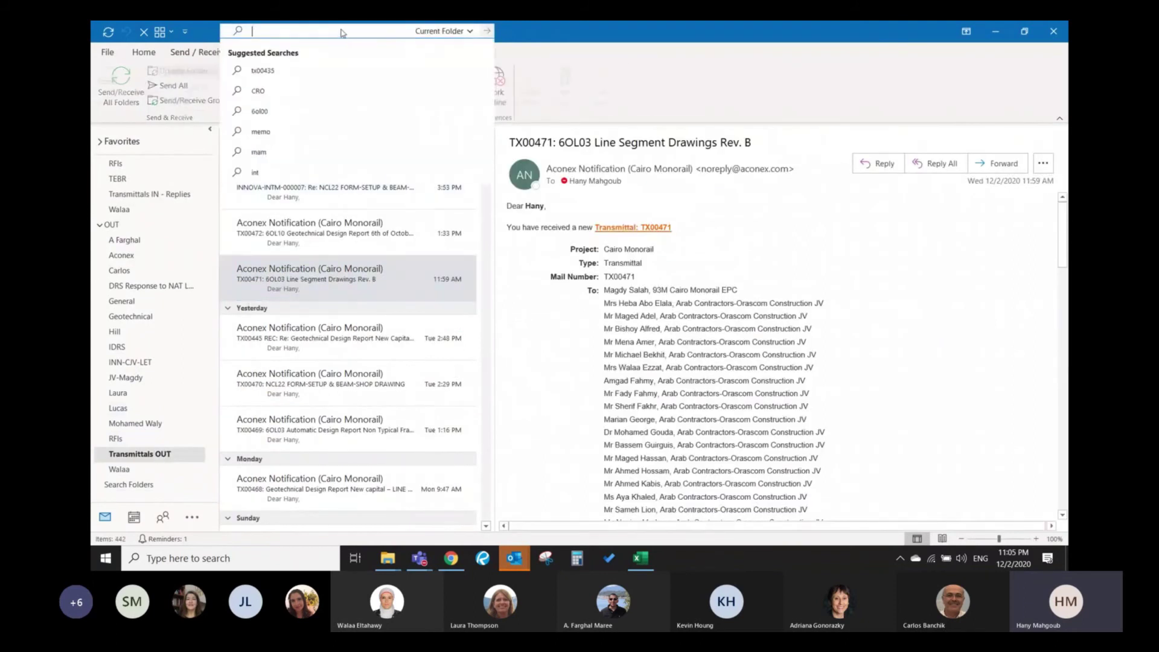
pyautogui.write('shop')
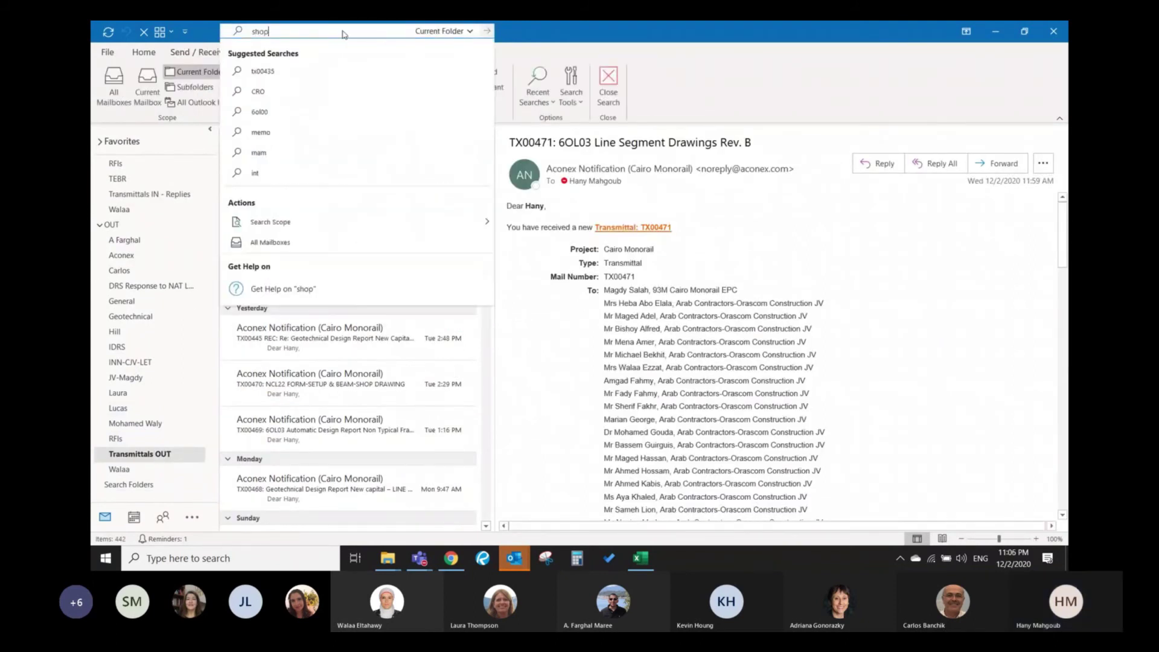
pyautogui.press('Return')
pyautogui.click(381, 249)
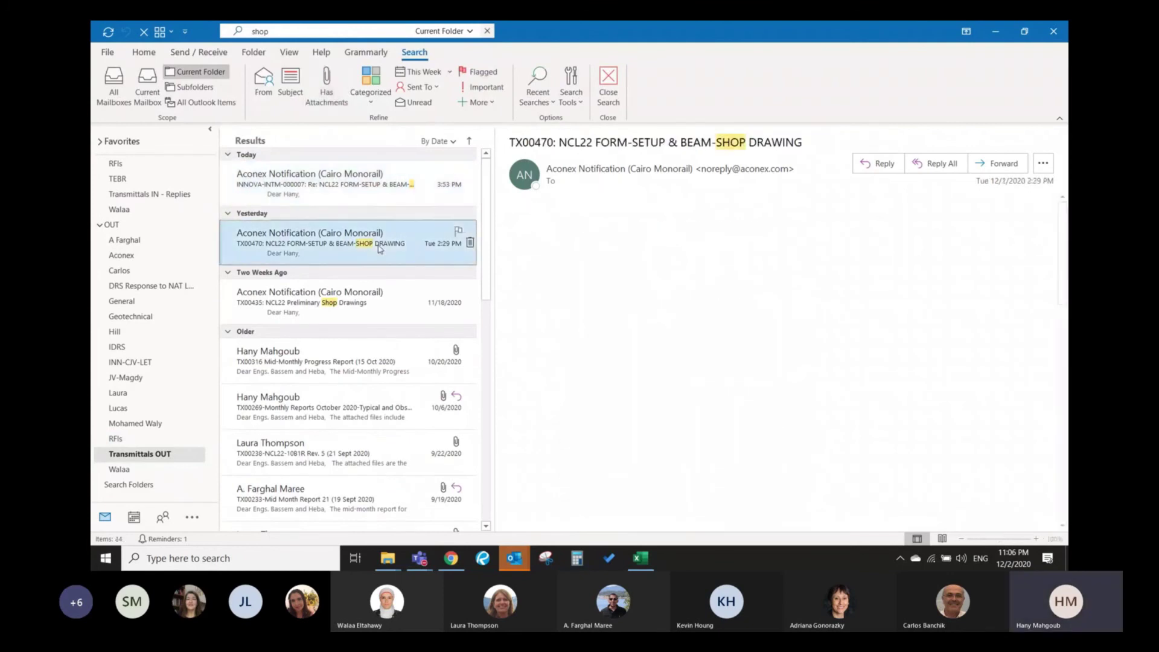
pyautogui.click(378, 299)
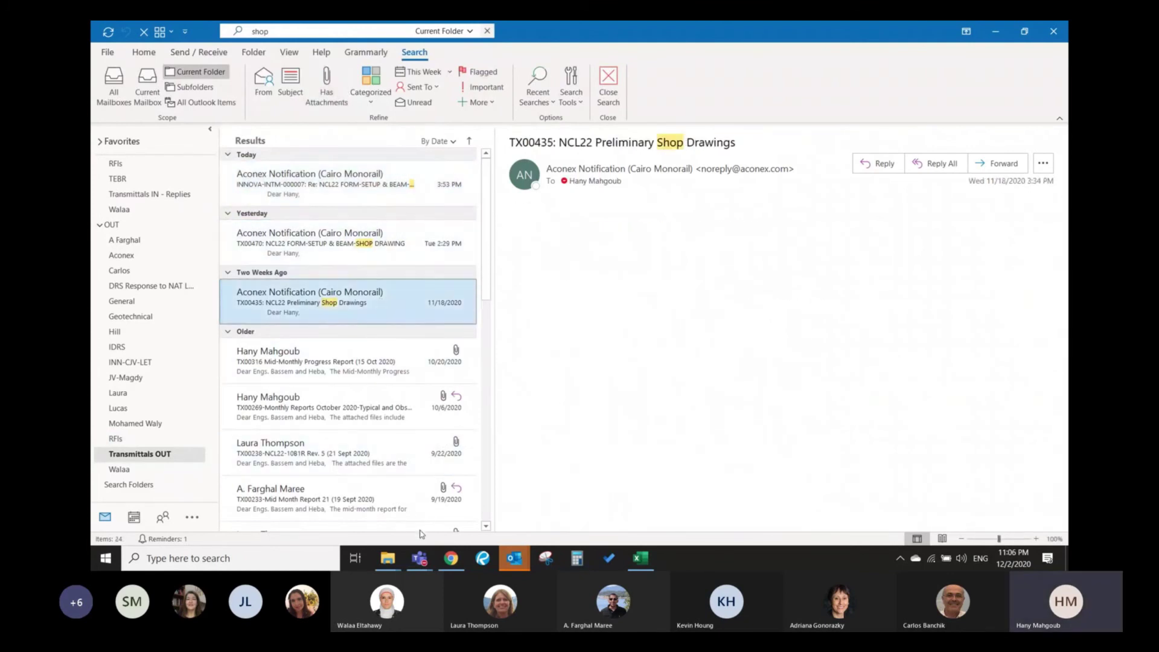
# - Switch to Aconex in Chrome and open the project mail inbox
pyautogui.click(453, 560)
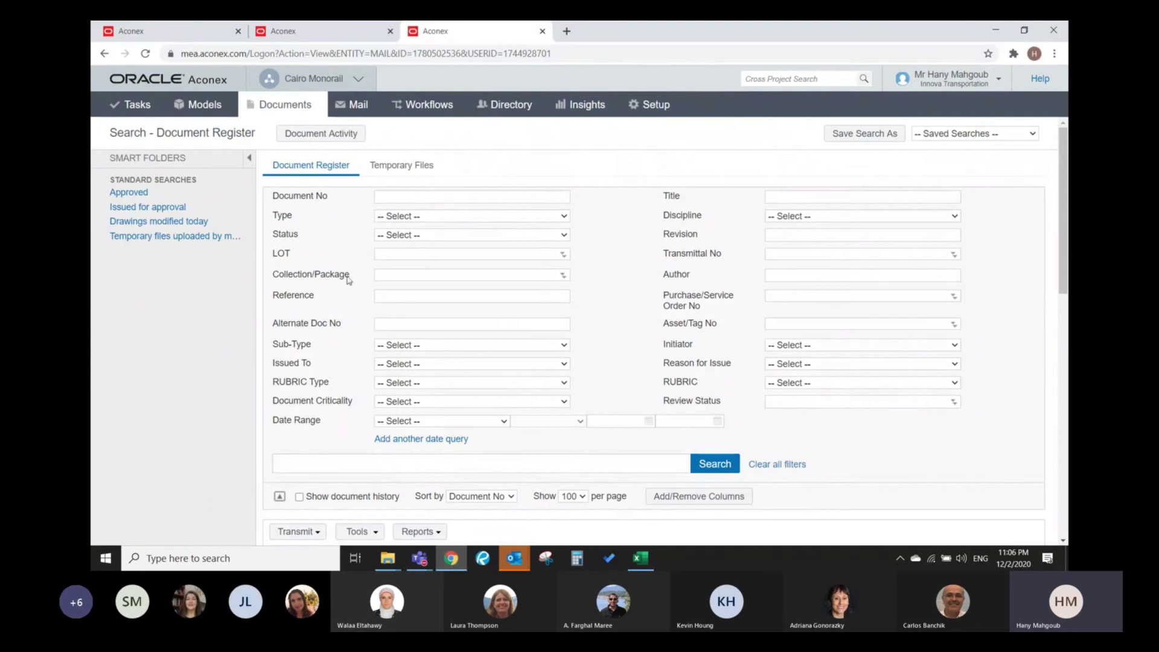
pyautogui.click(359, 107)
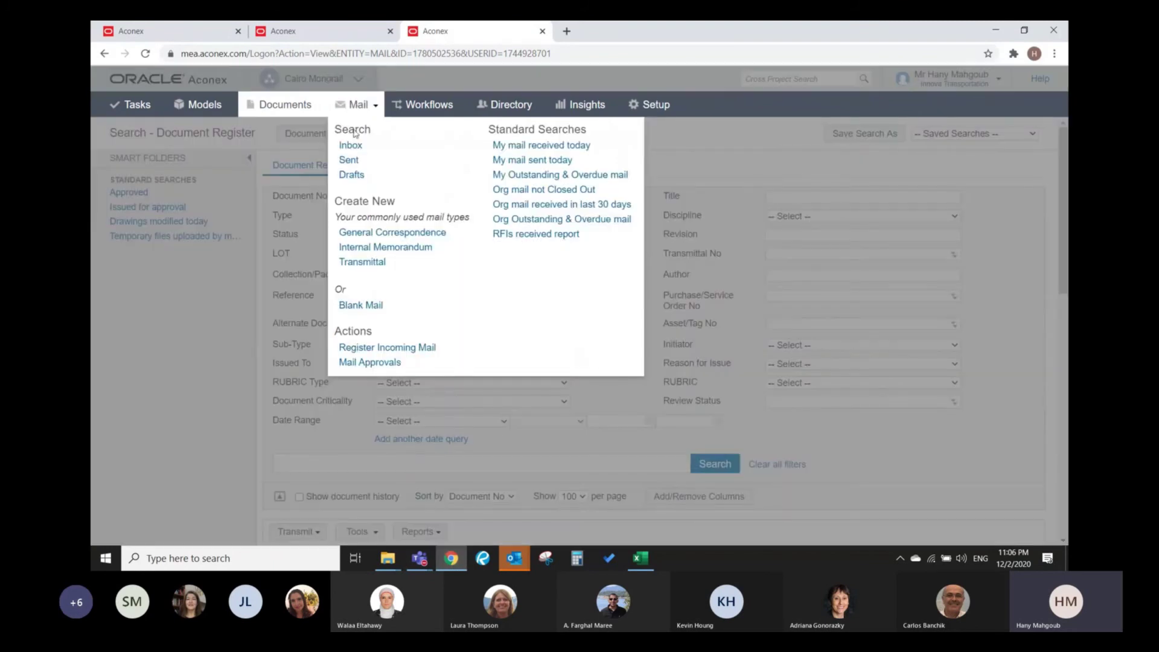
pyautogui.click(396, 147)
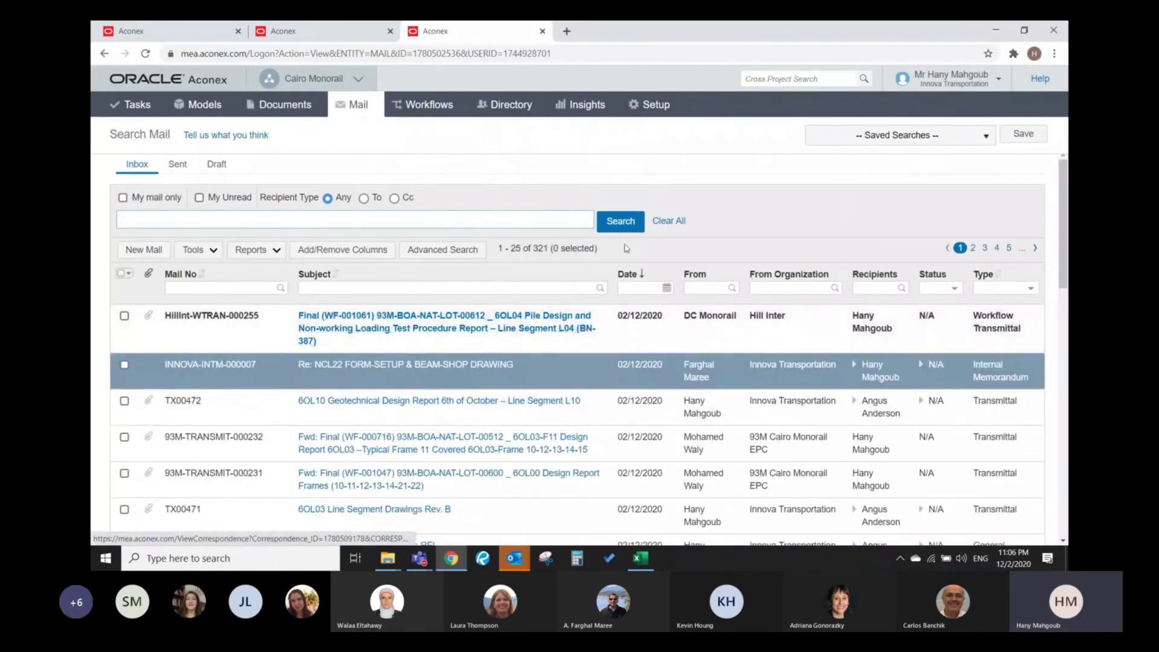
# - Search the Aconex mail inbox for transmittal "tx00435"
pyautogui.click(271, 217)
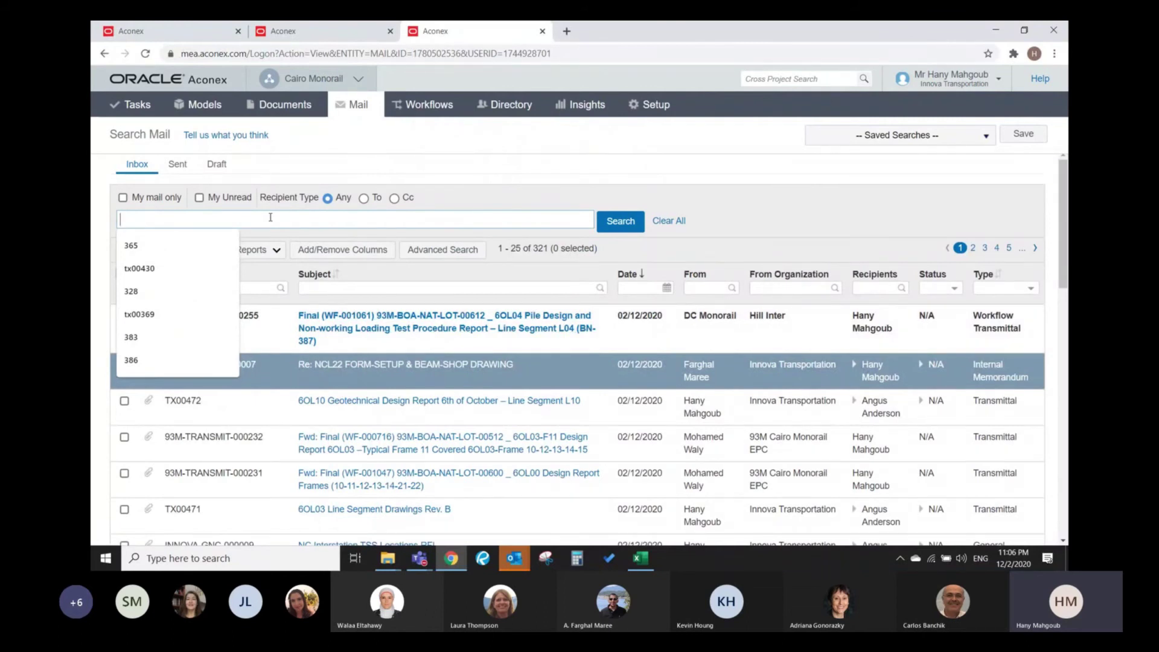
pyautogui.click(95, 222)
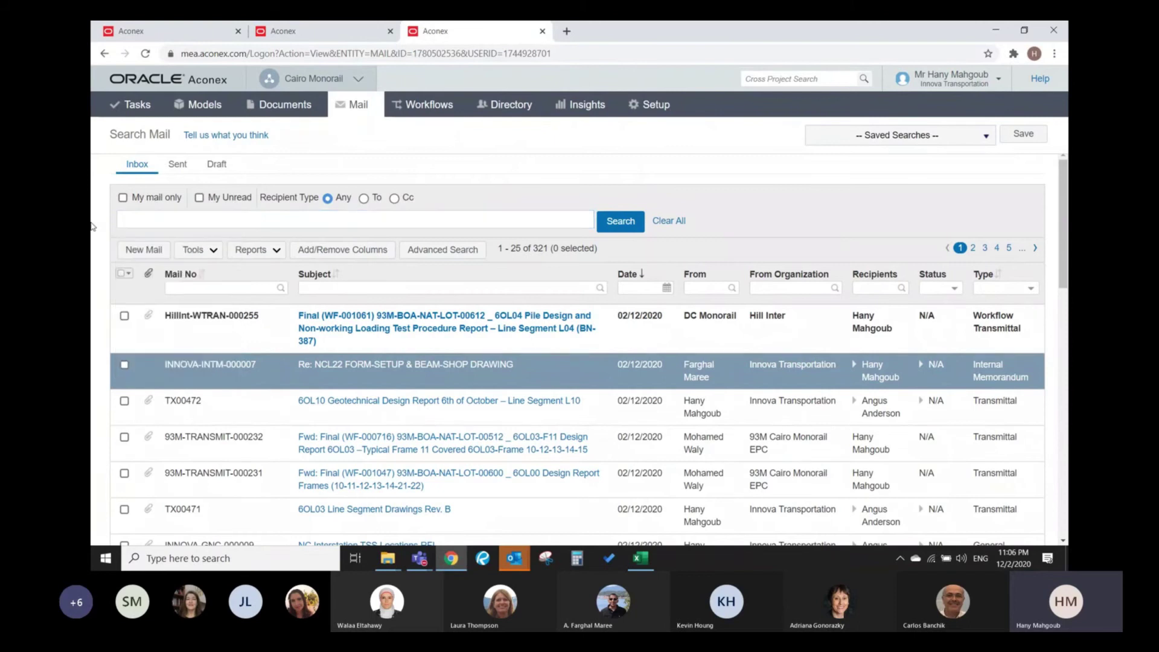
pyautogui.click(171, 222)
pyautogui.write('tx00435')
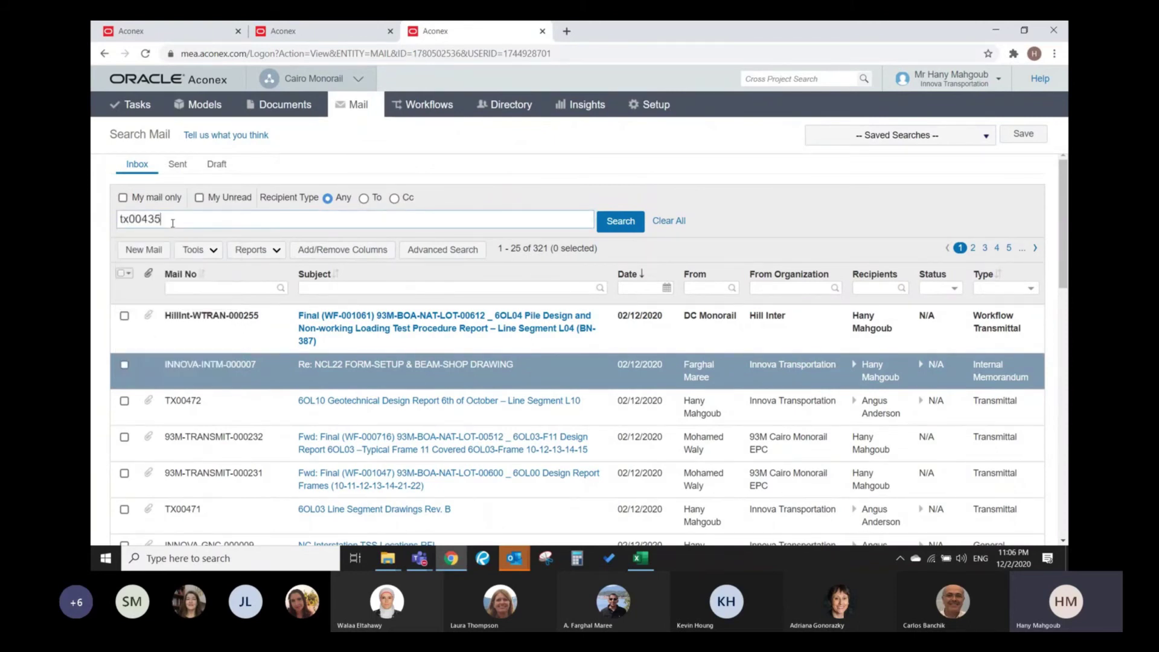
pyautogui.press('Return')
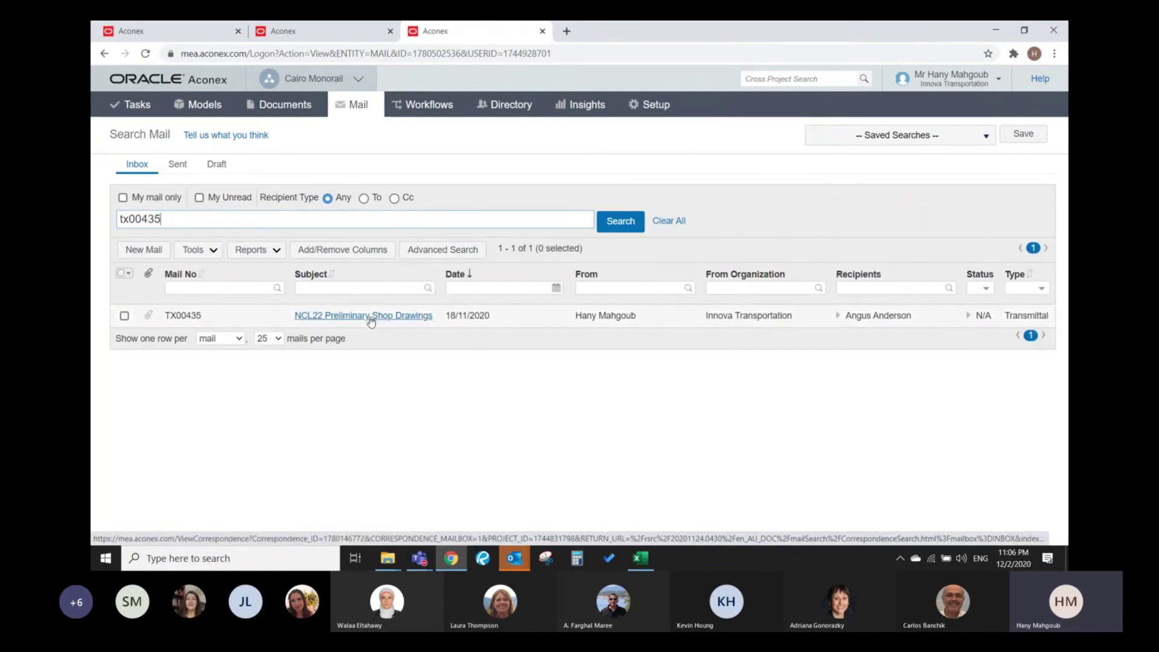
# - Examine the mail search keyword and the column filters for Mail No, Subject, Date, From and From Organization
pyautogui.moveTo(169, 220); pyautogui.dragTo(120, 221)
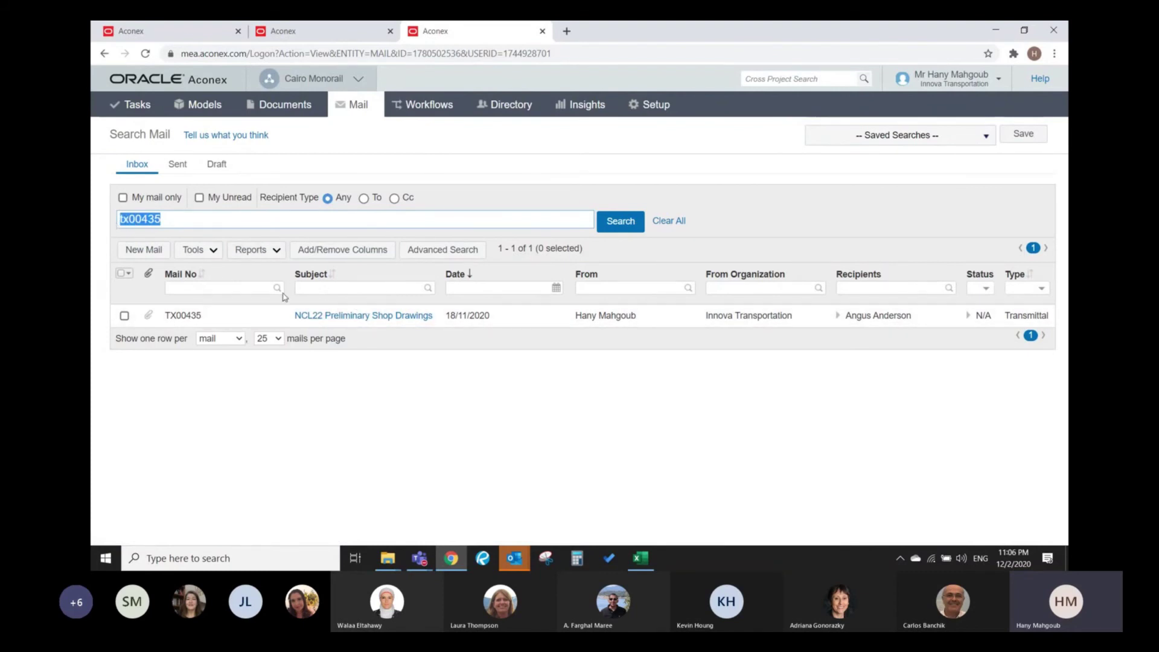
pyautogui.click(215, 288)
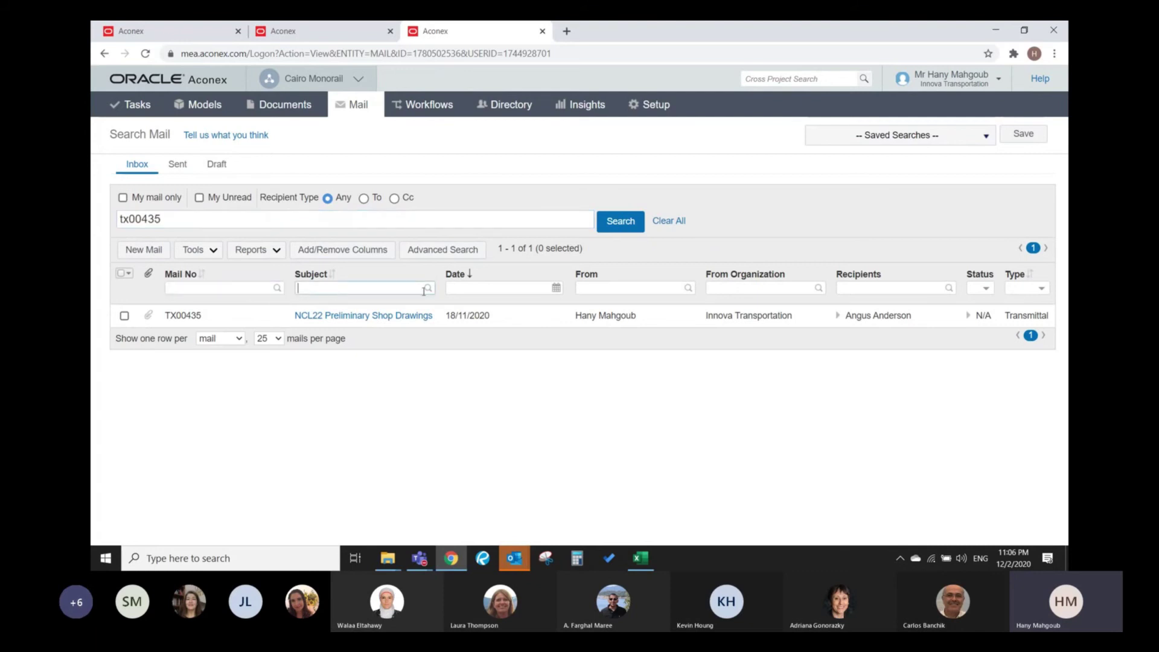
pyautogui.click(468, 288)
pyautogui.click(607, 288)
pyautogui.click(737, 289)
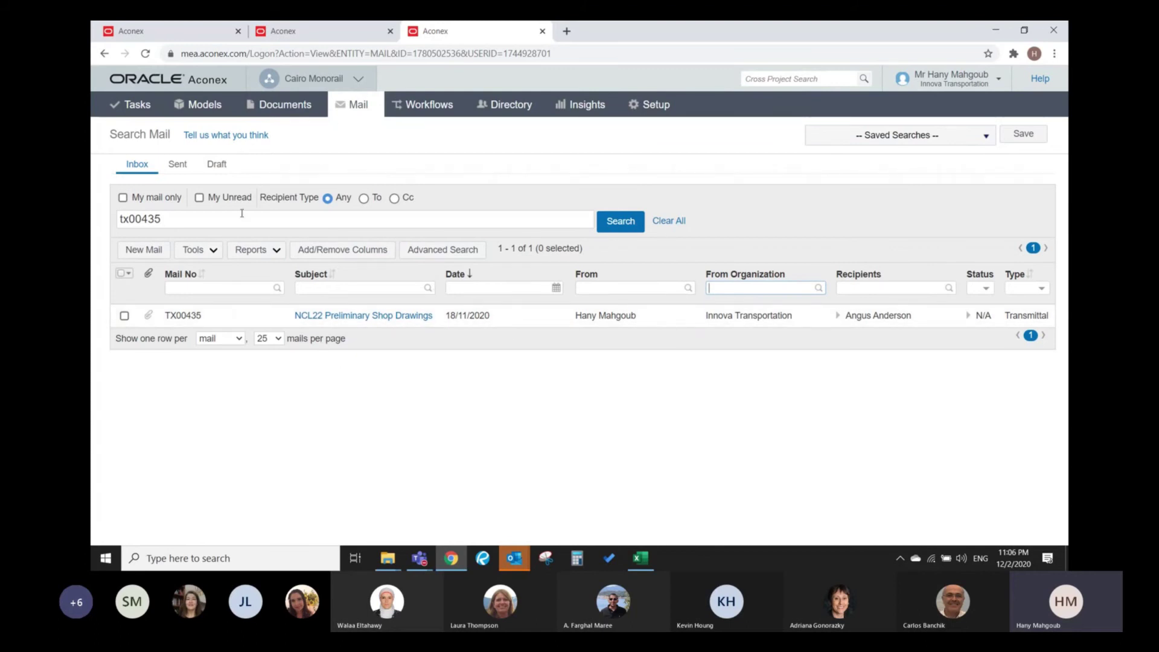
# - Clear the inbox keyword and search the sent mail for transmittal "tx00470"
pyautogui.moveTo(162, 218); pyautogui.dragTo(92, 225)
pyautogui.press('BackSpace')
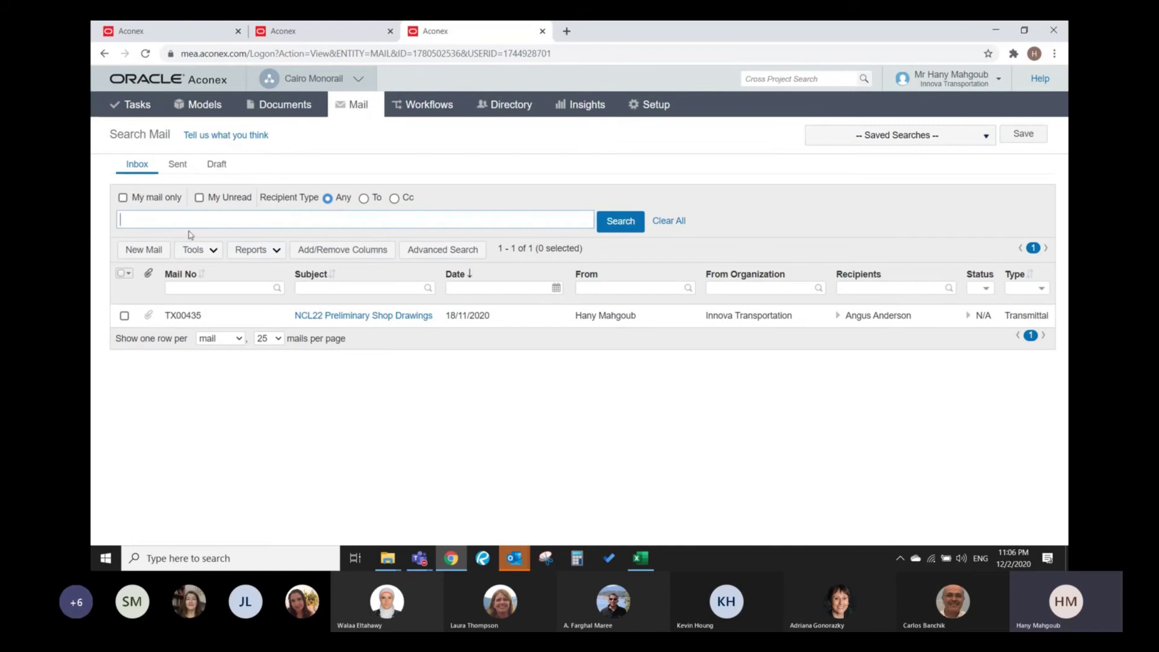
pyautogui.click(181, 170)
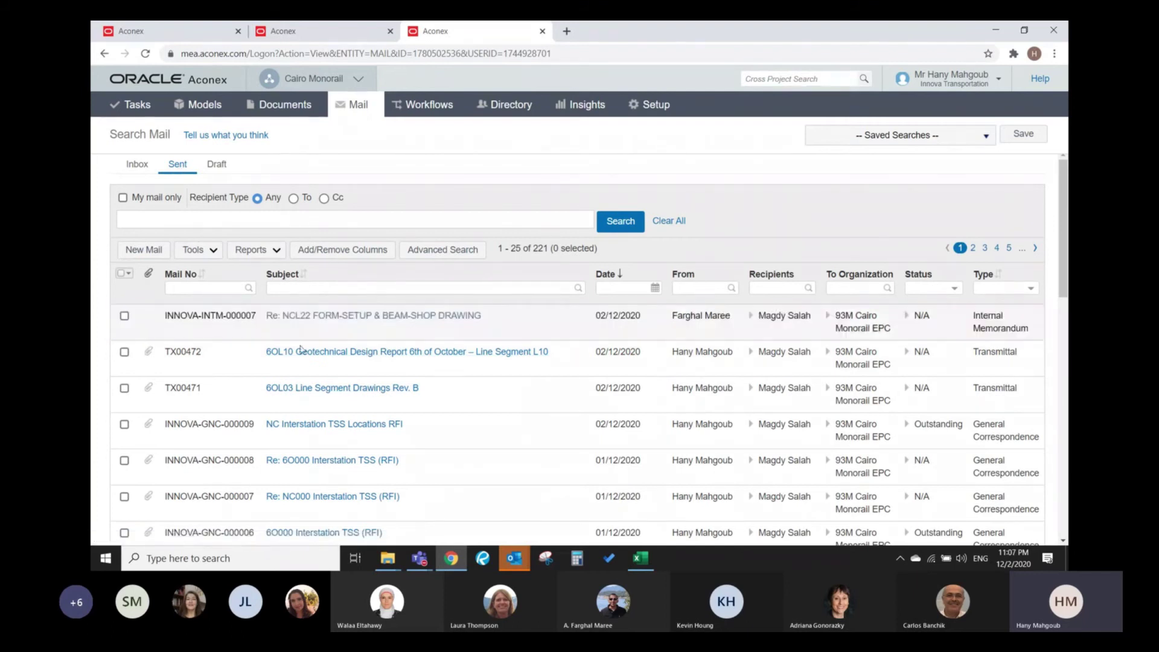
pyautogui.click(217, 217)
pyautogui.write('tx00470')
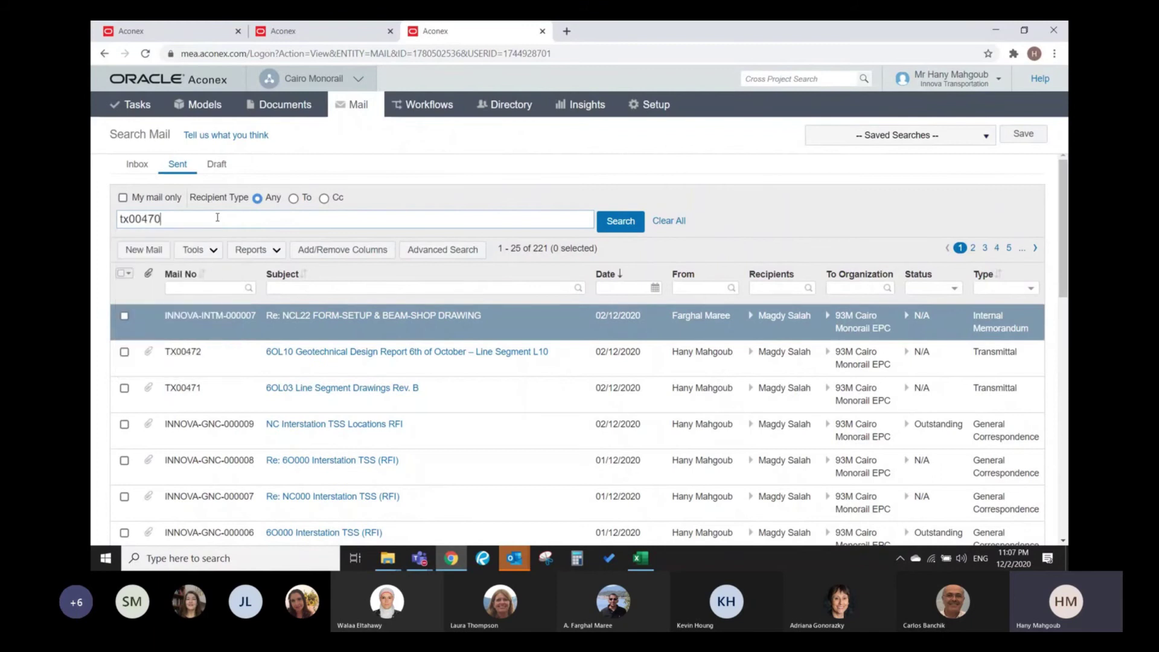
pyautogui.press('Return')
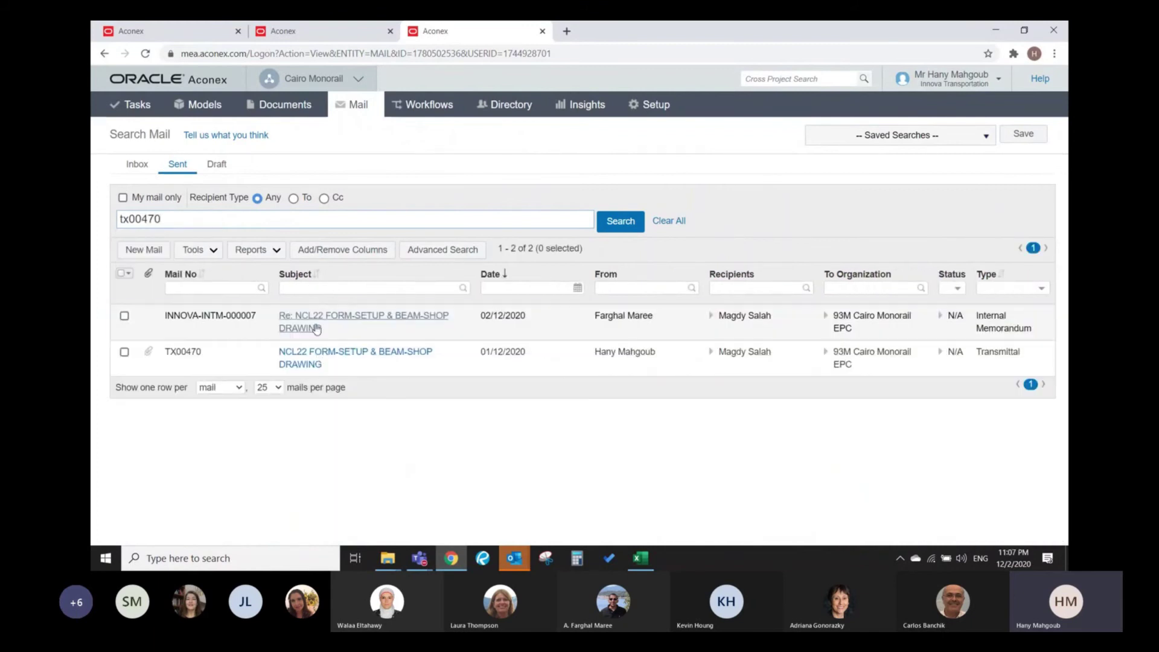
# - Highlight the internal memorandum INNOVA-INTM-000007 in the sent mail search results
pyautogui.click(497, 321)
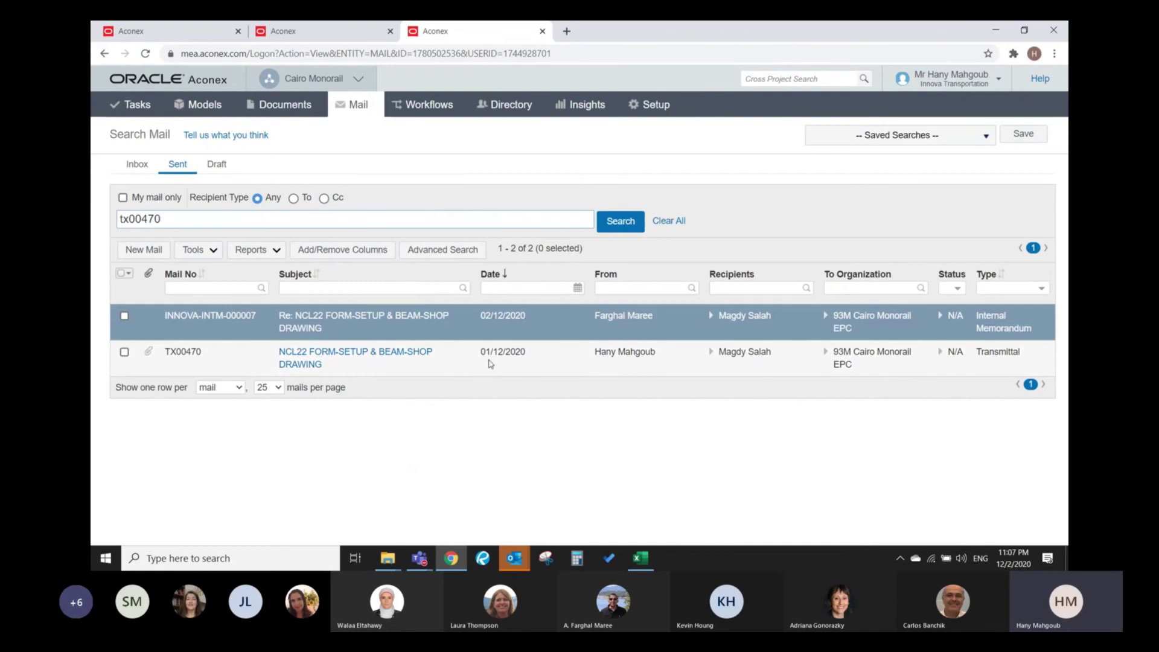
pyautogui.click(264, 337)
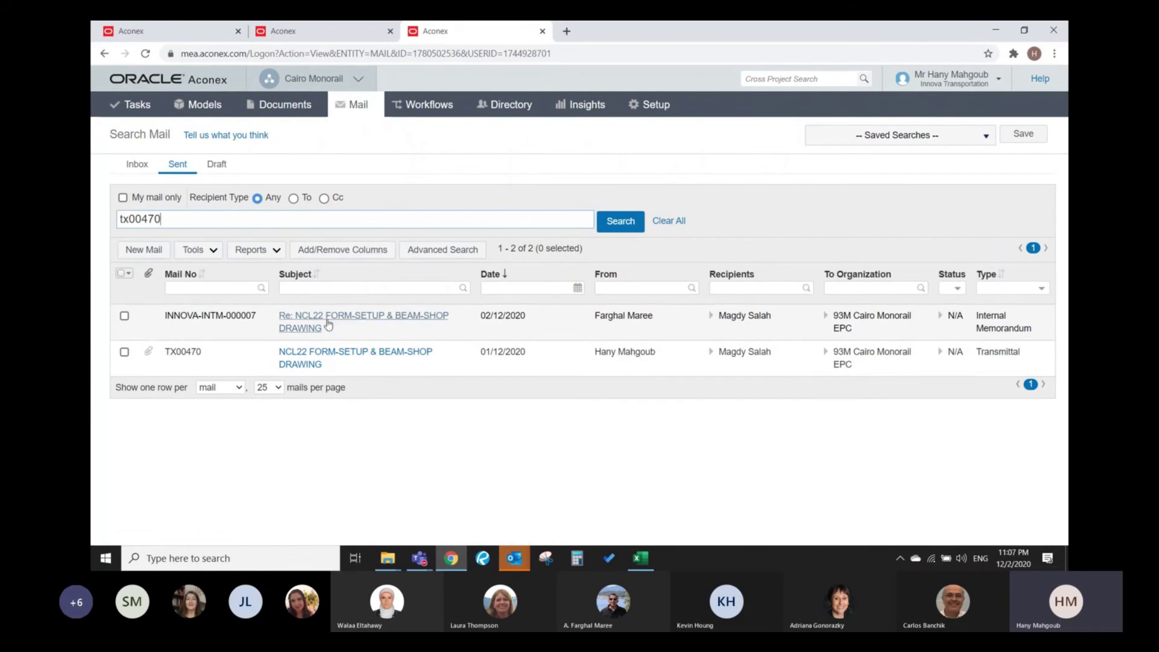
pyautogui.click(220, 319)
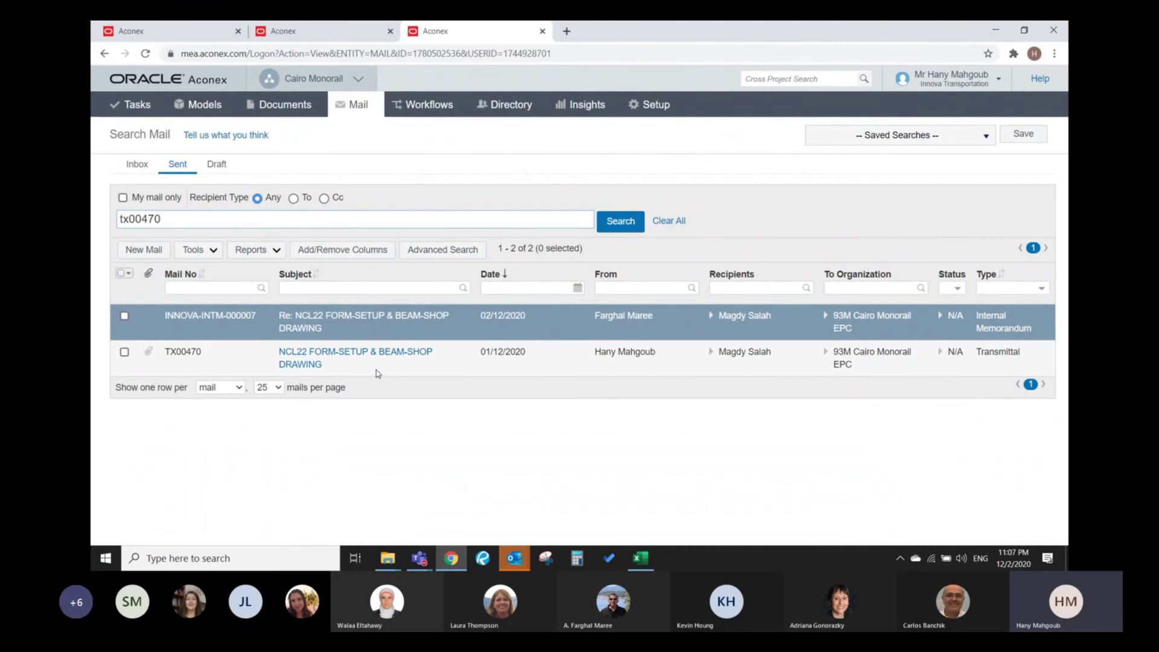
# - Clear the "tx00470" keyword from the sent mail search
pyautogui.moveTo(166, 220); pyautogui.dragTo(106, 225)
pyautogui.click(361, 107)
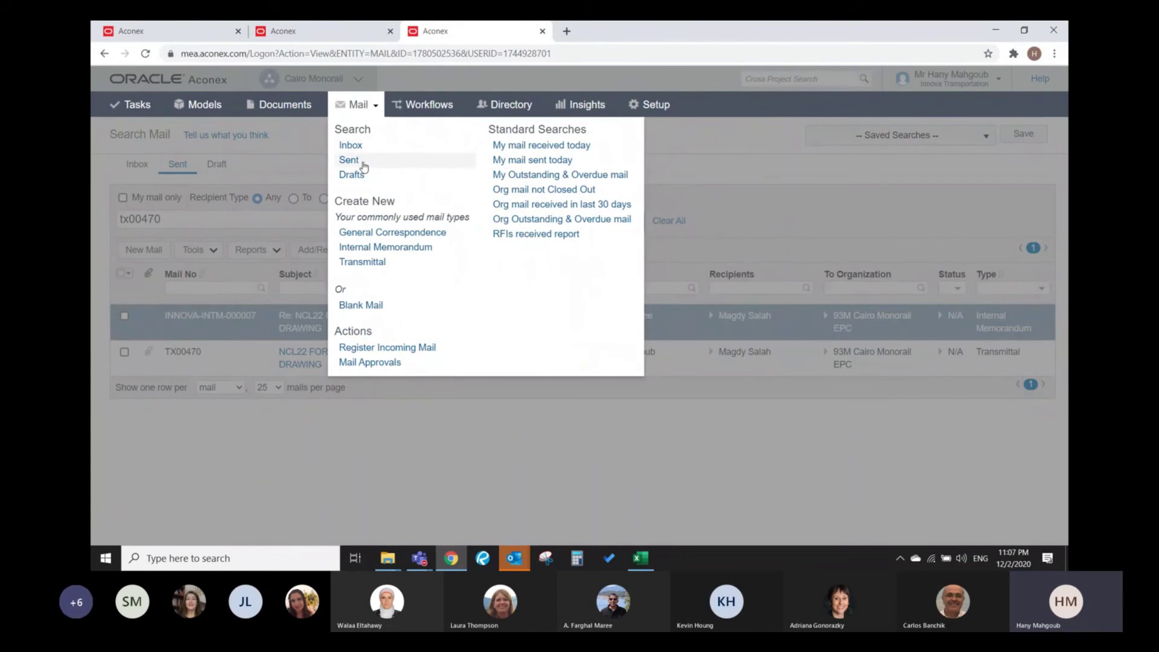
pyautogui.click(194, 221)
pyautogui.moveTo(192, 221); pyautogui.dragTo(99, 219)
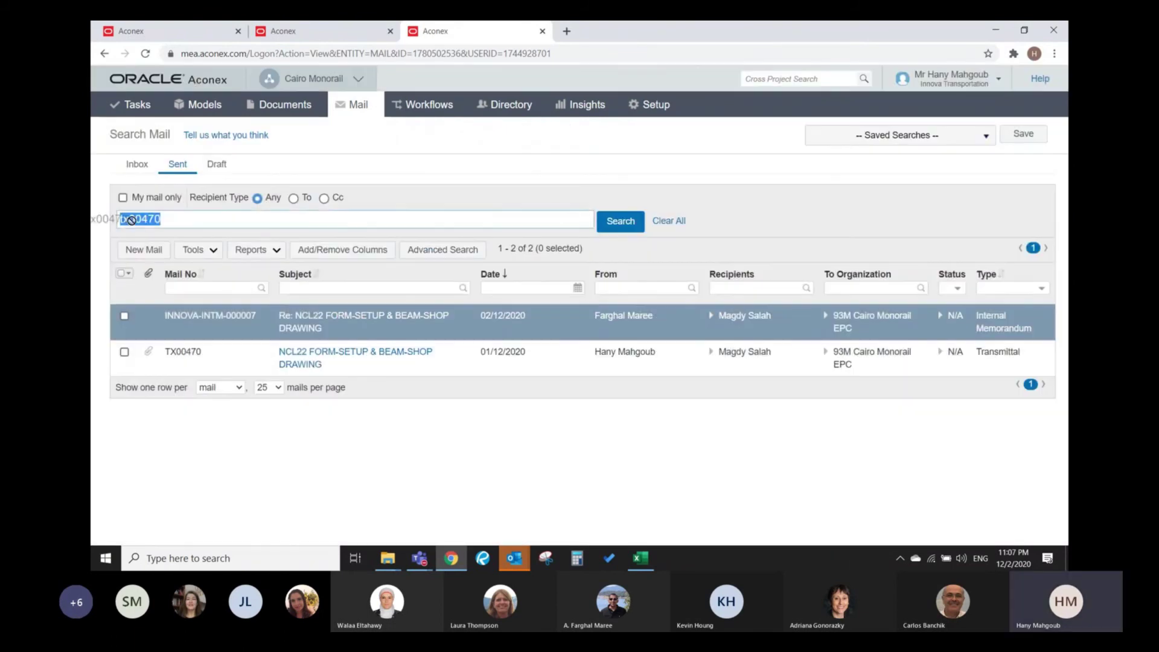
pyautogui.press('BackSpace')
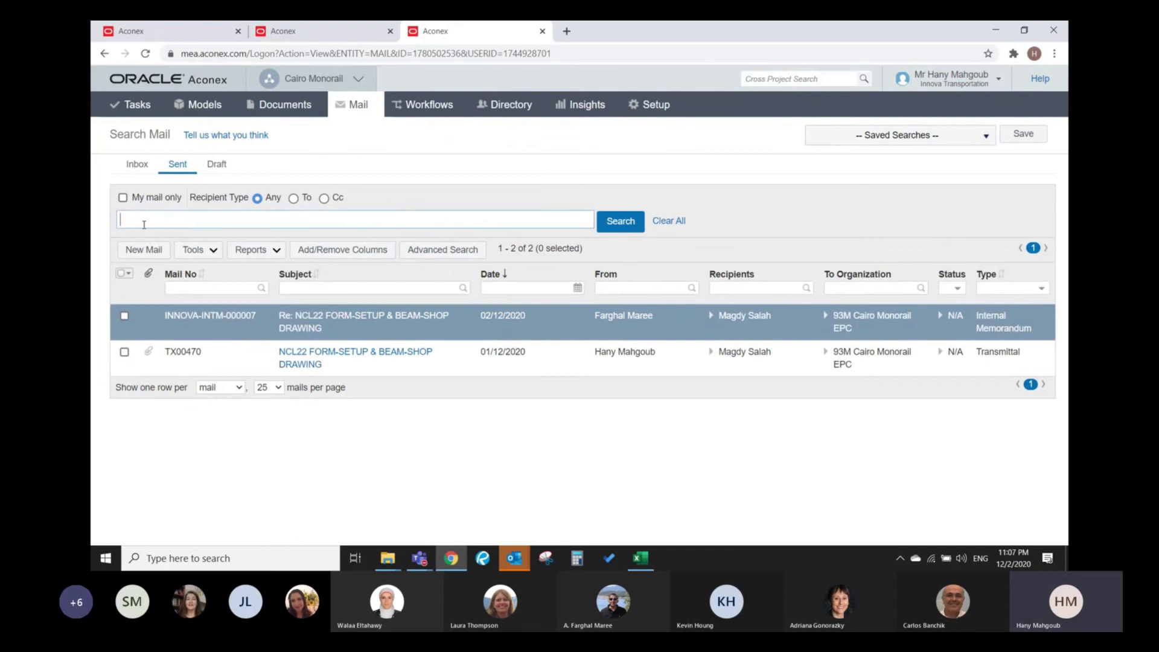
# - Open the document register, clear all its search filters and look over the listed documents
pyautogui.click(283, 105)
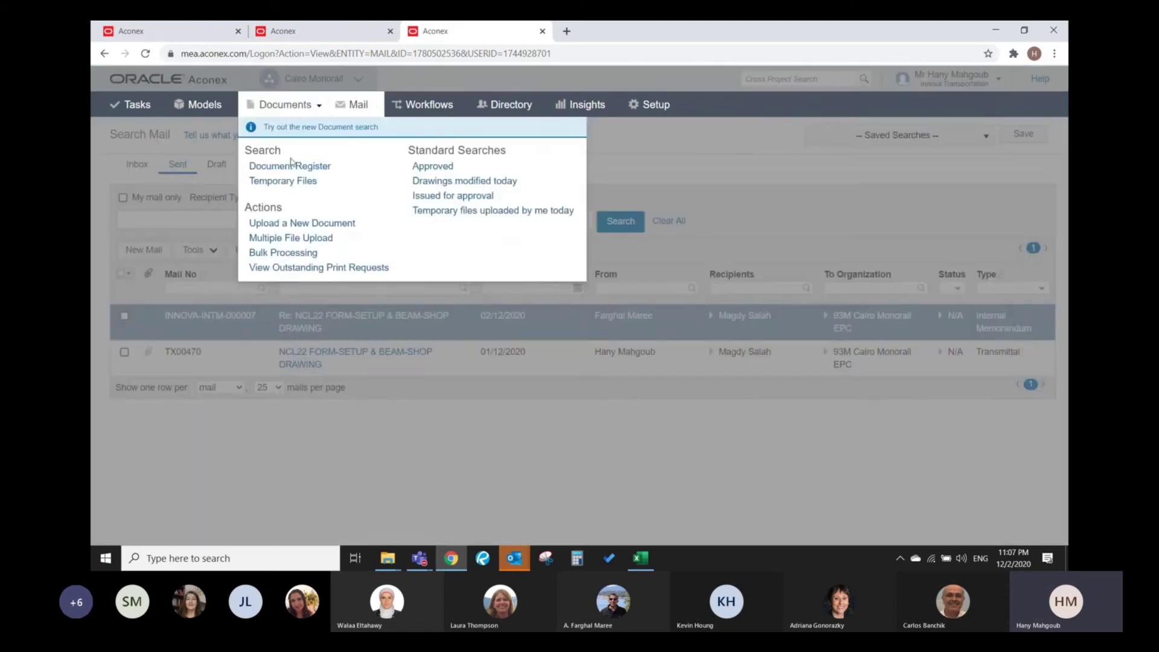
pyautogui.click(299, 172)
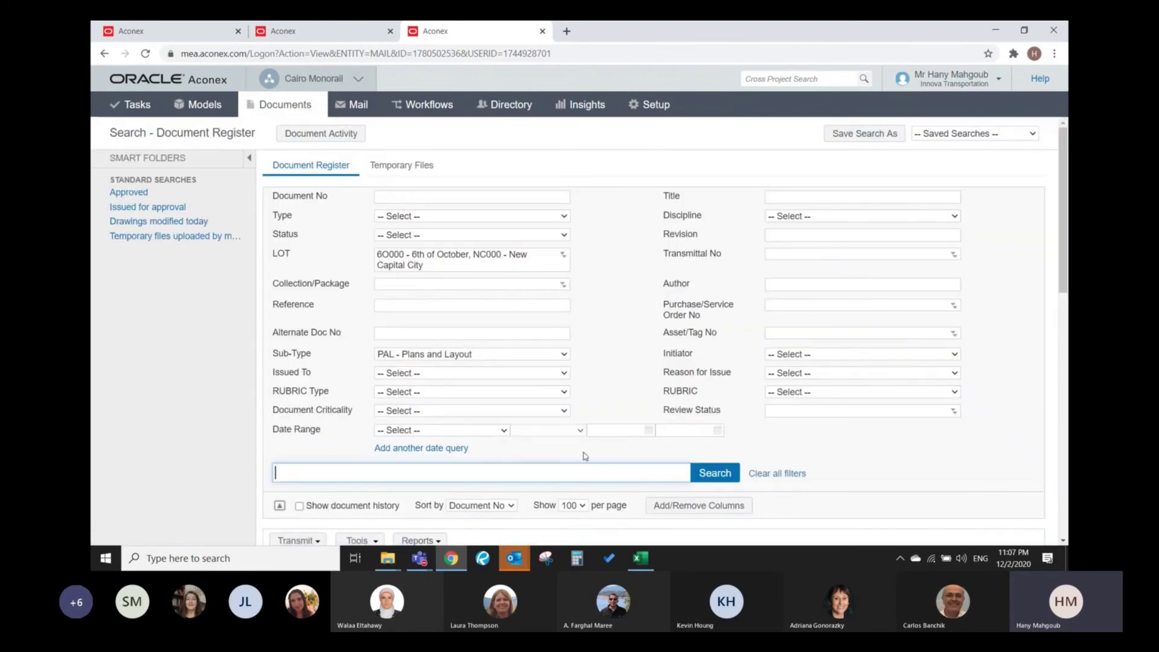
pyautogui.click(761, 475)
pyautogui.scroll(-4, 504, 407)
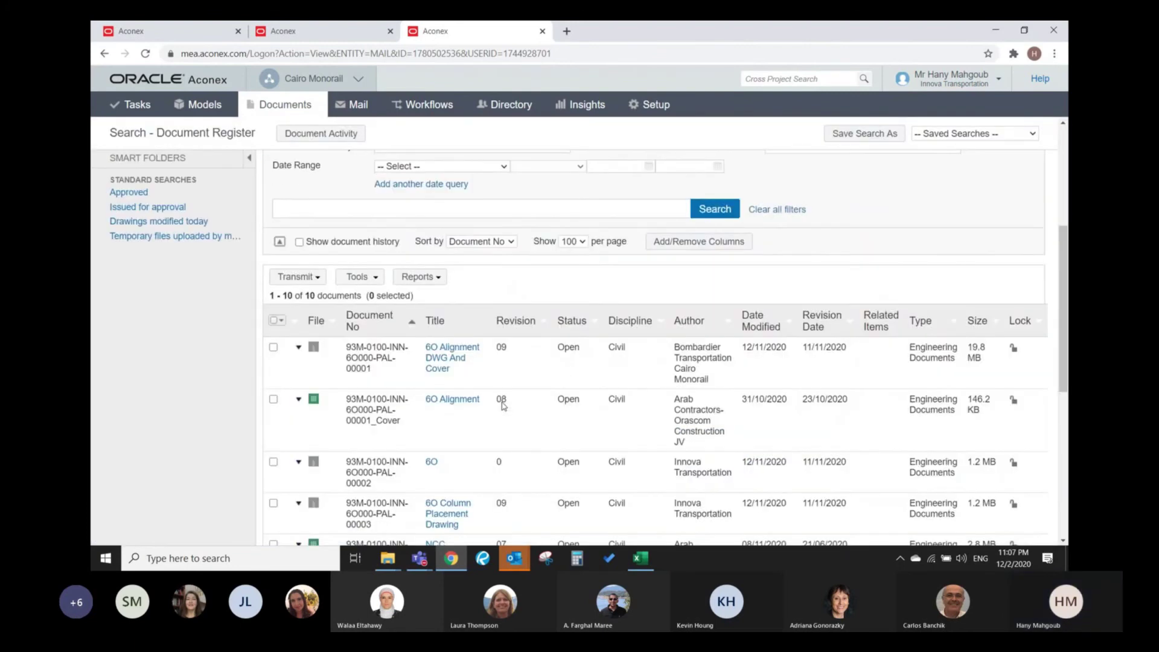
pyautogui.scroll(4, 502, 405)
# - Review the document list and the available document and mail actions, such as document uploads and new mail types
pyautogui.click(359, 105)
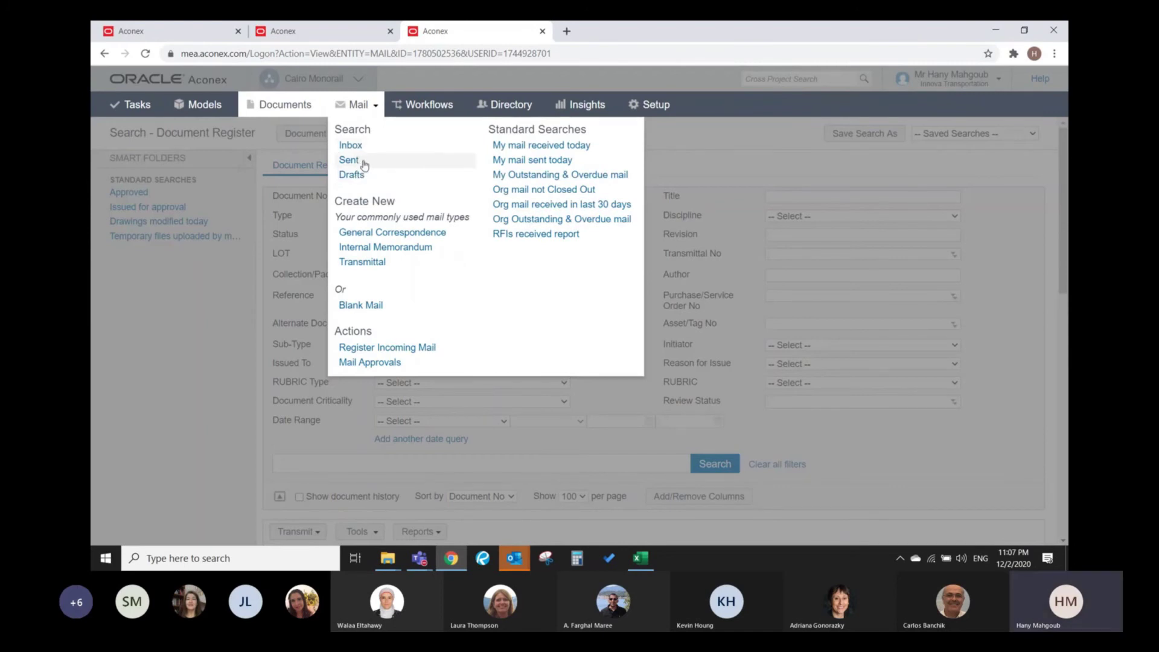
pyautogui.click(207, 354)
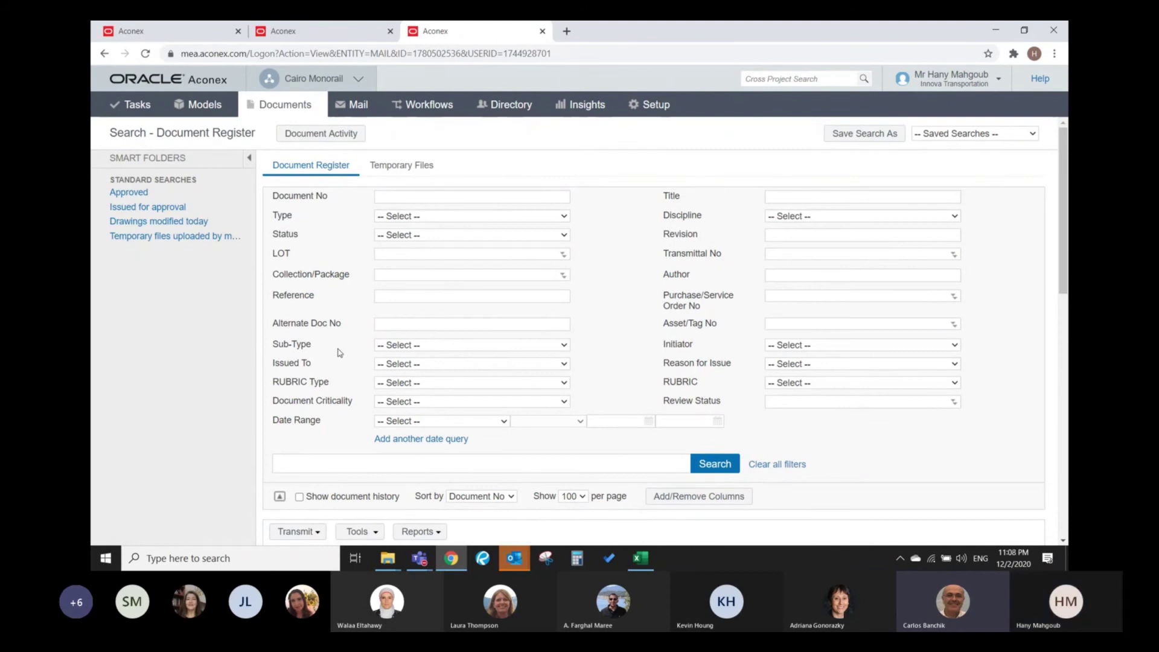
pyautogui.scroll(-3, 338, 353)
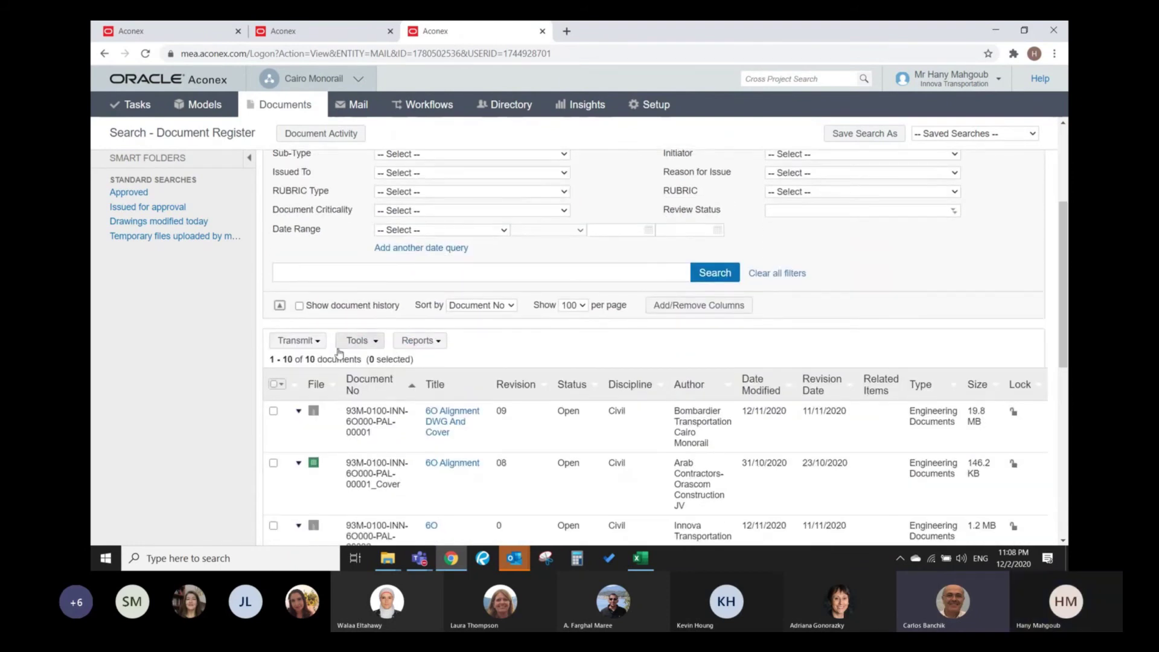
pyautogui.scroll(1, 250, 354)
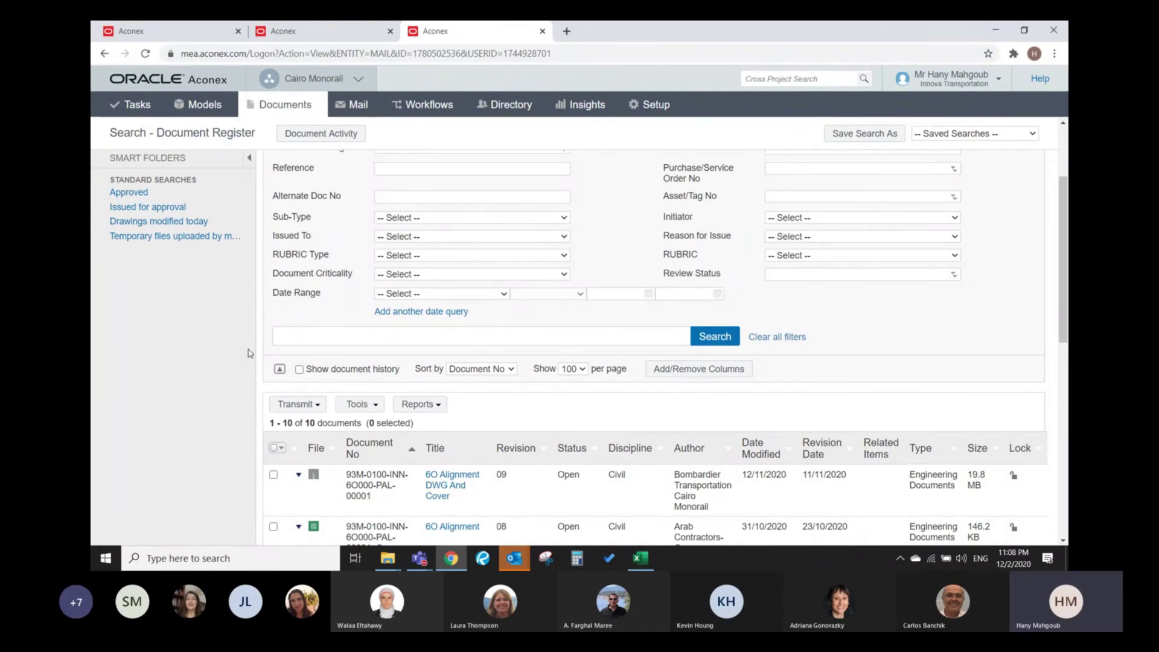
pyautogui.click(362, 107)
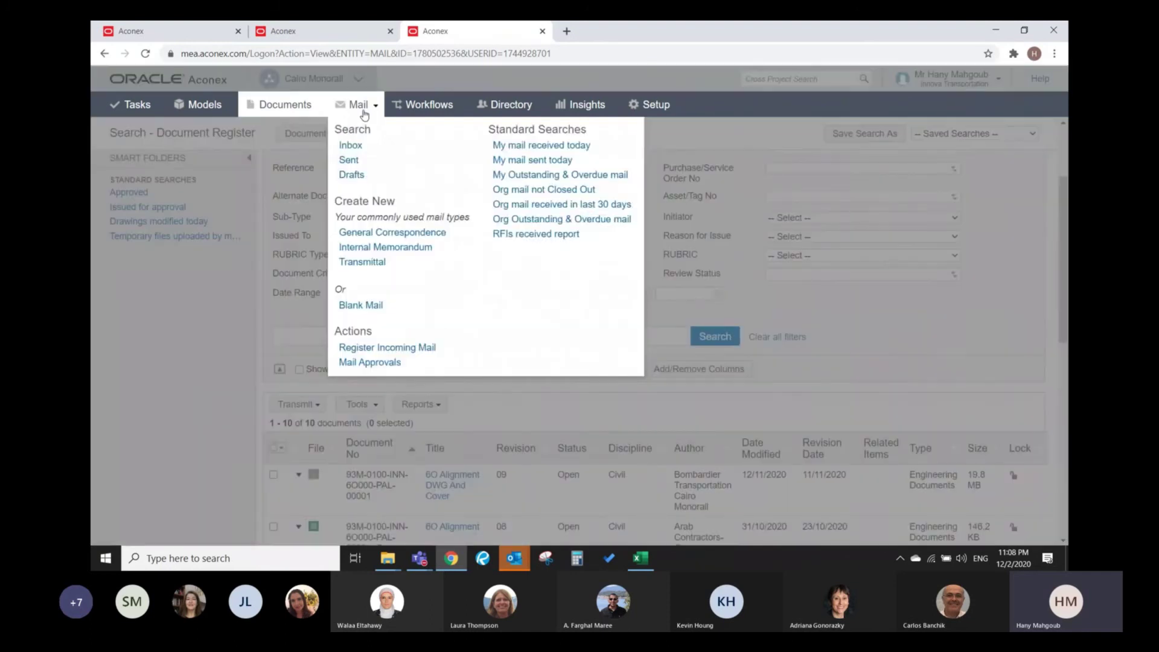
pyautogui.click(285, 104)
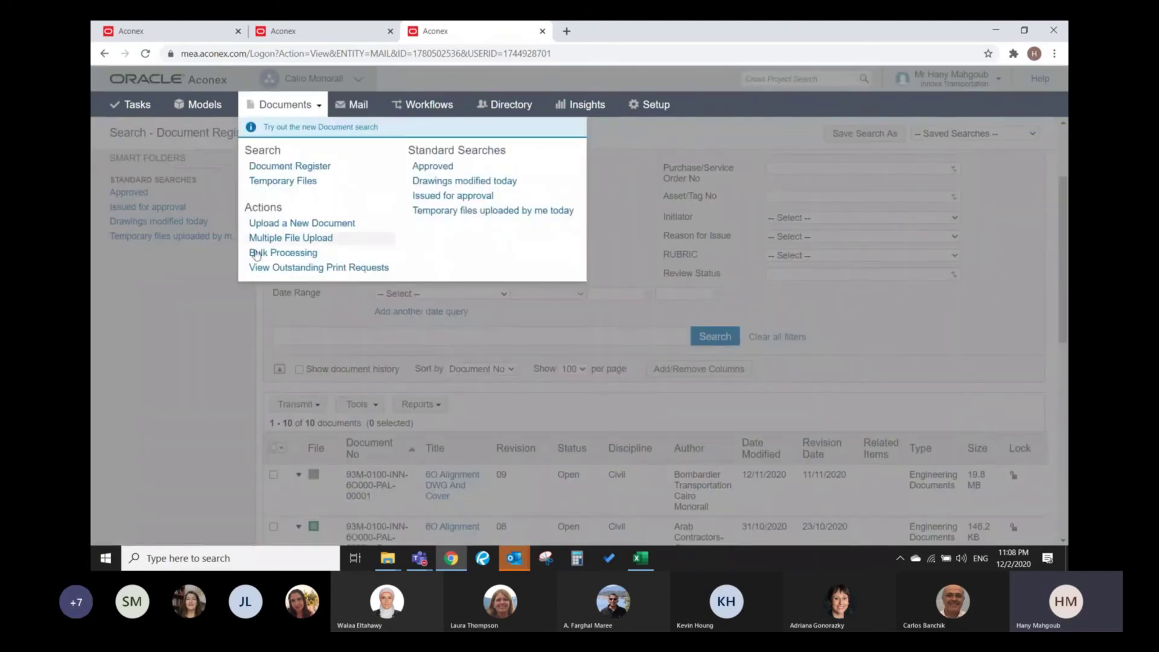
pyautogui.click(319, 103)
pyautogui.click(319, 102)
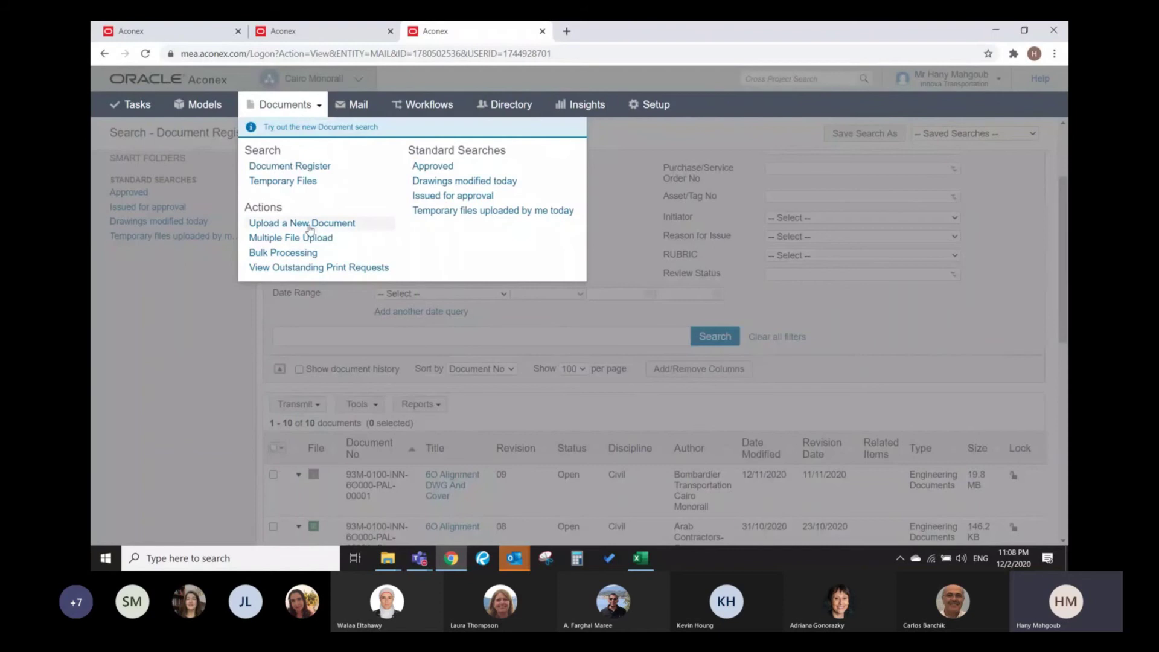
# - Open a new General Correspondence mail to review its attachment options and fields, and return to the document register
pyautogui.click(358, 105)
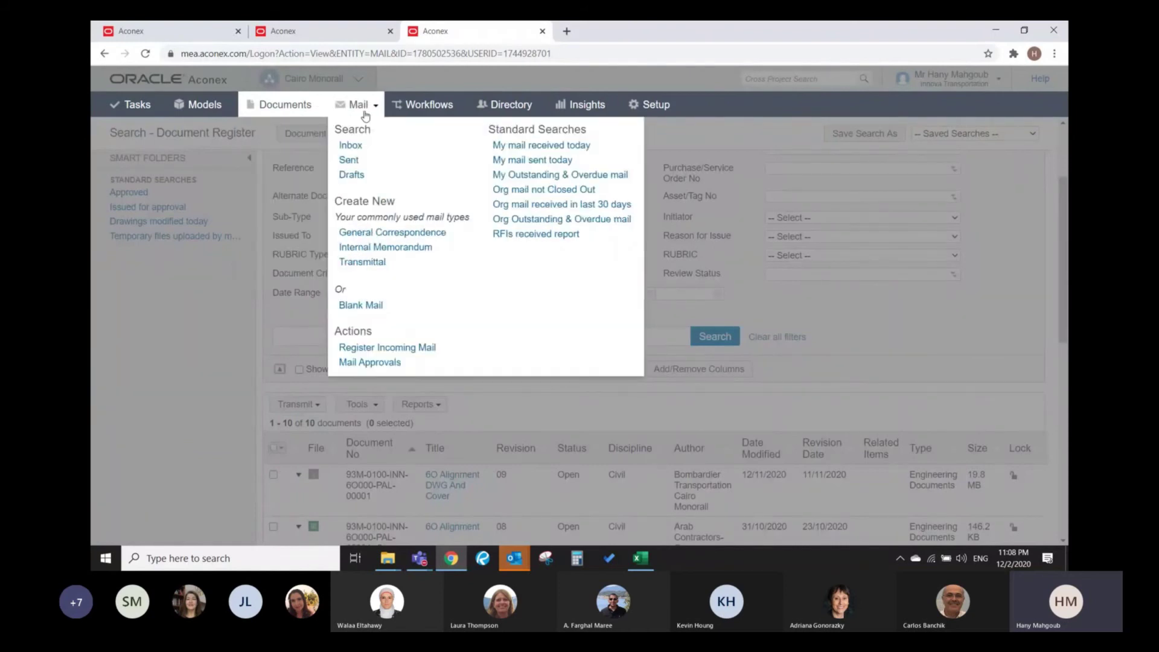
pyautogui.click(389, 239)
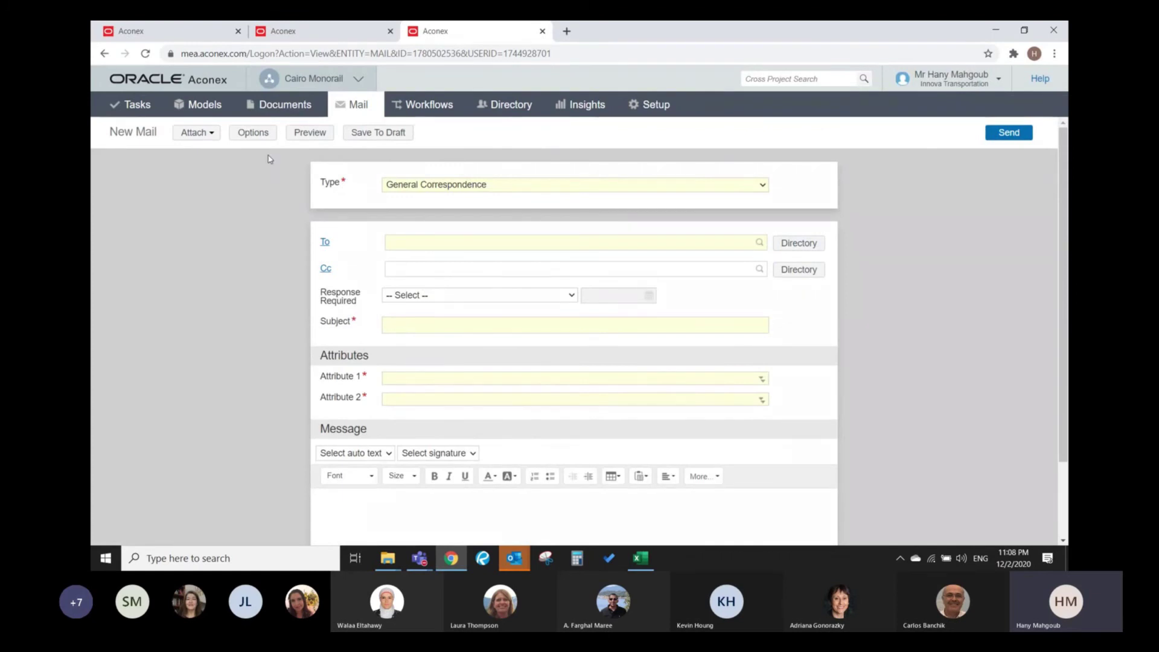
pyautogui.click(206, 137)
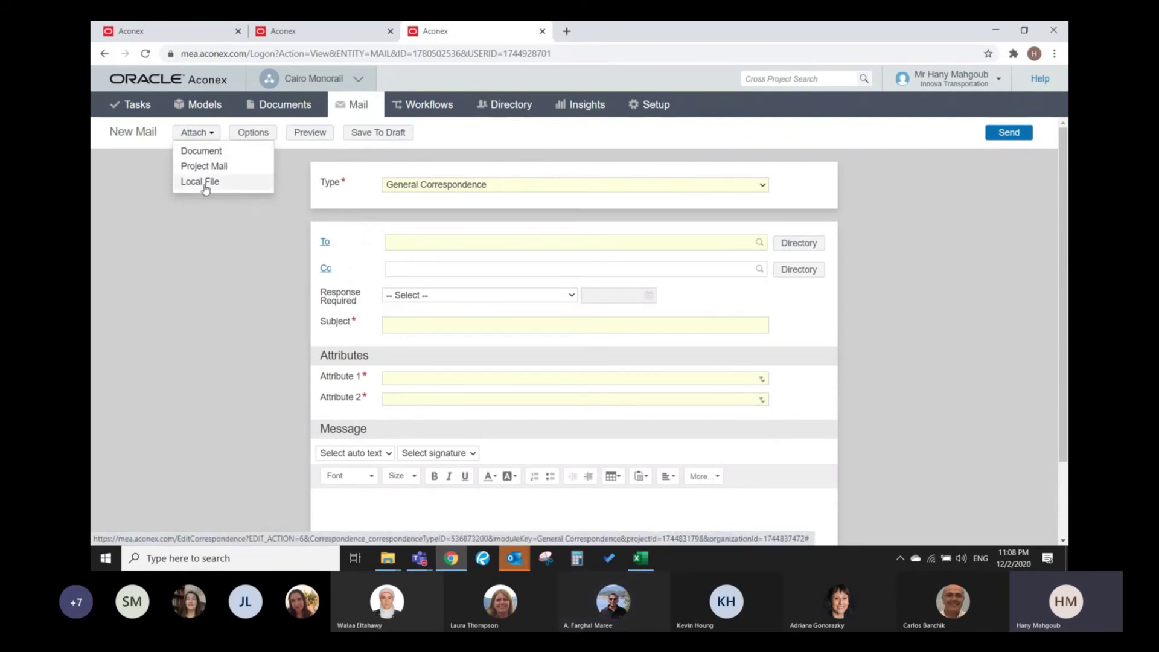
pyautogui.click(396, 242)
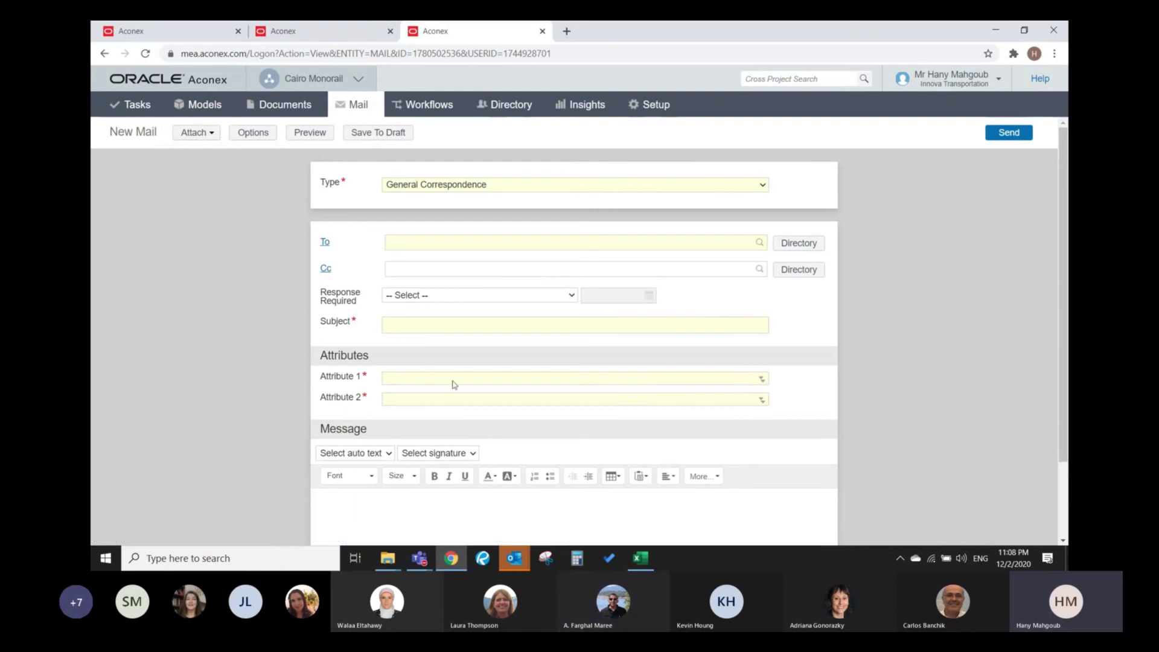
pyautogui.scroll(-2, 459, 416)
pyautogui.scroll(-1, 458, 416)
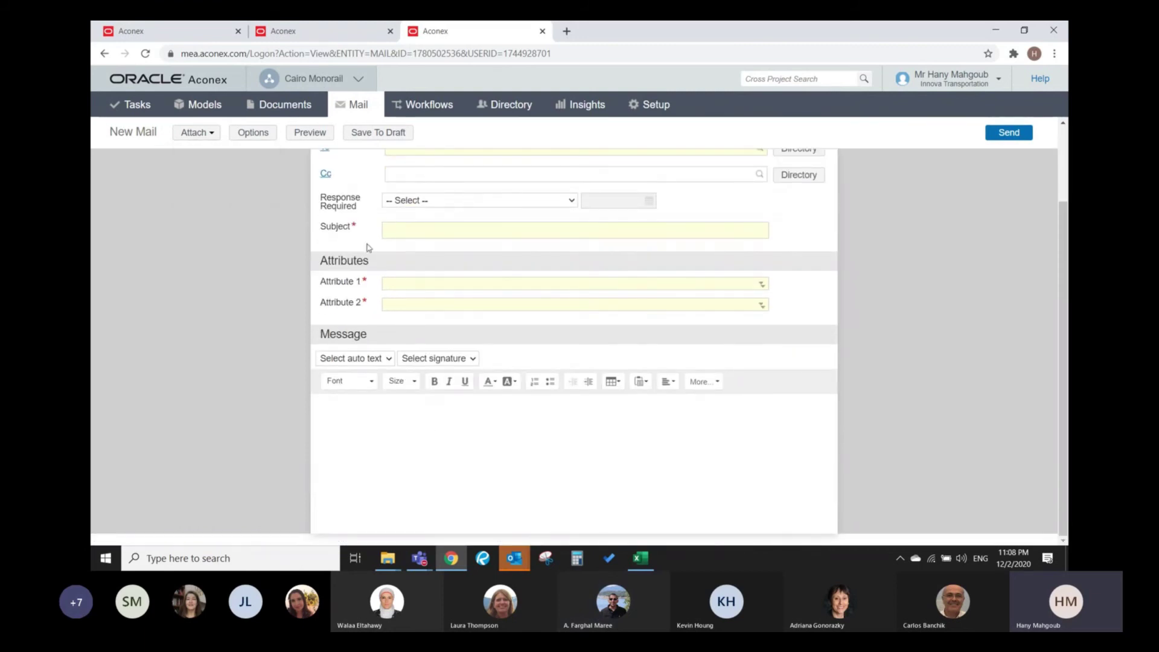
pyautogui.click(302, 116)
pyautogui.click(304, 166)
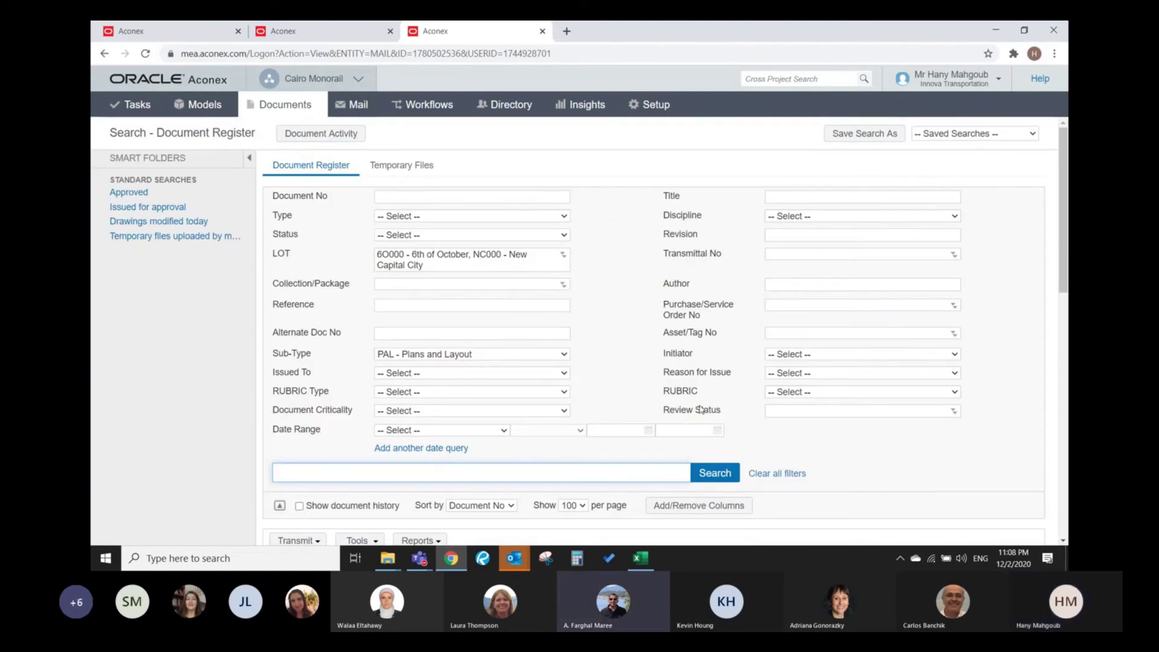
# - Switch to Outlook and open the main inbox
pyautogui.click(523, 554)
pyautogui.click(472, 527)
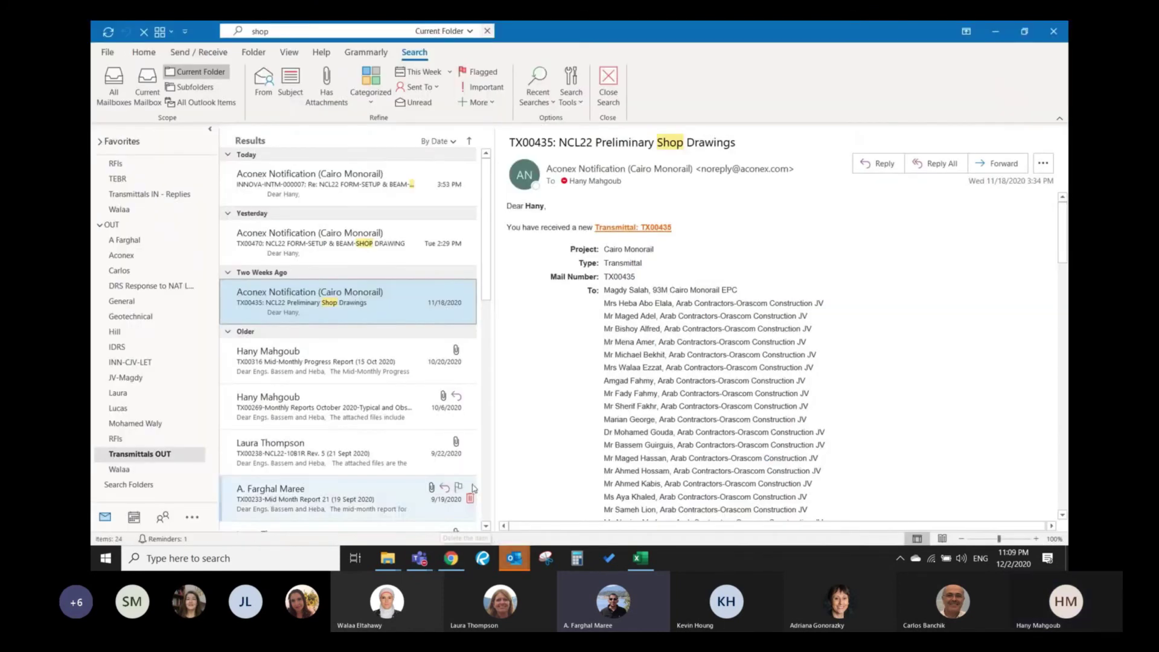
pyautogui.scroll(3, 157, 271)
pyautogui.click(171, 188)
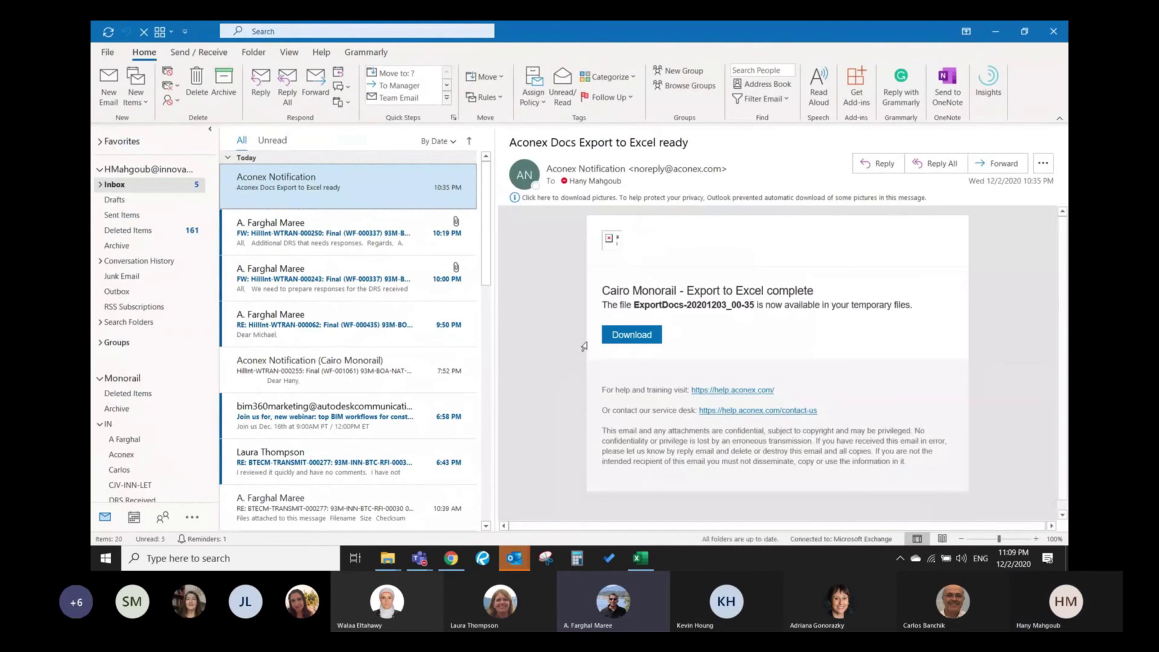
# - View the inbox emails about HillInt-WTRAN-000250, HillInt-WTRAN-000243 and HillInt-WTRAN-000062
pyautogui.click(347, 246)
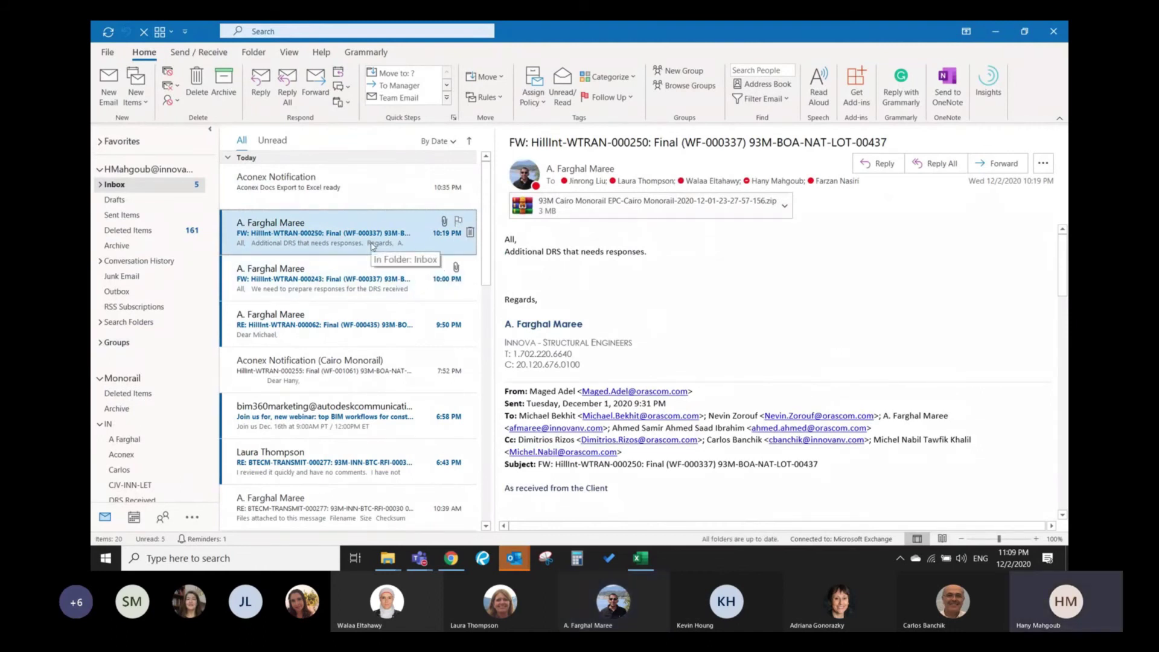
pyautogui.click(364, 287)
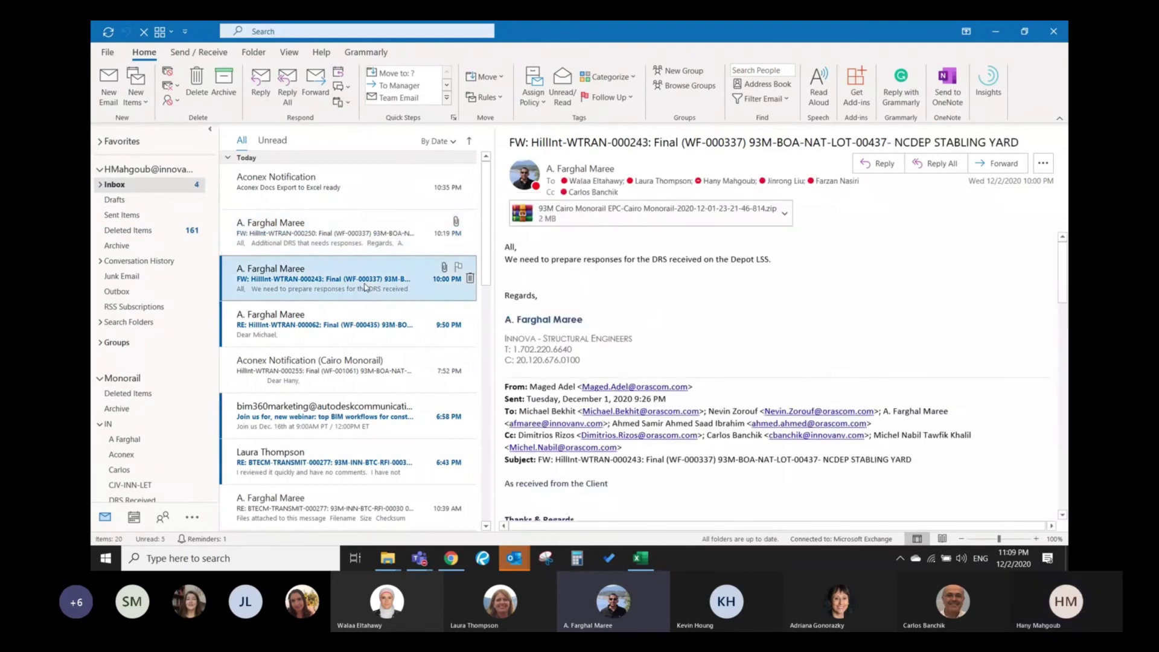
pyautogui.click(368, 332)
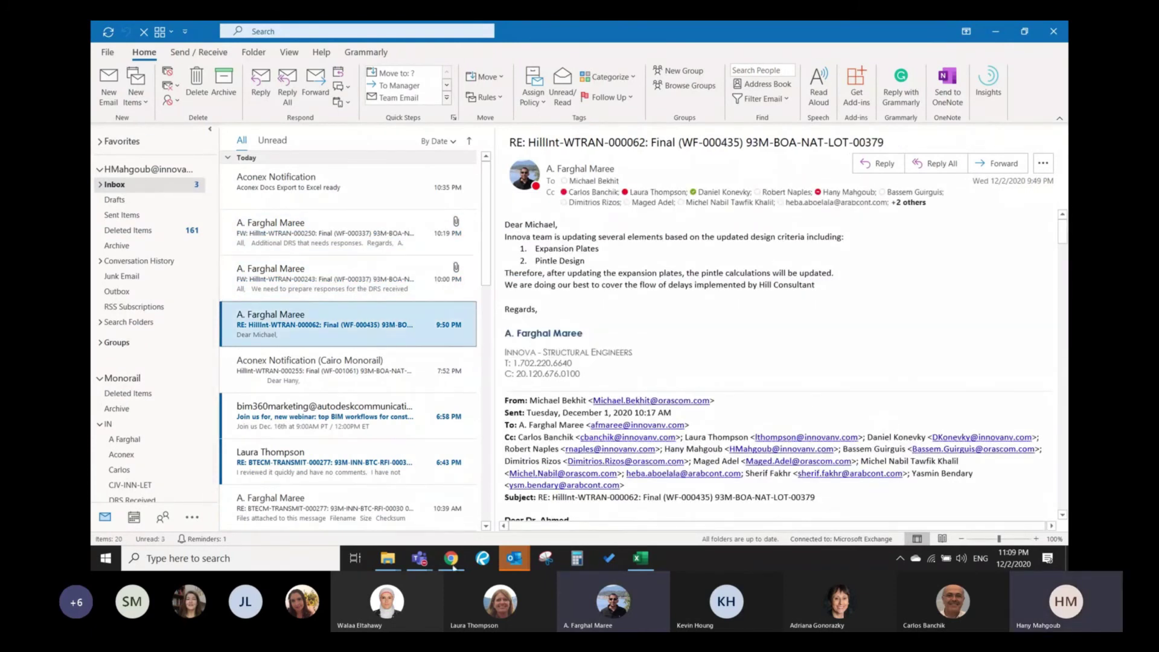
pyautogui.click(512, 559)
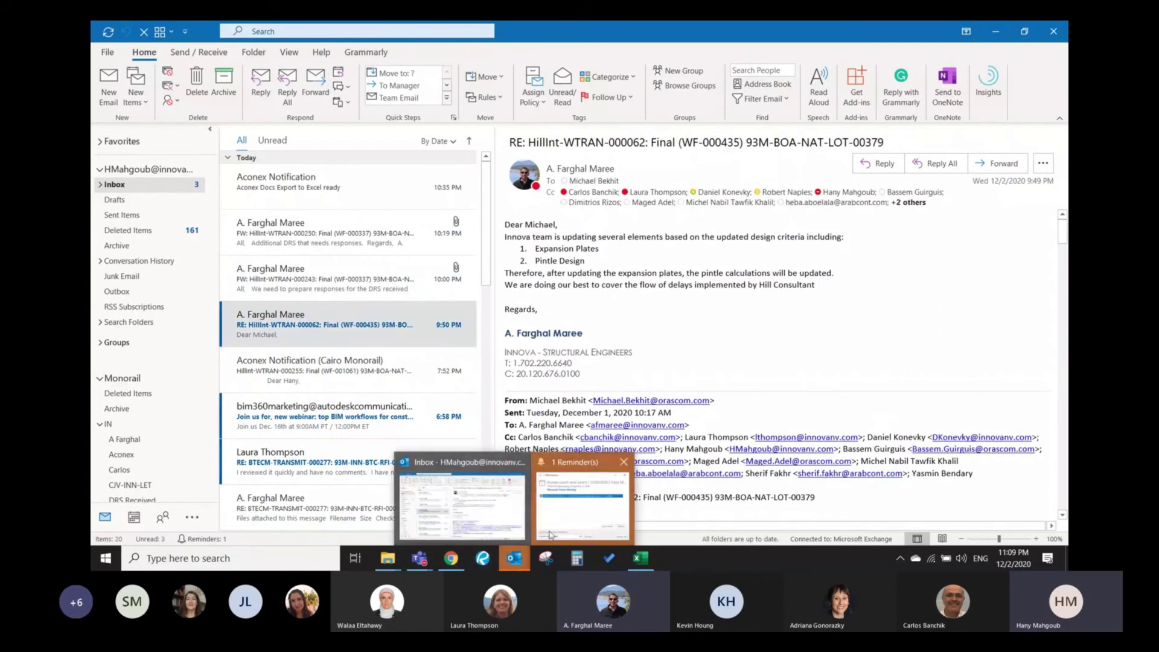
pyautogui.click(514, 561)
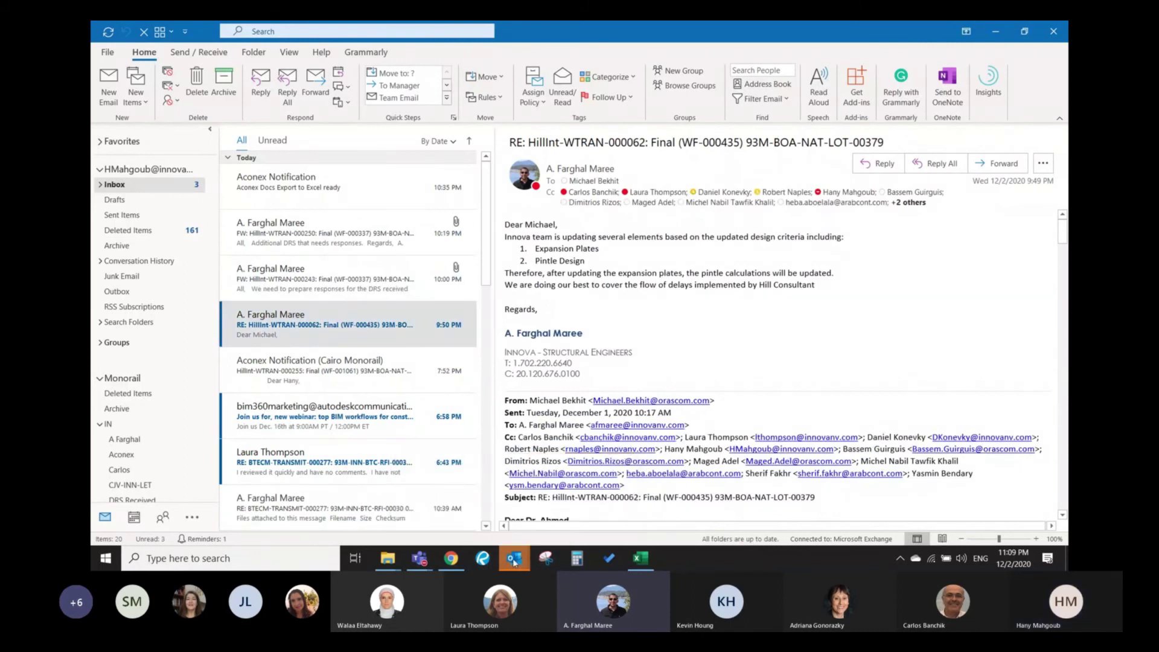
# - Switch to the Aconex document register and clear all search filters, including the LOT and Plans and Layout sub-type
pyautogui.click(451, 559)
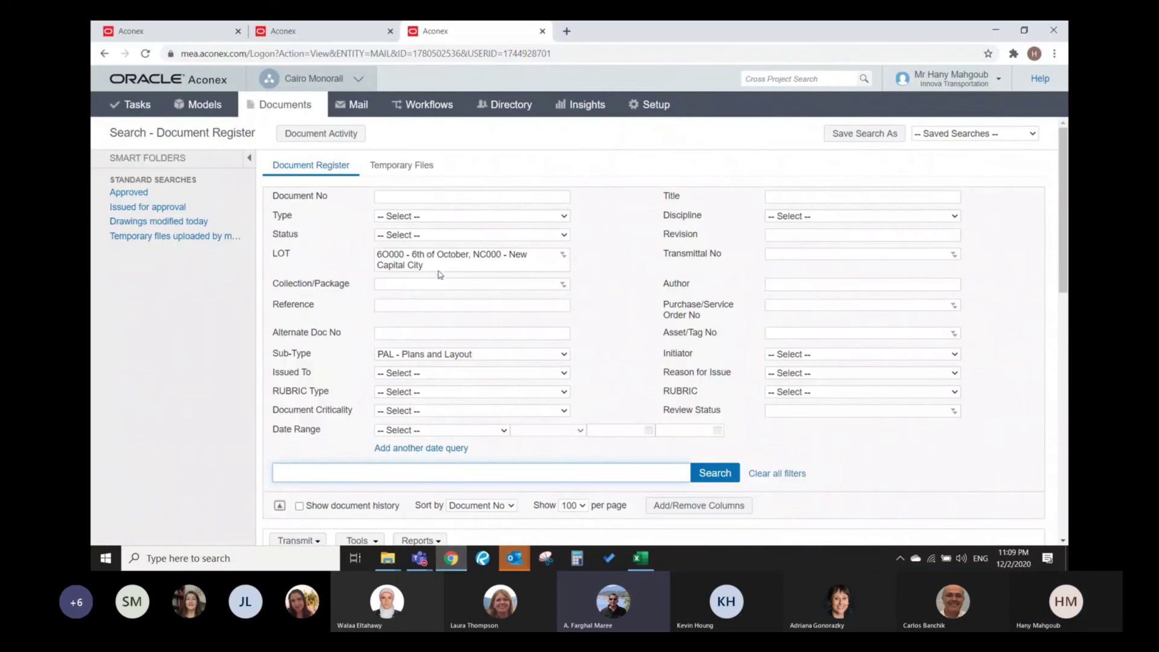
pyautogui.moveTo(441, 267); pyautogui.dragTo(379, 254)
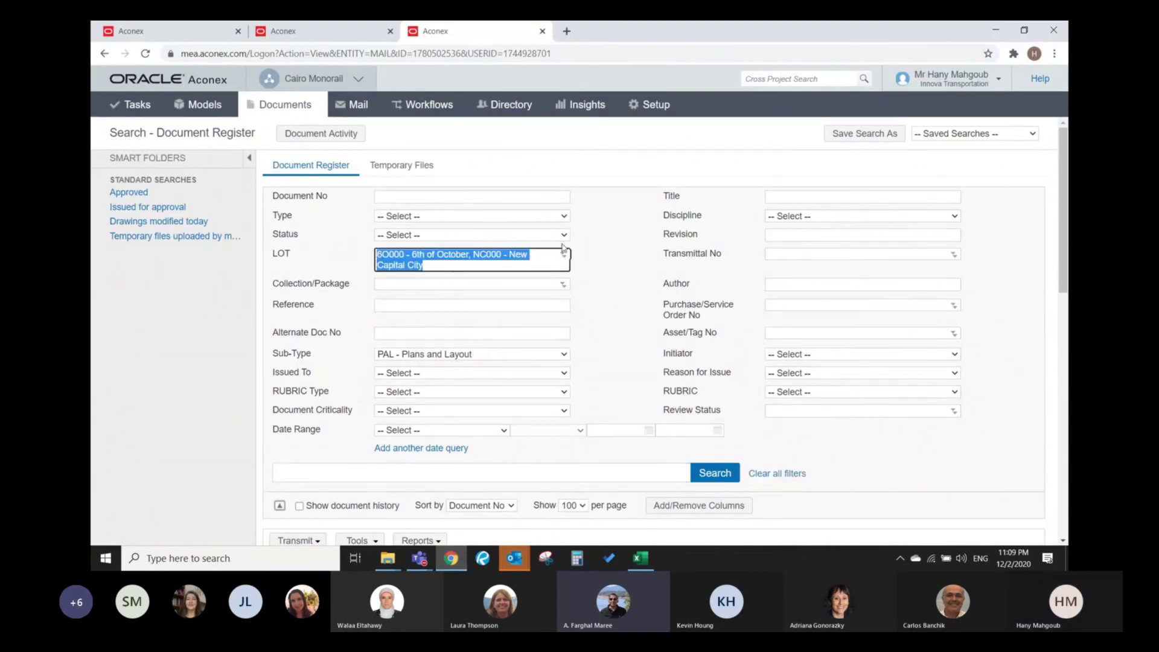
pyautogui.click(562, 254)
pyautogui.doubleClick(659, 303)
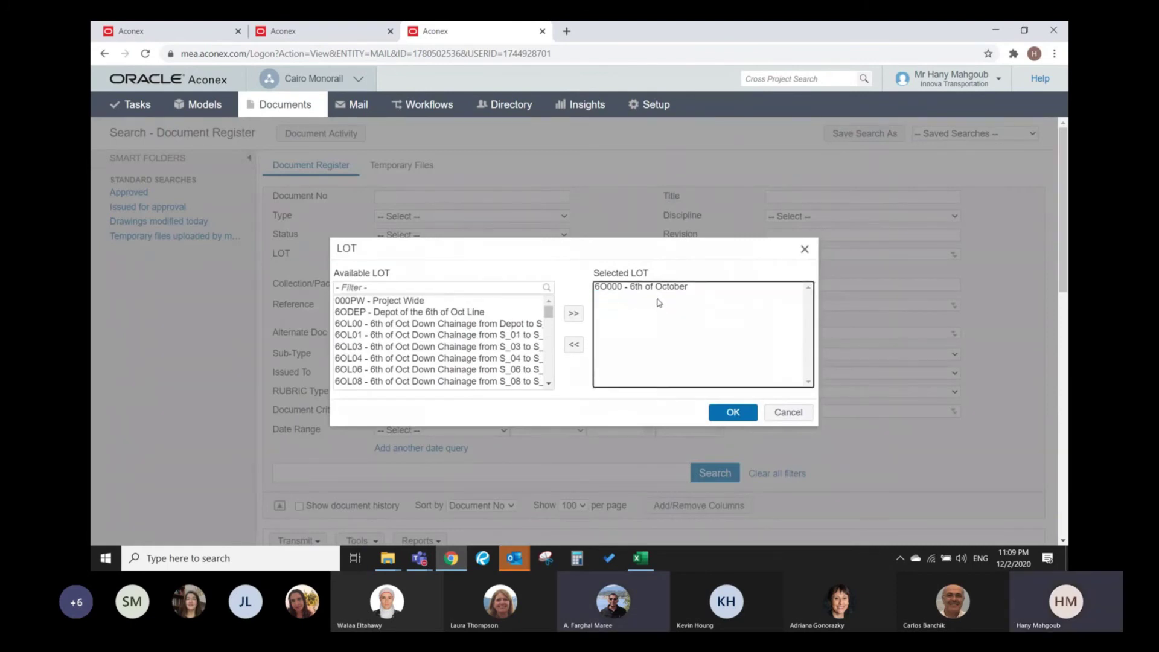
pyautogui.click(786, 412)
pyautogui.click(776, 473)
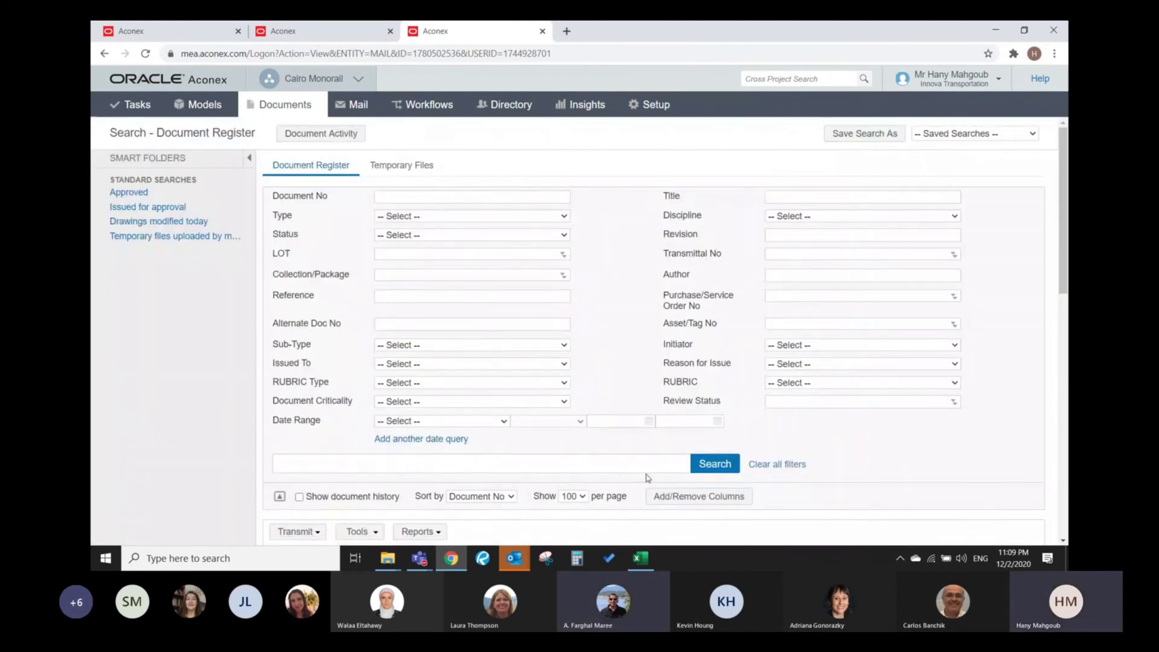
pyautogui.click(376, 466)
pyautogui.write('boa')
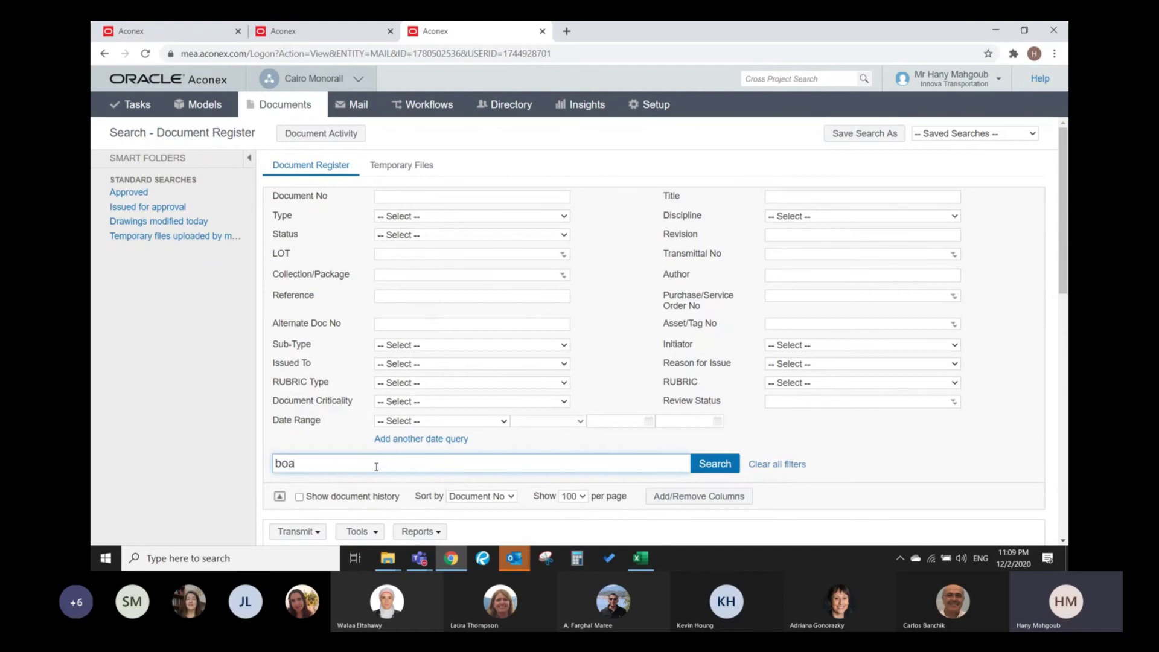
pyautogui.press('BackSpace')
pyautogui.press('BackSpace')
pyautogui.press('BackSpace')
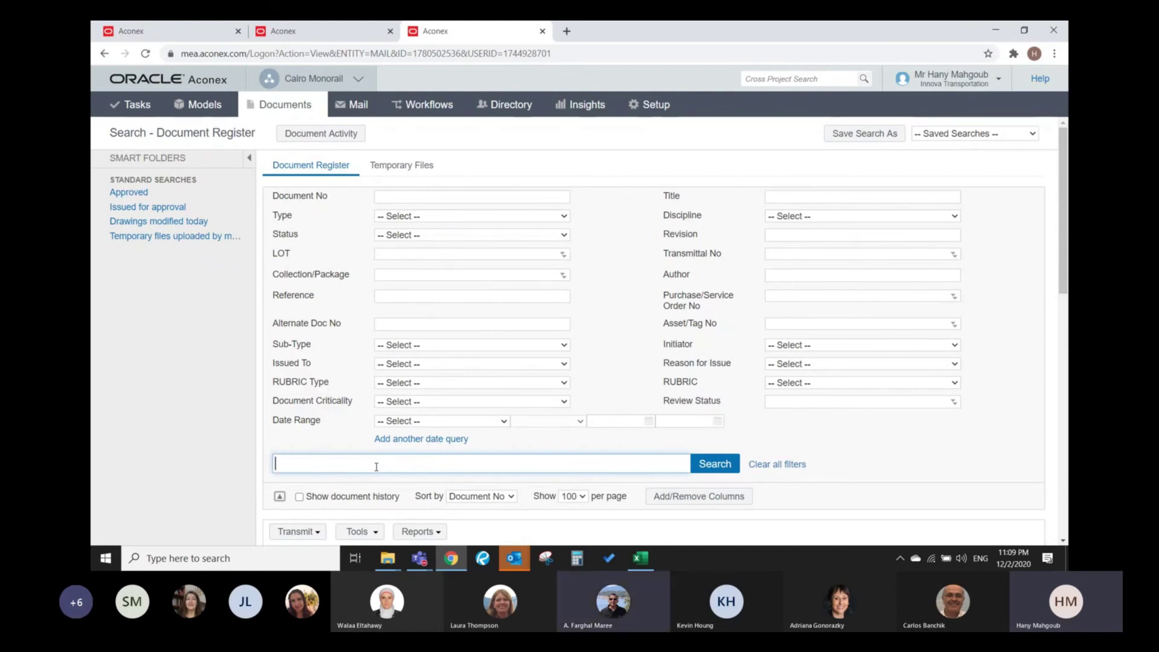
pyautogui.write('BOA-')
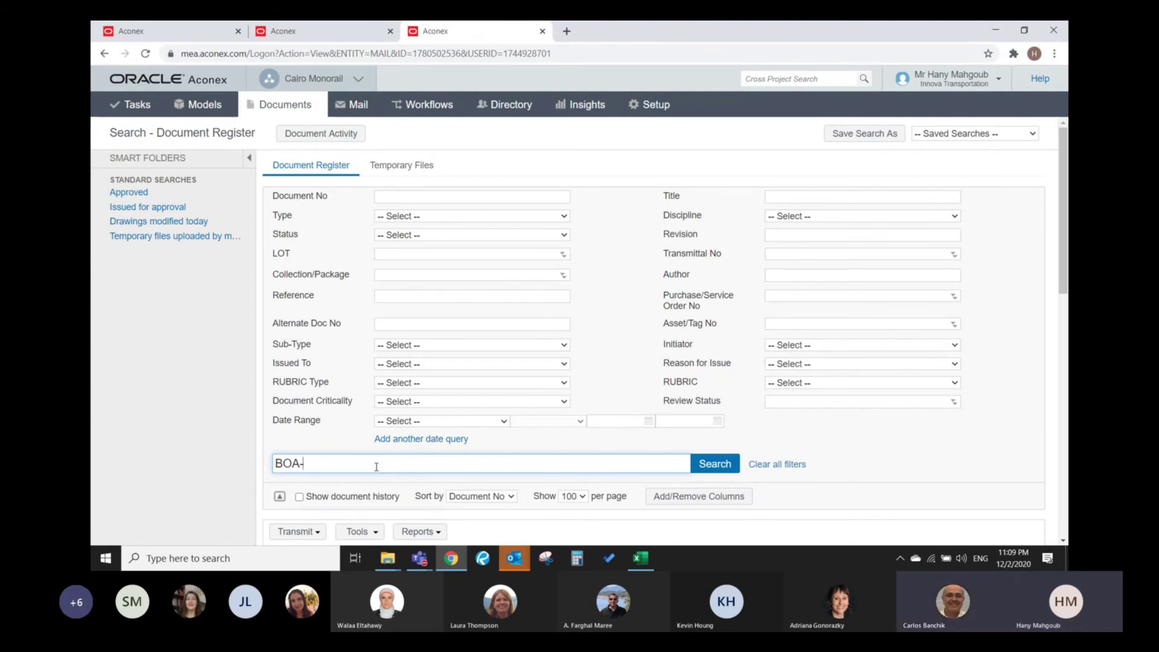
pyautogui.press('BackSpace')
pyautogui.press('BackSpace')
pyautogui.press('BackSpace')
pyautogui.press('BackSpace')
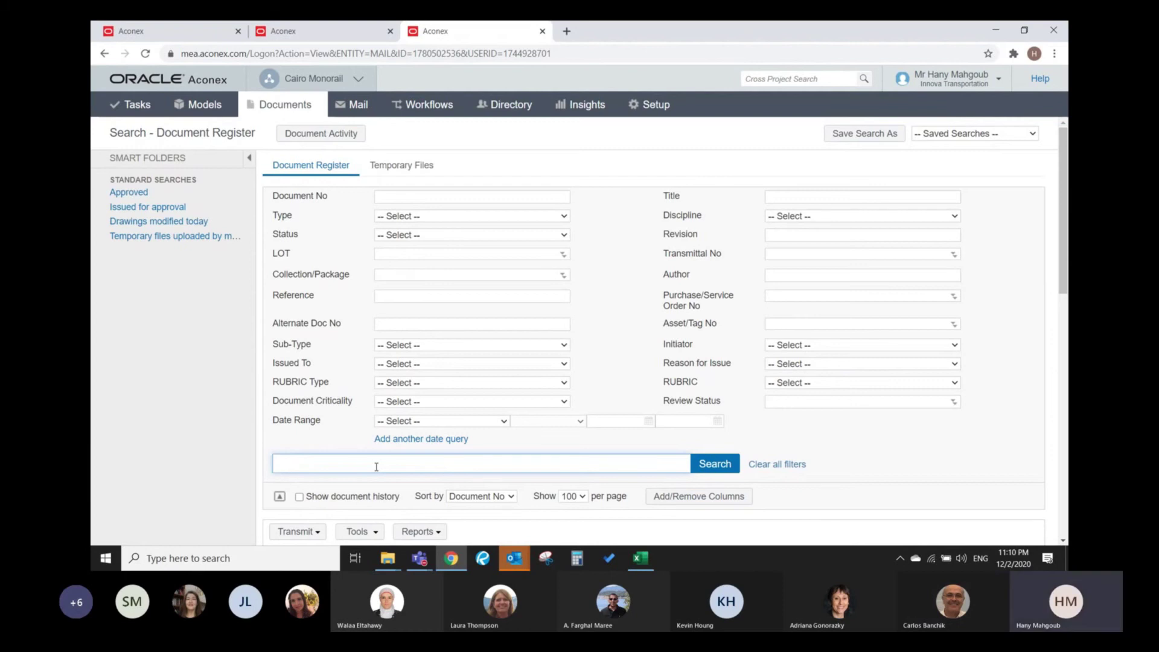
# - Search the document register for 00078 and review the matching documents
pyautogui.write('00')
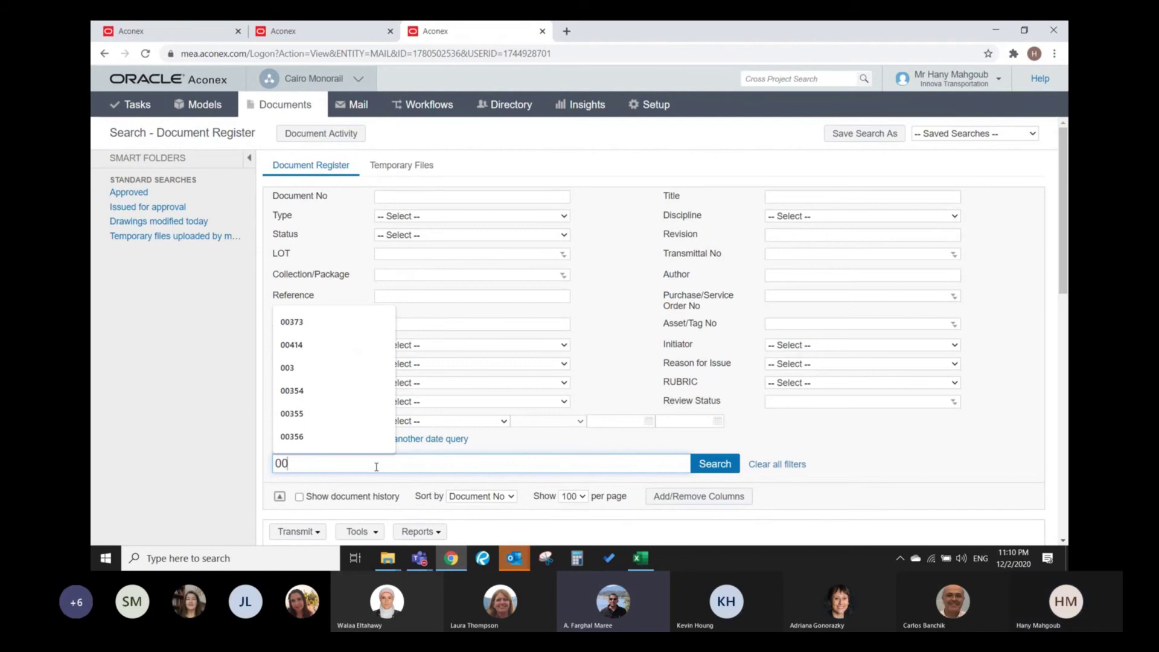
pyautogui.write('078')
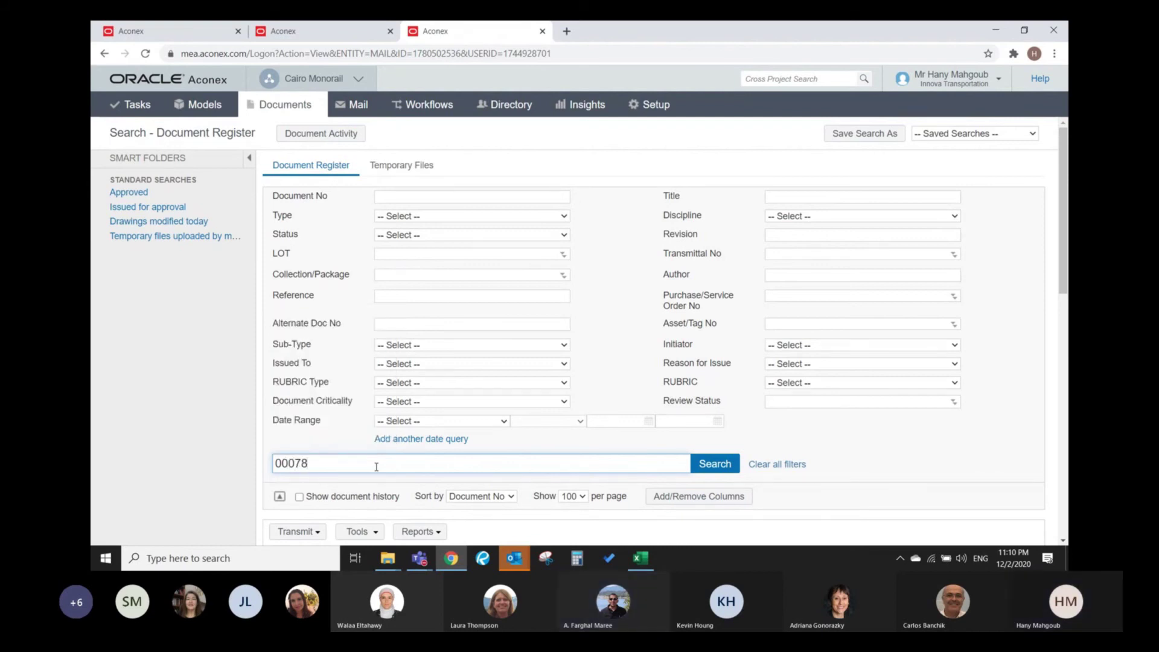
pyautogui.press('Return')
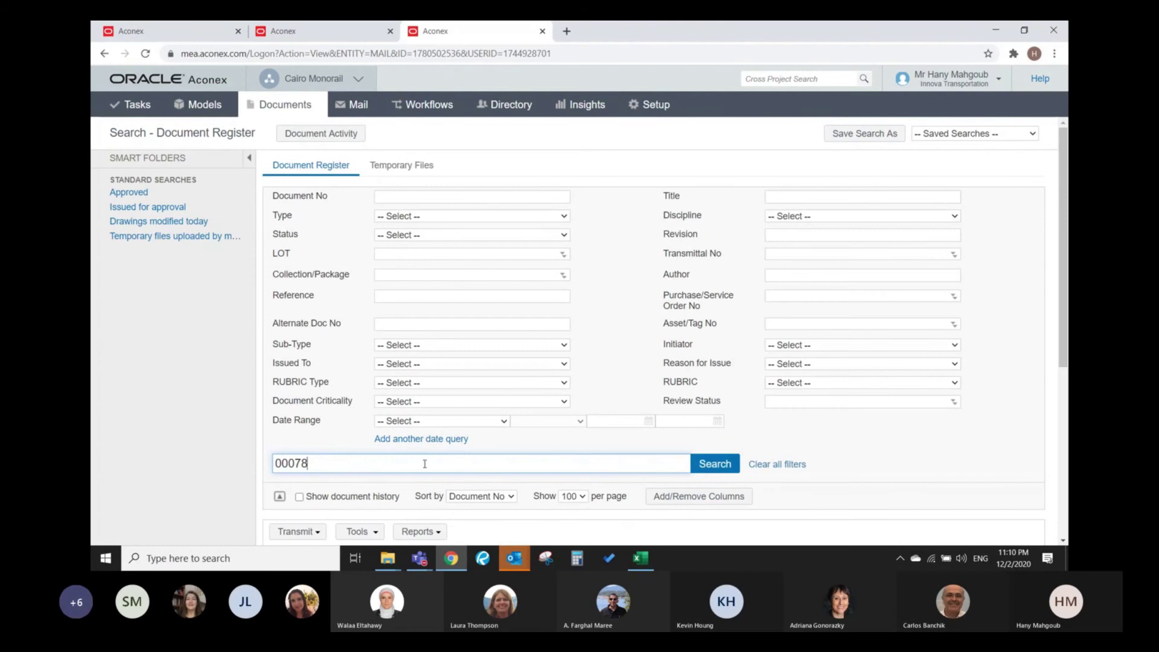
pyautogui.scroll(-1, 440, 413)
pyautogui.scroll(-3, 441, 413)
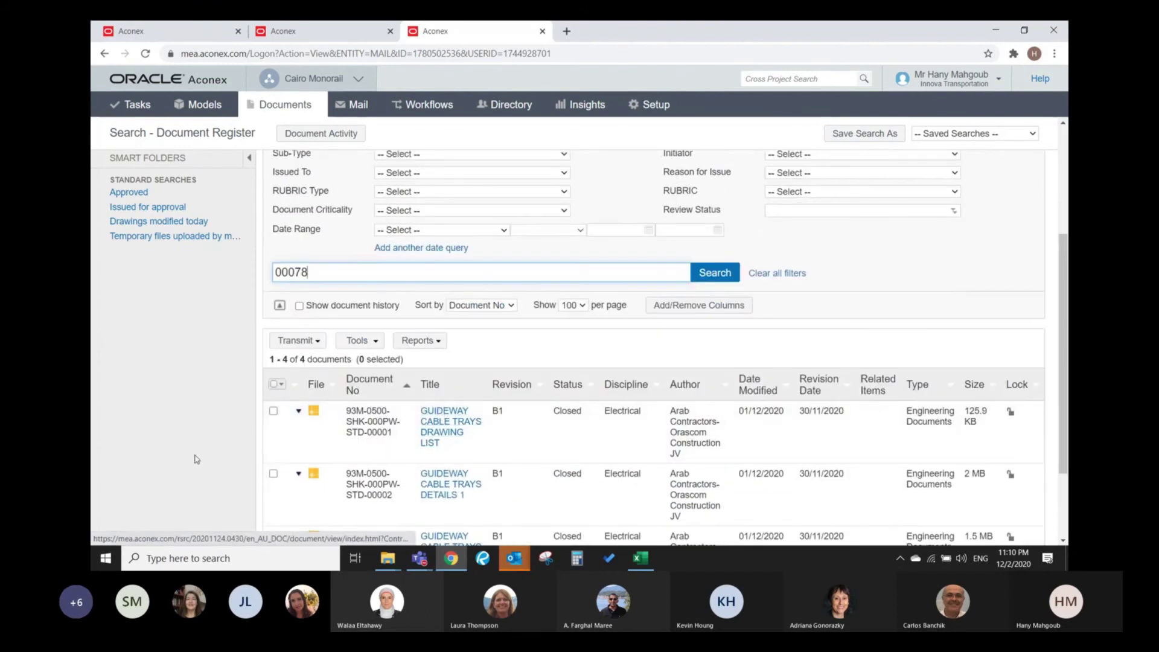
pyautogui.scroll(-2, 207, 446)
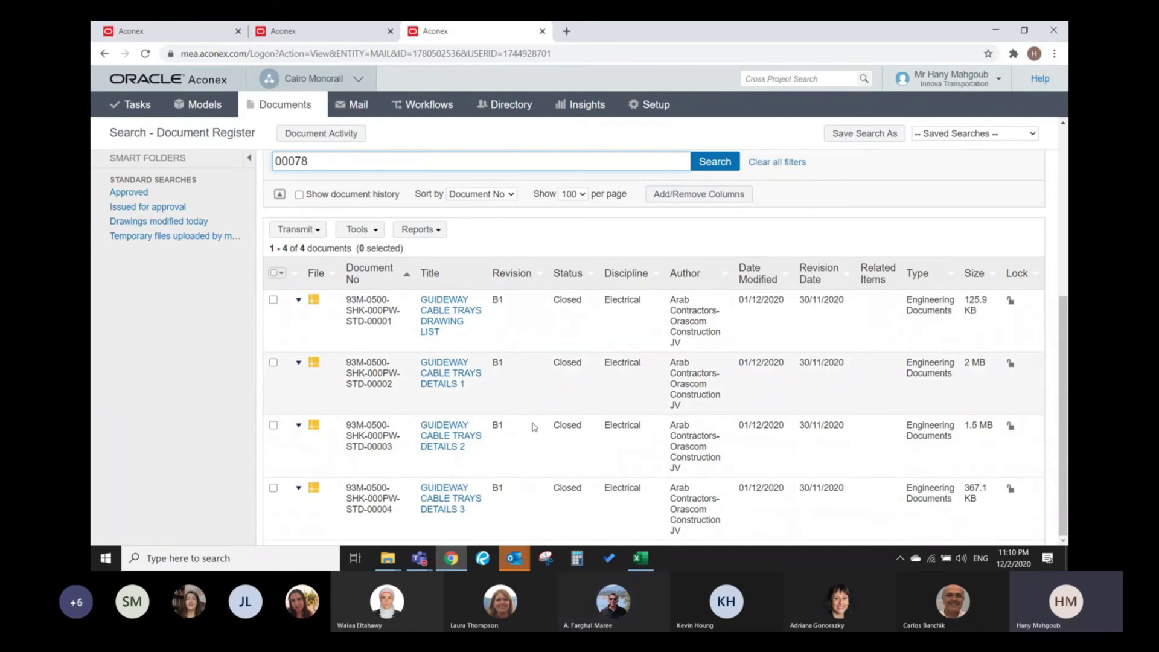
# - Switch to Outlook, look through the mail folder list, and return to the Aconex document register
pyautogui.moveTo(514, 563)
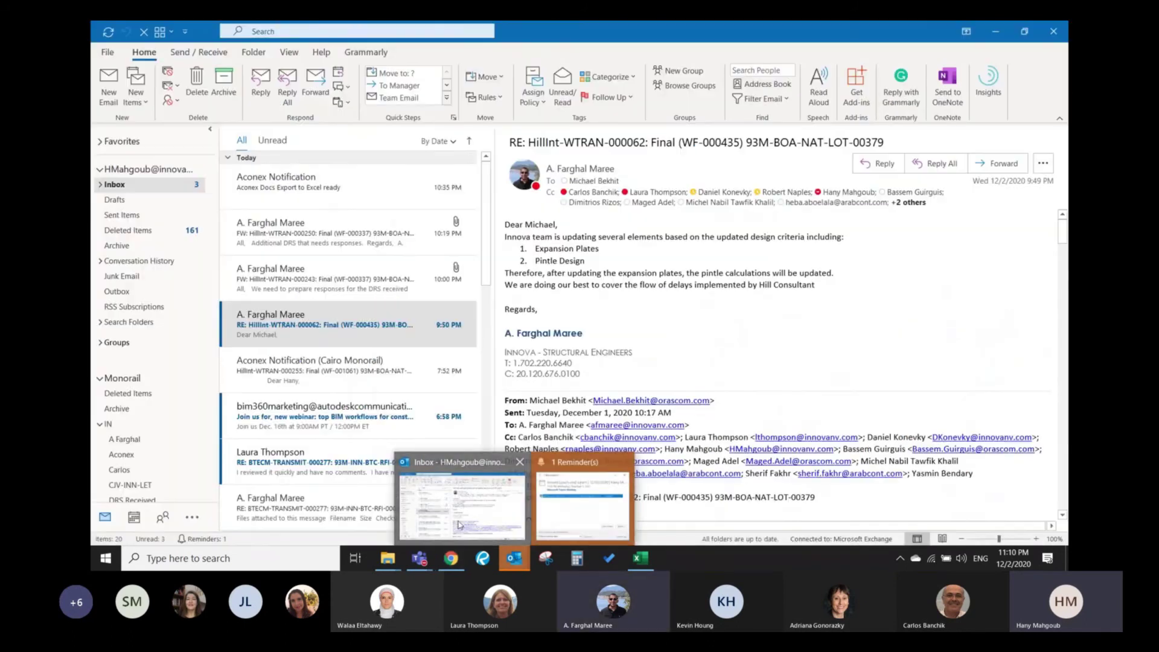
pyautogui.click(459, 525)
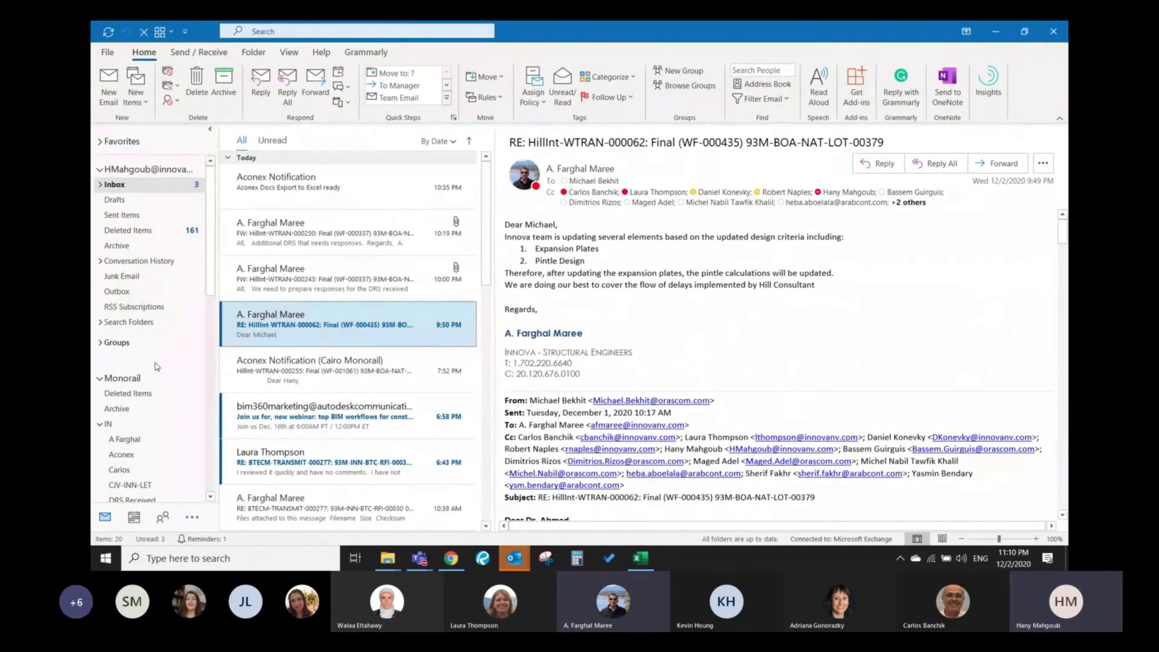
pyautogui.scroll(-2, 156, 372)
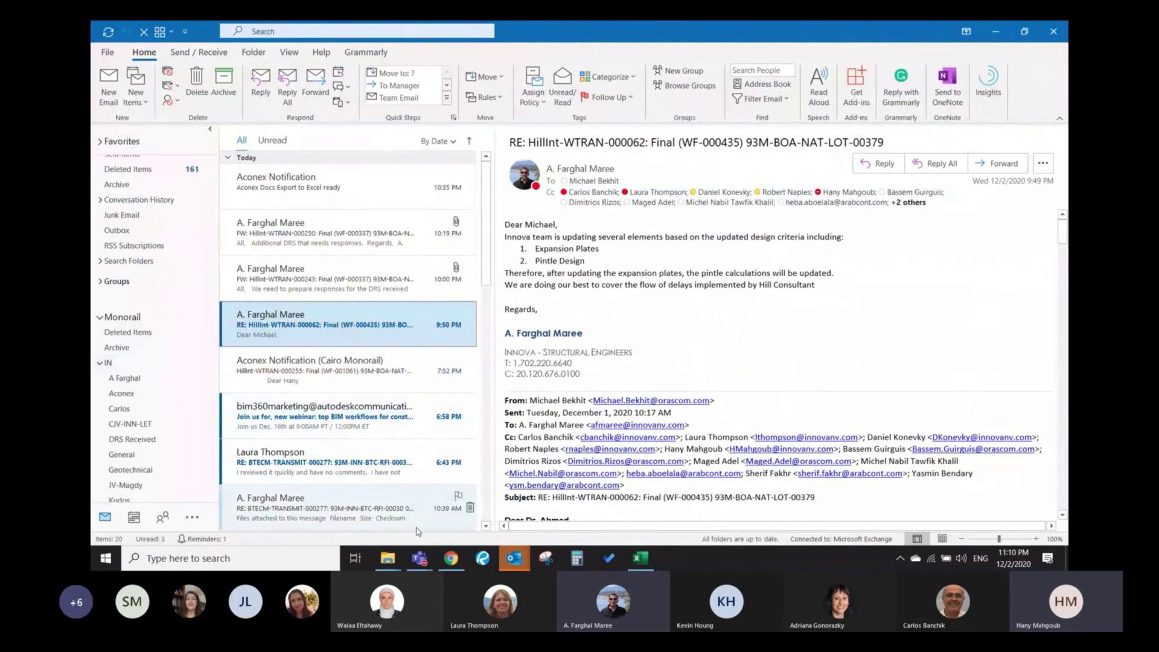
pyautogui.scroll(2, 166, 443)
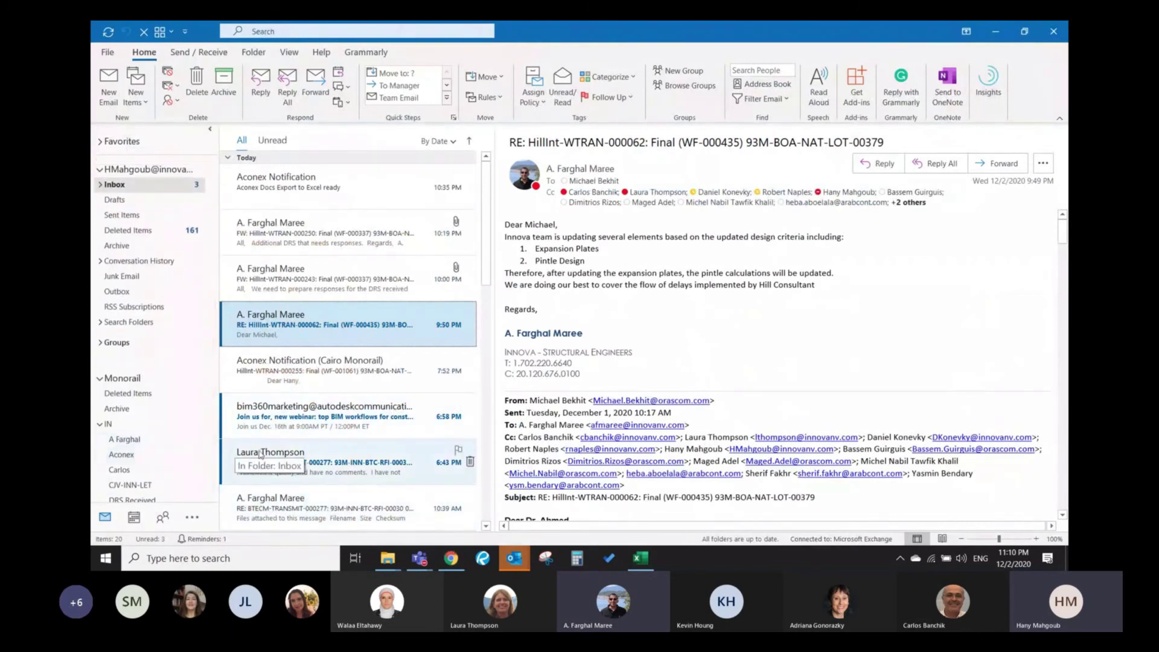
pyautogui.click(997, 32)
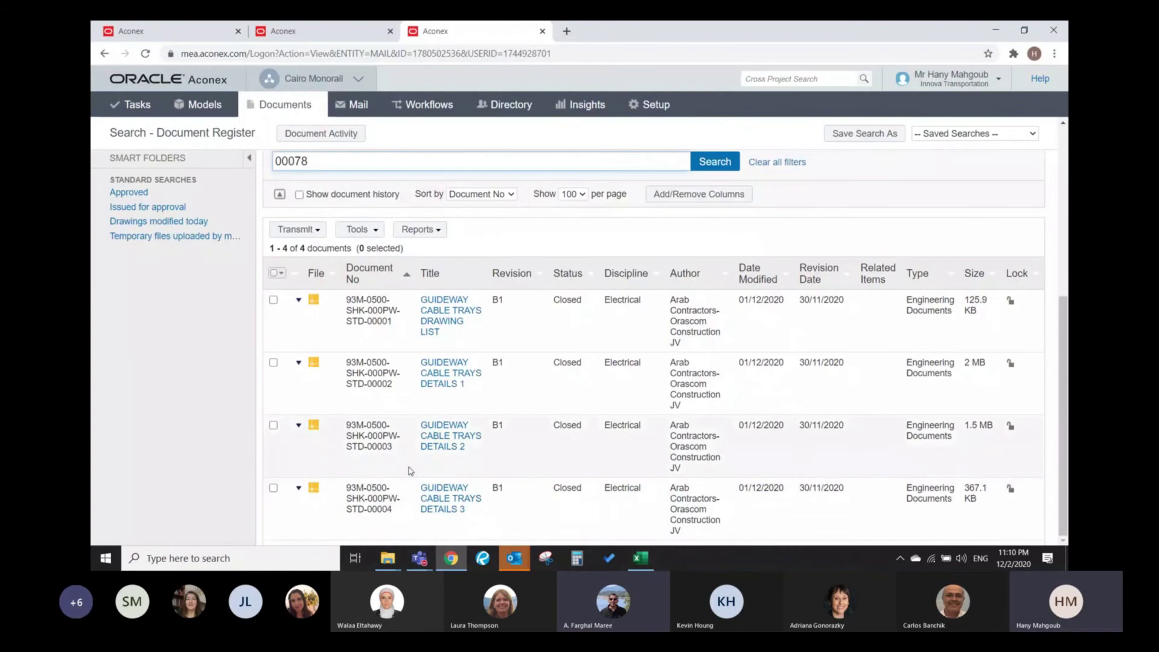
# - Open the Aconex mail inbox and search it for 00078
pyautogui.scroll(3, 410, 471)
pyautogui.scroll(-1, 410, 472)
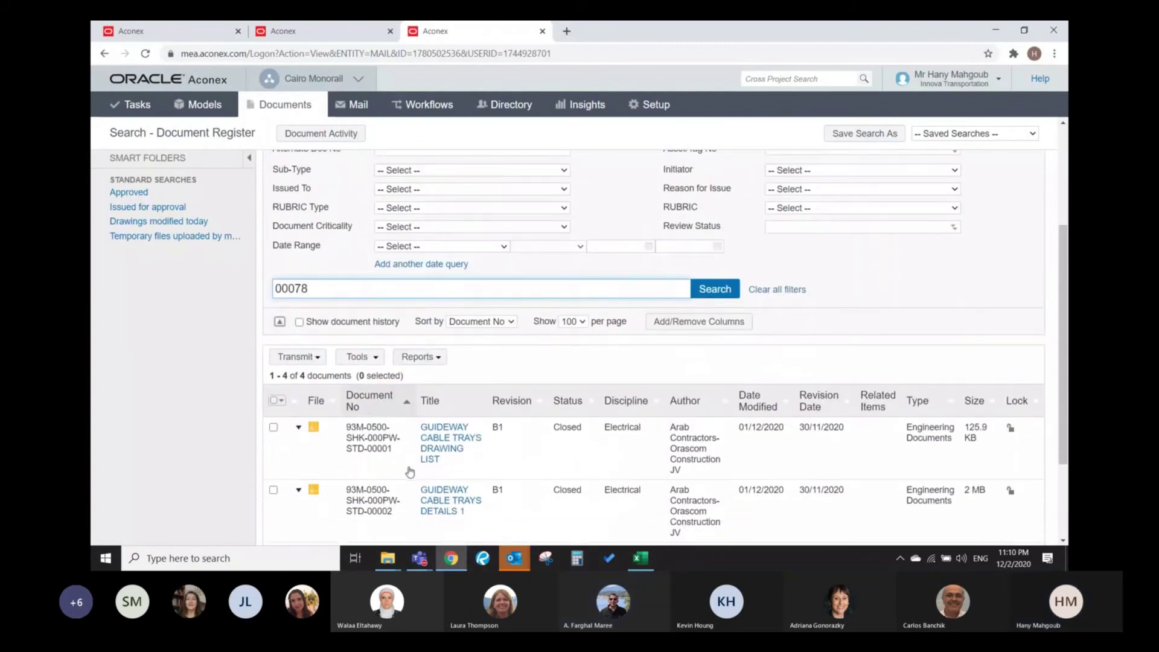
pyautogui.scroll(-1, 410, 471)
pyautogui.scroll(-1, 410, 471)
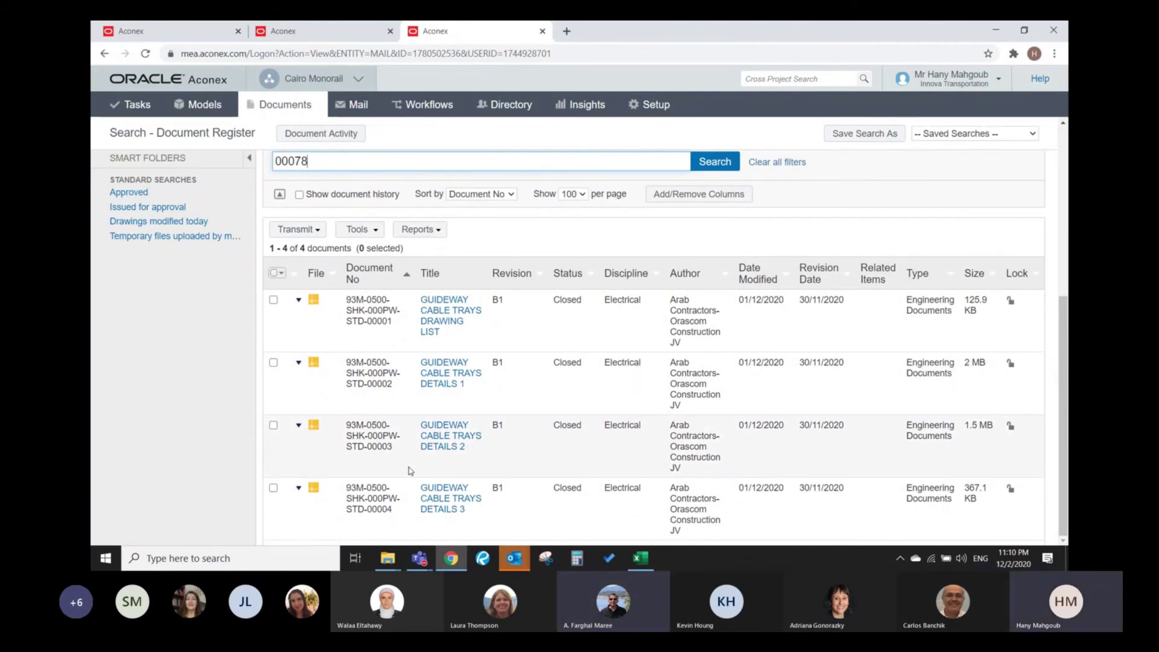
pyautogui.scroll(2, 409, 422)
pyautogui.click(341, 110)
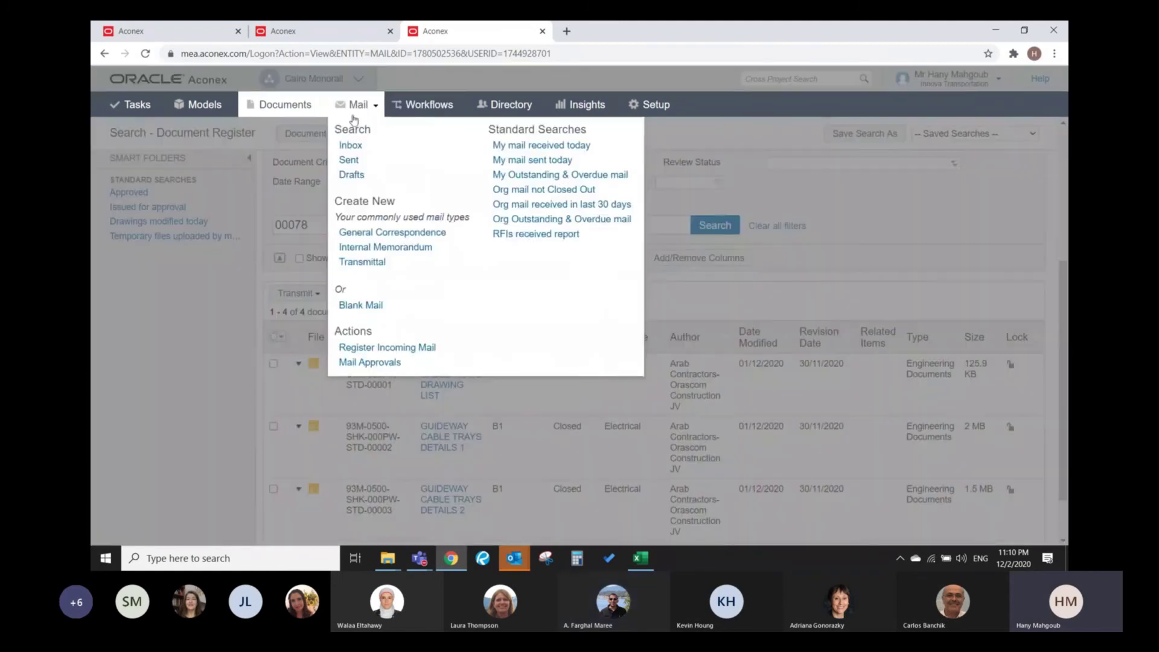
pyautogui.click(363, 143)
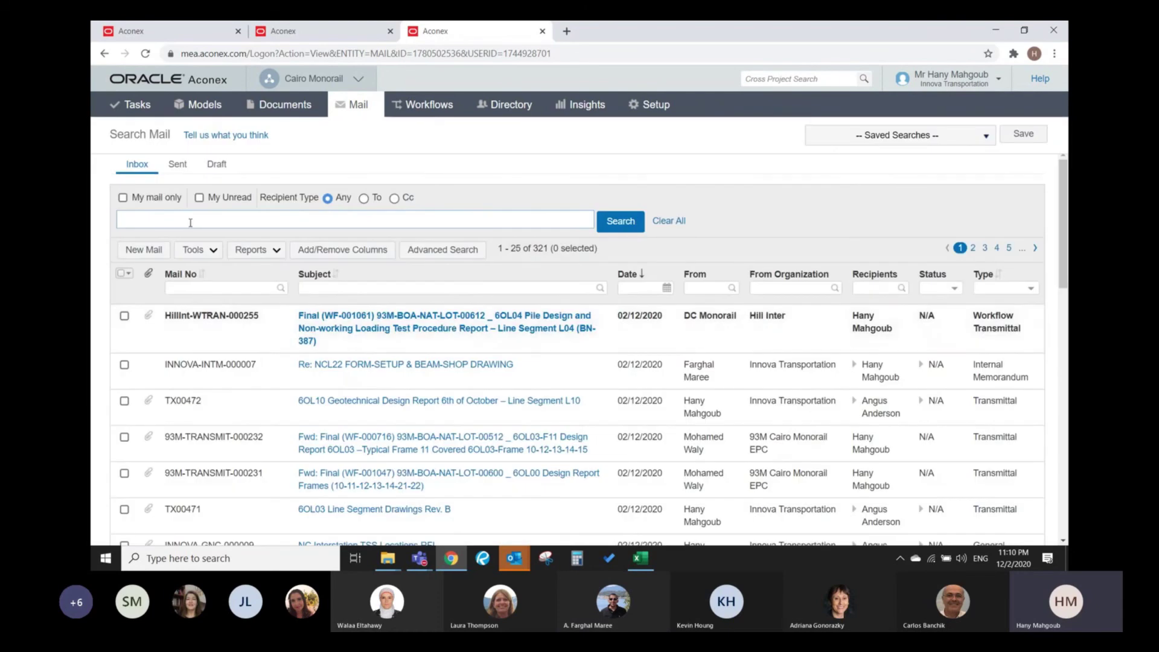
pyautogui.write('00078')
pyautogui.press('Return')
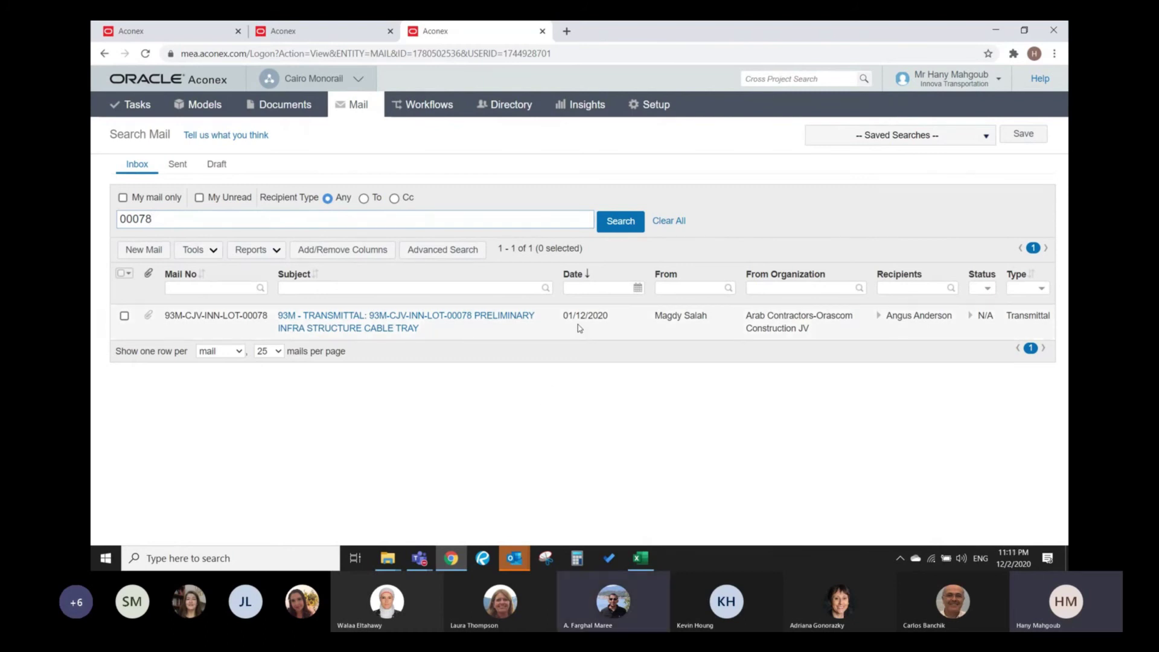
# - Open transmittal 93M-CJV-INN-LOT-00078 and review its details and document attachments
pyautogui.click(481, 318)
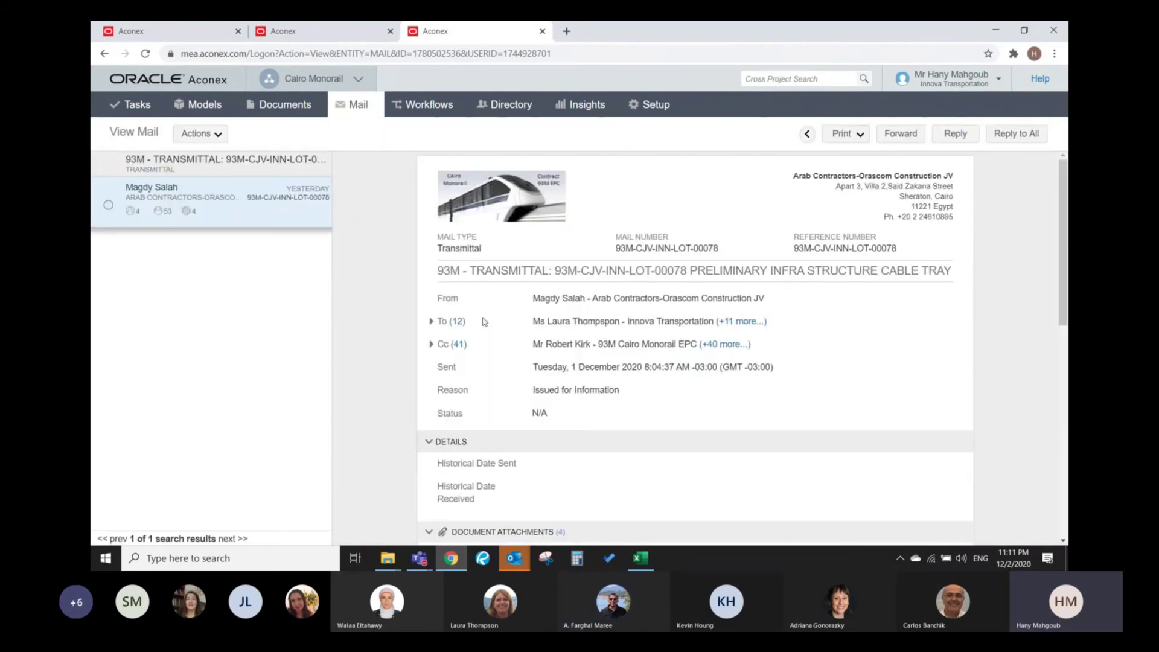
pyautogui.scroll(-1, 628, 341)
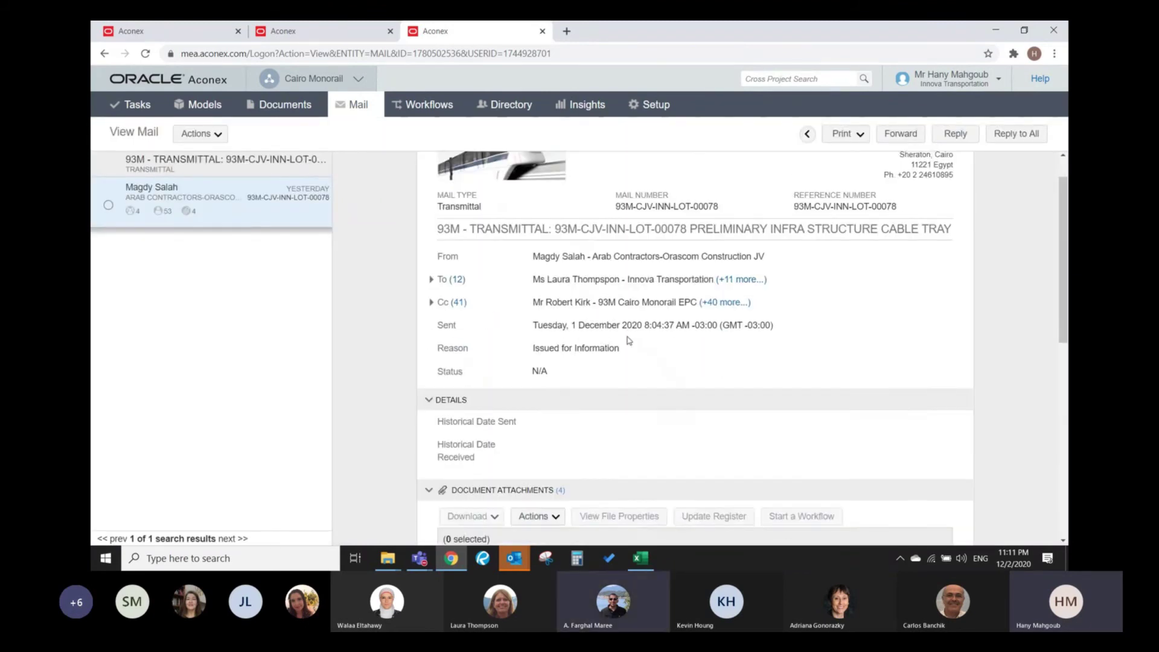
pyautogui.scroll(-5, 628, 340)
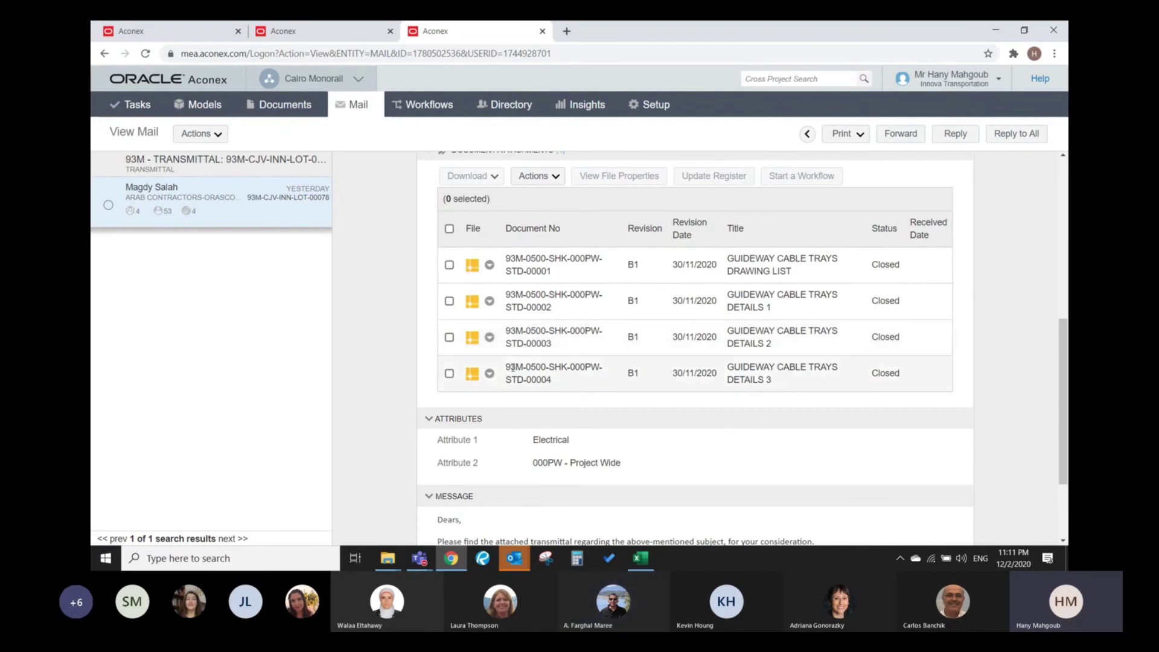
# - Switch to File Explorer, view the Project Files folder above 06-Submittal, and return to the transmittal in Aconex
pyautogui.moveTo(388, 558)
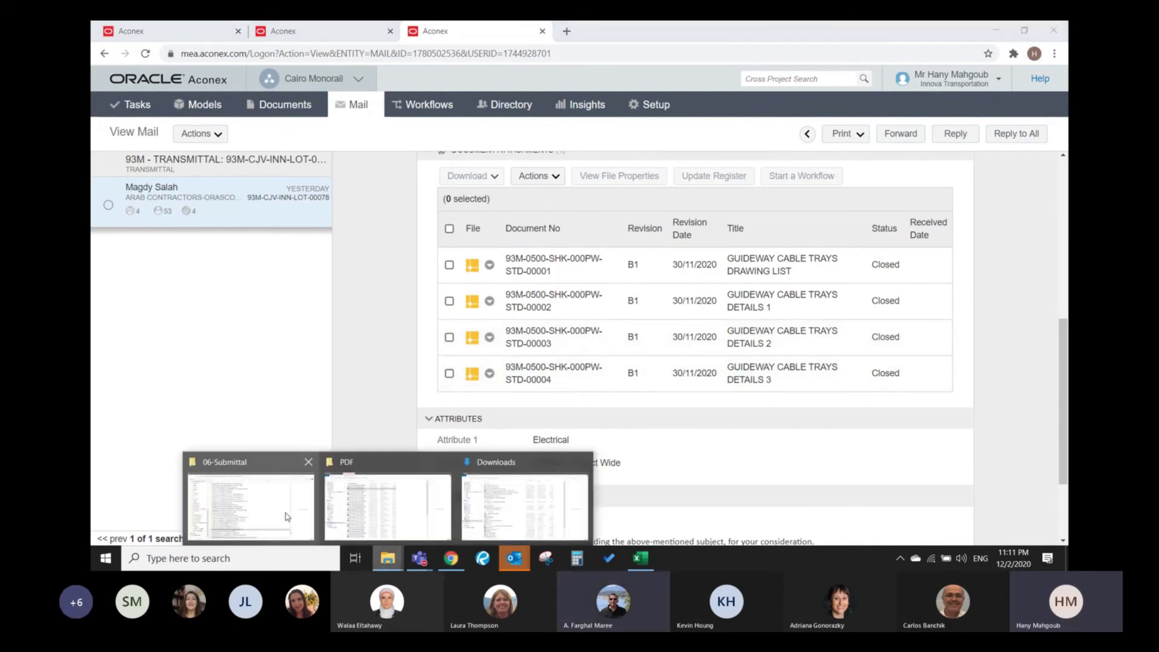
pyautogui.click(288, 519)
pyautogui.click(429, 48)
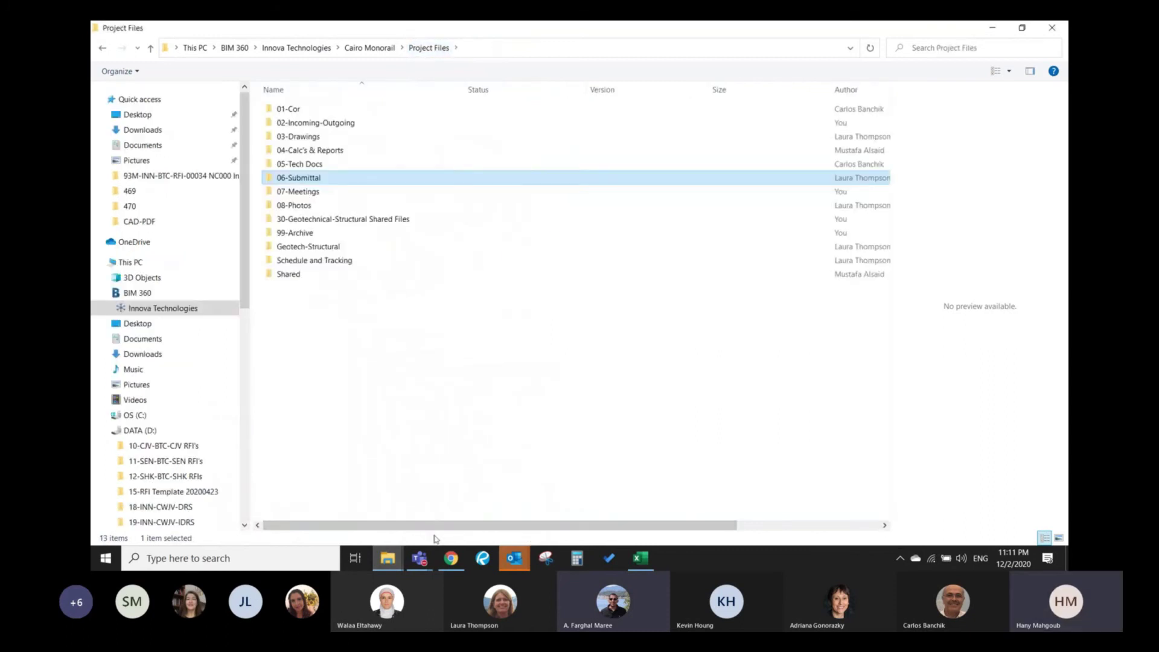
pyautogui.click(450, 559)
pyautogui.scroll(7, 470, 475)
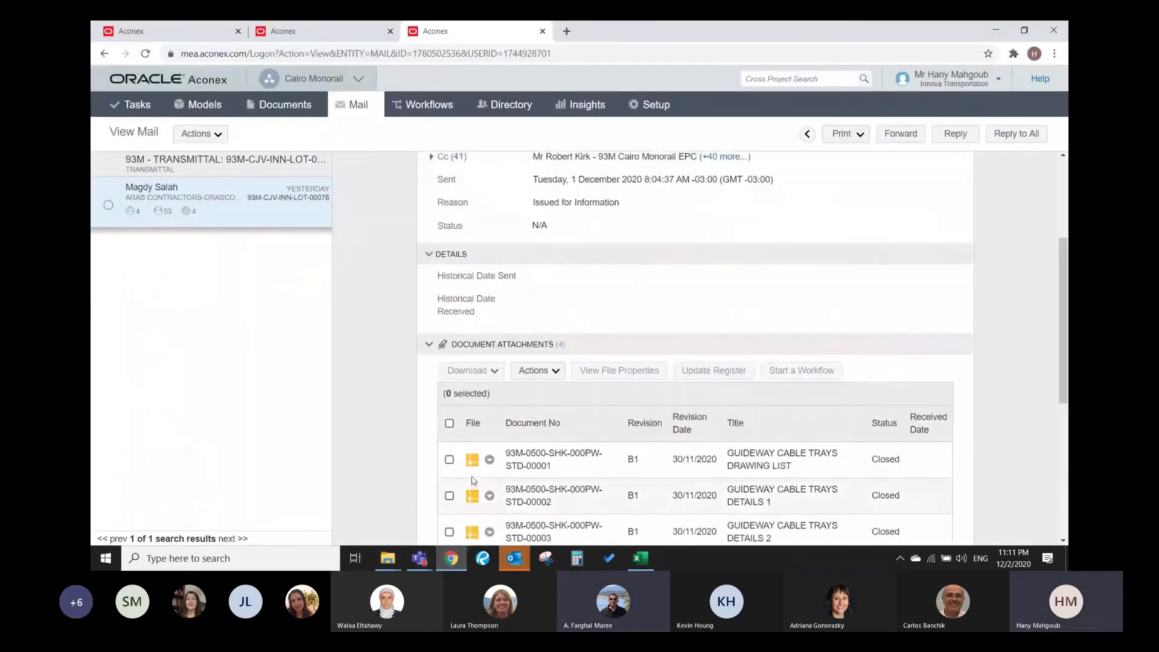
# - Leave the open transmittal and go back to the Aconex mail inbox
pyautogui.click(354, 108)
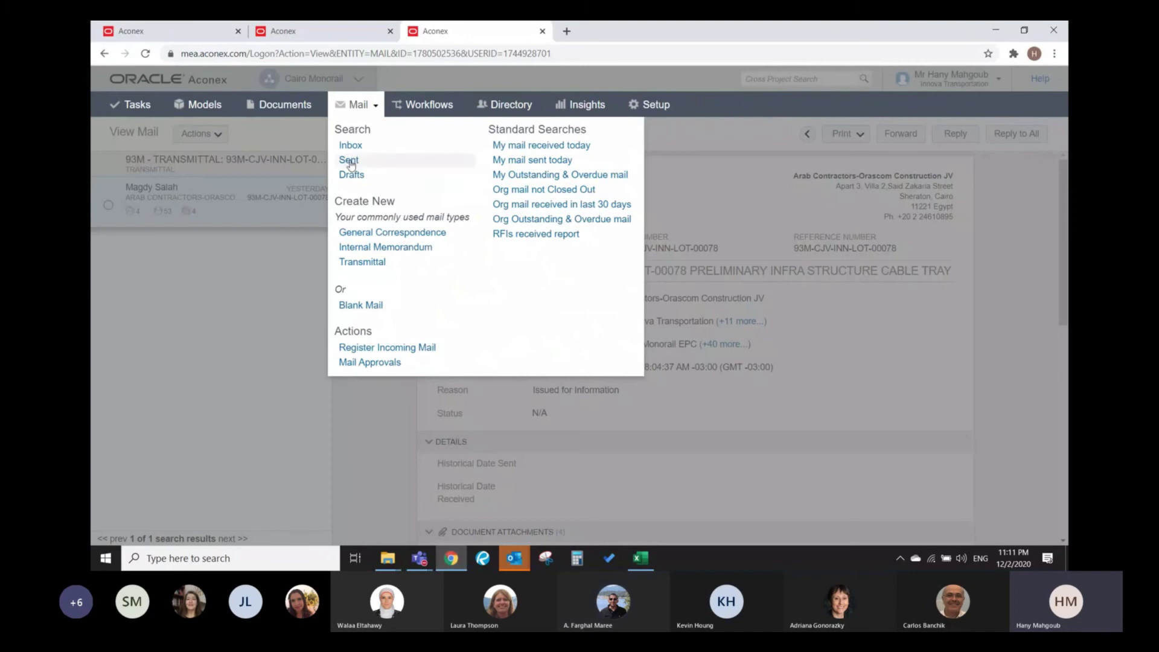
pyautogui.click(360, 151)
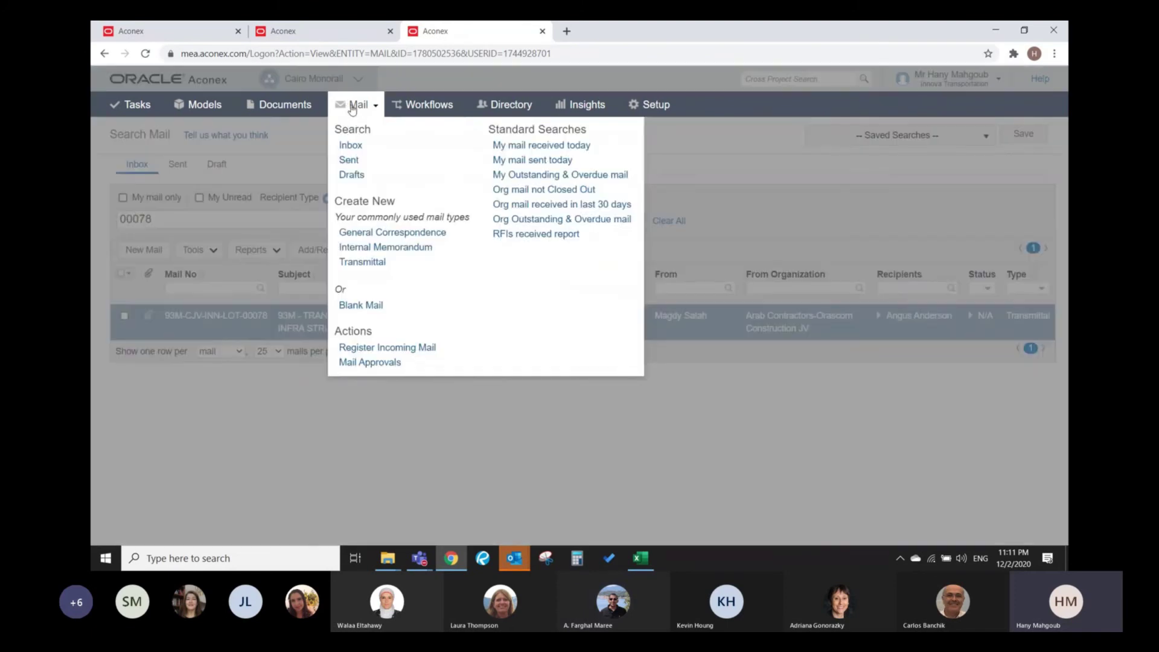
pyautogui.click(356, 105)
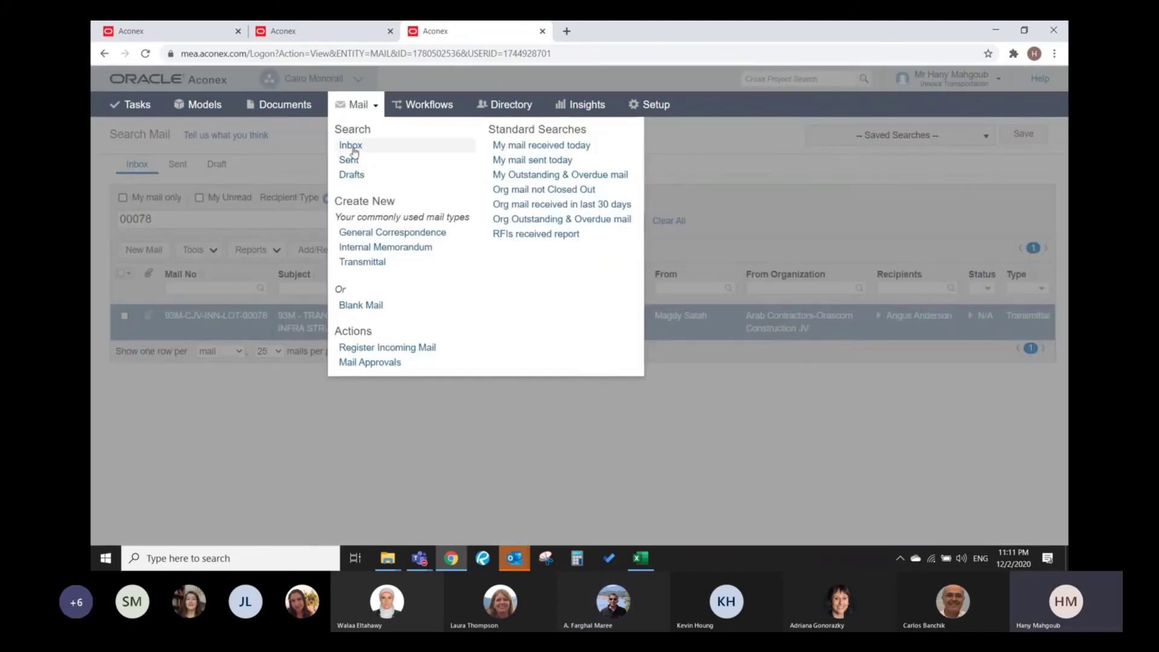
pyautogui.click(351, 146)
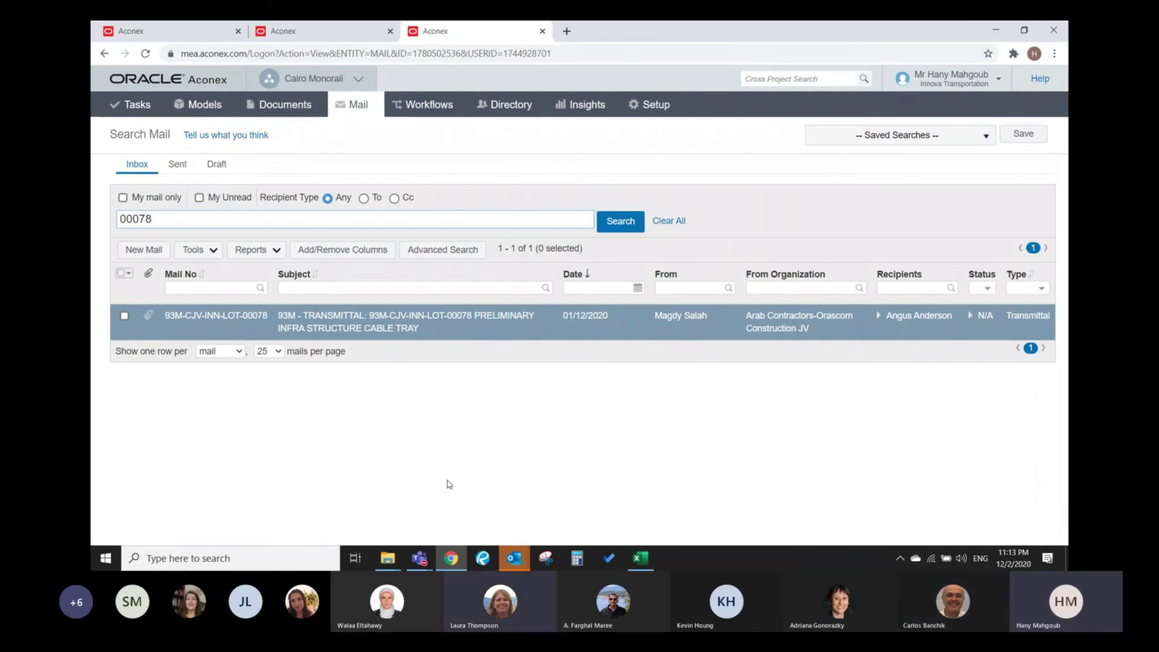
# - Switch to the Innova Lunch-and-Learn meeting window in Microsoft Teams
pyautogui.moveTo(420, 558)
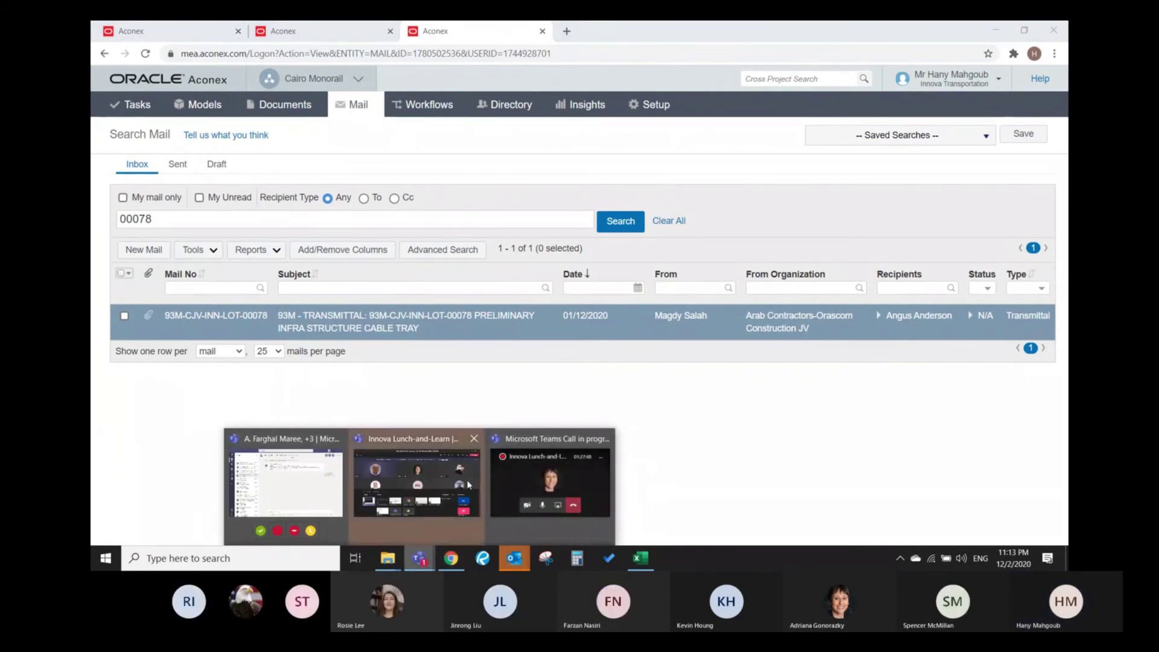
pyautogui.click(468, 484)
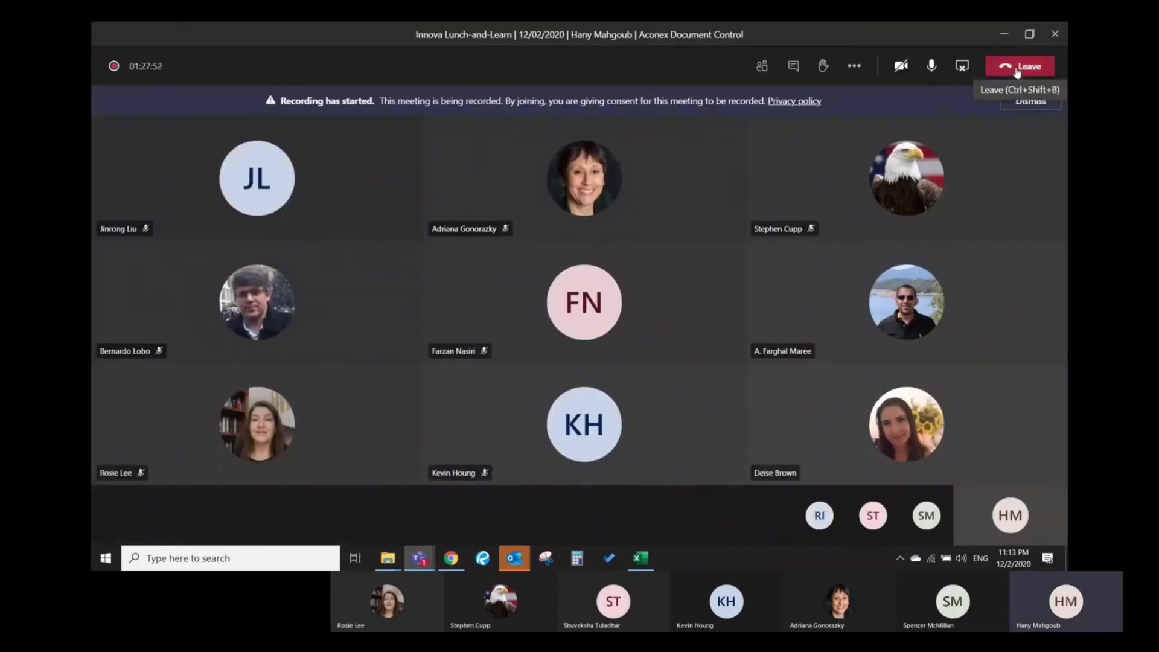
# - Leave the Innova Lunch-and-Learn meeting in Microsoft Teams
pyautogui.click(1016, 70)
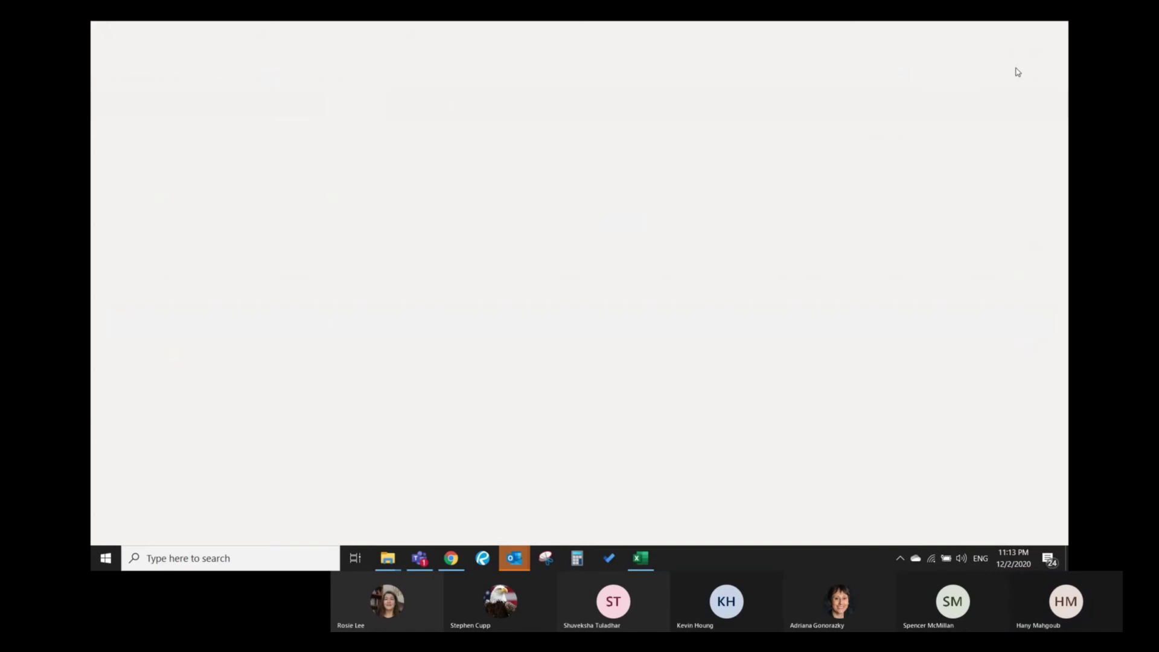
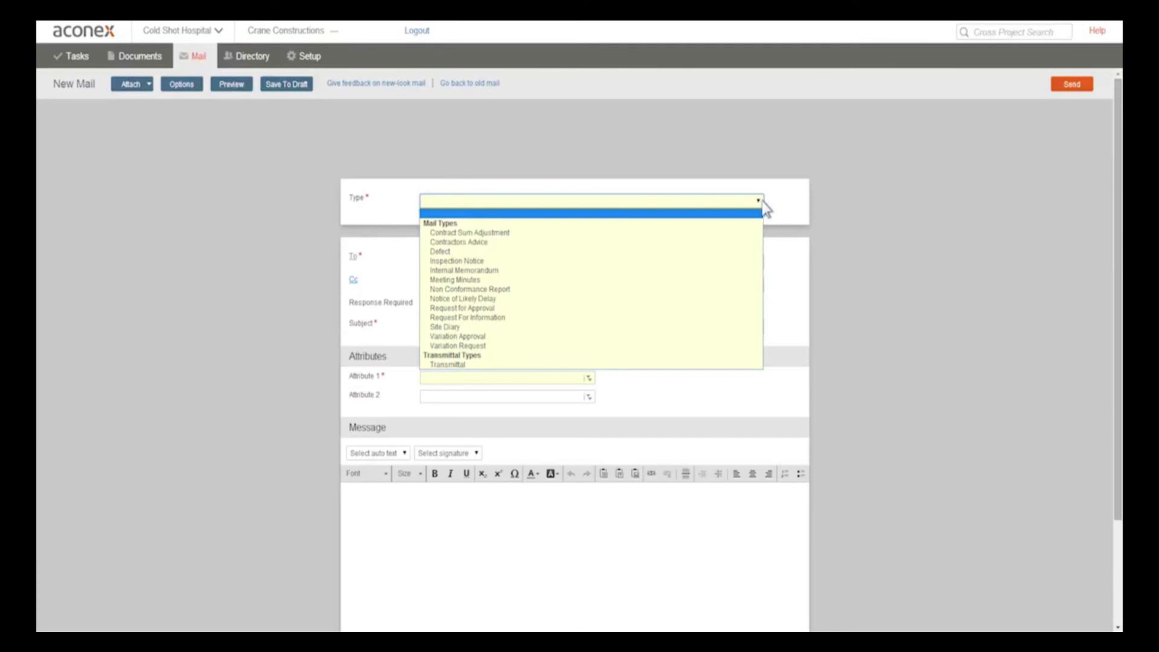
# - Set the new Aconex mail's type to Request For Information and look over its form and message template
pyautogui.click(513, 319)
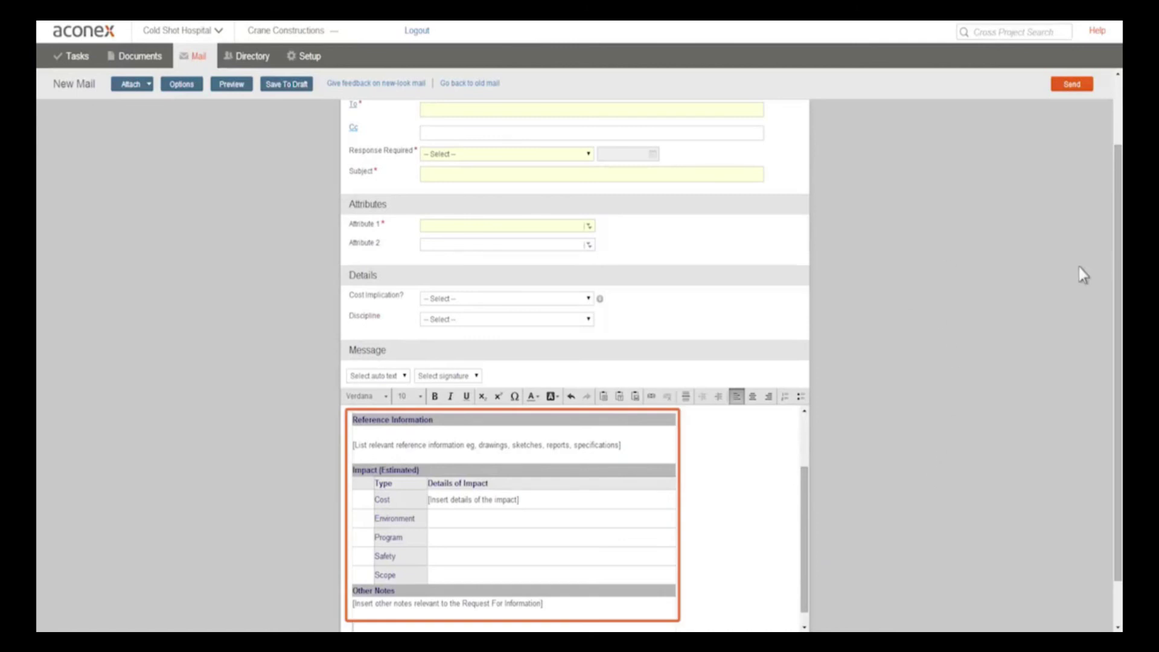
pyautogui.scroll(-1, 1084, 274)
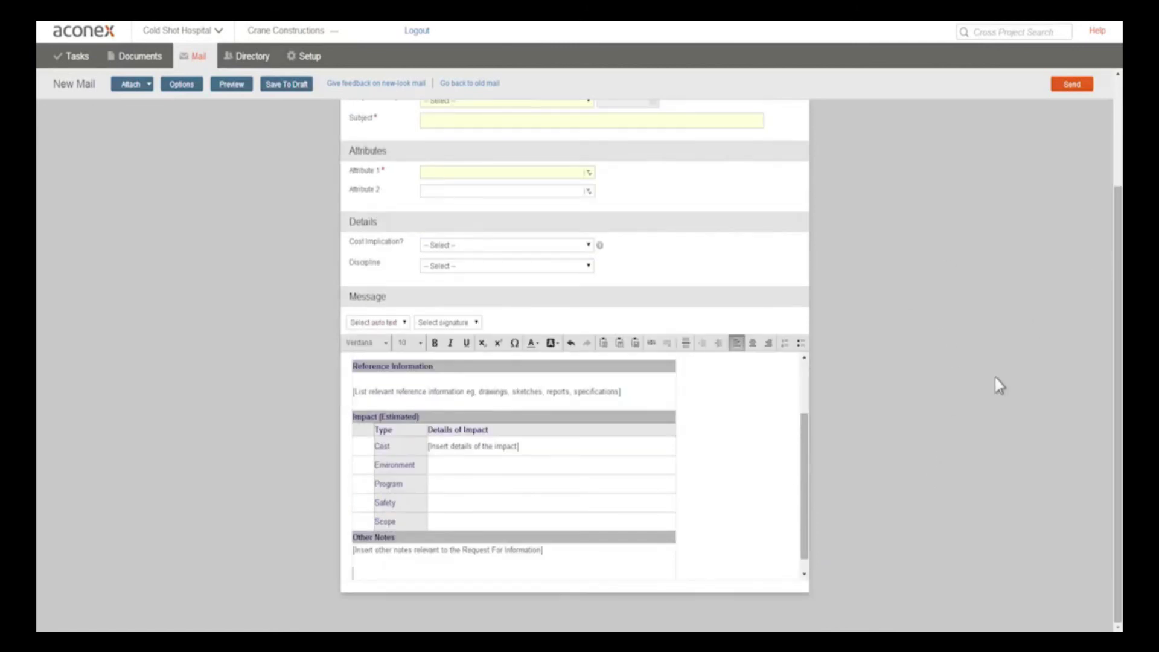
pyautogui.scroll(3, 990, 362)
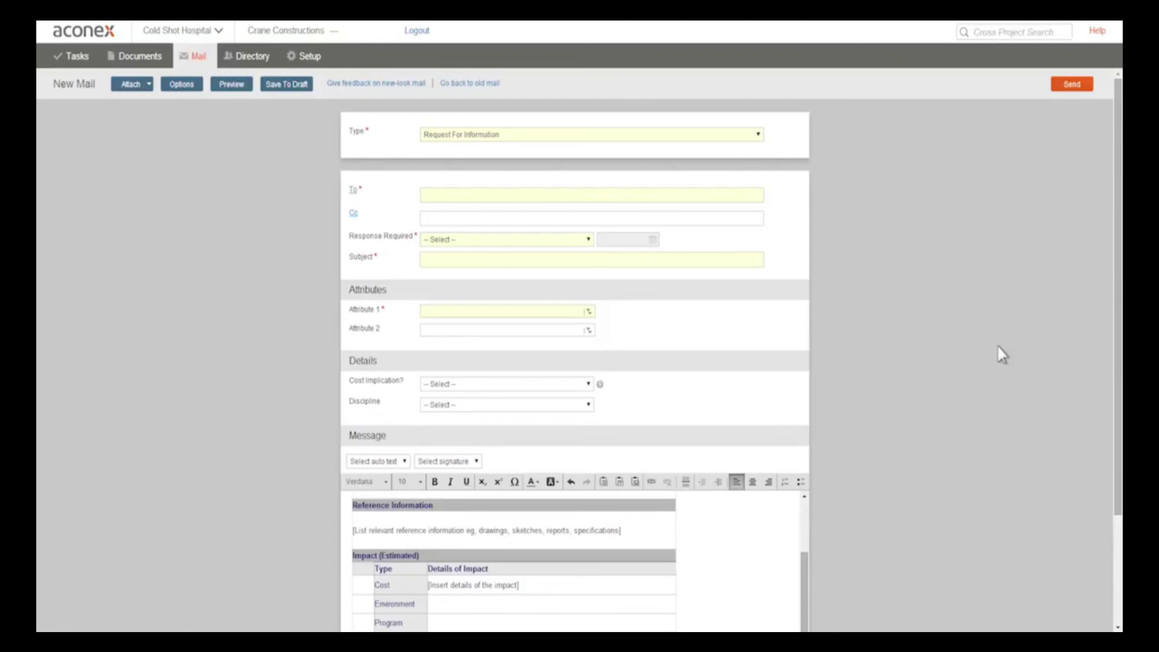
# - Add the ABC contact and the Azure Consulting contact as To recipients by looking up their names
pyautogui.click(493, 196)
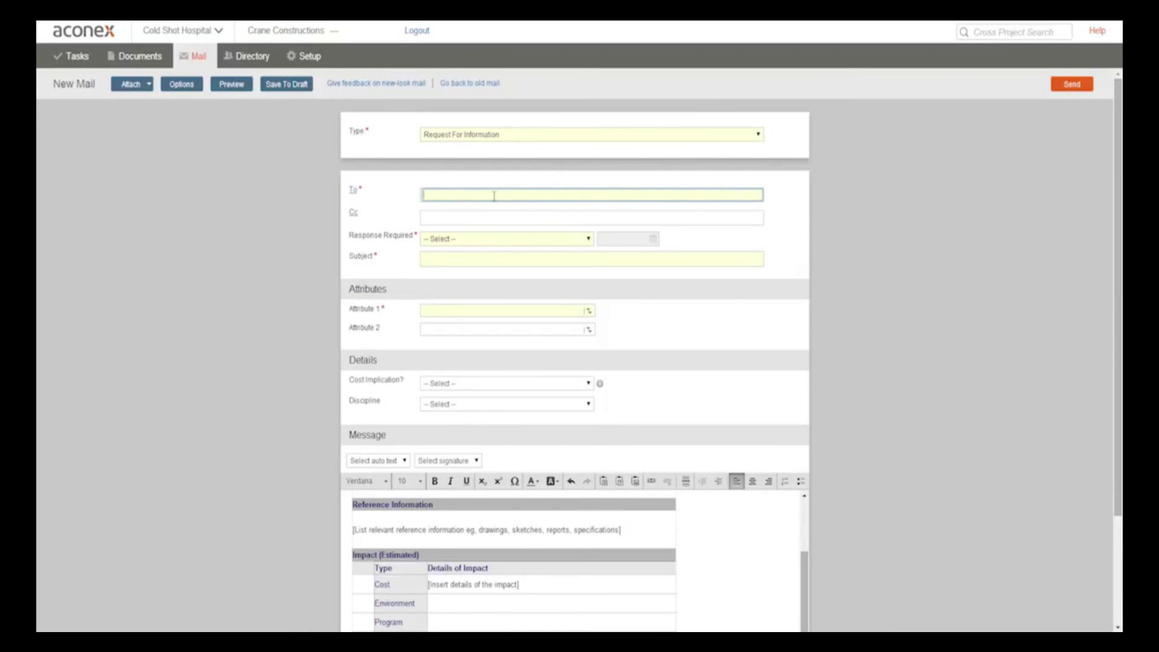
pyautogui.write('alan')
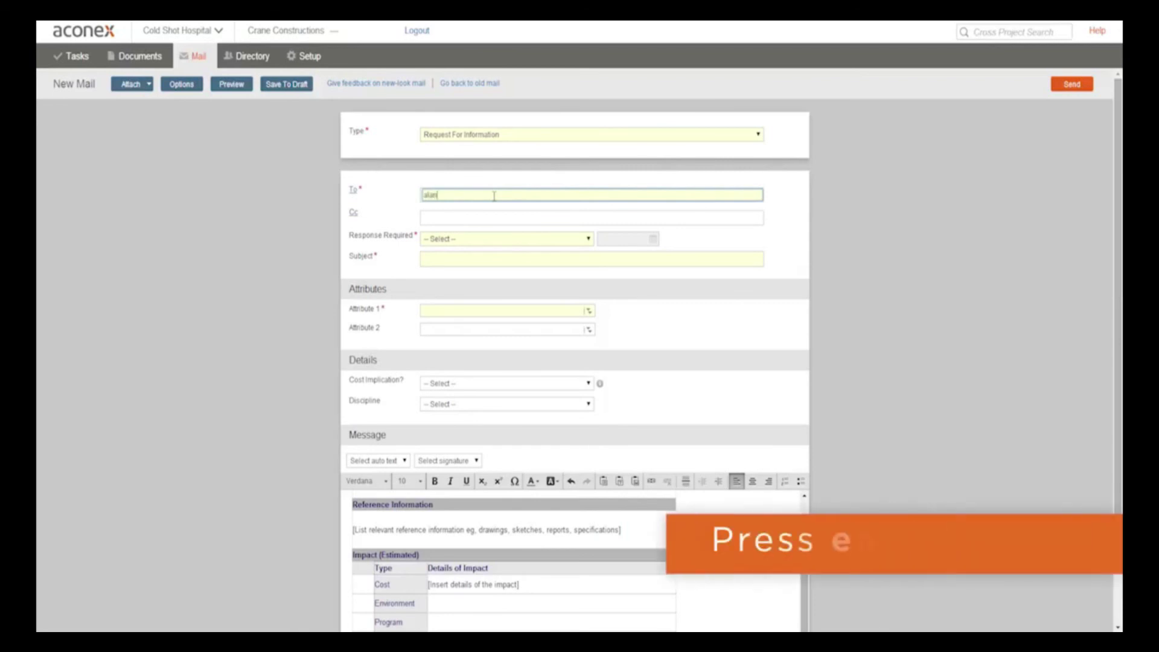
pyautogui.press('Return')
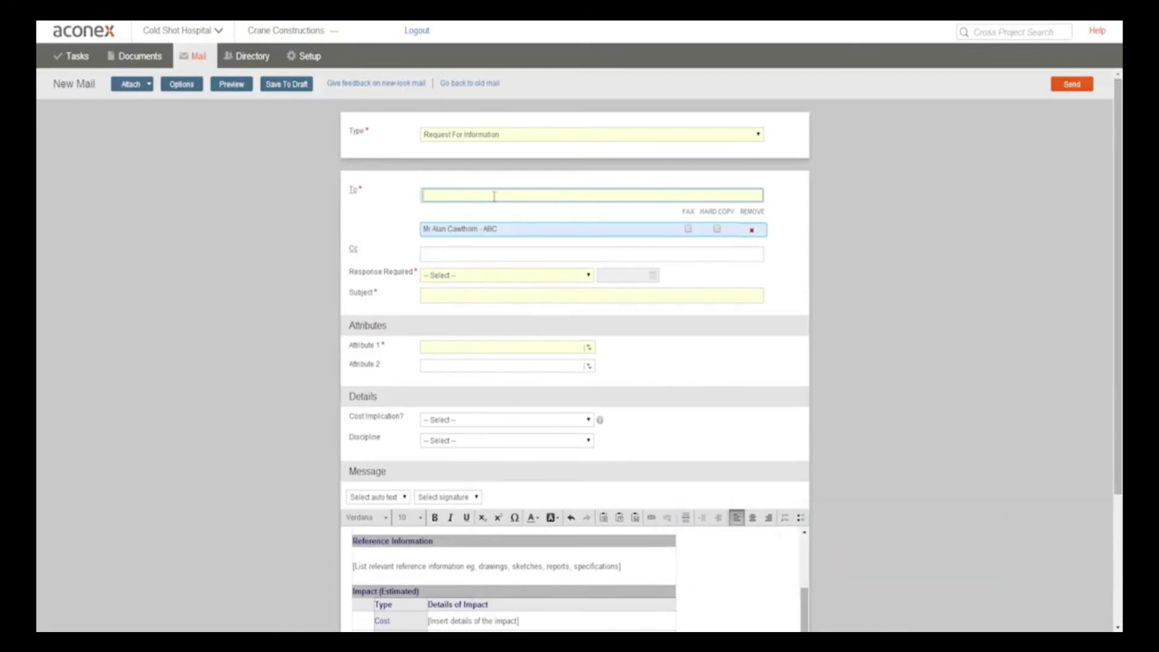
pyautogui.write('b')
pyautogui.press('Return')
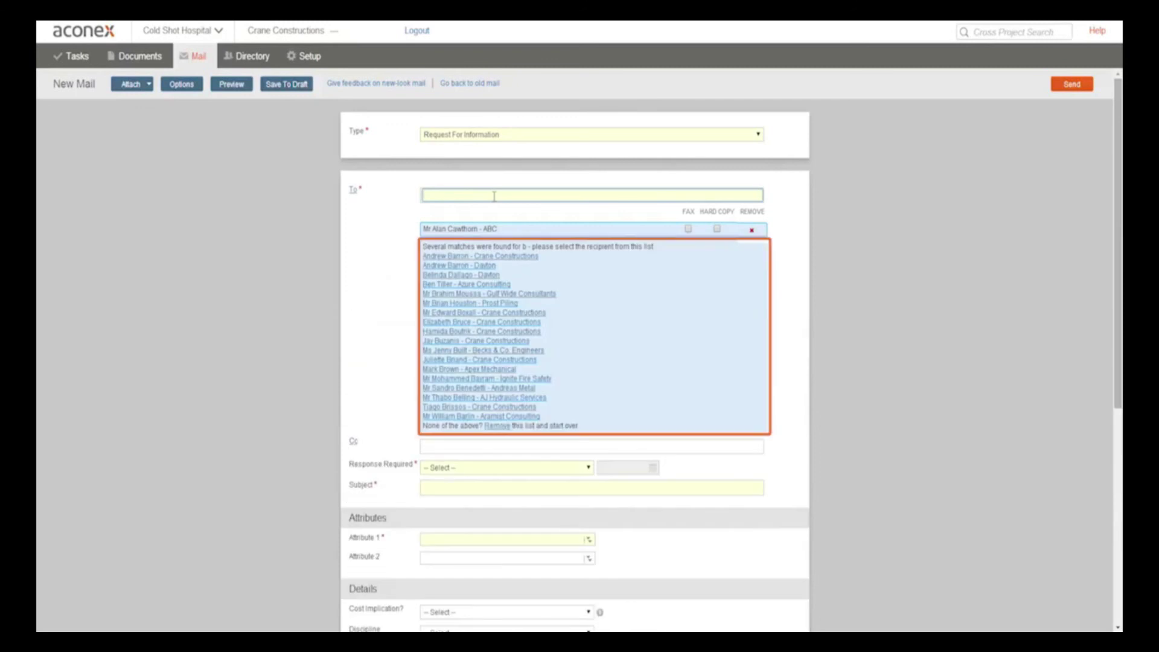
pyautogui.click(465, 284)
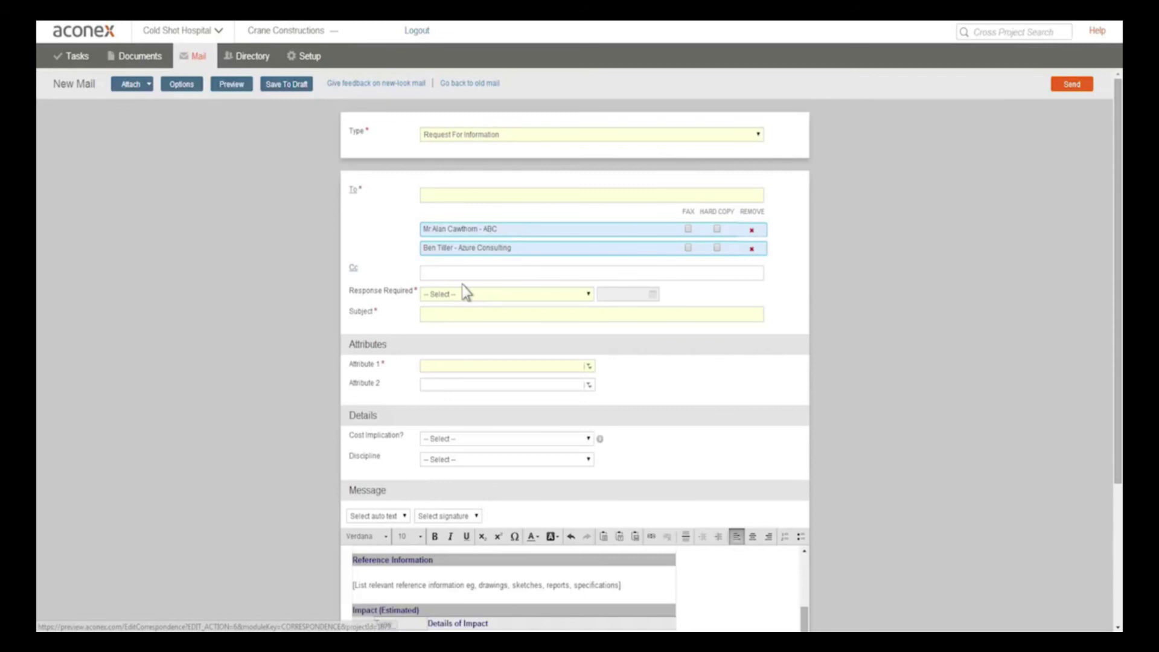
# - Search the project directory for organization "becks" and the contact's family name, and add the Becks & Co. Engineers contact as a Cc recipient
pyautogui.click(353, 190)
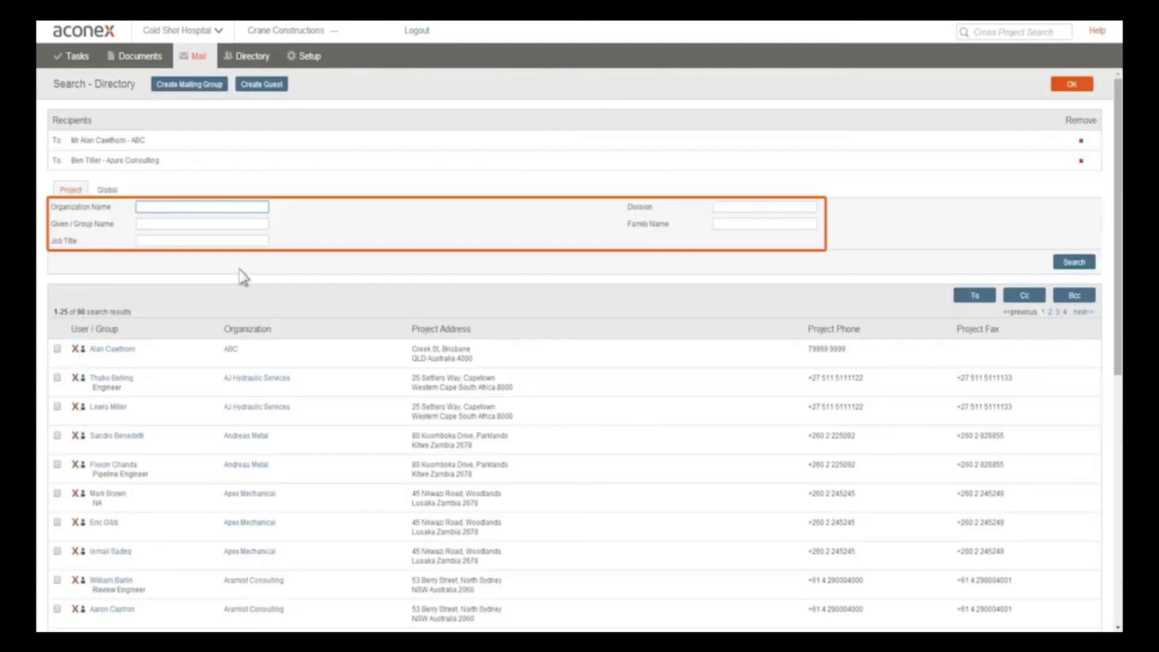
pyautogui.write('becks')
pyautogui.click(727, 221)
pyautogui.write('abbot')
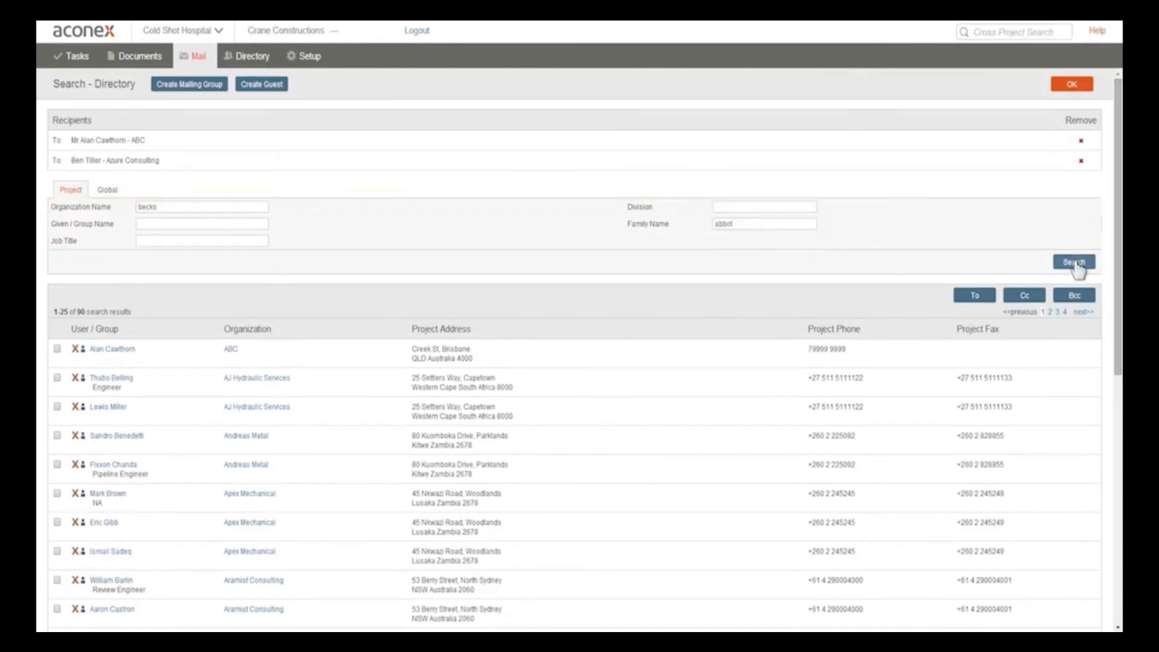
pyautogui.click(1076, 266)
pyautogui.click(57, 349)
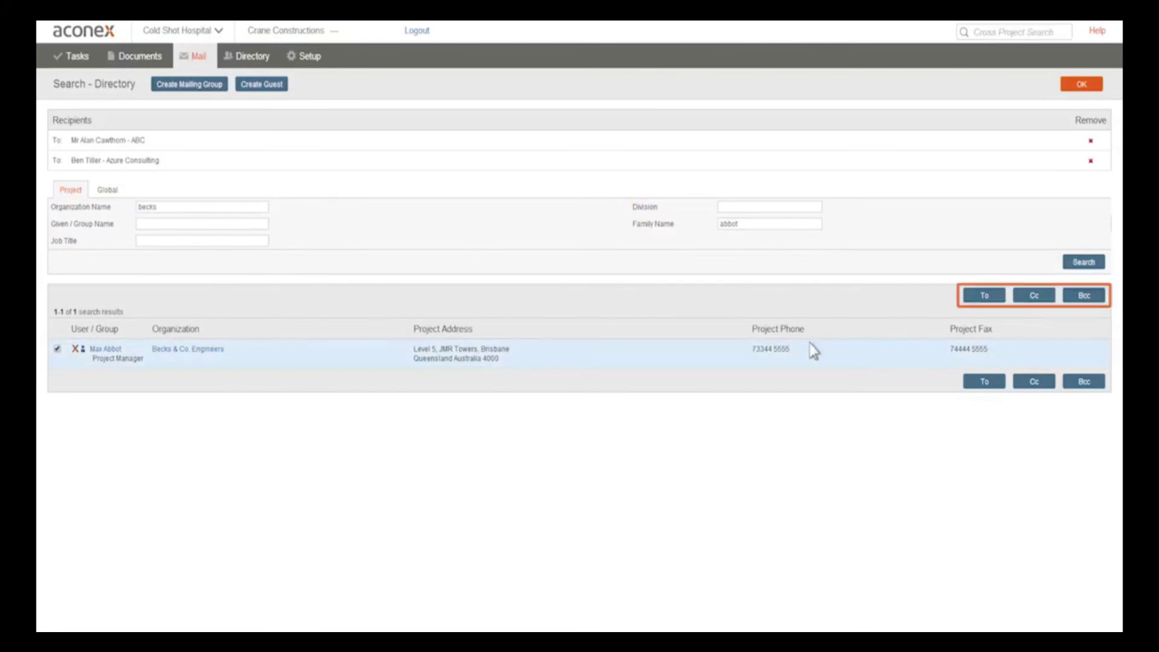
pyautogui.click(1034, 297)
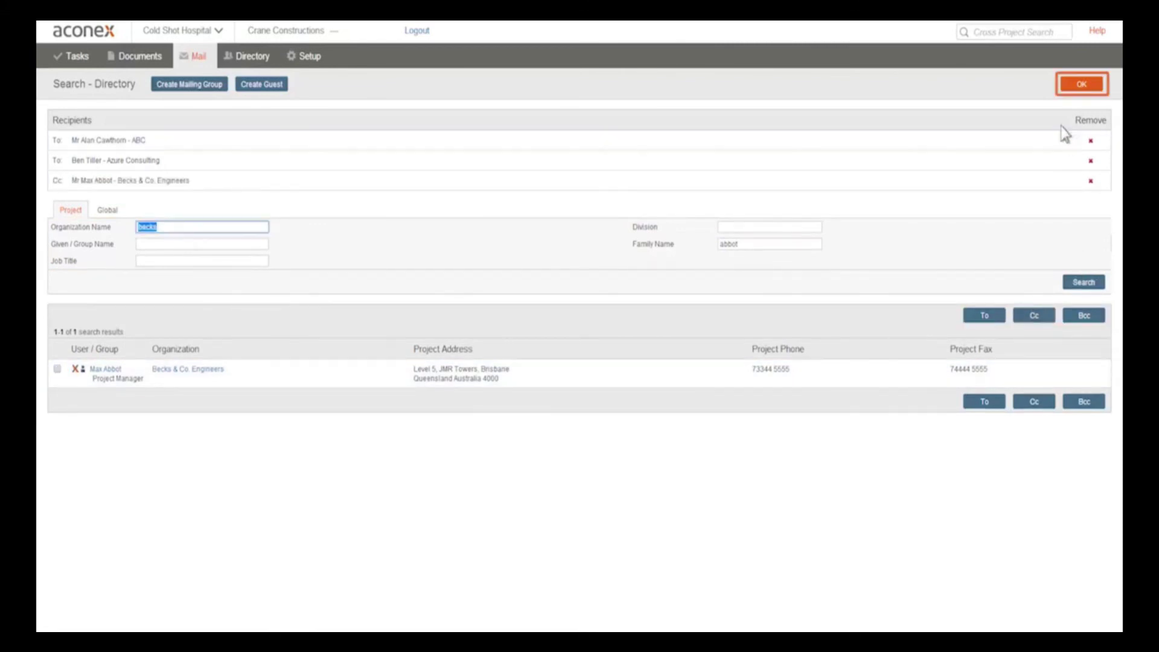
pyautogui.click(1081, 85)
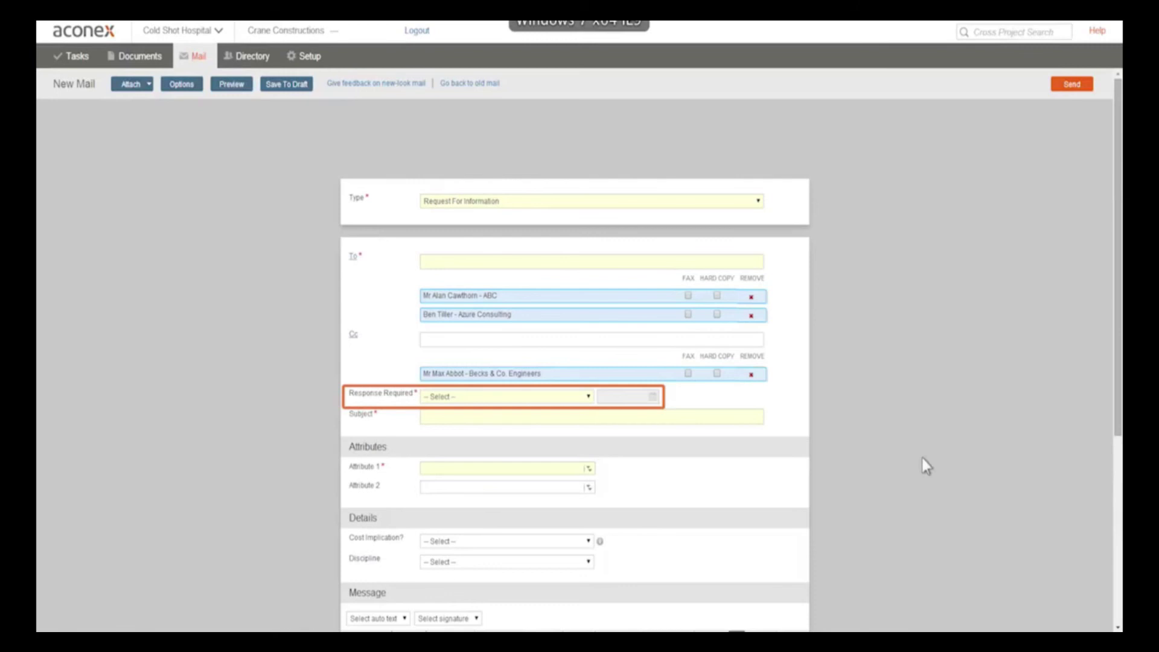
# - Set the required response to Respond by with the due date 28/07/2014
pyautogui.click(589, 397)
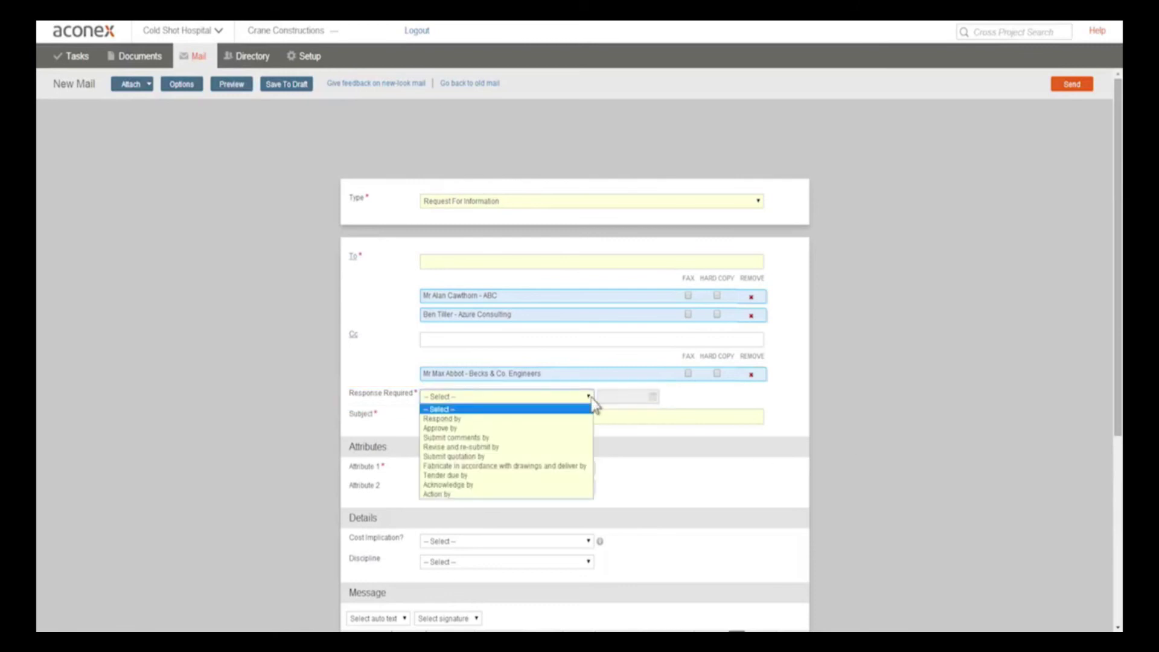
pyautogui.click(543, 418)
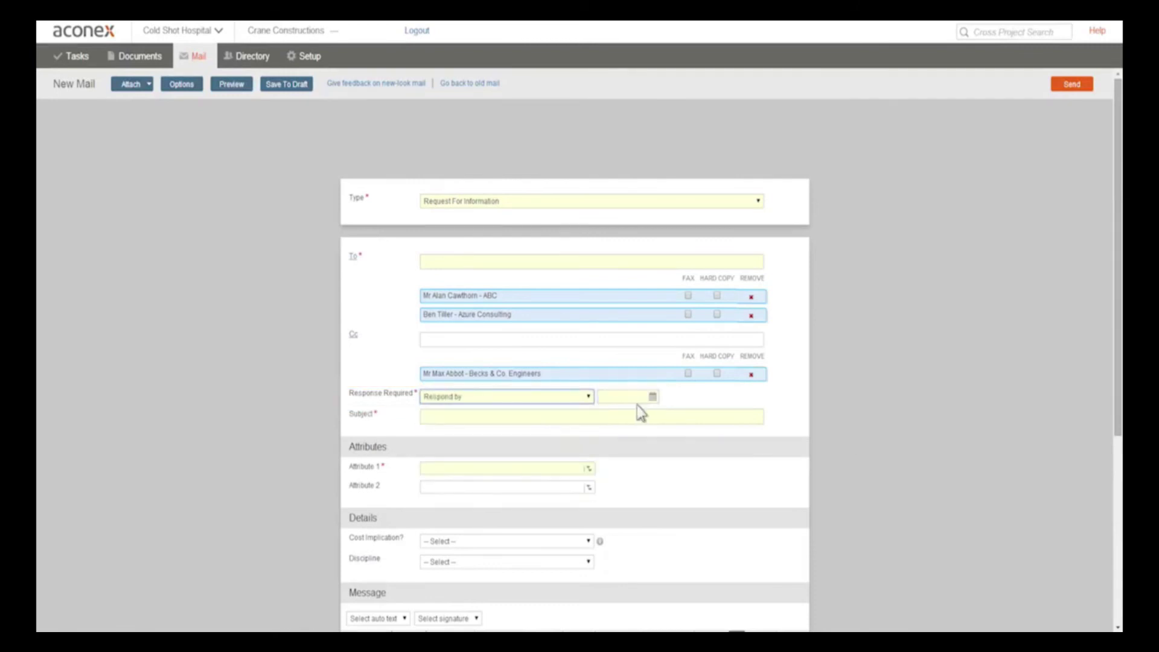
pyautogui.click(652, 398)
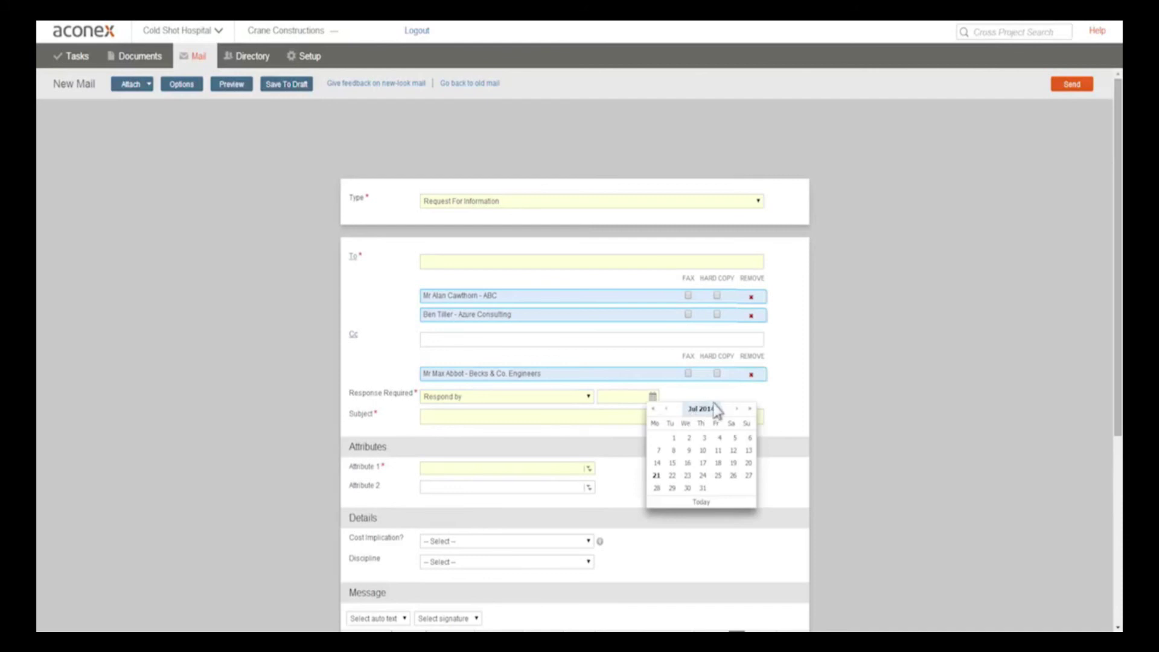
pyautogui.click(658, 489)
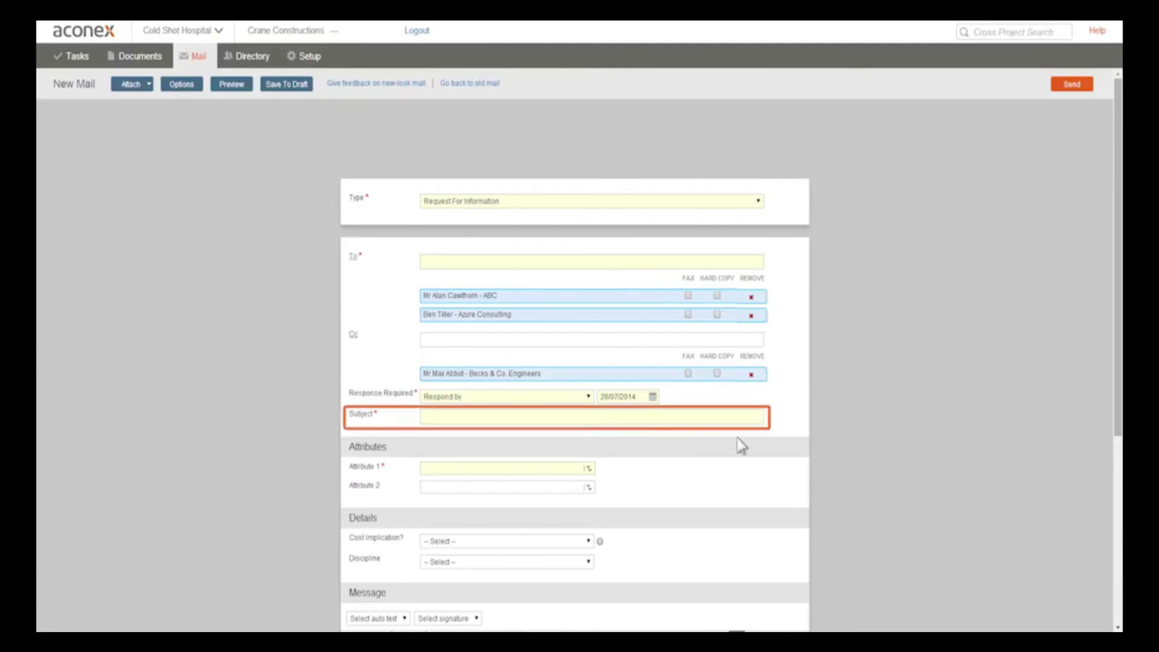
# - Enter "Missing part on ground floor" as the mail's subject
pyautogui.click(582, 418)
pyautogui.write('Missi')
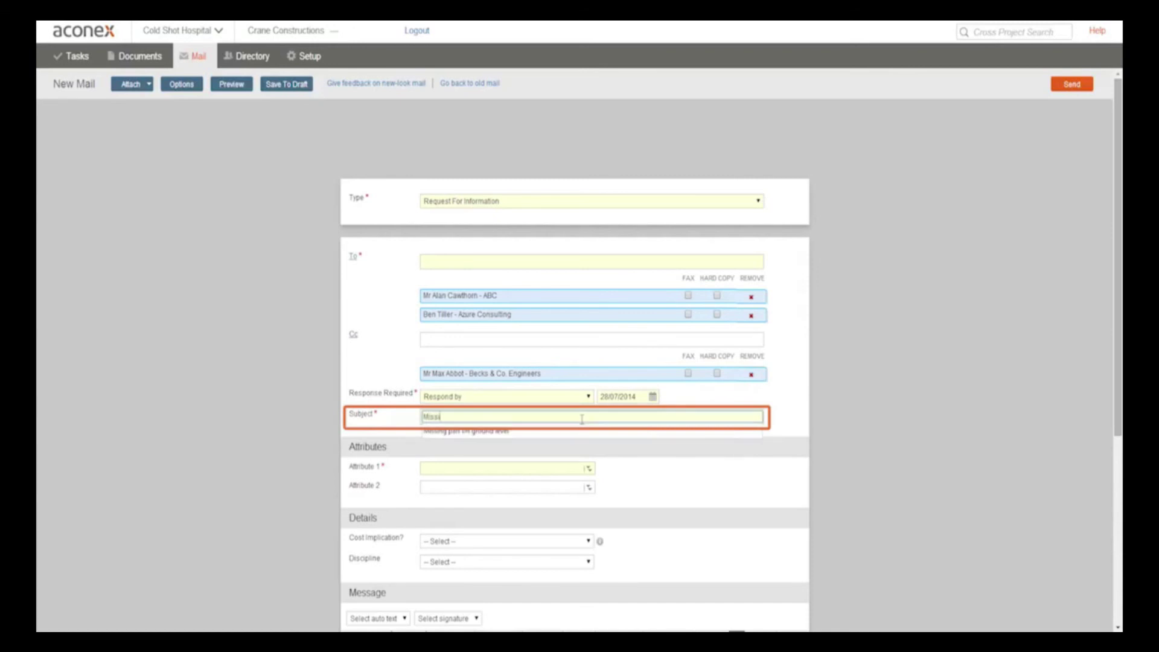
pyautogui.write('ng part on ground floor')
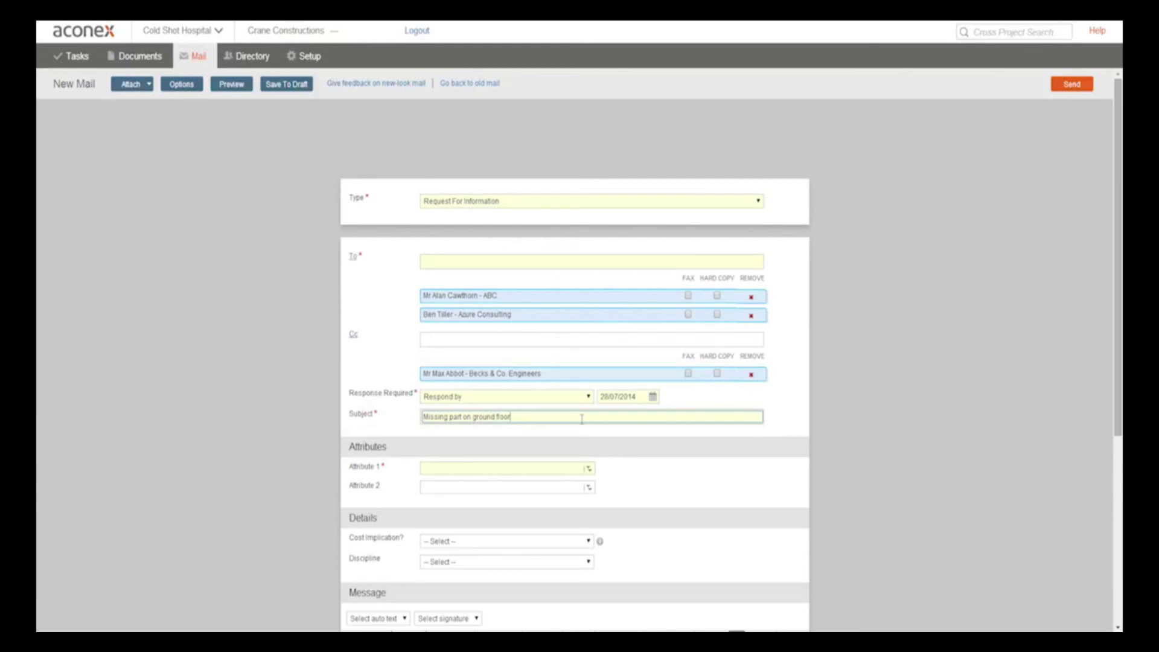
# - Assign Pathology as the mail's Attribute 1
pyautogui.click(589, 468)
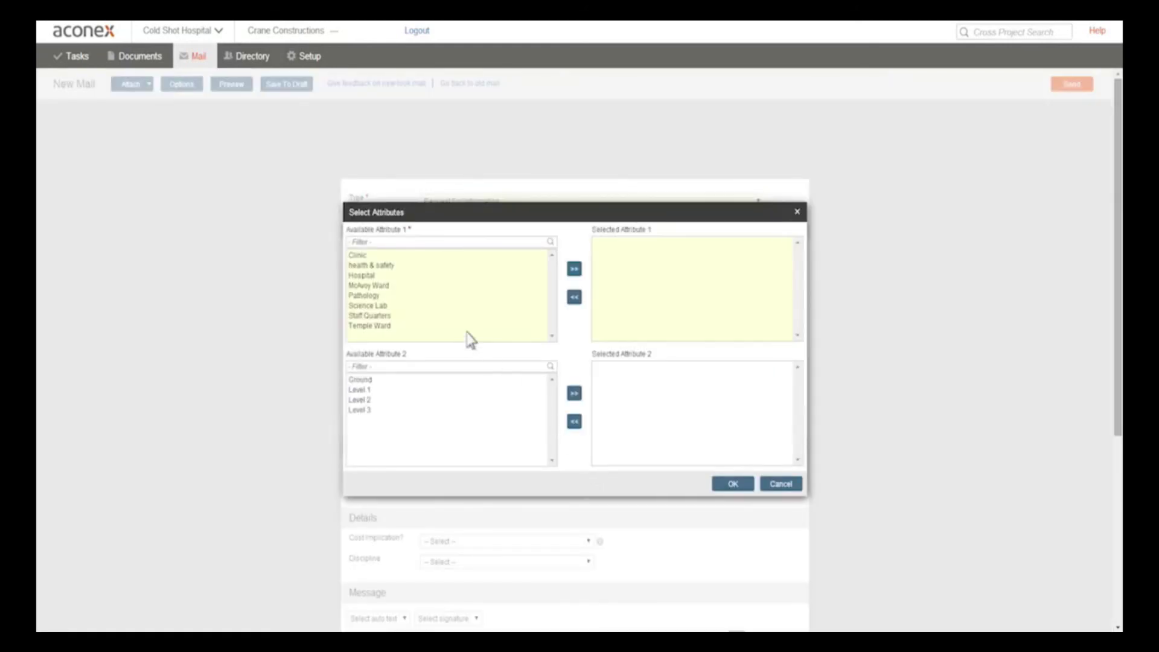
pyautogui.click(369, 295)
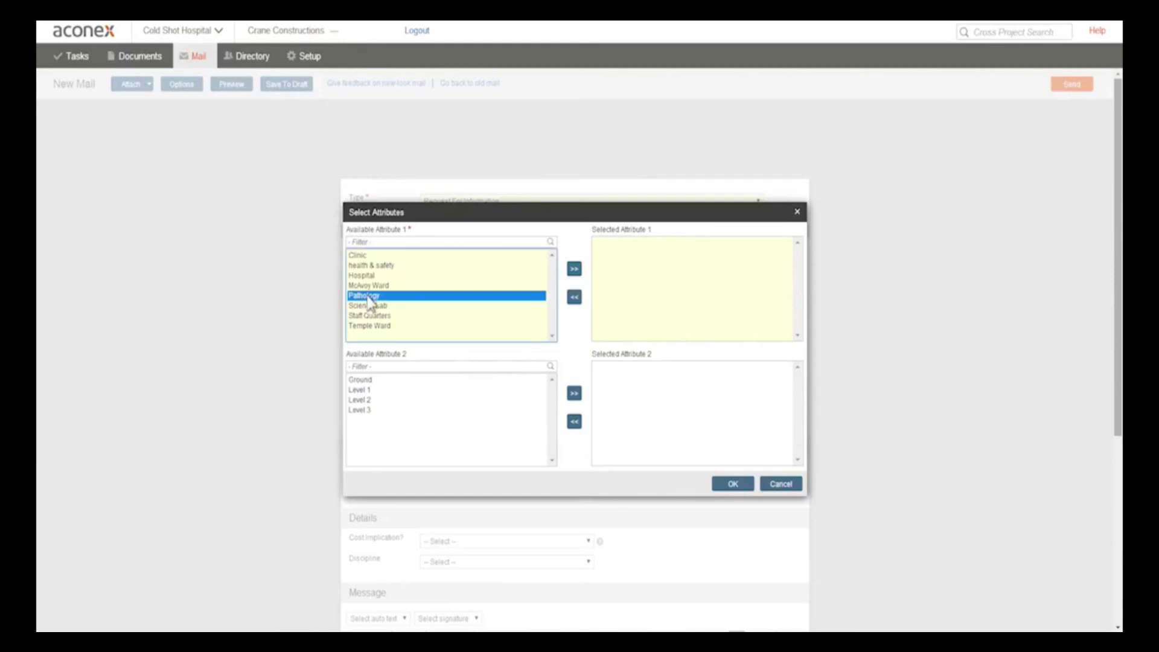
pyautogui.click(574, 268)
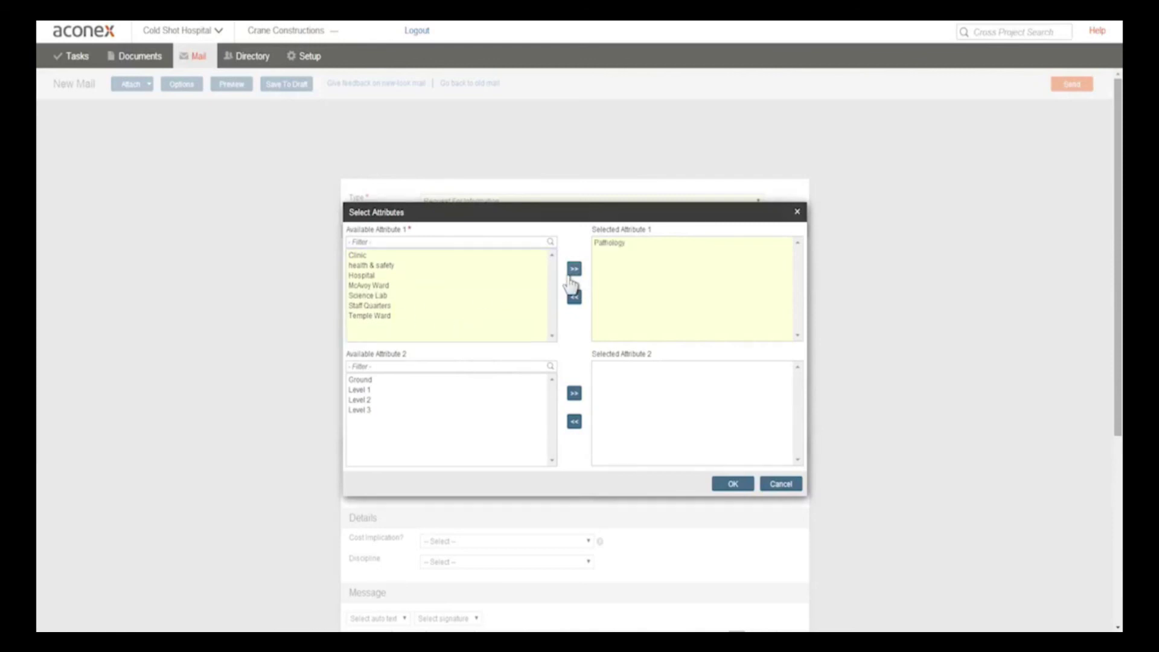
pyautogui.click(733, 484)
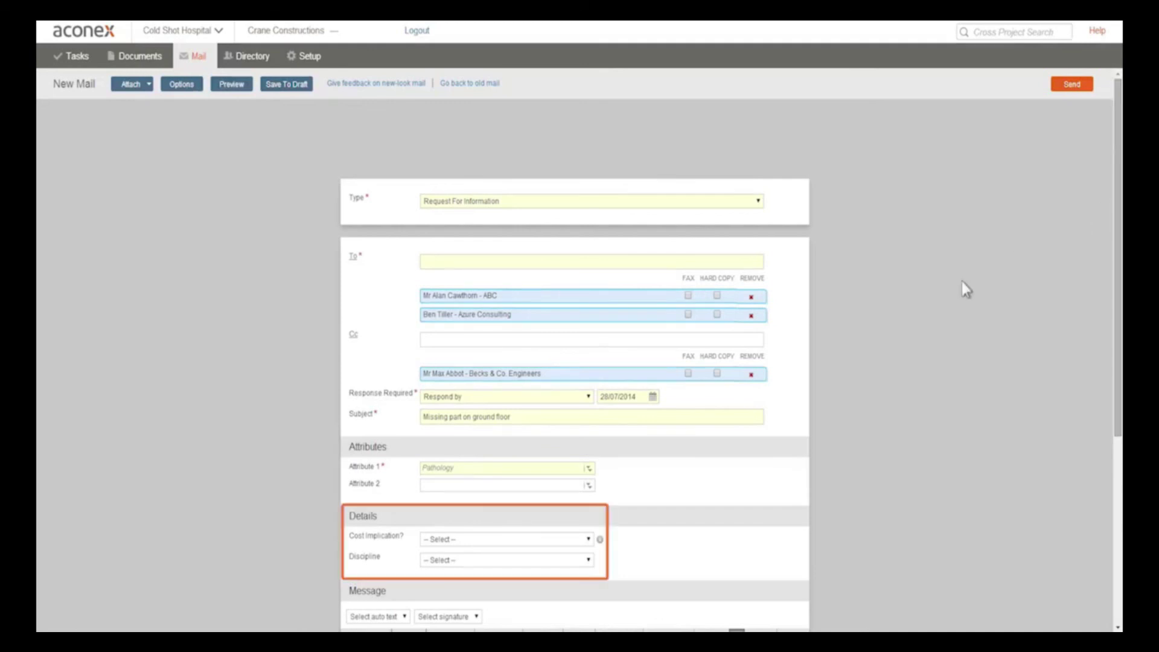
# - Set Cost Implication to Yes and Discipline to Plumbing in the mail's details
pyautogui.click(589, 542)
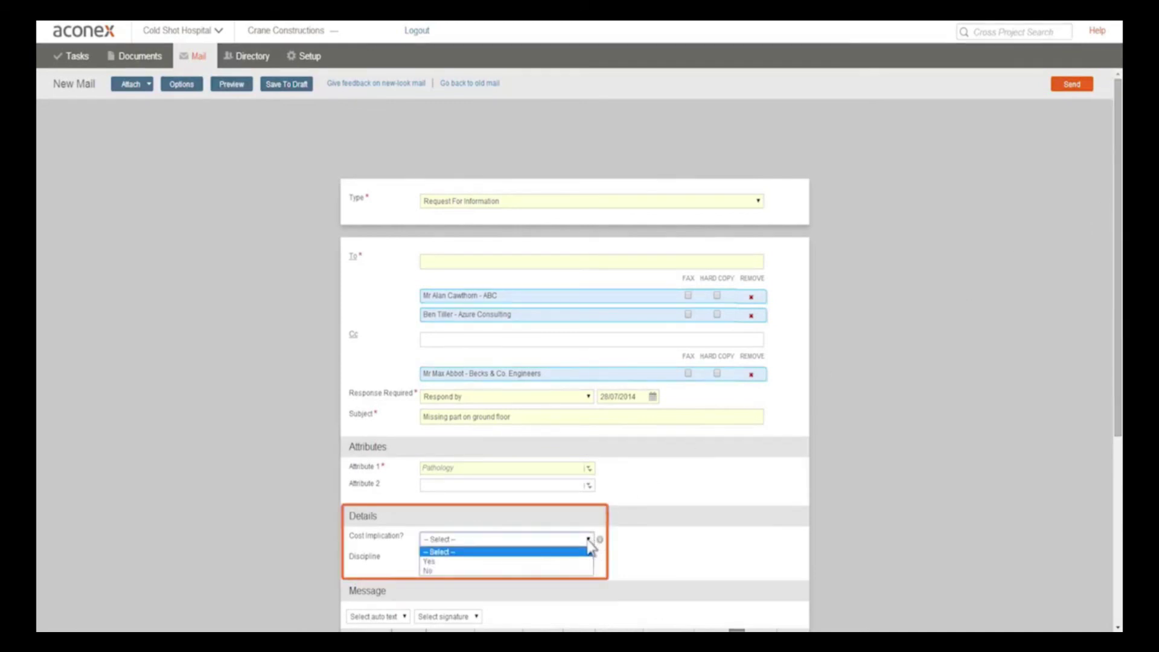
pyautogui.click(550, 566)
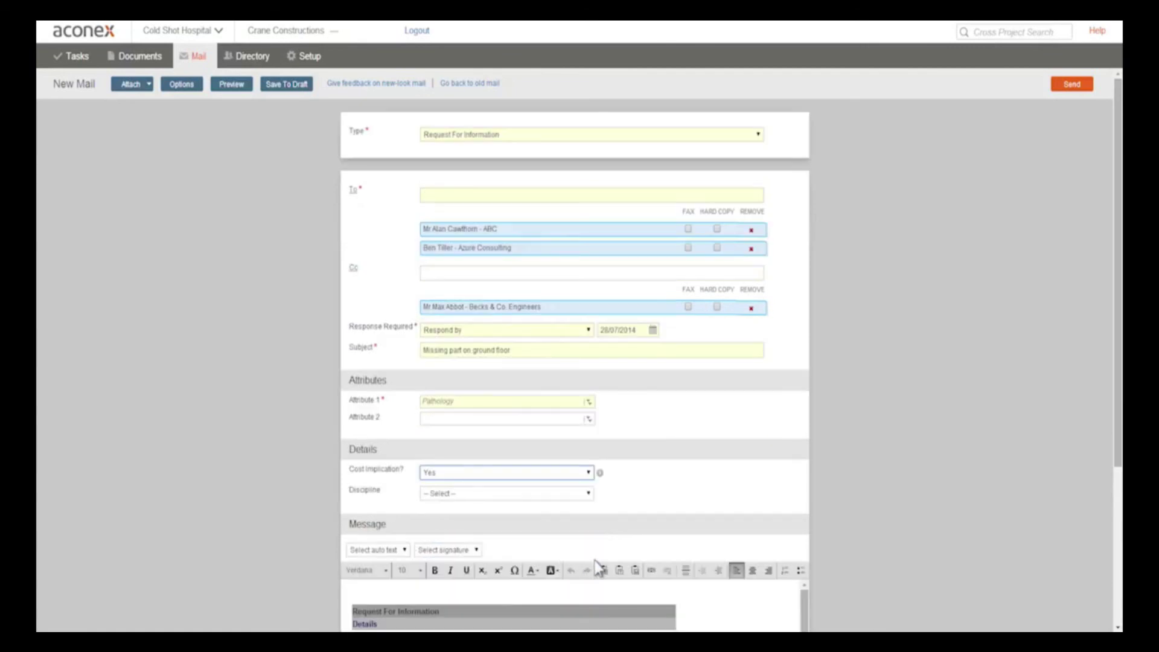
pyautogui.click(589, 495)
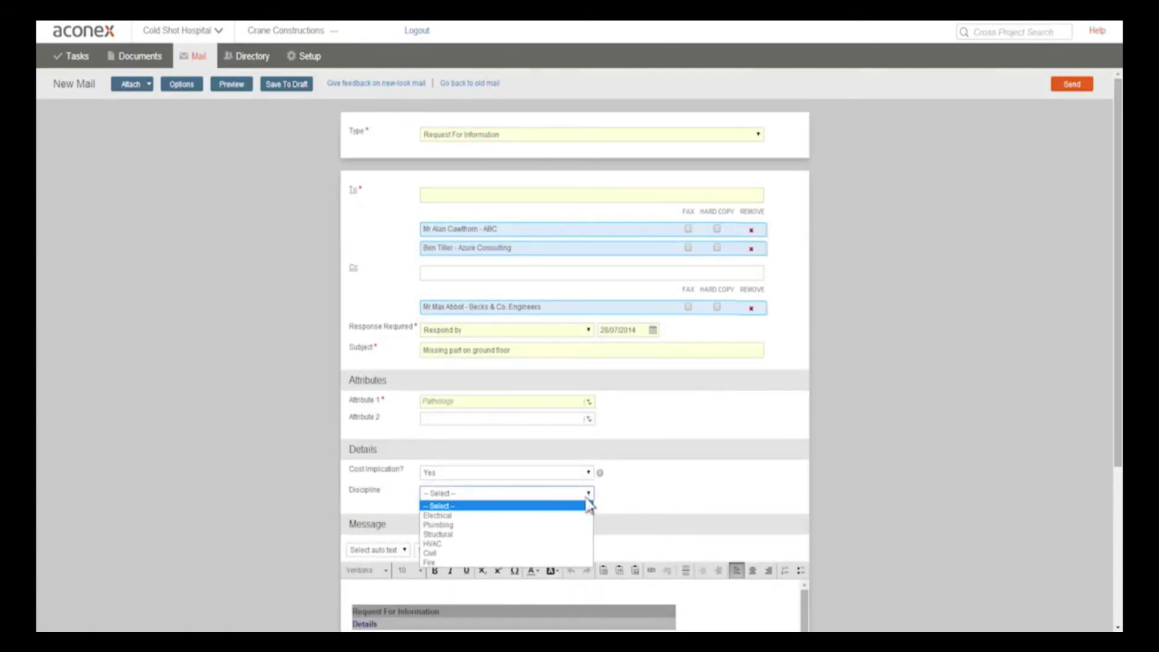
pyautogui.click(556, 530)
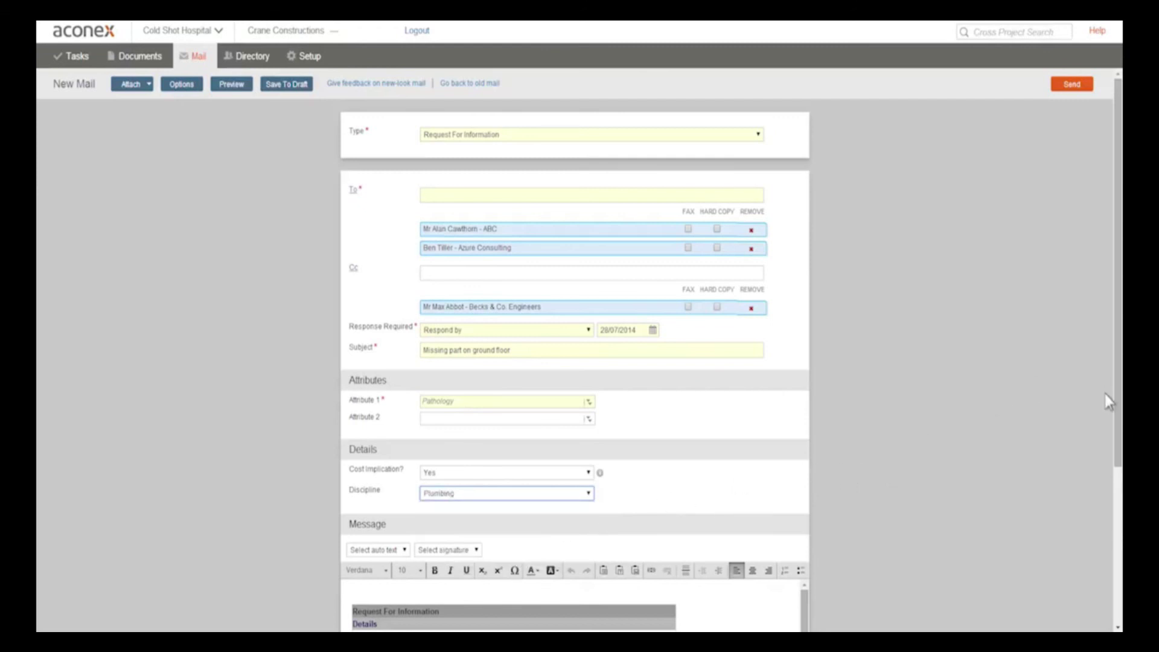
# - Attach the project mail MAJ-CTA-000002, "Re: Tank size question", from the inbox to the new mail
pyautogui.click(149, 85)
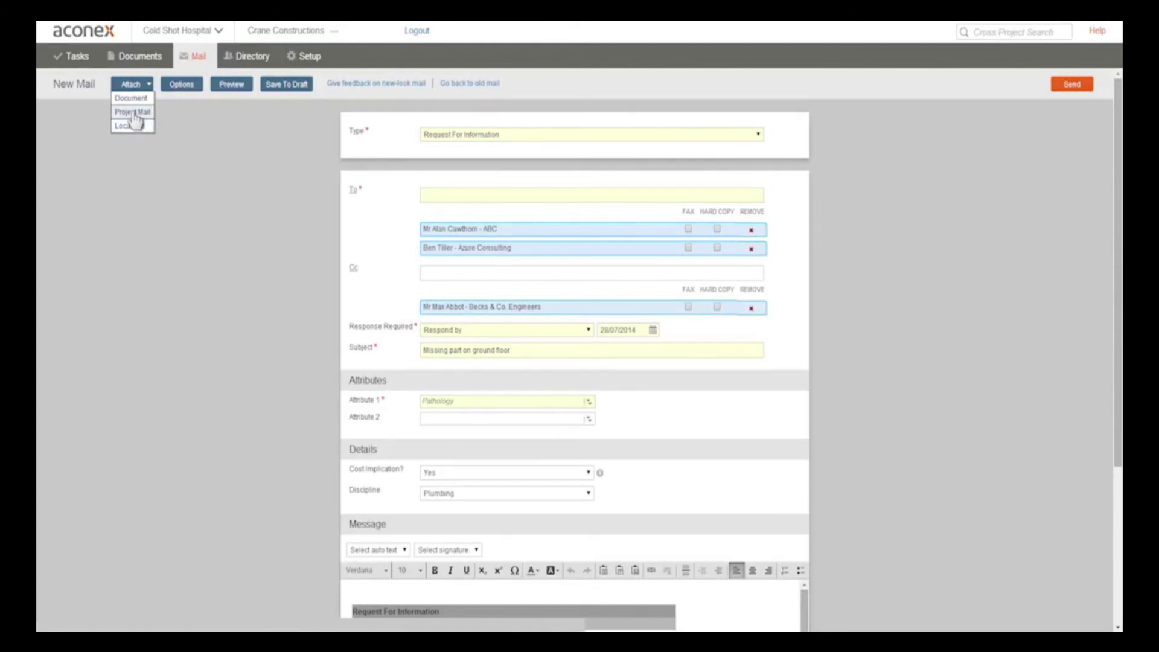
pyautogui.click(134, 114)
pyautogui.click(786, 236)
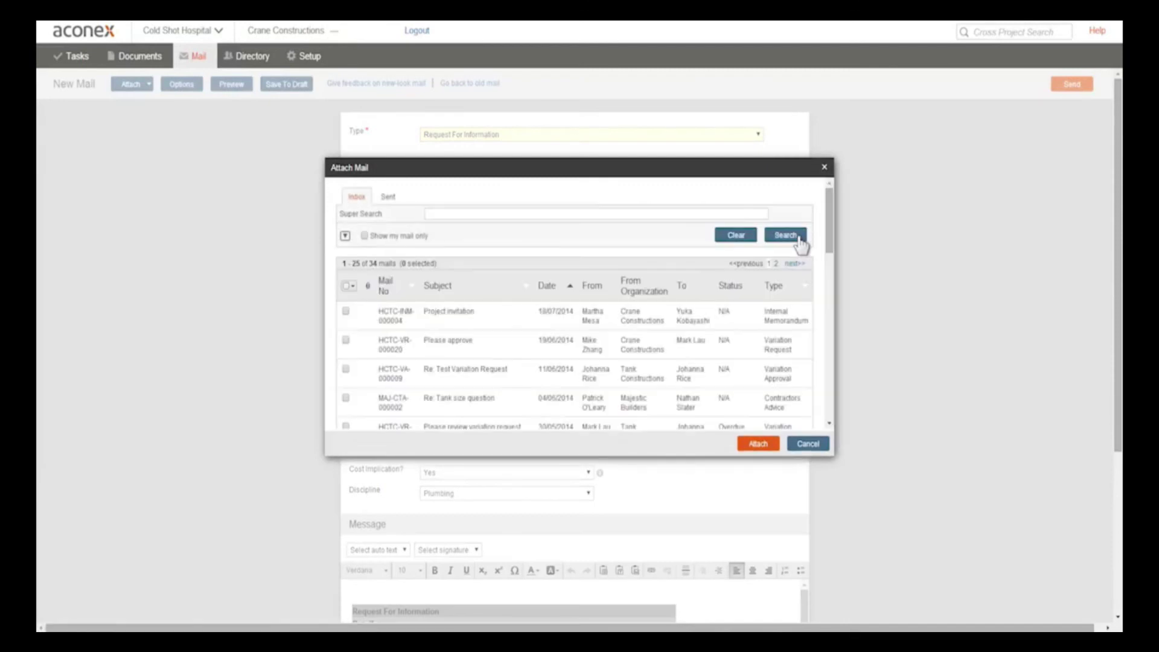
pyautogui.click(347, 401)
pyautogui.click(762, 444)
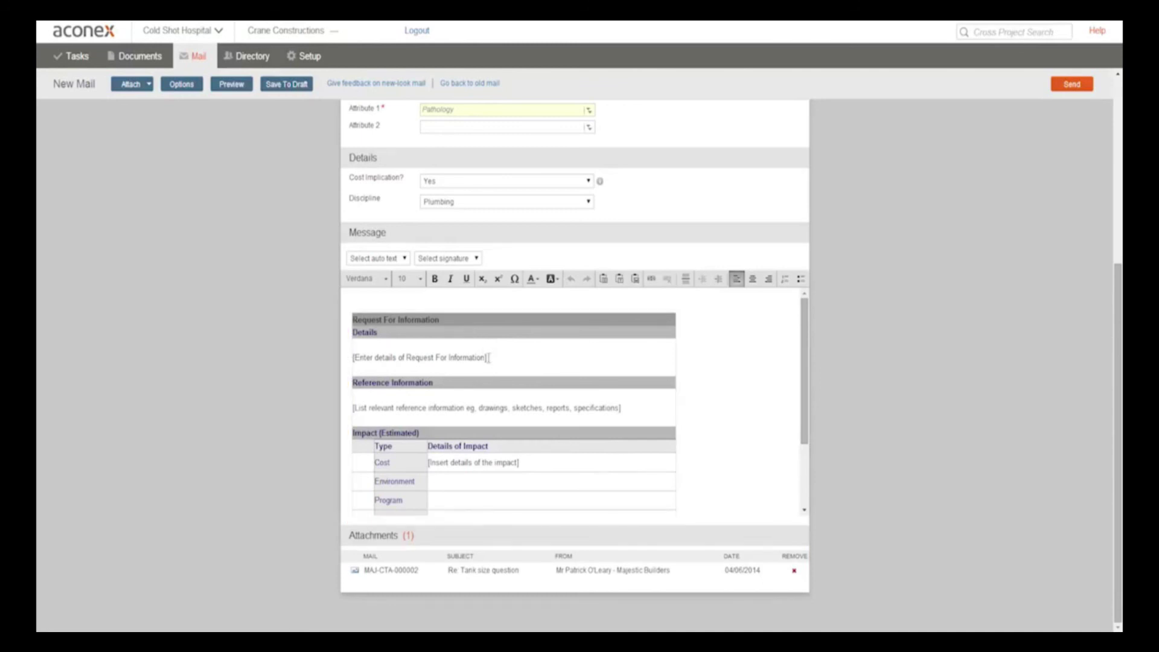
# - Replace the message's Details placeholder with "Missing pipe outlet part on tank, on ground floor. Please provide details on where to purchase new part. Thanks"
pyautogui.moveTo(489, 358); pyautogui.dragTo(354, 361)
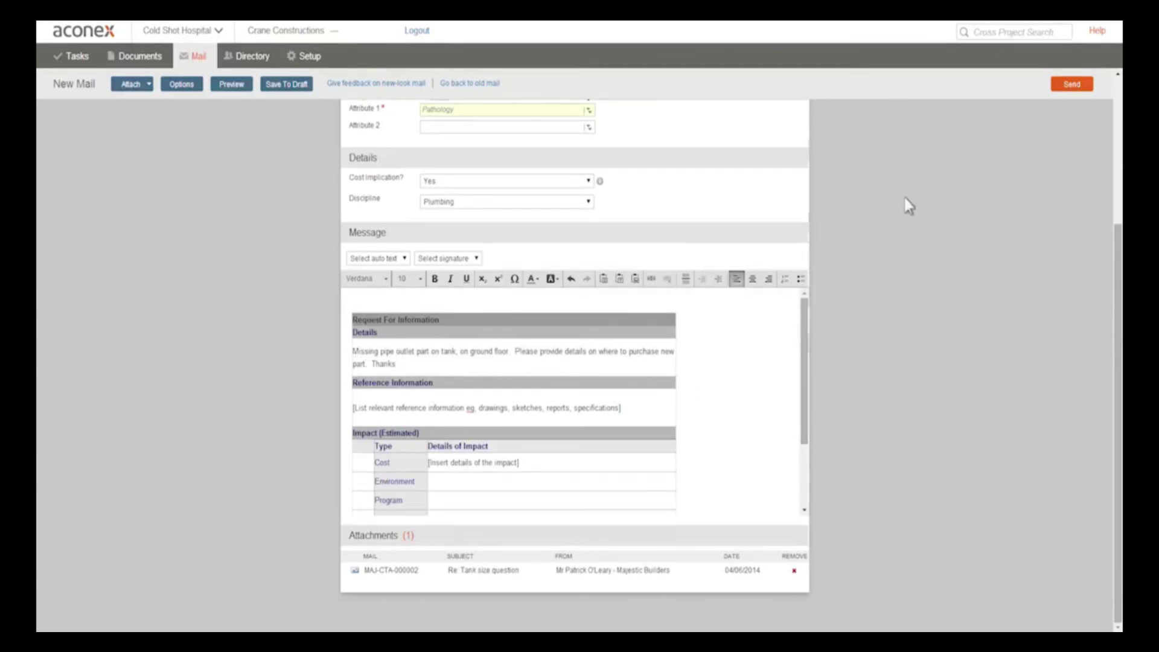
# - Save the Request For Information mail as a draft and send it
pyautogui.click(296, 85)
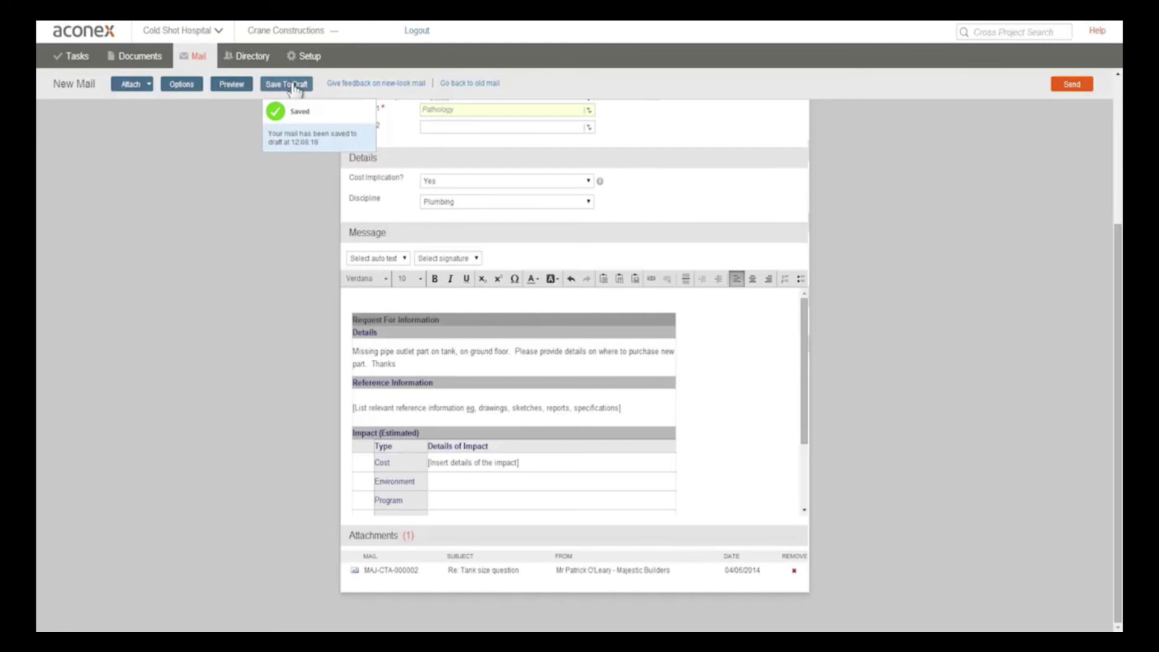
pyautogui.click(1073, 86)
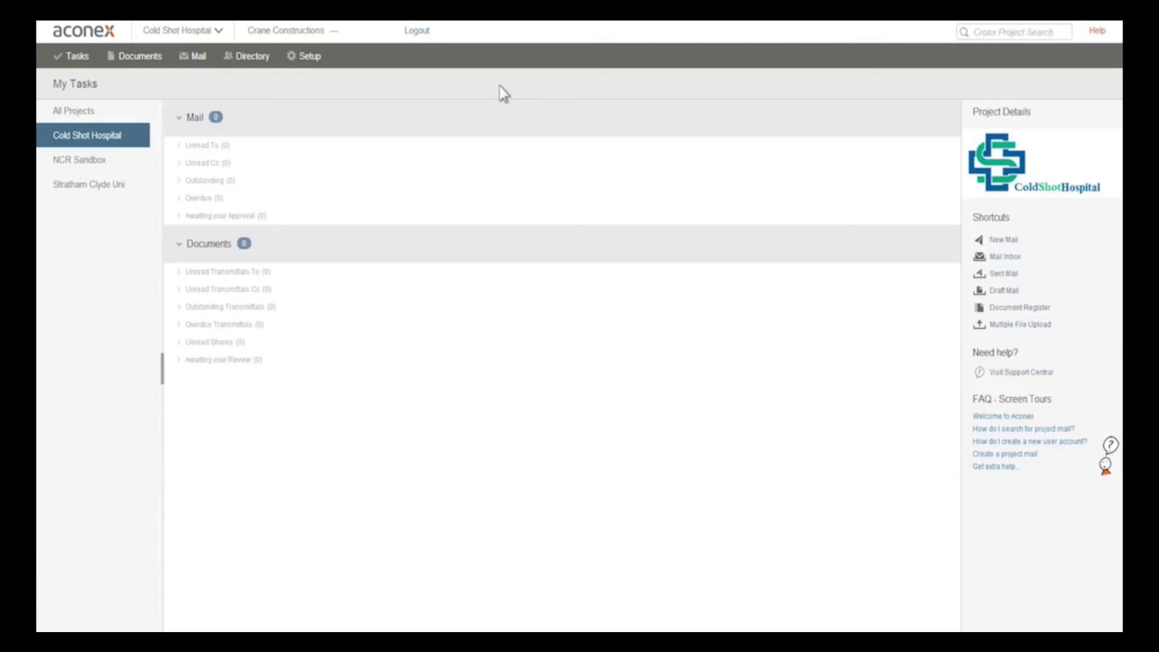
pyautogui.click(212, 57)
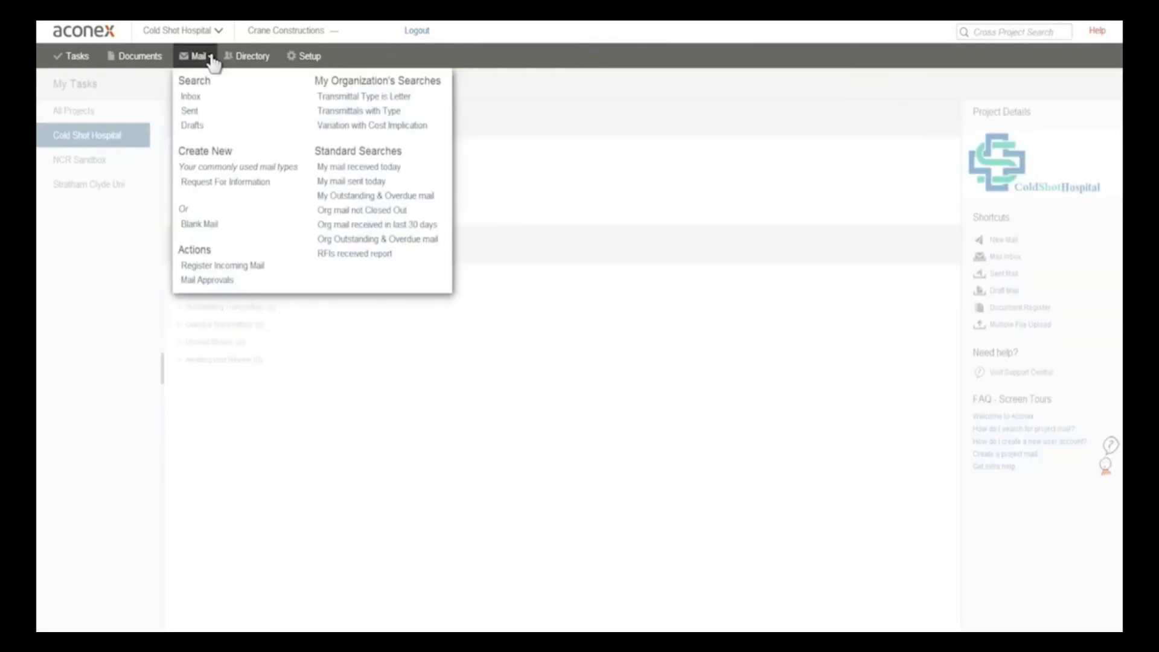
pyautogui.click(207, 192)
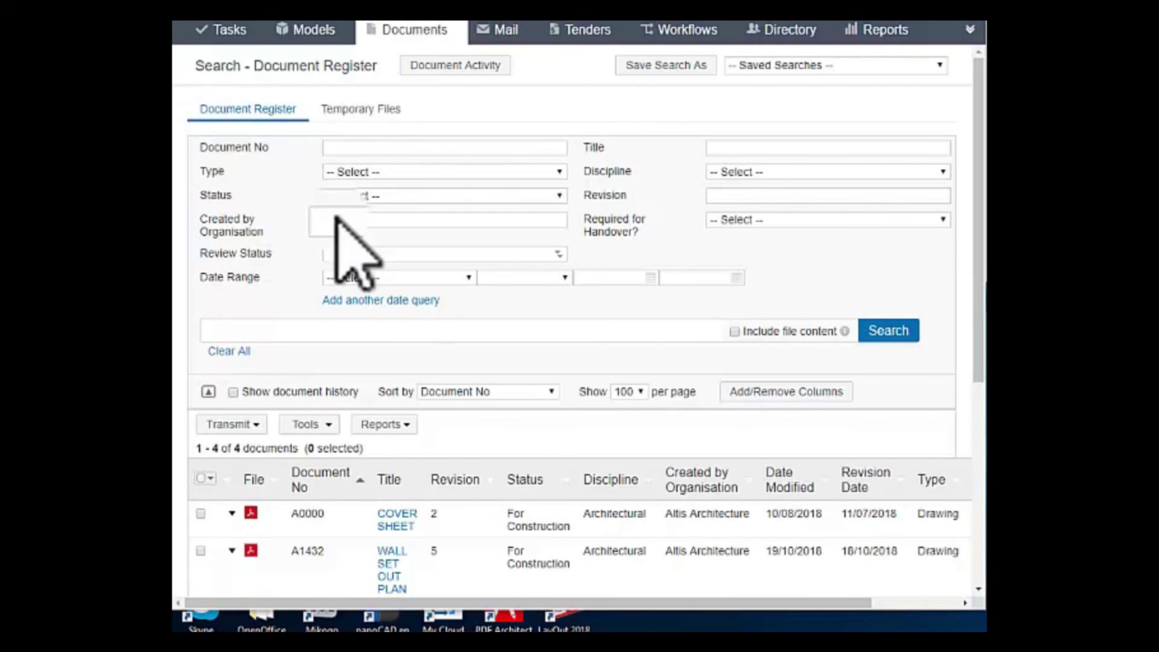
# - Search the document register for a1434 and examine the document number of the DWG entry in the results
pyautogui.click(290, 338)
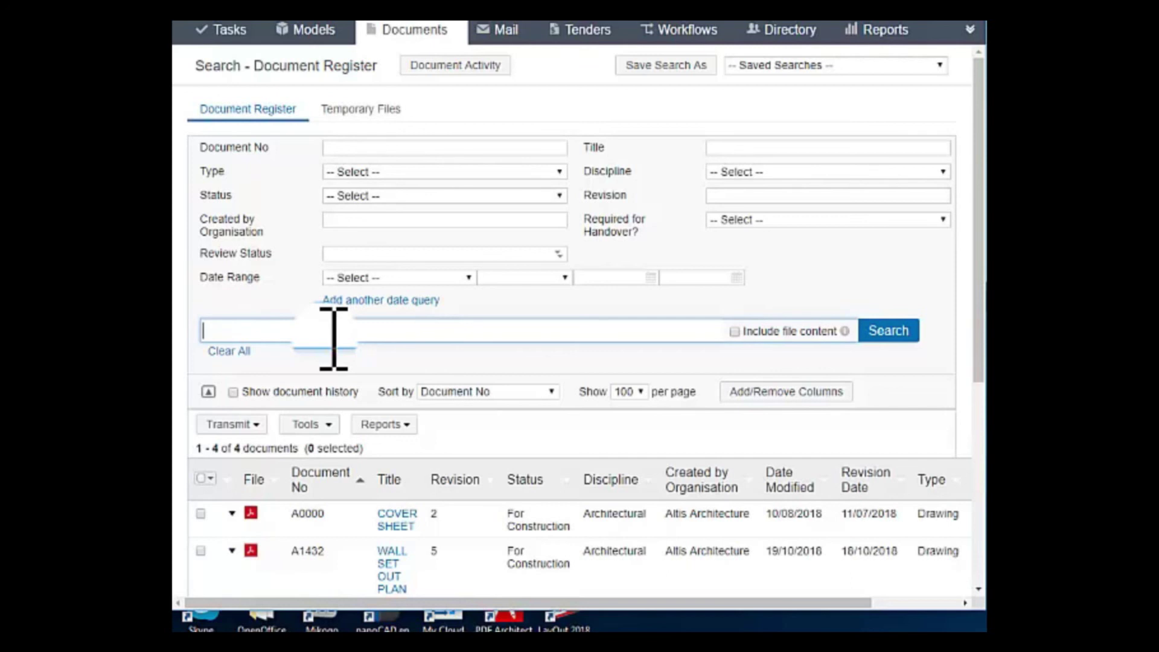
pyautogui.write('a1434')
pyautogui.click(898, 333)
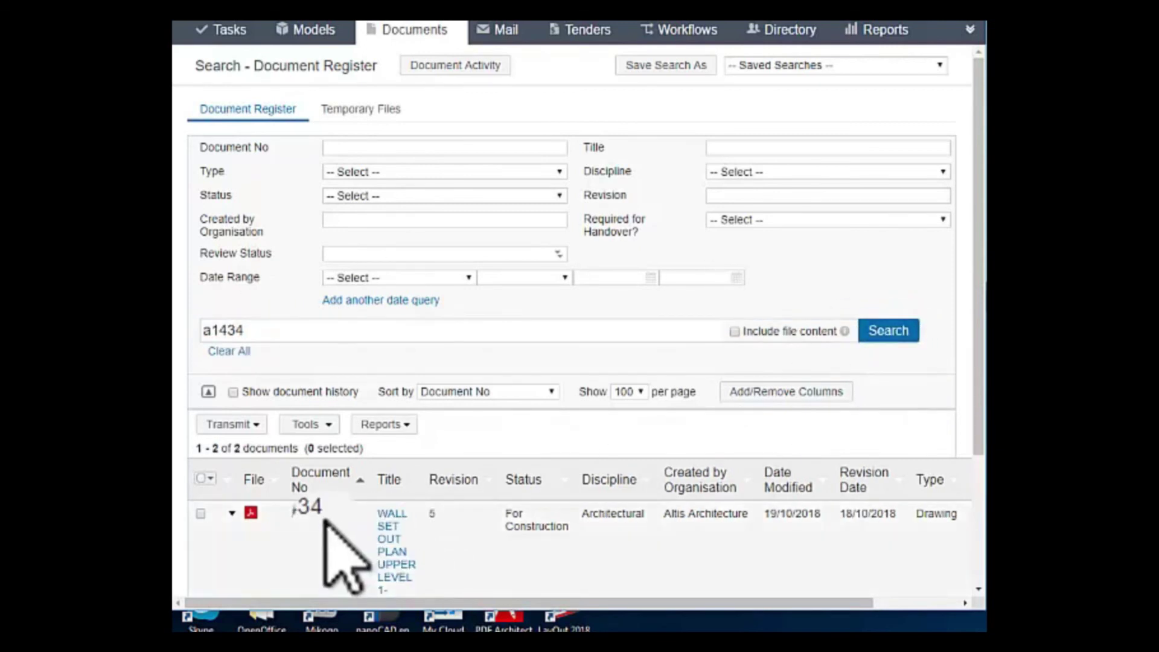
pyautogui.scroll(-3, 329, 532)
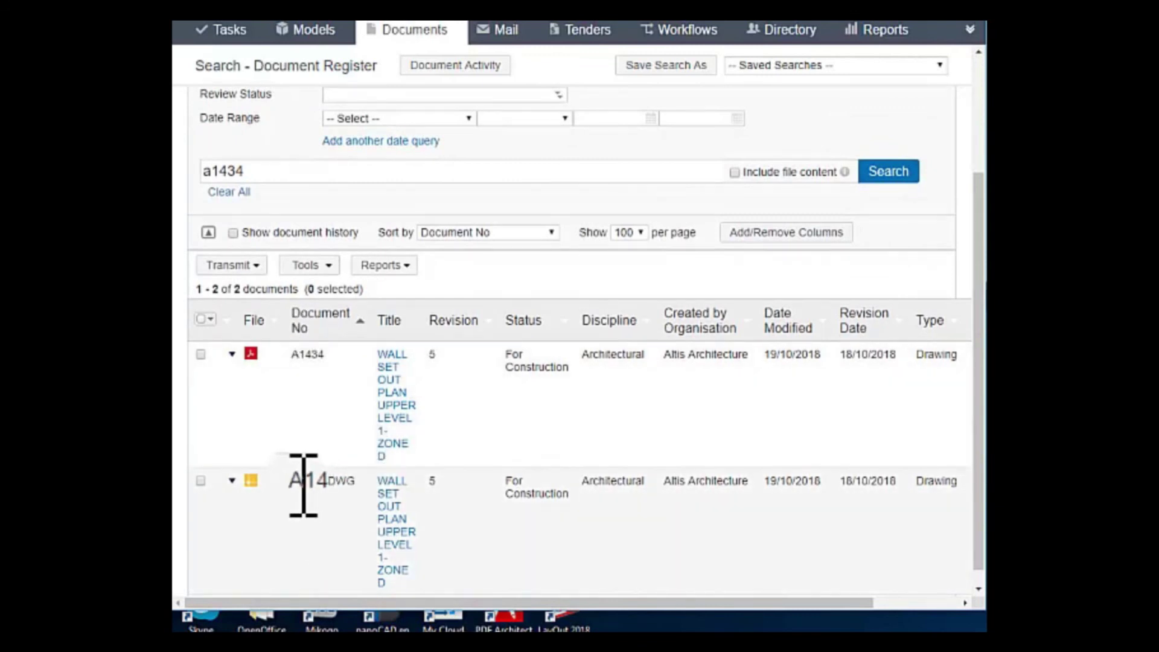
pyautogui.moveTo(295, 482); pyautogui.dragTo(324, 486)
pyautogui.rightClick(355, 481)
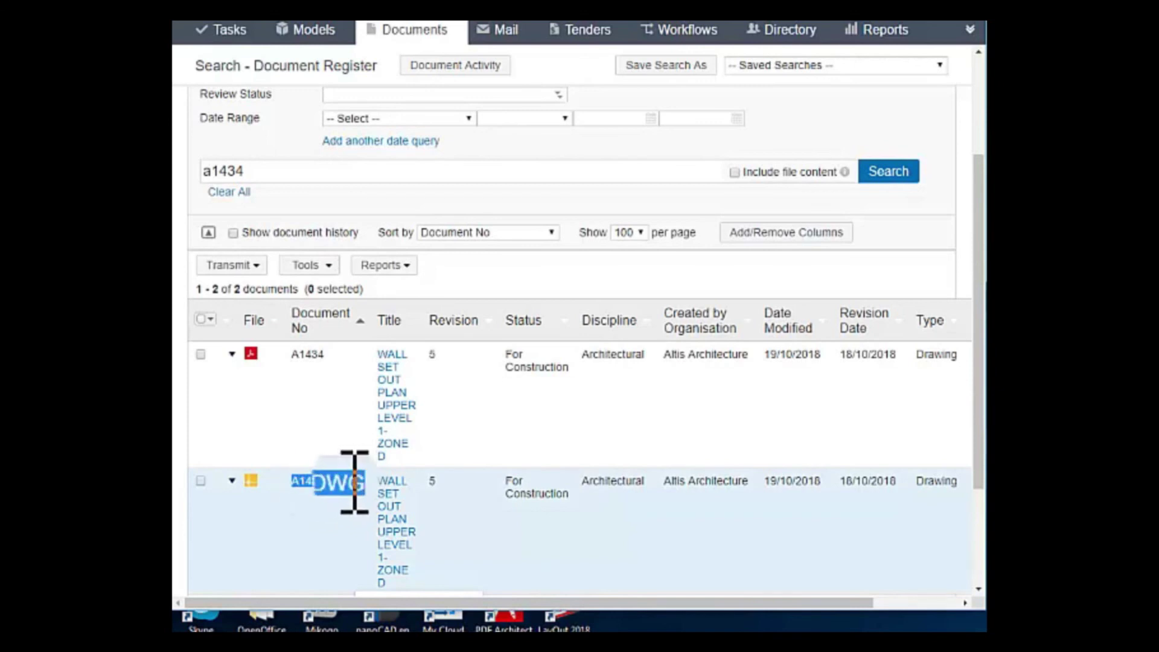
pyautogui.click(355, 483)
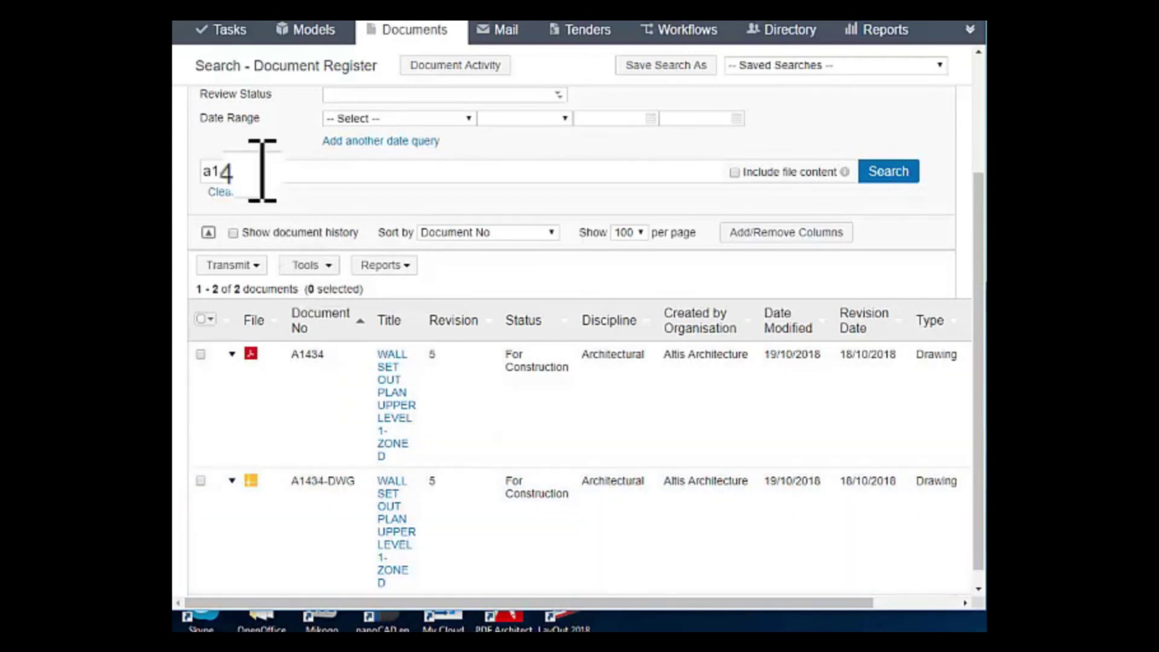
# - Repeat the document register search with the partial number a1434-, and again with a1434-d
pyautogui.click(254, 172)
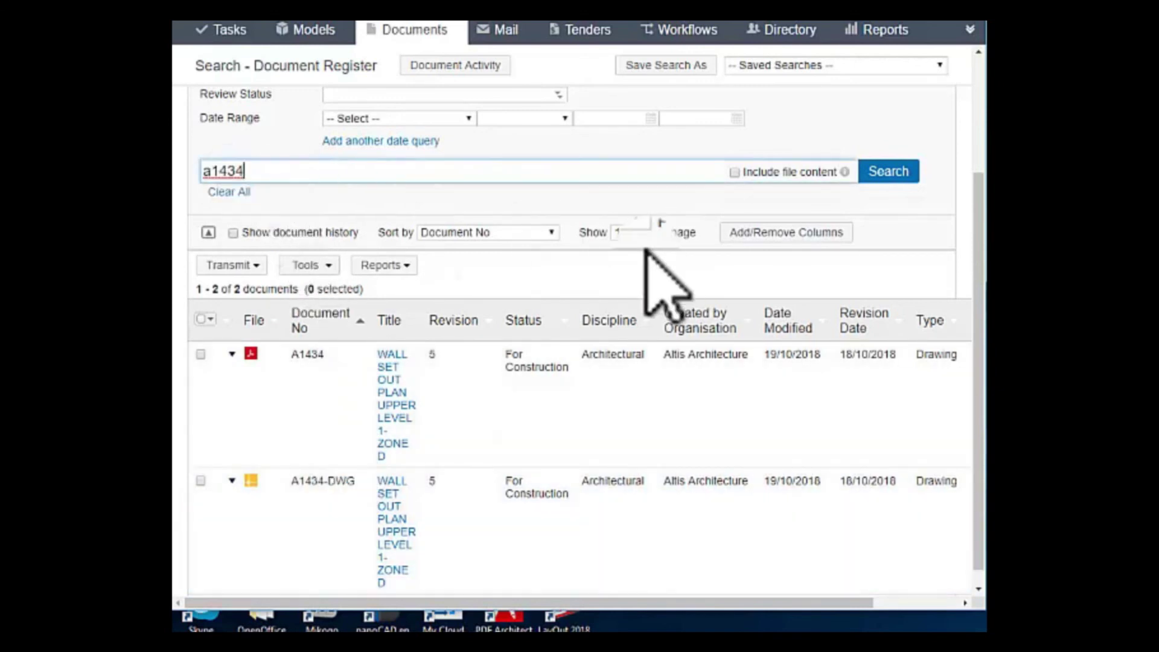
pyautogui.write('-')
pyautogui.press('Return')
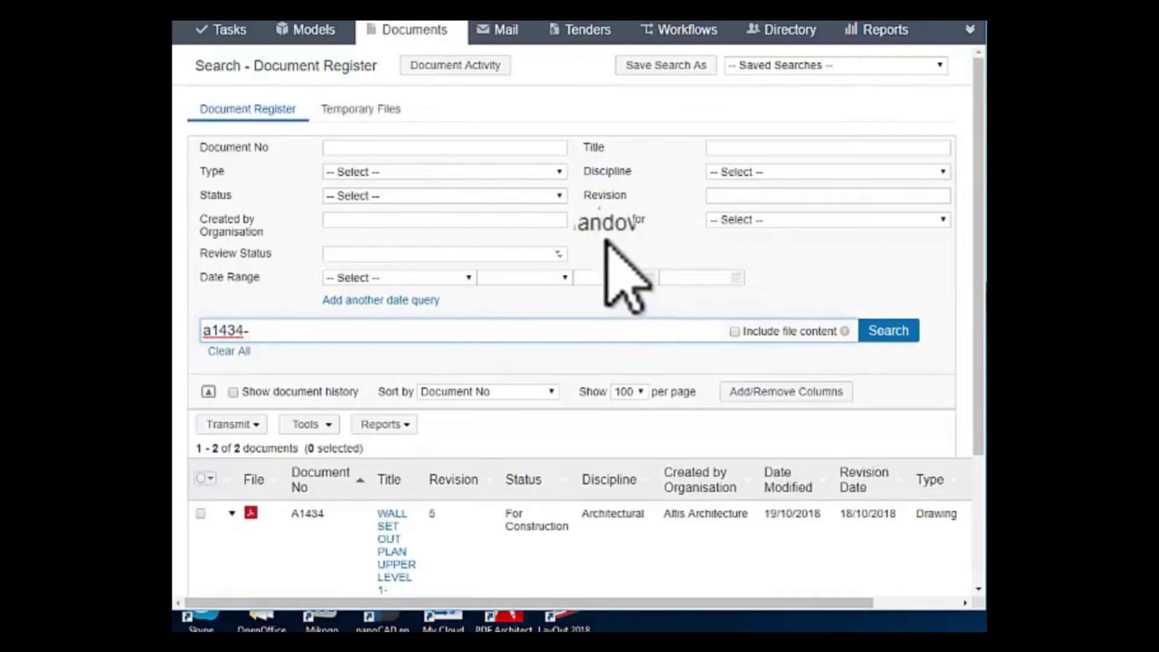
pyautogui.scroll(-3, 342, 516)
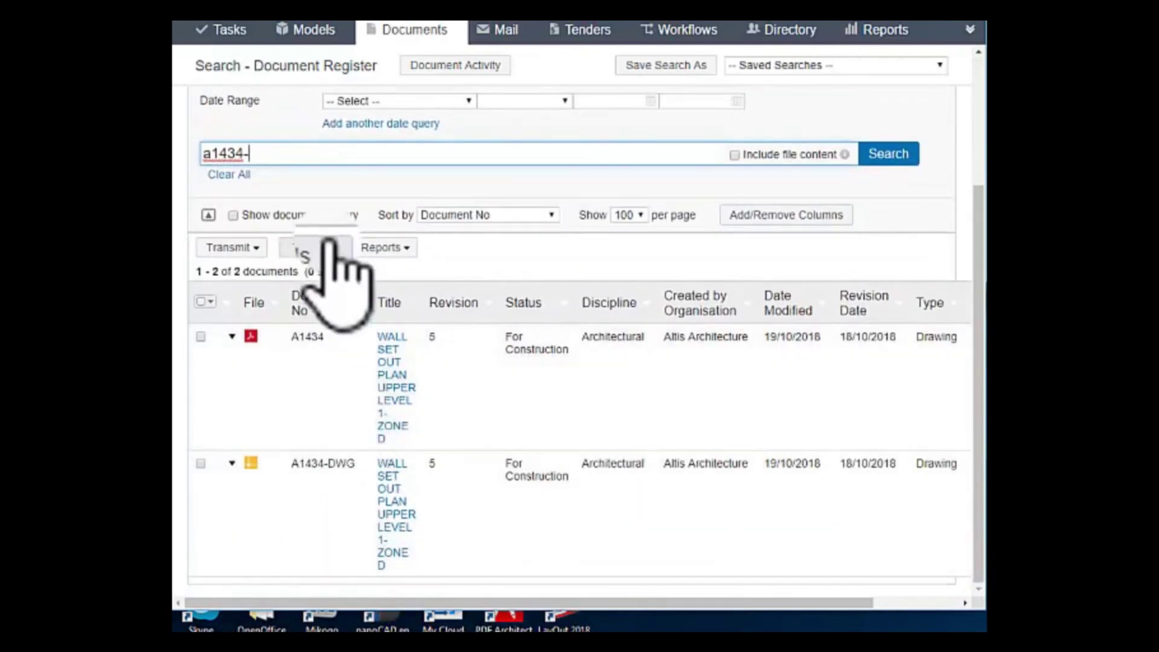
pyautogui.click(311, 161)
pyautogui.write('d')
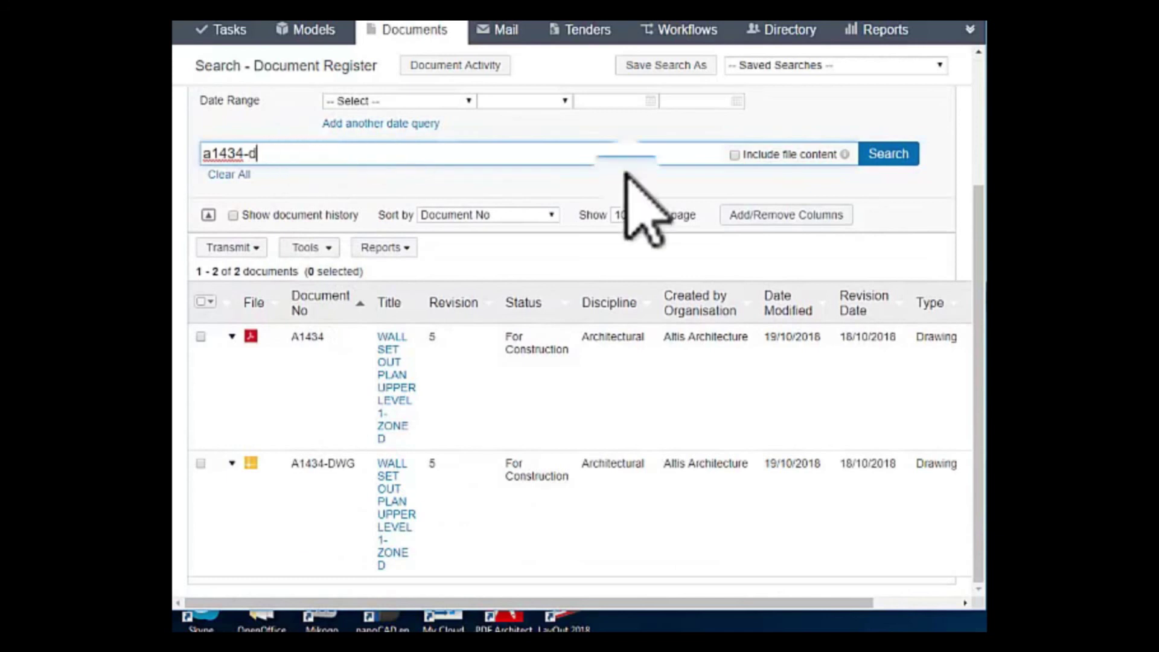
pyautogui.click(882, 156)
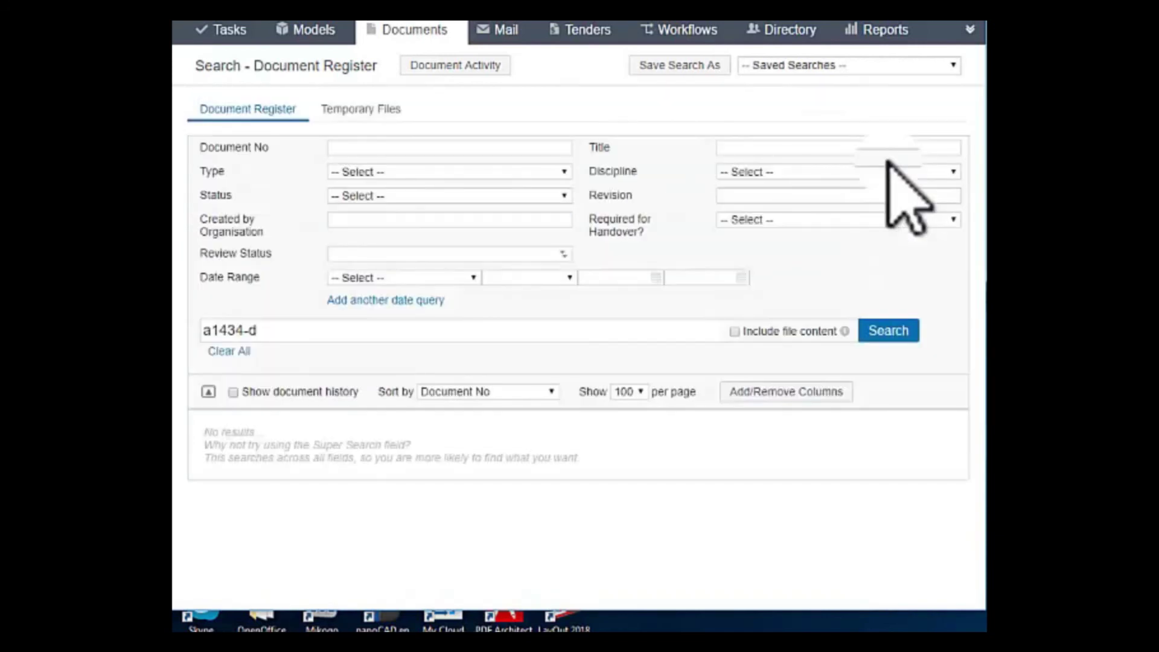
# - Search the document register with the wildcard term a1434-d* and view the matching documents
pyautogui.click(278, 335)
pyautogui.press('BackSpace')
pyautogui.press('BackSpace')
pyautogui.press('BackSpace')
pyautogui.click(279, 336)
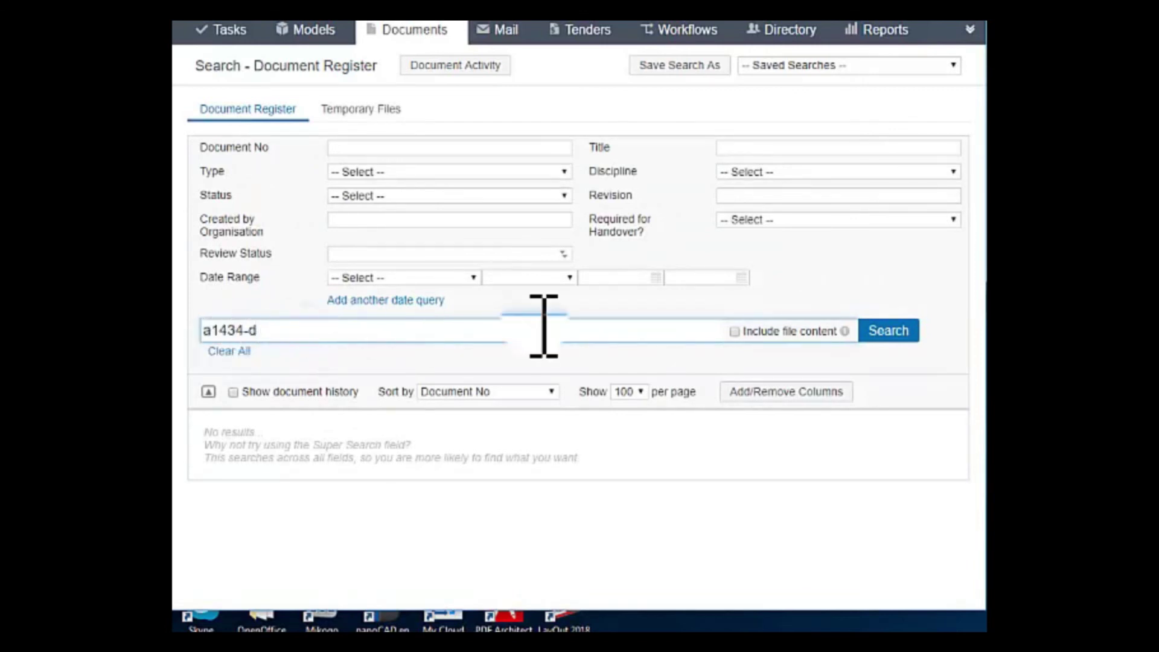
pyautogui.write('*')
pyautogui.click(894, 331)
pyautogui.scroll(-1, 440, 311)
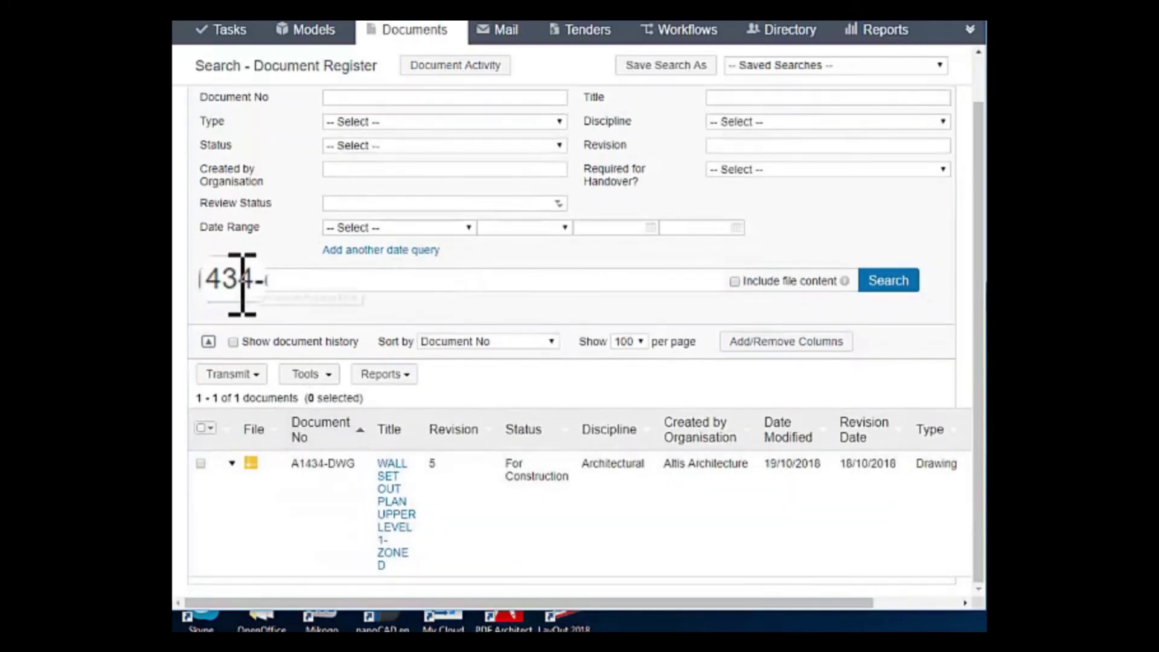
# - Broaden the document register search to a14* and examine the document number of the first result
pyautogui.moveTo(227, 280); pyautogui.dragTo(298, 279)
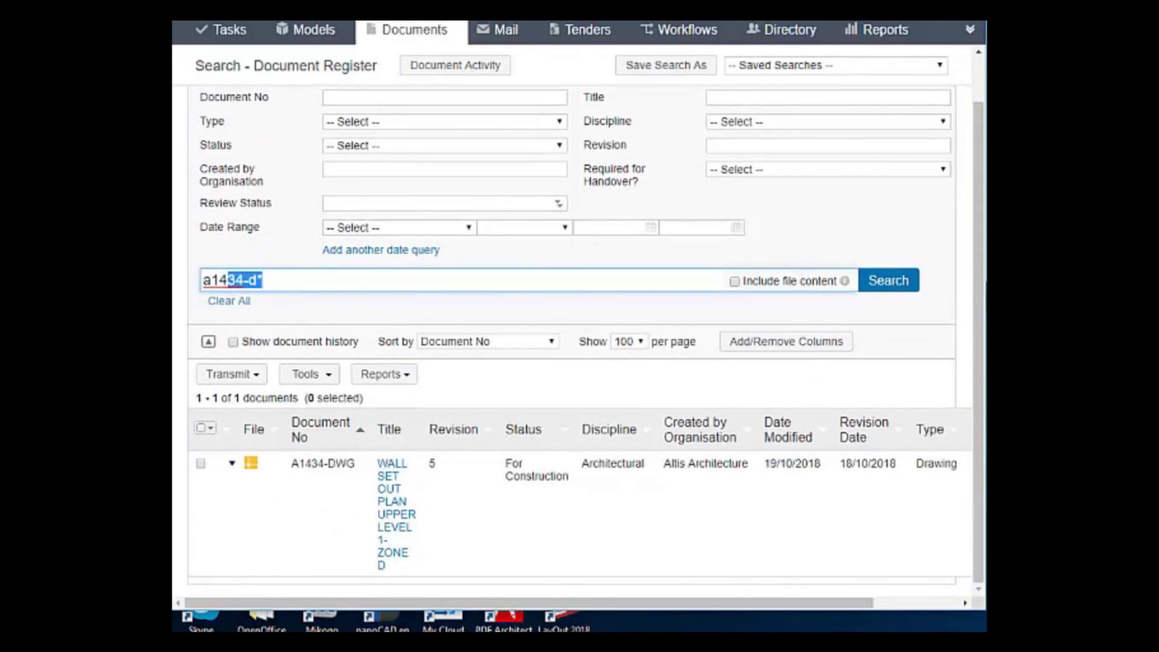
pyautogui.write('*')
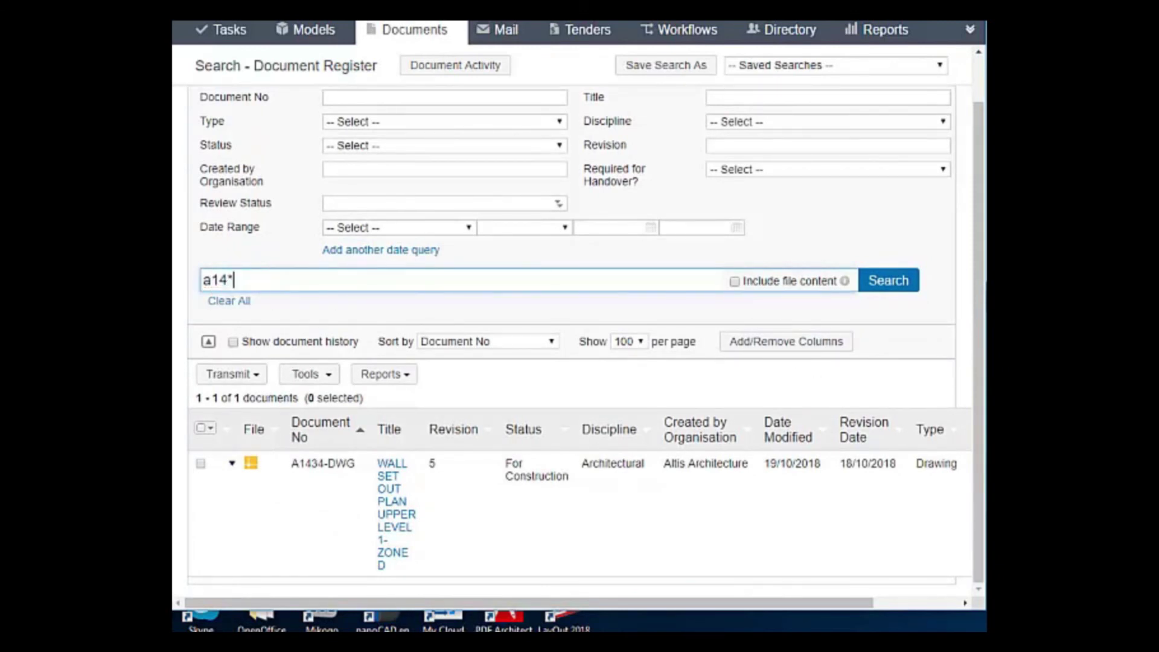
pyautogui.click(901, 283)
pyautogui.scroll(-4, 556, 305)
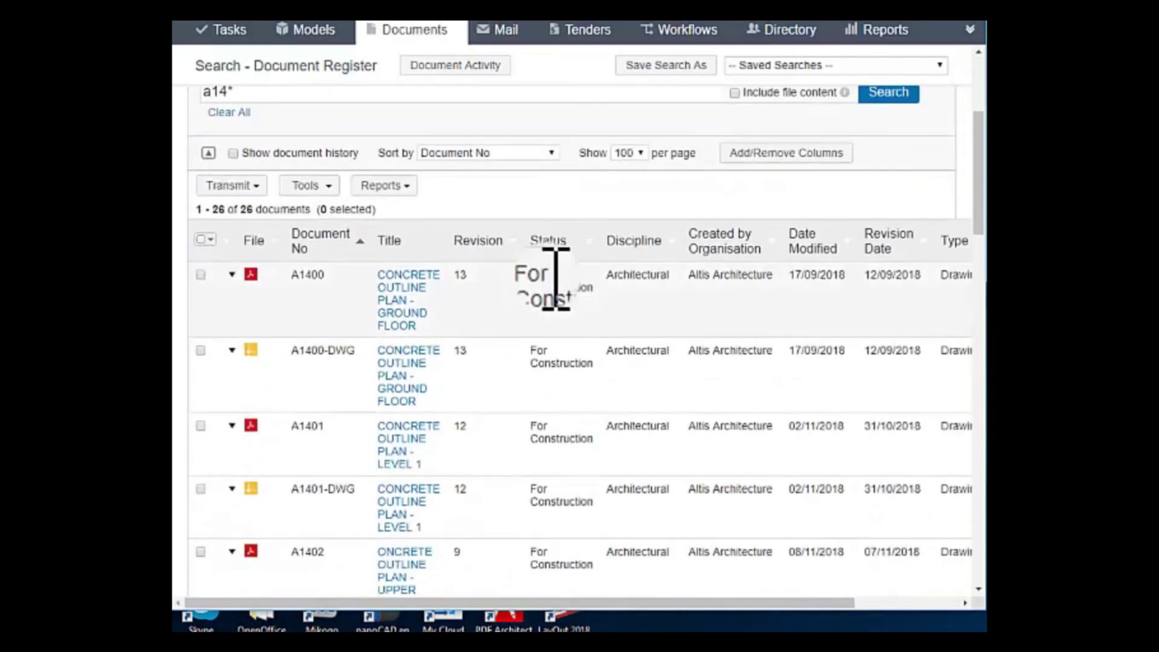
pyautogui.moveTo(301, 277); pyautogui.dragTo(323, 276)
pyautogui.rightClick(322, 277)
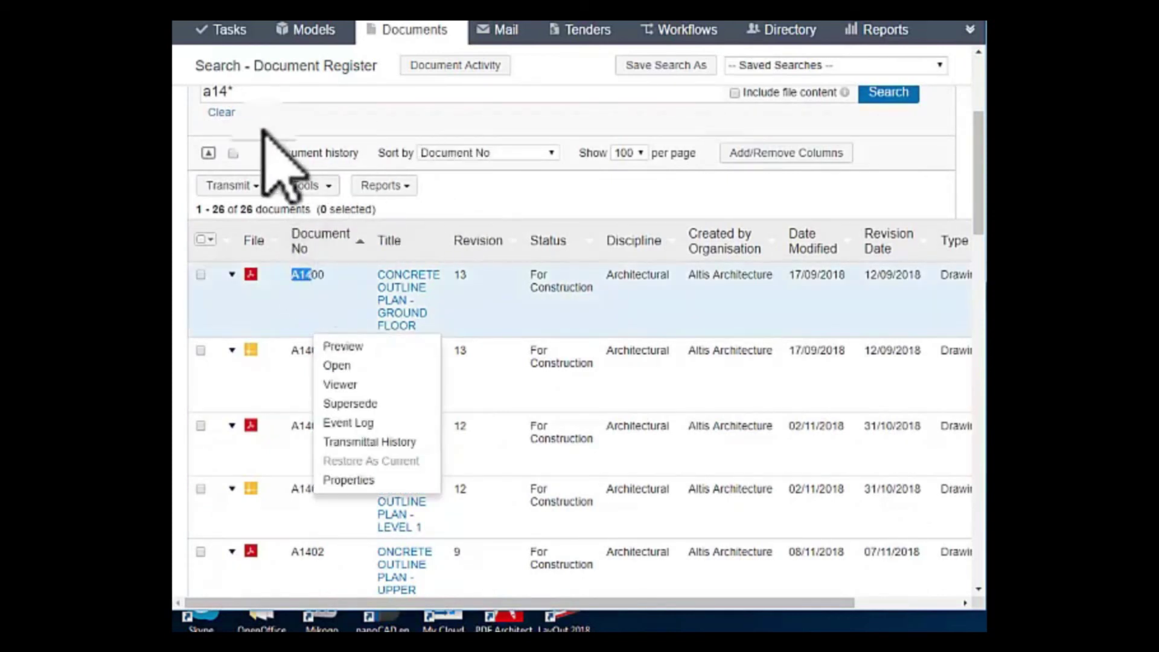
# - Narrow the document register search to a140* and look through the matching documents
pyautogui.moveTo(234, 96); pyautogui.dragTo(216, 97)
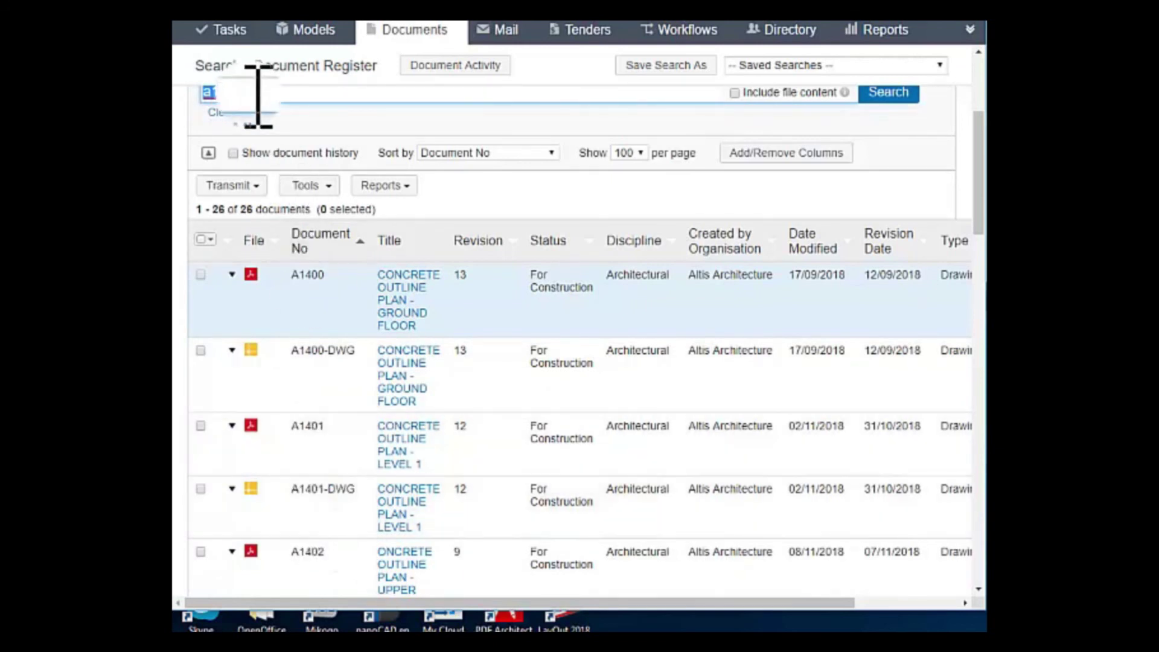
pyautogui.scroll(1, 239, 168)
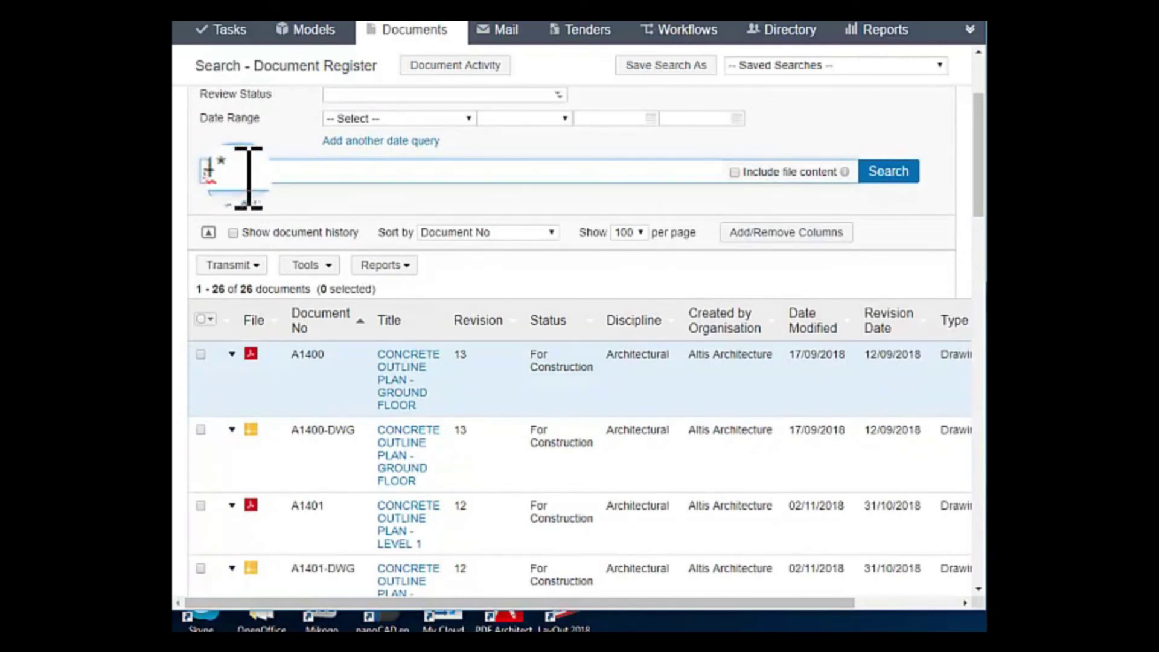
pyautogui.click(248, 175)
pyautogui.write('a140*')
pyautogui.click(886, 175)
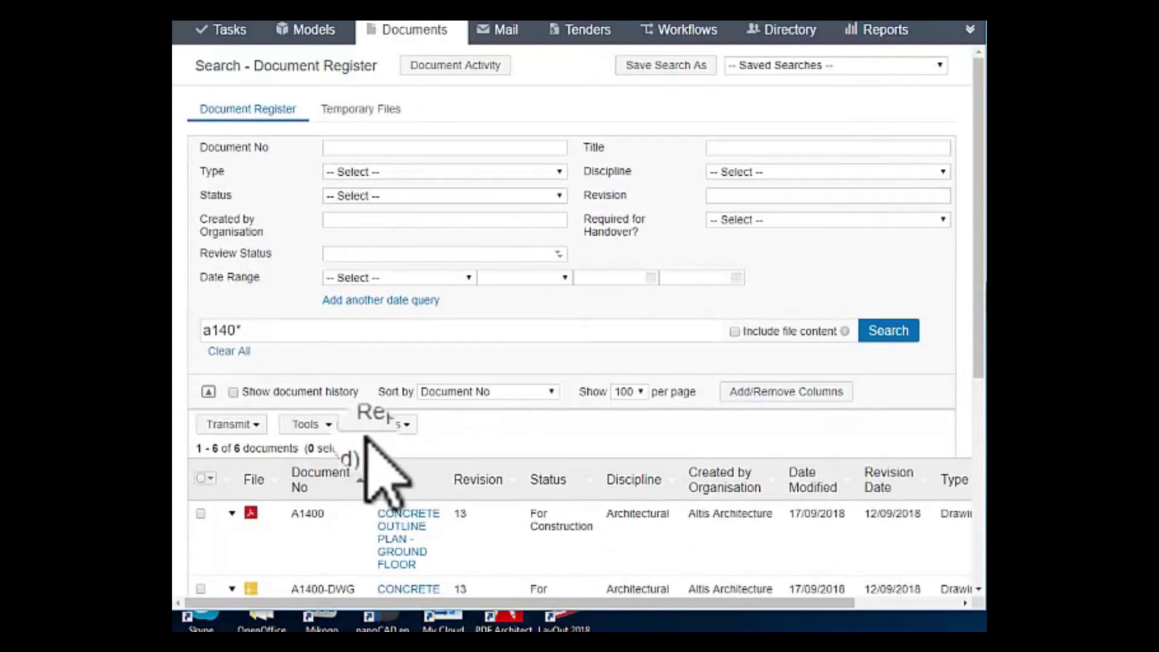
pyautogui.scroll(-5, 403, 422)
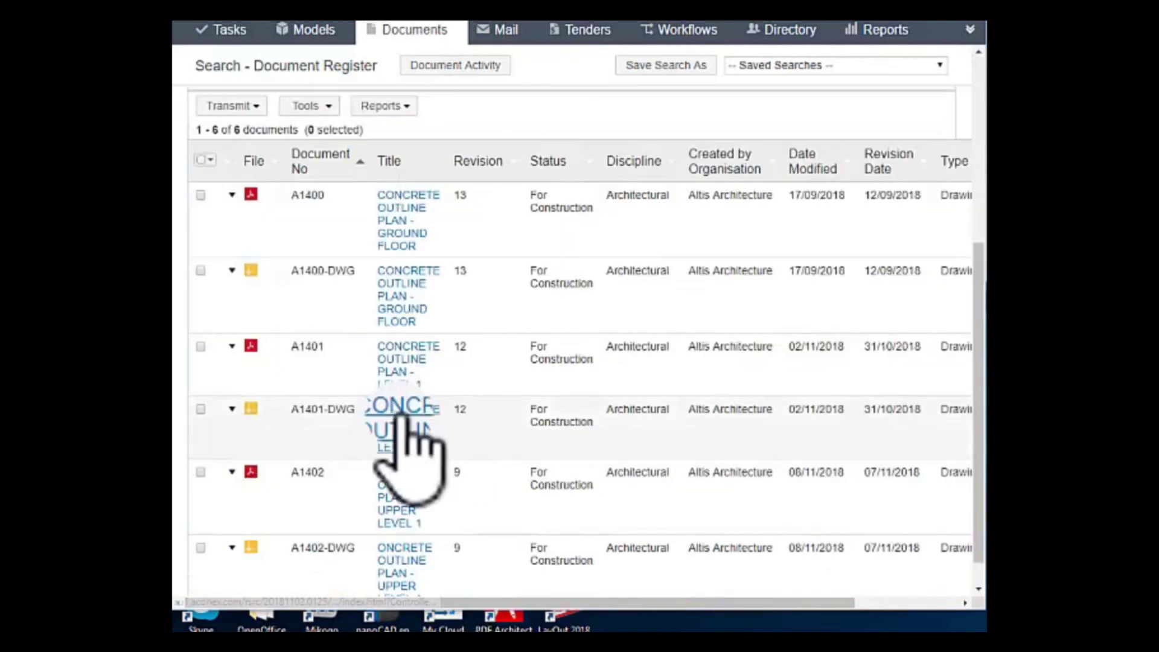
pyautogui.scroll(5, 401, 423)
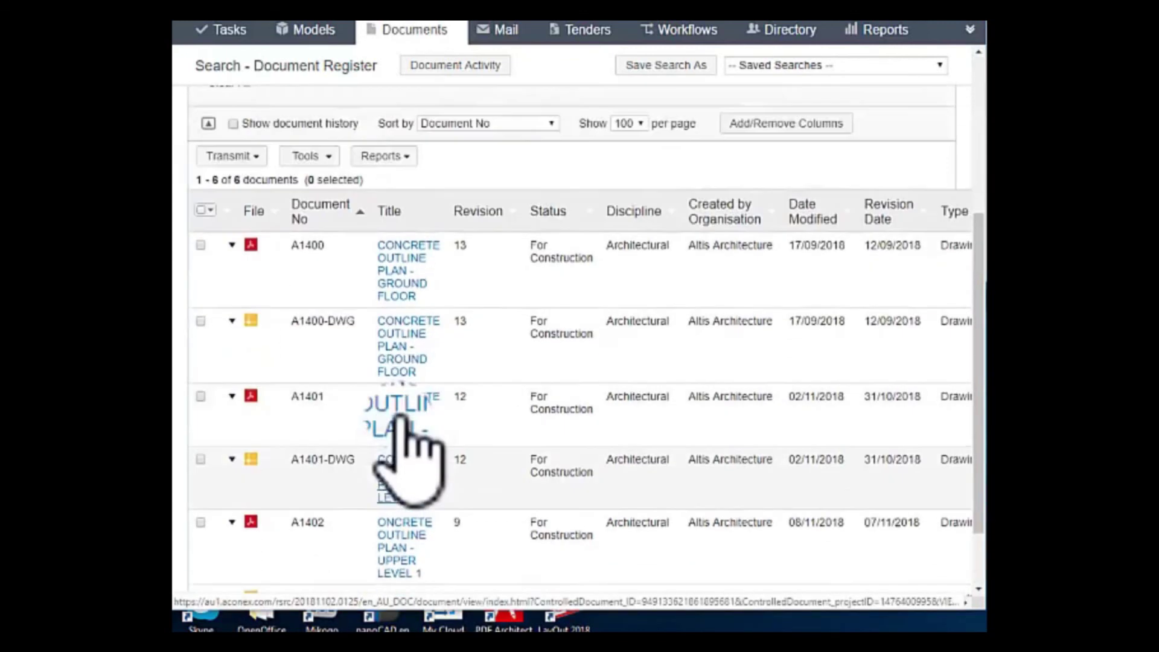
# - Select the PDF document A1434 in the search results and open its transmittal history
pyautogui.scroll(-3, 401, 416)
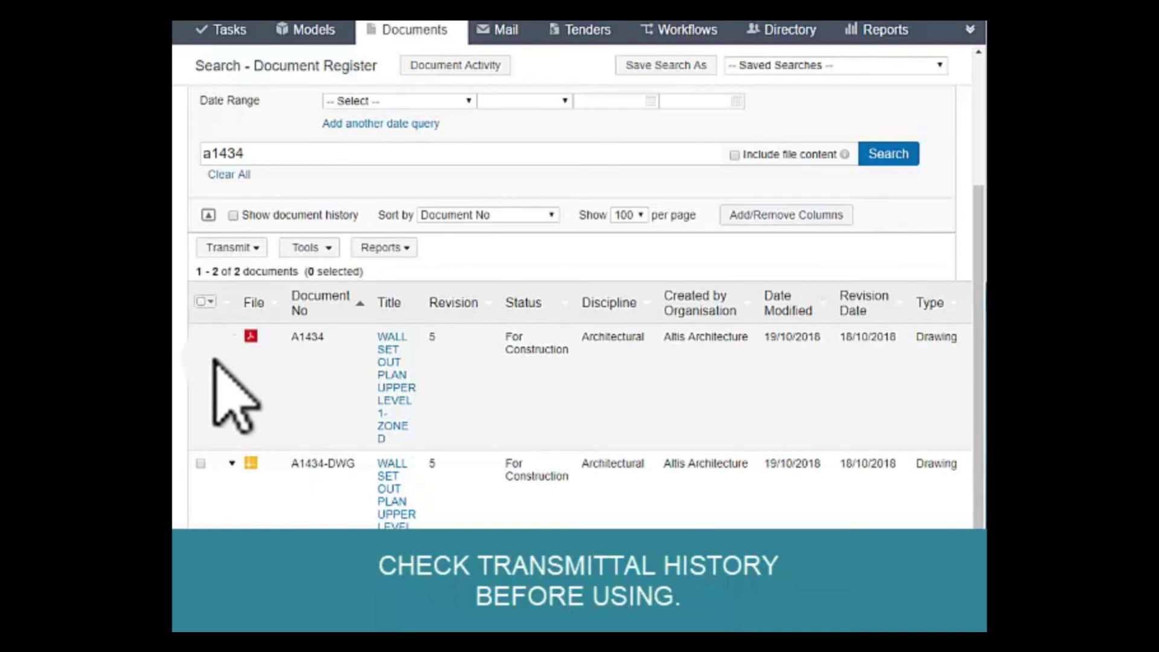
pyautogui.click(200, 335)
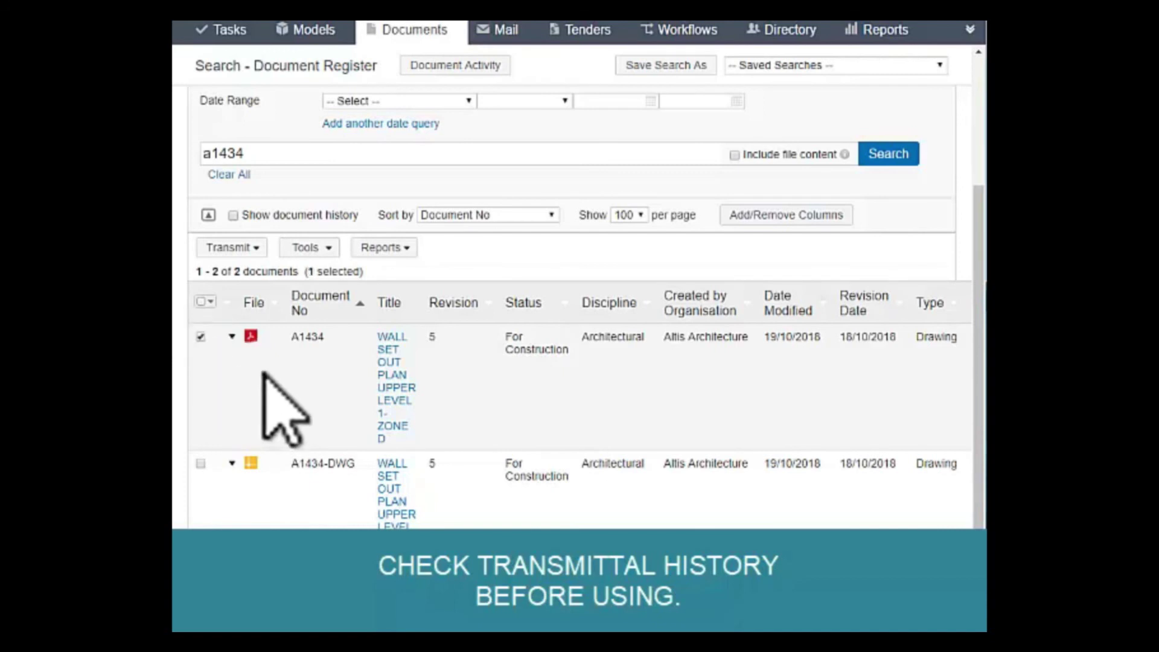
pyautogui.click(232, 336)
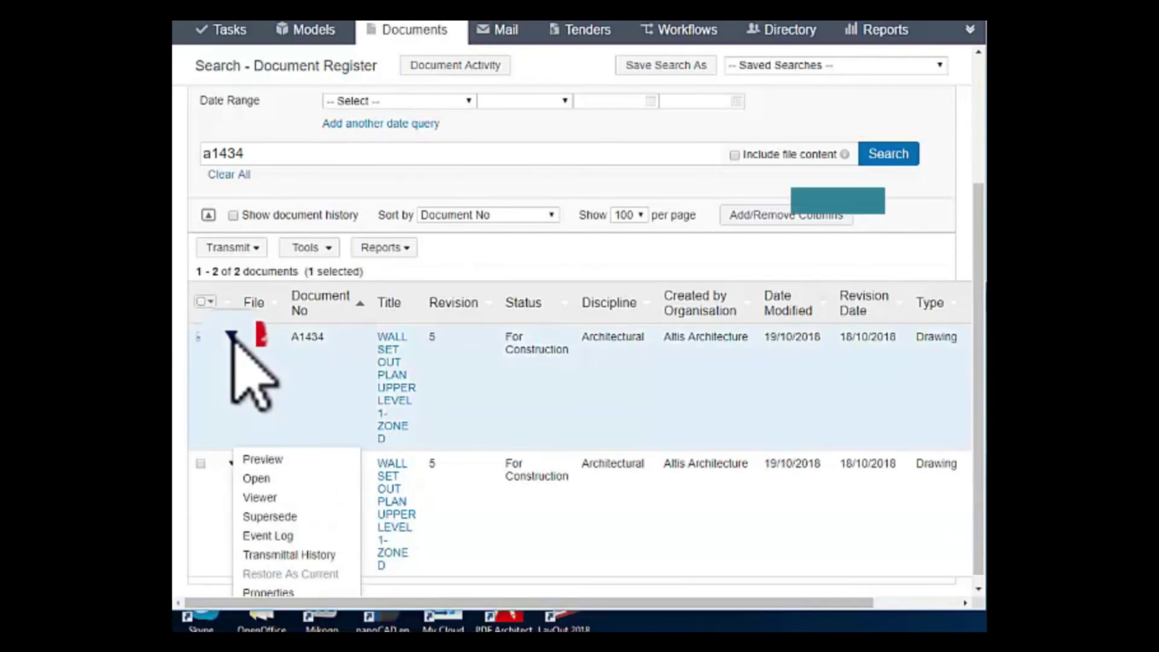
pyautogui.click(313, 554)
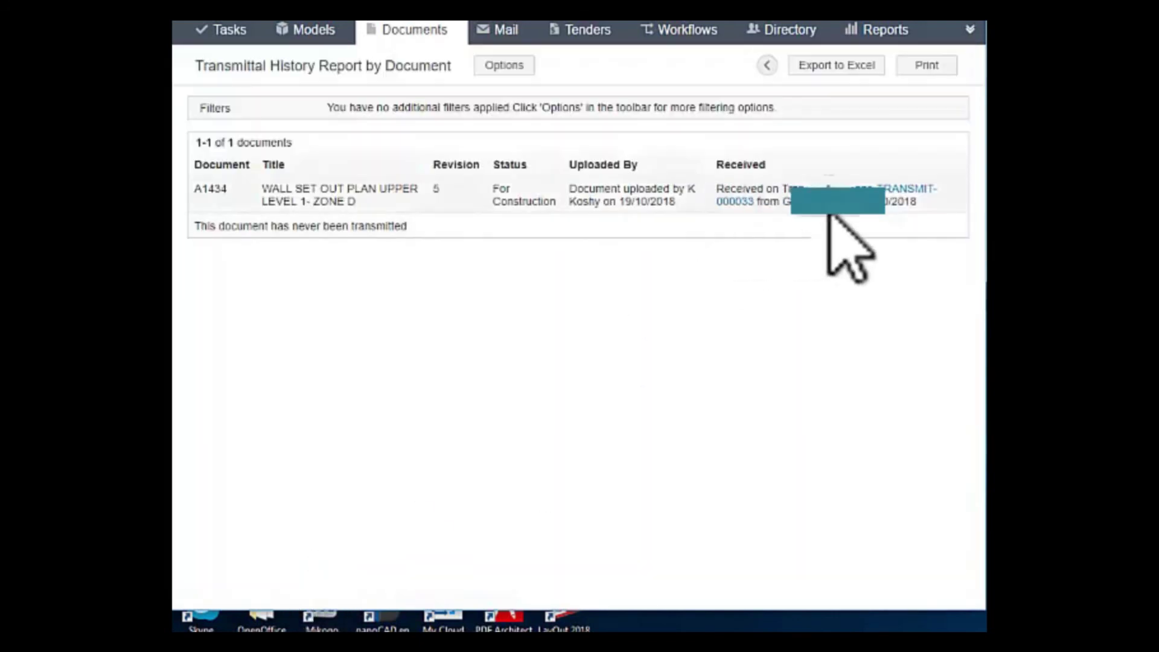
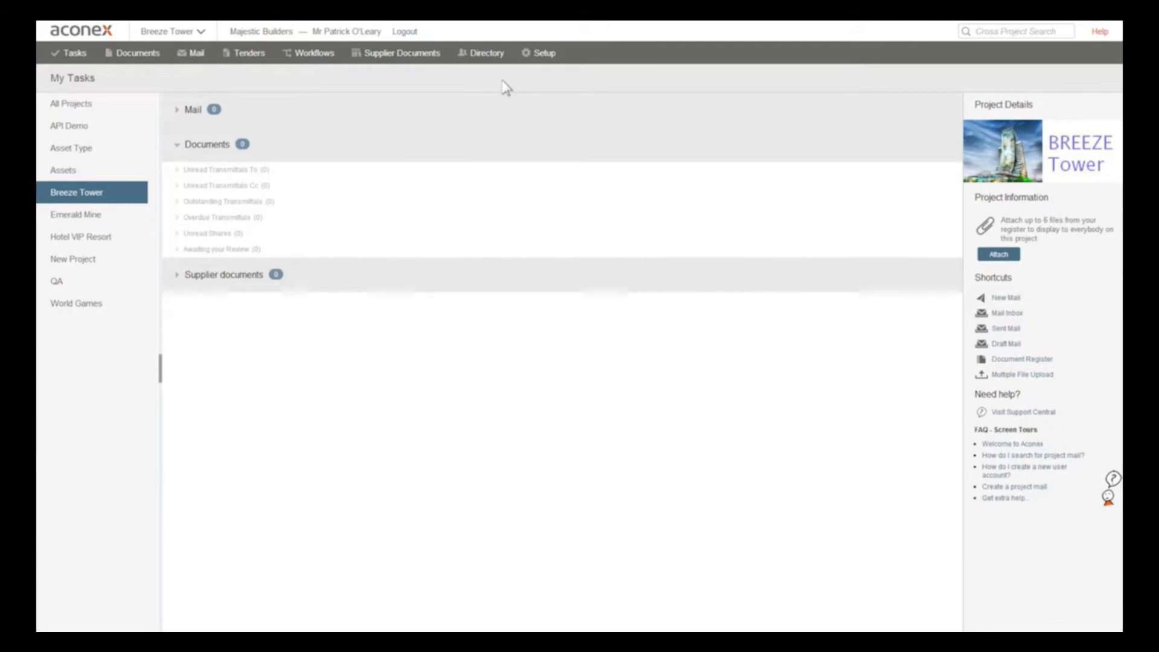
# - Search the Breeze Tower project's document register for Document No A-5000
pyautogui.click(150, 58)
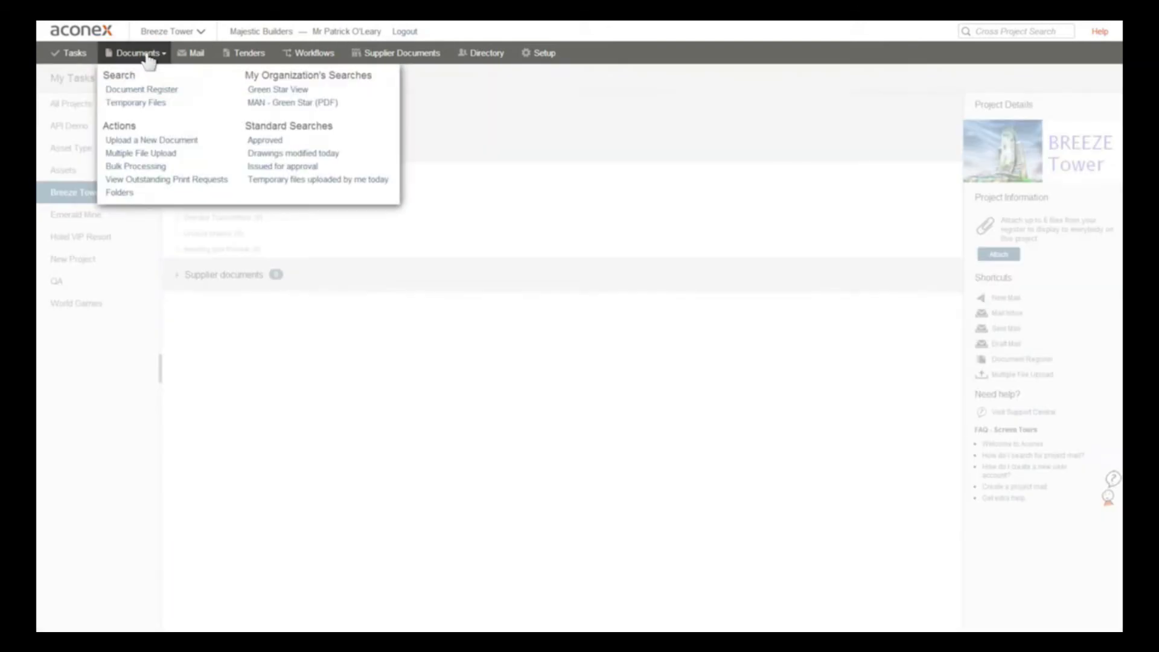
pyautogui.click(149, 91)
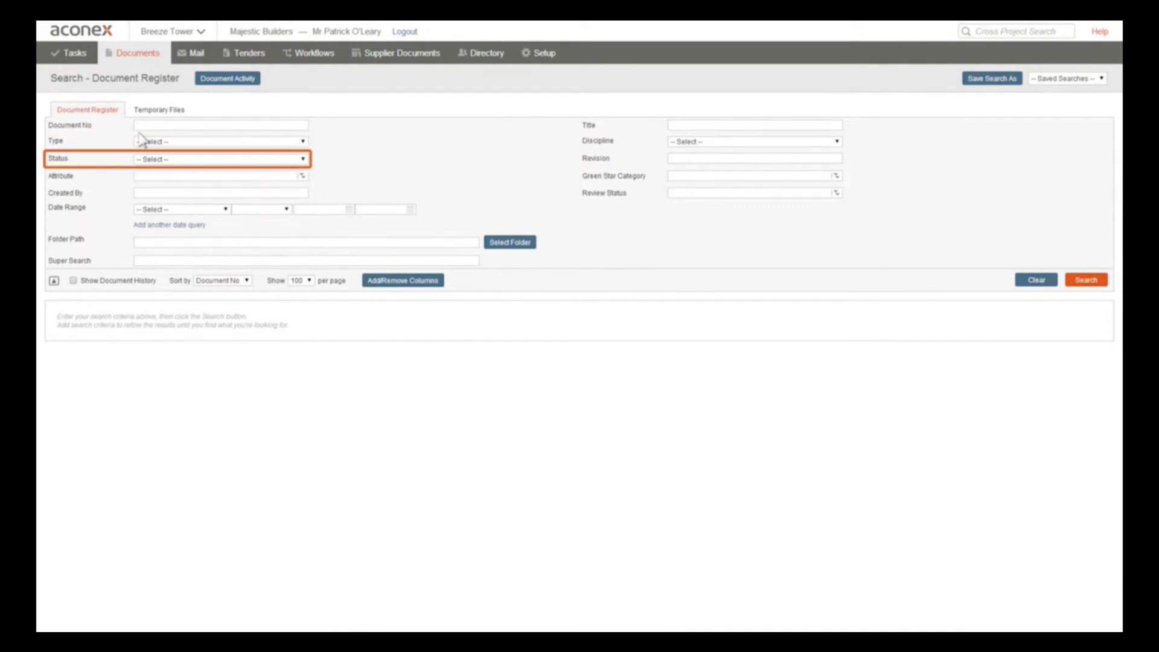
pyautogui.click(147, 124)
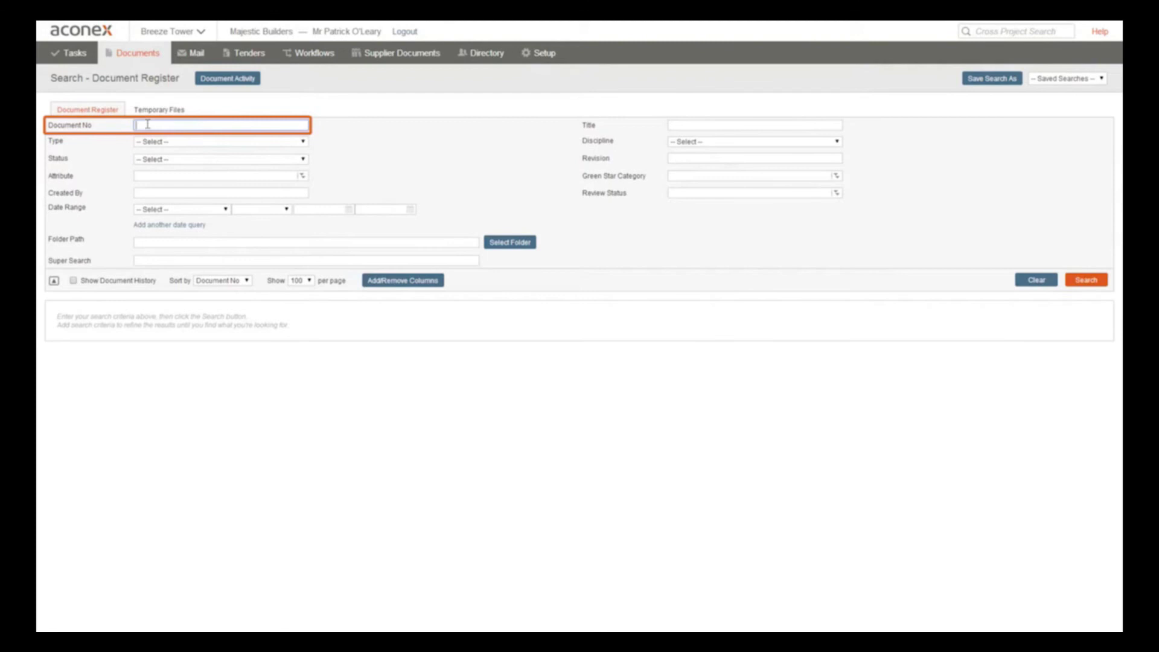
pyautogui.write('A-5000')
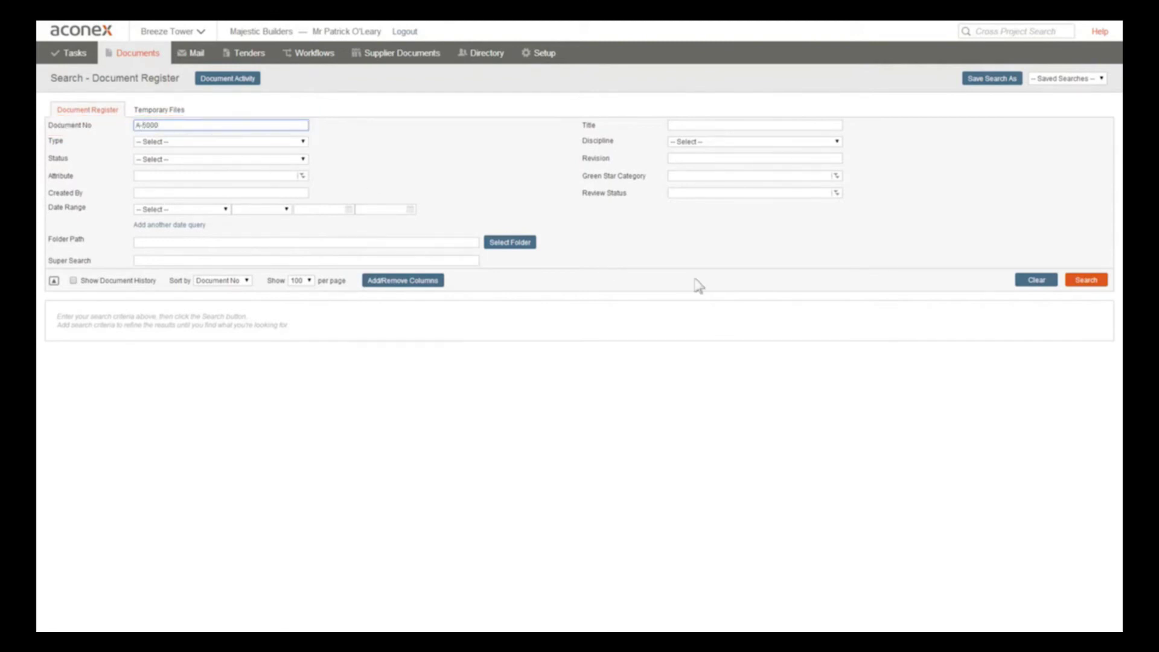
pyautogui.click(1095, 283)
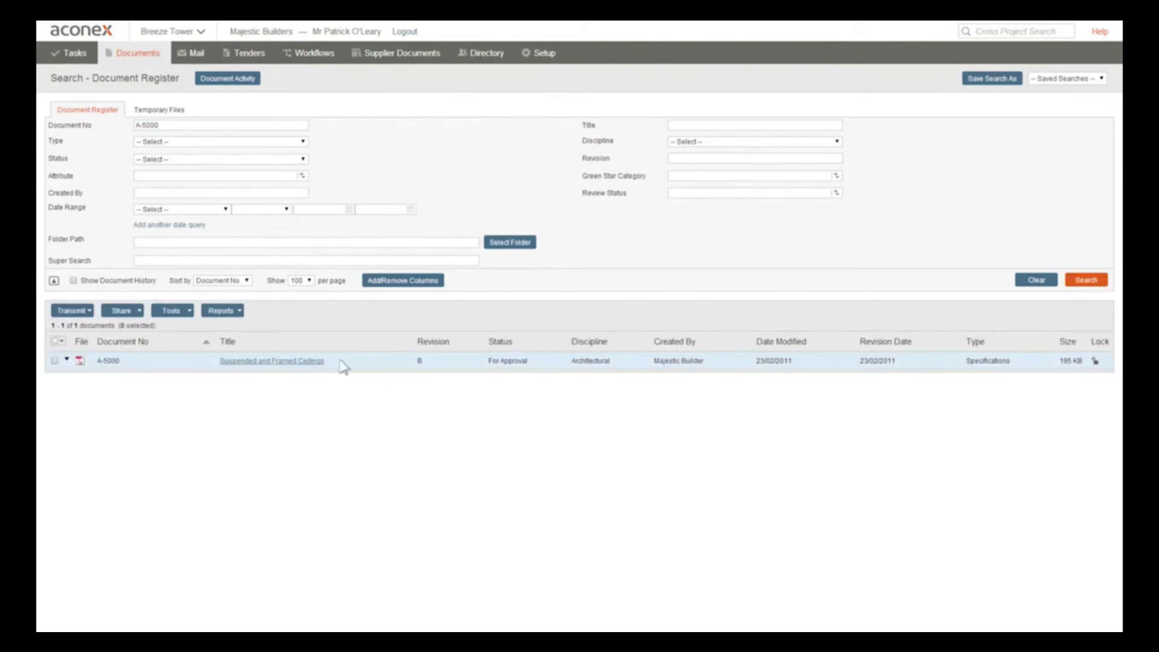
# - Start superseding document A-5000, setting its revision to C and its revision date to 24/02/2011
pyautogui.rightClick(421, 362)
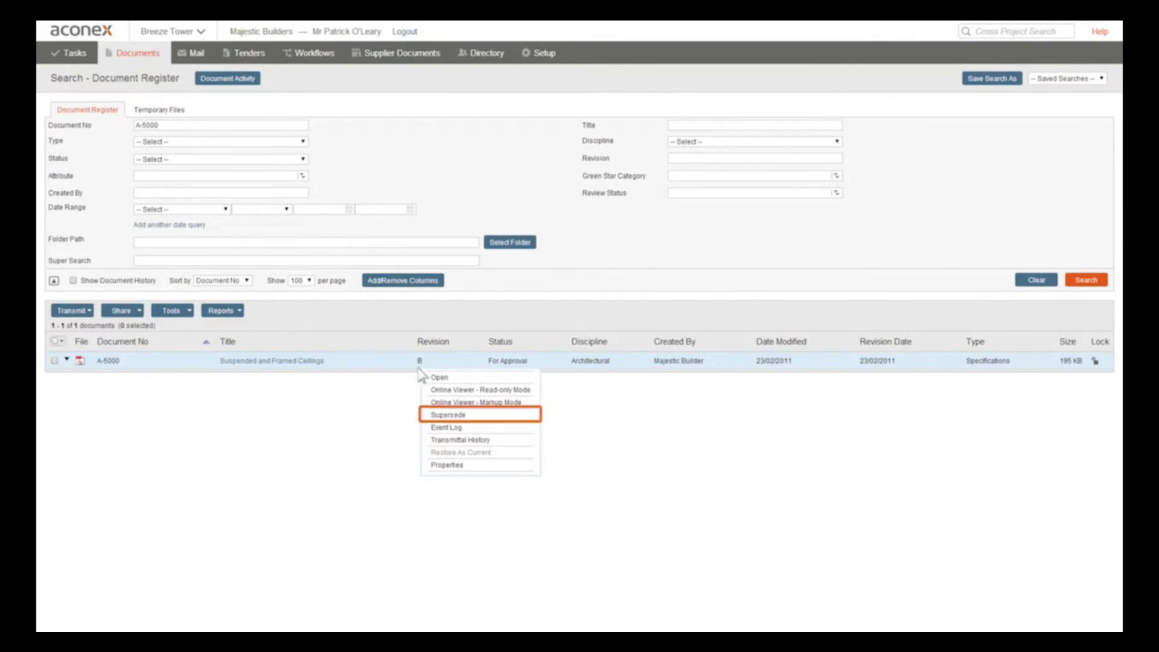
pyautogui.click(441, 416)
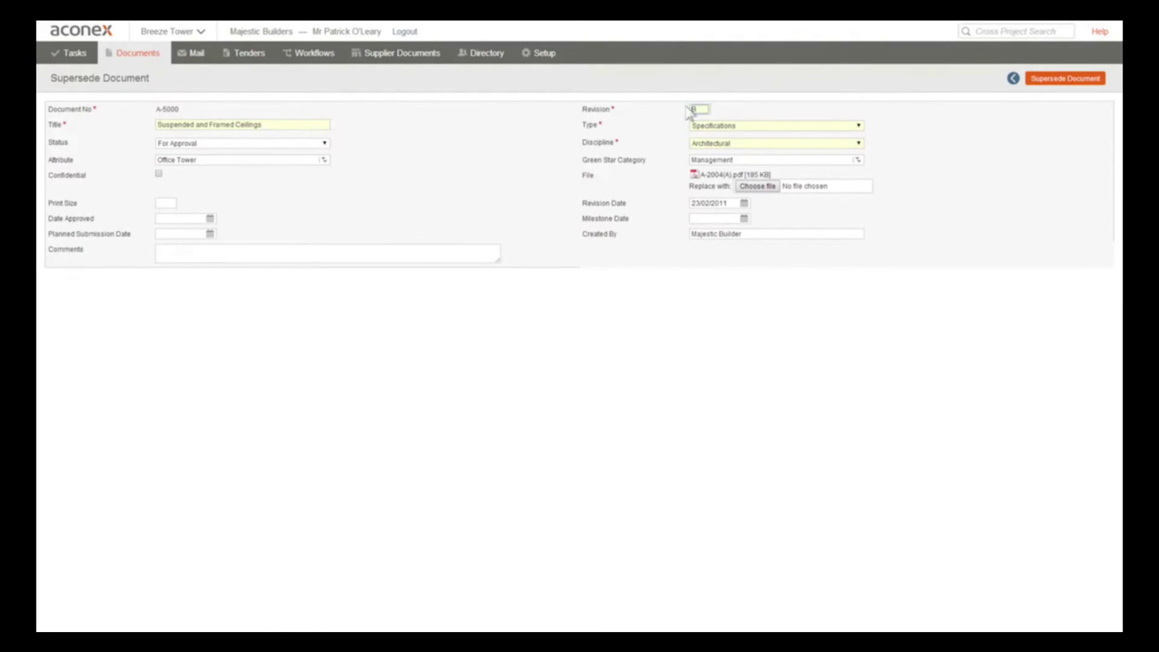
pyautogui.press('BackSpace')
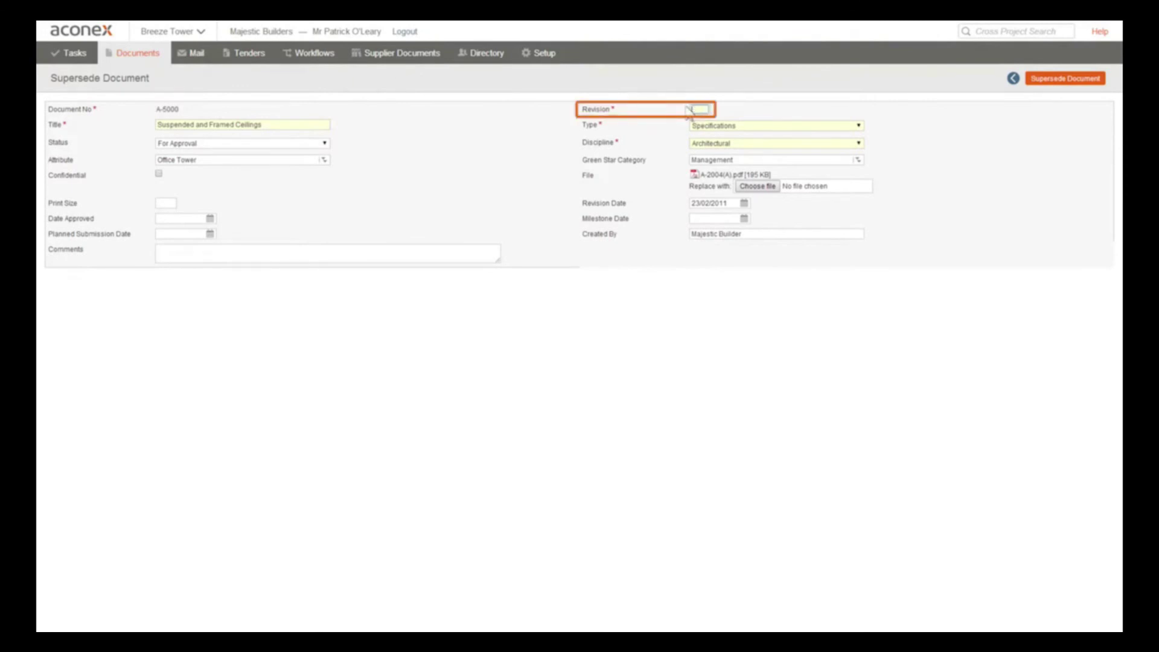
pyautogui.write('C')
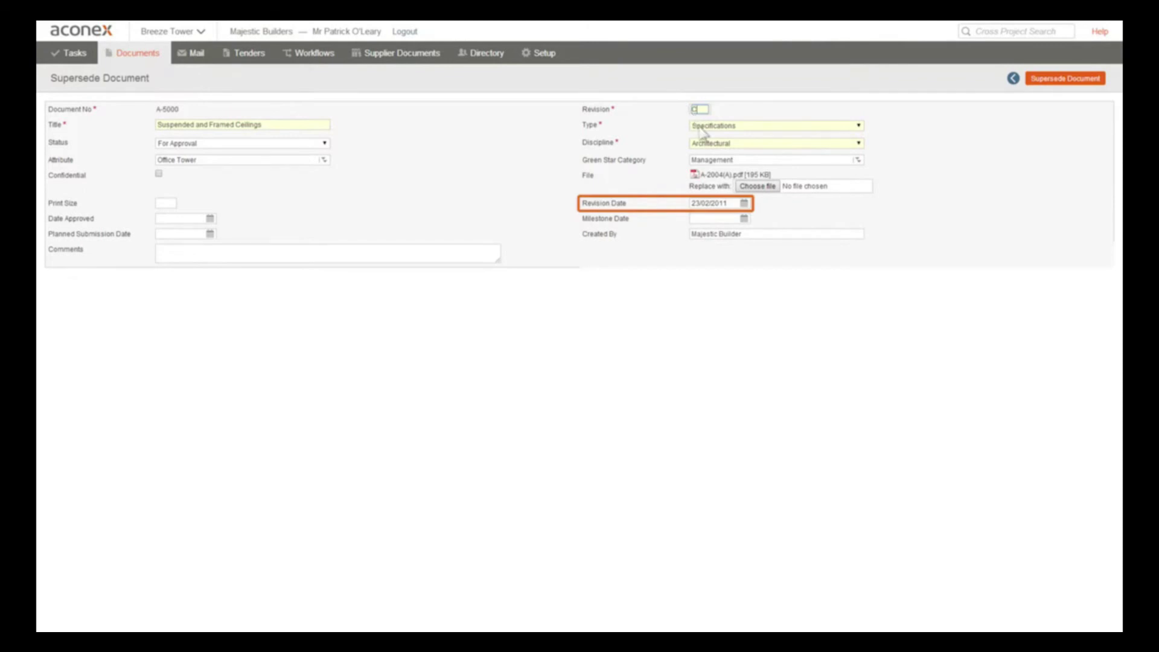
pyautogui.click(745, 205)
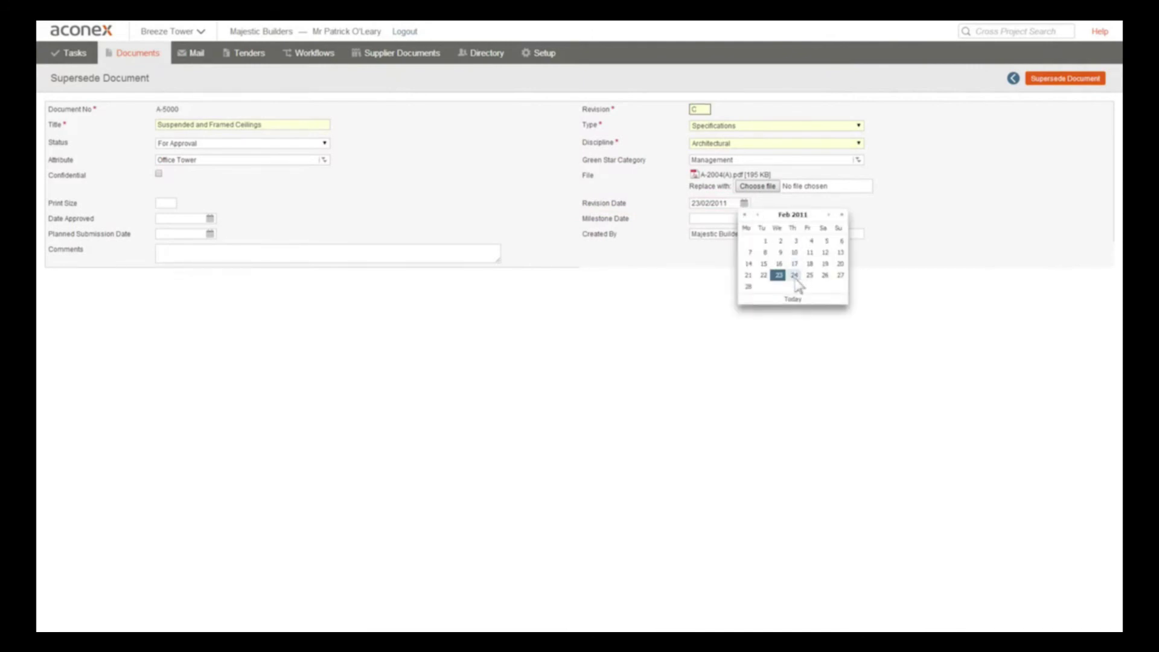
pyautogui.click(794, 275)
# - Supersede the document with the replacement file A-500.pdf and open a transmittal for it
pyautogui.click(757, 186)
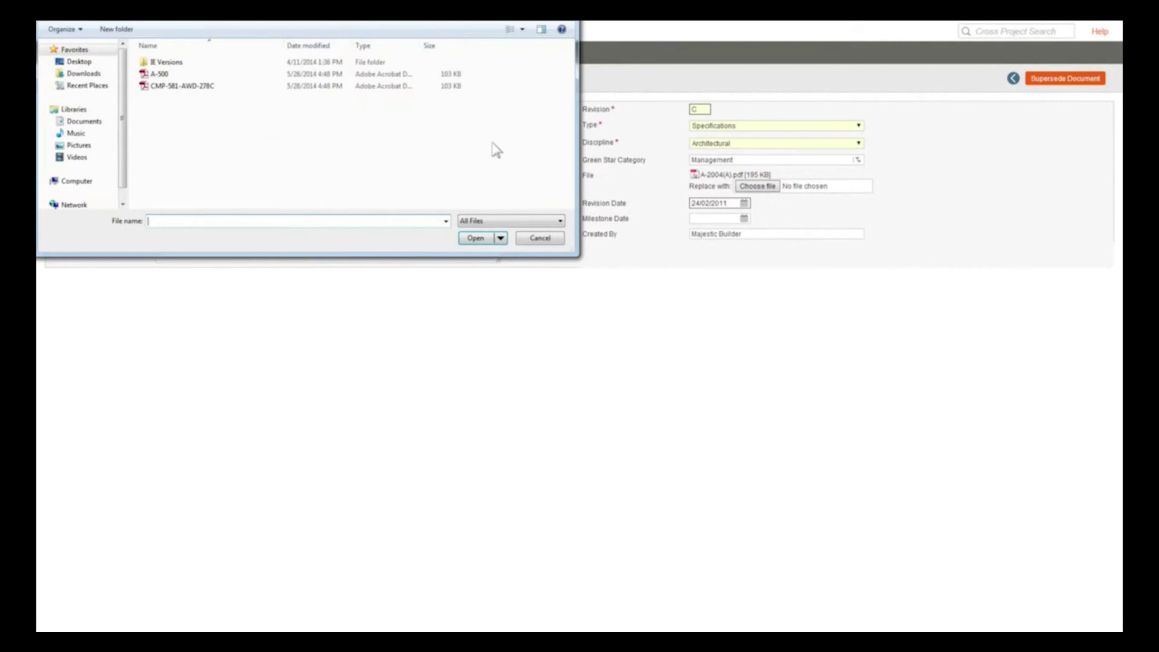
pyautogui.click(220, 75)
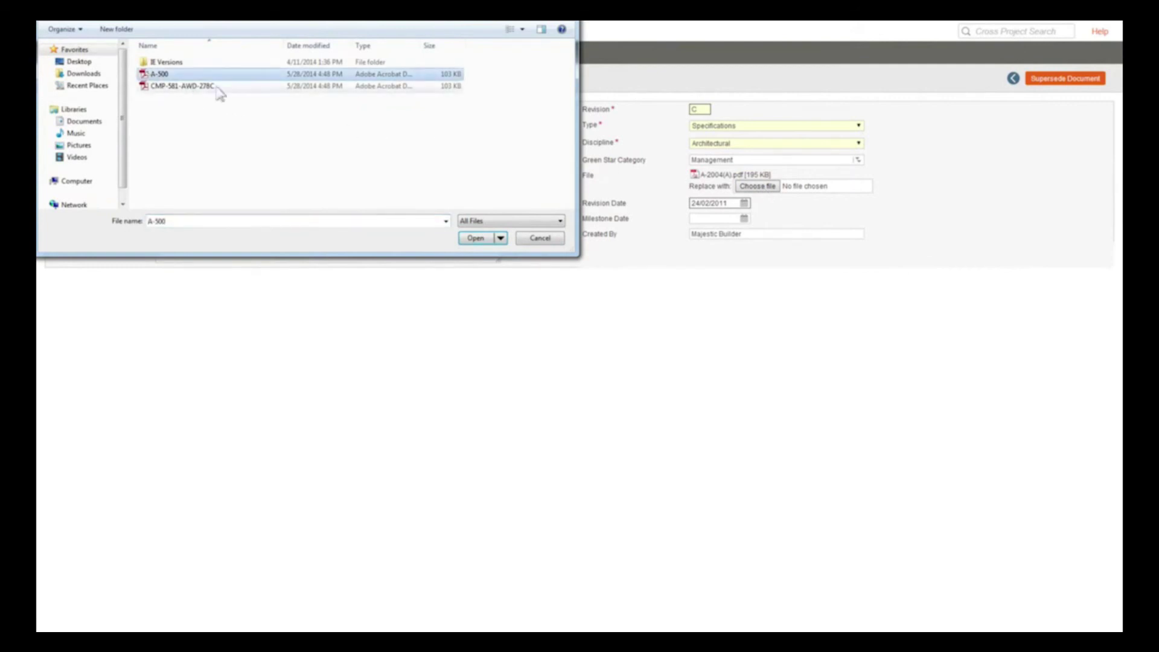
pyautogui.click(481, 239)
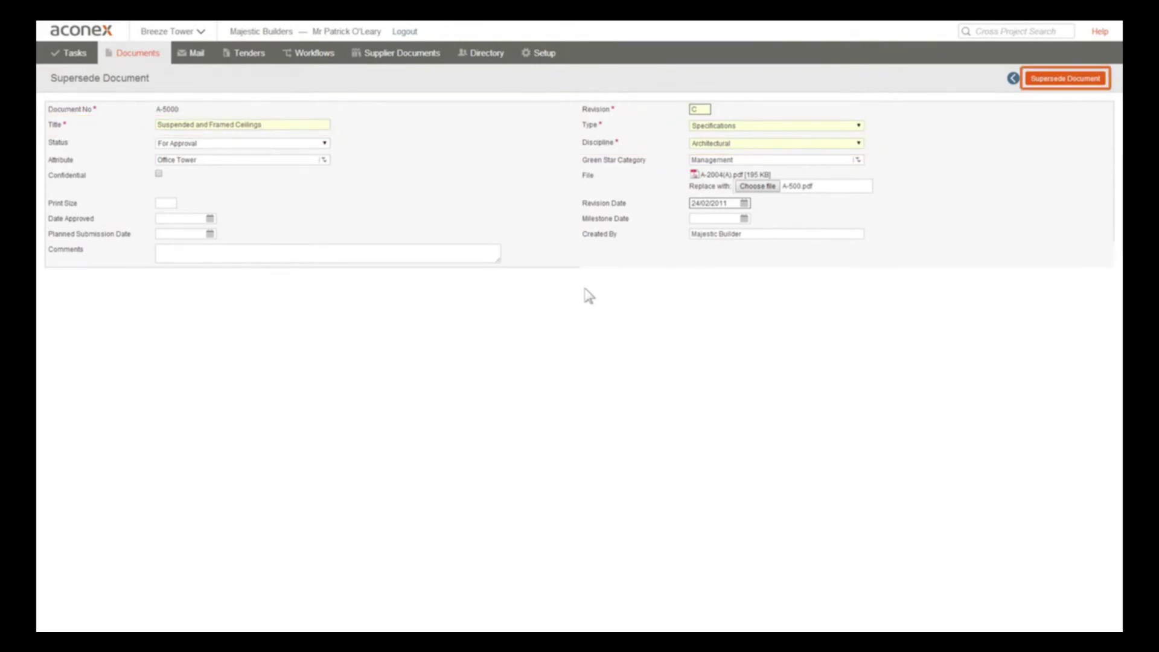
pyautogui.click(1060, 80)
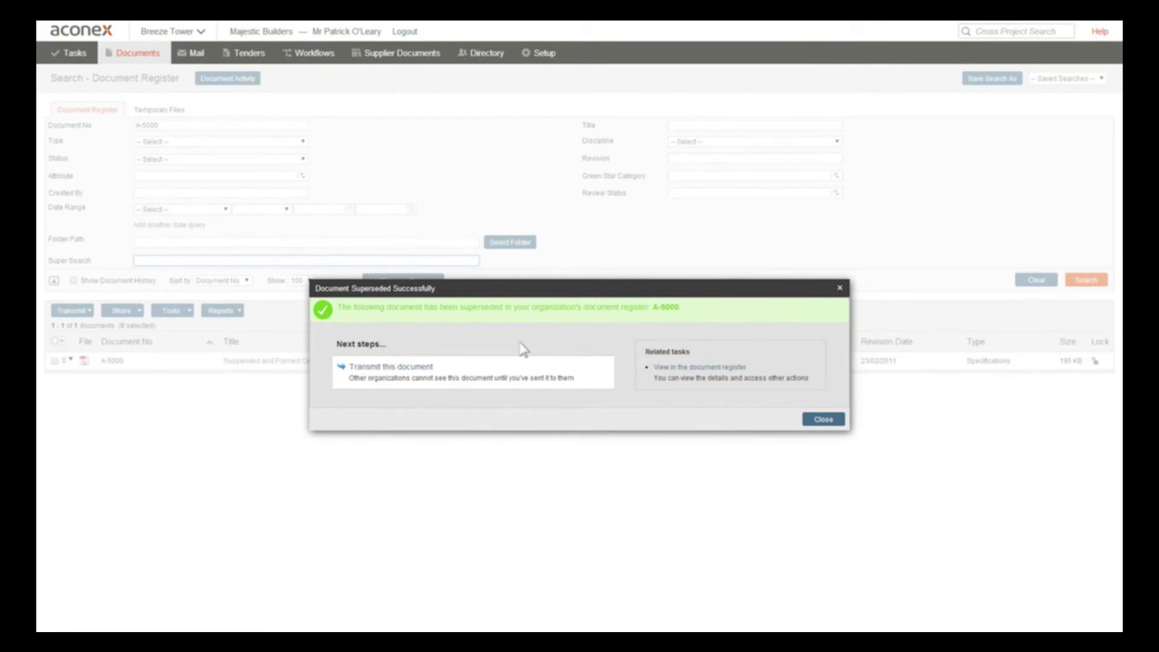
pyautogui.click(401, 368)
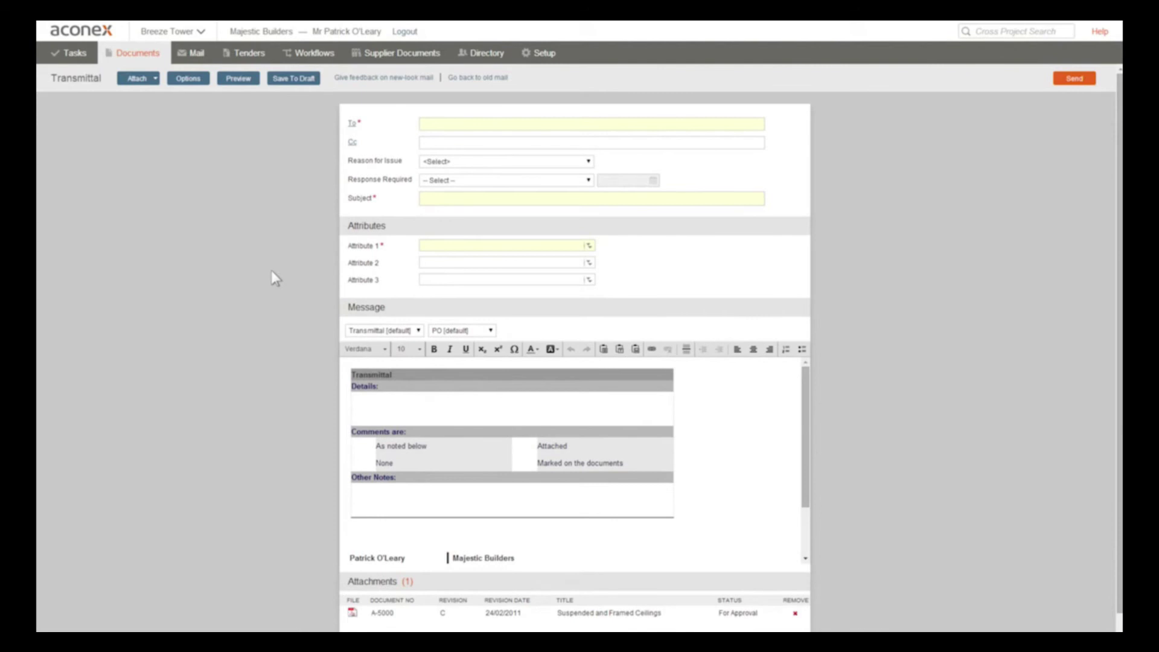
# - Return to the document register, search for Document No A-5000 and open the transmit options
pyautogui.click(162, 54)
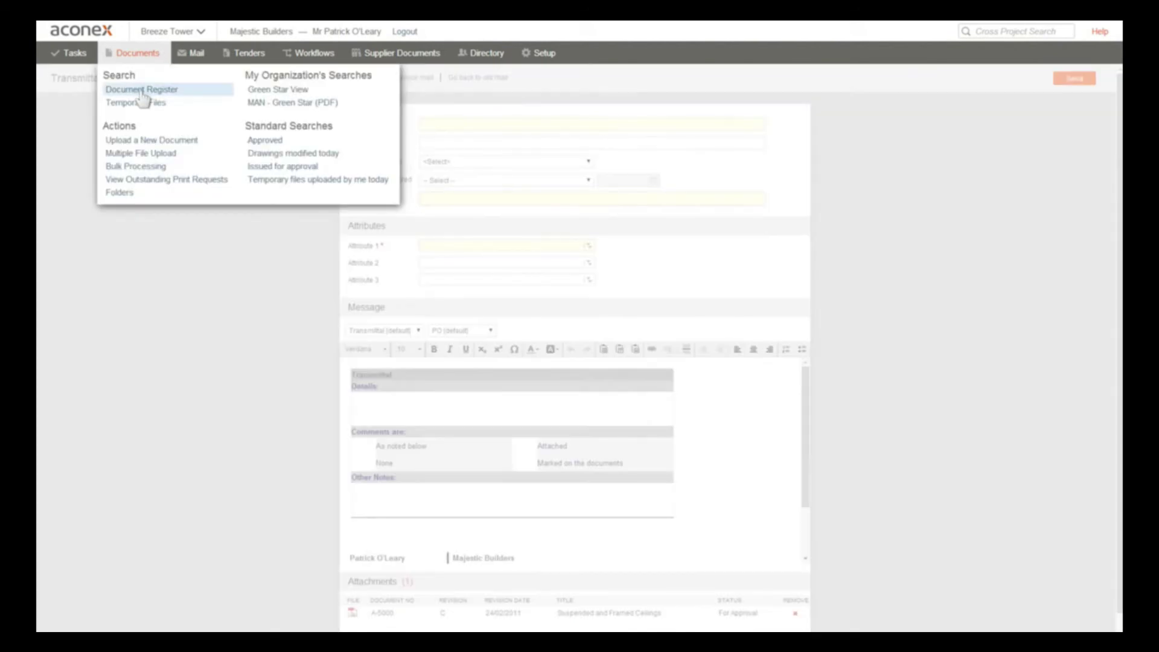
pyautogui.click(143, 90)
pyautogui.click(150, 124)
pyautogui.write('A-5000')
pyautogui.click(1086, 281)
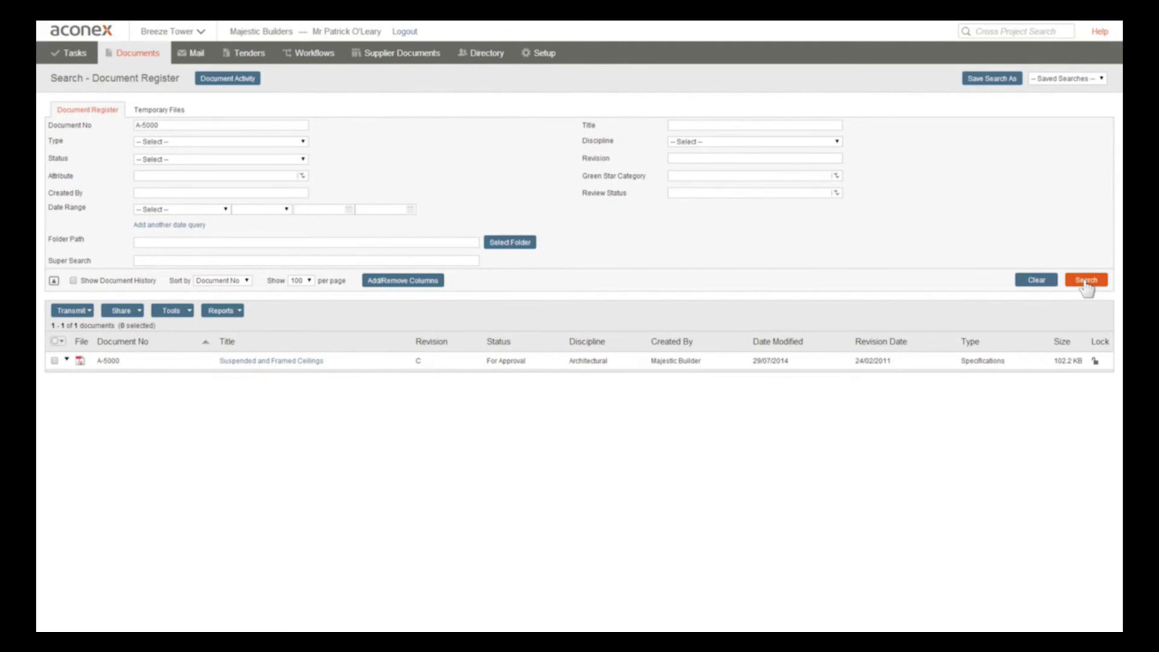
pyautogui.click(89, 311)
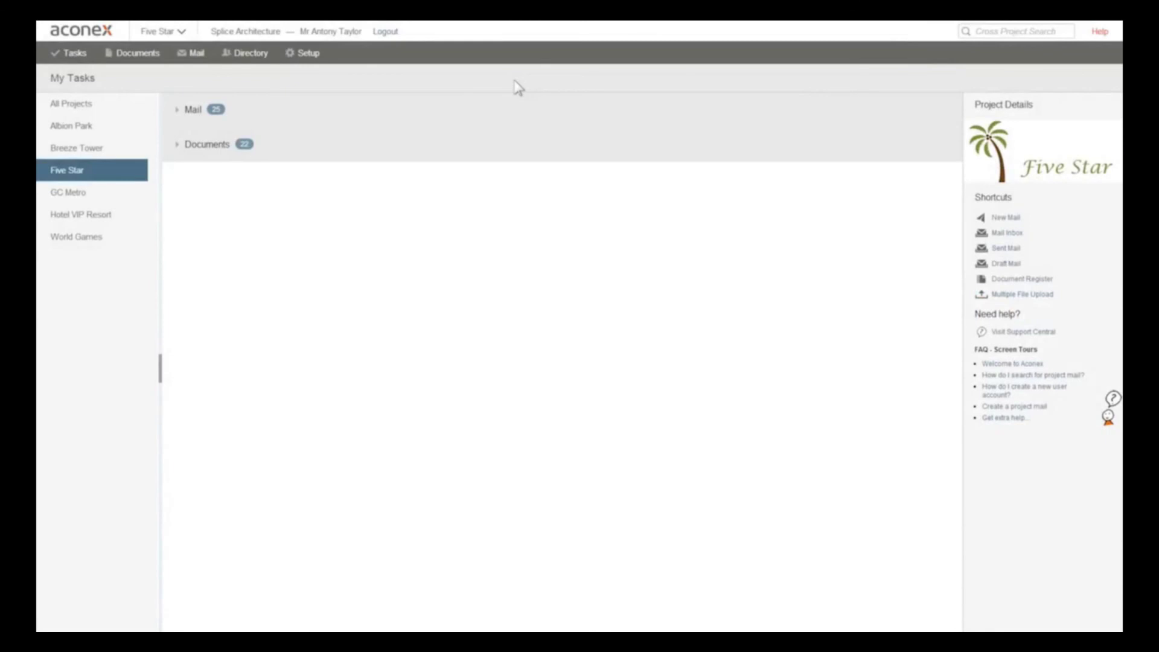
# - List the Five Star project's unread transmittals and view workflow transmittal MAJ-WTRAN-000002 before returning to the tasks
pyautogui.click(177, 145)
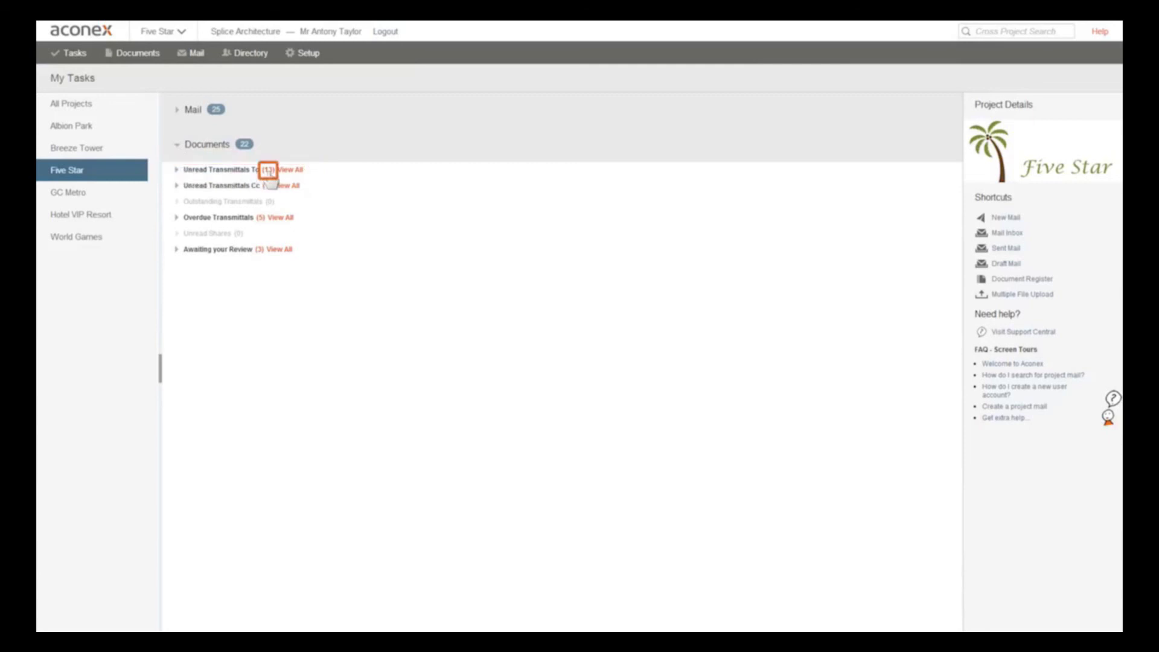
pyautogui.click(176, 170)
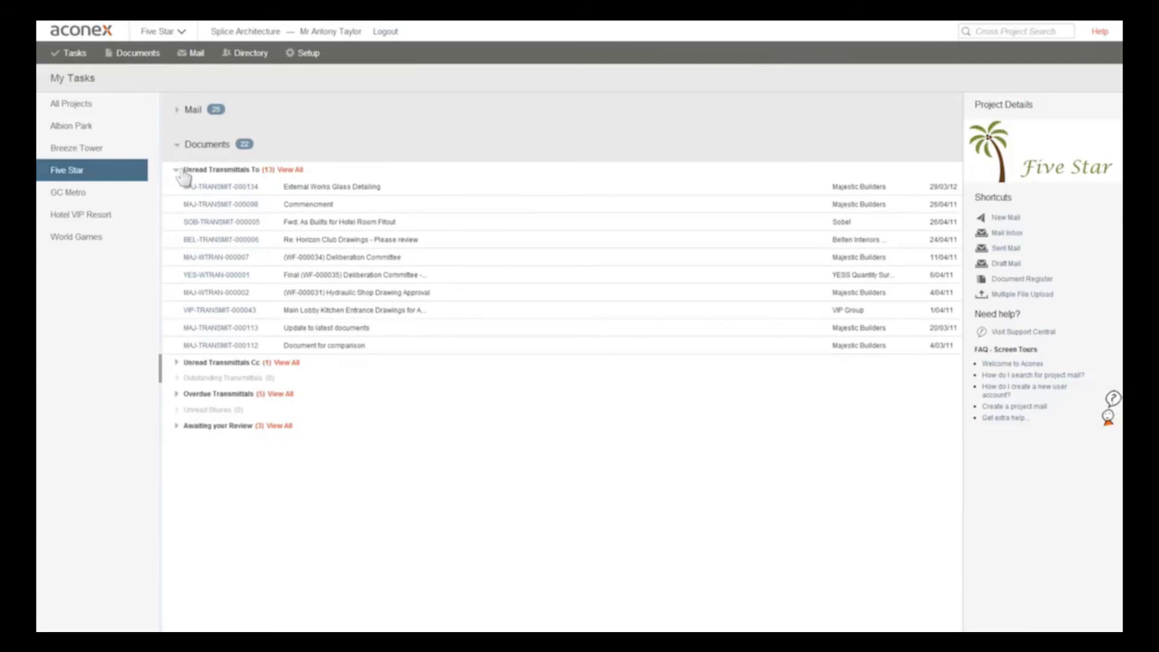
pyautogui.click(214, 293)
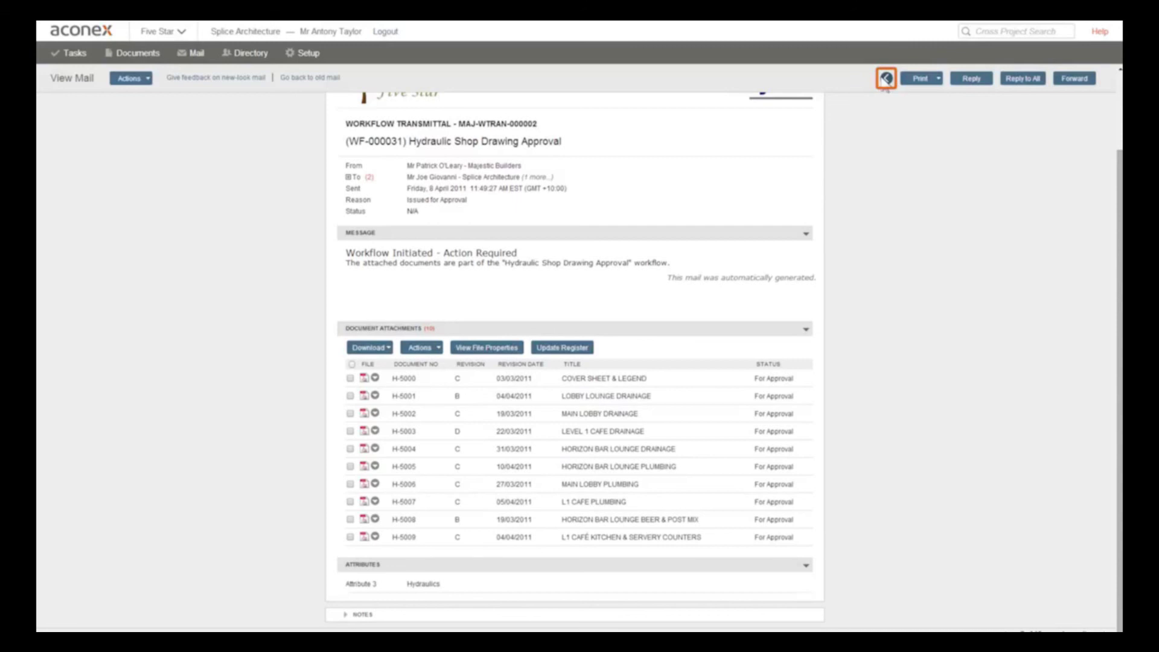
pyautogui.click(885, 79)
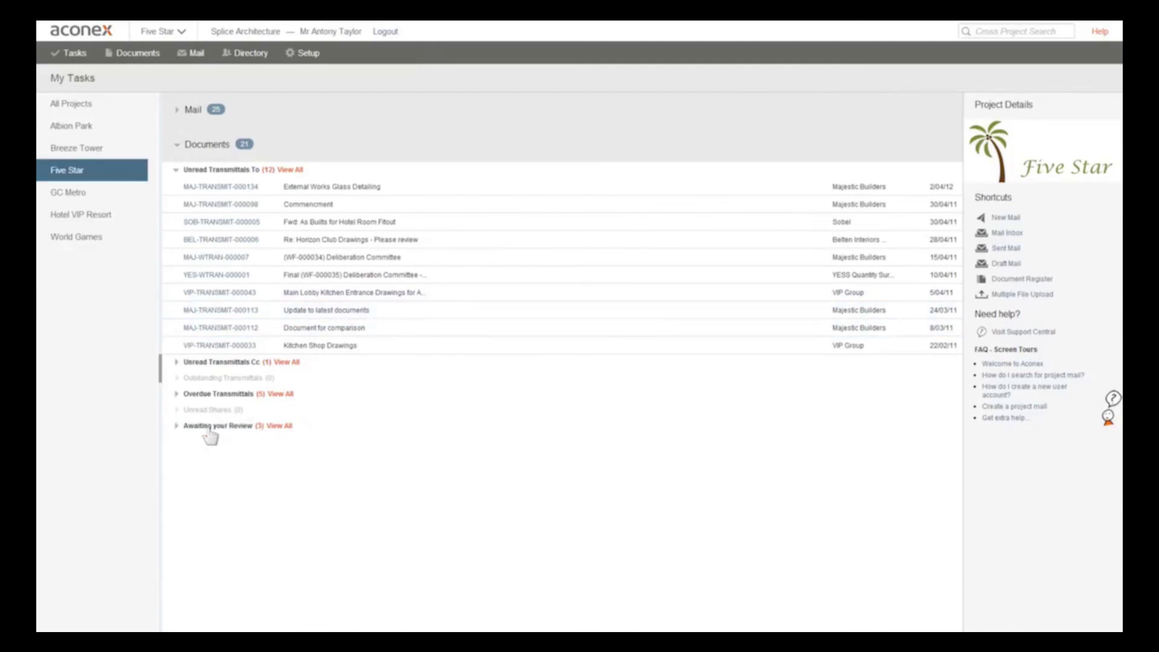
# - Open workflow WF-000031 awaiting review and select documents H-5003 and H-5004
pyautogui.click(176, 427)
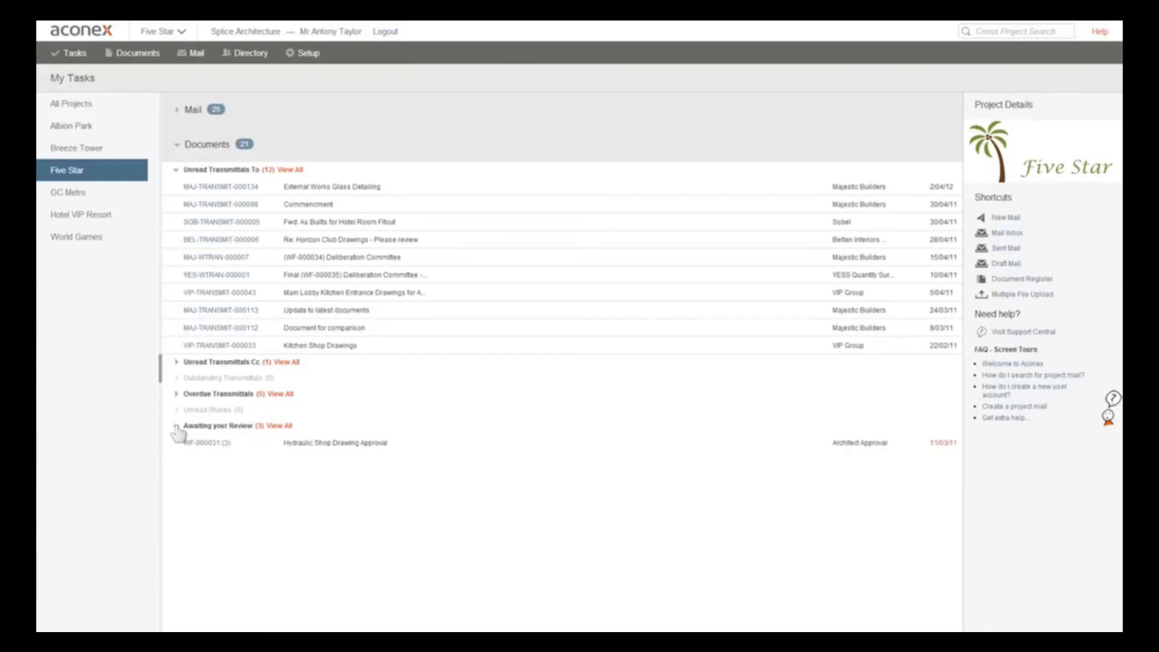
pyautogui.click(203, 446)
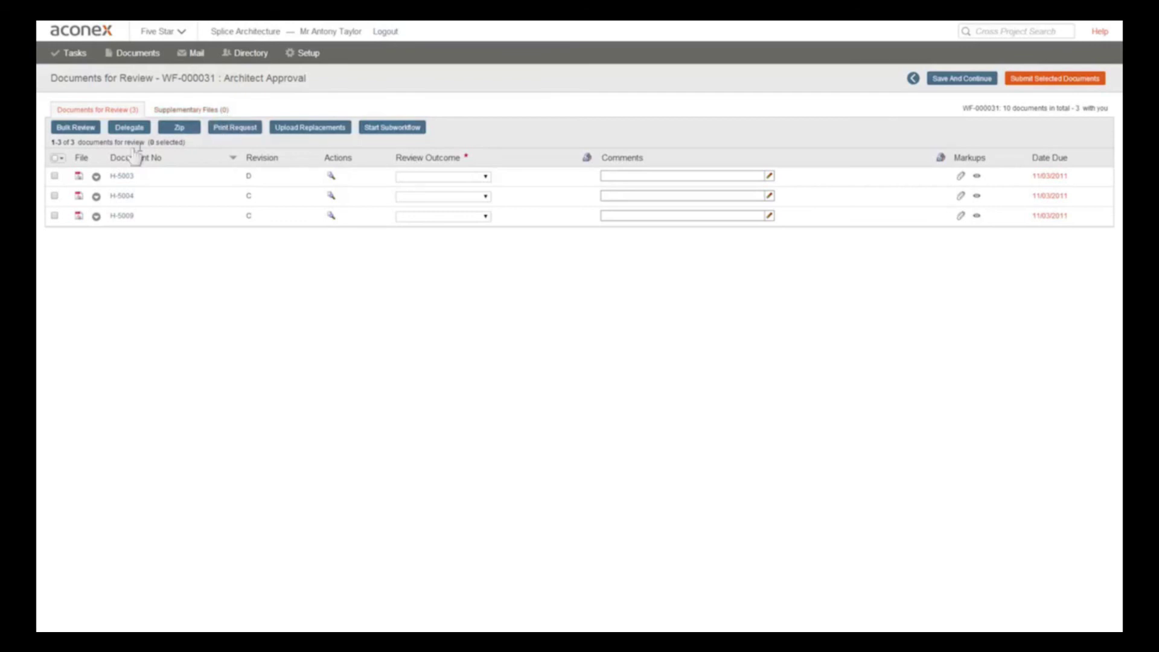
pyautogui.click(55, 177)
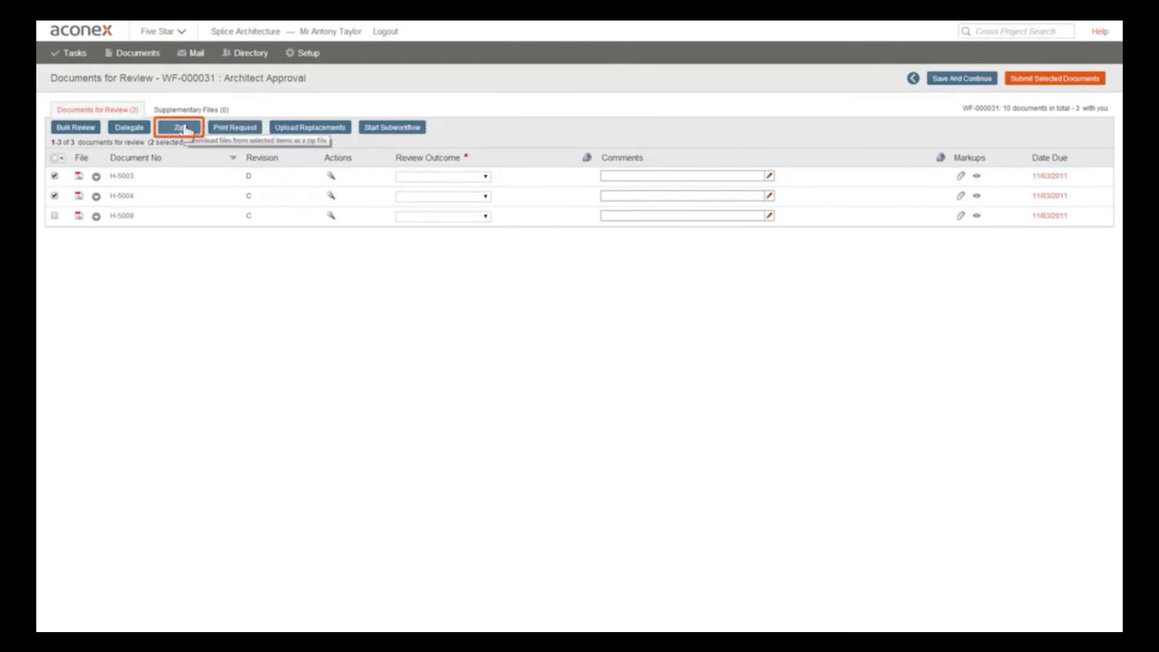
# - View document H-5009 in the Online Viewer
pyautogui.click(96, 215)
pyautogui.moveTo(132, 242)
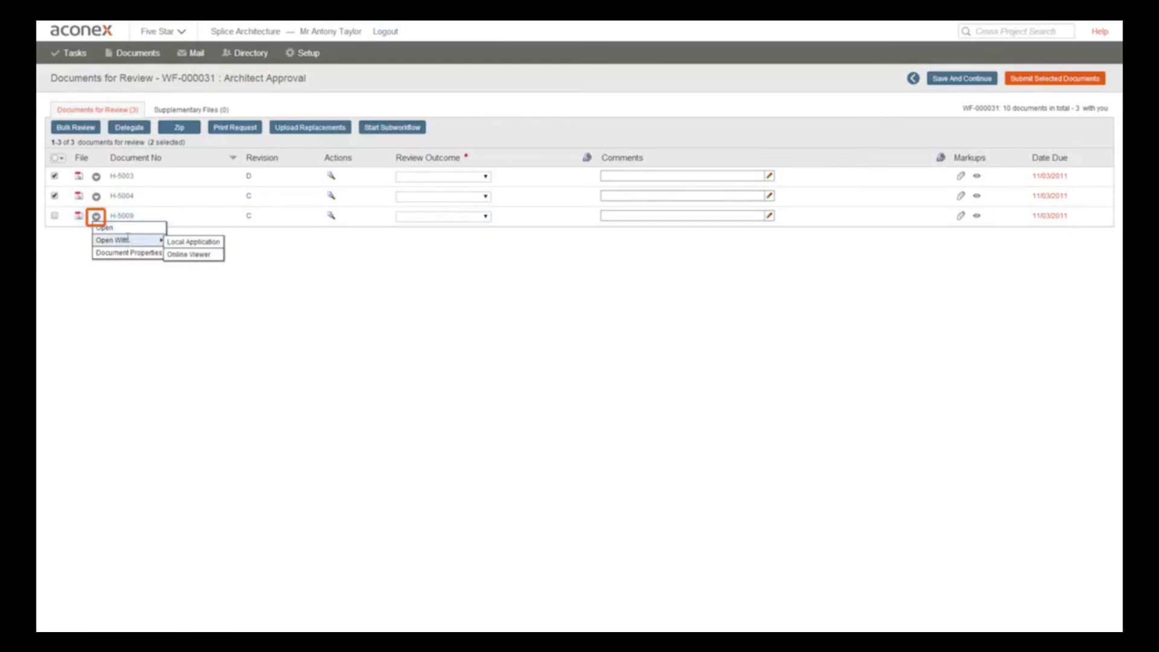
pyautogui.click(189, 254)
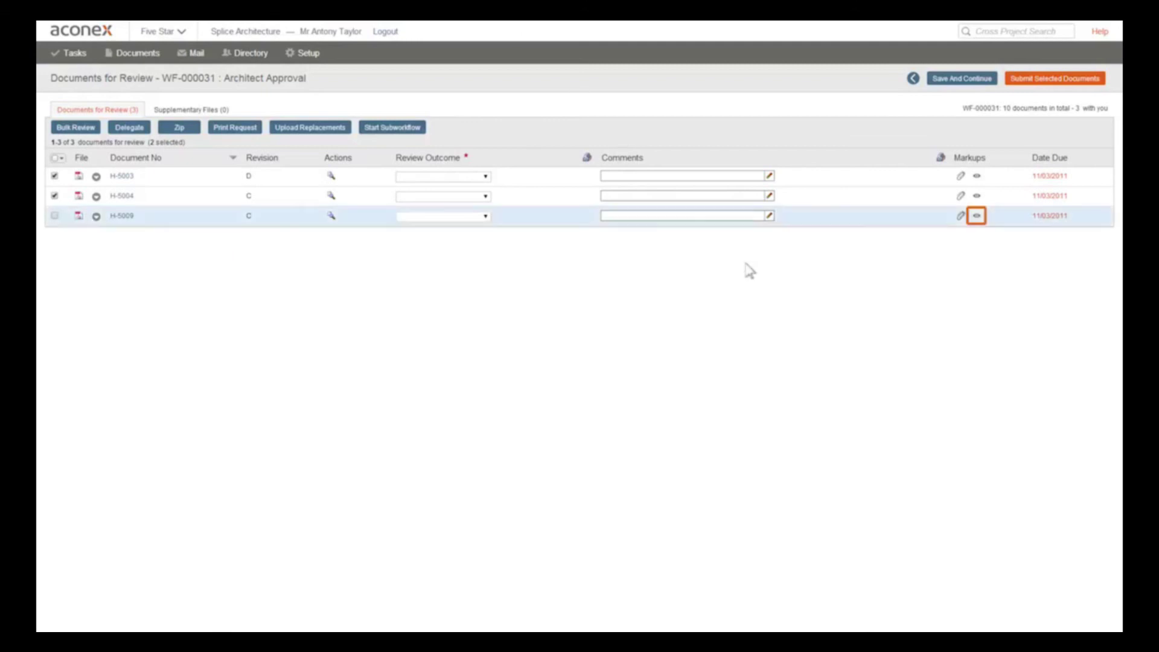
# - Mark up H-5009 with the APPROVED symbol from the Approved - JA library over the drawing's title block and save the markup
pyautogui.click(976, 216)
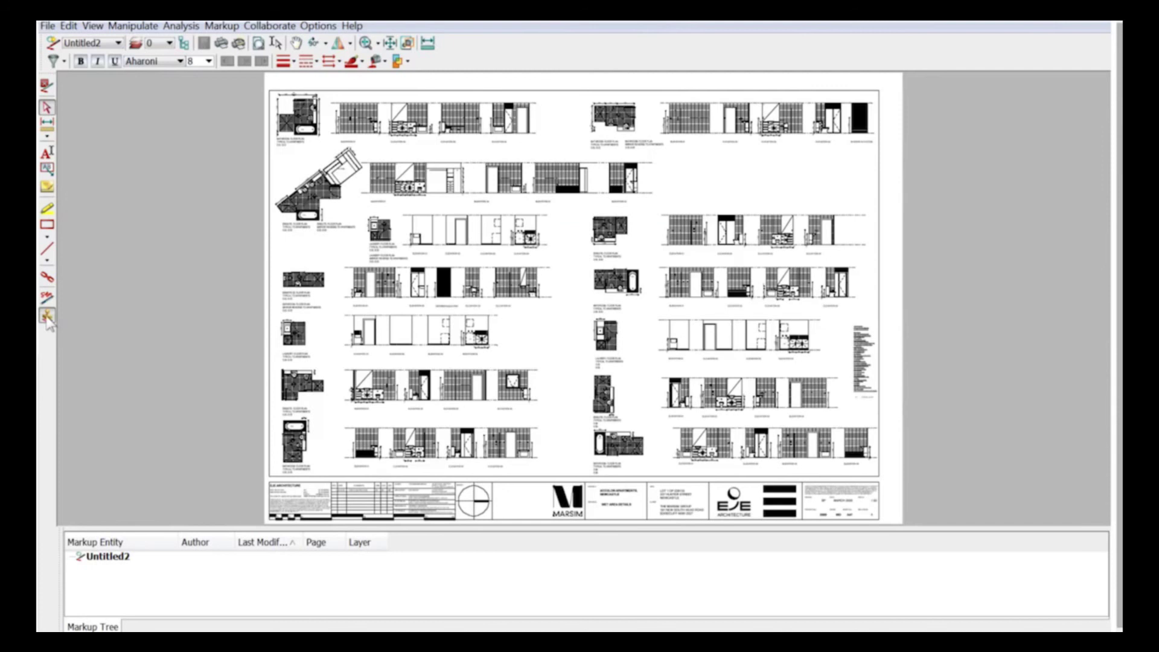
pyautogui.click(47, 316)
pyautogui.click(241, 167)
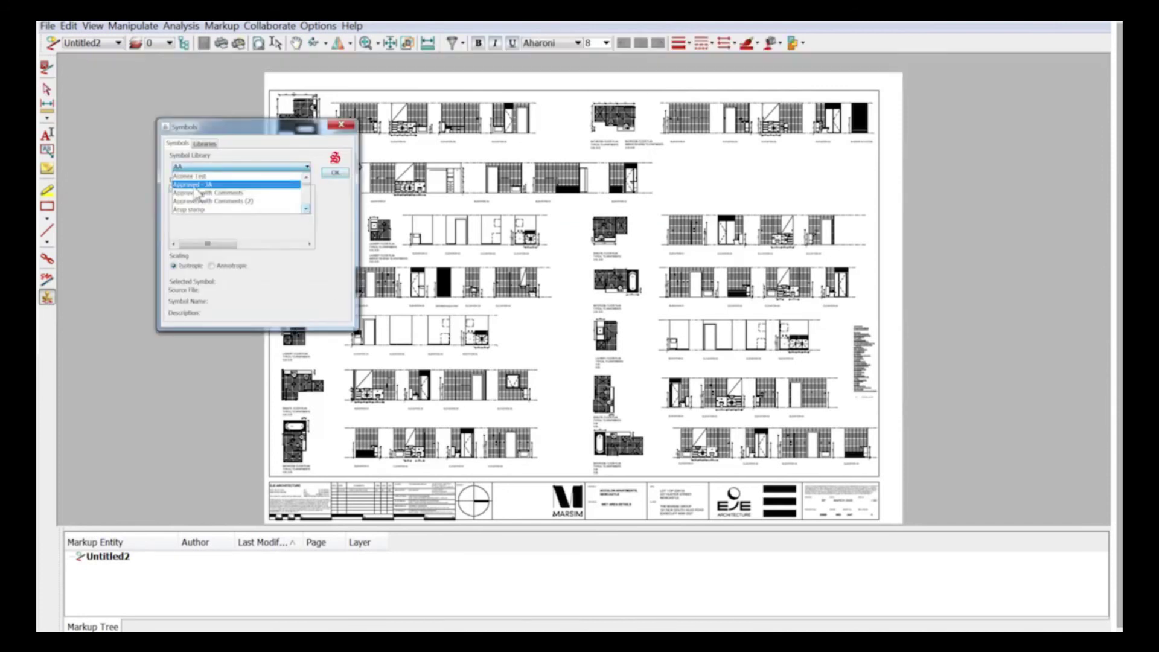
pyautogui.click(184, 198)
pyautogui.moveTo(184, 198); pyautogui.dragTo(763, 504)
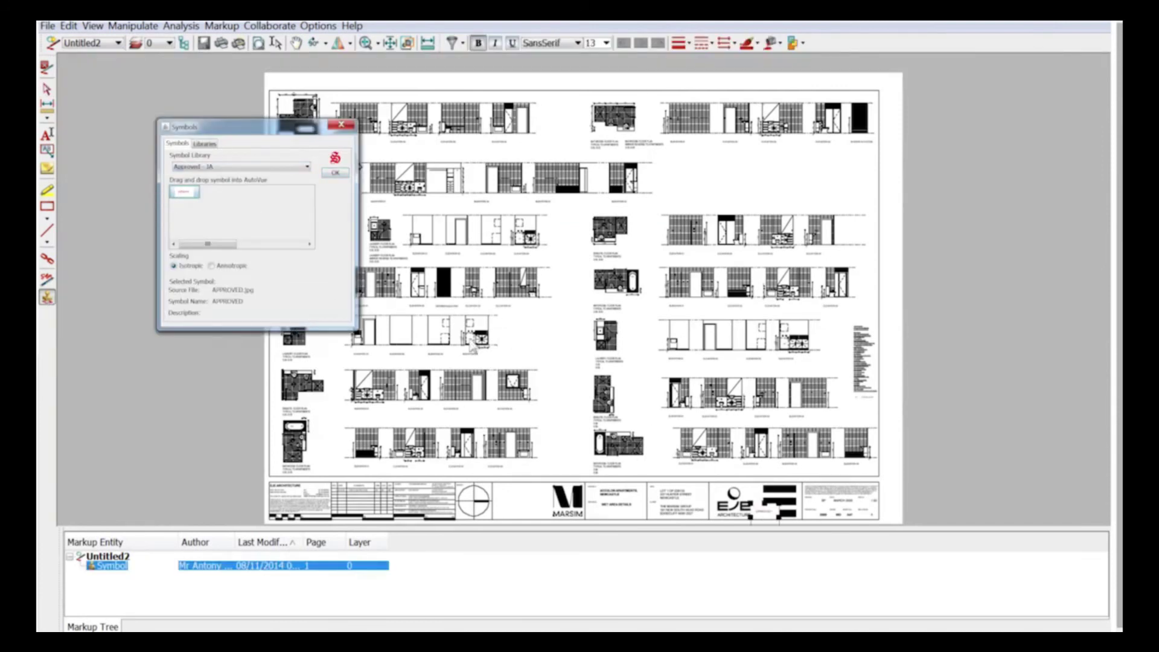
pyautogui.click(336, 173)
pyautogui.click(47, 26)
pyautogui.click(86, 58)
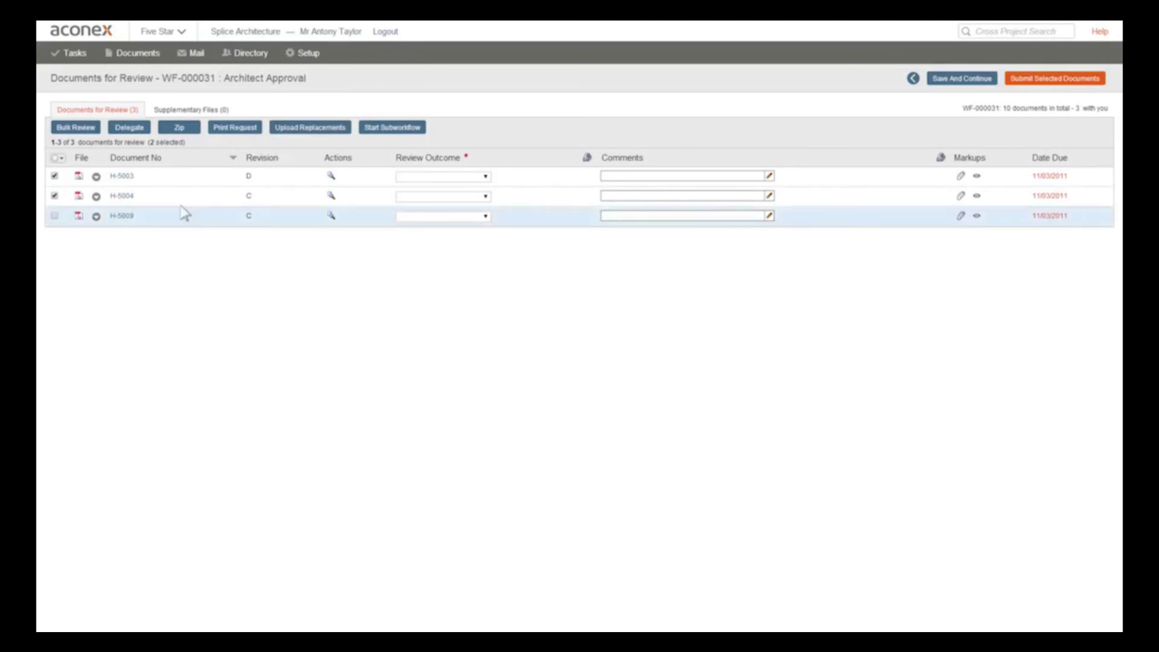
# - Reopen the WF-000031 review and bulk review H-5003 and H-5004 with outcome Approved and the Approved (H-5009) markup
pyautogui.click(67, 55)
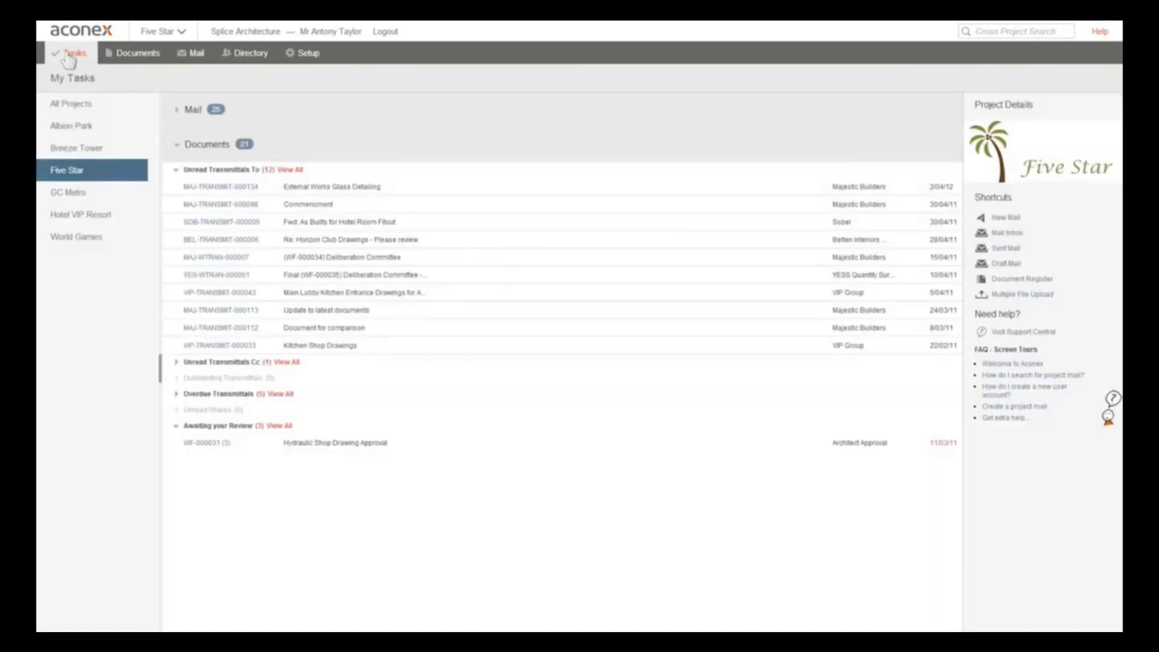
pyautogui.click(214, 445)
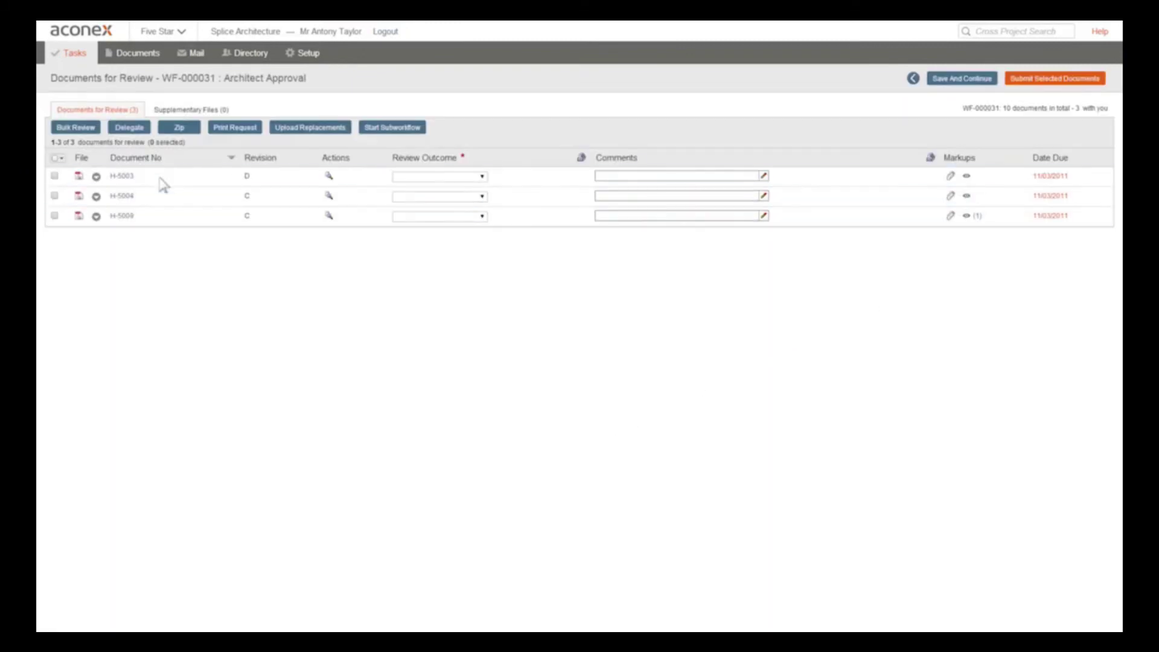
pyautogui.click(54, 195)
pyautogui.click(55, 176)
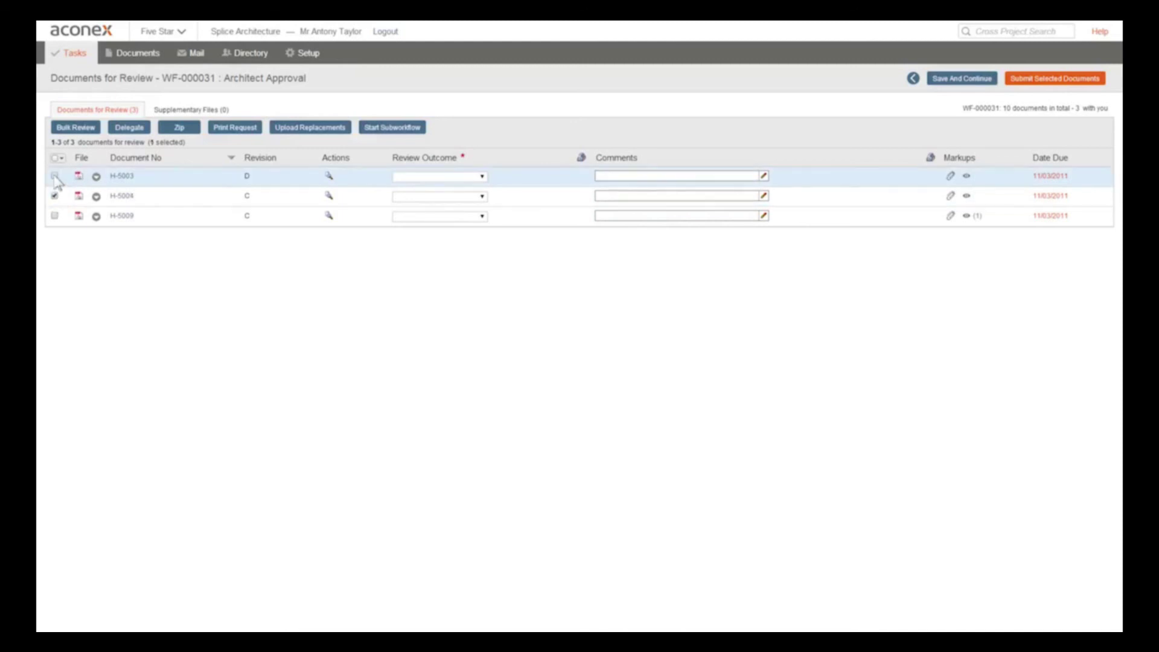
pyautogui.click(74, 128)
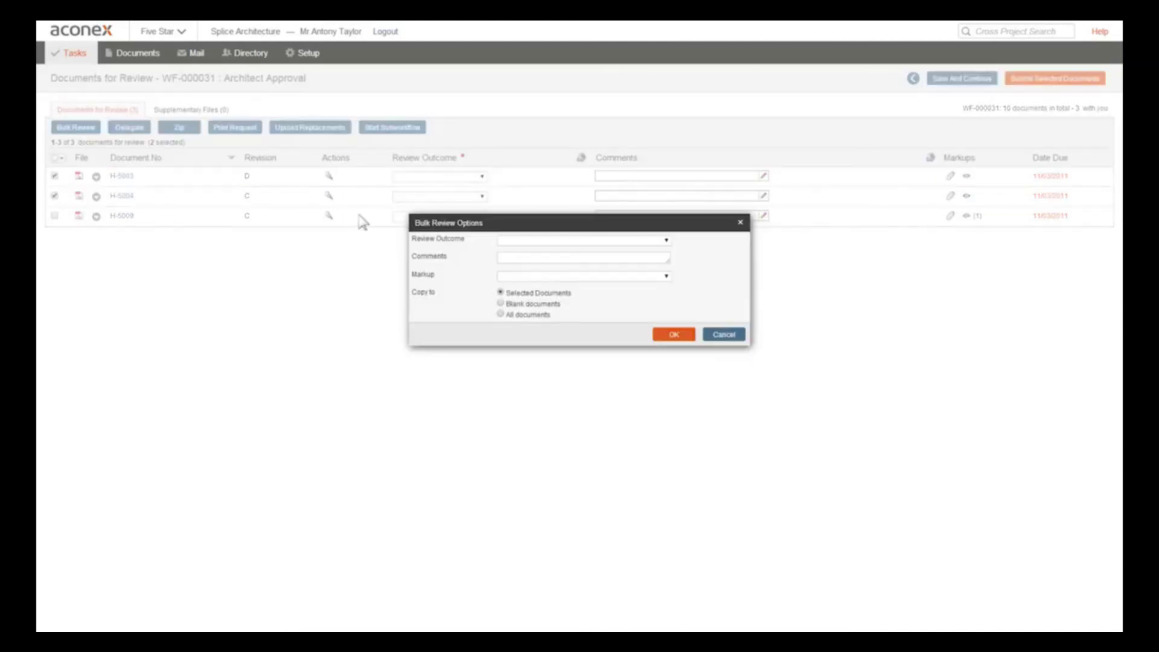
pyautogui.click(667, 243)
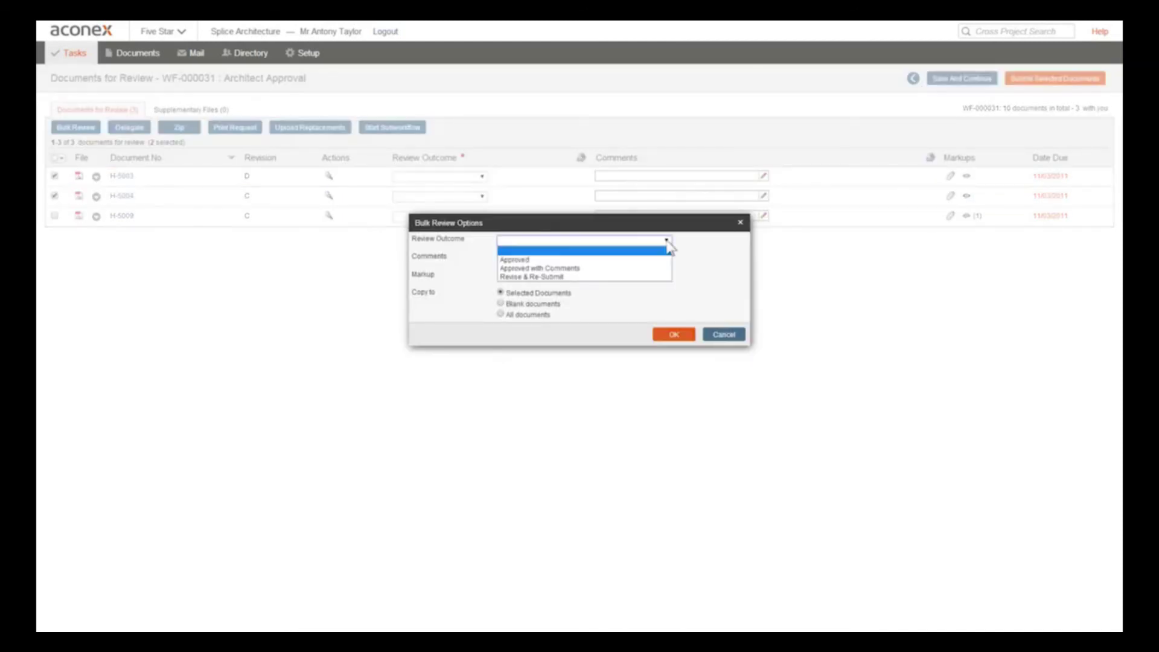
pyautogui.click(643, 260)
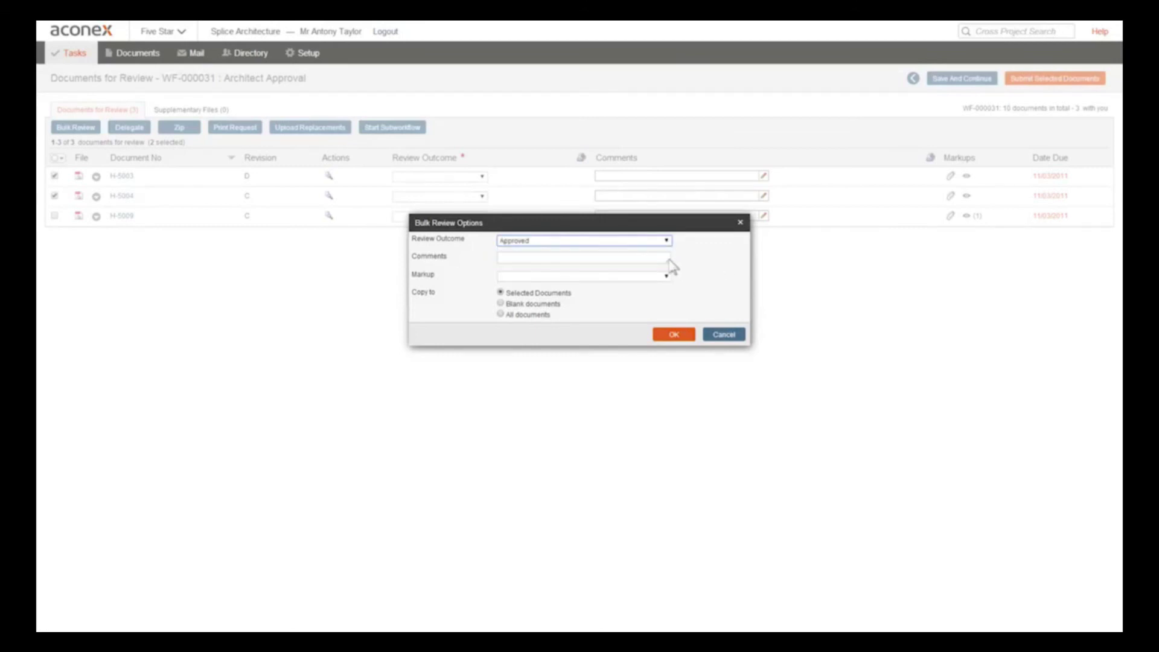
pyautogui.click(667, 277)
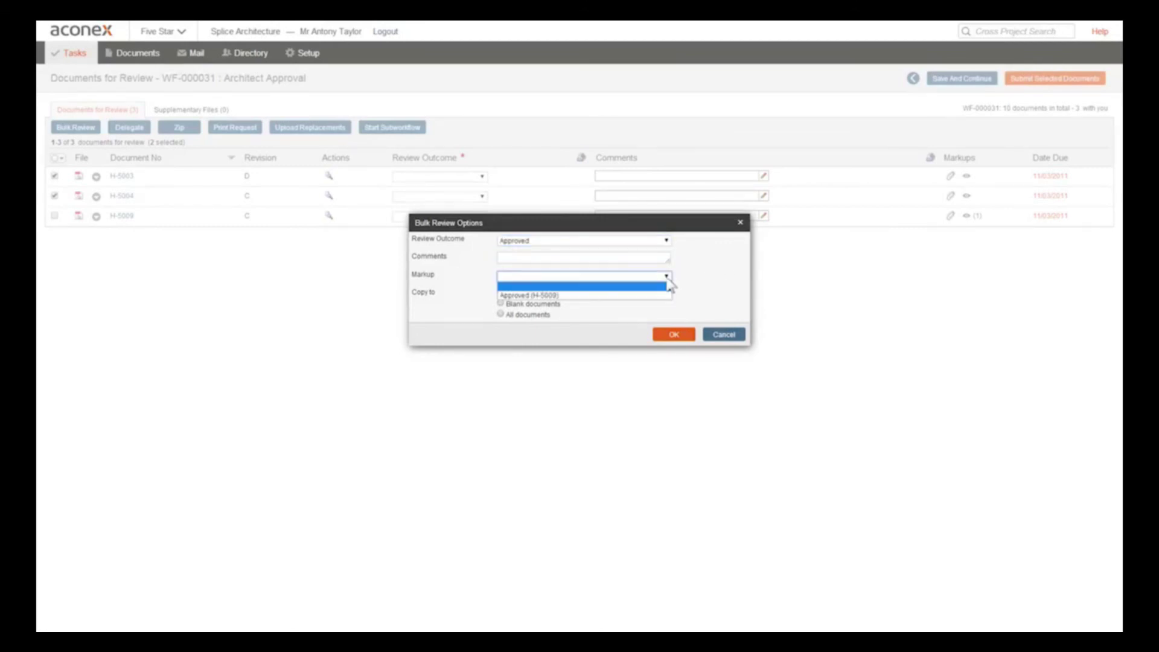
pyautogui.click(641, 296)
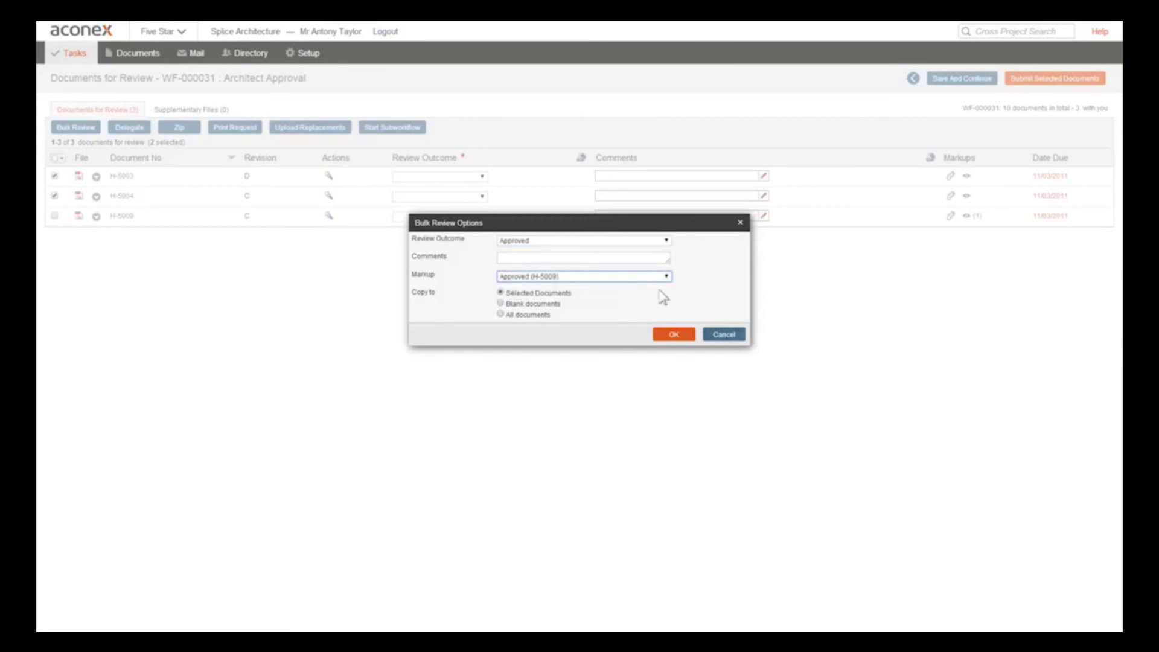
pyautogui.click(675, 336)
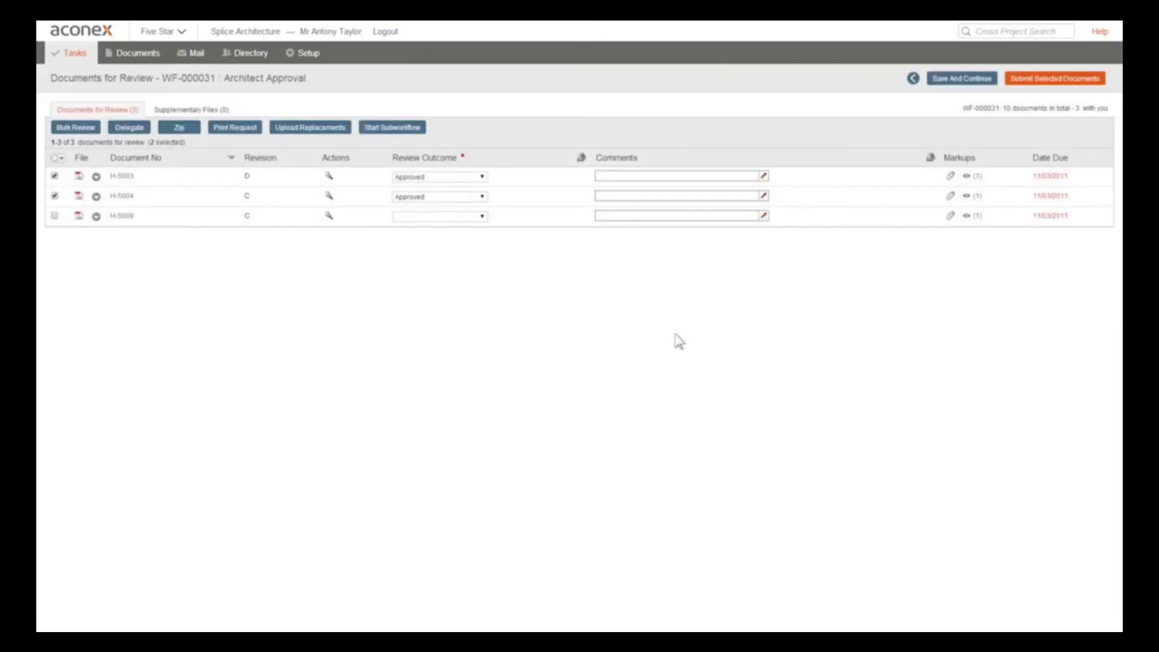
# - Attach the local file 581-AWD-278C.pdf as a markup to document H-5003
pyautogui.click(951, 177)
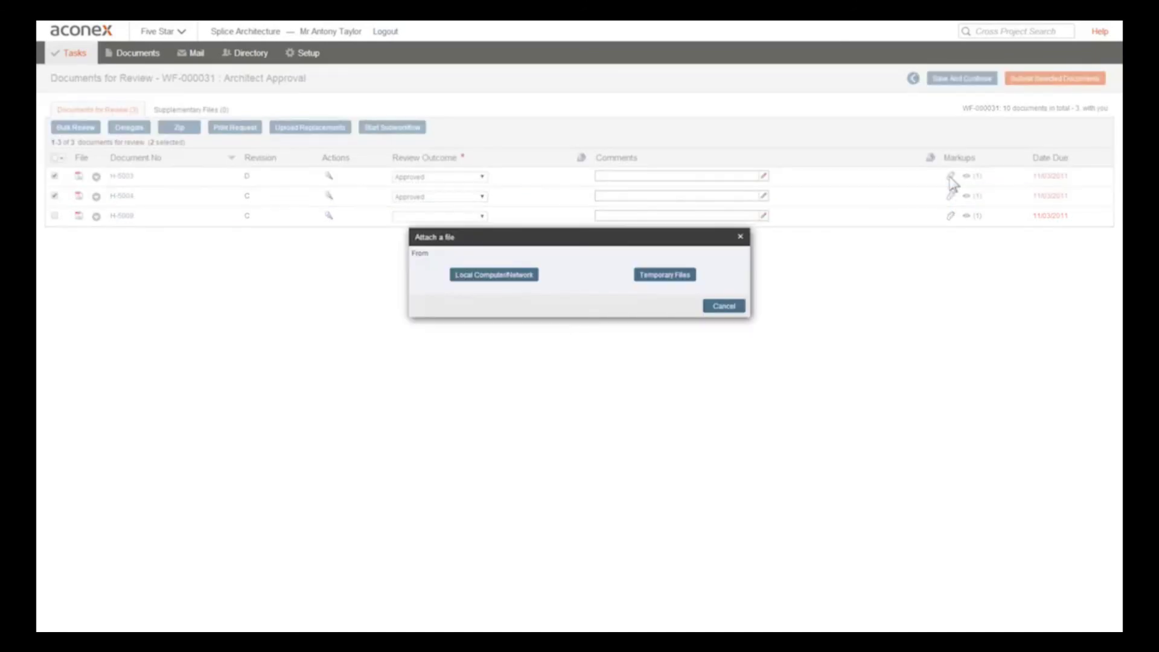
pyautogui.click(513, 276)
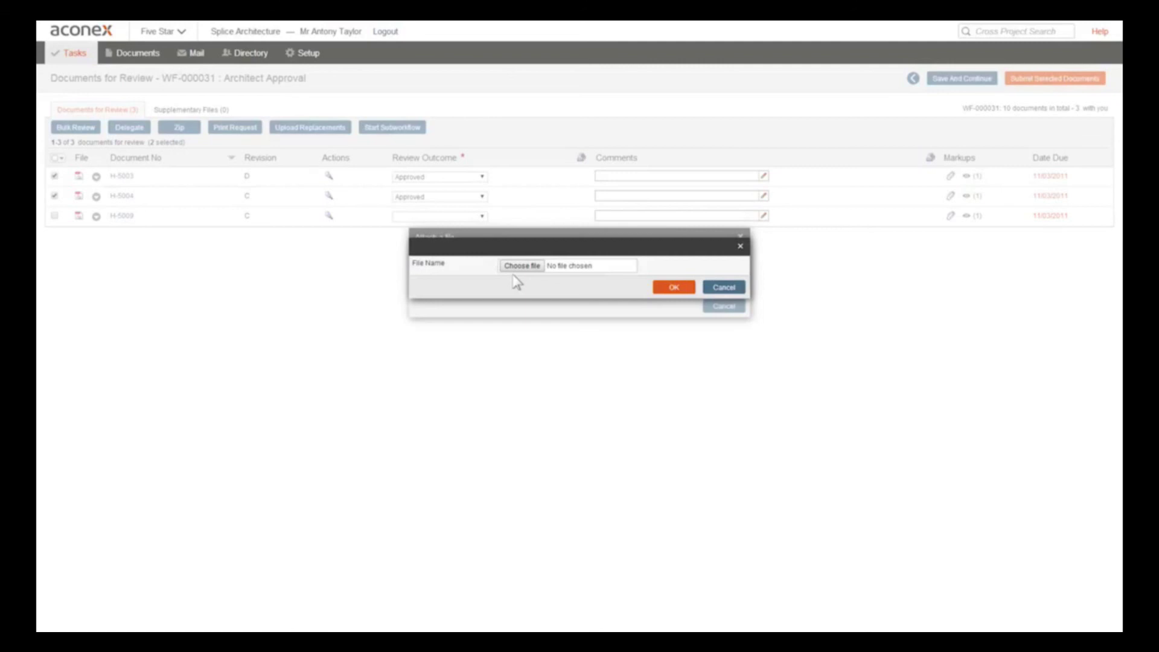
pyautogui.click(524, 266)
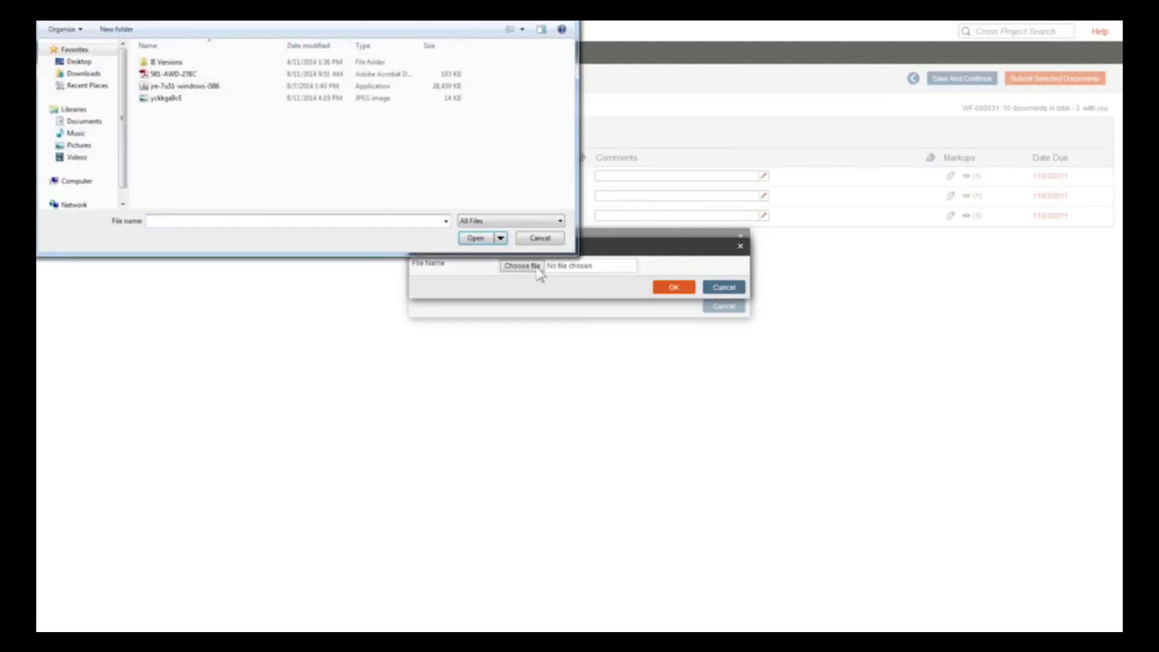
pyautogui.click(175, 74)
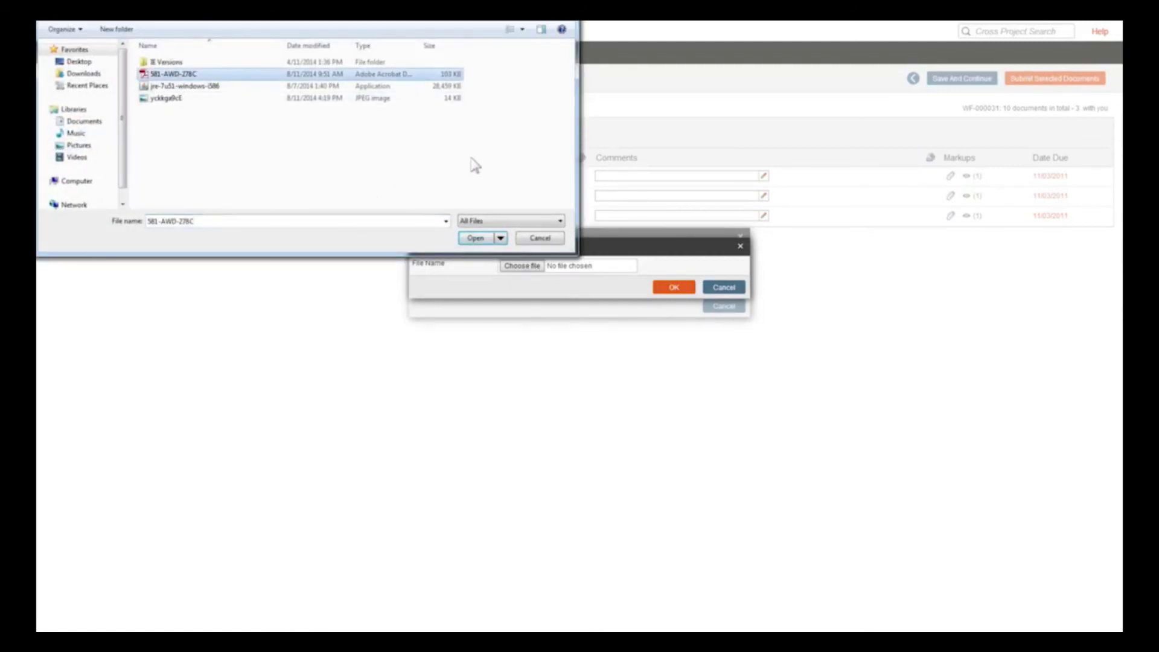
pyautogui.click(477, 238)
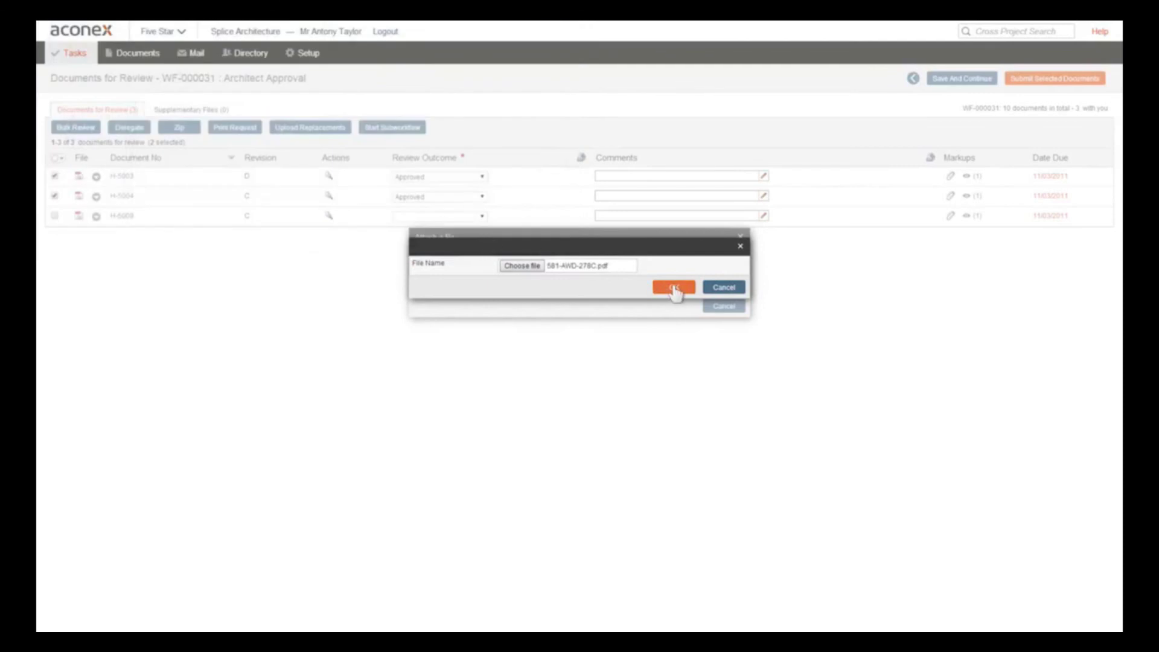
pyautogui.click(675, 289)
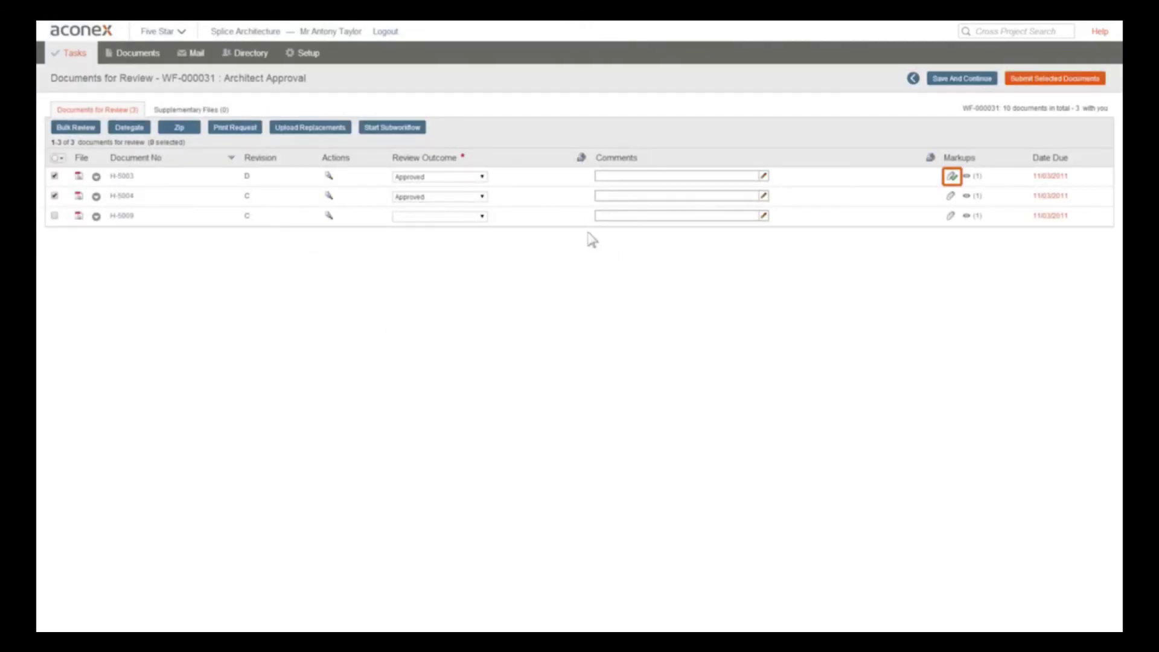
# - Set the review outcome of H-5003 to Approved with Comments and add the comment "See attached drawing for reference"
pyautogui.click(482, 177)
pyautogui.click(473, 205)
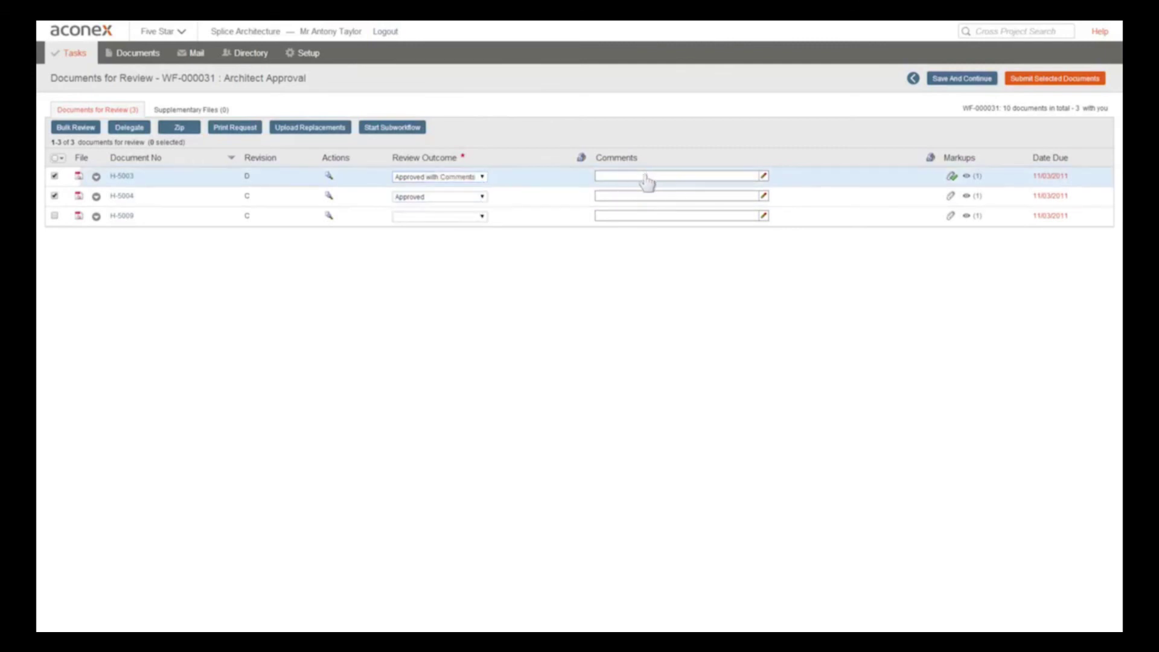
pyautogui.click(650, 176)
pyautogui.write('See attached drawing for reference')
pyautogui.click(728, 267)
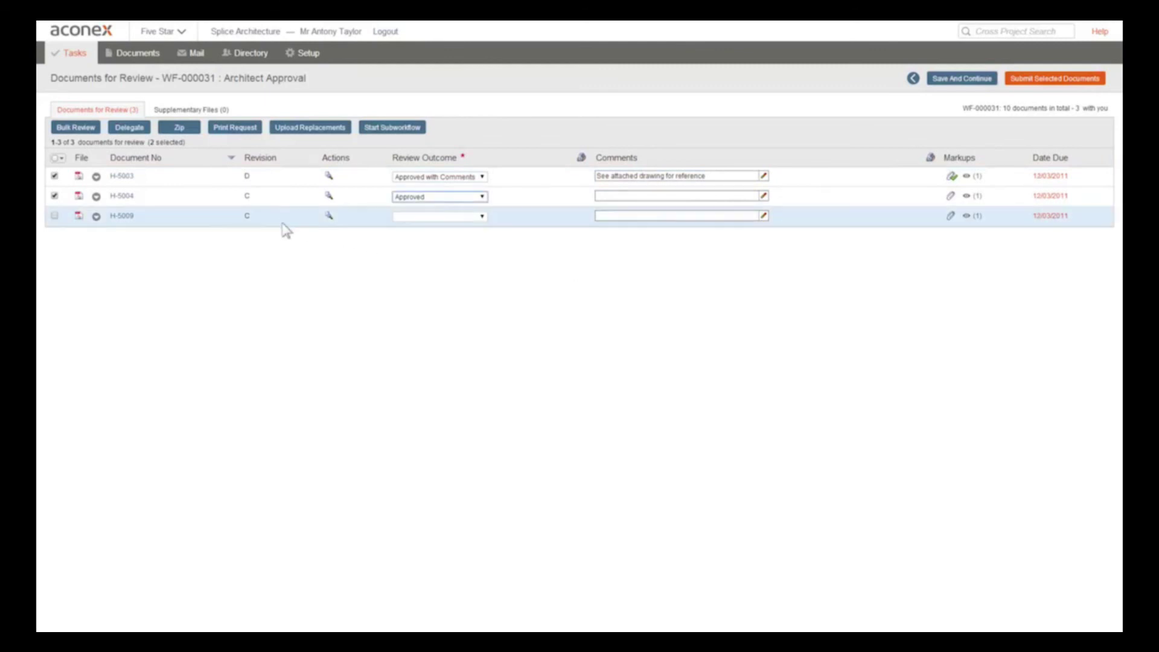
# - Select only document H-5009 and delegate its review task to a colleague at Splice Architecture
pyautogui.click(54, 176)
pyautogui.click(54, 195)
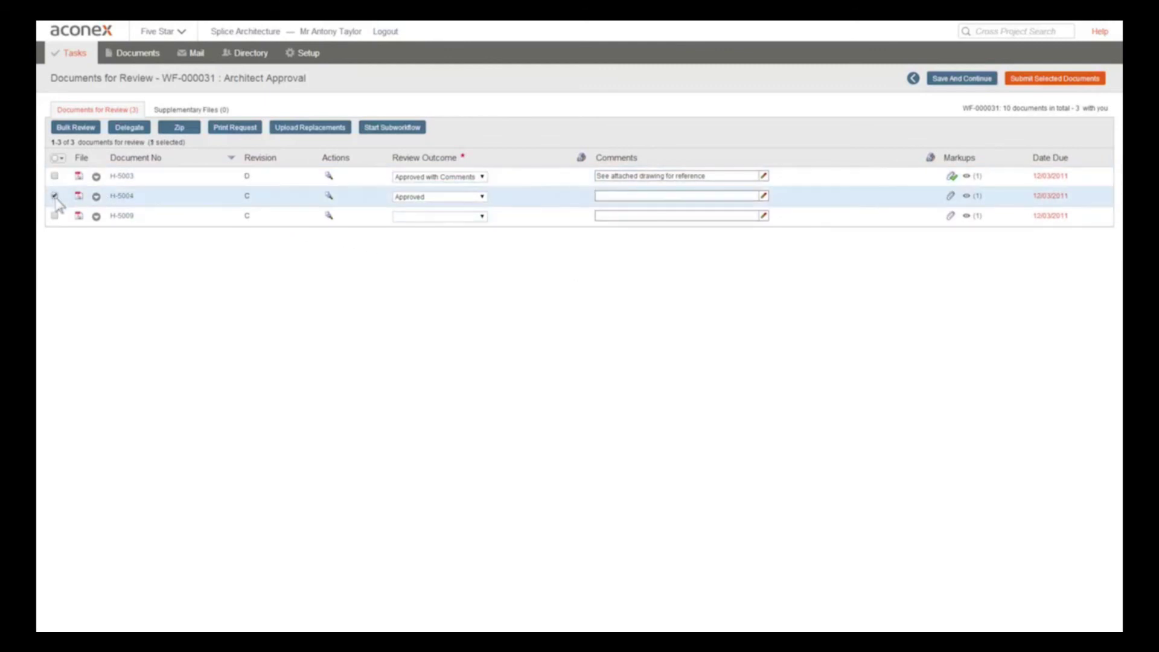
pyautogui.click(55, 216)
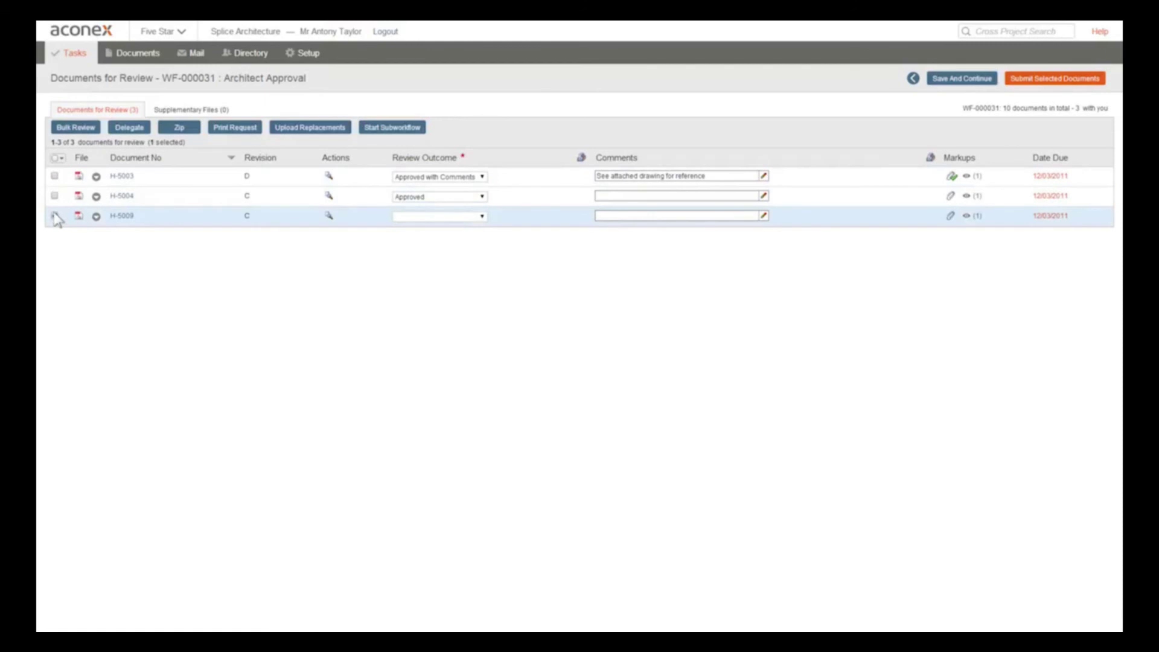
pyautogui.click(129, 127)
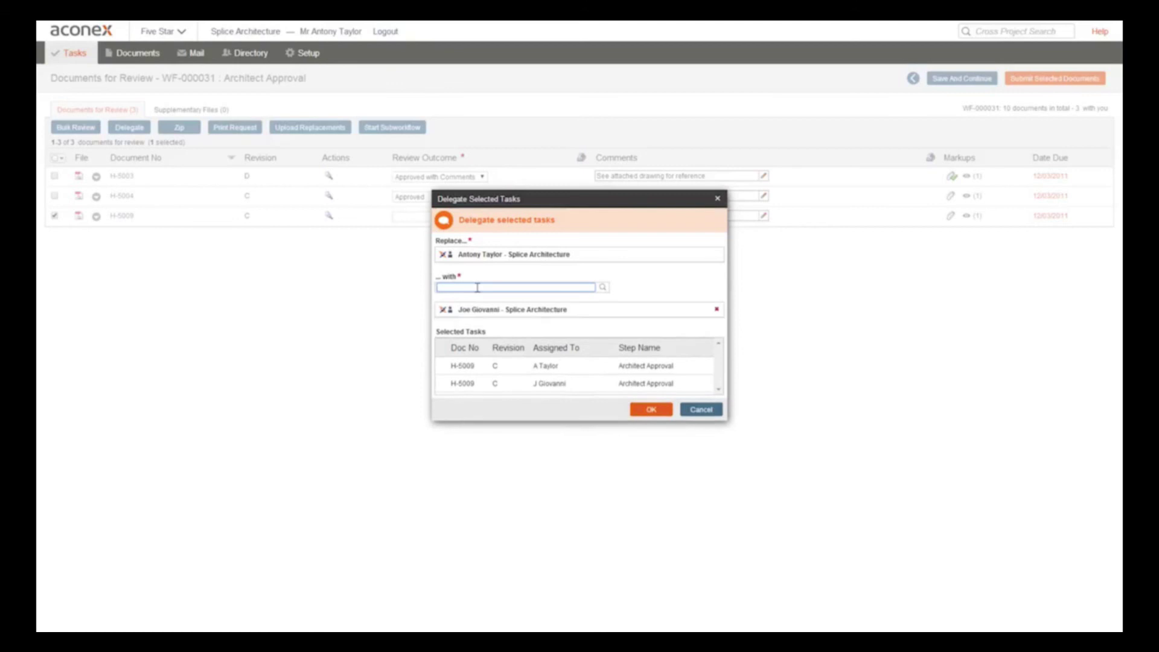
pyautogui.click(478, 314)
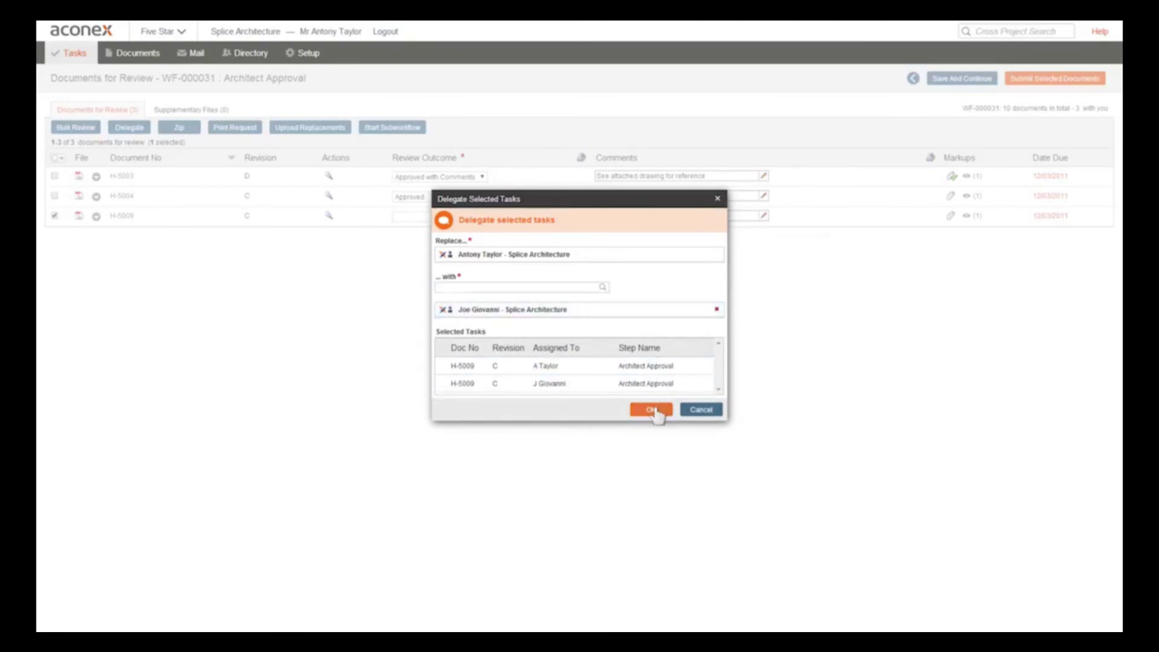
pyautogui.click(652, 410)
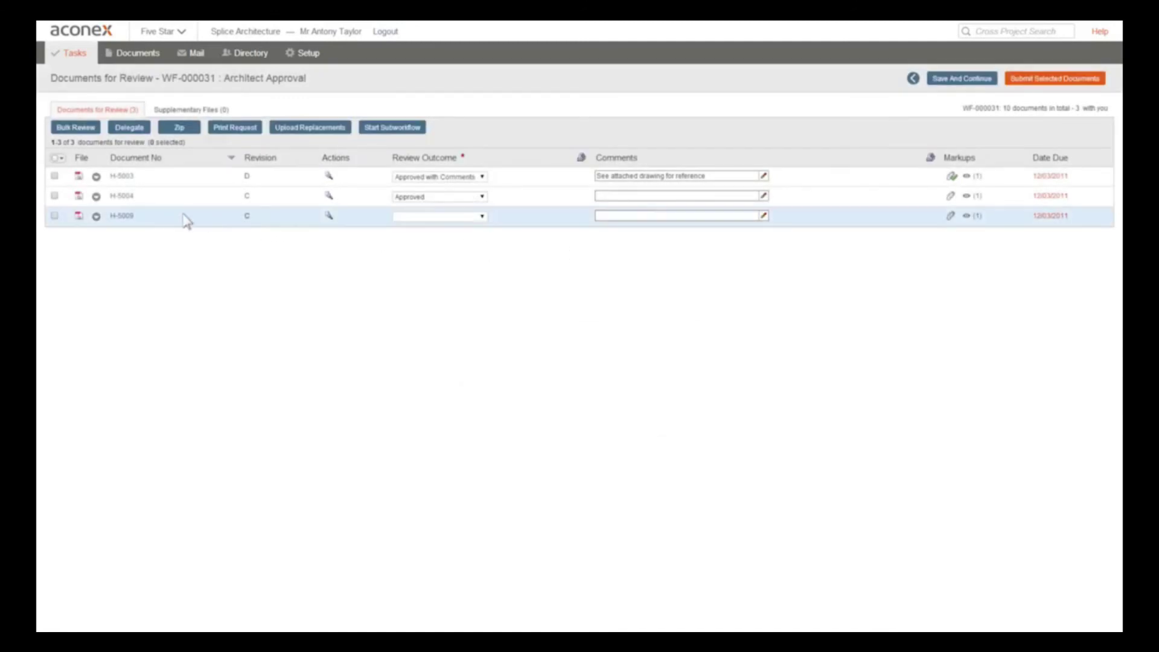
# - Select documents H-5003 and H-5004 and submit them to the next step in the workflow
pyautogui.click(54, 177)
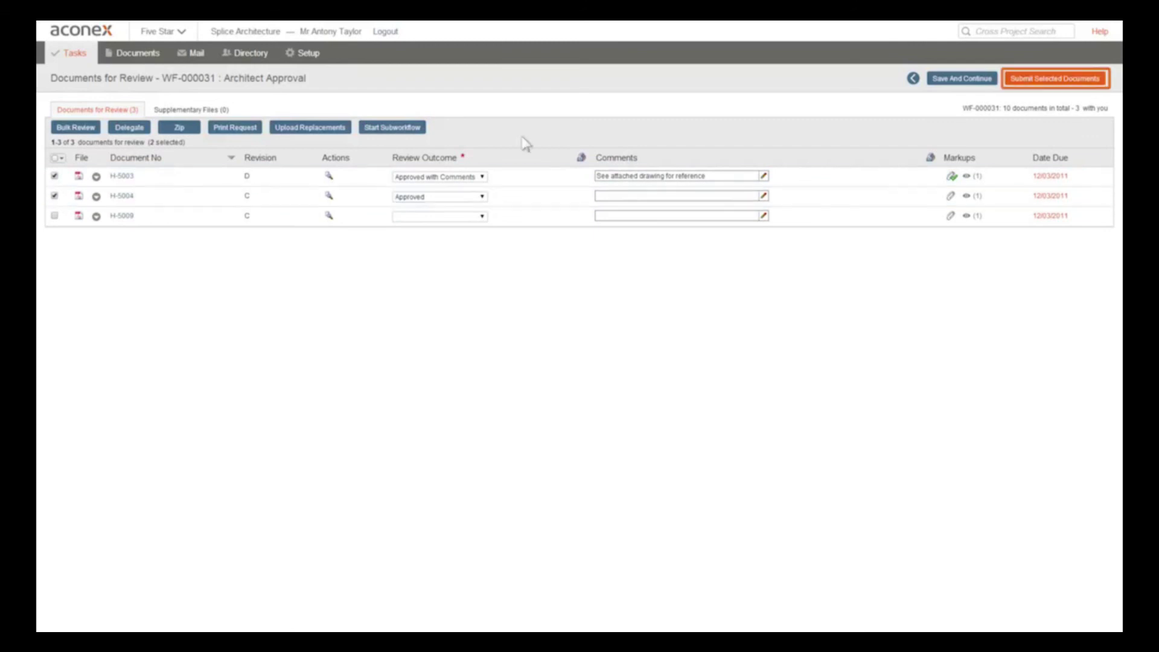
pyautogui.click(1042, 80)
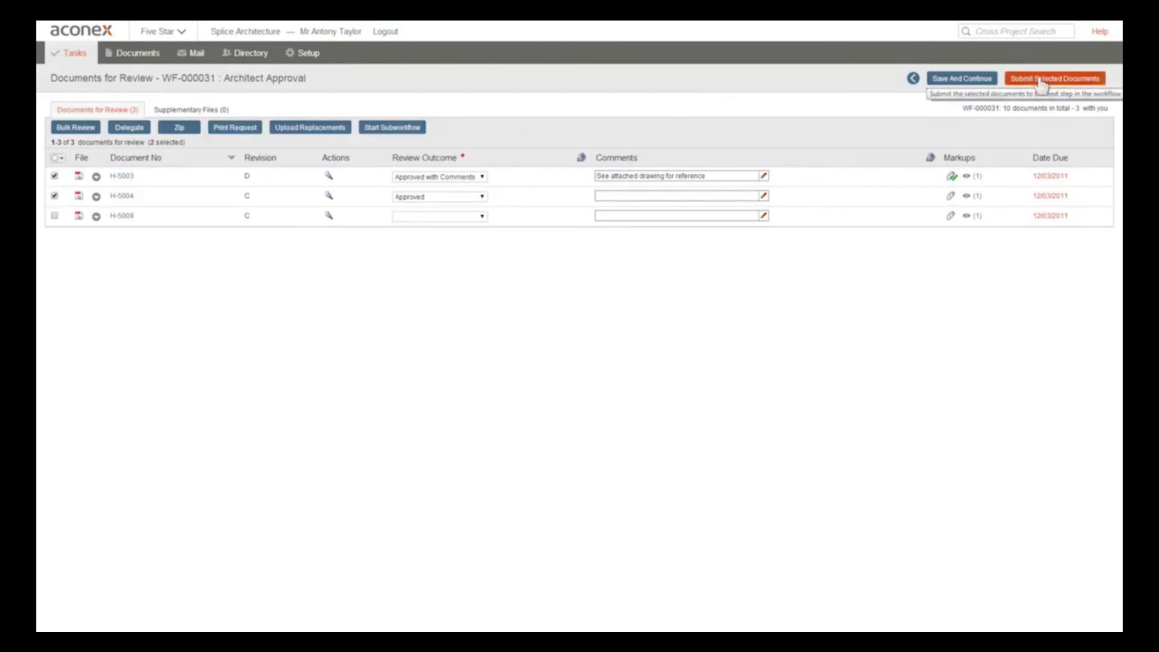
pyautogui.click(717, 435)
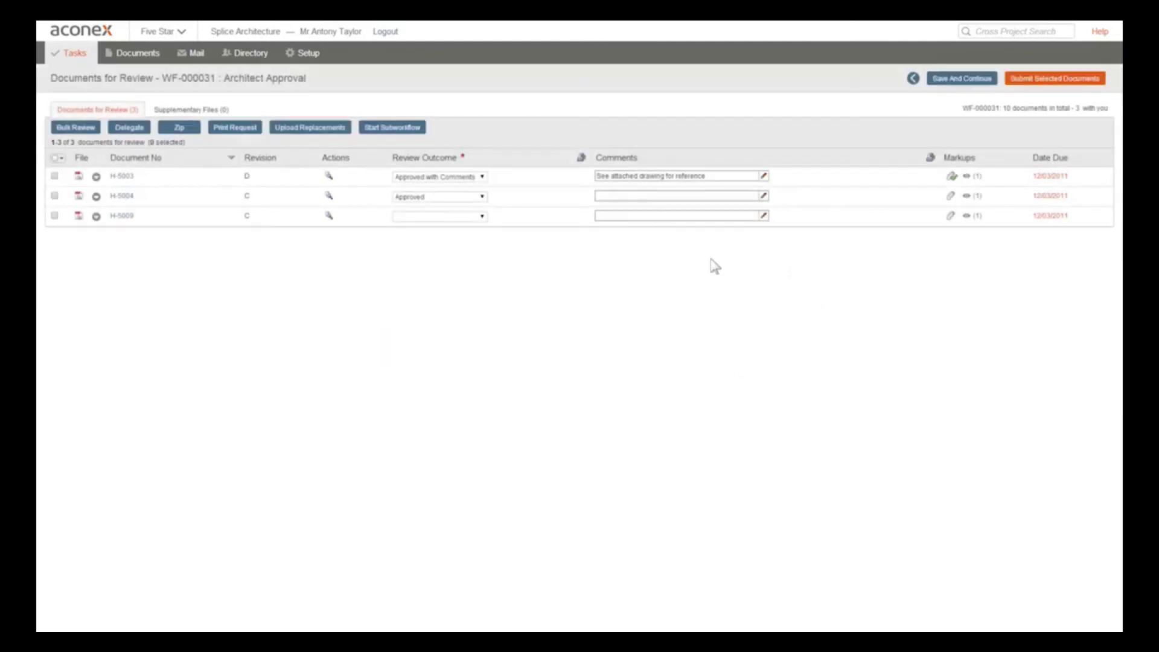